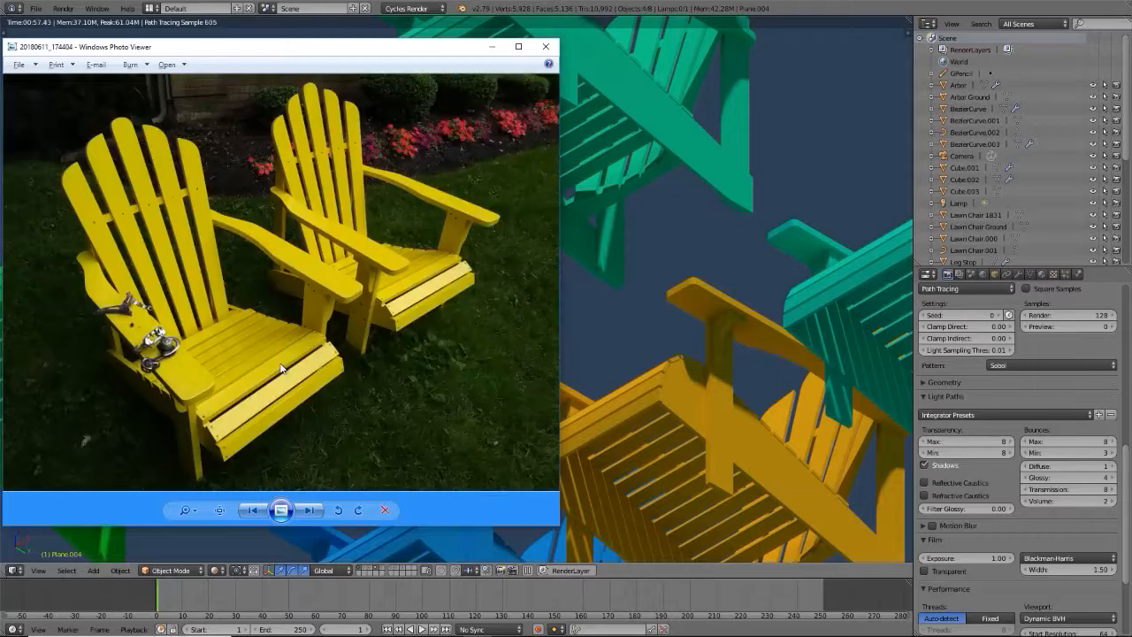
- Switch from the reference photo to Blender and examine the coloured lawn chairs all around, from below and from above
{"action": "key", "text": "alt+Tab"}
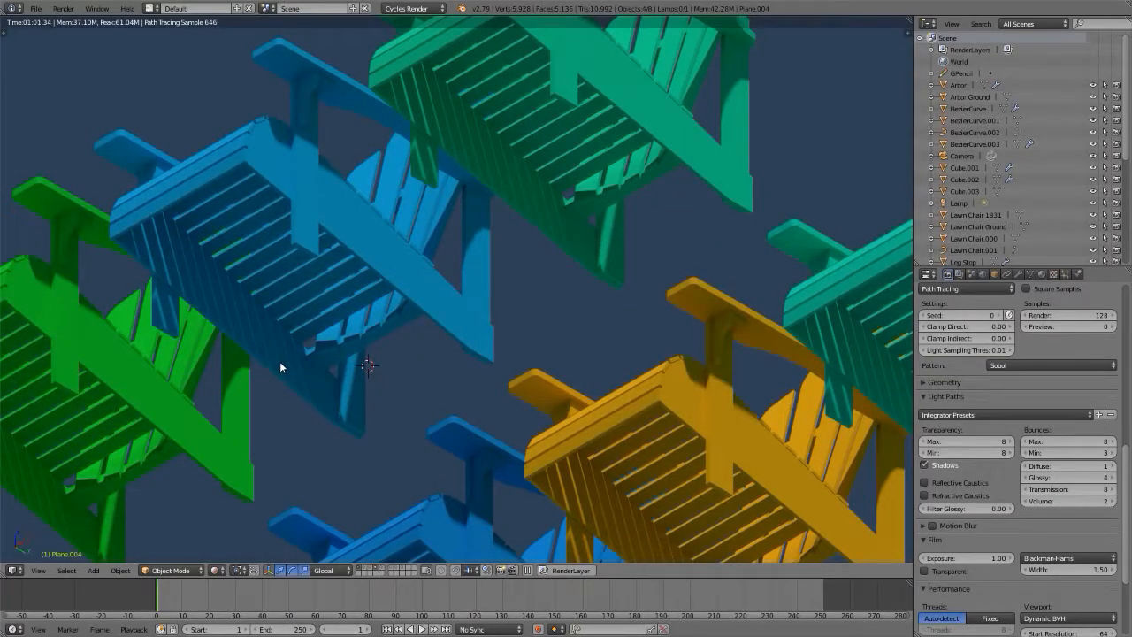
{"action": "key", "text": "KP_4"}
{"action": "key", "text": "KP_4"}
{"action": "key", "text": "KP_4"}
{"action": "key", "text": "KP_4"}
{"action": "key", "text": "KP_4"}
{"action": "key", "text": "KP_4"}
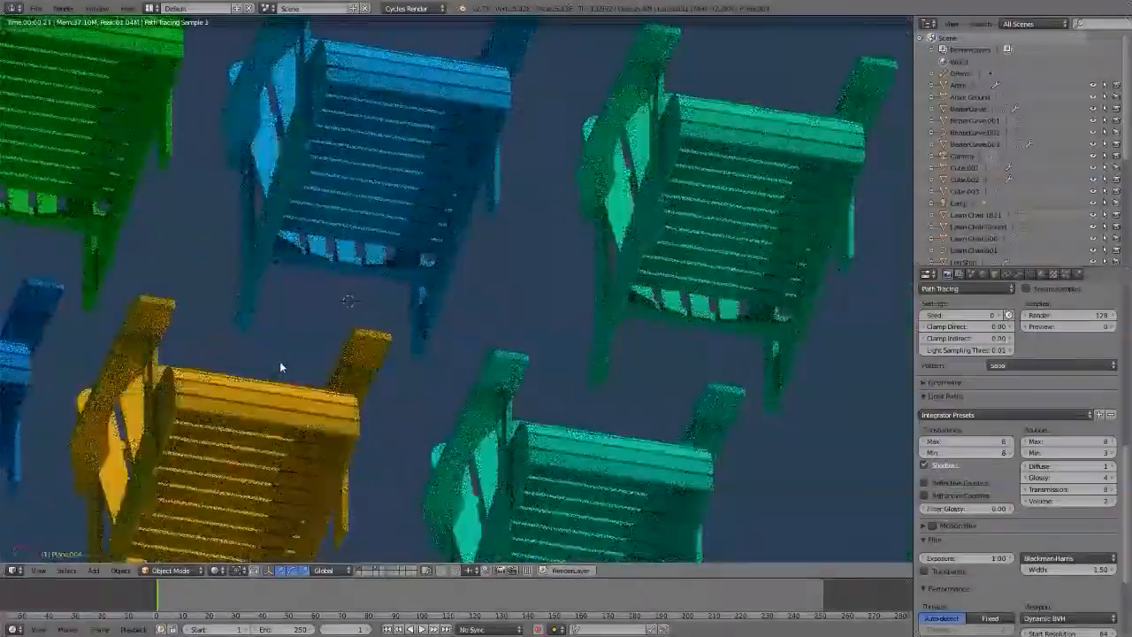
{"action": "key", "text": "KP_4"}
{"action": "key", "text": "KP_4"}
{"action": "key", "text": "KP_4"}
{"action": "key", "text": "KP_4"}
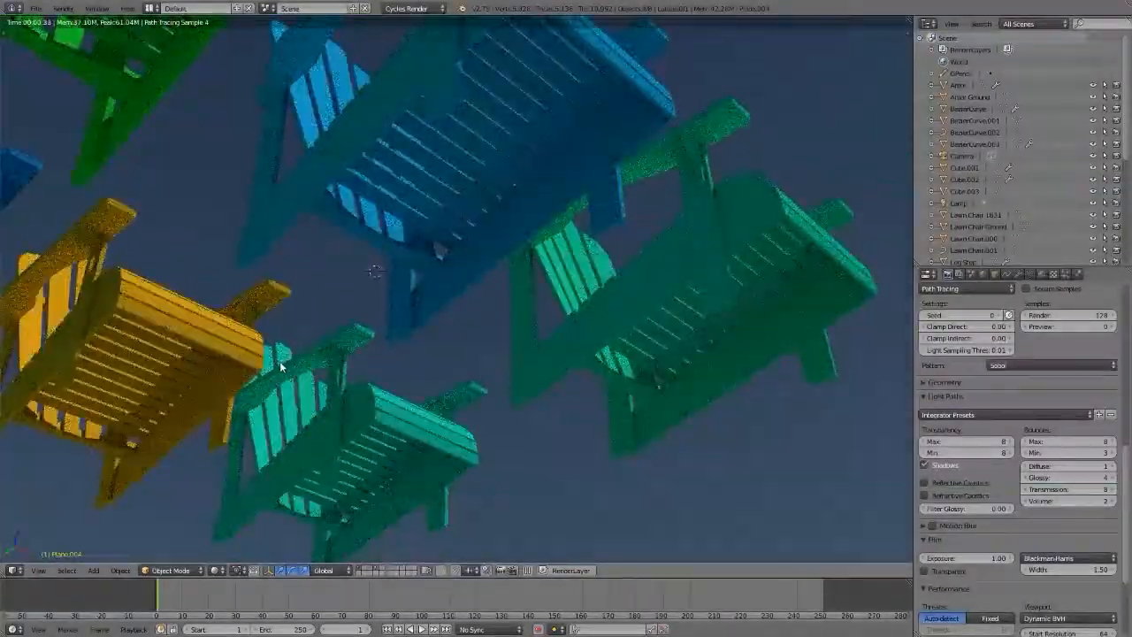
{"action": "key", "text": "KP_8"}
{"action": "key", "text": "KP_8"}
{"action": "key", "text": "KP_8"}
{"action": "key", "text": "KP_8"}
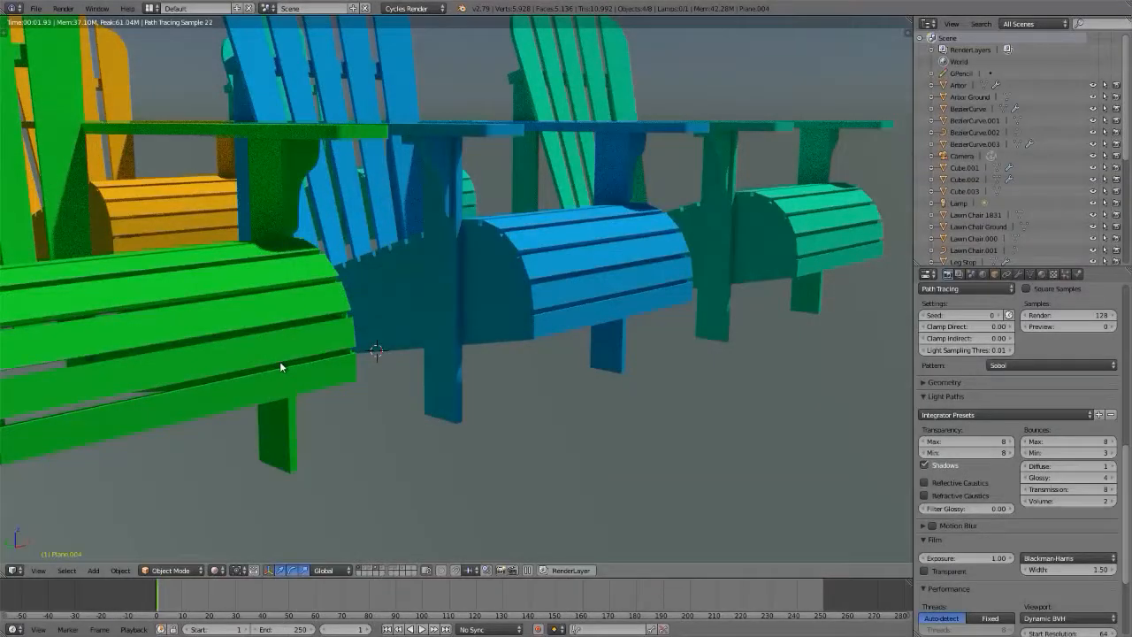
{"action": "key", "text": "KP_8"}
{"action": "key", "text": "KP_8"}
{"action": "key", "text": "KP_8"}
{"action": "key", "text": "KP_8"}
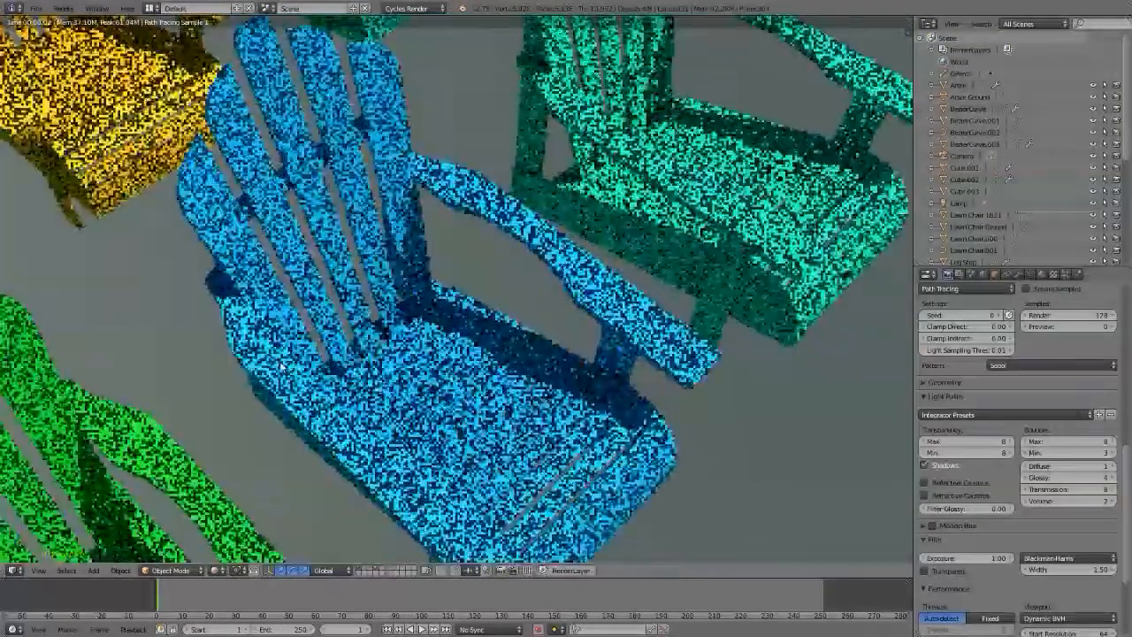
{"action": "key", "text": "KP_8"}
{"action": "key", "text": "KP_8"}
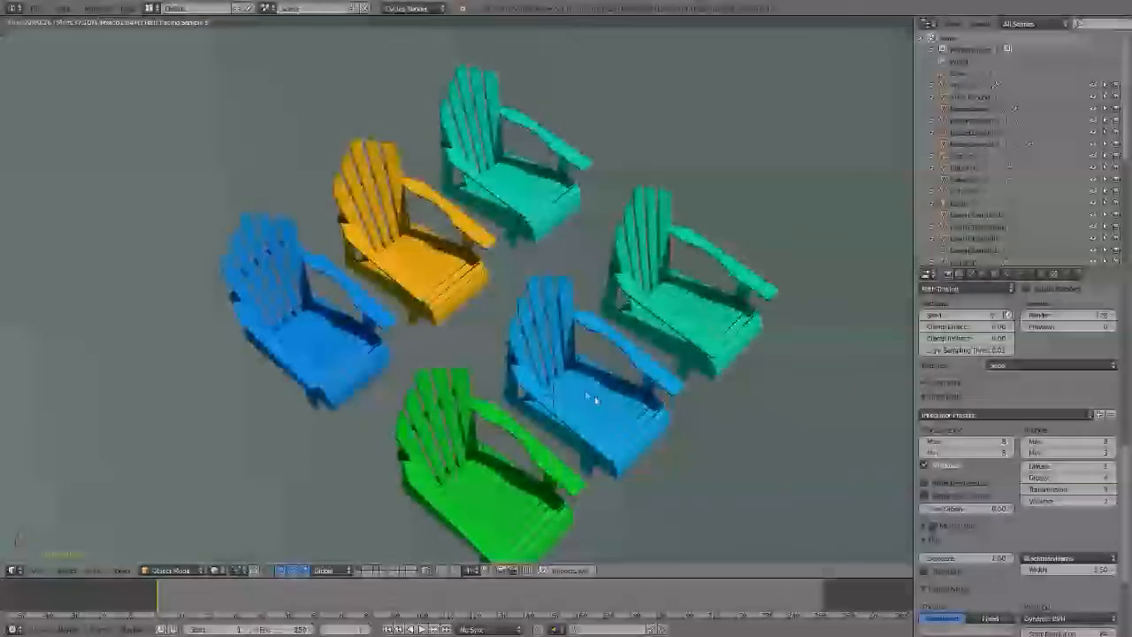
{"action": "middle_click_drag", "start_coordinate": [585, 389], "coordinate": [562, 351]}
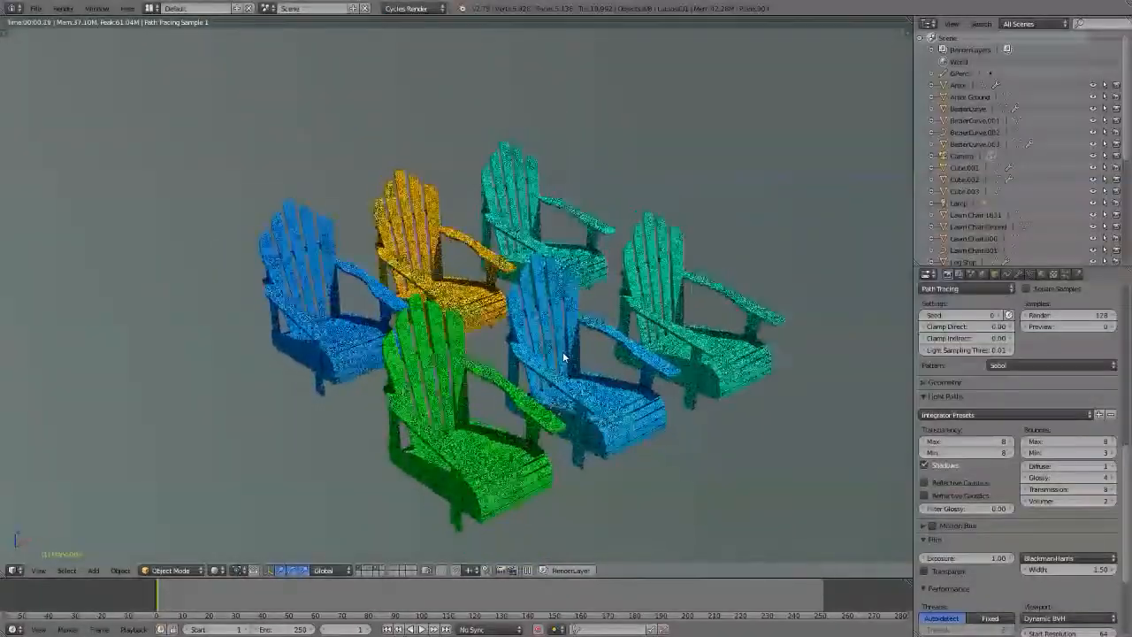
- Inspect the fanned back slats and seat boards of the front-row blue chair from above
{"action": "key", "text": "KP_7"}
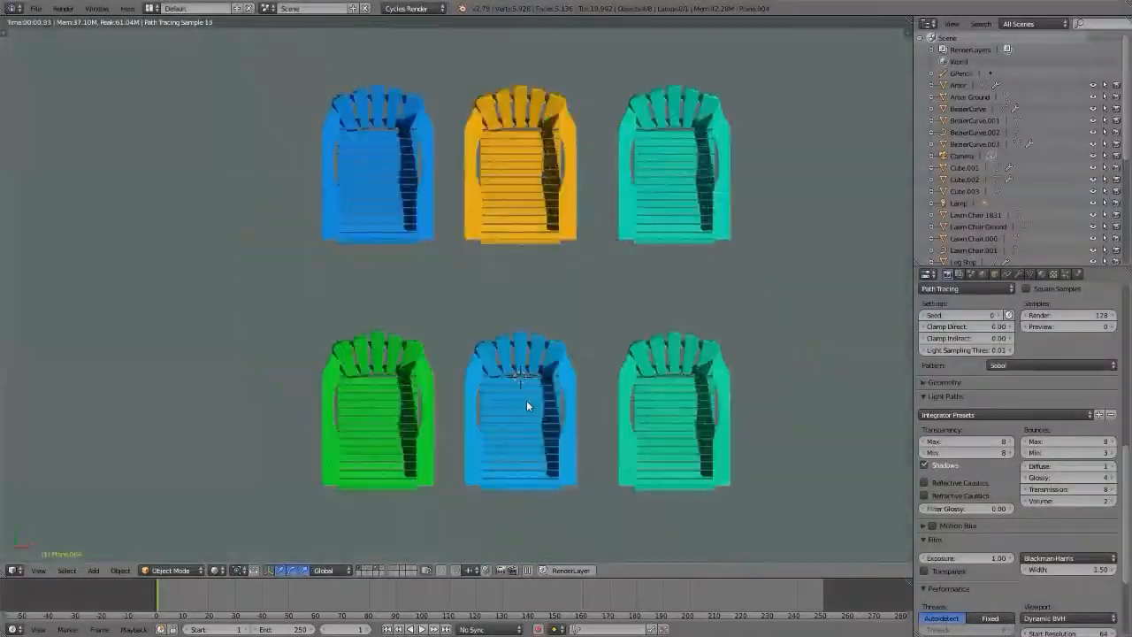
{"action": "scroll", "coordinate": [514, 363], "scroll_direction": "up", "scroll_amount": 8}
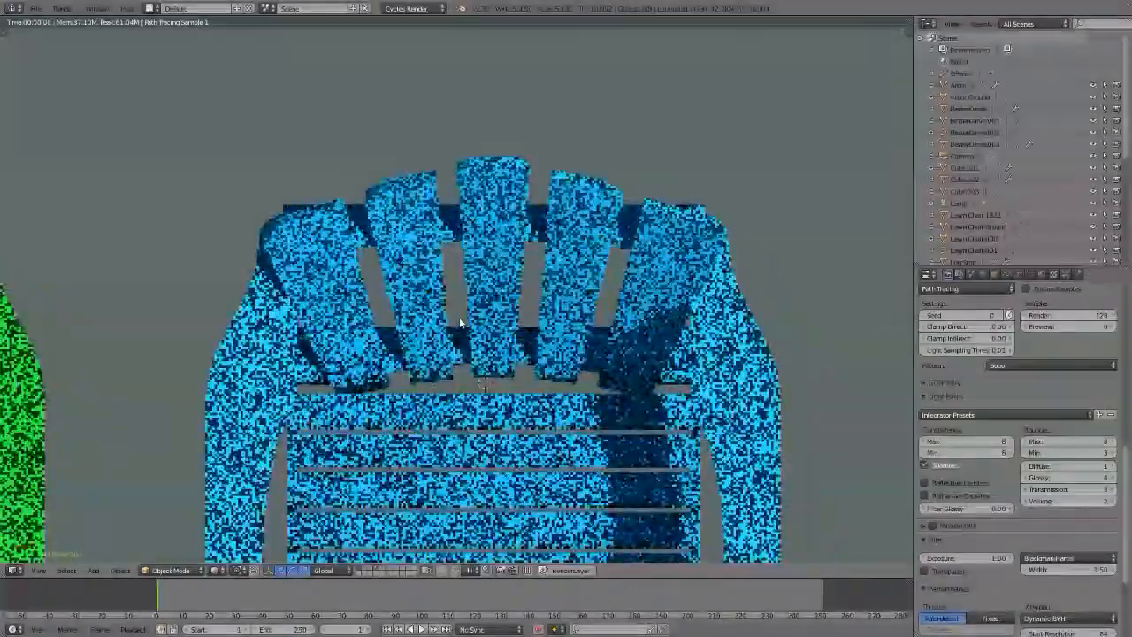
{"action": "scroll", "coordinate": [459, 323], "scroll_direction": "up", "scroll_amount": 3}
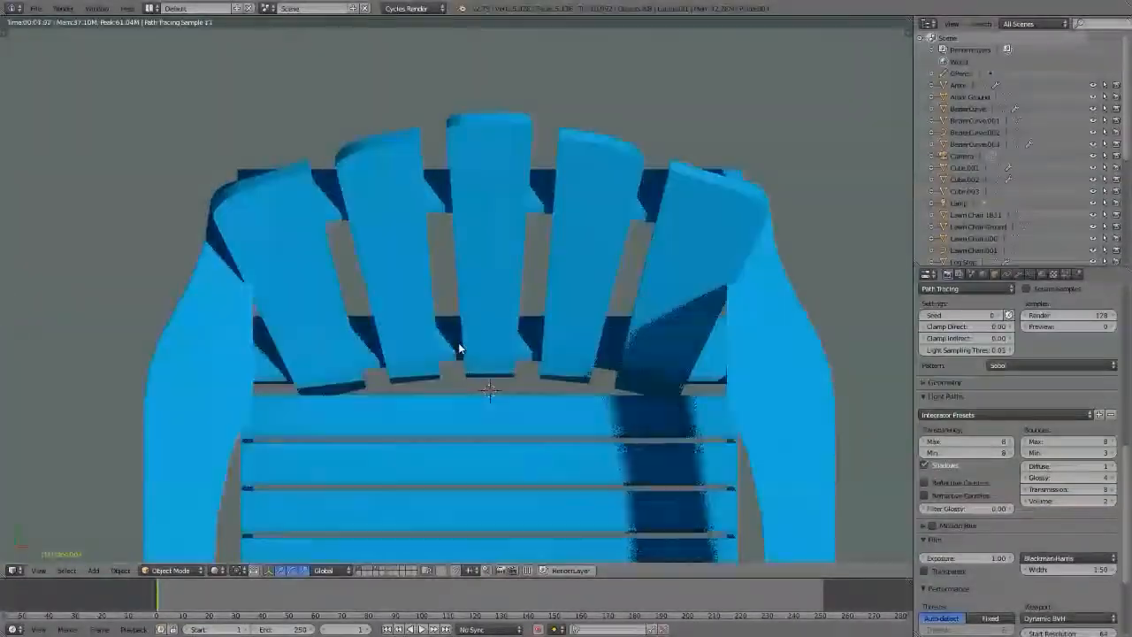
{"action": "scroll", "coordinate": [459, 348], "scroll_direction": "up", "scroll_amount": 2}
{"action": "scroll", "coordinate": [490, 358], "scroll_direction": "down", "scroll_amount": 4}
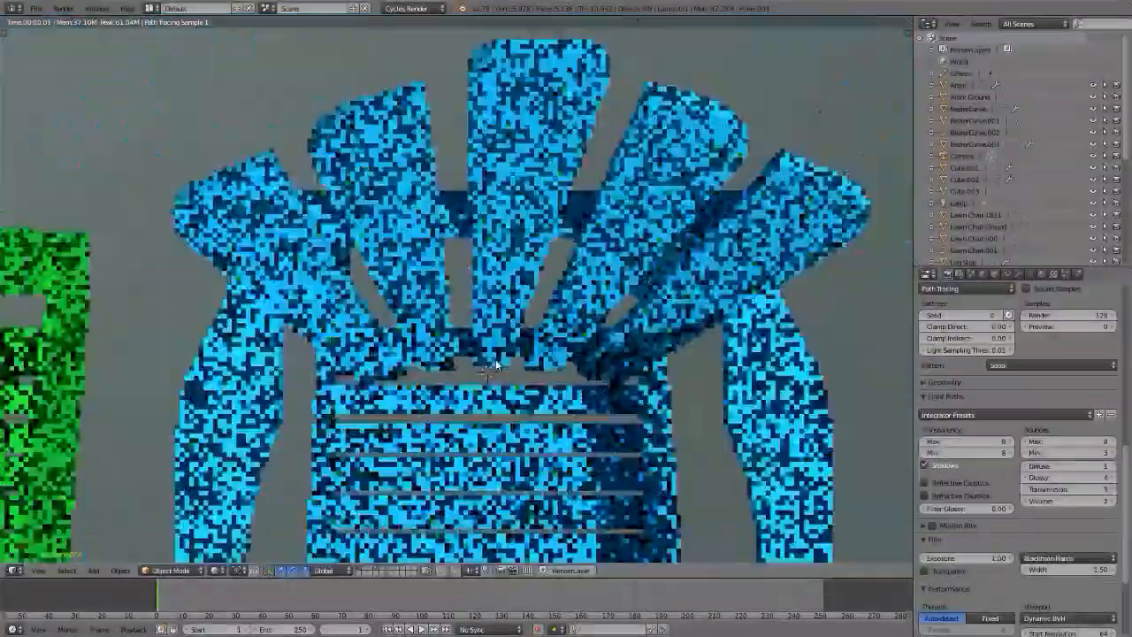
{"action": "scroll", "coordinate": [496, 364], "scroll_direction": "down", "scroll_amount": 2}
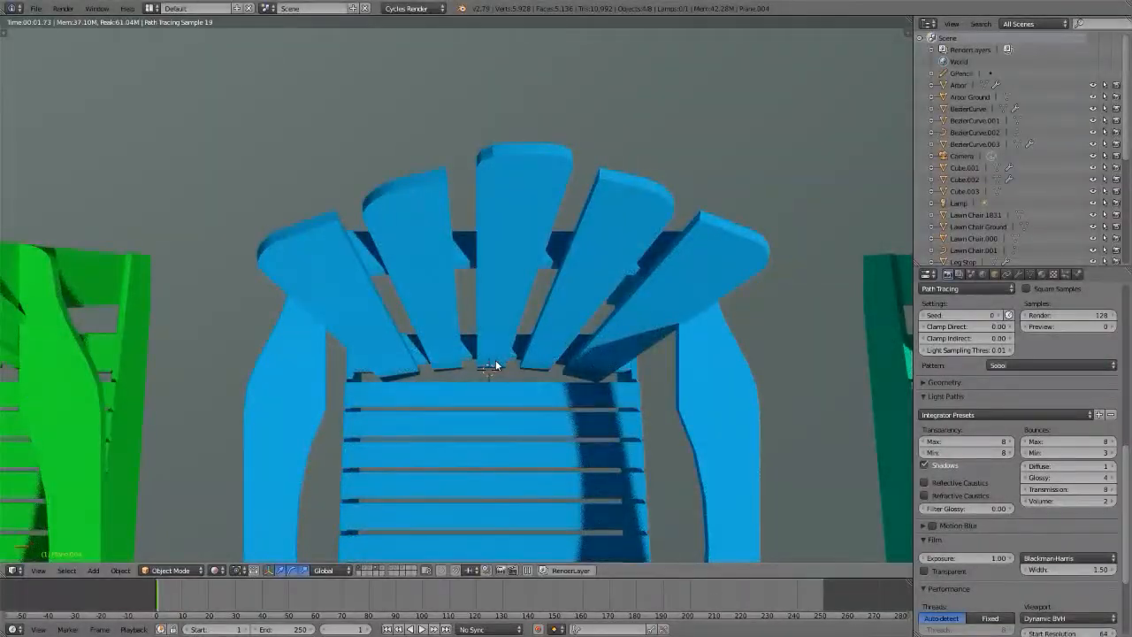
{"action": "scroll", "coordinate": [495, 364], "scroll_direction": "down", "scroll_amount": 4}
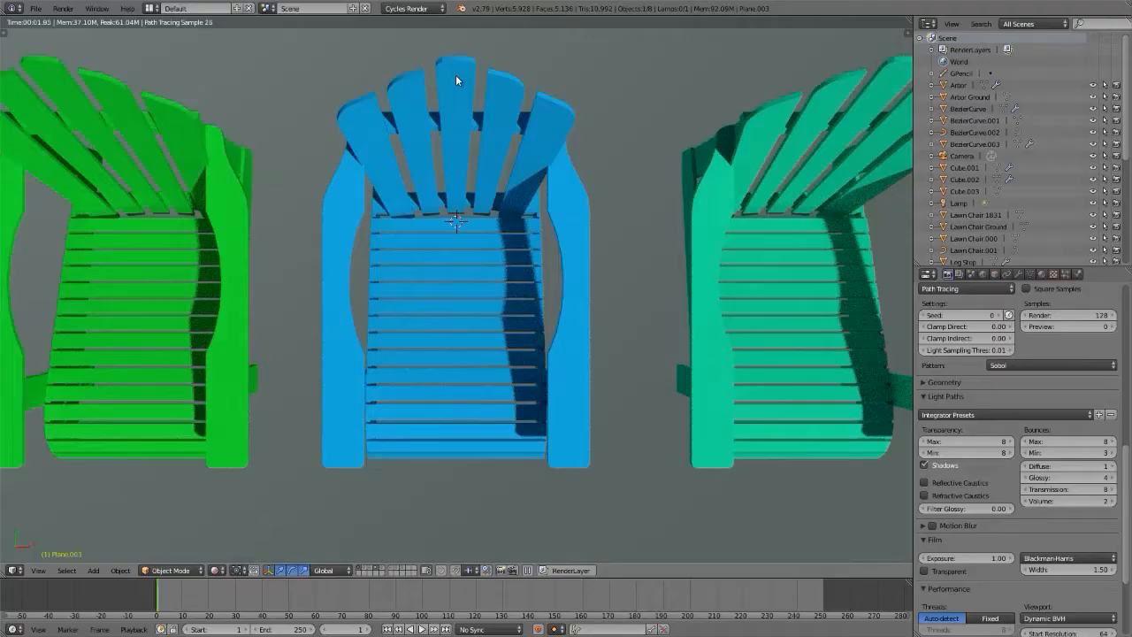
{"action": "scroll", "coordinate": [456, 80], "scroll_direction": "up", "scroll_amount": 5}
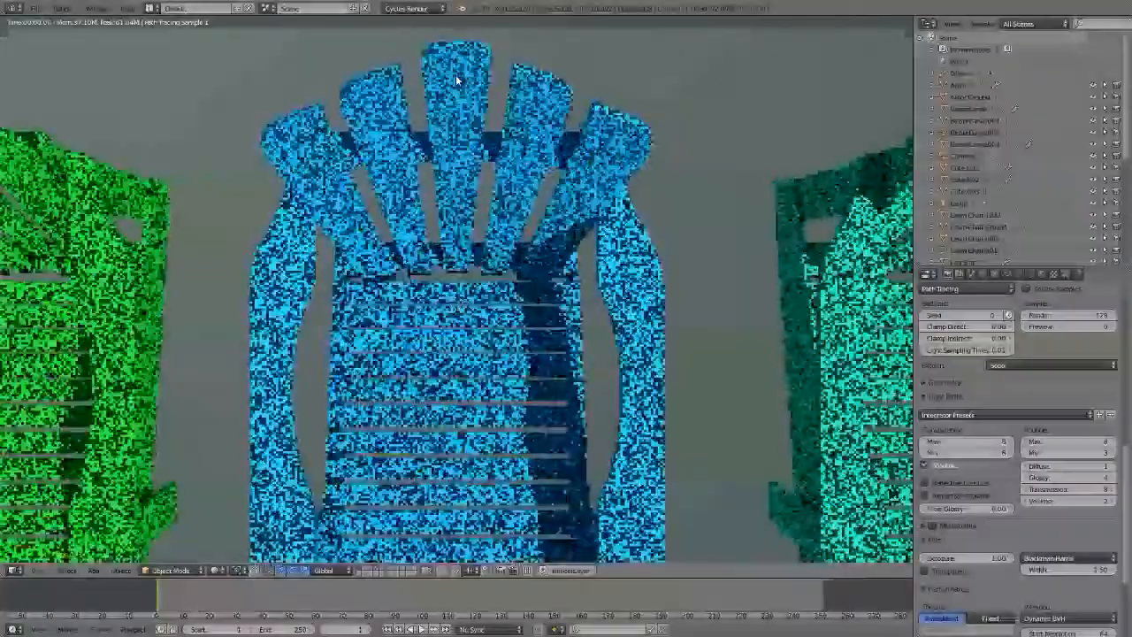
{"action": "scroll", "coordinate": [458, 115], "scroll_direction": "down", "scroll_amount": 1}
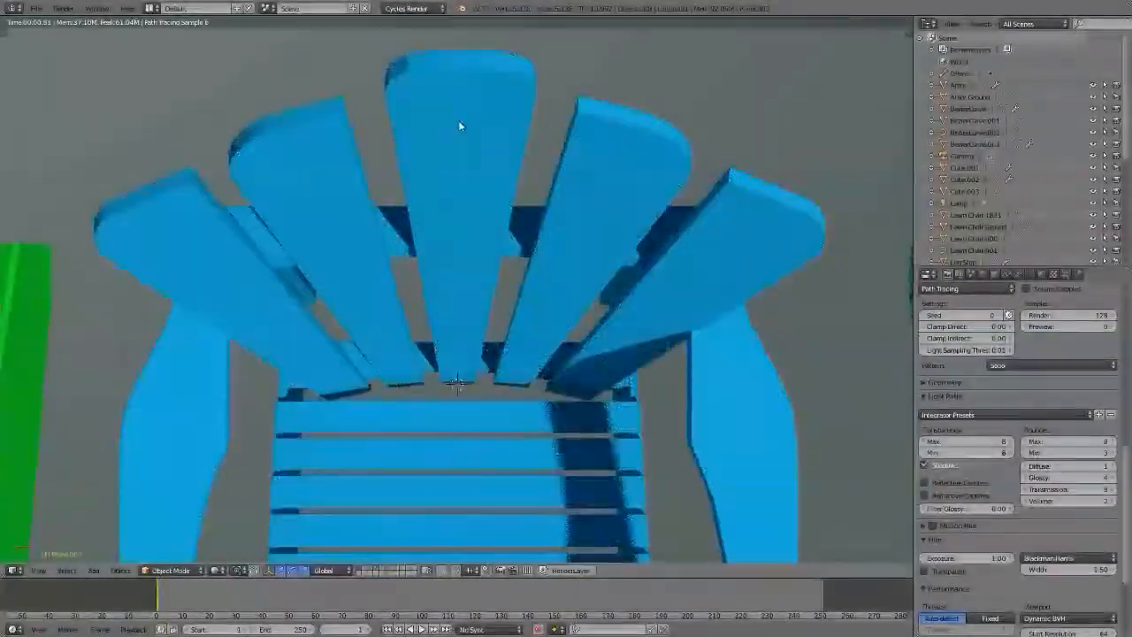
- Inspect the chairs' rounded back slats from the front and their overall profile from the side
{"action": "key", "text": "KP_1"}
{"action": "scroll", "coordinate": [458, 125], "scroll_direction": "up", "scroll_amount": 1}
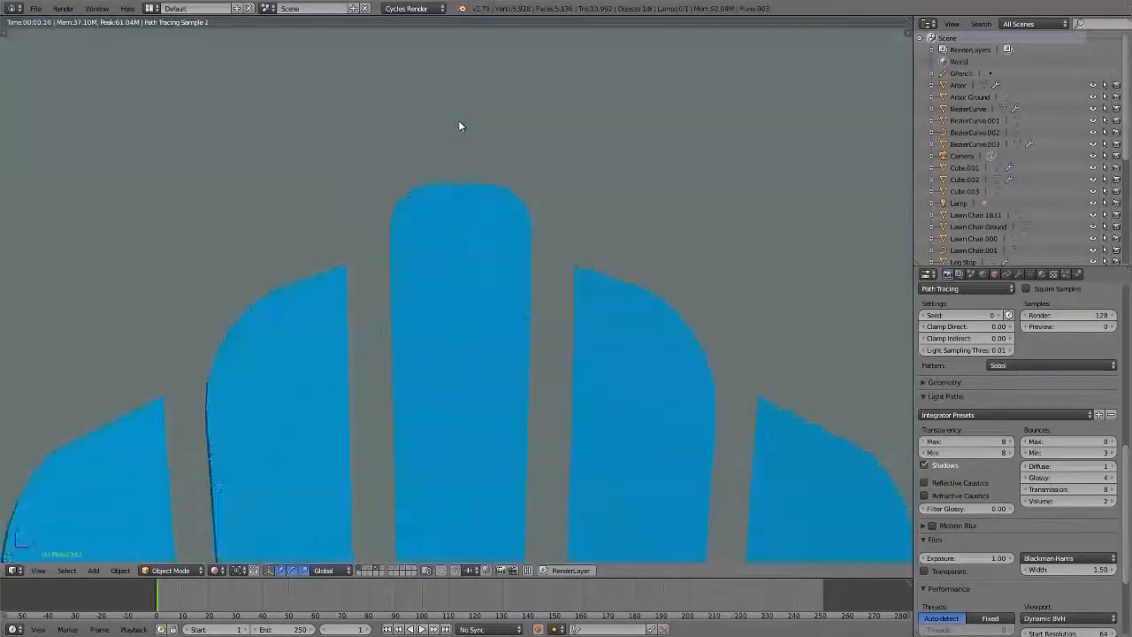
{"action": "scroll", "coordinate": [458, 126], "scroll_direction": "down", "scroll_amount": 6}
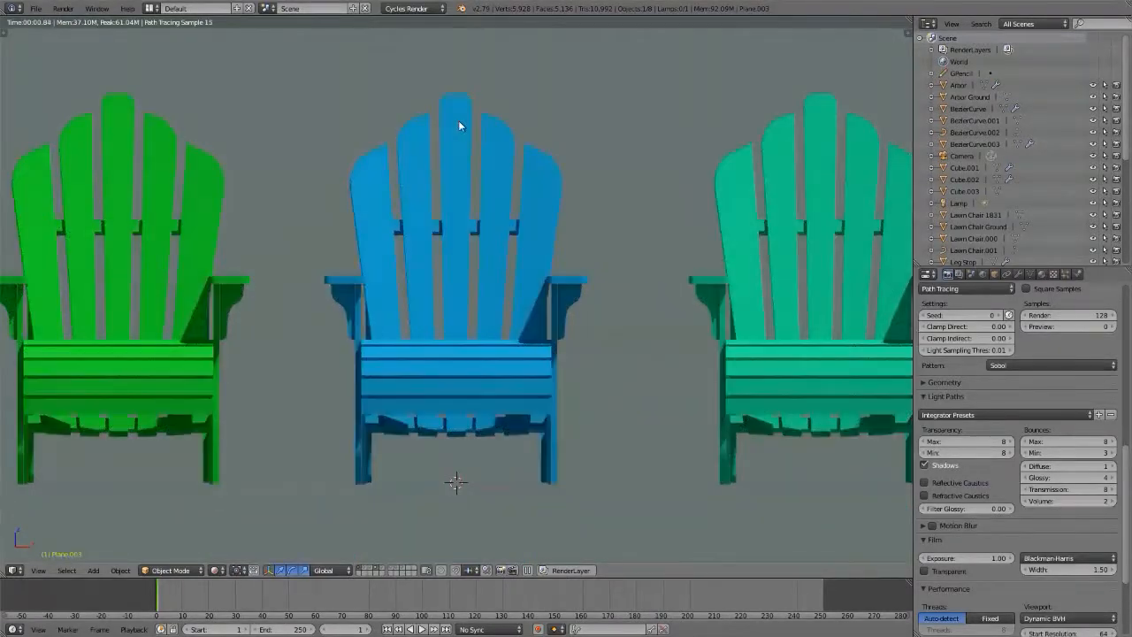
{"action": "key", "text": "KP_3"}
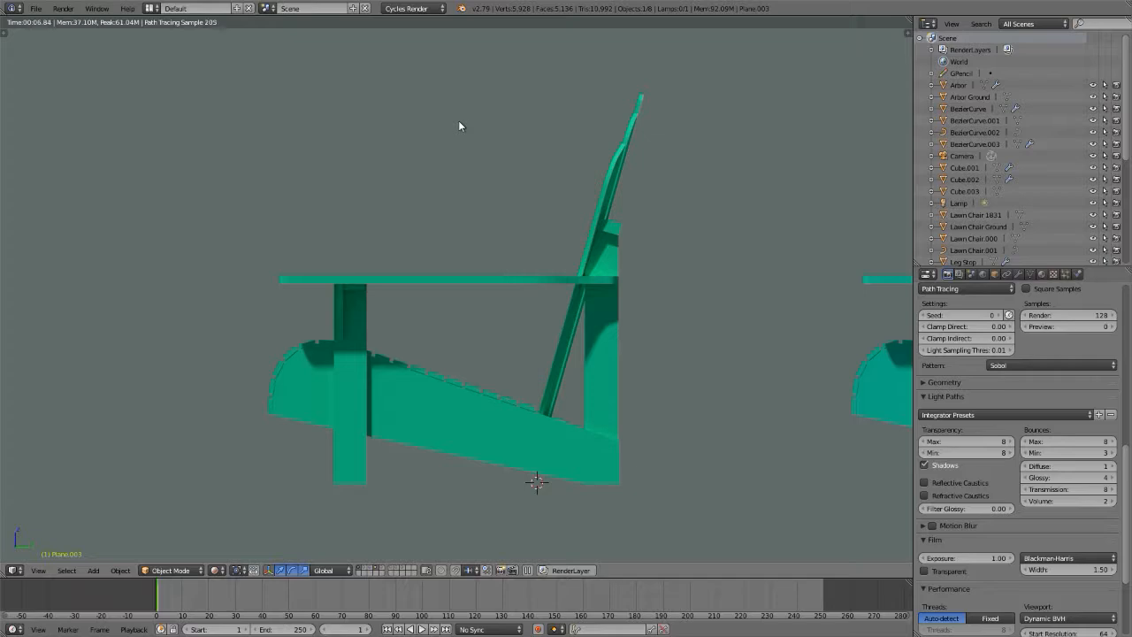
- Check the next reference photo, showing the yellow chairs from behind, in Windows Photo Viewer and return to Blender
{"action": "key", "text": "alt+Tab"}
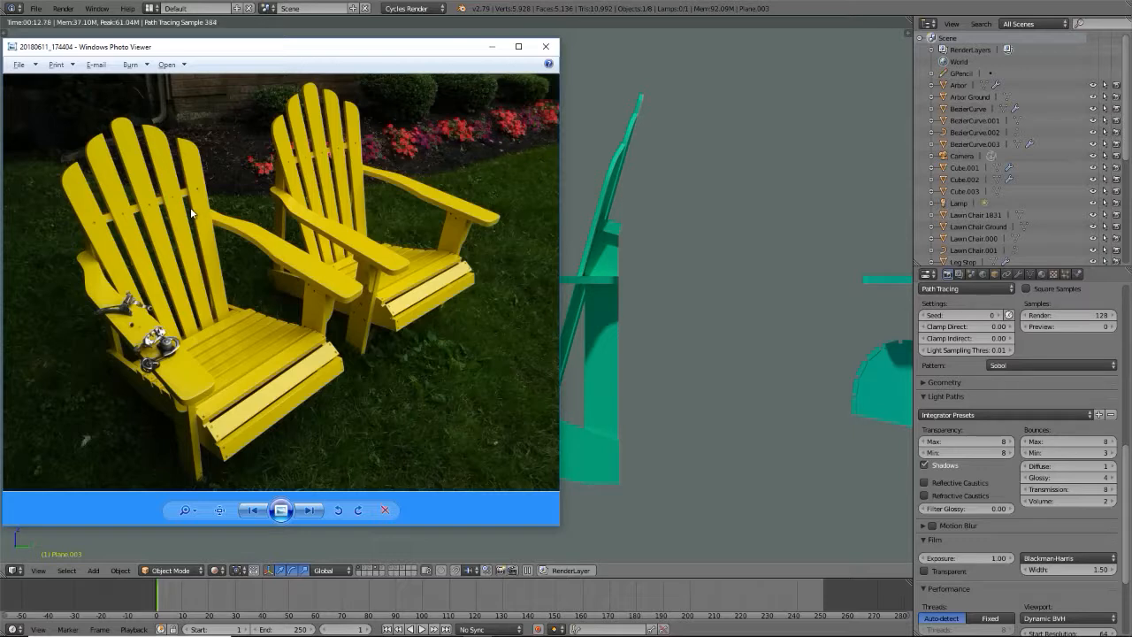
{"action": "key", "text": "Right"}
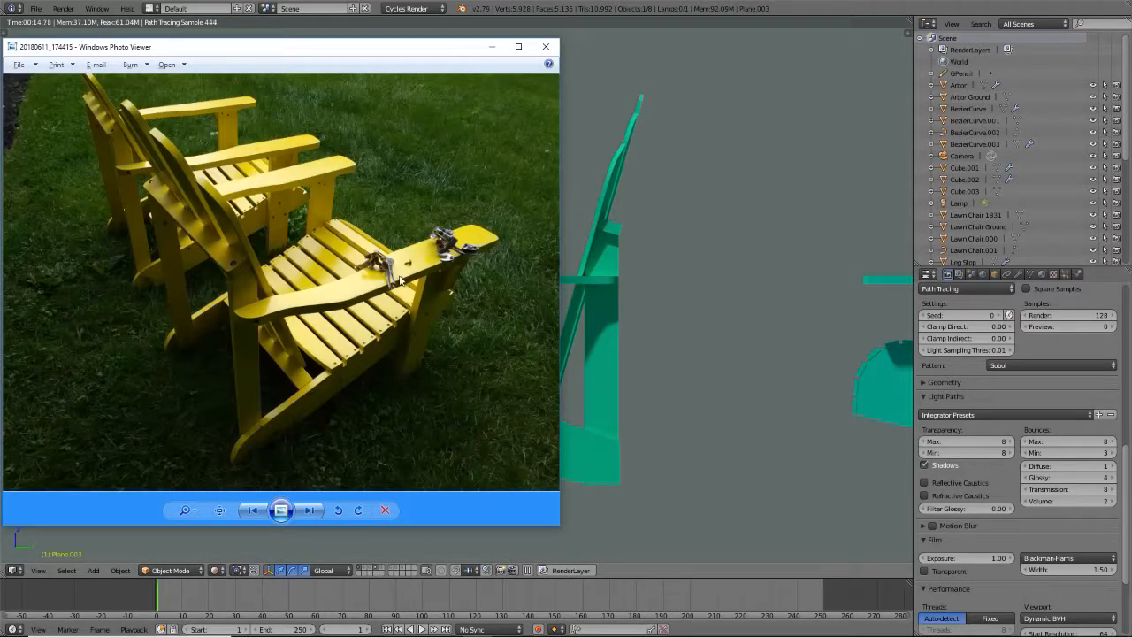
{"action": "key", "text": "alt+Tab"}
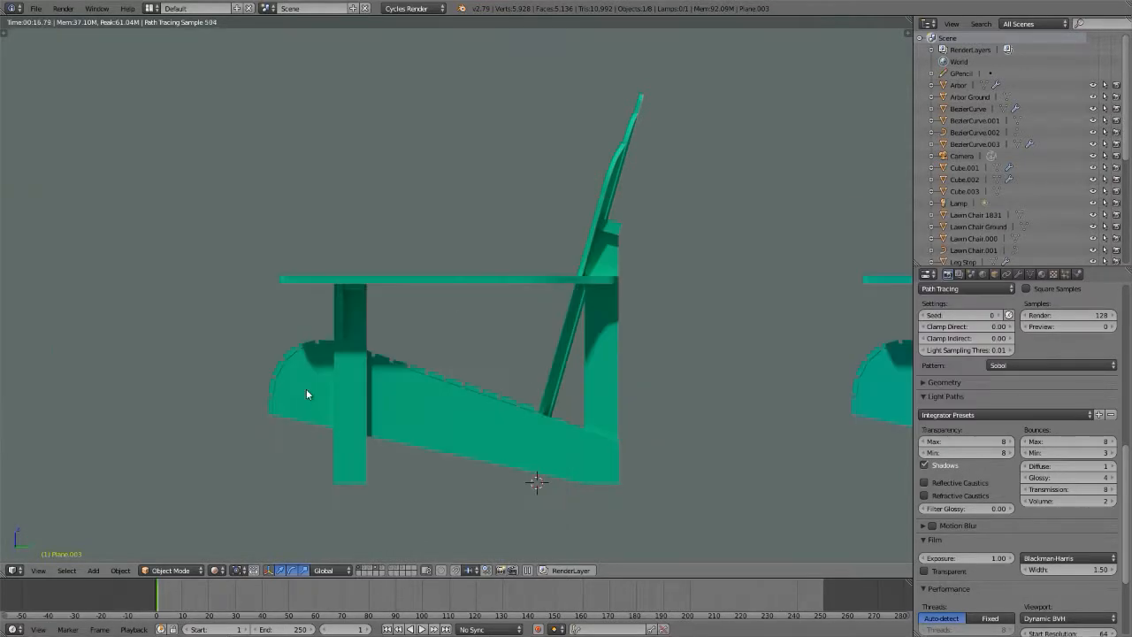
- Examine the seats, armrests and backs of all six chairs in perspective from an elevated front angle
{"action": "key", "text": "KP_0"}
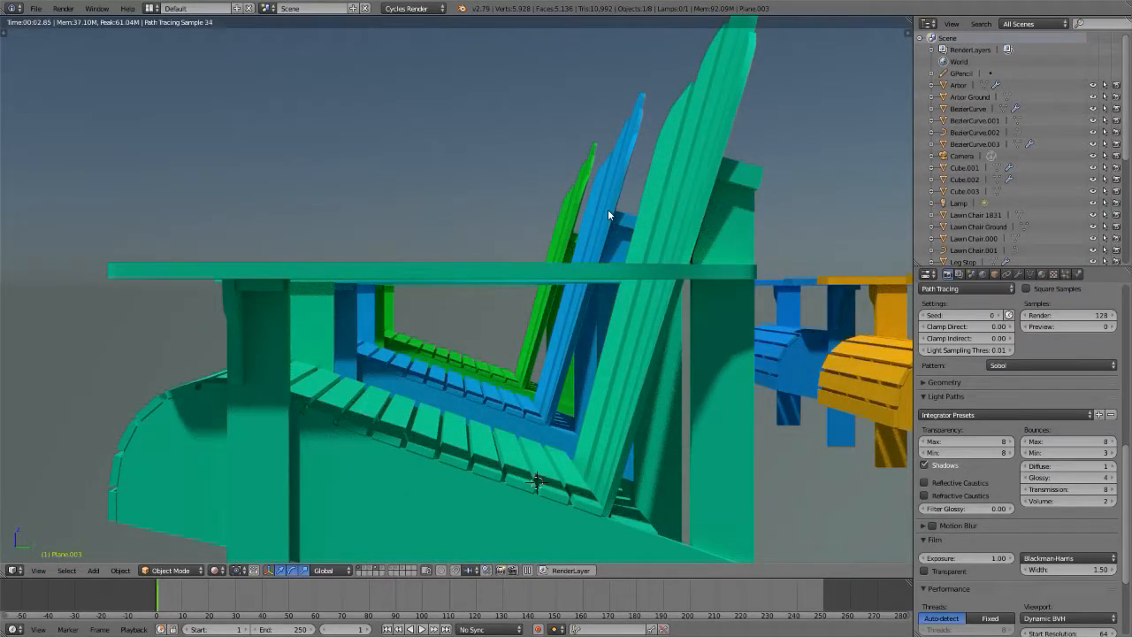
{"action": "key", "text": "KP_4"}
{"action": "key", "text": "KP_4"}
{"action": "key", "text": "KP_4"}
{"action": "key", "text": "KP_8"}
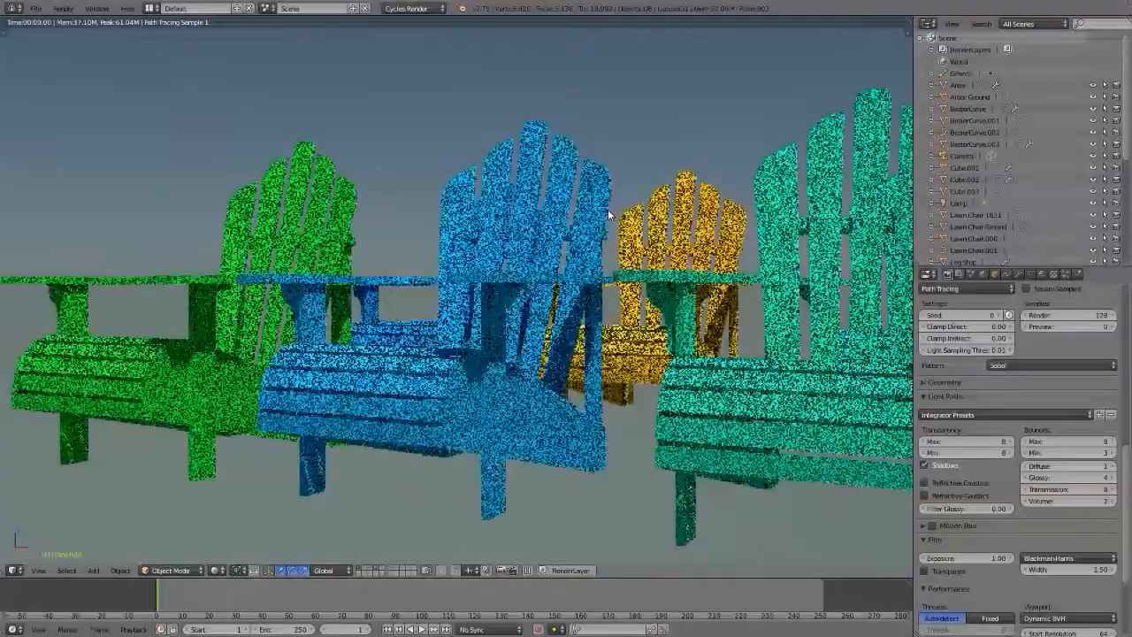
{"action": "key", "text": "KP_4"}
{"action": "key", "text": "KP_4"}
{"action": "key", "text": "KP_8"}
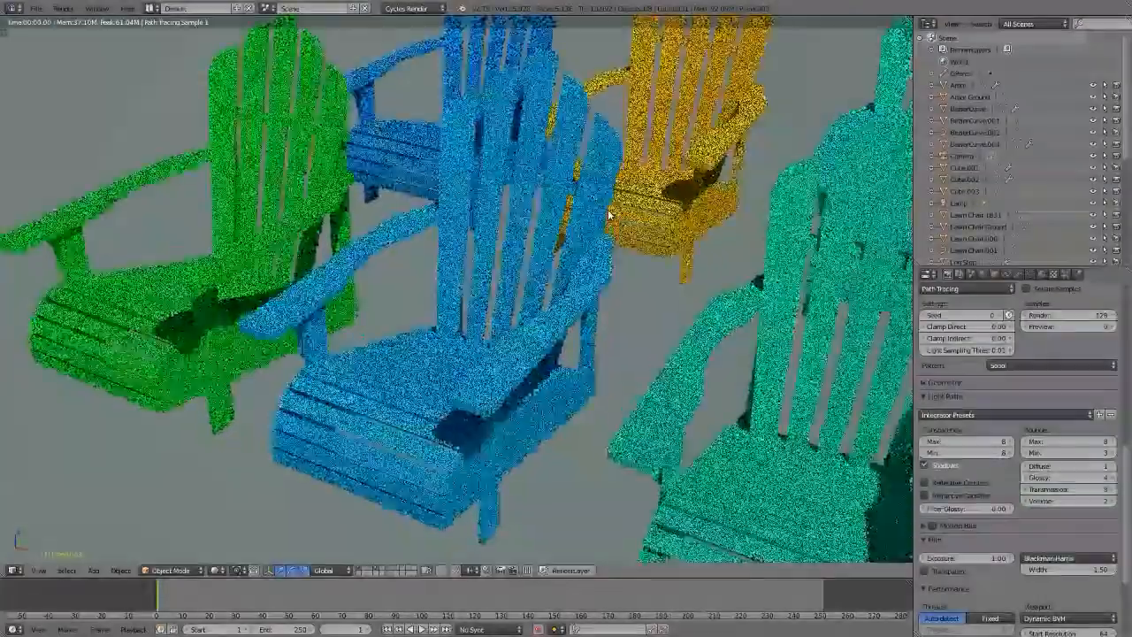
{"action": "key", "text": "KP_8"}
{"action": "scroll", "coordinate": [608, 208], "scroll_direction": "down", "scroll_amount": 5}
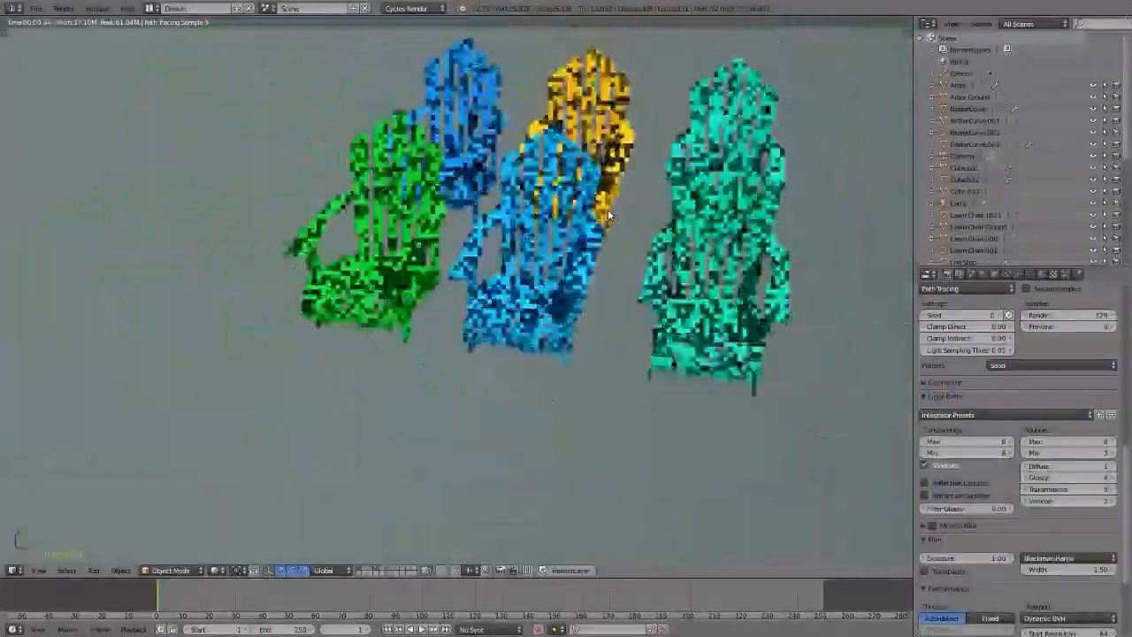
{"action": "scroll", "coordinate": [624, 104], "scroll_direction": "up", "scroll_amount": 4}
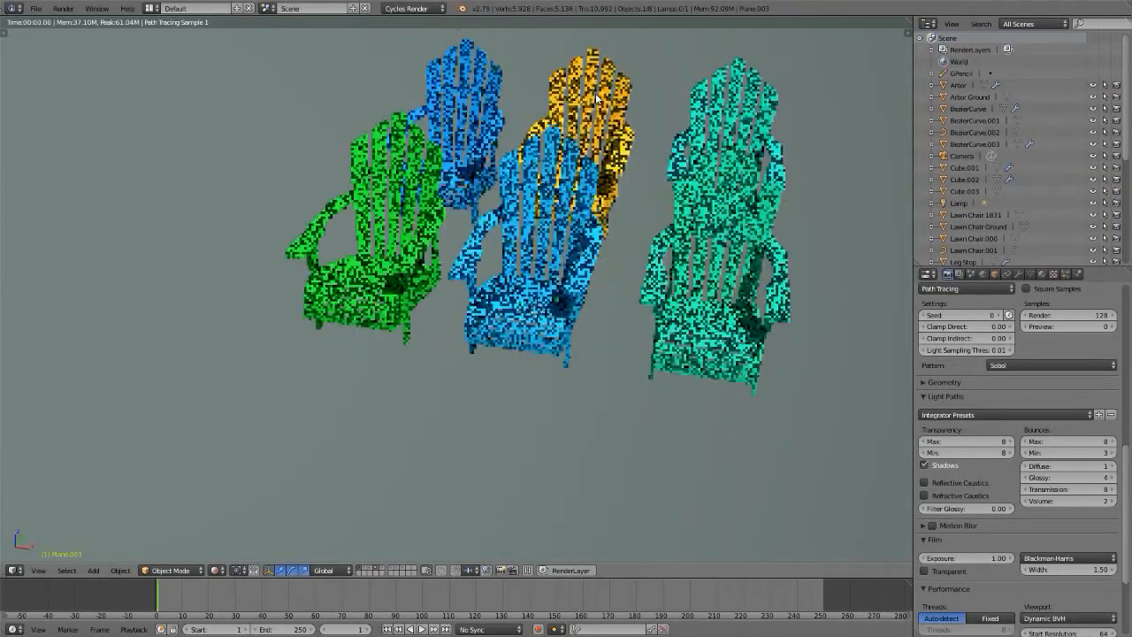
{"action": "middle_click_drag", "start_coordinate": [496, 213], "coordinate": [506, 181], "text": "shift"}
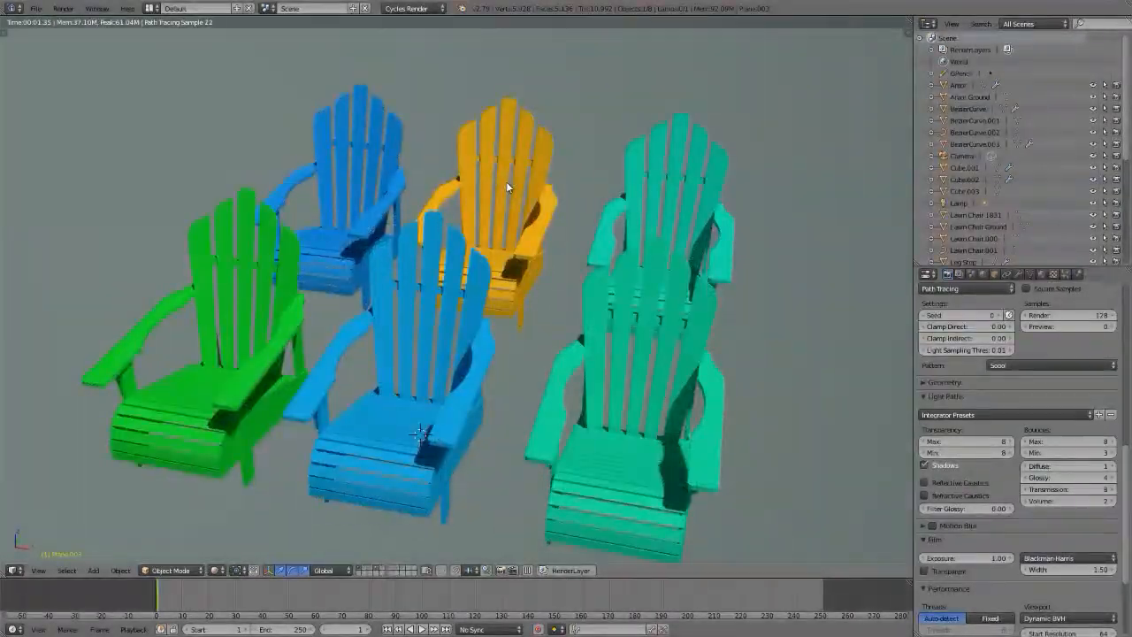
{"action": "scroll", "coordinate": [506, 182], "scroll_direction": "up", "scroll_amount": 3}
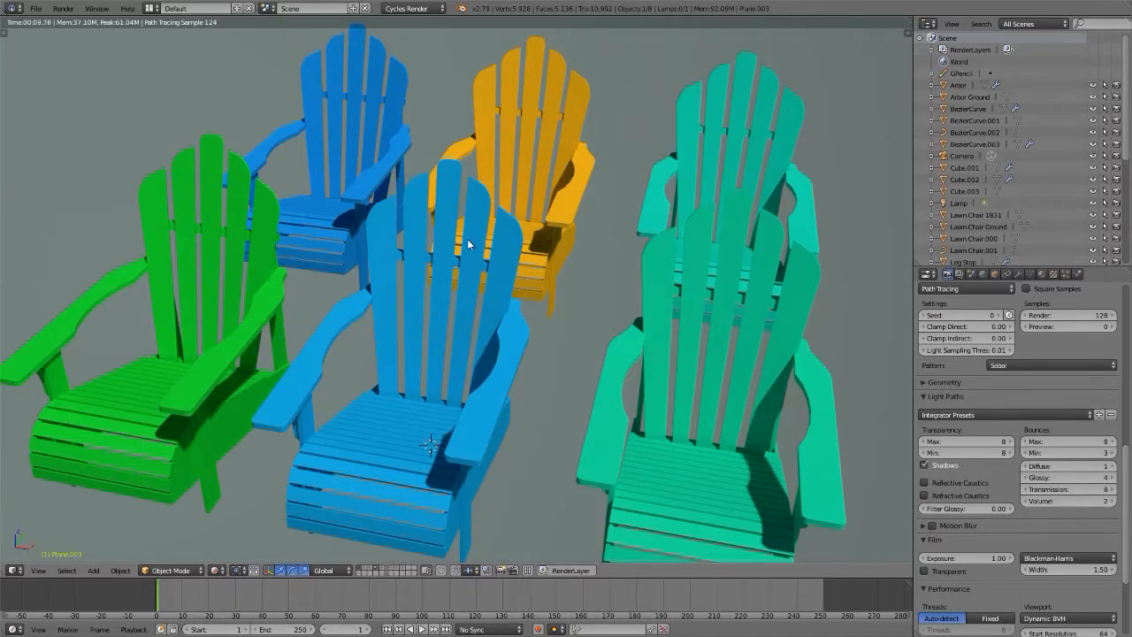
- Examine the underside of the orange and blue chairs, including the seat slats and the back supports
{"action": "middle_click_drag", "start_coordinate": [446, 238], "coordinate": [613, 222]}
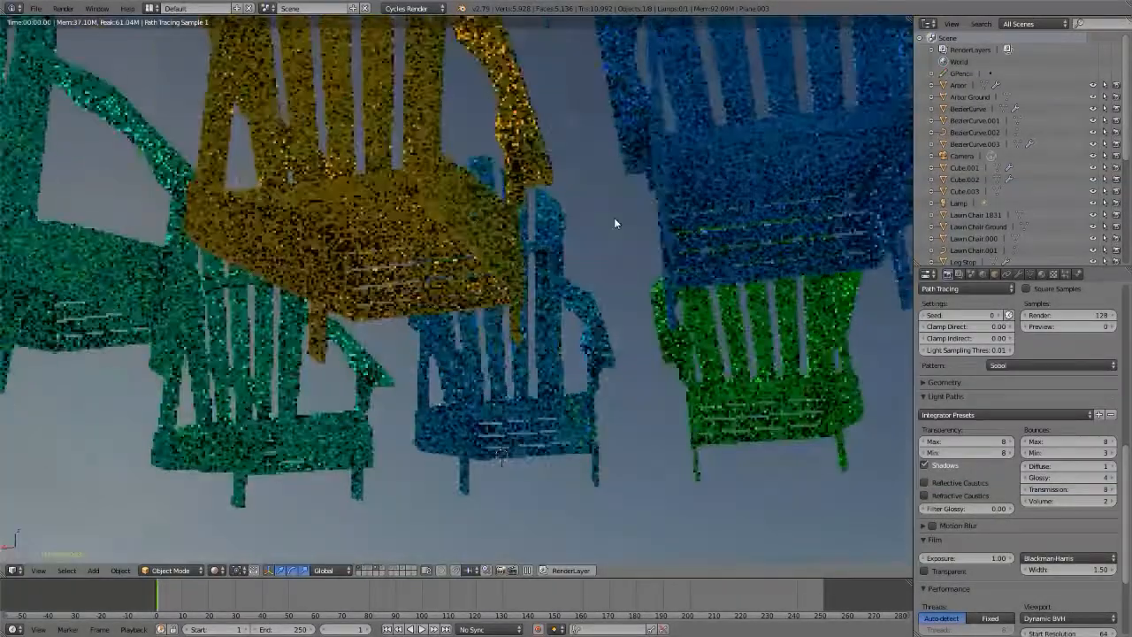
{"action": "middle_click_drag", "start_coordinate": [458, 222], "coordinate": [393, 199]}
{"action": "scroll", "coordinate": [395, 200], "scroll_direction": "up", "scroll_amount": 8}
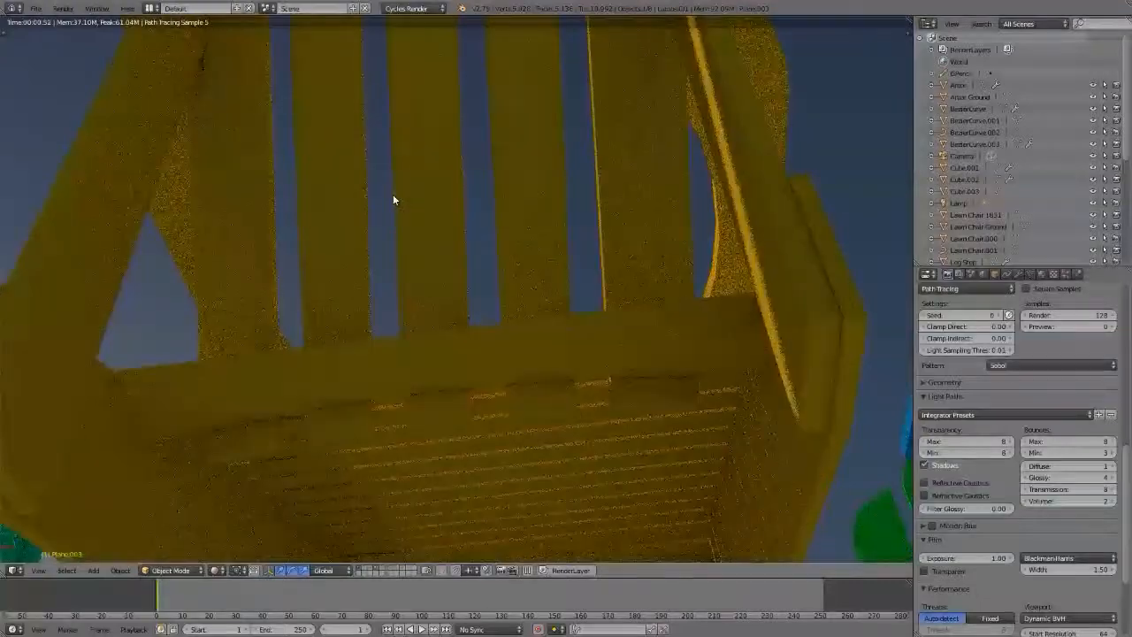
{"action": "scroll", "coordinate": [438, 212], "scroll_direction": "down", "scroll_amount": 10}
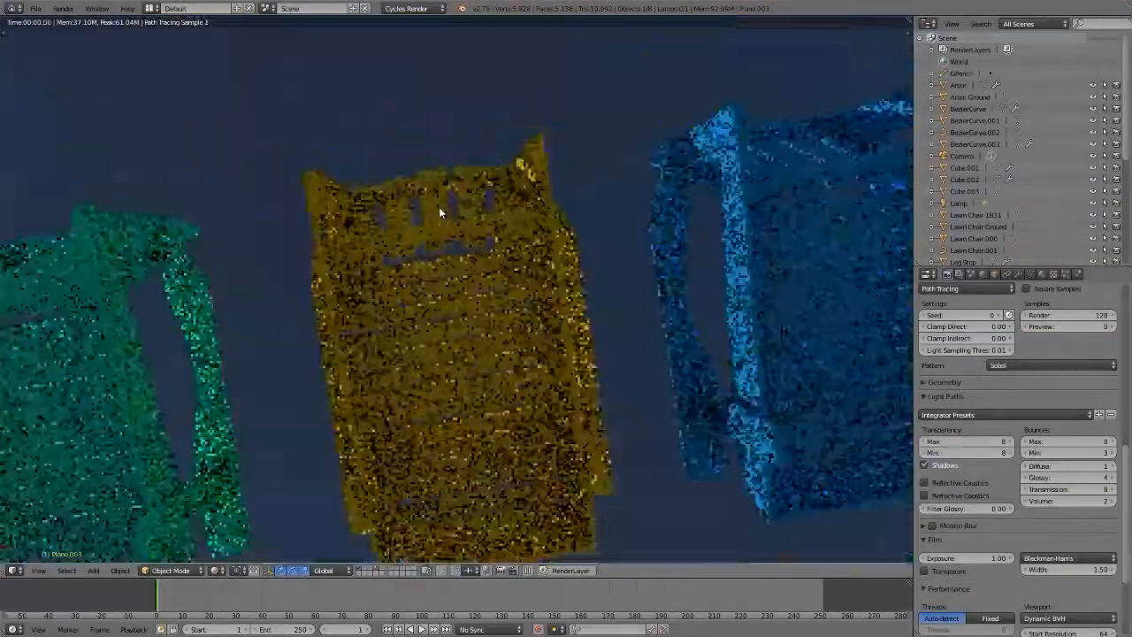
{"action": "key", "text": "KP_7"}
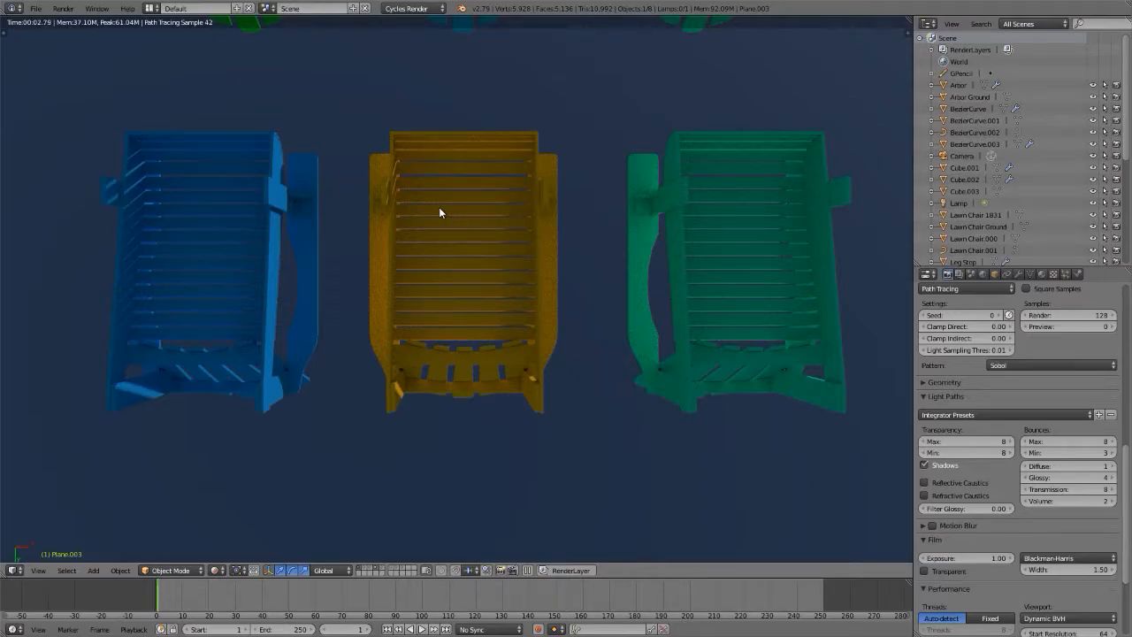
{"action": "middle_click_drag", "start_coordinate": [438, 213], "coordinate": [465, 463], "text": "shift"}
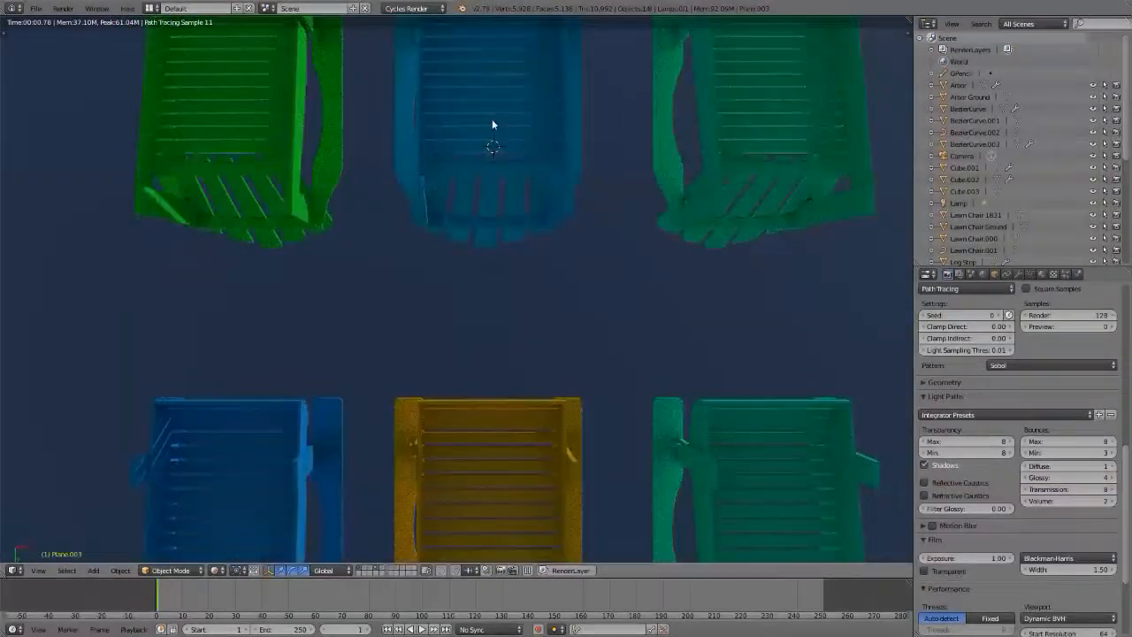
{"action": "scroll", "coordinate": [493, 125], "scroll_direction": "up", "scroll_amount": 3}
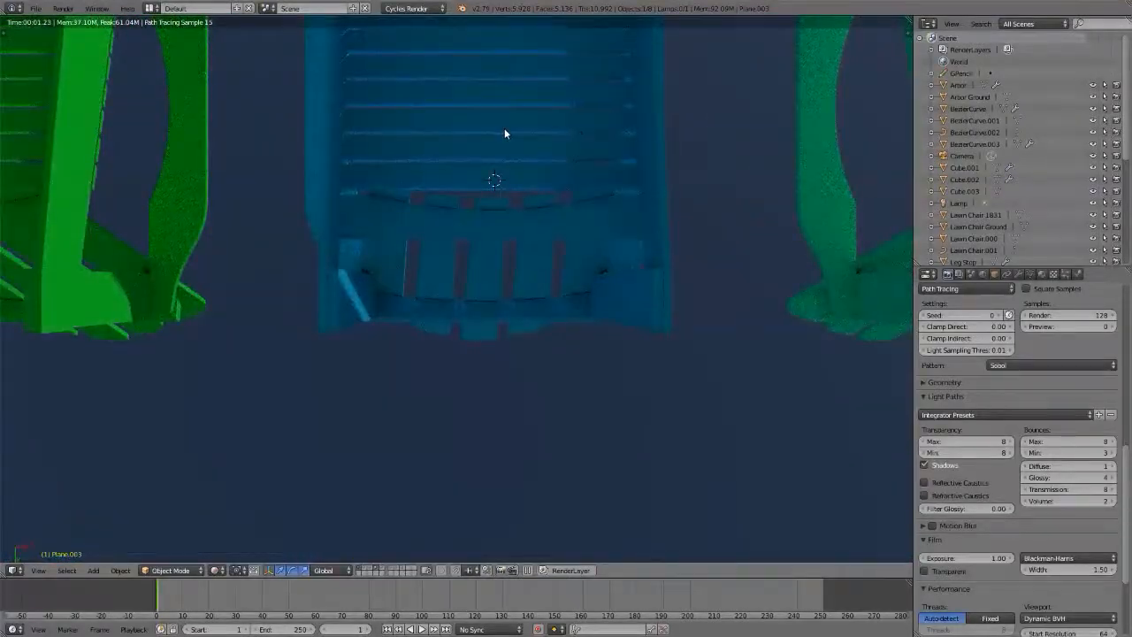
{"action": "middle_click_drag", "start_coordinate": [505, 133], "coordinate": [471, 139], "text": "shift"}
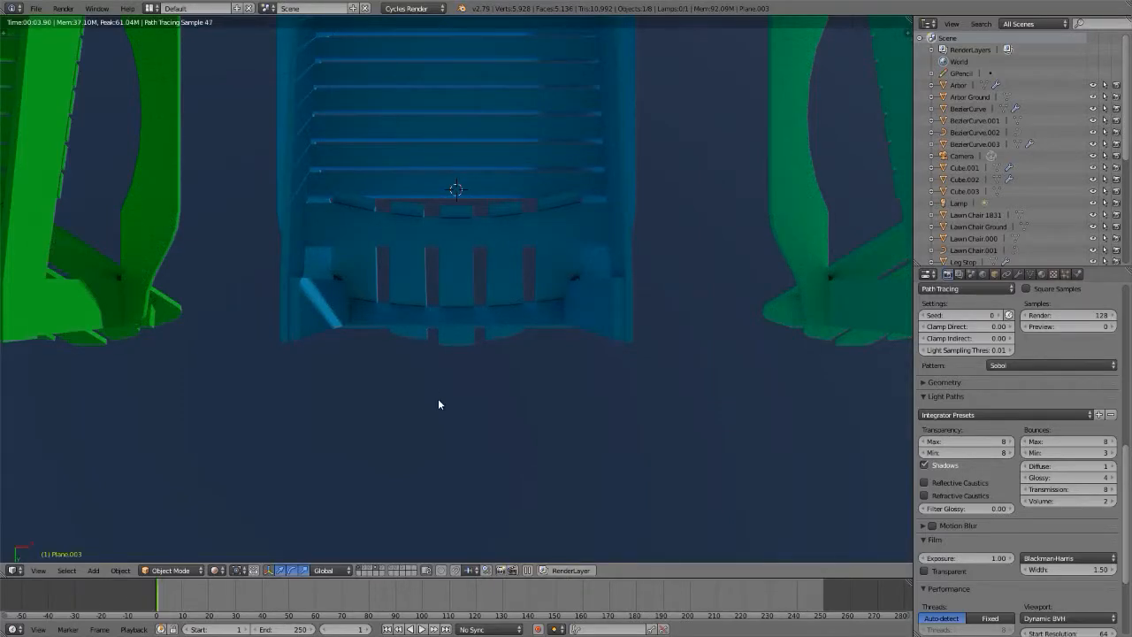
- Examine all six chairs from an elevated front angle, comparing the orthographic and perspective projections
{"action": "scroll", "coordinate": [438, 404], "scroll_direction": "down", "scroll_amount": 5}
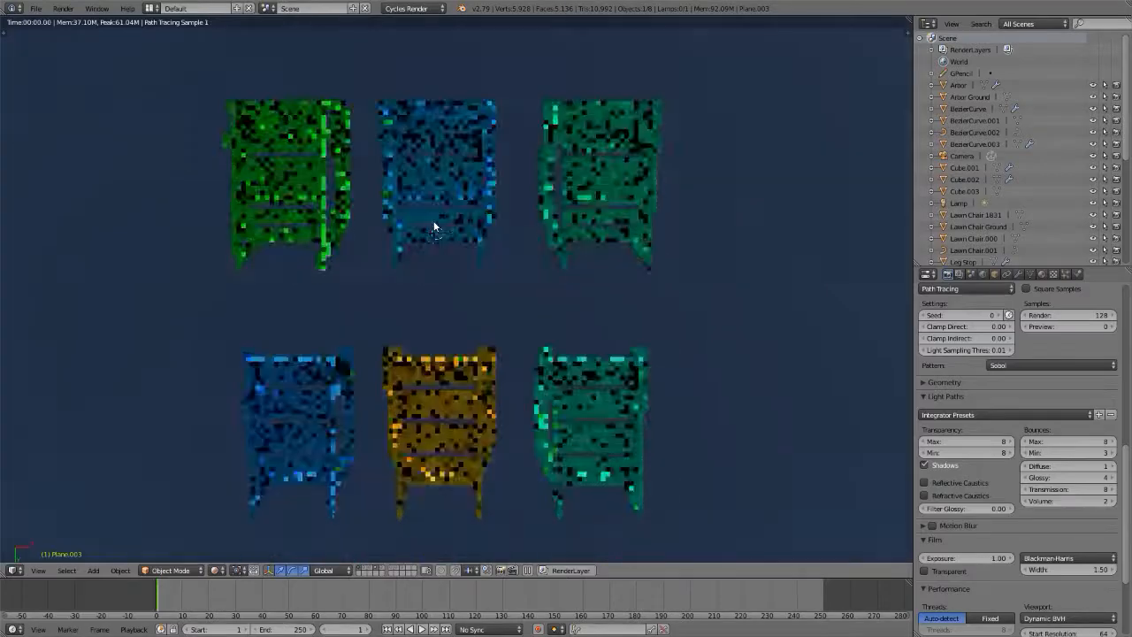
{"action": "key", "text": "KP_1"}
{"action": "key", "text": "KP_5"}
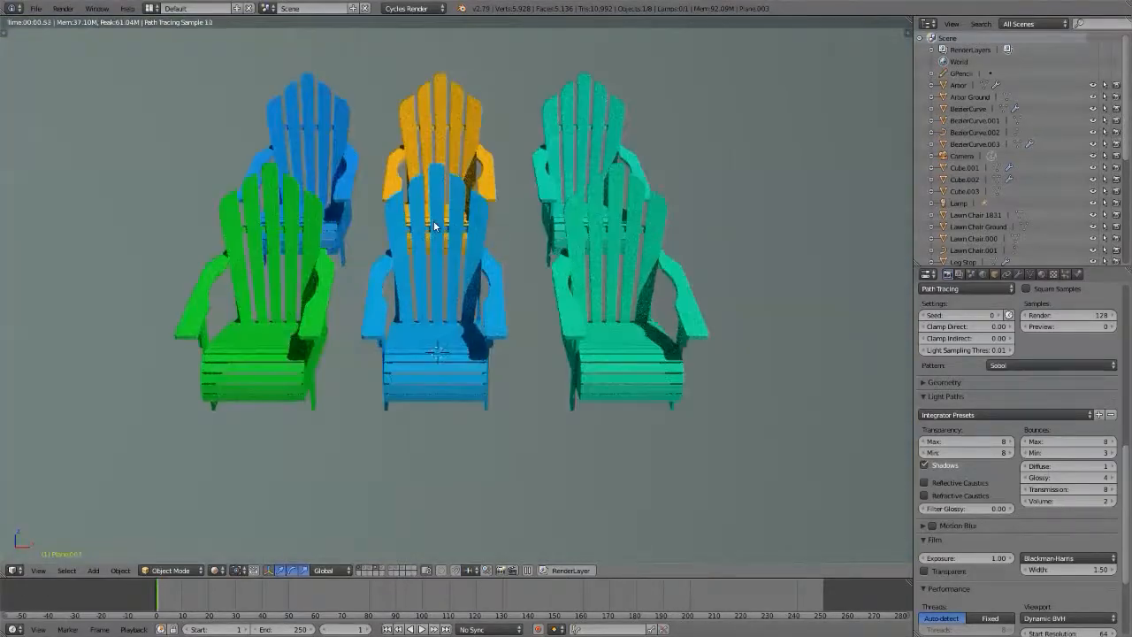
{"action": "key", "text": "KP_5"}
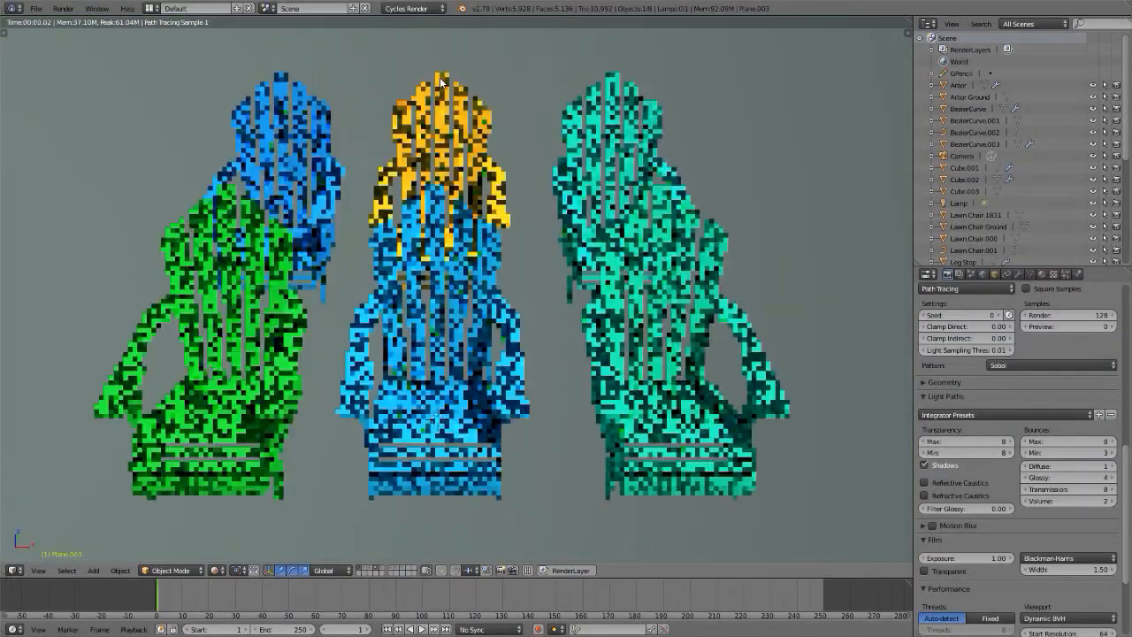
{"action": "key", "text": "KP_5"}
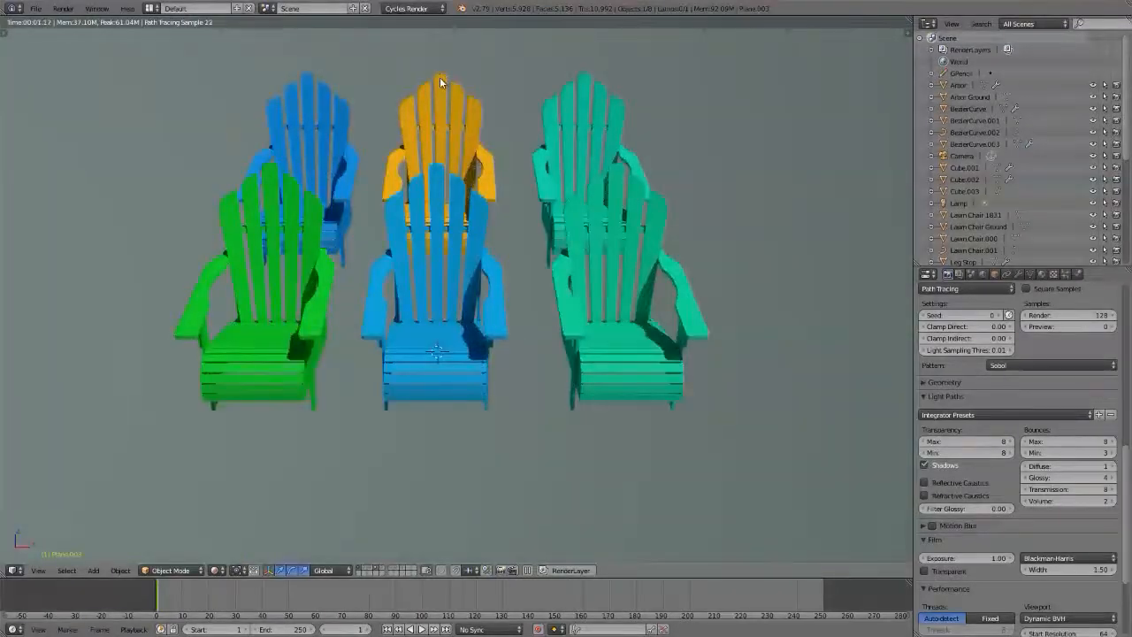
- Duplicate all six chairs along the global Y axis by about 14 units to form further rows in front of them
{"action": "key", "text": "shift+z"}
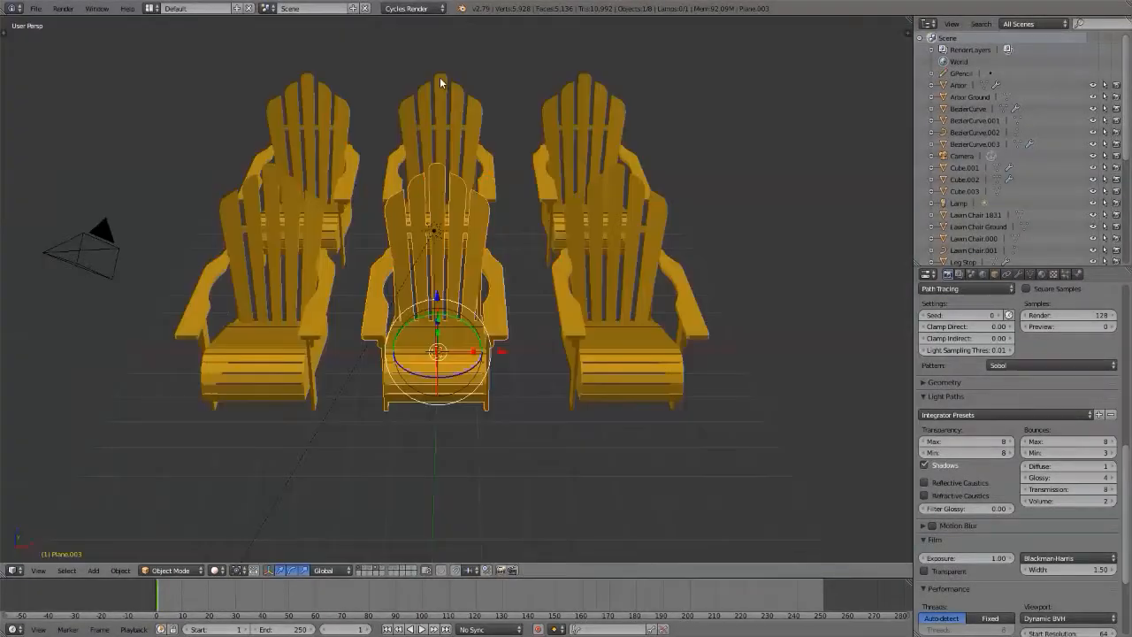
{"action": "right_click", "coordinate": [309, 104]}
{"action": "right_click", "coordinate": [257, 352], "text": "shift"}
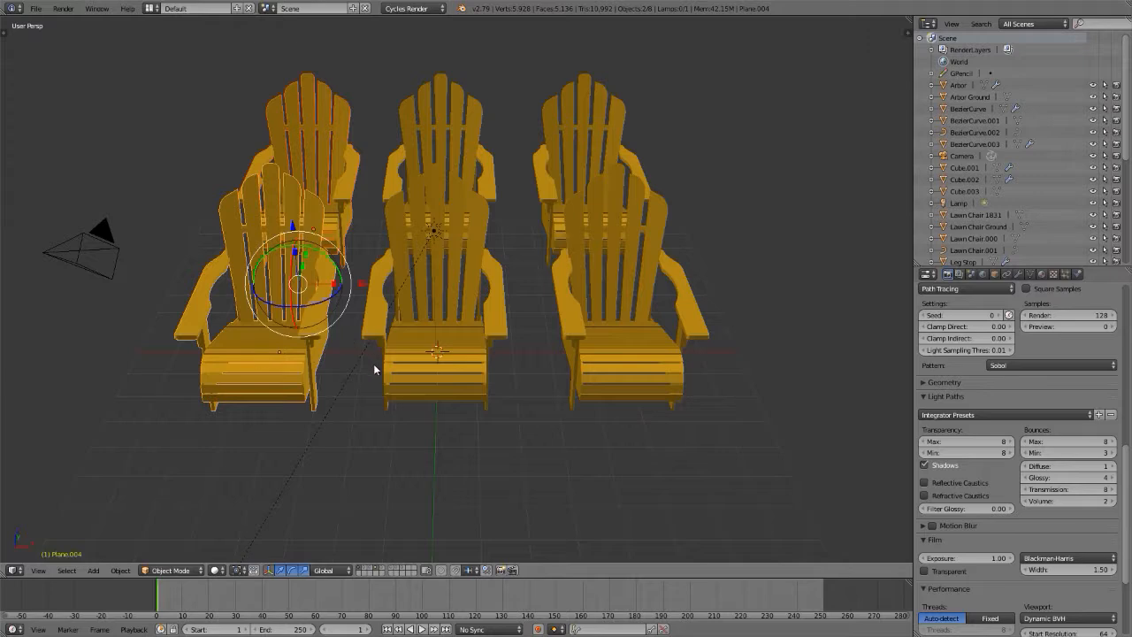
{"action": "right_click", "coordinate": [452, 392], "text": "shift"}
{"action": "right_click", "coordinate": [597, 400], "text": "shift"}
{"action": "right_click", "coordinate": [546, 116], "text": "shift"}
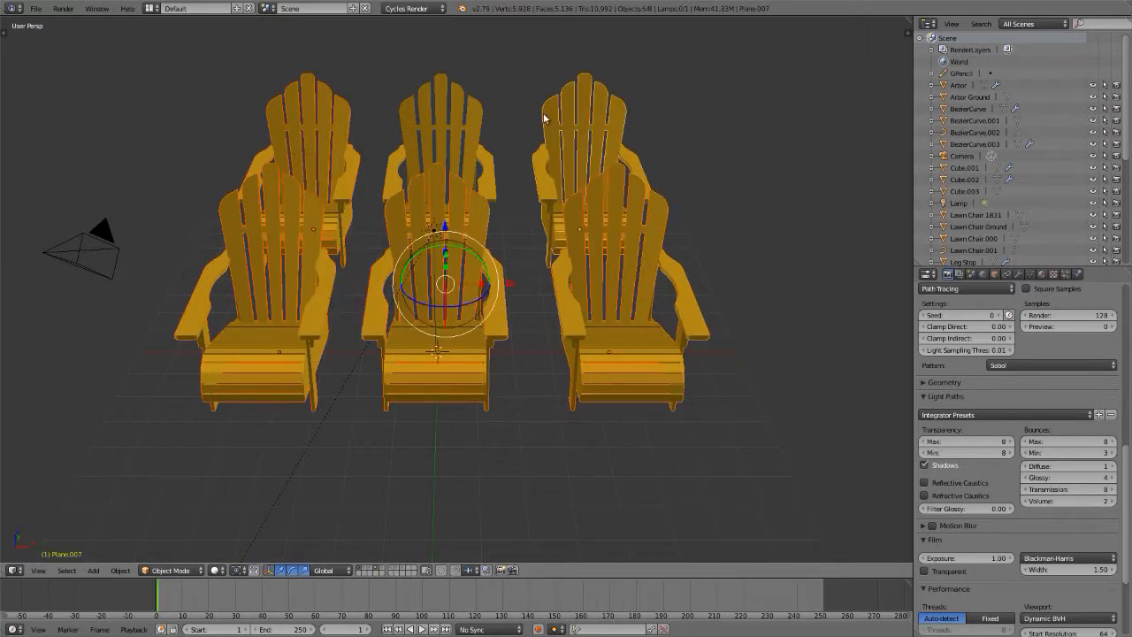
{"action": "right_click", "coordinate": [439, 107], "text": "shift"}
{"action": "scroll", "coordinate": [432, 115], "scroll_direction": "down", "scroll_amount": 2}
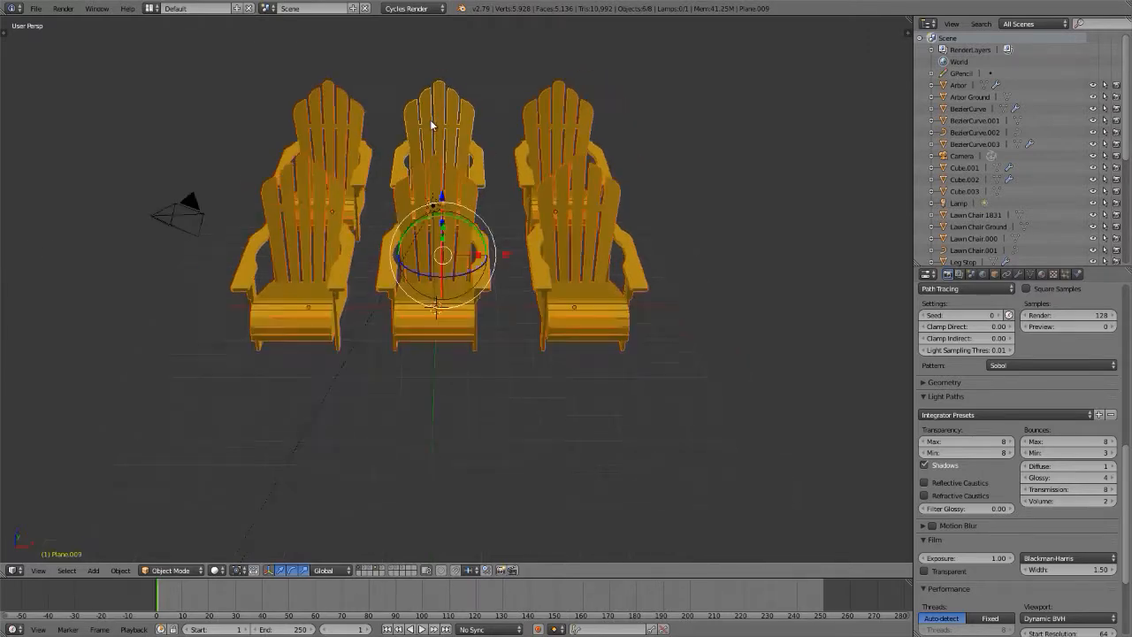
{"action": "scroll", "coordinate": [429, 120], "scroll_direction": "down", "scroll_amount": 2}
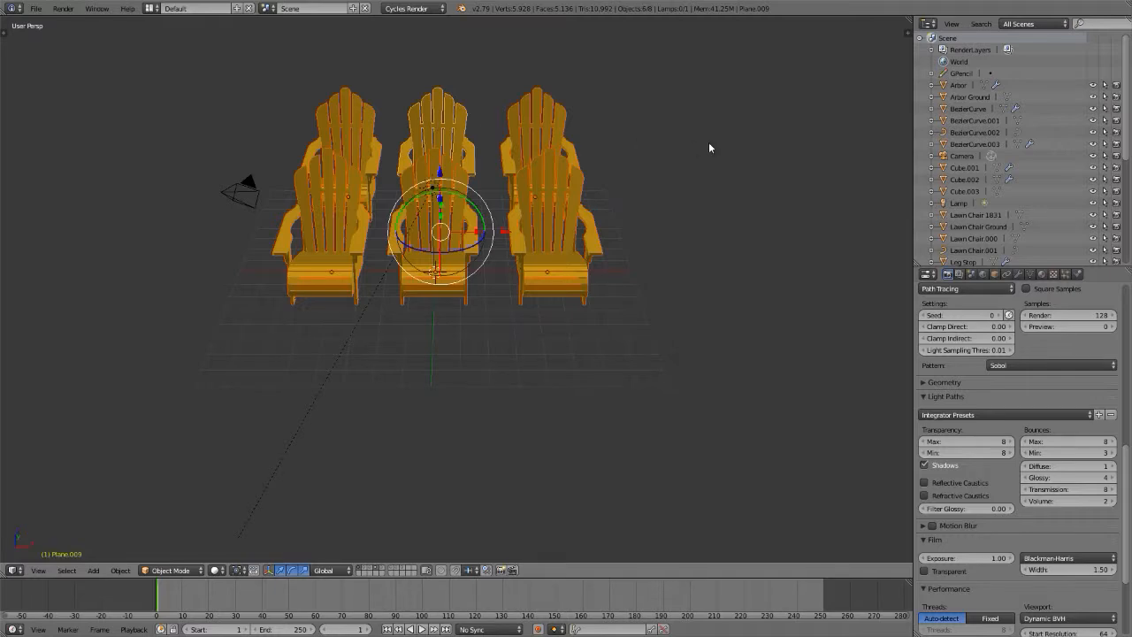
{"action": "key", "text": "shift+z"}
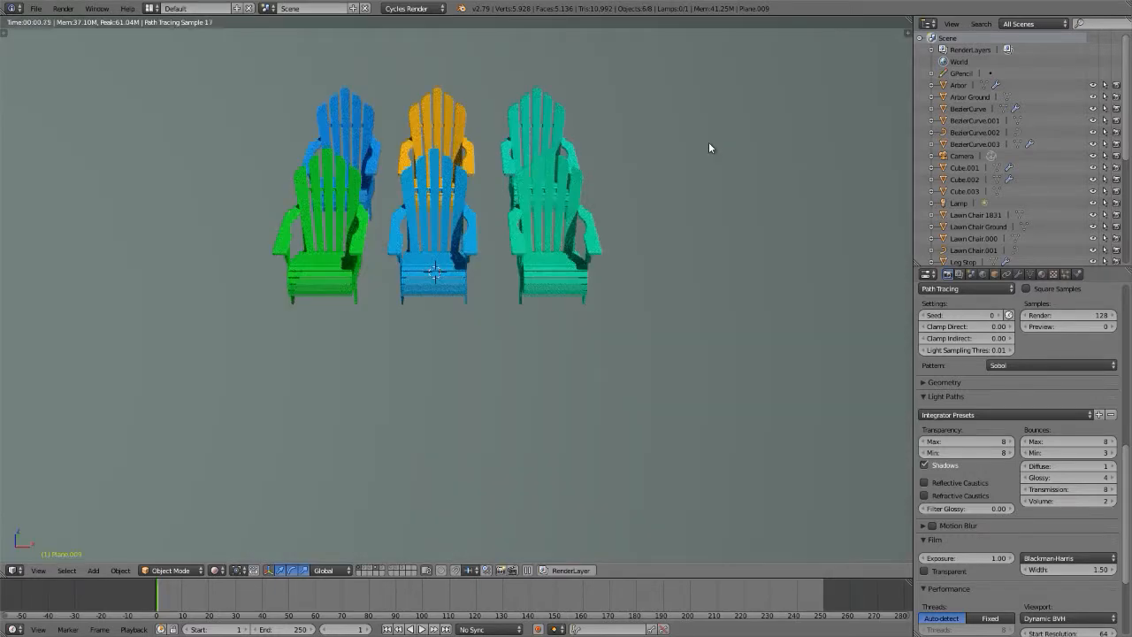
{"action": "key", "text": "shift+d"}
{"action": "key", "text": "y"}
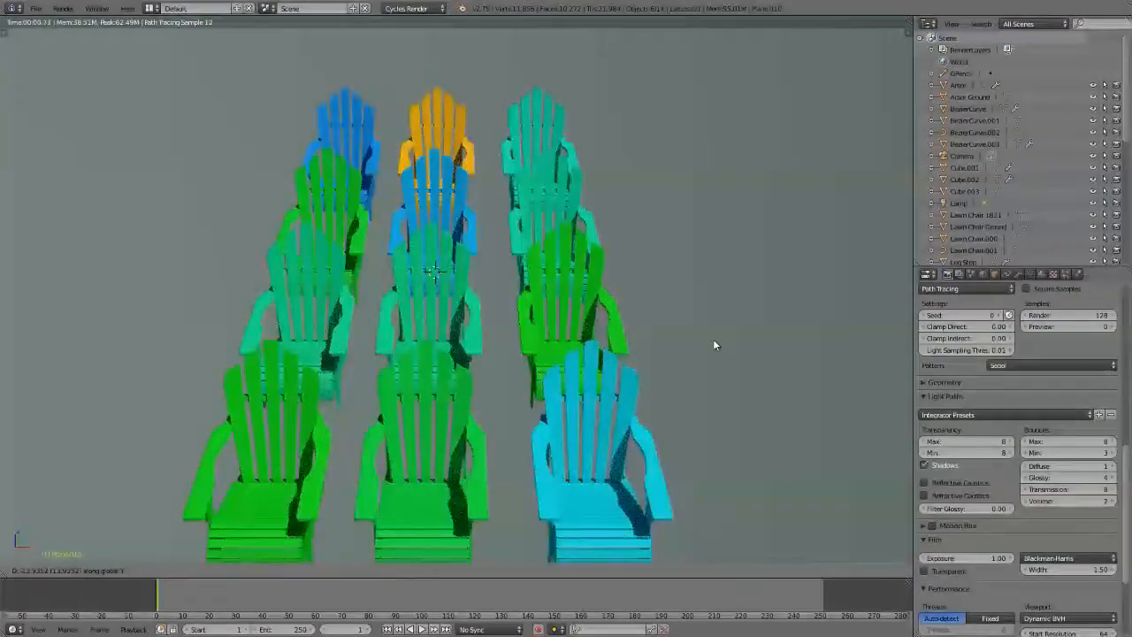
{"action": "left_click", "coordinate": [714, 345]}
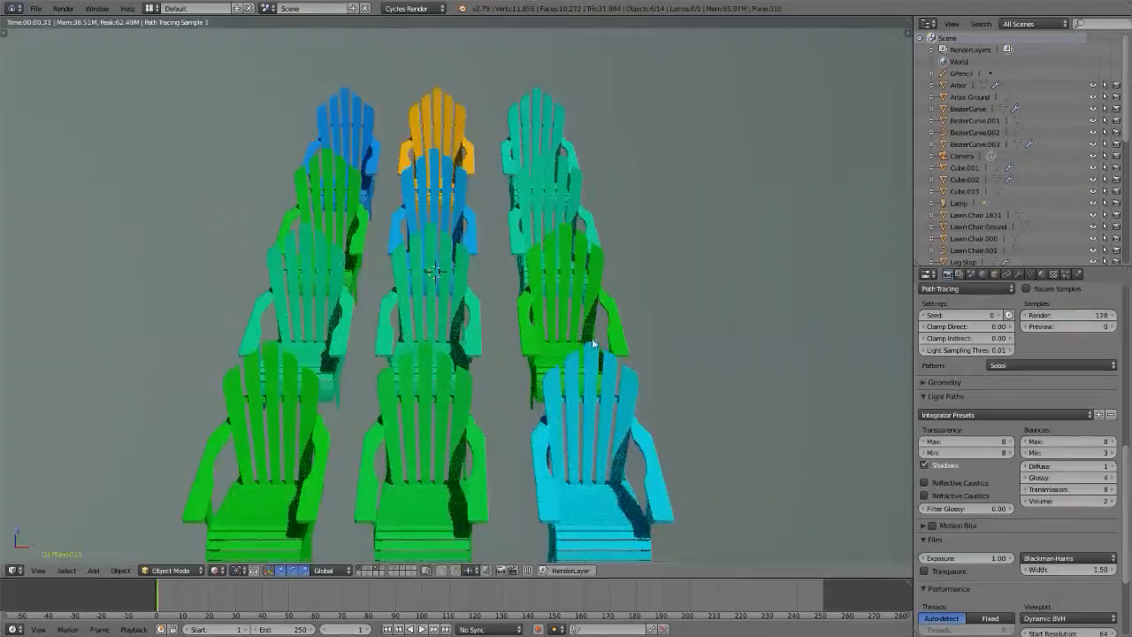
- Examine the enlarged group of coloured chairs from an oblique angle and look closely at the orange chair
{"action": "middle_click_drag", "start_coordinate": [430, 221], "coordinate": [571, 199]}
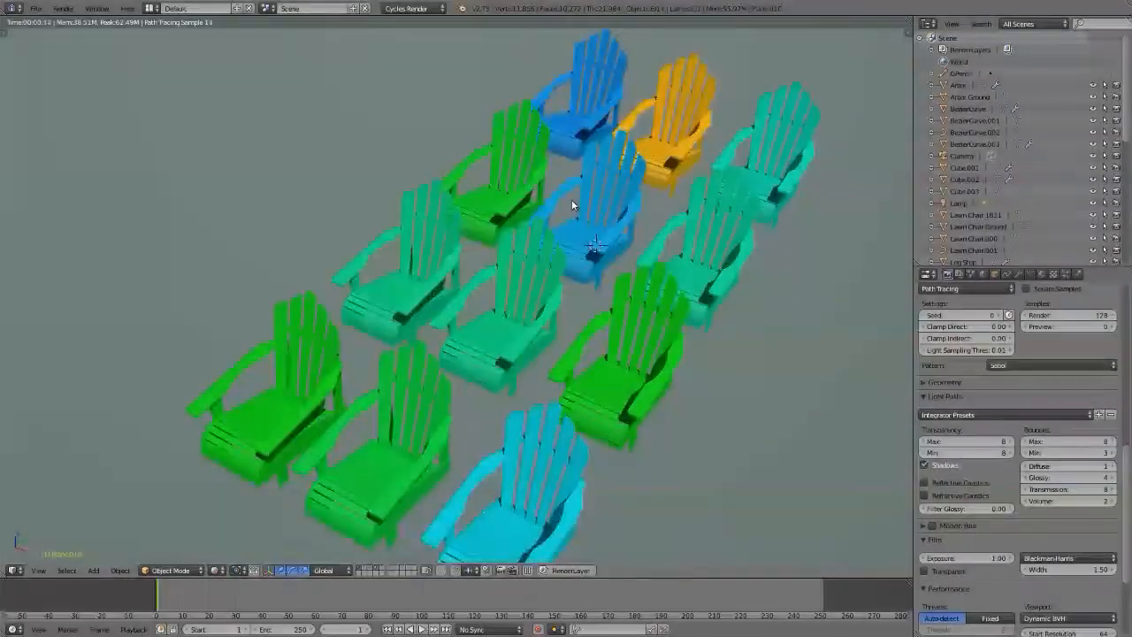
{"action": "mouse_move", "coordinate": [695, 86]}
{"action": "middle_mouse_down"}
{"action": "mouse_move", "coordinate": [695, 141]}
{"action": "mouse_move", "coordinate": [700, 86]}
{"action": "middle_mouse_up"}
{"action": "key", "text": "KP_0"}
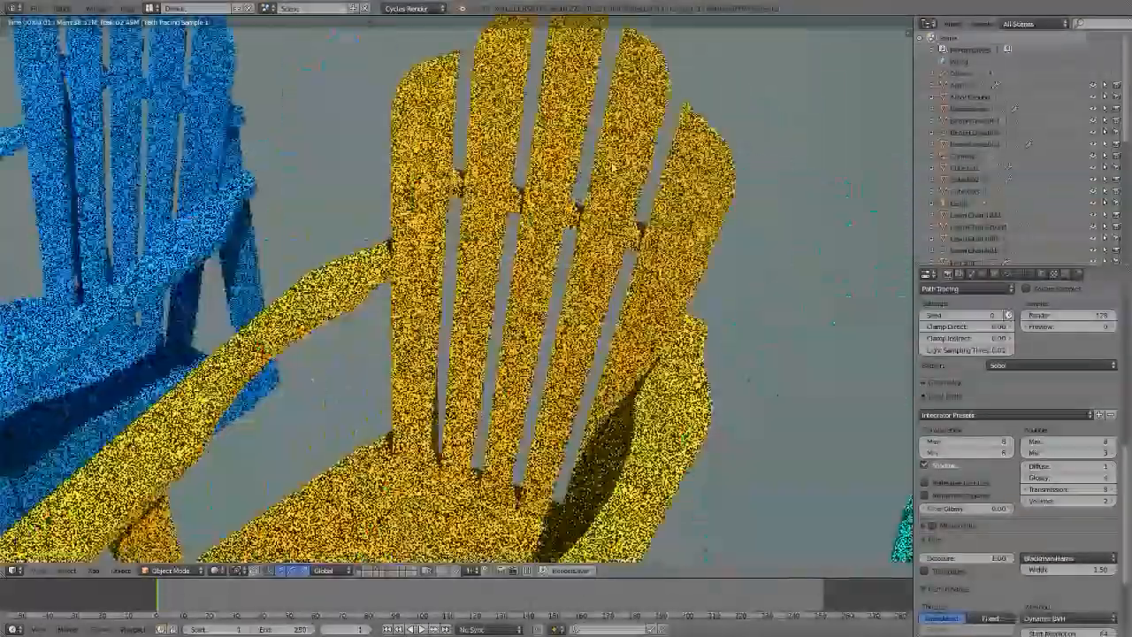
{"action": "key", "text": "ctrl+Up"}
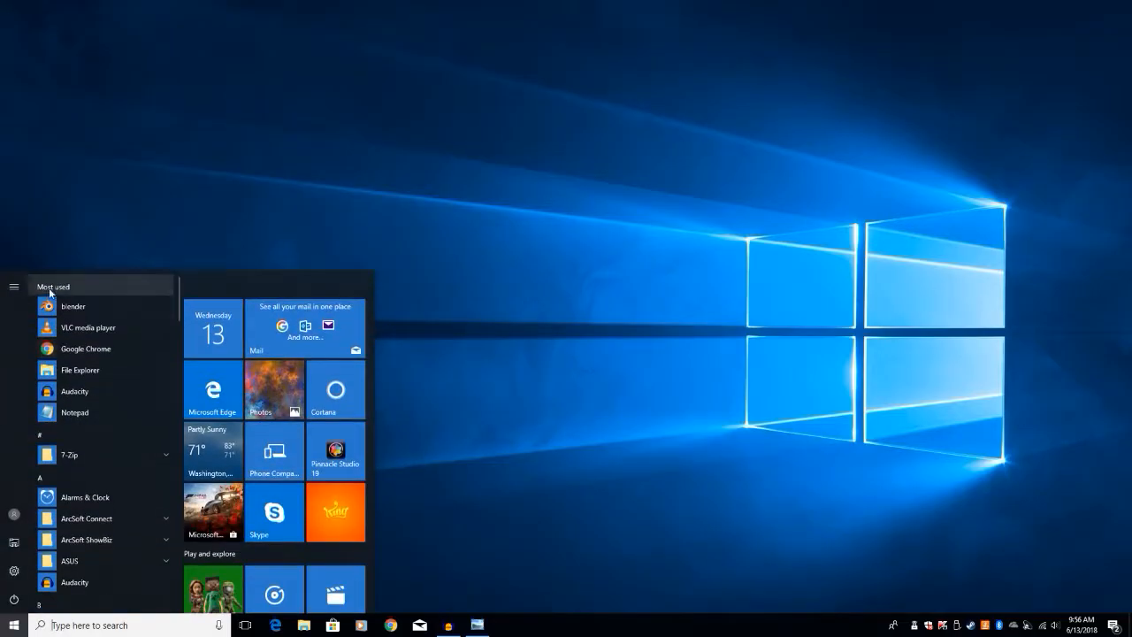
- Launch a new Blender session and open the recent file arched arbor.blend
{"action": "left_click", "coordinate": [49, 292]}
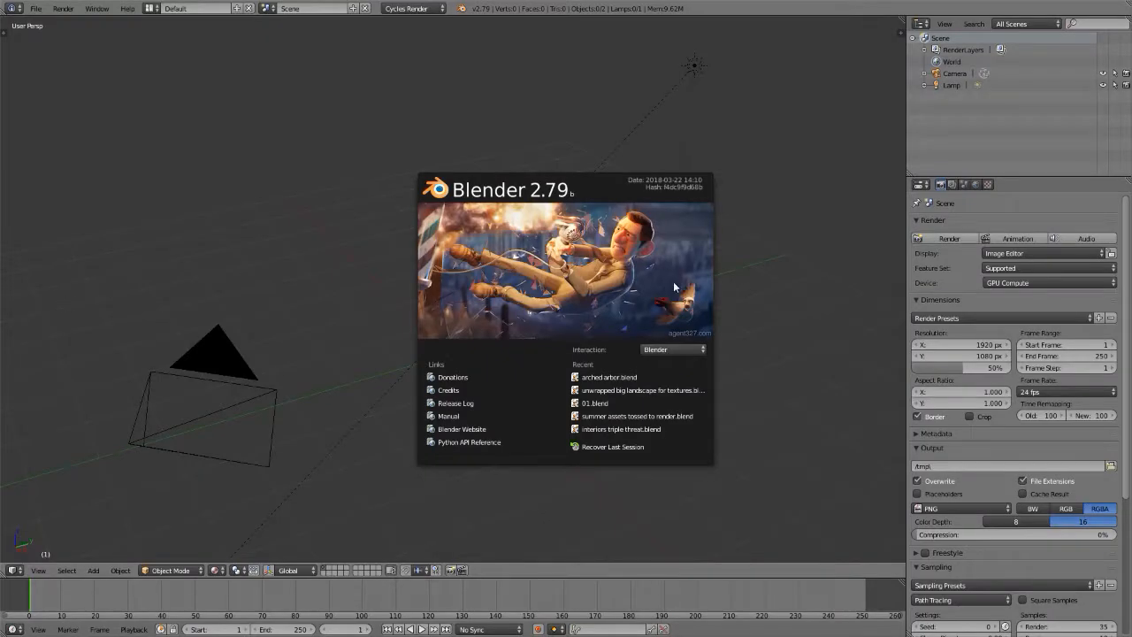
{"action": "left_click", "coordinate": [608, 376]}
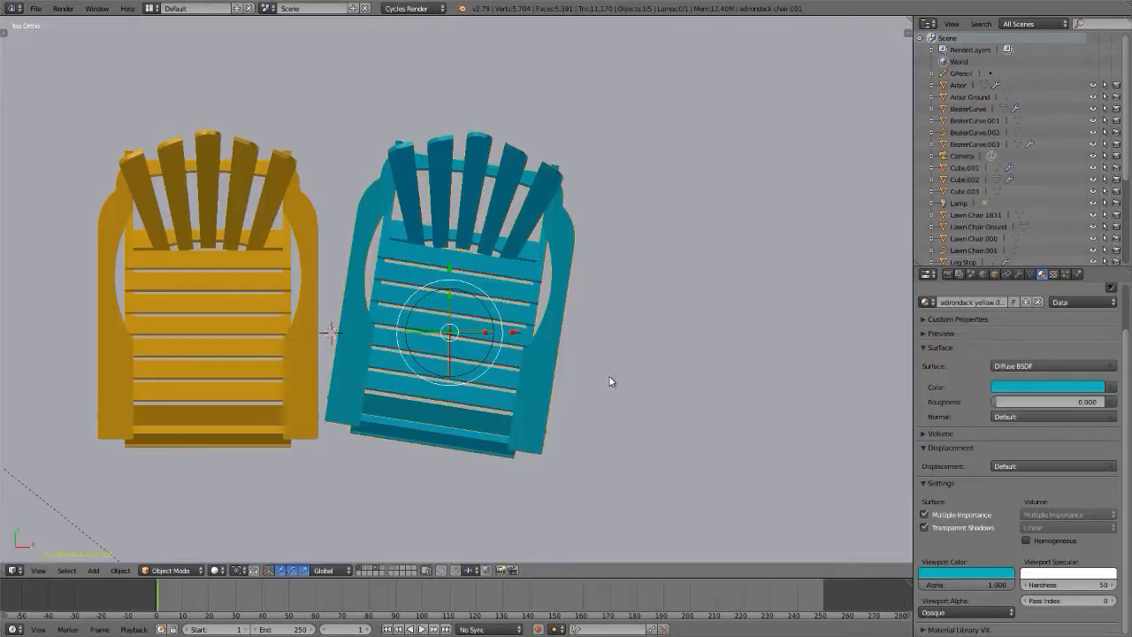
{"action": "middle_click_drag", "start_coordinate": [469, 214], "coordinate": [611, 370]}
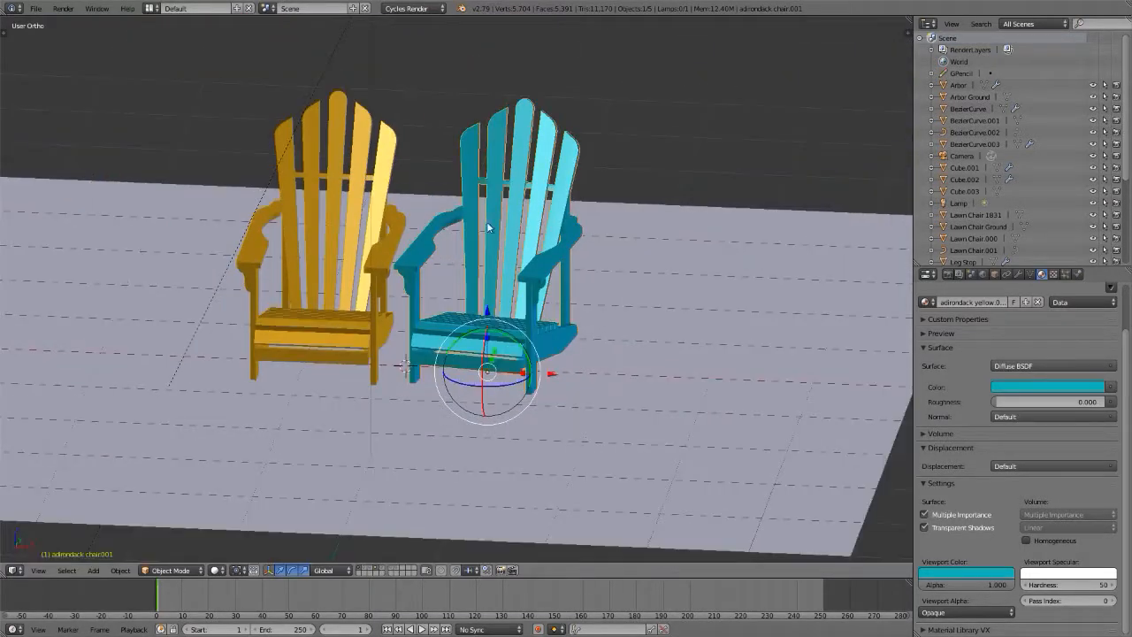
{"action": "middle_click_drag", "start_coordinate": [486, 227], "coordinate": [458, 223]}
- Delete the blue Adirondack chair beside the yellow one
{"action": "right_click", "coordinate": [449, 199]}
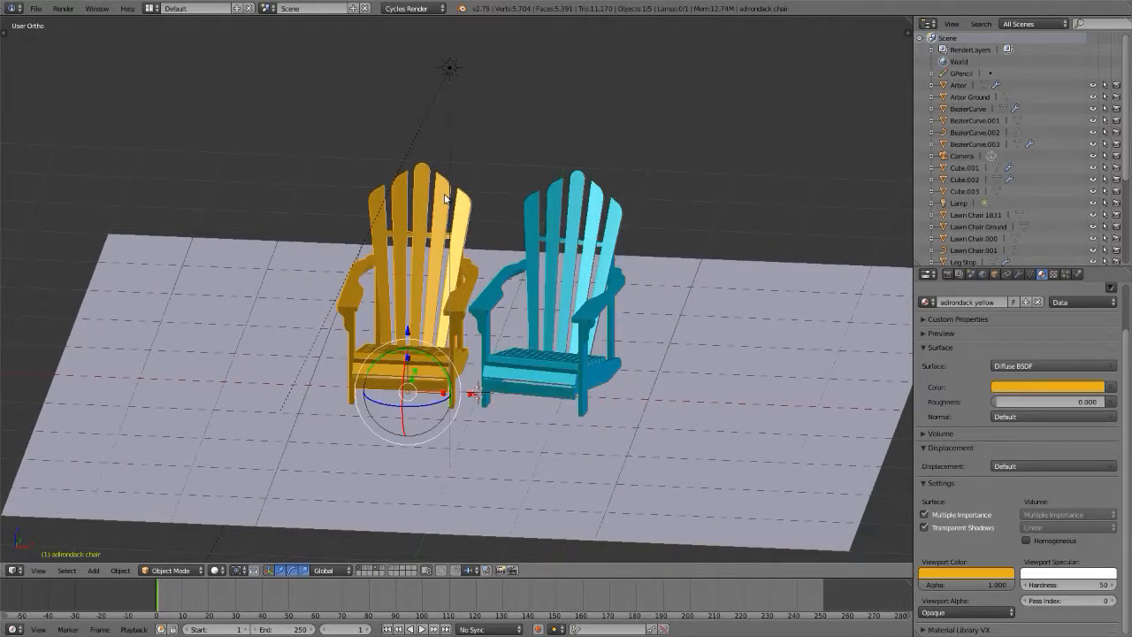
{"action": "right_click", "coordinate": [580, 199]}
{"action": "key", "text": "x"}
{"action": "left_click", "coordinate": [570, 204]}
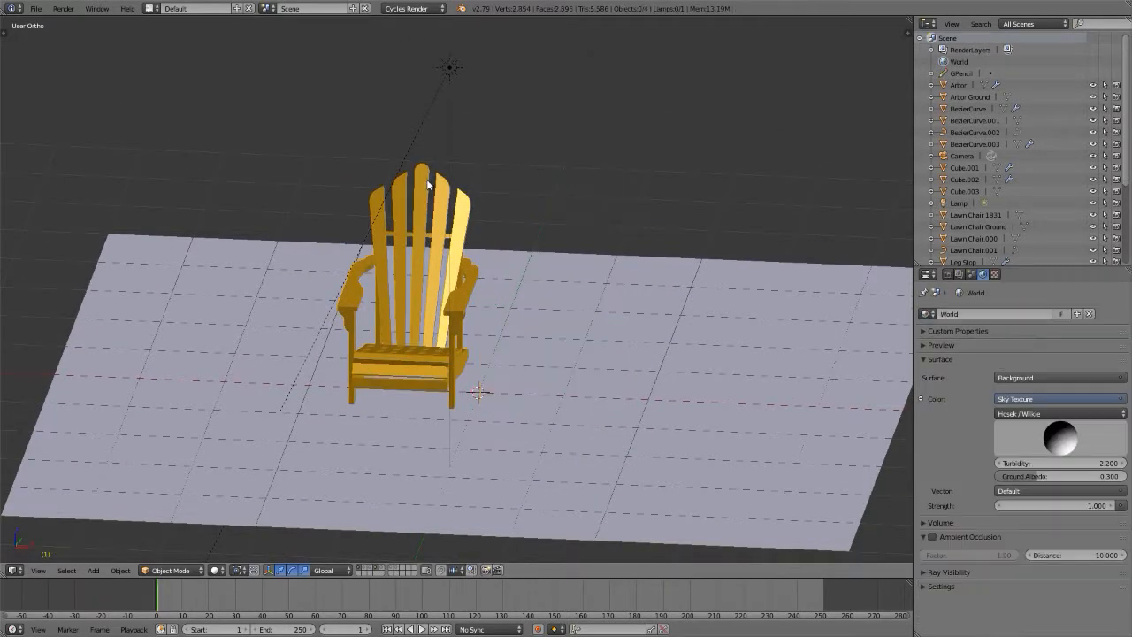
- Move the yellow chair and the ground plane to another layer
{"action": "right_click", "coordinate": [422, 183]}
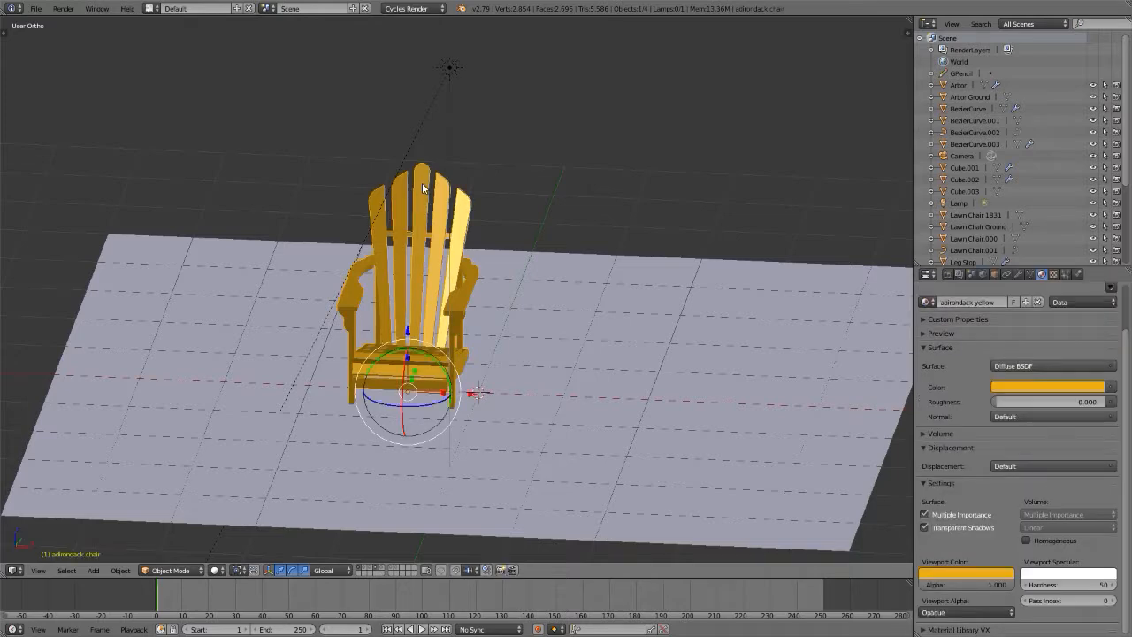
{"action": "key", "text": "x"}
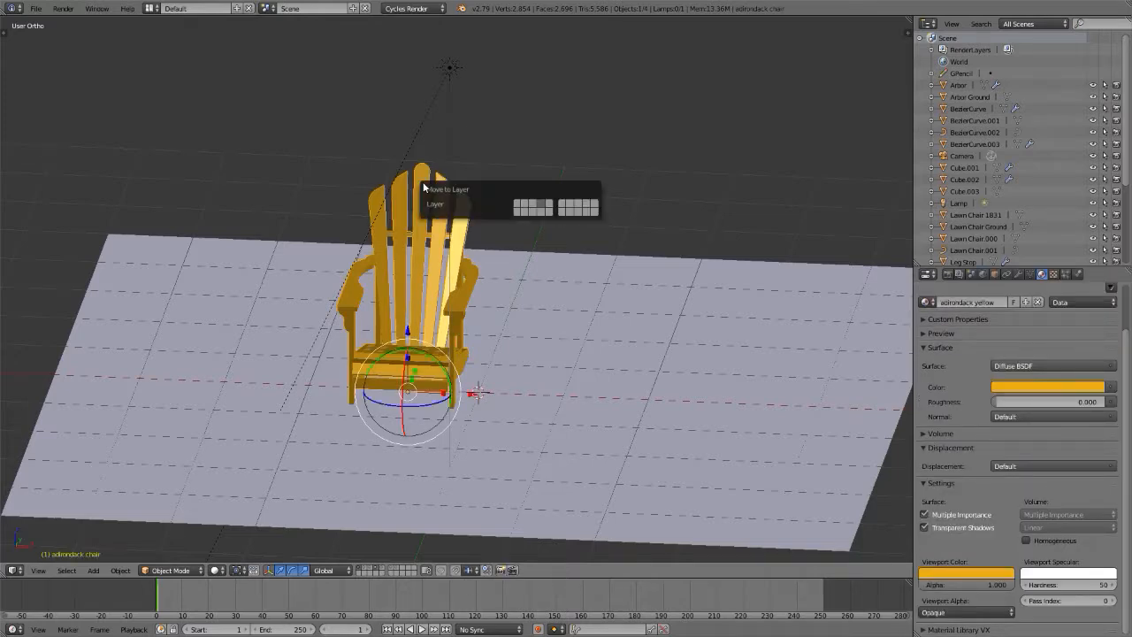
{"action": "left_click", "coordinate": [421, 184]}
{"action": "right_click", "coordinate": [189, 270]}
{"action": "key", "text": "m"}
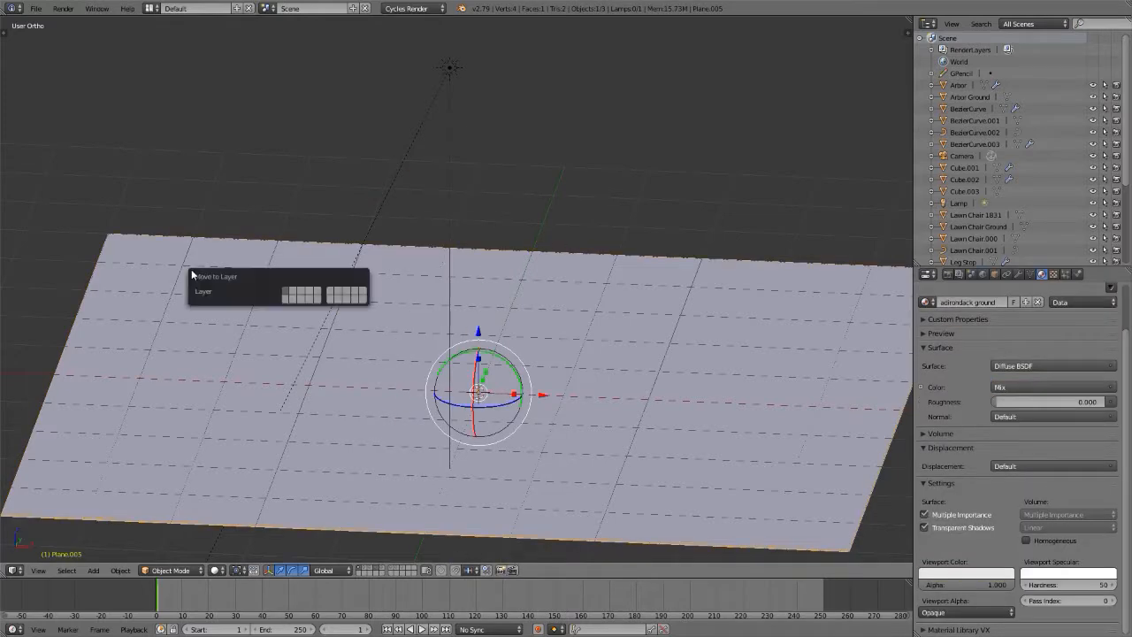
{"action": "key", "text": "6"}
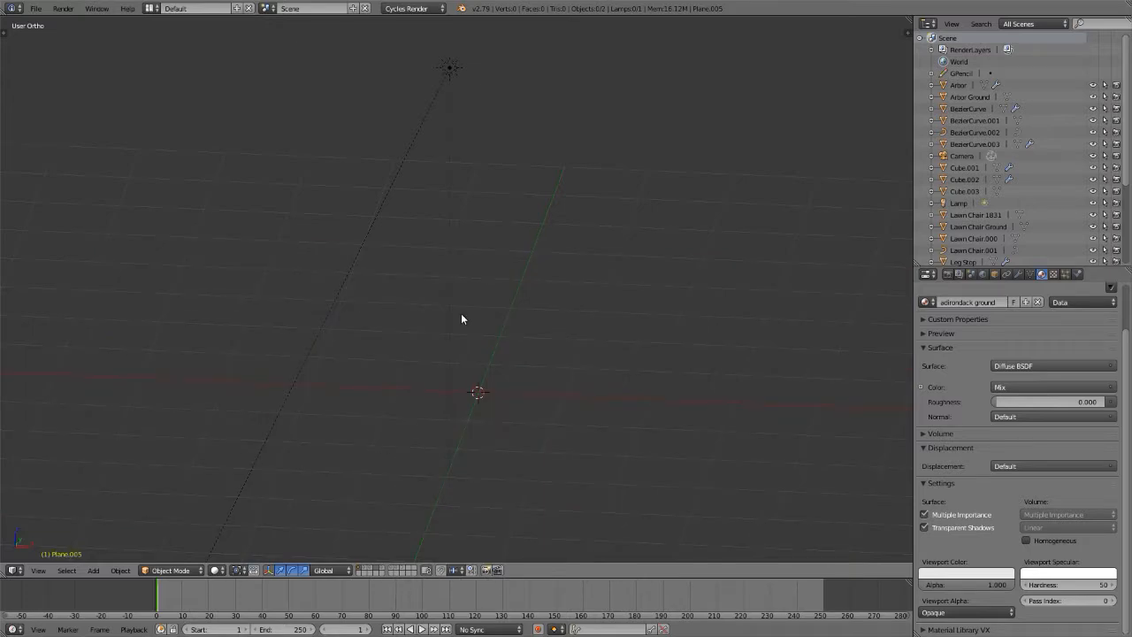
- Switch to an empty layer in perspective view and snap the 3D cursor to the center of the scene
{"action": "key", "text": "2"}
{"action": "key", "text": "KP_5"}
{"action": "scroll", "coordinate": [462, 321], "scroll_direction": "down", "scroll_amount": 1}
{"action": "middle_click_drag", "start_coordinate": [481, 339], "coordinate": [307, 285]}
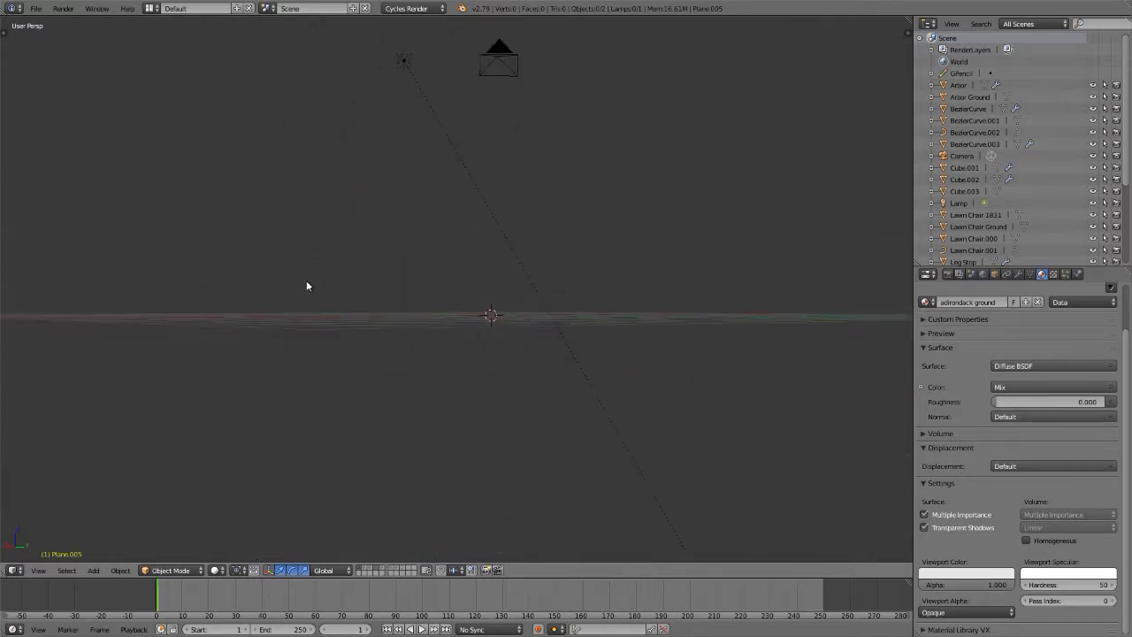
{"action": "middle_click_drag", "start_coordinate": [561, 254], "coordinate": [534, 438]}
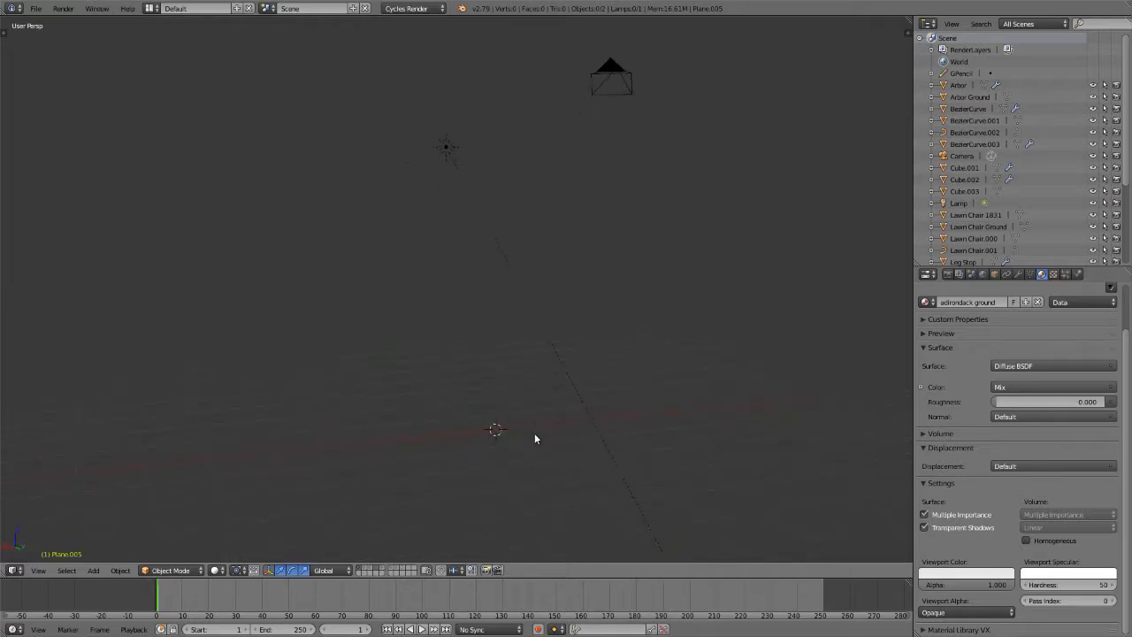
{"action": "key", "text": "2"}
{"action": "key", "text": "shift+s"}
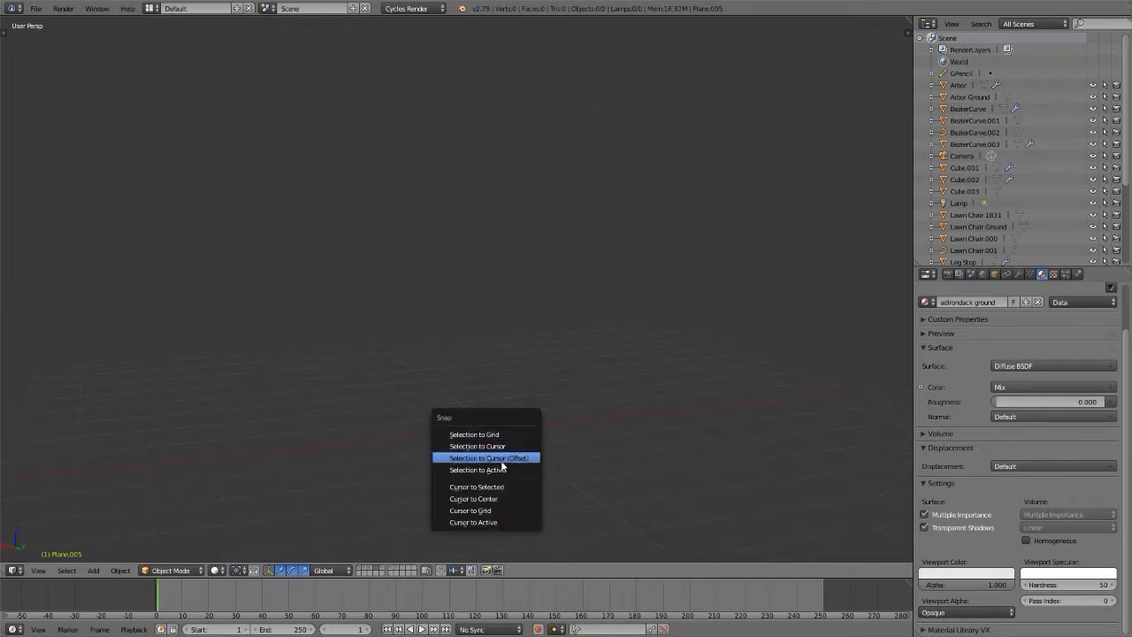
{"action": "left_click", "coordinate": [491, 494]}
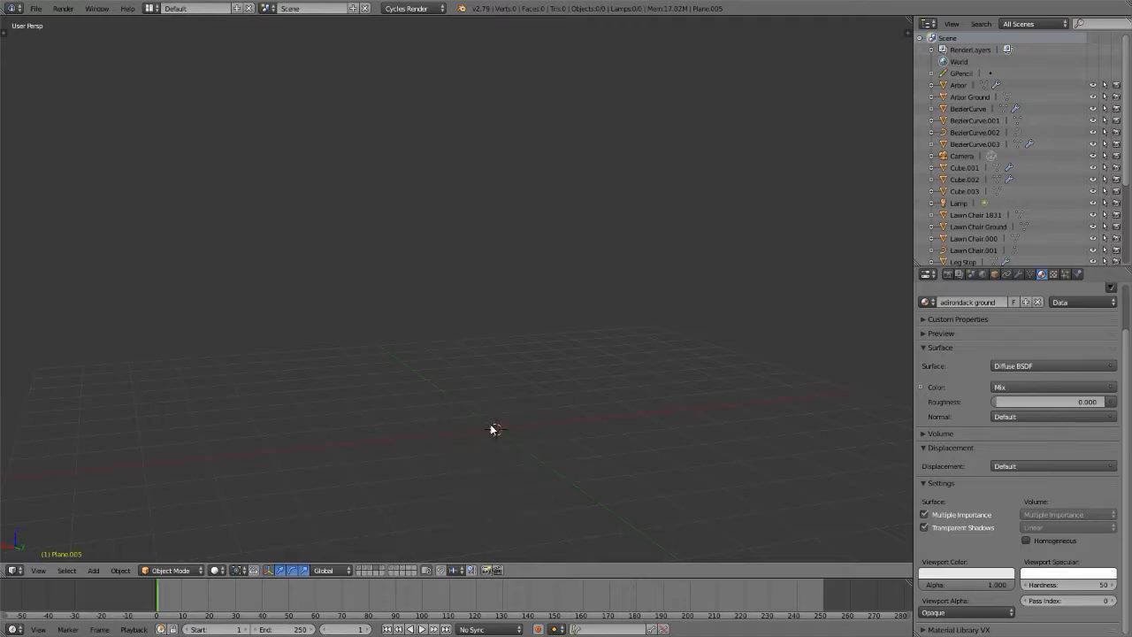
{"action": "middle_click_drag", "start_coordinate": [495, 430], "coordinate": [491, 338]}
- Browse the reference photos of the yellow chairs in Windows Photo Viewer and return to Blender
{"action": "key", "text": "alt+Tab"}
{"action": "key", "text": "Right"}
{"action": "key", "text": "Right"}
{"action": "key", "text": "Right"}
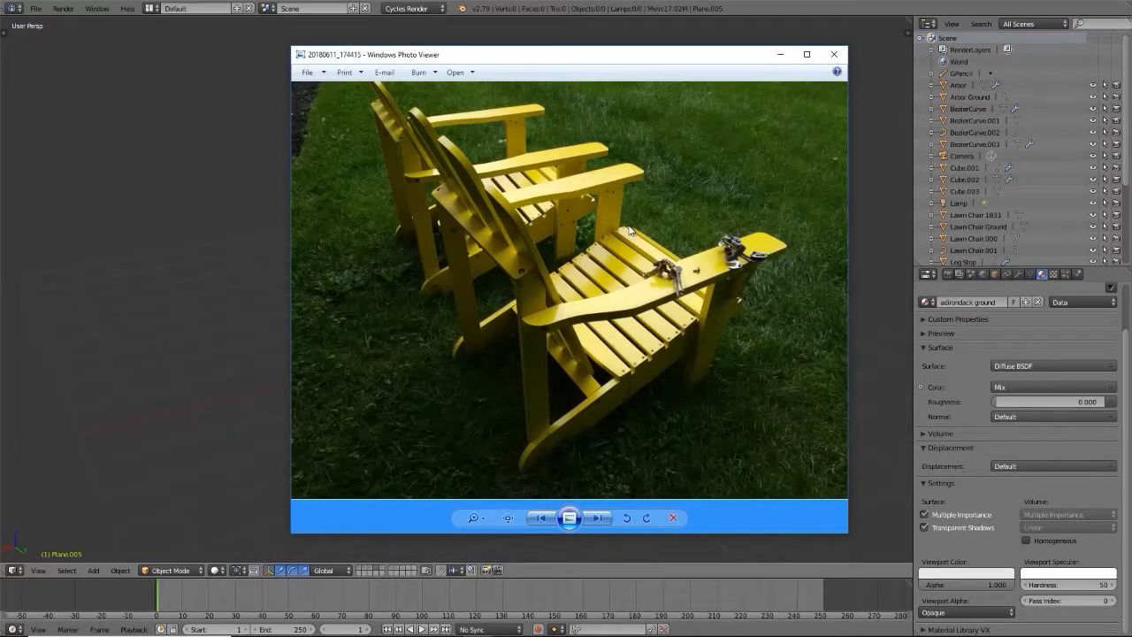
{"action": "key", "text": "Left"}
{"action": "key", "text": "alt+Tab"}
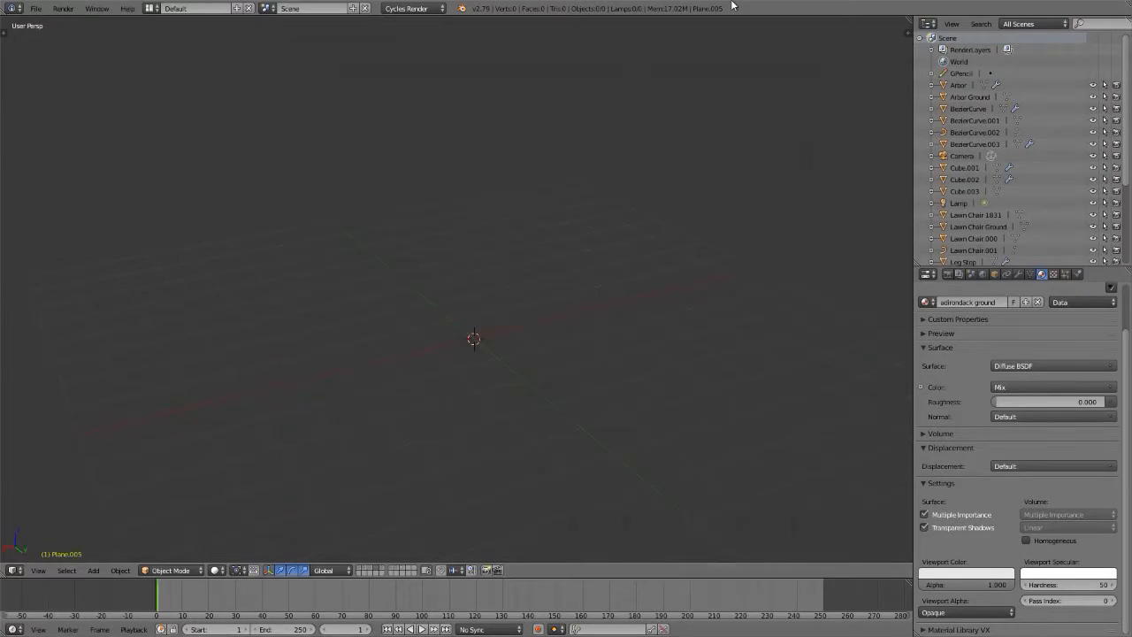
- Add a mesh plane at the 3D cursor and rotate it 90° about the X axis in Edit Mode so it stands upright
{"action": "key", "text": "shift+a"}
{"action": "mouse_move", "coordinate": [403, 390]}
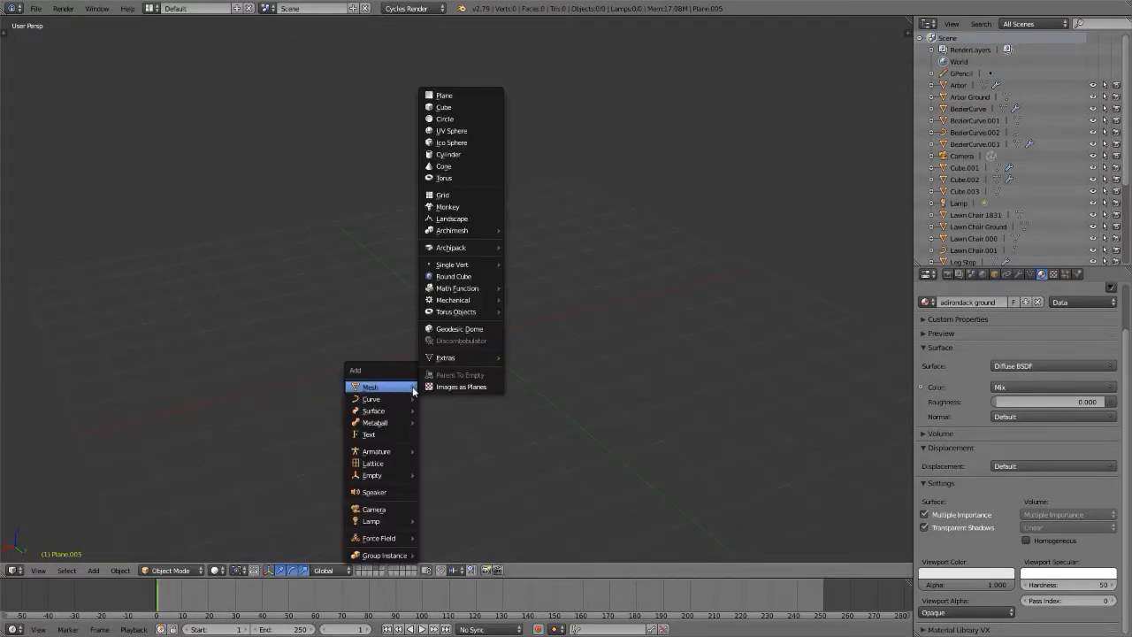
{"action": "left_click", "coordinate": [470, 95]}
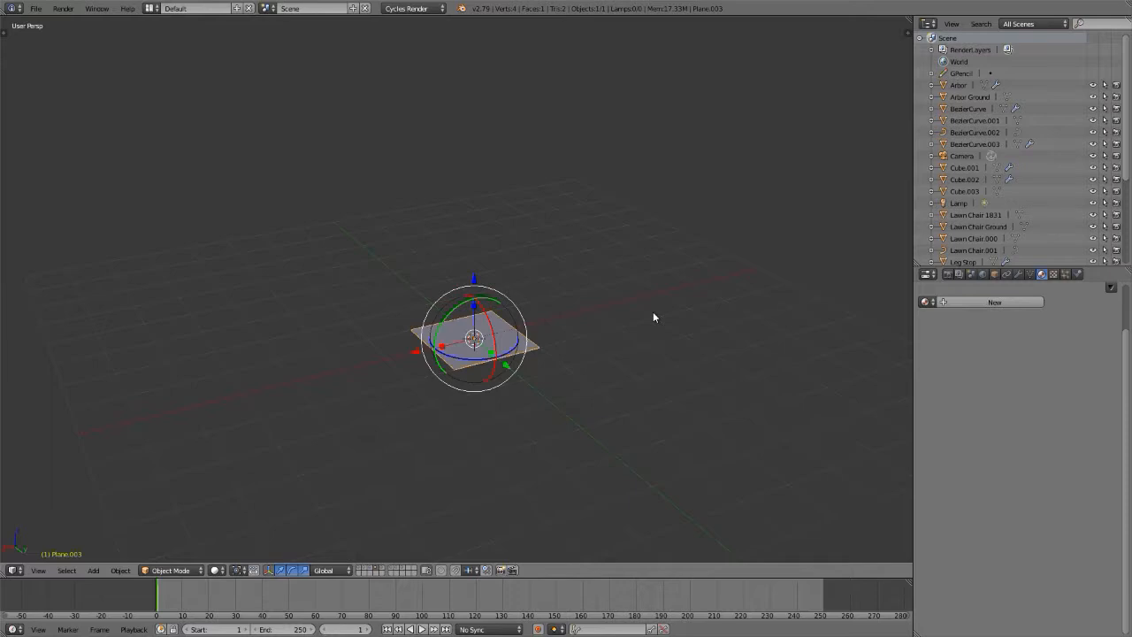
{"action": "key", "text": "Tab"}
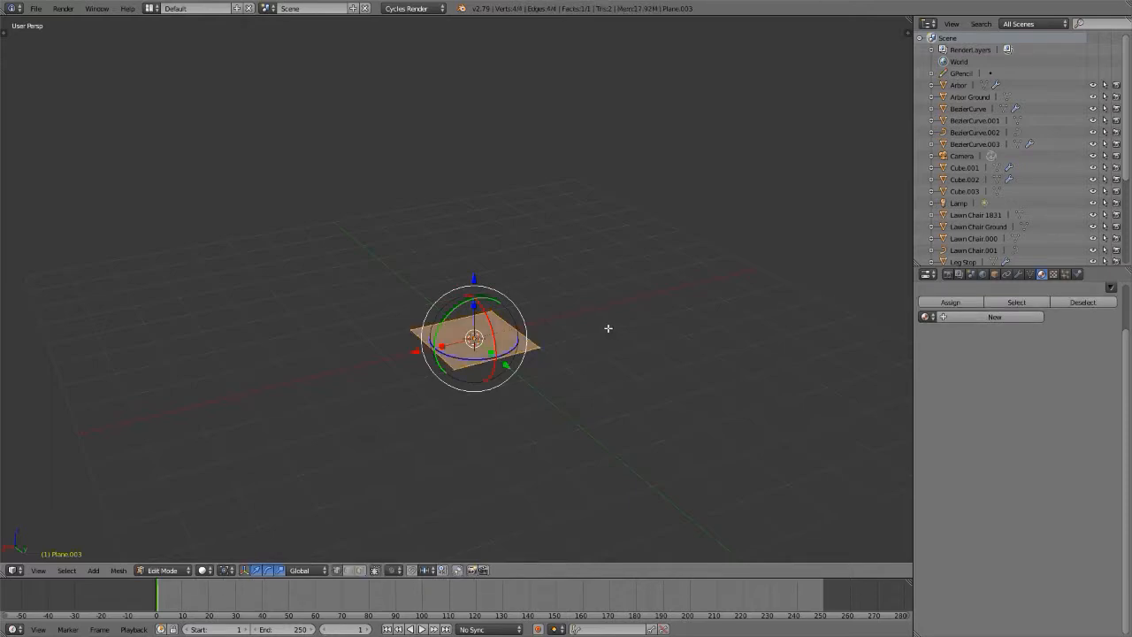
{"action": "type", "text": "rx90"}
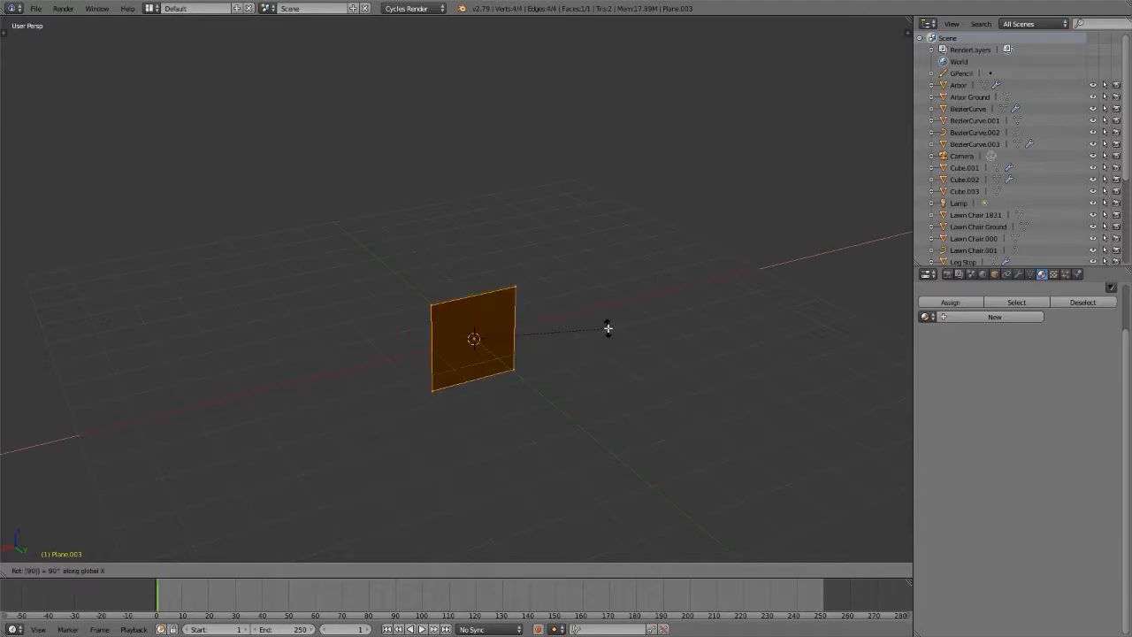
{"action": "key", "text": "Return"}
{"action": "middle_click_drag", "start_coordinate": [603, 343], "coordinate": [705, 323]}
{"action": "scroll", "coordinate": [415, 346], "scroll_direction": "up", "scroll_amount": 6}
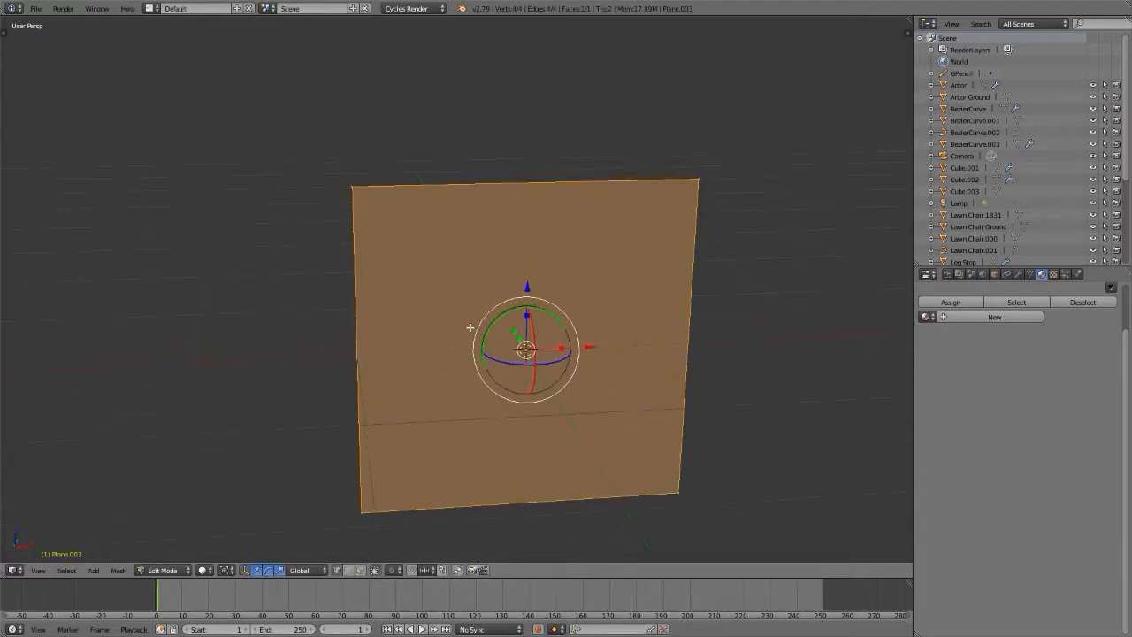
- Move the upright plane up 1 unit along the Z axis so its lower edge sits at the 3D cursor
{"action": "middle_click_drag", "start_coordinate": [415, 346], "coordinate": [453, 305]}
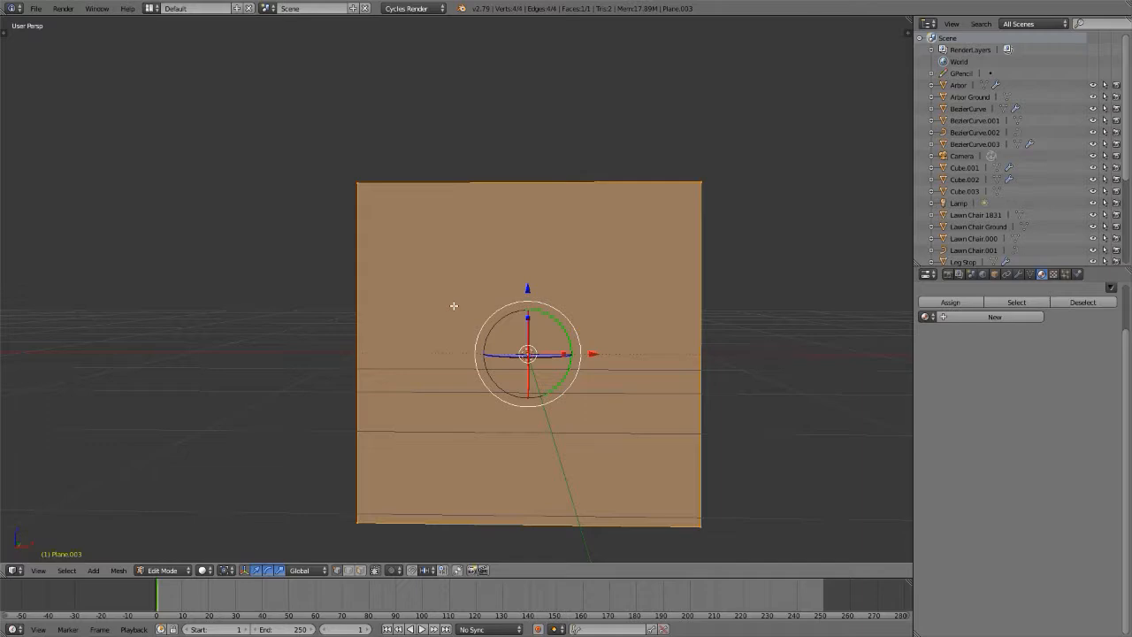
{"action": "mouse_move", "coordinate": [454, 305]}
{"action": "middle_mouse_down"}
{"action": "mouse_move", "coordinate": [469, 309]}
{"action": "mouse_move", "coordinate": [442, 314]}
{"action": "middle_mouse_up"}
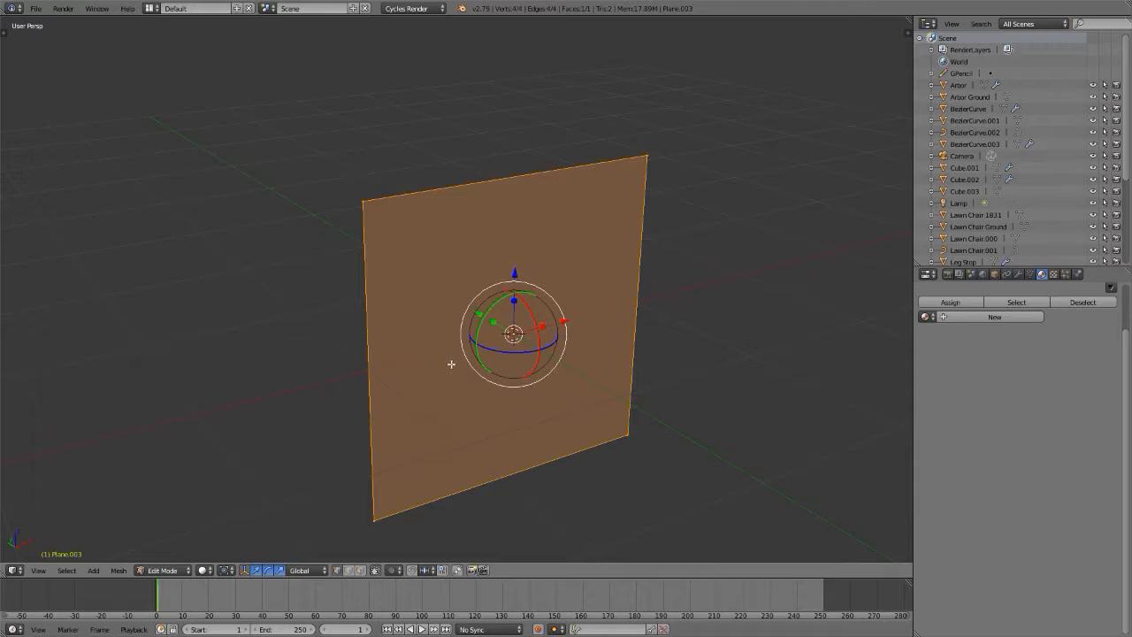
{"action": "key", "text": "KP_1"}
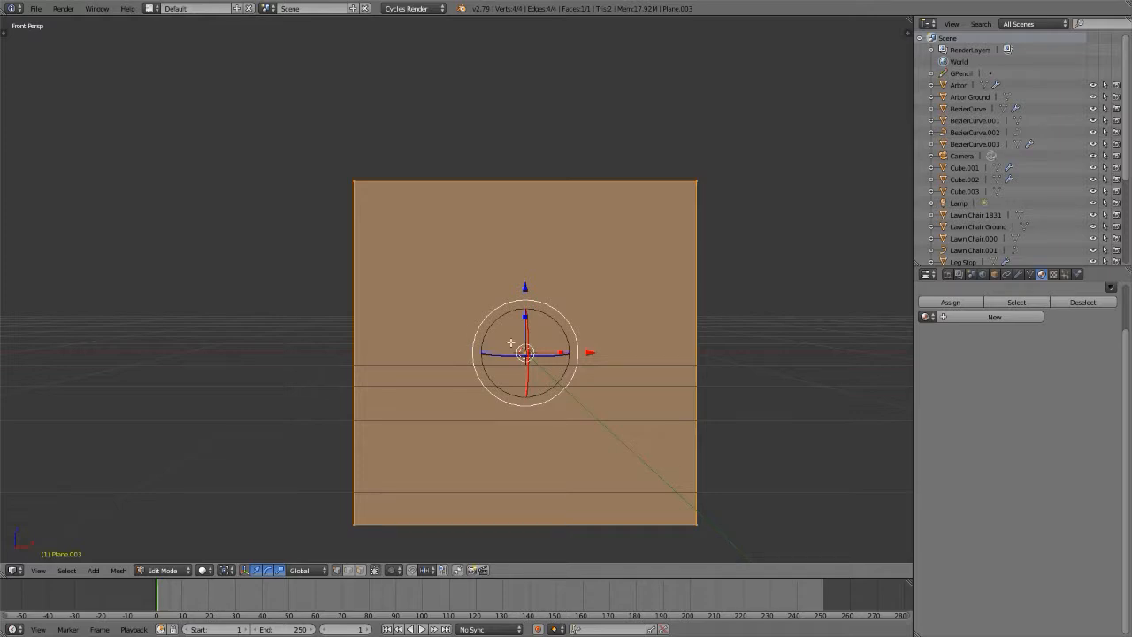
{"action": "middle_click_drag", "start_coordinate": [512, 343], "coordinate": [532, 358]}
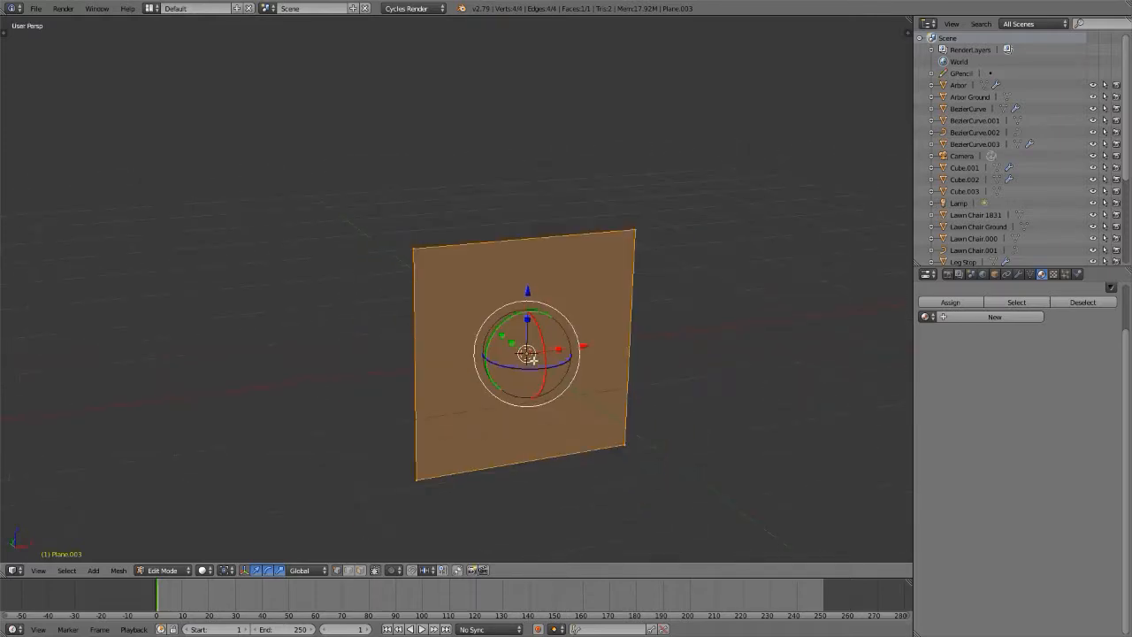
{"action": "key", "text": "g"}
{"action": "key", "text": "z"}
{"action": "key", "text": "1"}
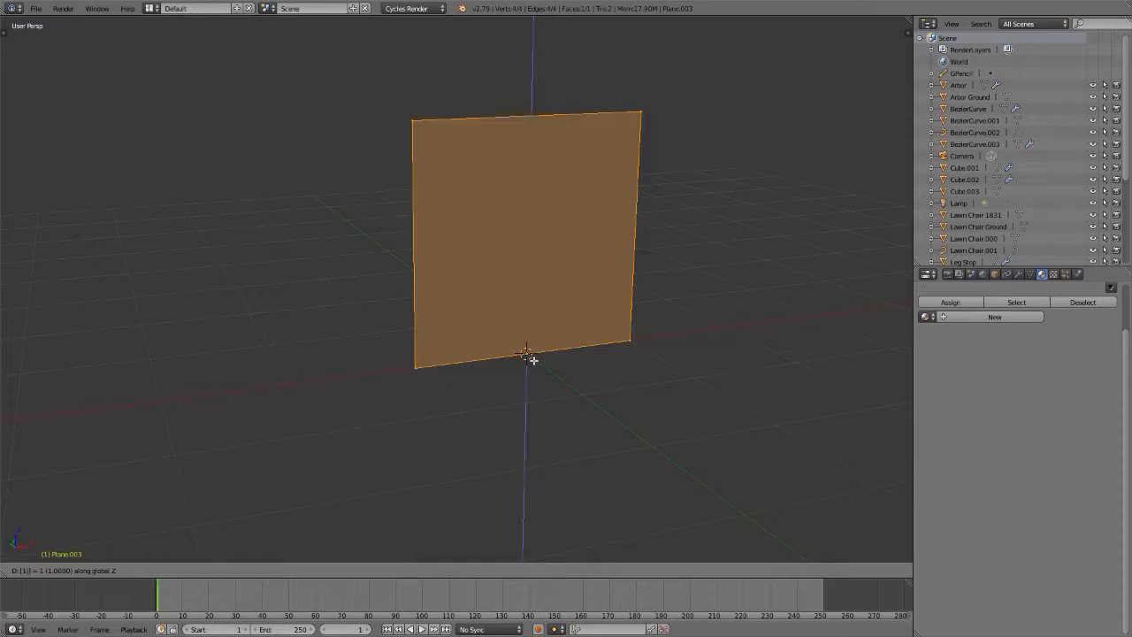
{"action": "key", "text": "Return"}
- Switch to edge selection and move the plane's top edge up 1 unit along the Z axis
{"action": "scroll", "coordinate": [539, 408], "scroll_direction": "up", "scroll_amount": 4, "text": "shift"}
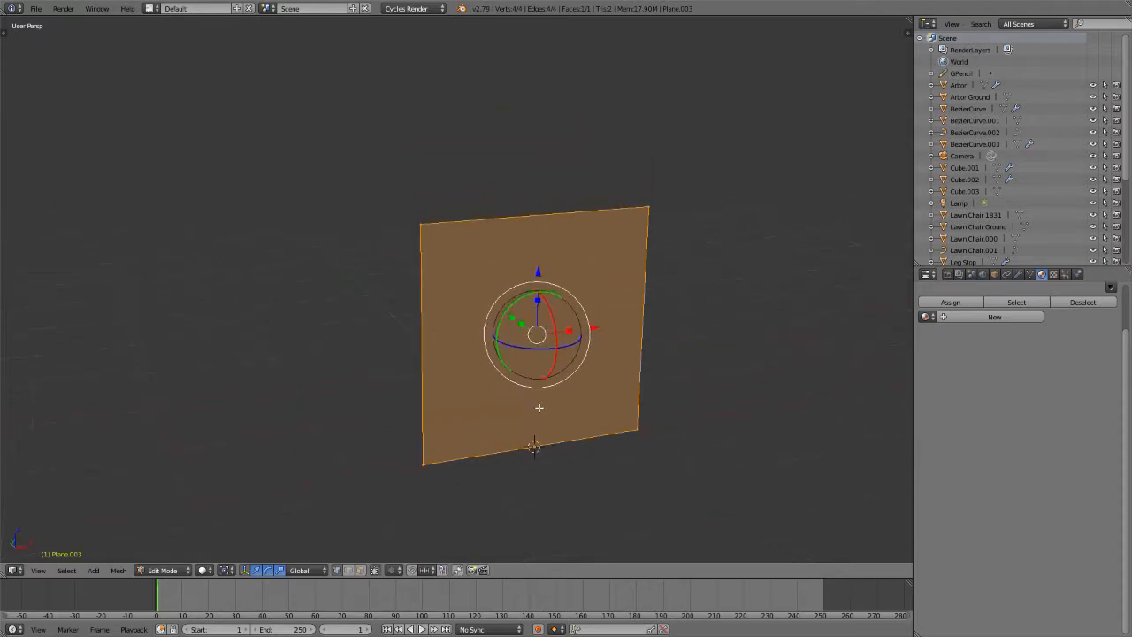
{"action": "key", "text": "ctrl+Tab"}
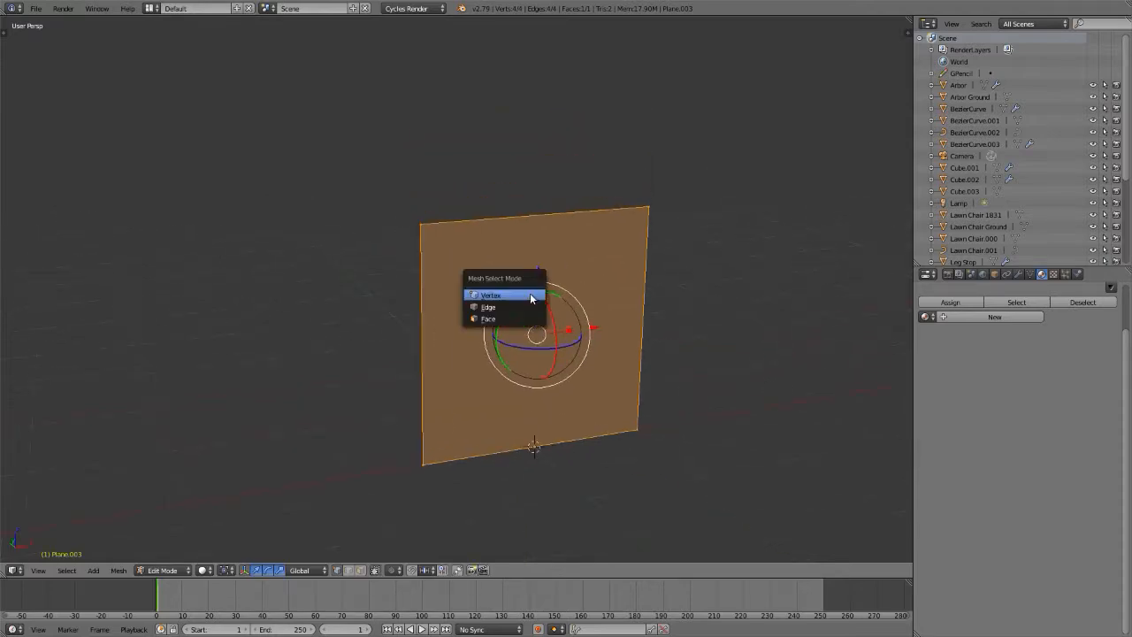
{"action": "left_click", "coordinate": [531, 299]}
{"action": "right_click", "coordinate": [542, 294]}
{"action": "scroll", "coordinate": [544, 300], "scroll_direction": "down", "scroll_amount": 3}
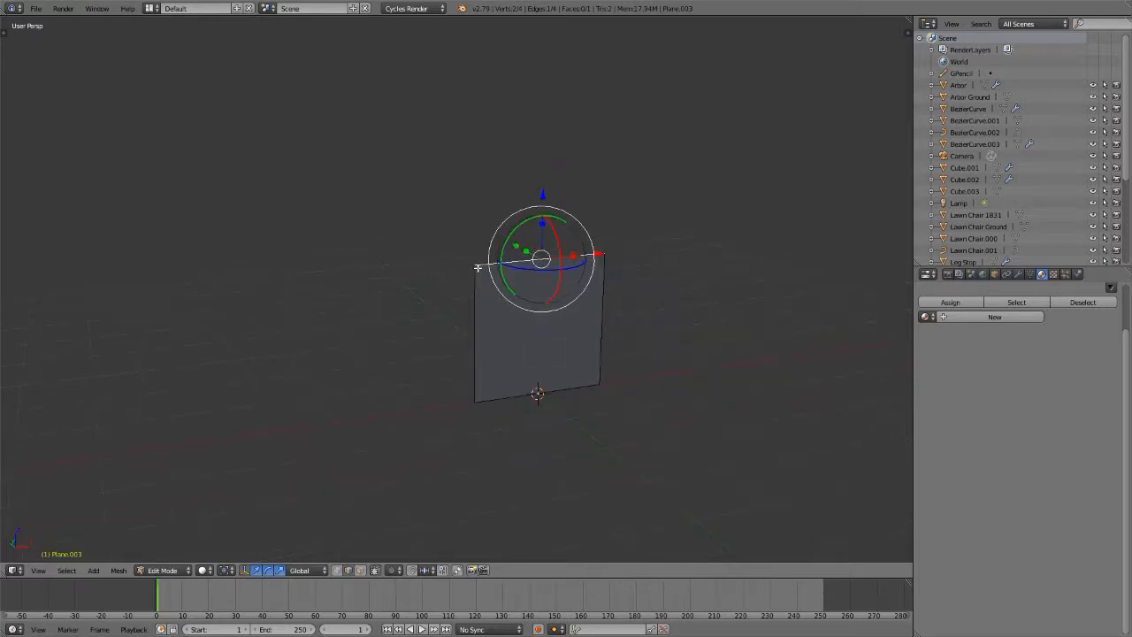
{"action": "key", "text": "g"}
{"action": "key", "text": "z"}
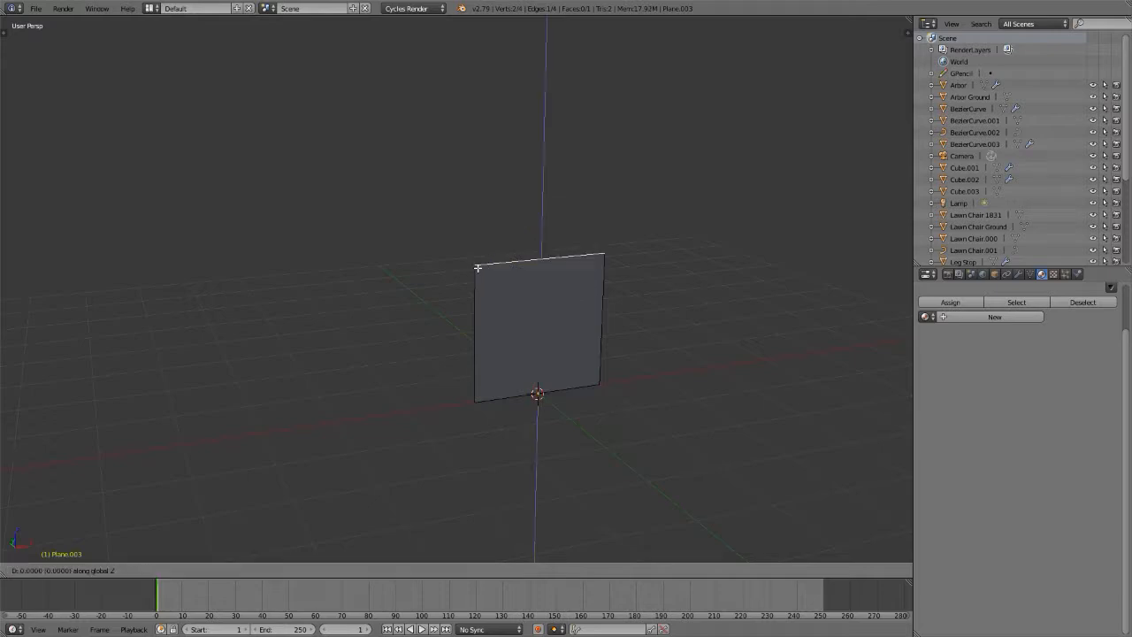
{"action": "key", "text": "1"}
{"action": "key", "text": "Return"}
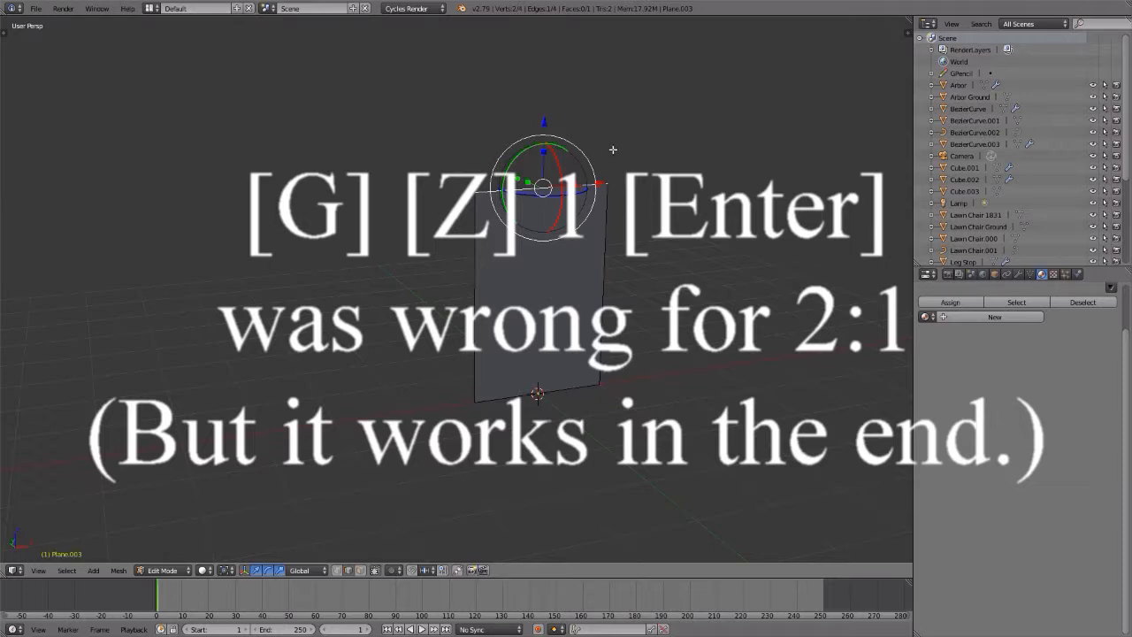
- Check the chair back in the reference photo and scale the plane's top edge wider along the X axis
{"action": "key", "text": "alt+Tab"}
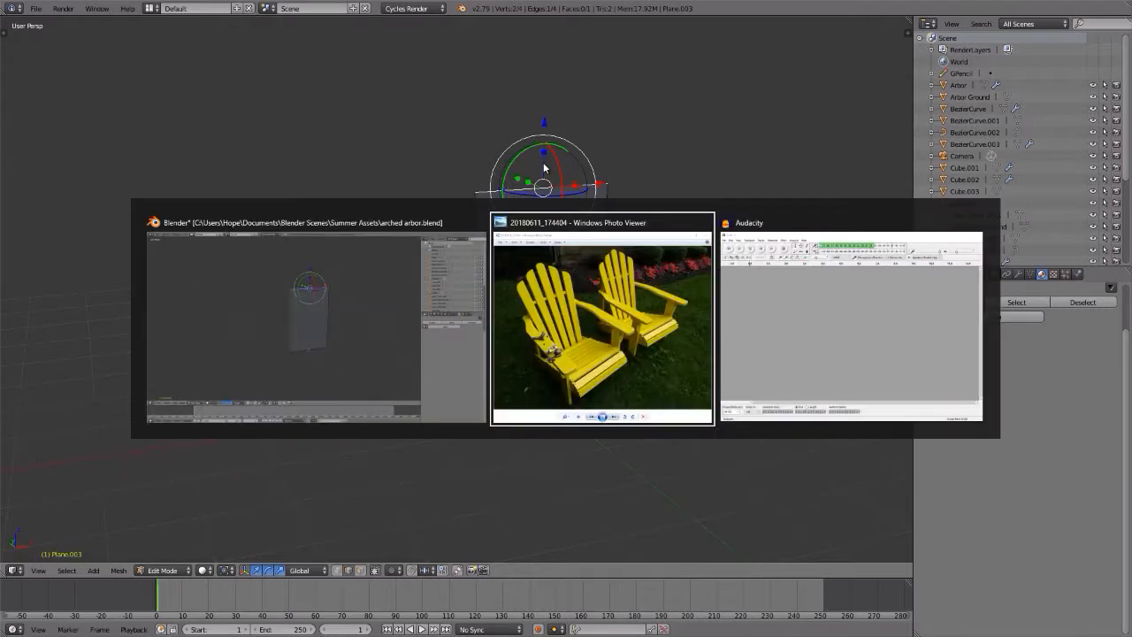
{"action": "key", "text": "alt+Tab"}
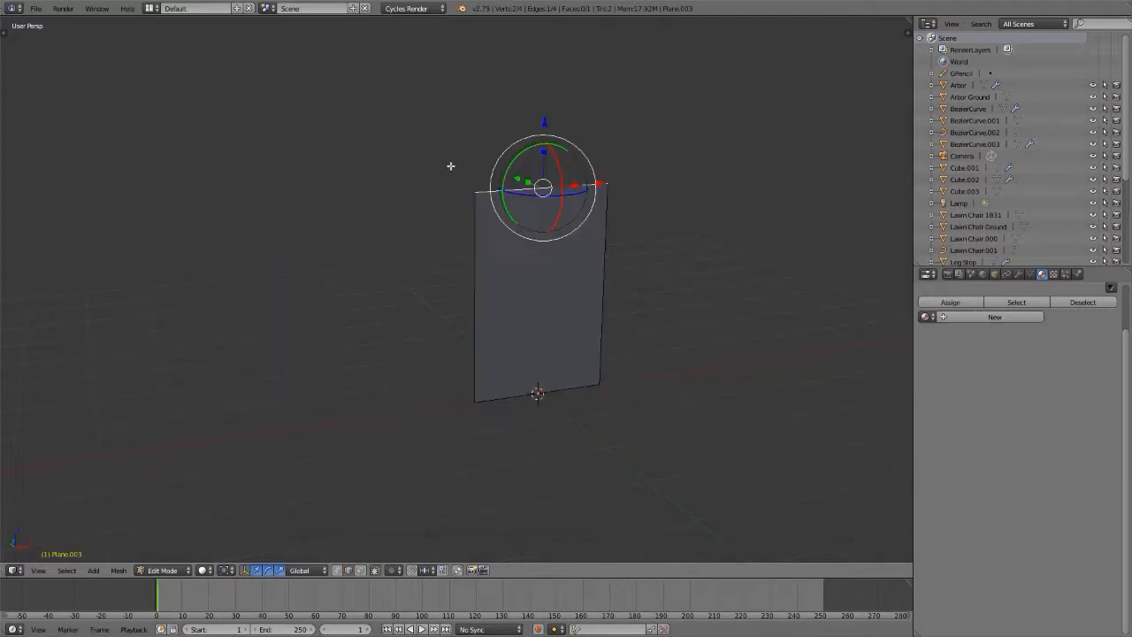
{"action": "key", "text": "alt+Tab"}
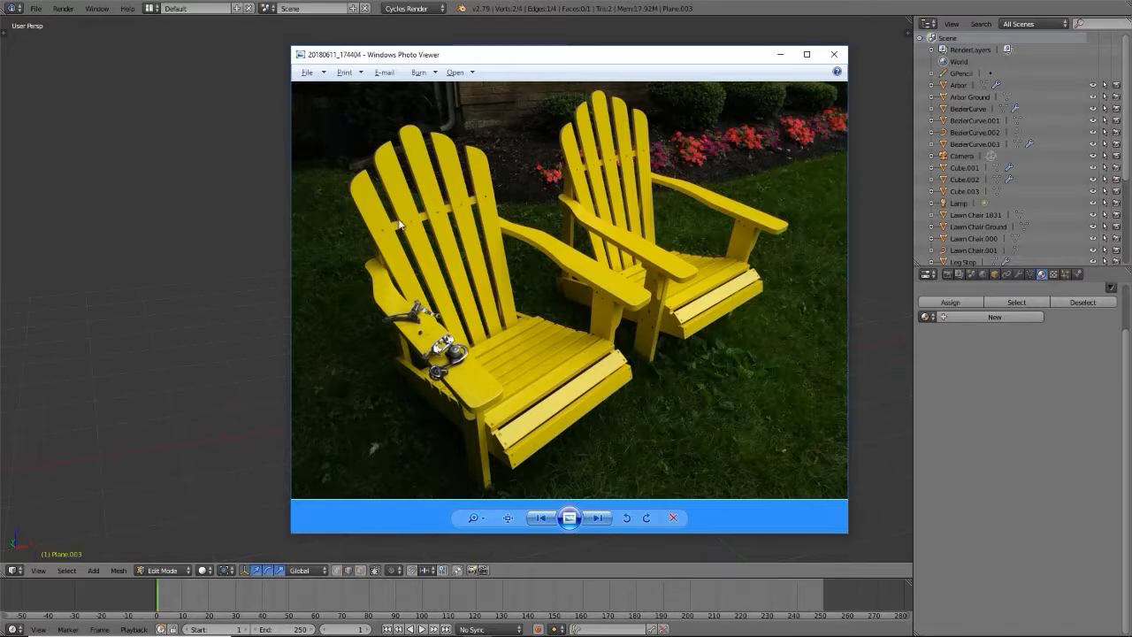
{"action": "key", "text": "alt+Tab"}
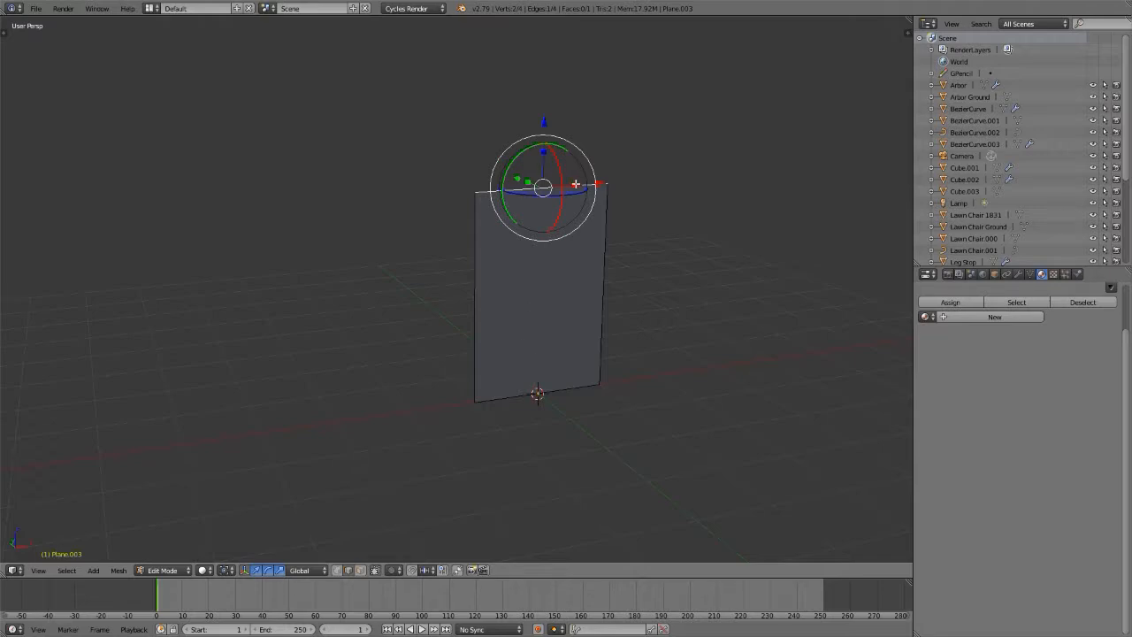
{"action": "key", "text": "s"}
{"action": "key", "text": "x"}
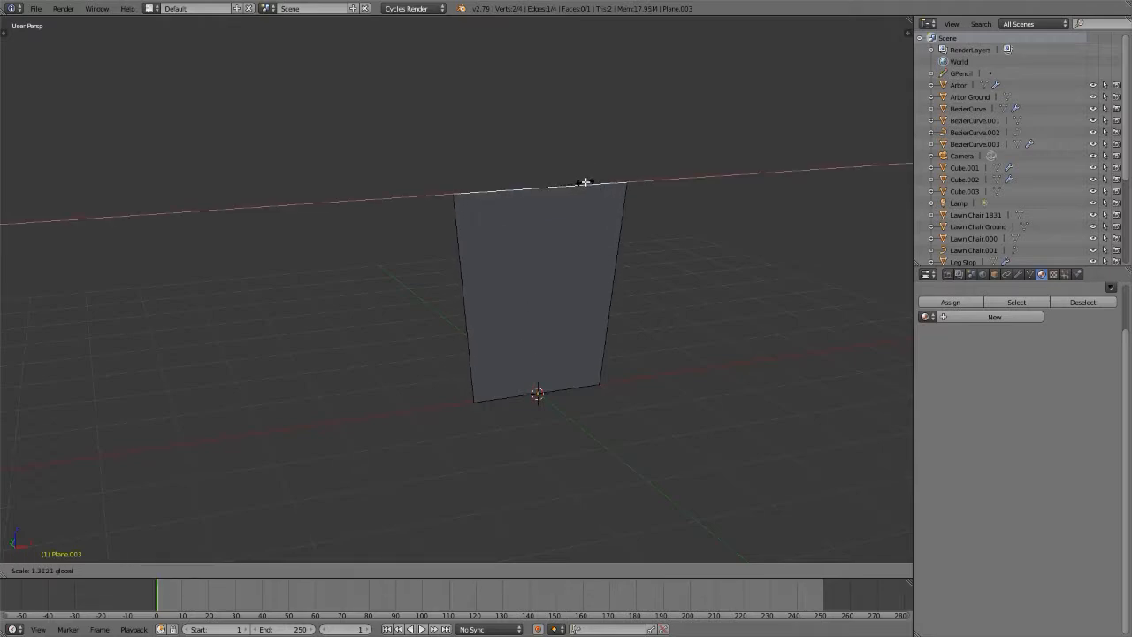
{"action": "left_click", "coordinate": [589, 182]}
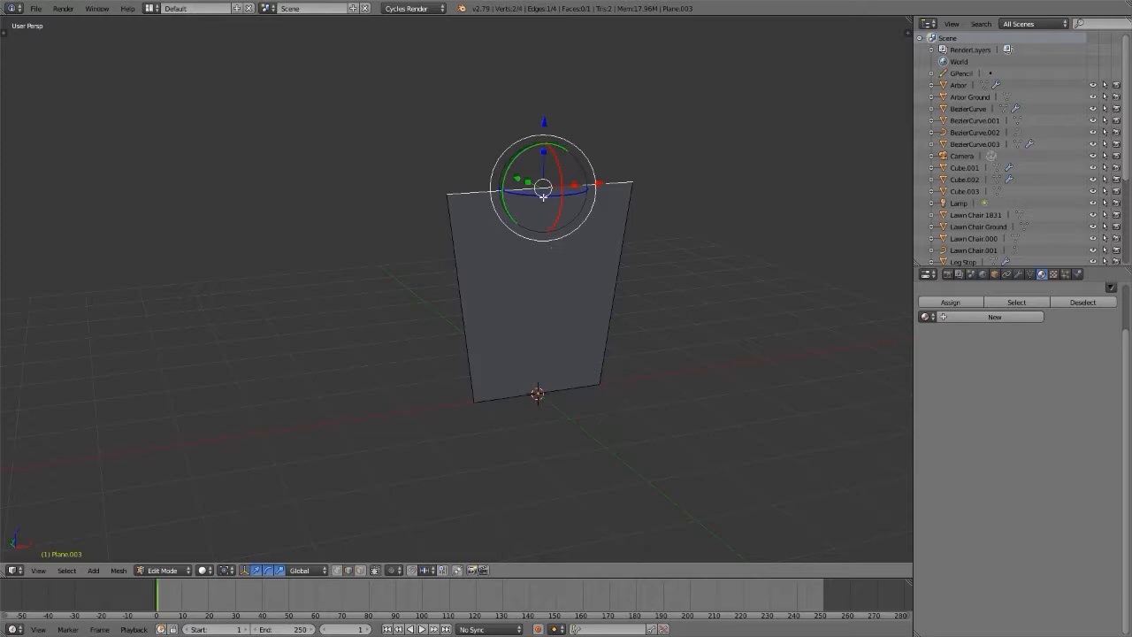
{"action": "left_click_drag", "start_coordinate": [543, 197], "coordinate": [539, 238]}
- Compare with the slats in the photo and add four evenly spaced vertical loop cuts to the plane, without sliding them
{"action": "key", "text": "alt+Tab"}
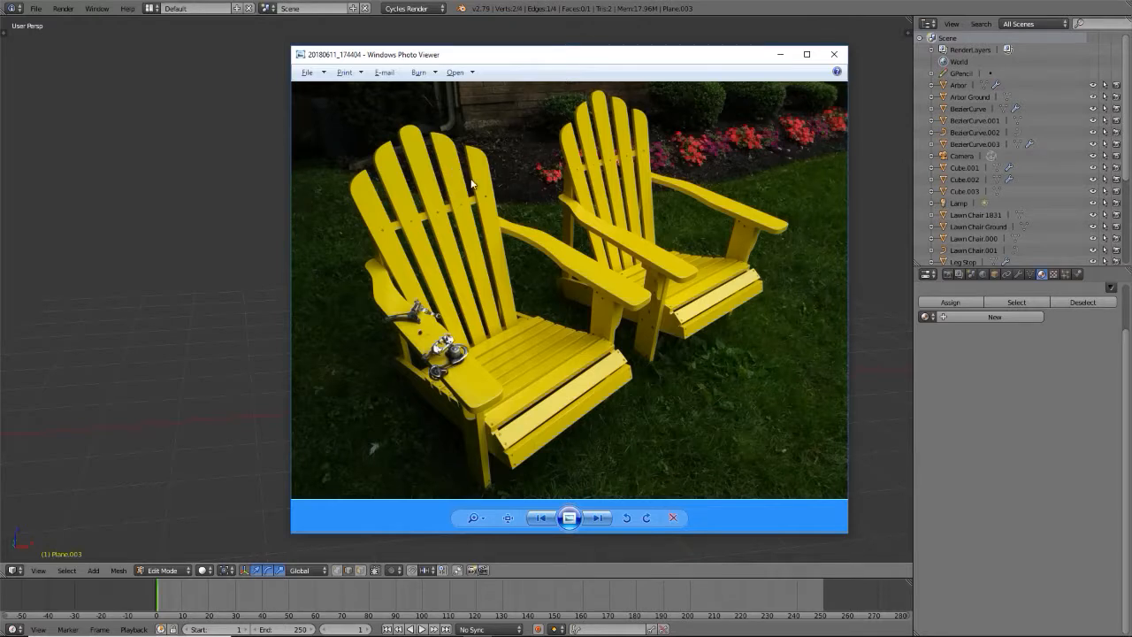
{"action": "key", "text": "alt+Tab"}
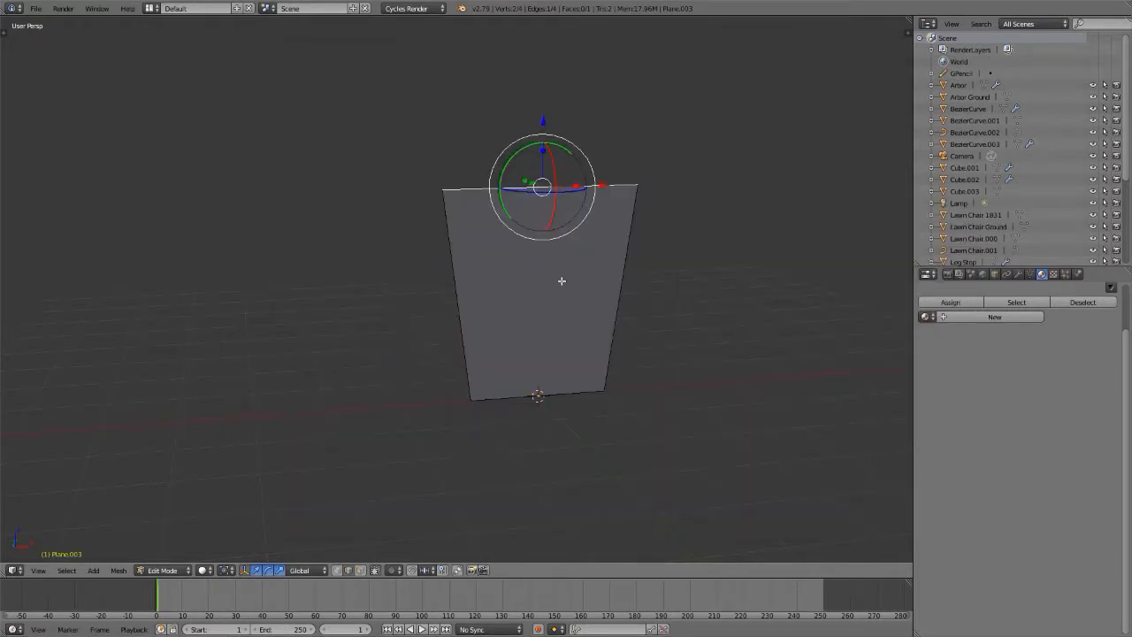
{"action": "key", "text": "ctrl+r"}
{"action": "scroll", "coordinate": [538, 196], "scroll_direction": "up", "scroll_amount": 1}
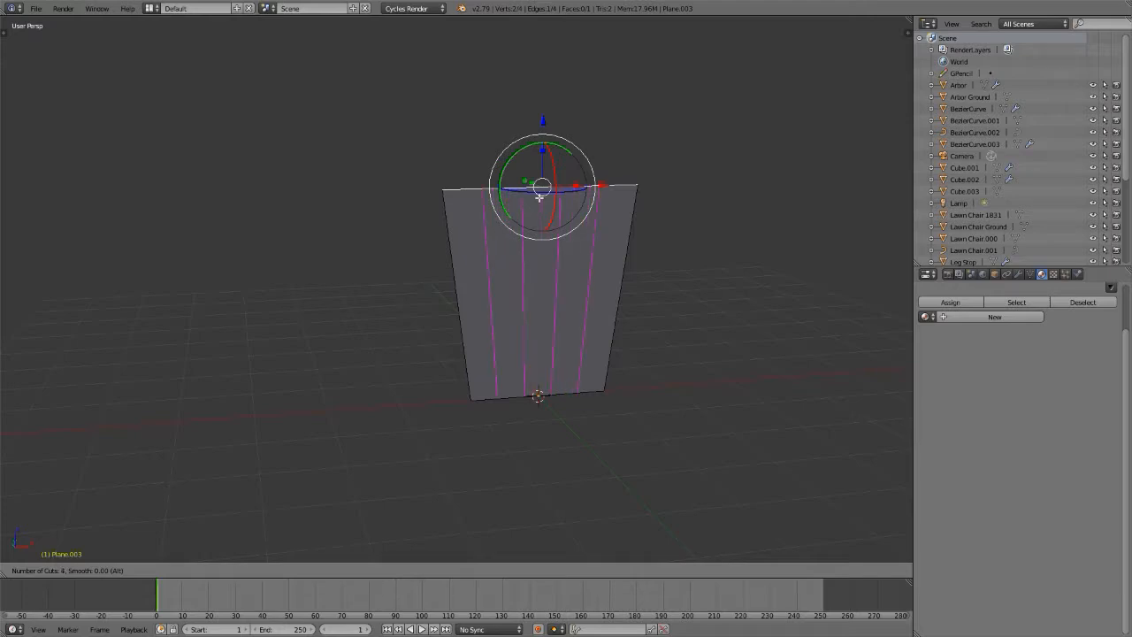
{"action": "left_click", "coordinate": [536, 196]}
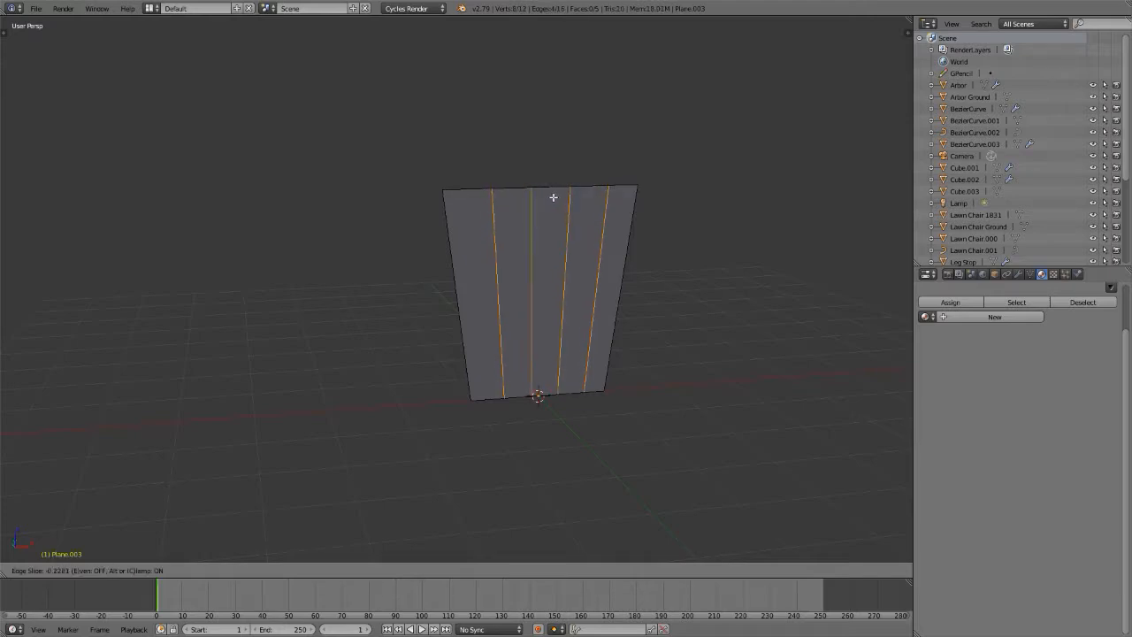
{"action": "right_click", "coordinate": [561, 197]}
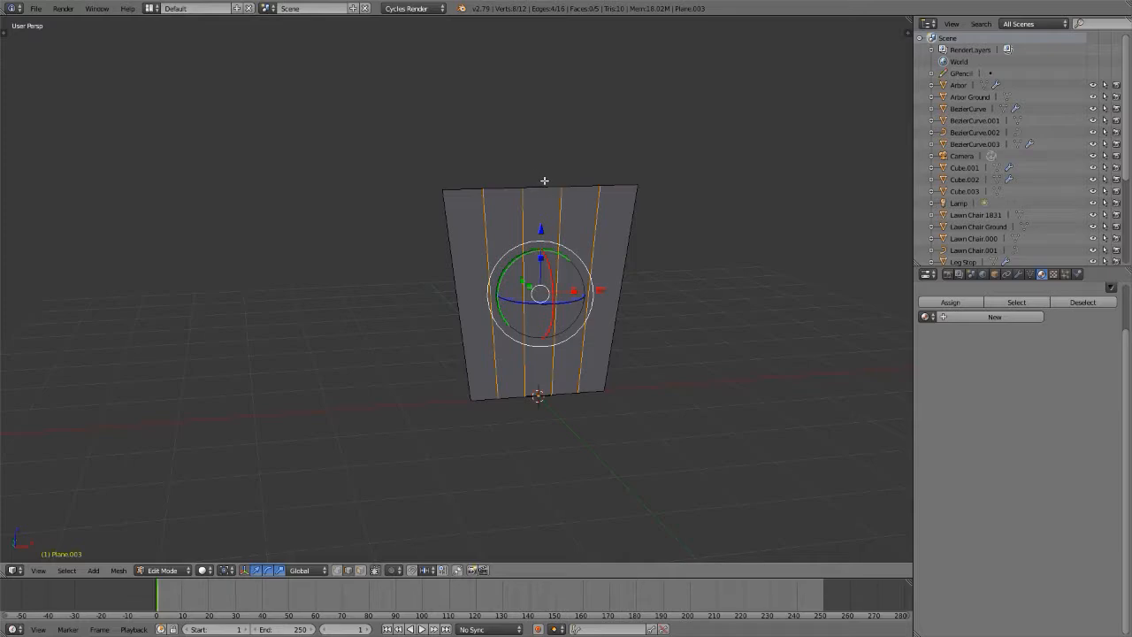
- Raise the middle top edge about 0.29 units along the Z axis
{"action": "right_click", "coordinate": [545, 185]}
{"action": "key", "text": "g"}
{"action": "key", "text": "z"}
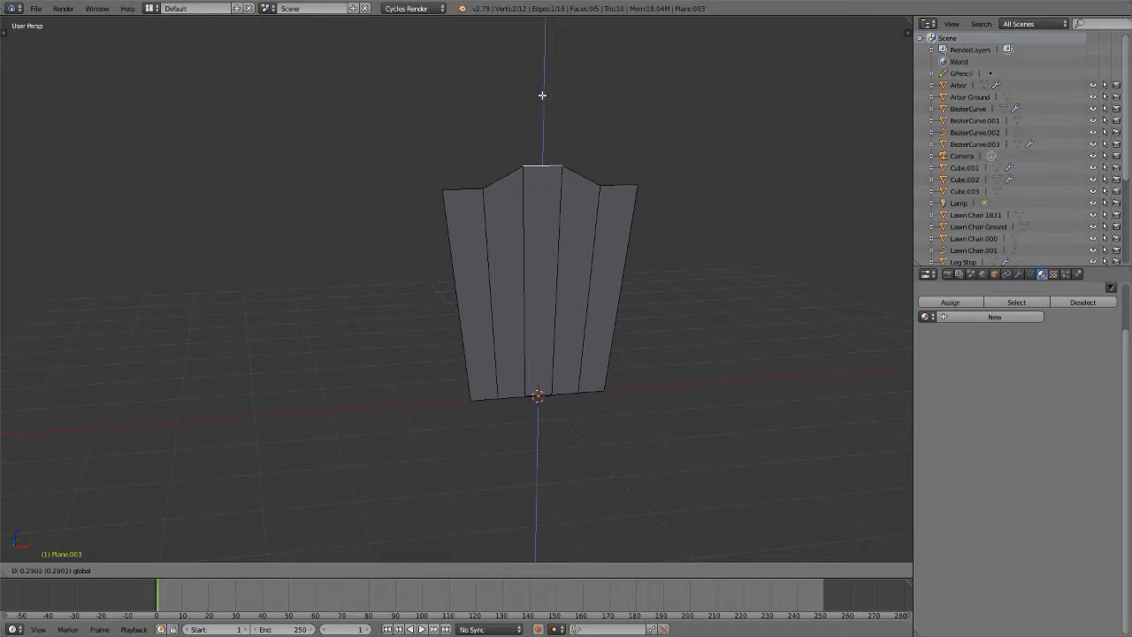
{"action": "left_click", "coordinate": [542, 94]}
- Add the neighbouring top edge on each side to the selection, raise all three, and compare the arch with the reference photo
{"action": "right_click", "coordinate": [511, 169], "text": "shift"}
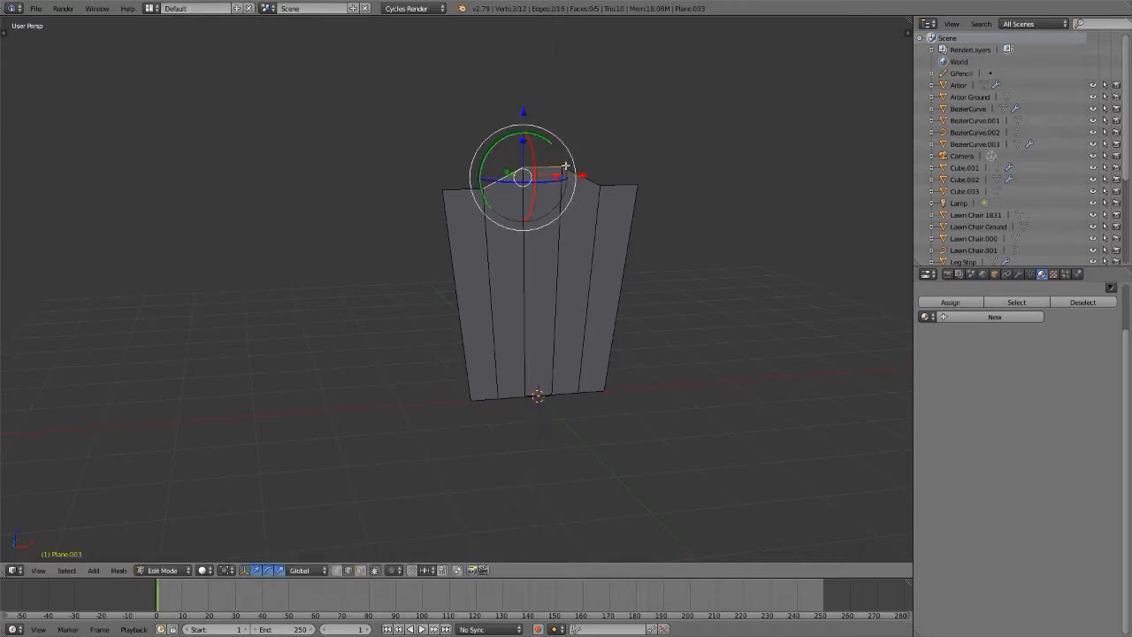
{"action": "right_click", "coordinate": [579, 175], "text": "shift"}
{"action": "left_click_drag", "start_coordinate": [543, 112], "coordinate": [545, 79]}
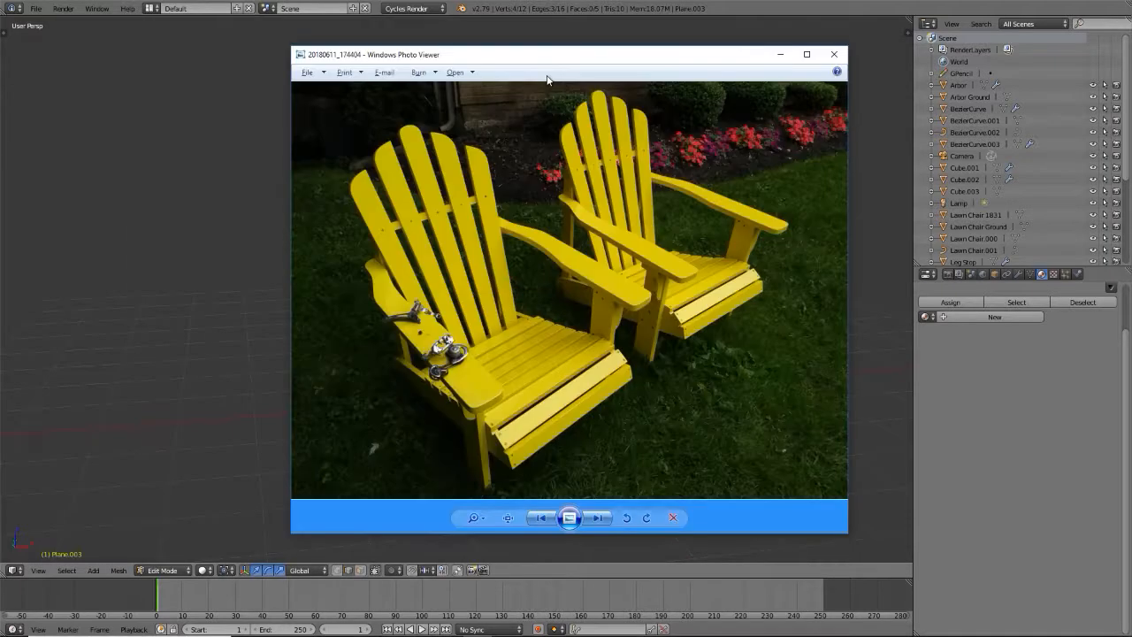
{"action": "key", "text": "alt+Tab"}
{"action": "key", "text": "alt+Tab"}
{"action": "mouse_move", "coordinate": [559, 259]}
{"action": "middle_mouse_down"}
{"action": "mouse_move", "coordinate": [530, 243]}
{"action": "mouse_move", "coordinate": [558, 252]}
{"action": "mouse_move", "coordinate": [536, 250]}
{"action": "middle_mouse_up"}
{"action": "key", "text": "alt+Tab"}
{"action": "key", "text": "alt+Tab"}
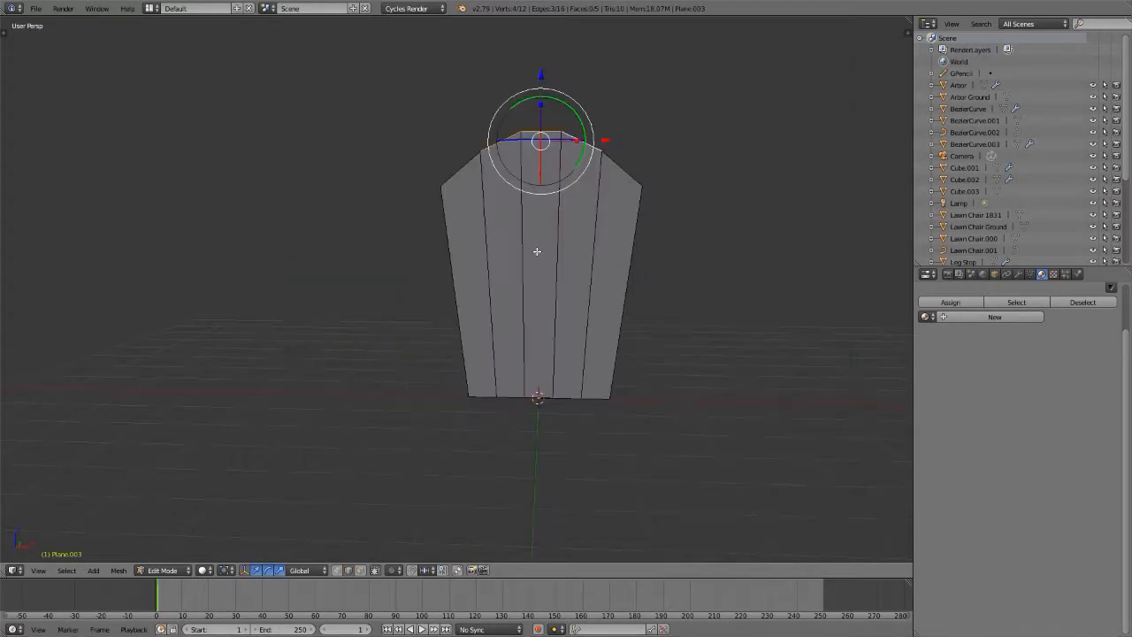
- Extend the selection to all five top edges, raise them along the Z axis and widen them slightly along the X axis
{"action": "right_click", "coordinate": [465, 167], "text": "shift"}
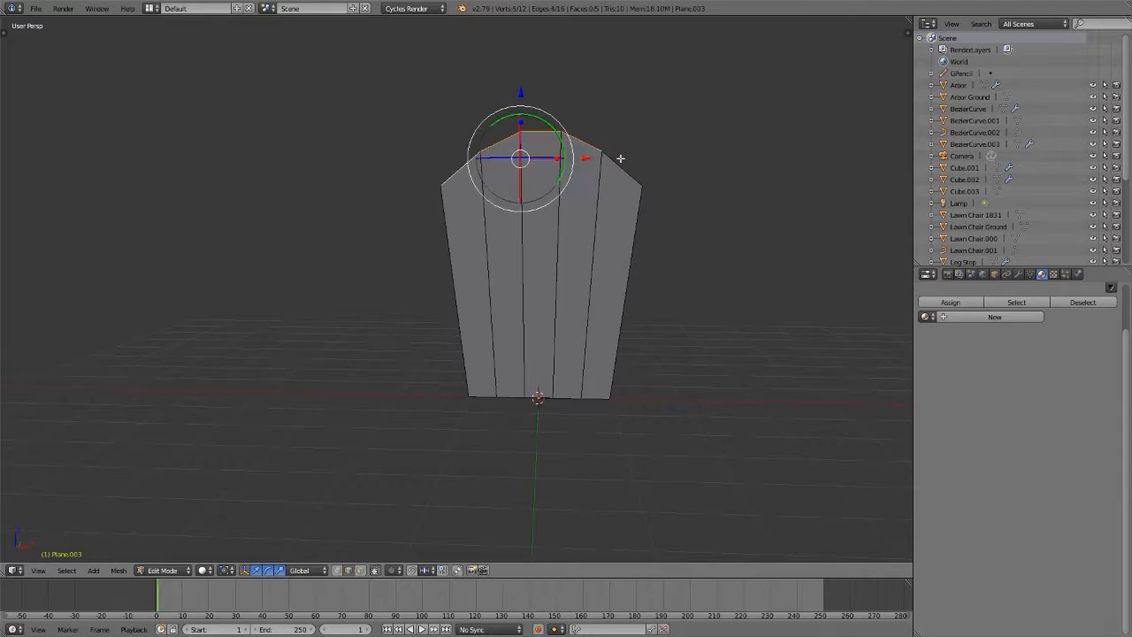
{"action": "right_click", "coordinate": [624, 173], "text": "shift"}
{"action": "middle_click_drag", "start_coordinate": [571, 213], "coordinate": [566, 315], "text": "shift"}
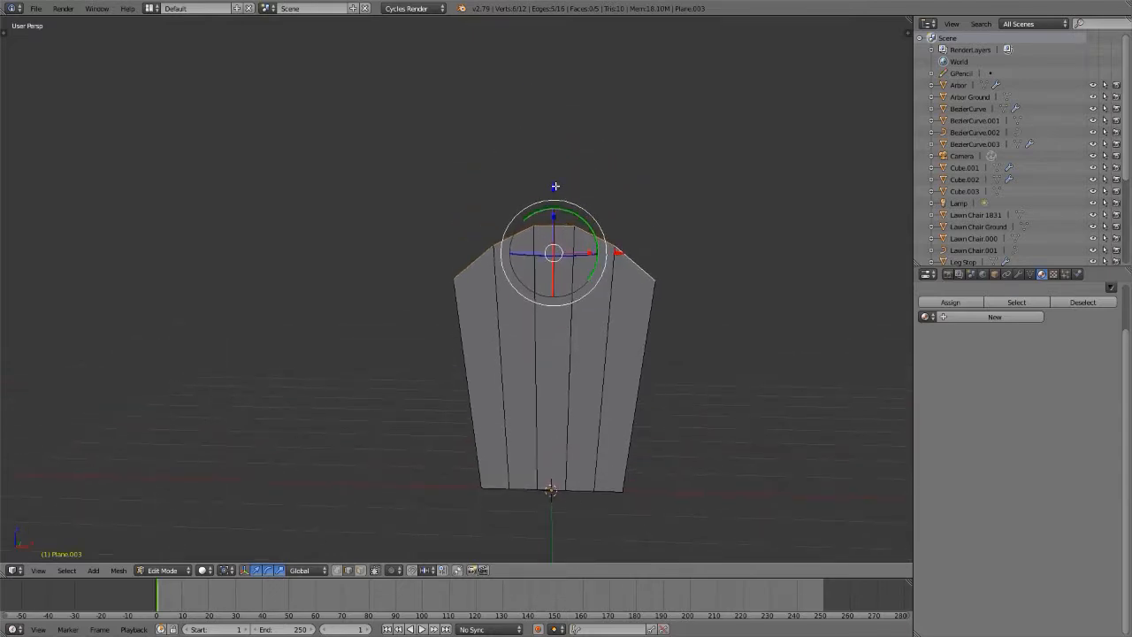
{"action": "key", "text": "g"}
{"action": "key", "text": "z"}
{"action": "left_click", "coordinate": [553, 153]}
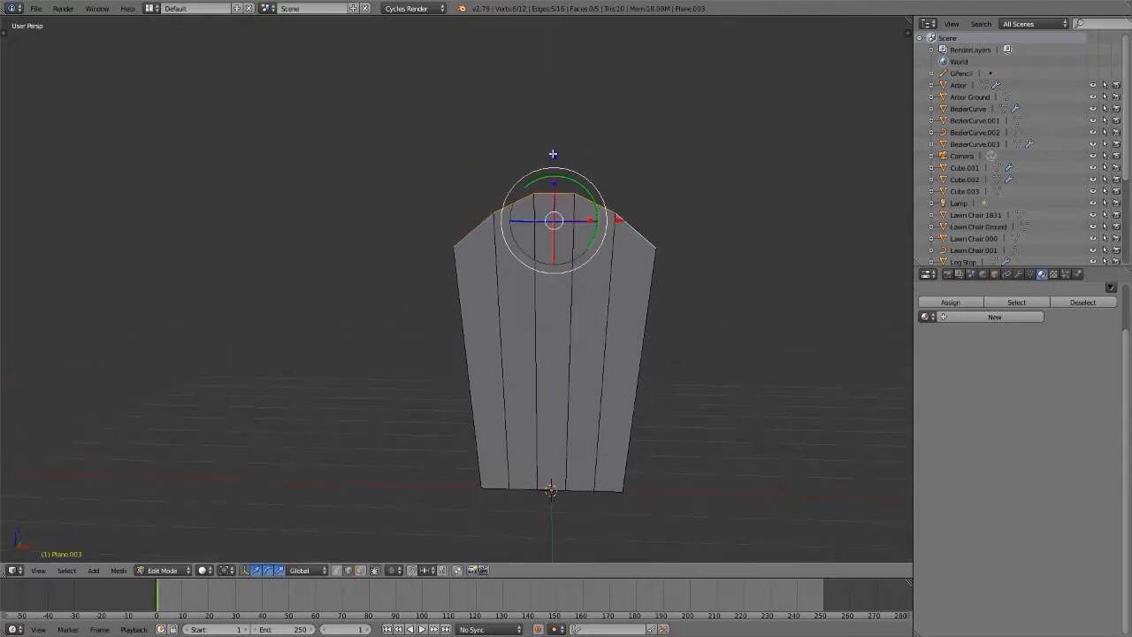
{"action": "key", "text": "s"}
{"action": "key", "text": "x"}
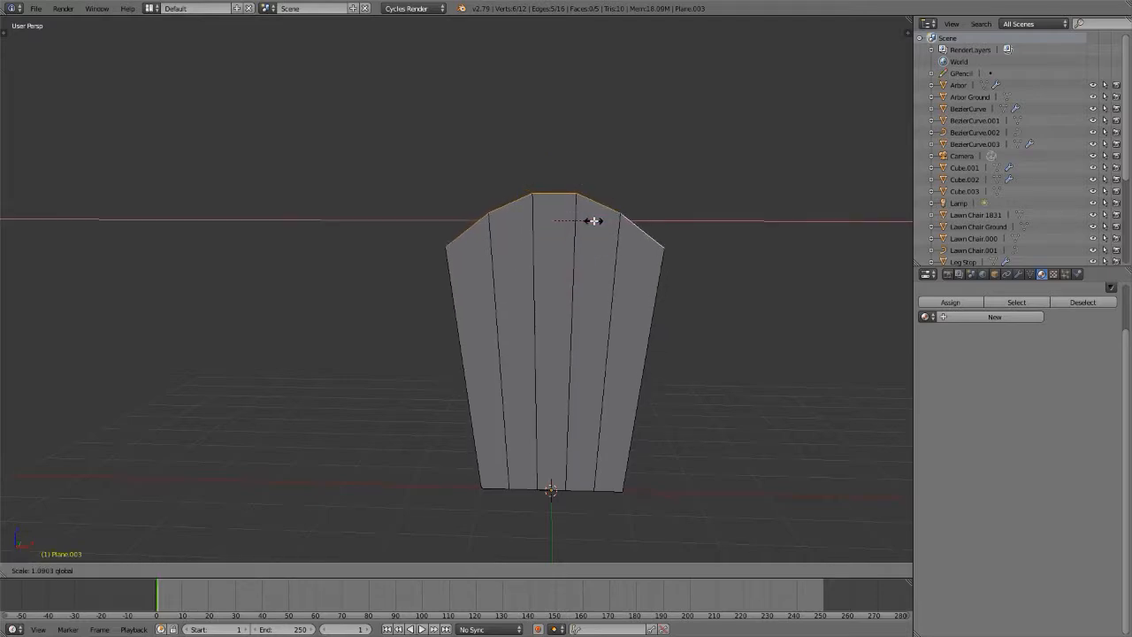
{"action": "left_click", "coordinate": [591, 222]}
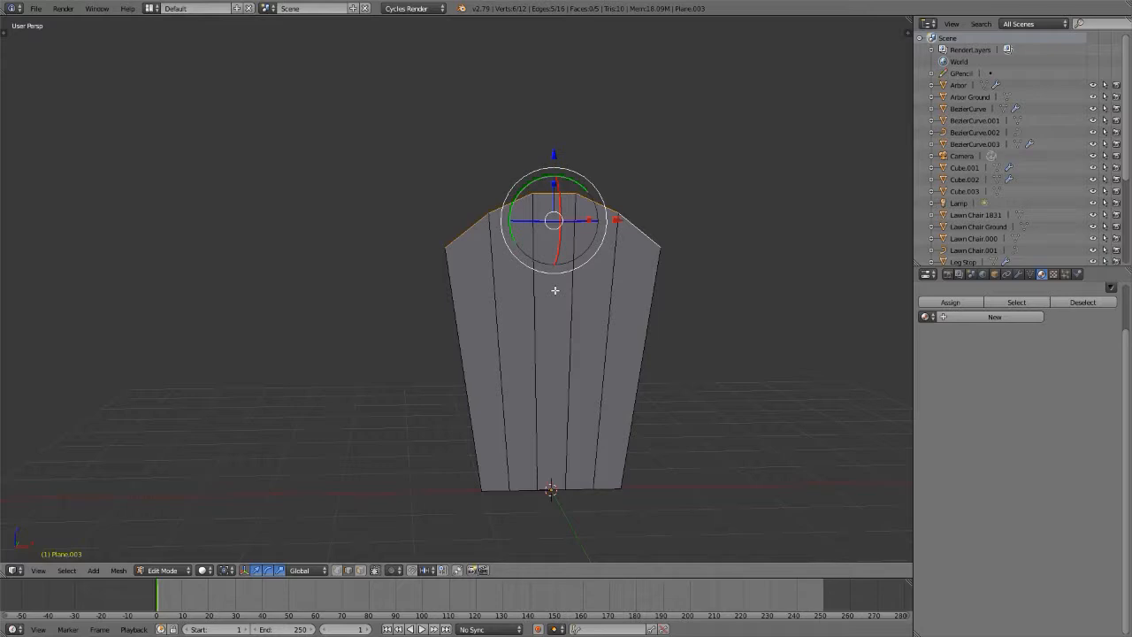
- Round the arch by nudging the middle top edge and the three middle top edges slightly upward
{"action": "right_click", "coordinate": [550, 196]}
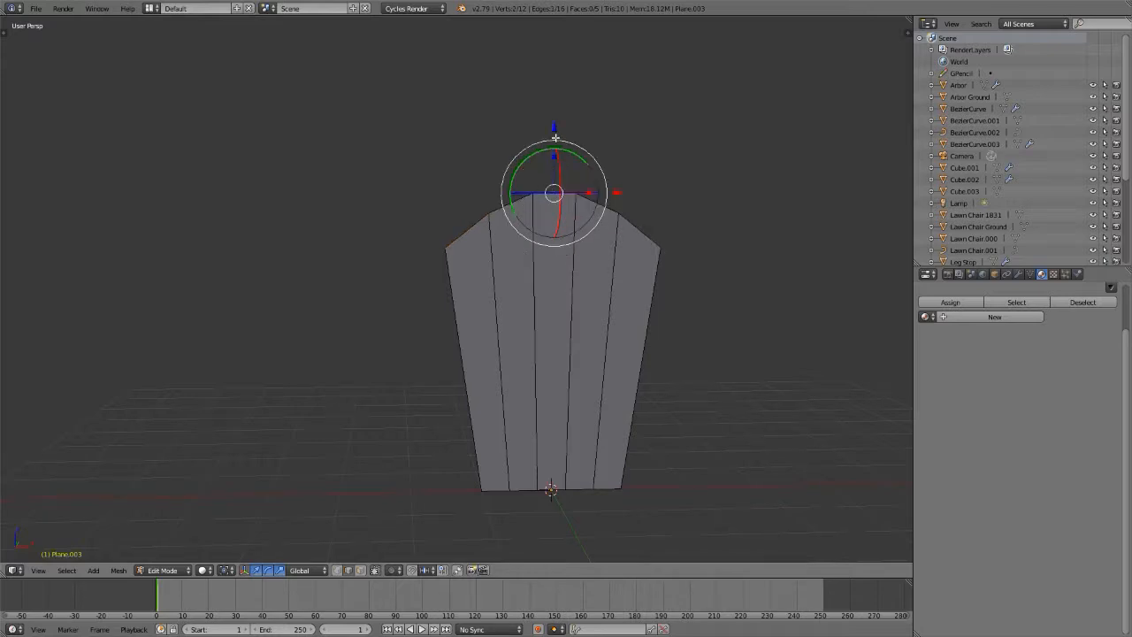
{"action": "left_click_drag", "start_coordinate": [554, 137], "coordinate": [554, 132]}
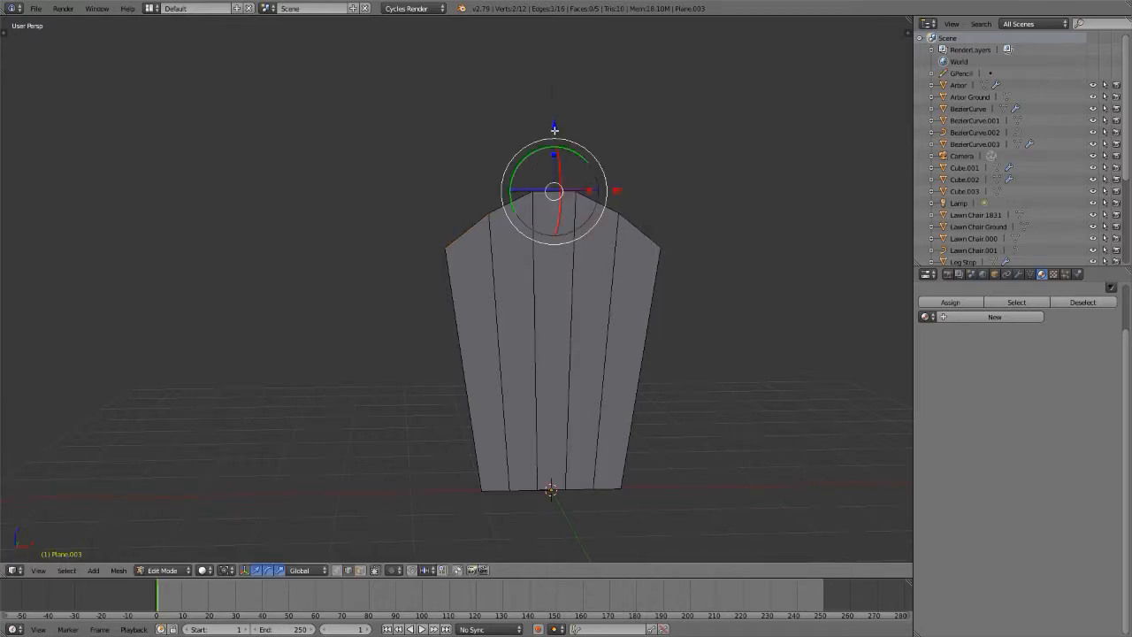
{"action": "right_click", "coordinate": [514, 205], "text": "shift"}
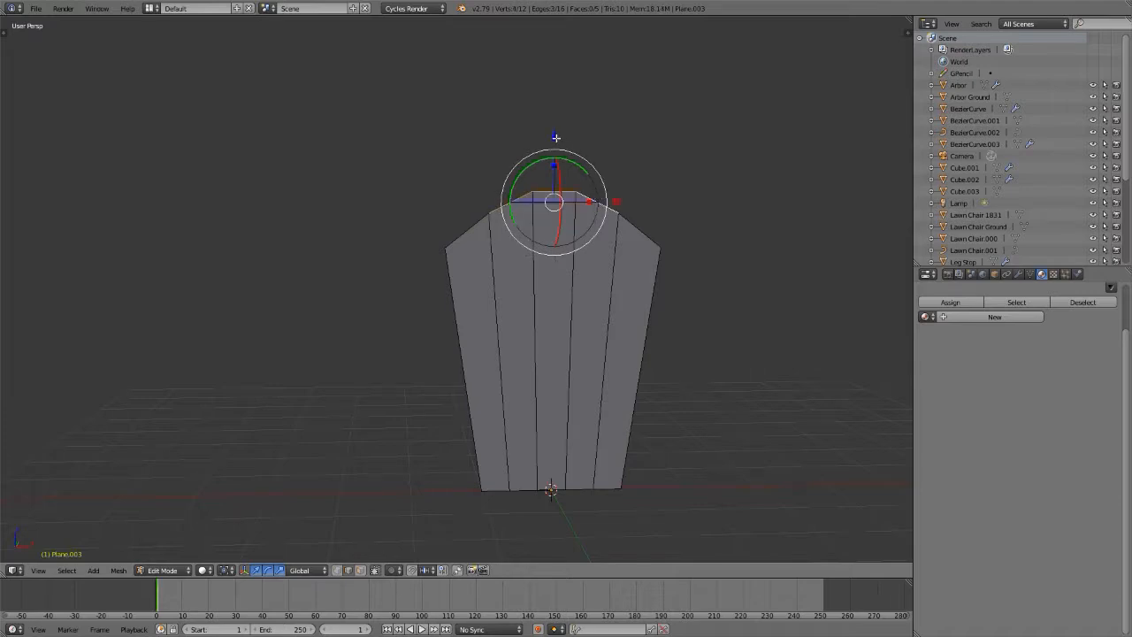
{"action": "left_click_drag", "start_coordinate": [555, 137], "coordinate": [556, 137]}
- Compare the arch with the reference photo and select the four inner vertical edges that divide the slats
{"action": "key", "text": "alt+Tab"}
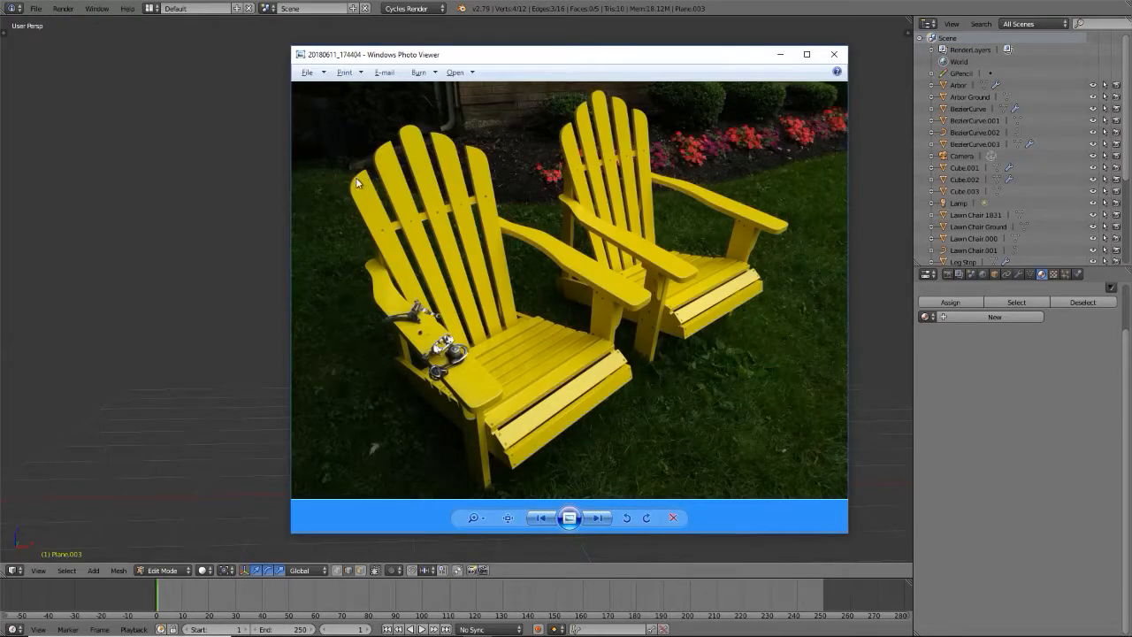
{"action": "key", "text": "alt+Tab"}
{"action": "right_click", "coordinate": [624, 267], "text": "alt"}
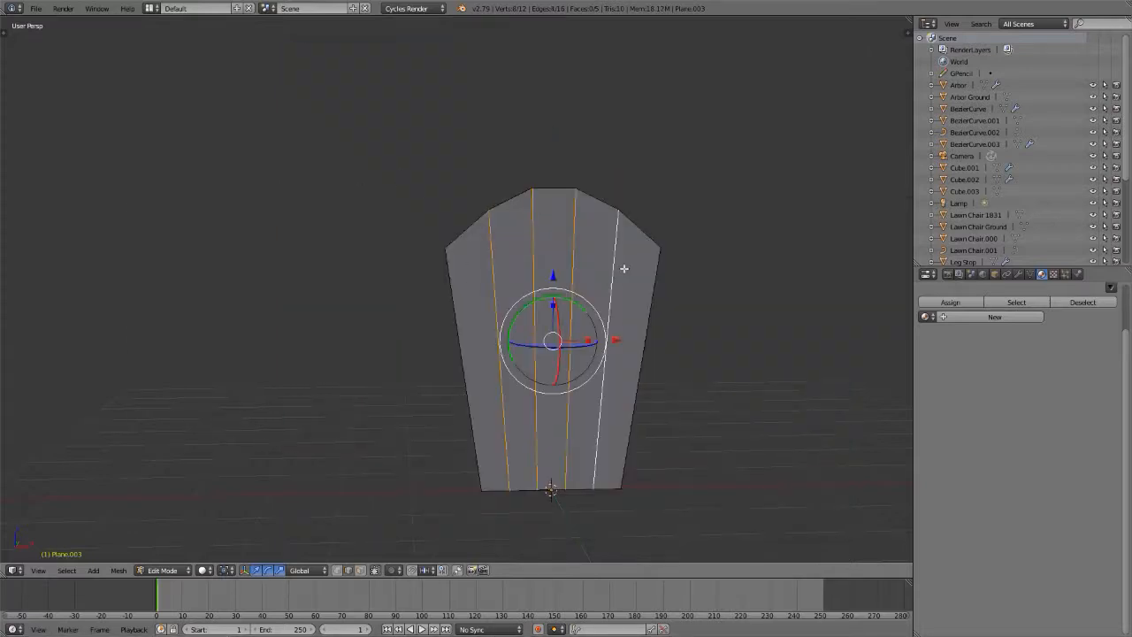
{"action": "middle_click_drag", "start_coordinate": [623, 267], "coordinate": [649, 345]}
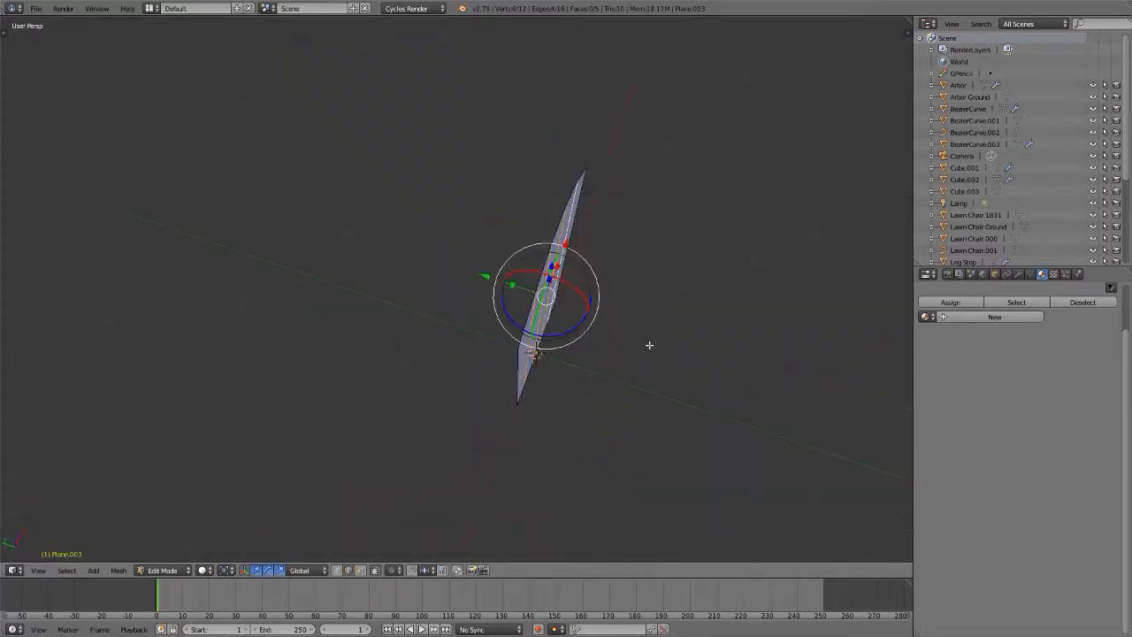
- Add a Solidify modifier to the chair back with thickness 0.05 and offset 0, and inspect it from the side
{"action": "key", "text": "Tab"}
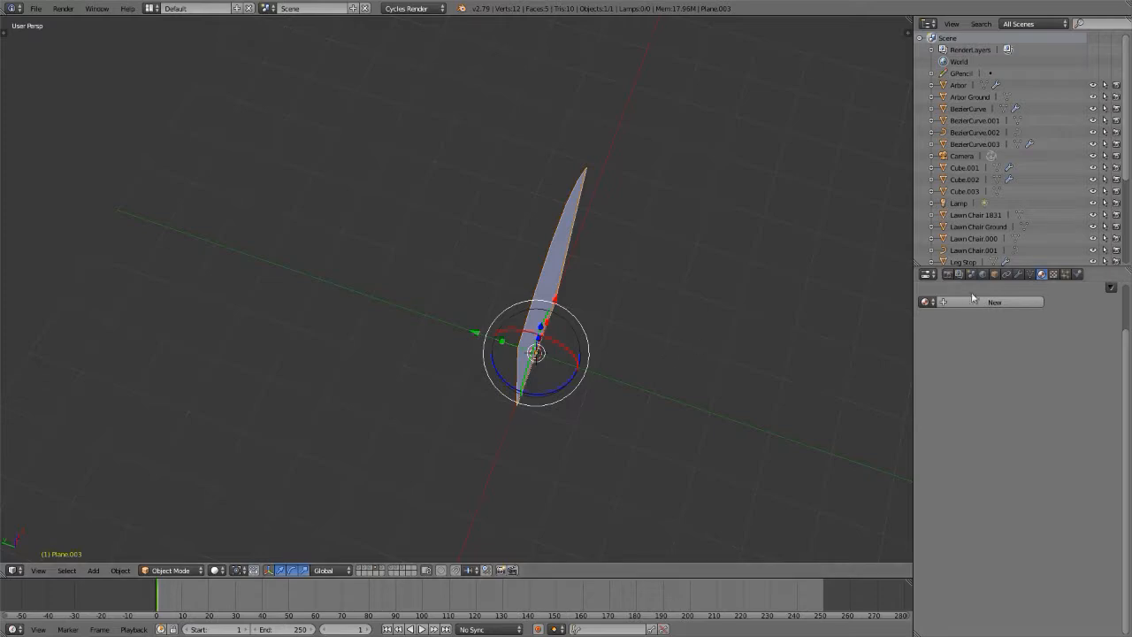
{"action": "left_click", "coordinate": [1018, 274]}
{"action": "left_click", "coordinate": [968, 315]}
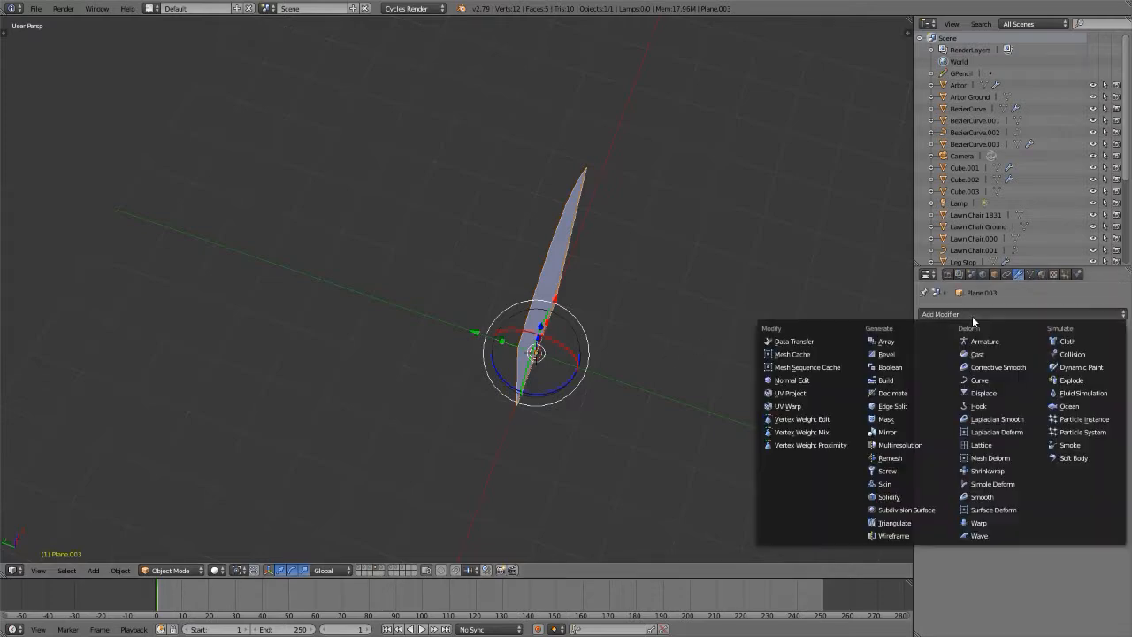
{"action": "left_click", "coordinate": [910, 496]}
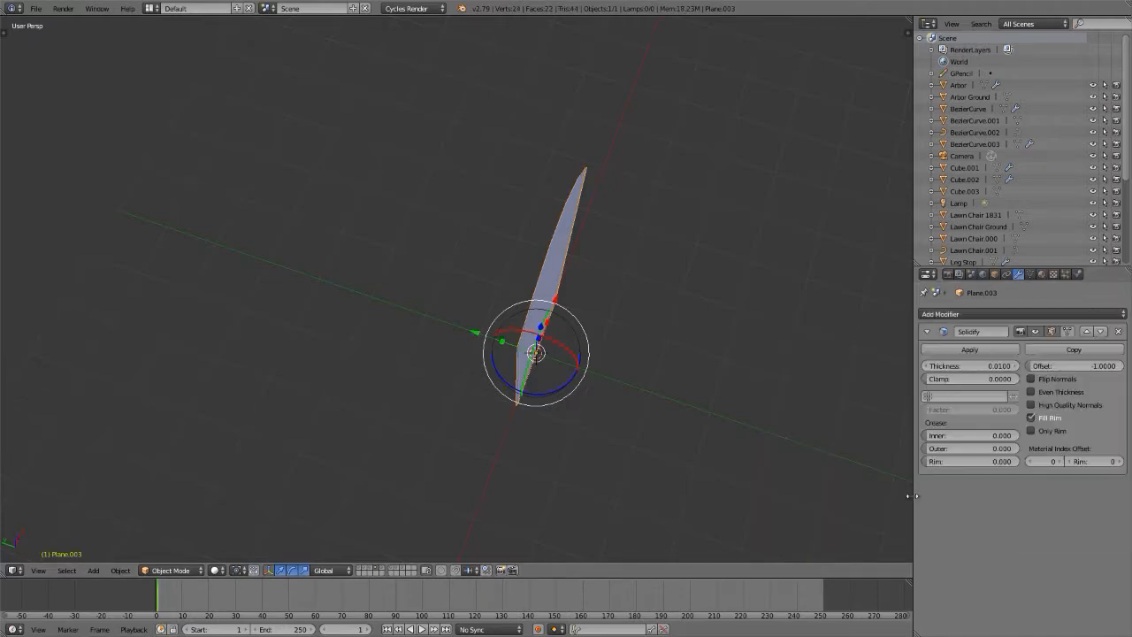
{"action": "key", "text": "BackSpace"}
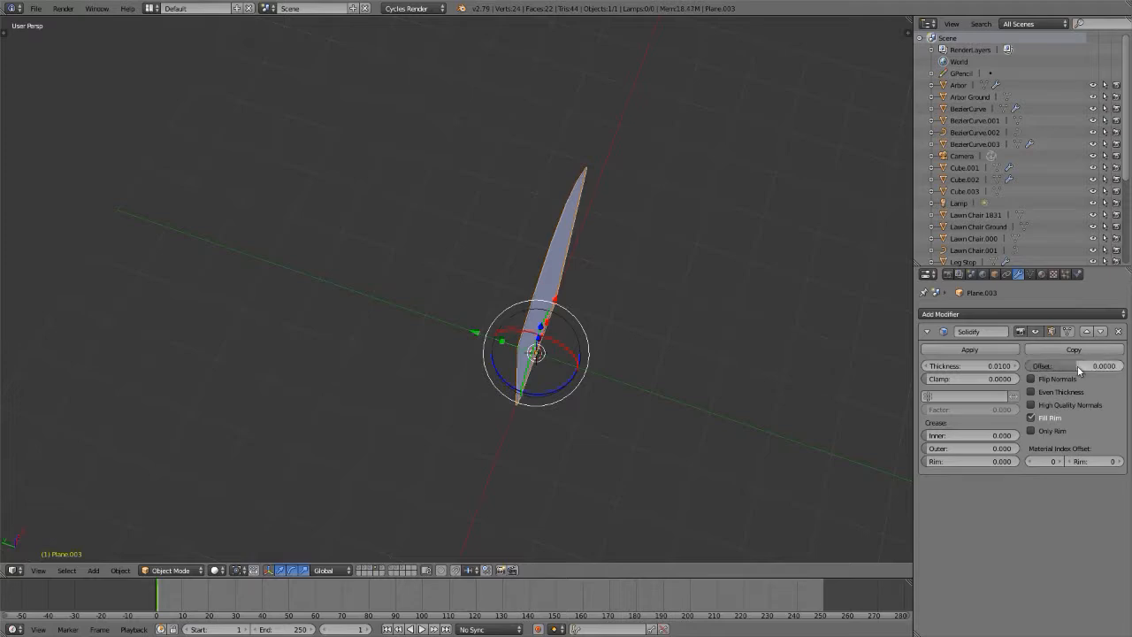
{"action": "key", "text": "Tab"}
{"action": "scroll", "coordinate": [647, 273], "scroll_direction": "up", "scroll_amount": 5}
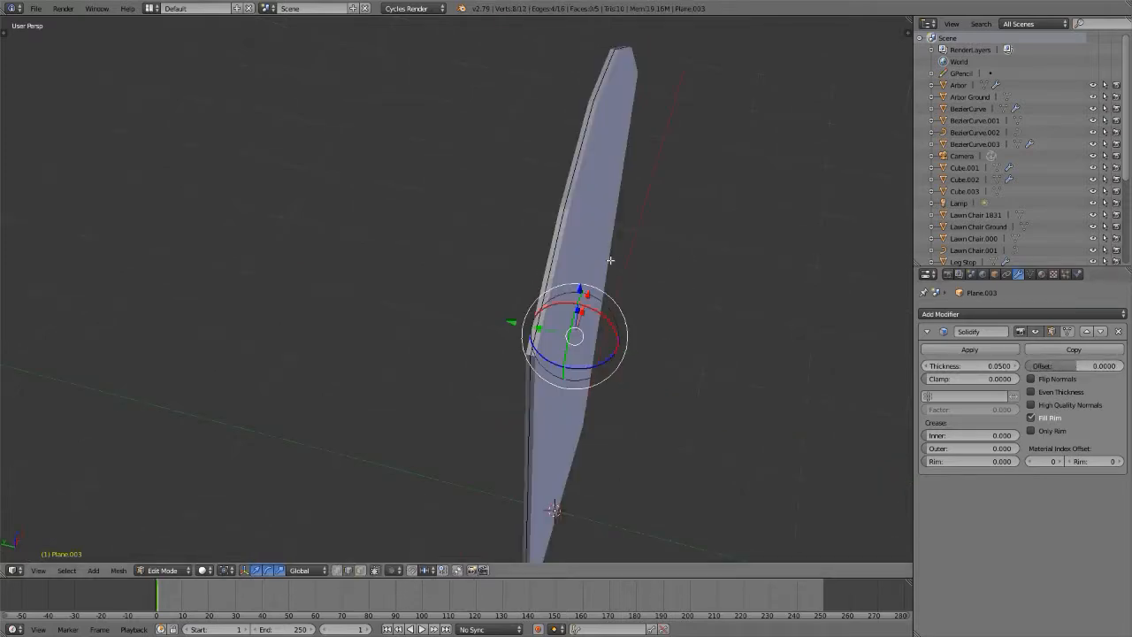
{"action": "middle_click_drag", "start_coordinate": [566, 230], "coordinate": [520, 258]}
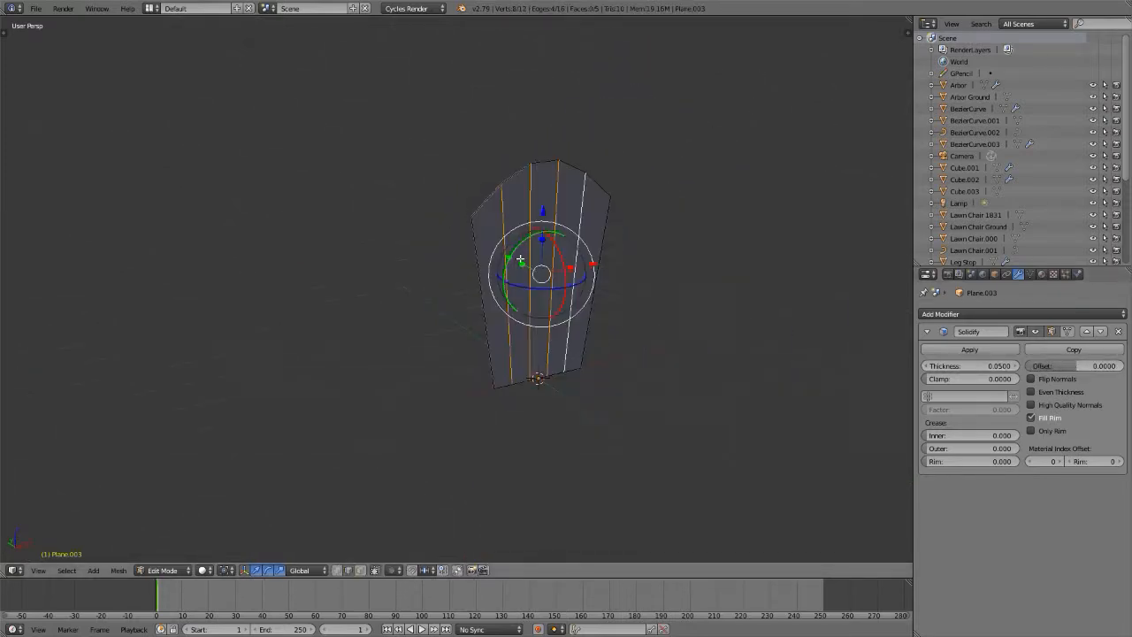
- Leave edit mode and browse the reference photos to study the chair back from the rear side
{"action": "key", "text": "Tab"}
{"action": "key", "text": "alt+Tab"}
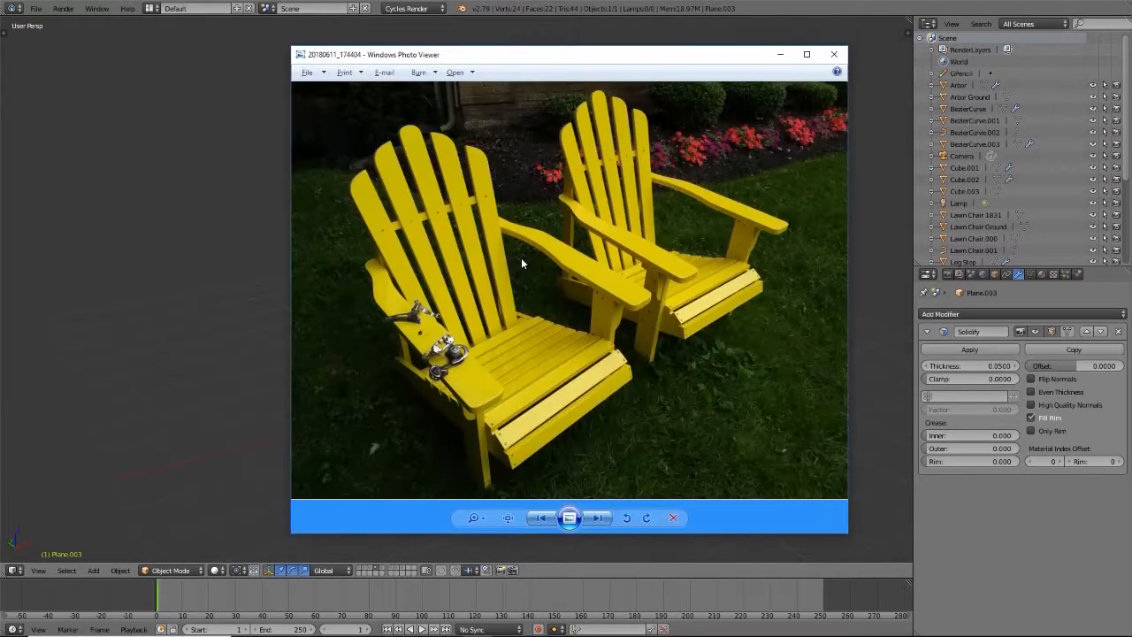
{"action": "key", "text": "Left"}
{"action": "key", "text": "Right"}
{"action": "key", "text": "Right"}
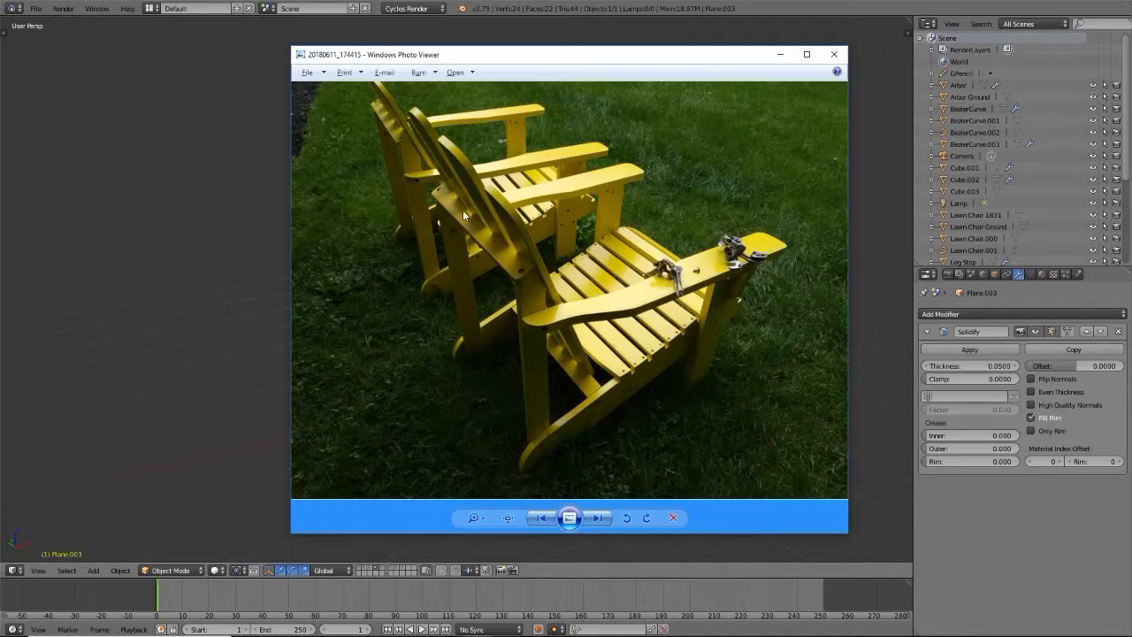
{"action": "key", "text": "alt+Tab"}
- Deselect the chair back and add a Bezier curve at its base in top orthographic view
{"action": "middle_click_drag", "start_coordinate": [533, 284], "coordinate": [535, 298]}
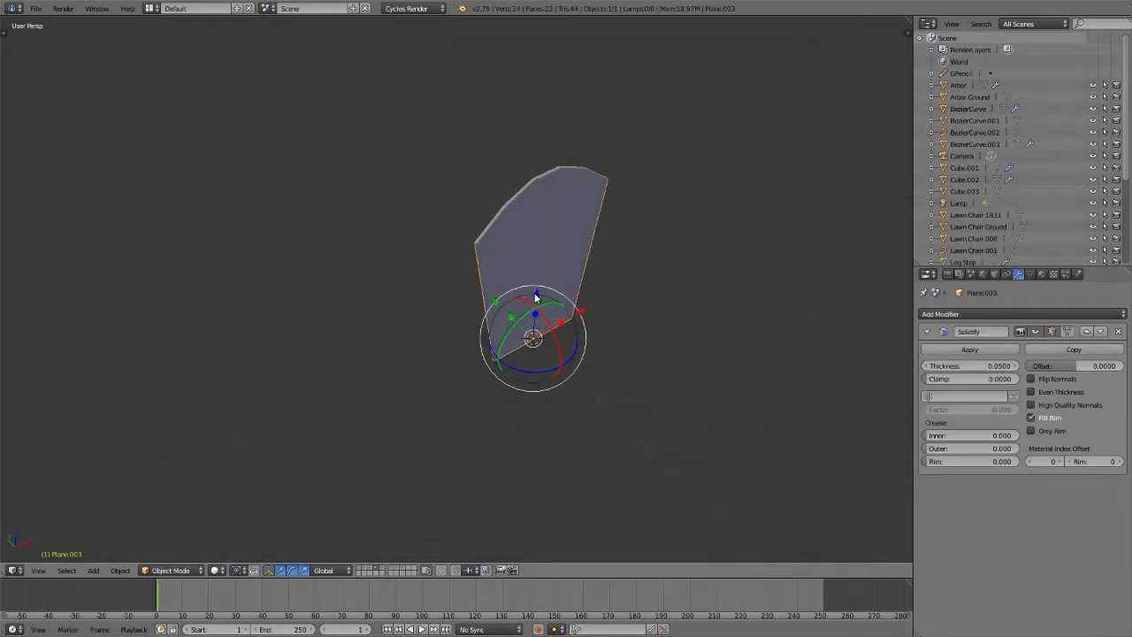
{"action": "key", "text": "KP_7"}
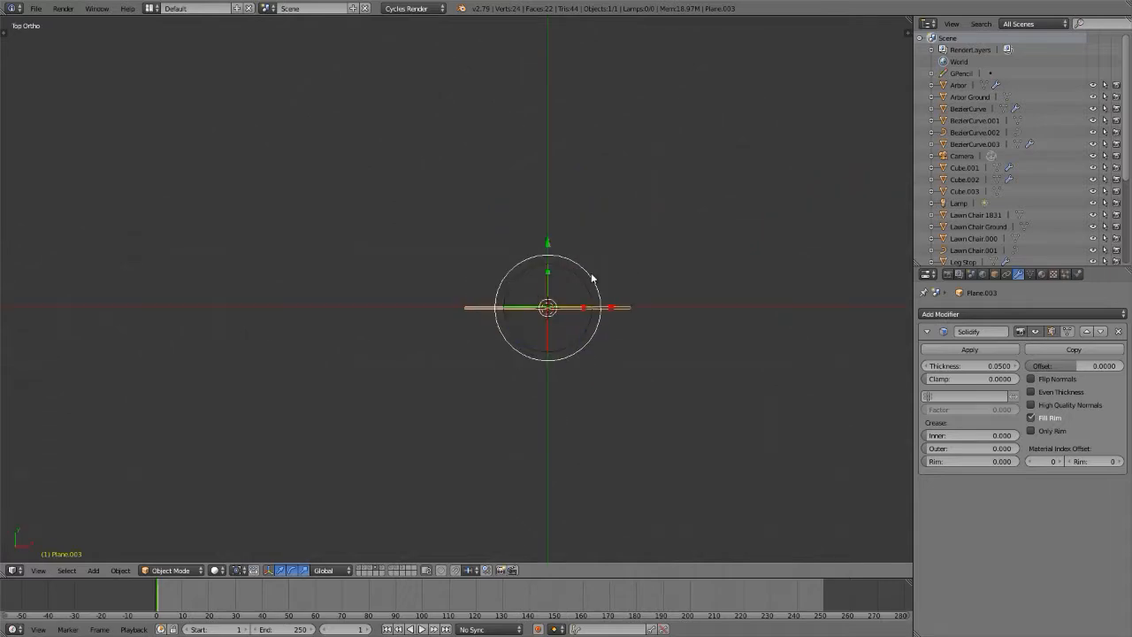
{"action": "key", "text": "a"}
{"action": "scroll", "coordinate": [557, 289], "scroll_direction": "up", "scroll_amount": 1}
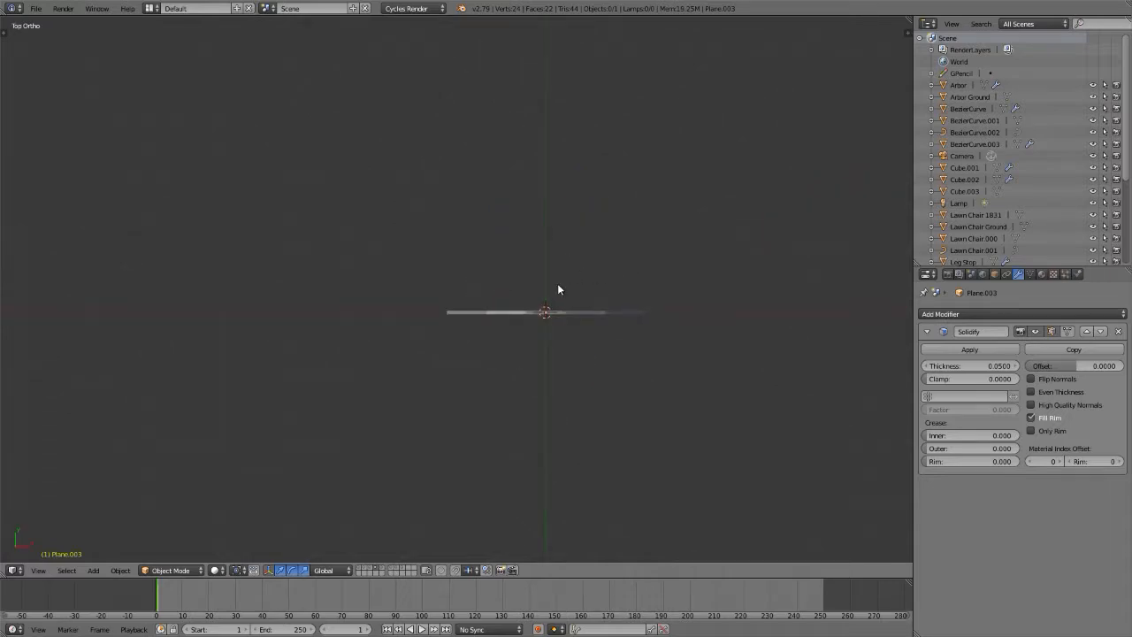
{"action": "scroll", "coordinate": [556, 289], "scroll_direction": "up", "scroll_amount": 1}
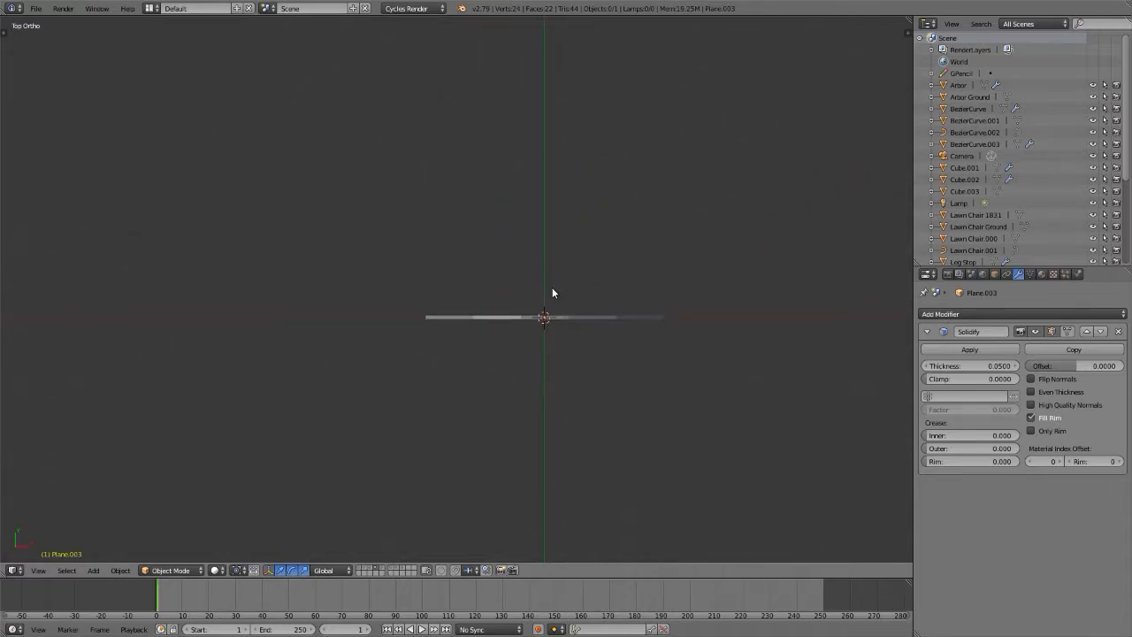
{"action": "key", "text": "shift+a"}
{"action": "mouse_move", "coordinate": [533, 311]}
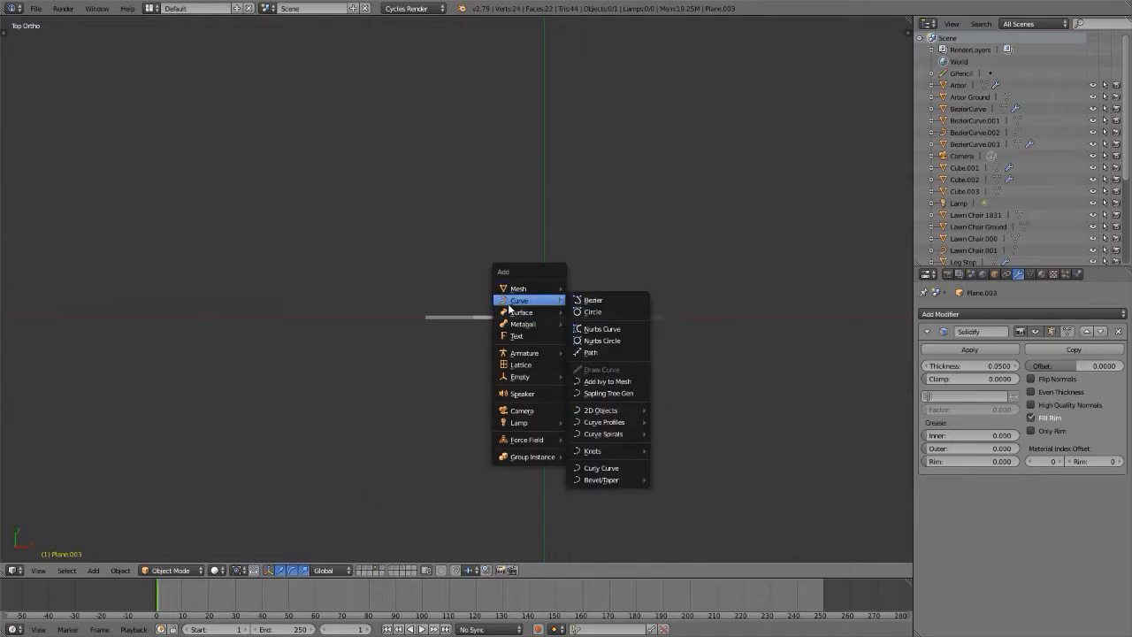
{"action": "left_click", "coordinate": [593, 307]}
- Straighten the new curve by setting its handles to Vector, and change the handle type back to Aligned
{"action": "key", "text": "Tab"}
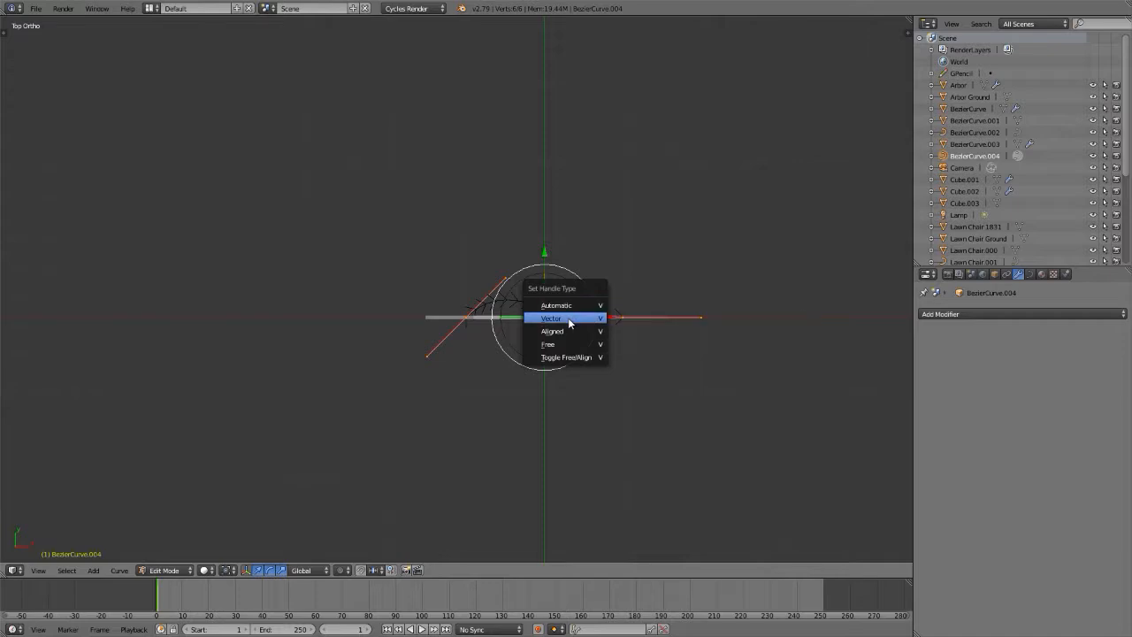
{"action": "left_click", "coordinate": [569, 318]}
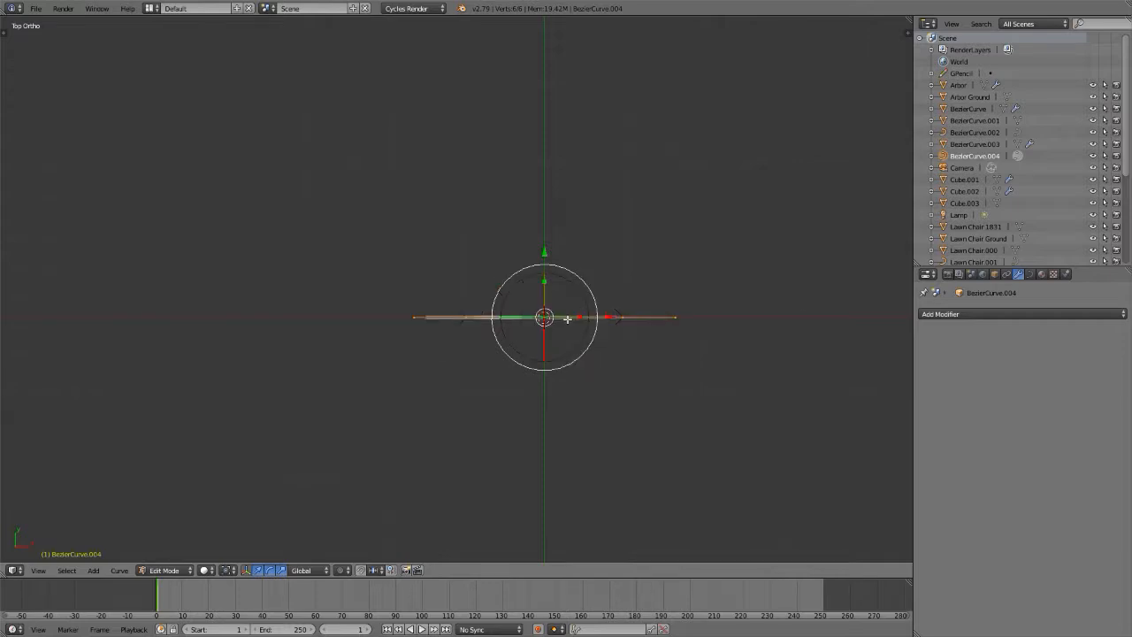
{"action": "scroll", "coordinate": [544, 317], "scroll_direction": "up", "scroll_amount": 6}
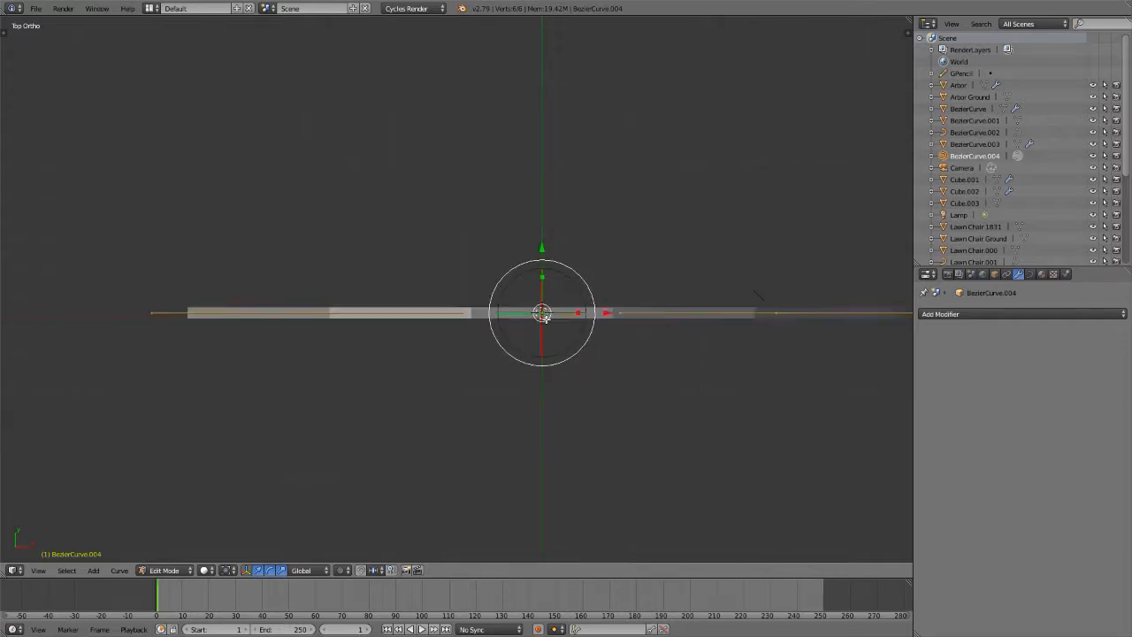
{"action": "key", "text": "v"}
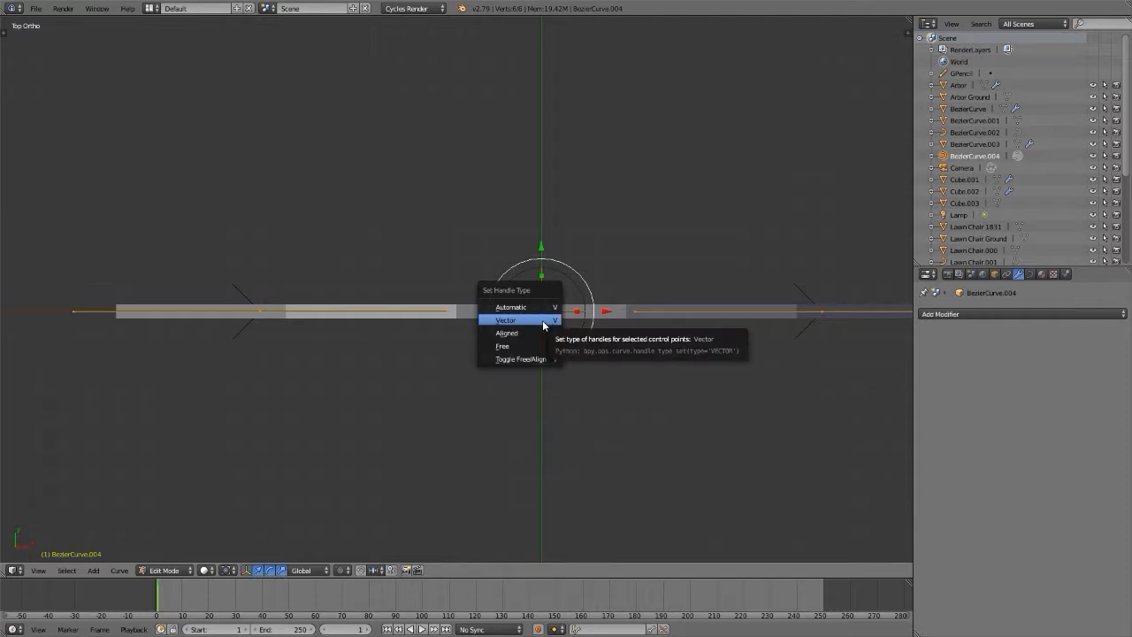
{"action": "left_click", "coordinate": [540, 333]}
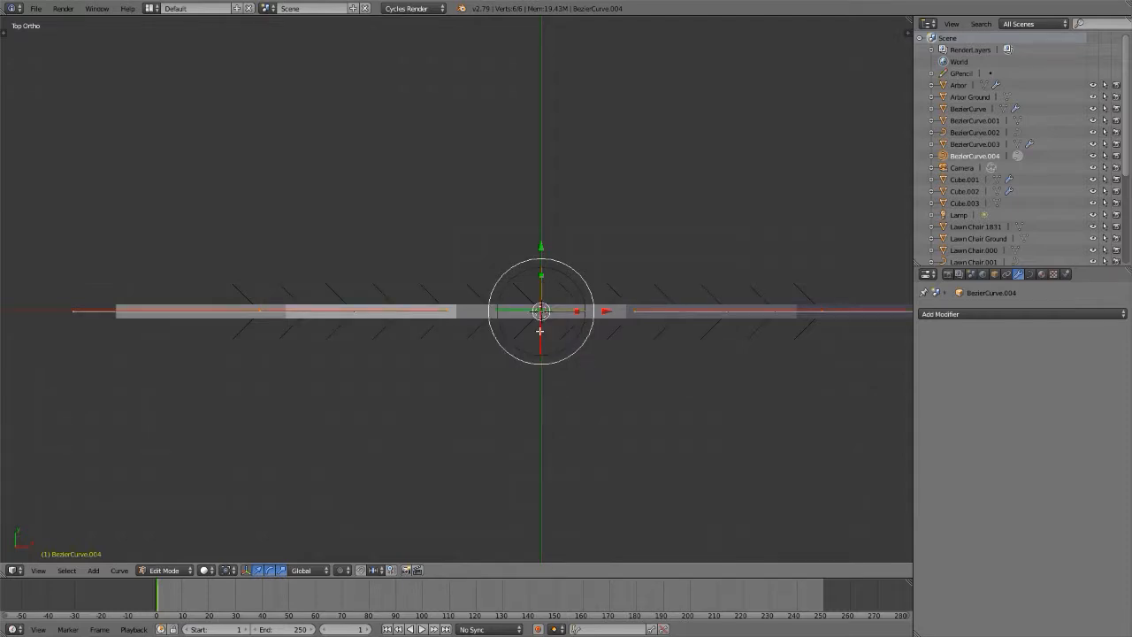
- In wireframe display, select both inner curve handles and move them about 0.13 units along the Y axis to bow the curve
{"action": "key", "text": "a"}
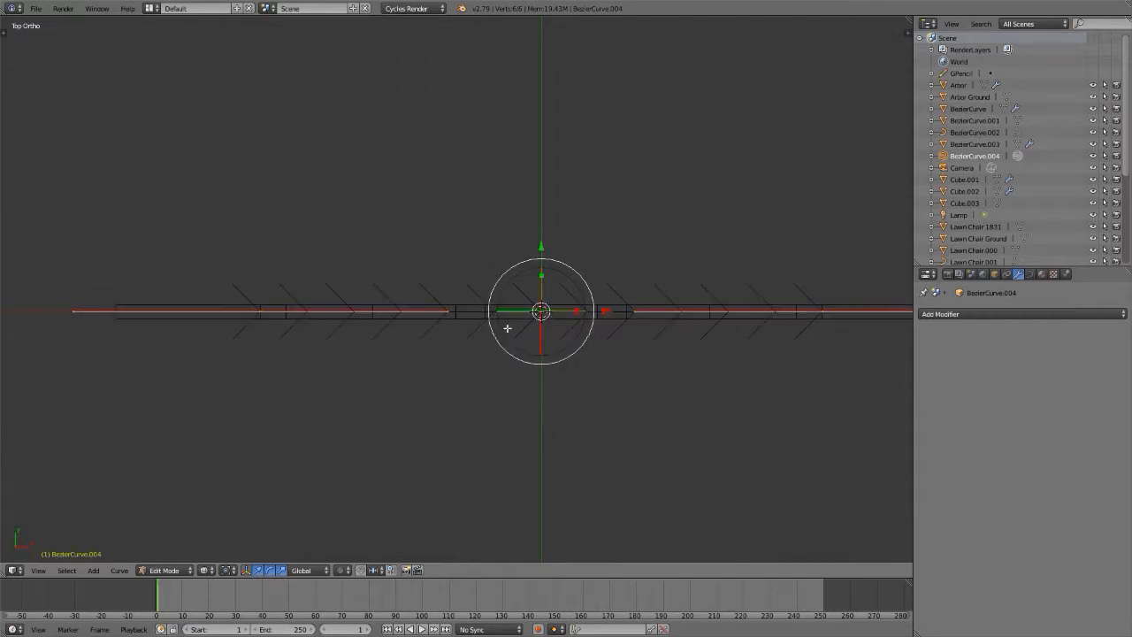
{"action": "right_click", "coordinate": [447, 310]}
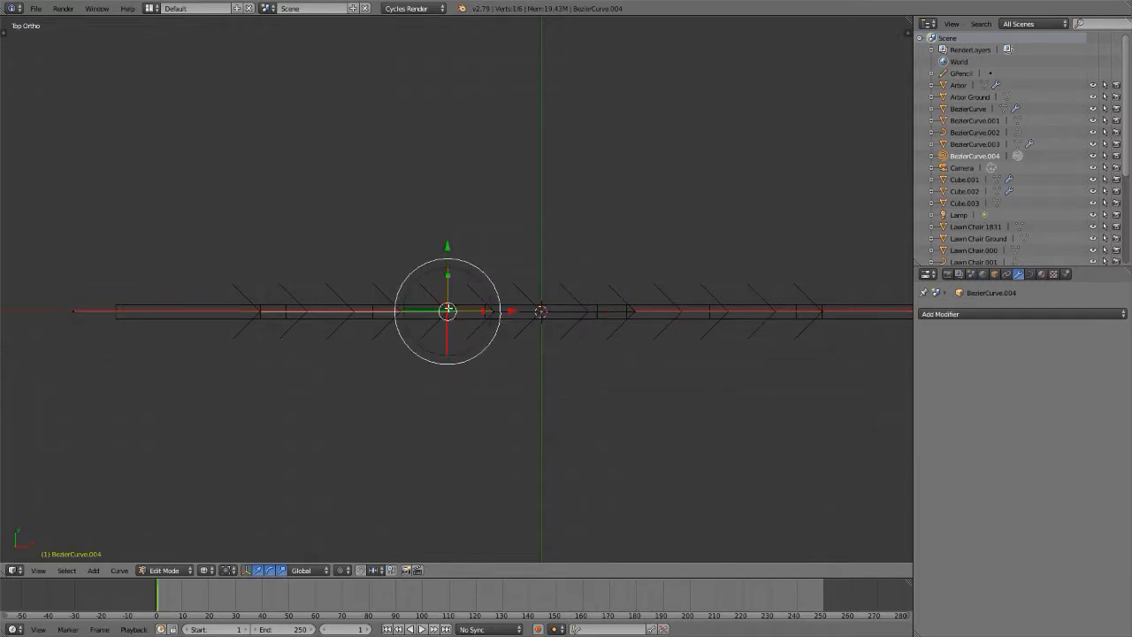
{"action": "left_click_drag", "start_coordinate": [449, 255], "coordinate": [430, 103]}
{"action": "right_click", "coordinate": [432, 102]}
{"action": "right_click", "coordinate": [632, 309], "text": "shift"}
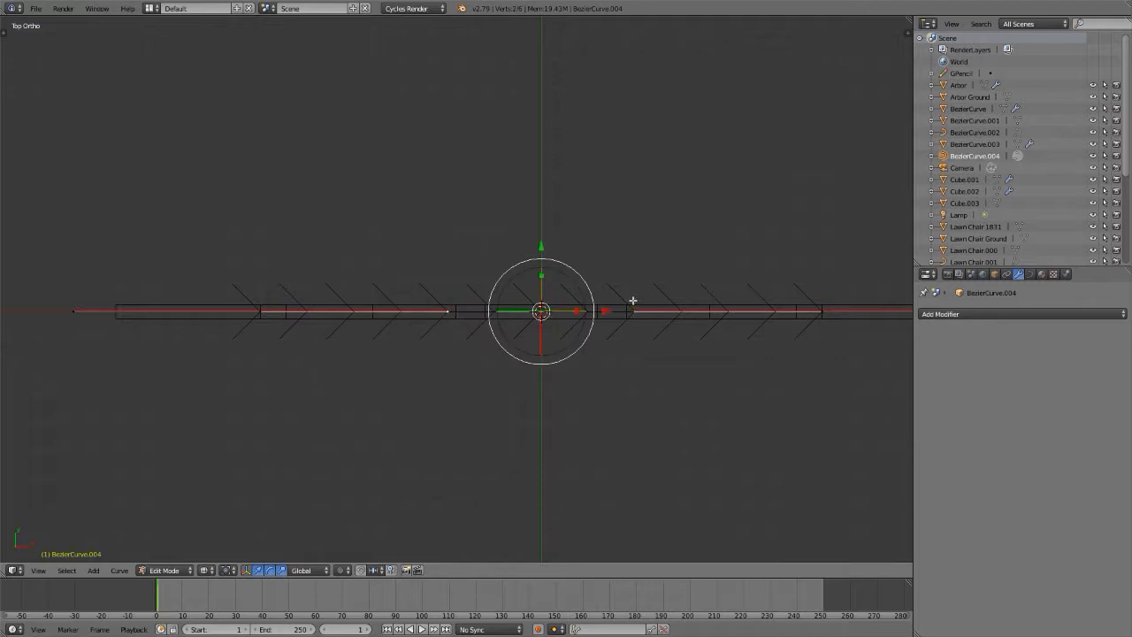
{"action": "left_click_drag", "start_coordinate": [540, 244], "coordinate": [536, 207]}
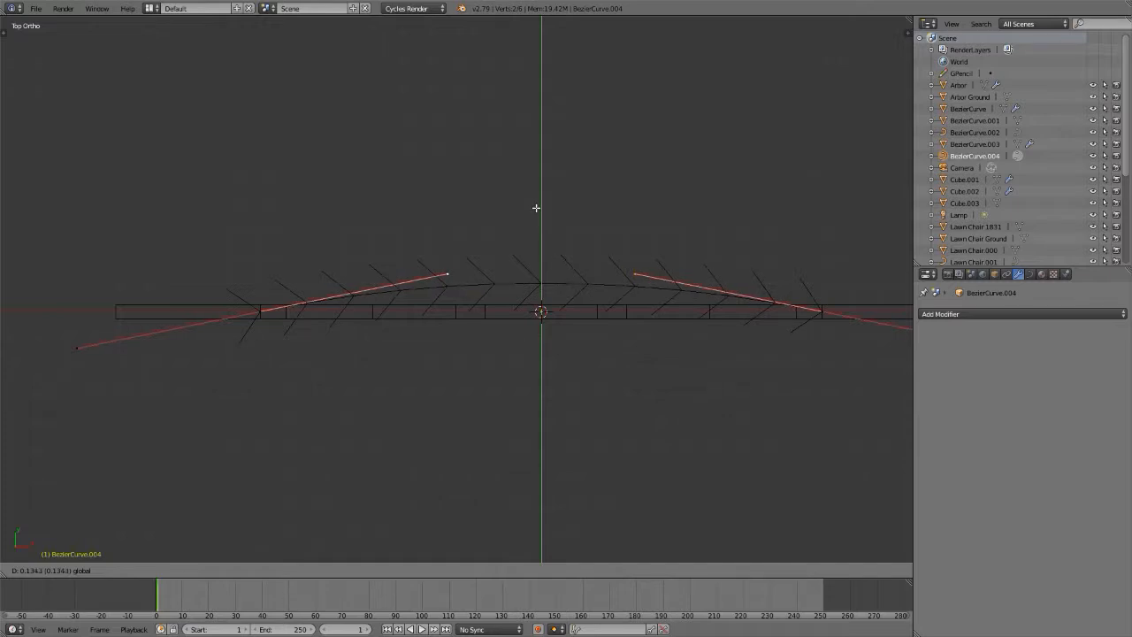
{"action": "left_click_drag", "start_coordinate": [535, 208], "coordinate": [537, 207]}
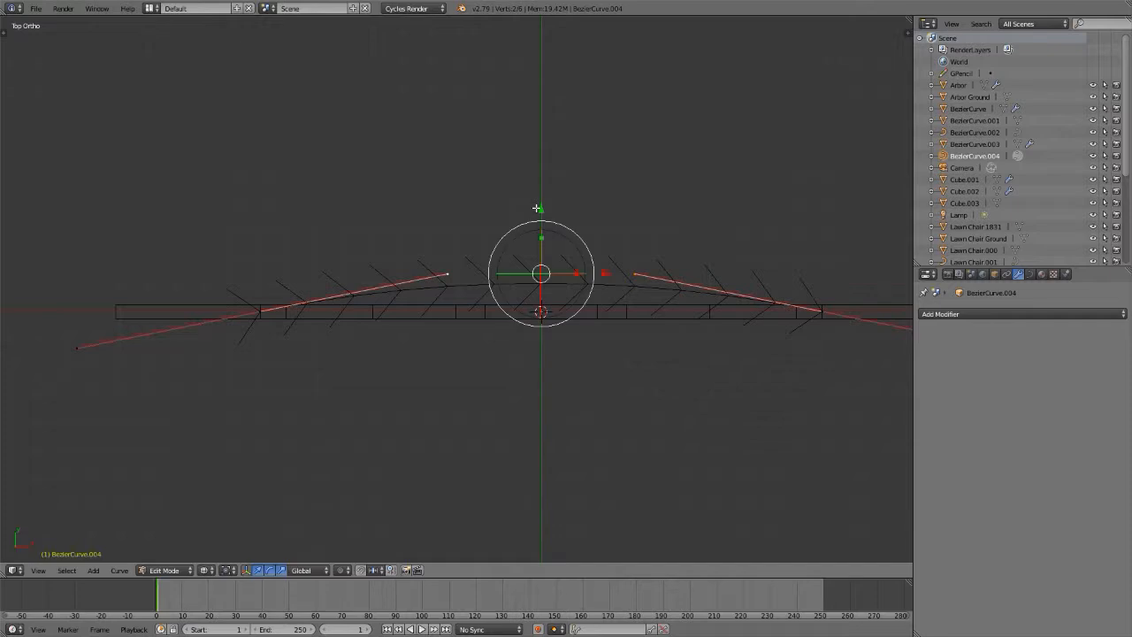
{"action": "key", "text": "Tab"}
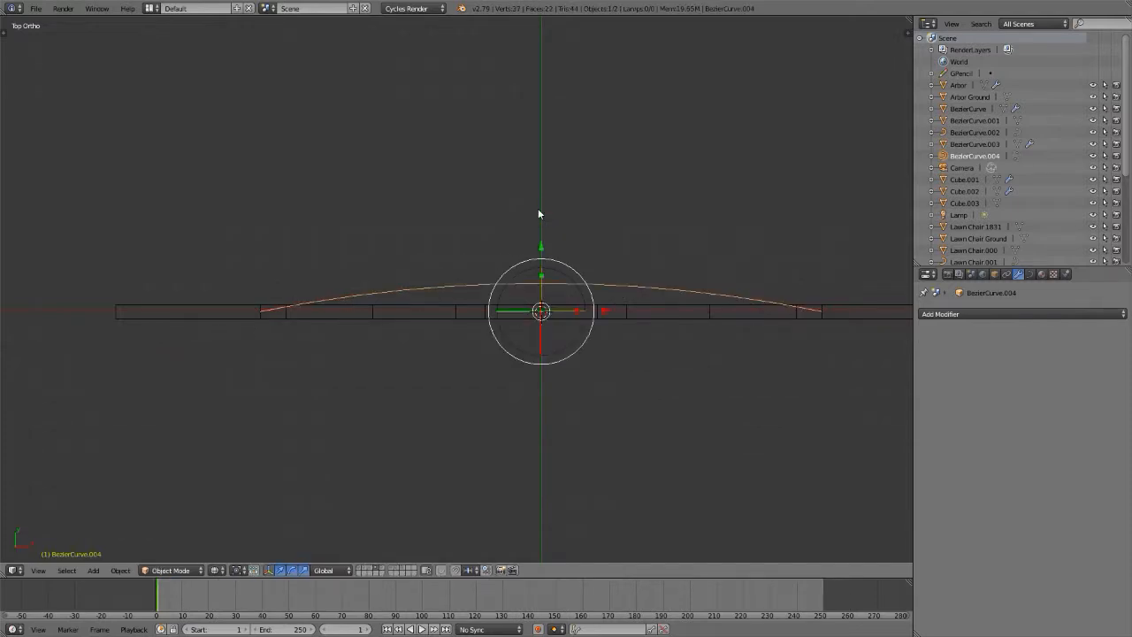
- Look over the curve's shape settings and convert the bowed curve to a mesh
{"action": "key", "text": "Tab"}
{"action": "left_click", "coordinate": [1030, 274]}
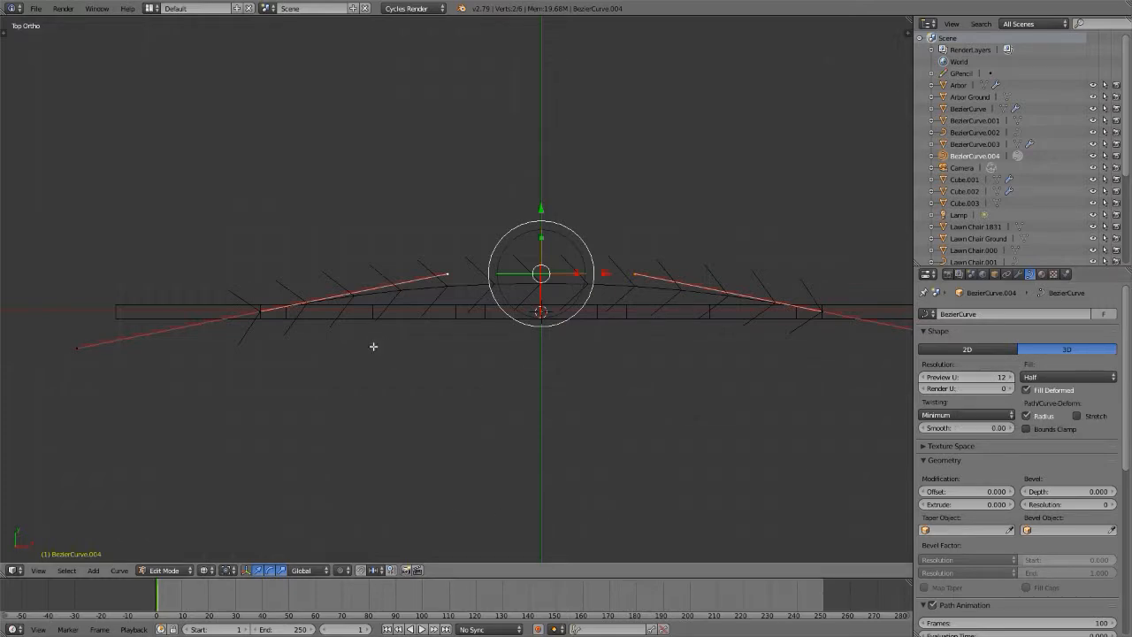
{"action": "key", "text": "Tab"}
{"action": "key", "text": "alt+c"}
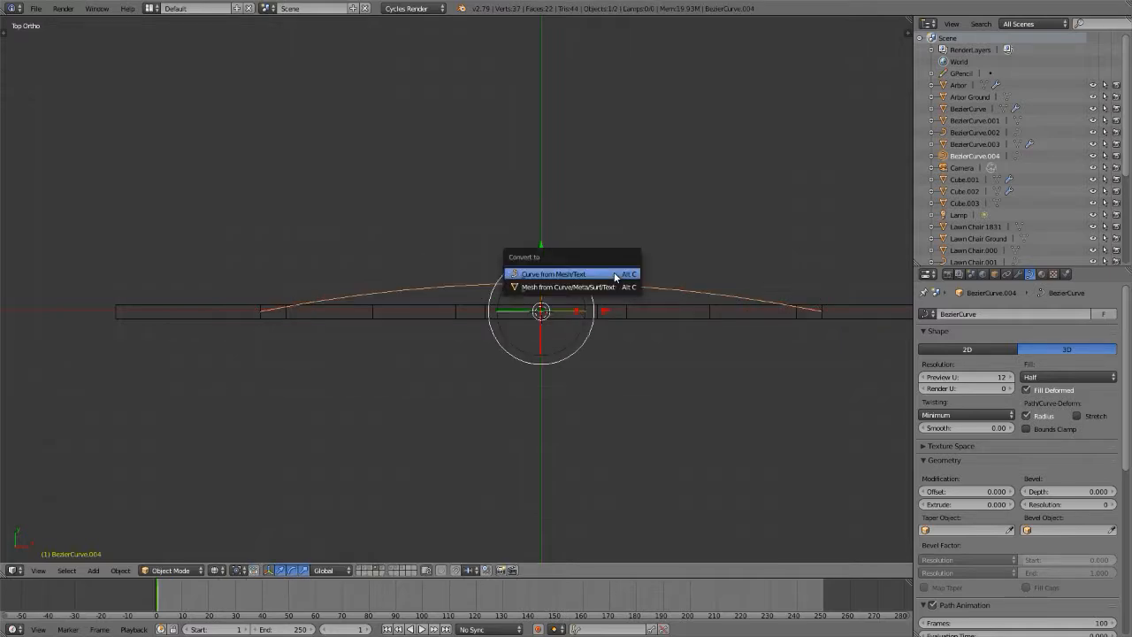
{"action": "left_click", "coordinate": [588, 288]}
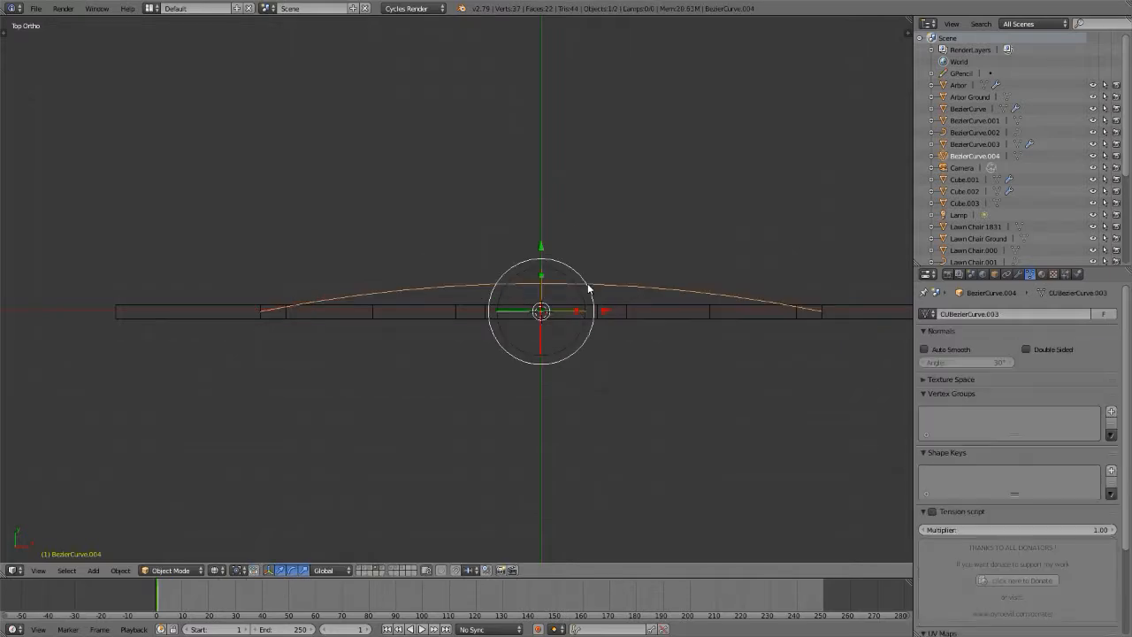
- Open the converted curve mesh for editing in perspective view and check its individual vertices along the bow
{"action": "key", "text": "KP_5"}
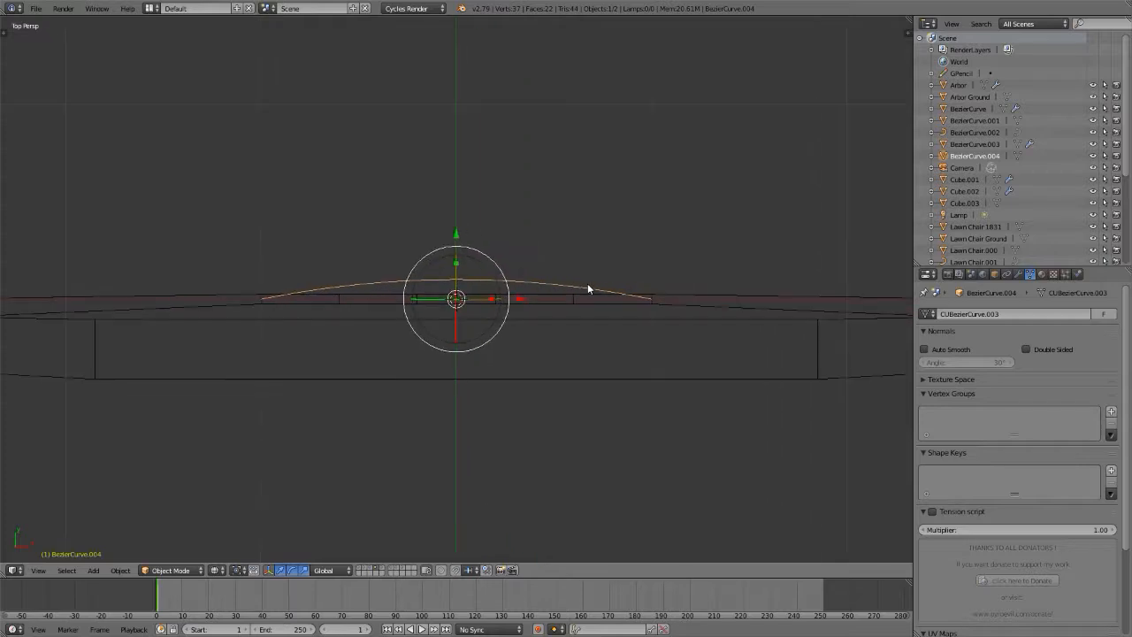
{"action": "middle_click_drag", "start_coordinate": [528, 324], "coordinate": [501, 281]}
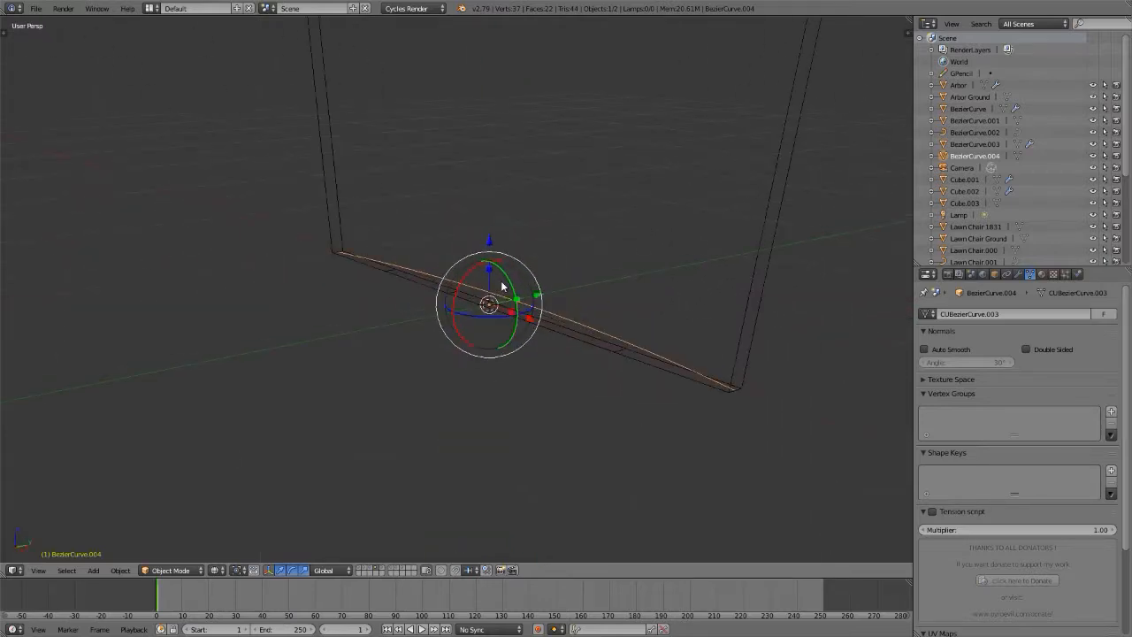
{"action": "key", "text": "Tab"}
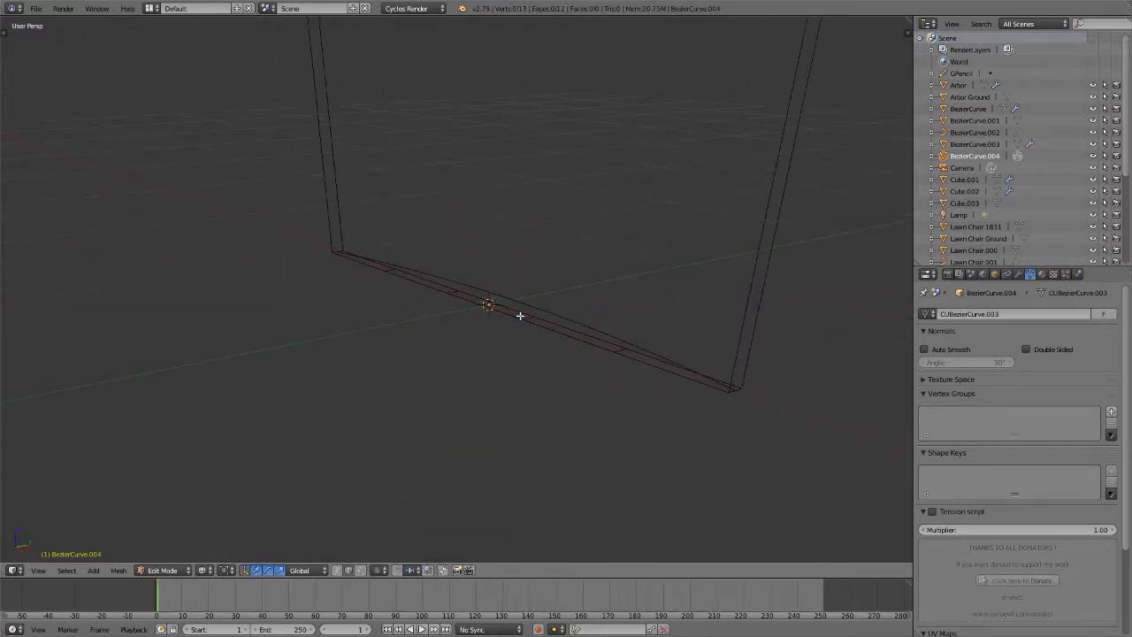
{"action": "key", "text": "ctrl+Tab"}
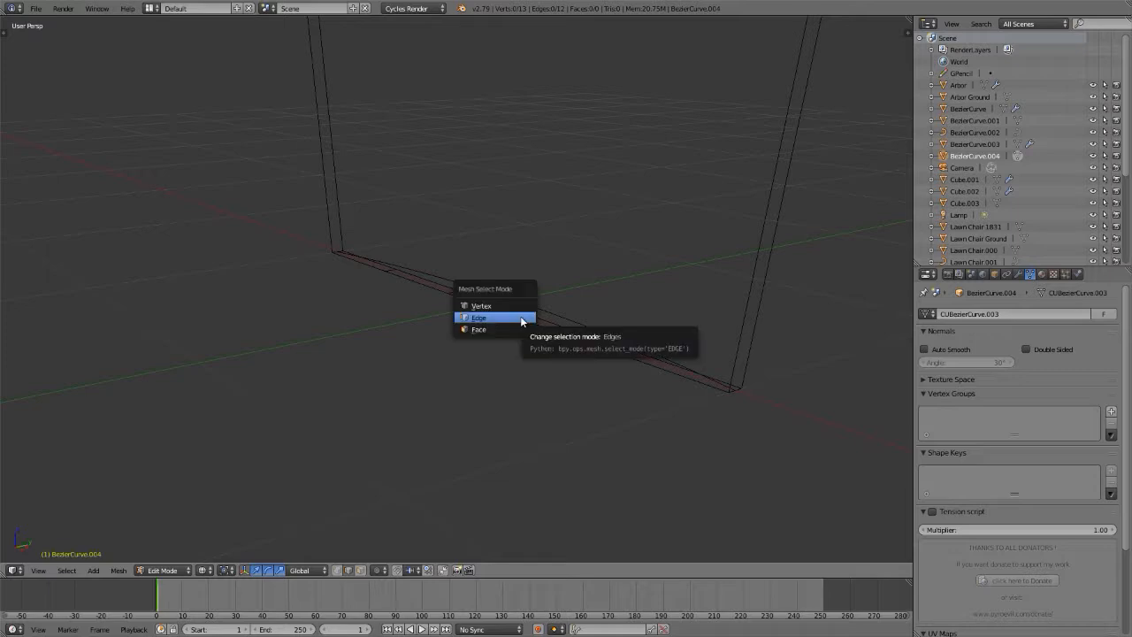
{"action": "left_click", "coordinate": [520, 318]}
{"action": "middle_click_drag", "start_coordinate": [519, 315], "coordinate": [556, 328]}
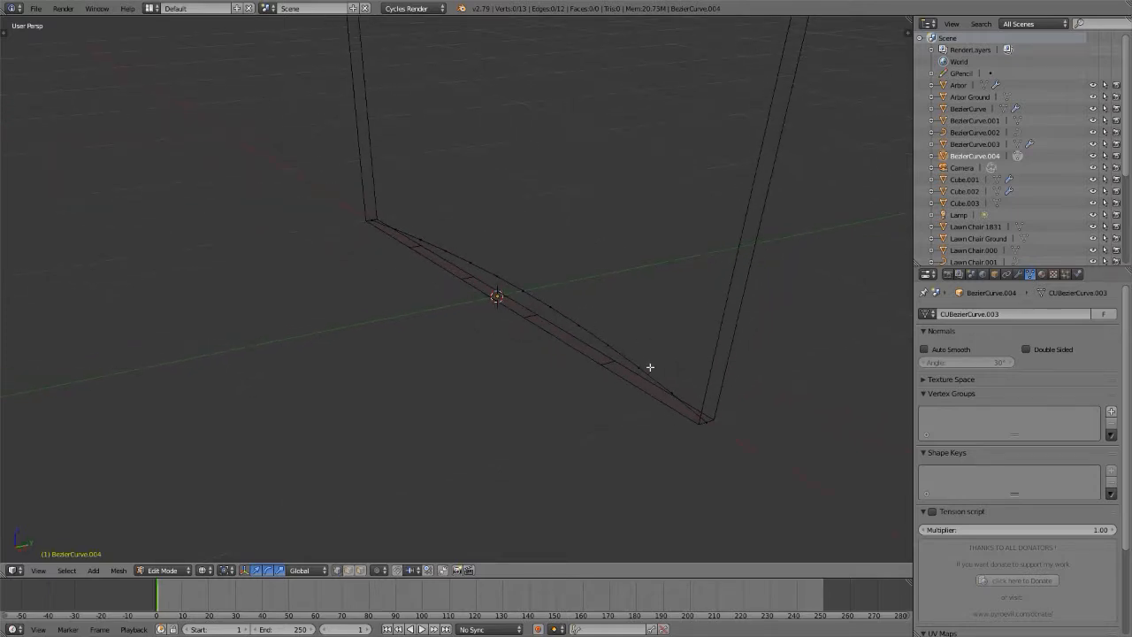
{"action": "right_click", "coordinate": [671, 389]}
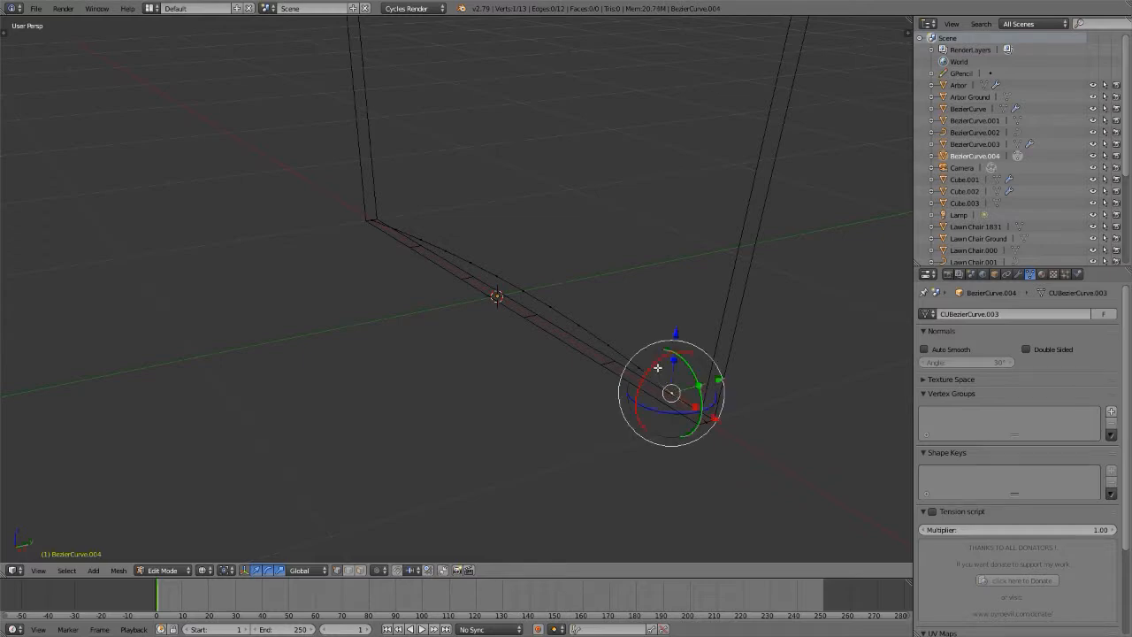
{"action": "key", "text": "g"}
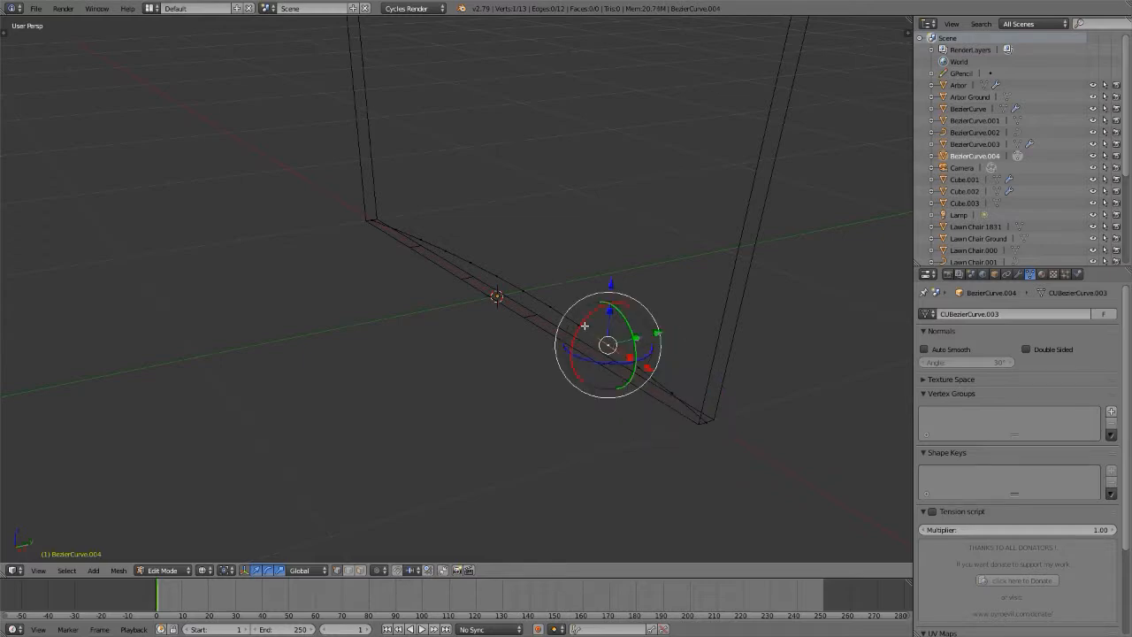
{"action": "left_click", "coordinate": [504, 276]}
{"action": "key", "text": "g"}
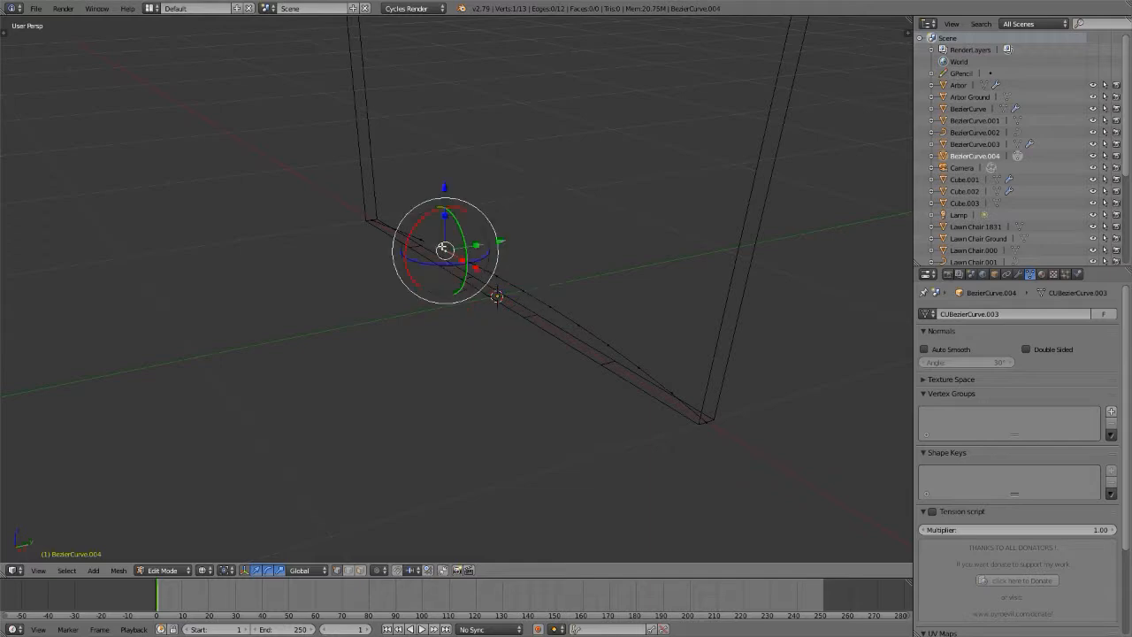
{"action": "left_click", "coordinate": [396, 229]}
- Examine the individual edge segments along the bowed curve mesh, from one end to the other
{"action": "key", "text": "a"}
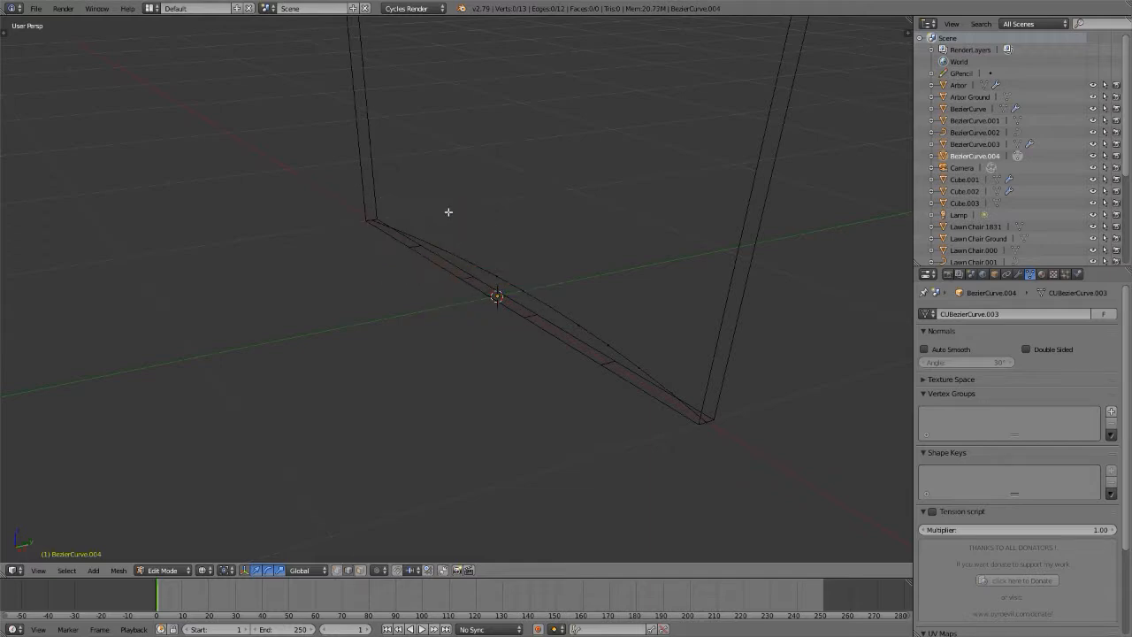
{"action": "right_click", "coordinate": [657, 380]}
{"action": "right_click", "coordinate": [601, 333]}
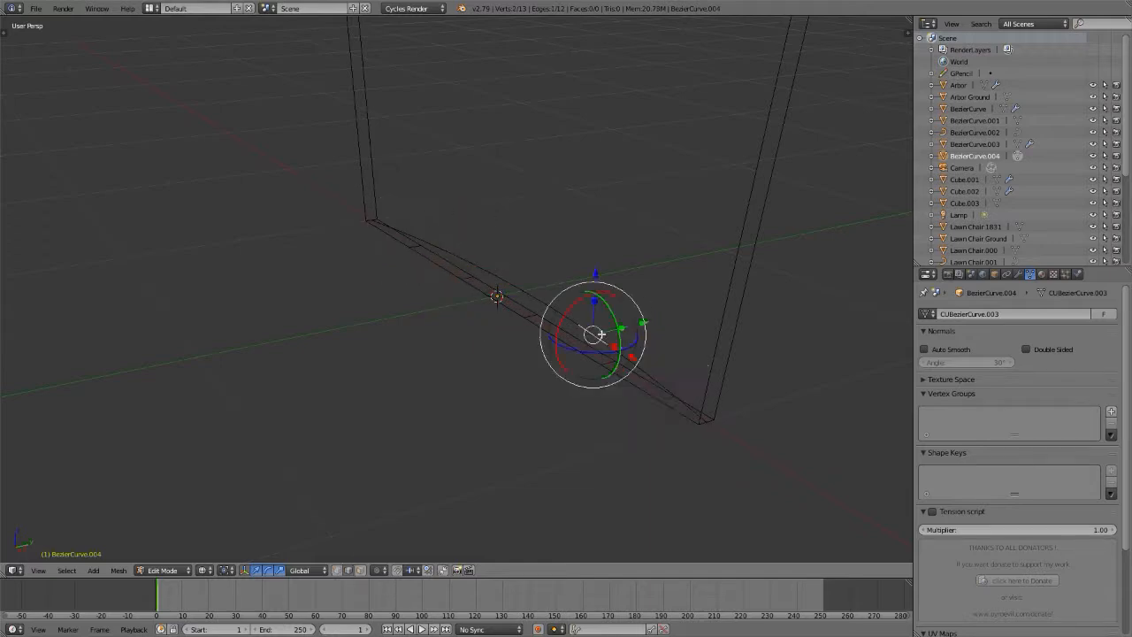
{"action": "right_click", "coordinate": [532, 294]}
{"action": "right_click", "coordinate": [489, 268]}
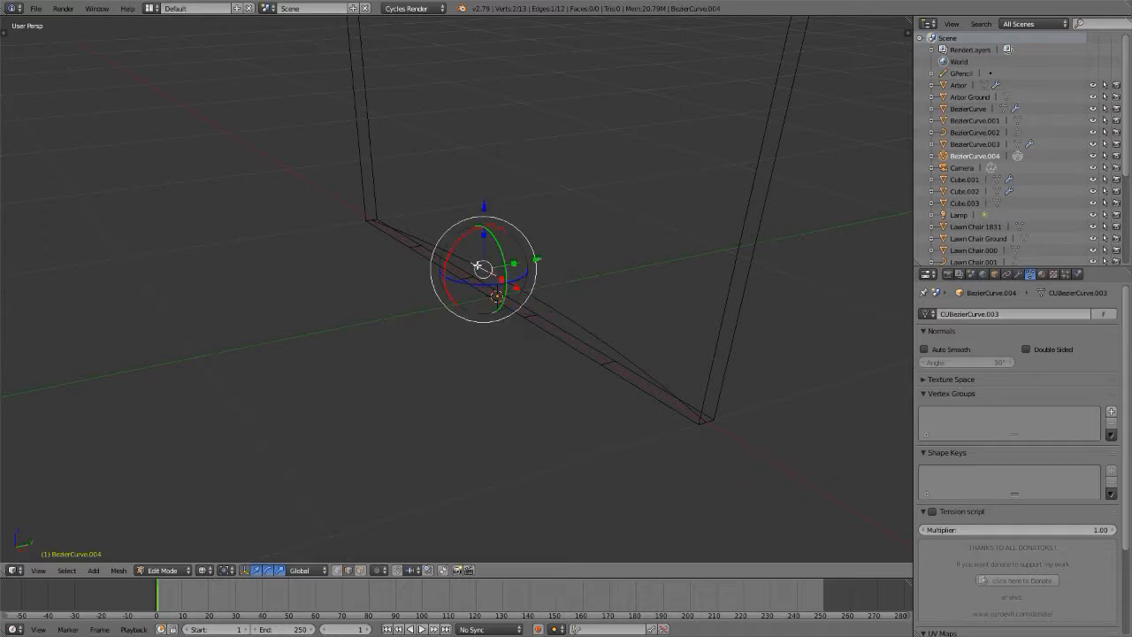
{"action": "right_click", "coordinate": [437, 245]}
{"action": "right_click", "coordinate": [398, 230]}
{"action": "scroll", "coordinate": [397, 229], "scroll_direction": "up", "scroll_amount": 3}
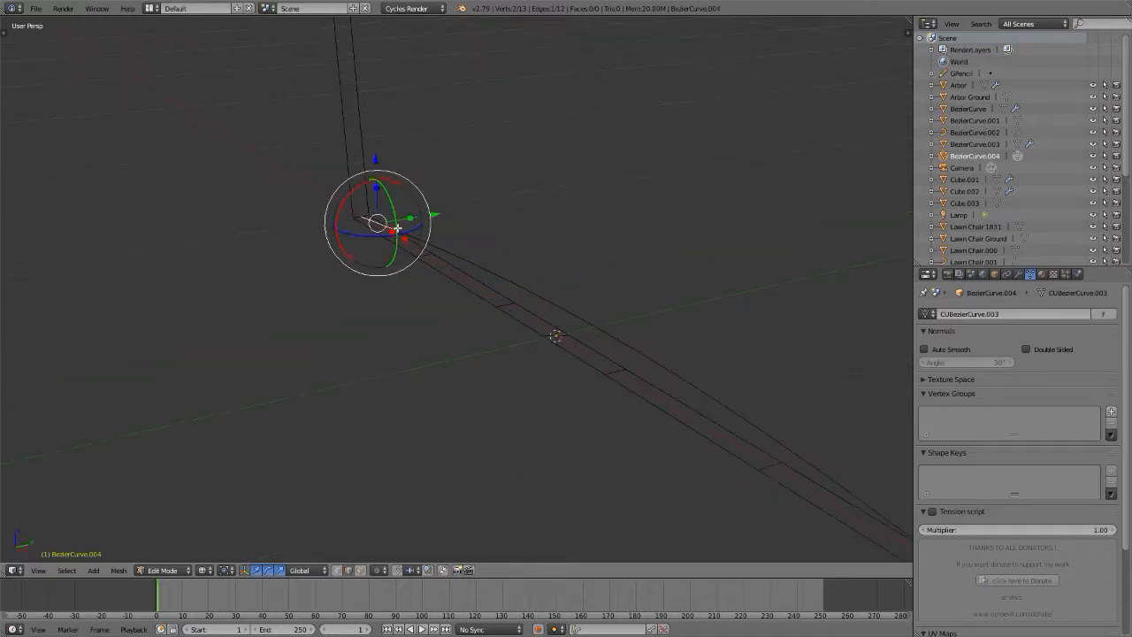
{"action": "middle_click_drag", "start_coordinate": [398, 228], "coordinate": [469, 271]}
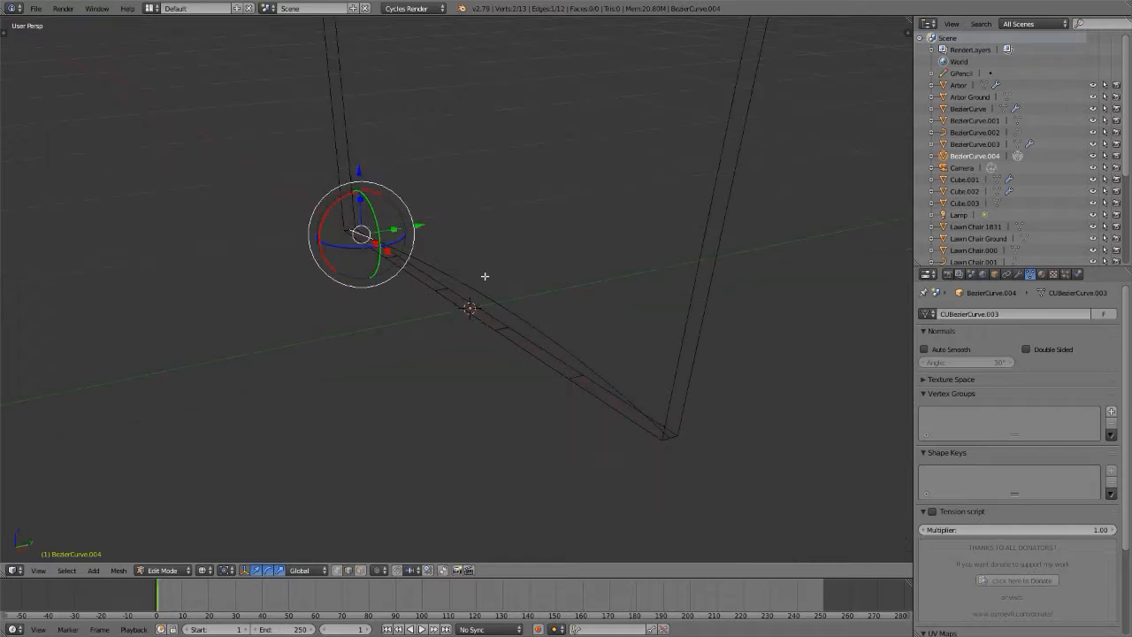
- Select the entire curve mesh and extrude it upward along Z by about 0.12 units into a curved strip
{"action": "key", "text": "a"}
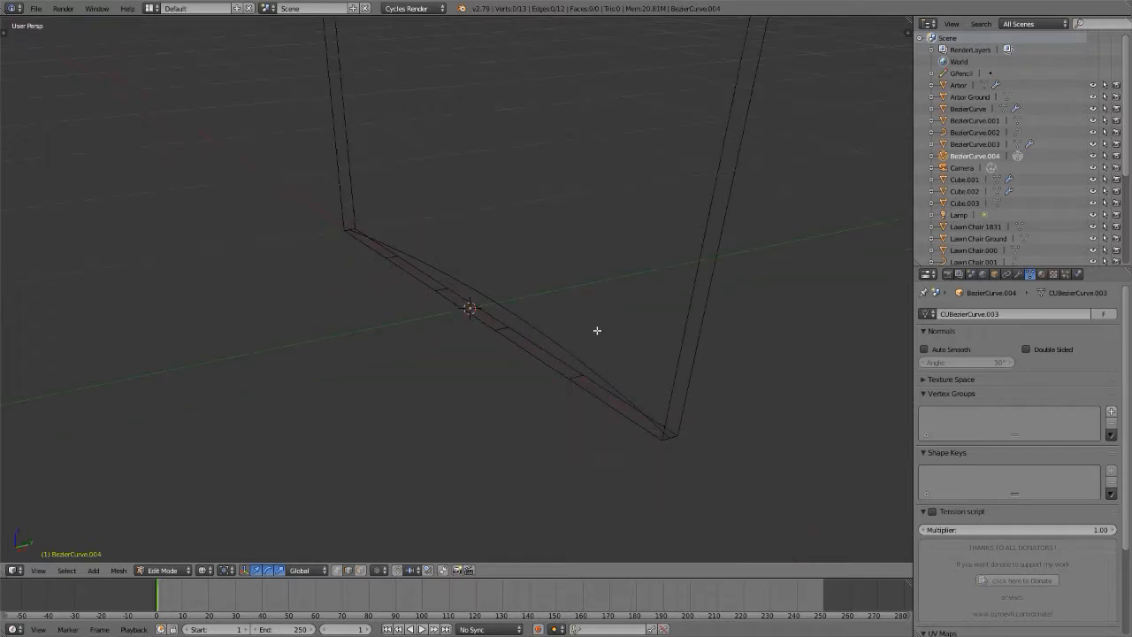
{"action": "key", "text": "a"}
{"action": "mouse_move", "coordinate": [596, 328]}
{"action": "middle_mouse_down"}
{"action": "mouse_move", "coordinate": [571, 313]}
{"action": "mouse_move", "coordinate": [578, 327]}
{"action": "middle_mouse_up"}
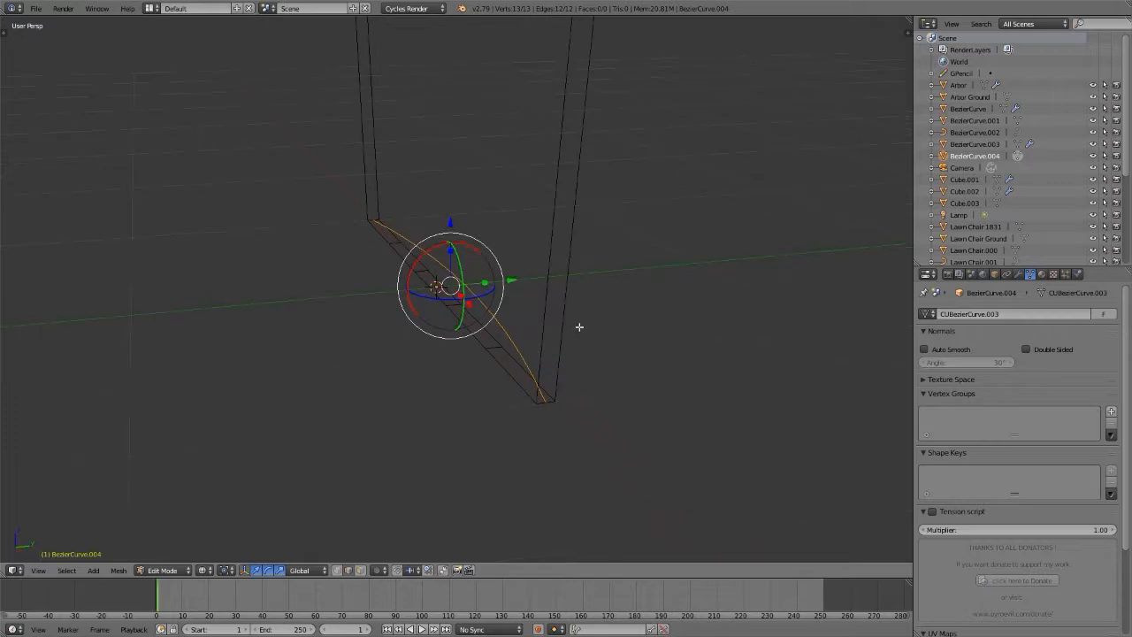
{"action": "key", "text": "e"}
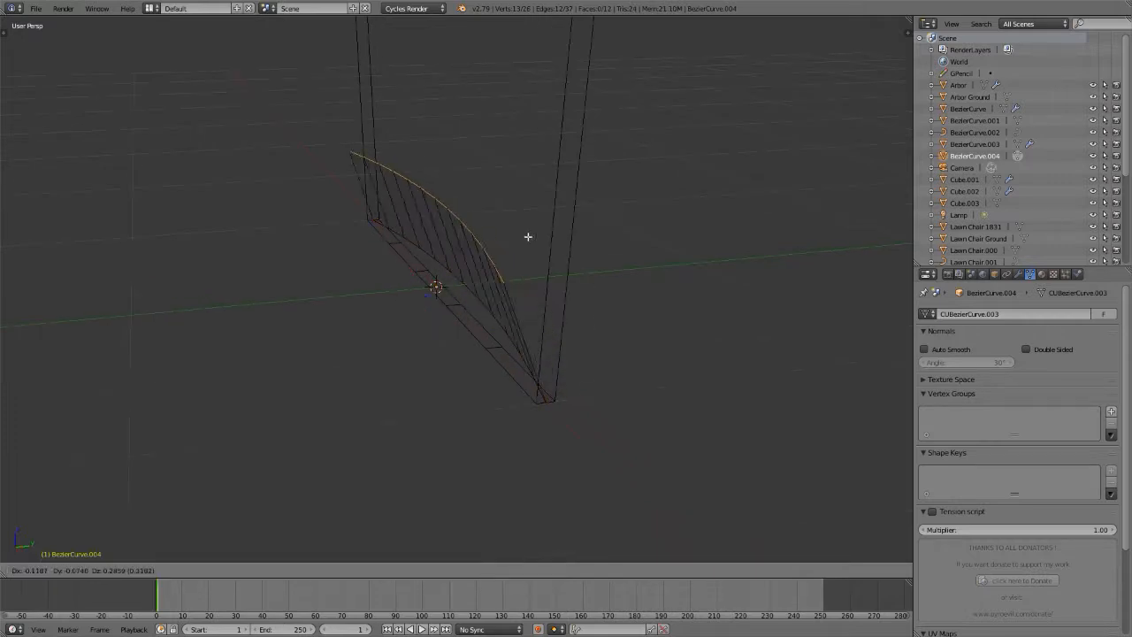
{"action": "key", "text": "z"}
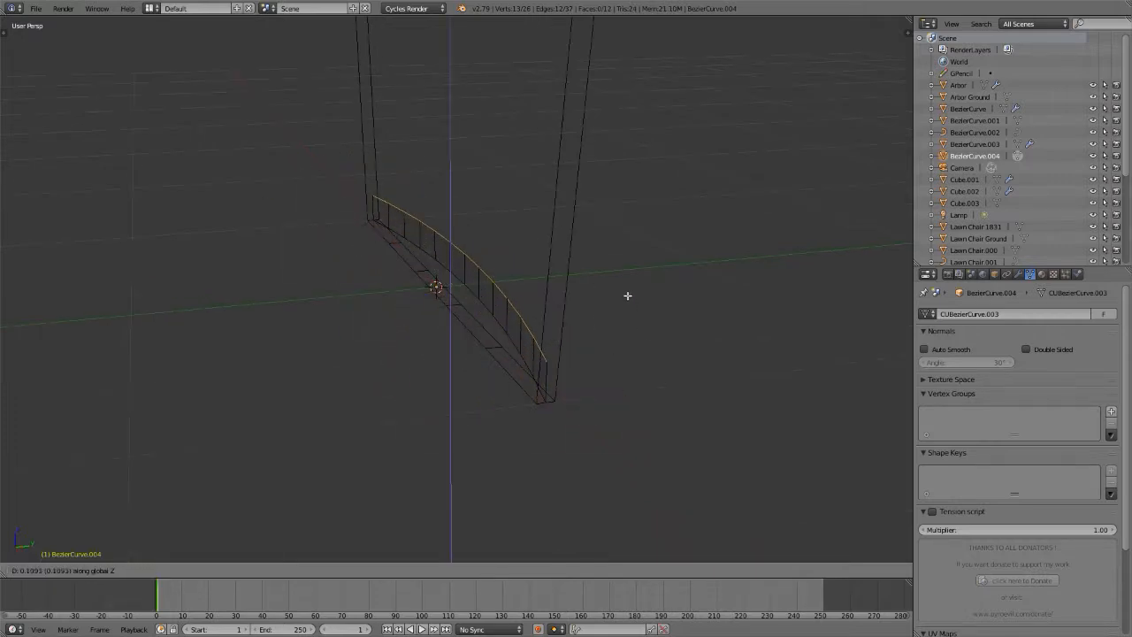
{"action": "left_click", "coordinate": [629, 293]}
- Return to object mode in solid display, hide the chair back, and select the curved strip
{"action": "key", "text": "z"}
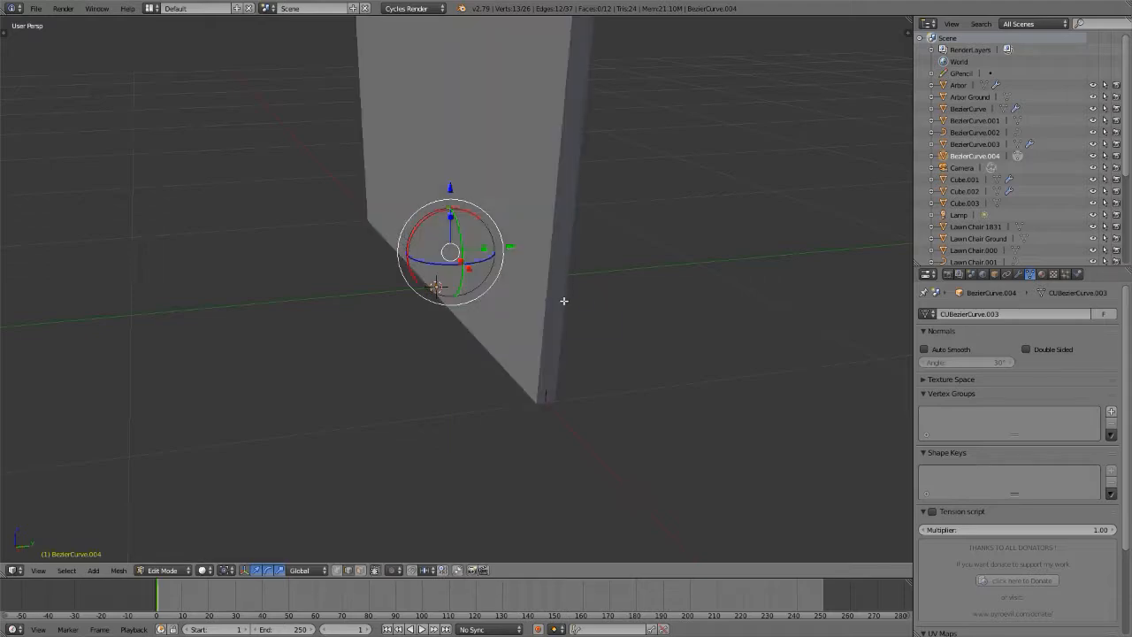
{"action": "key", "text": "Tab"}
{"action": "right_click", "coordinate": [567, 155]}
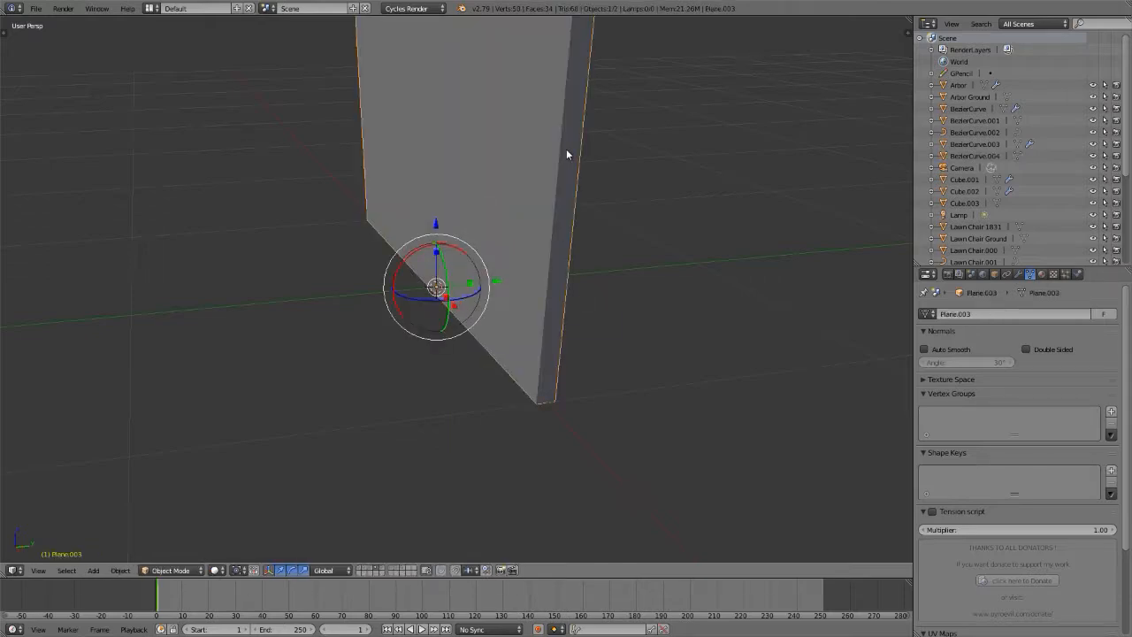
{"action": "key", "text": "Delete"}
{"action": "right_click", "coordinate": [504, 310]}
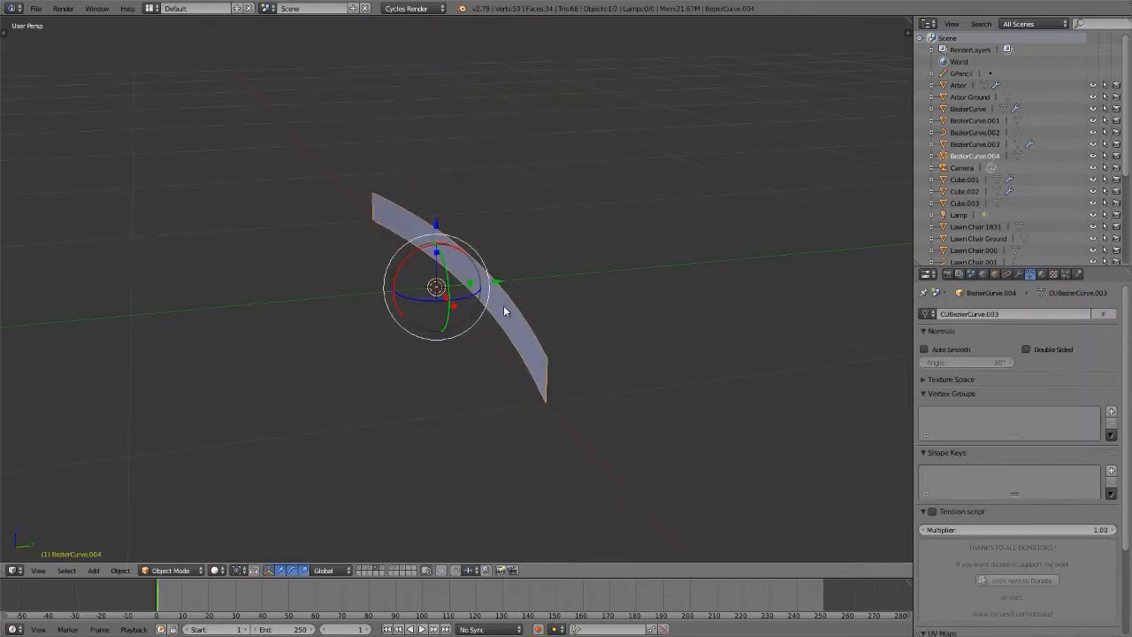
{"action": "middle_click_drag", "start_coordinate": [504, 310], "coordinate": [504, 291]}
- Select all faces of the strip in face selection mode and display their face normals as lines
{"action": "key", "text": "Tab"}
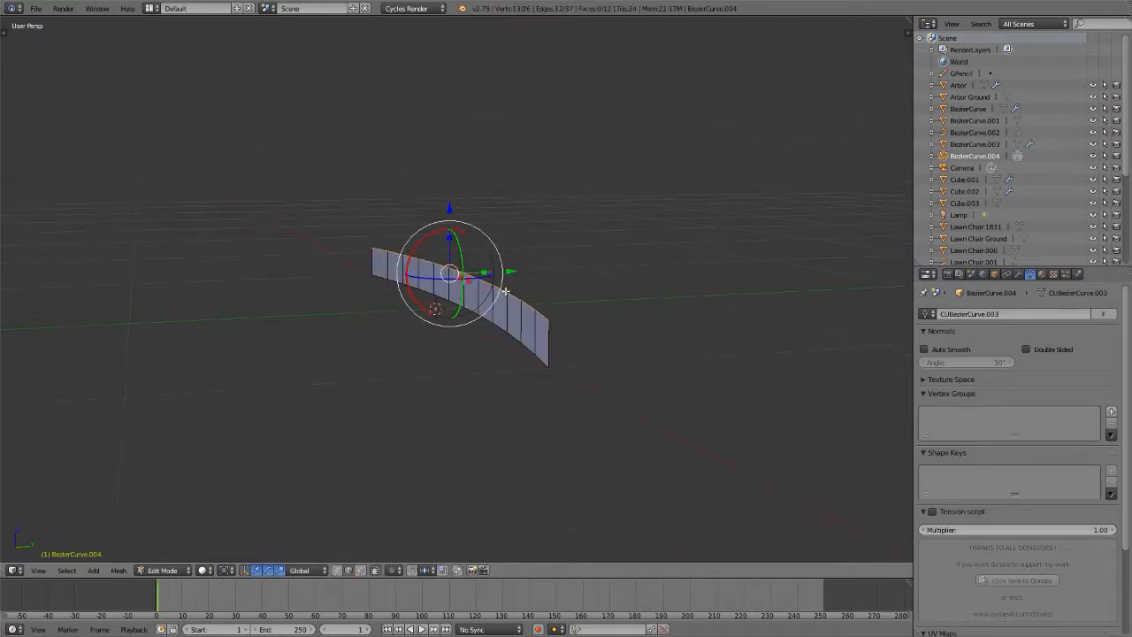
{"action": "key", "text": "t"}
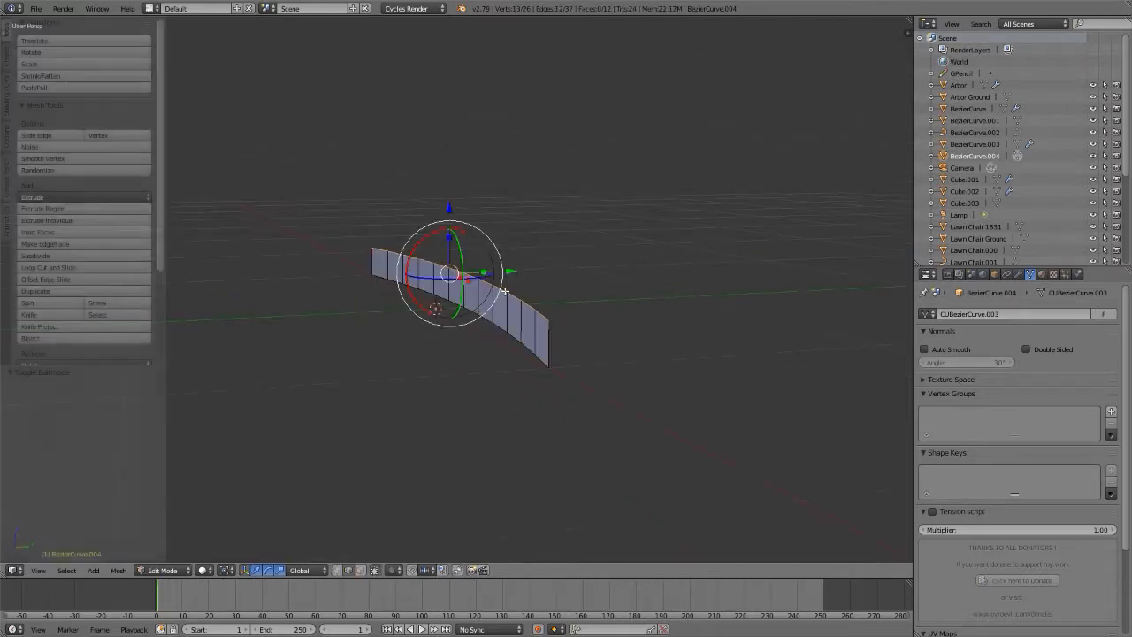
{"action": "key", "text": "ctrl+Tab"}
{"action": "left_click", "coordinate": [482, 291]}
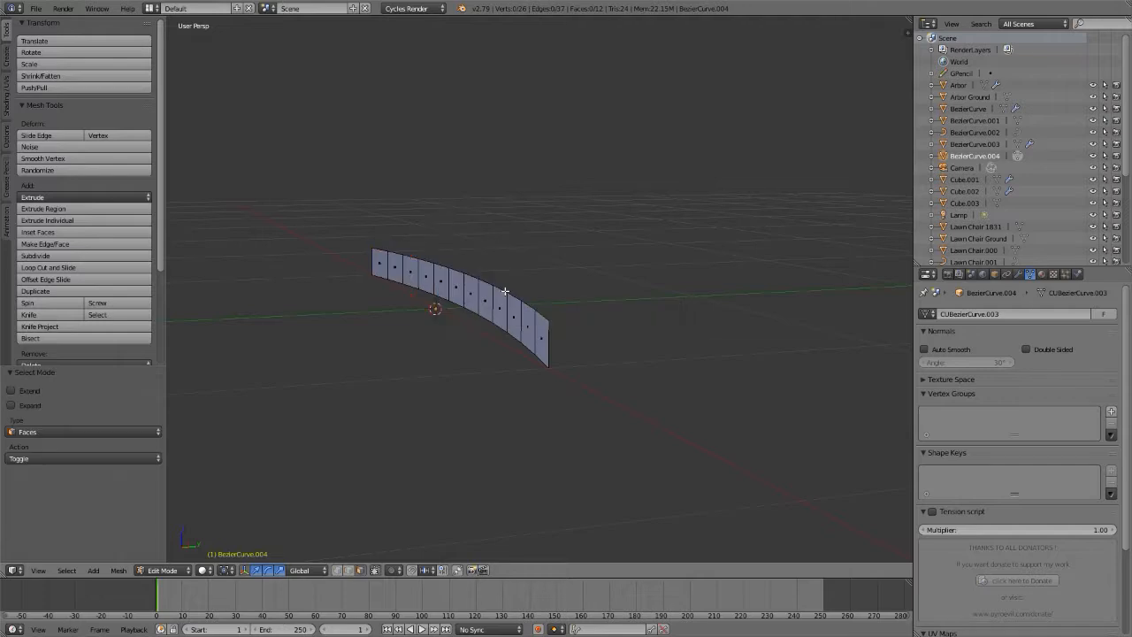
{"action": "key", "text": "a"}
{"action": "key", "text": "n"}
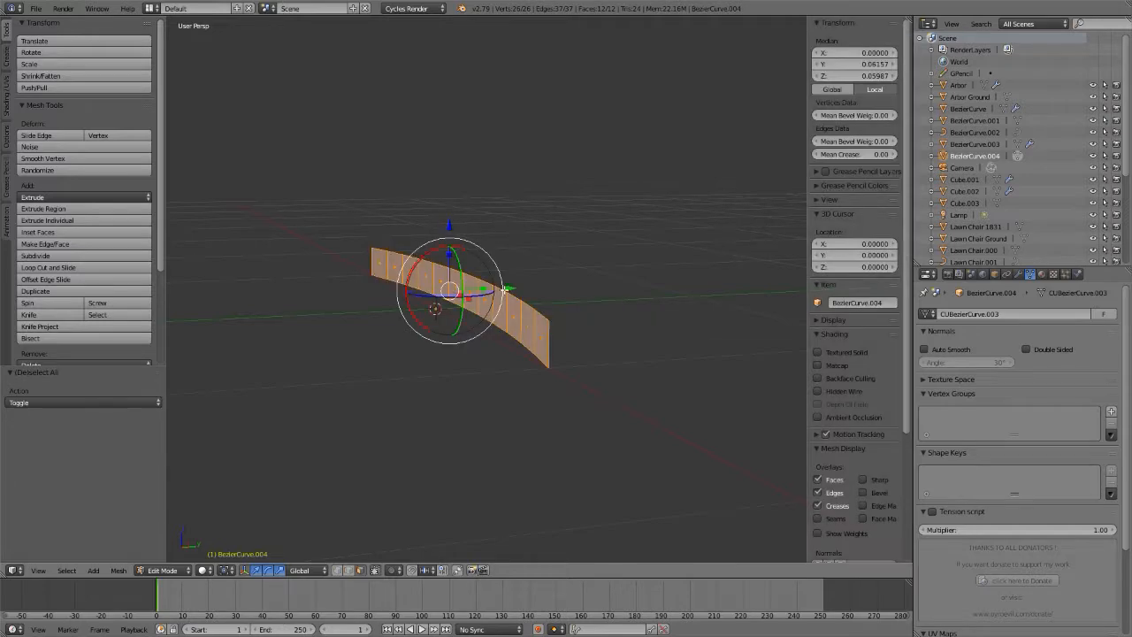
{"action": "middle_click_drag", "start_coordinate": [512, 309], "coordinate": [503, 312]}
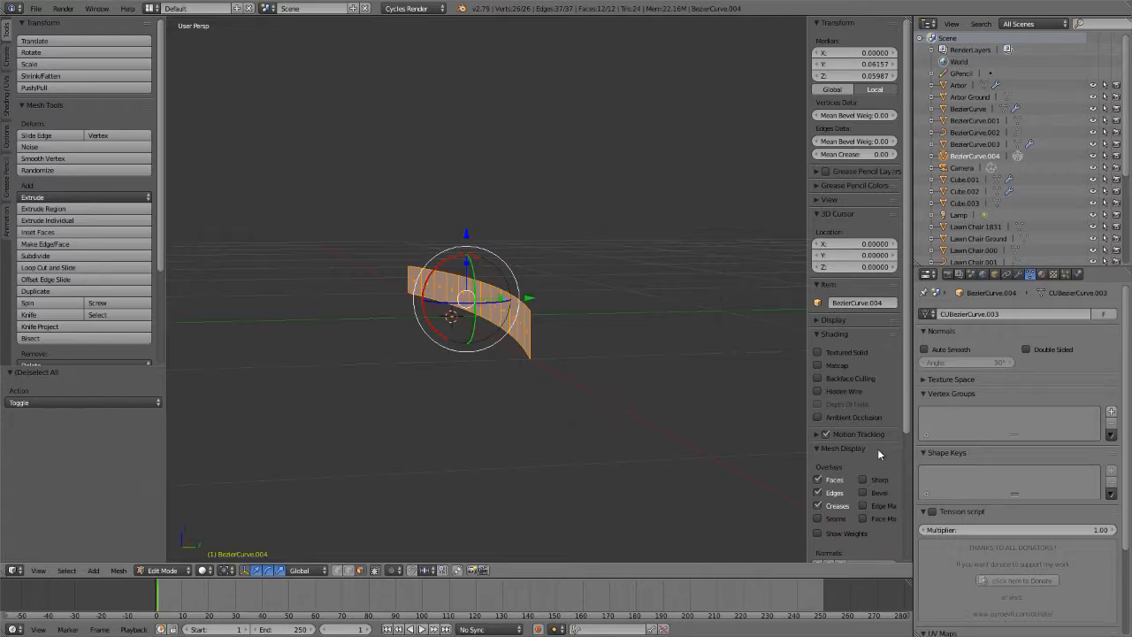
{"action": "scroll", "coordinate": [877, 448], "scroll_direction": "down", "scroll_amount": 5}
{"action": "left_click", "coordinate": [840, 400]}
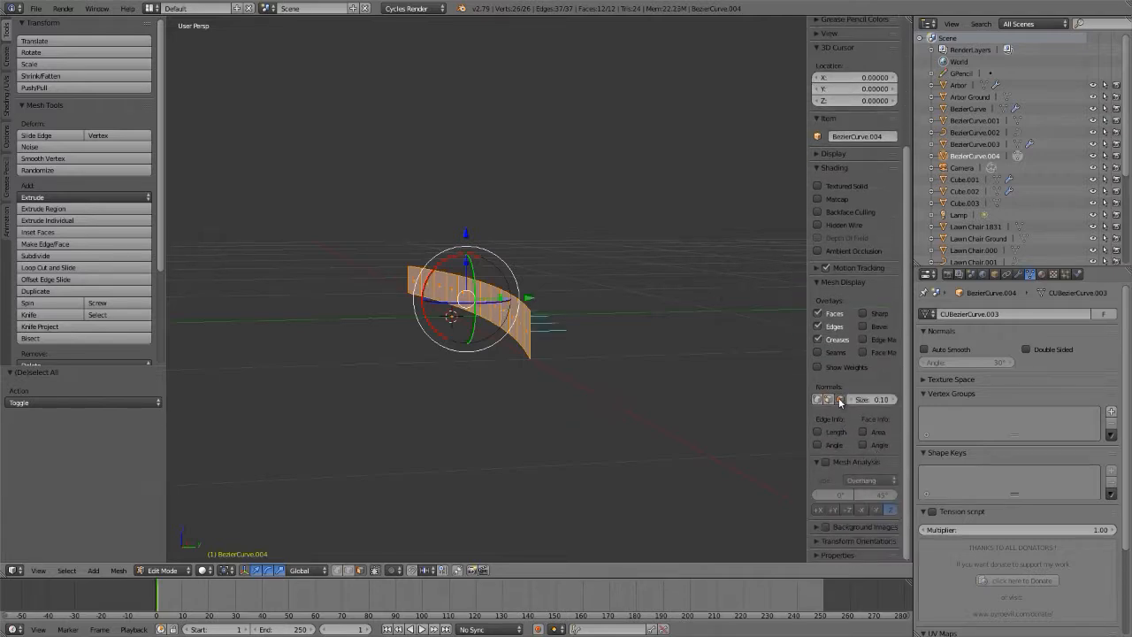
{"action": "key", "text": "KP_4"}
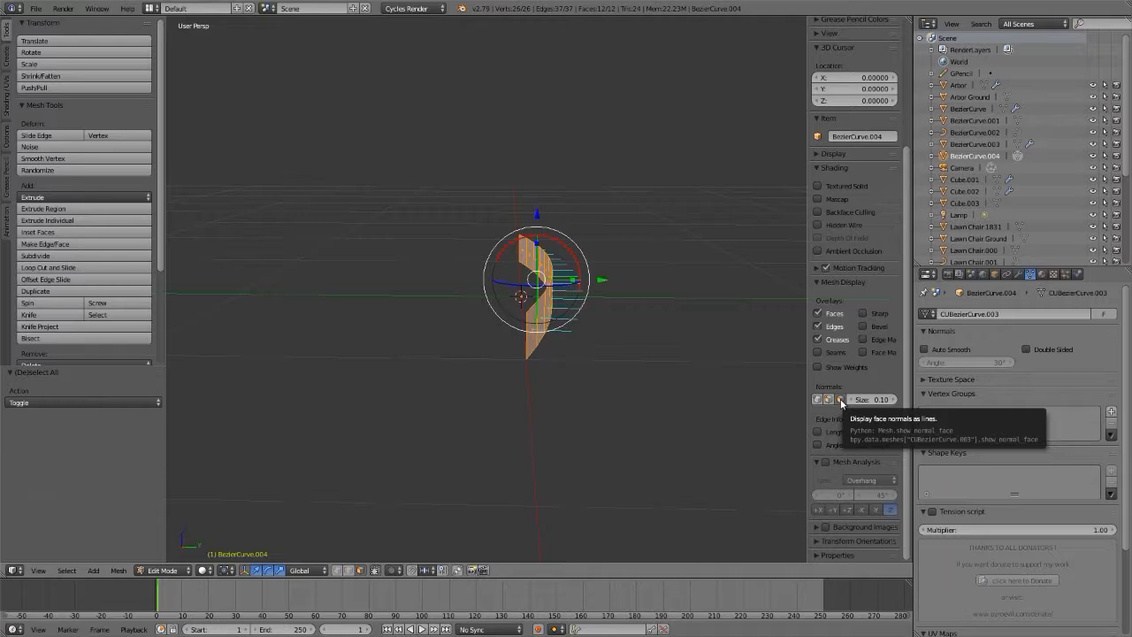
- Flip the normals of the strip's selected faces and turn off the face normal display
{"action": "left_click", "coordinate": [7, 113]}
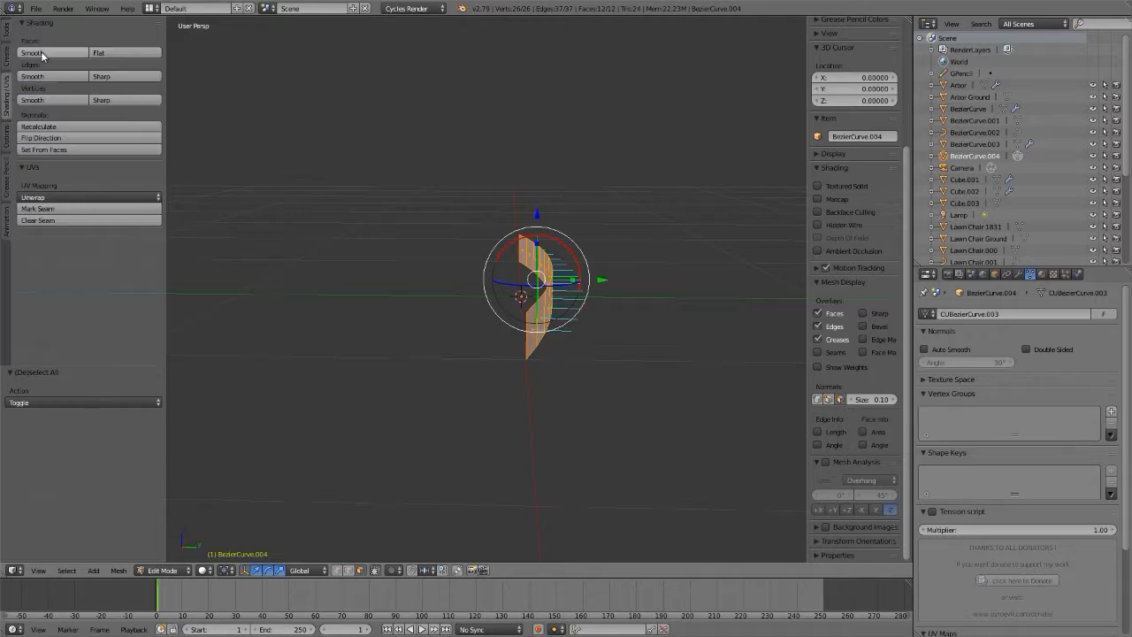
{"action": "left_click", "coordinate": [40, 139]}
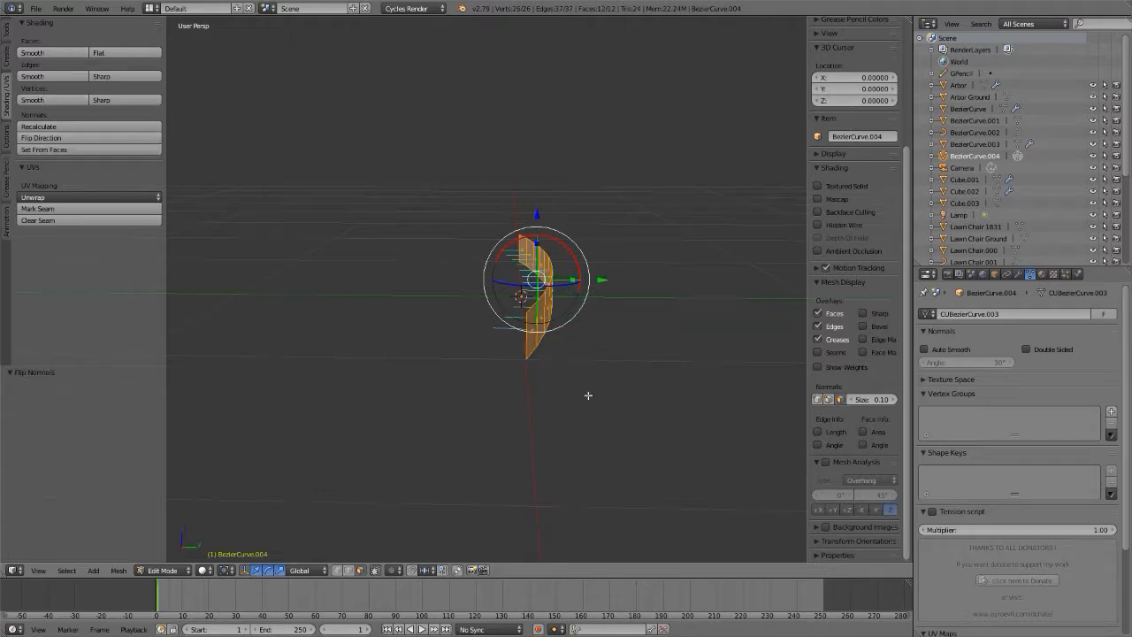
{"action": "key", "text": "n"}
{"action": "key", "text": "t"}
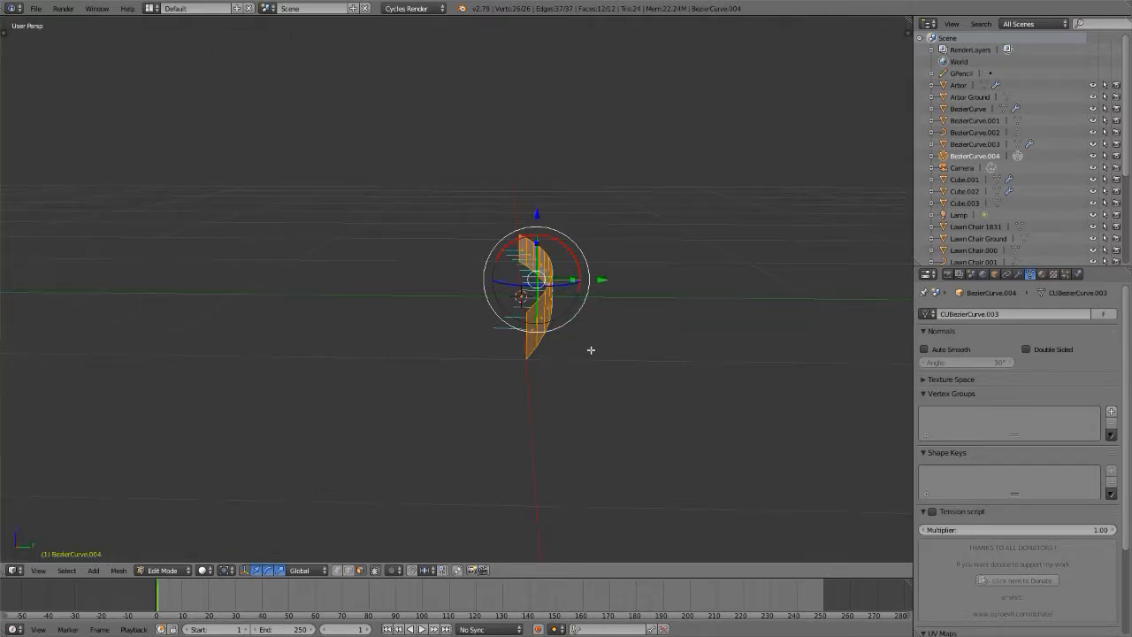
{"action": "key", "text": "n"}
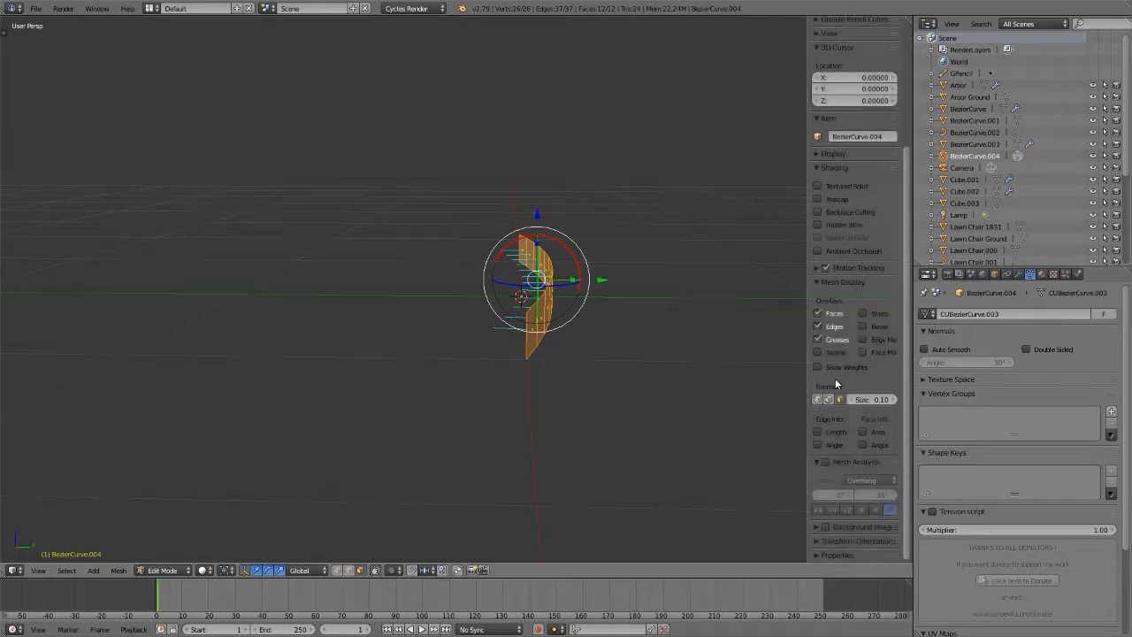
{"action": "left_click", "coordinate": [840, 399]}
{"action": "key", "text": "n"}
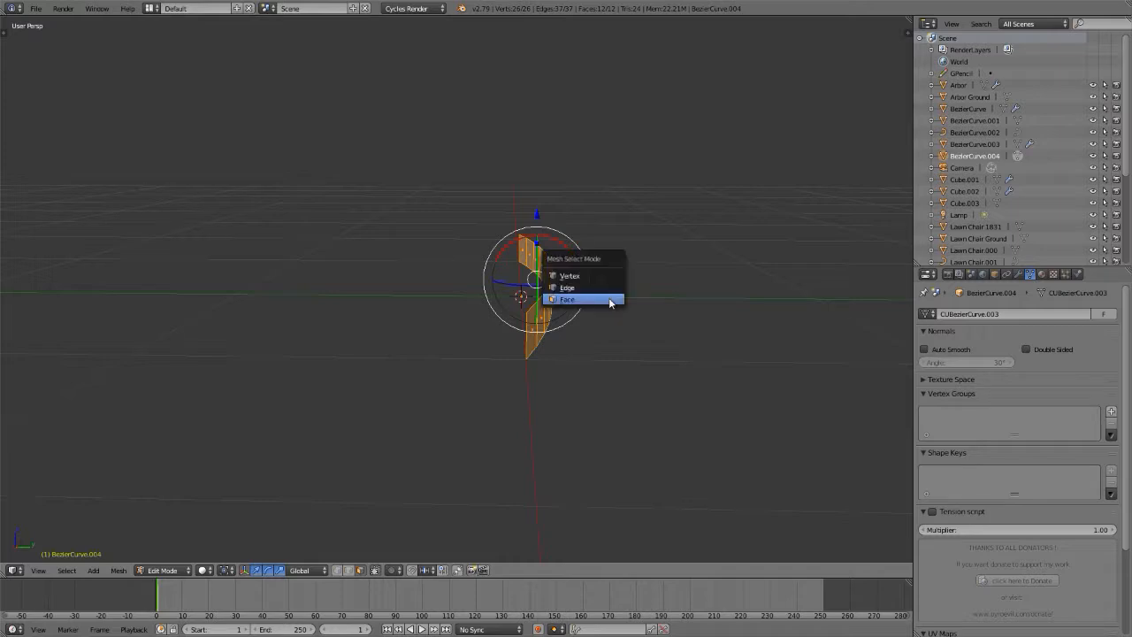
- Select all boundary edges around the curved strip and extrude them along Y by about 0.19 units
{"action": "middle_click_drag", "start_coordinate": [606, 297], "coordinate": [593, 277]}
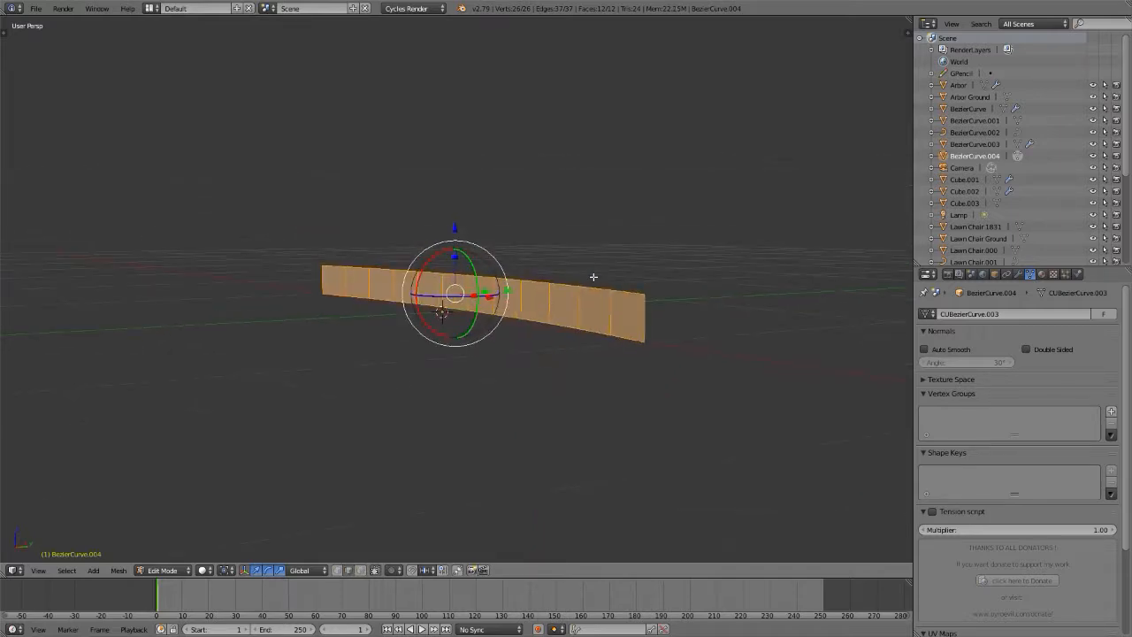
{"action": "right_click", "coordinate": [531, 281], "text": "alt"}
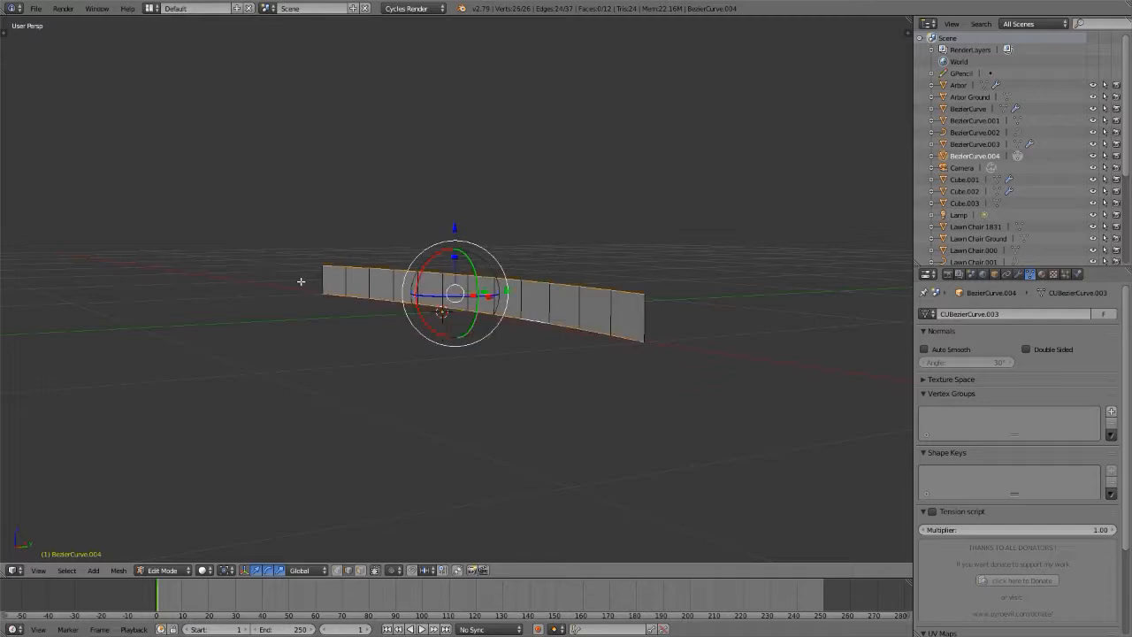
{"action": "right_click", "coordinate": [643, 328], "text": "shift"}
{"action": "middle_click_drag", "start_coordinate": [642, 328], "coordinate": [596, 336]}
{"action": "middle_click_drag", "start_coordinate": [596, 264], "coordinate": [495, 297]}
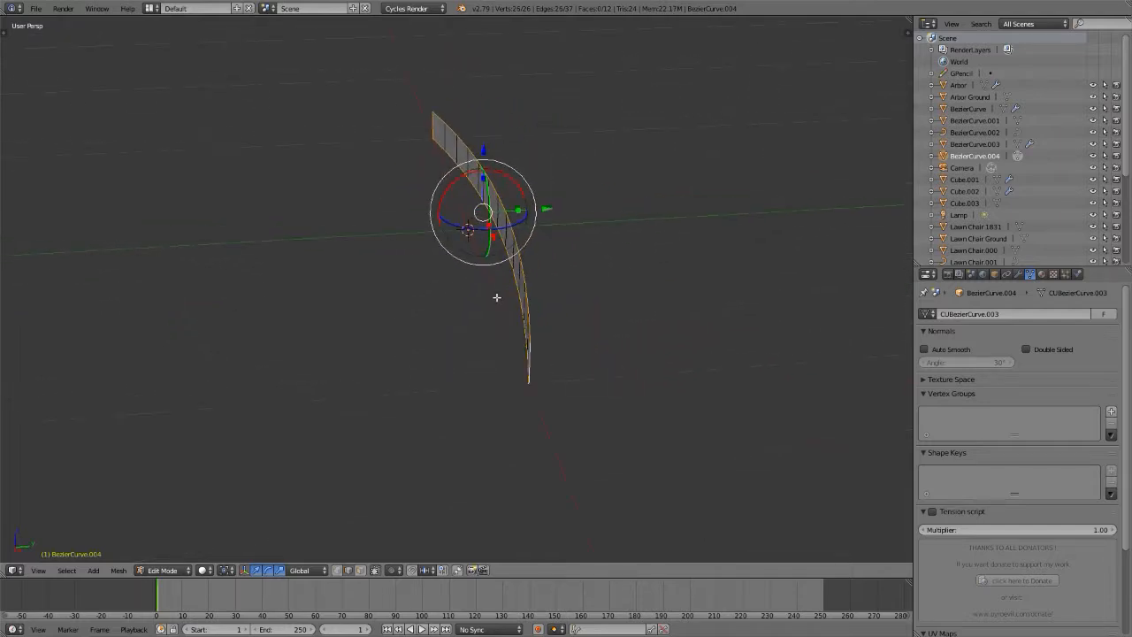
{"action": "key", "text": "e"}
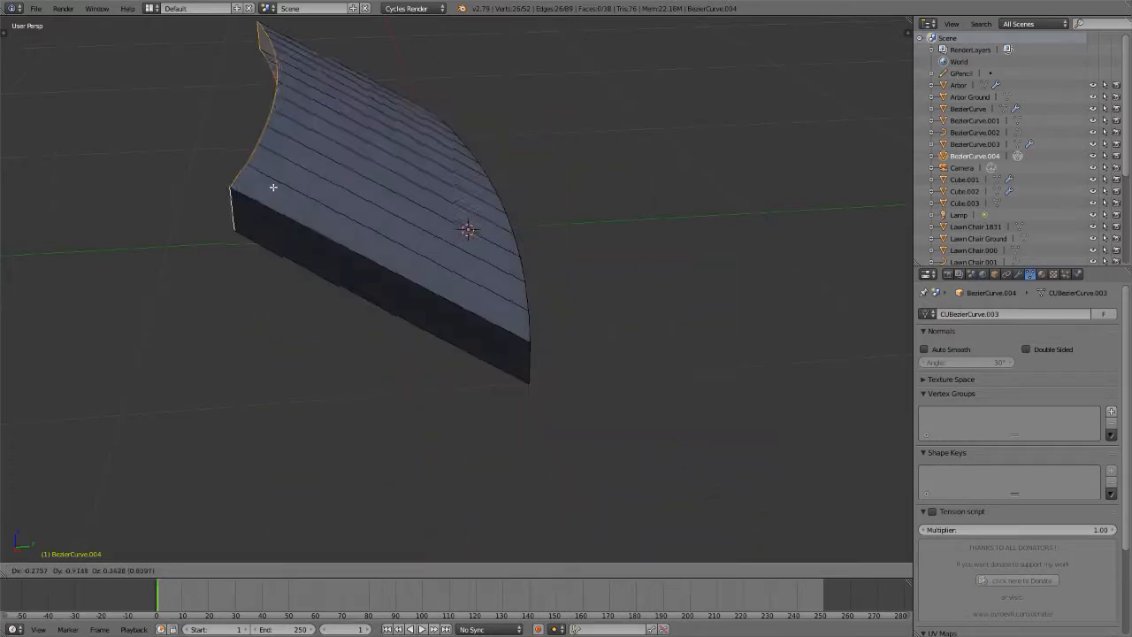
{"action": "key", "text": "y"}
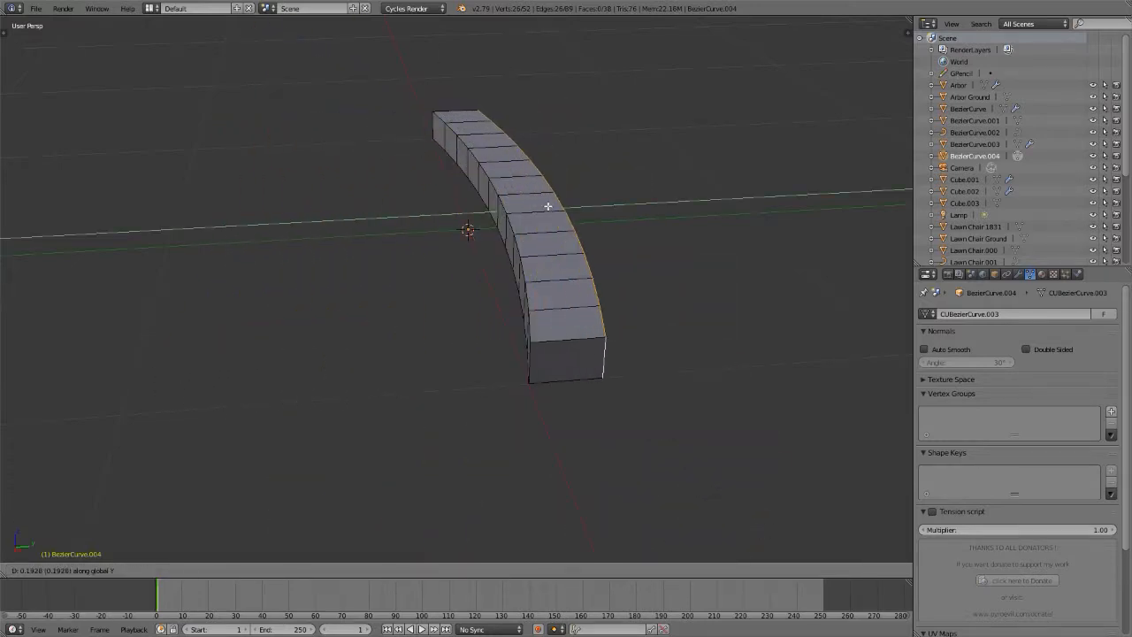
{"action": "left_click", "coordinate": [547, 206]}
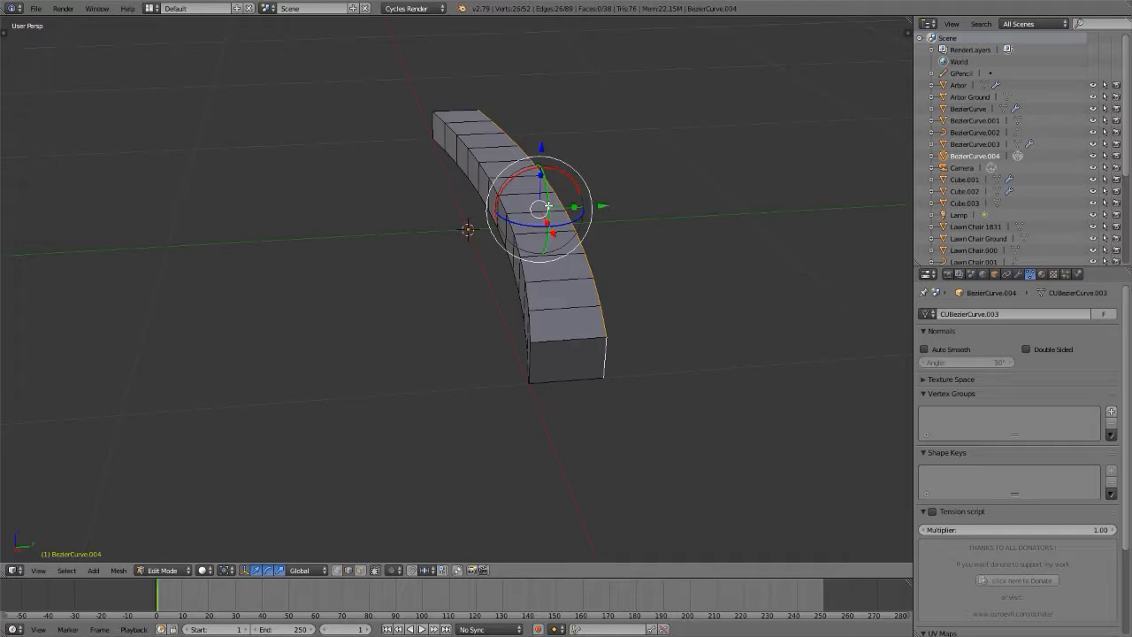
- Flatten the strip's extruded edges into a straight plane by scaling them along Y
{"action": "key", "text": "s"}
{"action": "key", "text": "y"}
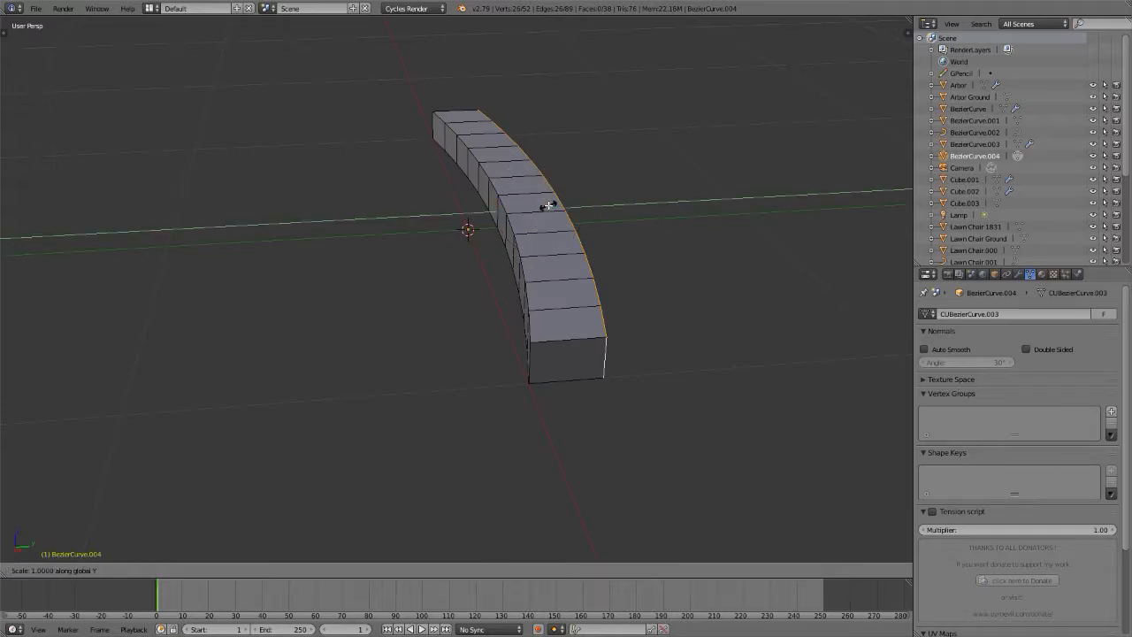
{"action": "left_click", "coordinate": [547, 206]}
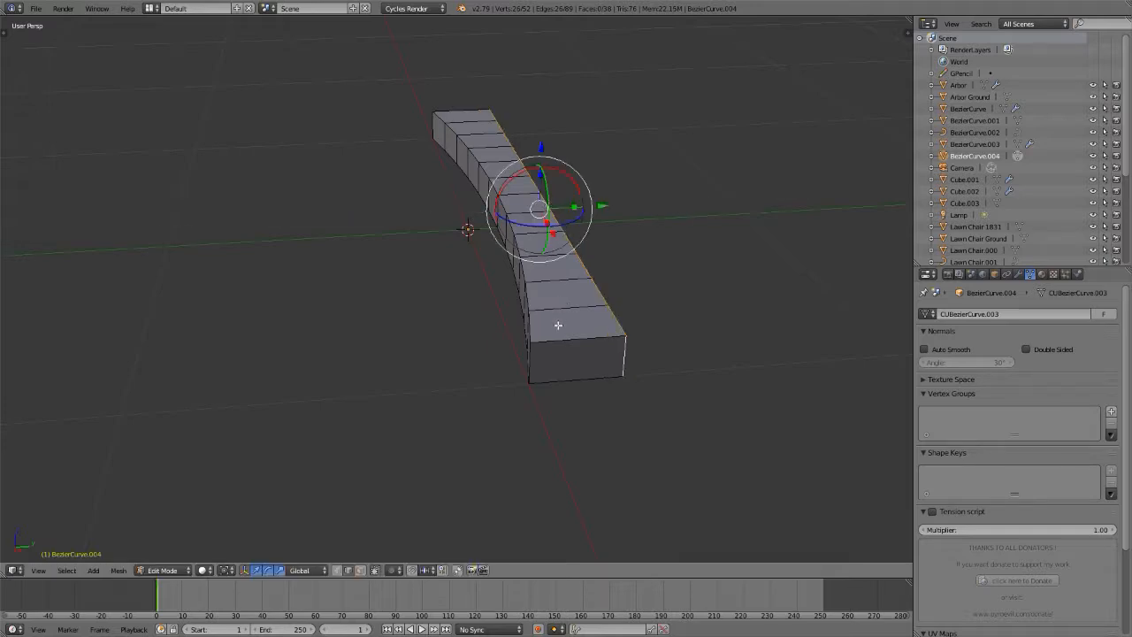
- Try closing the strip's open flat side with a single face, inspect its vertices, and undo the fill
{"action": "middle_click_drag", "start_coordinate": [557, 327], "coordinate": [582, 343]}
{"action": "middle_click_drag", "start_coordinate": [567, 300], "coordinate": [499, 243], "text": "shift"}
{"action": "scroll", "coordinate": [465, 224], "scroll_direction": "up", "scroll_amount": 2}
{"action": "key", "text": "f"}
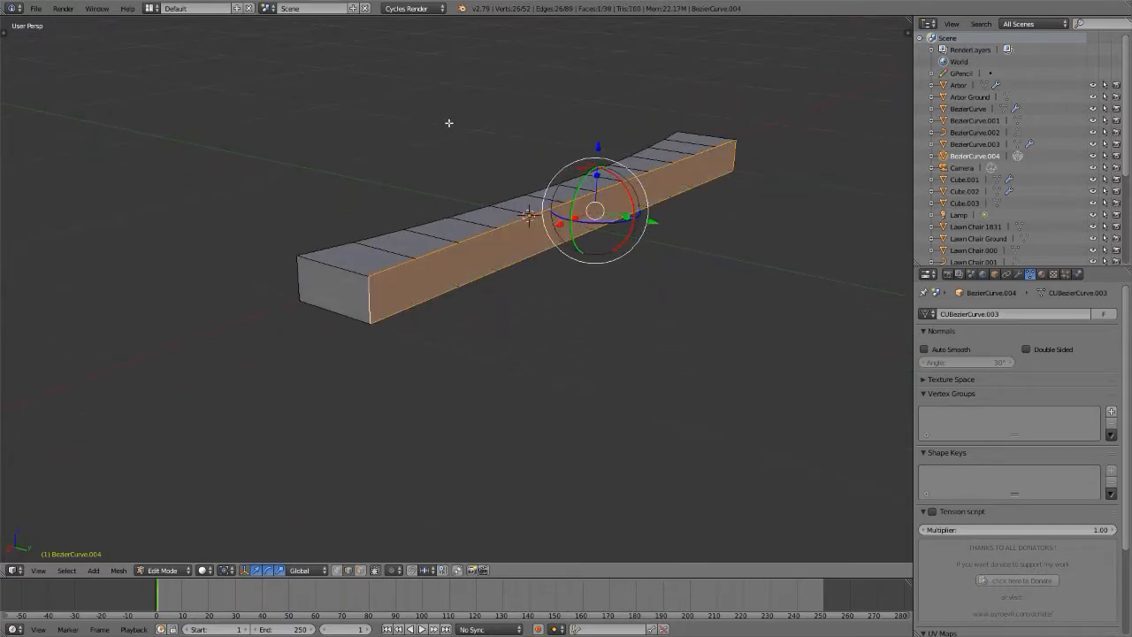
{"action": "key", "text": "ctrl+Tab"}
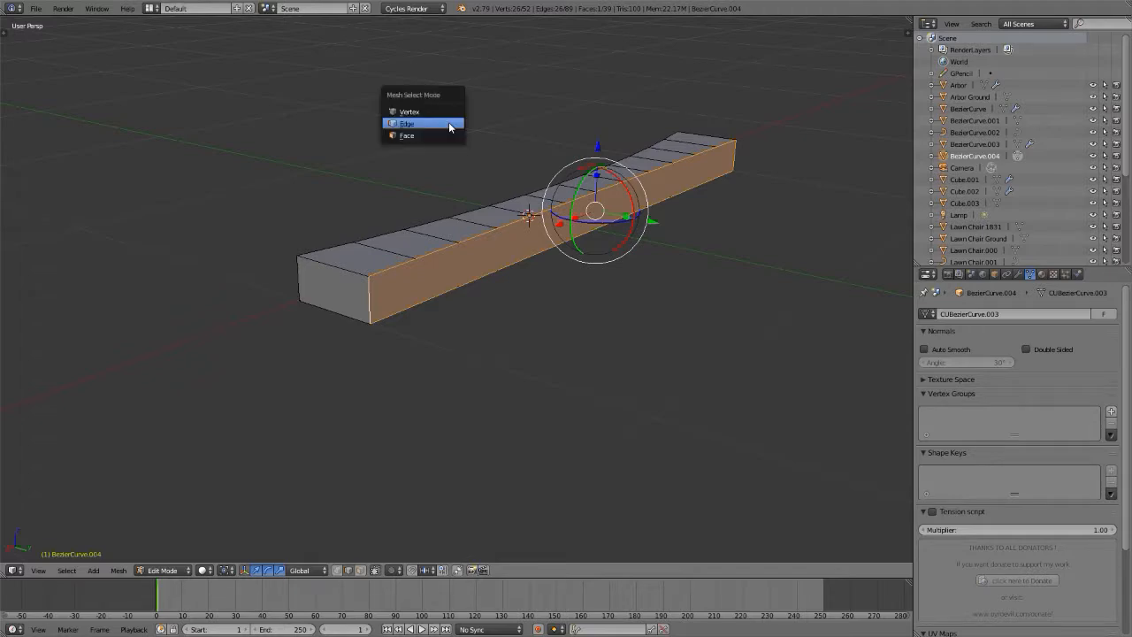
{"action": "left_click", "coordinate": [449, 122]}
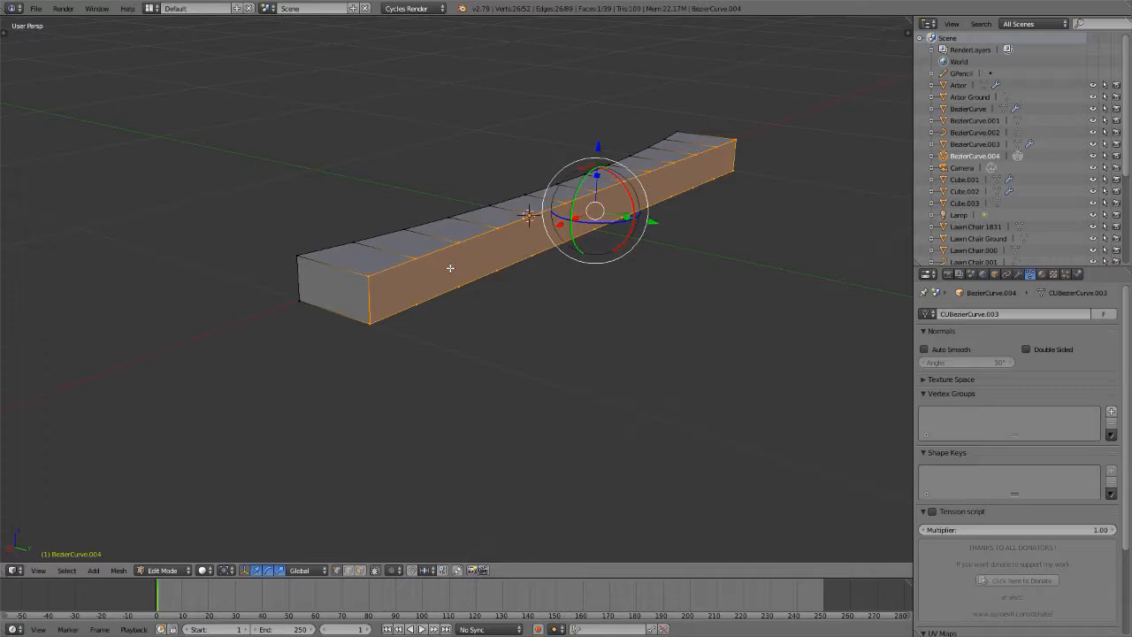
{"action": "key", "text": "ctrl+z"}
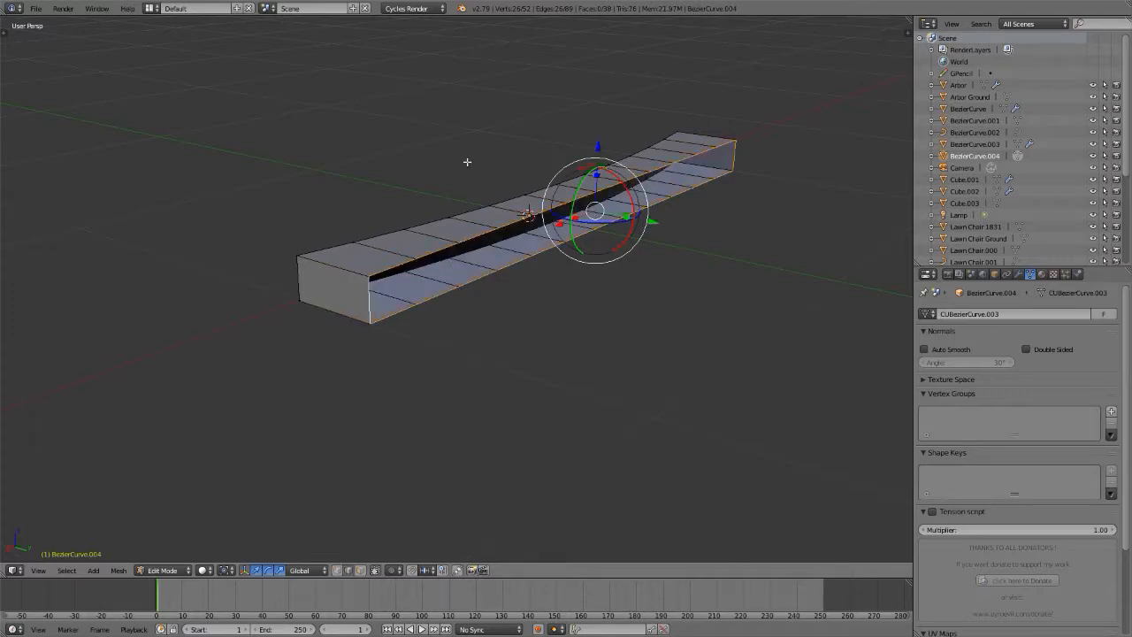
- Close the strip's open flat side using Grid Fill and return to object mode
{"action": "key", "text": "ctrl+f"}
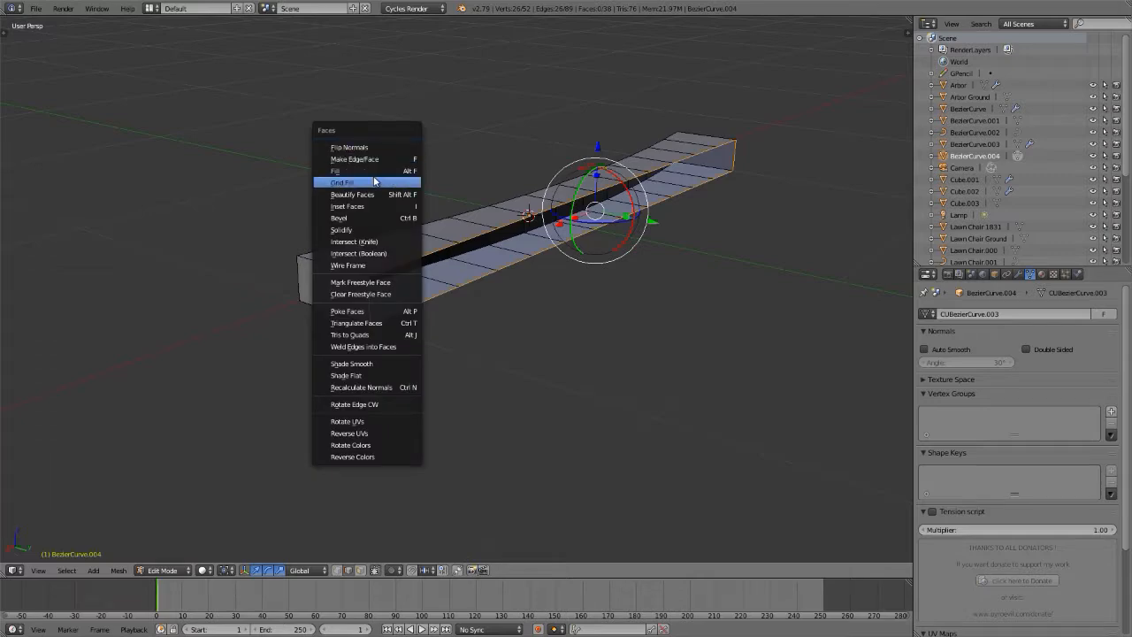
{"action": "left_click", "coordinate": [373, 178]}
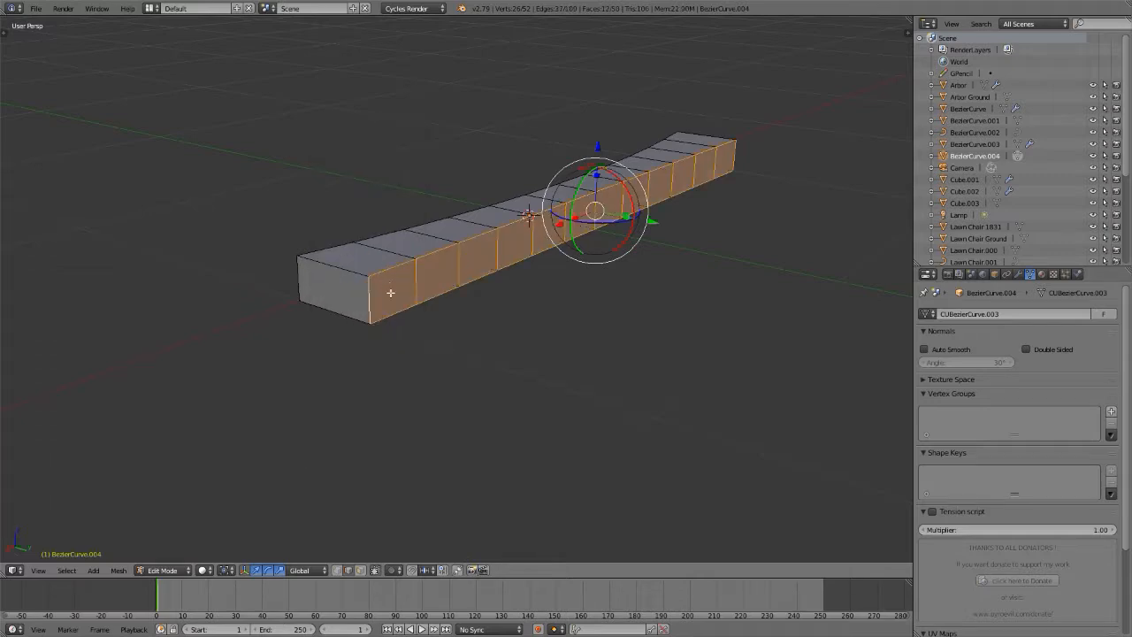
{"action": "mouse_move", "coordinate": [396, 304]}
{"action": "middle_mouse_down"}
{"action": "mouse_move", "coordinate": [376, 295]}
{"action": "mouse_move", "coordinate": [440, 301]}
{"action": "mouse_move", "coordinate": [398, 289]}
{"action": "mouse_move", "coordinate": [409, 321]}
{"action": "middle_mouse_up"}
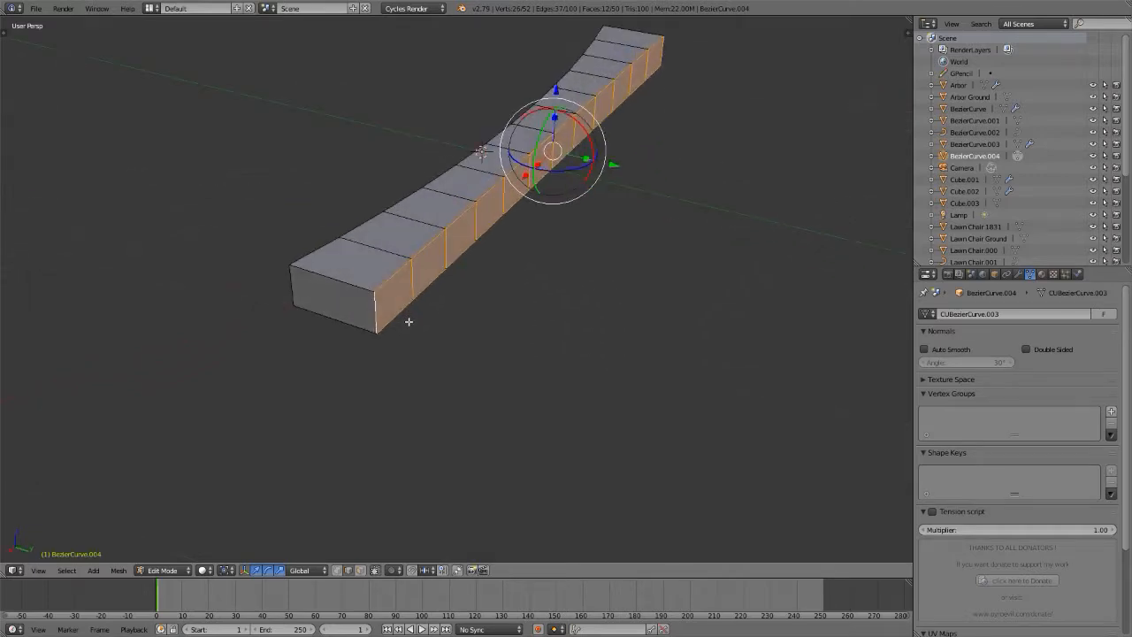
{"action": "scroll", "coordinate": [584, 372], "scroll_direction": "down", "scroll_amount": 3}
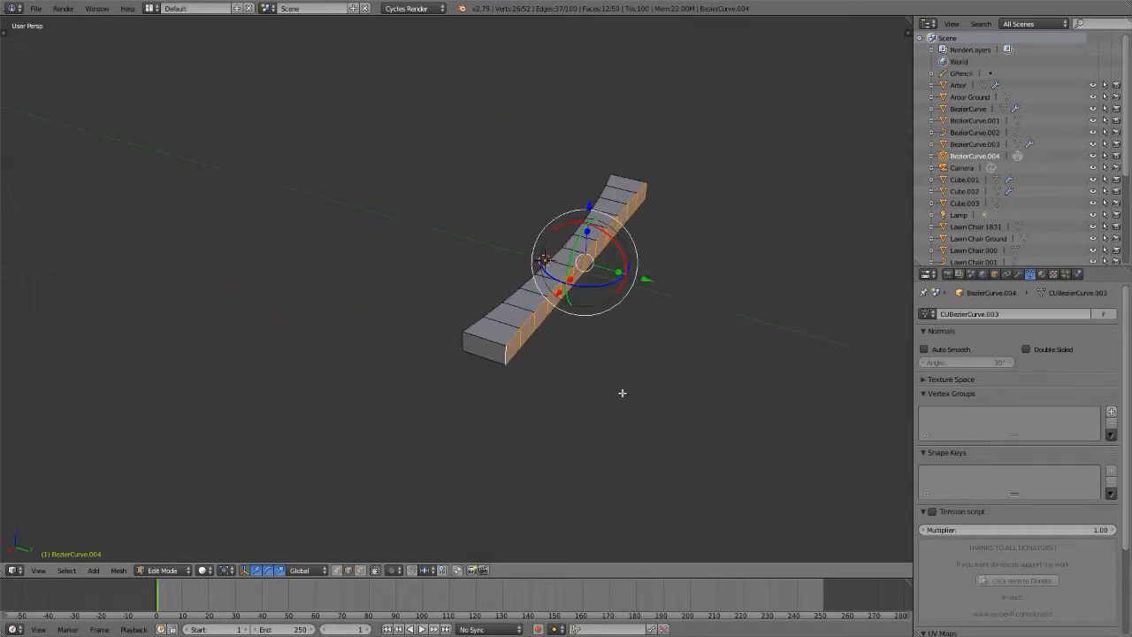
{"action": "key", "text": "Tab"}
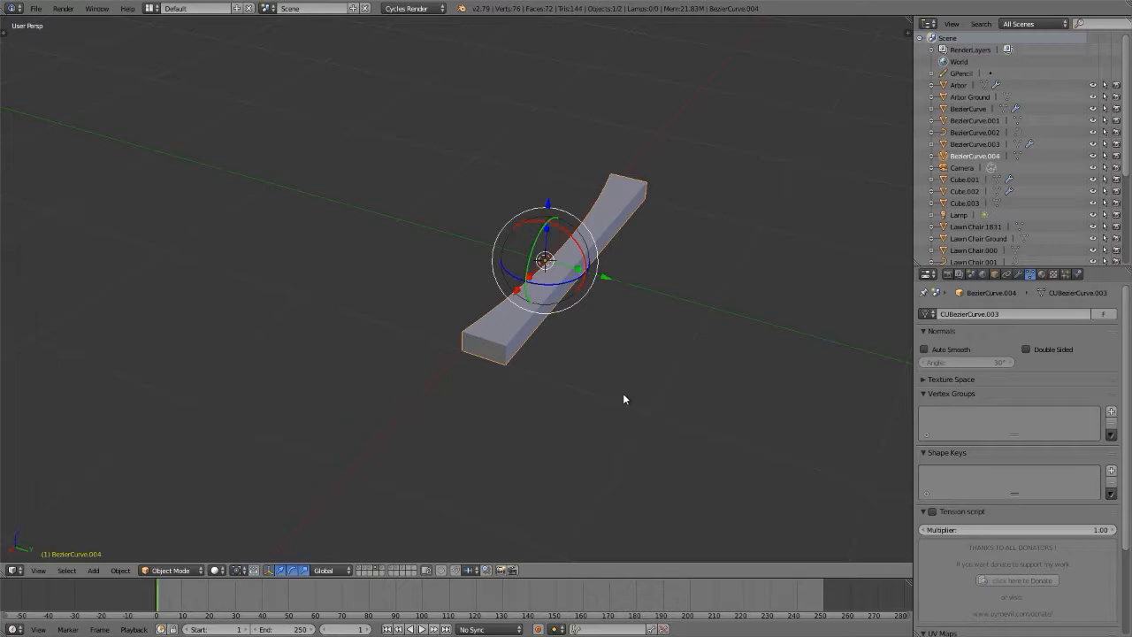
- Check the side reference photo, unhide the chair back, and move the strip up along Z to the back's upper part in side view
{"action": "middle_click_drag", "start_coordinate": [518, 316], "coordinate": [537, 292]}
{"action": "key", "text": "alt+Tab"}
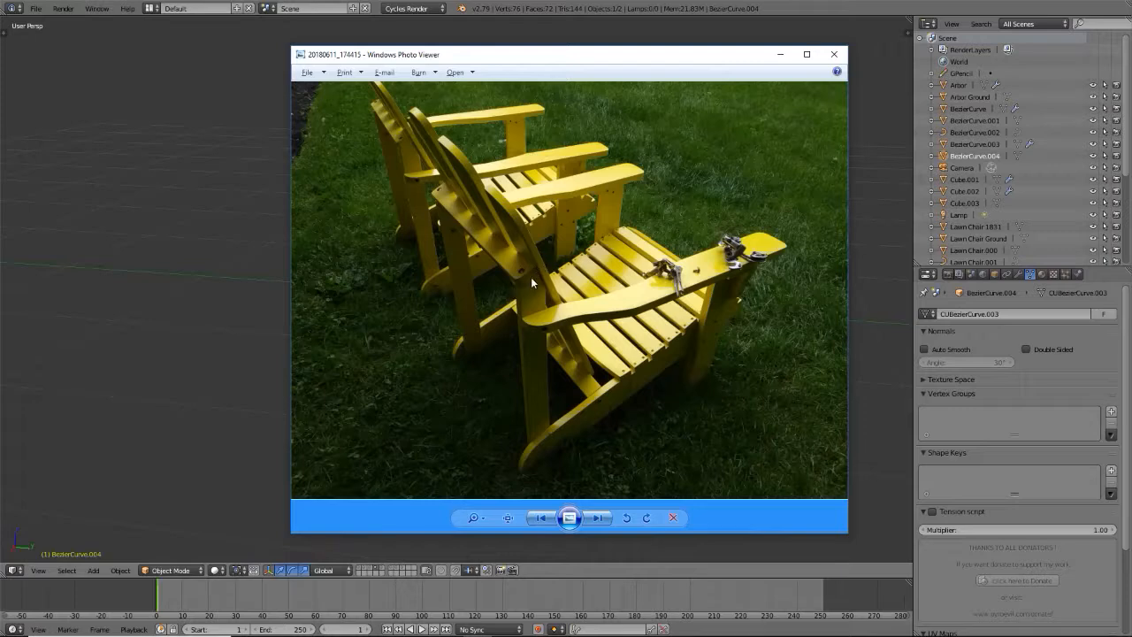
{"action": "key", "text": "alt+Tab"}
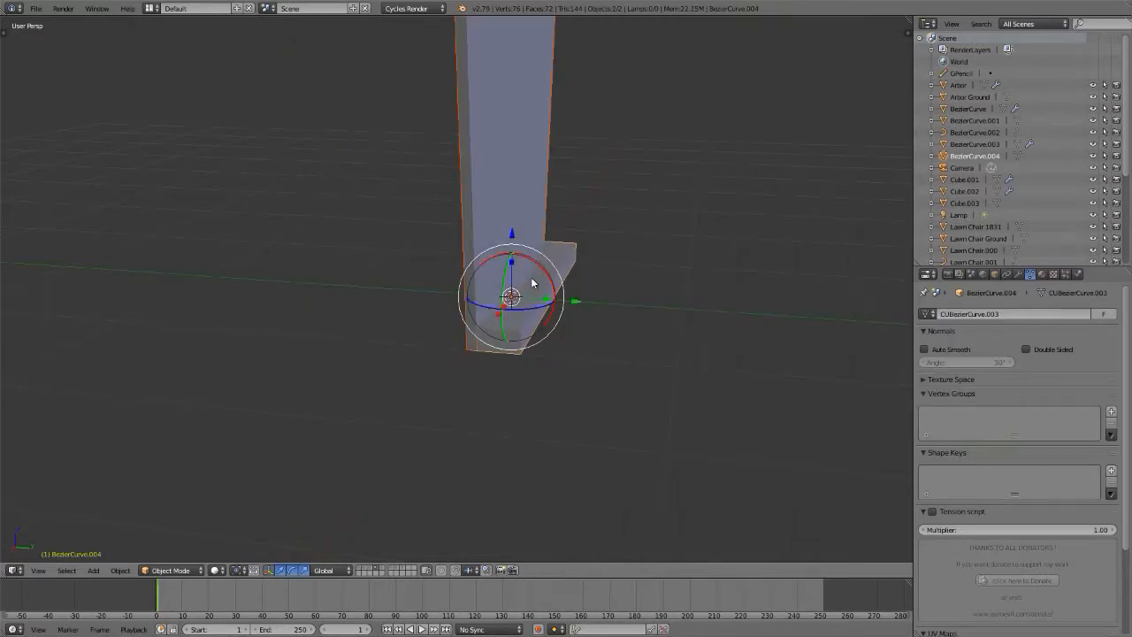
{"action": "middle_click_drag", "start_coordinate": [531, 285], "coordinate": [492, 467]}
{"action": "right_click", "coordinate": [511, 346]}
{"action": "key", "text": "KP_3"}
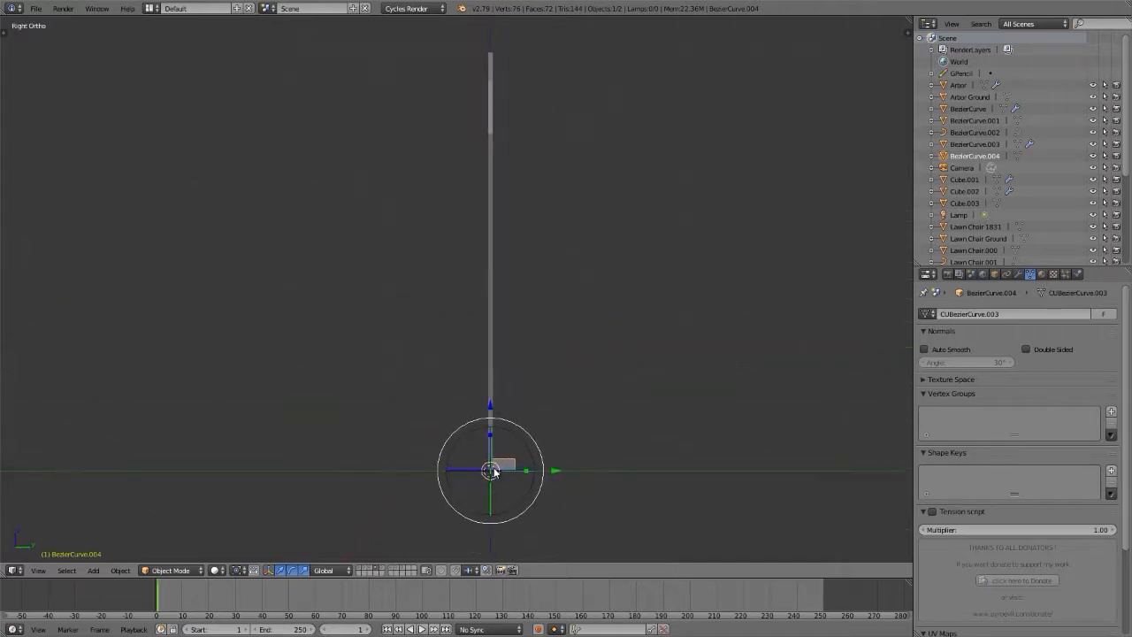
{"action": "left_click_drag", "start_coordinate": [494, 424], "coordinate": [472, 129]}
- Browse the reference photos, examining the folding lawn chair's hinge, the dimension sketch and the front of the yellow Adirondack chairs, and return to Blender
{"action": "key", "text": "alt+Tab"}
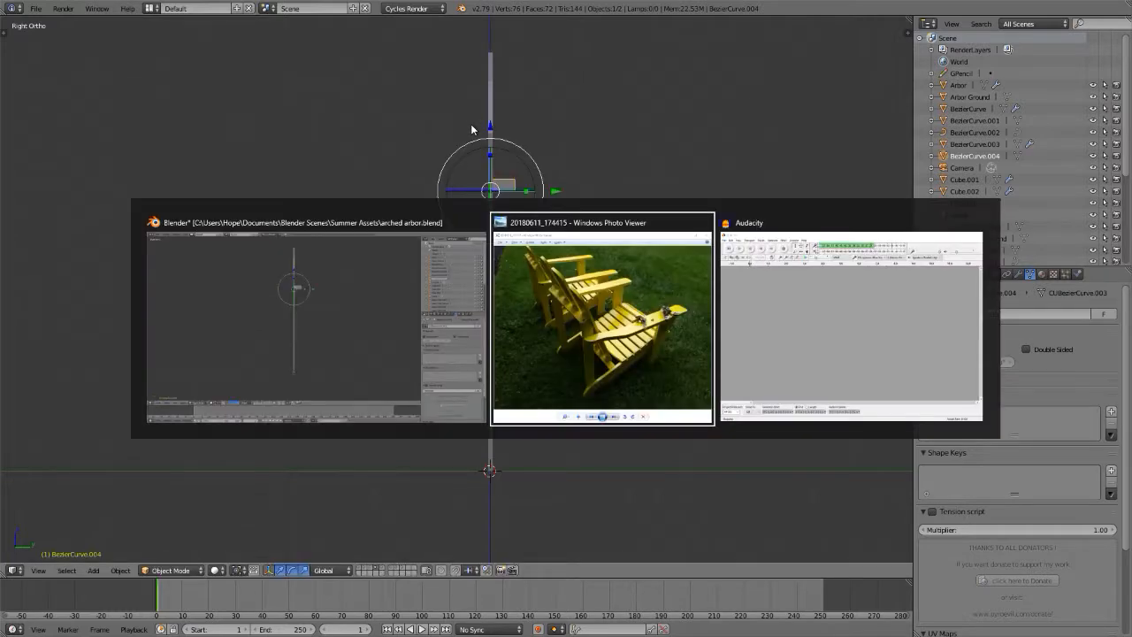
{"action": "key", "text": "Right"}
{"action": "key", "text": "Right"}
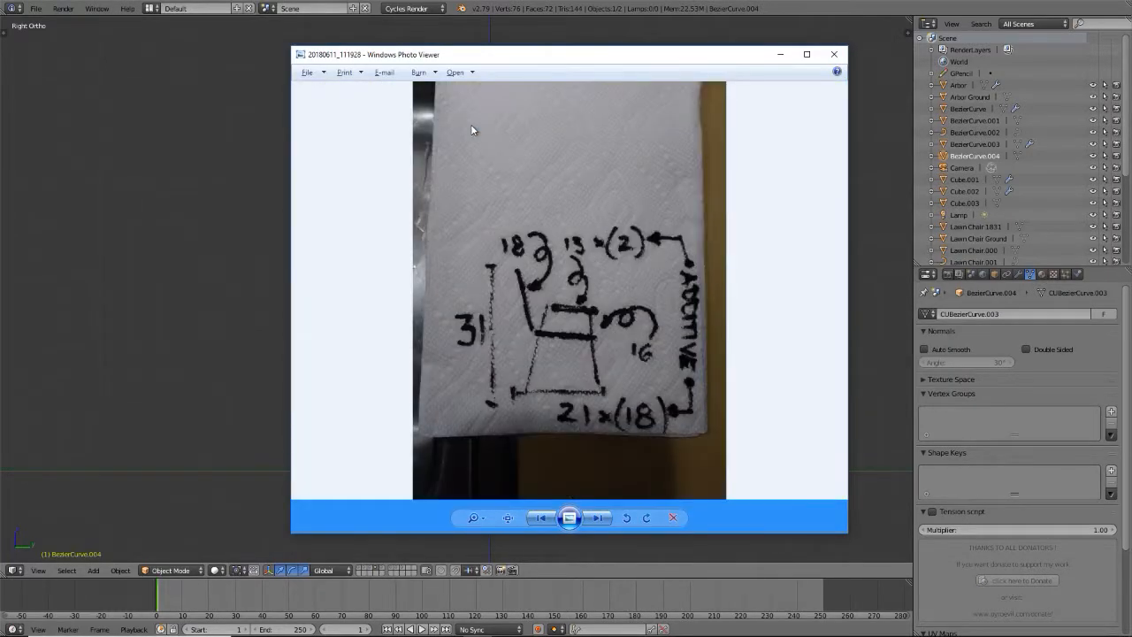
{"action": "key", "text": "Right"}
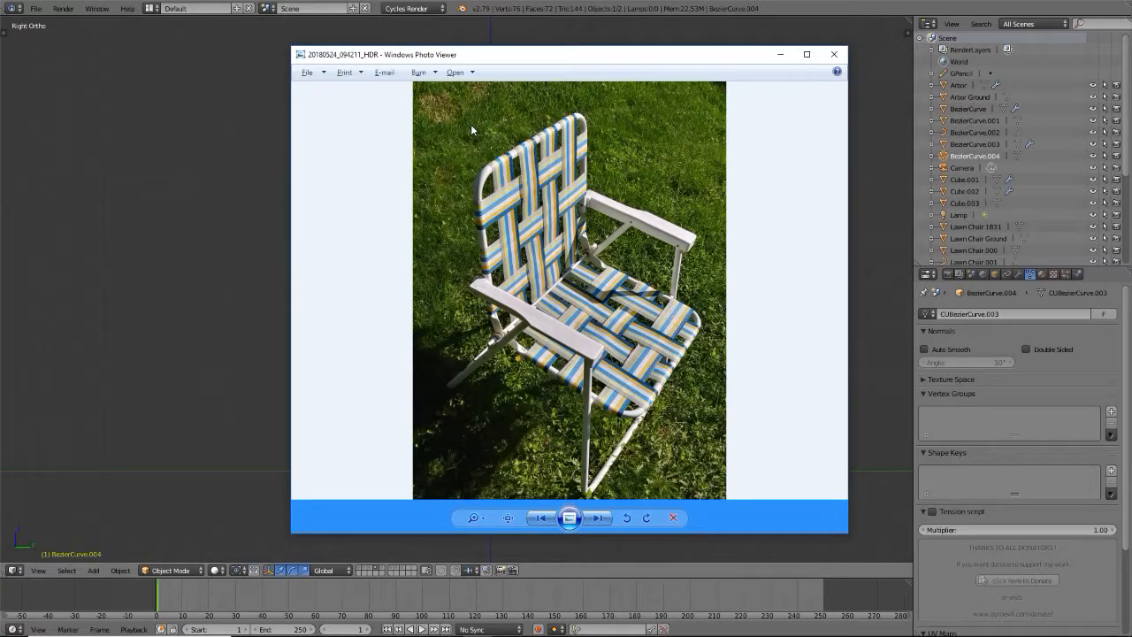
{"action": "scroll", "coordinate": [500, 347], "scroll_direction": "up", "scroll_amount": 5}
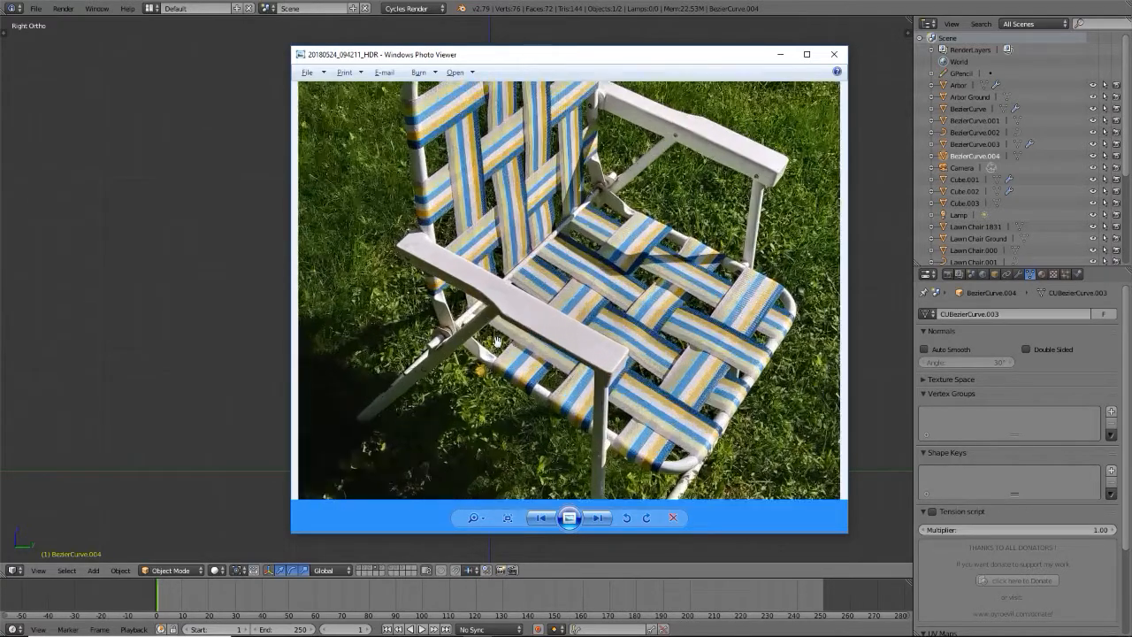
{"action": "left_click_drag", "start_coordinate": [493, 338], "coordinate": [669, 313]}
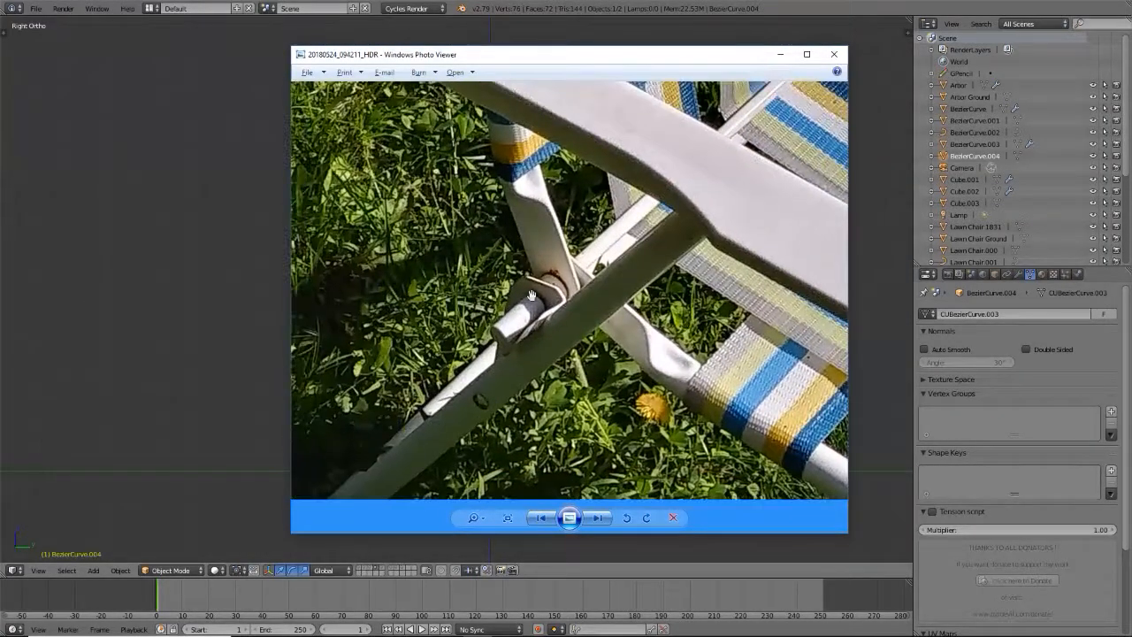
{"action": "scroll", "coordinate": [522, 294], "scroll_direction": "down", "scroll_amount": 5}
{"action": "scroll", "coordinate": [521, 294], "scroll_direction": "down", "scroll_amount": 3}
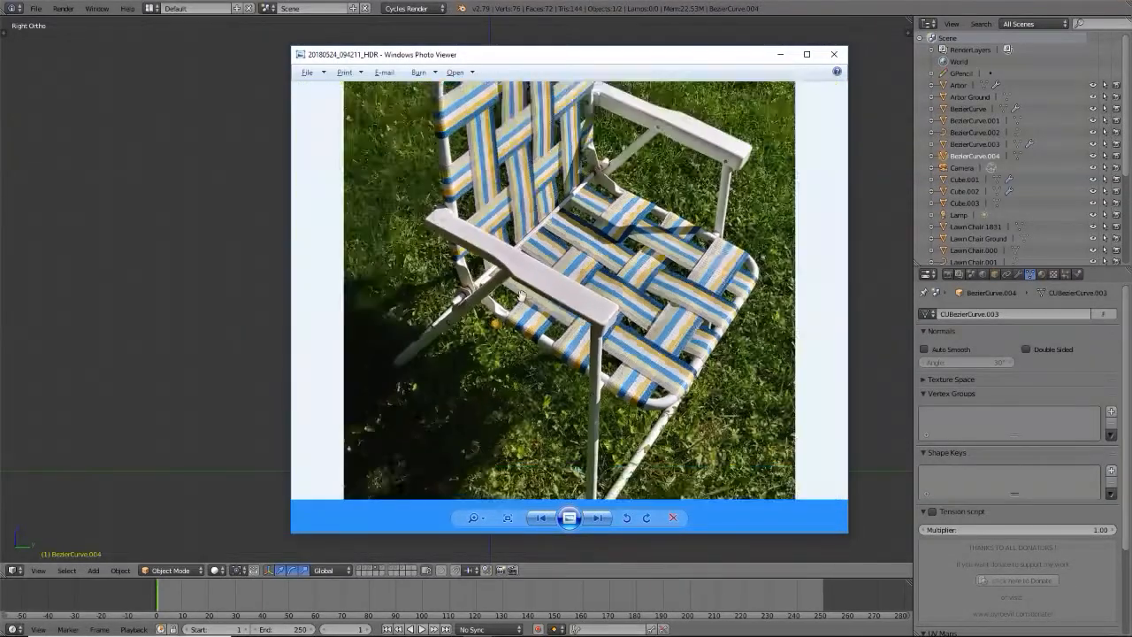
{"action": "key", "text": "Right"}
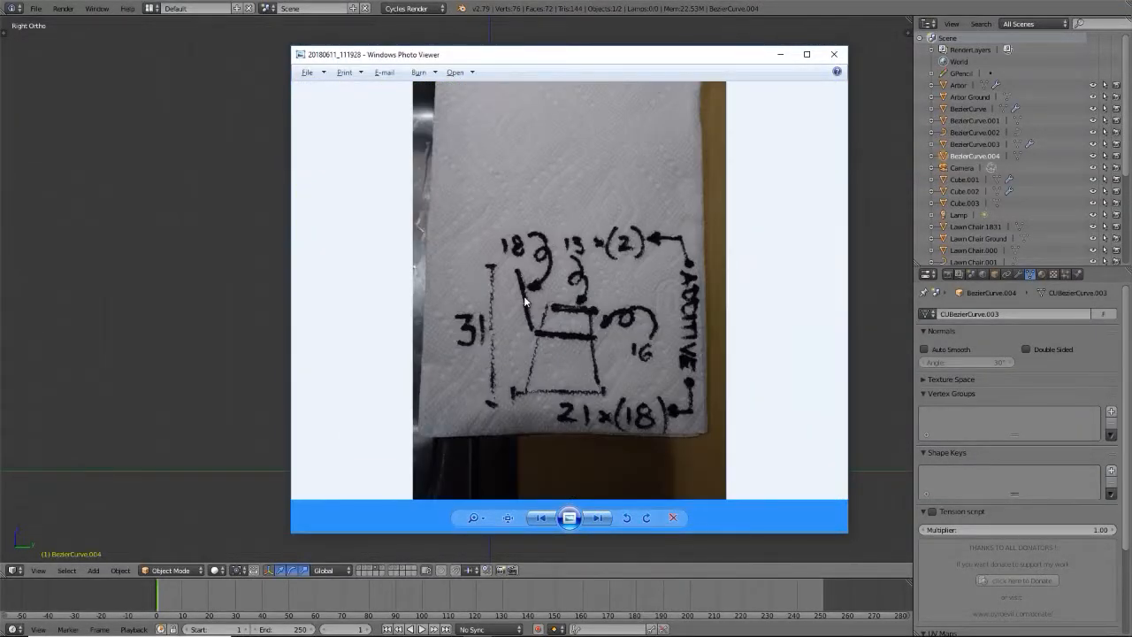
{"action": "key", "text": "Right"}
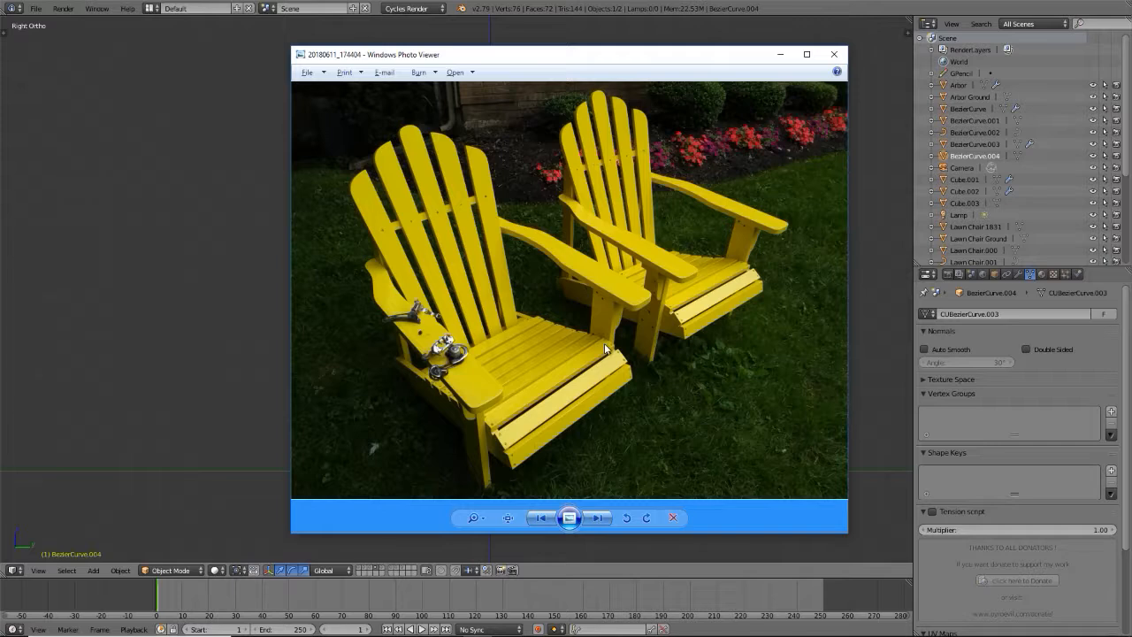
{"action": "key", "text": "alt+Tab"}
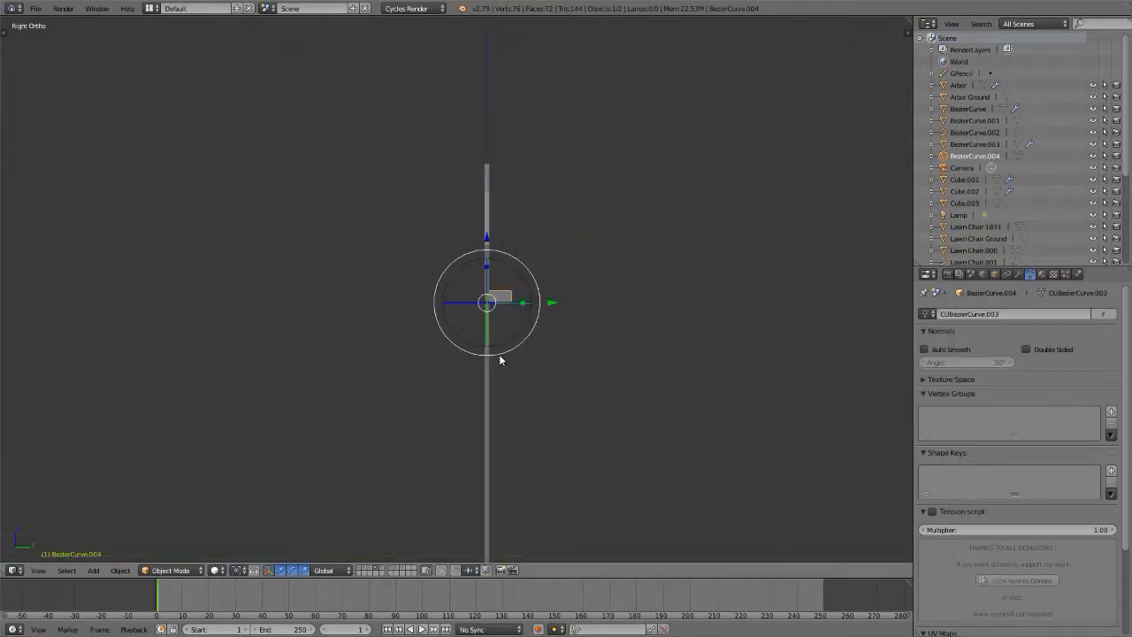
- Inspect how the curved strip sits against the chair back from above and behind, and enter edit mode on the strip
{"action": "key", "text": "KP_7"}
{"action": "middle_click_drag", "start_coordinate": [374, 262], "coordinate": [506, 287], "text": "shift"}
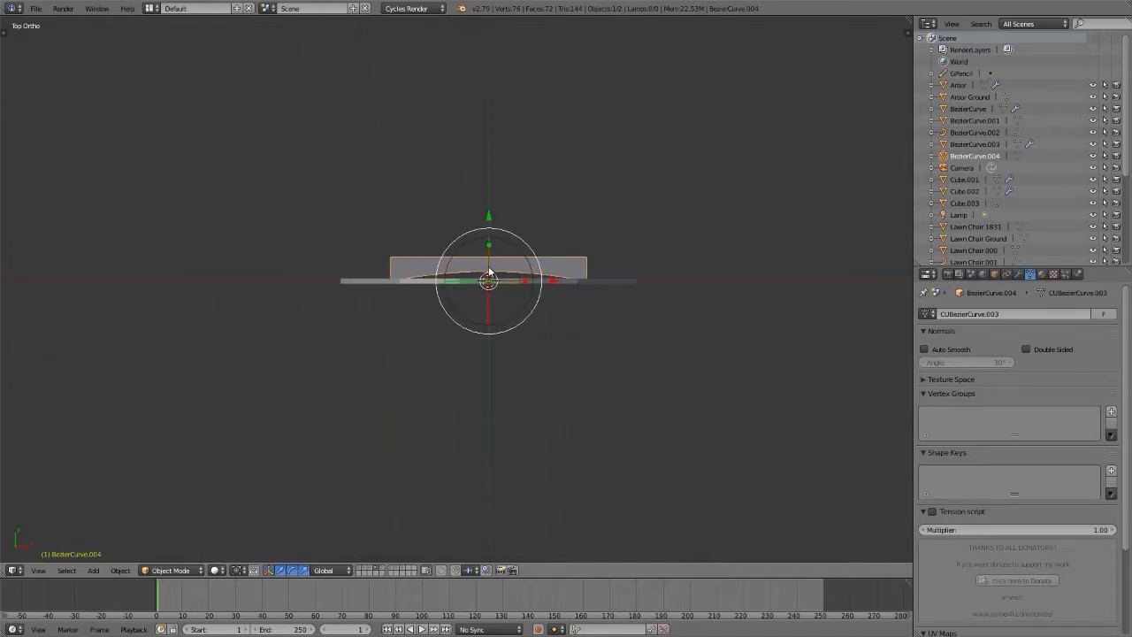
{"action": "scroll", "coordinate": [488, 273], "scroll_direction": "up", "scroll_amount": 4}
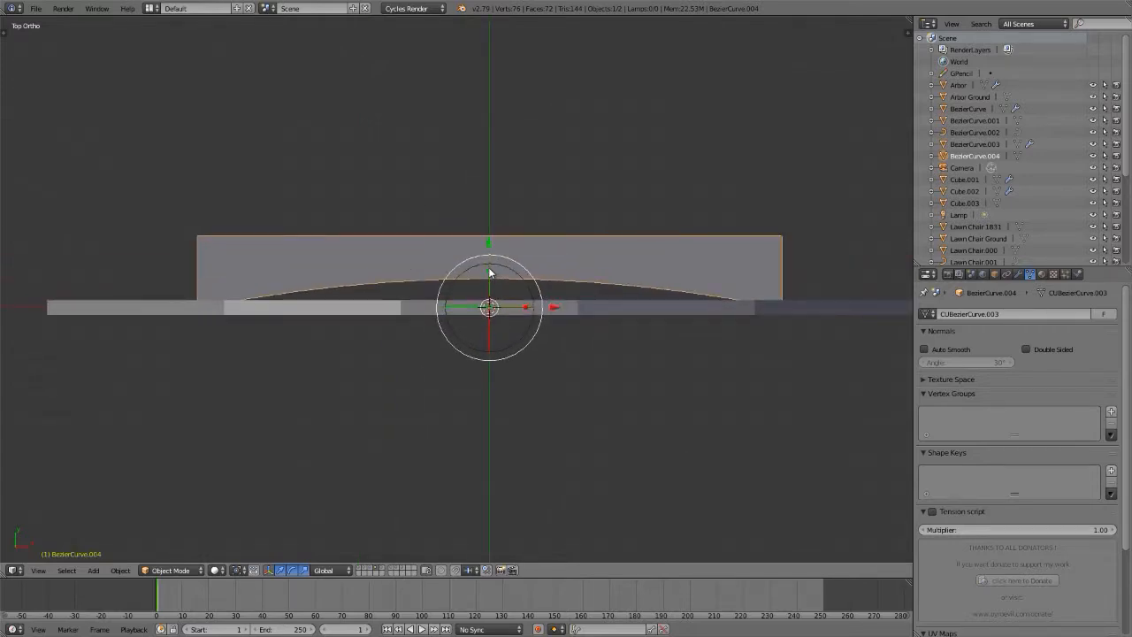
{"action": "middle_click_drag", "start_coordinate": [489, 272], "coordinate": [708, 337]}
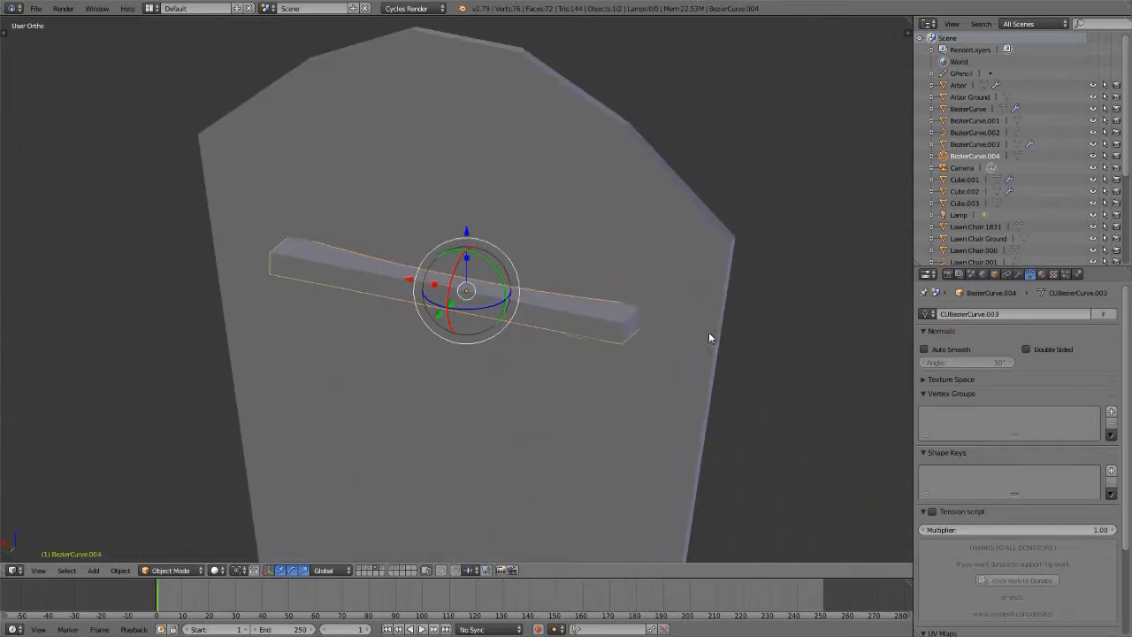
{"action": "key", "text": "KP_5"}
{"action": "middle_click_drag", "start_coordinate": [629, 324], "coordinate": [642, 315]}
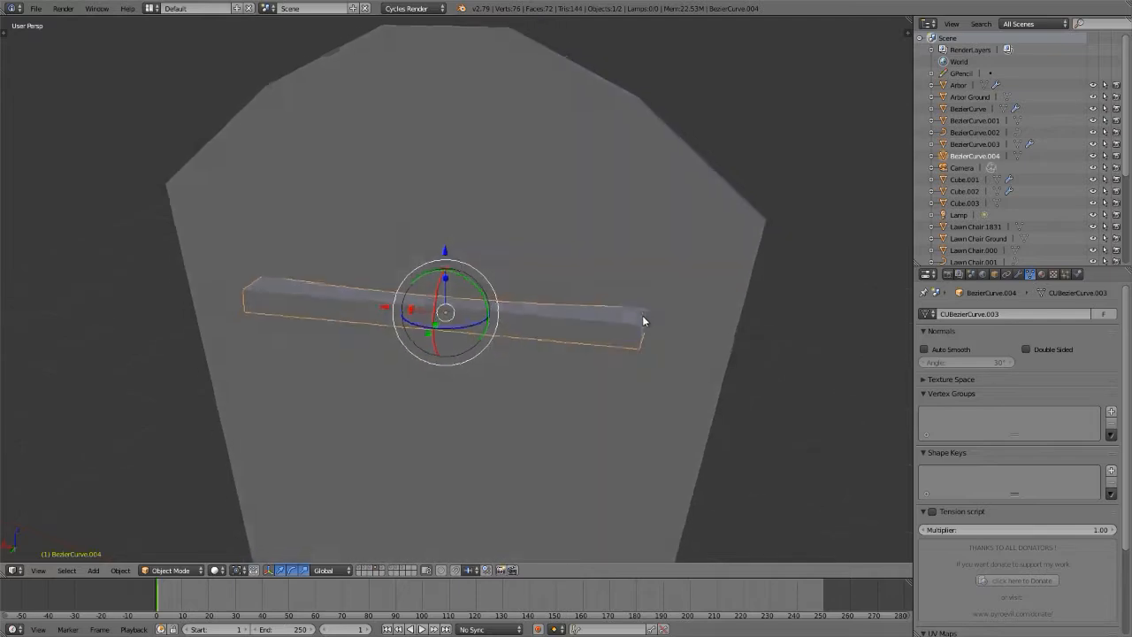
{"action": "scroll", "coordinate": [613, 333], "scroll_direction": "down", "scroll_amount": 3}
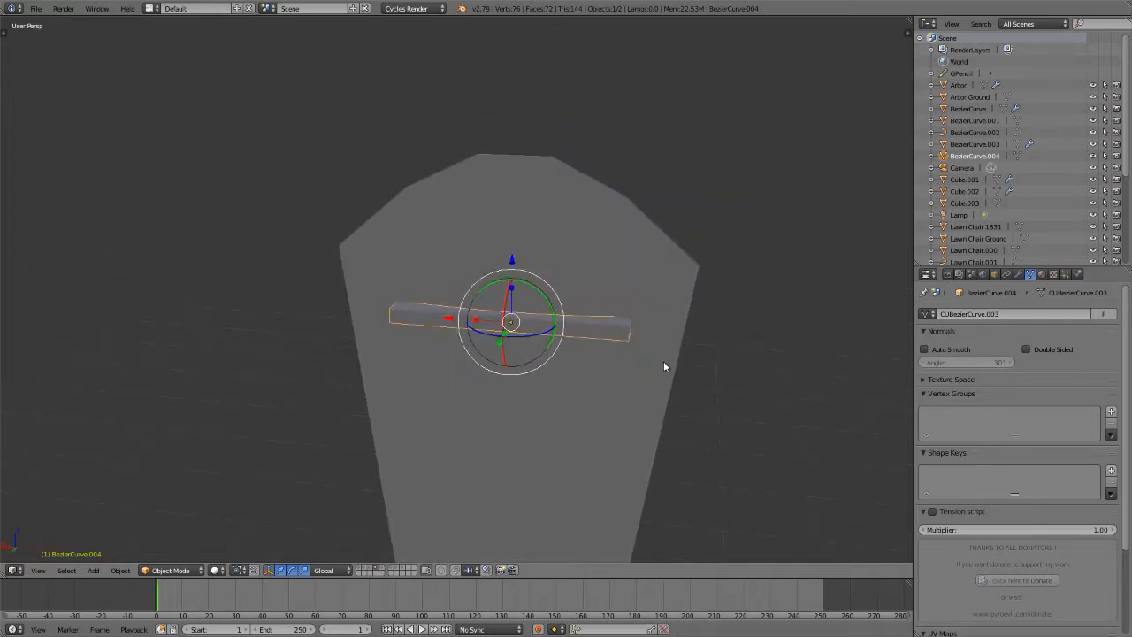
{"action": "key", "text": "Tab"}
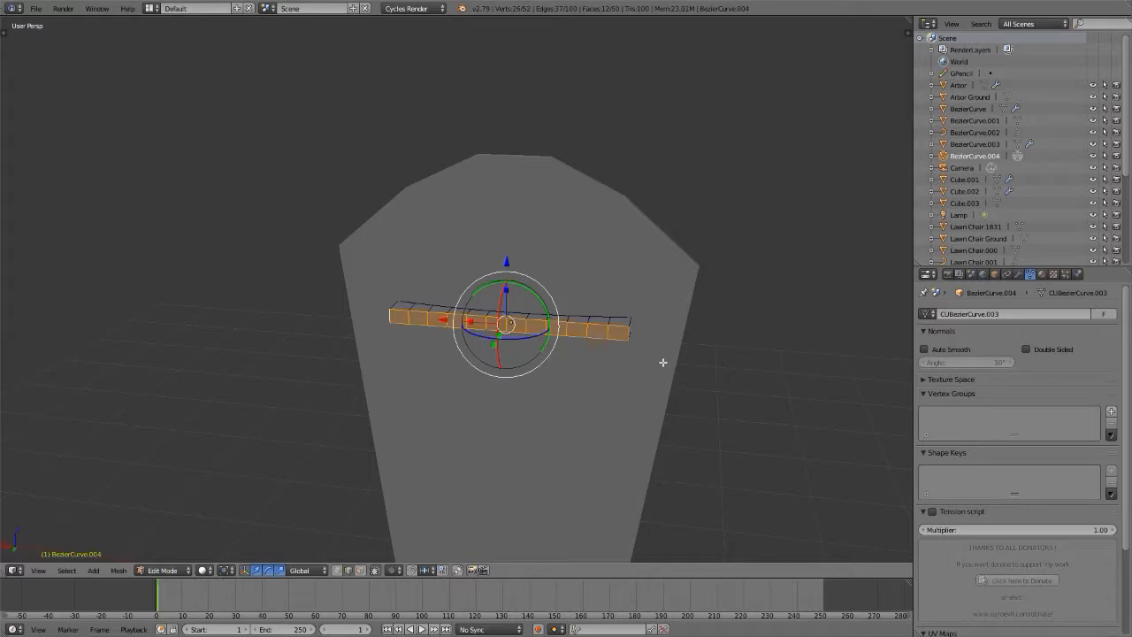
- Select the strip's whole mesh and stretch it along X to nearly the chair back's width
{"action": "key", "text": "a"}
{"action": "key", "text": "a"}
{"action": "key", "text": "s"}
{"action": "key", "text": "x"}
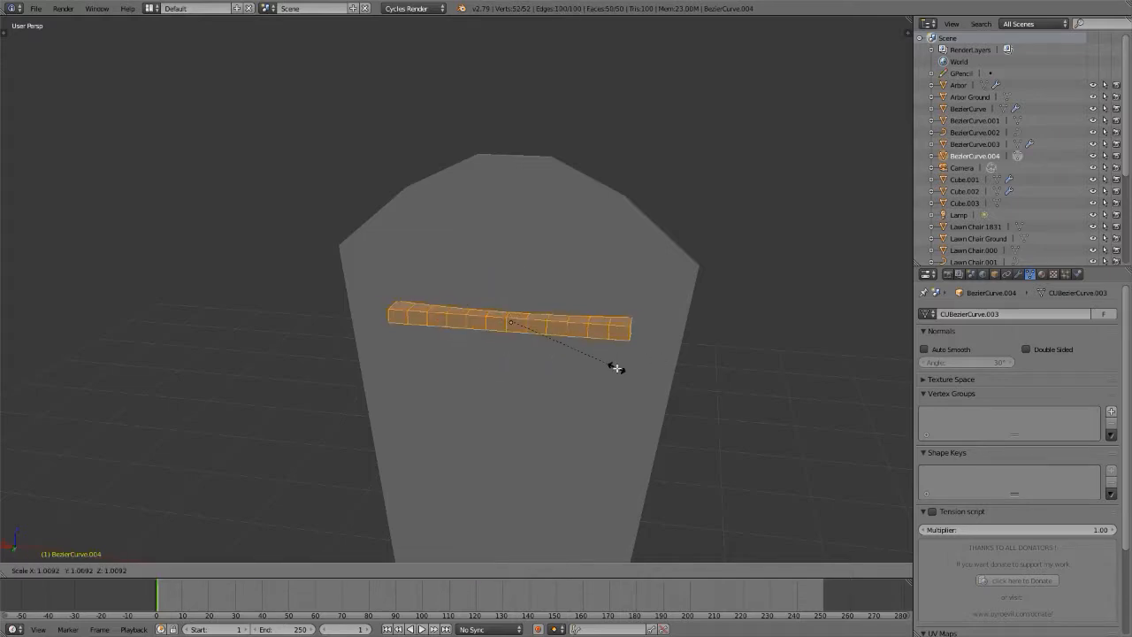
{"action": "left_click", "coordinate": [642, 363]}
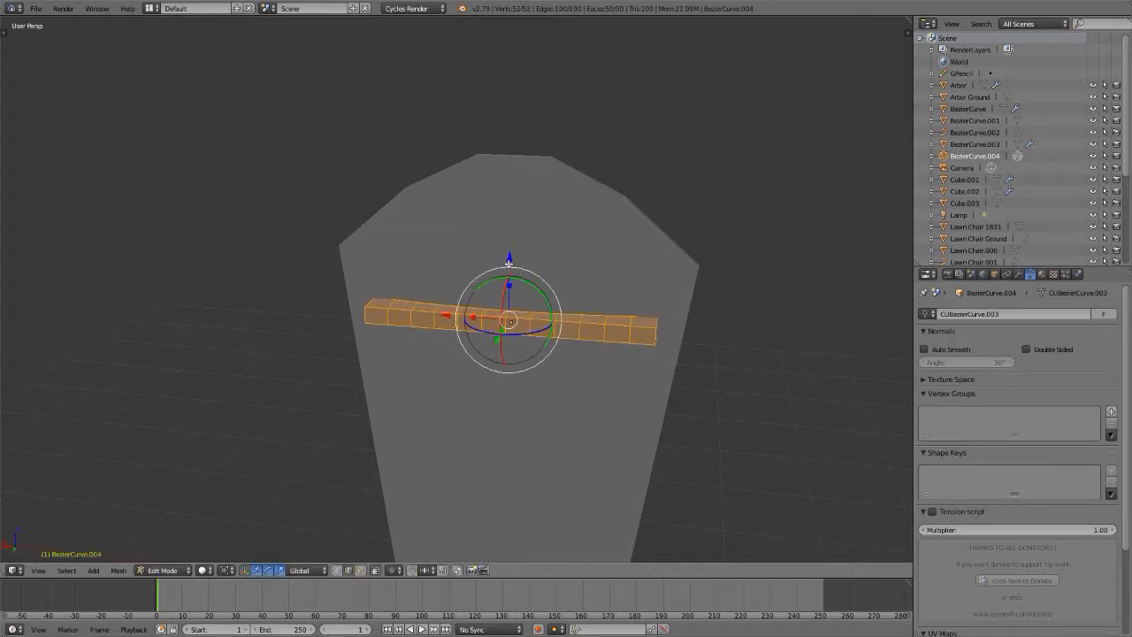
- Return to object mode and lower the strip slightly along Z against the chair back
{"action": "key", "text": "Tab"}
{"action": "left_click_drag", "start_coordinate": [512, 262], "coordinate": [512, 278]}
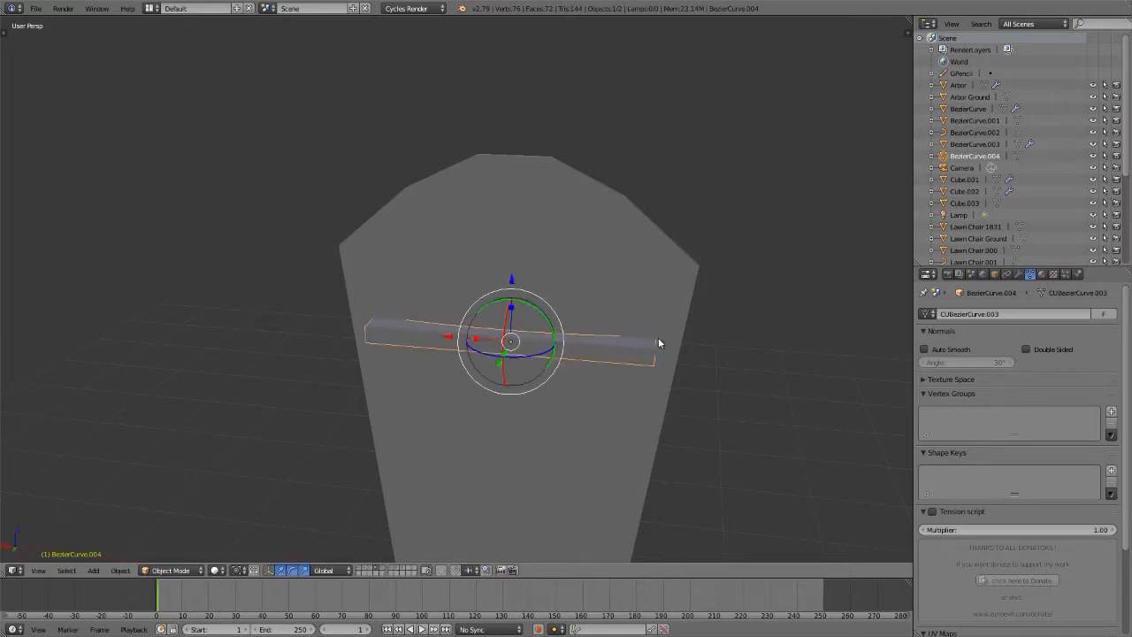
{"action": "scroll", "coordinate": [658, 343], "scroll_direction": "up", "scroll_amount": 4}
{"action": "scroll", "coordinate": [659, 345], "scroll_direction": "down", "scroll_amount": 3}
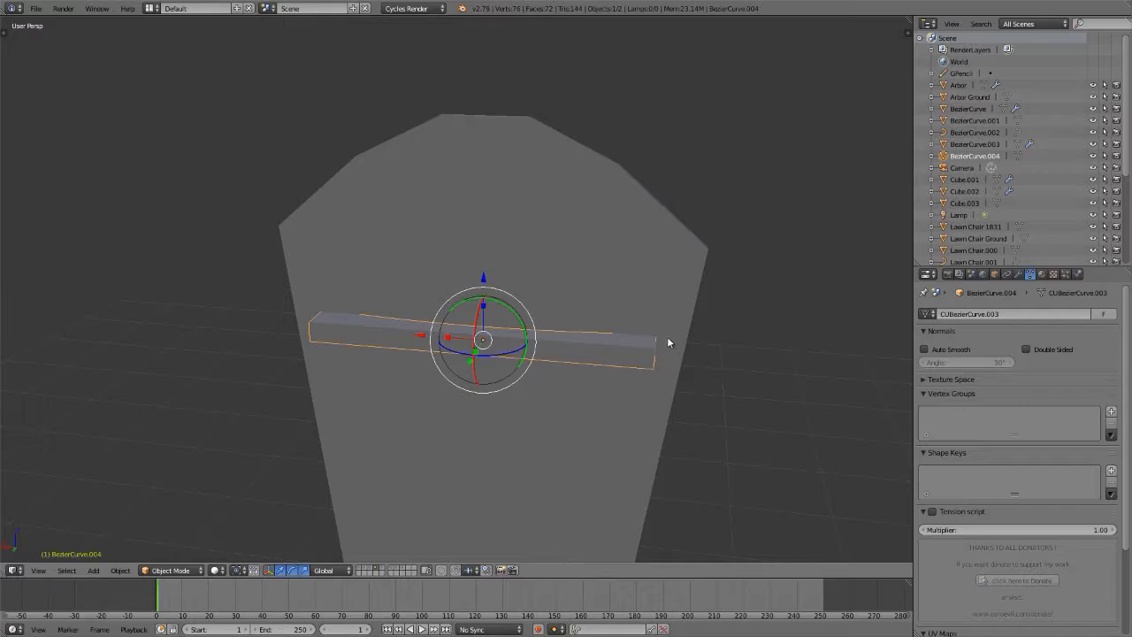
{"action": "mouse_move", "coordinate": [646, 369]}
{"action": "middle_mouse_down"}
{"action": "mouse_move", "coordinate": [470, 359]}
{"action": "mouse_move", "coordinate": [631, 371]}
{"action": "middle_mouse_up"}
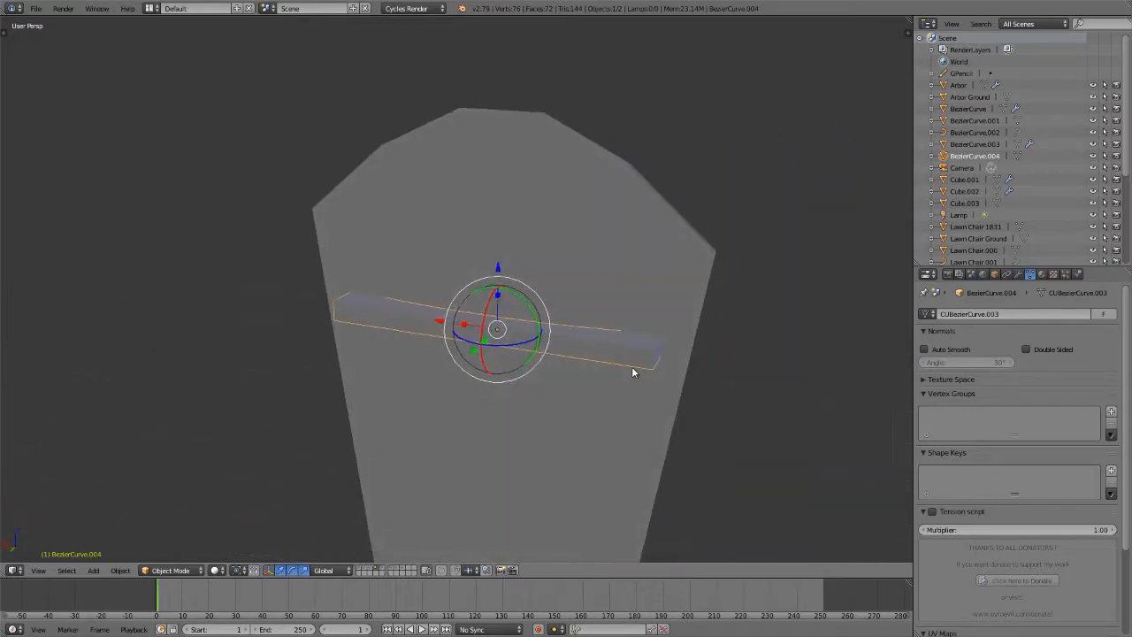
{"action": "scroll", "coordinate": [498, 285], "scroll_direction": "down", "scroll_amount": 3}
{"action": "scroll", "coordinate": [474, 294], "scroll_direction": "up", "scroll_amount": 3}
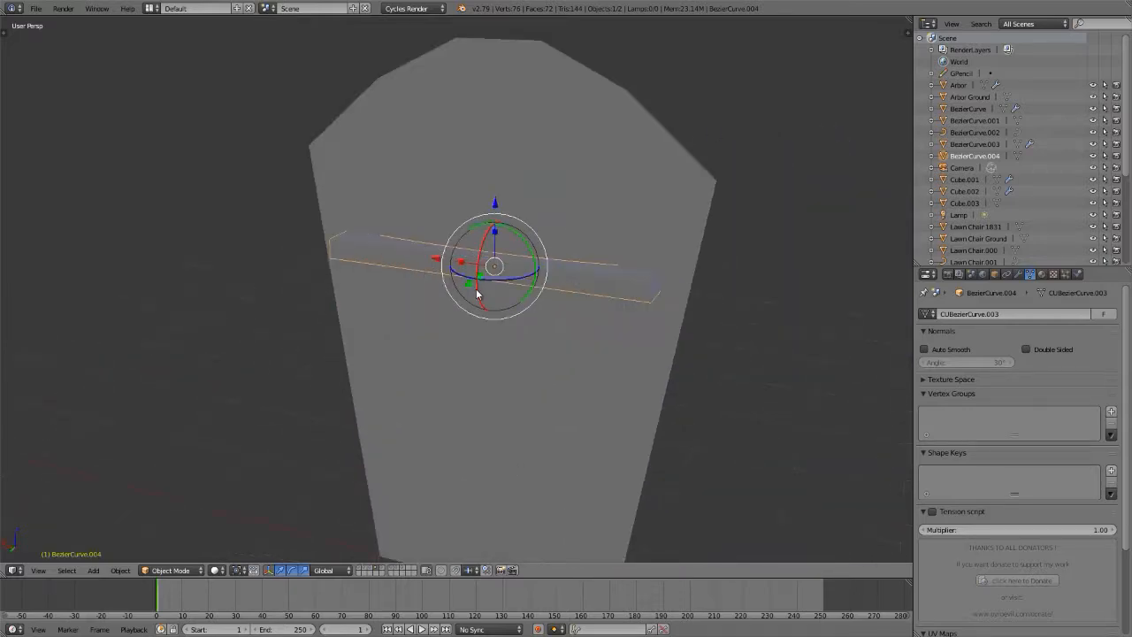
- Narrow the chair back's whole mesh along X to about 0.91 so its edges sit close to the strip's ends
{"action": "key", "text": "Tab"}
{"action": "middle_click_drag", "start_coordinate": [476, 289], "coordinate": [336, 207]}
{"action": "key", "text": "Tab"}
{"action": "right_click", "coordinate": [374, 138]}
{"action": "scroll", "coordinate": [419, 234], "scroll_direction": "down", "scroll_amount": 2}
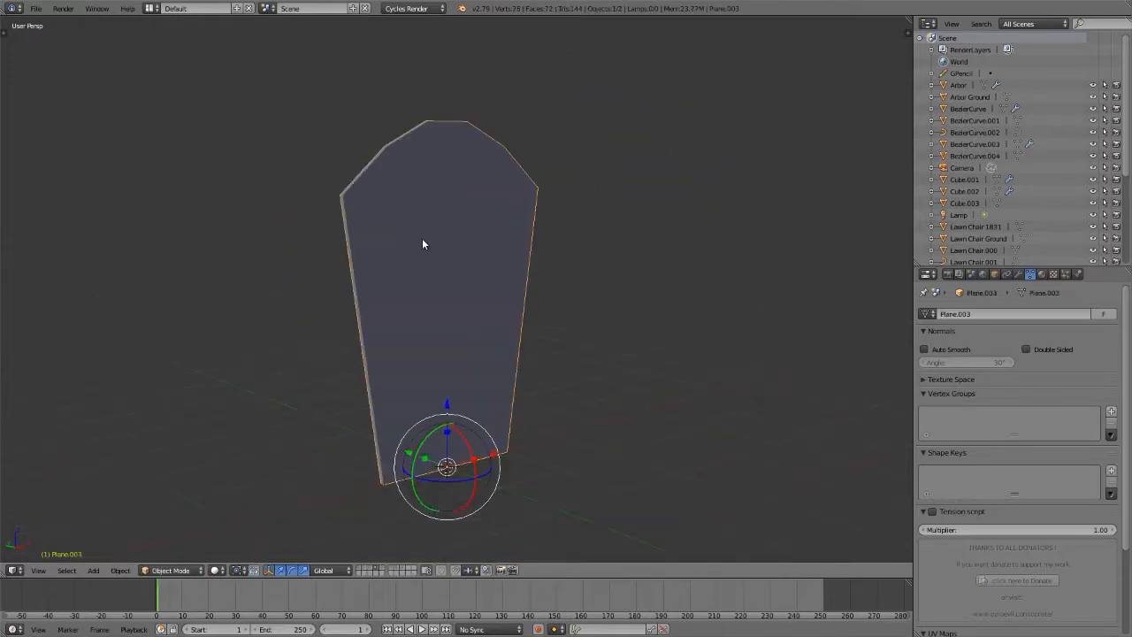
{"action": "key", "text": "Tab"}
{"action": "middle_click_drag", "start_coordinate": [422, 242], "coordinate": [367, 244]}
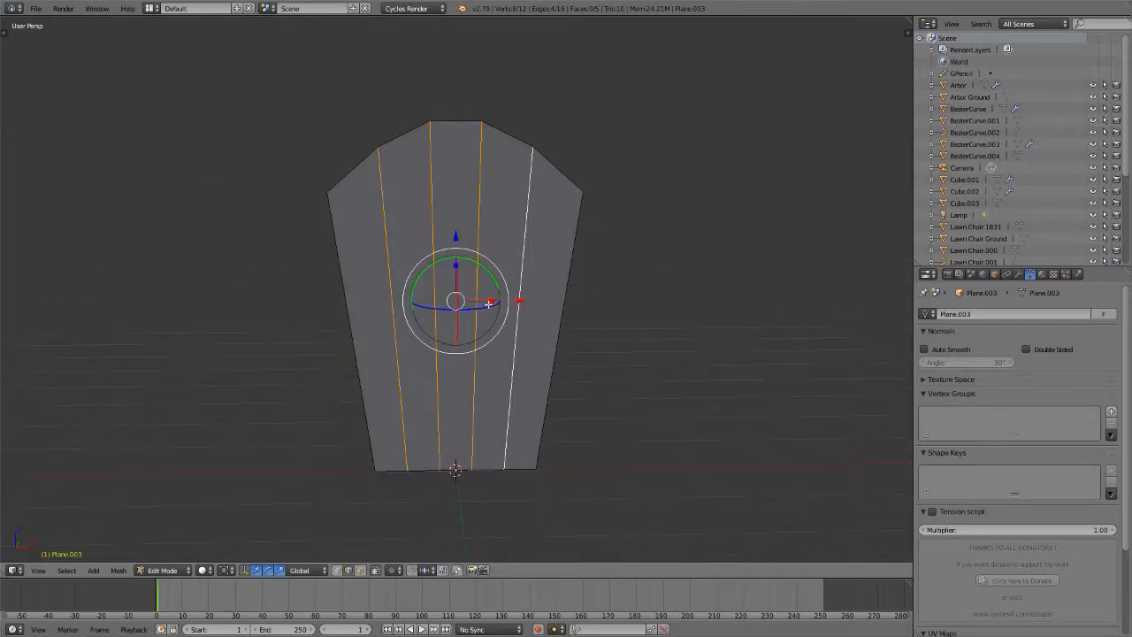
{"action": "key", "text": "a"}
{"action": "key", "text": "a"}
{"action": "key", "text": "s"}
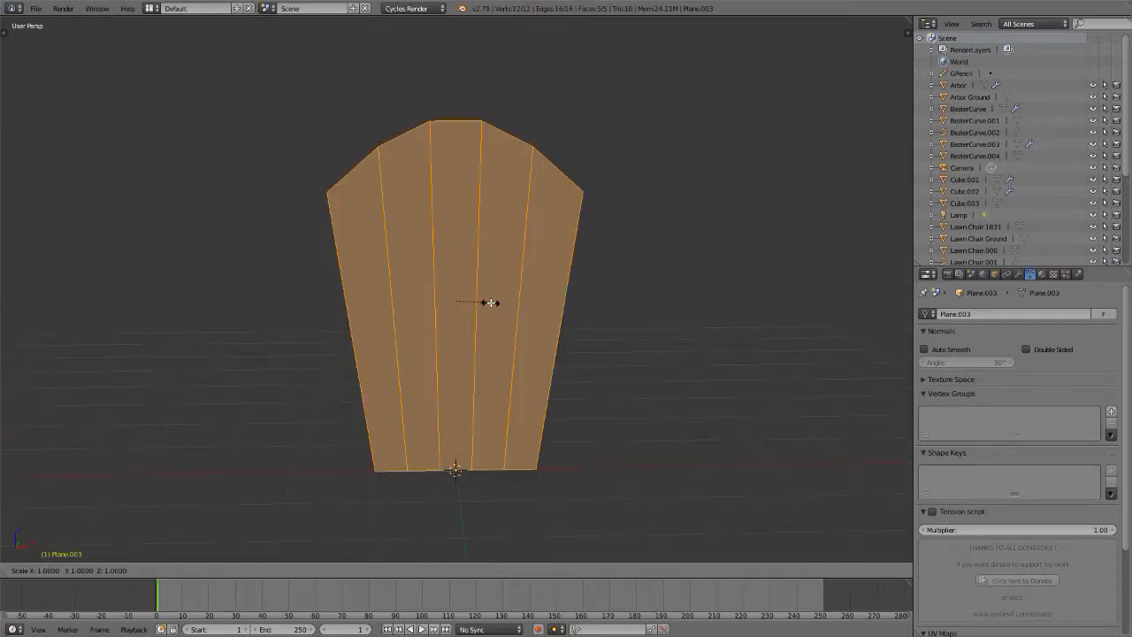
{"action": "right_click", "coordinate": [491, 303]}
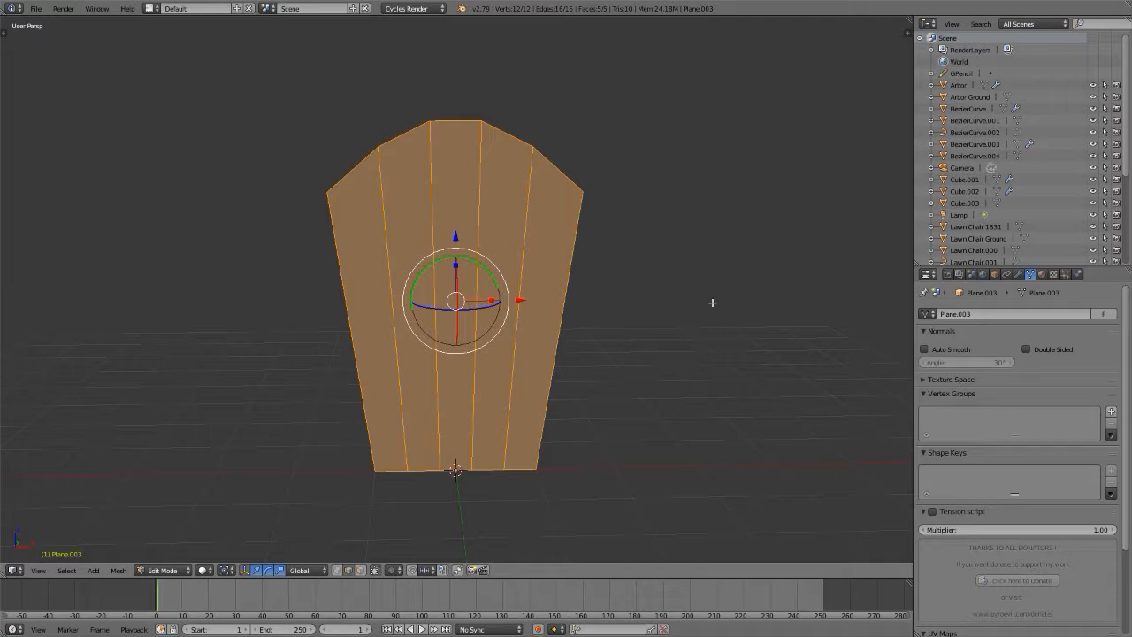
{"action": "key", "text": "s"}
{"action": "key", "text": "x"}
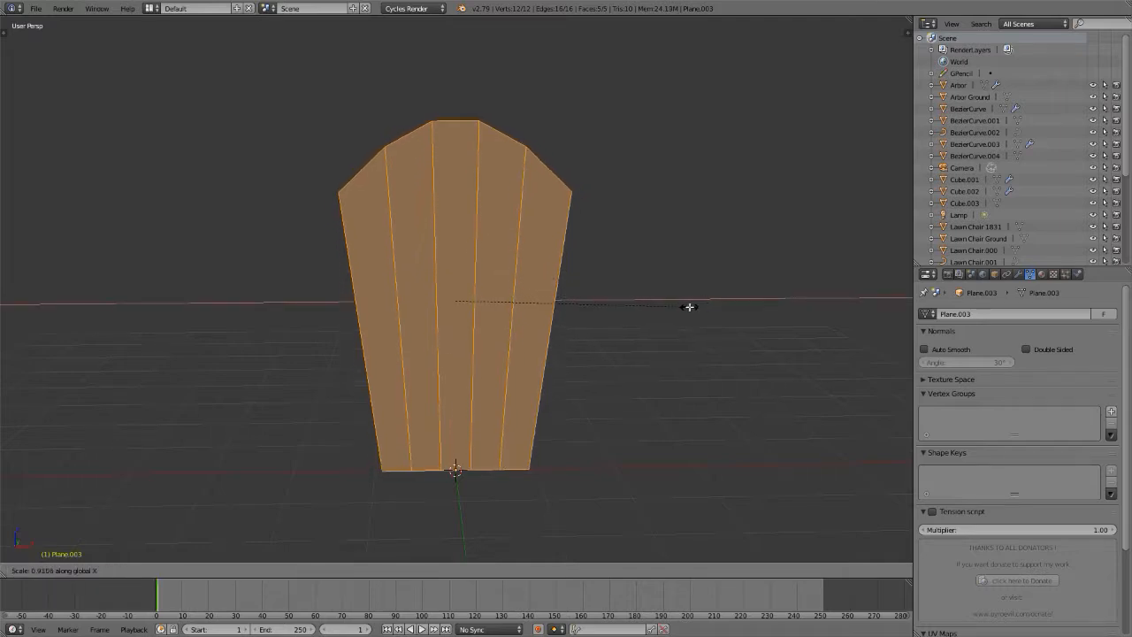
{"action": "left_click", "coordinate": [683, 307]}
{"action": "middle_click_drag", "start_coordinate": [508, 294], "coordinate": [722, 280]}
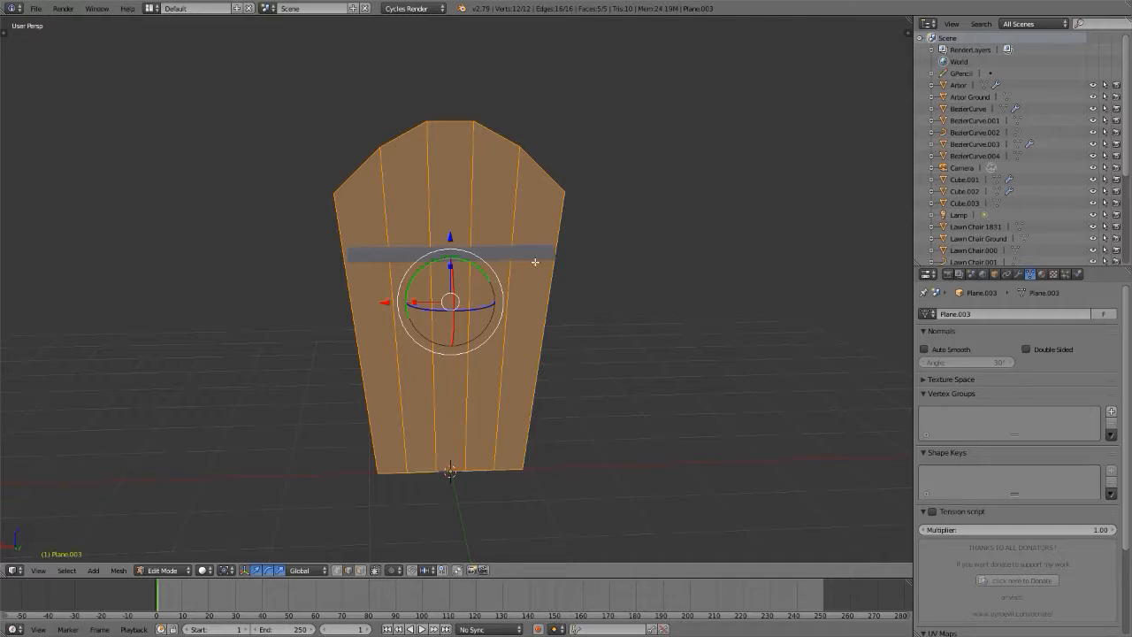
{"action": "middle_click_drag", "start_coordinate": [535, 262], "coordinate": [323, 278]}
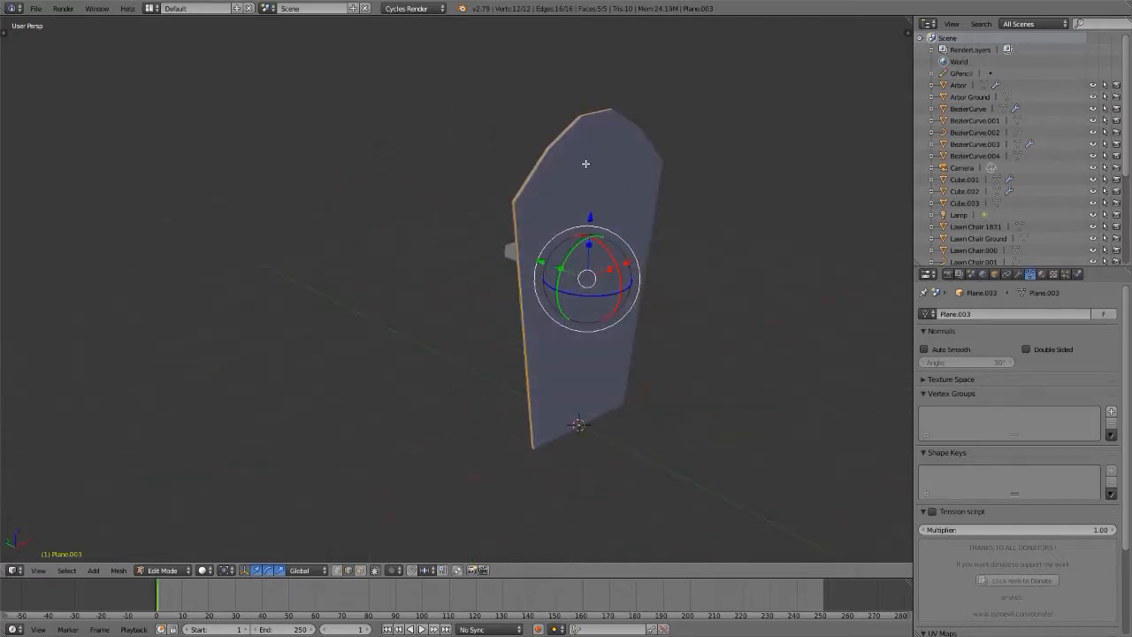
- Turn off the viewport display of the chair back's Solidify modifier, leaving the flat slats in solid shading
{"action": "key", "text": "z"}
{"action": "right_click", "coordinate": [596, 111]}
{"action": "middle_click_drag", "start_coordinate": [593, 171], "coordinate": [619, 232], "text": "shift"}
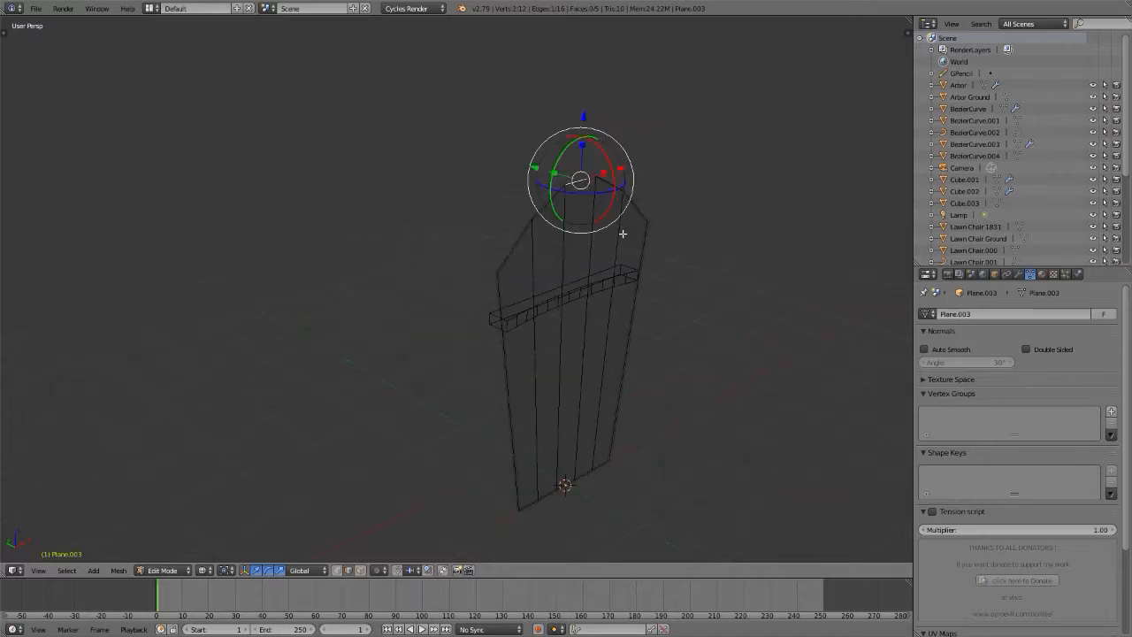
{"action": "left_click", "coordinate": [1017, 274]}
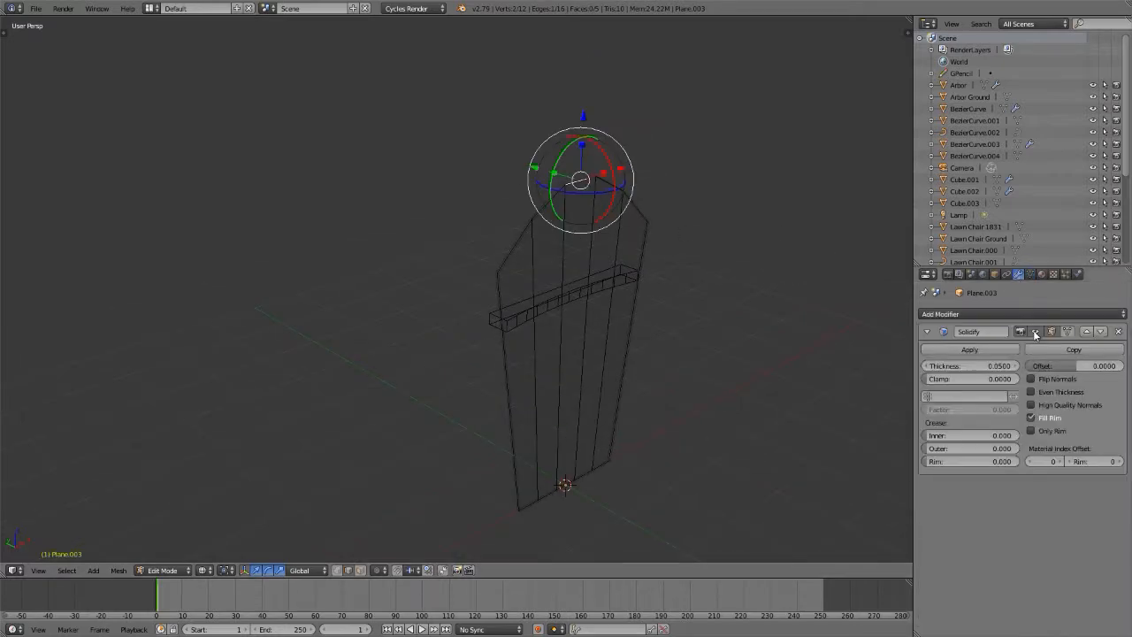
{"action": "key", "text": "z"}
{"action": "middle_click_drag", "start_coordinate": [570, 245], "coordinate": [608, 250]}
{"action": "scroll", "coordinate": [576, 207], "scroll_direction": "up", "scroll_amount": 3}
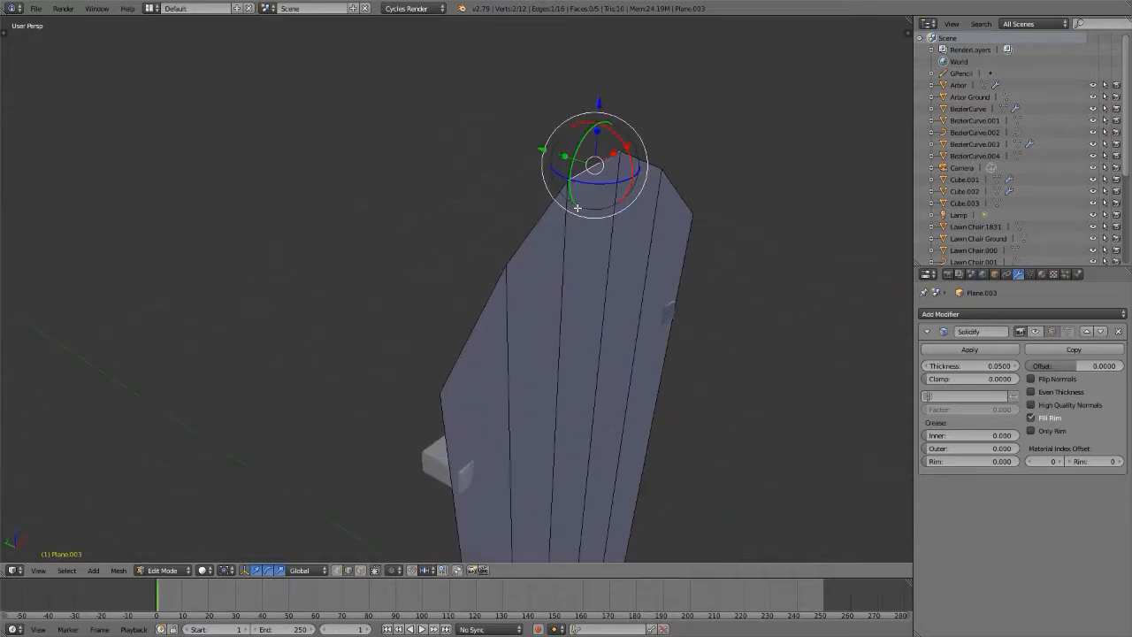
- Select the middle slat's face and move it about 0.09 along Y in top view to meet the strip's curve
{"action": "key", "text": "KP_7"}
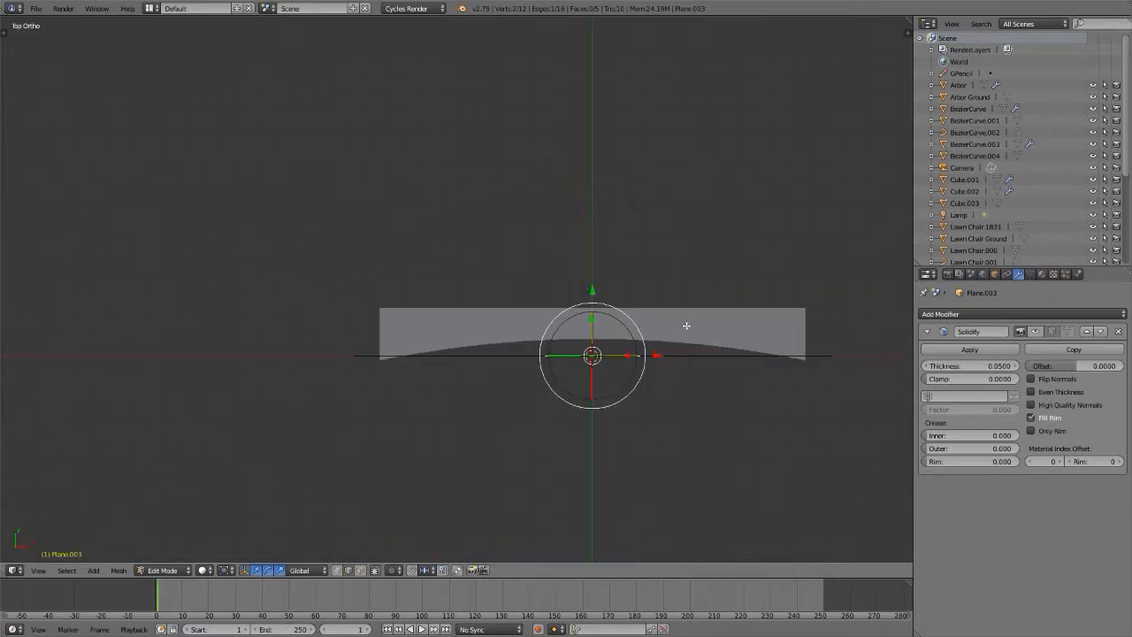
{"action": "middle_click_drag", "start_coordinate": [686, 325], "coordinate": [476, 279], "text": "shift"}
{"action": "scroll", "coordinate": [478, 277], "scroll_direction": "up", "scroll_amount": 2}
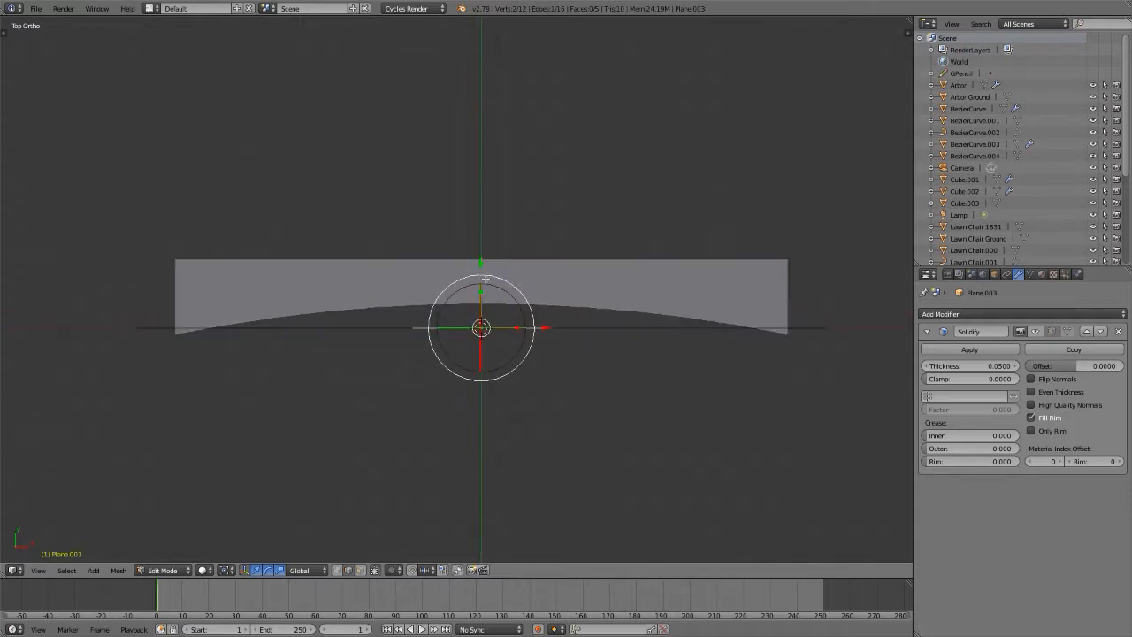
{"action": "scroll", "coordinate": [486, 279], "scroll_direction": "up", "scroll_amount": 2}
{"action": "scroll", "coordinate": [486, 279], "scroll_direction": "down", "scroll_amount": 3}
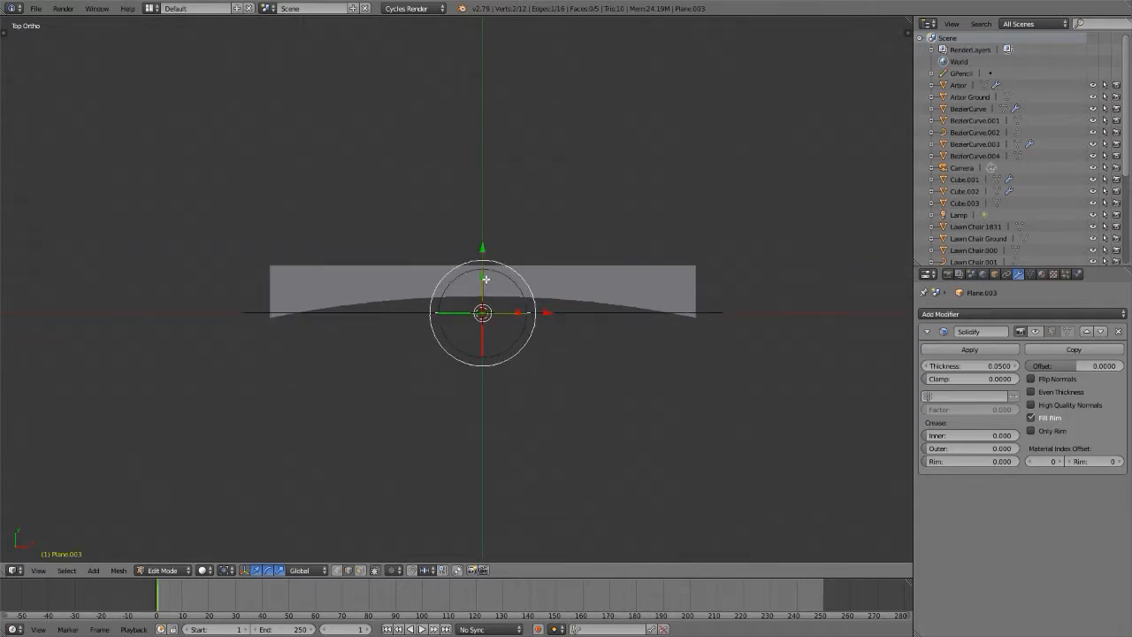
{"action": "middle_click_drag", "start_coordinate": [485, 279], "coordinate": [488, 222]}
{"action": "key", "text": "ctrl+Tab"}
{"action": "left_click", "coordinate": [480, 252]}
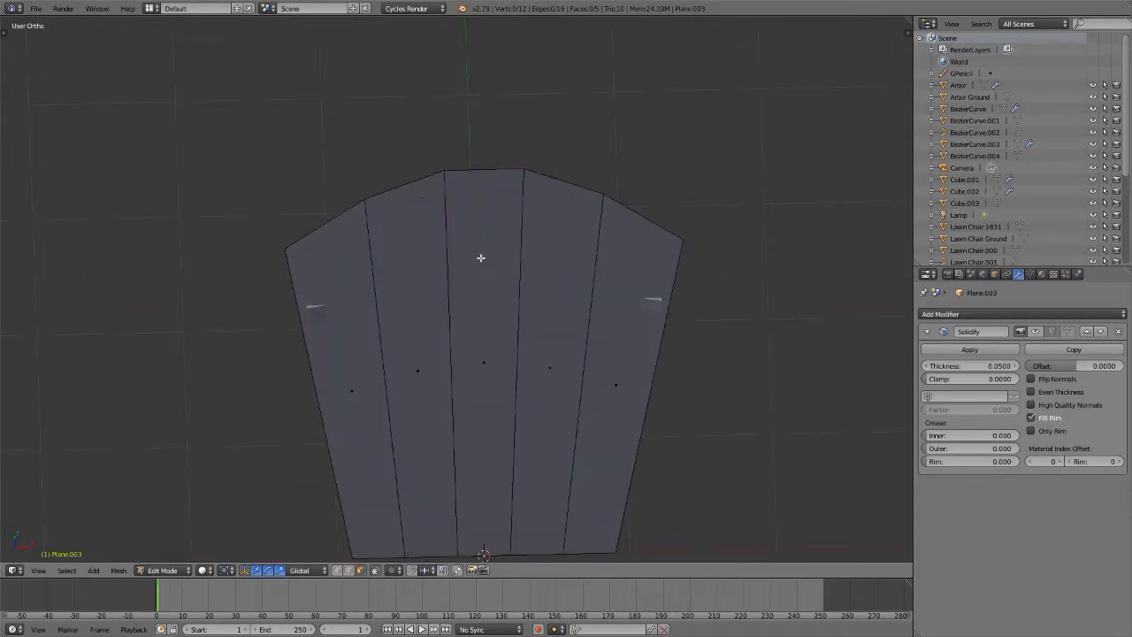
{"action": "right_click", "coordinate": [481, 283]}
{"action": "key", "text": "KP_7"}
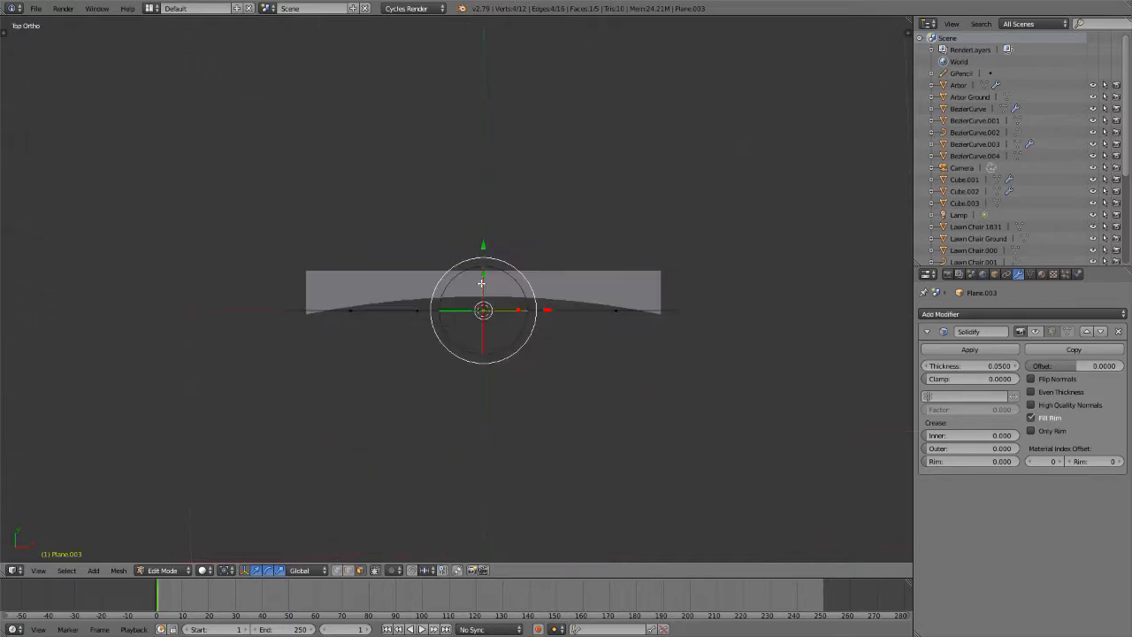
{"action": "scroll", "coordinate": [481, 282], "scroll_direction": "up", "scroll_amount": 5}
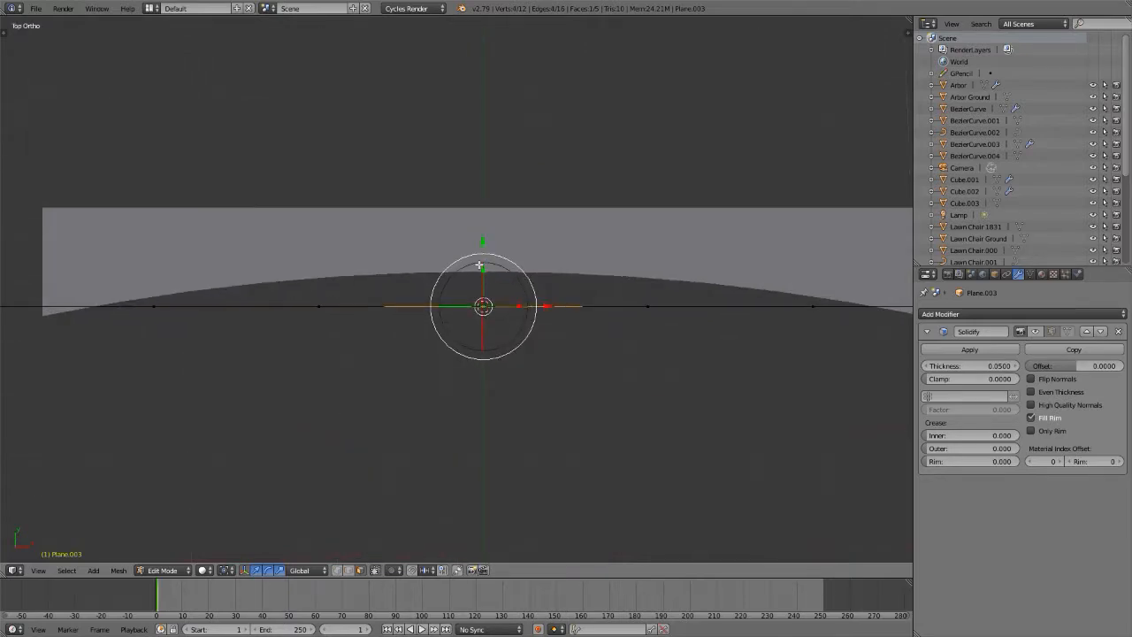
{"action": "key", "text": "g"}
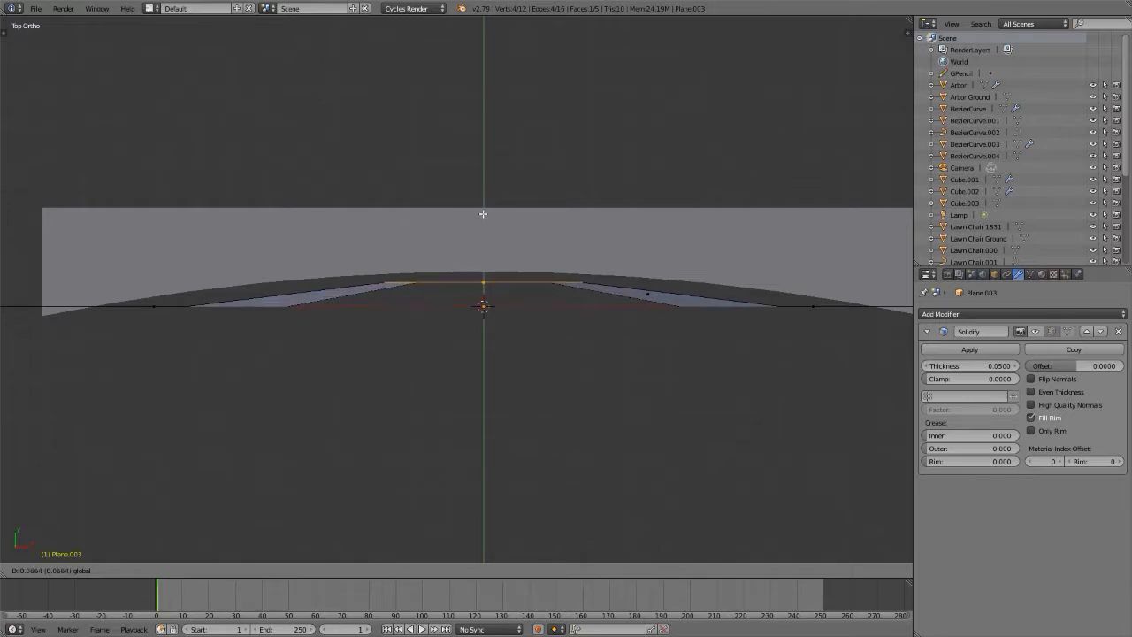
{"action": "mouse_move", "coordinate": [483, 207]}
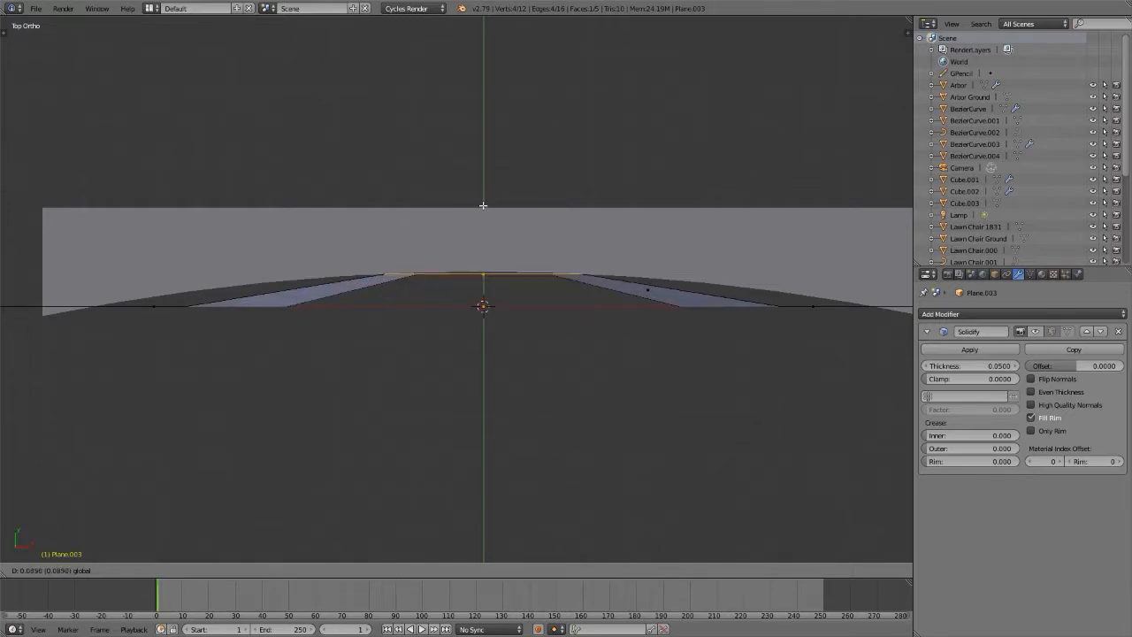
{"action": "left_click", "coordinate": [482, 207]}
- Check the middle slat with the Solidify thickness shown, hide the thickness again, and nudge the slat slightly away from the strip along Y
{"action": "scroll", "coordinate": [489, 281], "scroll_direction": "up", "scroll_amount": 3}
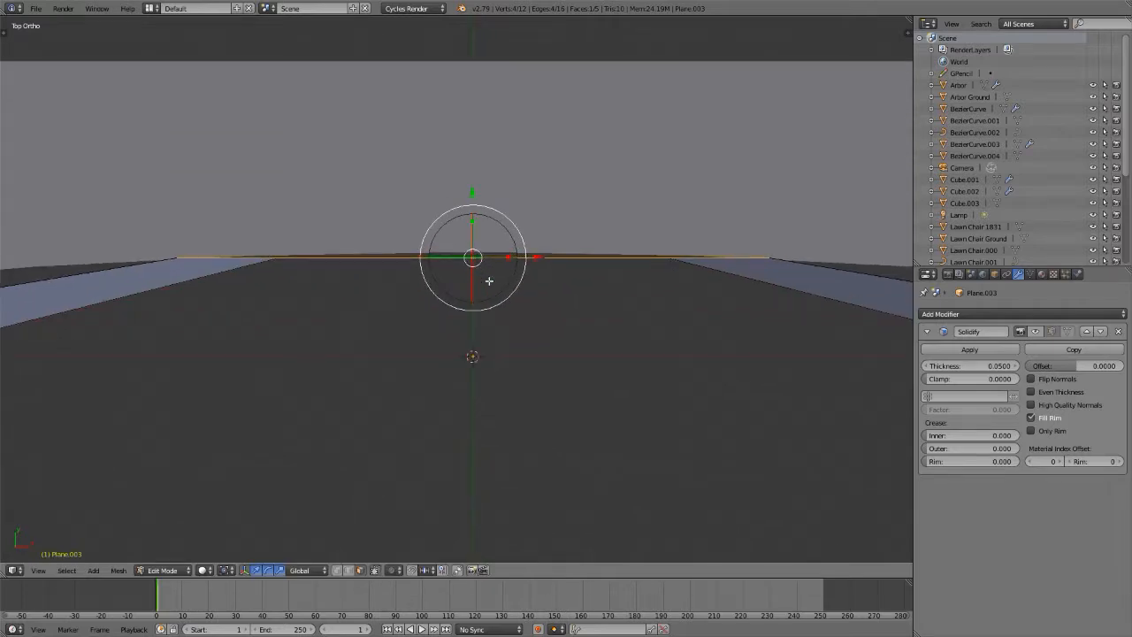
{"action": "left_click", "coordinate": [1034, 332]}
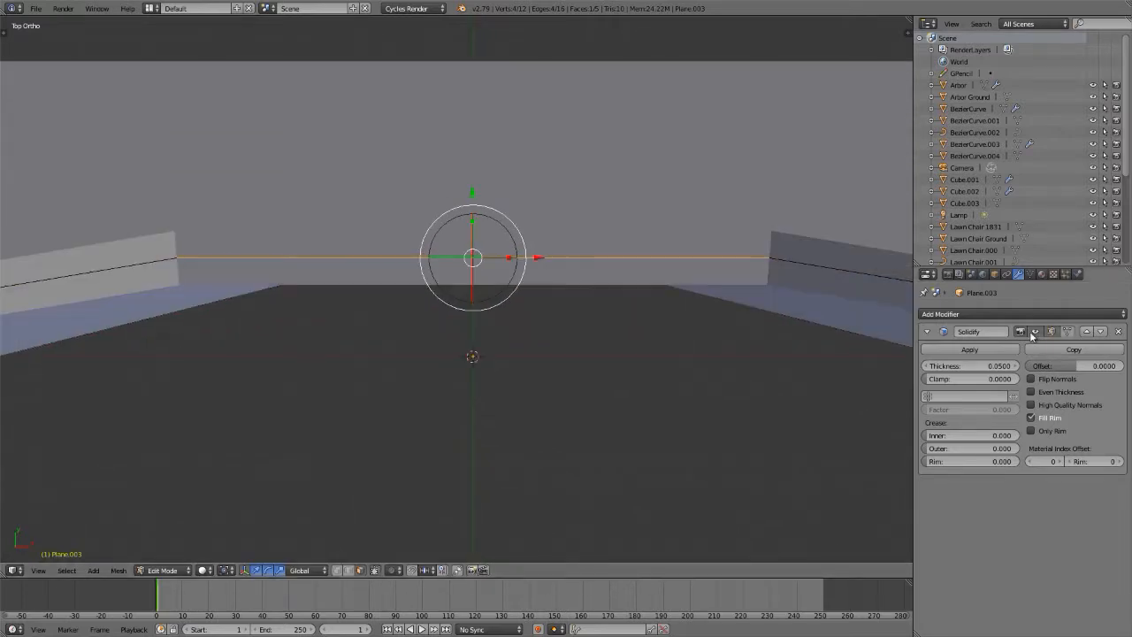
{"action": "left_click_drag", "start_coordinate": [473, 193], "coordinate": [471, 224]}
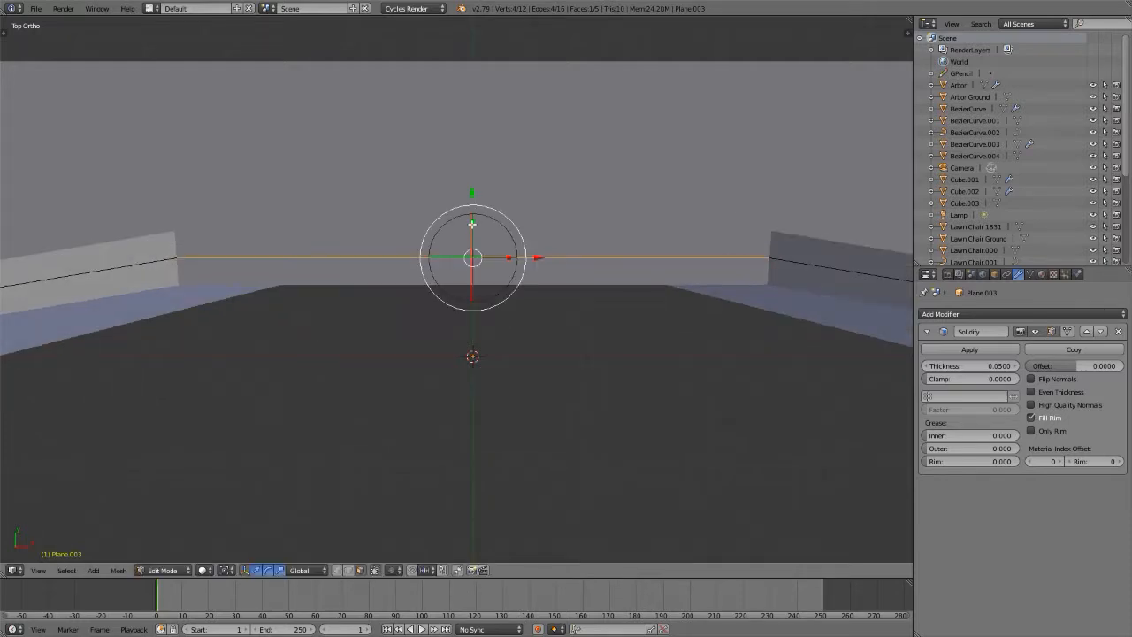
{"action": "left_click", "coordinate": [1034, 331]}
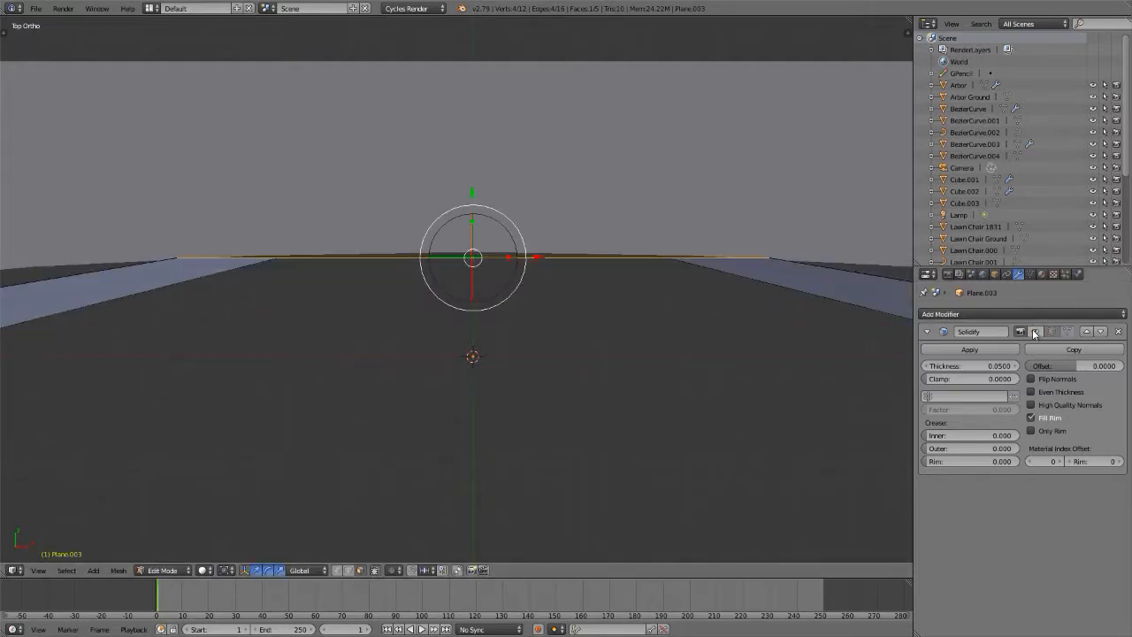
{"action": "key", "text": "g"}
{"action": "left_click", "coordinate": [472, 194]}
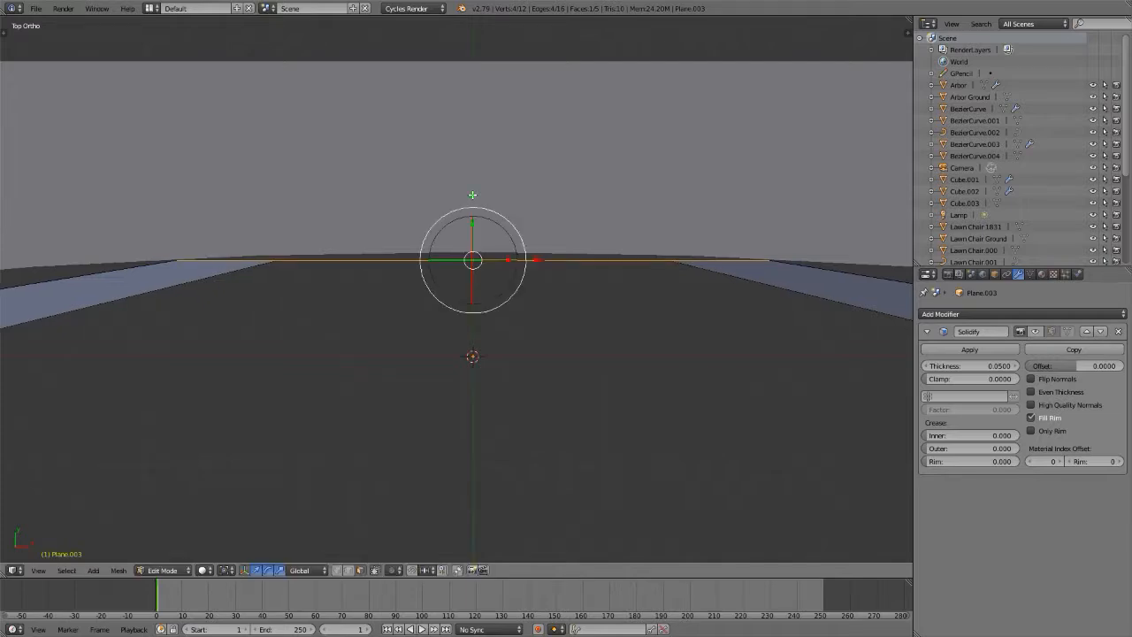
{"action": "scroll", "coordinate": [472, 251], "scroll_direction": "down", "scroll_amount": 3}
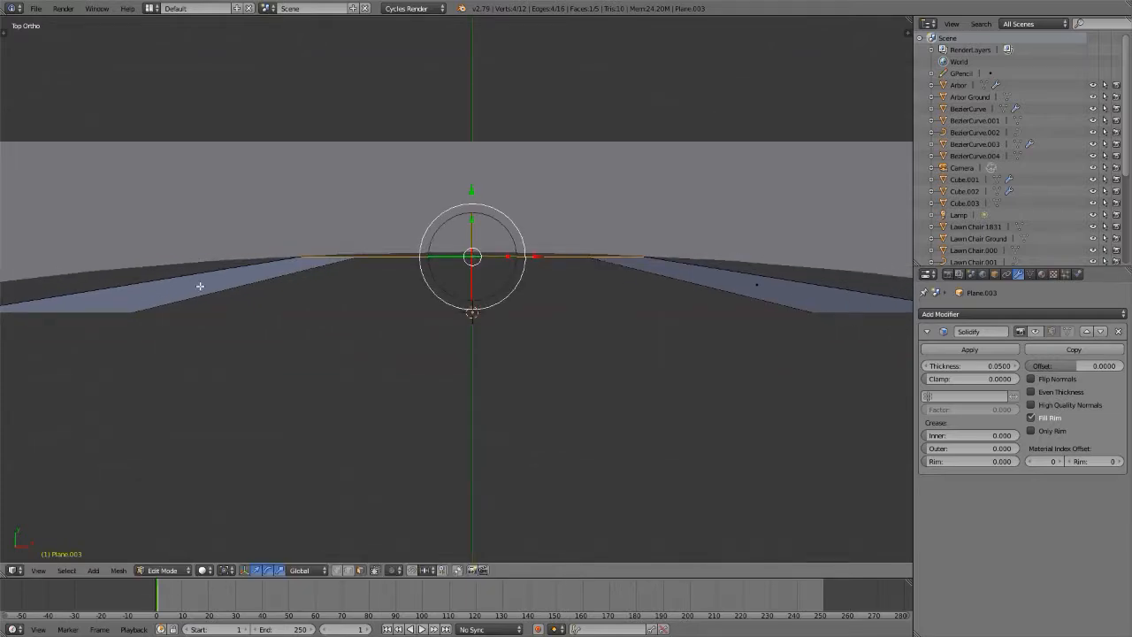
- Select the two seams joining the outermost slats to their neighbours and move them about 0.05 along Y toward the strip
{"action": "middle_click_drag", "start_coordinate": [200, 285], "coordinate": [202, 273]}
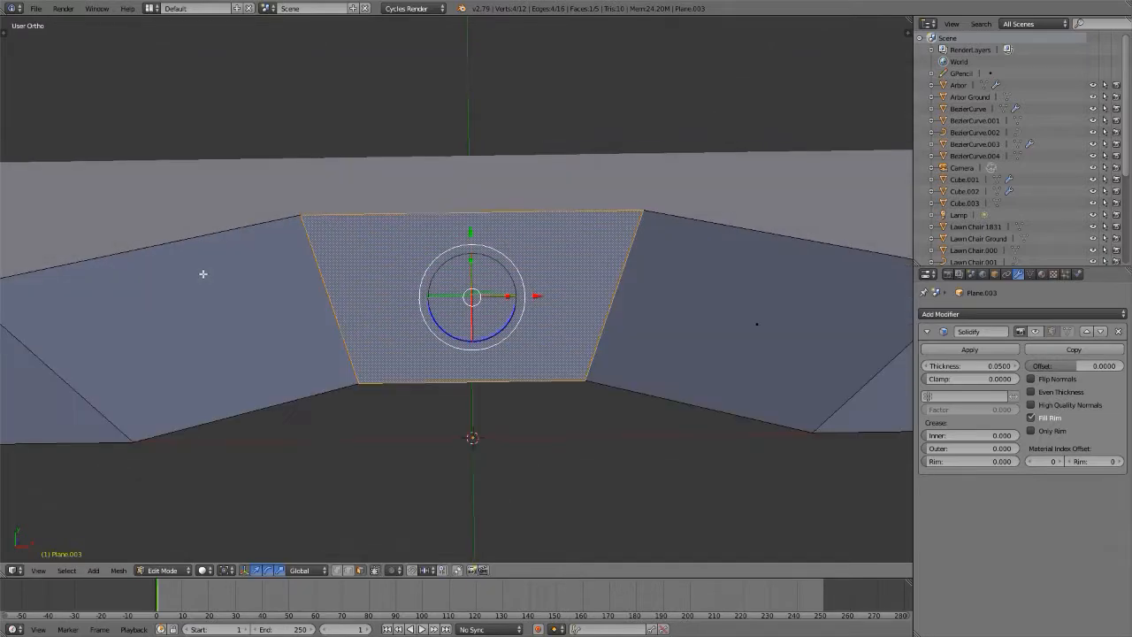
{"action": "key", "text": "ctrl+Tab"}
{"action": "left_click", "coordinate": [78, 382]}
{"action": "right_click", "coordinate": [76, 397]}
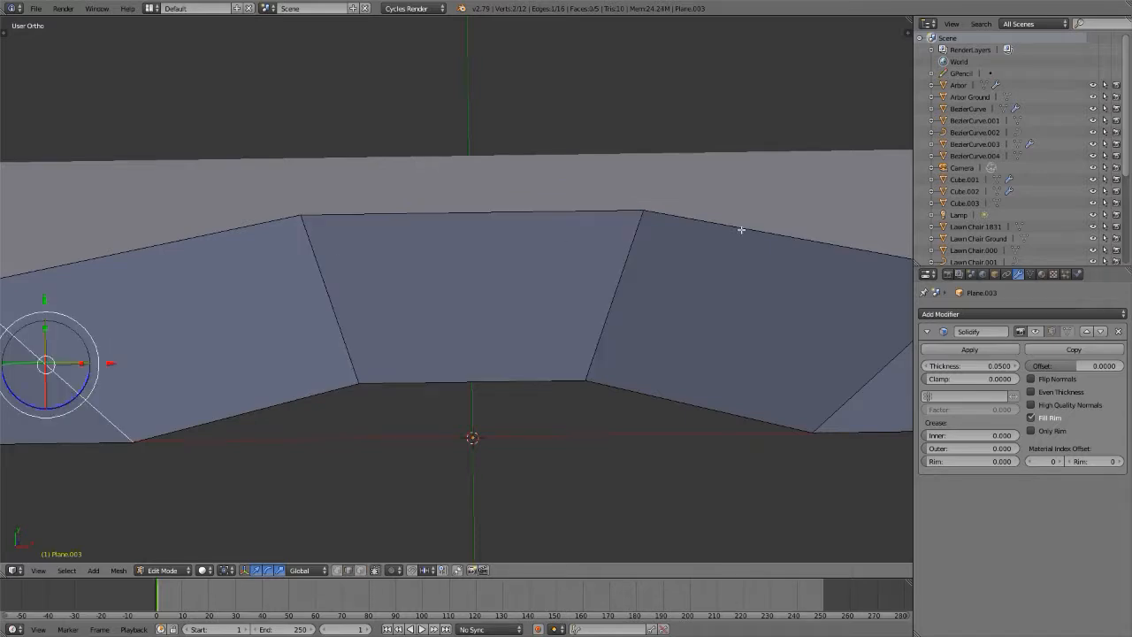
{"action": "right_click", "coordinate": [873, 374], "text": "shift"}
{"action": "middle_click_drag", "start_coordinate": [510, 293], "coordinate": [510, 316]}
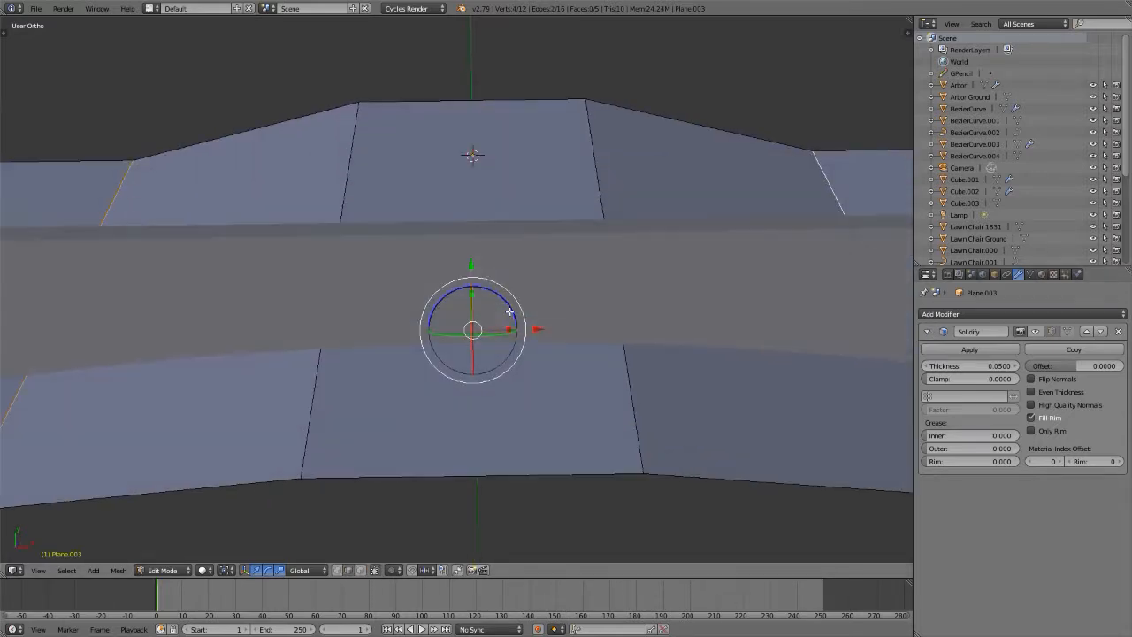
{"action": "key", "text": "KP_7"}
{"action": "middle_click_drag", "start_coordinate": [350, 343], "coordinate": [642, 304], "text": "shift"}
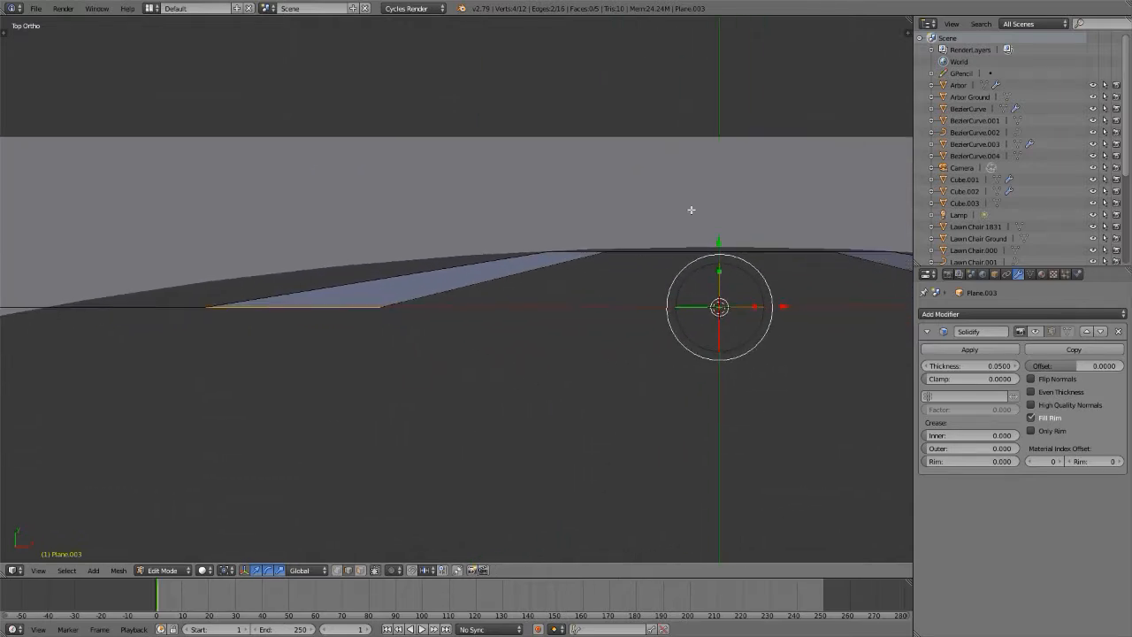
{"action": "key", "text": "g"}
{"action": "key", "text": "y"}
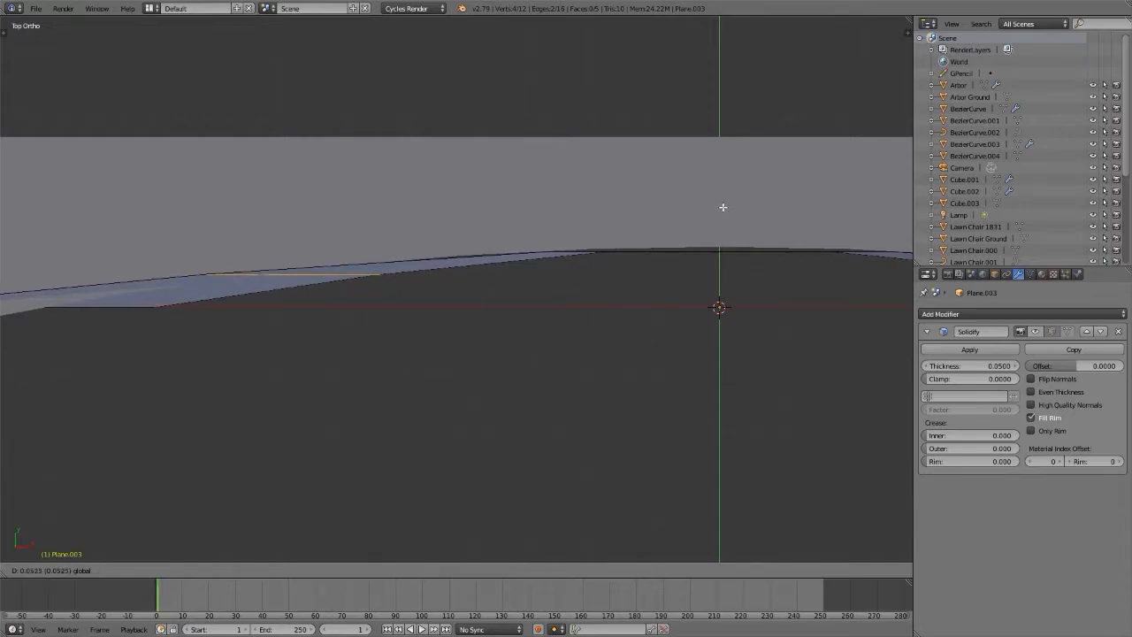
{"action": "left_click", "coordinate": [723, 209]}
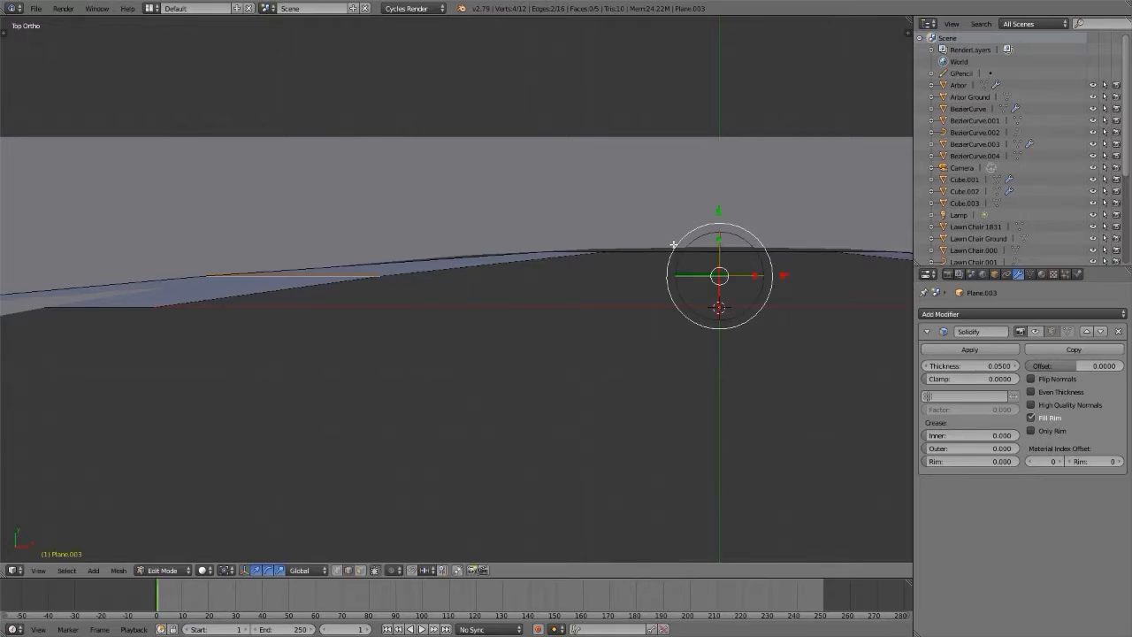
- Select both side edges of the middle slat and nudge them slightly along Y toward the strip in top view
{"action": "middle_click_drag", "start_coordinate": [679, 238], "coordinate": [677, 224]}
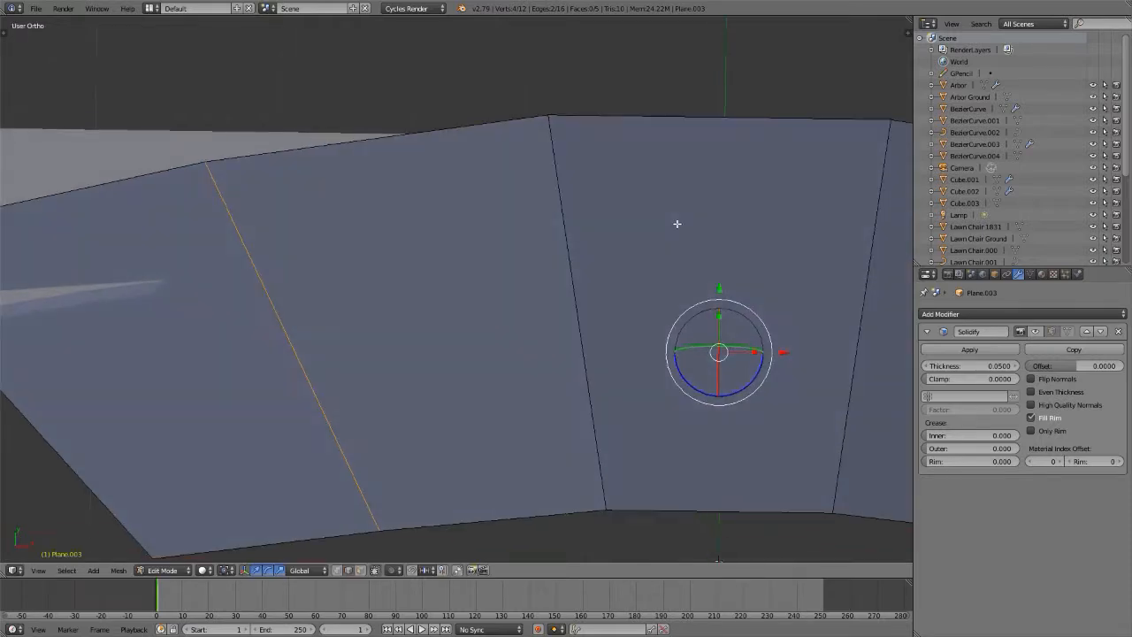
{"action": "right_click", "coordinate": [582, 228]}
{"action": "right_click", "coordinate": [875, 233], "text": "shift"}
{"action": "key", "text": "KP_7"}
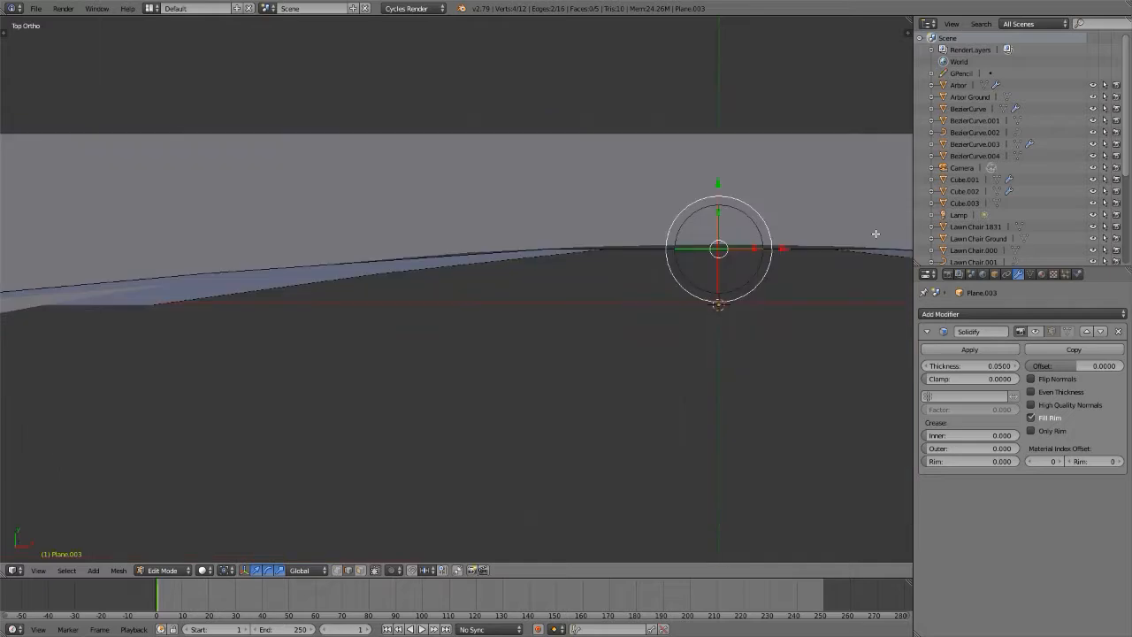
{"action": "middle_click_drag", "start_coordinate": [665, 288], "coordinate": [469, 342], "text": "shift"}
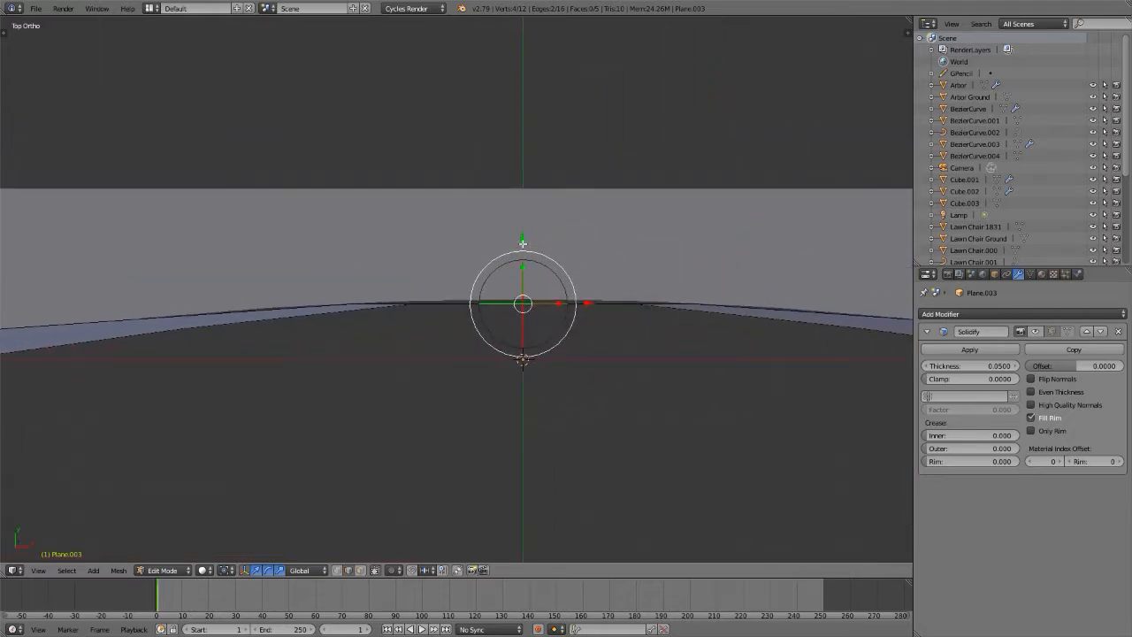
{"action": "key", "text": "g"}
{"action": "key", "text": "y"}
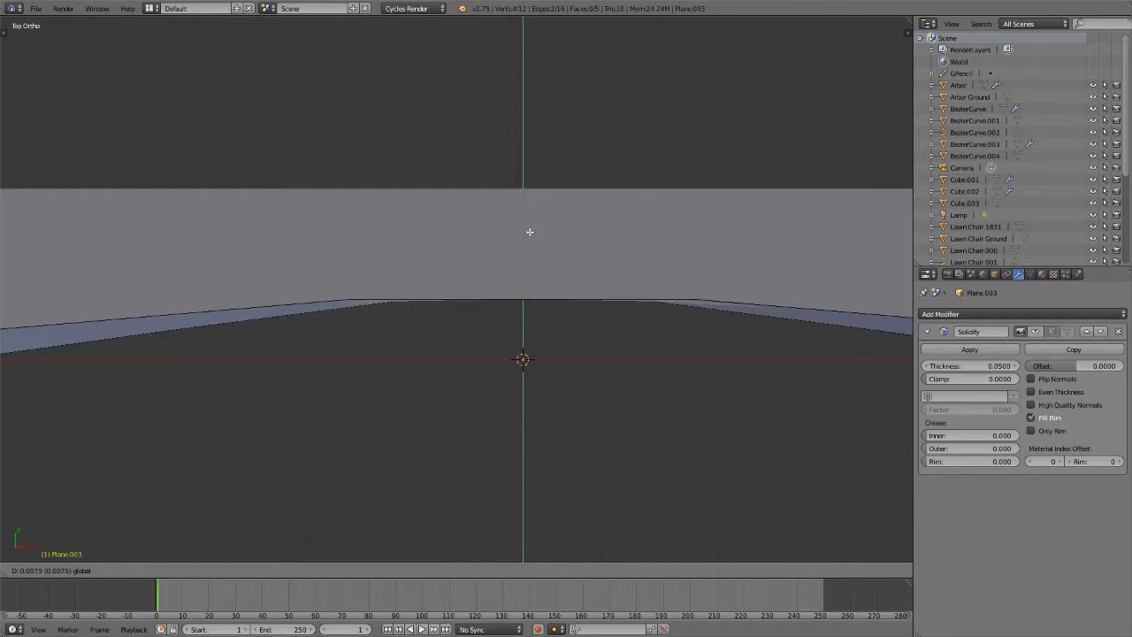
{"action": "left_click", "coordinate": [528, 235]}
- Select the chair back's two outermost side edges and move them slightly along negative Y to follow the strip's curved ends
{"action": "scroll", "coordinate": [528, 234], "scroll_direction": "down", "scroll_amount": 4}
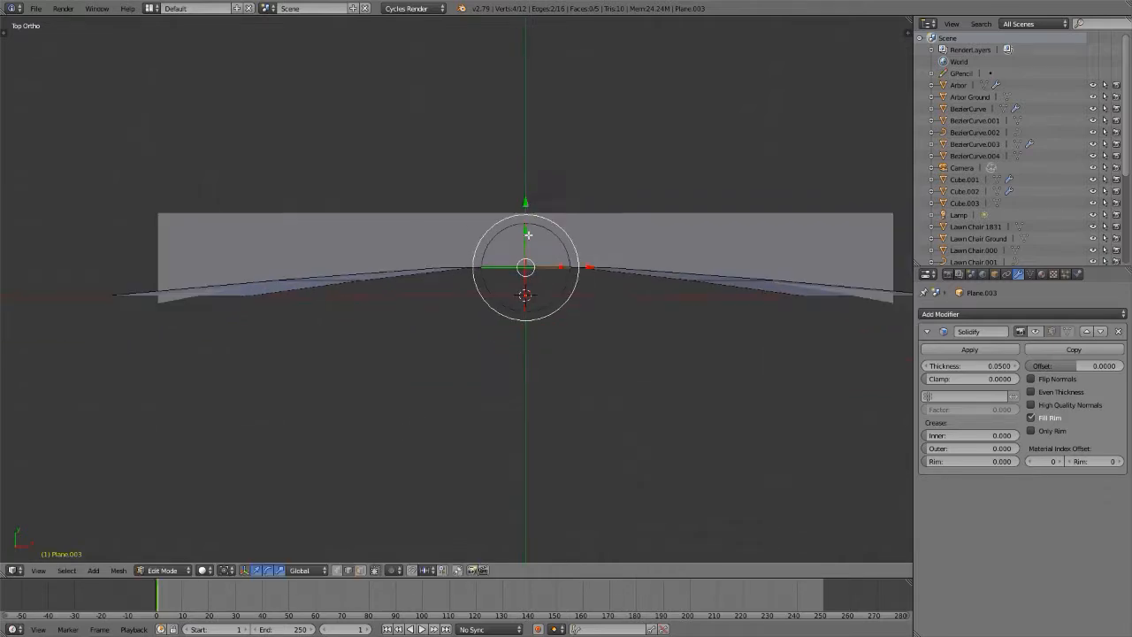
{"action": "right_click", "coordinate": [235, 294]}
{"action": "middle_click_drag", "start_coordinate": [278, 271], "coordinate": [192, 283]}
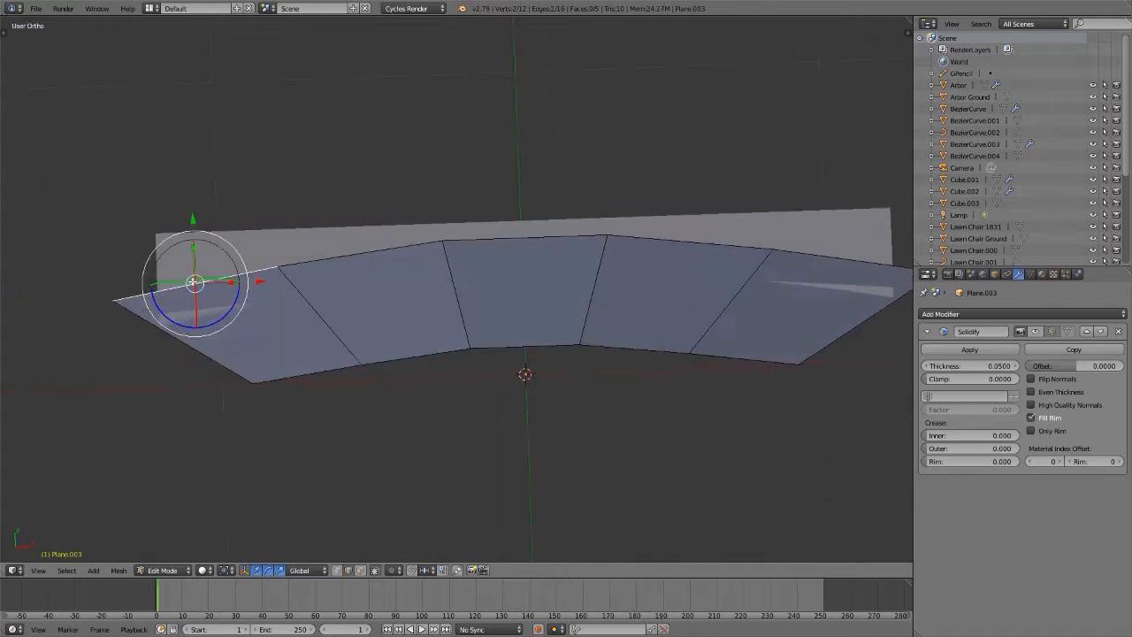
{"action": "right_click", "coordinate": [178, 346]}
{"action": "right_click", "coordinate": [819, 341], "text": "shift"}
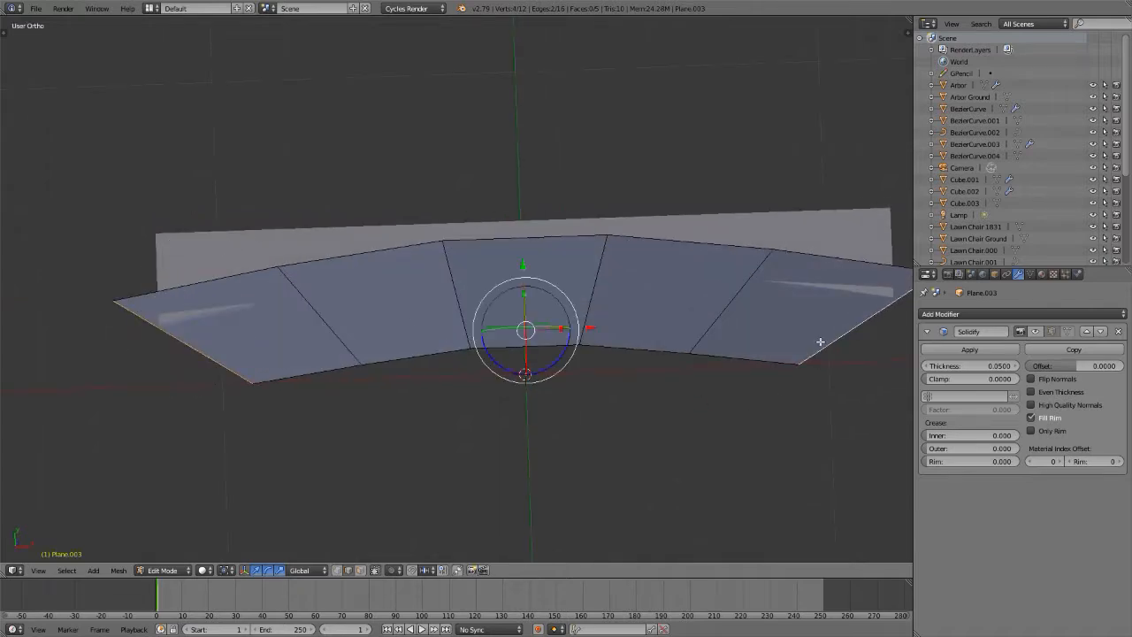
{"action": "key", "text": "KP_7"}
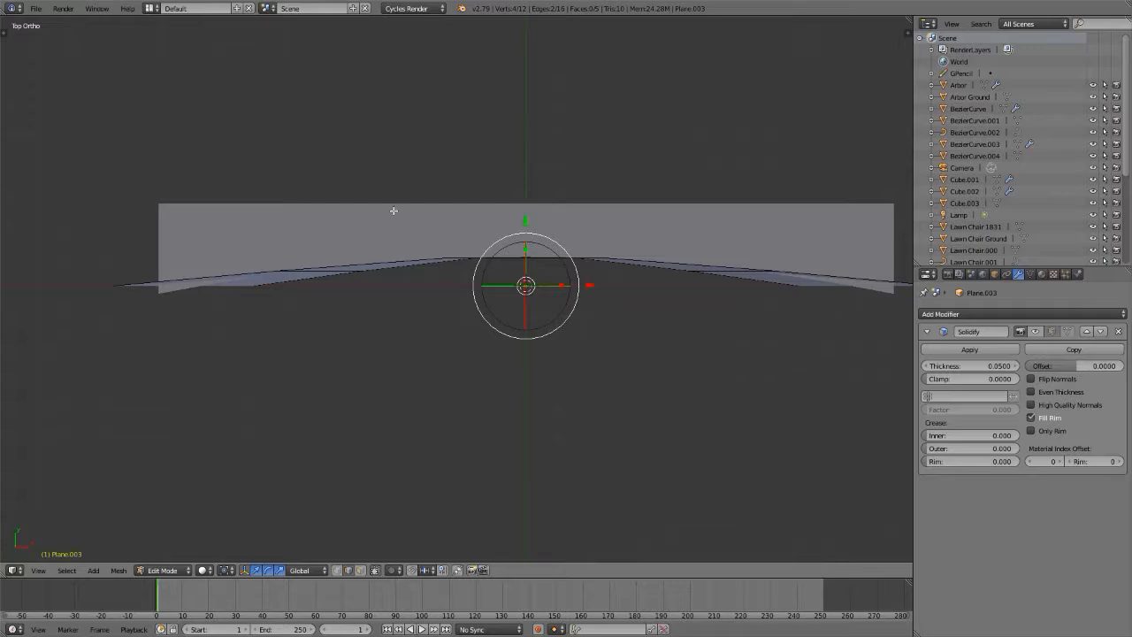
{"action": "left_click_drag", "start_coordinate": [525, 222], "coordinate": [531, 233]}
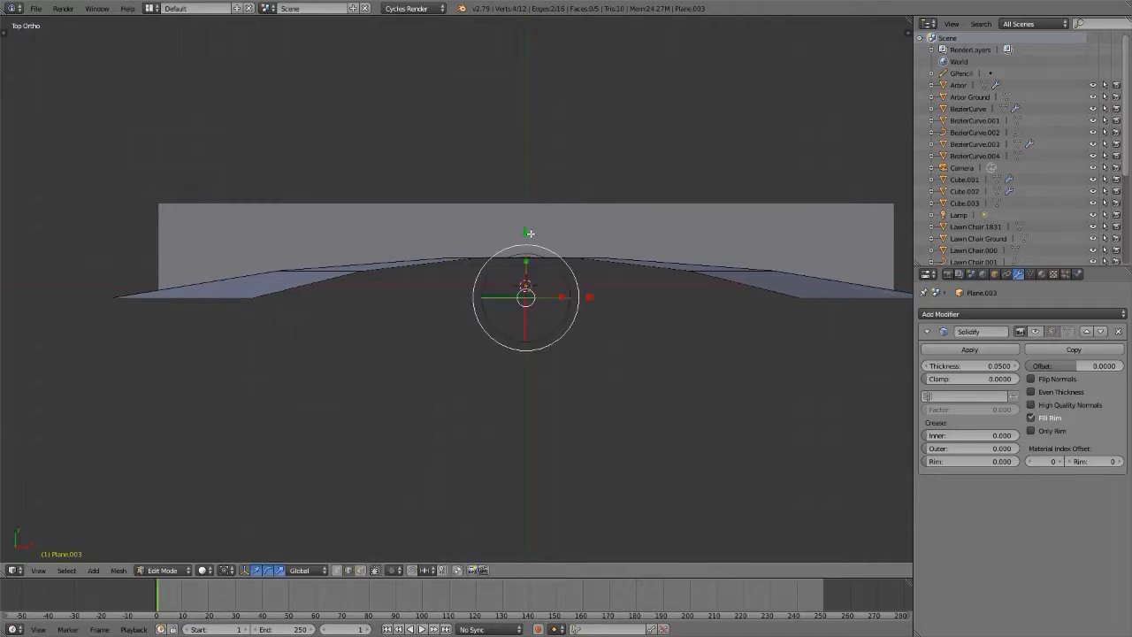
{"action": "scroll", "coordinate": [895, 301], "scroll_direction": "up", "scroll_amount": 6}
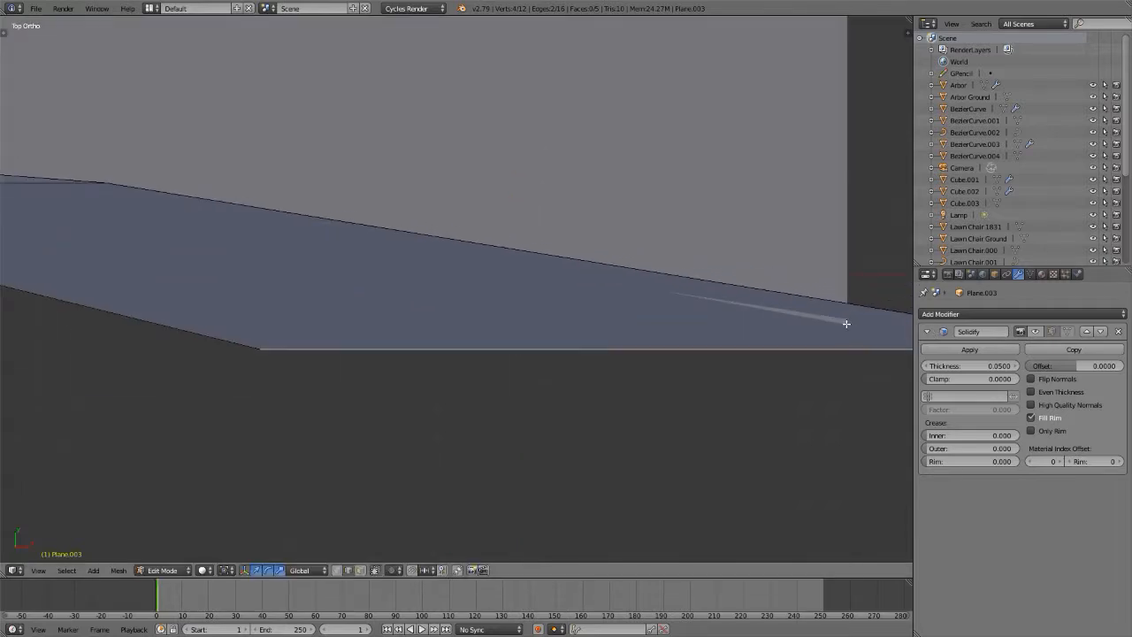
{"action": "scroll", "coordinate": [894, 308], "scroll_direction": "down", "scroll_amount": 6}
{"action": "scroll", "coordinate": [433, 325], "scroll_direction": "up", "scroll_amount": 6}
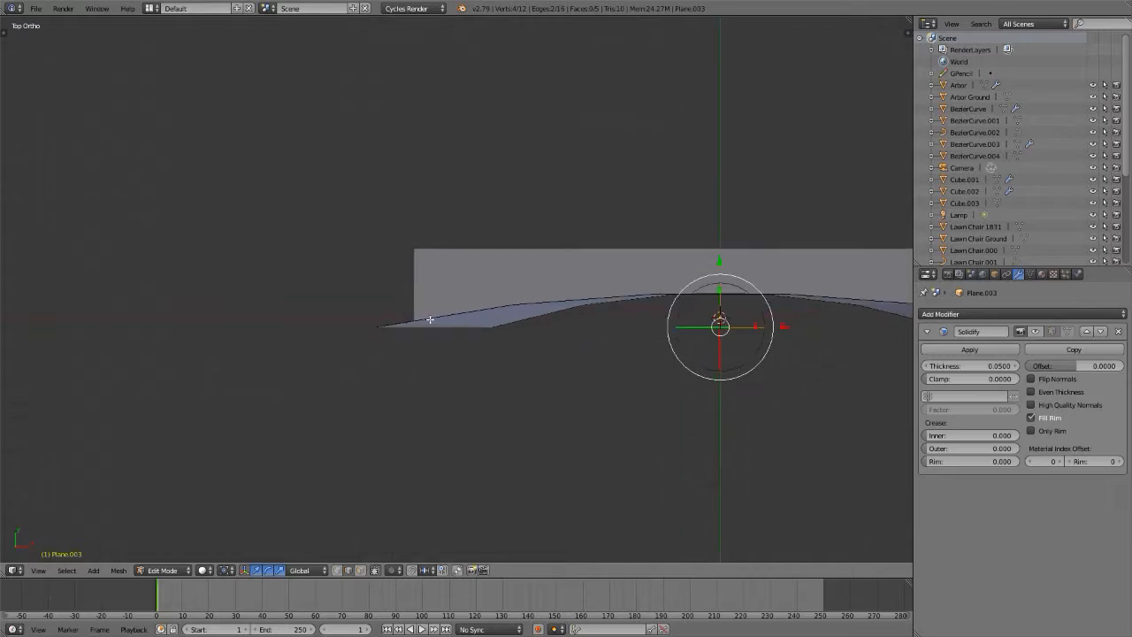
{"action": "scroll", "coordinate": [390, 342], "scroll_direction": "down", "scroll_amount": 6}
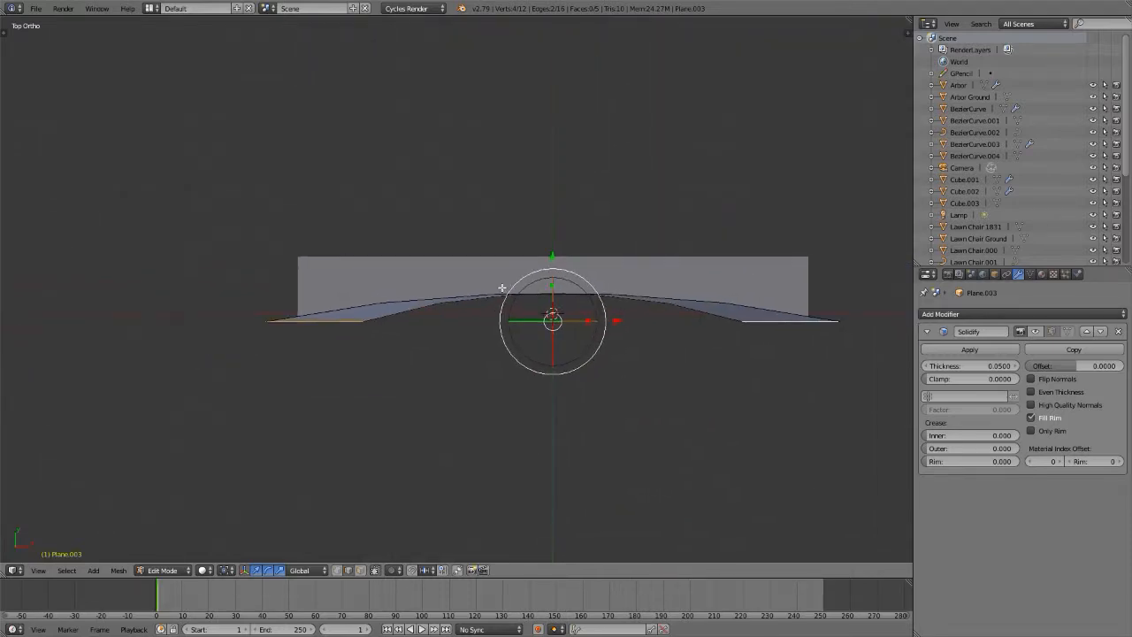
- Symmetrize the curved support strip's whole mesh, trying +X to -X and settling on the -X to +X direction
{"action": "key", "text": "Tab"}
{"action": "scroll", "coordinate": [498, 309], "scroll_direction": "up", "scroll_amount": 3}
{"action": "right_click", "coordinate": [466, 270]}
{"action": "scroll", "coordinate": [442, 267], "scroll_direction": "down", "scroll_amount": 3}
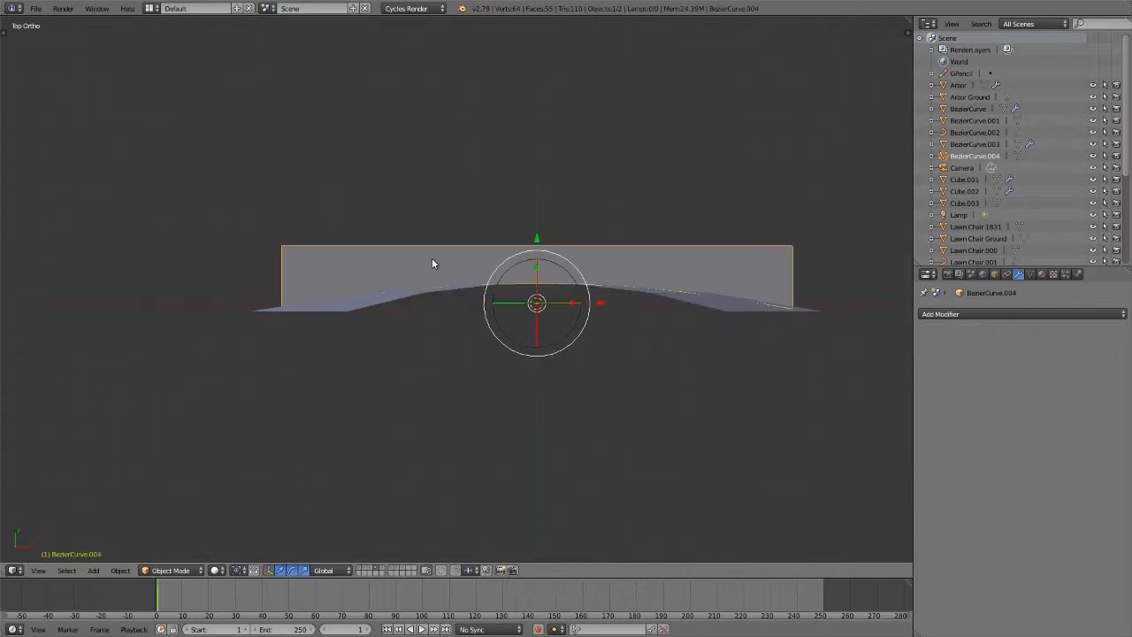
{"action": "key", "text": "Tab"}
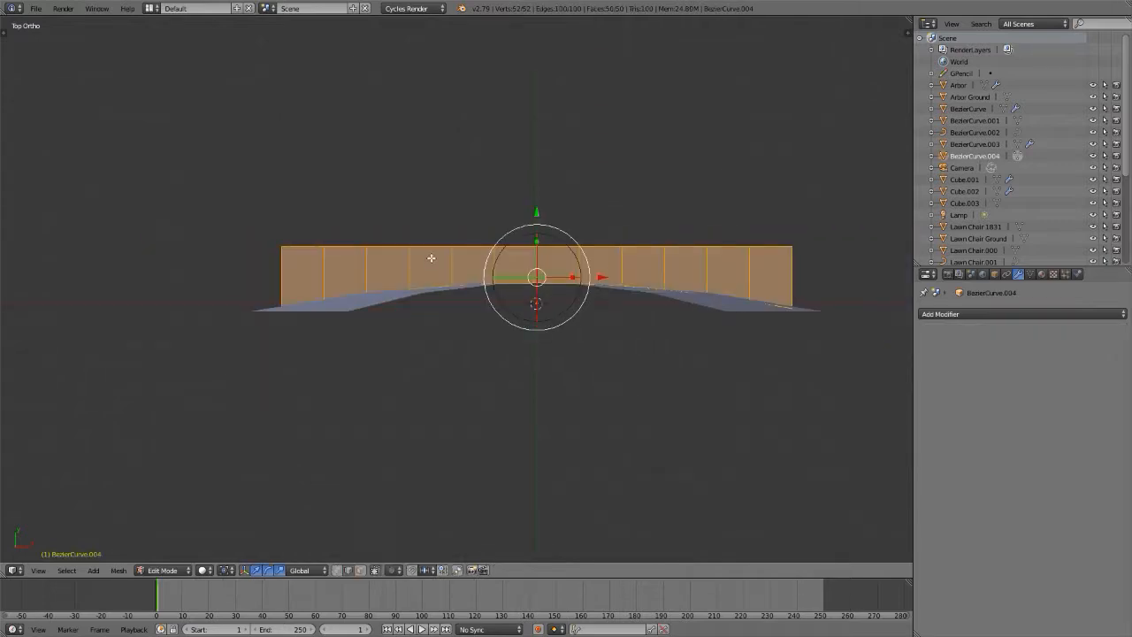
{"action": "key", "text": "t"}
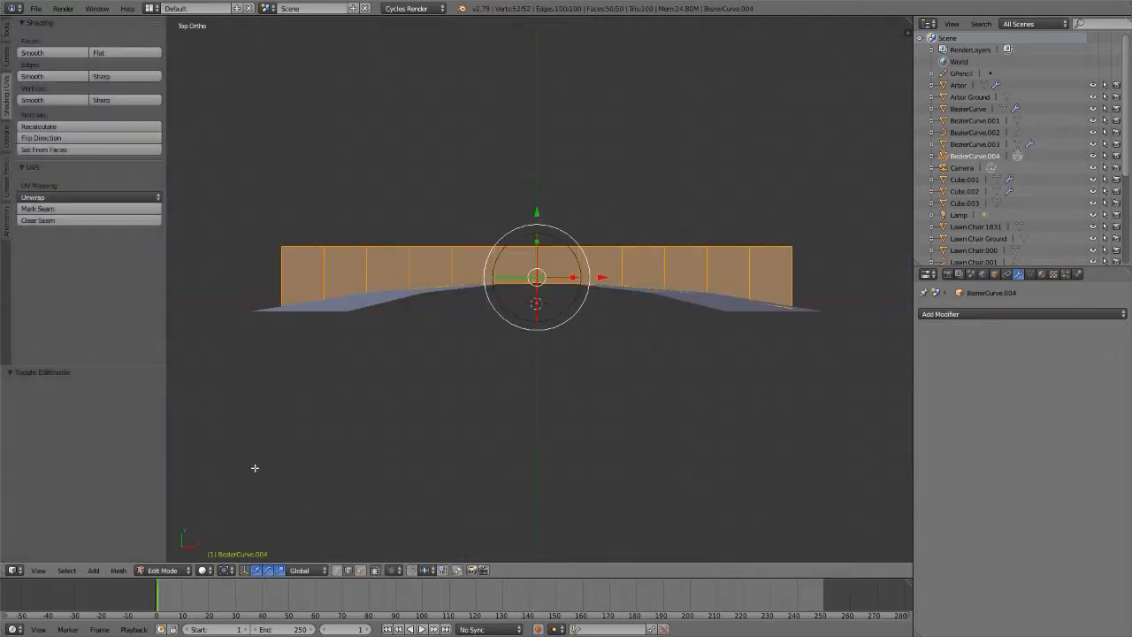
{"action": "left_click", "coordinate": [119, 569]}
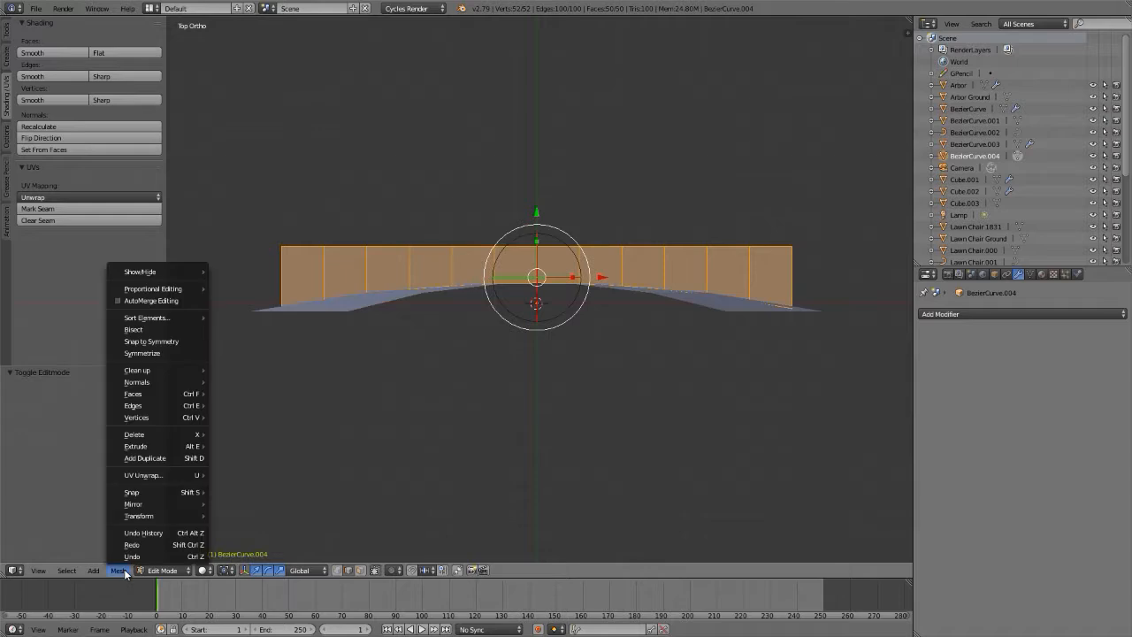
{"action": "left_click", "coordinate": [148, 353]}
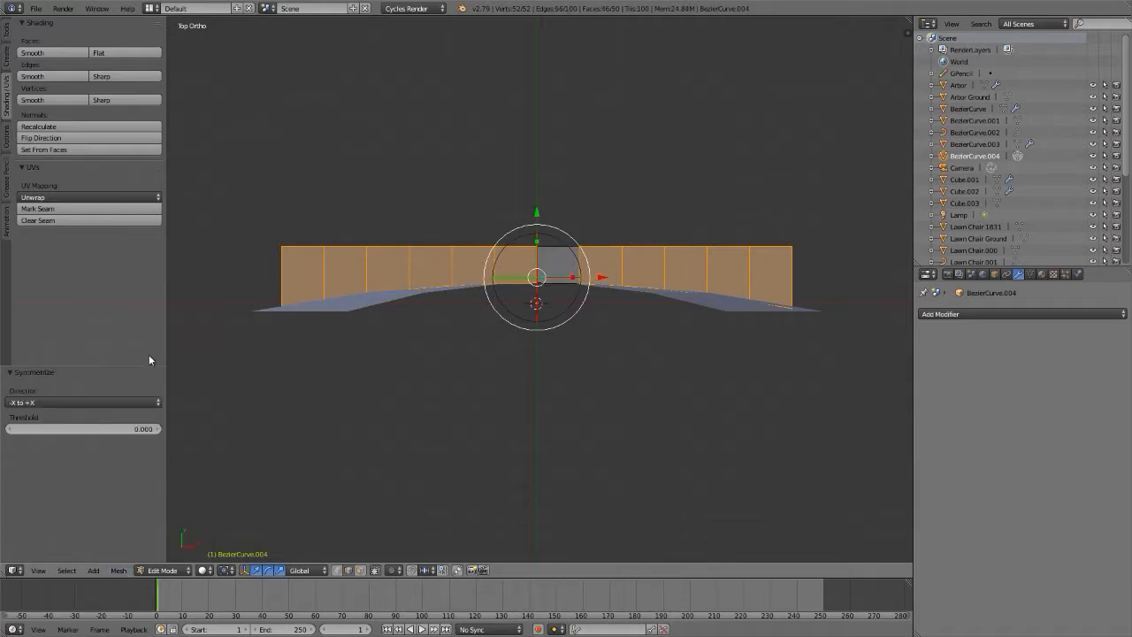
{"action": "left_click", "coordinate": [59, 402]}
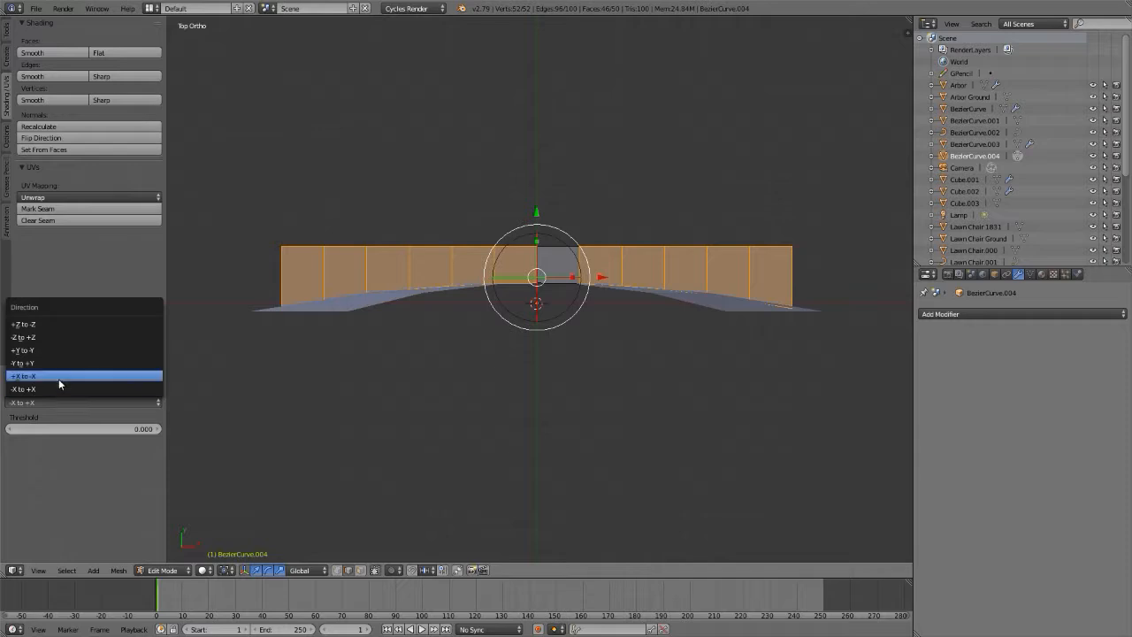
{"action": "left_click", "coordinate": [58, 377]}
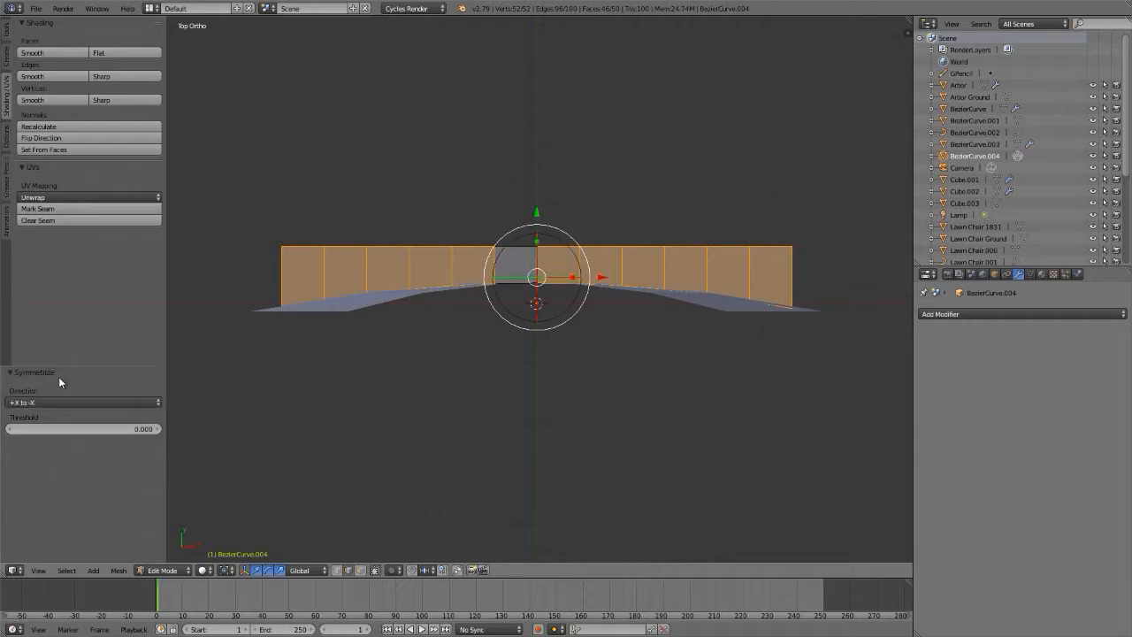
{"action": "left_click", "coordinate": [55, 399]}
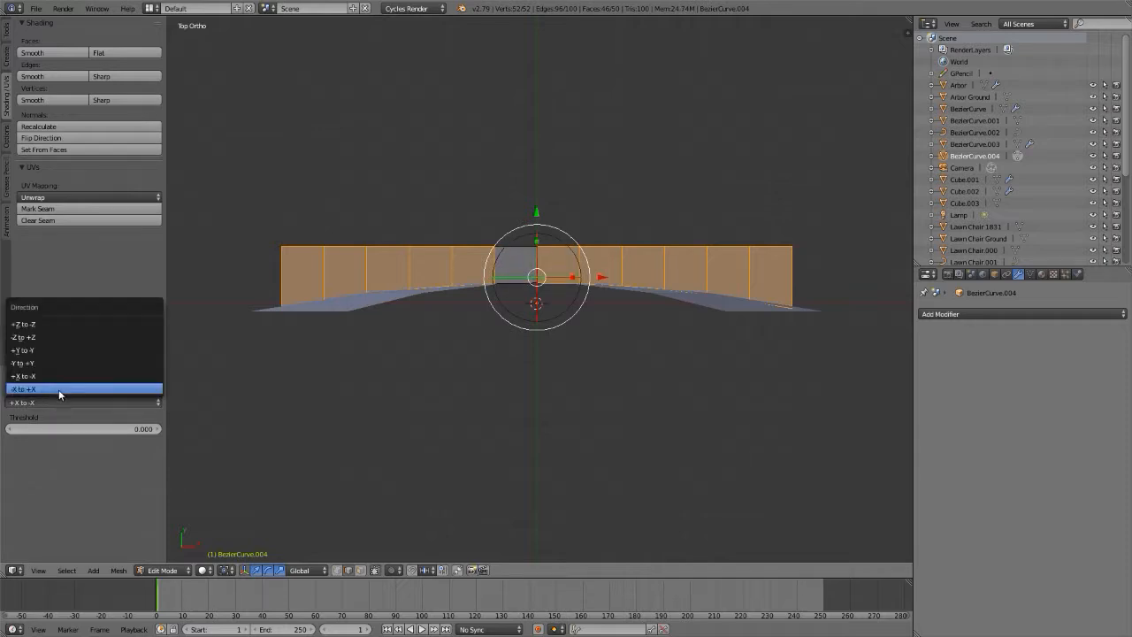
{"action": "left_click", "coordinate": [59, 389]}
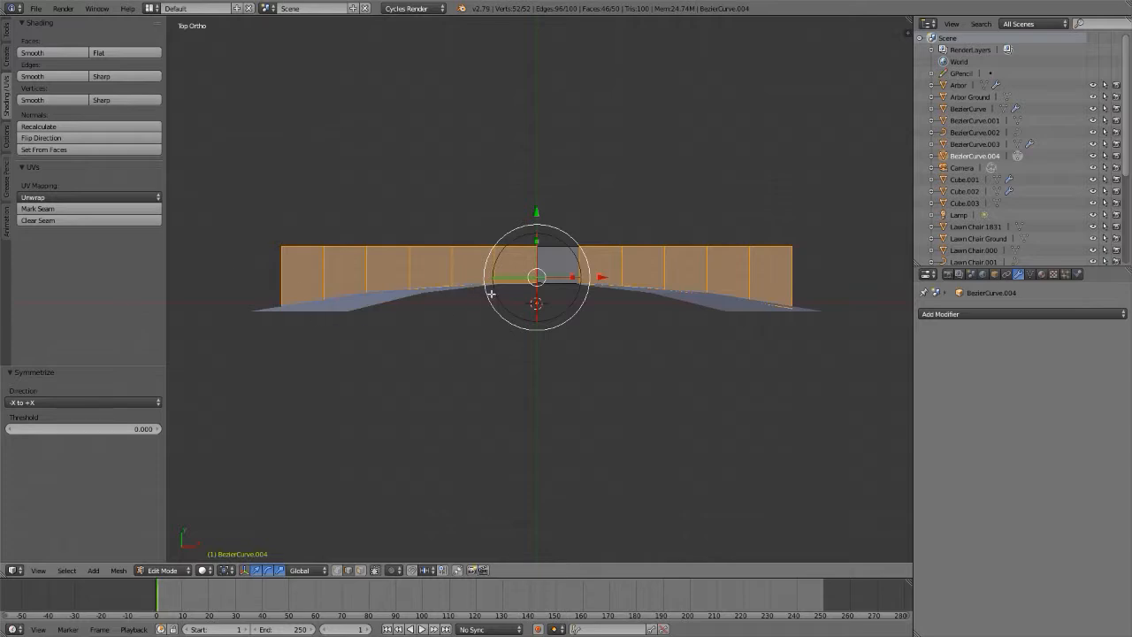
{"action": "key", "text": "Tab"}
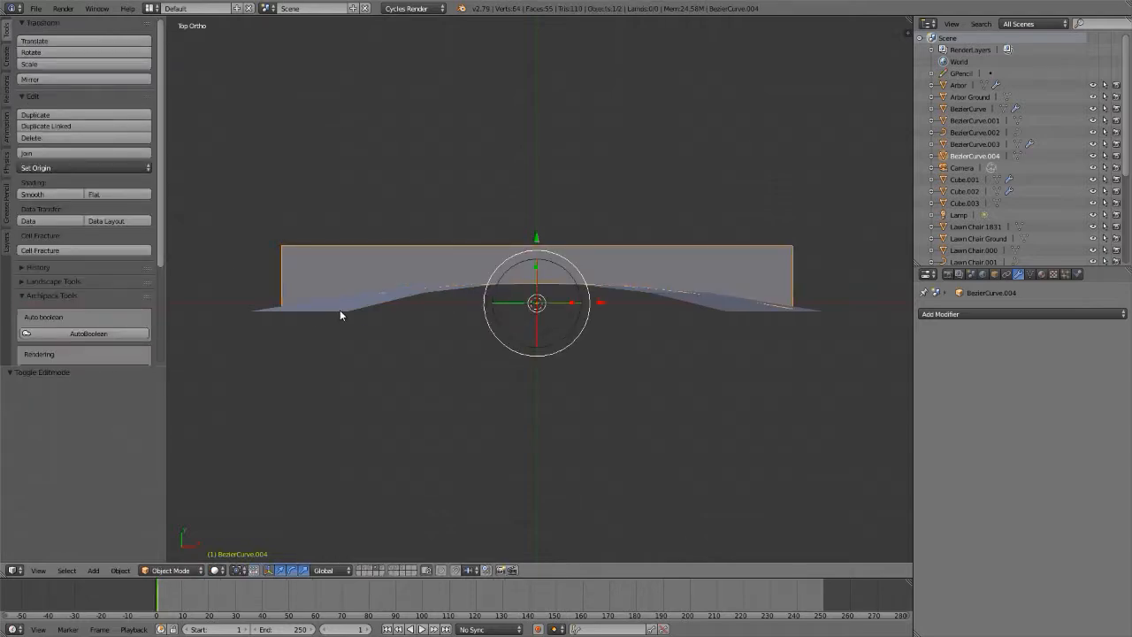
- Symmetrize the chair back's whole mesh in the -X to +X direction
{"action": "right_click", "coordinate": [340, 309]}
{"action": "key", "text": "Tab"}
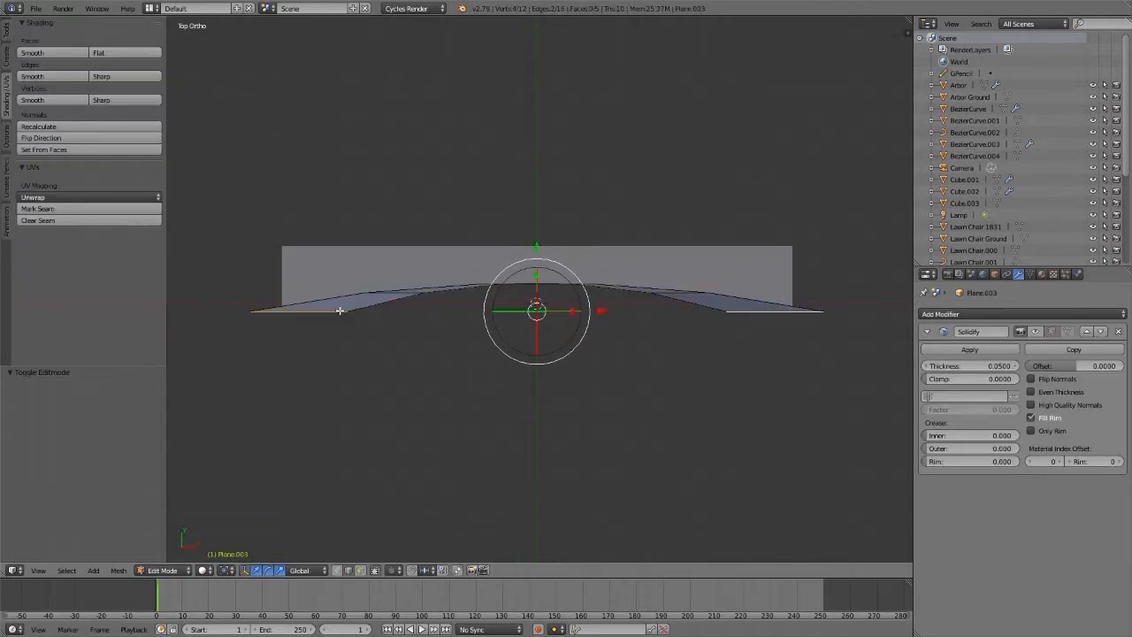
{"action": "key", "text": "a"}
{"action": "left_click", "coordinate": [119, 570]}
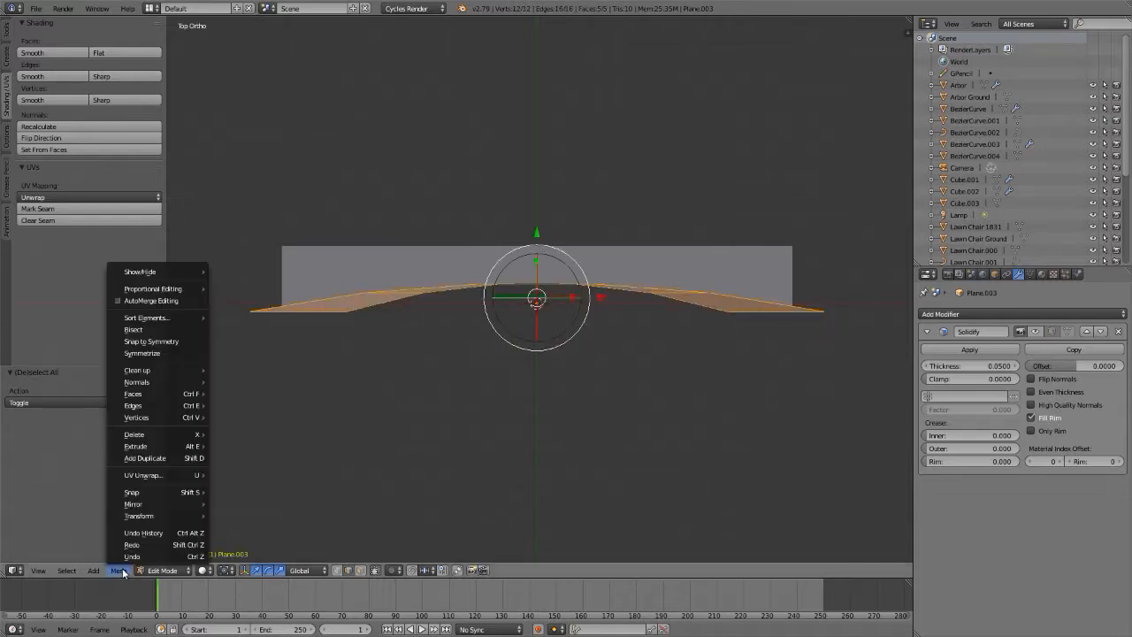
{"action": "left_click", "coordinate": [157, 356]}
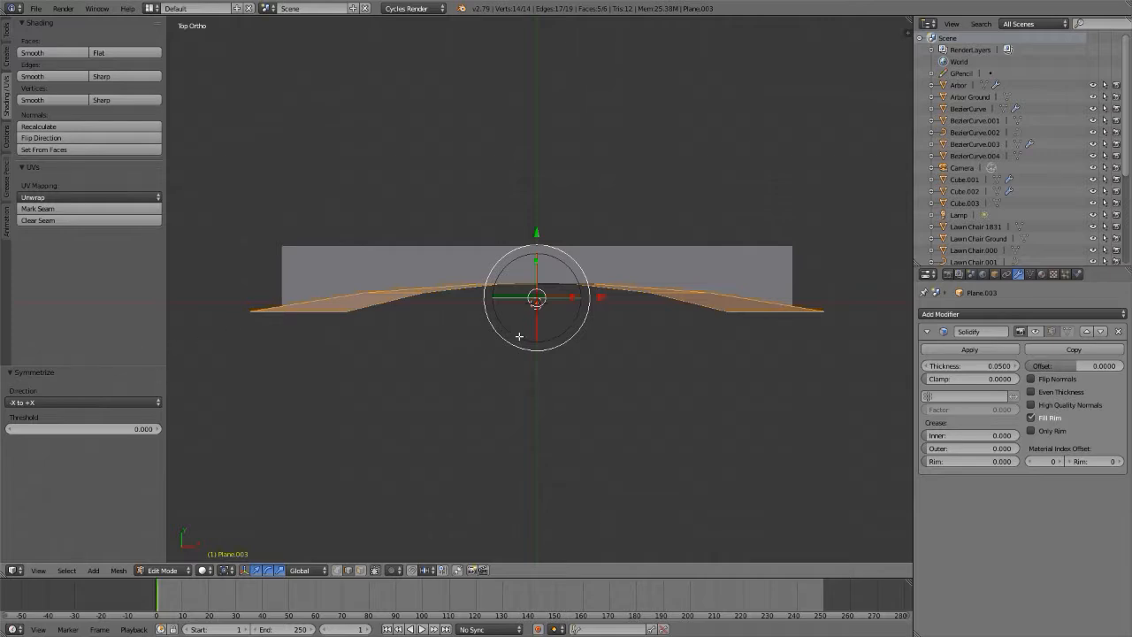
{"action": "key", "text": "Tab"}
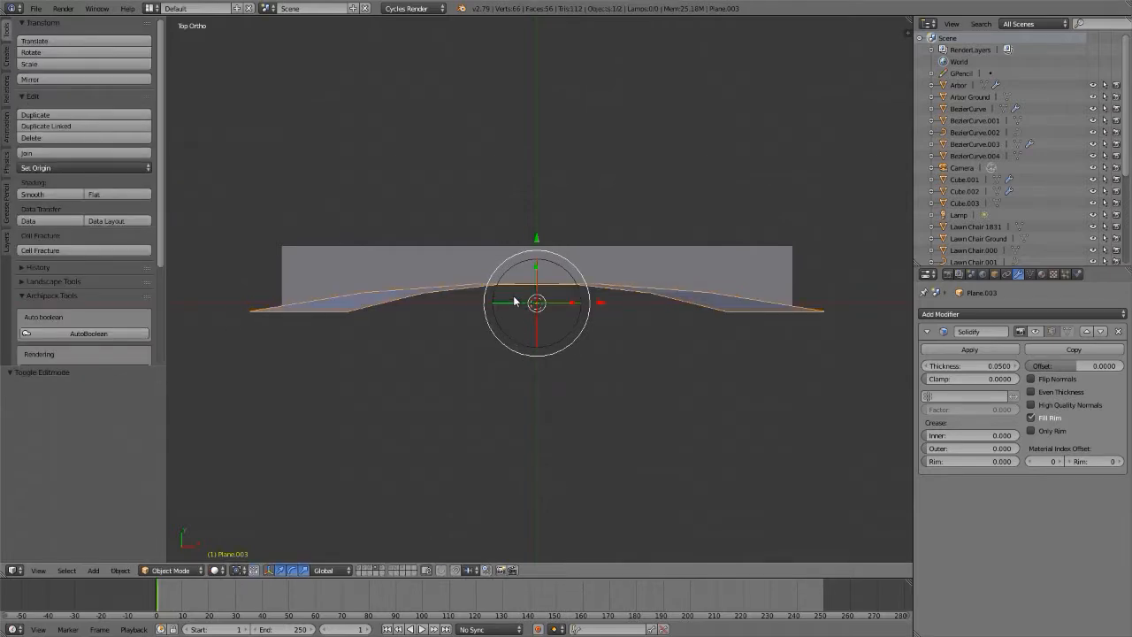
- Show the chair back's Solidify thickness in the viewport and examine in perspective how the slats meet the support strip
{"action": "key", "text": "Tab"}
{"action": "middle_click_drag", "start_coordinate": [513, 295], "coordinate": [530, 168]}
{"action": "left_click", "coordinate": [1035, 332]}
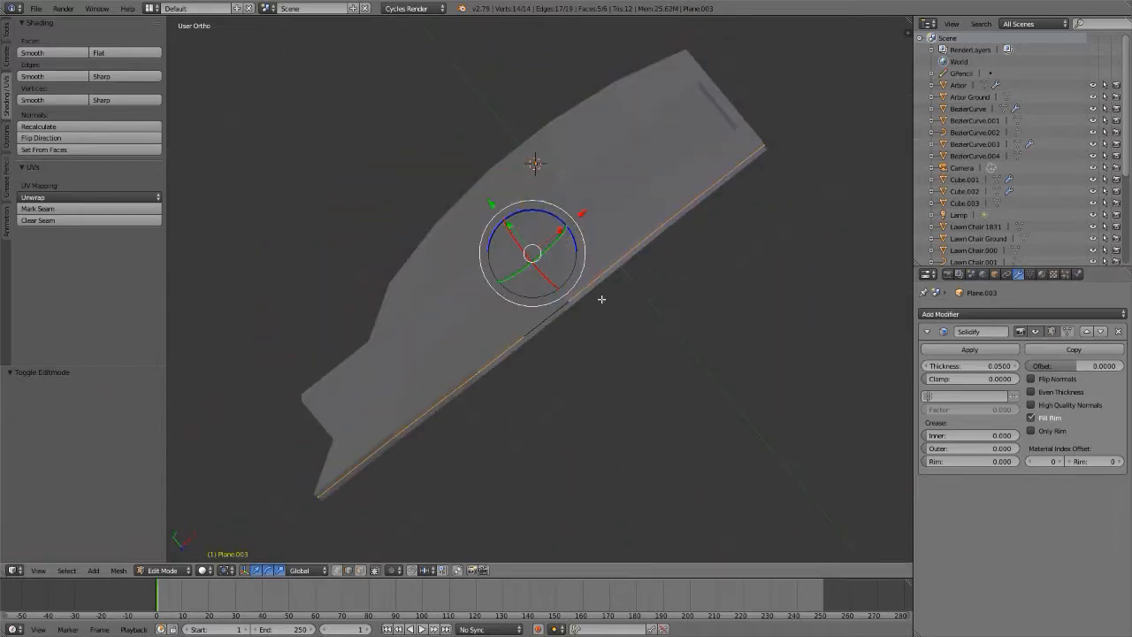
{"action": "key", "text": "KP_5"}
{"action": "key", "text": "t"}
{"action": "middle_click_drag", "start_coordinate": [528, 346], "coordinate": [503, 364]}
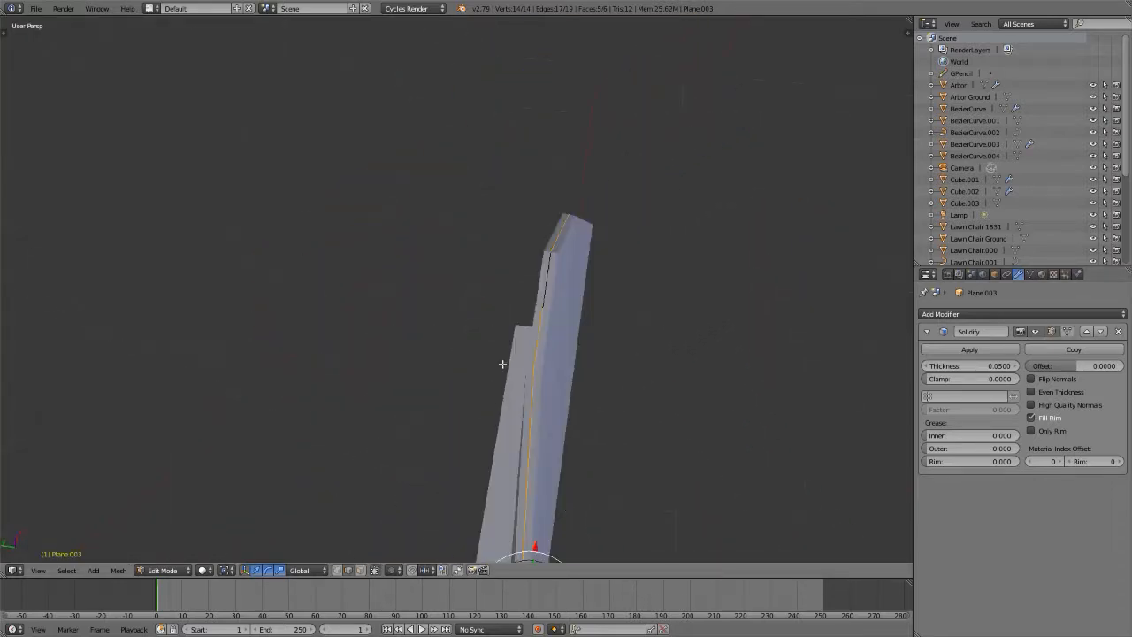
{"action": "mouse_move", "coordinate": [540, 465]}
{"action": "middle_mouse_down"}
{"action": "mouse_move", "coordinate": [410, 402]}
{"action": "mouse_move", "coordinate": [458, 330]}
{"action": "mouse_move", "coordinate": [328, 325]}
{"action": "mouse_move", "coordinate": [508, 318]}
{"action": "mouse_move", "coordinate": [569, 242]}
{"action": "middle_mouse_up"}
{"action": "key", "text": "z"}
{"action": "key", "text": "z"}
{"action": "scroll", "coordinate": [522, 294], "scroll_direction": "up", "scroll_amount": 5}
{"action": "middle_click_drag", "start_coordinate": [504, 304], "coordinate": [509, 317]}
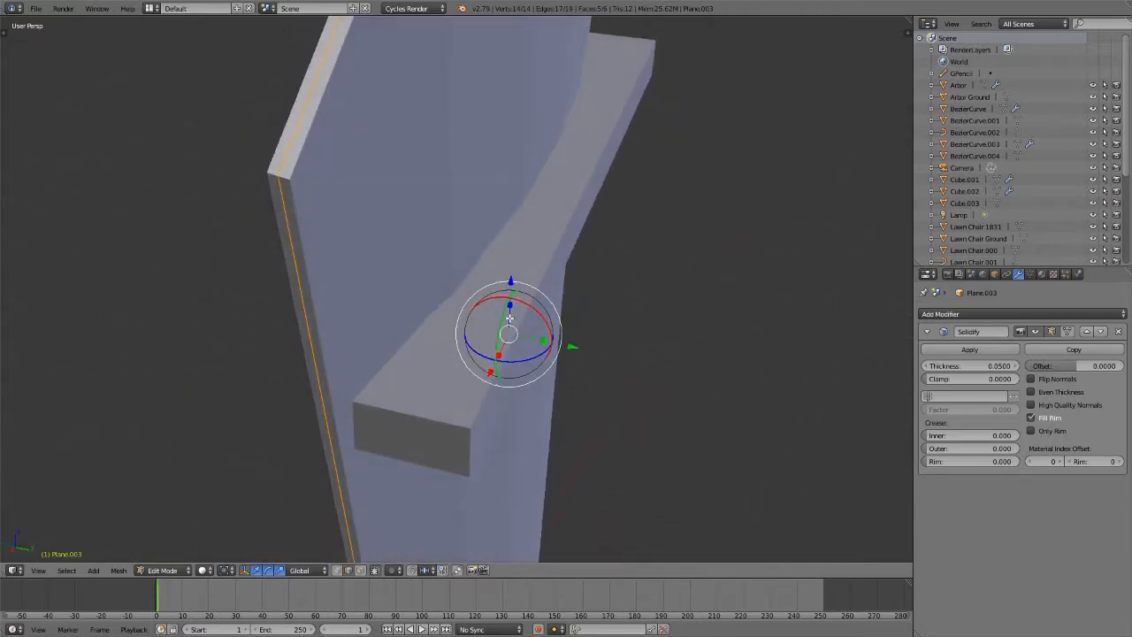
- Preview the chair back and support strip in rendered shading, and inspect the joint between them up close
{"action": "key", "text": "shift+z"}
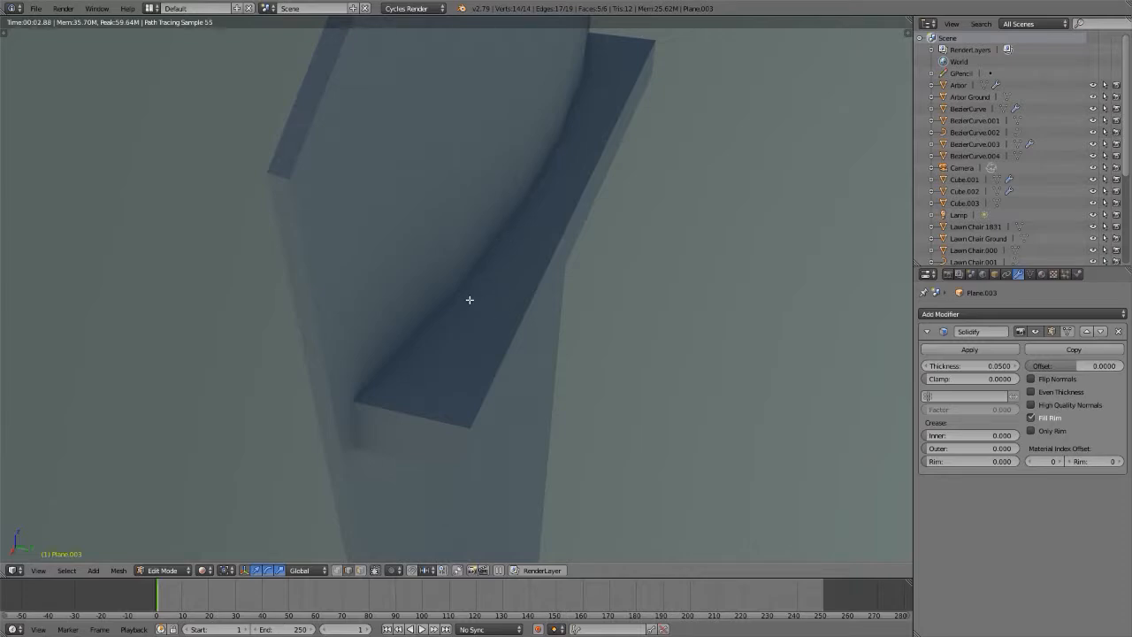
{"action": "key", "text": "shift+z"}
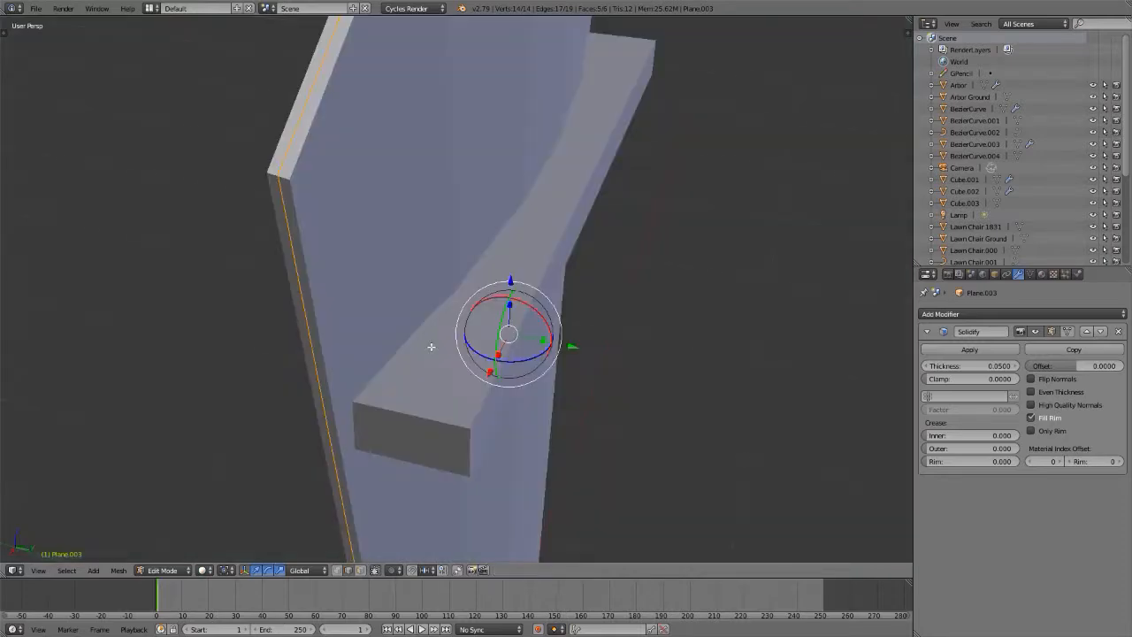
{"action": "key", "text": "Tab"}
{"action": "right_click", "coordinate": [460, 395]}
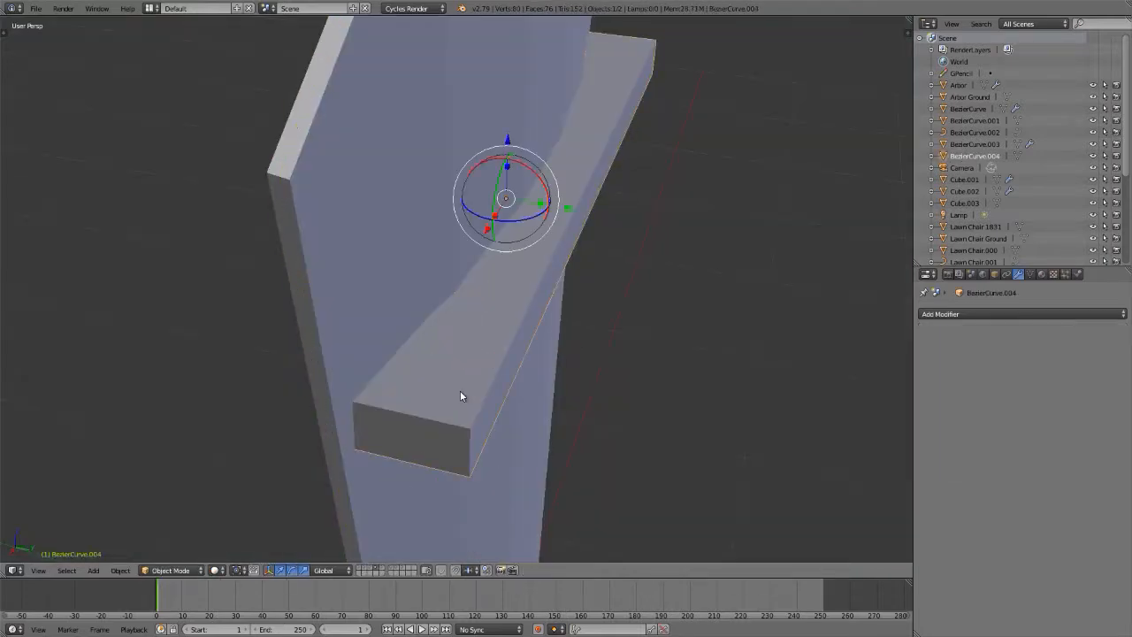
{"action": "key", "text": "Tab"}
{"action": "key", "text": "Tab"}
{"action": "middle_click_drag", "start_coordinate": [535, 177], "coordinate": [442, 288]}
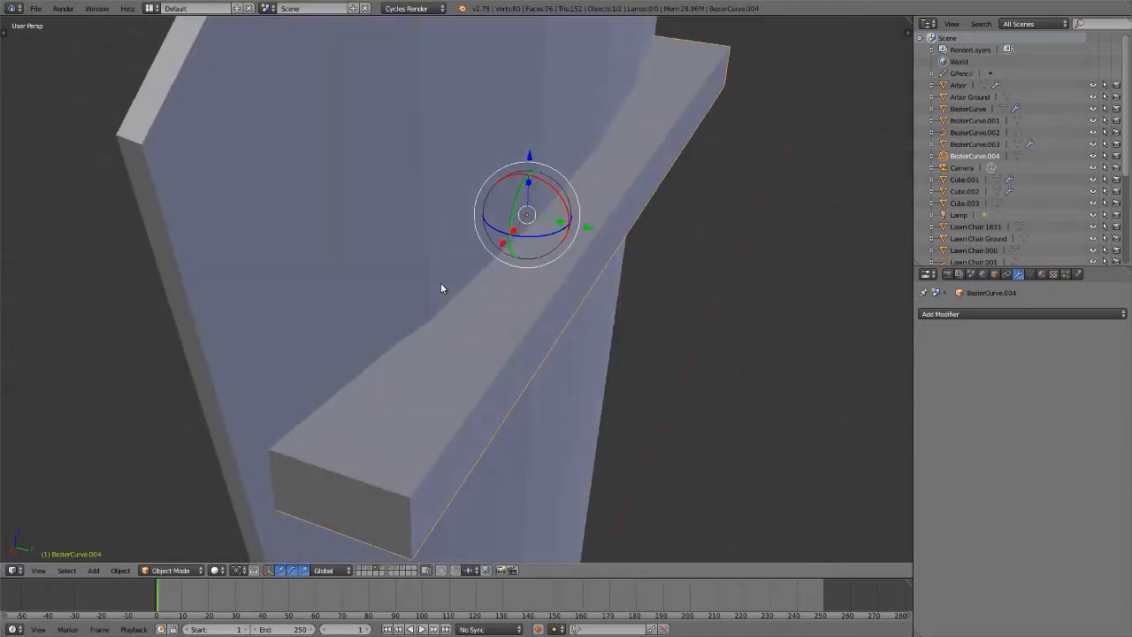
- Hide the chair back's Solidify thickness in the viewport and open its mesh for editing
{"action": "key", "text": "KP_7"}
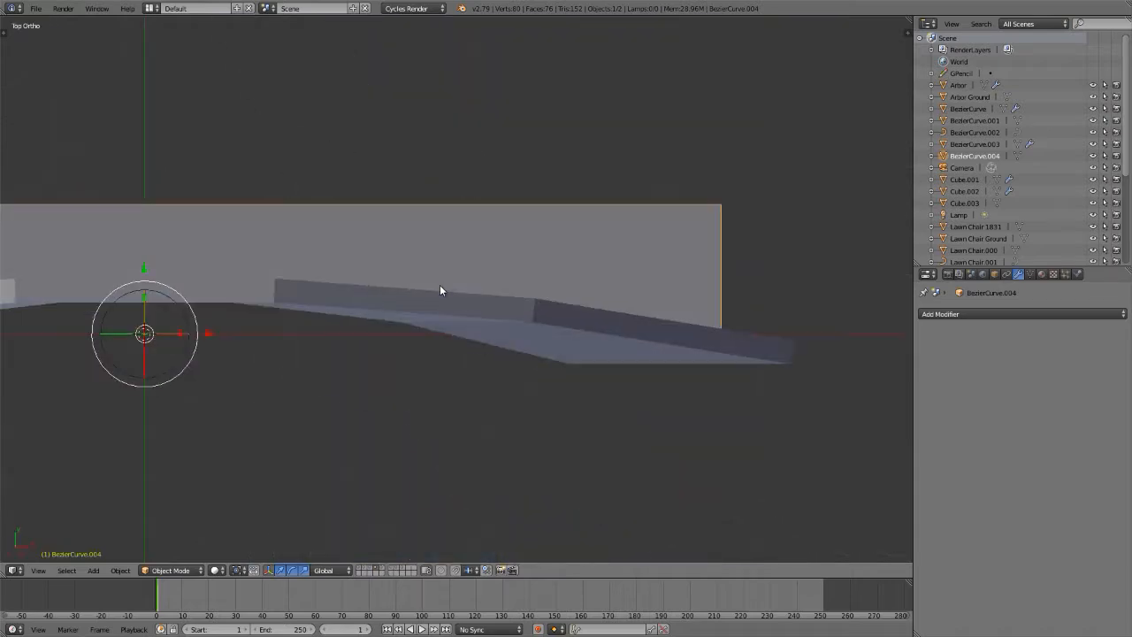
{"action": "right_click", "coordinate": [437, 332]}
{"action": "left_click", "coordinate": [1035, 331]}
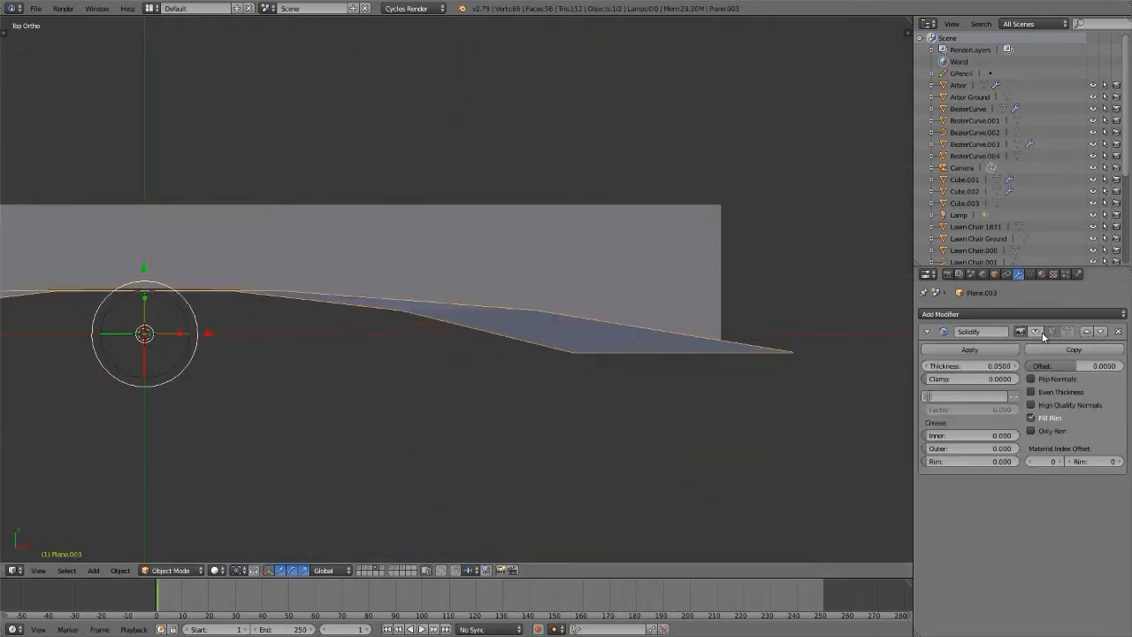
{"action": "key", "text": "Tab"}
{"action": "middle_click_drag", "start_coordinate": [373, 347], "coordinate": [473, 379]}
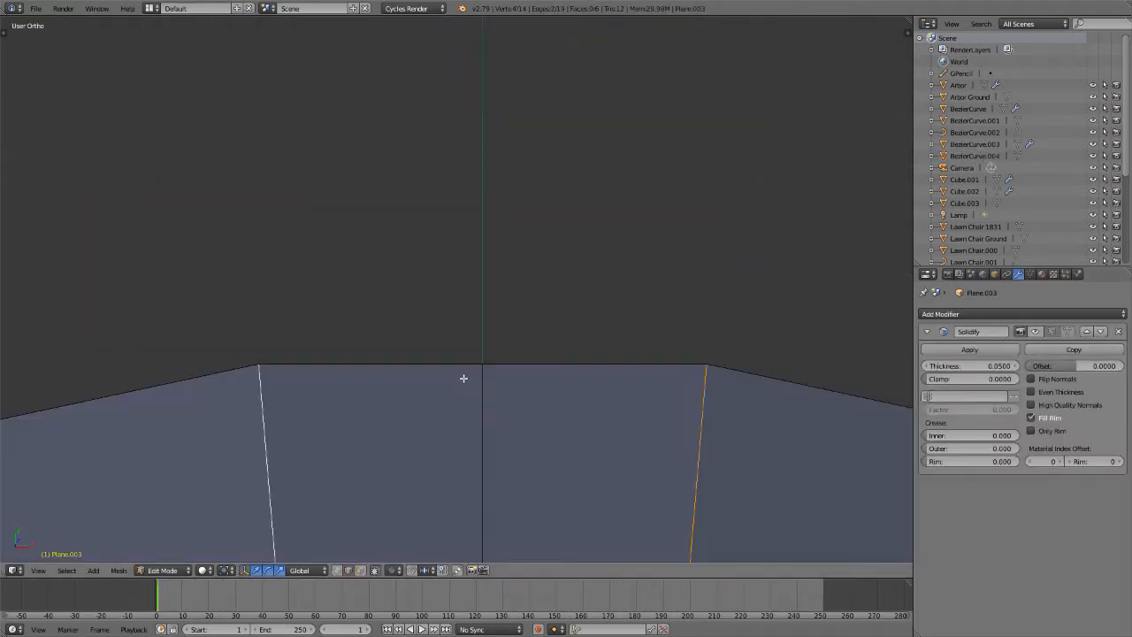
{"action": "key", "text": "Home"}
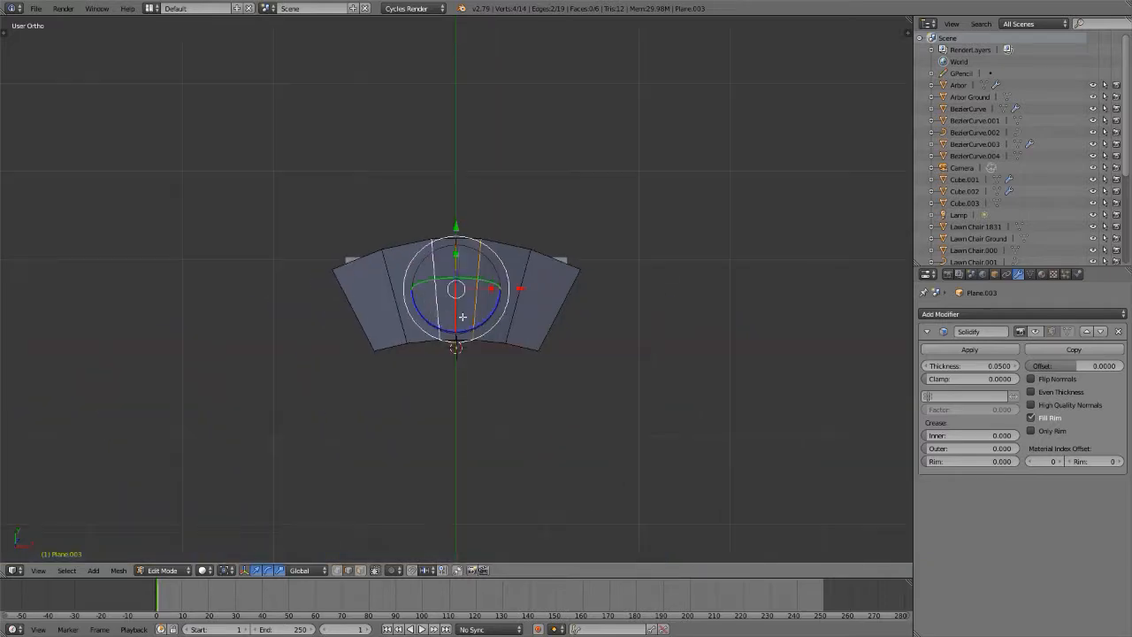
- Try to move the chair back's two inner slat edges slightly along Y
{"action": "key", "text": "KP_Decimal"}
{"action": "key", "text": "g"}
{"action": "key", "text": "y"}
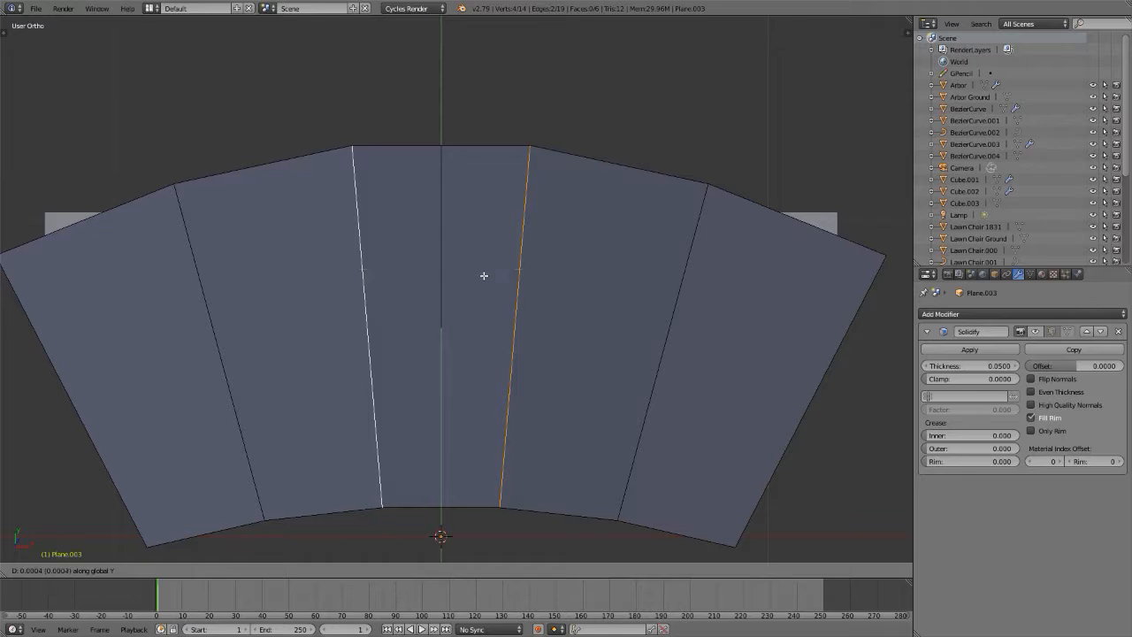
{"action": "key", "text": "Escape"}
{"action": "scroll", "coordinate": [510, 274], "scroll_direction": "up", "scroll_amount": 8}
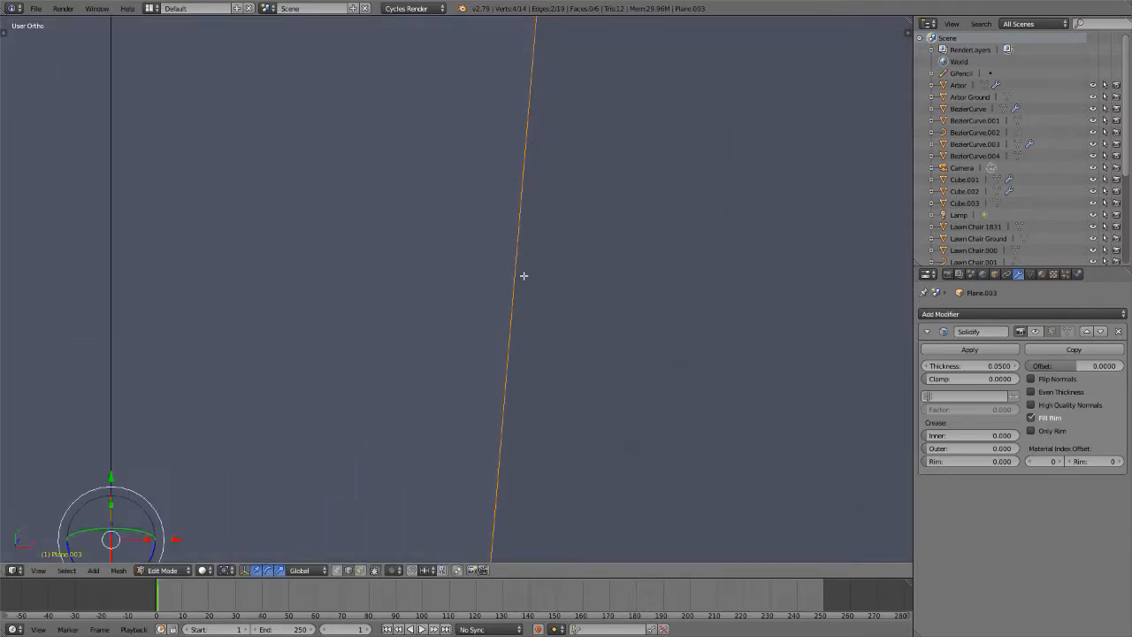
{"action": "key", "text": "g"}
{"action": "key", "text": "y"}
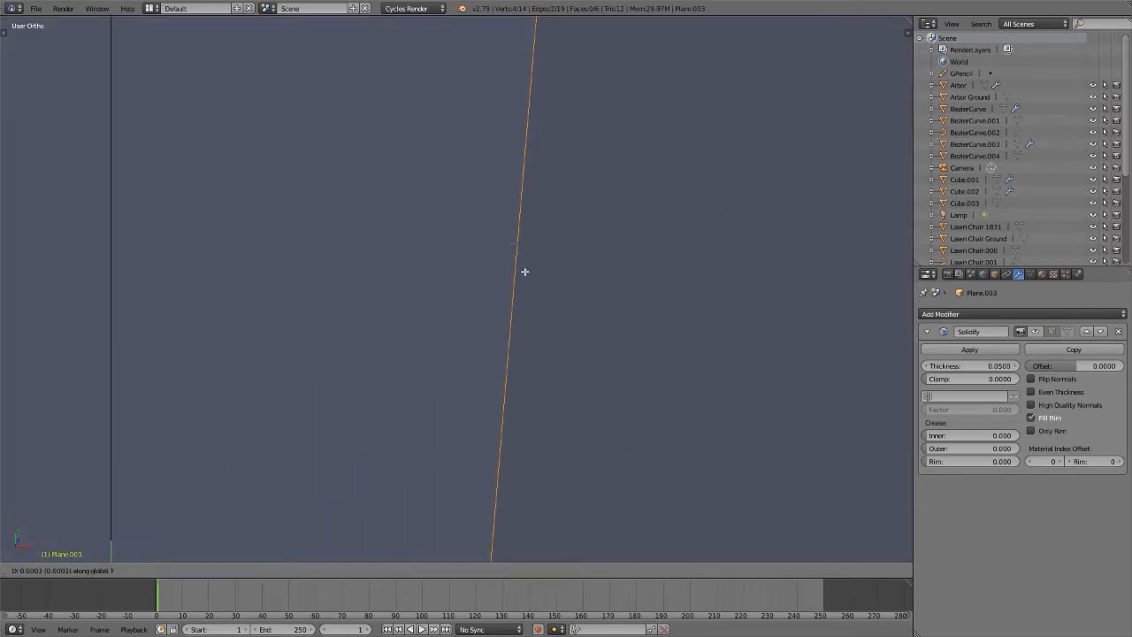
{"action": "key", "text": "Escape"}
{"action": "scroll", "coordinate": [525, 276], "scroll_direction": "down", "scroll_amount": 5}
{"action": "scroll", "coordinate": [524, 277], "scroll_direction": "down", "scroll_amount": 5}
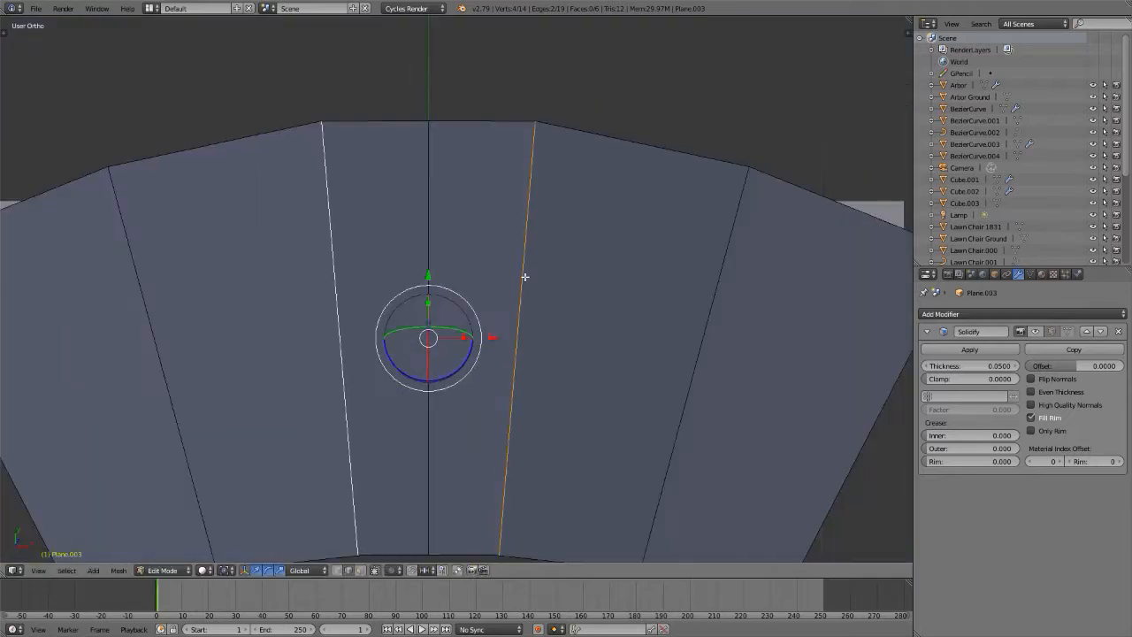
- Show the chair back's Solidify thickness in the viewport again
{"action": "middle_click_drag", "start_coordinate": [524, 275], "coordinate": [389, 260]}
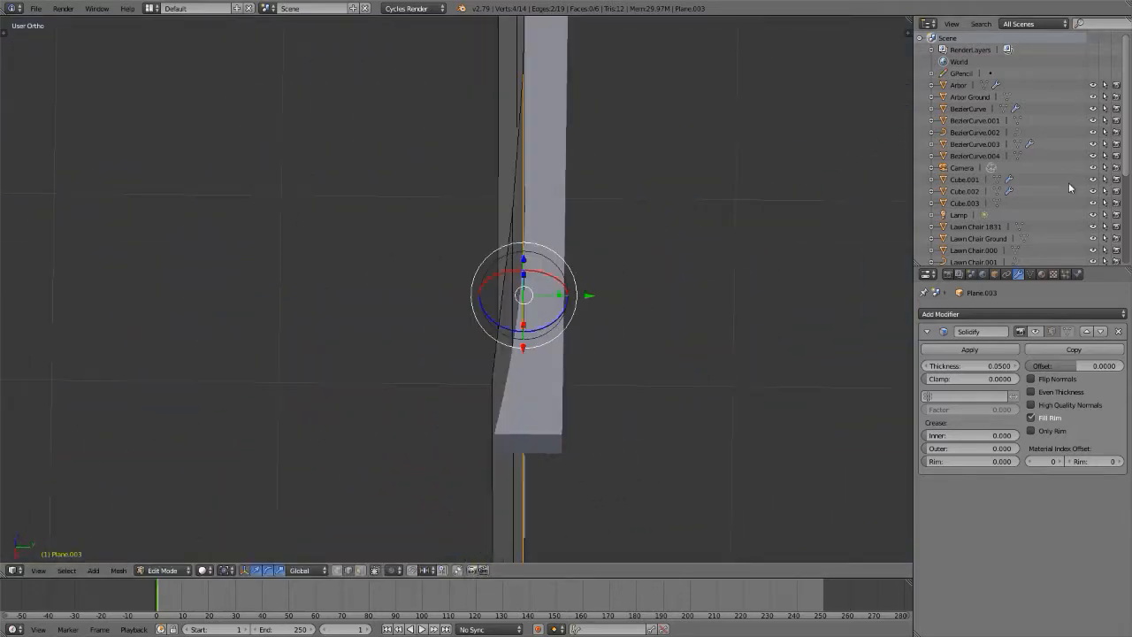
{"action": "left_click", "coordinate": [1051, 330]}
{"action": "scroll", "coordinate": [392, 260], "scroll_direction": "down", "scroll_amount": 2}
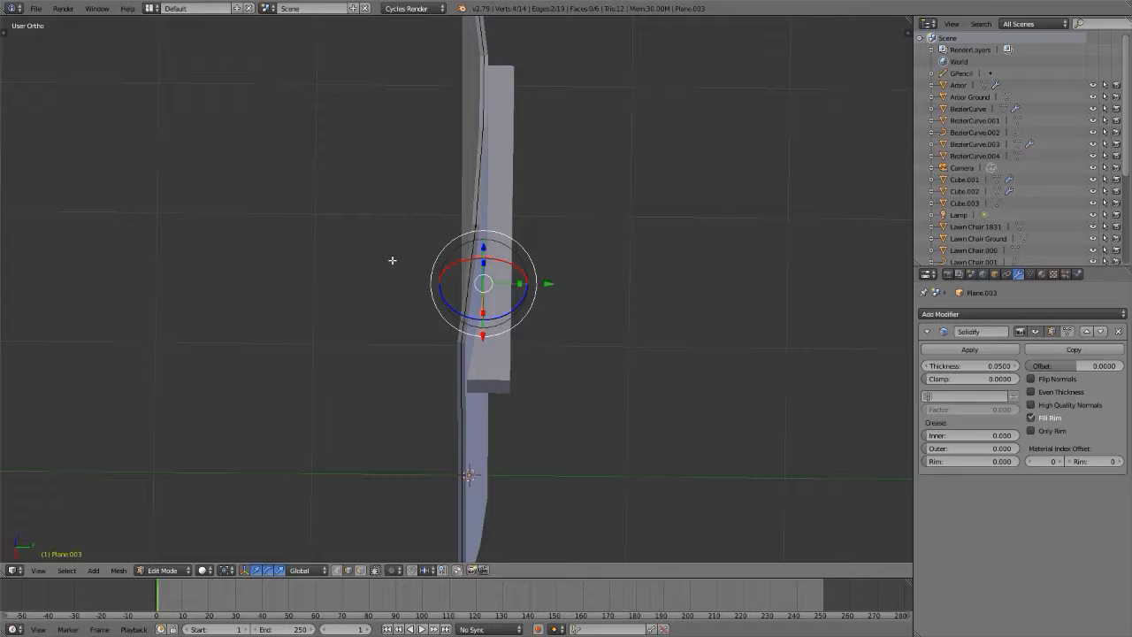
- Duplicate the support strip's whole mesh about 2.57 units down along Z, placing the copy near the chair back's base
{"action": "key", "text": "Tab"}
{"action": "right_click", "coordinate": [509, 139]}
{"action": "key", "text": "Tab"}
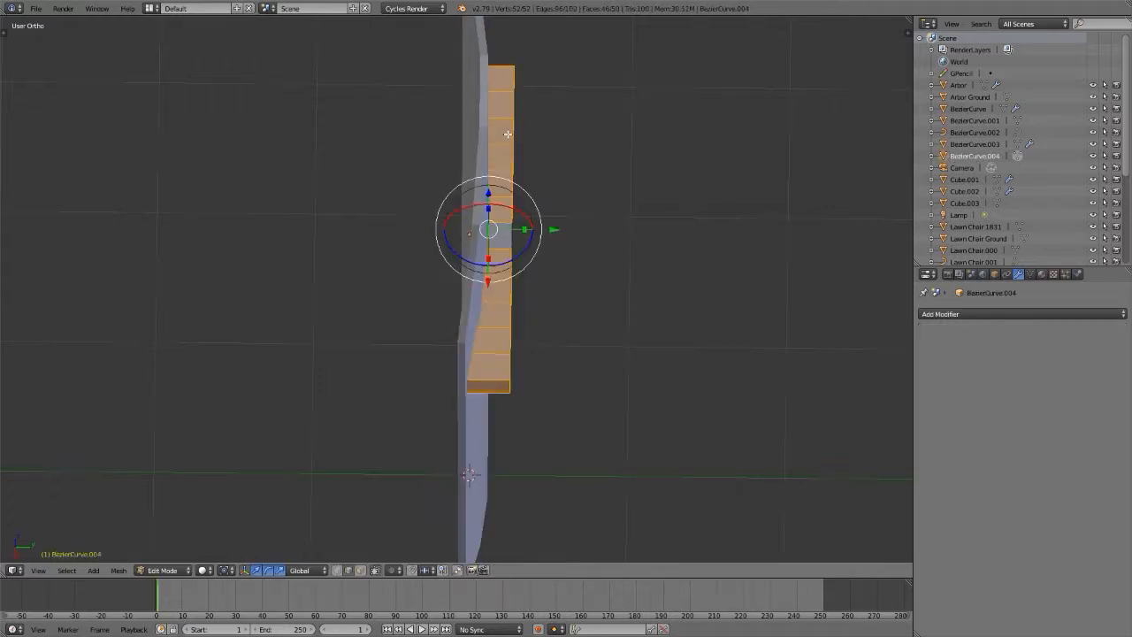
{"action": "key", "text": "KP_3"}
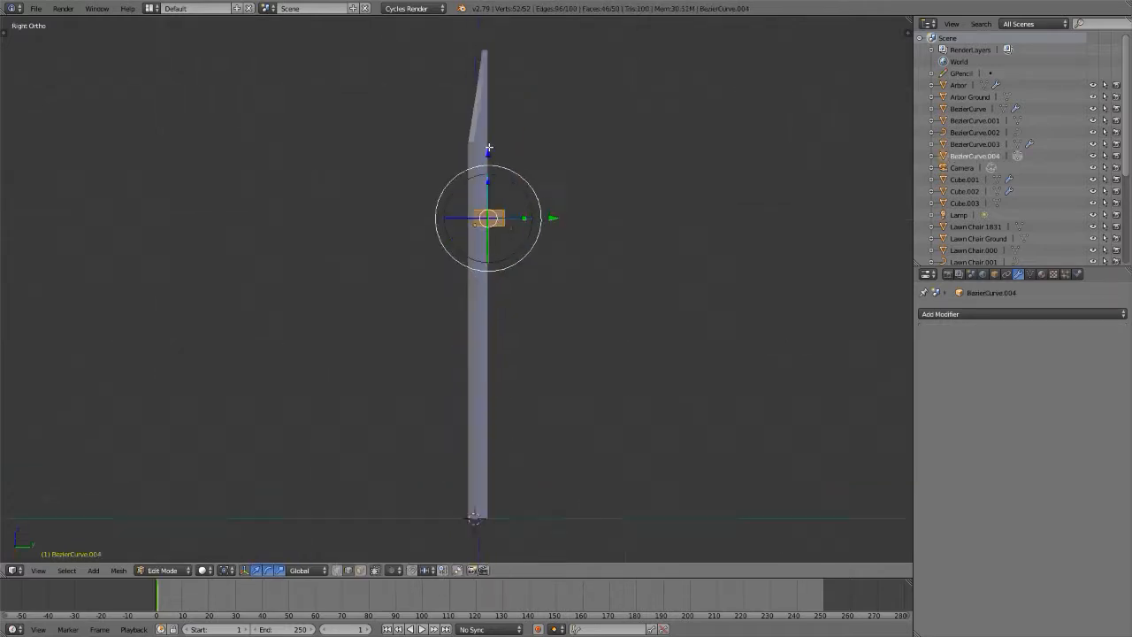
{"action": "scroll", "coordinate": [489, 147], "scroll_direction": "down", "scroll_amount": 2}
{"action": "scroll", "coordinate": [489, 147], "scroll_direction": "up", "scroll_amount": 2}
{"action": "scroll", "coordinate": [488, 147], "scroll_direction": "down", "scroll_amount": 3}
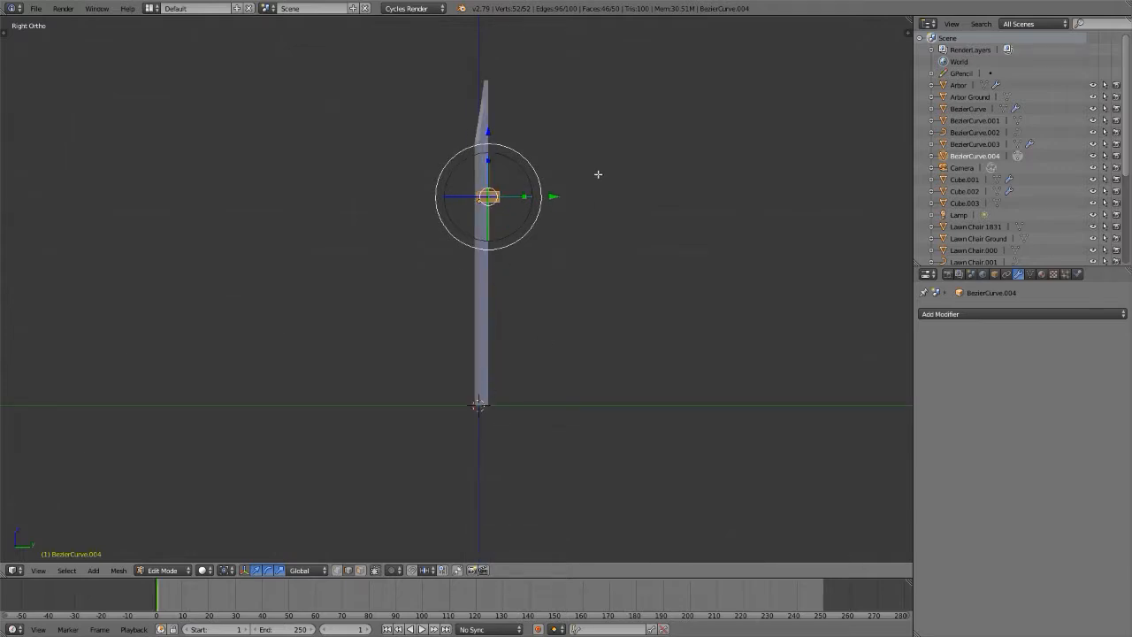
{"action": "scroll", "coordinate": [489, 199], "scroll_direction": "up", "scroll_amount": 4}
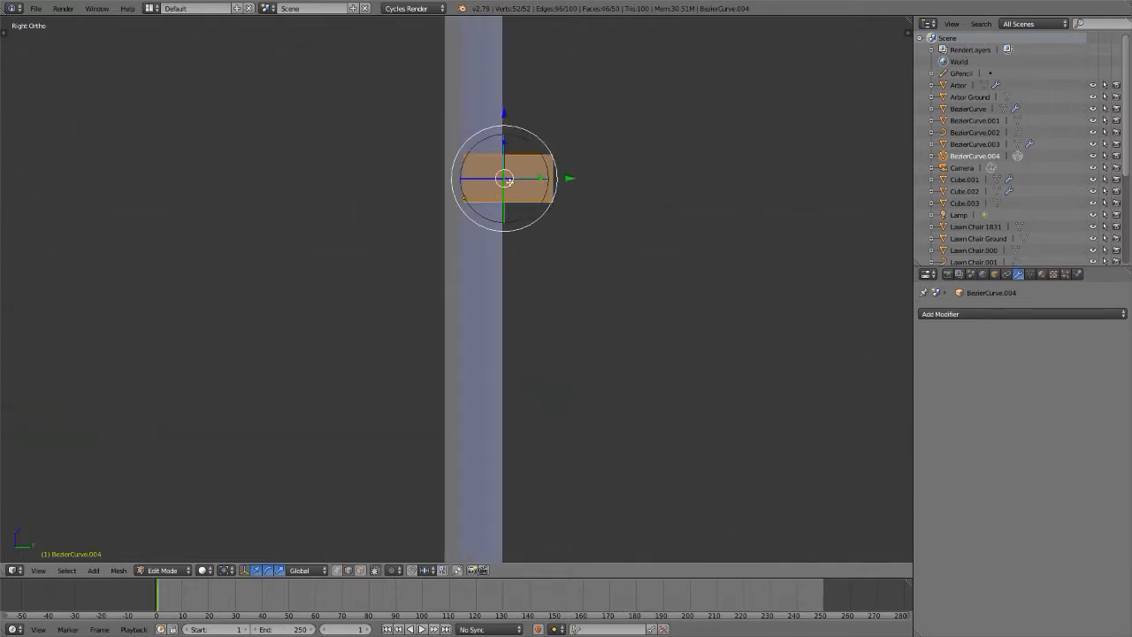
{"action": "scroll", "coordinate": [507, 181], "scroll_direction": "down", "scroll_amount": 5}
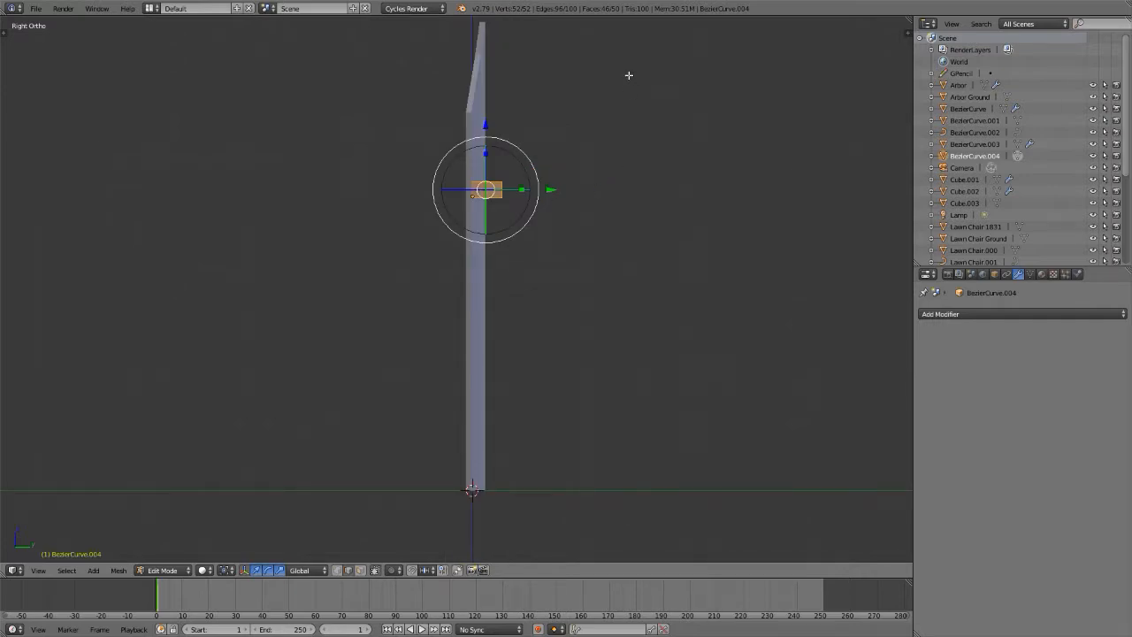
{"action": "key", "text": "shift+d"}
{"action": "key", "text": "z"}
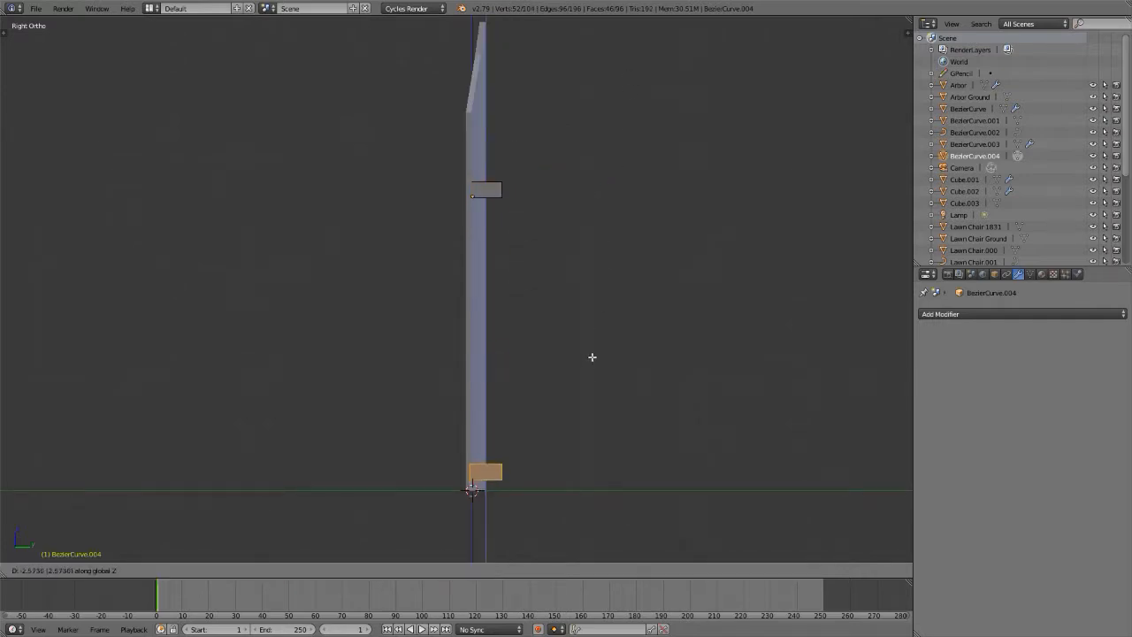
{"action": "left_click", "coordinate": [591, 356]}
- Consult the chair reference photos in Windows Photo Viewer, including the rear side view, and return to Blender
{"action": "key", "text": "alt+Tab"}
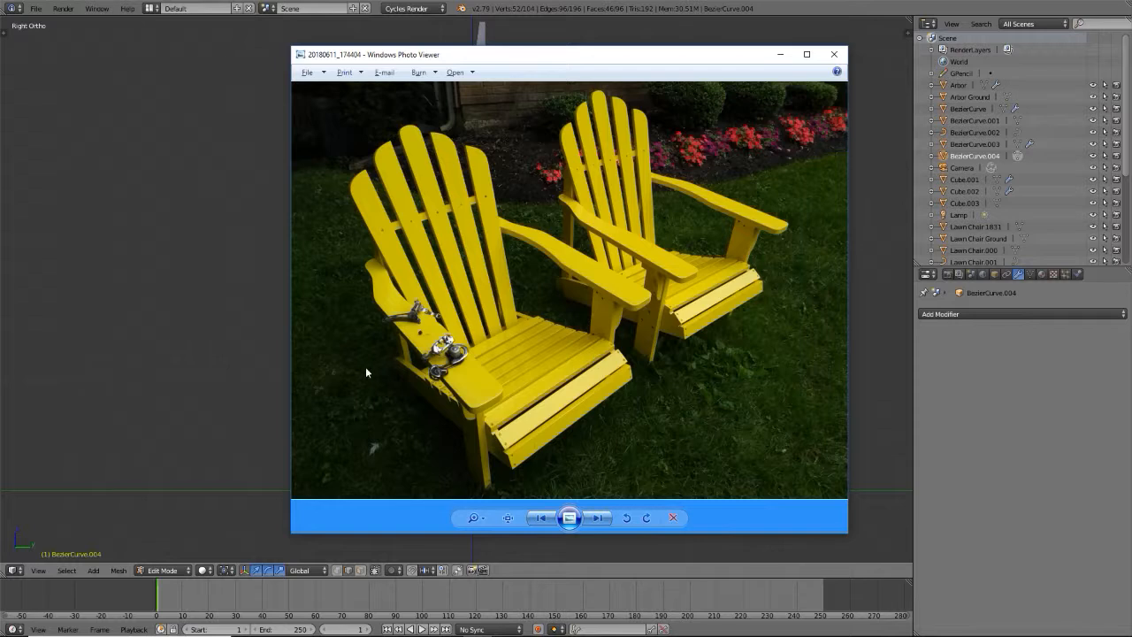
{"action": "key", "text": "Right"}
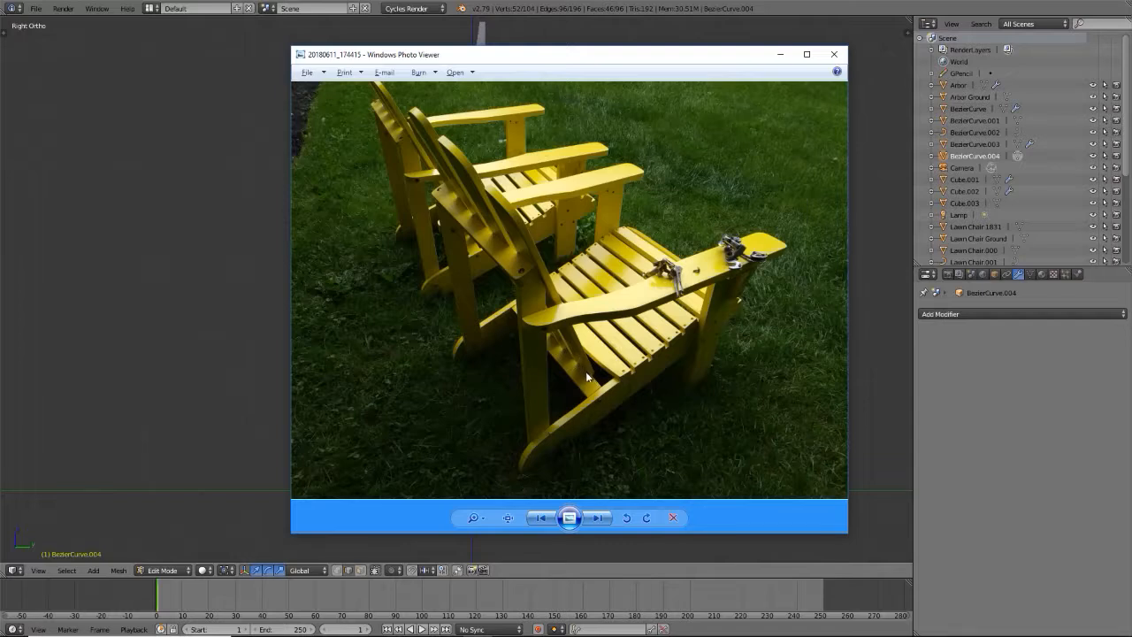
{"action": "key", "text": "alt+Tab"}
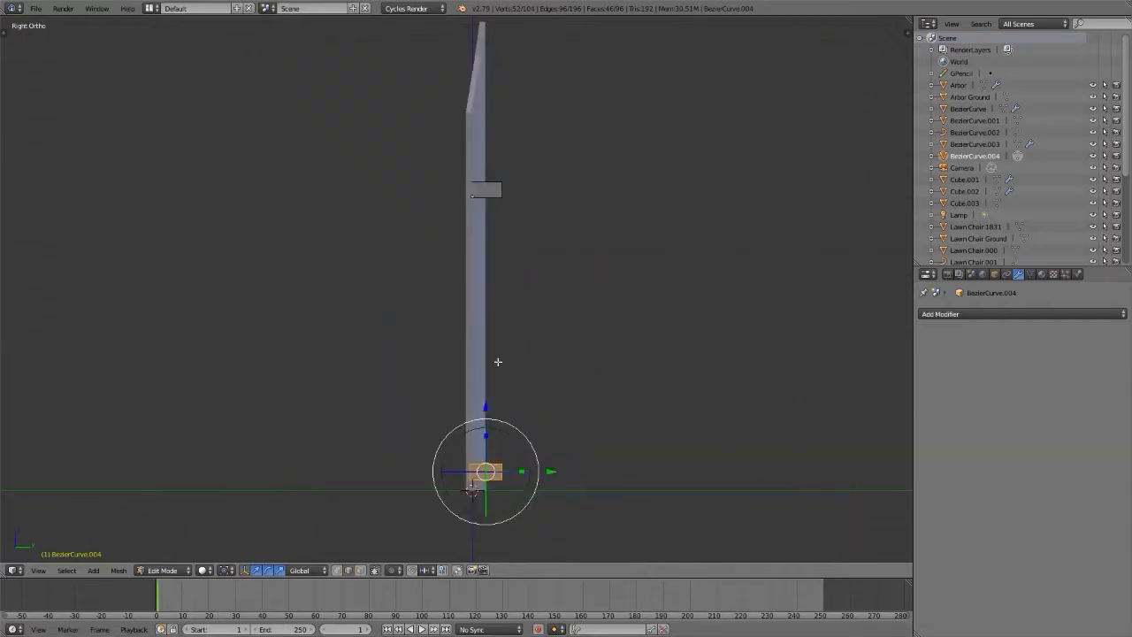
- Close the gap in the middle of the lower strip by selecting its two open edge loops and applying Bridge Edge Loops
{"action": "key", "text": "KP_7"}
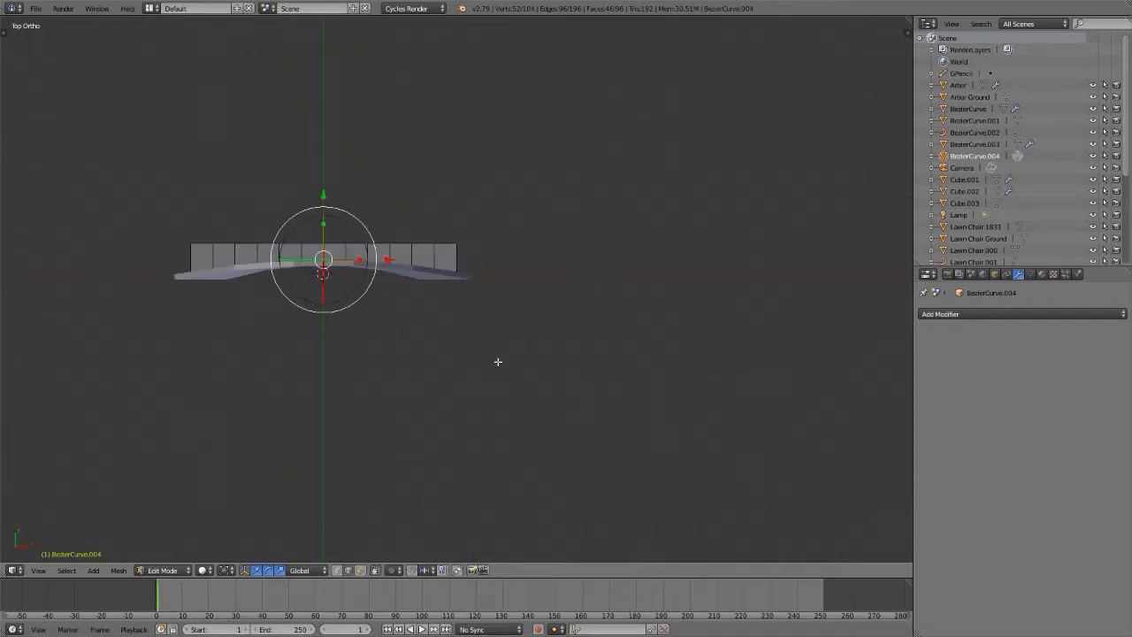
{"action": "key", "text": "ctrl+KP_7"}
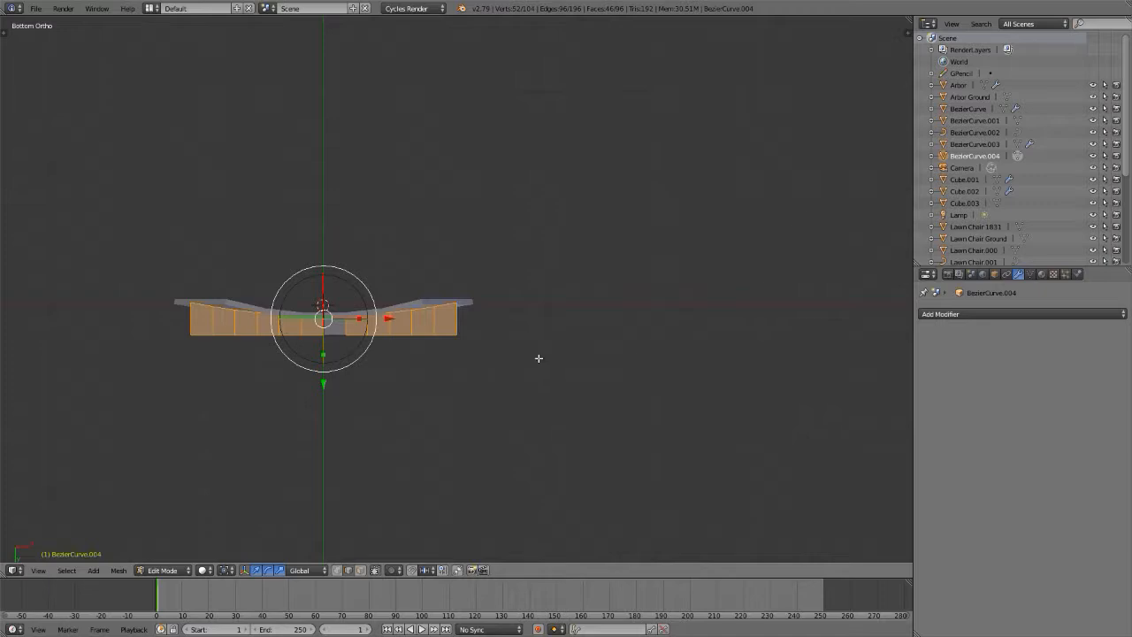
{"action": "middle_click_drag", "start_coordinate": [384, 362], "coordinate": [442, 305], "text": "shift"}
{"action": "scroll", "coordinate": [440, 294], "scroll_direction": "up", "scroll_amount": 3}
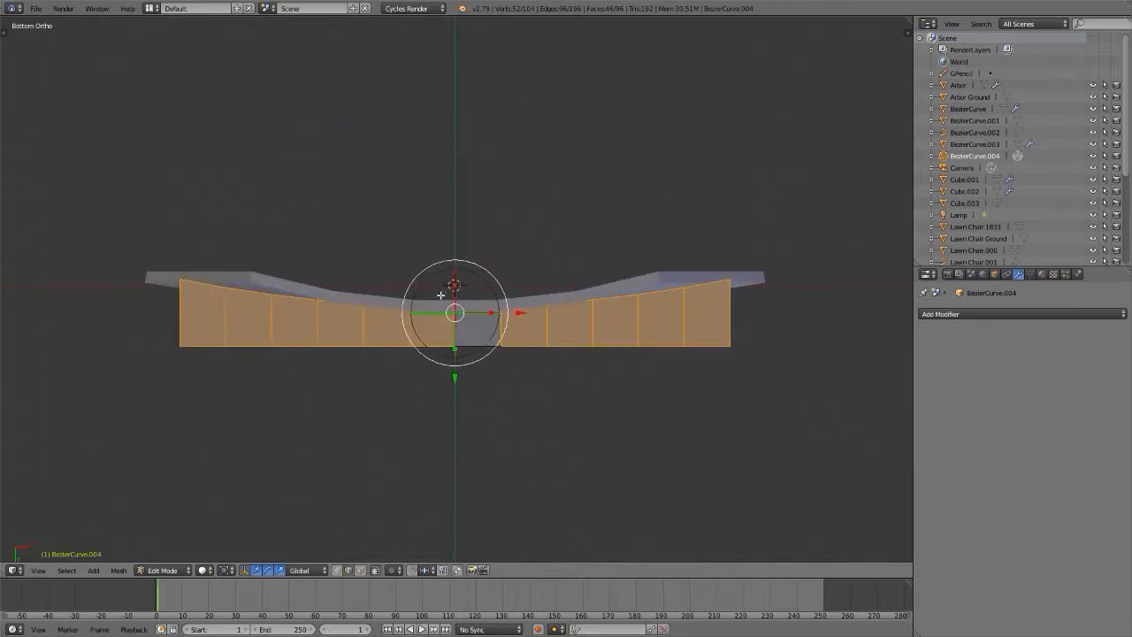
{"action": "key", "text": "ctrl+Tab"}
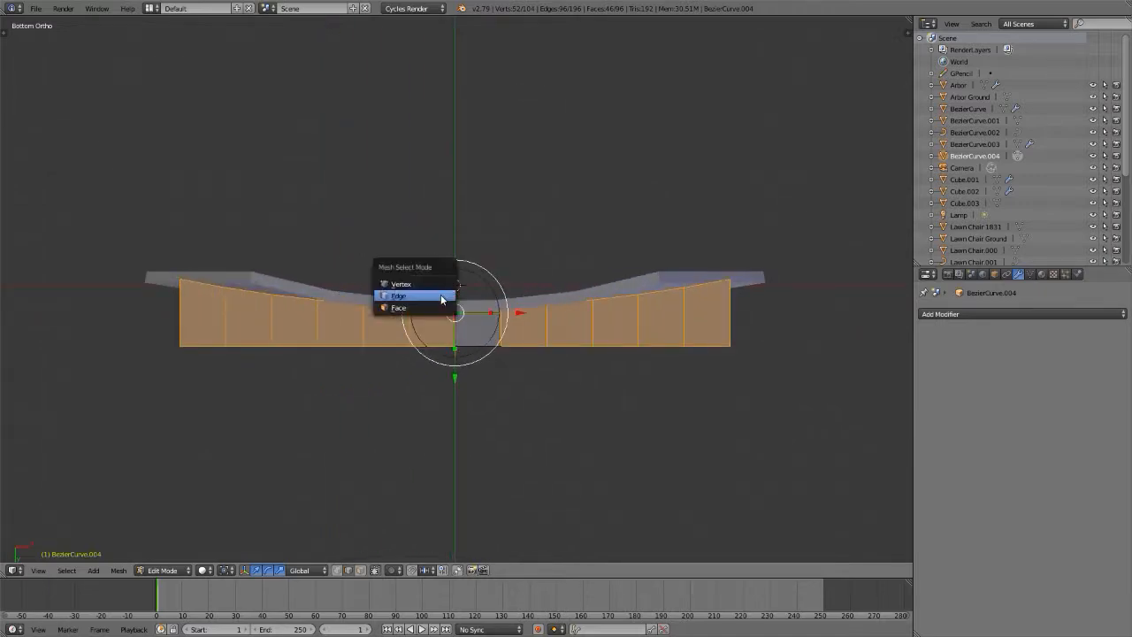
{"action": "left_click", "coordinate": [440, 295]}
{"action": "middle_click_drag", "start_coordinate": [442, 295], "coordinate": [501, 354]}
{"action": "key", "text": "ctrl+Tab"}
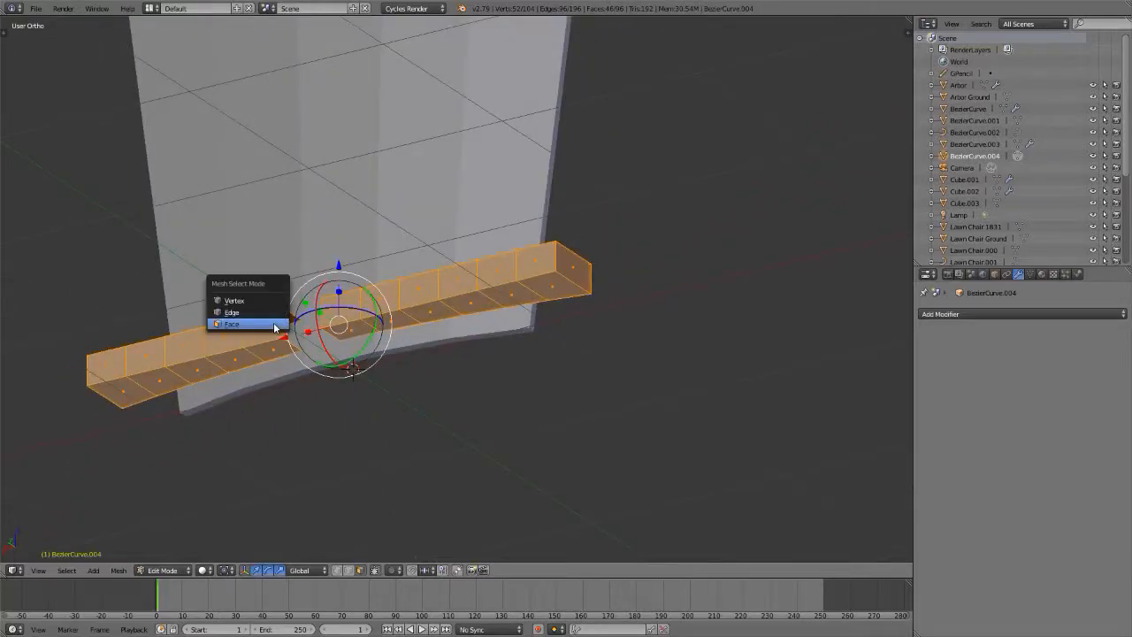
{"action": "left_click", "coordinate": [276, 320]}
{"action": "right_click", "coordinate": [284, 318], "text": "alt"}
{"action": "right_click", "coordinate": [321, 312], "text": "alt+shift"}
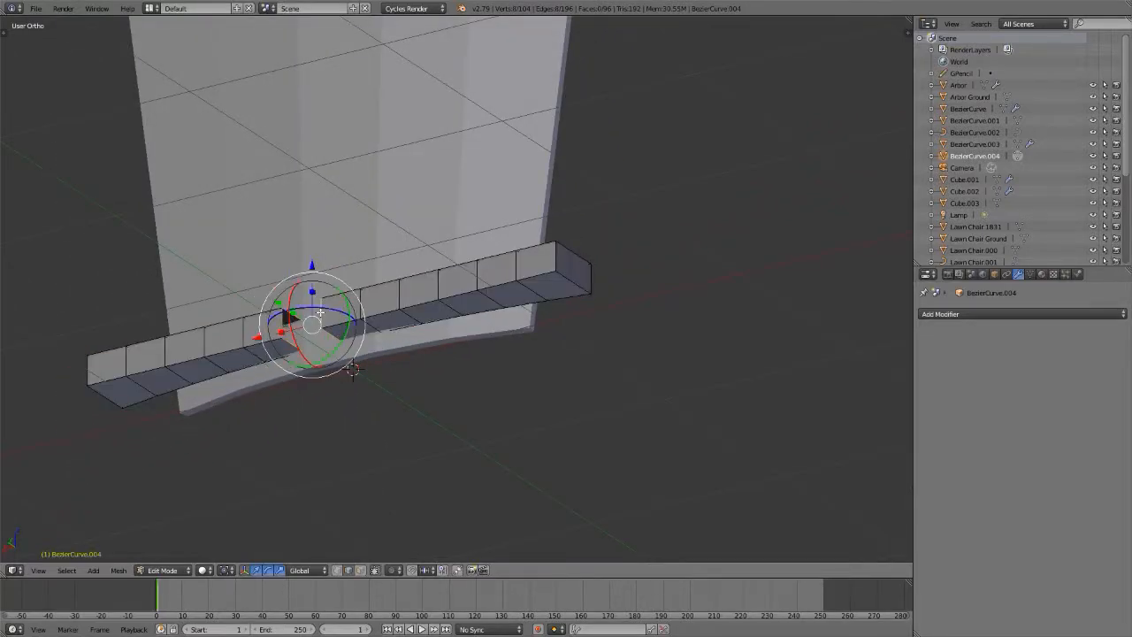
{"action": "key", "text": "ctrl+e"}
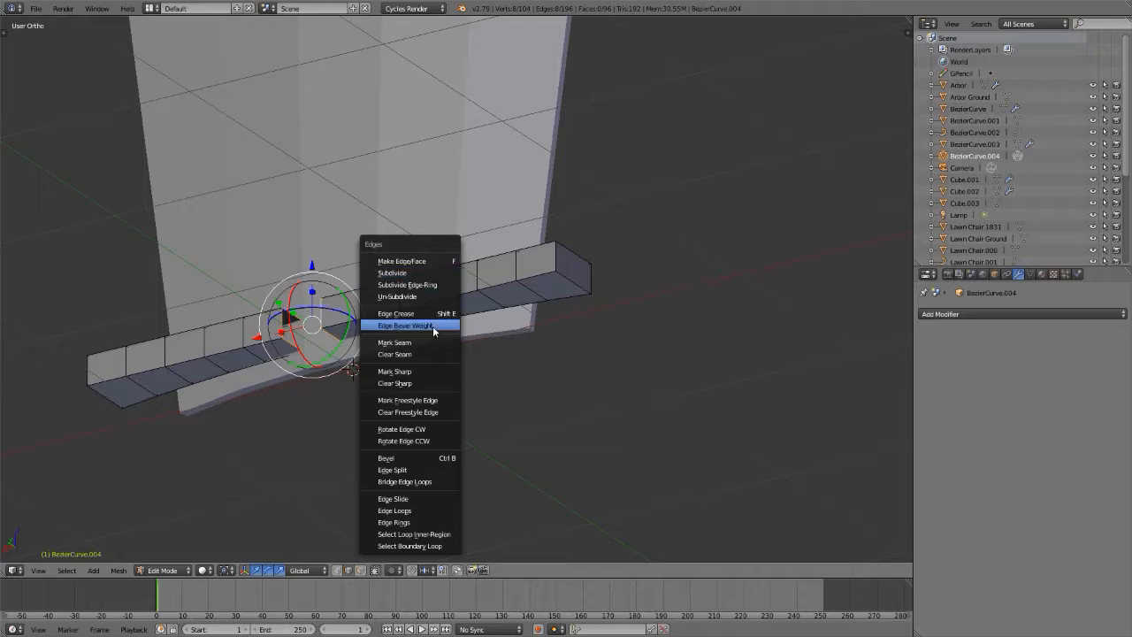
{"action": "left_click", "coordinate": [416, 481]}
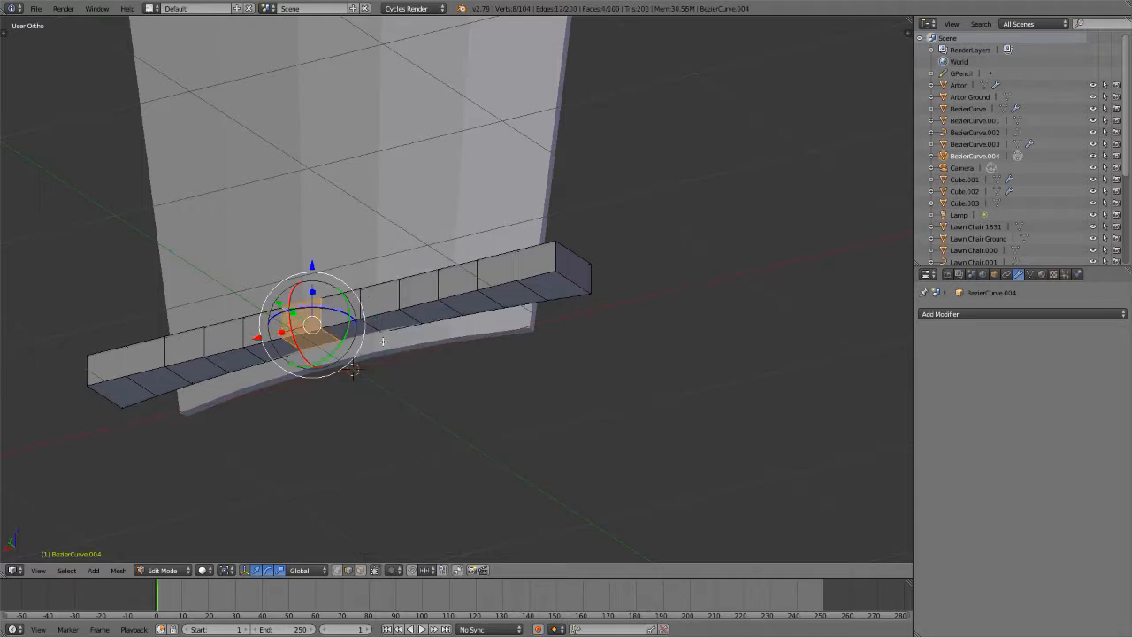
- In face selection mode, select both end faces of the lower support strip and extrude them in place with zero offset
{"action": "key", "text": "ctrl+Tab"}
{"action": "left_click", "coordinate": [376, 355]}
{"action": "right_click", "coordinate": [347, 295], "text": "alt+shift"}
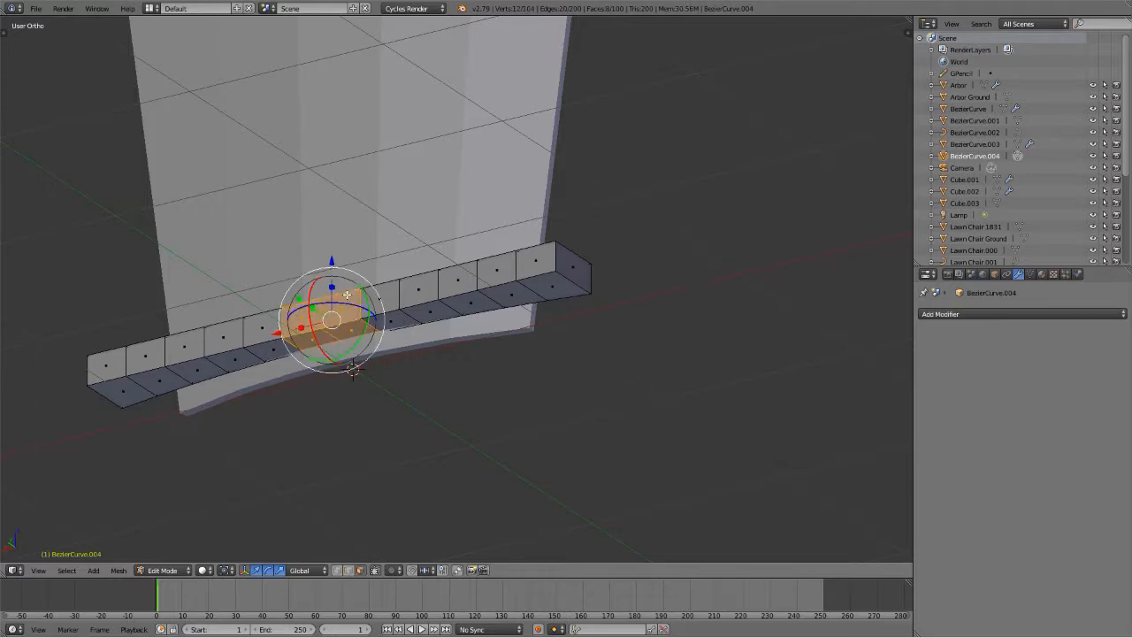
{"action": "right_click", "coordinate": [578, 276]}
{"action": "middle_click_drag", "start_coordinate": [518, 263], "coordinate": [655, 272]}
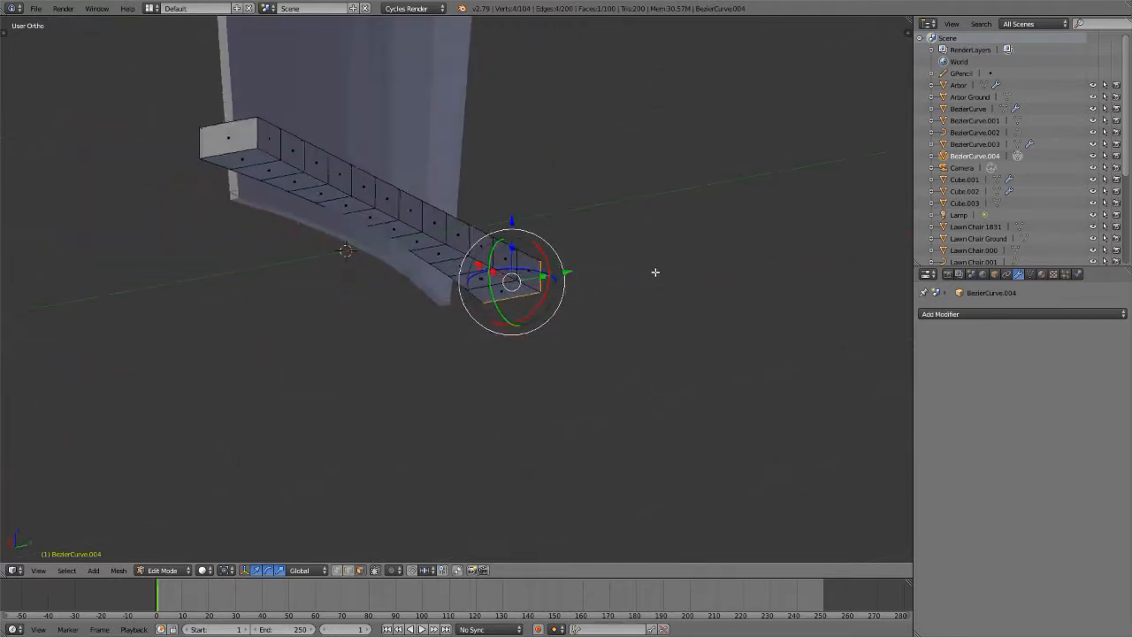
{"action": "right_click", "coordinate": [262, 150], "text": "shift"}
{"action": "middle_click_drag", "start_coordinate": [301, 163], "coordinate": [271, 168]}
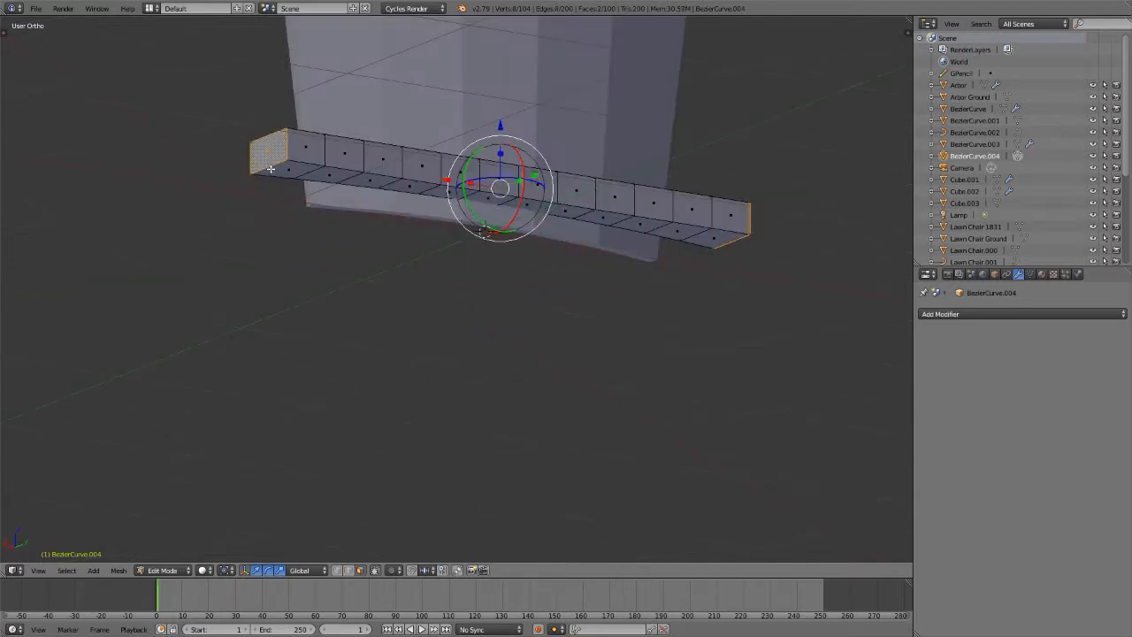
{"action": "key", "text": "e"}
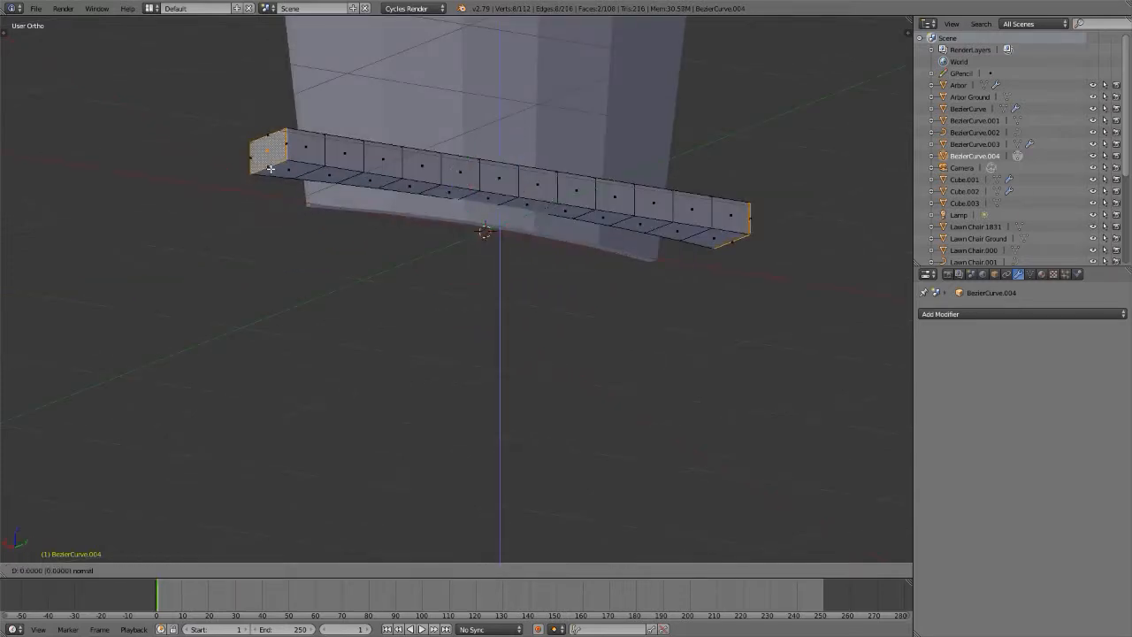
{"action": "left_click", "coordinate": [270, 168]}
{"action": "scroll", "coordinate": [270, 168], "scroll_direction": "up", "scroll_amount": 5}
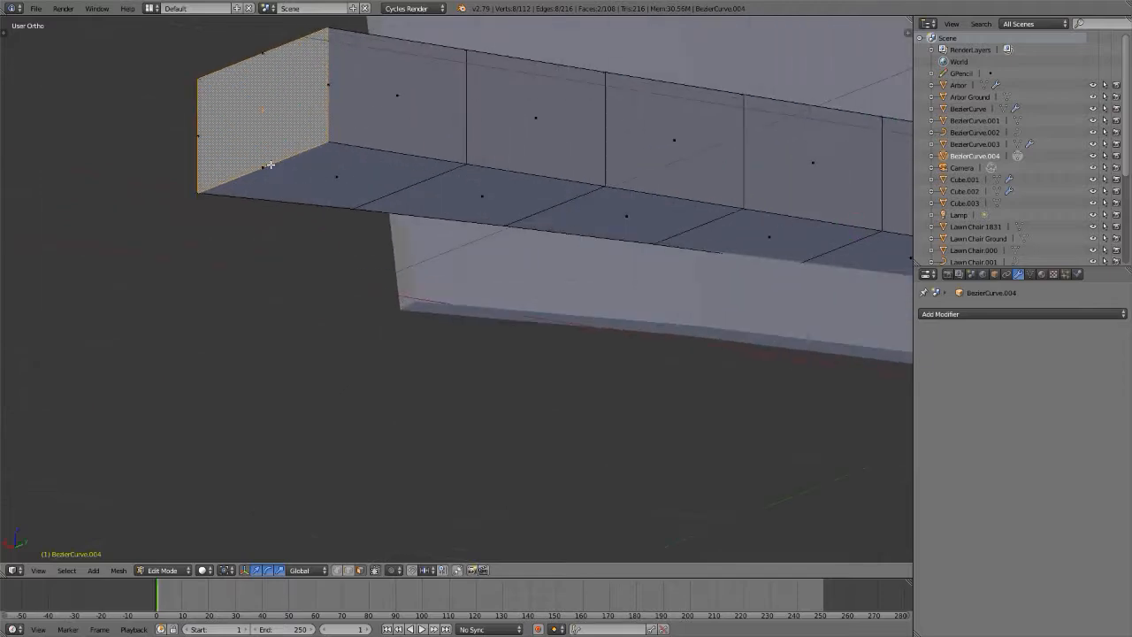
{"action": "middle_click_drag", "start_coordinate": [246, 84], "coordinate": [536, 290], "text": "shift"}
{"action": "scroll", "coordinate": [298, 257], "scroll_direction": "down", "scroll_amount": 4}
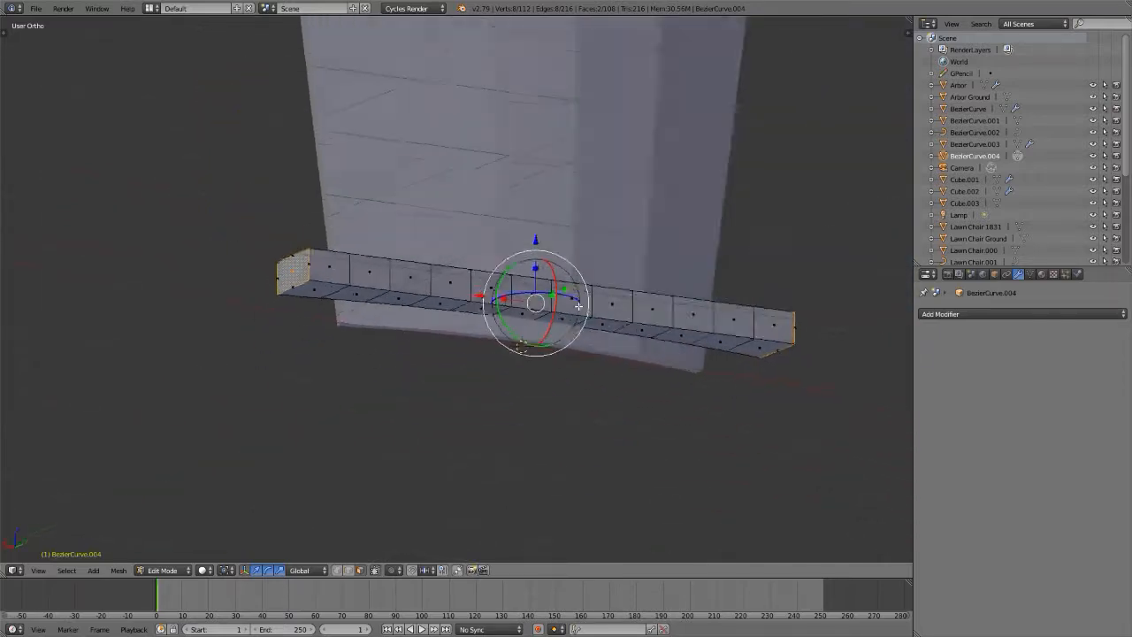
{"action": "scroll", "coordinate": [536, 290], "scroll_direction": "up", "scroll_amount": 3}
- Select all segments of the lower strip by growing the selection from its two middle face loops, excluding the end faces and zero-length extrusions
{"action": "right_click", "coordinate": [529, 290], "text": "alt"}
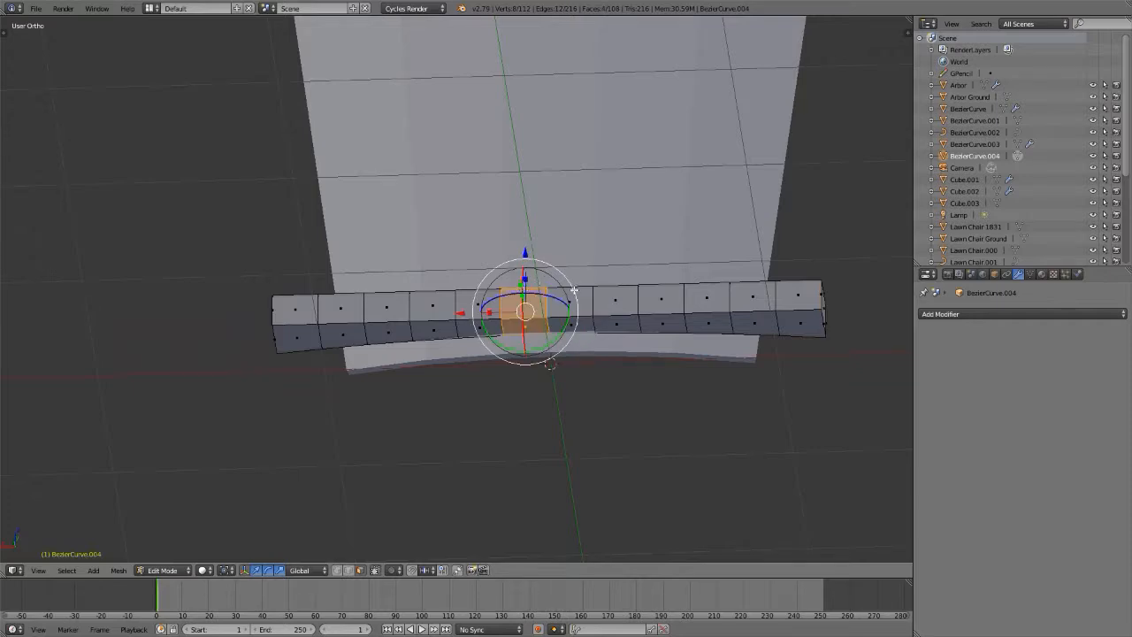
{"action": "right_click", "coordinate": [574, 289], "text": "alt+shift"}
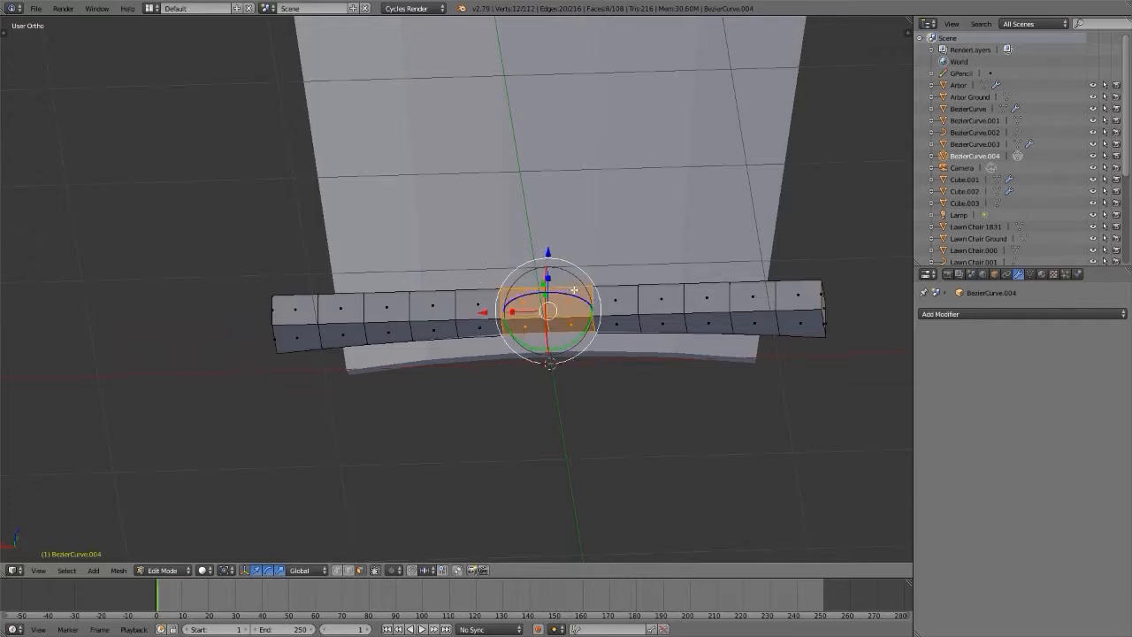
{"action": "key", "text": "ctrl+KP_Add"}
{"action": "key", "text": "ctrl+KP_Add"}
{"action": "key", "text": "ctrl+KP_Add"}
{"action": "key", "text": "ctrl+KP_Add"}
{"action": "key", "text": "ctrl+KP_Add"}
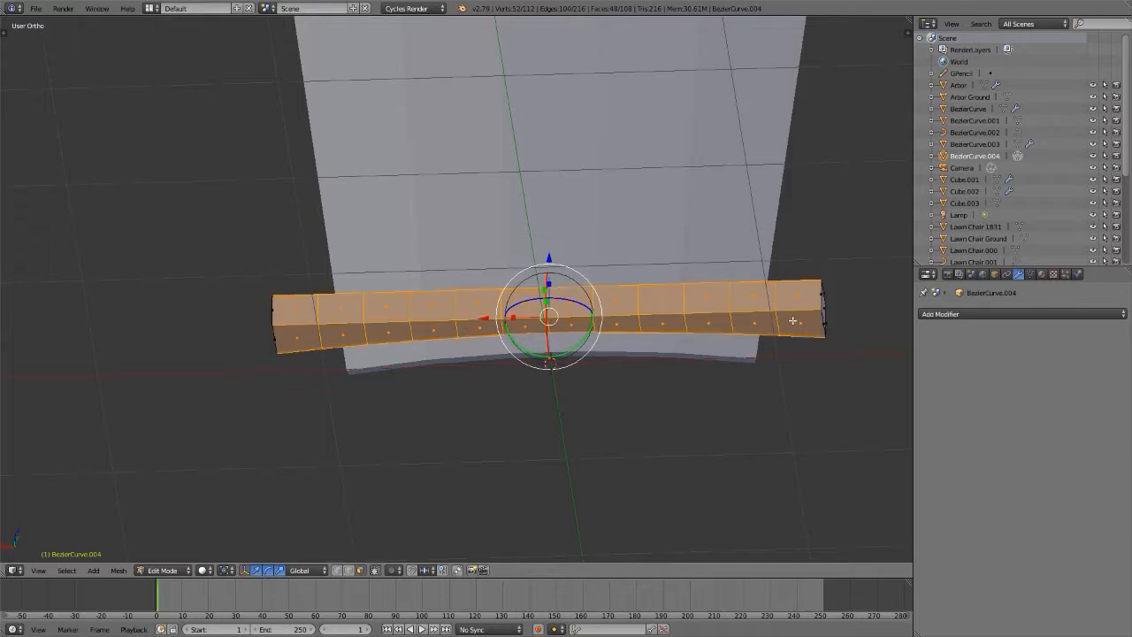
{"action": "scroll", "coordinate": [820, 298], "scroll_direction": "up", "scroll_amount": 8}
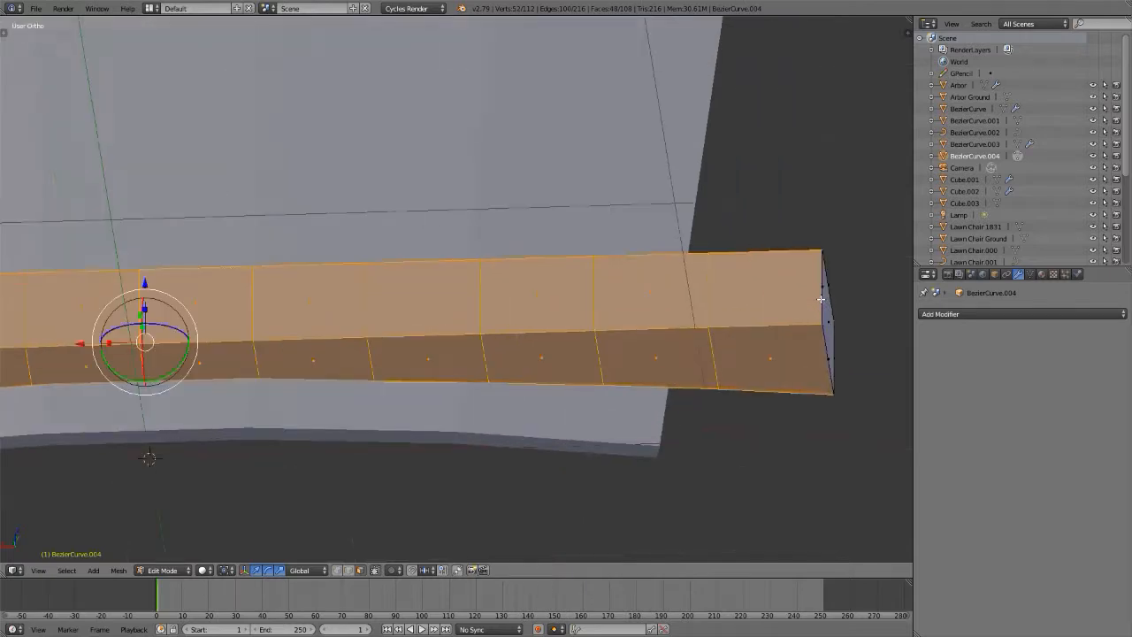
{"action": "middle_click_drag", "start_coordinate": [821, 299], "coordinate": [773, 328]}
{"action": "middle_click_drag", "start_coordinate": [831, 255], "coordinate": [525, 321], "text": "shift"}
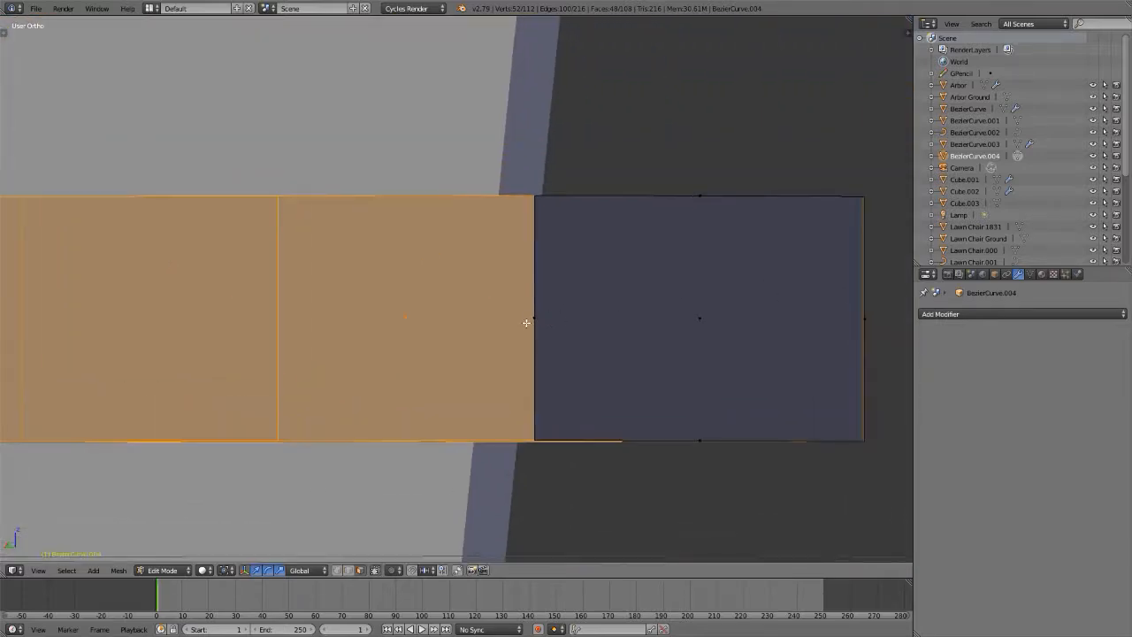
{"action": "key", "text": "ctrl+KP_Add"}
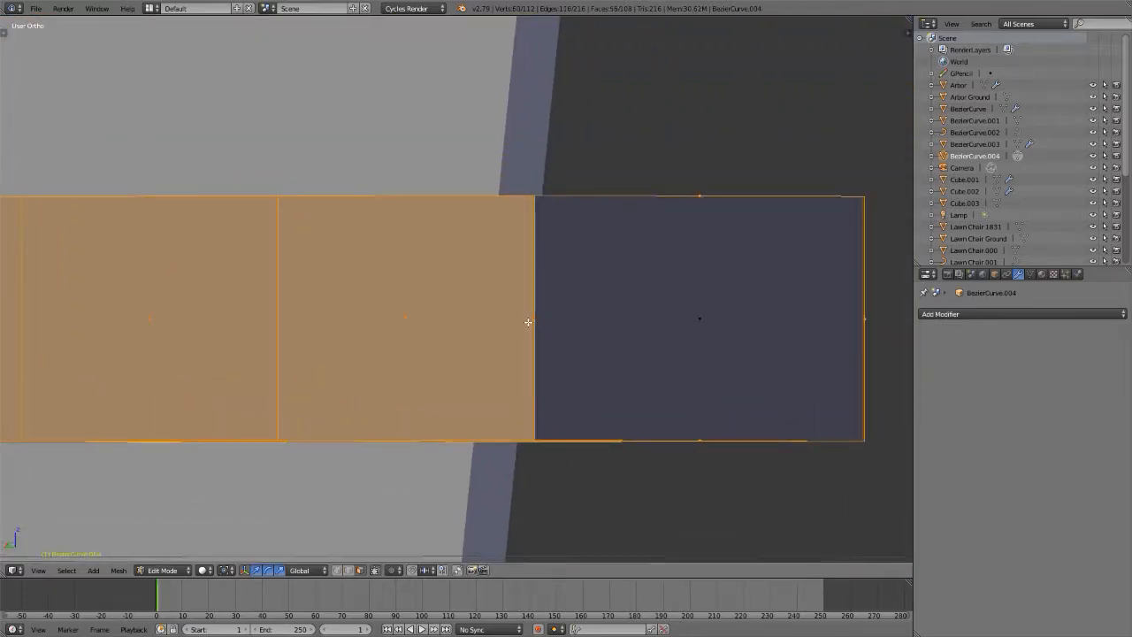
{"action": "key", "text": "ctrl+KP_Subtract"}
{"action": "scroll", "coordinate": [528, 321], "scroll_direction": "down", "scroll_amount": 4}
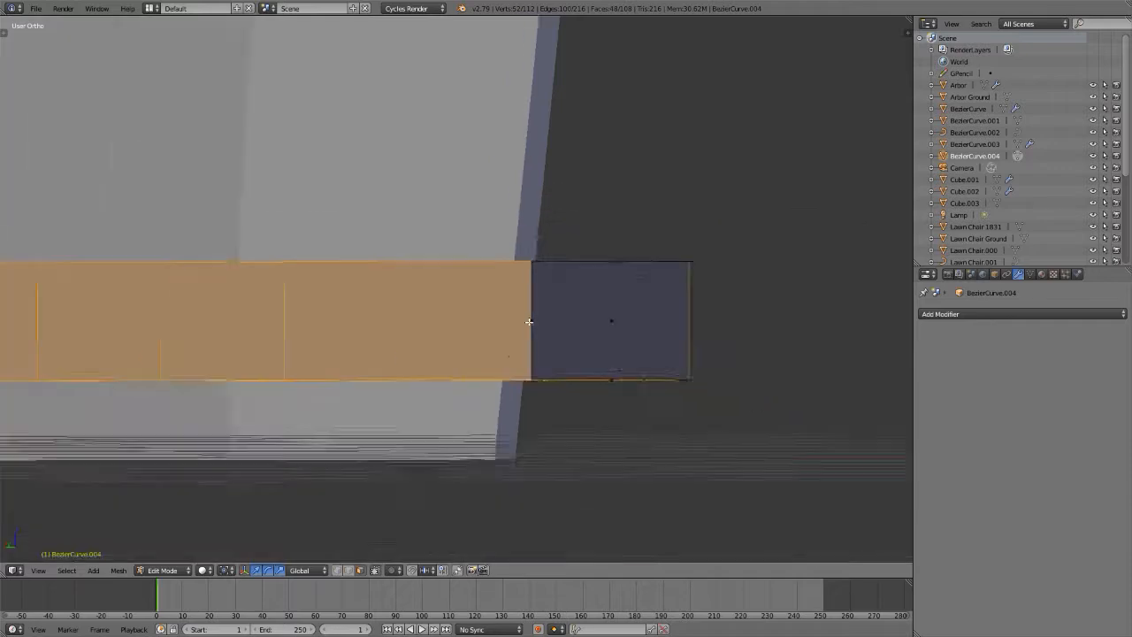
- In the bottom view, scale the selected strip segments along X to about 0.74, lining the curved section up with the chair back's outer bends
{"action": "middle_click_drag", "start_coordinate": [529, 321], "coordinate": [731, 268]}
{"action": "scroll", "coordinate": [563, 292], "scroll_direction": "down", "scroll_amount": 3}
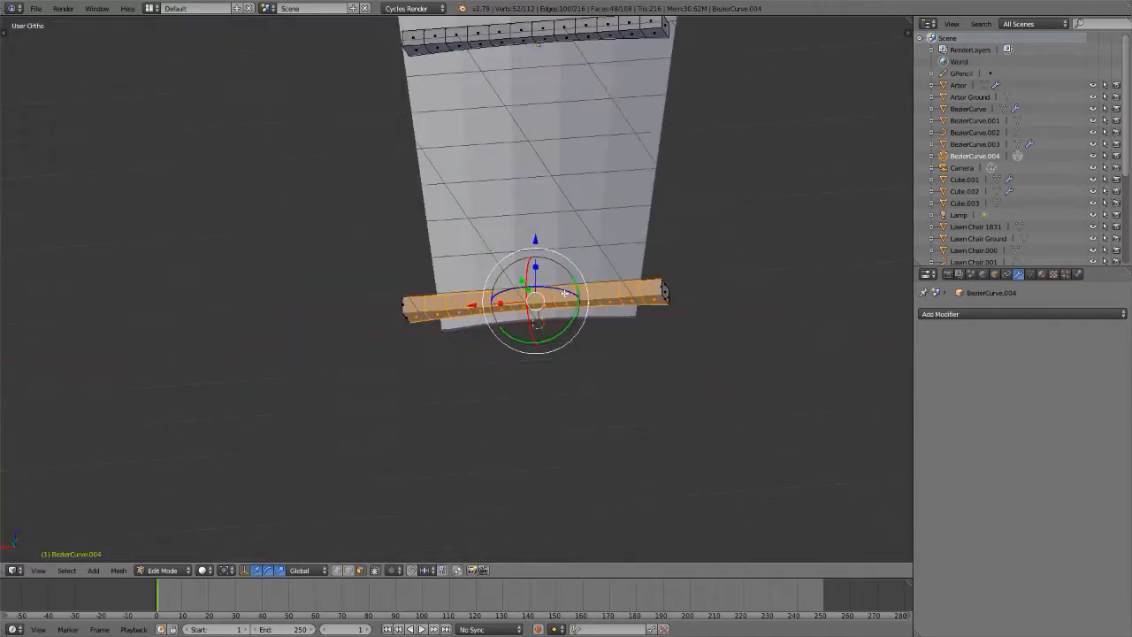
{"action": "scroll", "coordinate": [563, 292], "scroll_direction": "up", "scroll_amount": 4}
{"action": "scroll", "coordinate": [563, 292], "scroll_direction": "down", "scroll_amount": 3}
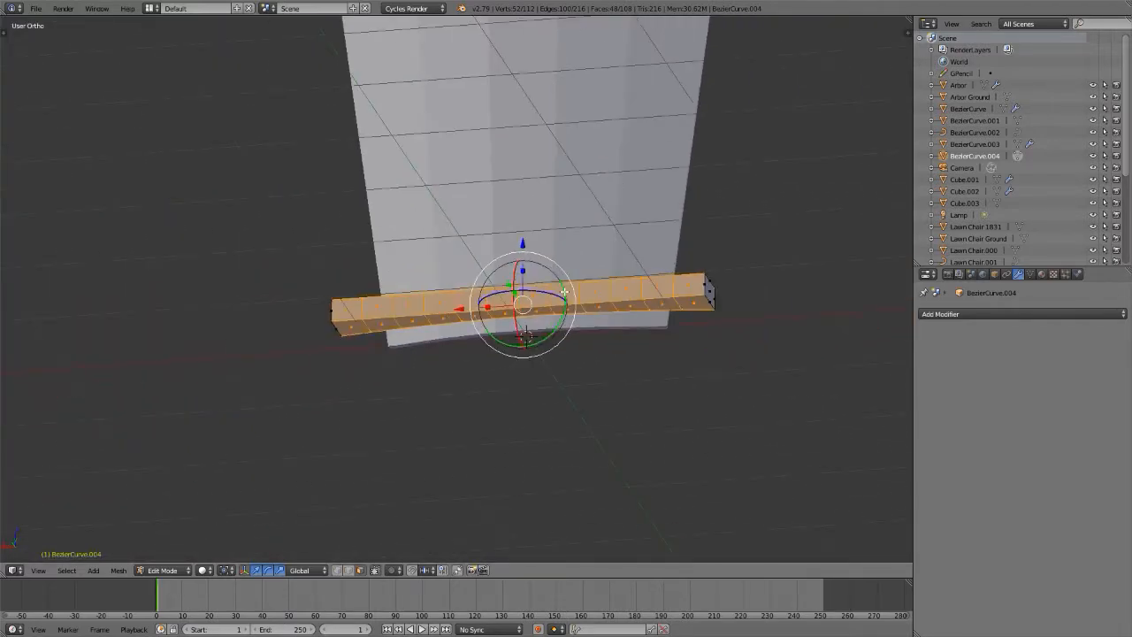
{"action": "key", "text": "KP_7"}
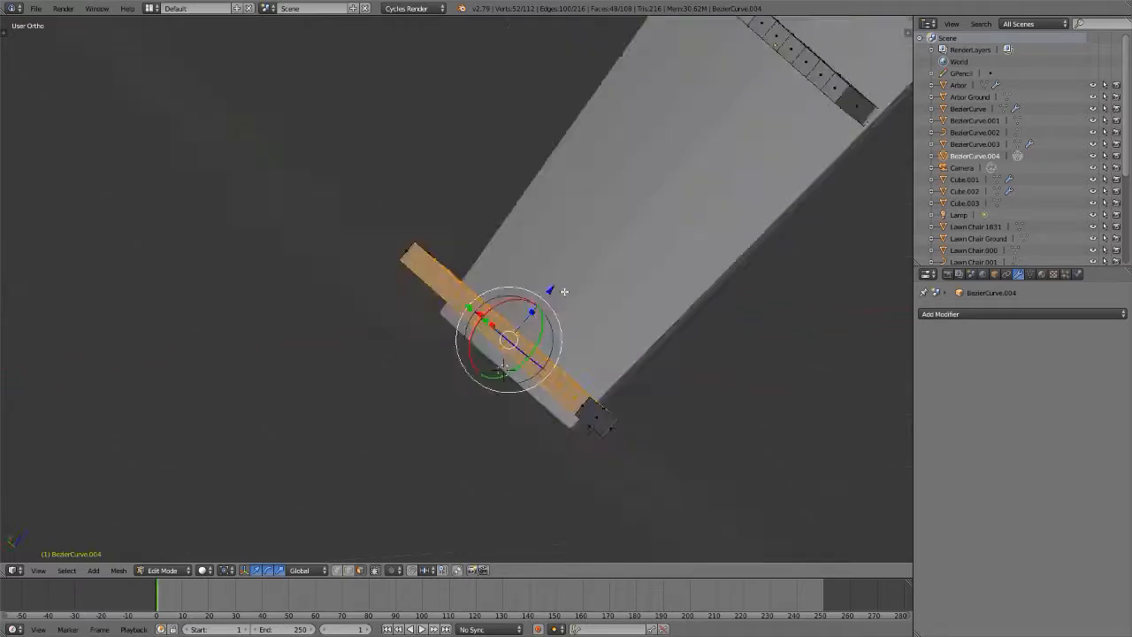
{"action": "key", "text": "a"}
{"action": "key", "text": "ctrl+KP_7"}
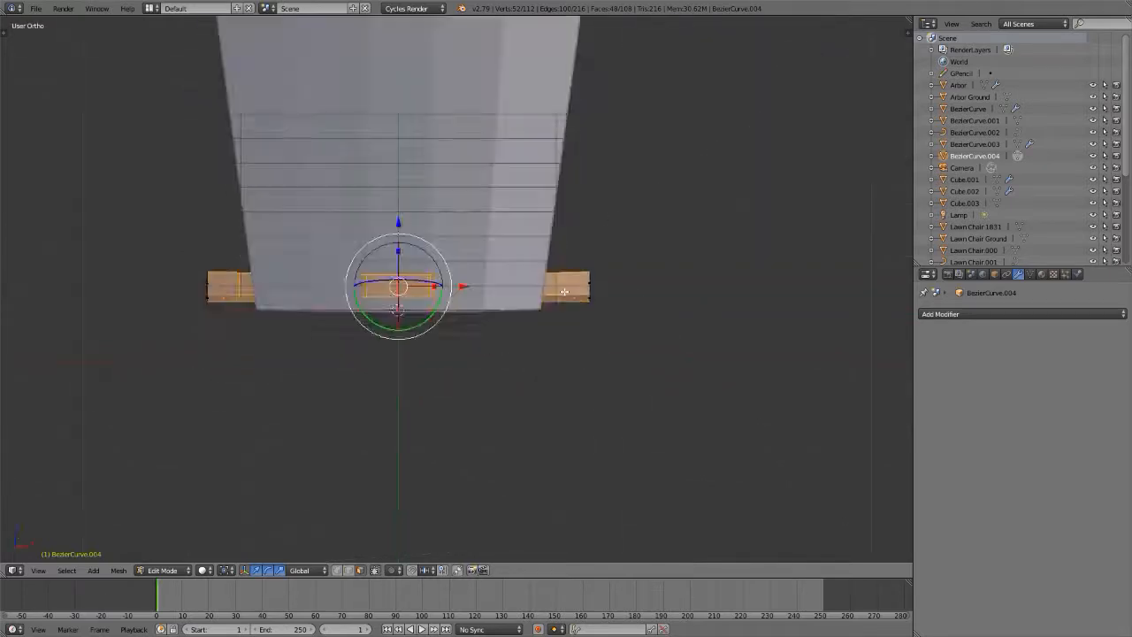
{"action": "scroll", "coordinate": [311, 194], "scroll_direction": "up", "scroll_amount": 4}
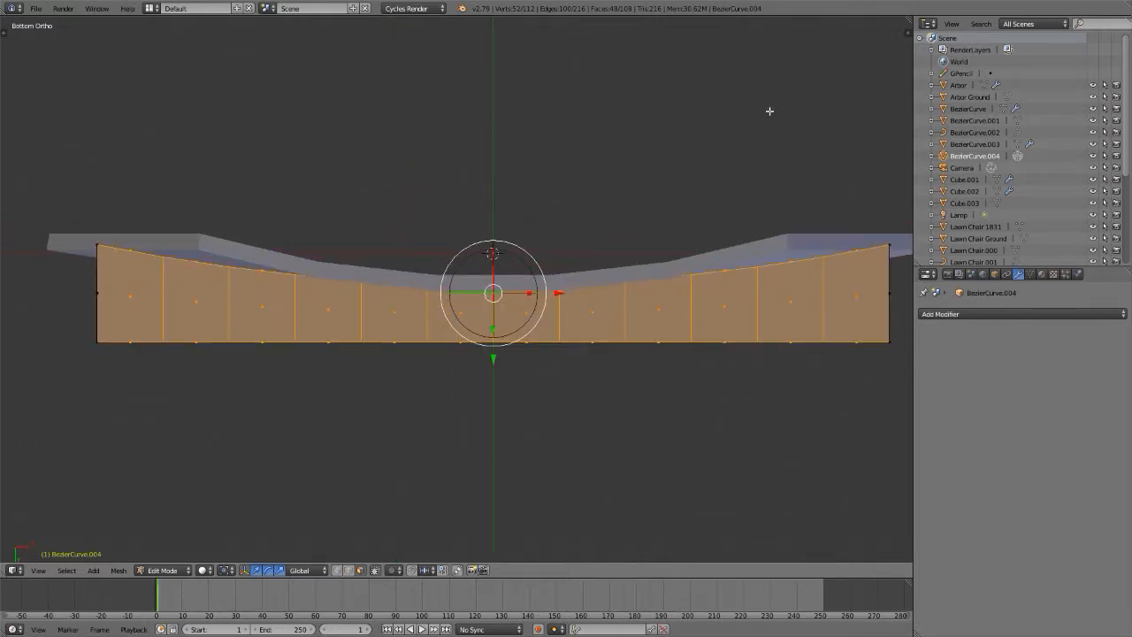
{"action": "key", "text": "s"}
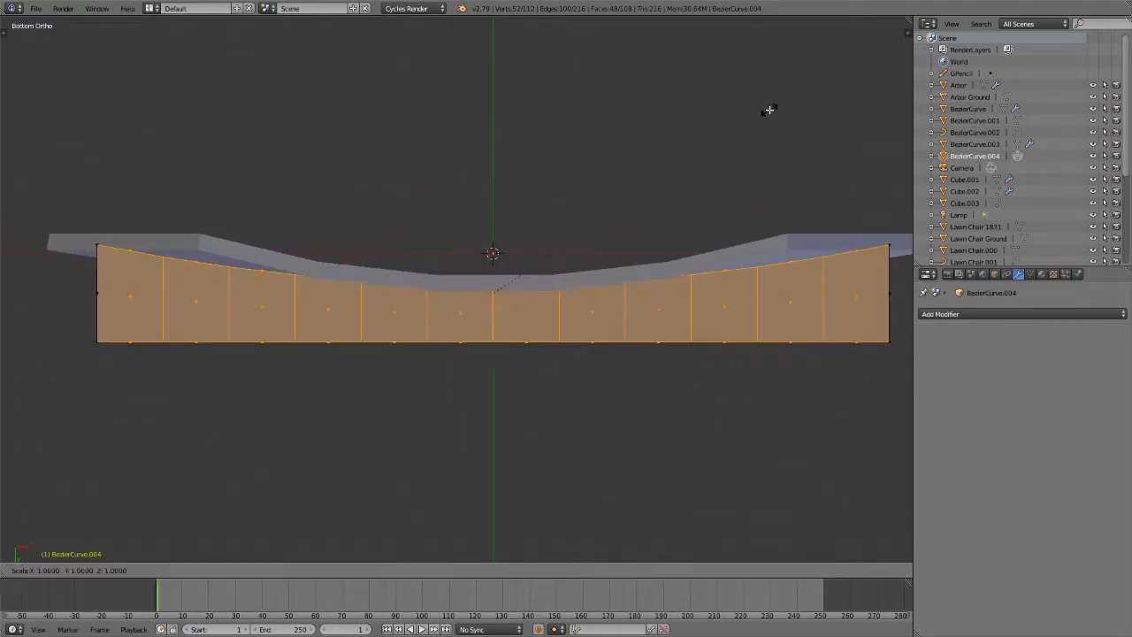
{"action": "key", "text": "x"}
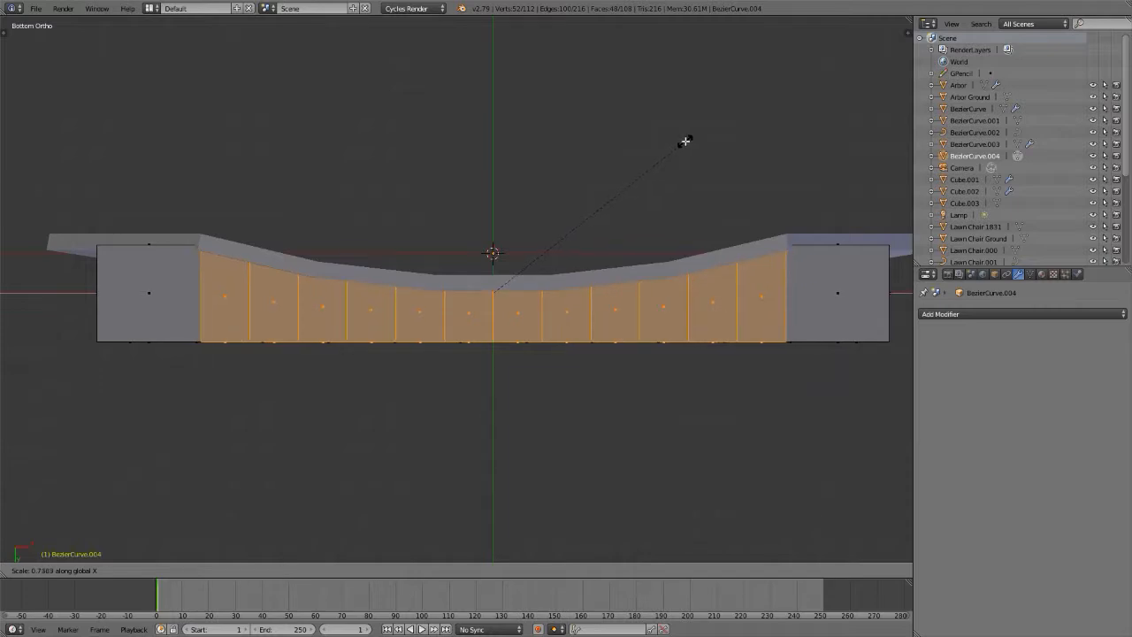
{"action": "left_click", "coordinate": [684, 141]}
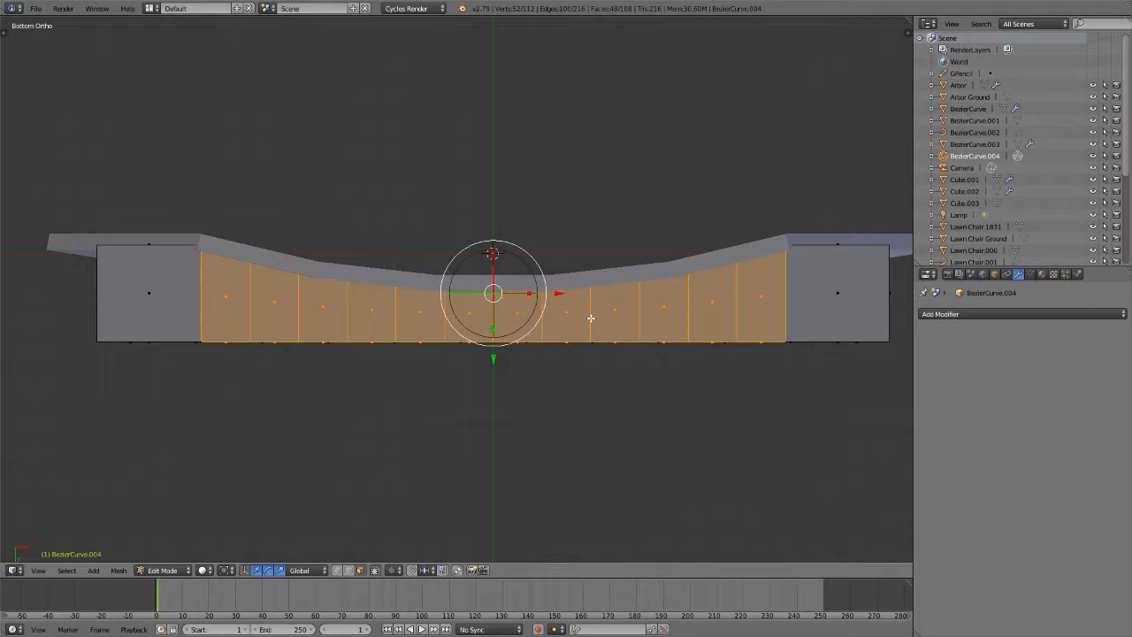
- Leave mesh editing, inspect the chair back and both strips from the front and in perspective, and consult the chair reference photo
{"action": "middle_click_drag", "start_coordinate": [591, 318], "coordinate": [673, 356]}
{"action": "key", "text": "KP_1"}
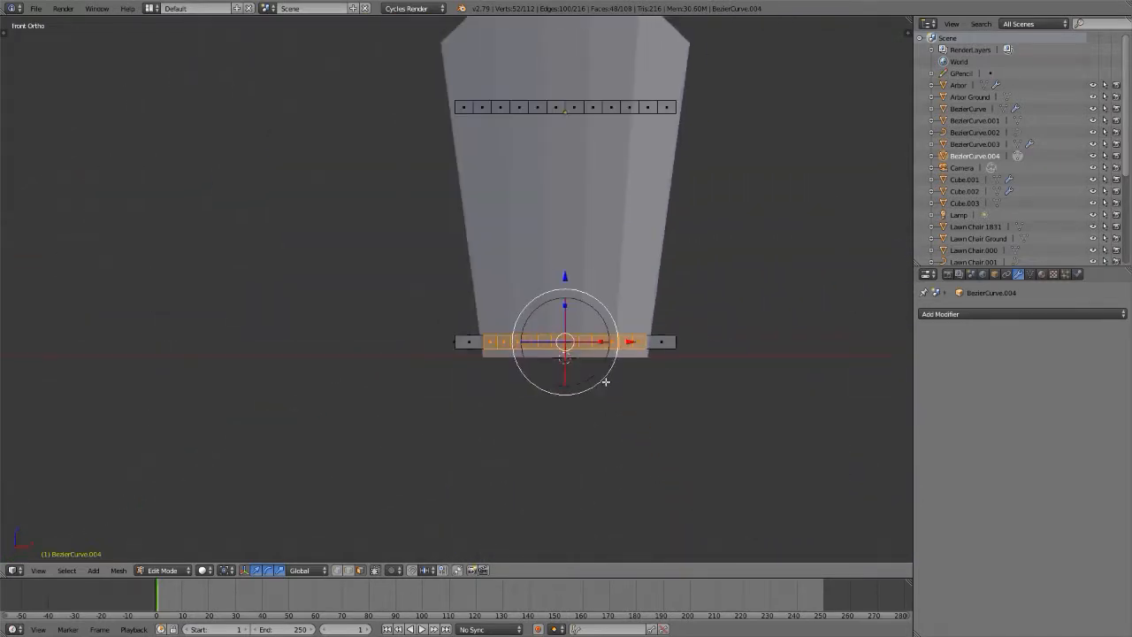
{"action": "scroll", "coordinate": [568, 227], "scroll_direction": "up", "scroll_amount": 3}
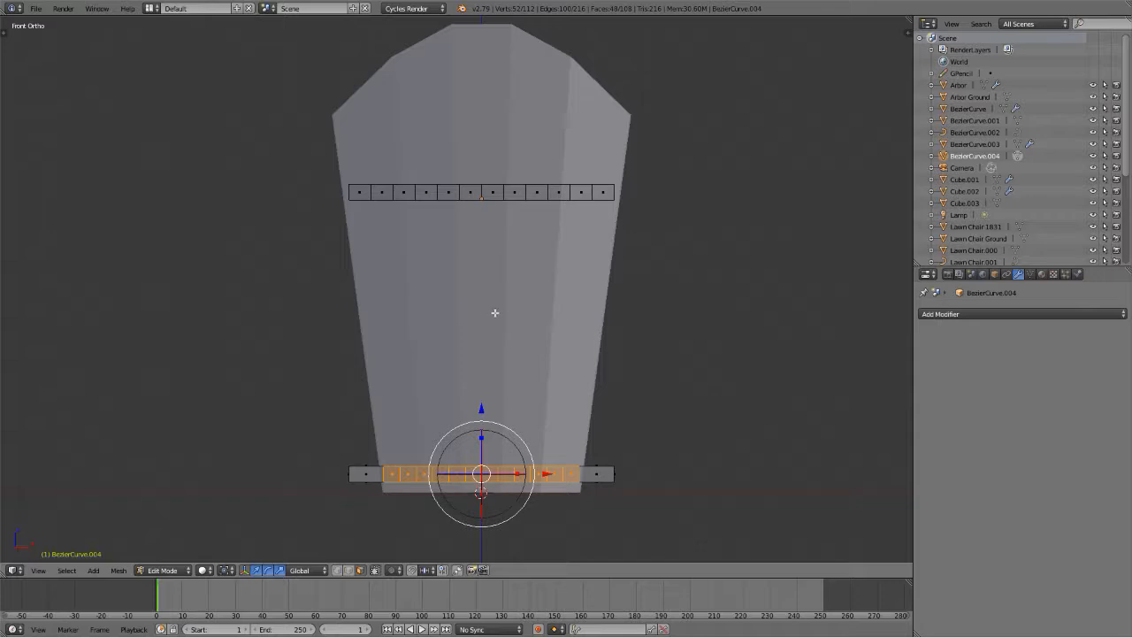
{"action": "key", "text": "Tab"}
{"action": "middle_click_drag", "start_coordinate": [415, 335], "coordinate": [402, 335]}
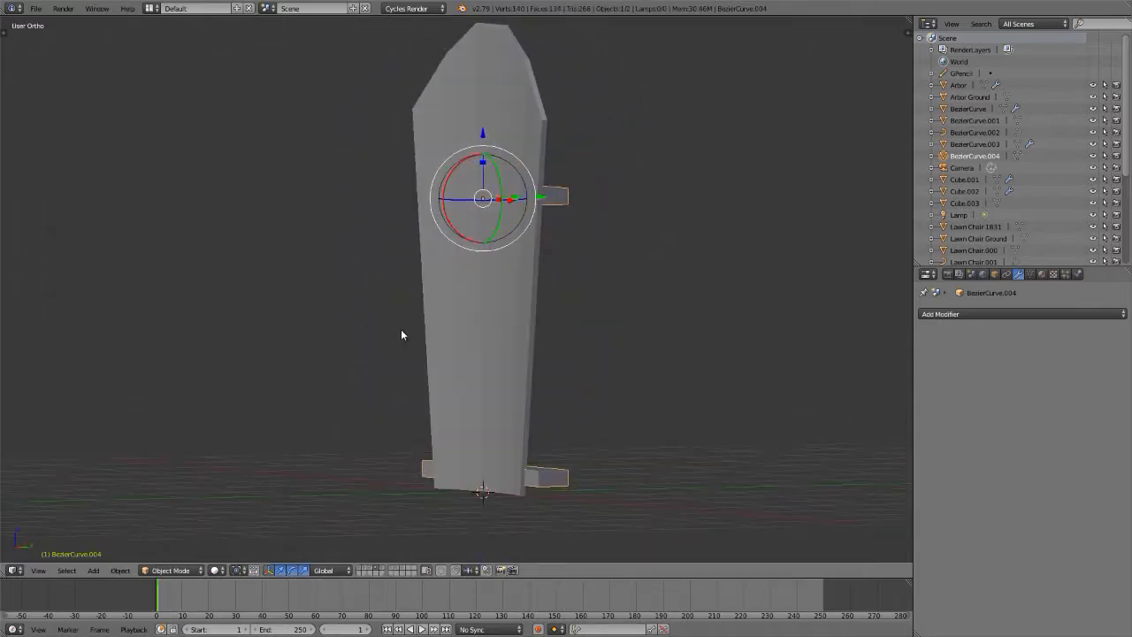
{"action": "key", "text": "KP_4"}
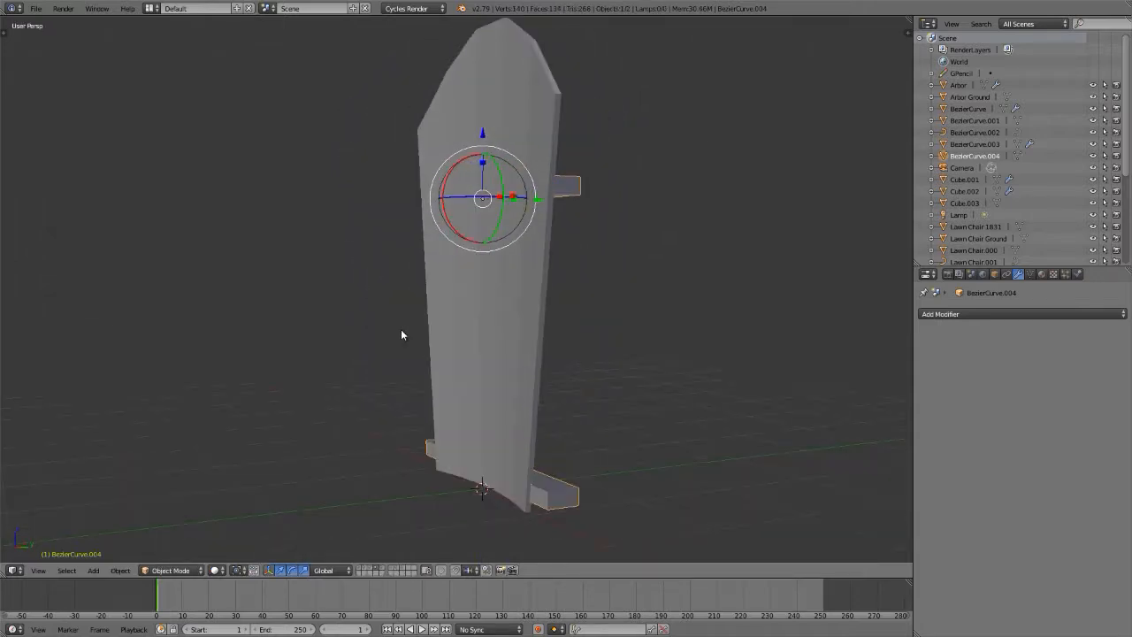
{"action": "key", "text": "KP_5"}
{"action": "key", "text": "alt+Tab"}
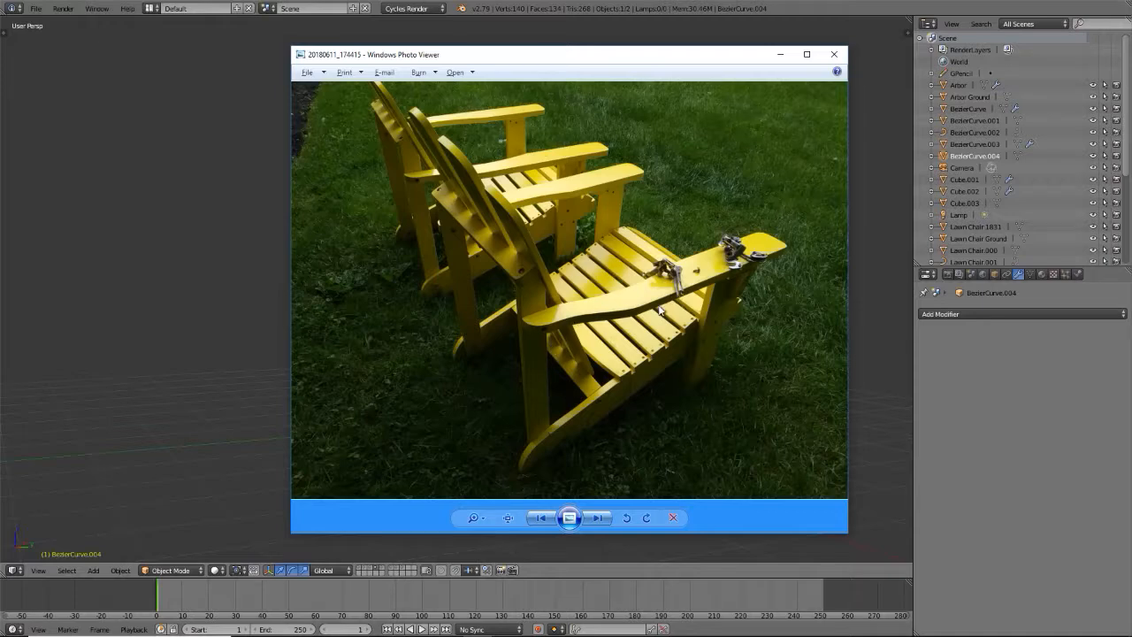
{"action": "key", "text": "Escape"}
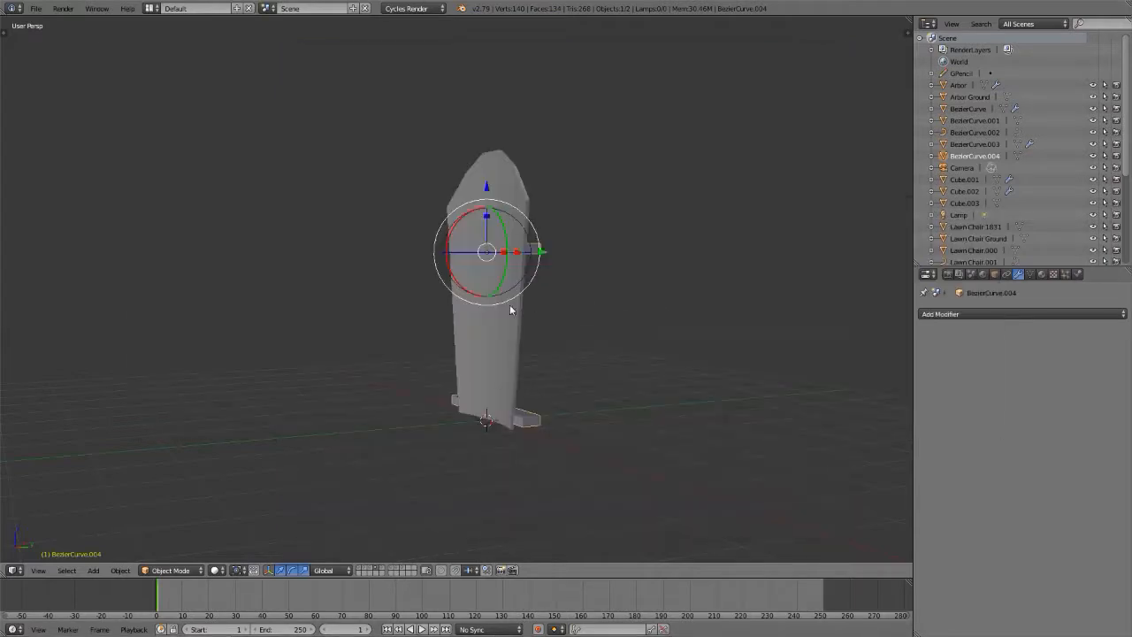
{"action": "middle_click_drag", "start_coordinate": [493, 308], "coordinate": [528, 319]}
- Open the chair back's mesh for editing, hide its Solidify thickness, and choose face selection mode
{"action": "right_click", "coordinate": [507, 169]}
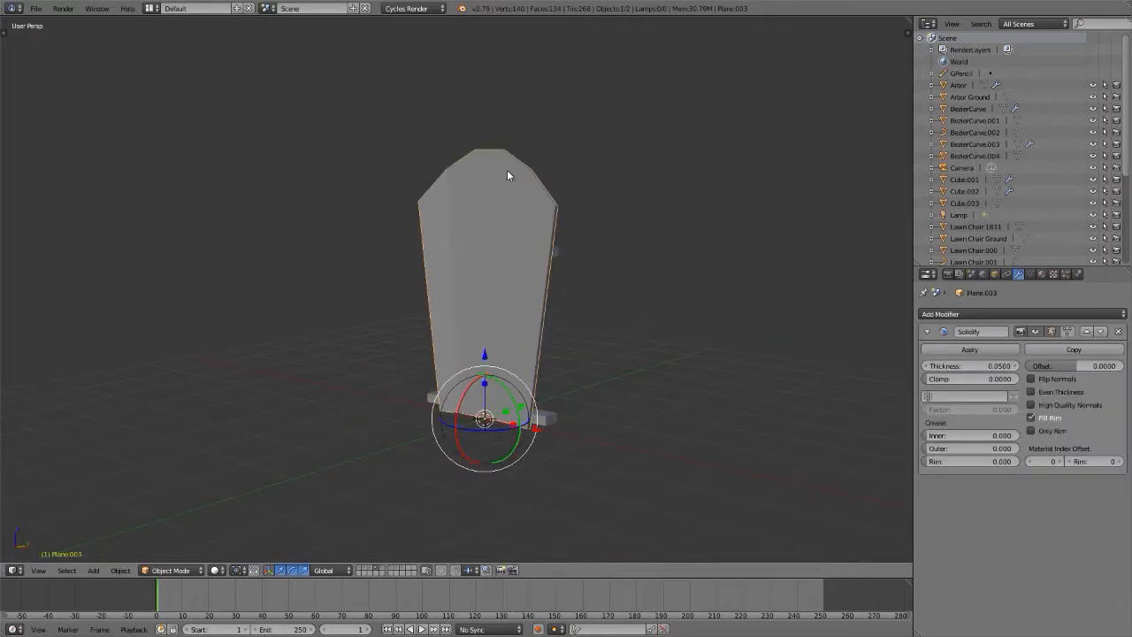
{"action": "key", "text": "Tab"}
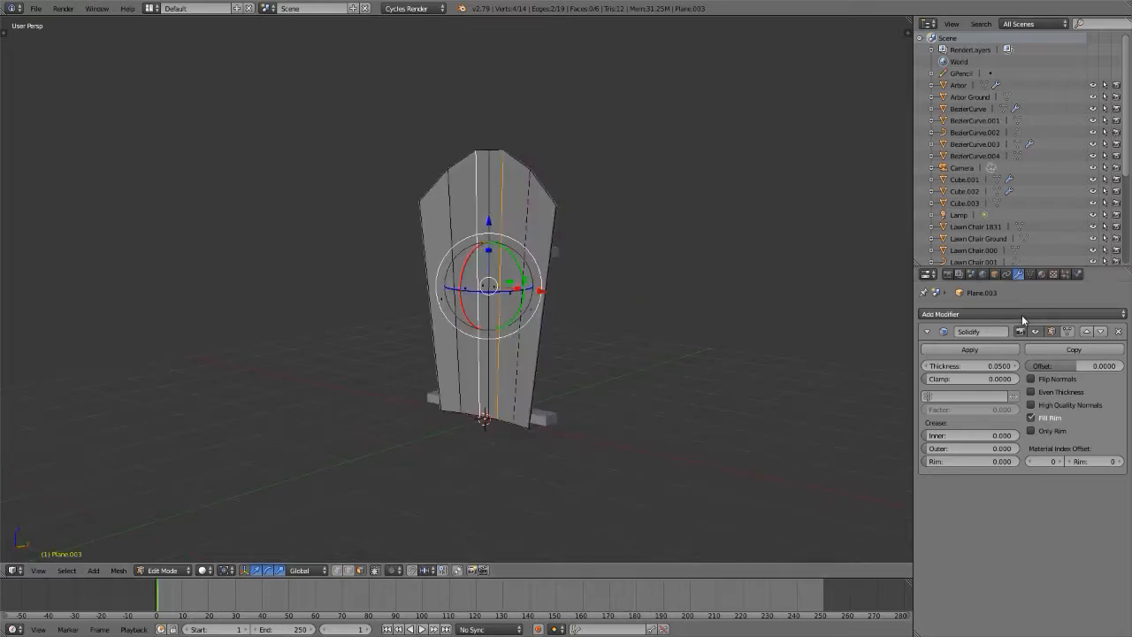
{"action": "key", "text": "ctrl+Tab"}
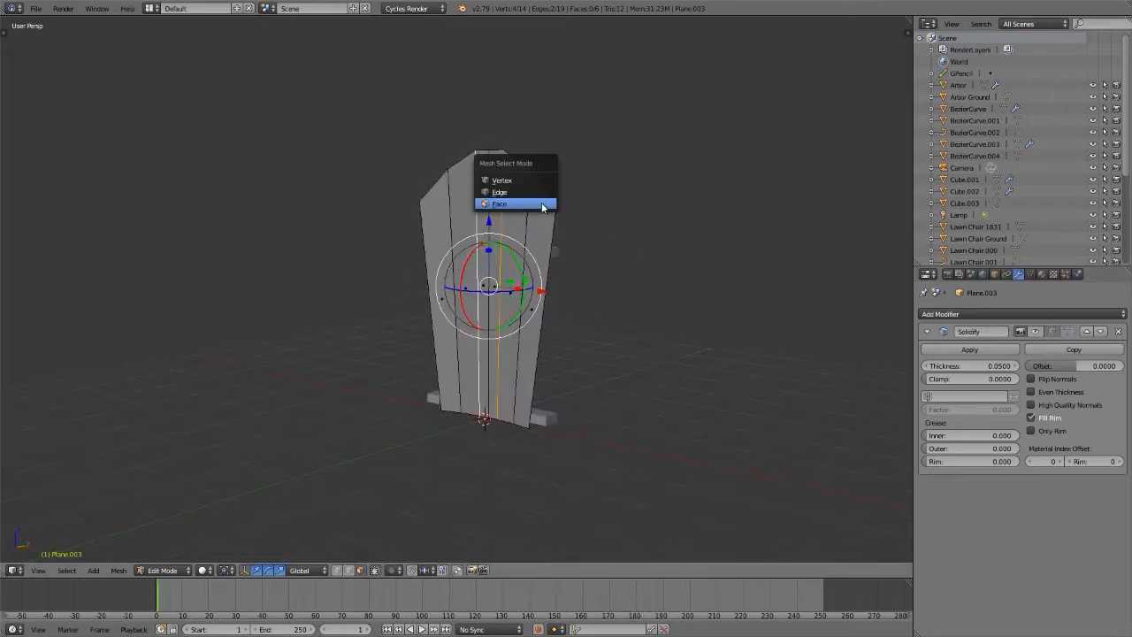
{"action": "key", "text": "Escape"}
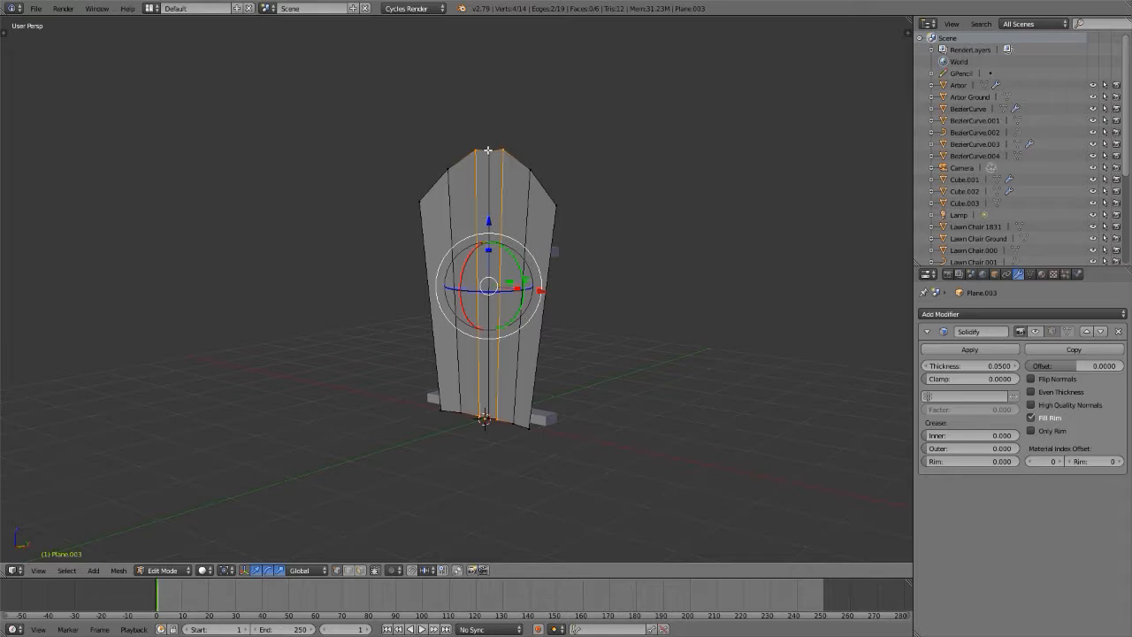
{"action": "right_click", "coordinate": [488, 150]}
{"action": "scroll", "coordinate": [495, 155], "scroll_direction": "up", "scroll_amount": 3}
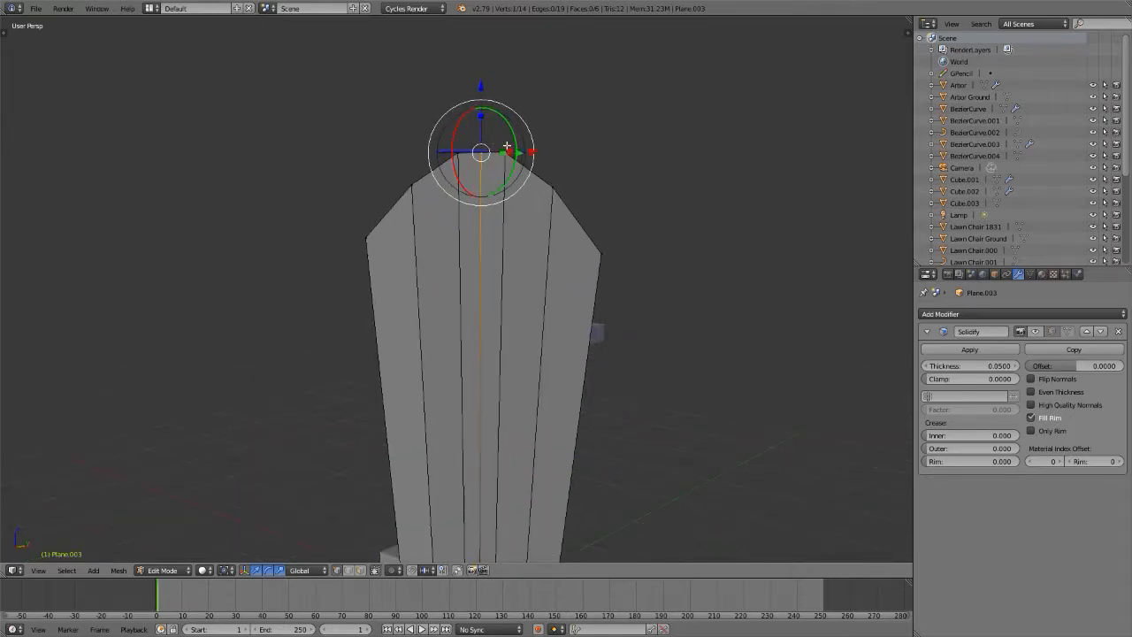
{"action": "right_click", "coordinate": [506, 147], "text": "shift"}
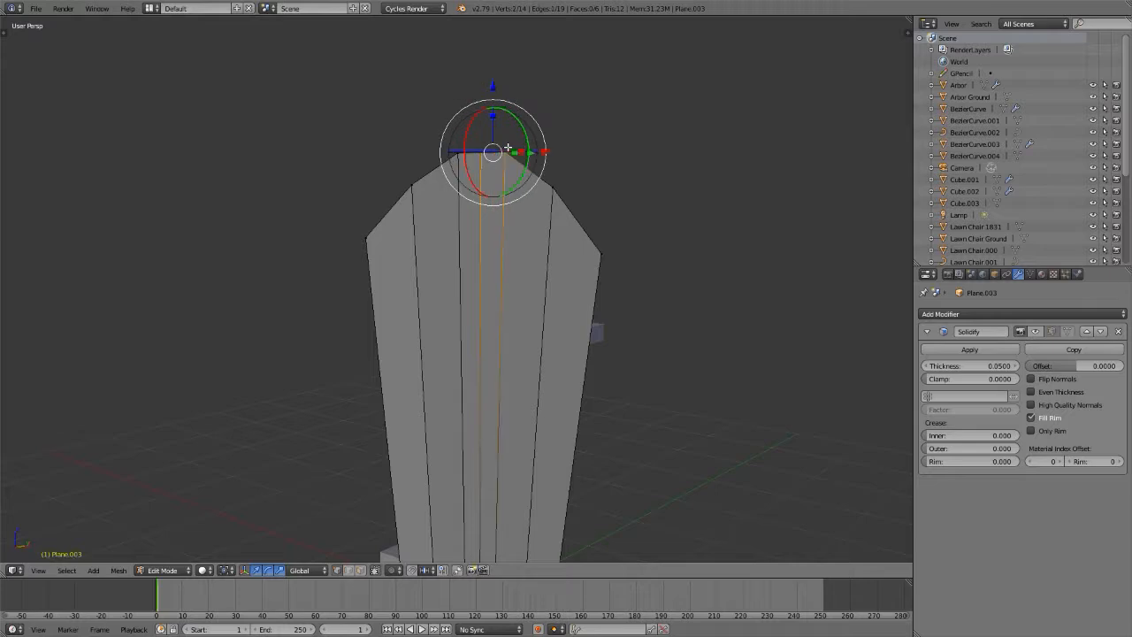
{"action": "scroll", "coordinate": [495, 205], "scroll_direction": "down", "scroll_amount": 3}
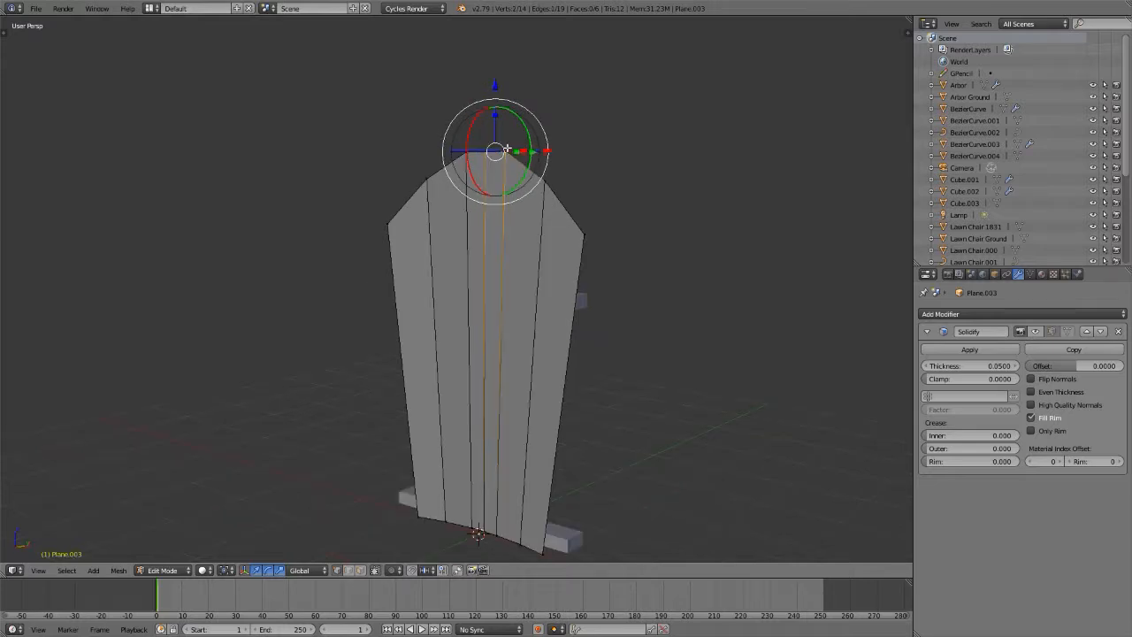
- Select the two narrow centre faces of the backrest in face select mode and try to rip them
{"action": "key", "text": "ctrl+Tab"}
{"action": "left_click", "coordinate": [493, 220]}
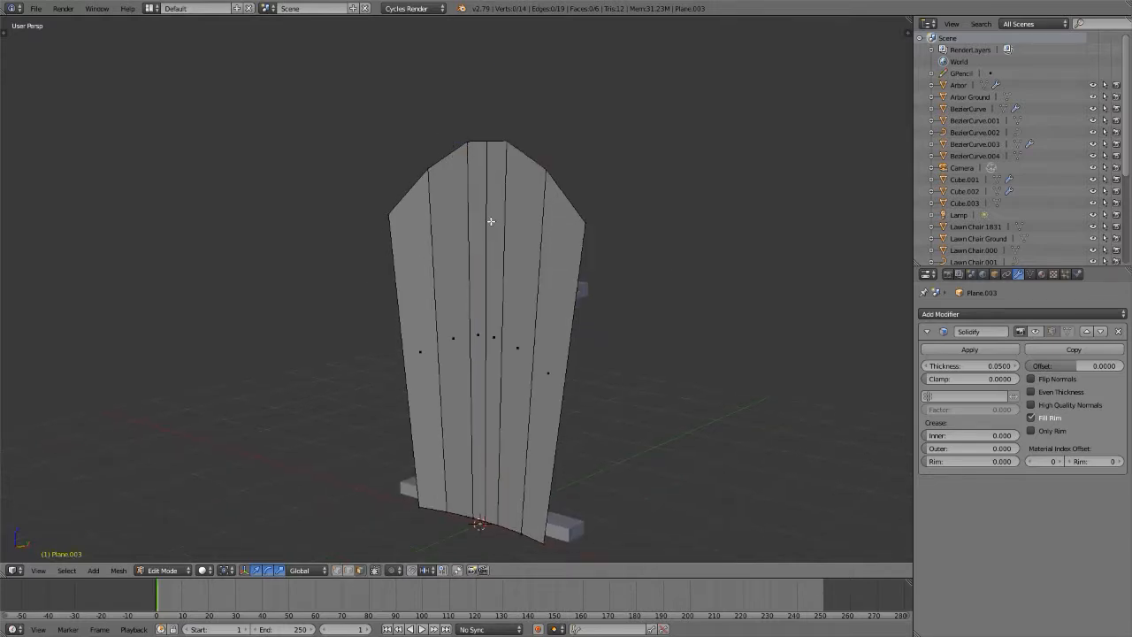
{"action": "right_click", "coordinate": [498, 219]}
{"action": "right_click", "coordinate": [480, 227], "text": "shift"}
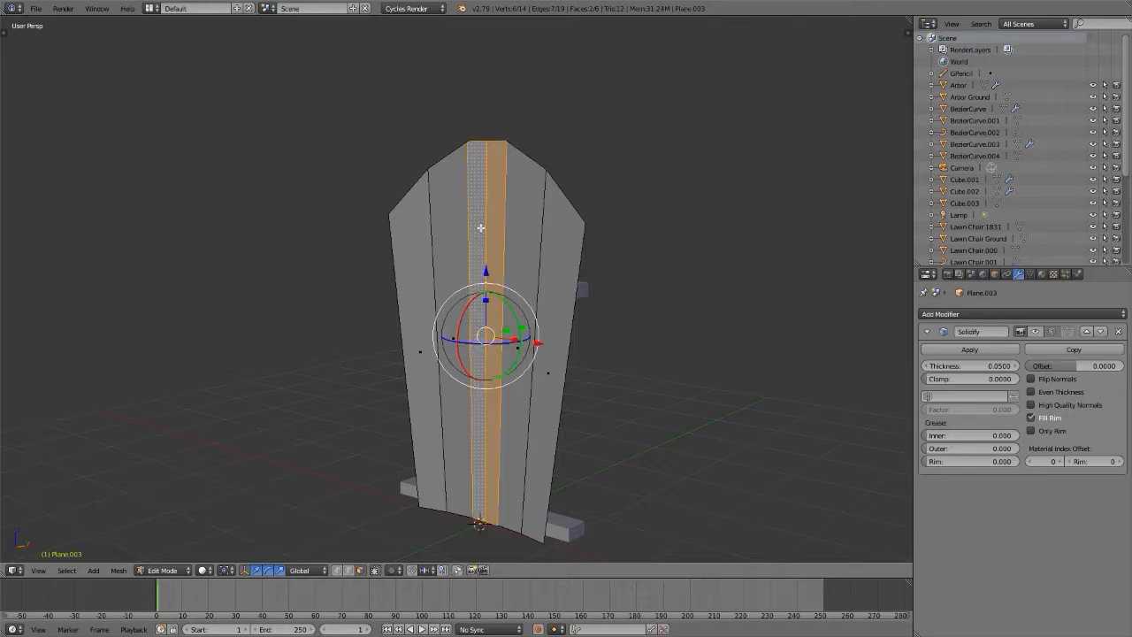
{"action": "key", "text": "v"}
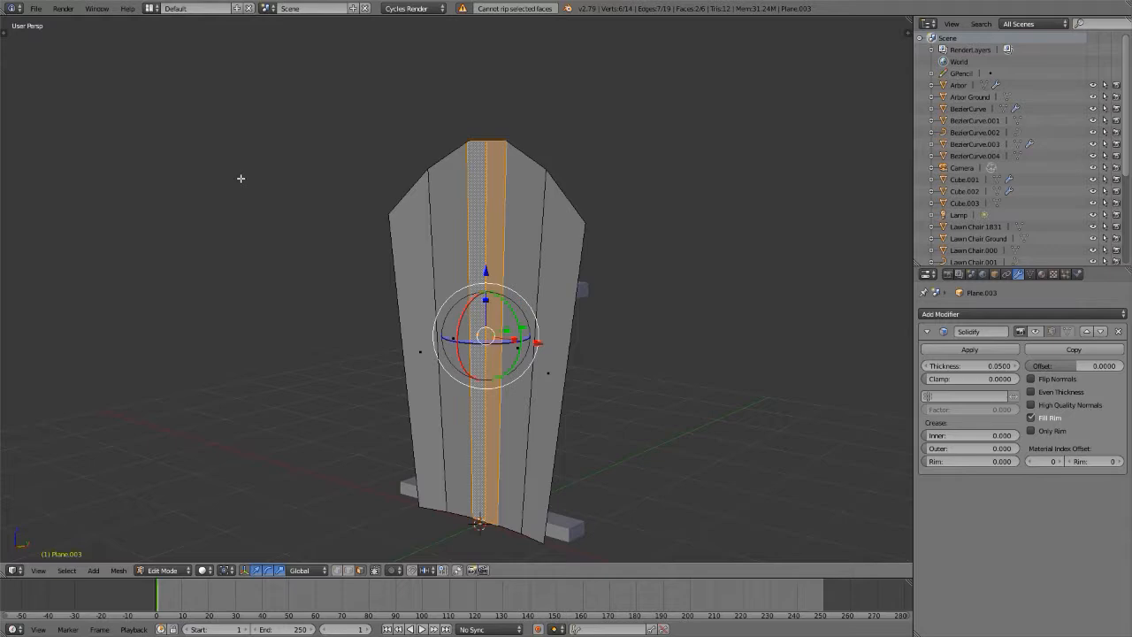
- Try dissolving the edges of the two narrow centre faces, and undo the change
{"action": "key", "text": "x"}
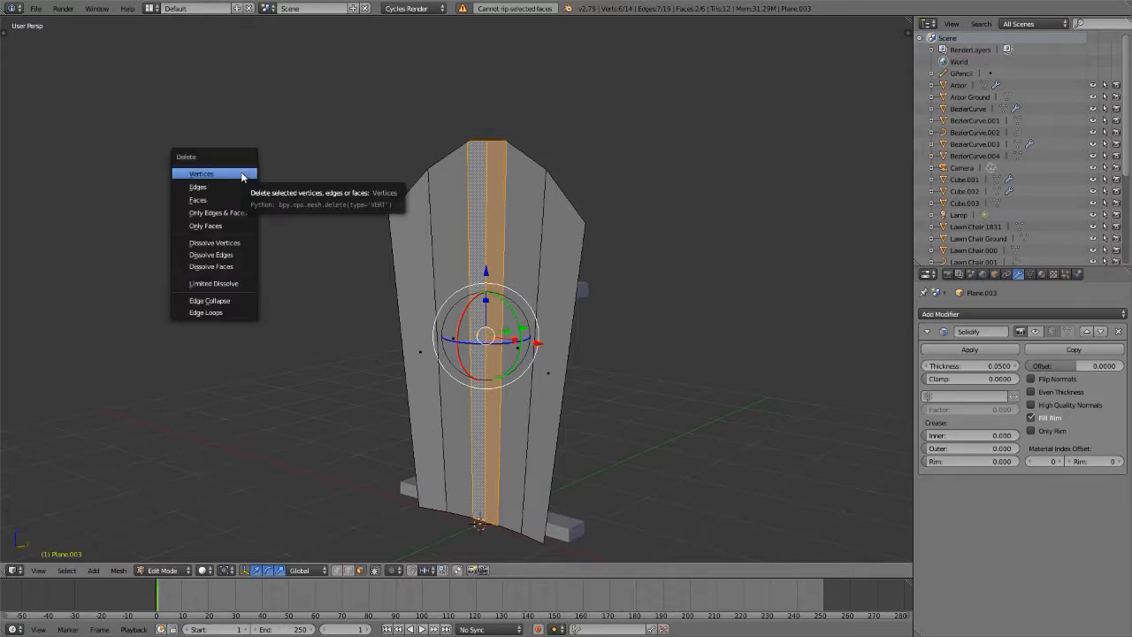
{"action": "left_click", "coordinate": [229, 254]}
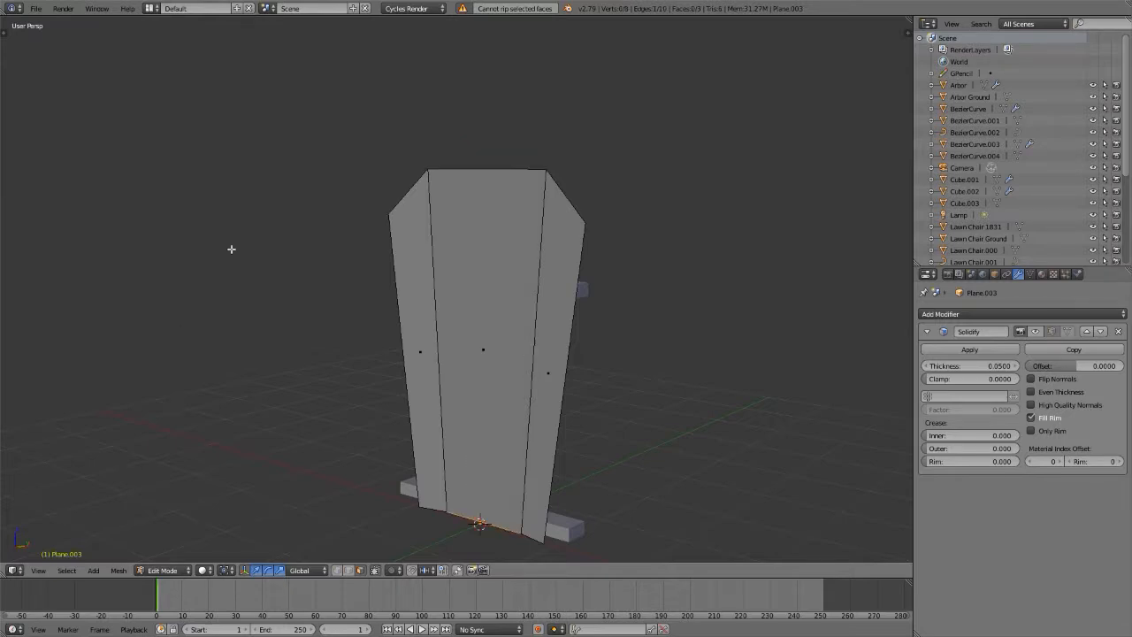
{"action": "key", "text": "ctrl+z"}
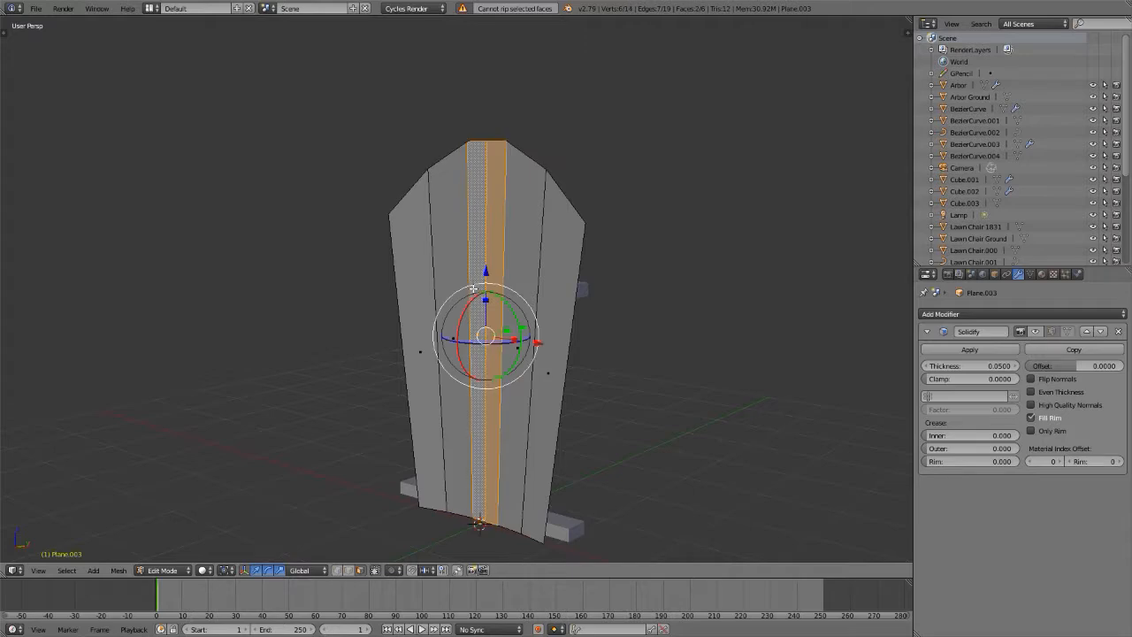
- Dissolve the backrest's middle vertical edge to merge the two narrow centre faces into one
{"action": "key", "text": "ctrl+Tab"}
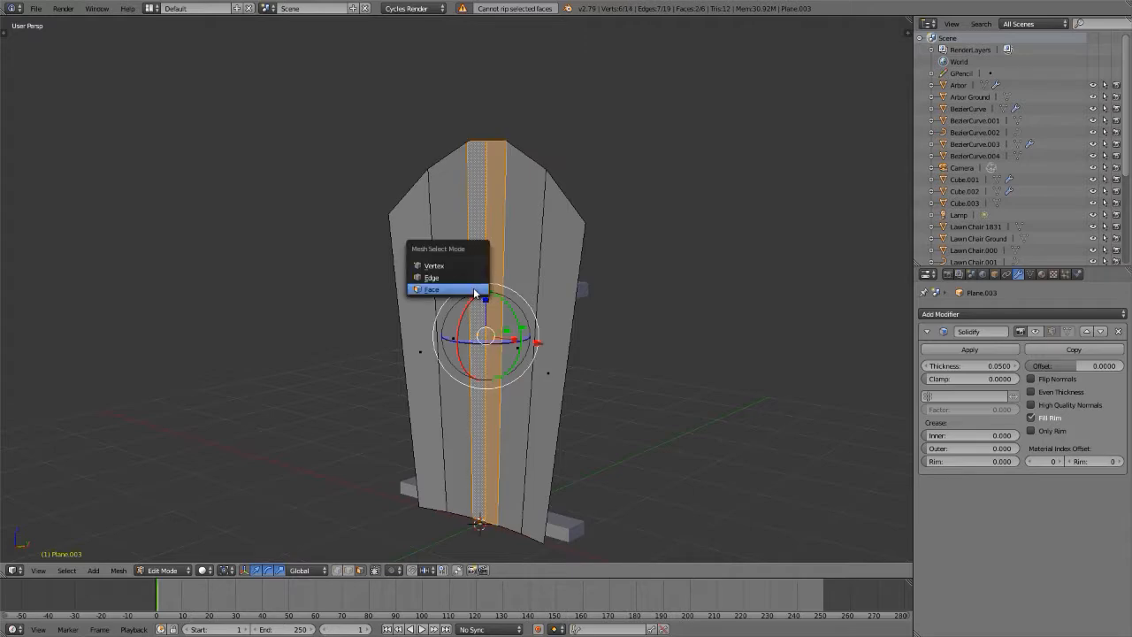
{"action": "left_click", "coordinate": [474, 291]}
{"action": "right_click", "coordinate": [484, 188]}
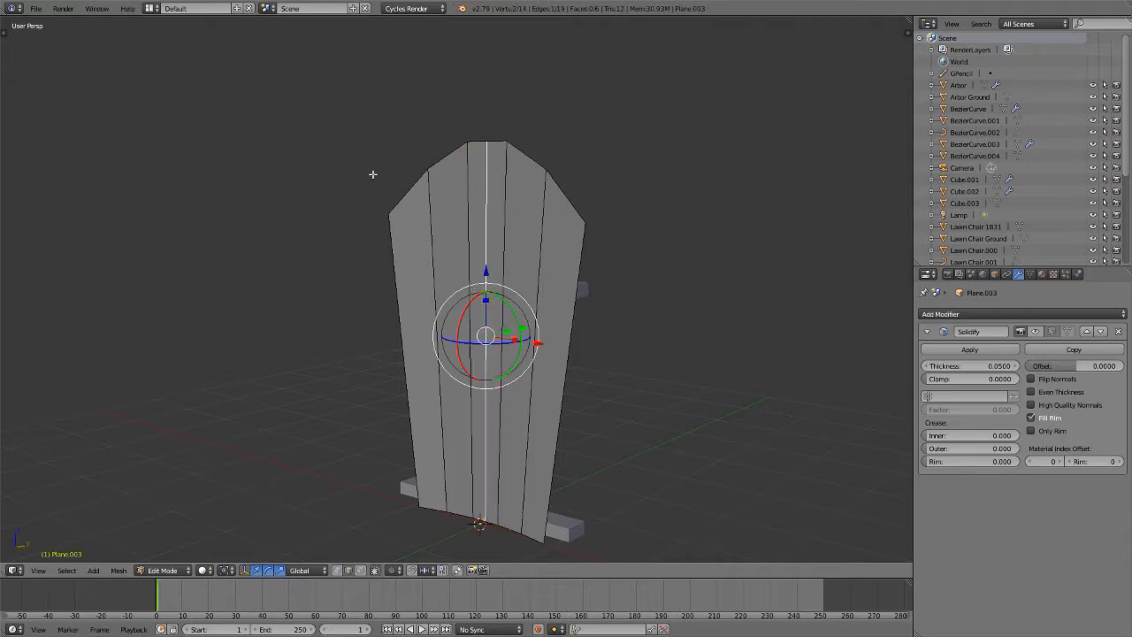
{"action": "key", "text": "x"}
{"action": "left_click", "coordinate": [326, 175]}
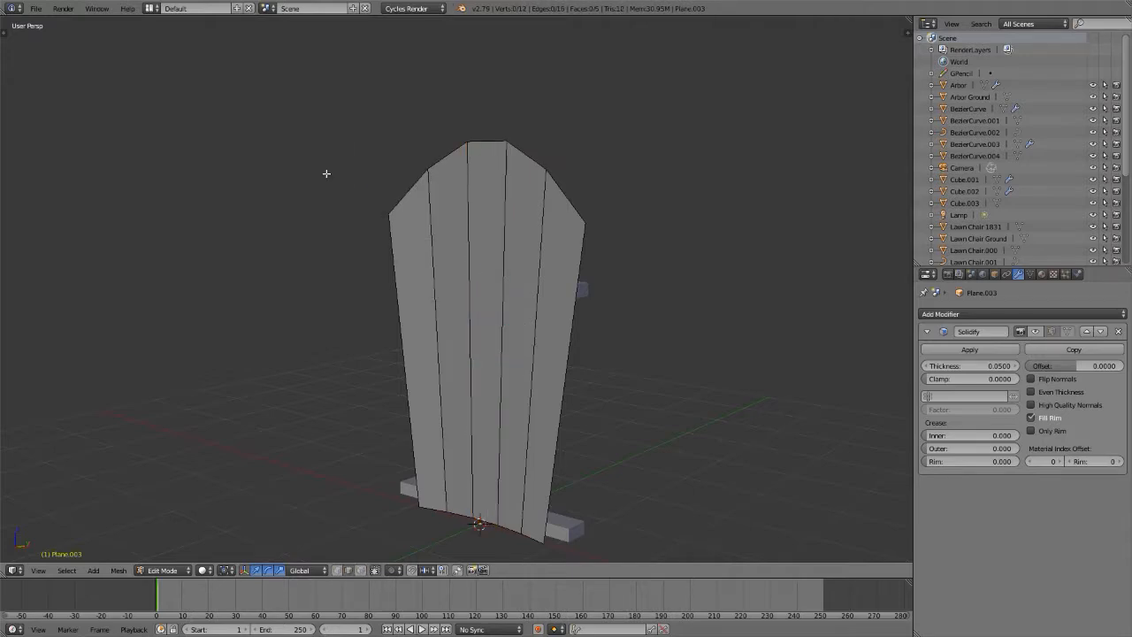
- Examine the backrest's outline and bottom edge in vertex select mode for leftover vertices
{"action": "key", "text": "ctrl+Tab"}
{"action": "left_click", "coordinate": [328, 172]}
{"action": "scroll", "coordinate": [489, 144], "scroll_direction": "up", "scroll_amount": 8}
{"action": "scroll", "coordinate": [489, 144], "scroll_direction": "down", "scroll_amount": 8}
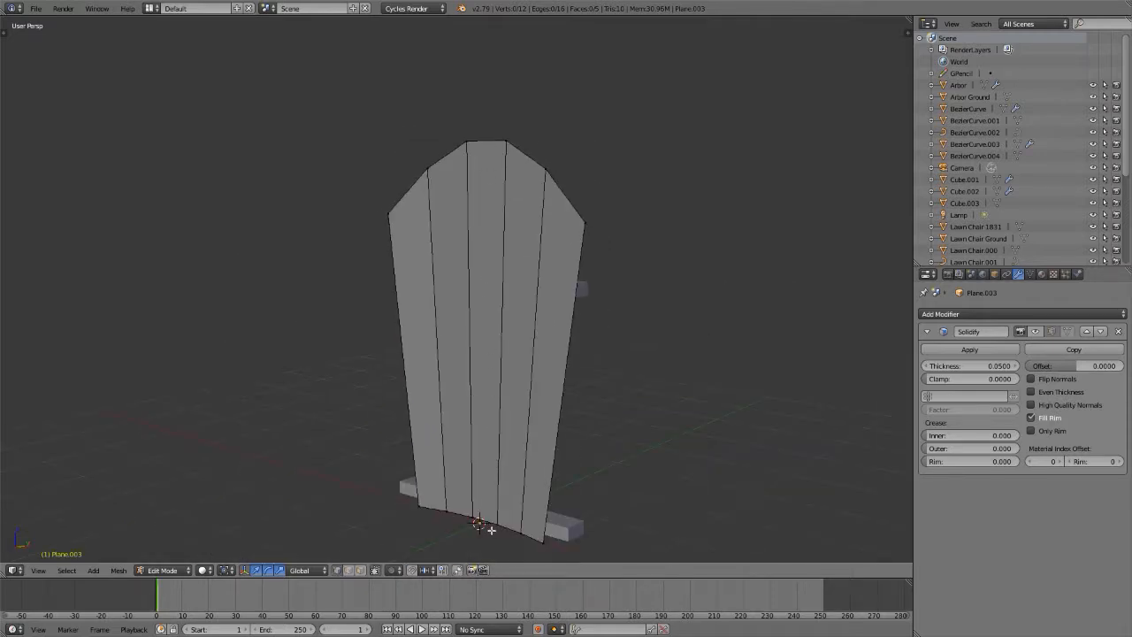
{"action": "scroll", "coordinate": [481, 514], "scroll_direction": "up", "scroll_amount": 7}
{"action": "scroll", "coordinate": [477, 516], "scroll_direction": "down", "scroll_amount": 7}
{"action": "scroll", "coordinate": [468, 456], "scroll_direction": "down", "scroll_amount": 3}
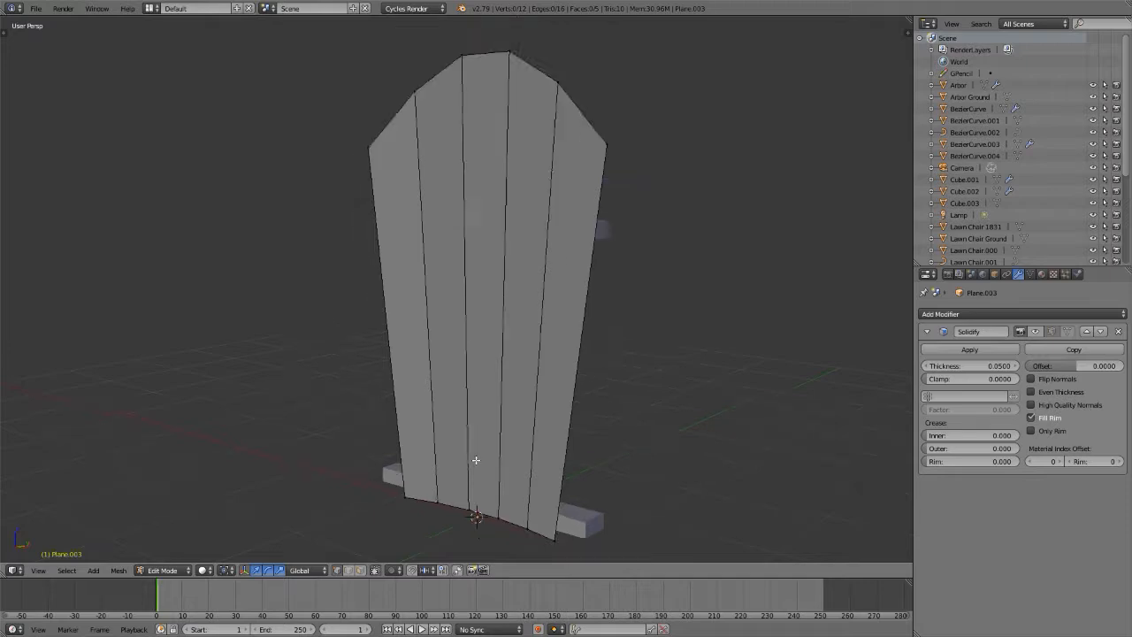
{"action": "middle_click_drag", "start_coordinate": [477, 377], "coordinate": [455, 379], "text": "shift"}
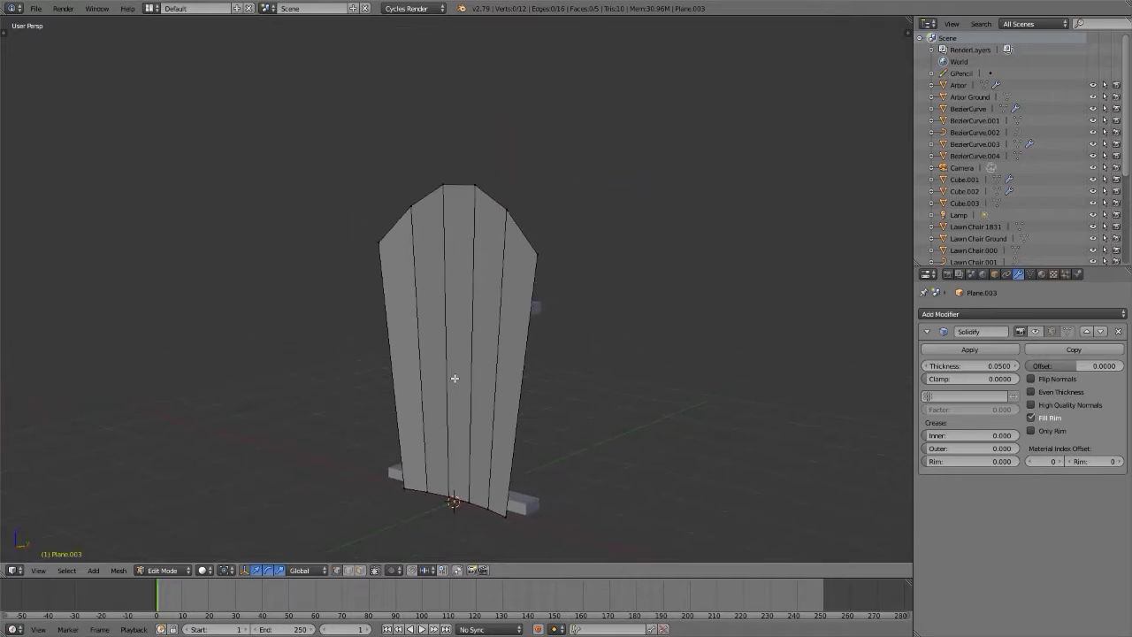
- Select the four inner vertical edges of the backrest in edge select mode
{"action": "key", "text": "ctrl+Tab"}
{"action": "left_click", "coordinate": [455, 379]}
{"action": "right_click", "coordinate": [414, 316]}
{"action": "right_click", "coordinate": [446, 298], "text": "shift"}
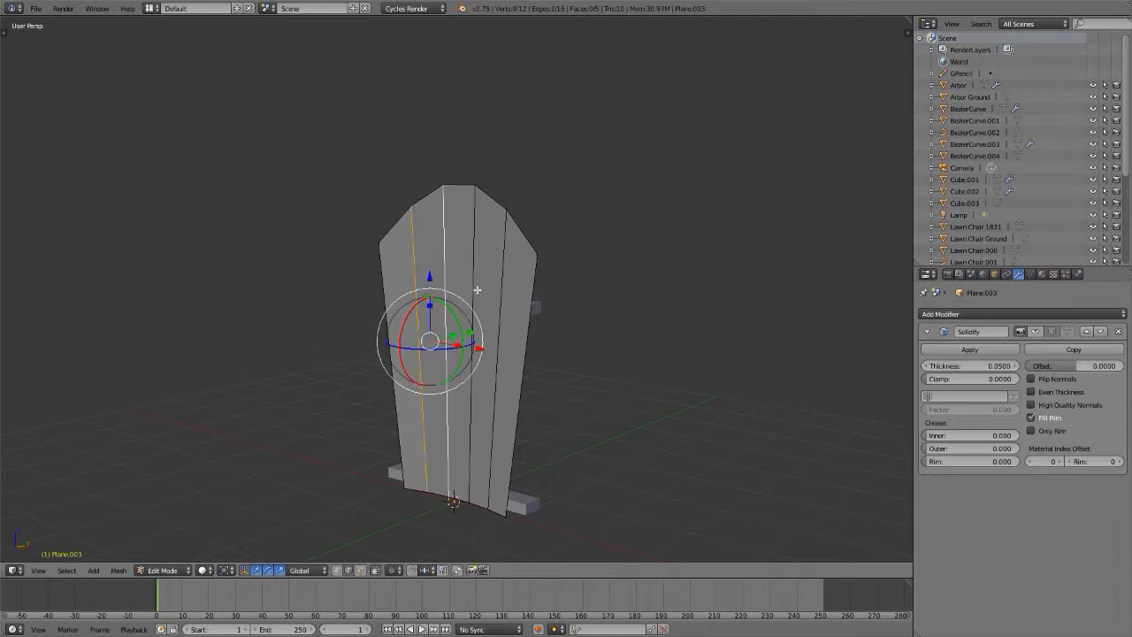
{"action": "right_click", "coordinate": [476, 289], "text": "shift"}
{"action": "right_click", "coordinate": [504, 284], "text": "shift"}
- Examine the slat spacing in the chairs' front-view reference photo in Windows Photo Viewer, and return to Blender
{"action": "key", "text": "alt+Tab"}
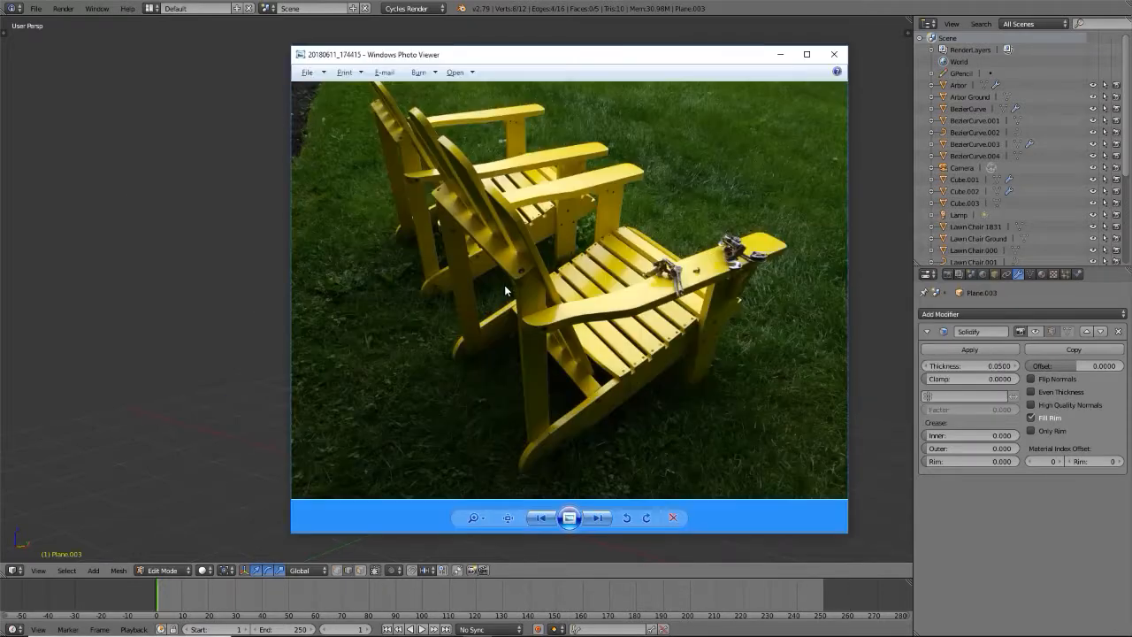
{"action": "key", "text": "Left"}
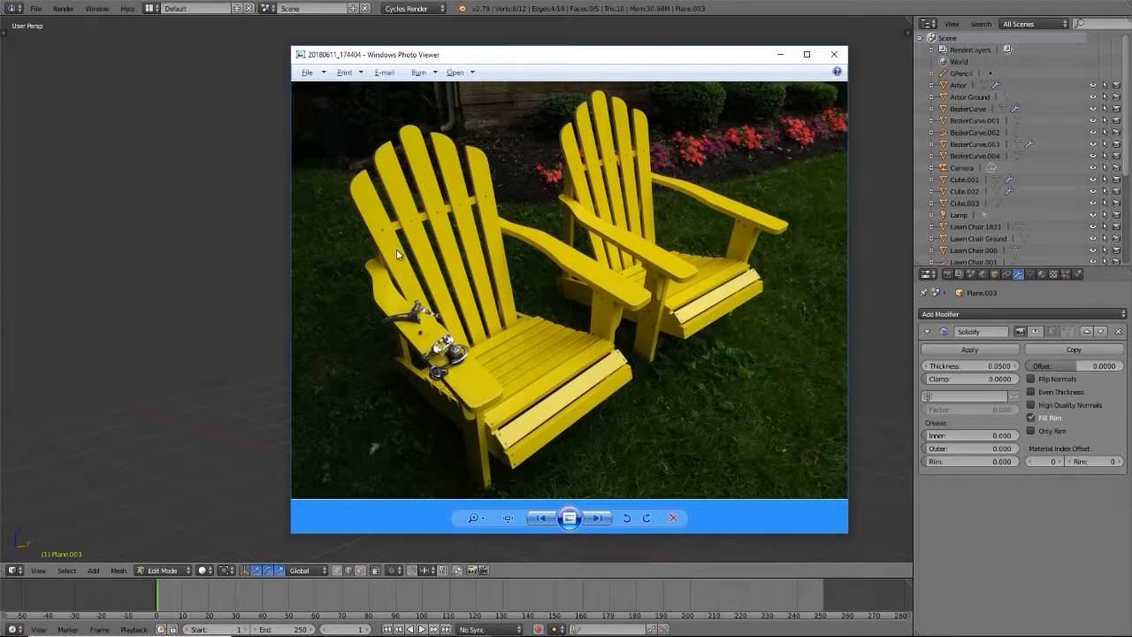
{"action": "key", "text": "alt+Tab"}
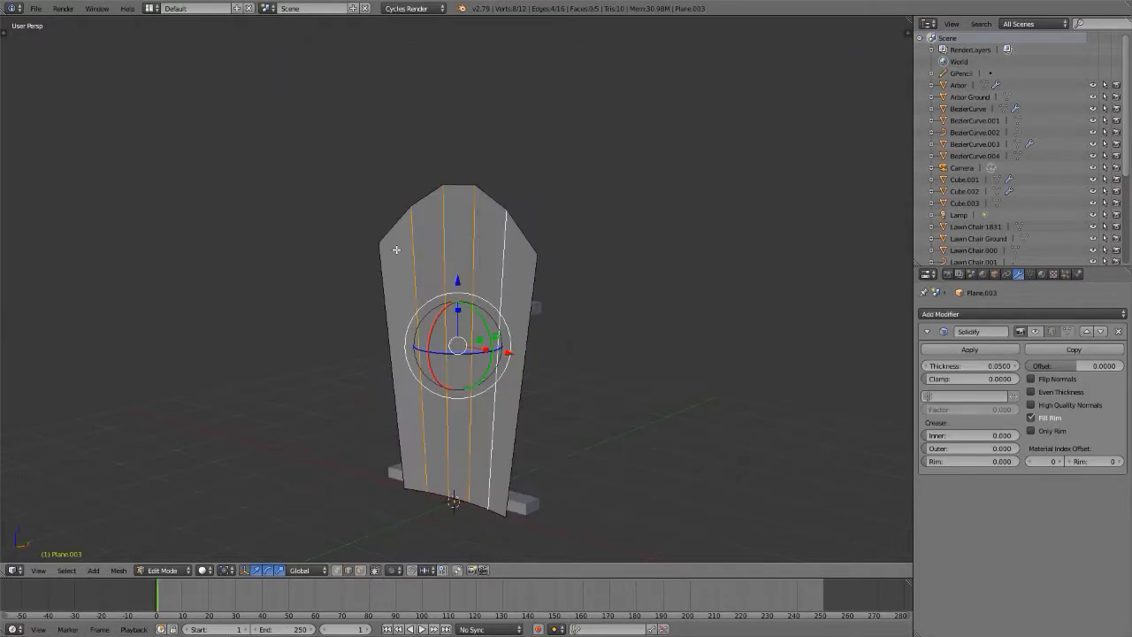
- Bevel the four selected vertical edges with one segment into narrow strips, with an offset of about 0.06
{"action": "scroll", "coordinate": [523, 327], "scroll_direction": "up", "scroll_amount": 2}
{"action": "middle_click_drag", "start_coordinate": [522, 327], "coordinate": [512, 278]}
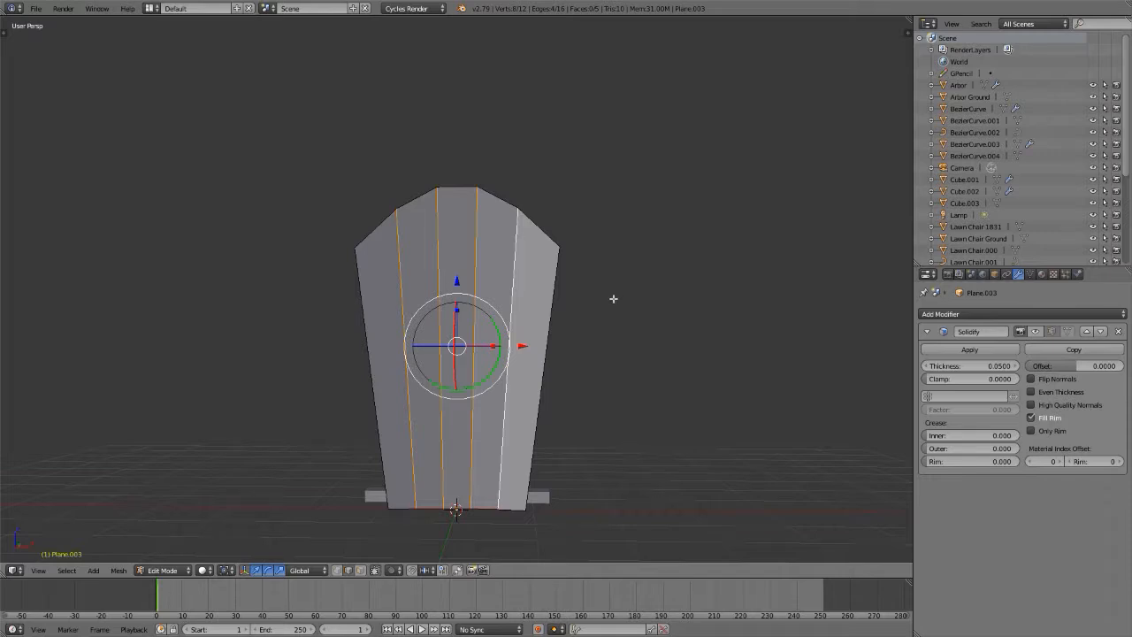
{"action": "key", "text": "ctrl+b"}
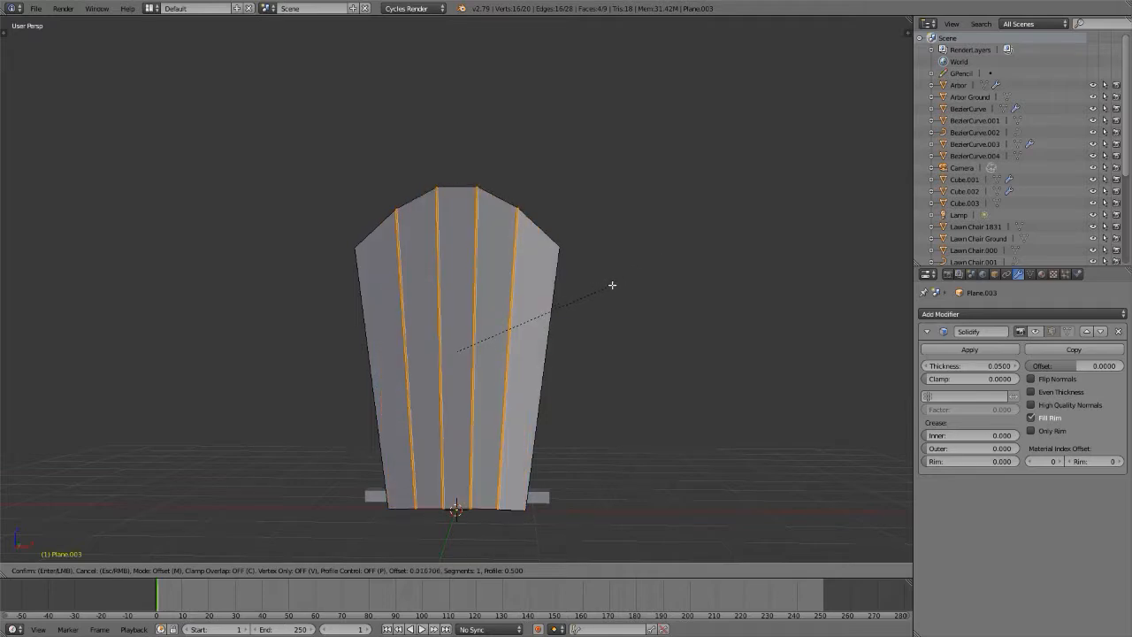
{"action": "key", "text": "Escape"}
{"action": "key", "text": "ctrl+b"}
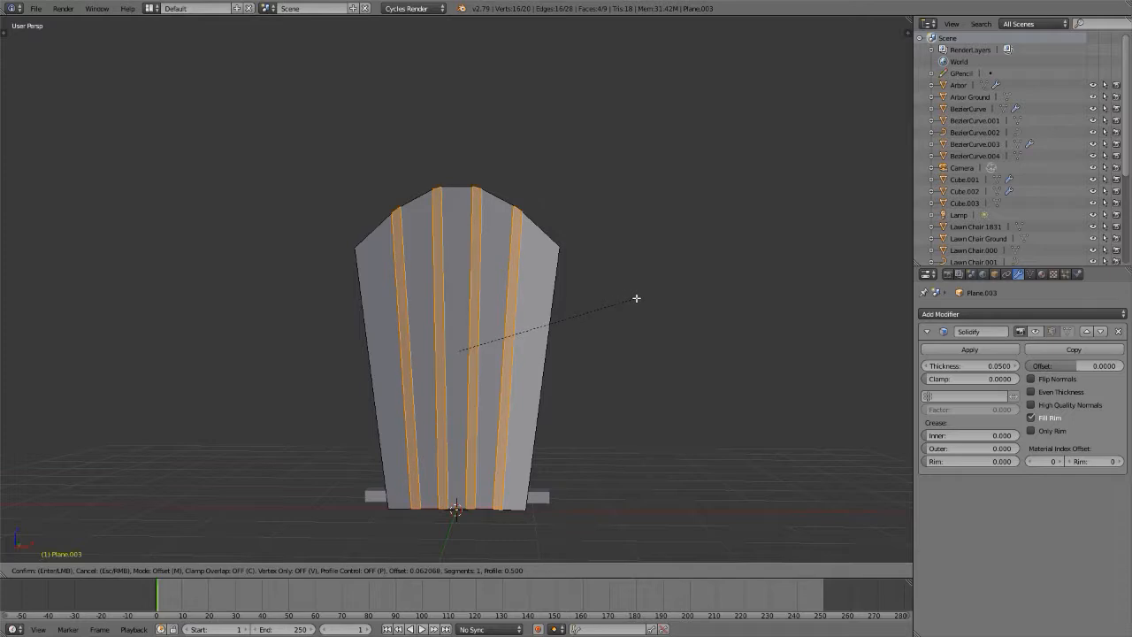
{"action": "left_click", "coordinate": [635, 298]}
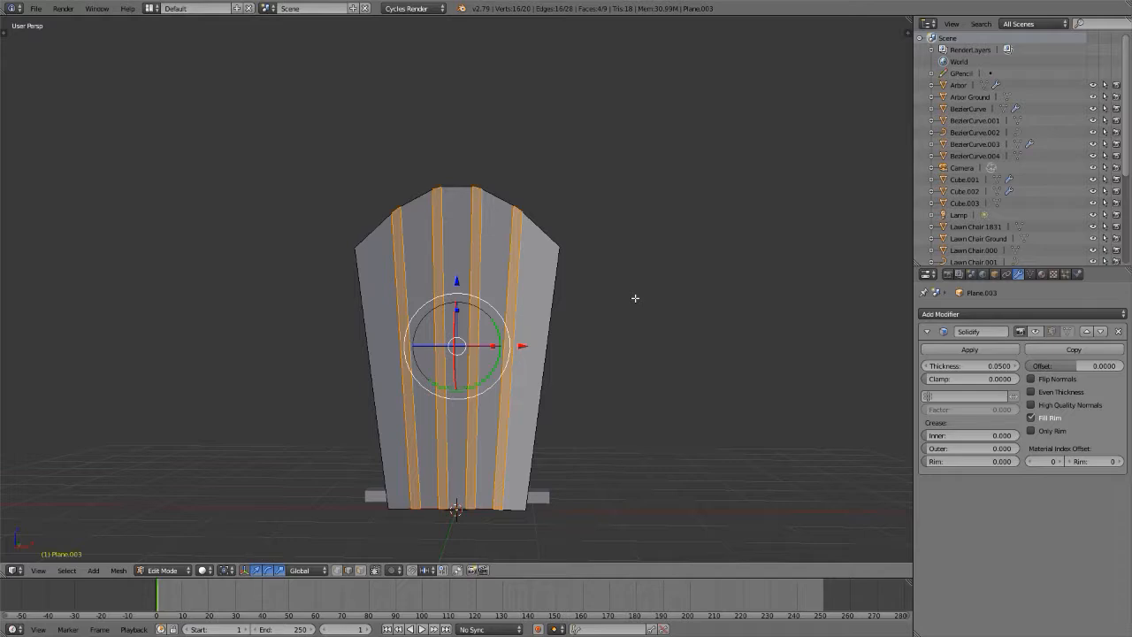
- Delete the four narrow bevelled strip faces to split the backrest into five separate slats
{"action": "key", "text": "x"}
{"action": "left_click", "coordinate": [635, 298]}
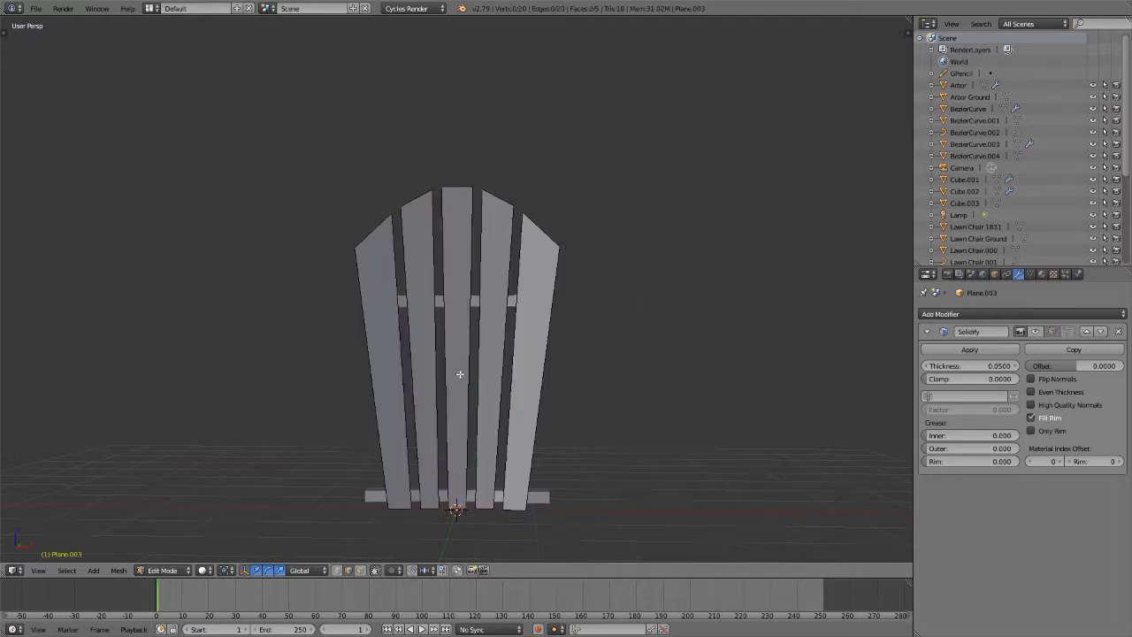
{"action": "middle_click_drag", "start_coordinate": [460, 374], "coordinate": [488, 373]}
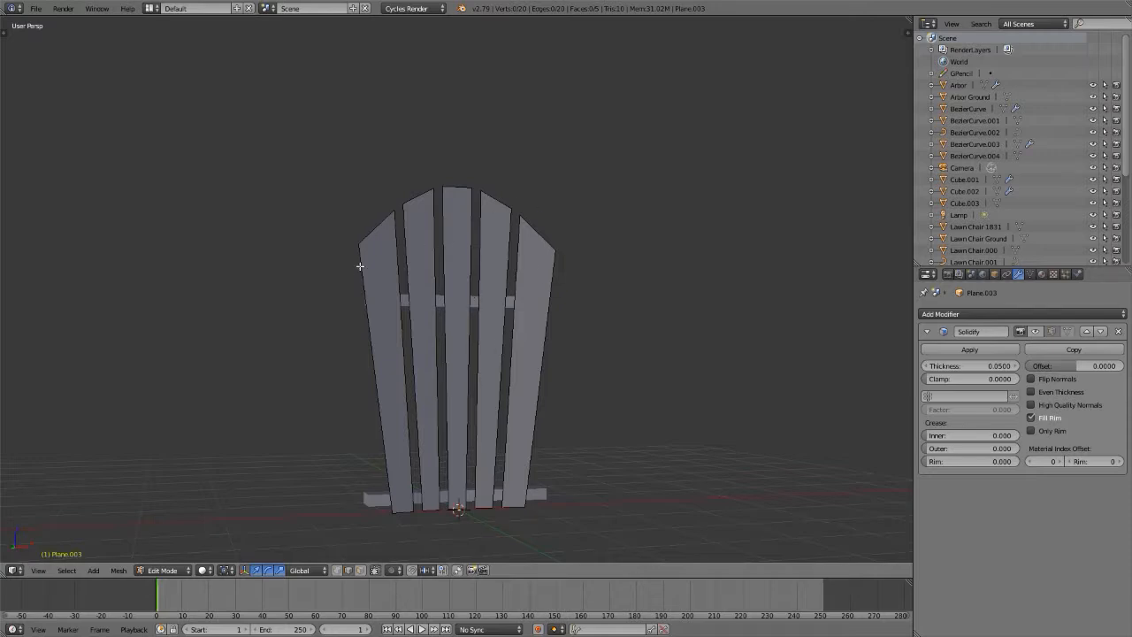
- Round the outer top corners of the four side slats with a multi-segment vertex bevel, following the reference photo
{"action": "key", "text": "alt+Tab"}
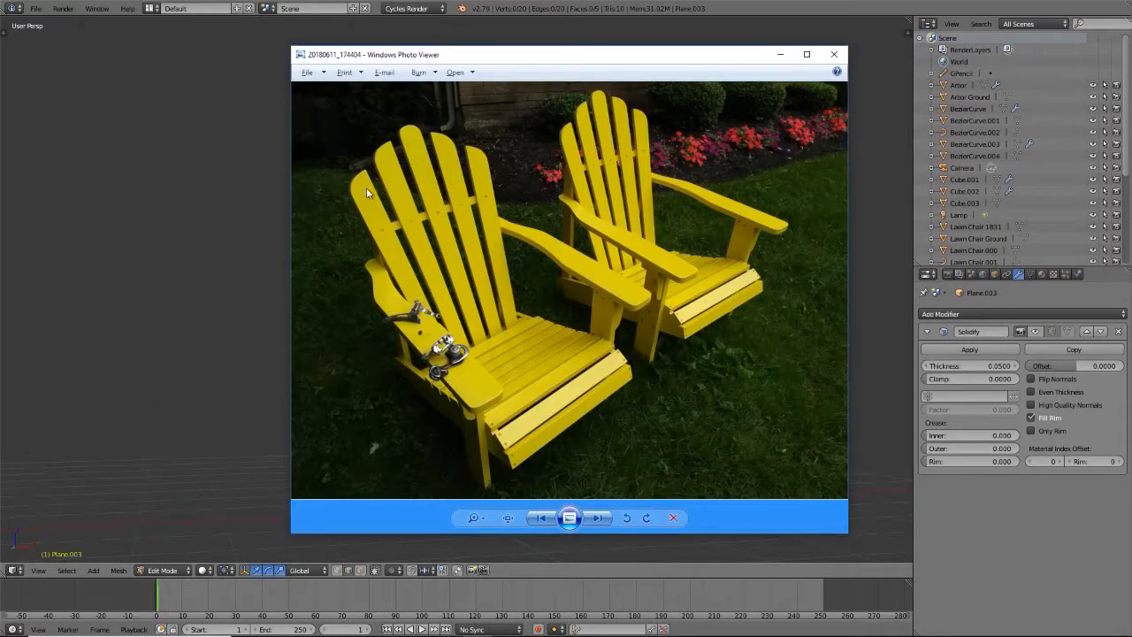
{"action": "key", "text": "alt+Tab"}
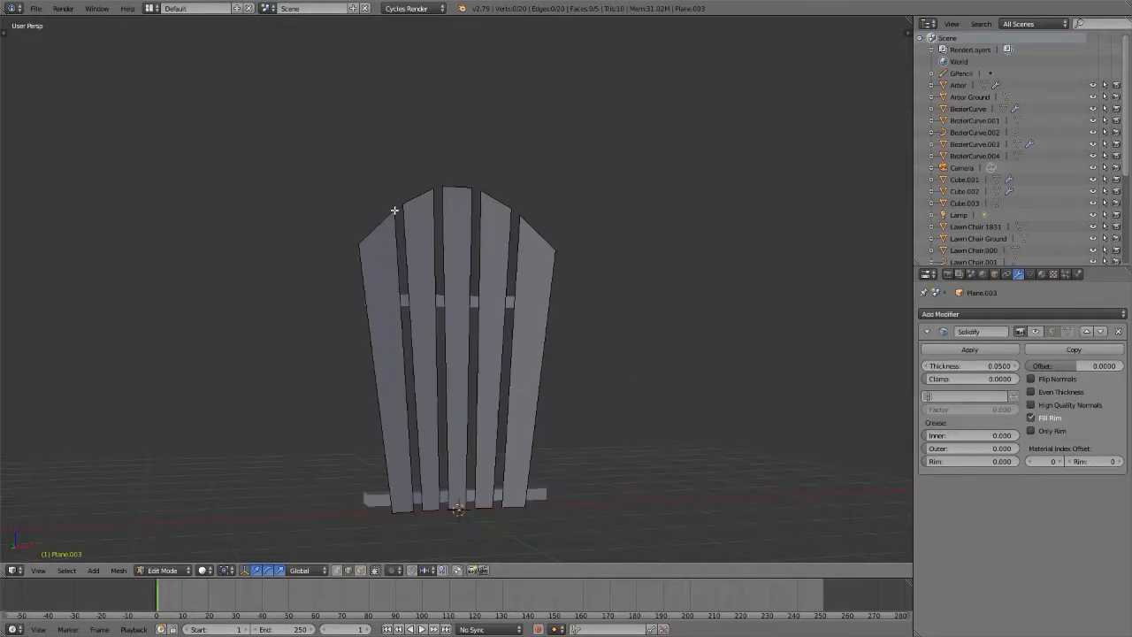
{"action": "key", "text": "ctrl+Tab"}
{"action": "left_click", "coordinate": [389, 198]}
{"action": "right_click", "coordinate": [358, 244]}
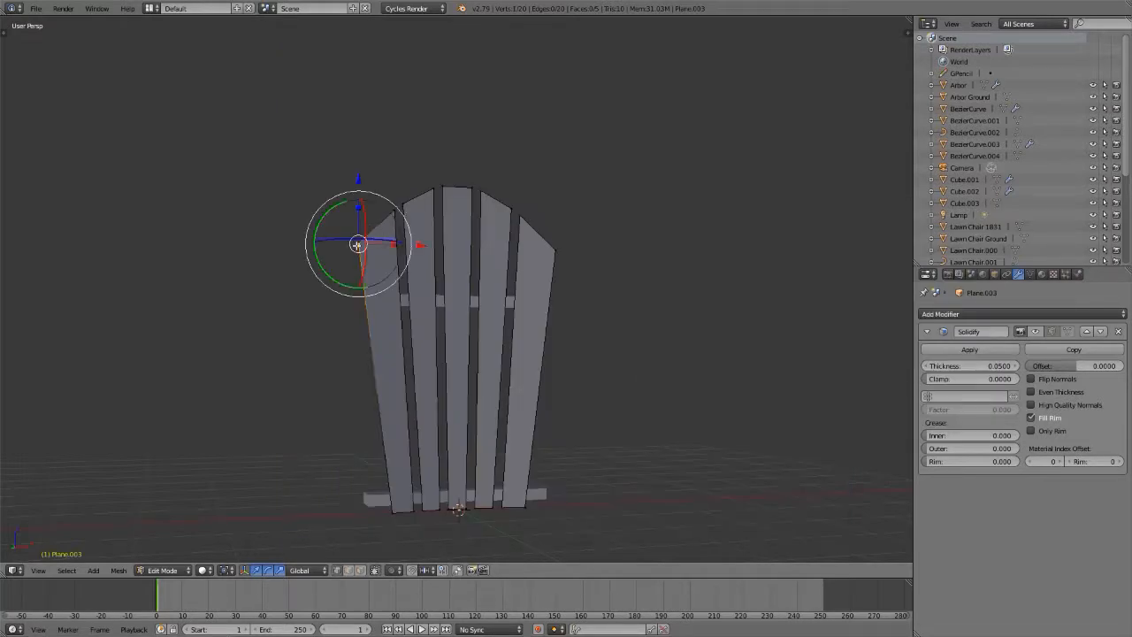
{"action": "right_click", "coordinate": [555, 252], "text": "shift"}
{"action": "right_click", "coordinate": [513, 206], "text": "shift"}
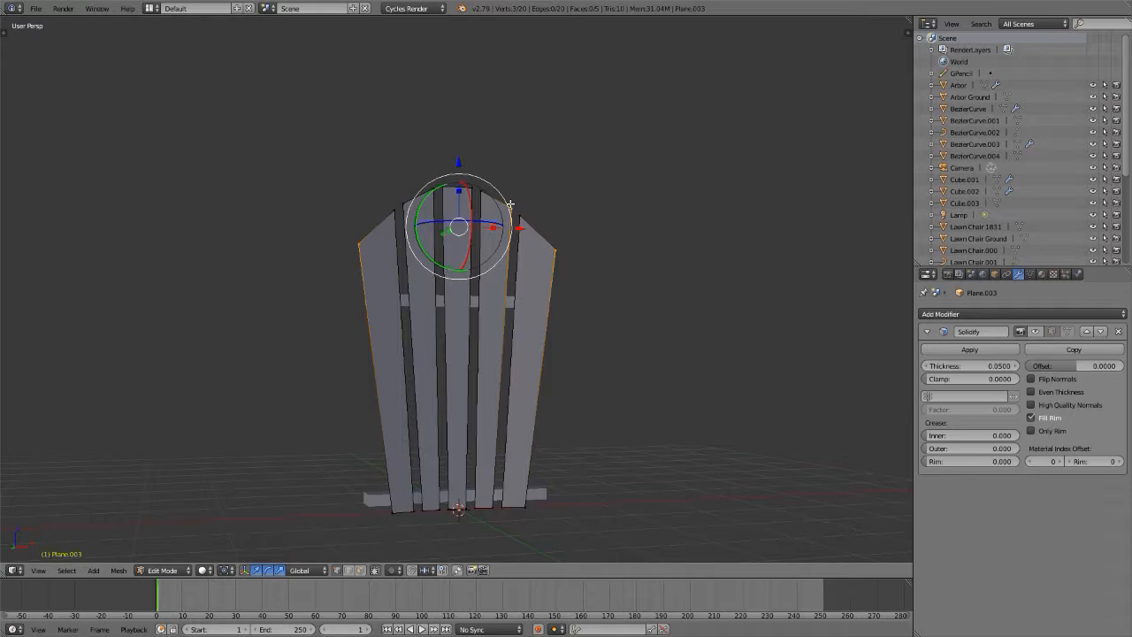
{"action": "right_click", "coordinate": [406, 200], "text": "shift"}
{"action": "scroll", "coordinate": [432, 207], "scroll_direction": "up", "scroll_amount": 4}
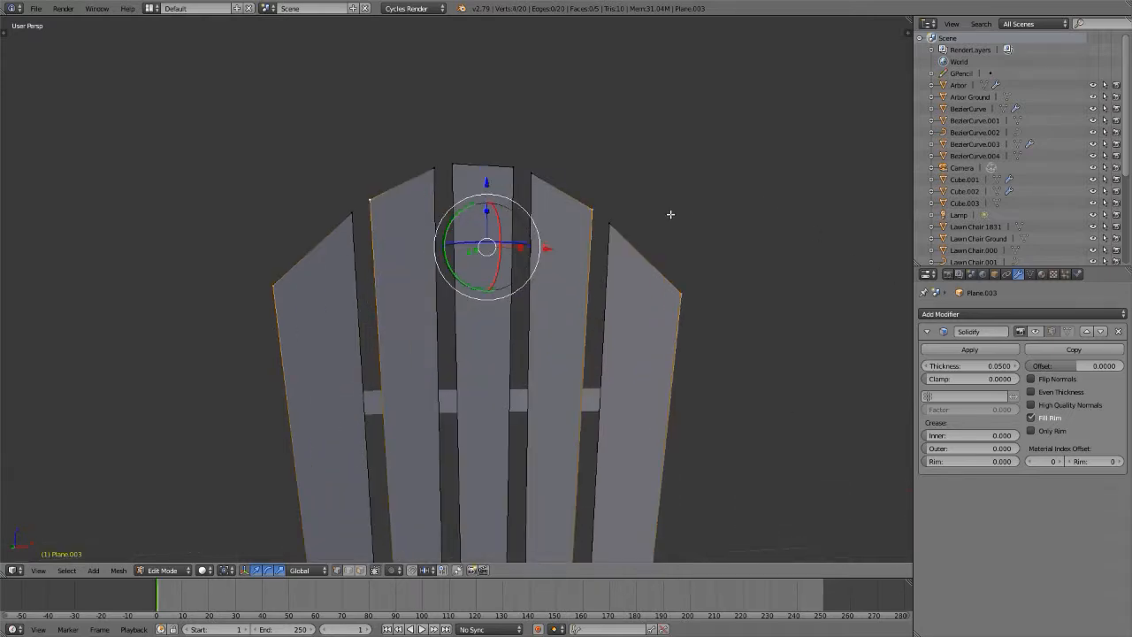
{"action": "key", "text": "ctrl+shift+b"}
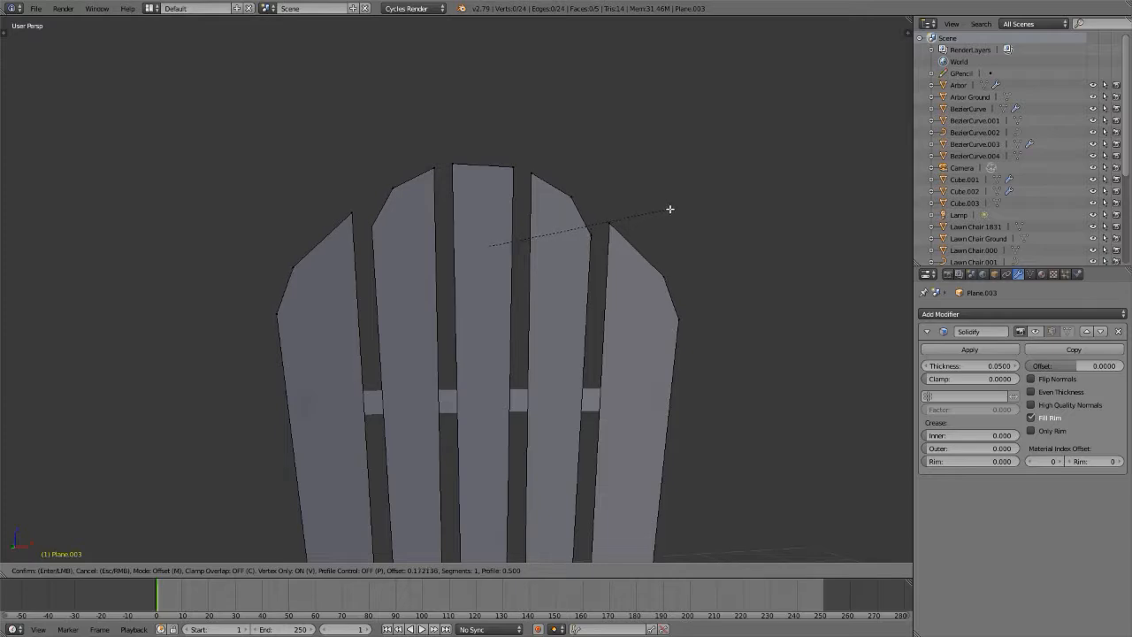
{"action": "scroll", "coordinate": [670, 207], "scroll_direction": "up", "scroll_amount": 1}
{"action": "left_click", "coordinate": [679, 204]}
- Round both top corners of the centre slat with a three-segment vertex bevel, with an offset of about 0.12
{"action": "right_click", "coordinate": [450, 166]}
{"action": "right_click", "coordinate": [514, 169], "text": "shift"}
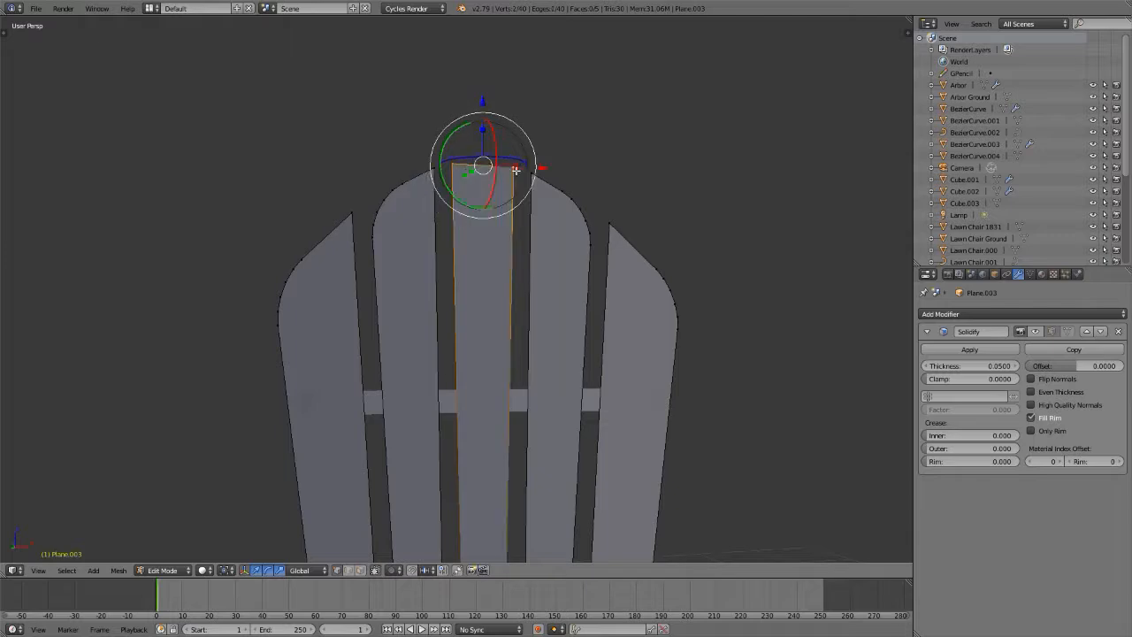
{"action": "key", "text": "ctrl+shift+b"}
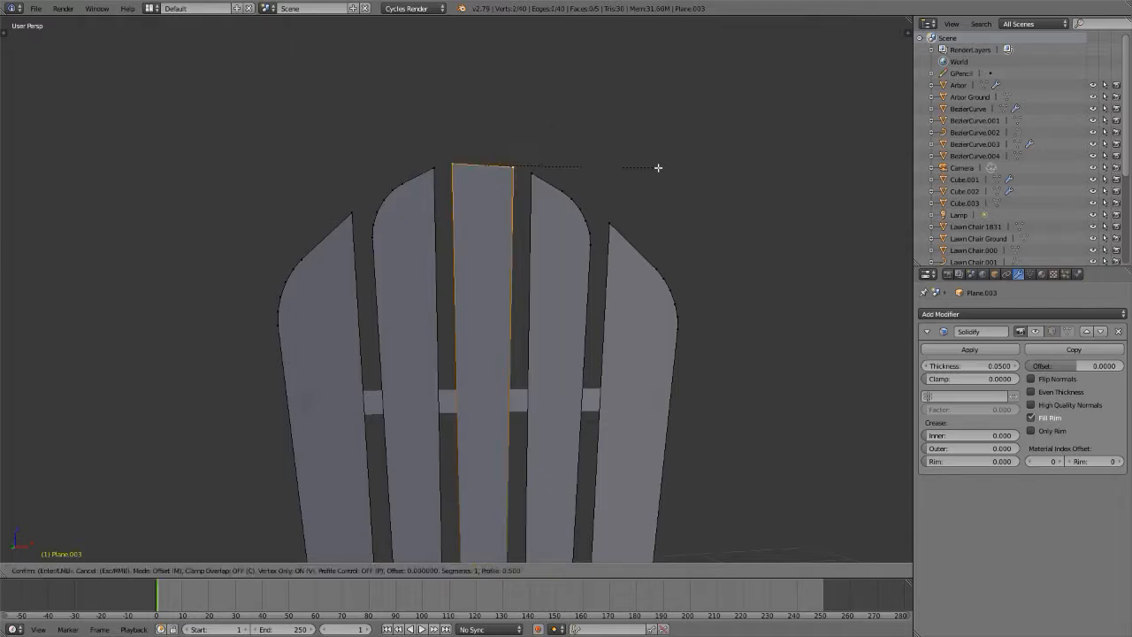
{"action": "scroll", "coordinate": [677, 161], "scroll_direction": "up", "scroll_amount": 4}
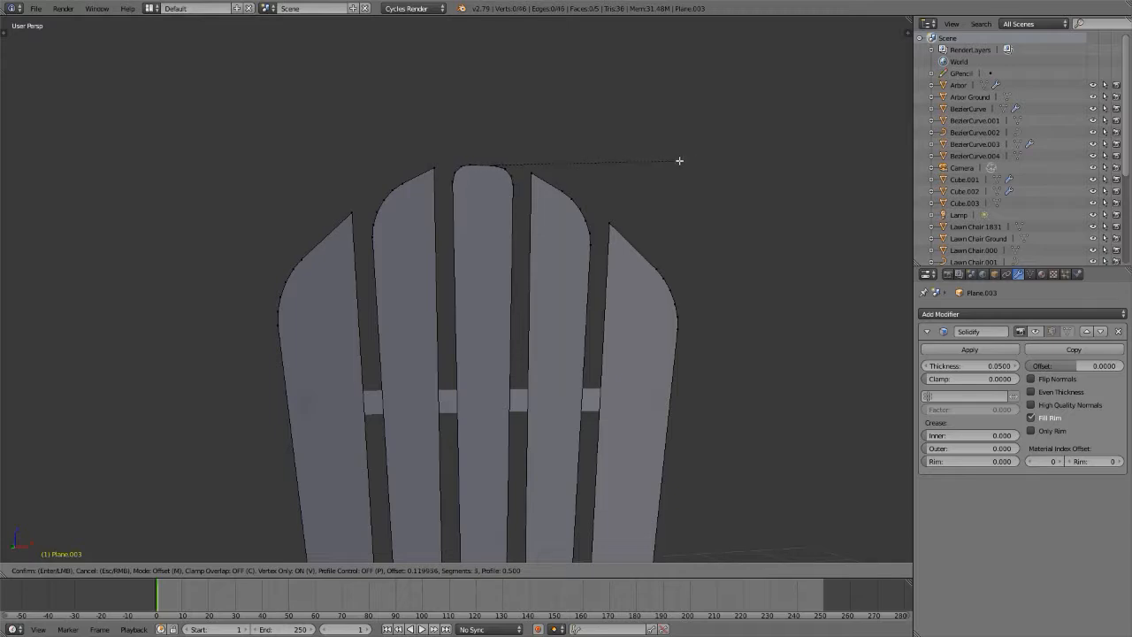
{"action": "left_click", "coordinate": [680, 160]}
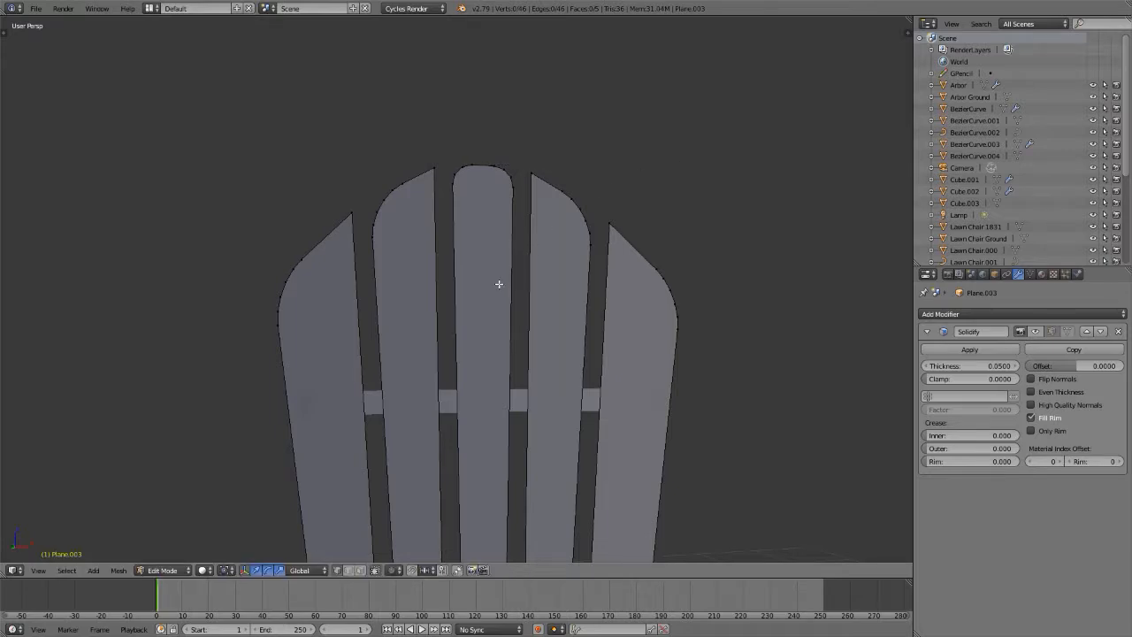
- Enable the Solidify modifier's display in Edit Mode and compare the whole backrest with the reference photo of the yellow chairs
{"action": "key", "text": "Tab"}
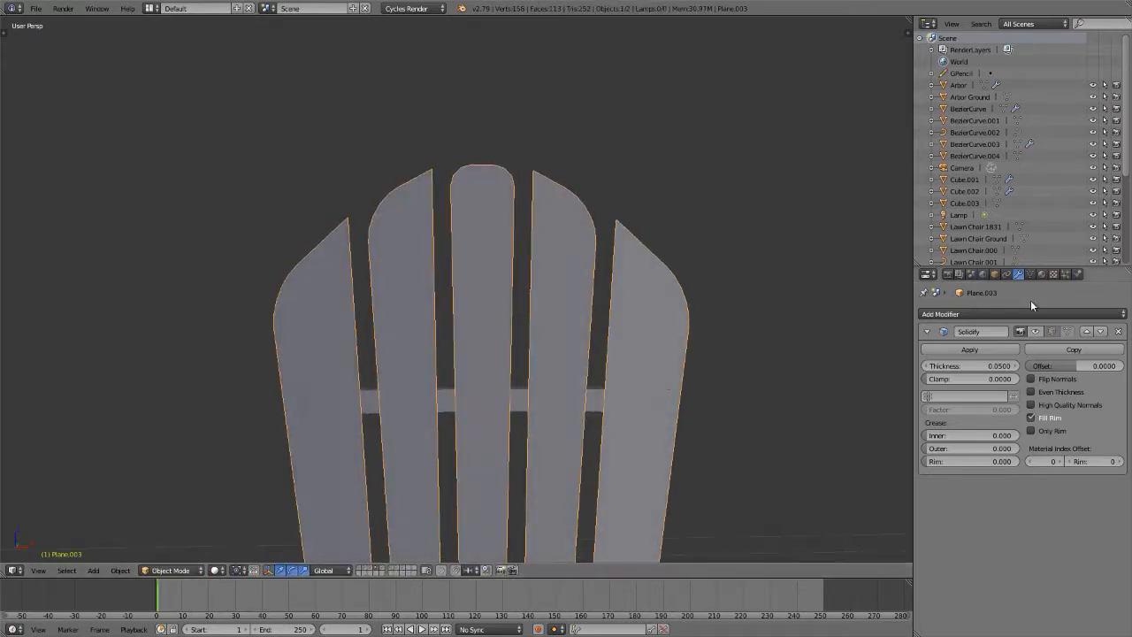
{"action": "left_click", "coordinate": [1051, 331]}
{"action": "scroll", "coordinate": [412, 271], "scroll_direction": "down", "scroll_amount": 5}
{"action": "middle_click_drag", "start_coordinate": [494, 257], "coordinate": [576, 260]}
{"action": "key", "text": "alt+Tab"}
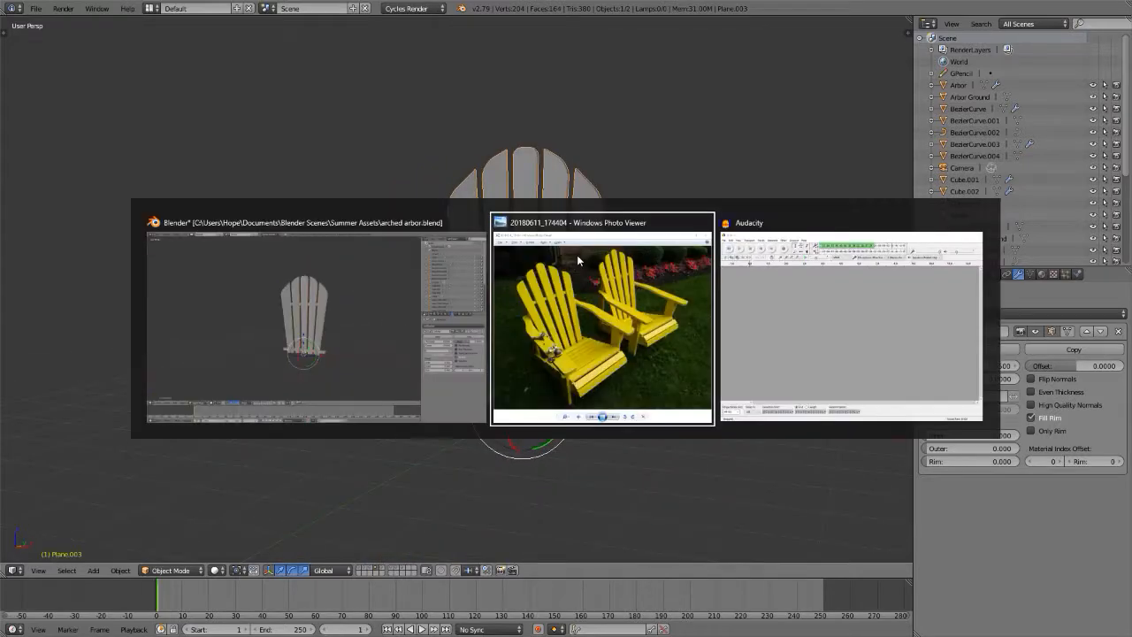
{"action": "key", "text": "alt+Tab"}
- Select all the vertices along the centre slat's rounded top and raise them vertically so it stands slightly above the neighbouring slats
{"action": "key", "text": "Tab"}
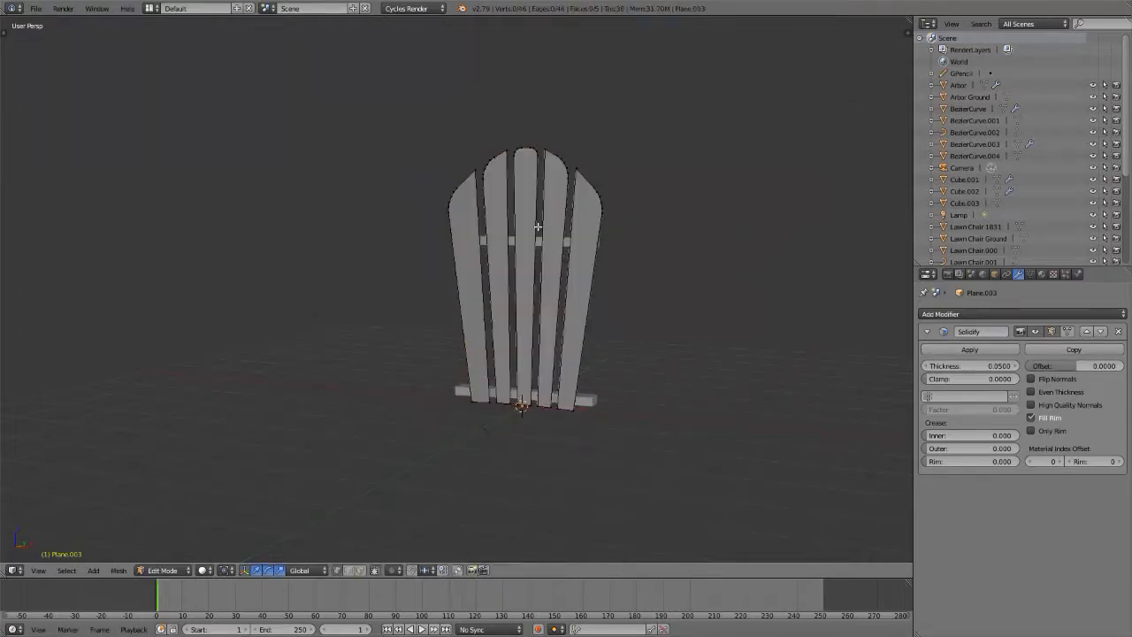
{"action": "scroll", "coordinate": [520, 158], "scroll_direction": "up", "scroll_amount": 5}
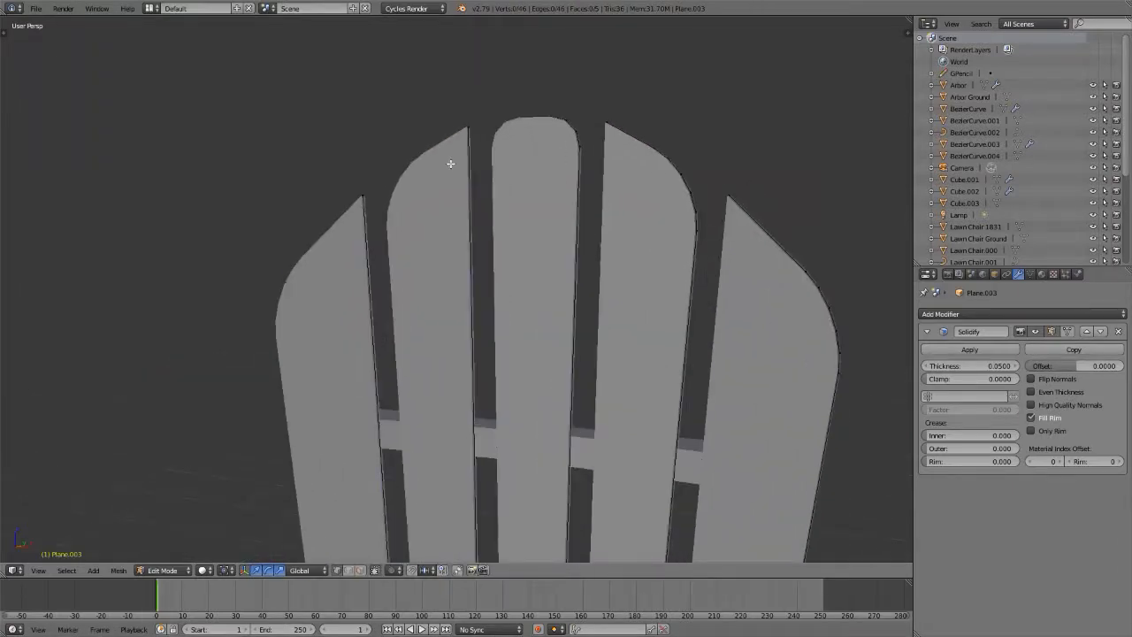
{"action": "right_click", "coordinate": [564, 123]}
{"action": "right_click", "coordinate": [522, 124], "text": "ctrl"}
{"action": "mouse_move", "coordinate": [522, 124]}
{"action": "middle_mouse_down"}
{"action": "mouse_move", "coordinate": [525, 183]}
{"action": "mouse_move", "coordinate": [510, 110]}
{"action": "middle_mouse_up"}
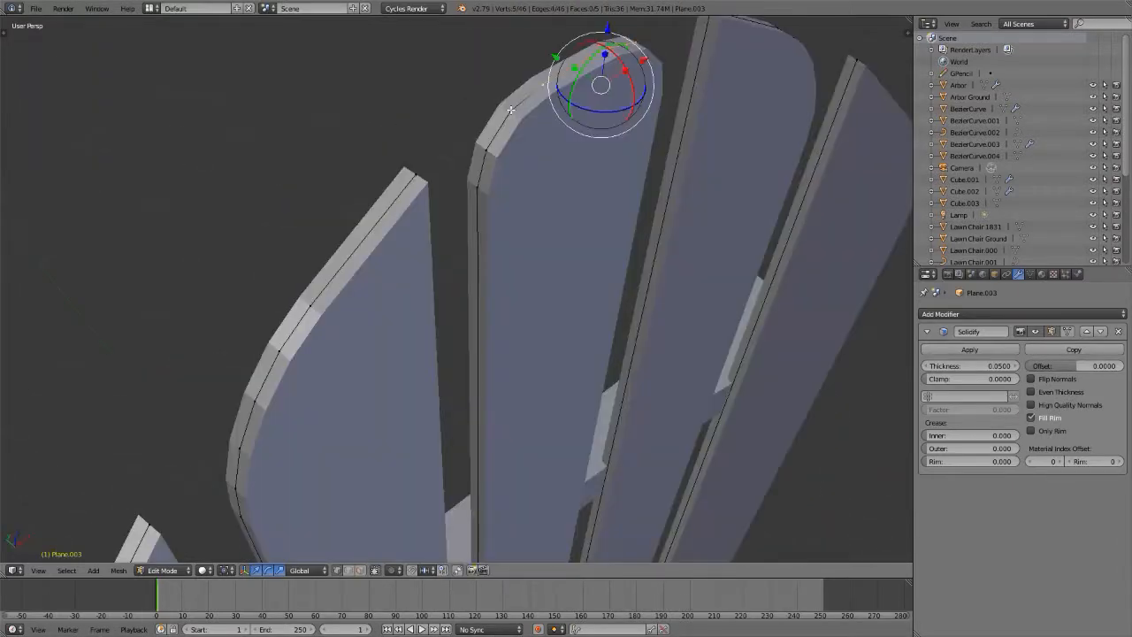
{"action": "right_click", "coordinate": [510, 109], "text": "ctrl"}
{"action": "right_click", "coordinate": [483, 159], "text": "ctrl"}
{"action": "right_click", "coordinate": [479, 179], "text": "ctrl"}
{"action": "scroll", "coordinate": [482, 179], "scroll_direction": "down", "scroll_amount": 2}
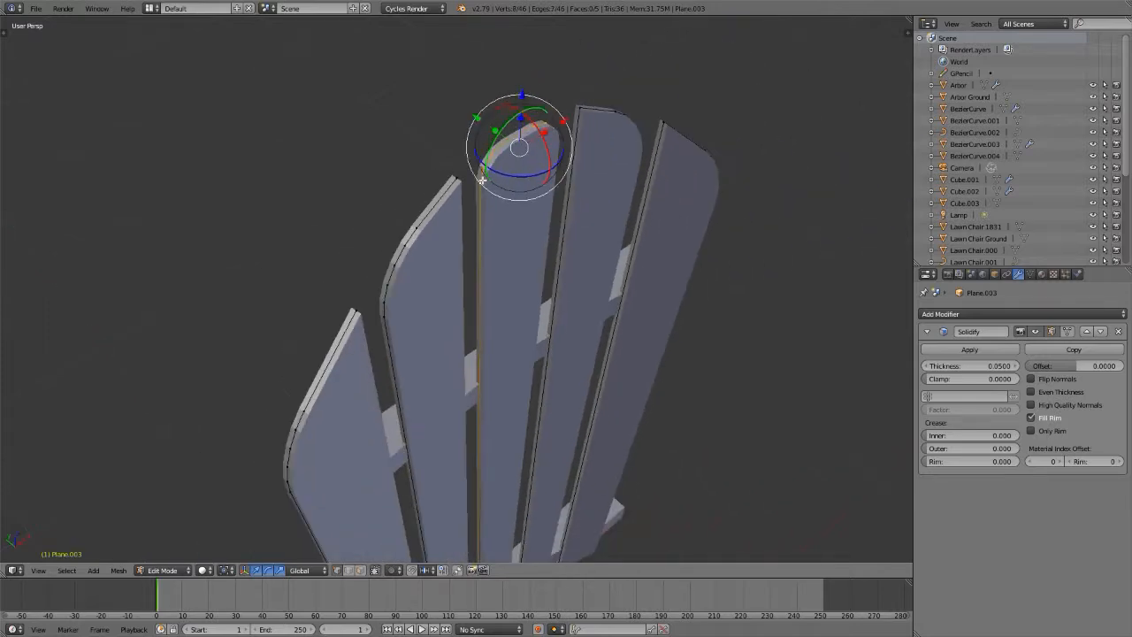
{"action": "middle_click_drag", "start_coordinate": [481, 180], "coordinate": [503, 168]}
{"action": "scroll", "coordinate": [506, 429], "scroll_direction": "down", "scroll_amount": 2}
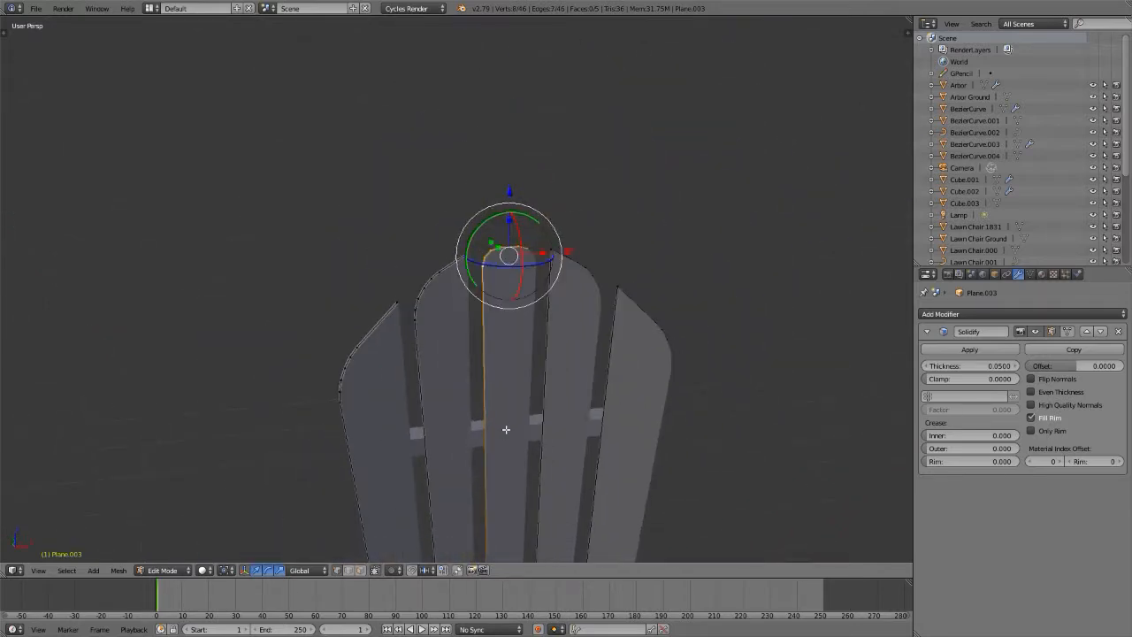
{"action": "middle_click_drag", "start_coordinate": [505, 429], "coordinate": [612, 405]}
{"action": "middle_click_drag", "start_coordinate": [556, 413], "coordinate": [512, 412]}
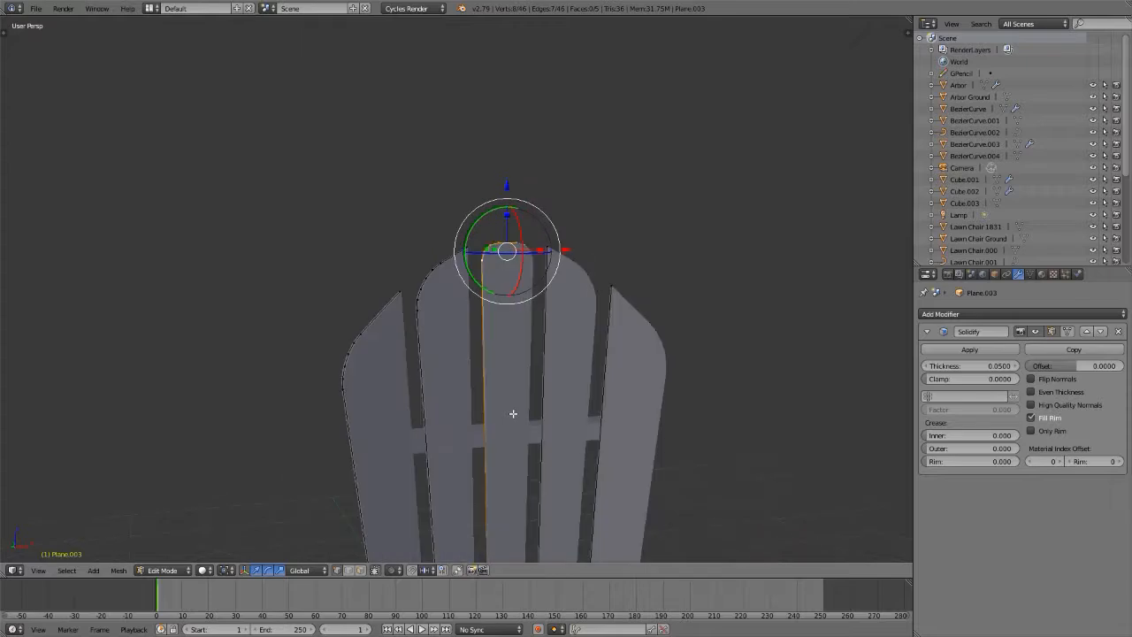
{"action": "left_click_drag", "start_coordinate": [507, 183], "coordinate": [510, 161]}
- Check the reference photo and slide the inner top corners of the two outermost slats down along their edges by about 0.03
{"action": "key", "text": "alt+Tab"}
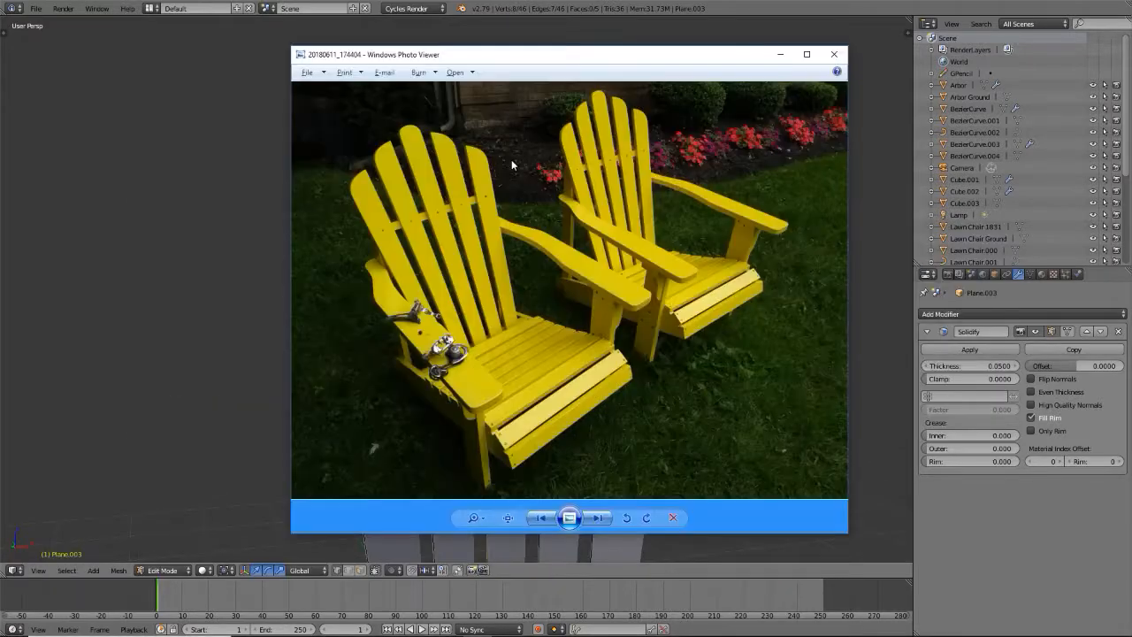
{"action": "key", "text": "alt+Tab"}
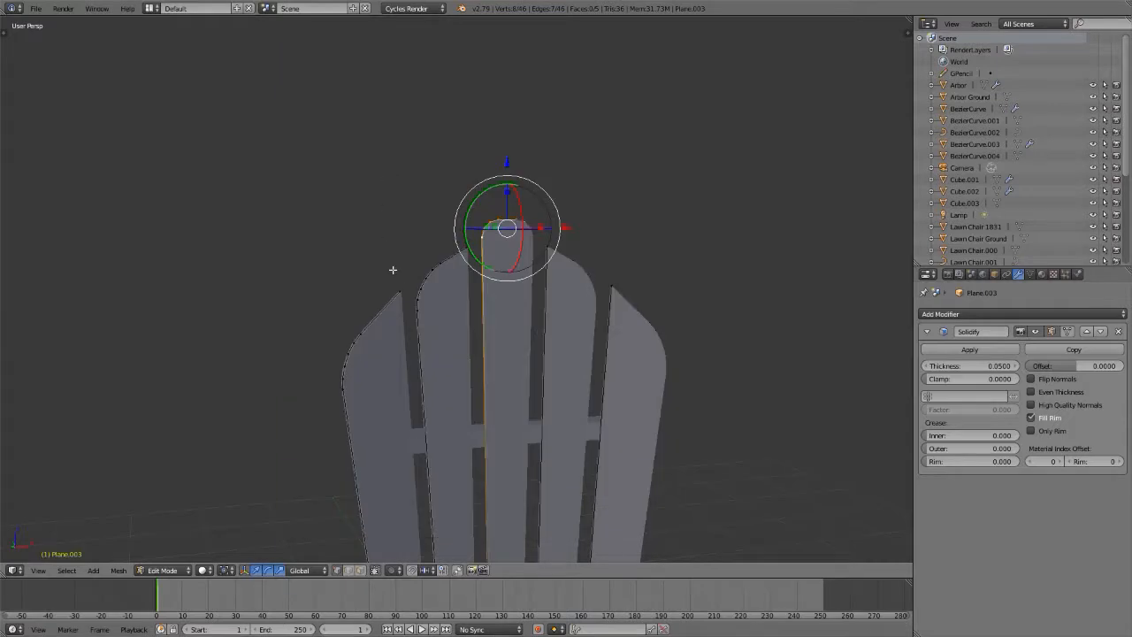
{"action": "right_click", "coordinate": [398, 293]}
{"action": "right_click", "coordinate": [612, 287], "text": "shift"}
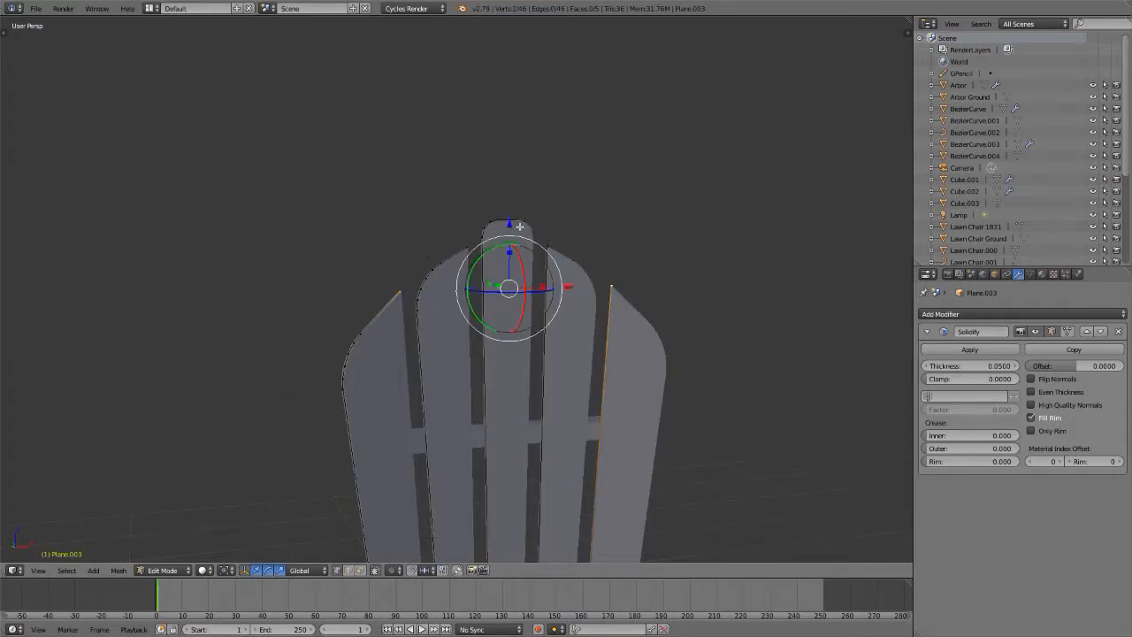
{"action": "left_click_drag", "start_coordinate": [508, 223], "coordinate": [510, 236]}
{"action": "key", "text": "shift+v"}
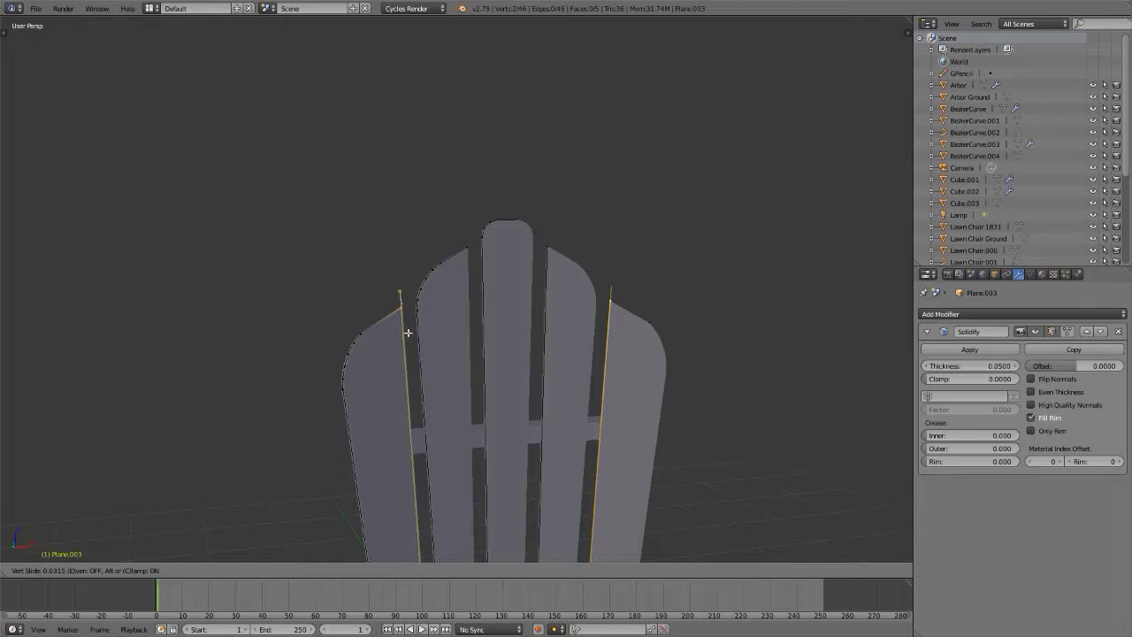
{"action": "left_click", "coordinate": [407, 332]}
- Vertex-slide the inner top corners of the two slats beside the centre one very slightly down along their edges
{"action": "right_click", "coordinate": [468, 247]}
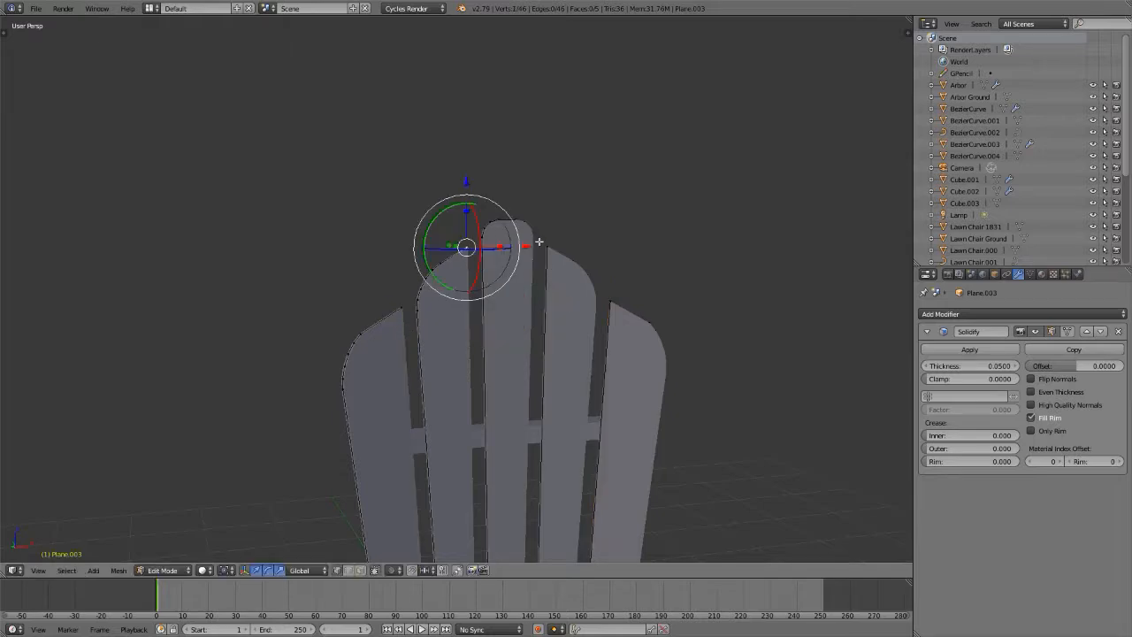
{"action": "right_click", "coordinate": [547, 245], "text": "shift"}
{"action": "key", "text": "g"}
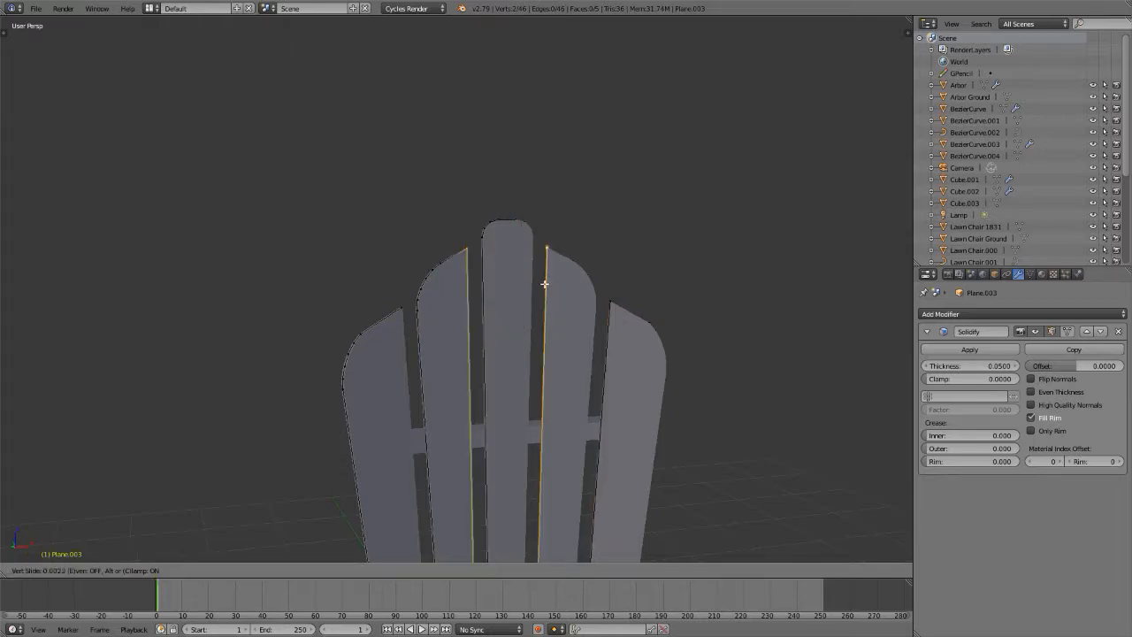
{"action": "left_click", "coordinate": [544, 283]}
{"action": "scroll", "coordinate": [545, 283], "scroll_direction": "down", "scroll_amount": 5}
{"action": "middle_click_drag", "start_coordinate": [545, 283], "coordinate": [475, 274]}
{"action": "scroll", "coordinate": [544, 386], "scroll_direction": "up", "scroll_amount": 4}
{"action": "scroll", "coordinate": [544, 307], "scroll_direction": "up", "scroll_amount": 2}
{"action": "scroll", "coordinate": [475, 274], "scroll_direction": "down", "scroll_amount": 2}
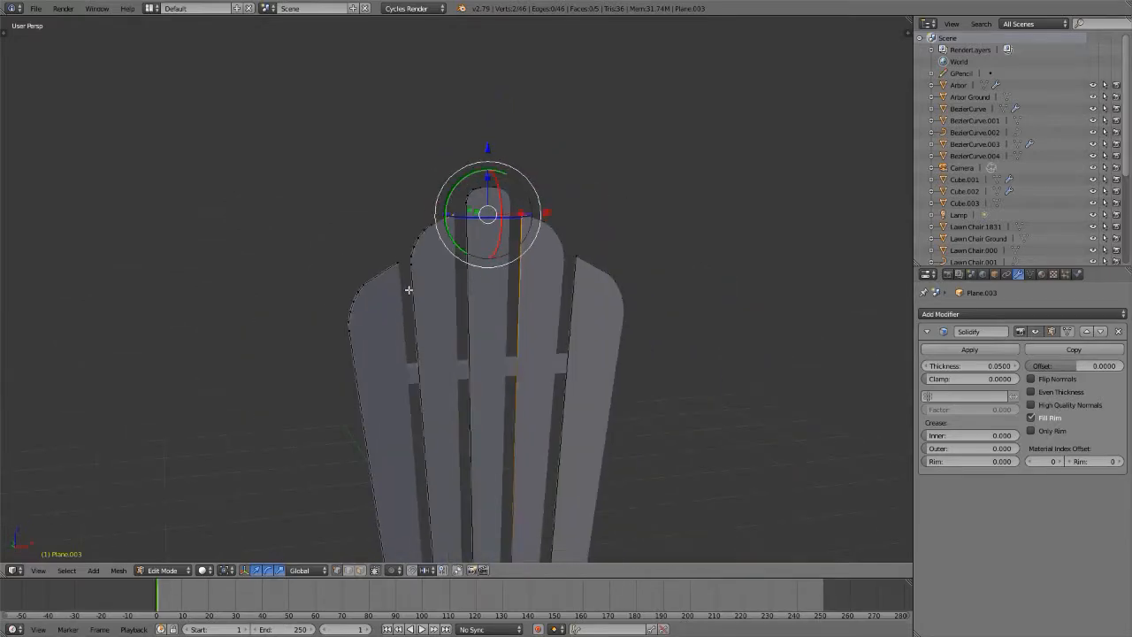
- Leave Edit Mode and examine the slat tops and gaps of the backrest from the front, close up and from the side
{"action": "key", "text": "Tab"}
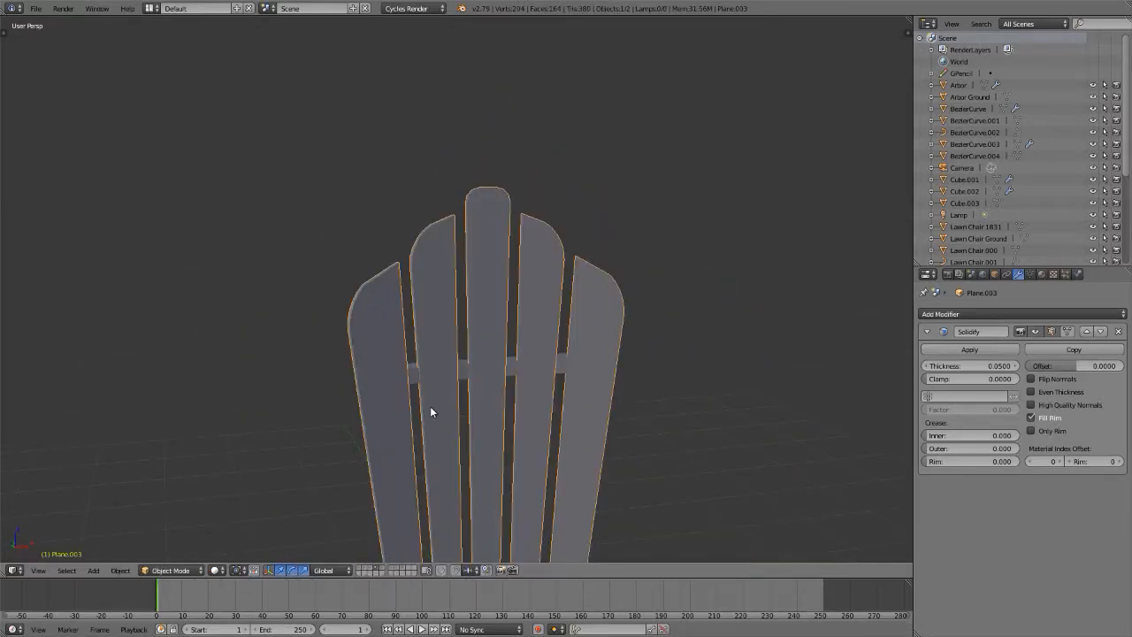
{"action": "middle_click_drag", "start_coordinate": [431, 408], "coordinate": [406, 398]}
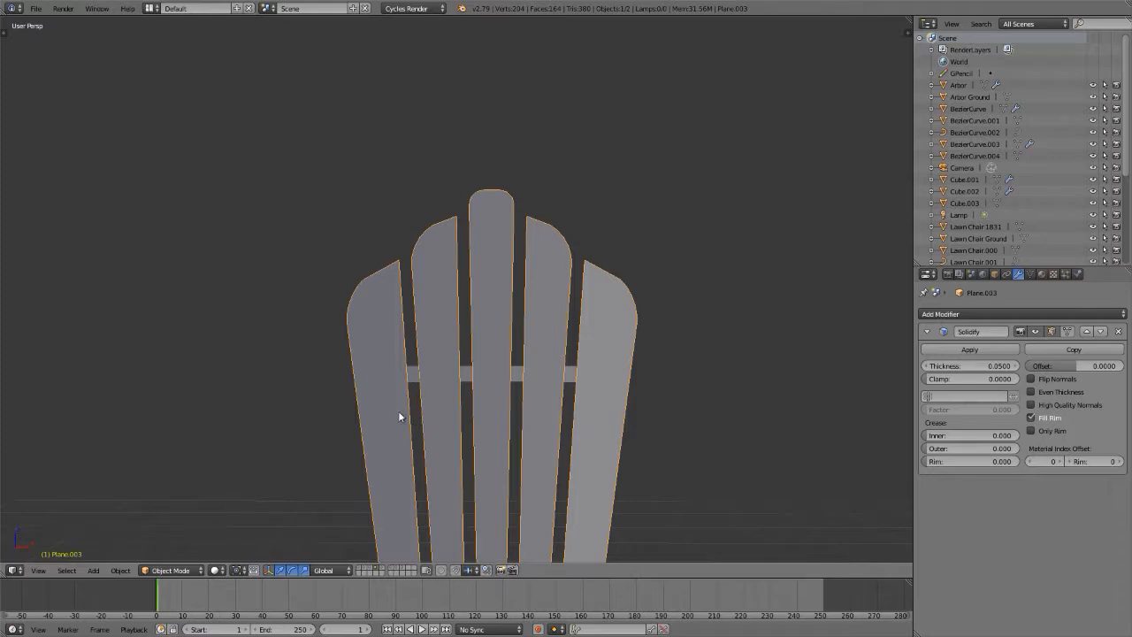
{"action": "scroll", "coordinate": [399, 336], "scroll_direction": "up", "scroll_amount": 6}
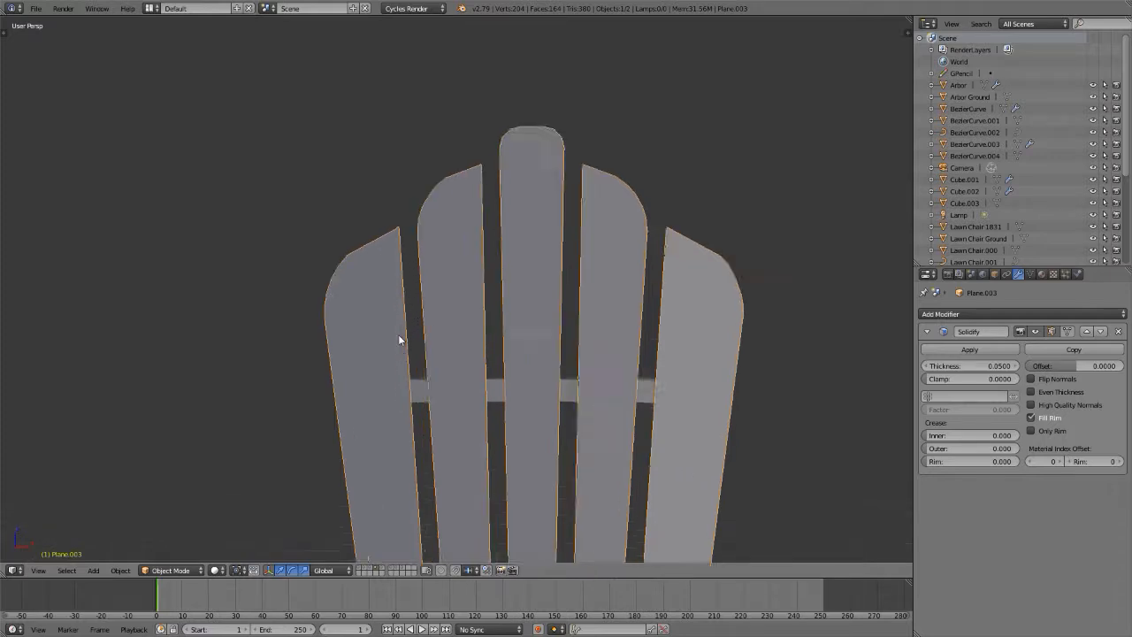
{"action": "scroll", "coordinate": [400, 331], "scroll_direction": "down", "scroll_amount": 5}
{"action": "scroll", "coordinate": [404, 316], "scroll_direction": "up", "scroll_amount": 4}
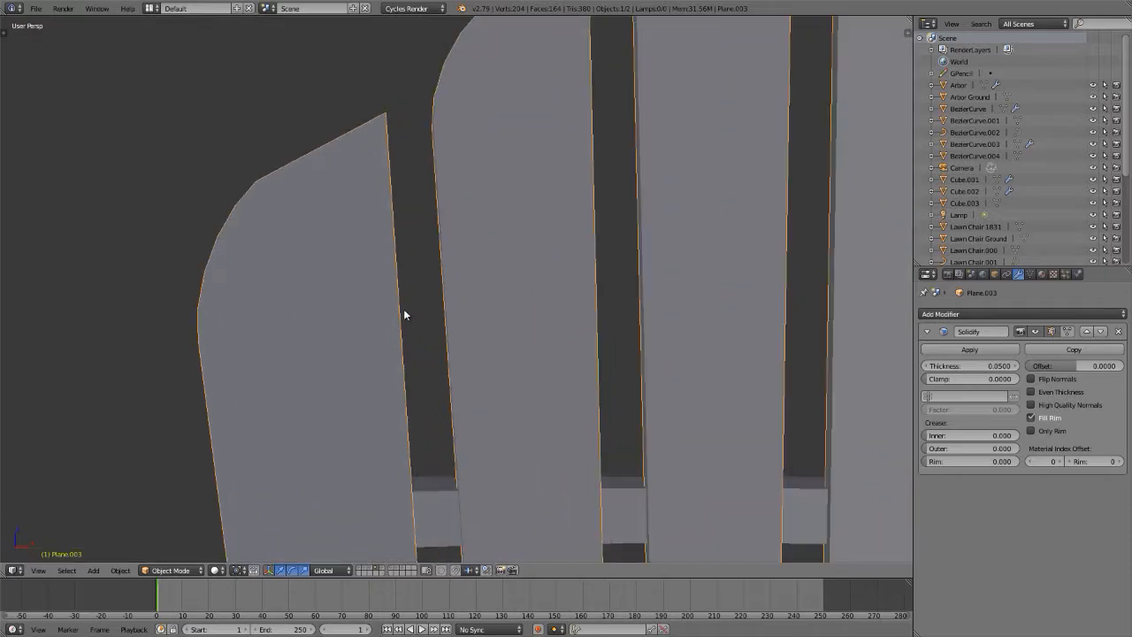
{"action": "scroll", "coordinate": [404, 313], "scroll_direction": "down", "scroll_amount": 5}
{"action": "middle_click_drag", "start_coordinate": [404, 316], "coordinate": [503, 341]}
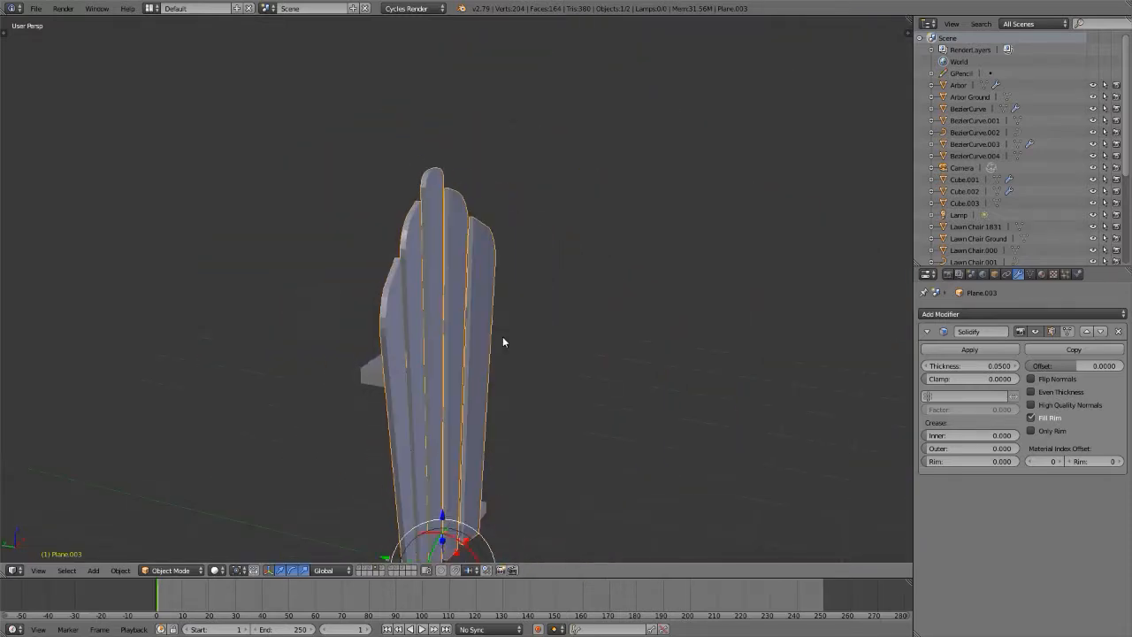
{"action": "scroll", "coordinate": [528, 184], "scroll_direction": "down", "scroll_amount": 2}
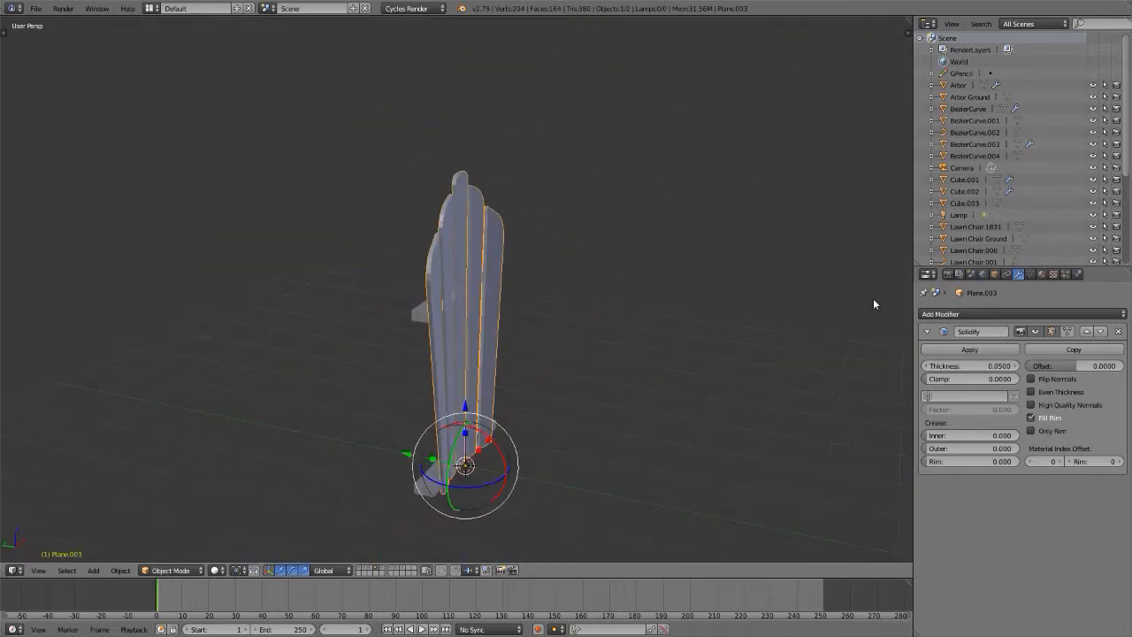
- Apply the slats' Solidify modifier and check the crossbars' modifier list
{"action": "left_click", "coordinate": [994, 354]}
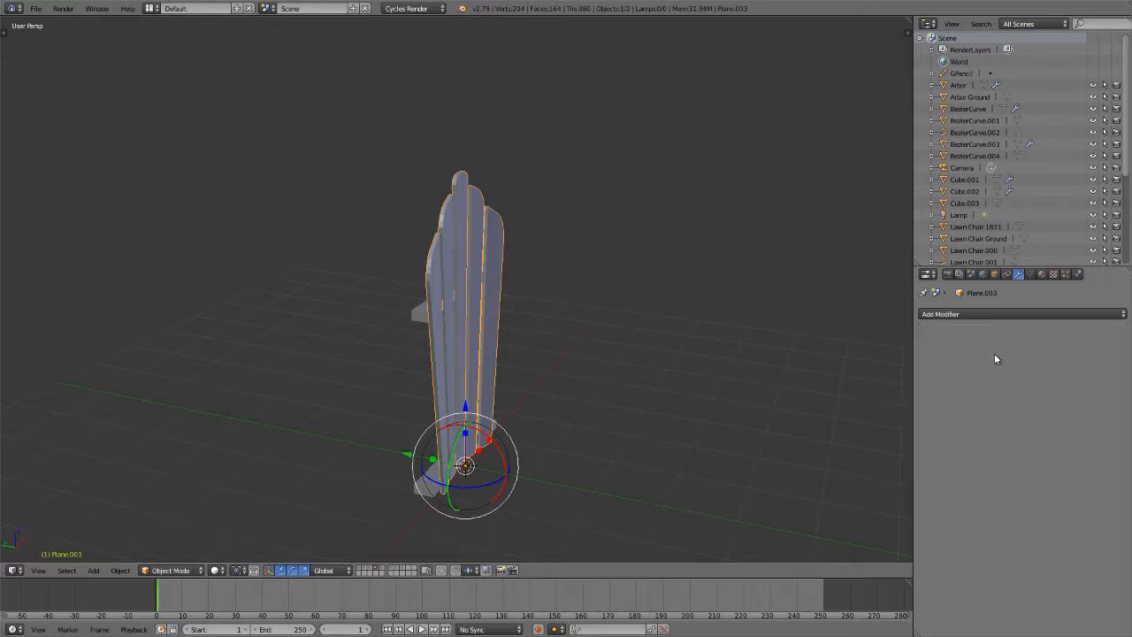
{"action": "right_click", "coordinate": [420, 316]}
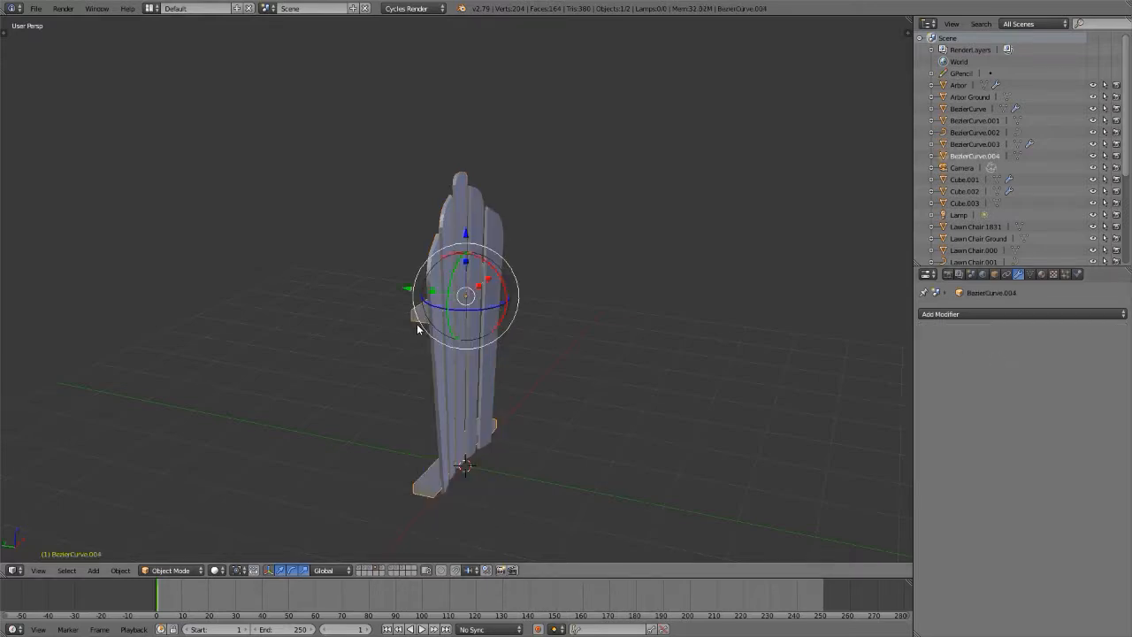
{"action": "right_click", "coordinate": [461, 206]}
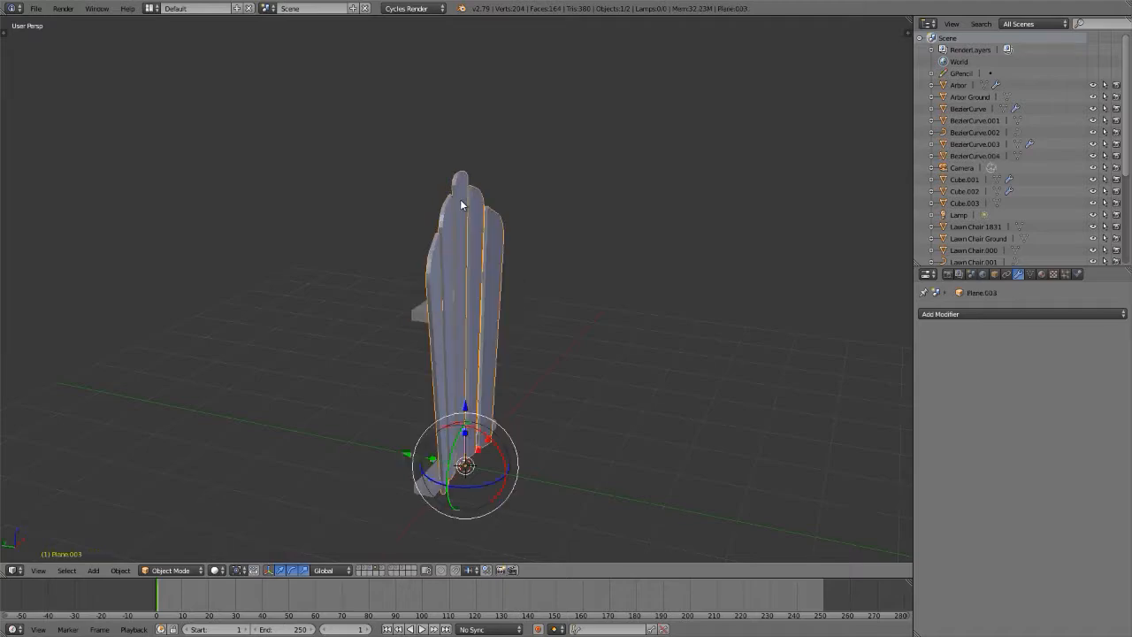
{"action": "scroll", "coordinate": [462, 465], "scroll_direction": "up", "scroll_amount": 5}
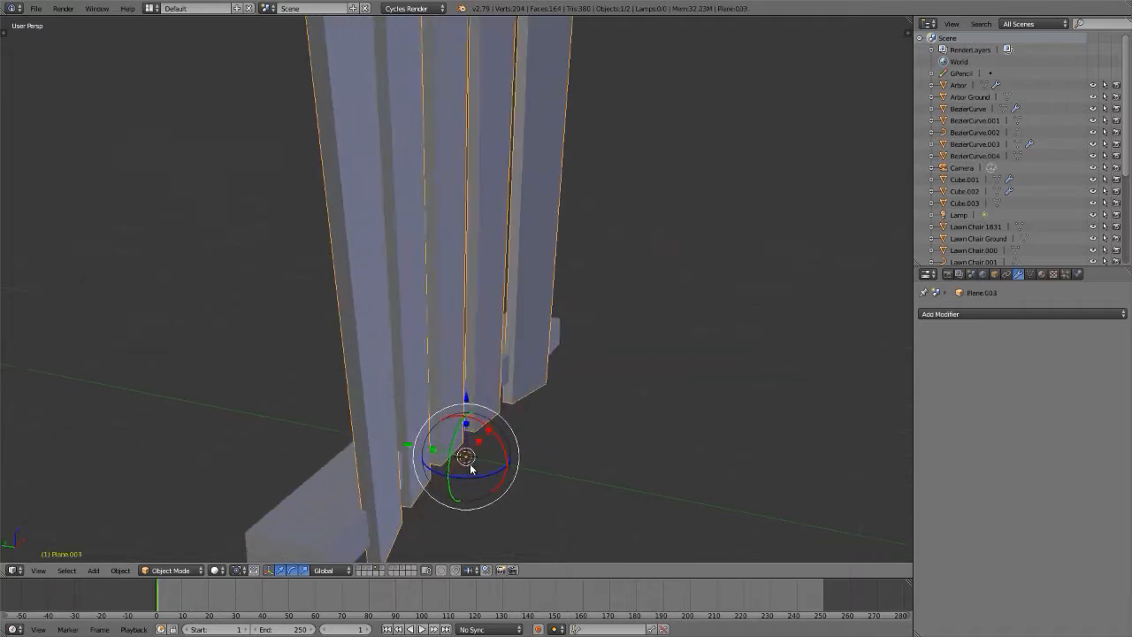
{"action": "scroll", "coordinate": [477, 466], "scroll_direction": "down", "scroll_amount": 5}
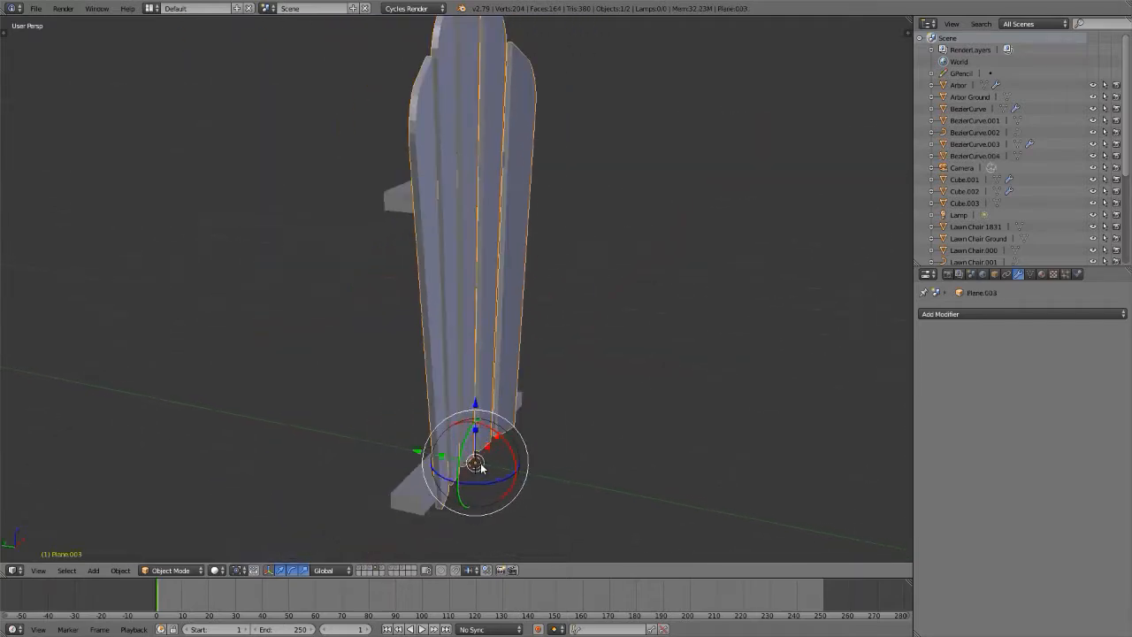
- Join the crossbars and the slats into a single object, with the slats as the active object
{"action": "right_click", "coordinate": [434, 480]}
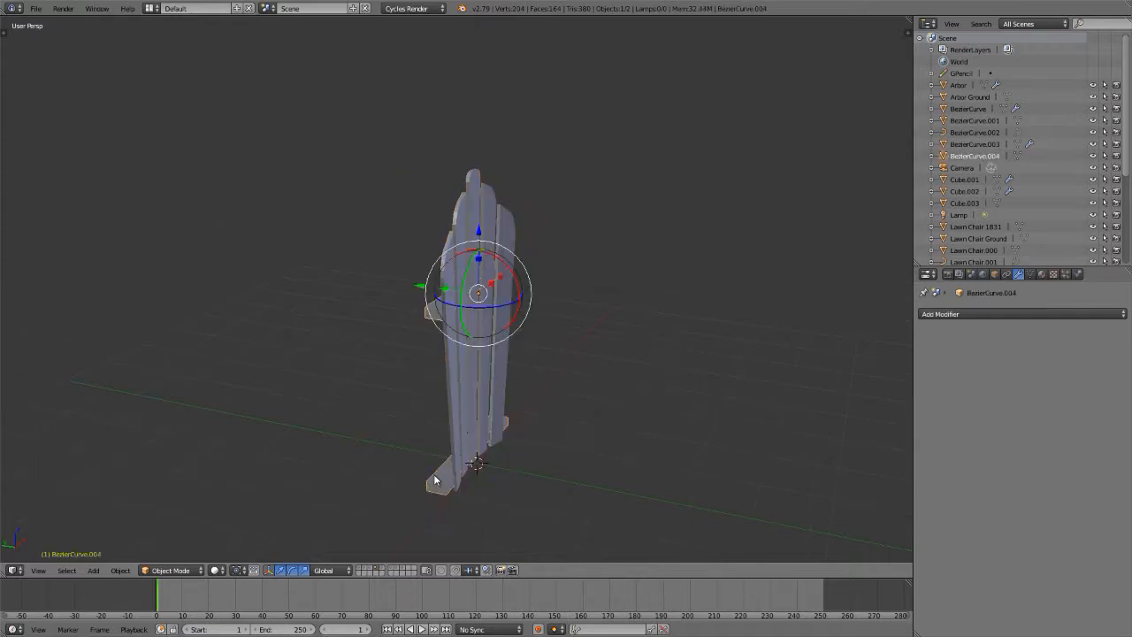
{"action": "right_click", "coordinate": [475, 187]}
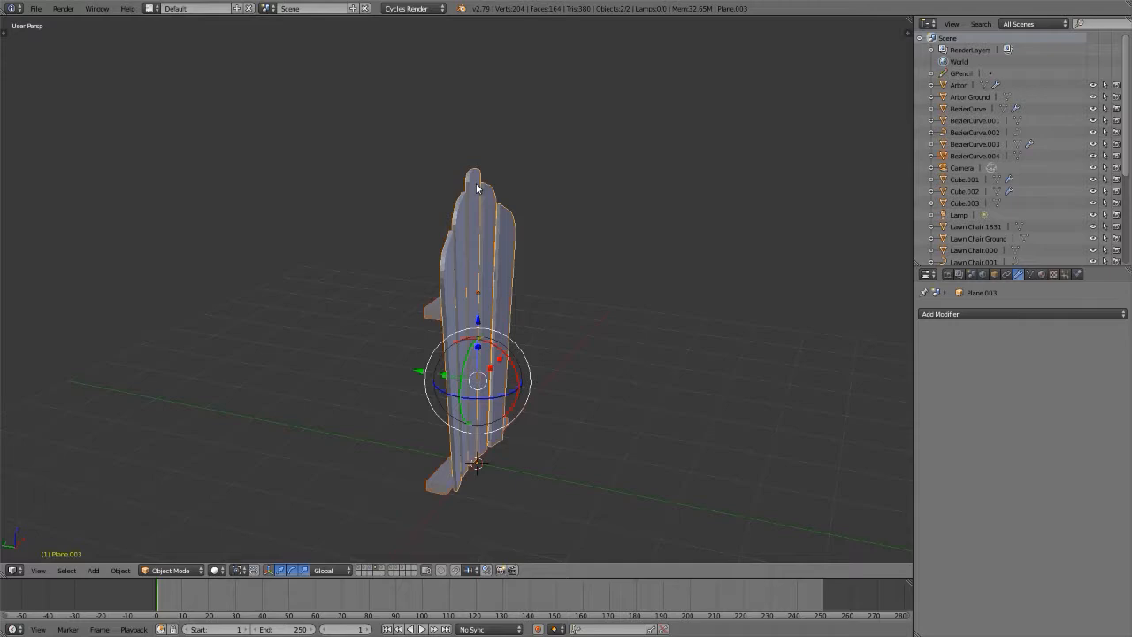
{"action": "key", "text": "ctrl+z"}
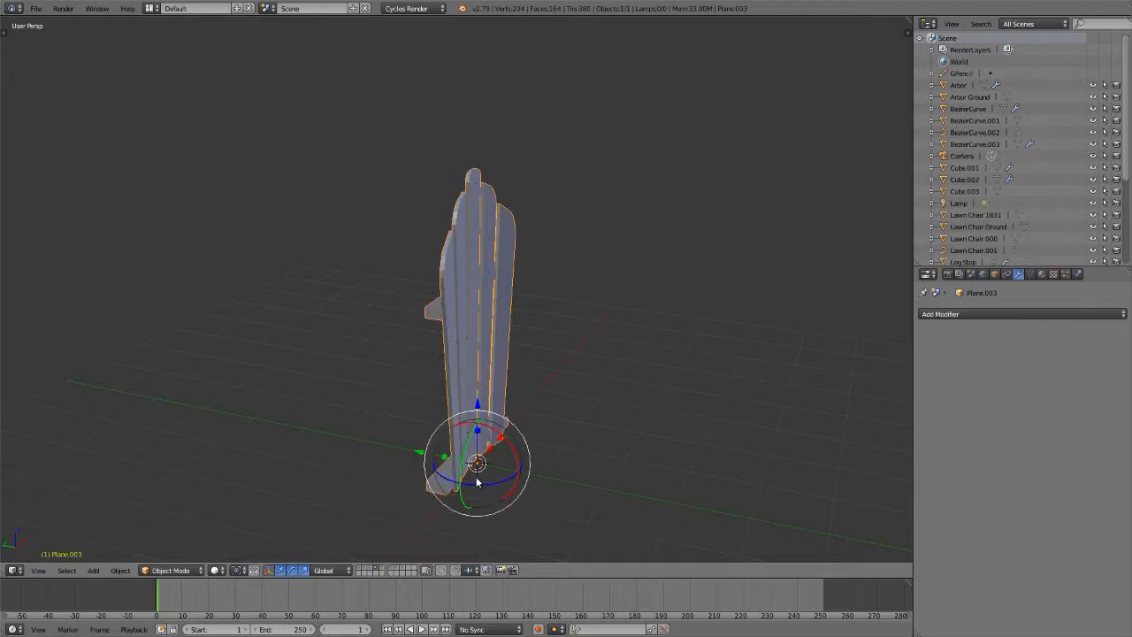
{"action": "scroll", "coordinate": [475, 477], "scroll_direction": "up", "scroll_amount": 5}
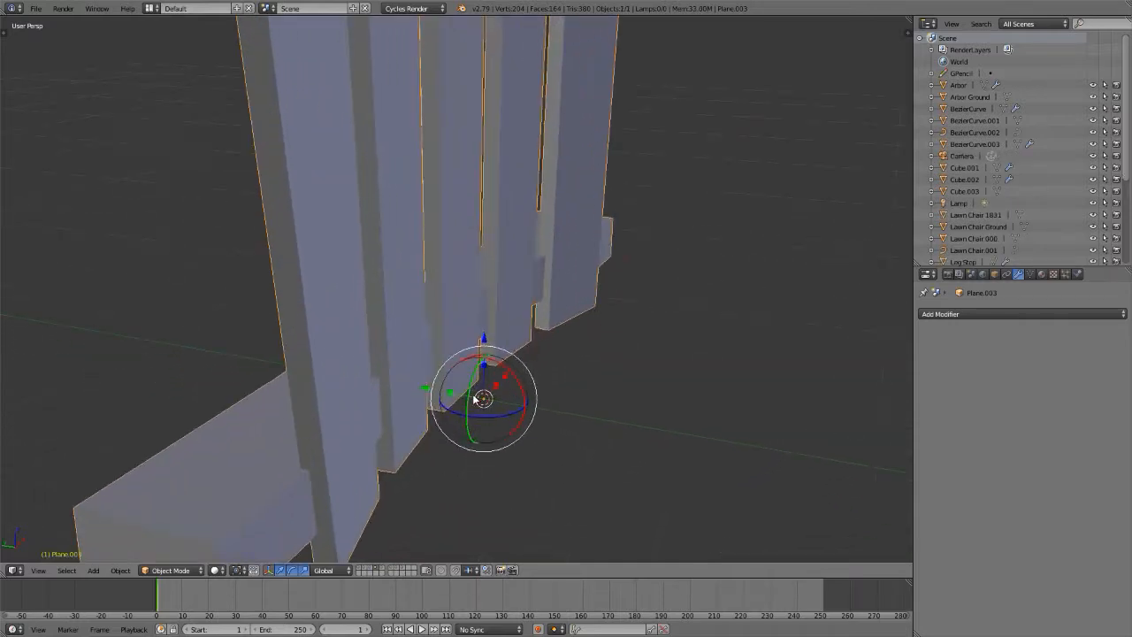
{"action": "scroll", "coordinate": [475, 395], "scroll_direction": "down", "scroll_amount": 5}
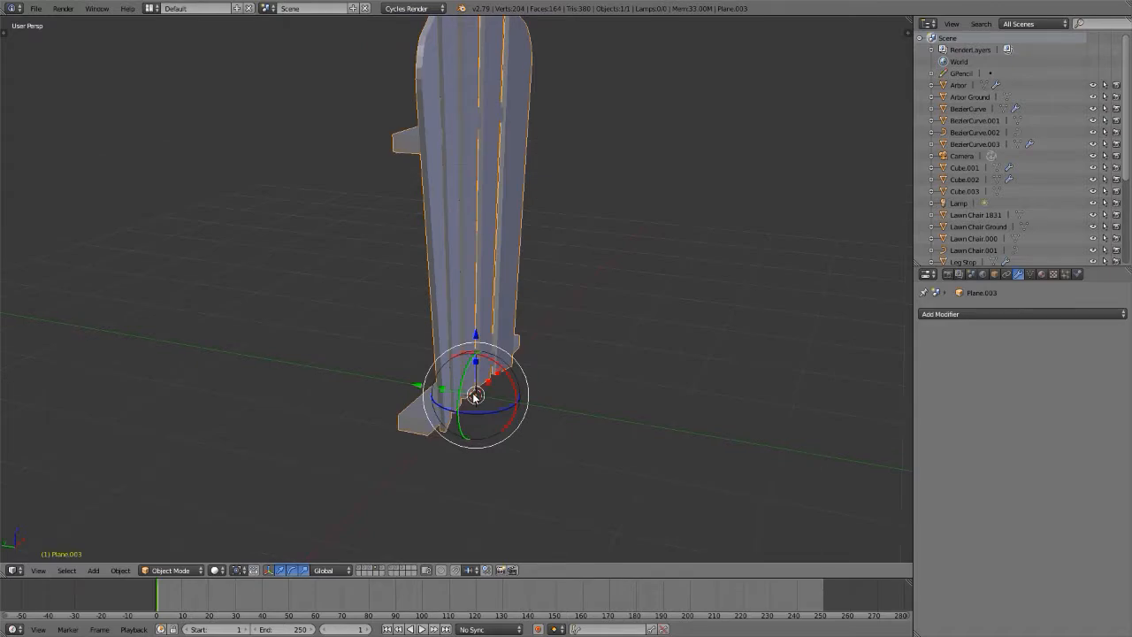
- Tilt the joined backrest backward about 13.7° around its base in the right side view and show its transform values
{"action": "key", "text": "KP_3"}
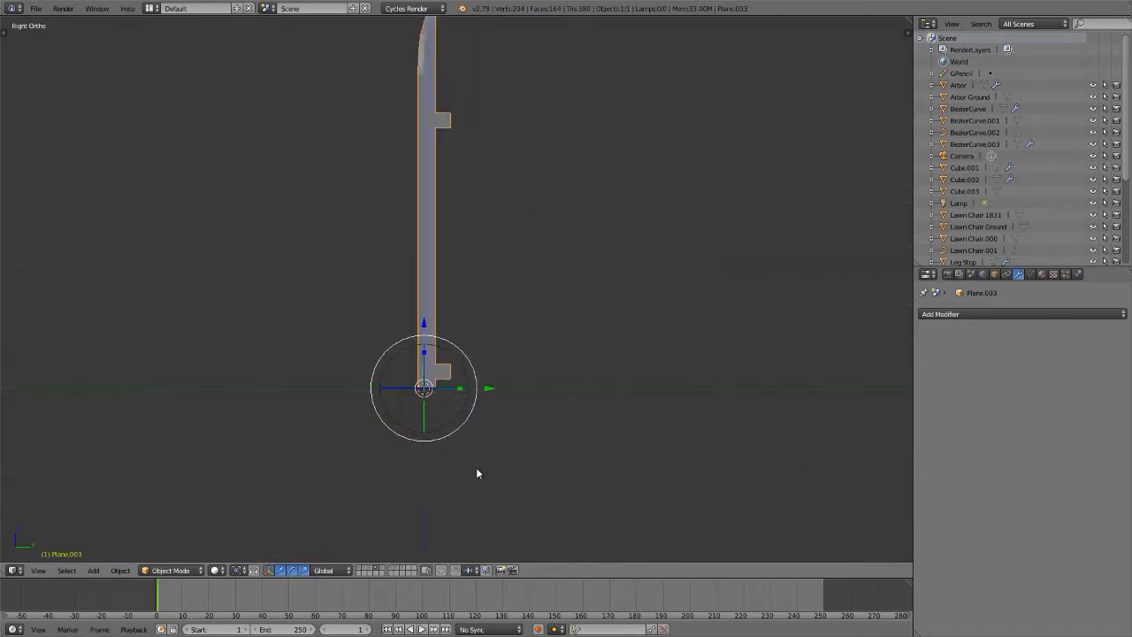
{"action": "scroll", "coordinate": [462, 460], "scroll_direction": "down", "scroll_amount": 3}
{"action": "scroll", "coordinate": [428, 340], "scroll_direction": "up", "scroll_amount": 2}
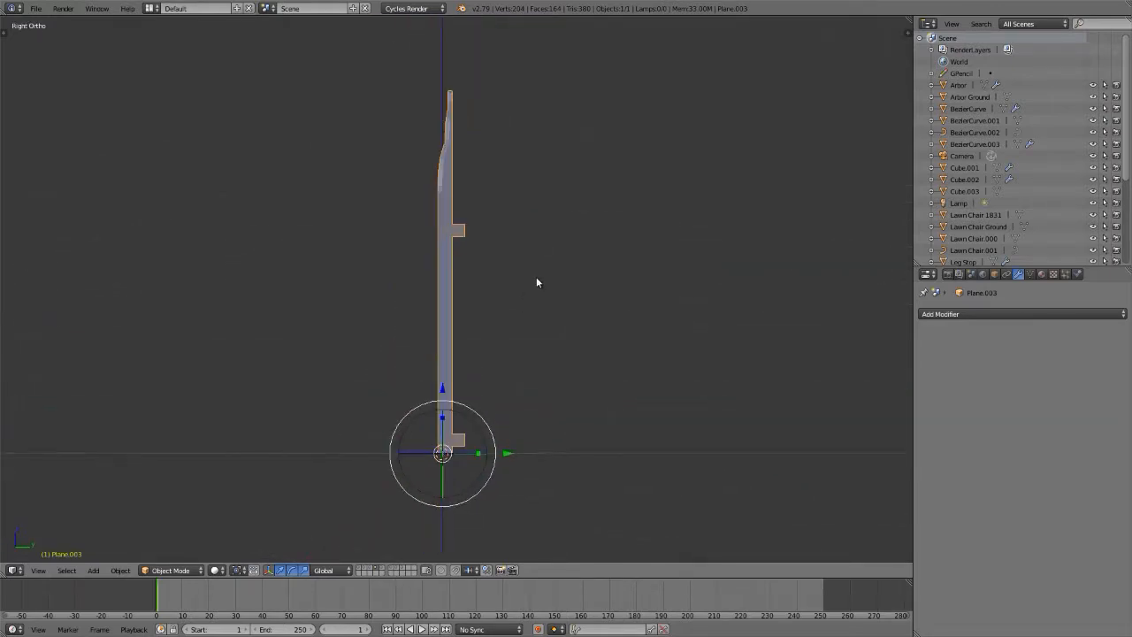
{"action": "key", "text": "r"}
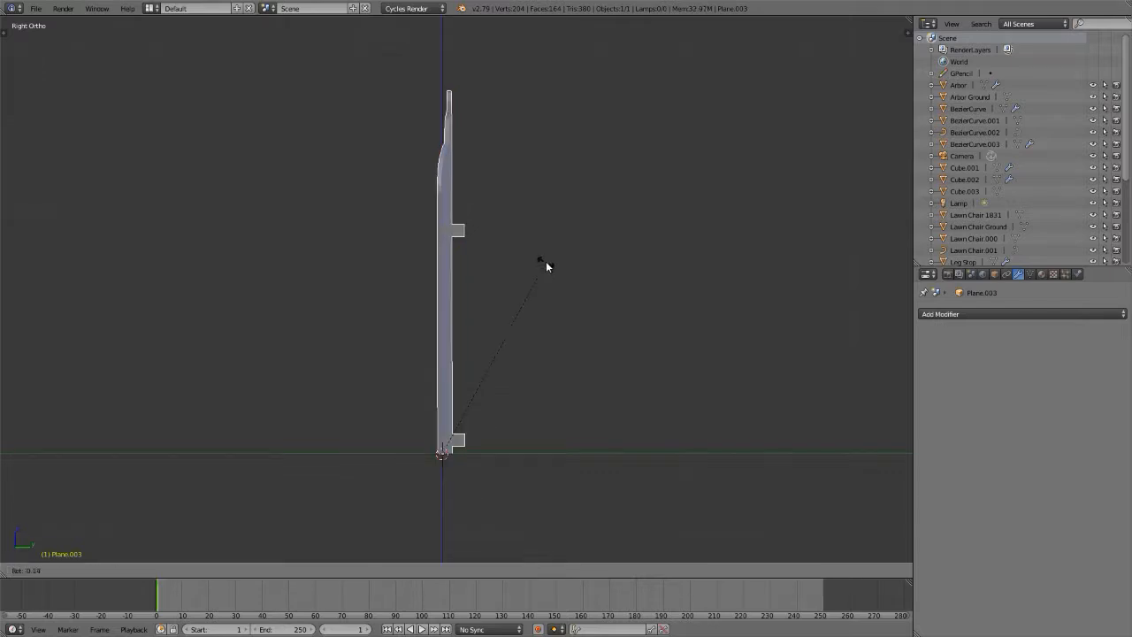
{"action": "left_click", "coordinate": [594, 285]}
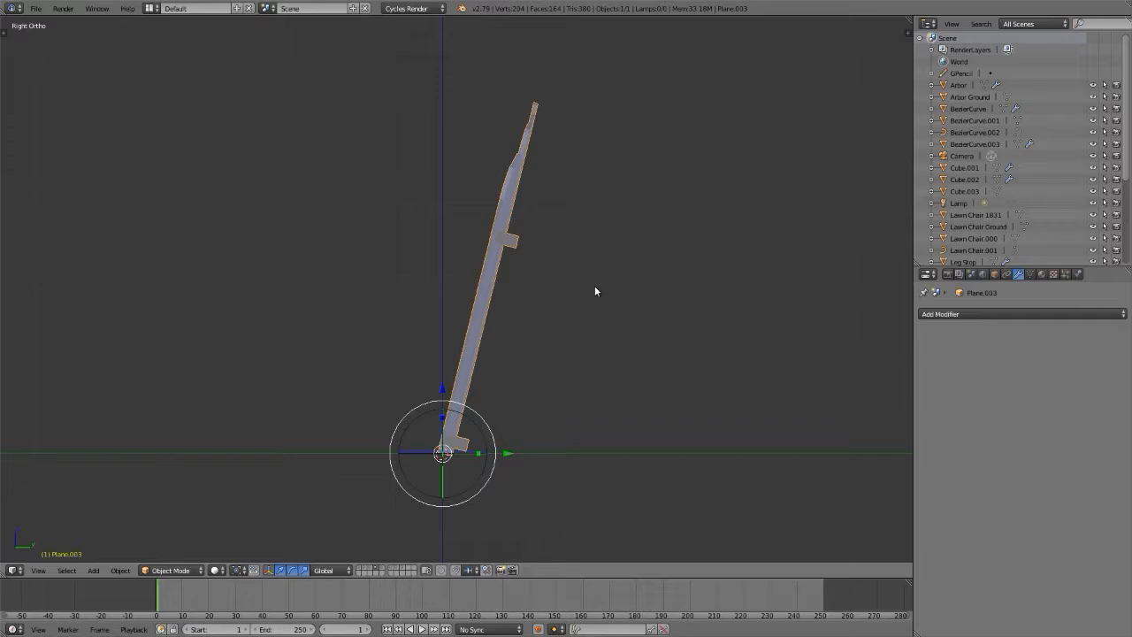
{"action": "key", "text": "n"}
{"action": "scroll", "coordinate": [851, 334], "scroll_direction": "down", "scroll_amount": 8}
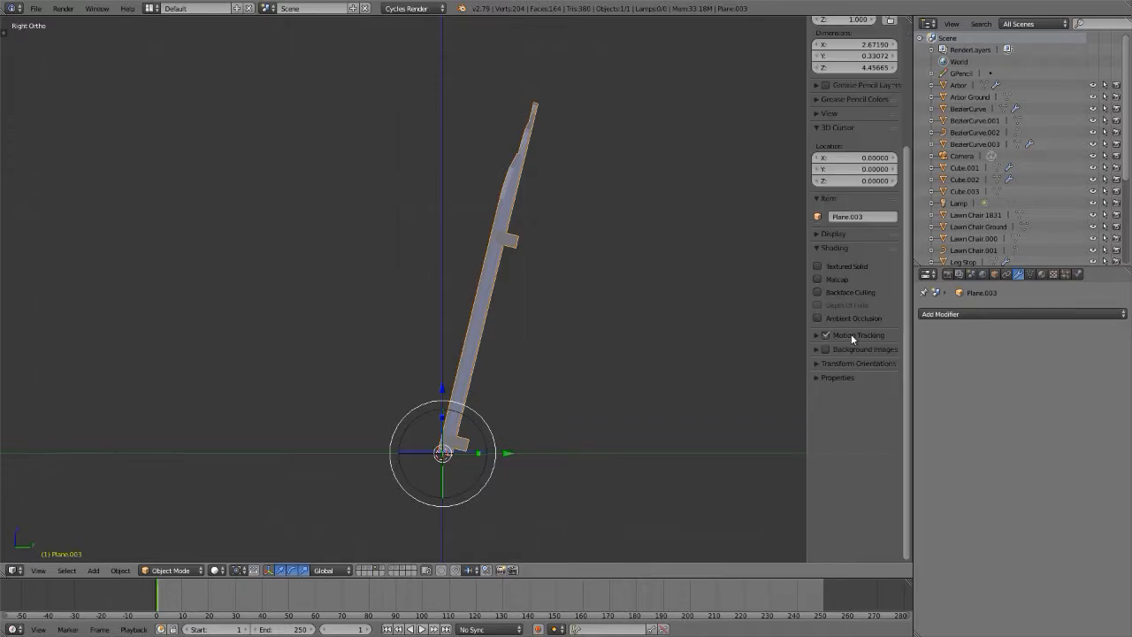
{"action": "scroll", "coordinate": [850, 334], "scroll_direction": "up", "scroll_amount": 5}
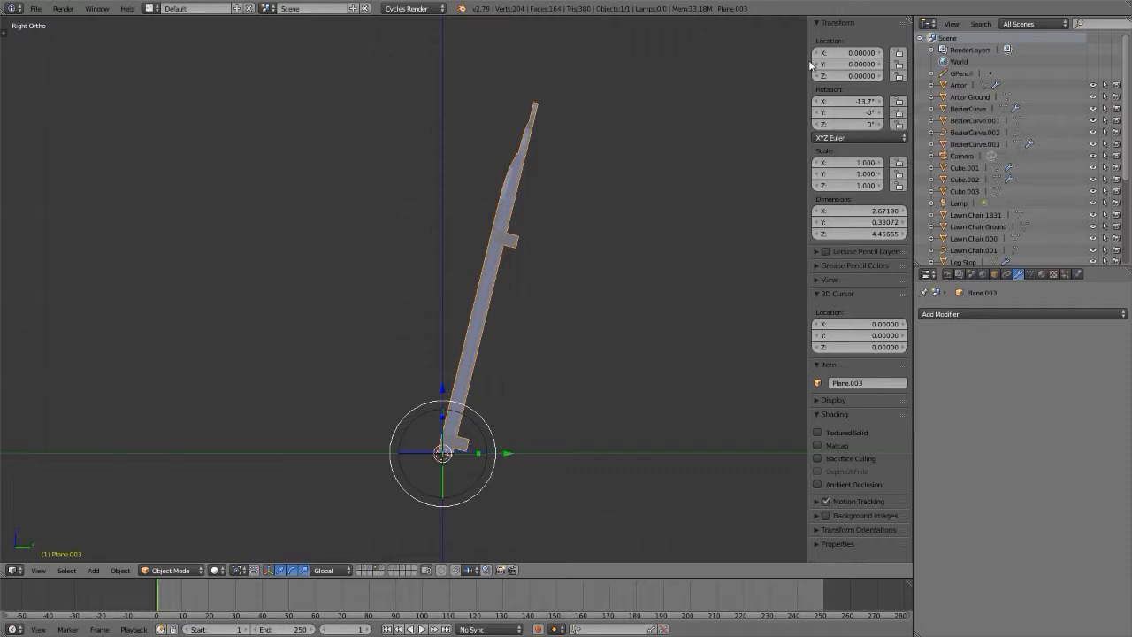
- Lean the backrest back further, to an X rotation of about -15.9°, comparing its slope with the reference photo
{"action": "key", "text": "alt+Tab"}
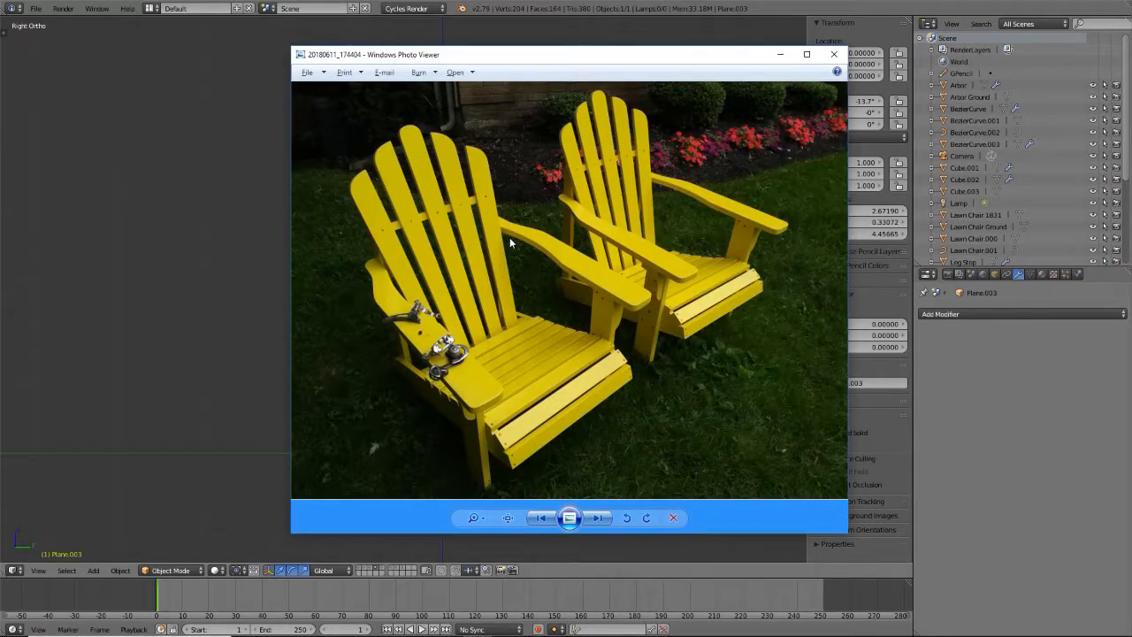
{"action": "key", "text": "alt+Tab"}
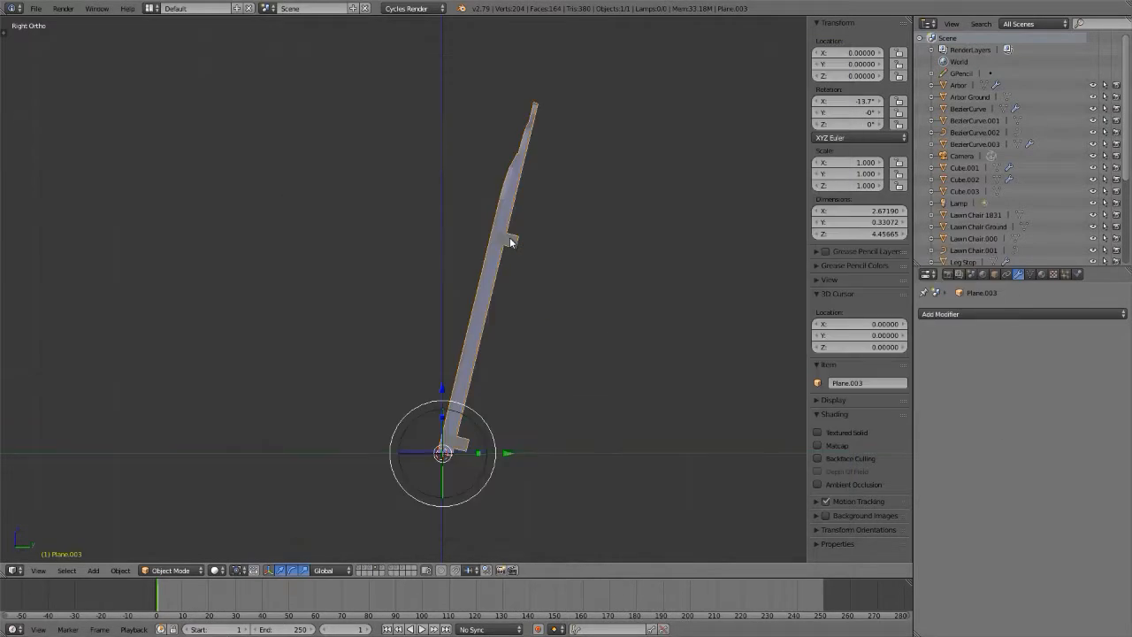
{"action": "key", "text": "r"}
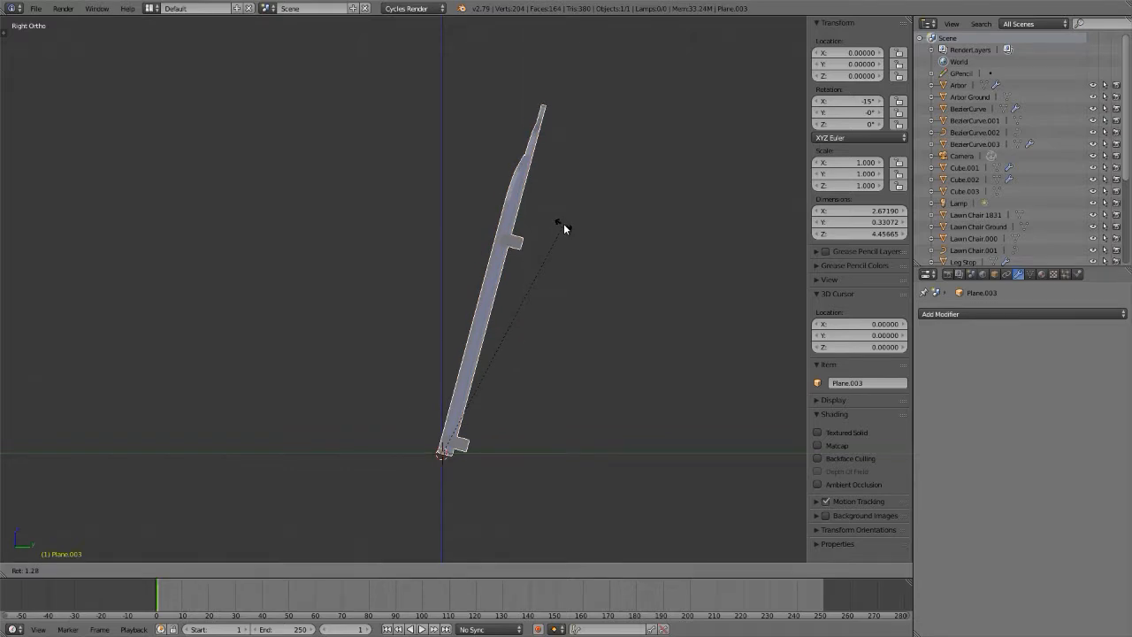
{"action": "left_click", "coordinate": [567, 228]}
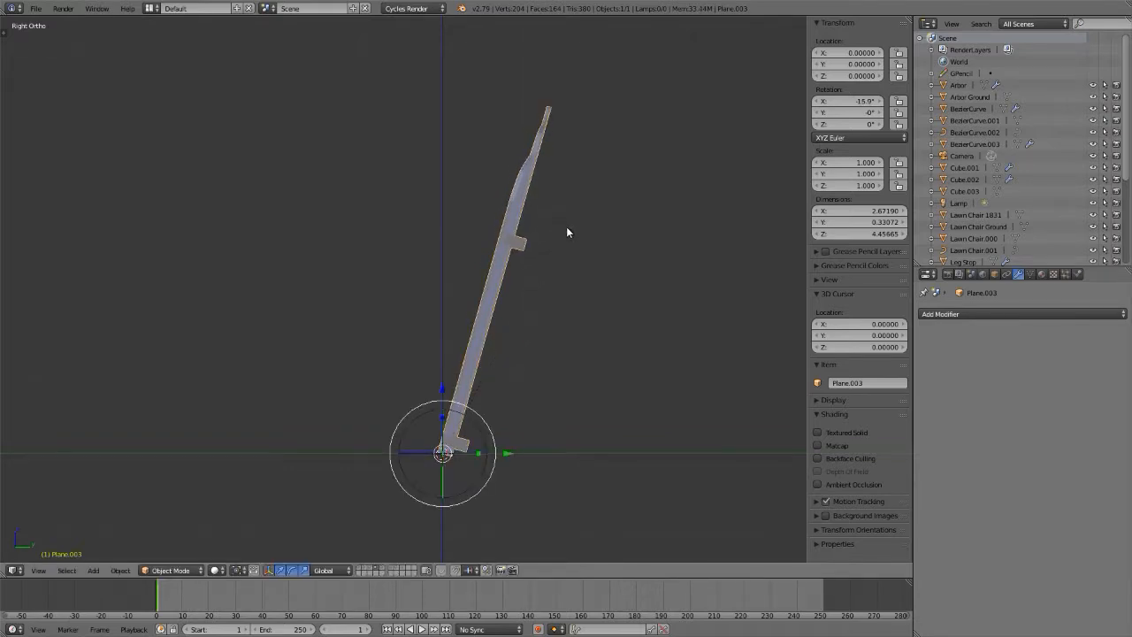
{"action": "key", "text": "alt+Tab"}
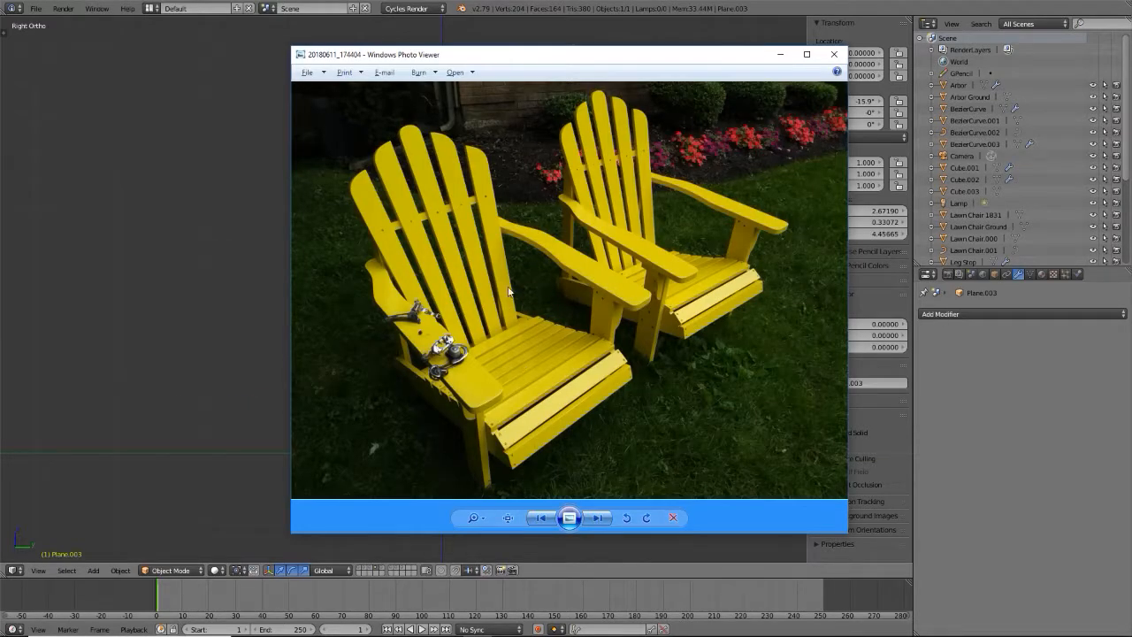
{"action": "key", "text": "alt+Tab"}
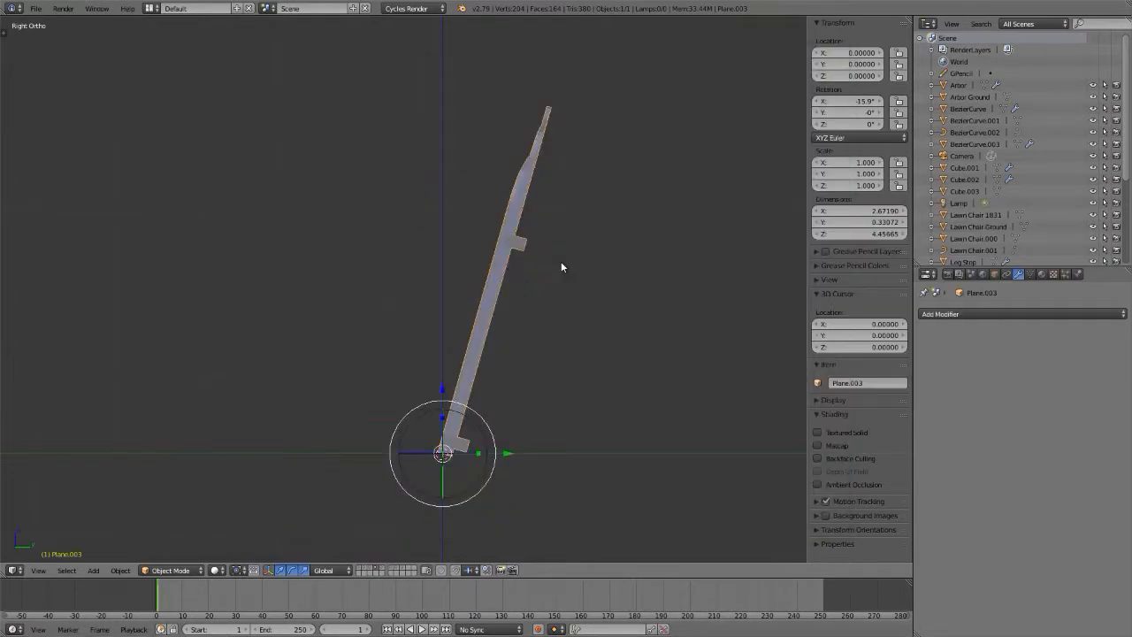
- Add a plane at the backrest's base and give it a Solidify modifier with thickness 0.05 and offset 0
{"action": "key", "text": "shift+a"}
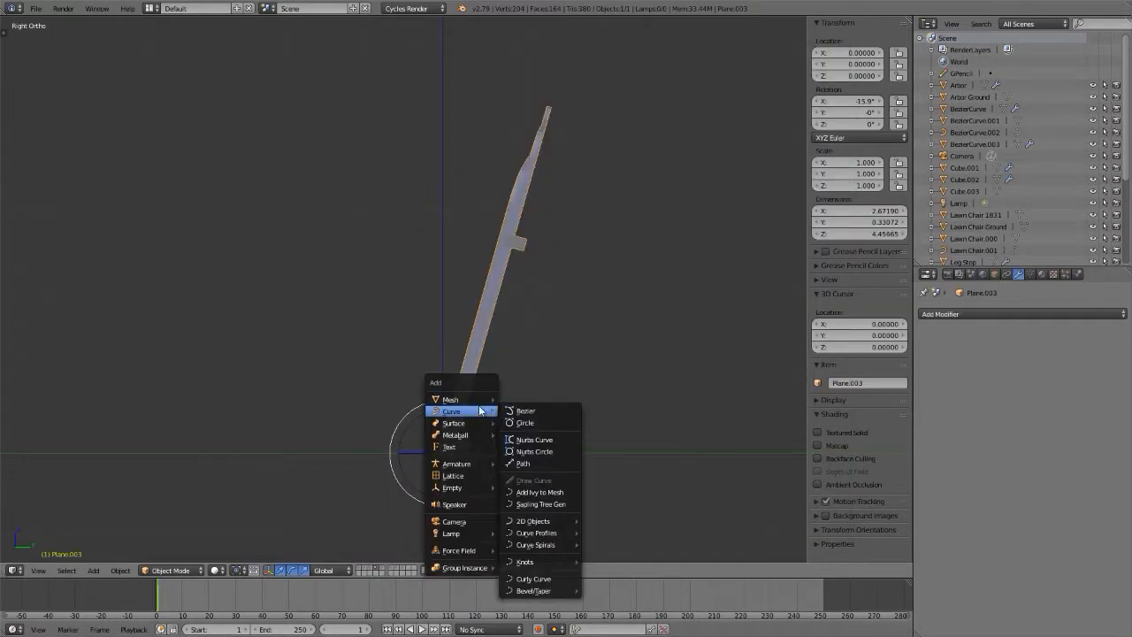
{"action": "mouse_move", "coordinate": [460, 400]}
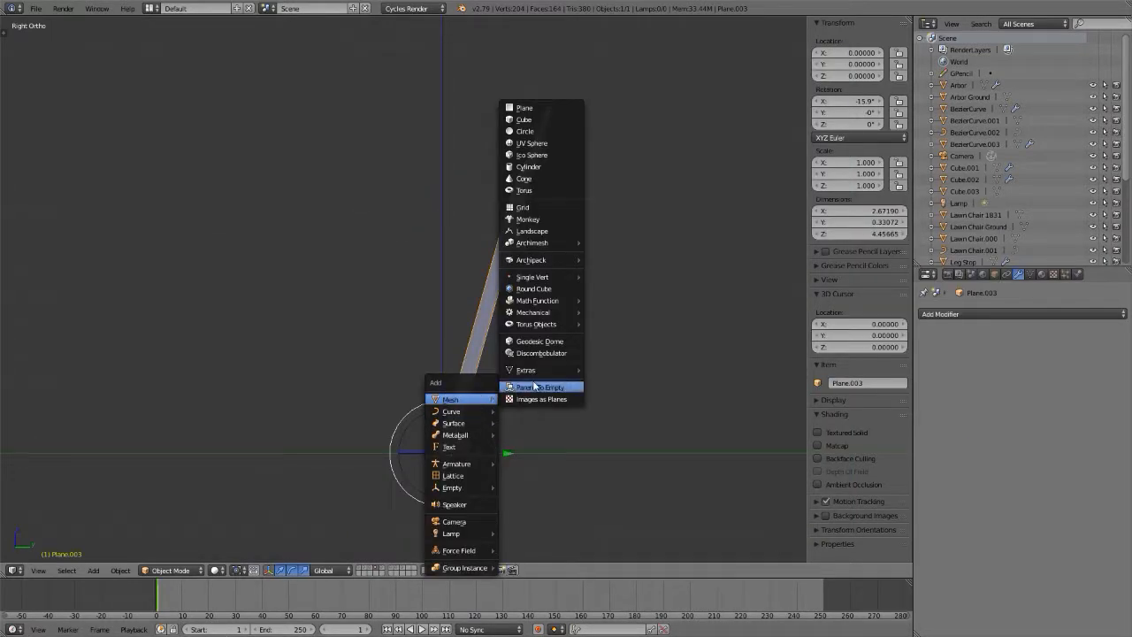
{"action": "left_click", "coordinate": [542, 109]}
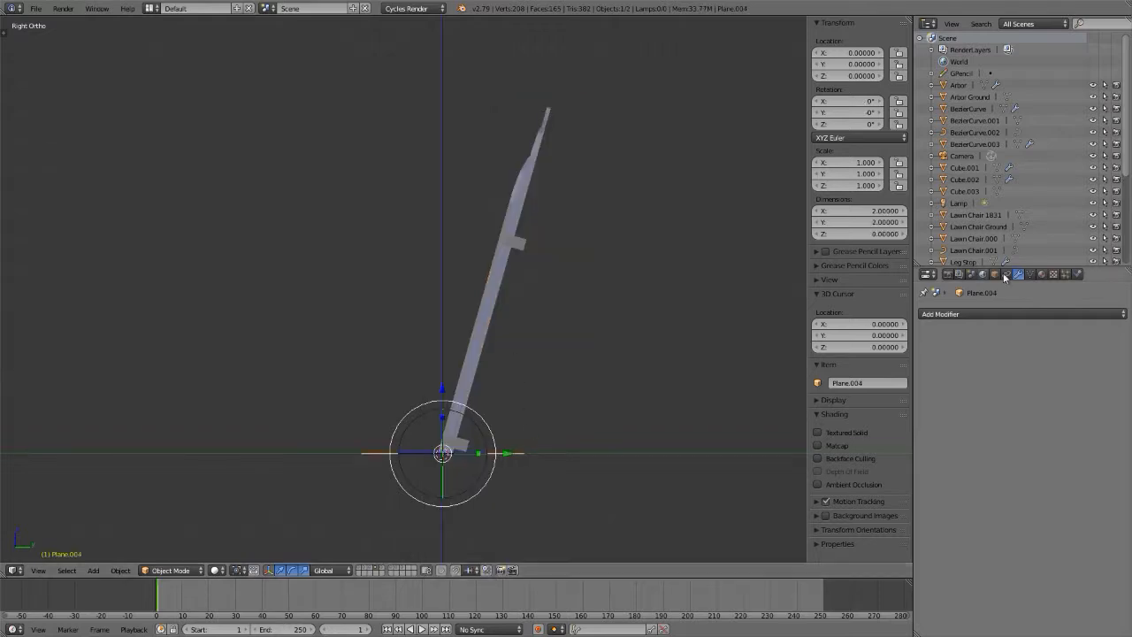
{"action": "left_click", "coordinate": [1007, 313]}
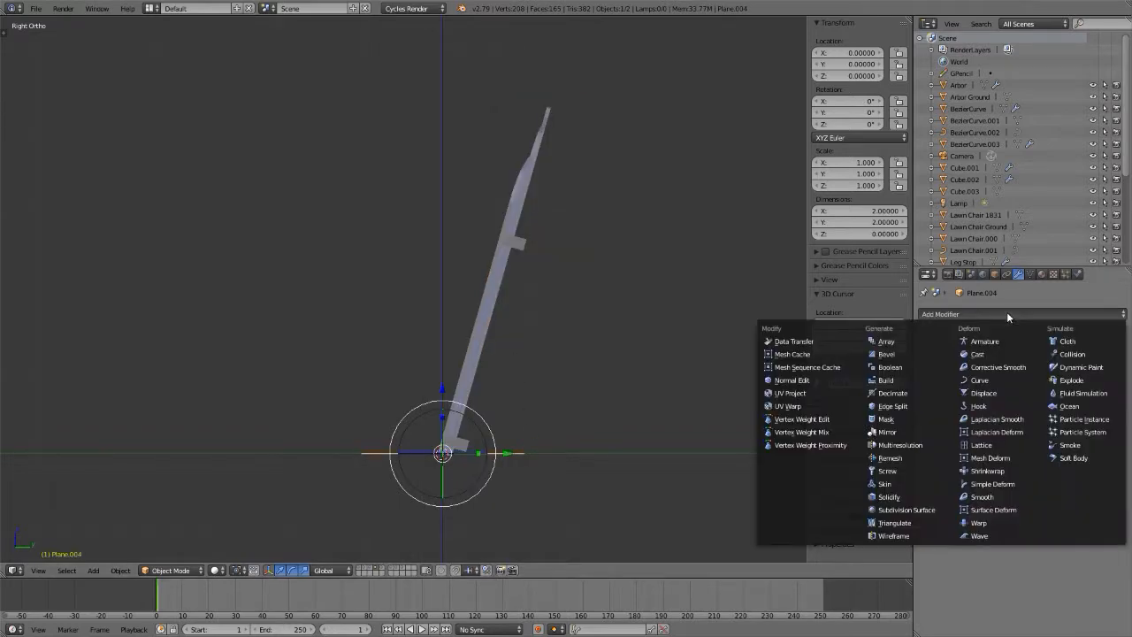
{"action": "left_click", "coordinate": [891, 497]}
{"action": "left_click", "coordinate": [964, 366]}
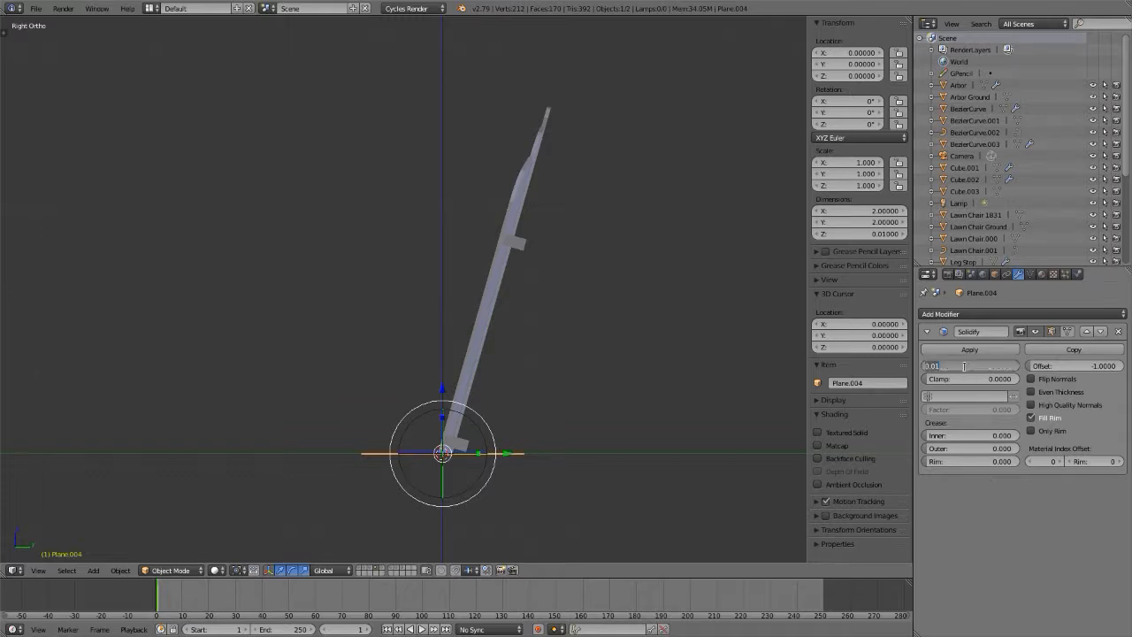
{"action": "type", "text": "0.05"}
{"action": "key", "text": "Return"}
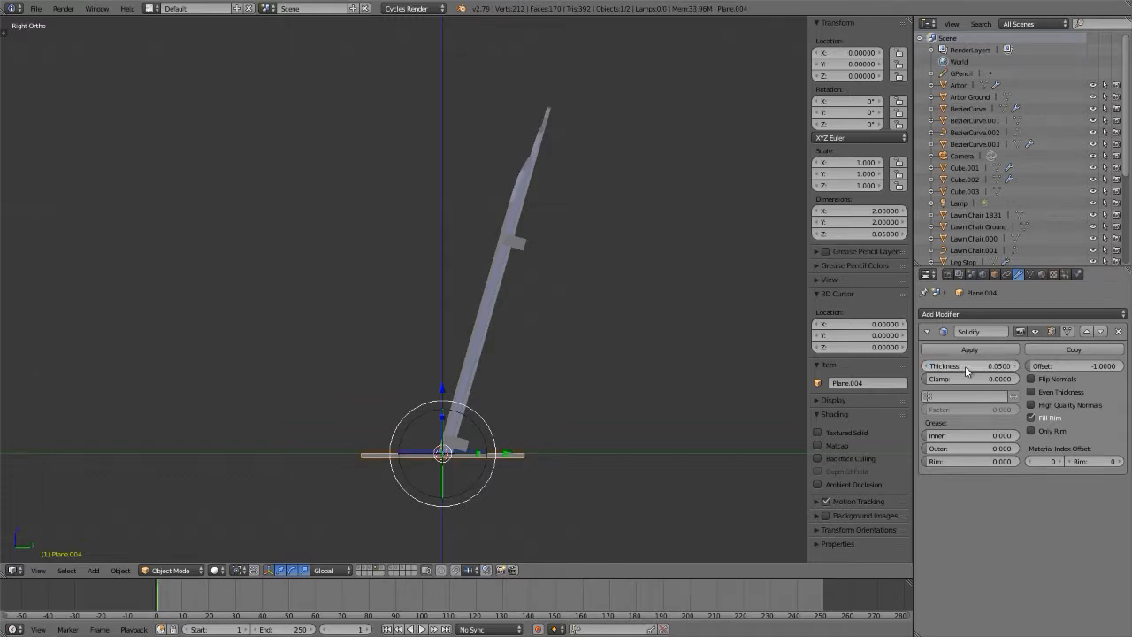
{"action": "left_click", "coordinate": [1078, 366]}
{"action": "type", "text": "0"}
{"action": "key", "text": "Return"}
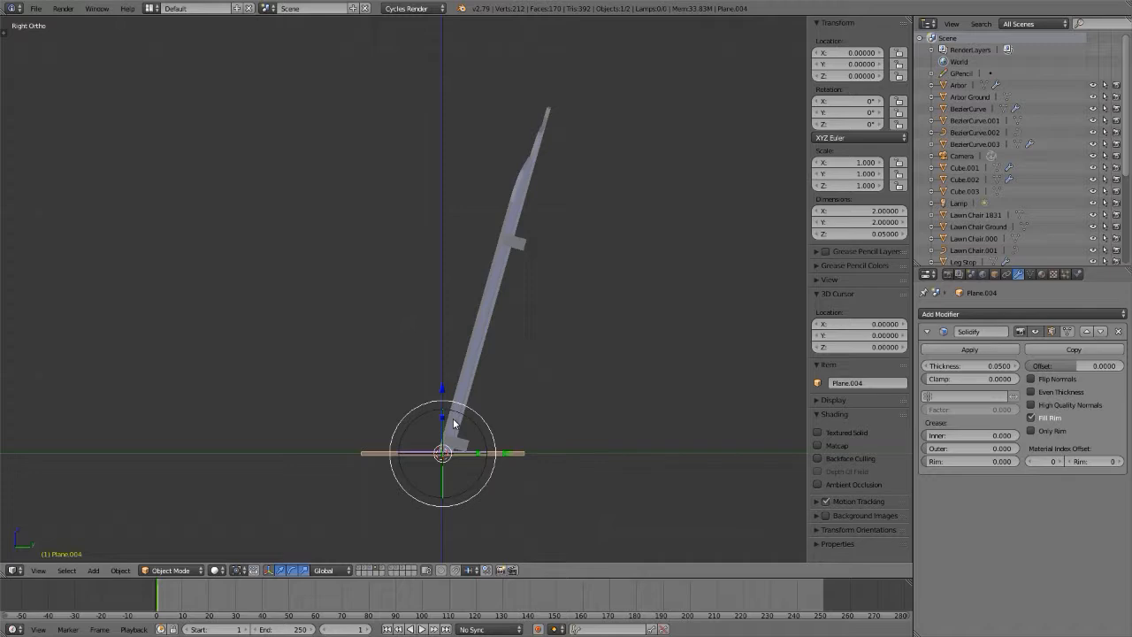
- In Edit Mode, move the plane's mesh about 1.1 units forward along Y and check the seat area in the reference photo
{"action": "key", "text": "Tab"}
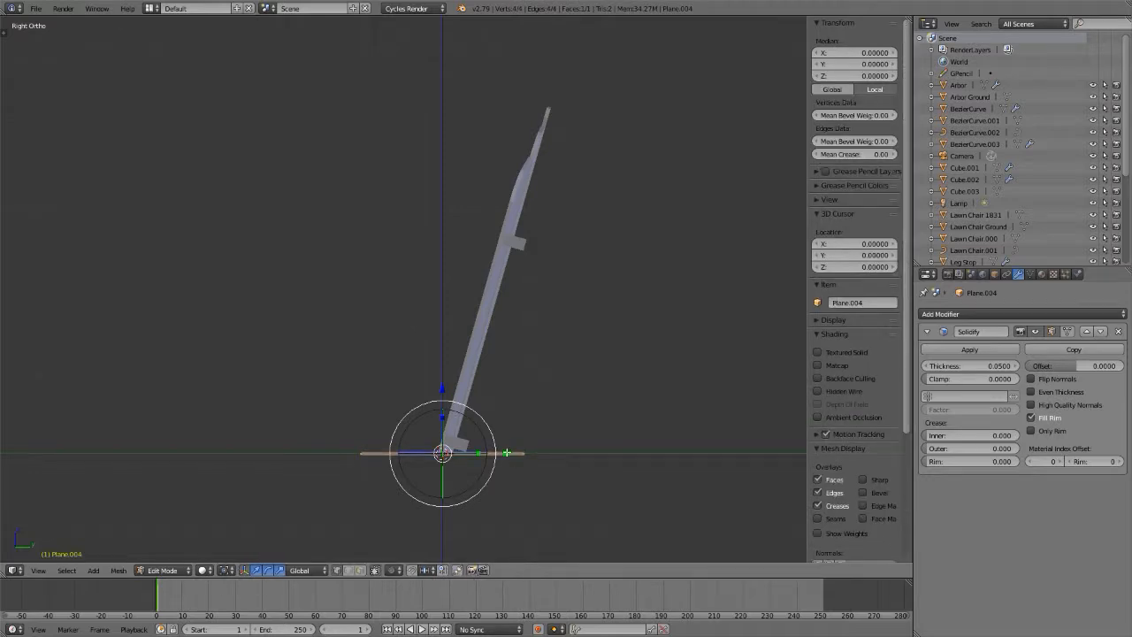
{"action": "left_click_drag", "start_coordinate": [516, 460], "coordinate": [416, 450]}
{"action": "key", "text": "alt+Tab"}
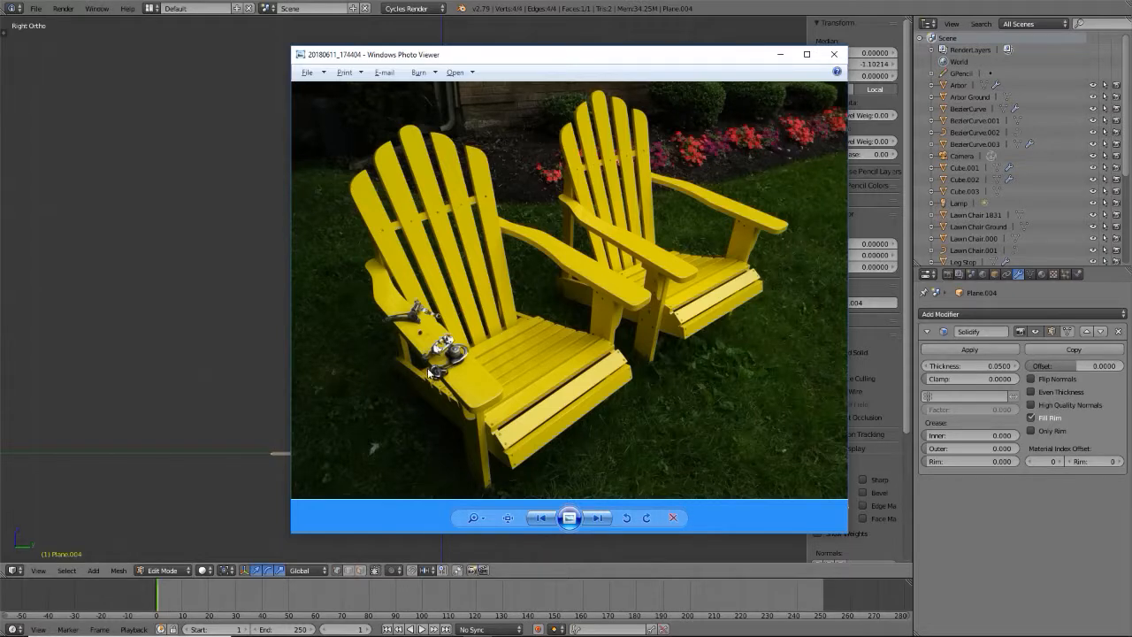
{"action": "key", "text": "alt+Tab"}
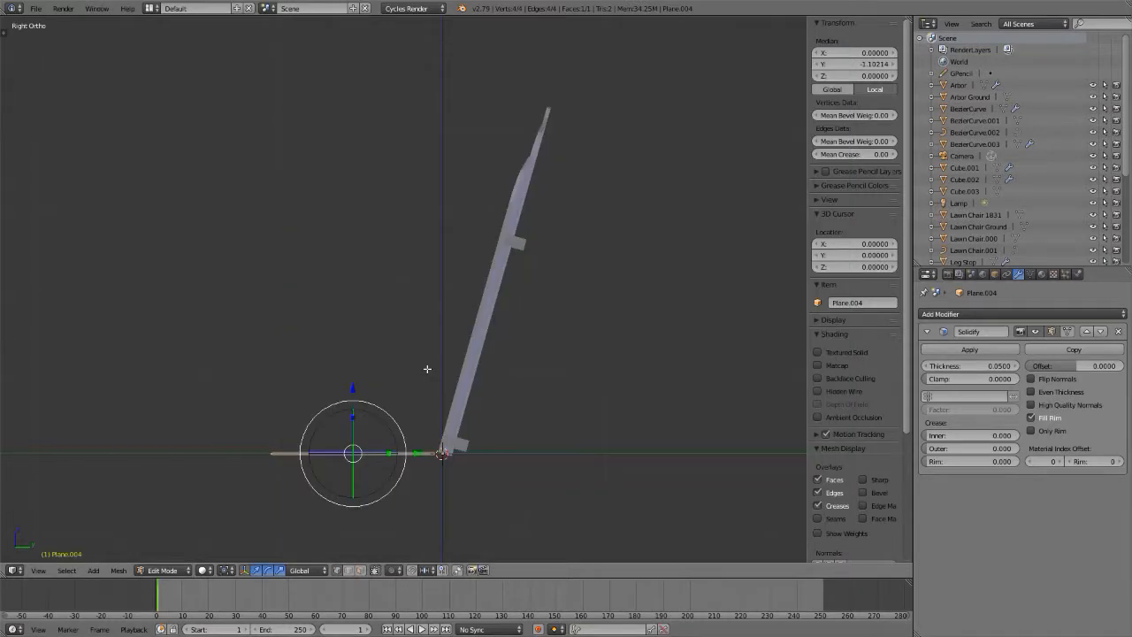
- Rotate the plane's mesh 90° around the Y axis so it stands upright as a side panel
{"action": "middle_click_drag", "start_coordinate": [468, 367], "coordinate": [542, 357]}
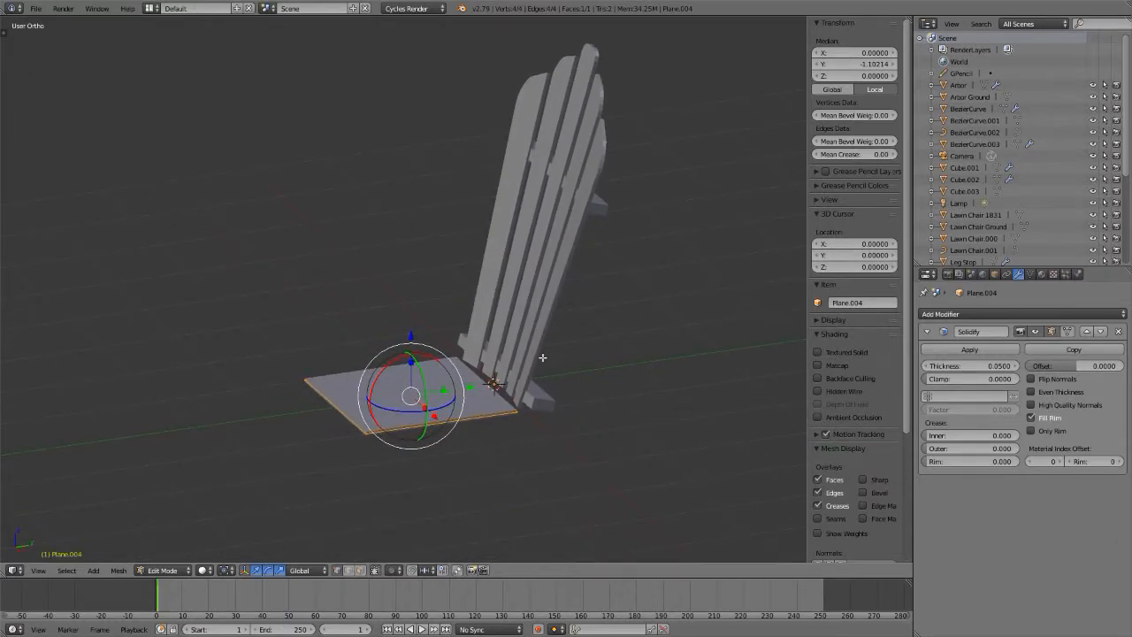
{"action": "key", "text": "KP_5"}
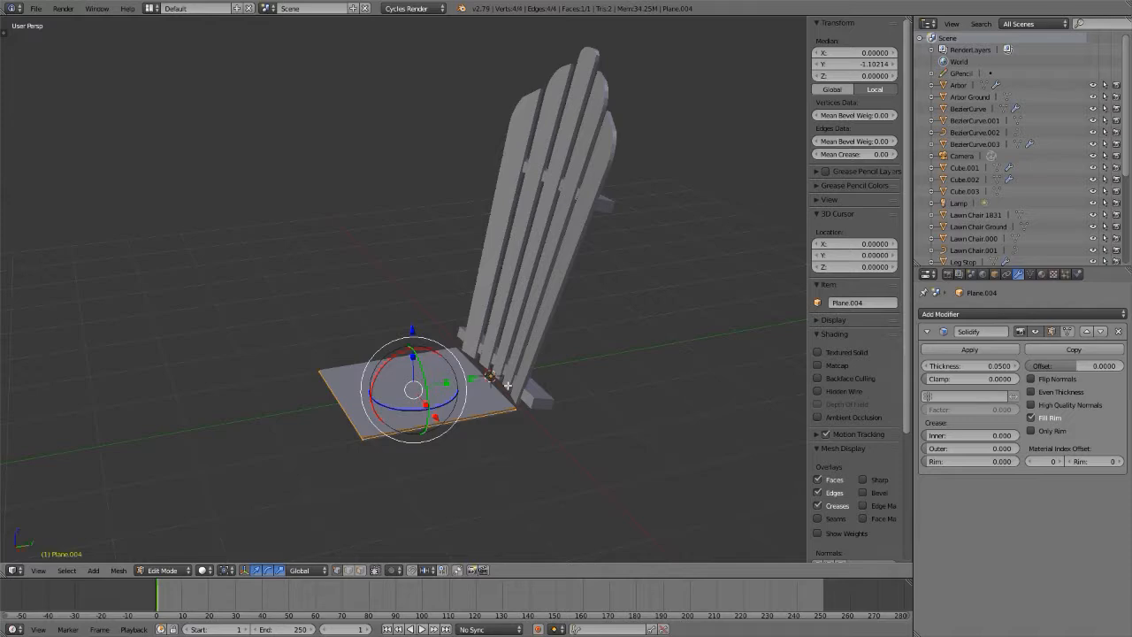
{"action": "type", "text": "r"}
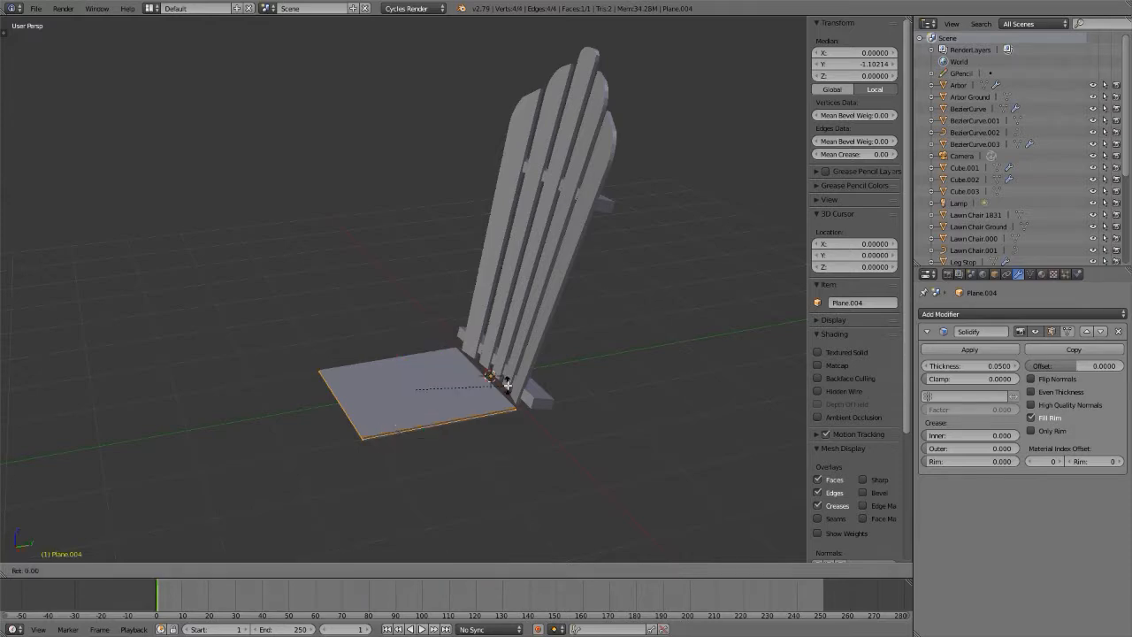
{"action": "type", "text": "y90"}
{"action": "key", "text": "Return"}
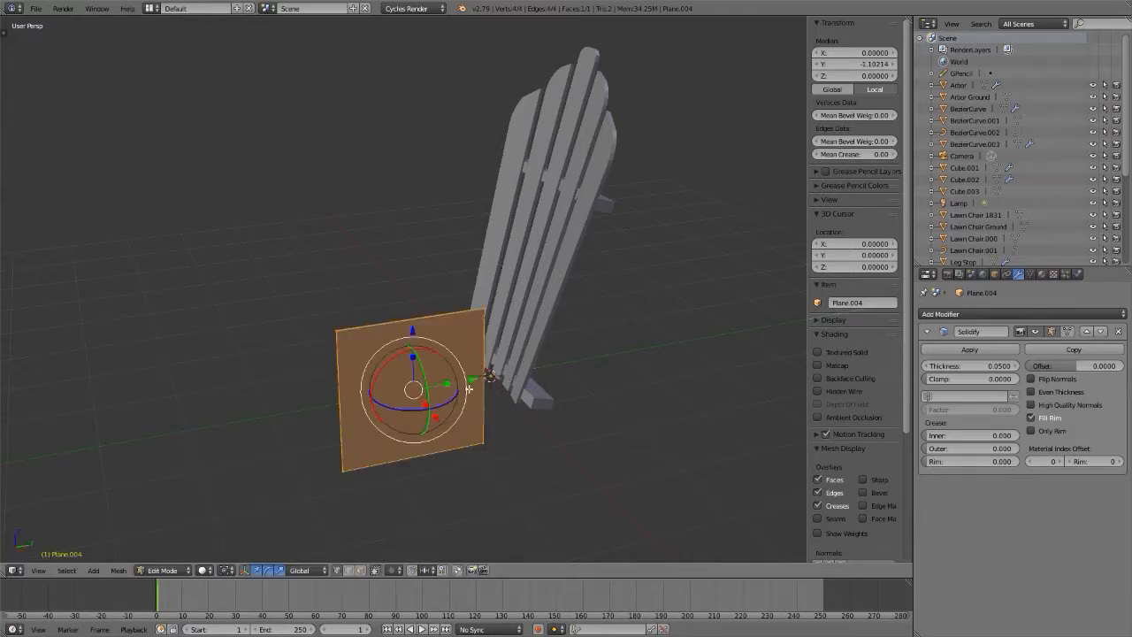
- Move the upright panel along X to about -1.18, beside the outer end of the lower crossbar
{"action": "middle_click_drag", "start_coordinate": [469, 388], "coordinate": [576, 383]}
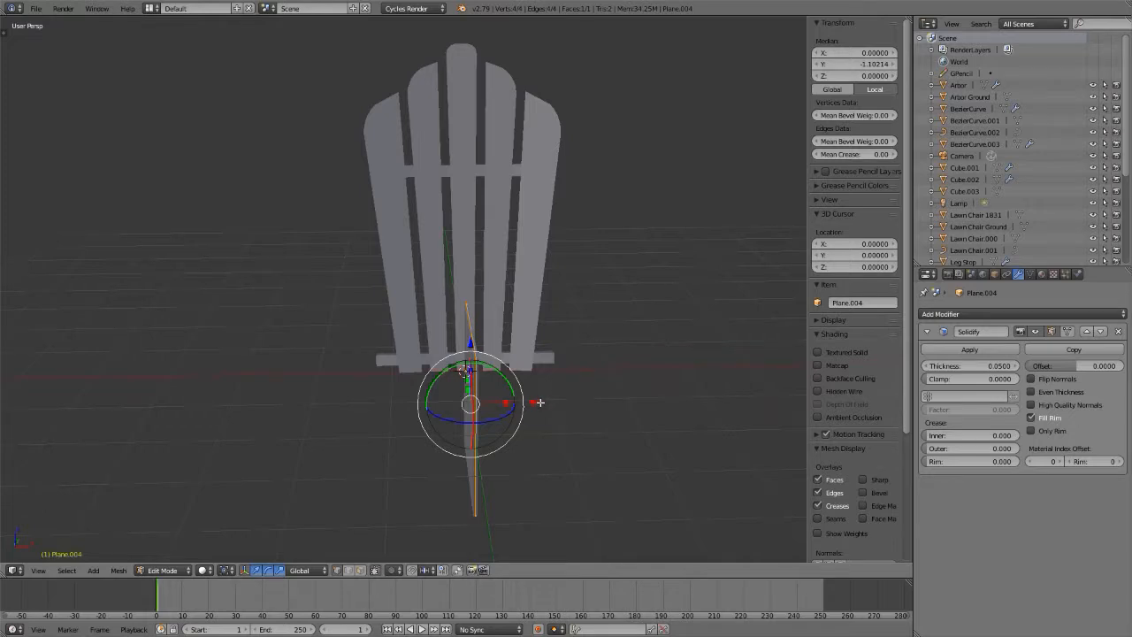
{"action": "key", "text": "g"}
{"action": "key", "text": "x"}
{"action": "left_click", "coordinate": [449, 412]}
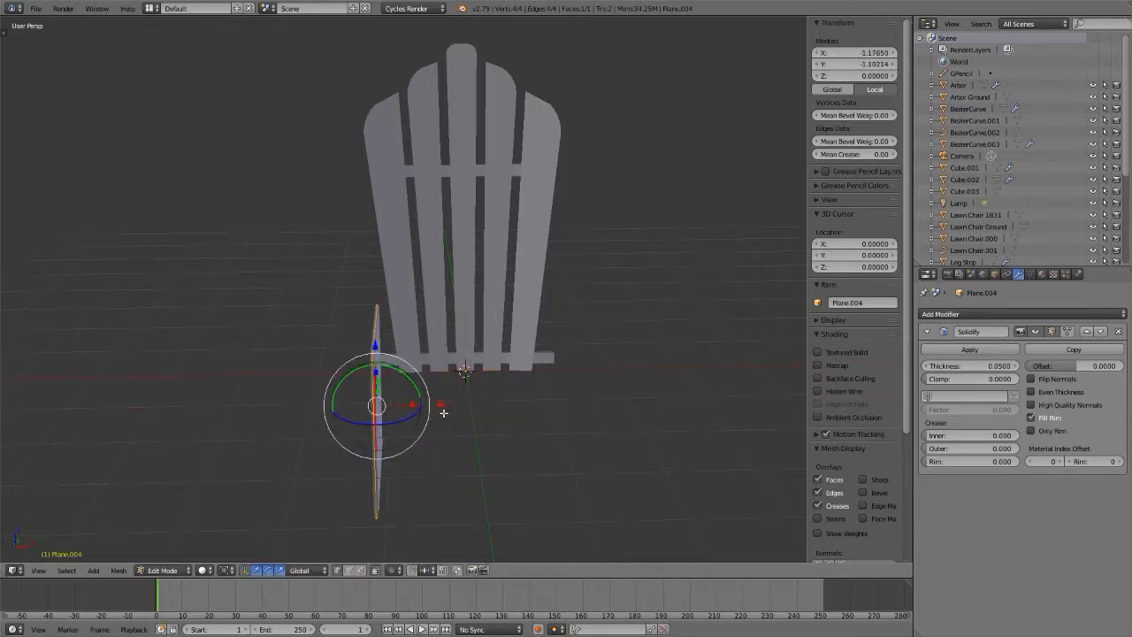
- Leave Edit Mode and add a Mirror modifier on the X axis to the side panel
{"action": "key", "text": "Tab"}
{"action": "left_click", "coordinate": [976, 314]}
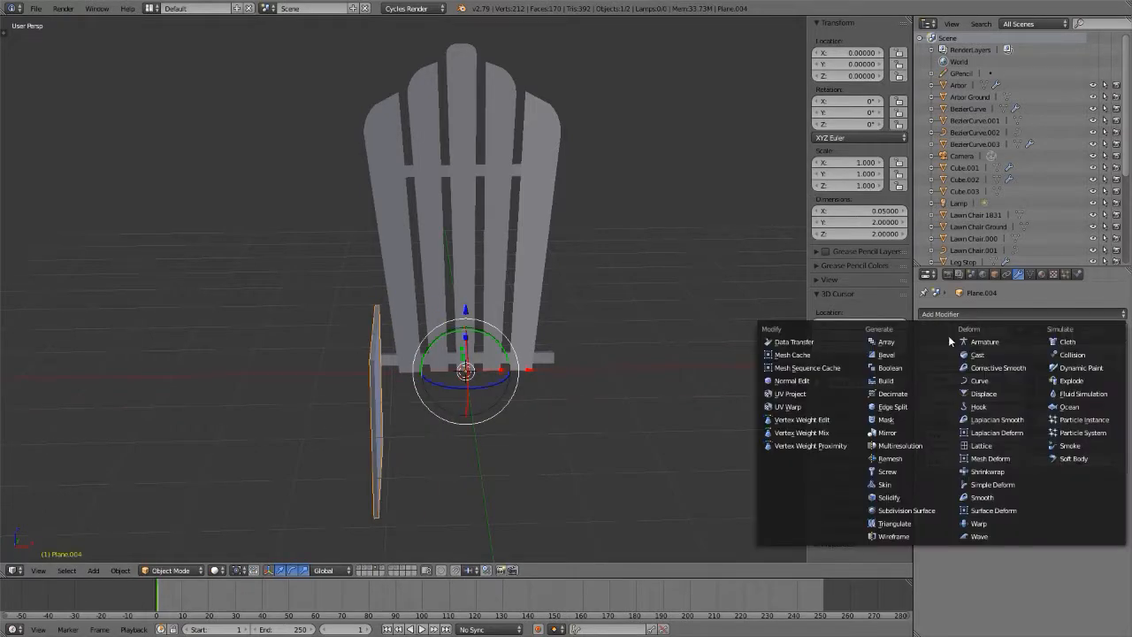
{"action": "left_click", "coordinate": [901, 433]}
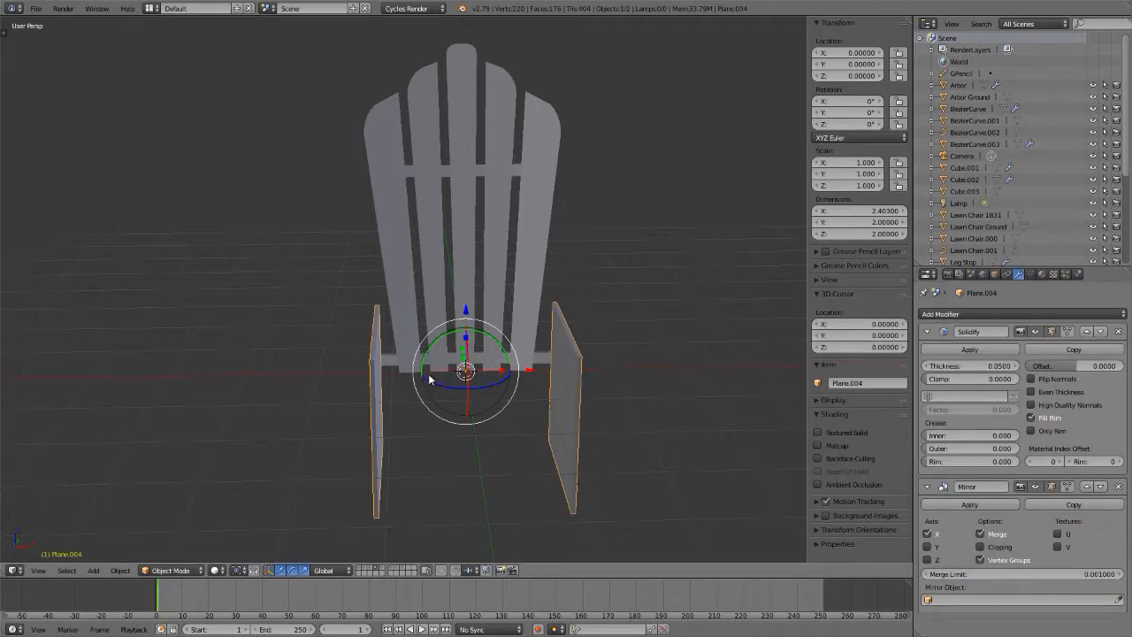
- Enter Edit Mode on the side panel in the right side view and check the chair's side boards in the reference photos
{"action": "middle_click_drag", "start_coordinate": [580, 439], "coordinate": [512, 375]}
{"action": "key", "text": "Tab"}
{"action": "key", "text": "KP_3"}
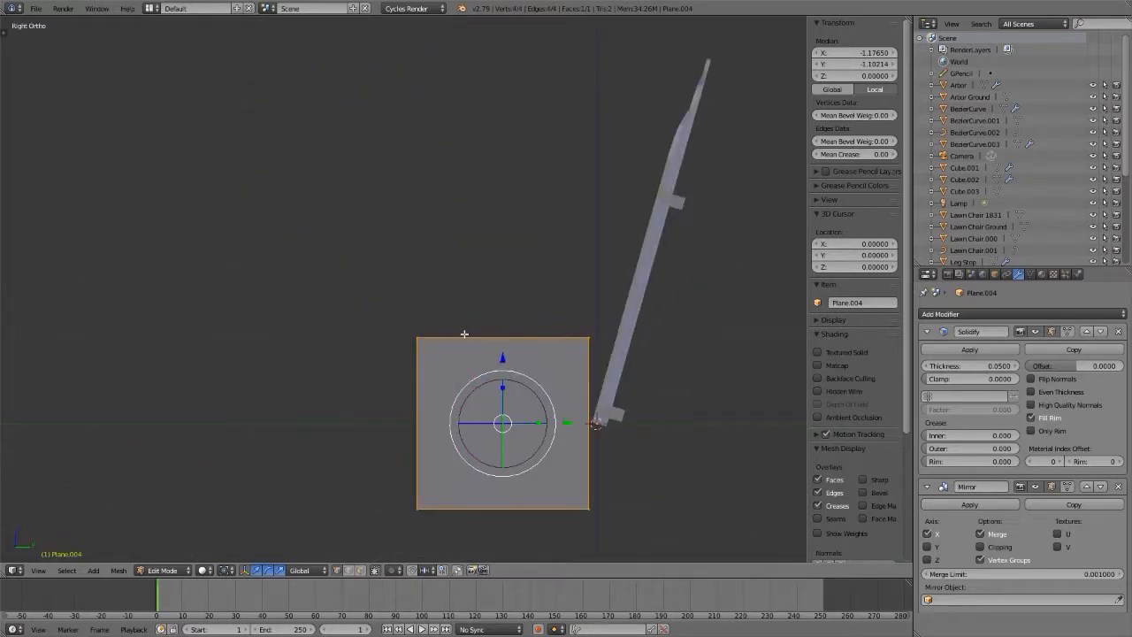
{"action": "middle_click_drag", "start_coordinate": [466, 332], "coordinate": [328, 204], "text": "shift"}
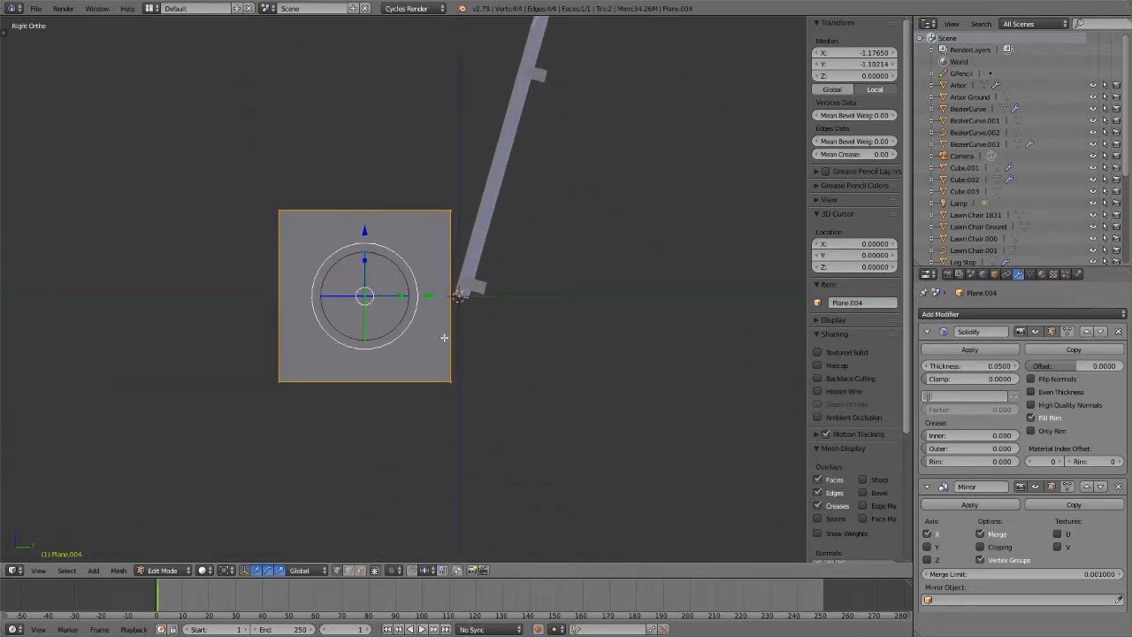
{"action": "key", "text": "alt+Tab"}
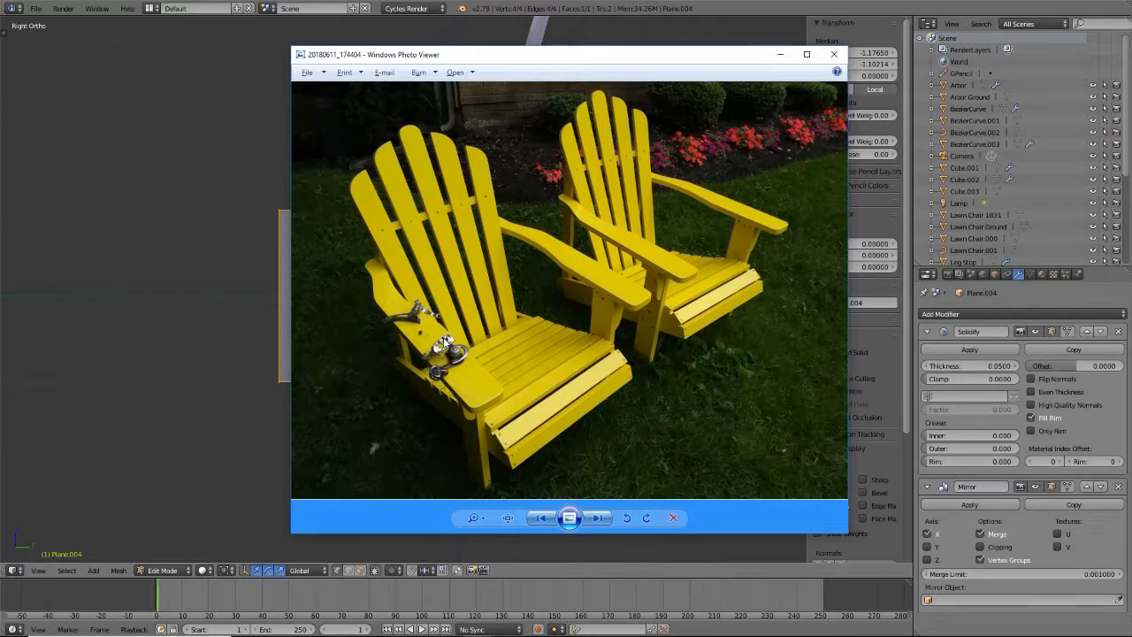
{"action": "key", "text": "Right"}
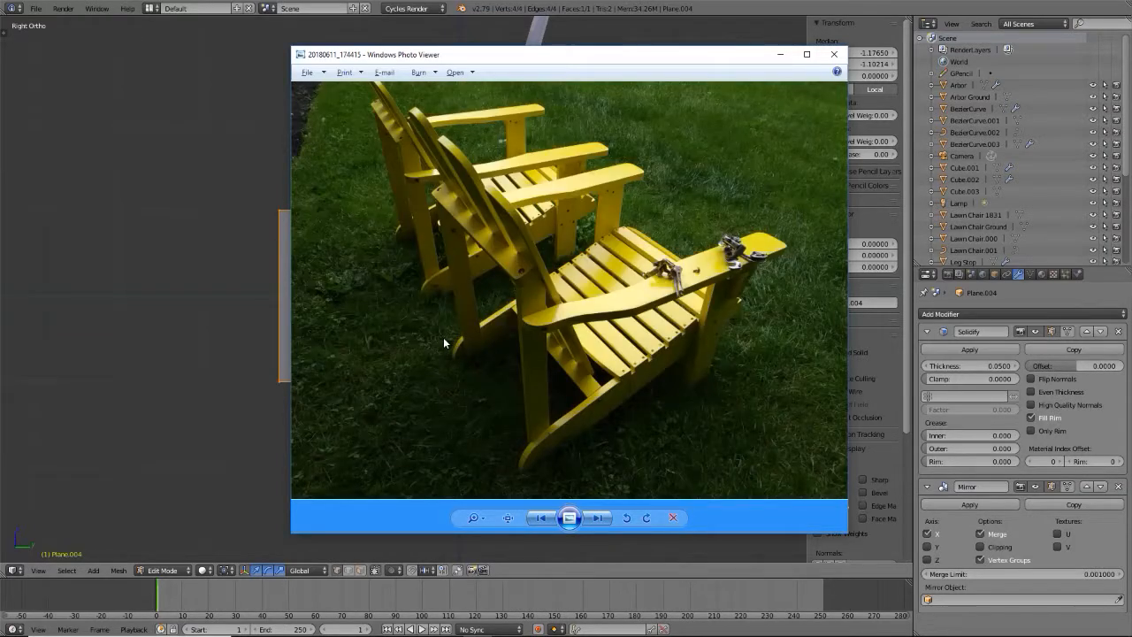
{"action": "key", "text": "Left"}
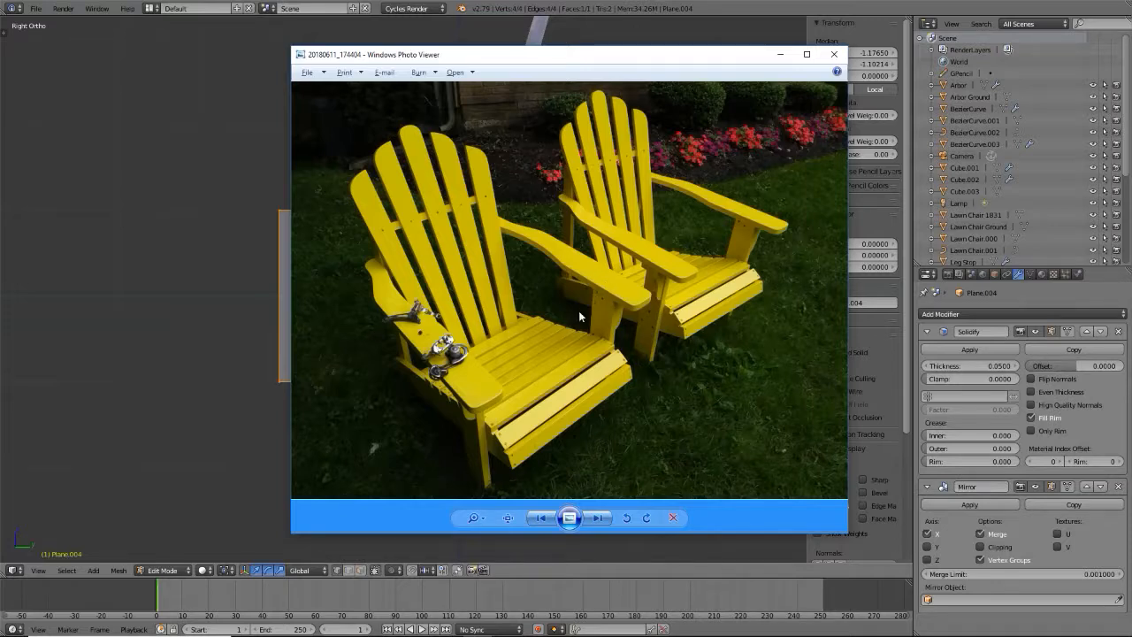
{"action": "key", "text": "alt+F4"}
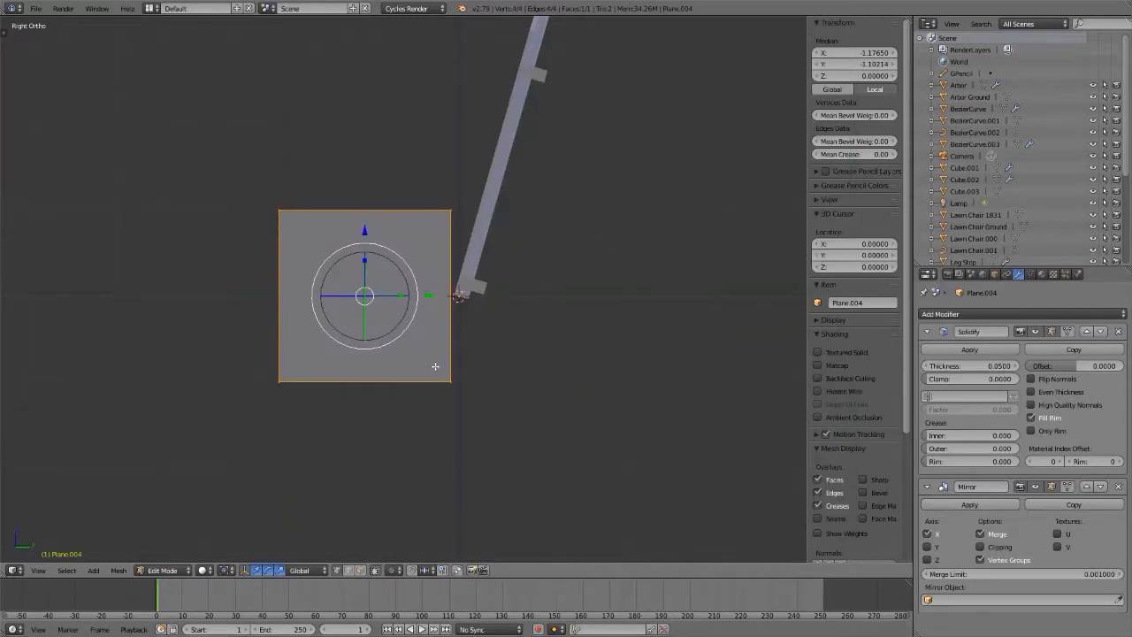
{"action": "key", "text": "alt+Tab"}
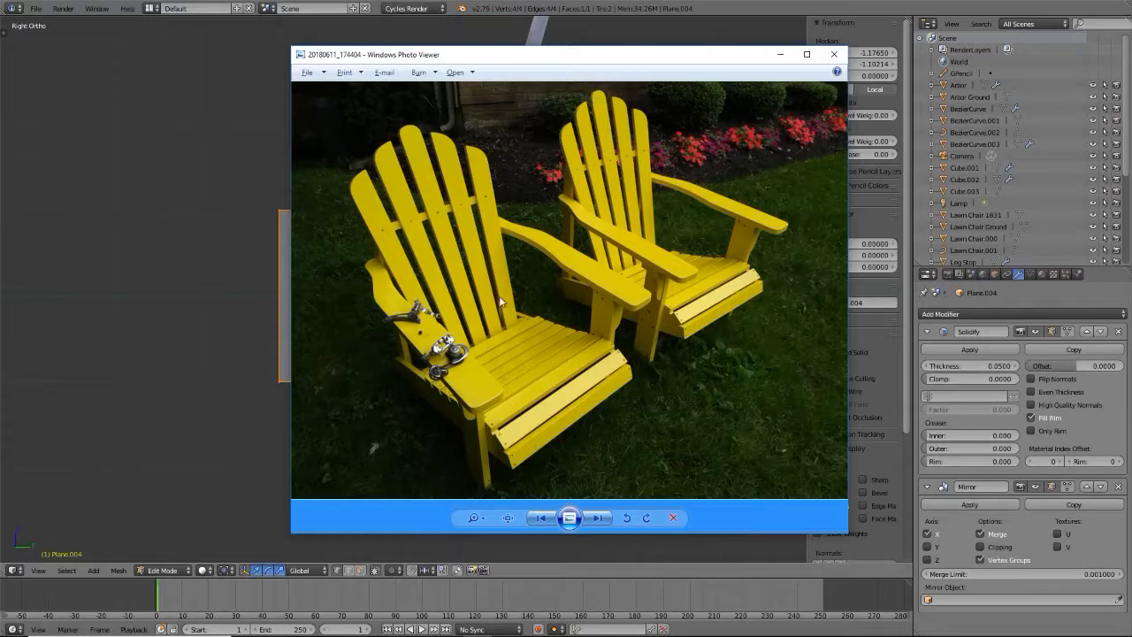
{"action": "key", "text": "alt+Tab"}
- Move the side panel's rear edge backward along Y to about 1.32, past the foot of the backrest
{"action": "middle_click_drag", "start_coordinate": [485, 351], "coordinate": [450, 487], "text": "shift"}
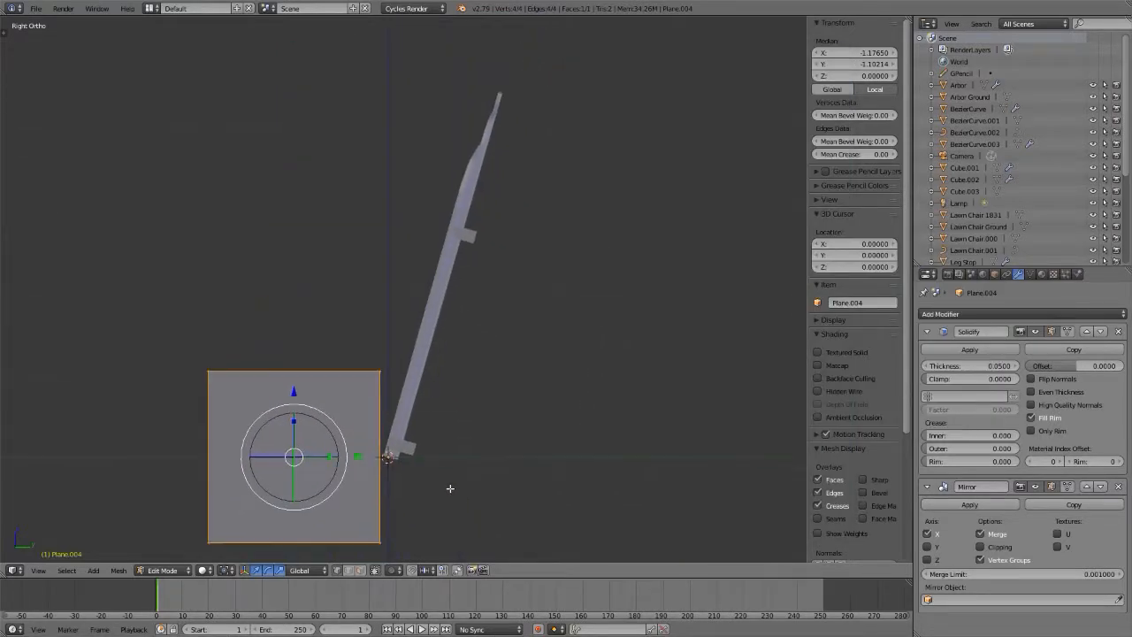
{"action": "right_click", "coordinate": [380, 371]}
{"action": "right_click", "coordinate": [381, 542], "text": "shift"}
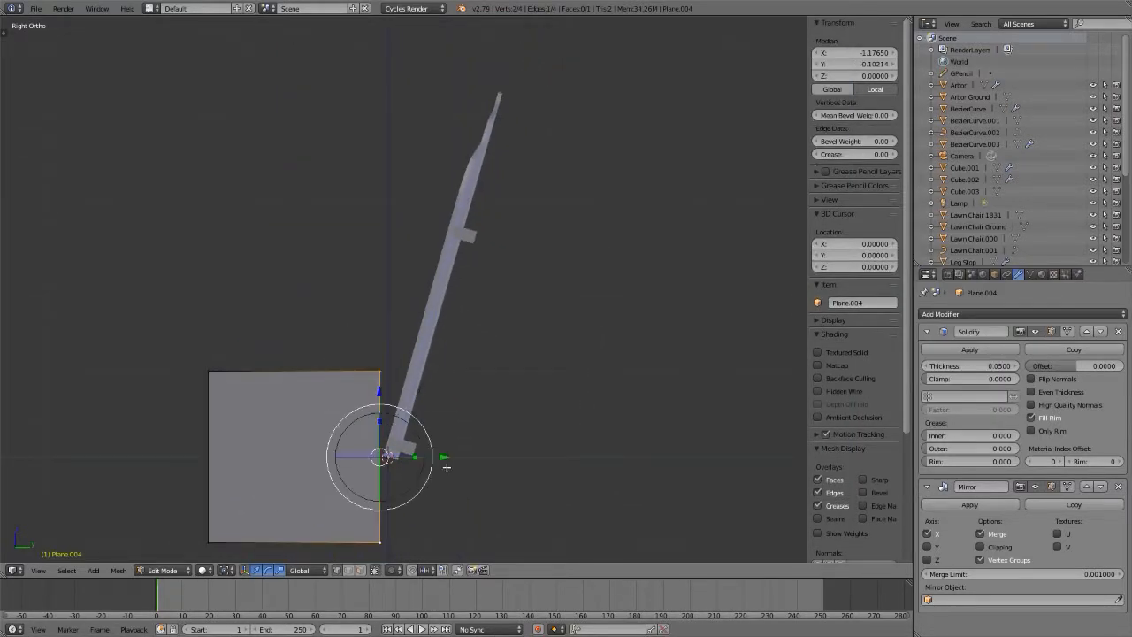
{"action": "key", "text": "g"}
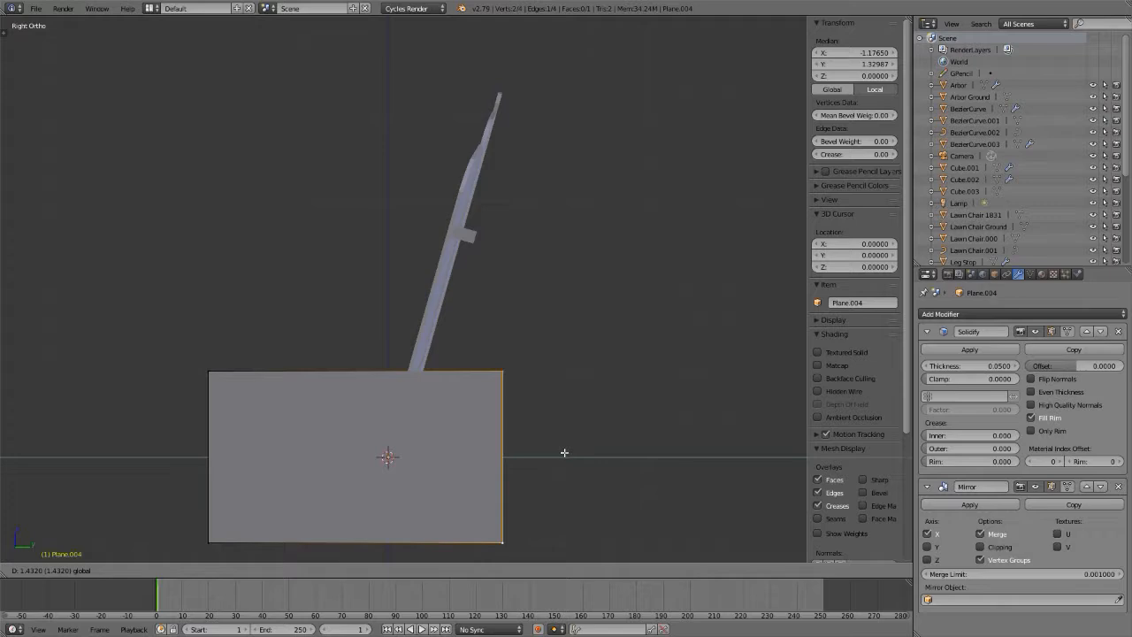
{"action": "left_click", "coordinate": [564, 453]}
- Lower the side panel's upper edge along Z to about 0.17 and compare its shape with the reference photo
{"action": "middle_click_drag", "start_coordinate": [417, 424], "coordinate": [392, 359], "text": "shift"}
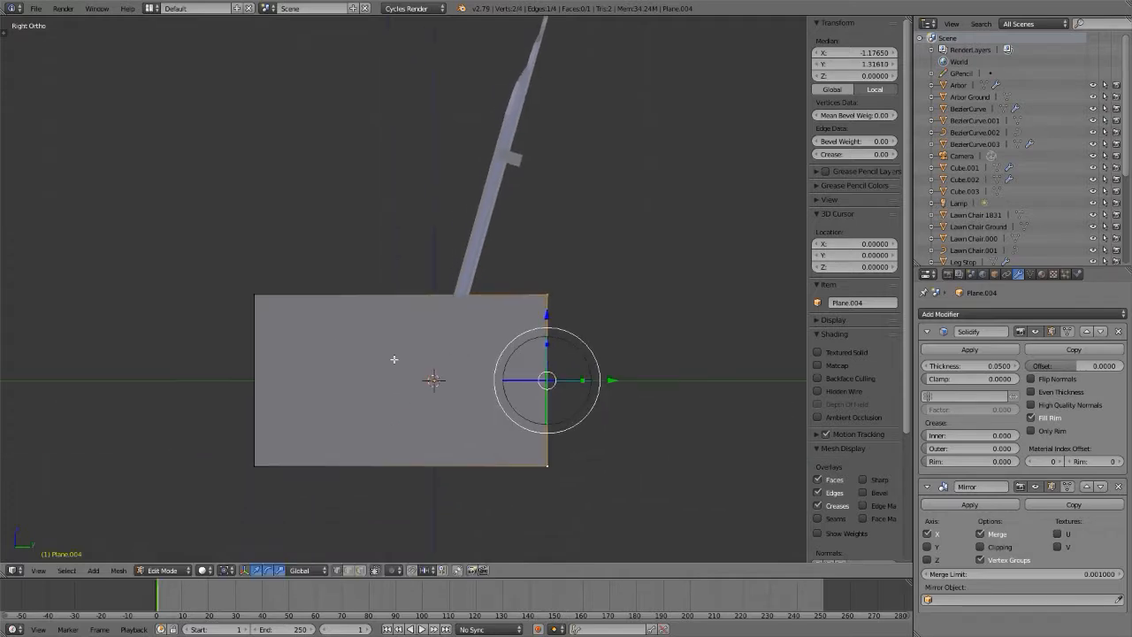
{"action": "right_click", "coordinate": [547, 293]}
{"action": "right_click", "coordinate": [268, 290], "text": "shift"}
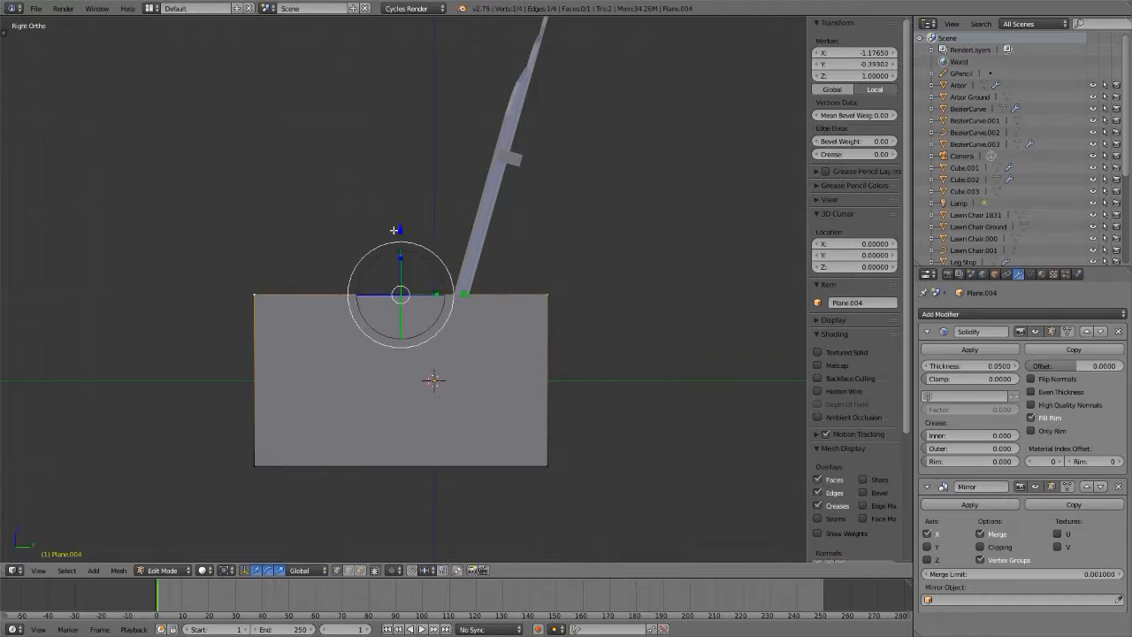
{"action": "key", "text": "g"}
{"action": "key", "text": "z"}
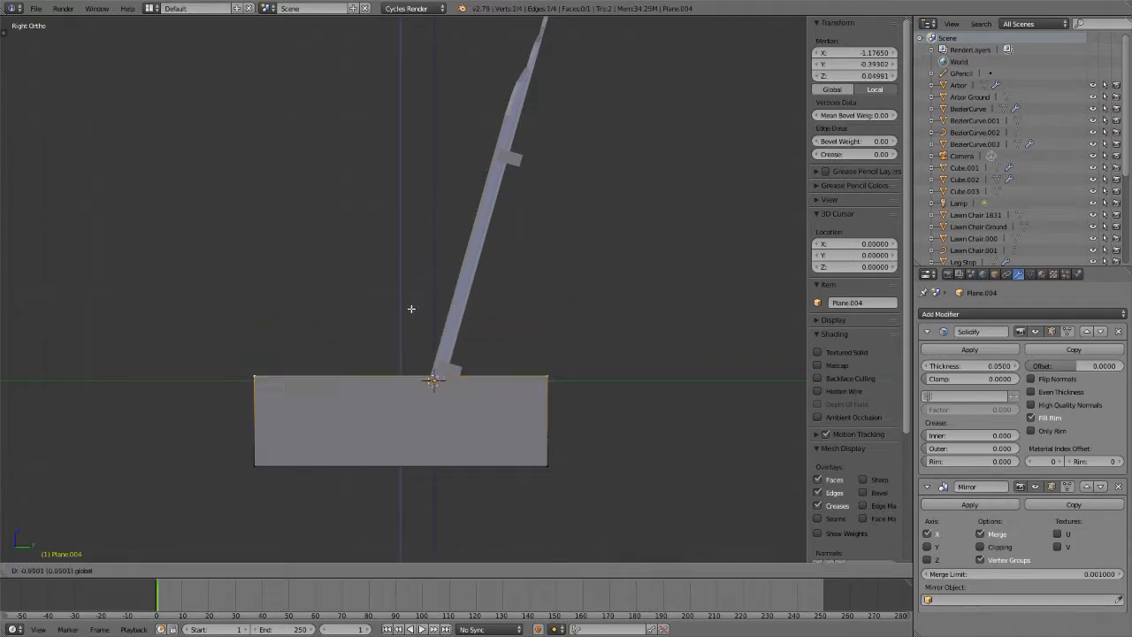
{"action": "left_click", "coordinate": [413, 299]}
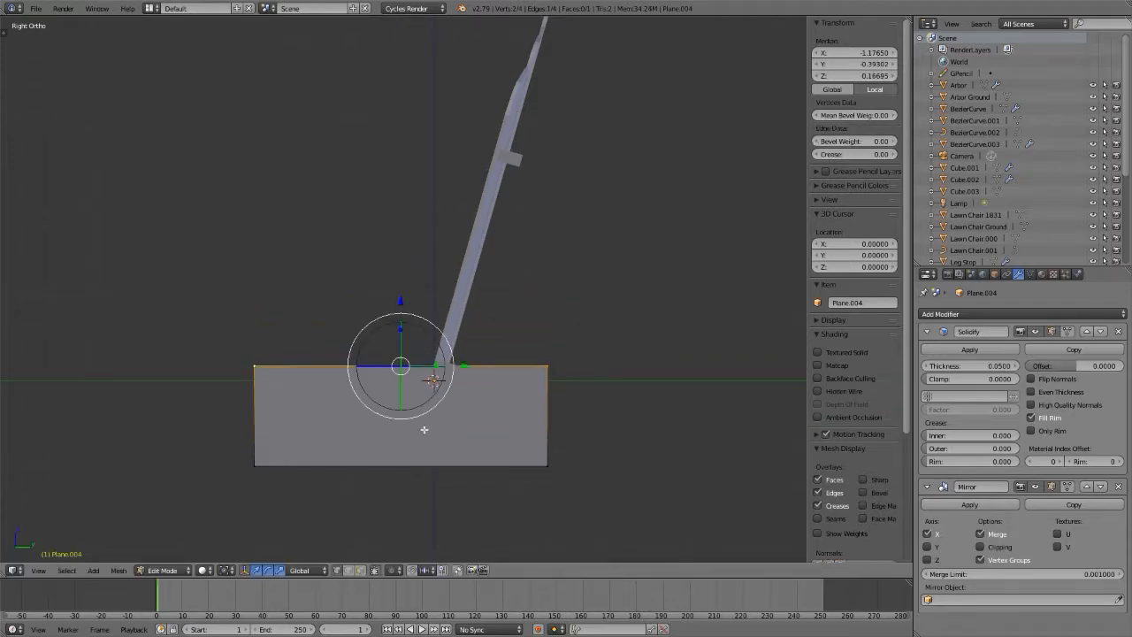
{"action": "key", "text": "alt+Tab"}
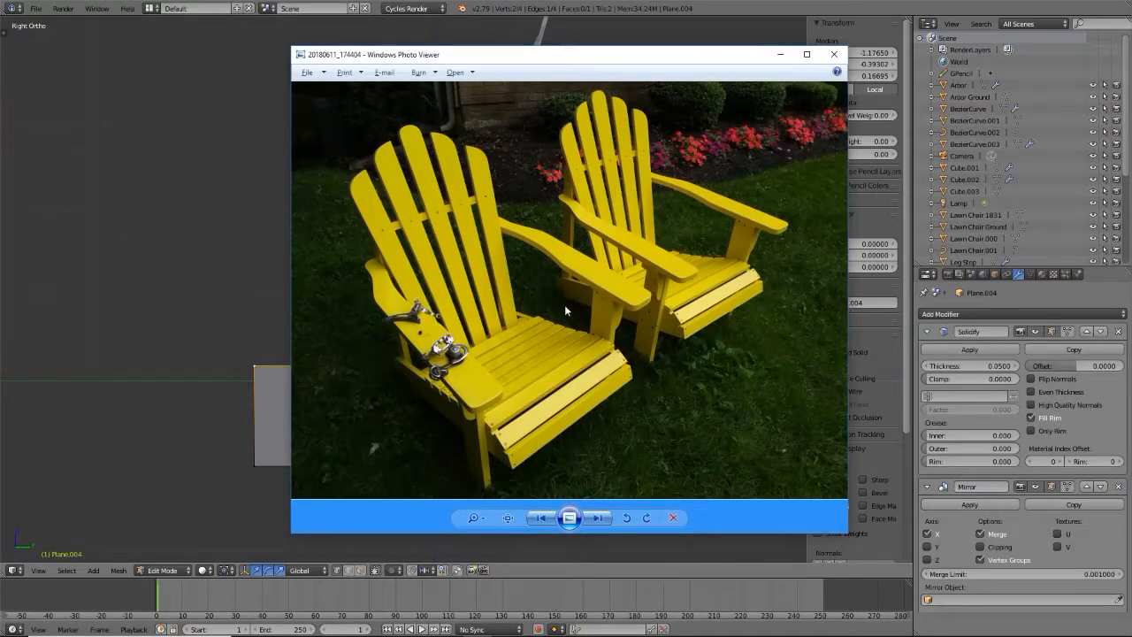
{"action": "key", "text": "alt+Tab"}
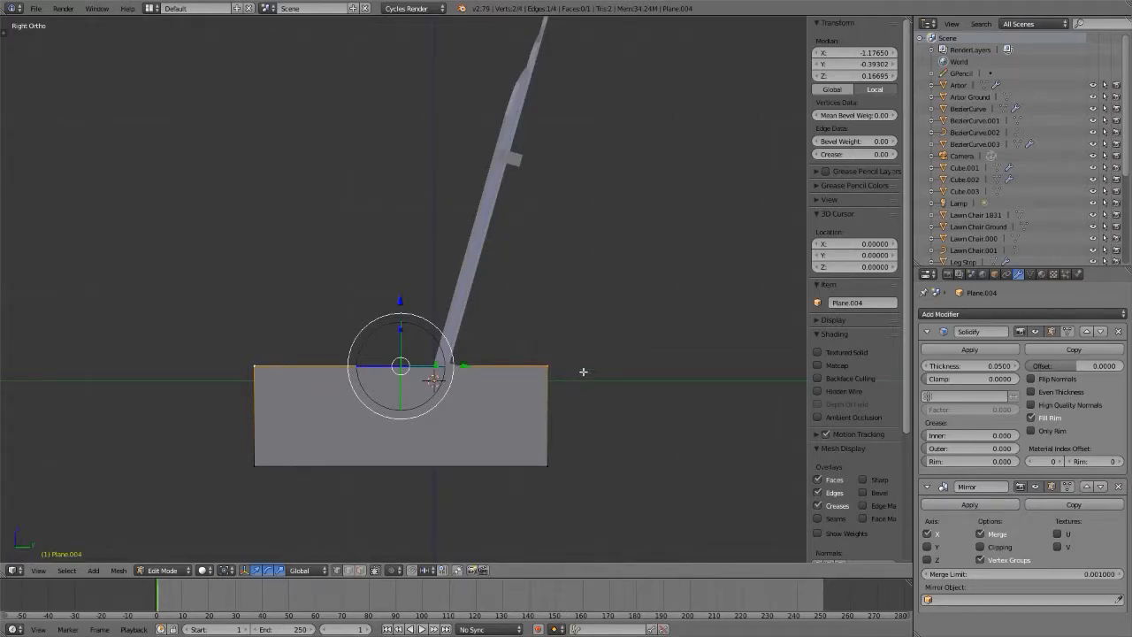
- Add a centred vertical loop cut to the side panel and turn off the Solidify modifier's display in Edit Mode
{"action": "key", "text": "Tab"}
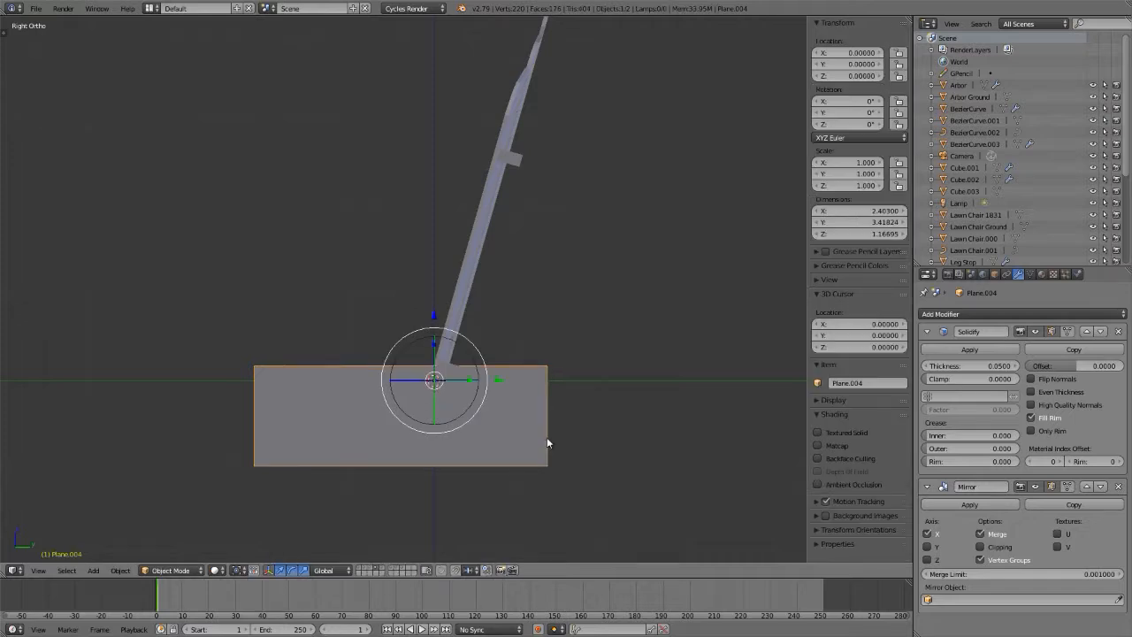
{"action": "key", "text": "Tab"}
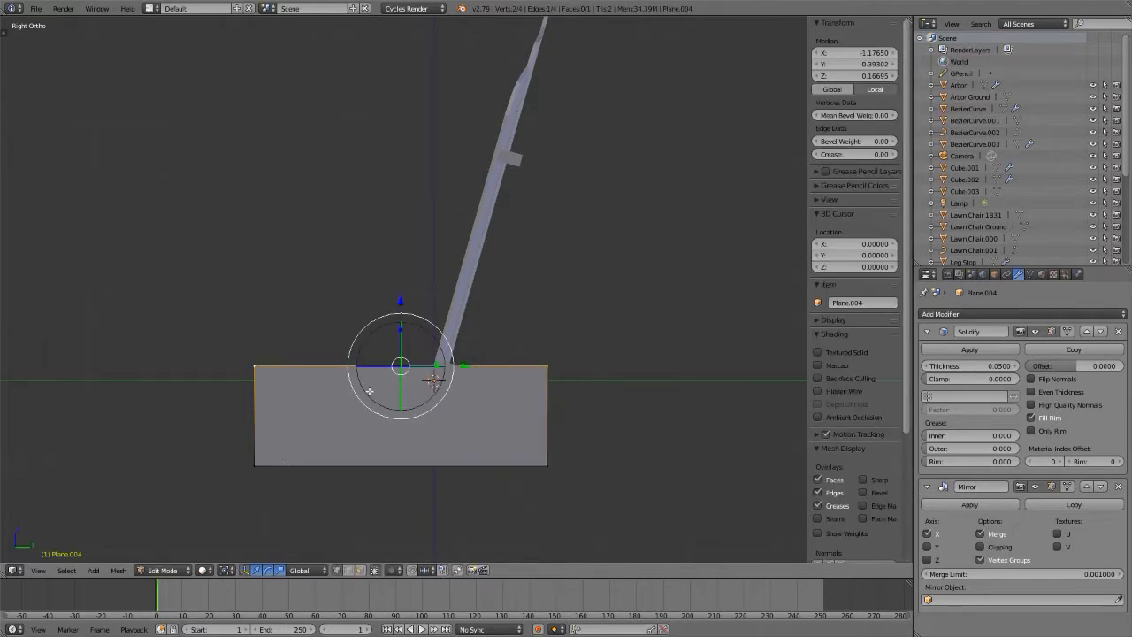
{"action": "key", "text": "ctrl+r"}
{"action": "left_click", "coordinate": [408, 380]}
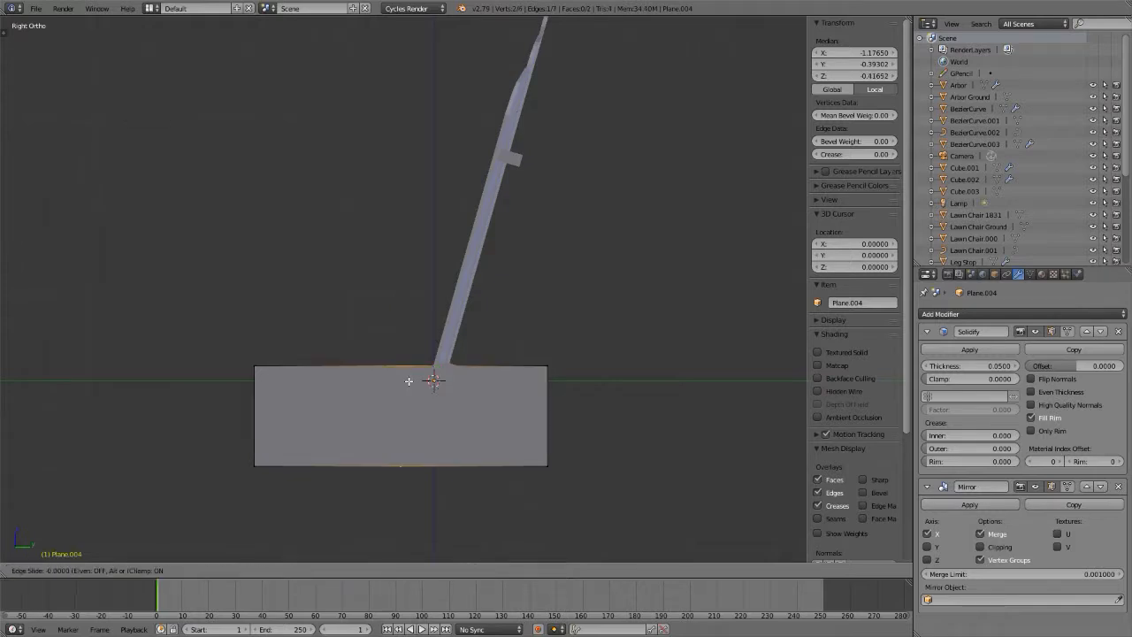
{"action": "left_click", "coordinate": [466, 380]}
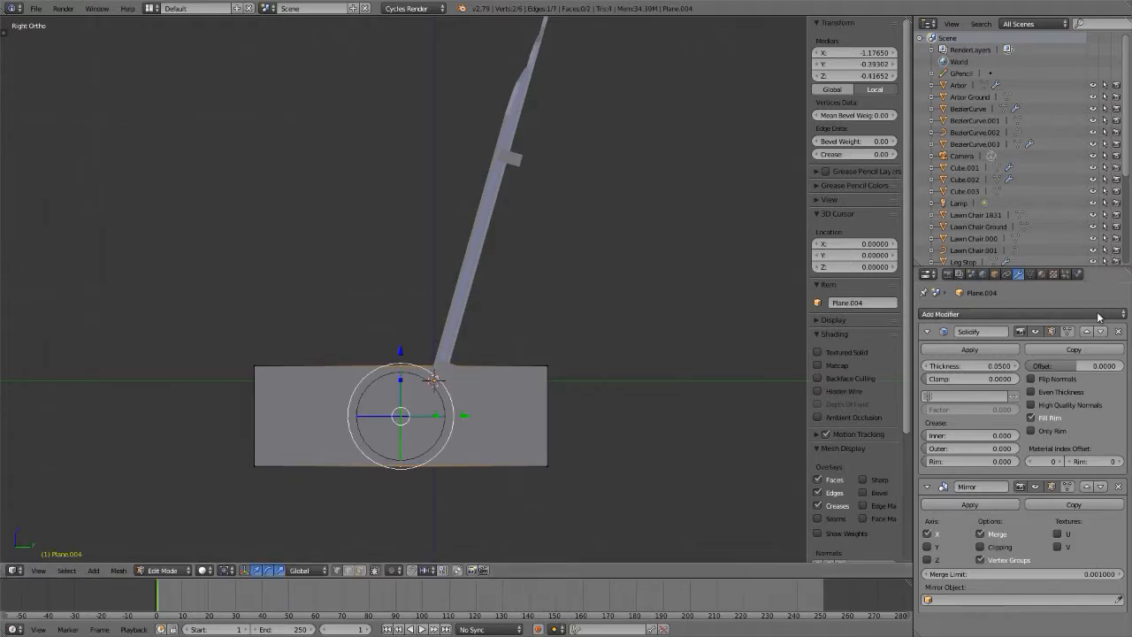
{"action": "left_click", "coordinate": [1050, 331]}
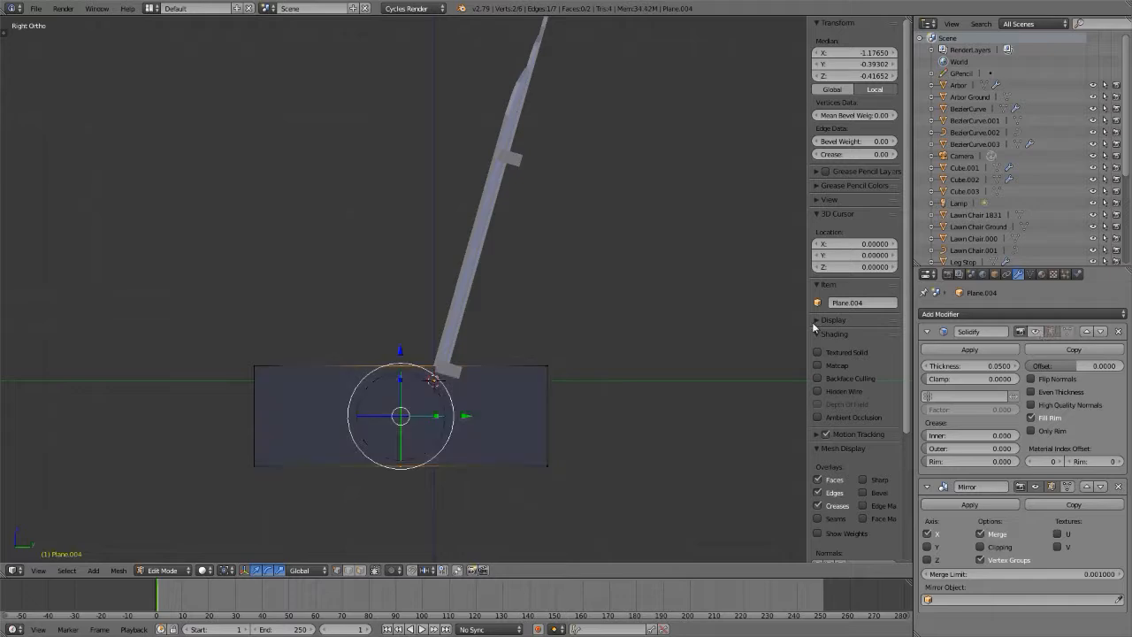
- Check the reference photo, move the side panel's front edge forward to about Y -3.04, and raise it to about Z 0.45
{"action": "key", "text": "alt+Tab"}
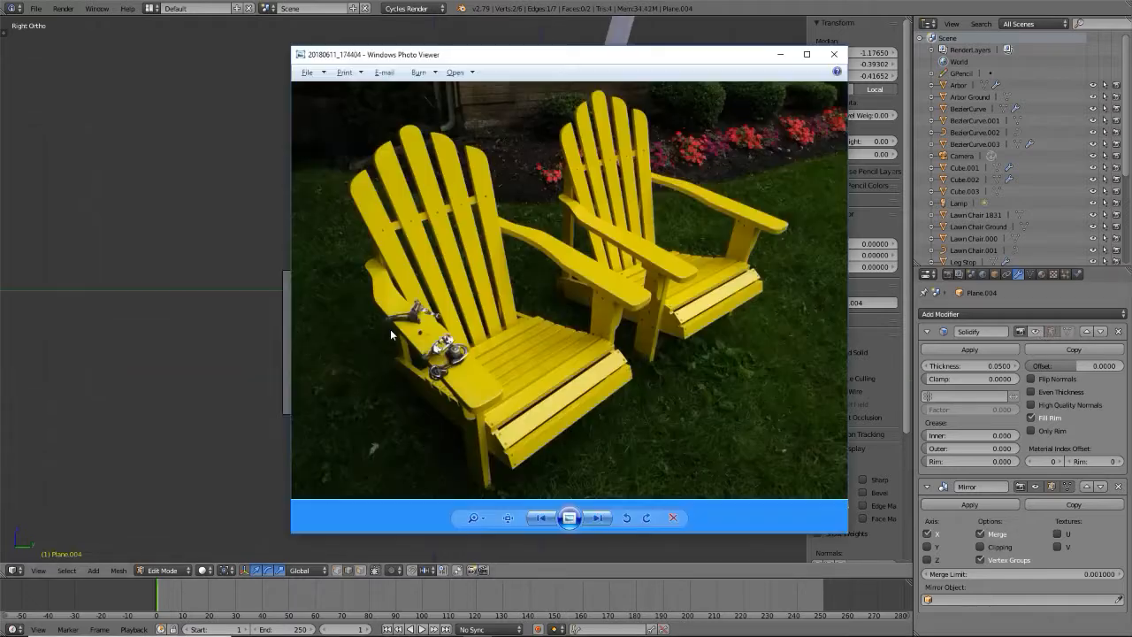
{"action": "key", "text": "alt+Tab"}
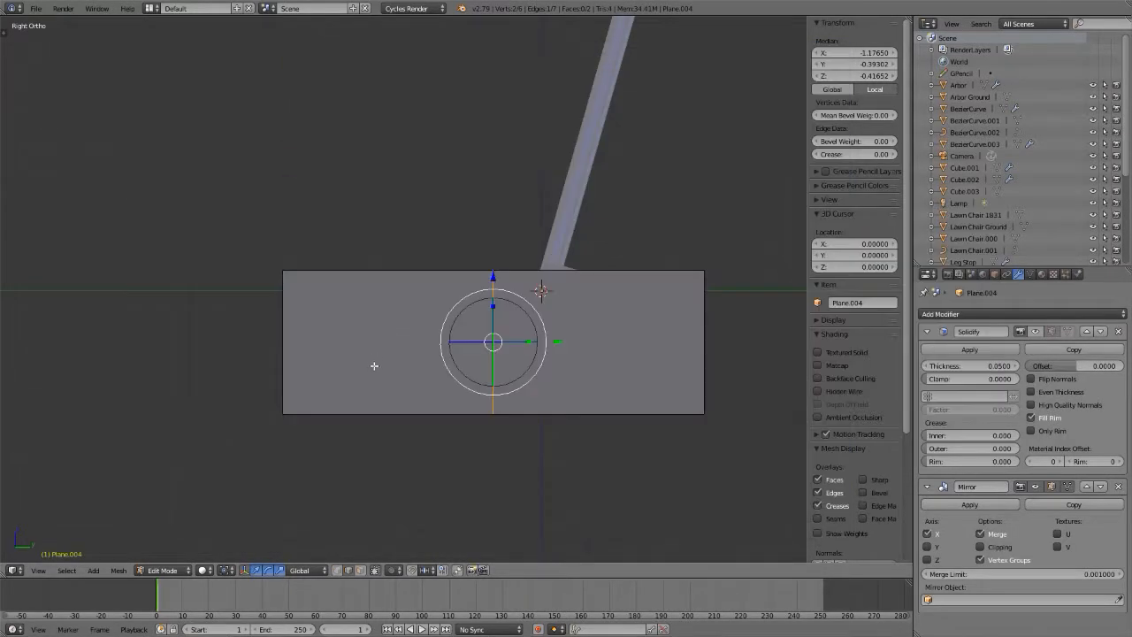
{"action": "scroll", "coordinate": [374, 367], "scroll_direction": "down", "scroll_amount": 2}
{"action": "scroll", "coordinate": [380, 343], "scroll_direction": "down", "scroll_amount": 1}
{"action": "middle_click_drag", "start_coordinate": [380, 343], "coordinate": [488, 460], "text": "shift"}
{"action": "left_click_drag", "start_coordinate": [488, 460], "coordinate": [419, 456]}
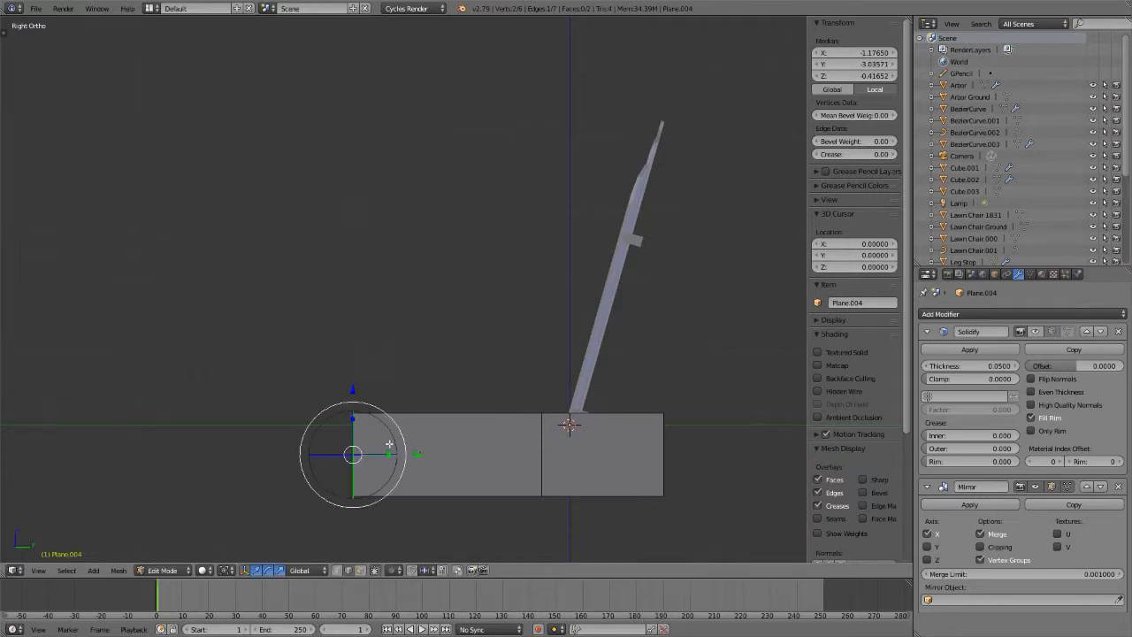
{"action": "left_click_drag", "start_coordinate": [352, 390], "coordinate": [352, 328]}
- Switch to vertex selection and raise the upper vertex of the middle cut to about Z 0.51, straightening the panel's upper edge
{"action": "key", "text": "ctrl+Tab"}
{"action": "key", "text": "1"}
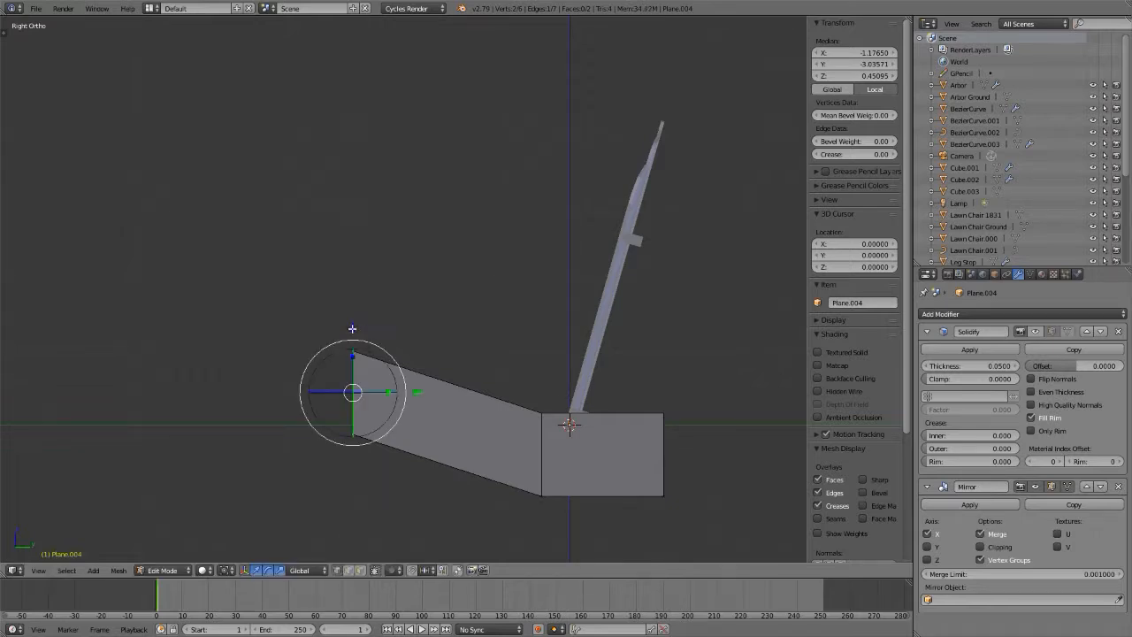
{"action": "right_click", "coordinate": [541, 413]}
{"action": "left_click_drag", "start_coordinate": [541, 348], "coordinate": [543, 321]}
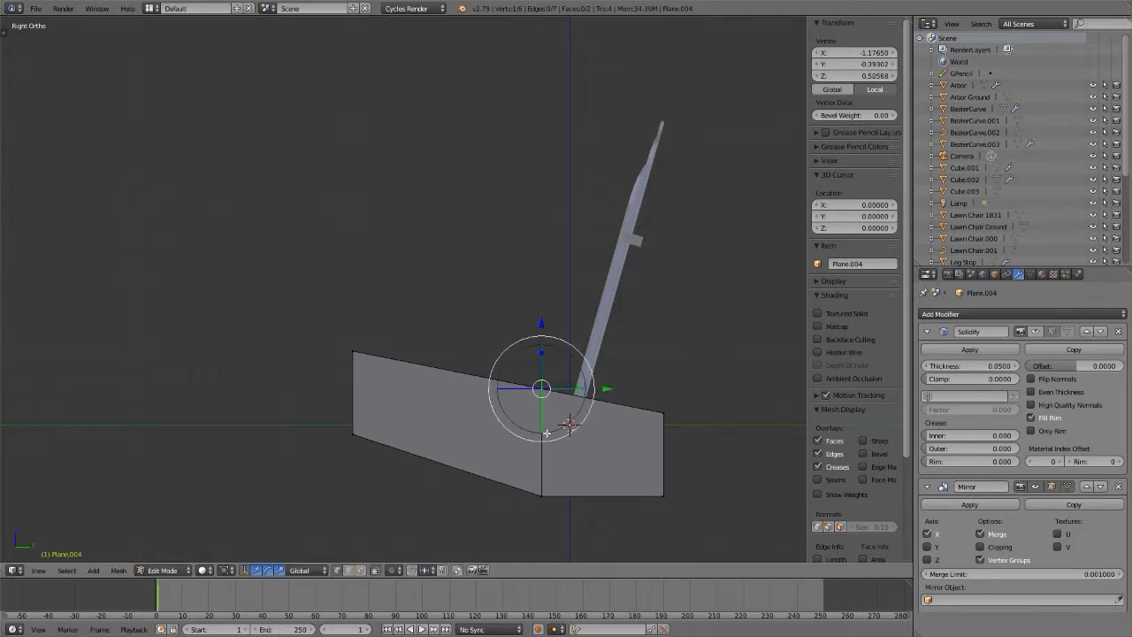
- Slide the middle cut's upper vertex along the sloped upper edge to about Y 0, just in front of the backrest
{"action": "scroll", "coordinate": [581, 505], "scroll_direction": "up", "scroll_amount": 6}
{"action": "scroll", "coordinate": [583, 505], "scroll_direction": "down", "scroll_amount": 3}
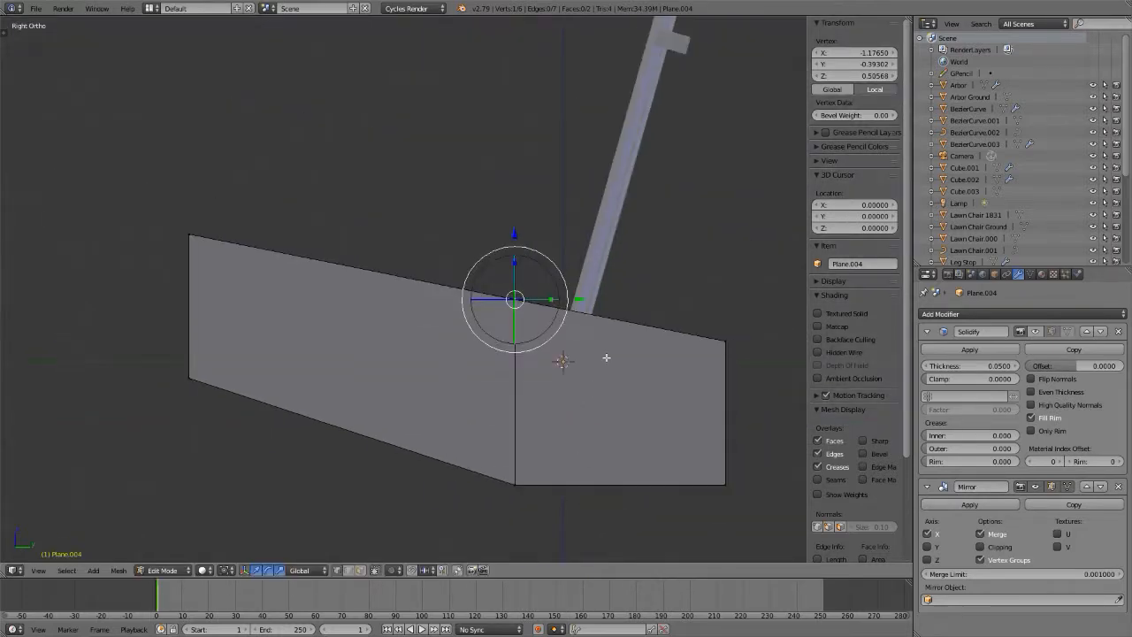
{"action": "middle_click_drag", "start_coordinate": [294, 255], "coordinate": [229, 281], "text": "shift"}
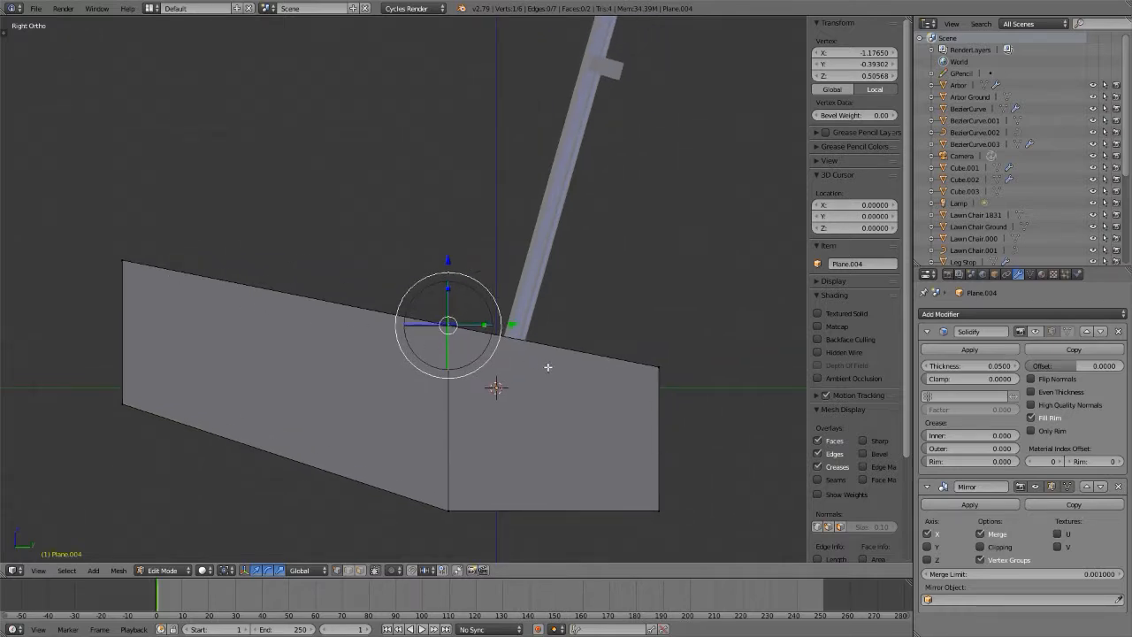
{"action": "scroll", "coordinate": [449, 326], "scroll_direction": "up", "scroll_amount": 3}
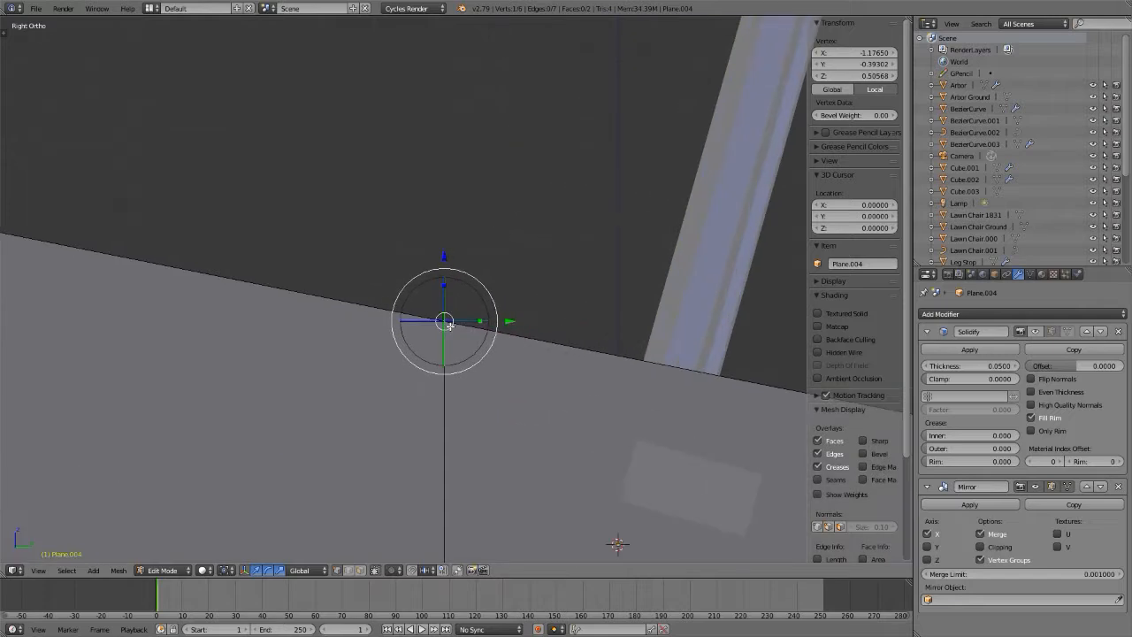
{"action": "scroll", "coordinate": [449, 325], "scroll_direction": "down", "scroll_amount": 3}
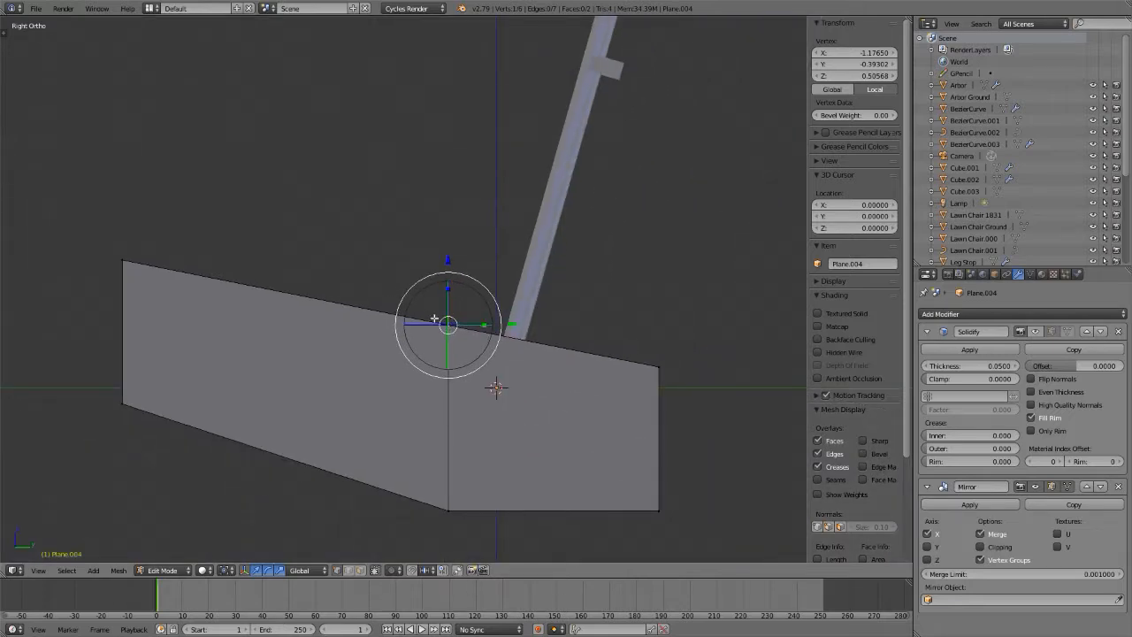
{"action": "key", "text": "shift+v"}
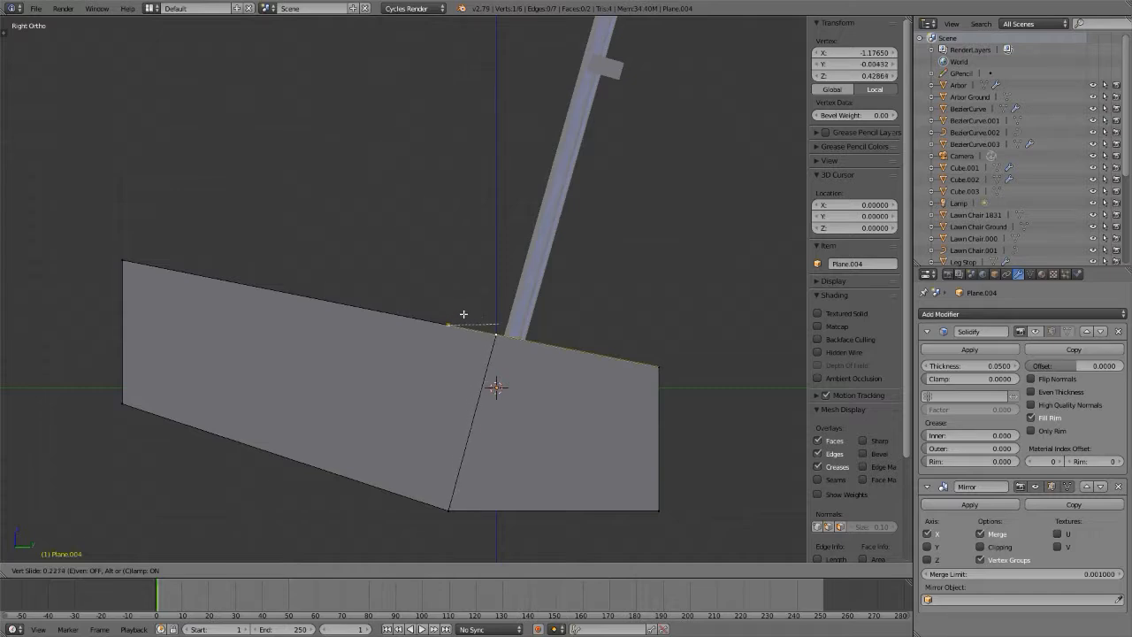
{"action": "left_click", "coordinate": [496, 334]}
{"action": "scroll", "coordinate": [496, 334], "scroll_direction": "up", "scroll_amount": 1}
{"action": "scroll", "coordinate": [496, 398], "scroll_direction": "up", "scroll_amount": 2}
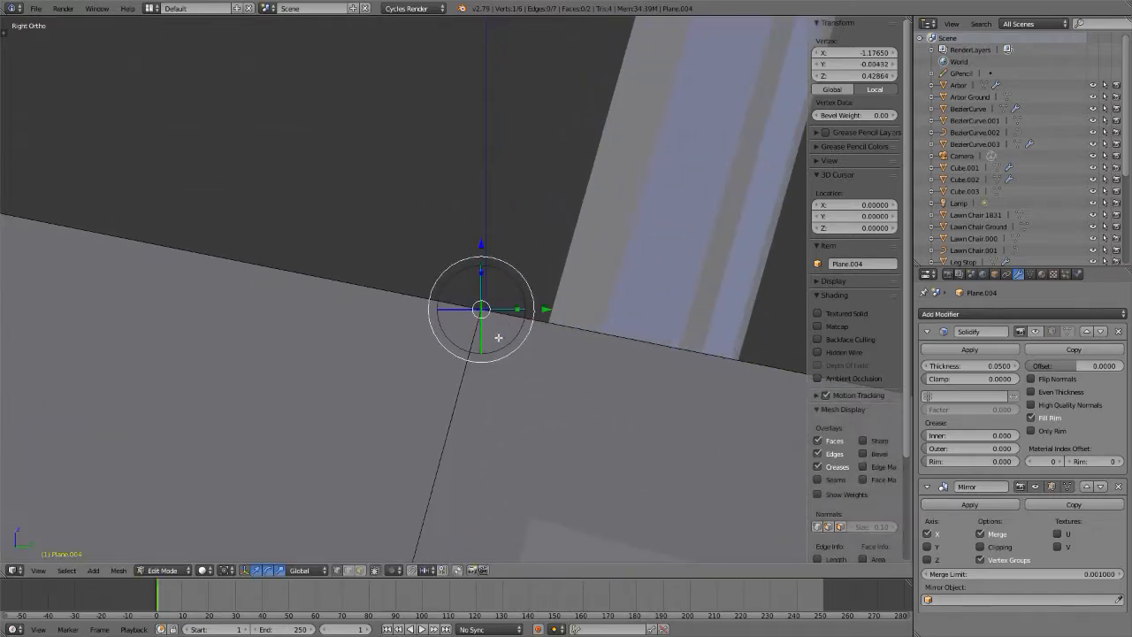
{"action": "scroll", "coordinate": [498, 337], "scroll_direction": "down", "scroll_amount": 3}
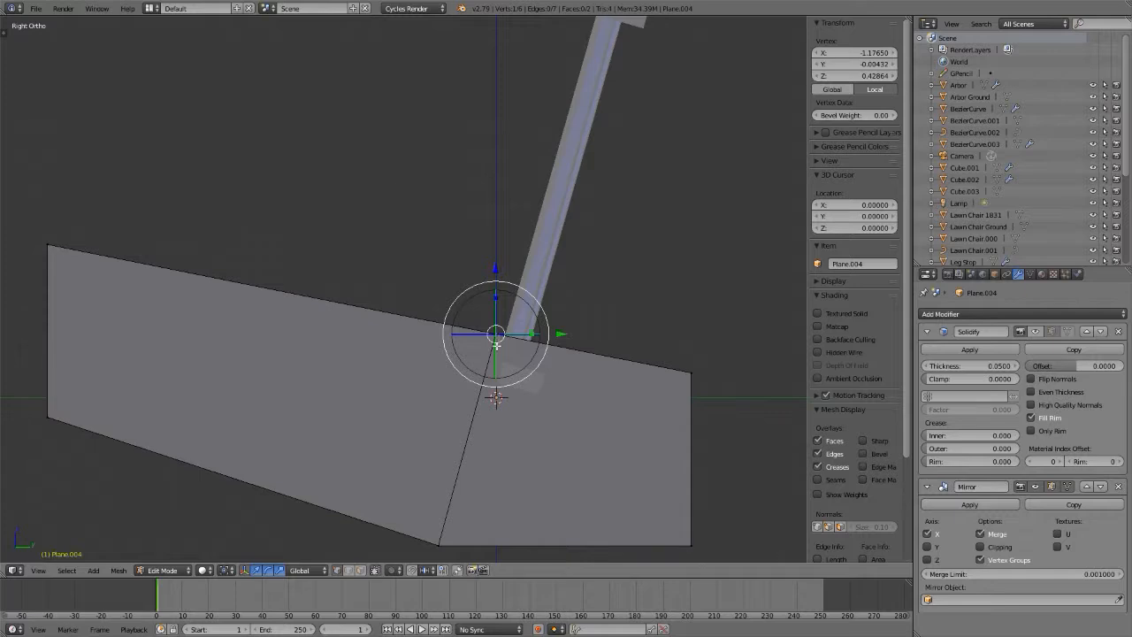
- Check the reference photo and move the side panel's lower middle vertex backward to about Y 0.91, near the rear corner
{"action": "middle_click_drag", "start_coordinate": [497, 340], "coordinate": [495, 256], "text": "shift"}
{"action": "key", "text": "alt+Tab"}
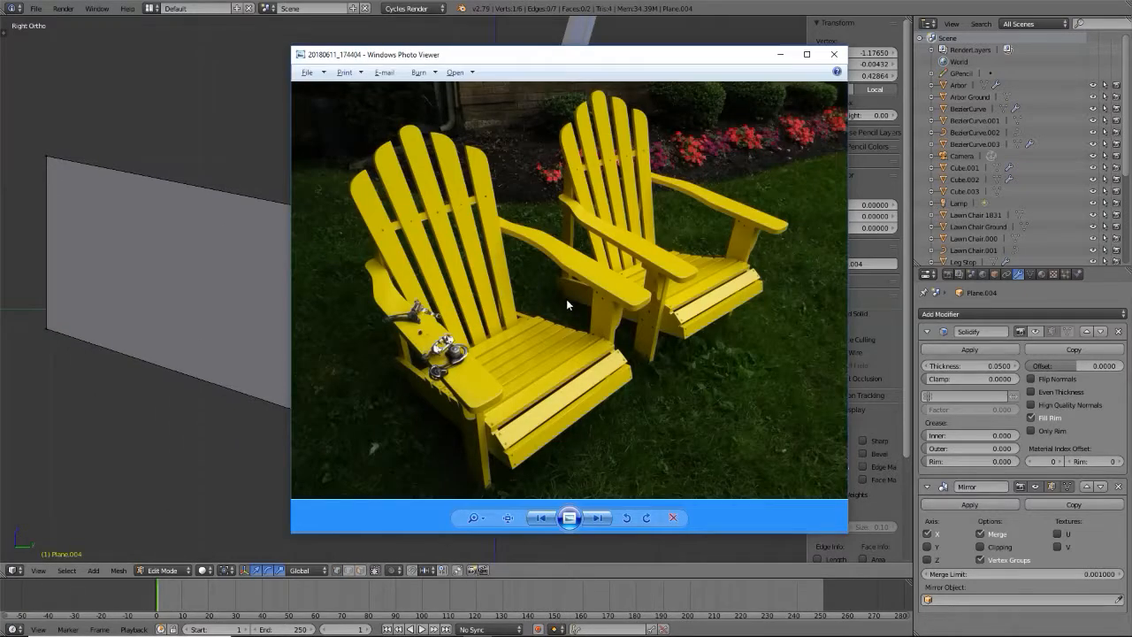
{"action": "key", "text": "alt+Tab"}
{"action": "right_click", "coordinate": [437, 456]}
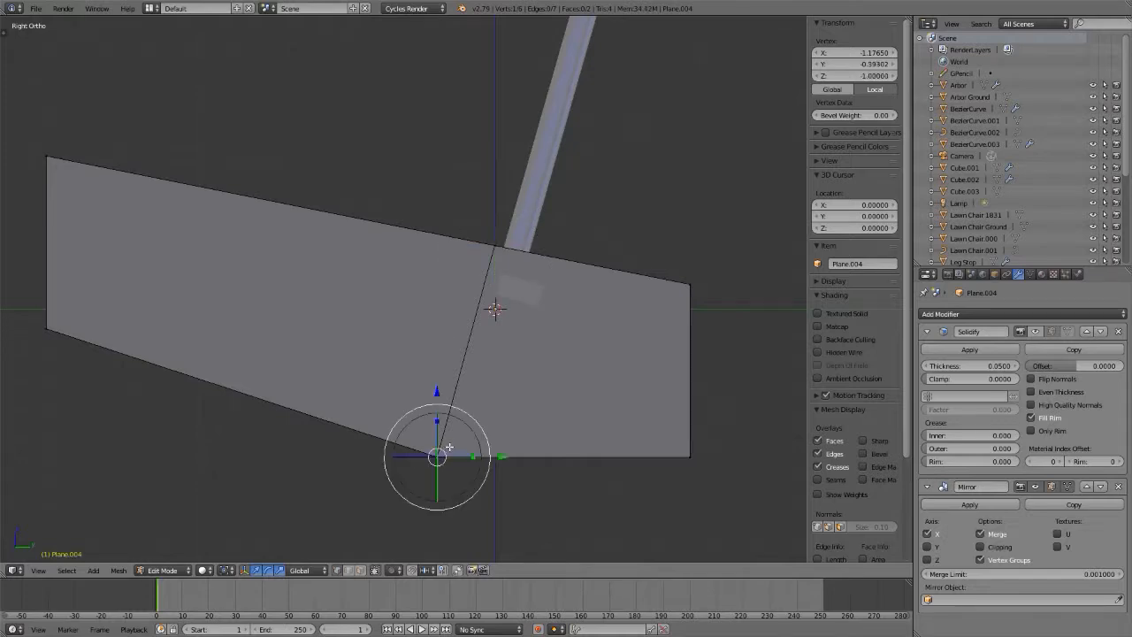
{"action": "middle_click_drag", "start_coordinate": [449, 447], "coordinate": [371, 458], "text": "shift"}
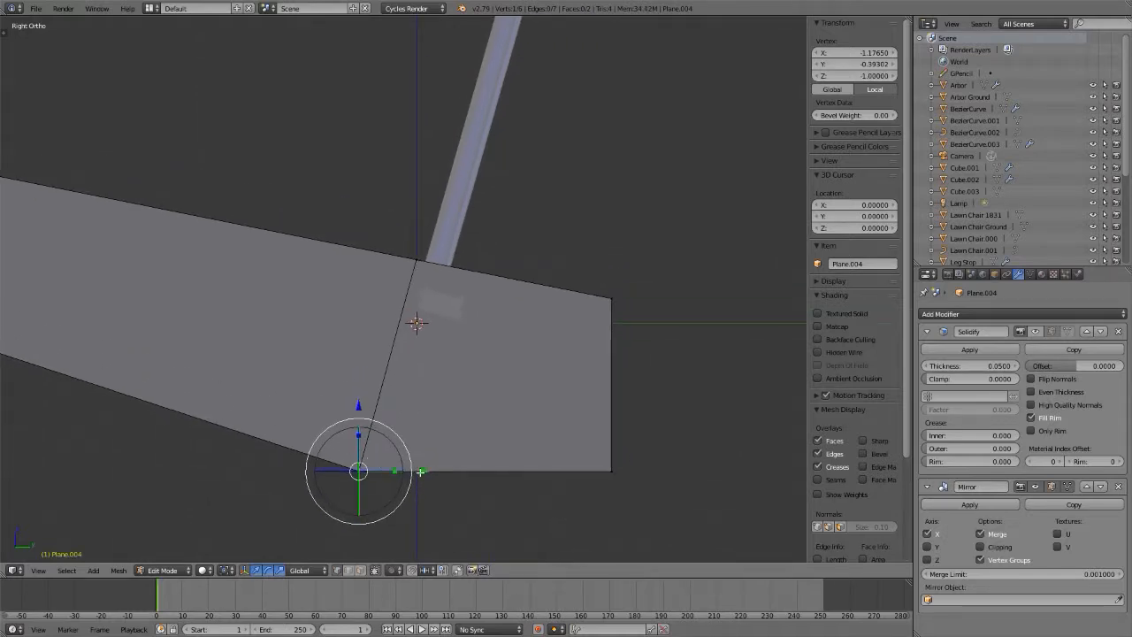
{"action": "left_click_drag", "start_coordinate": [420, 471], "coordinate": [614, 460]}
{"action": "scroll", "coordinate": [589, 463], "scroll_direction": "down", "scroll_amount": 4}
{"action": "scroll", "coordinate": [291, 368], "scroll_direction": "up", "scroll_amount": 1}
{"action": "middle_click_drag", "start_coordinate": [376, 380], "coordinate": [385, 325], "text": "shift"}
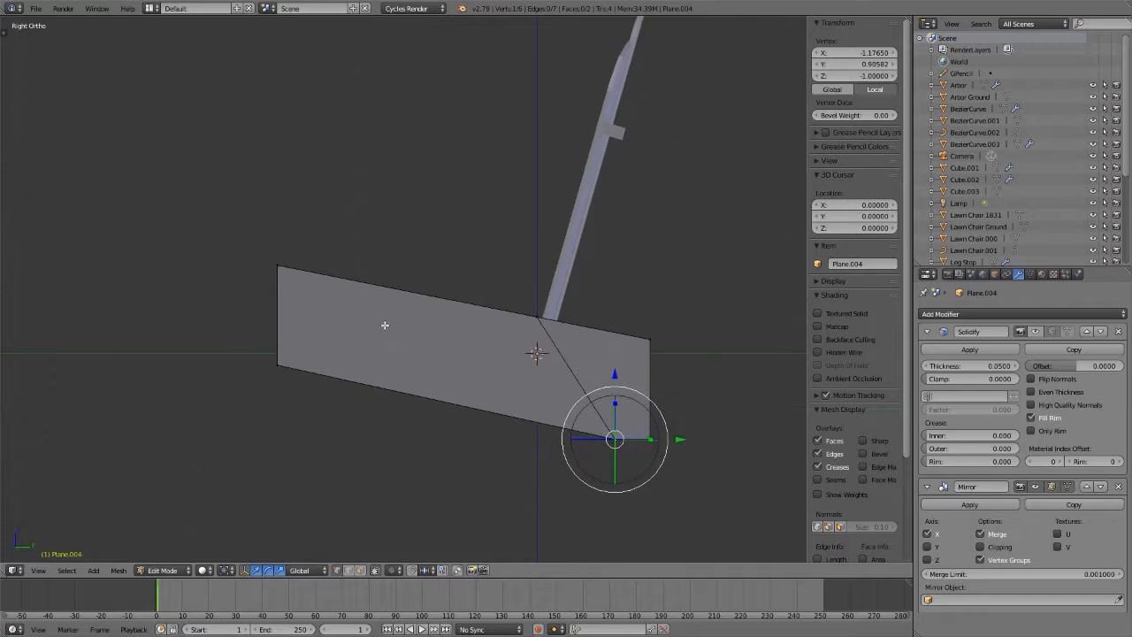
- Lower the upper edge segment behind the backrest, between the middle and rear vertices, to a median of about Z -0.33
{"action": "key", "text": "alt+Tab"}
{"action": "key", "text": "alt+Tab"}
{"action": "right_click", "coordinate": [278, 267]}
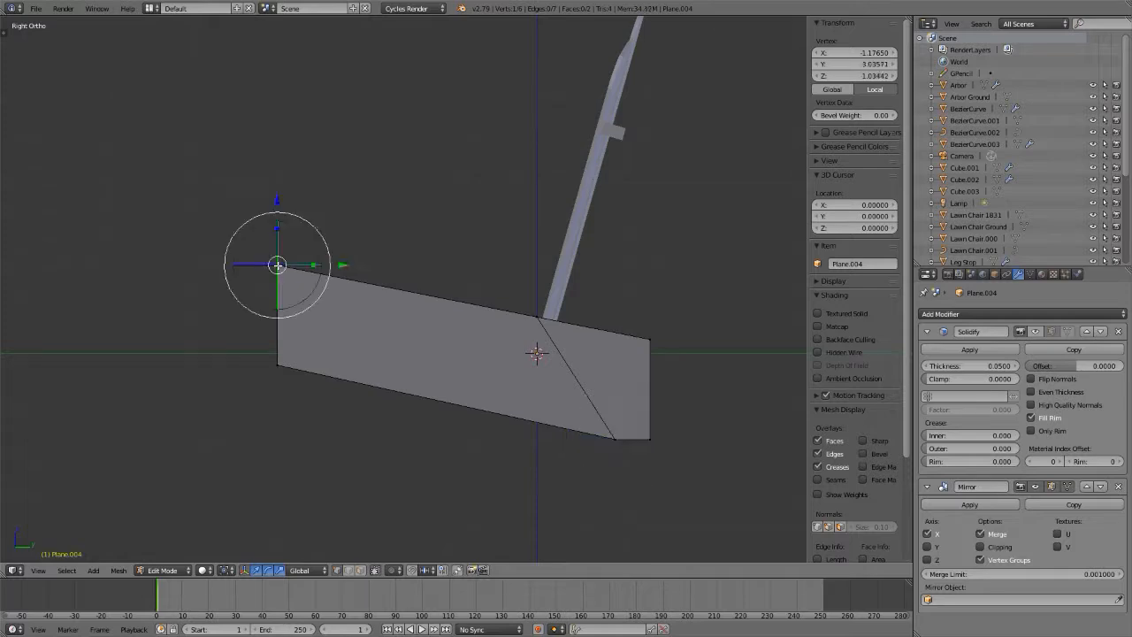
{"action": "right_click", "coordinate": [656, 343]}
{"action": "right_click", "coordinate": [530, 317], "text": "shift"}
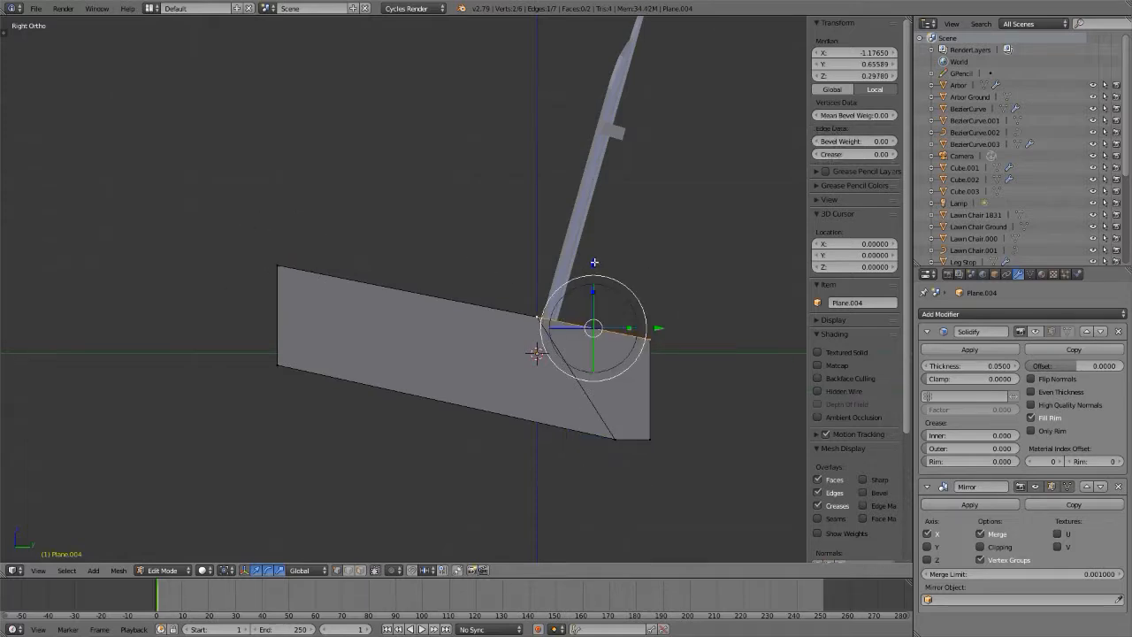
{"action": "key", "text": "g"}
{"action": "key", "text": "z"}
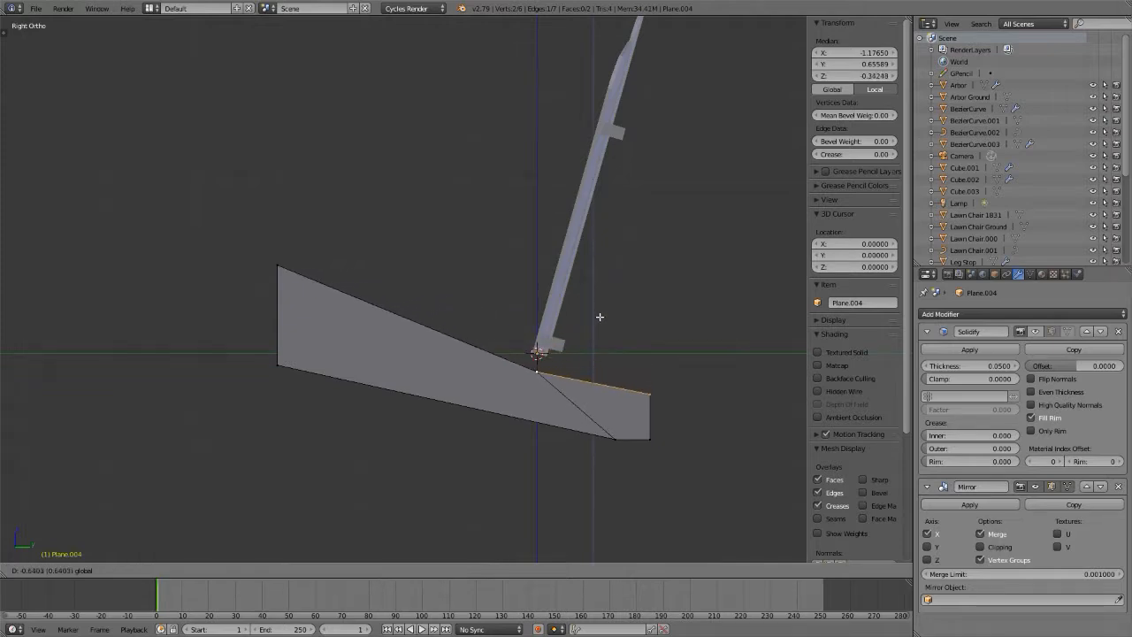
{"action": "left_click", "coordinate": [599, 316]}
{"action": "scroll", "coordinate": [586, 378], "scroll_direction": "up", "scroll_amount": 2}
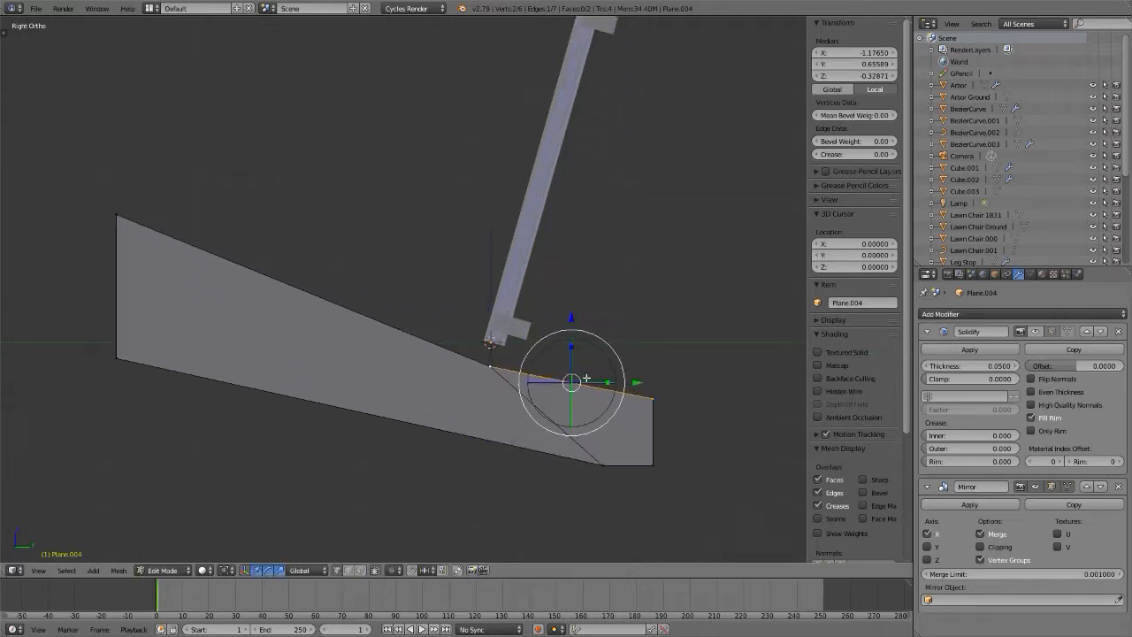
- Raise the upper middle vertex to about Z 0 and slide it along its edge to straighten the panel's upper slope
{"action": "right_click", "coordinate": [487, 365]}
{"action": "key", "text": "g"}
{"action": "key", "text": "z"}
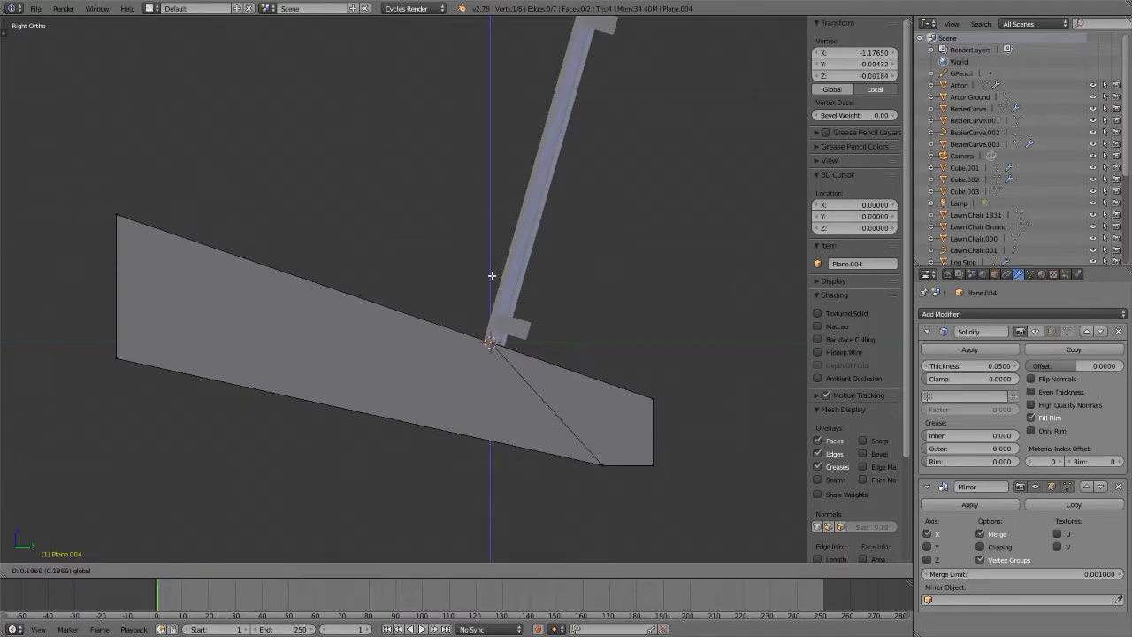
{"action": "left_click", "coordinate": [491, 276]}
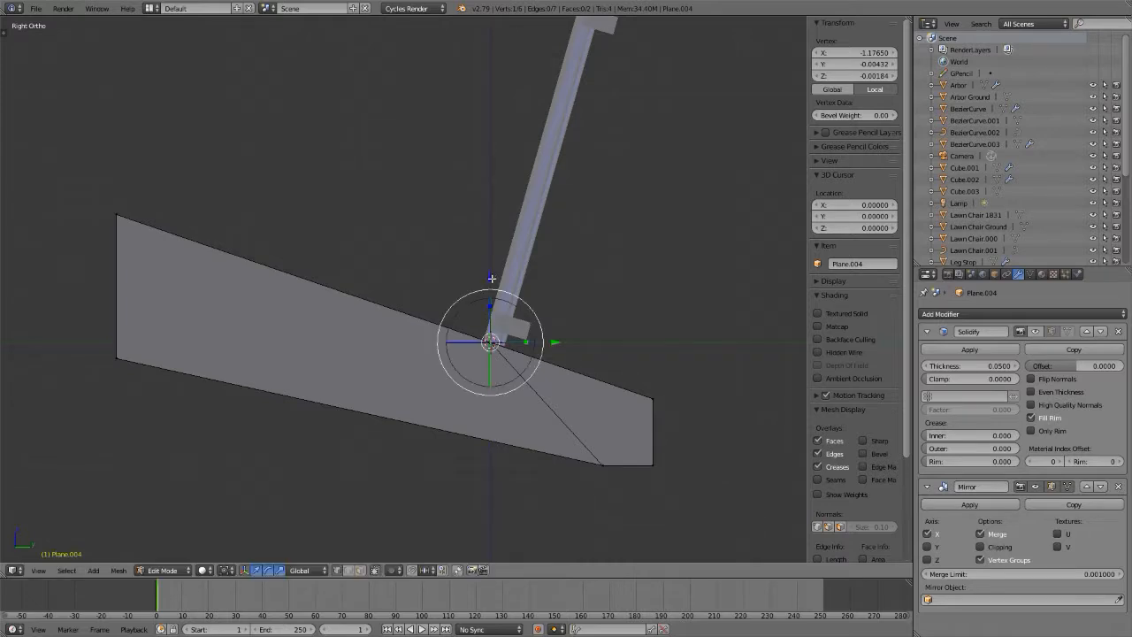
{"action": "key", "text": "shift+v"}
{"action": "left_click", "coordinate": [466, 329]}
- Check the reference photo and round the panel's upper front corner with a vertex bevel of 7 segments and about 0.96 offset
{"action": "right_click", "coordinate": [119, 215]}
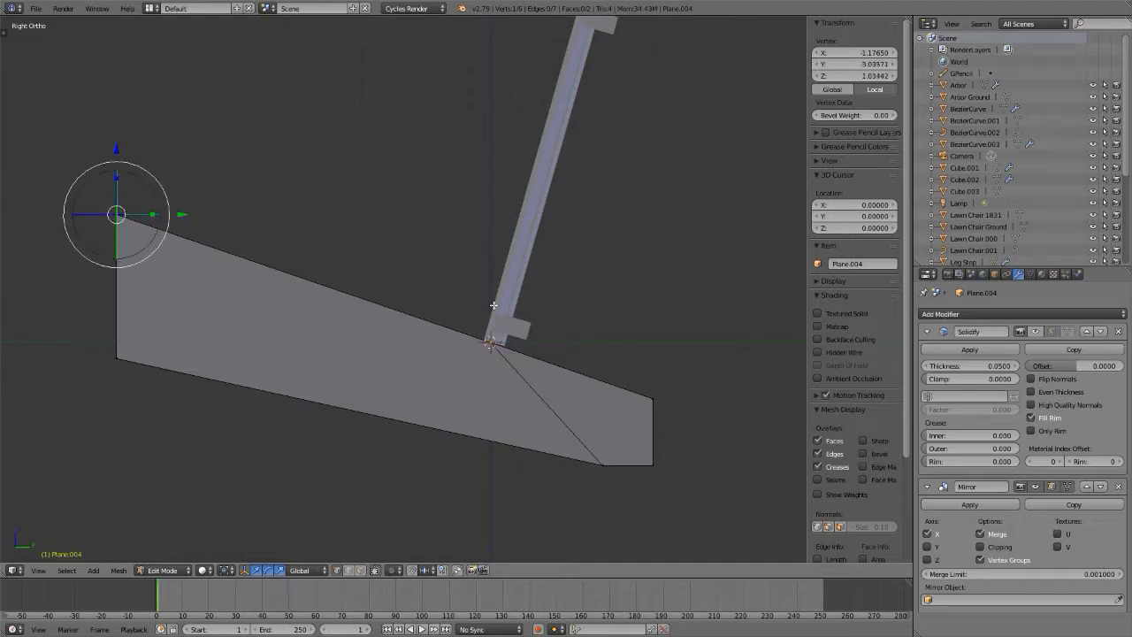
{"action": "right_click", "coordinate": [651, 397], "text": "shift"}
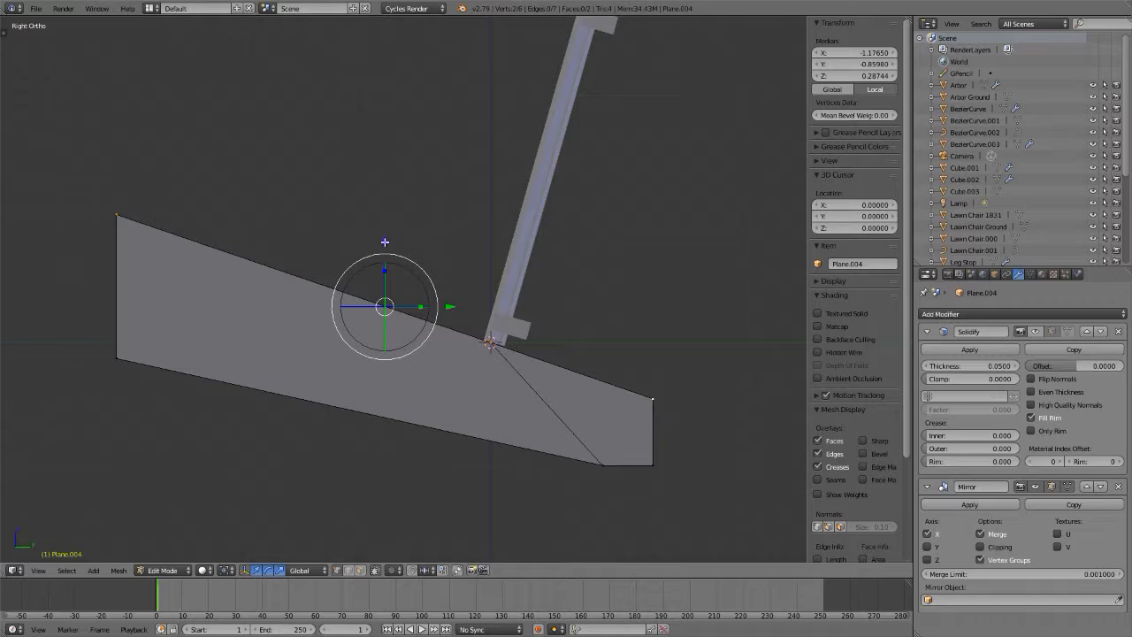
{"action": "key", "text": "alt+Tab"}
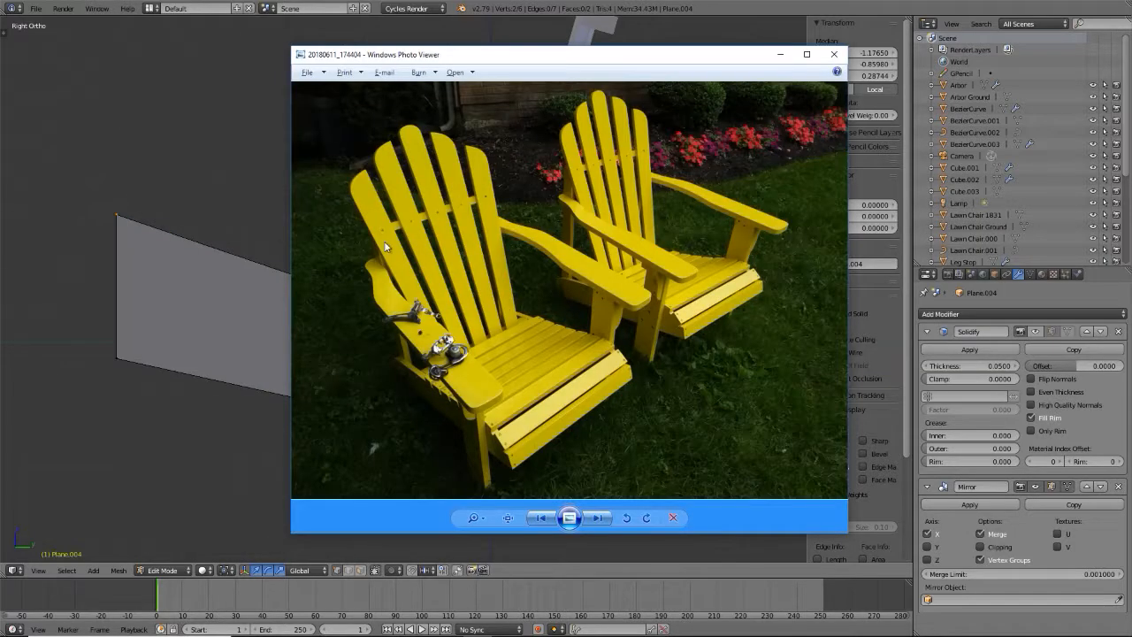
{"action": "key", "text": "alt+Tab"}
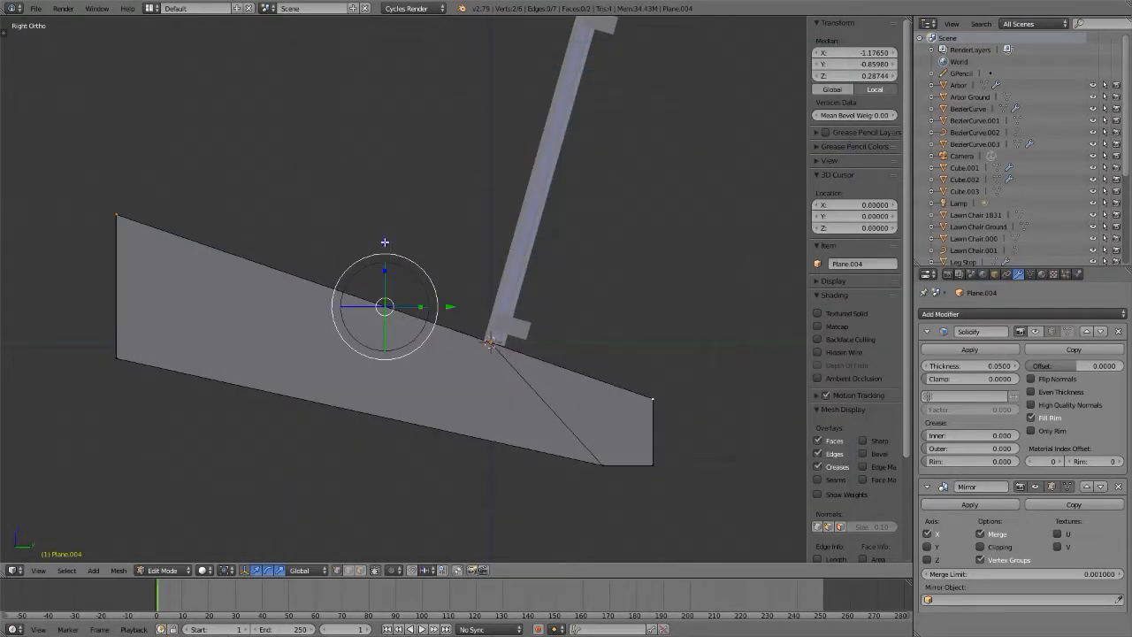
{"action": "scroll", "coordinate": [528, 327], "scroll_direction": "down", "scroll_amount": 2}
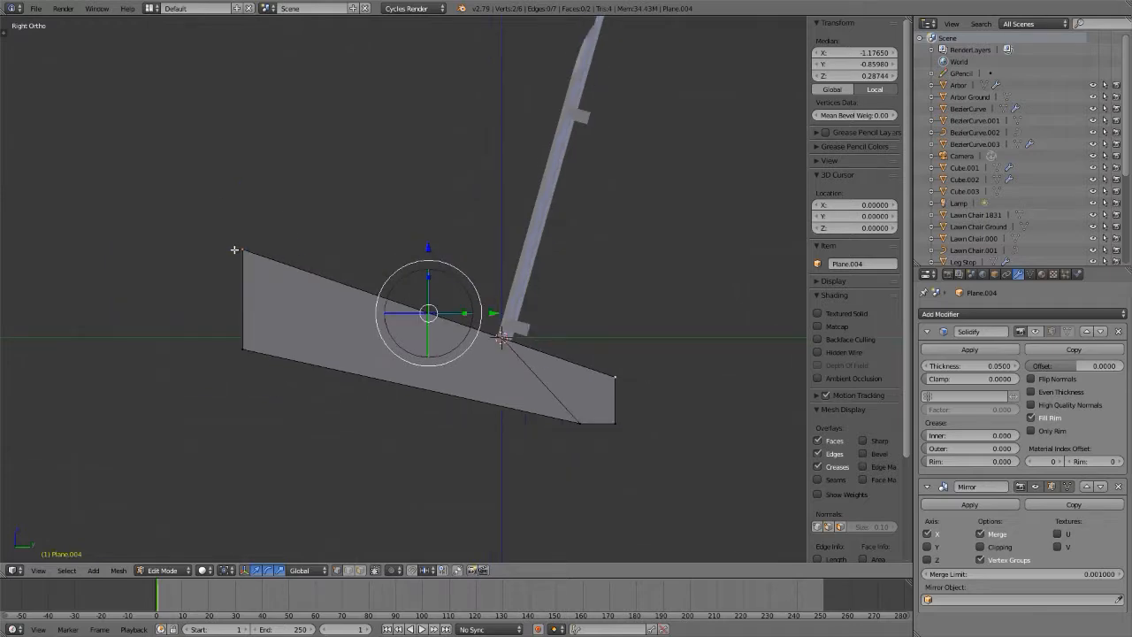
{"action": "right_click", "coordinate": [257, 235]}
{"action": "scroll", "coordinate": [257, 234], "scroll_direction": "up", "scroll_amount": 5}
{"action": "scroll", "coordinate": [303, 245], "scroll_direction": "down", "scroll_amount": 2}
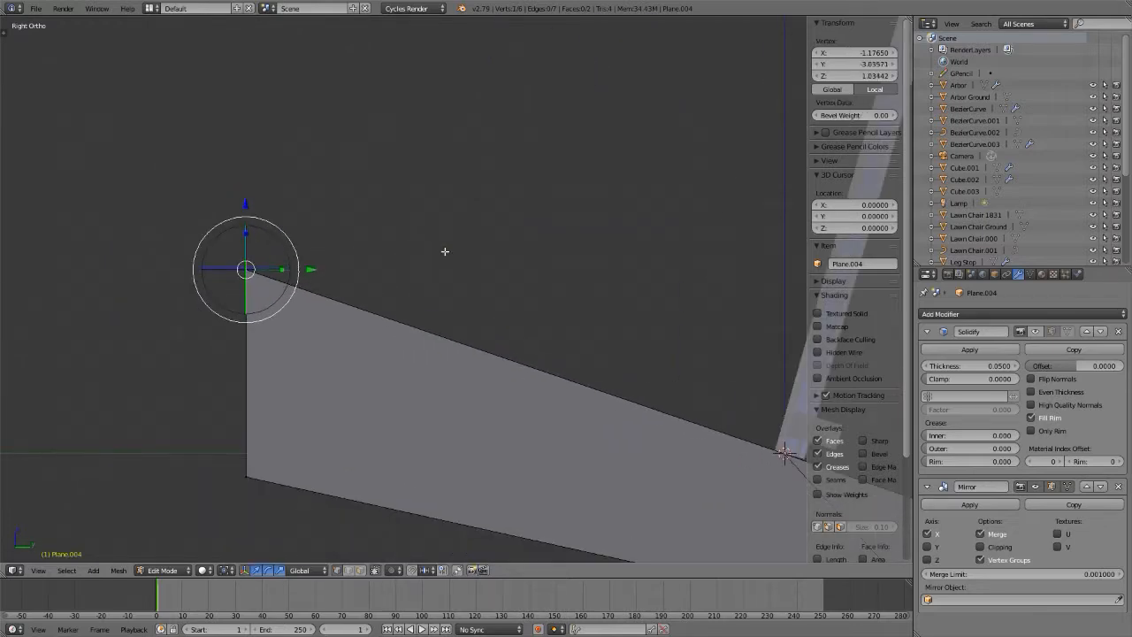
{"action": "key", "text": "ctrl+shift+b"}
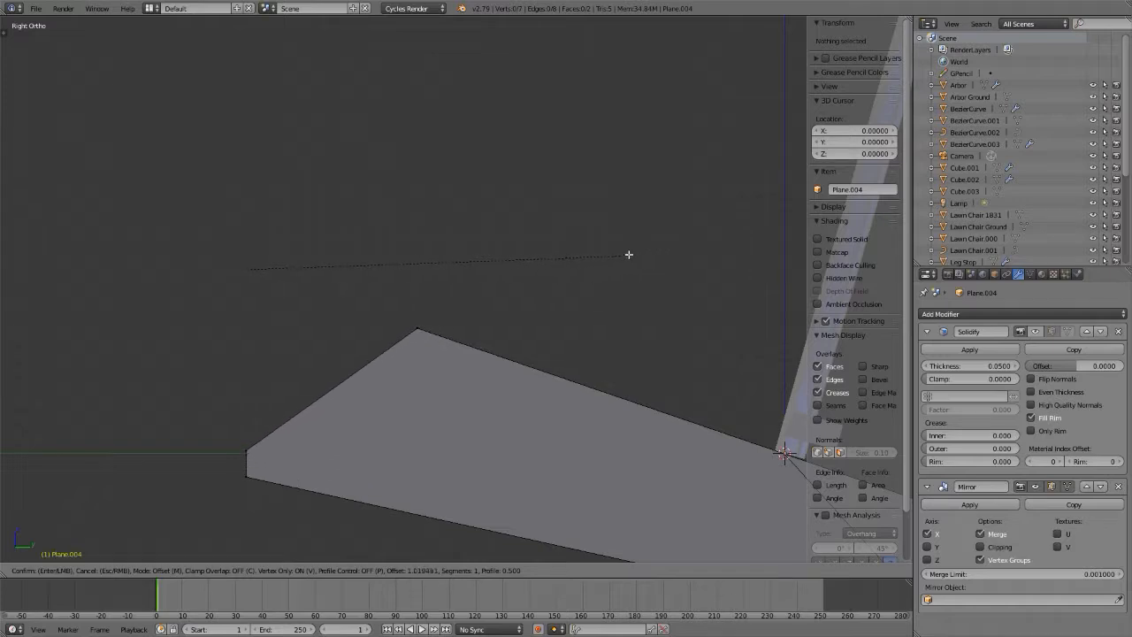
{"action": "scroll", "coordinate": [627, 255], "scroll_direction": "up", "scroll_amount": 2}
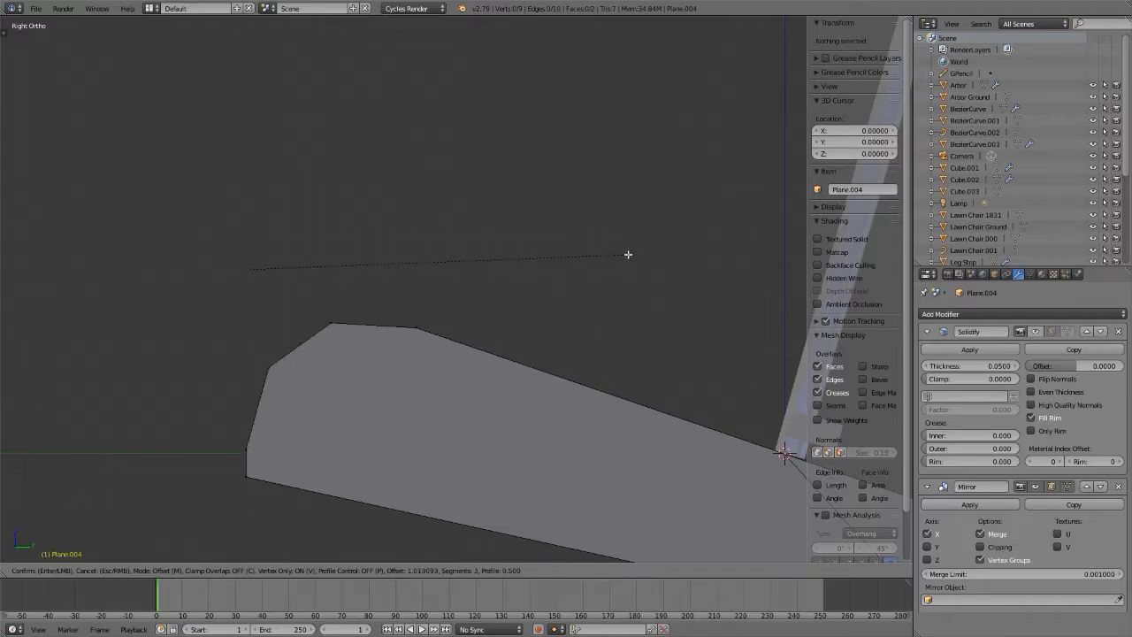
{"action": "scroll", "coordinate": [628, 255], "scroll_direction": "up", "scroll_amount": 2}
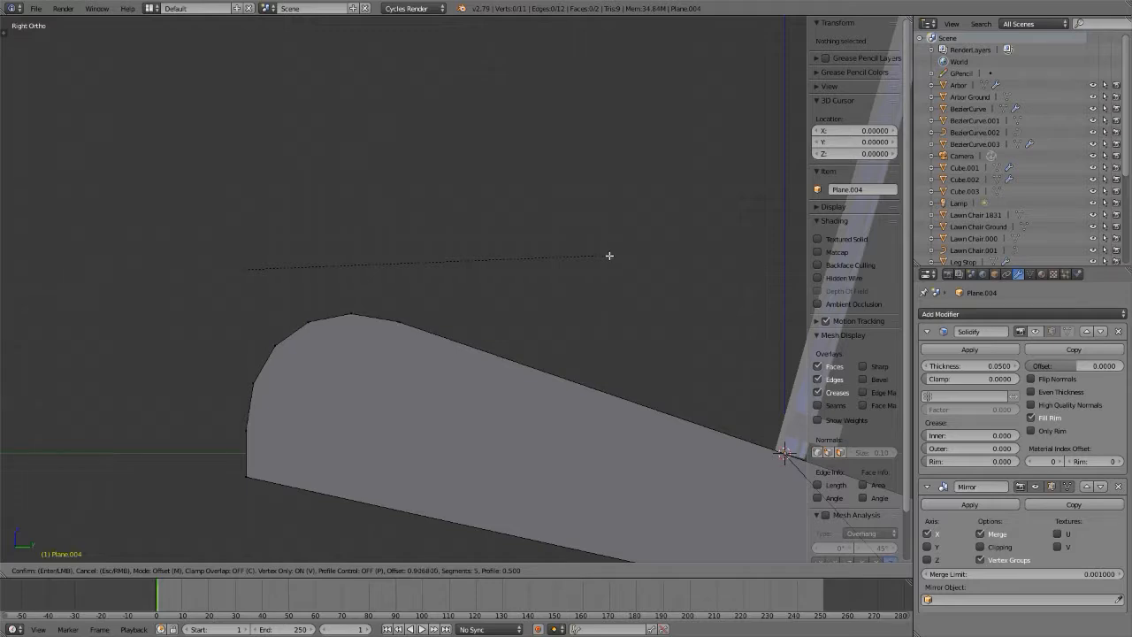
{"action": "scroll", "coordinate": [608, 255], "scroll_direction": "up", "scroll_amount": 2}
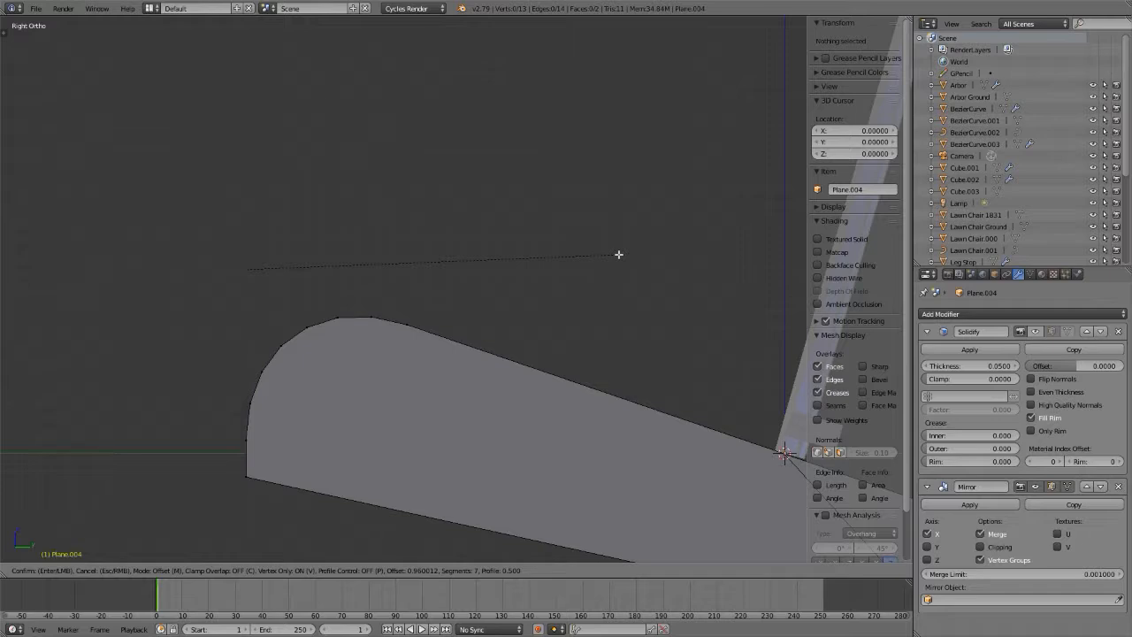
{"action": "left_click", "coordinate": [618, 255]}
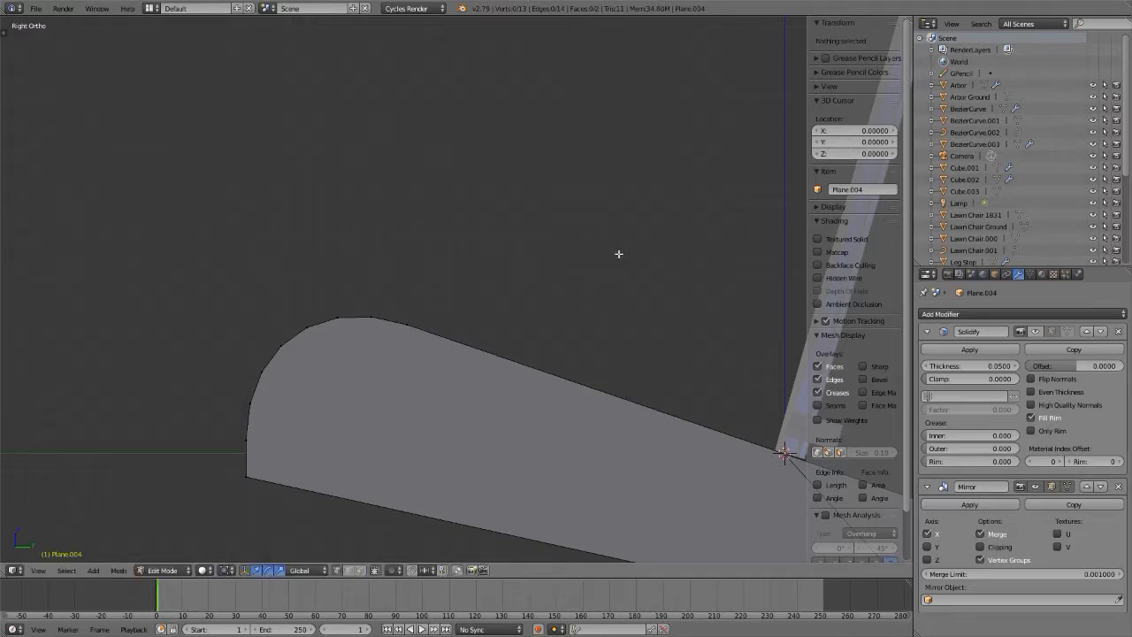
{"action": "right_click", "coordinate": [246, 476]}
{"action": "left_click_drag", "start_coordinate": [250, 434], "coordinate": [290, 375]}
{"action": "scroll", "coordinate": [165, 324], "scroll_direction": "down", "scroll_amount": 2}
{"action": "scroll", "coordinate": [631, 430], "scroll_direction": "up", "scroll_amount": 2}
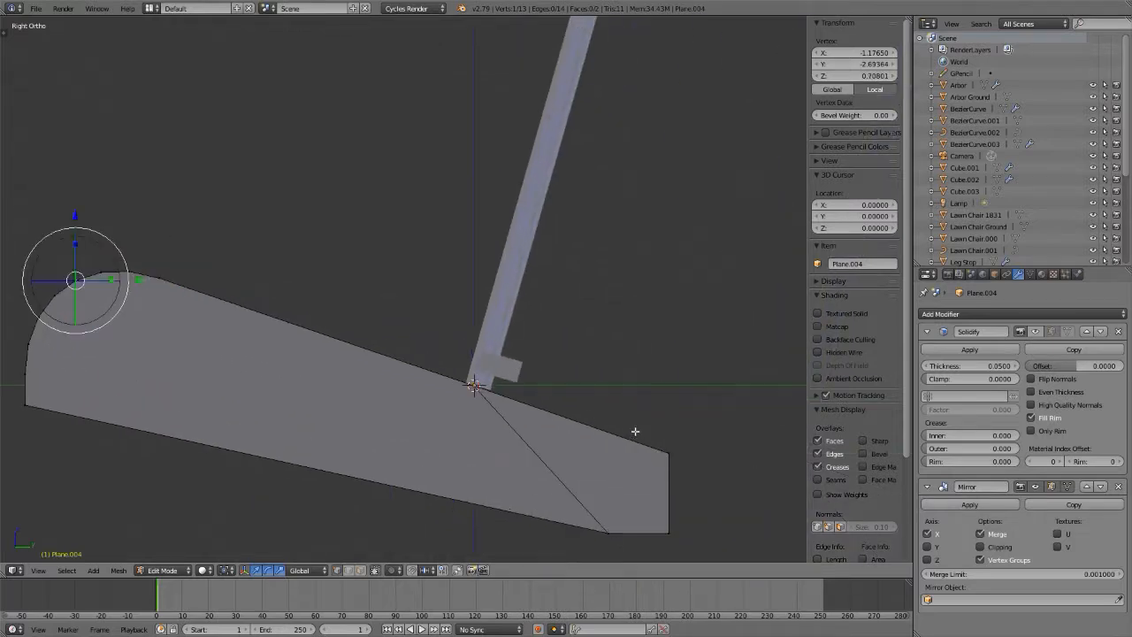
{"action": "scroll", "coordinate": [633, 420], "scroll_direction": "down", "scroll_amount": 2}
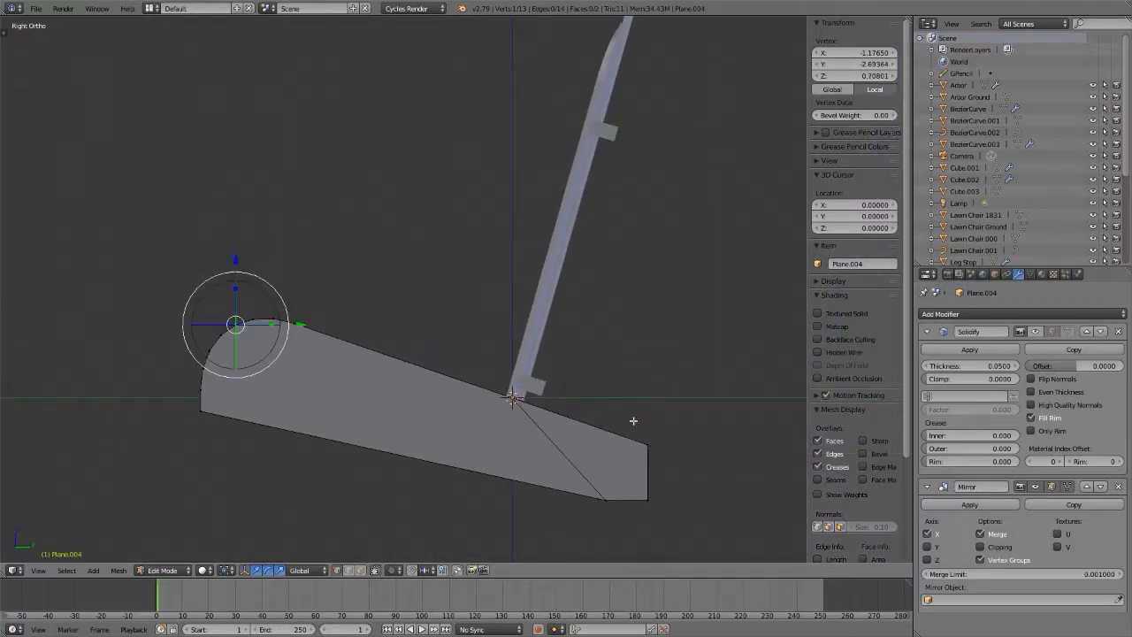
- Return to Object Mode and raise the side panels to about Z 0.24, up to the foot of the backrest
{"action": "key", "text": "Tab"}
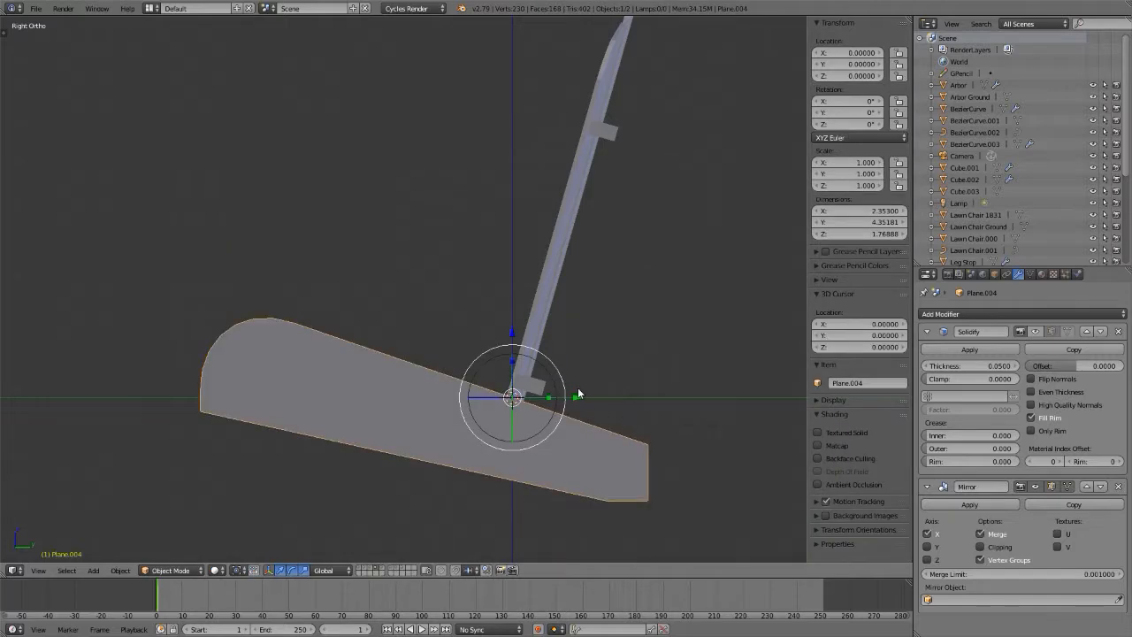
{"action": "key", "text": "g"}
{"action": "key", "text": "z"}
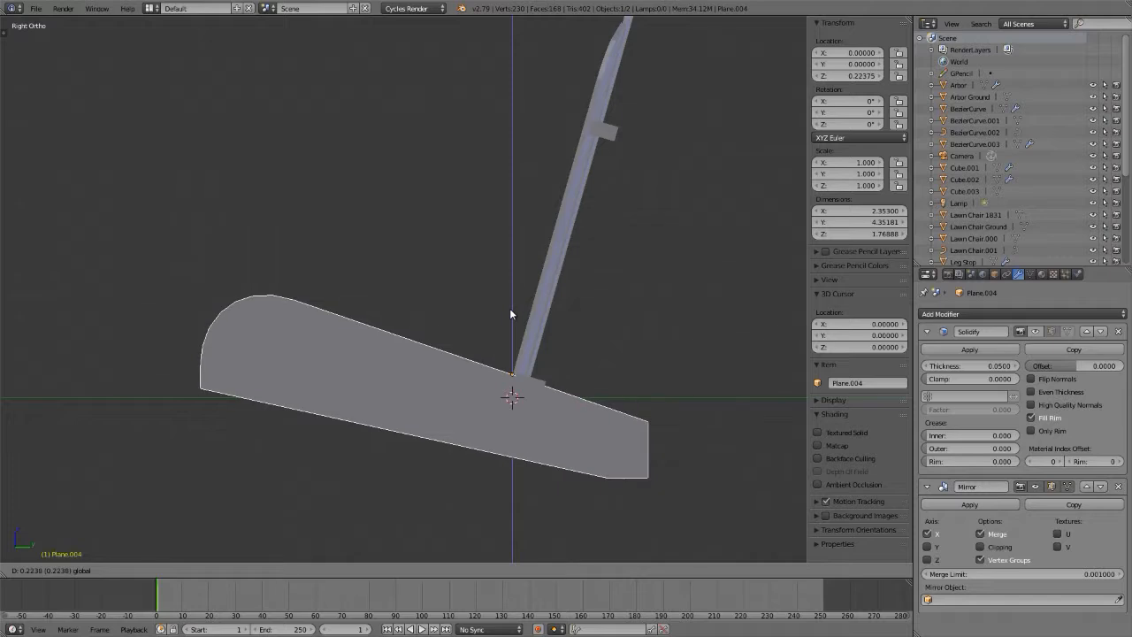
{"action": "left_click", "coordinate": [511, 312]}
{"action": "scroll", "coordinate": [533, 376], "scroll_direction": "up", "scroll_amount": 8}
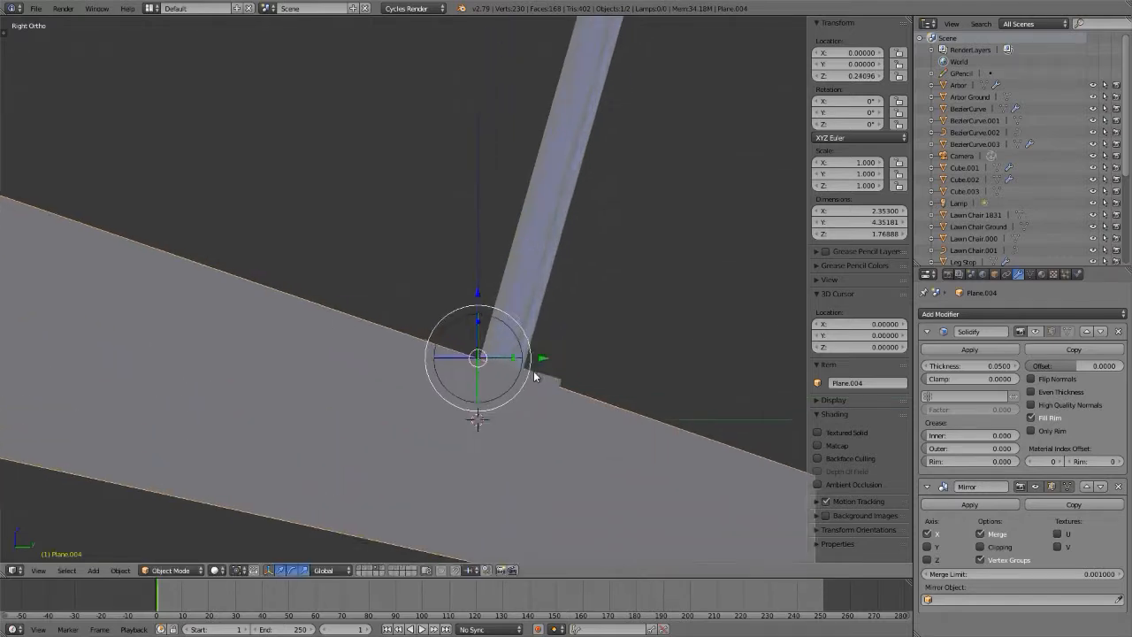
{"action": "scroll", "coordinate": [533, 376], "scroll_direction": "down", "scroll_amount": 1}
- Examine in wireframe how the backrest's foot and lower crosspiece line up with the side panel's sloped upper edge
{"action": "key", "text": "z"}
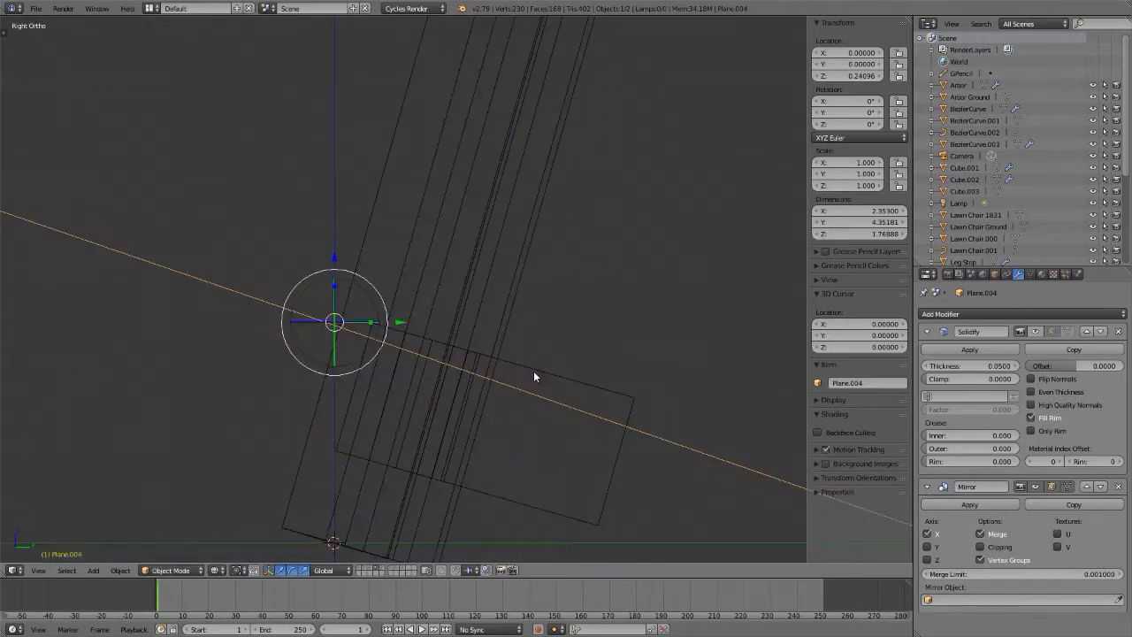
{"action": "scroll", "coordinate": [533, 376], "scroll_direction": "down", "scroll_amount": 7}
{"action": "scroll", "coordinate": [537, 376], "scroll_direction": "down", "scroll_amount": 4}
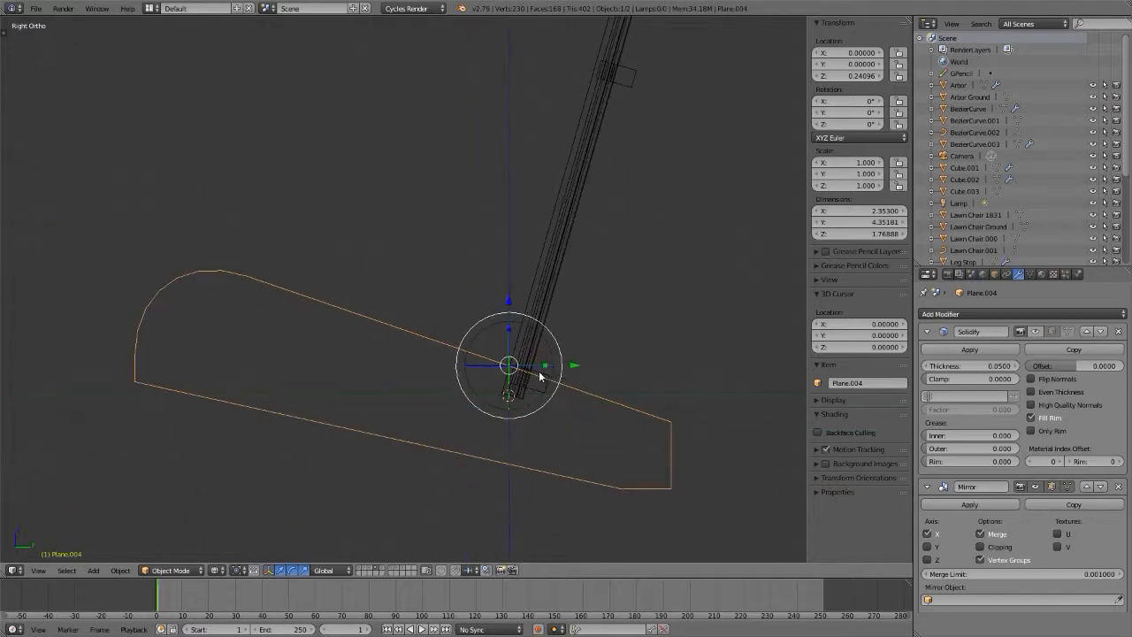
{"action": "key", "text": "Tab"}
{"action": "scroll", "coordinate": [538, 374], "scroll_direction": "up", "scroll_amount": 4}
{"action": "scroll", "coordinate": [539, 374], "scroll_direction": "down", "scroll_amount": 4}
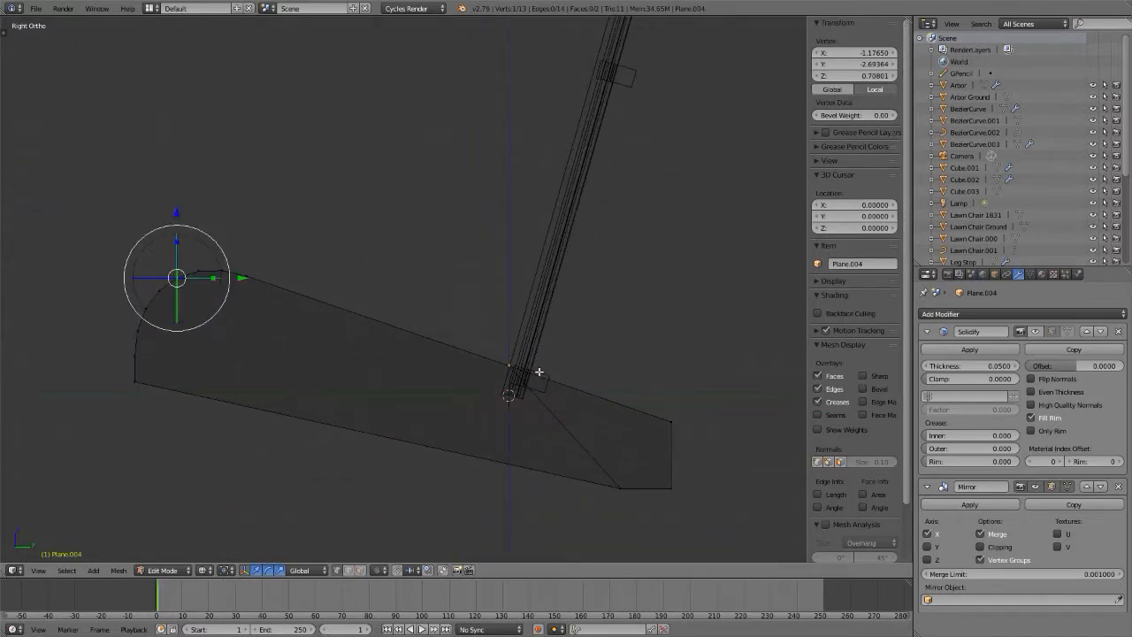
{"action": "scroll", "coordinate": [538, 373], "scroll_direction": "up", "scroll_amount": 4}
{"action": "scroll", "coordinate": [539, 372], "scroll_direction": "down", "scroll_amount": 2}
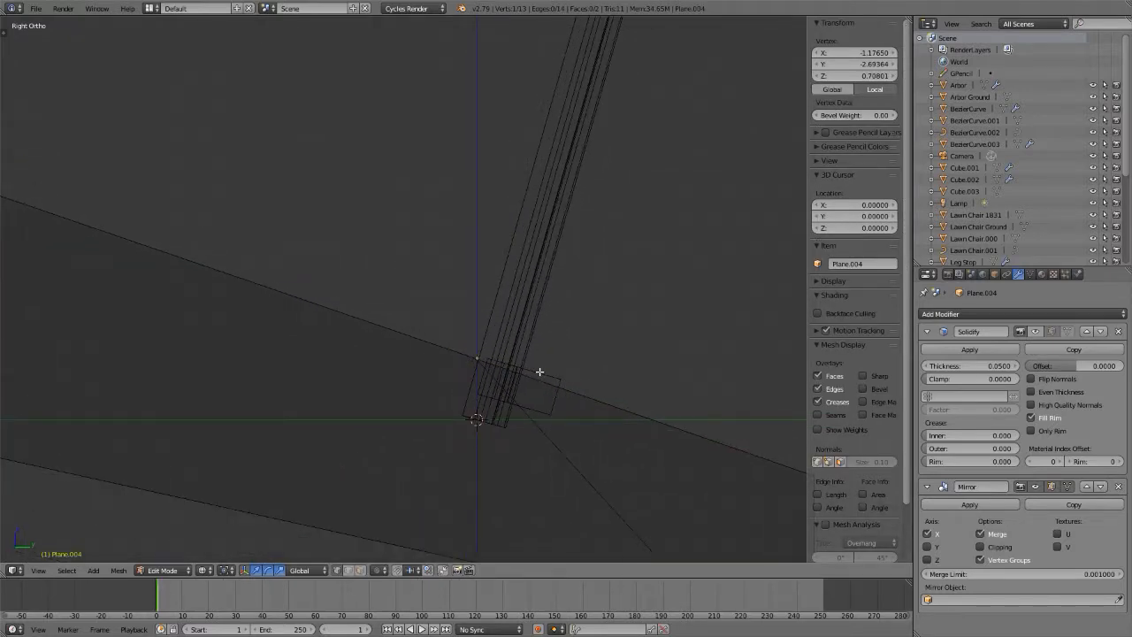
{"action": "key", "text": "Tab"}
- Tilt the backrest further back to about -18.6° on X, matching its lower crosspiece to the panel's slope, and return to solid shading
{"action": "right_click", "coordinate": [554, 258]}
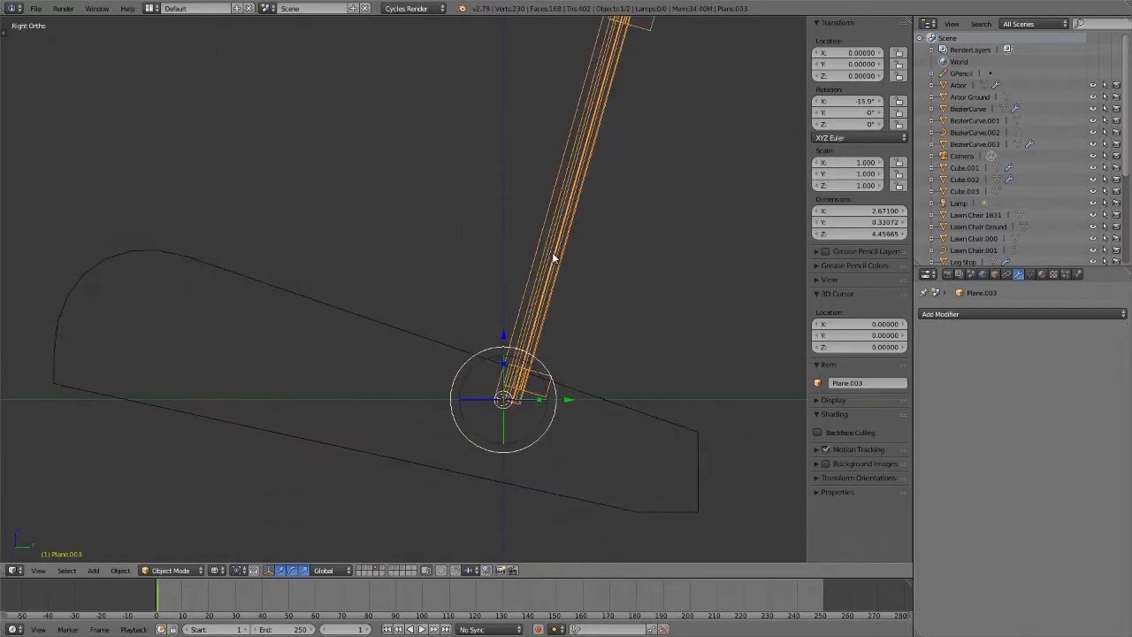
{"action": "scroll", "coordinate": [535, 263], "scroll_direction": "down", "scroll_amount": 2, "text": "ctrl"}
{"action": "scroll", "coordinate": [507, 406], "scroll_direction": "up", "scroll_amount": 4}
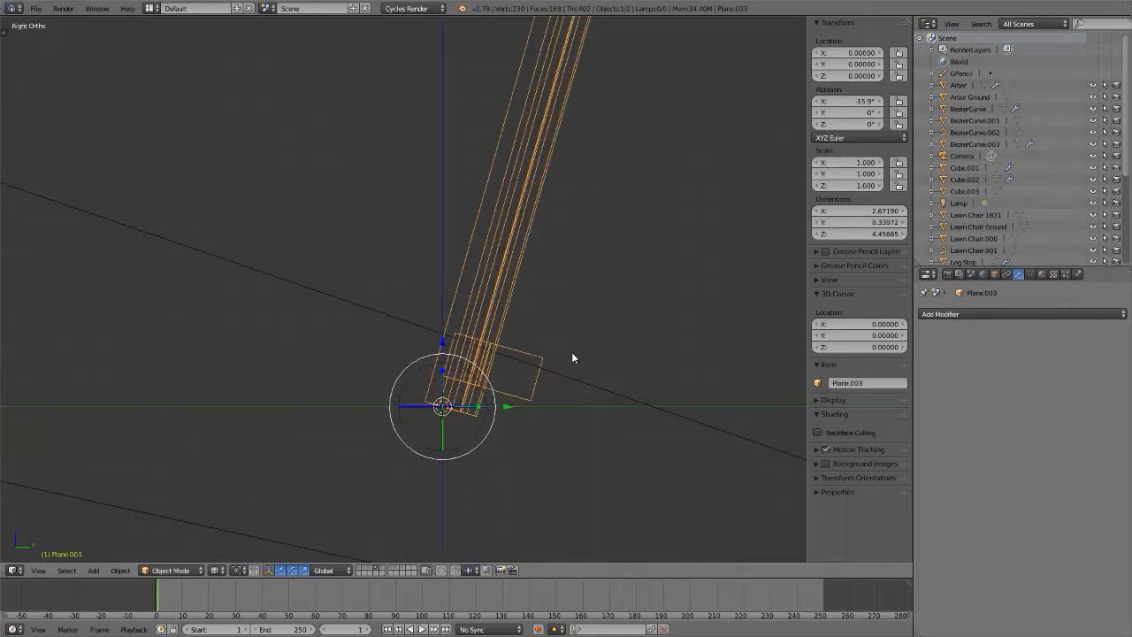
{"action": "key", "text": "r"}
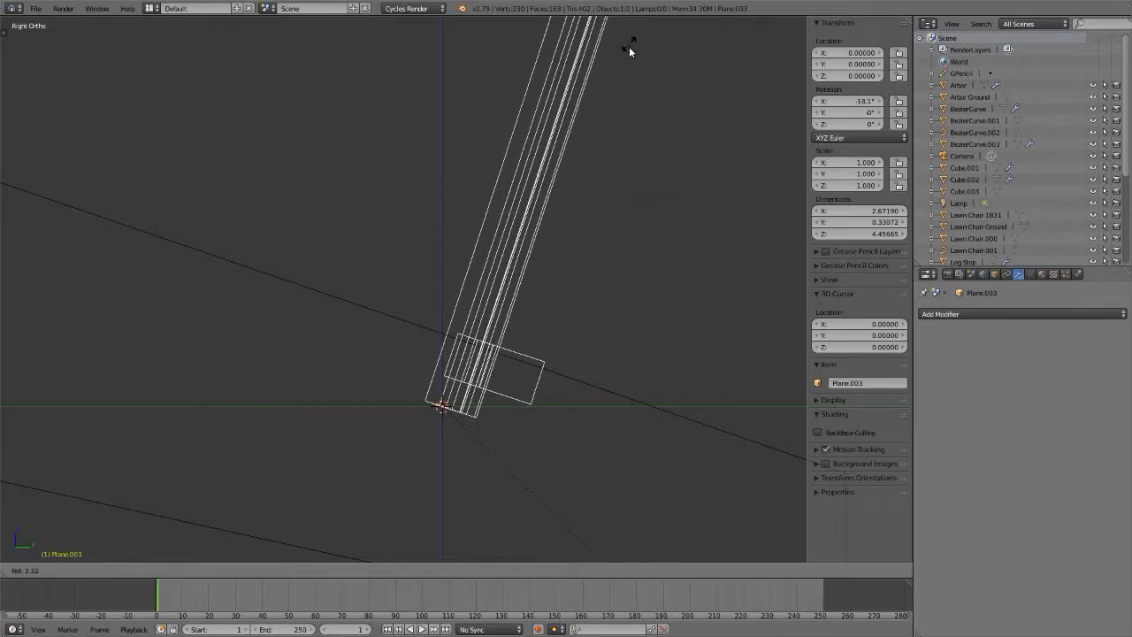
{"action": "left_click", "coordinate": [670, 253]}
{"action": "scroll", "coordinate": [435, 275], "scroll_direction": "down", "scroll_amount": 4}
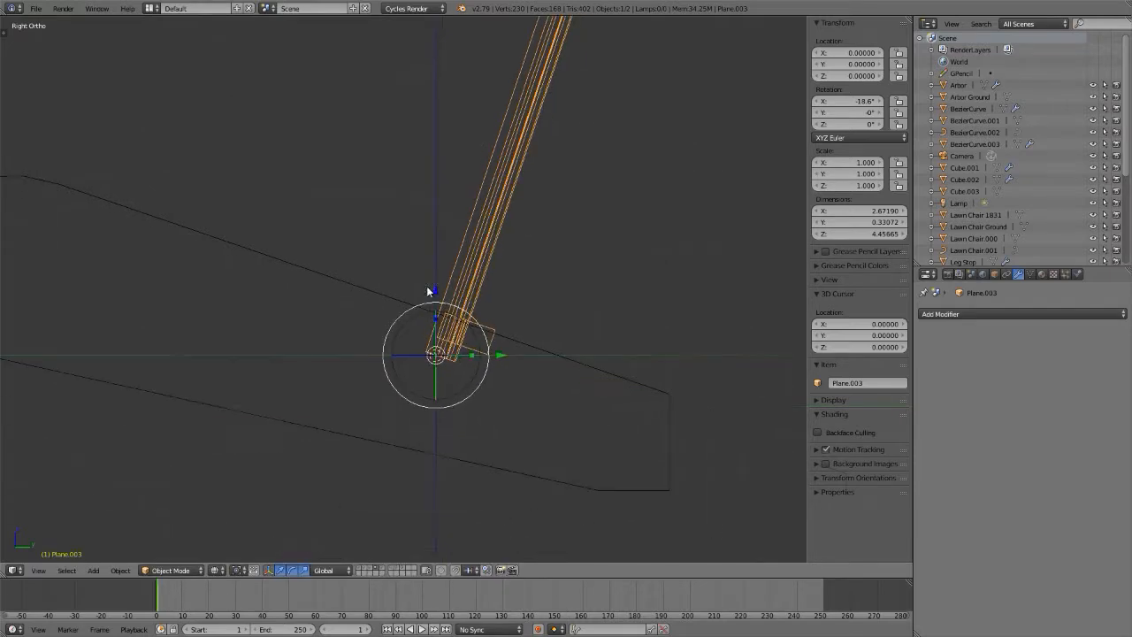
{"action": "key", "text": "z"}
{"action": "scroll", "coordinate": [470, 111], "scroll_direction": "up", "scroll_amount": 3}
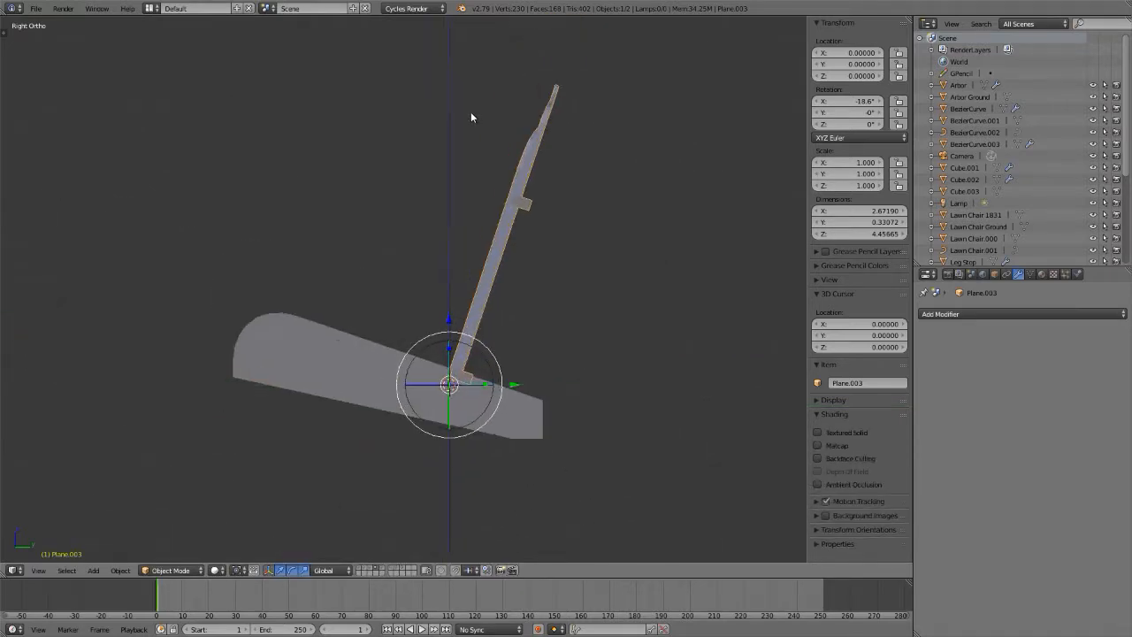
- Select the side panels and examine the rear reference photo up close for how the backrest's lower crosspiece meets the side board
{"action": "scroll", "coordinate": [471, 111], "scroll_direction": "down", "scroll_amount": 2}
{"action": "scroll", "coordinate": [459, 348], "scroll_direction": "up", "scroll_amount": 2}
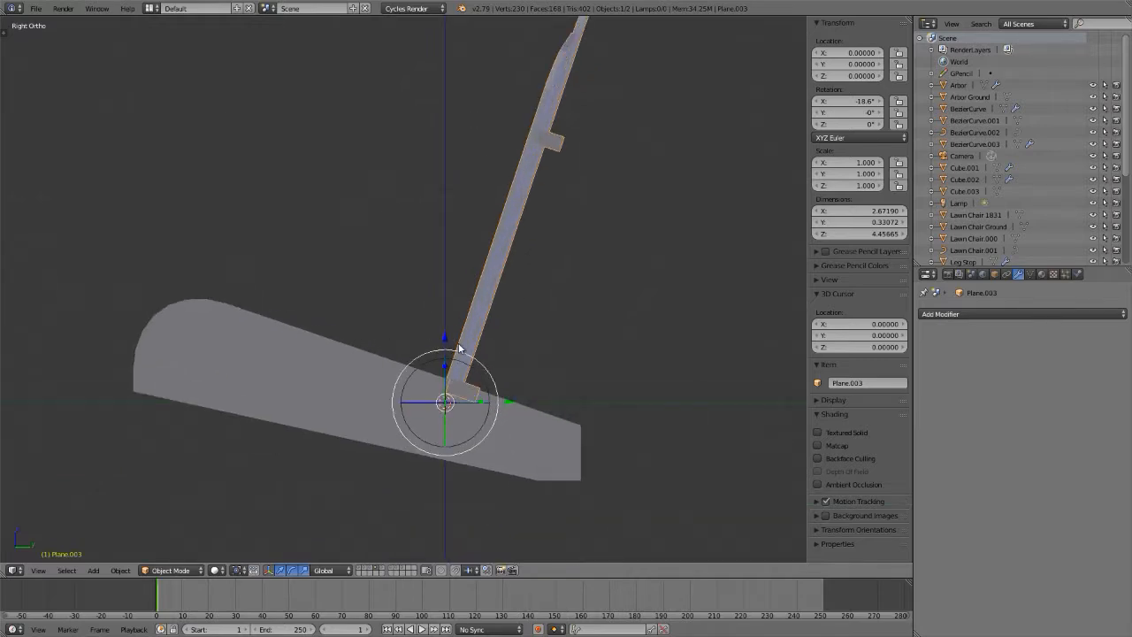
{"action": "right_click", "coordinate": [323, 386]}
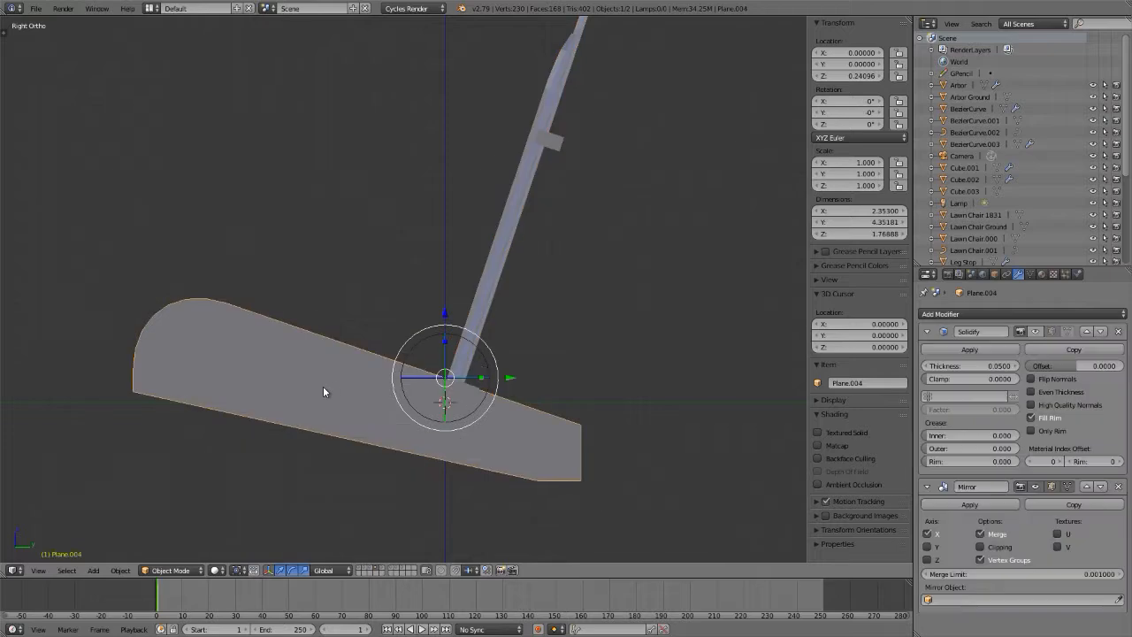
{"action": "middle_click_drag", "start_coordinate": [323, 386], "coordinate": [543, 371]}
{"action": "key", "text": "alt+Tab"}
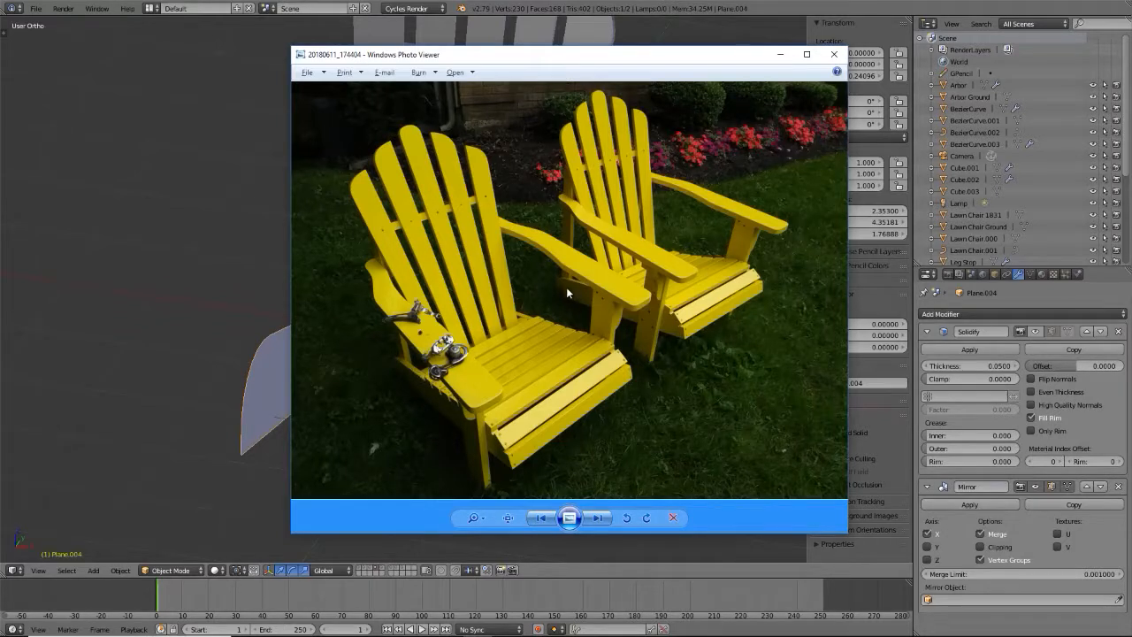
{"action": "key", "text": "Right"}
{"action": "key", "text": "Right"}
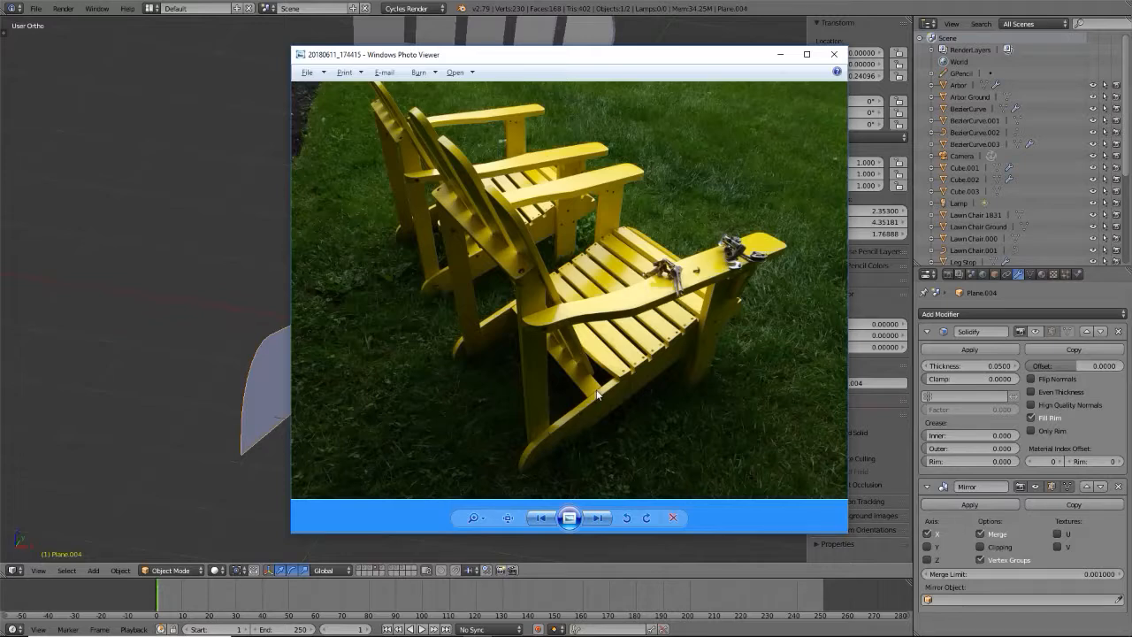
{"action": "scroll", "coordinate": [591, 391], "scroll_direction": "up", "scroll_amount": 4}
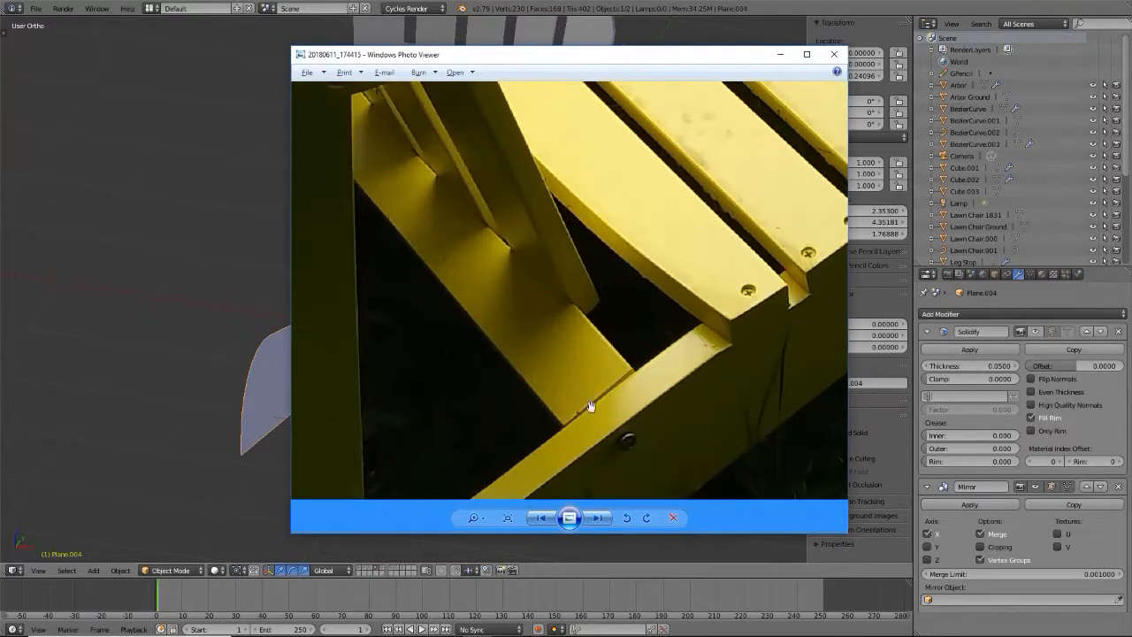
{"action": "scroll", "coordinate": [633, 424], "scroll_direction": "up", "scroll_amount": 2}
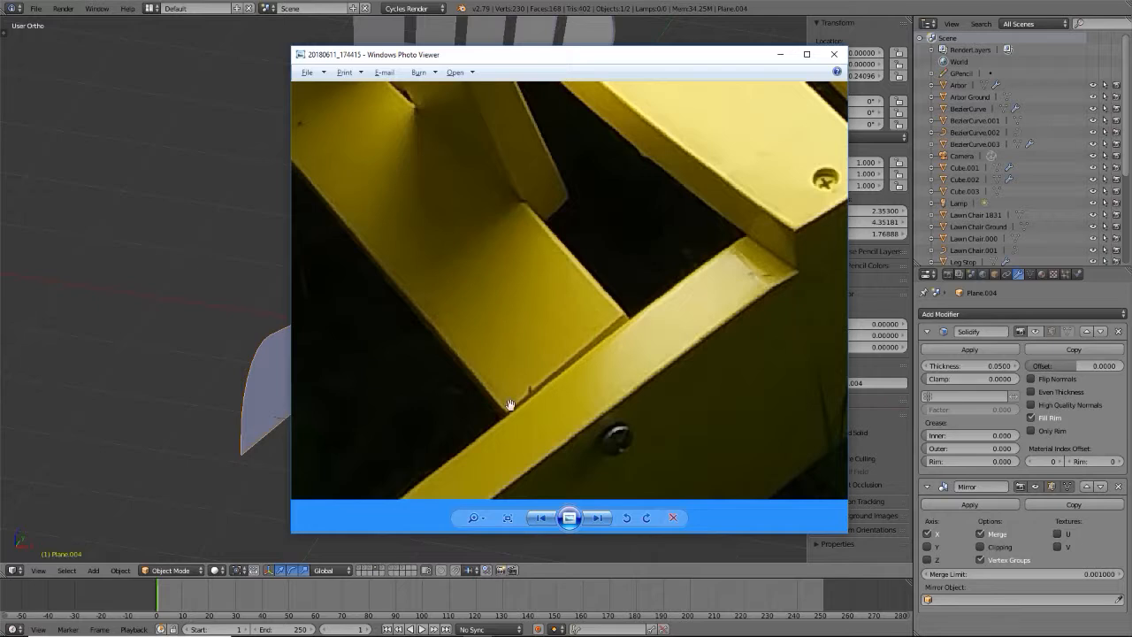
{"action": "key", "text": "alt+Tab"}
- In Edit Mode, select the side panel's whole mesh and move it outward along X to a median of about -1.225
{"action": "middle_click_drag", "start_coordinate": [522, 351], "coordinate": [609, 348]}
{"action": "scroll", "coordinate": [581, 339], "scroll_direction": "up", "scroll_amount": 5}
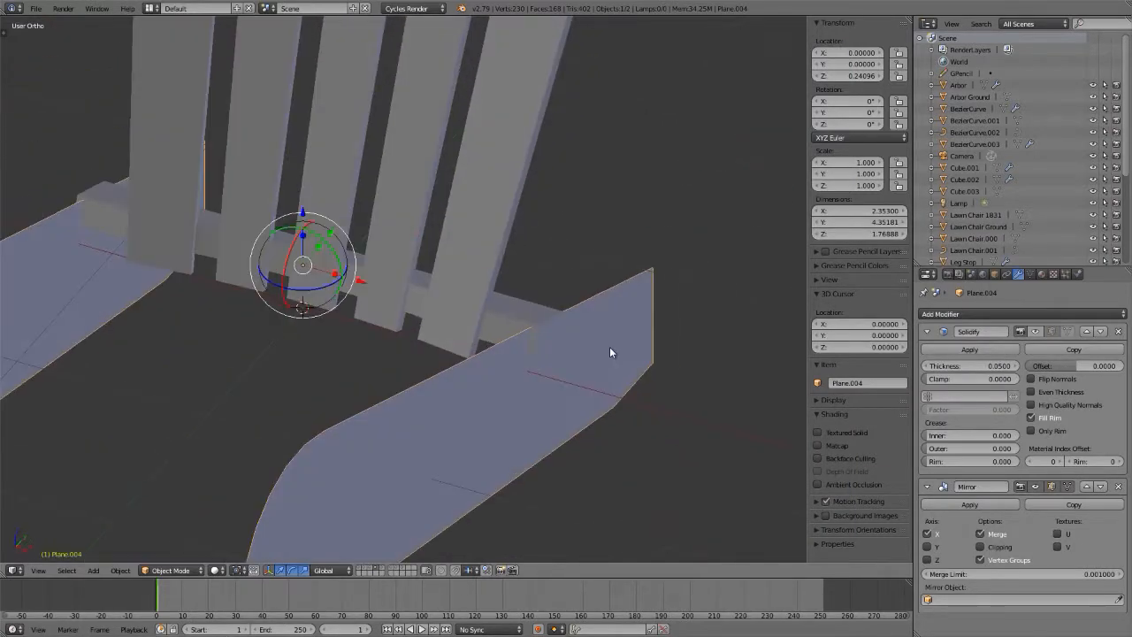
{"action": "key", "text": "Tab"}
{"action": "key", "text": "a"}
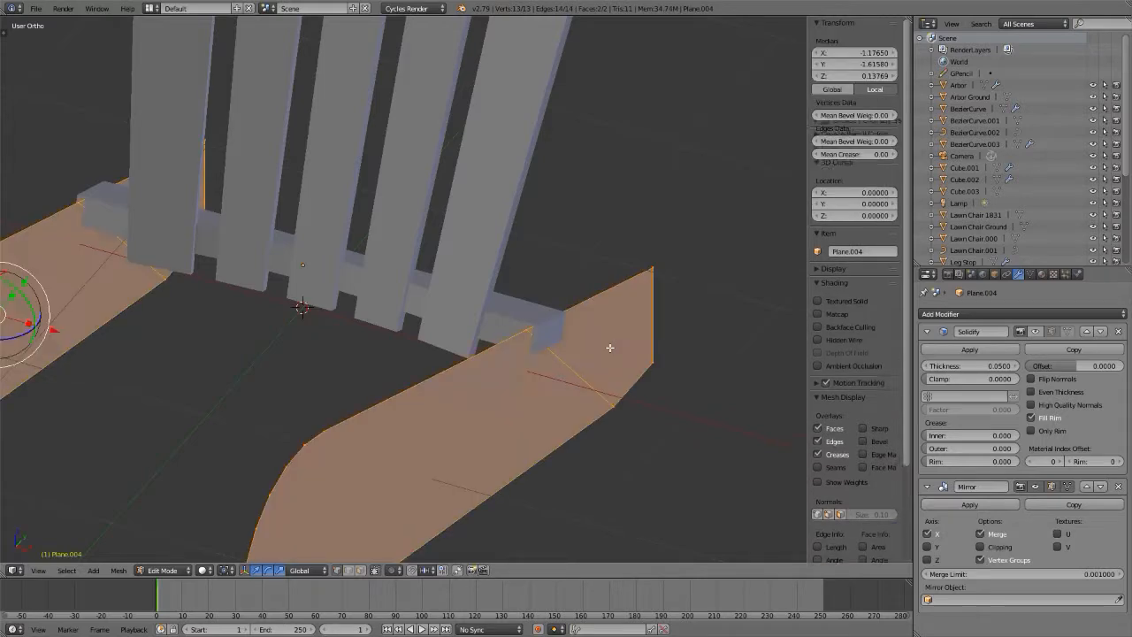
{"action": "key", "text": "g"}
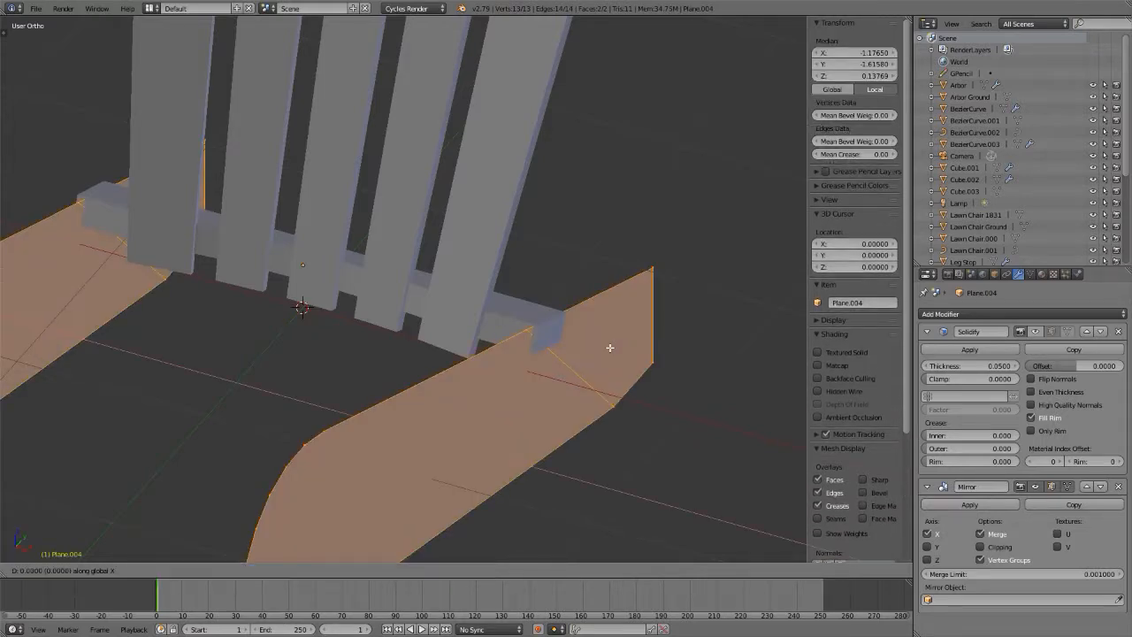
{"action": "key", "text": "x"}
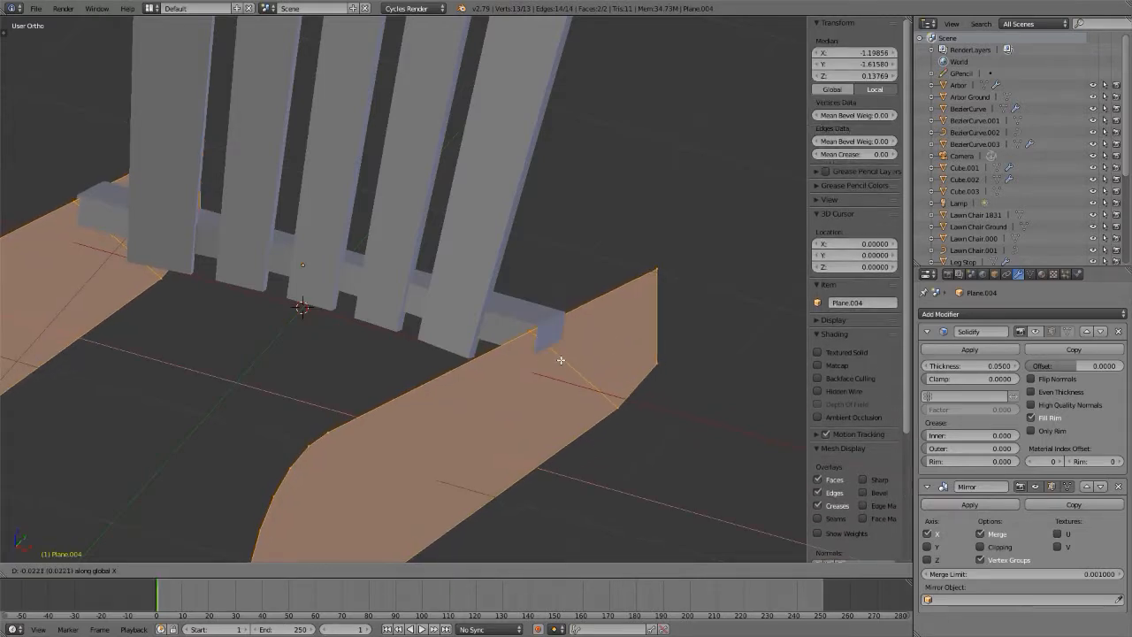
{"action": "left_click", "coordinate": [505, 363]}
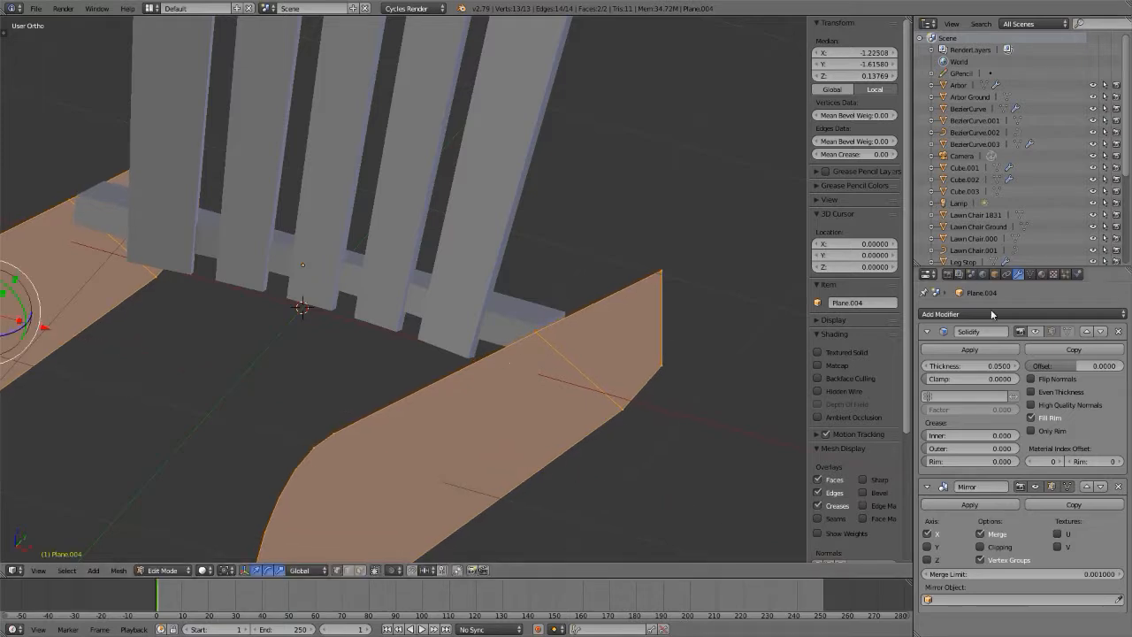
- Show the Solidify thickness in the viewport, nudge the panel outward to about -1.238 median X against the crosspiece's end, and return to Object Mode
{"action": "left_click", "coordinate": [1035, 330]}
{"action": "middle_click_drag", "start_coordinate": [607, 321], "coordinate": [579, 335]}
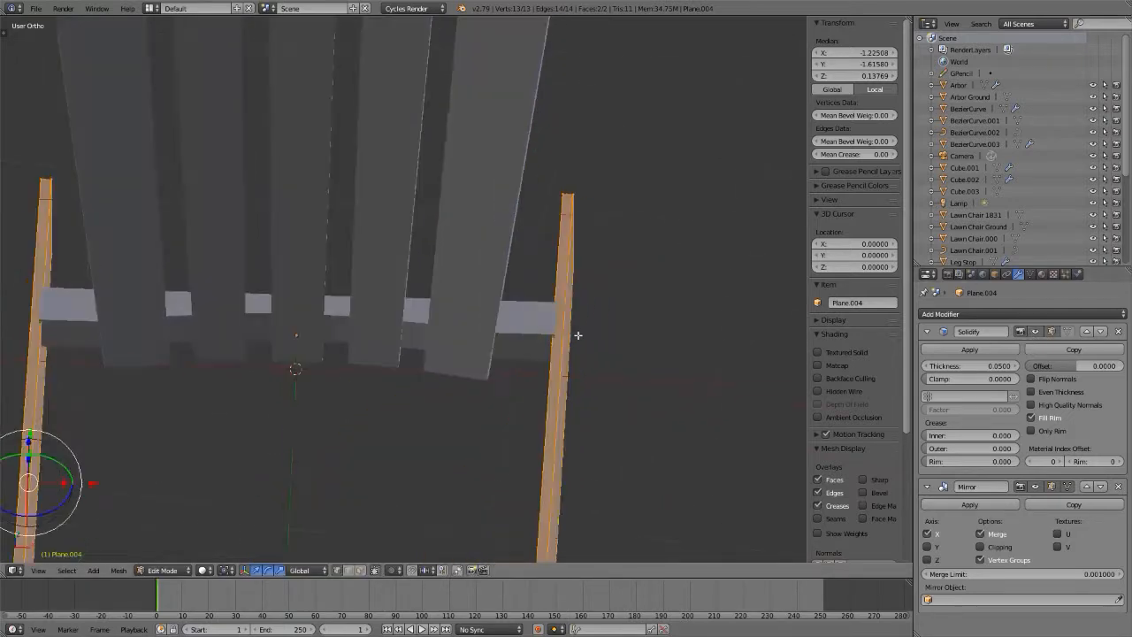
{"action": "scroll", "coordinate": [562, 318], "scroll_direction": "up", "scroll_amount": 6}
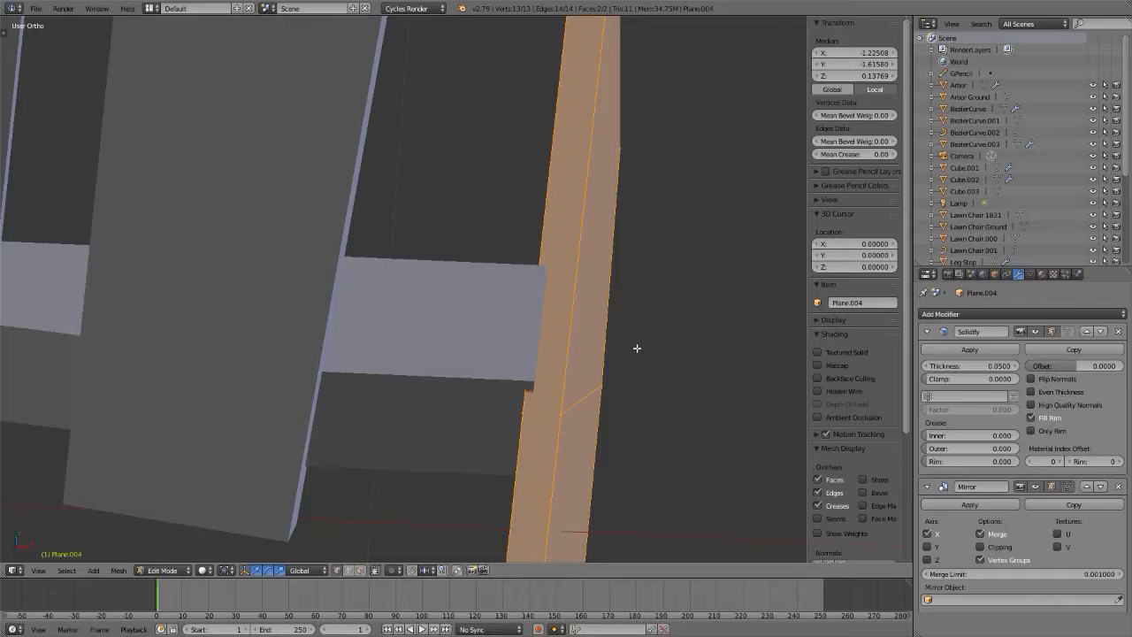
{"action": "key", "text": "g"}
{"action": "key", "text": "x"}
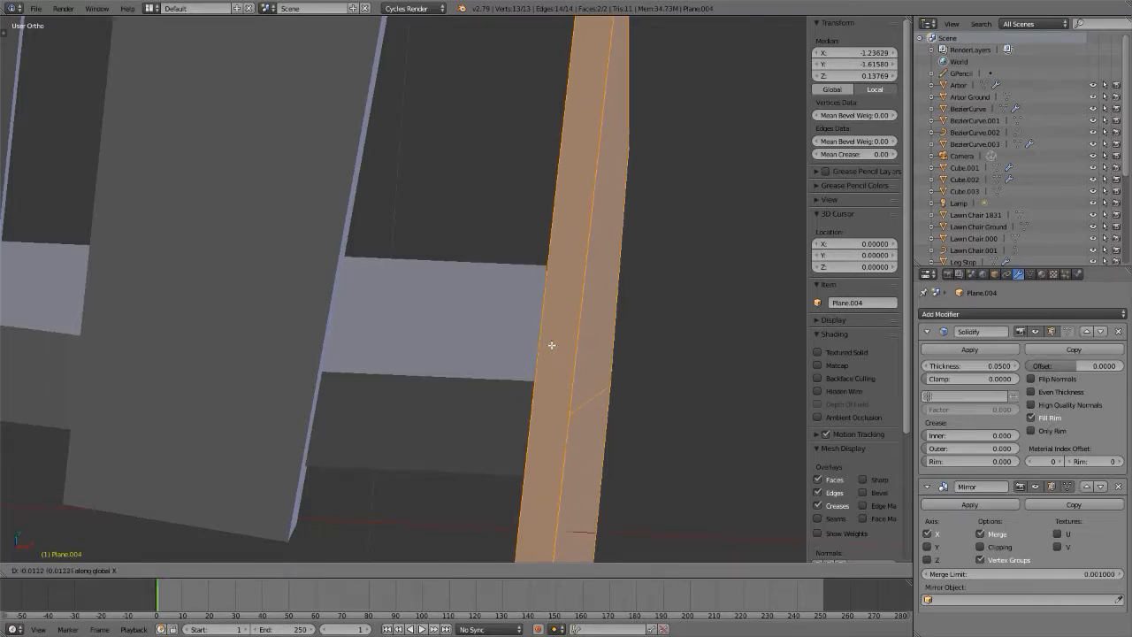
{"action": "left_click", "coordinate": [541, 342]}
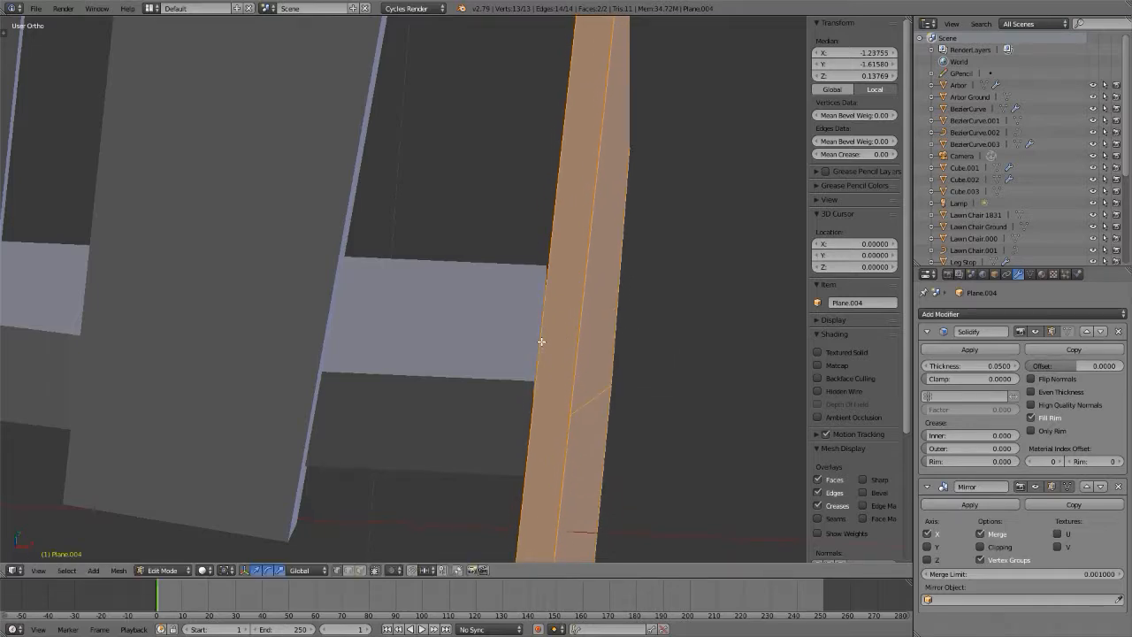
{"action": "middle_click_drag", "start_coordinate": [541, 341], "coordinate": [488, 342]}
{"action": "key", "text": "Tab"}
- Select the backrest and rotate it slightly more upright, to about -15.9° on X, in the right side view
{"action": "scroll", "coordinate": [490, 341], "scroll_direction": "up", "scroll_amount": 3}
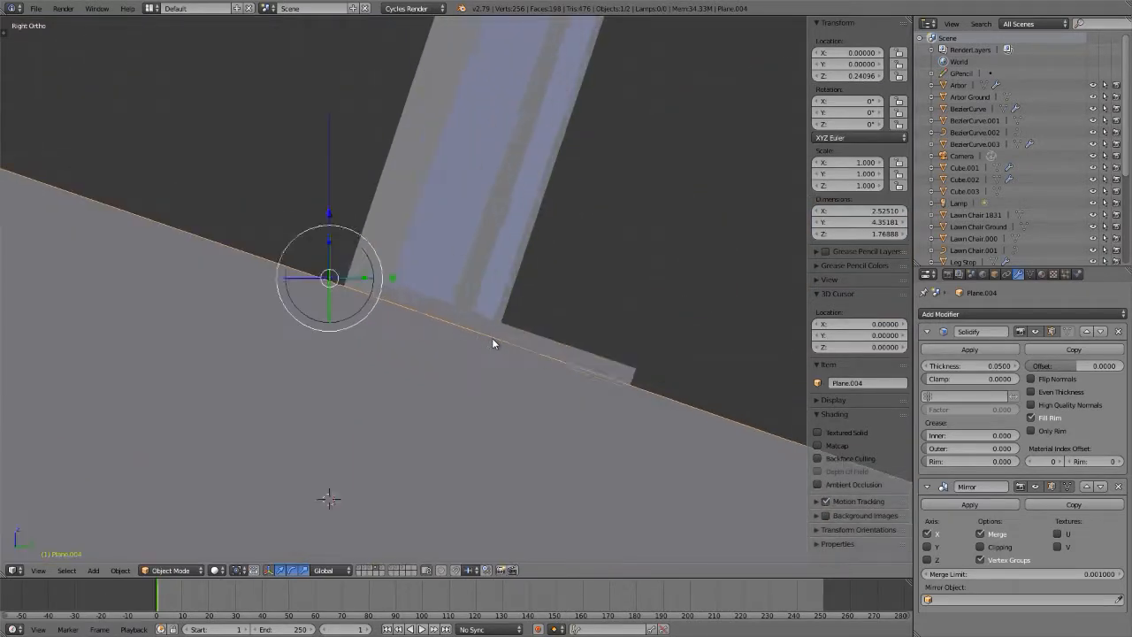
{"action": "right_click", "coordinate": [468, 125]}
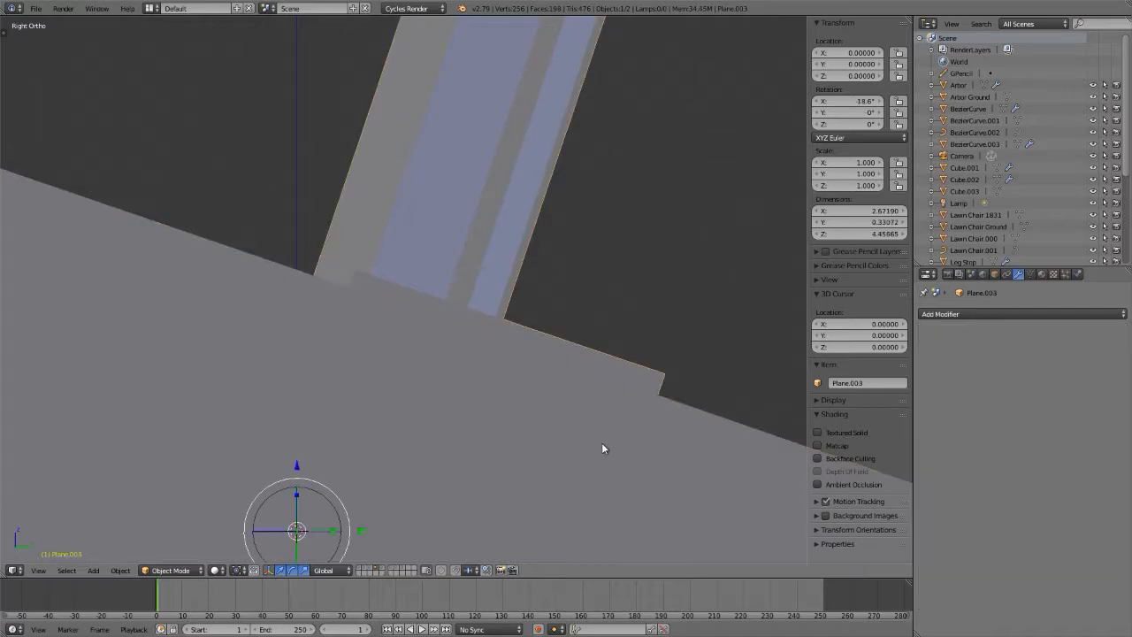
{"action": "key", "text": "r"}
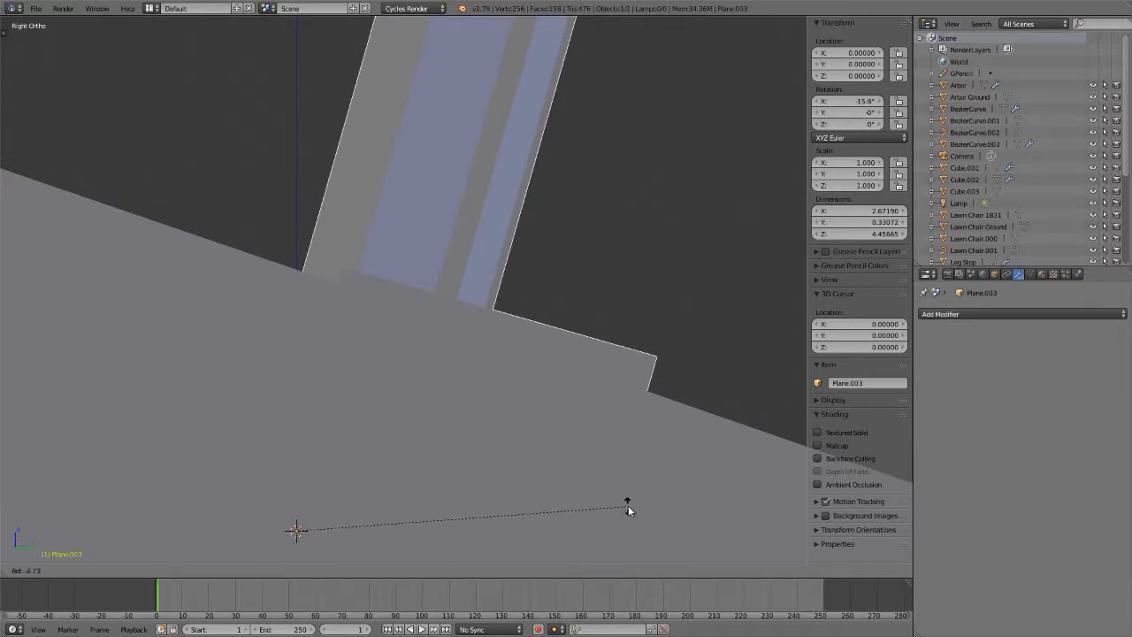
{"action": "left_click", "coordinate": [630, 502]}
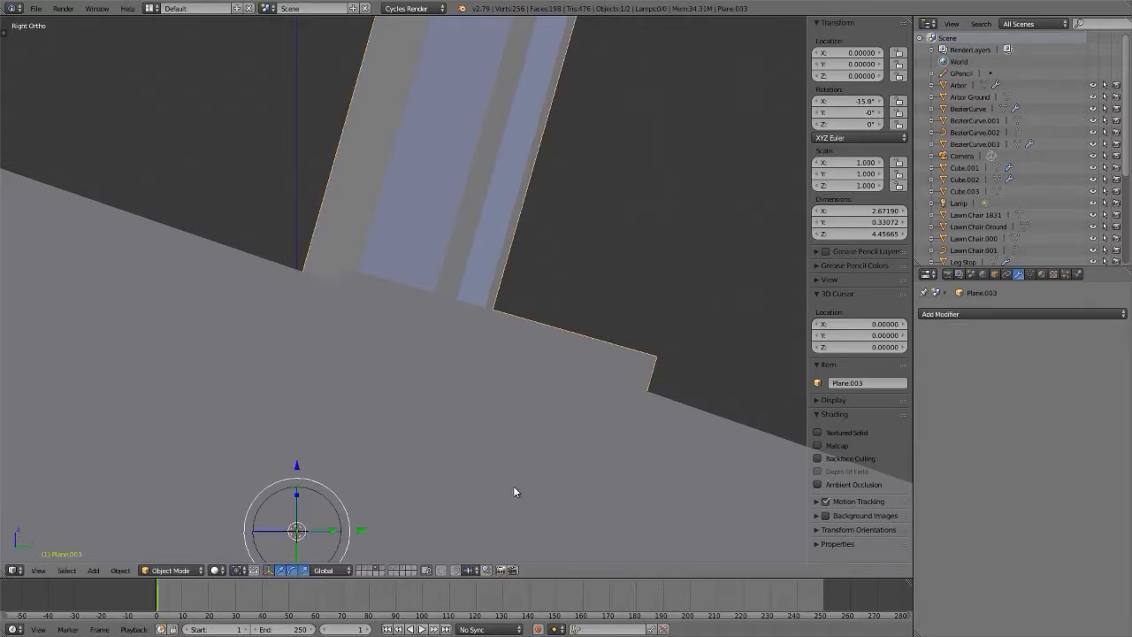
- Raise the side panels to about Z 0.256 so their sloped edge meets the backrest's lower crosspiece
{"action": "scroll", "coordinate": [513, 485], "scroll_direction": "down", "scroll_amount": 10}
{"action": "scroll", "coordinate": [462, 122], "scroll_direction": "down", "scroll_amount": 3}
{"action": "right_click", "coordinate": [610, 404]}
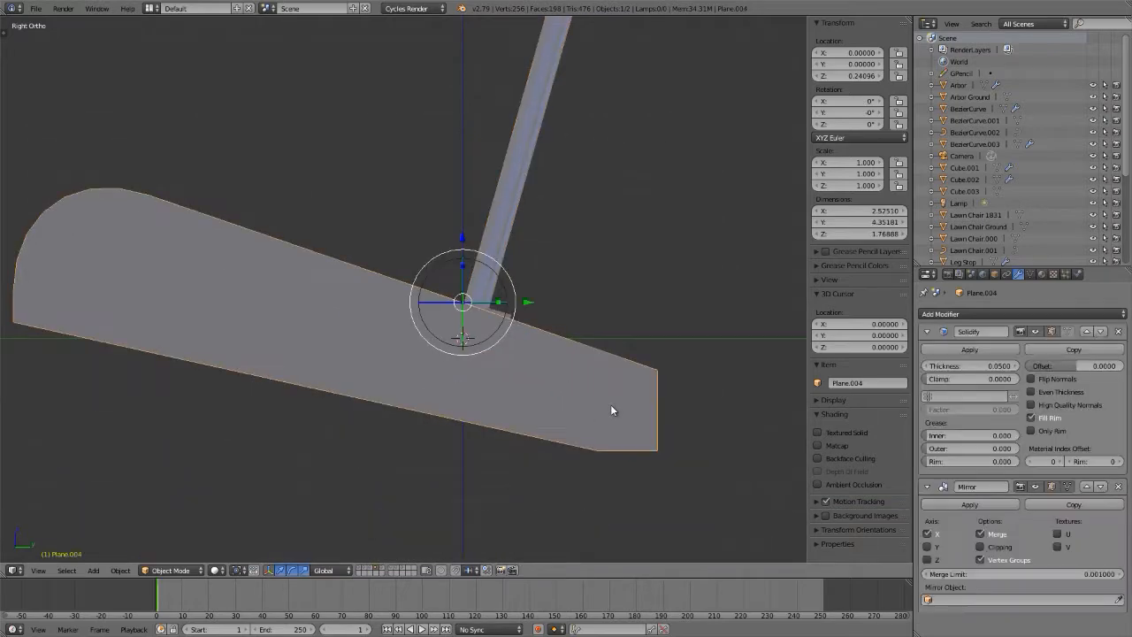
{"action": "scroll", "coordinate": [477, 282], "scroll_direction": "up", "scroll_amount": 5}
{"action": "scroll", "coordinate": [385, 250], "scroll_direction": "up", "scroll_amount": 2}
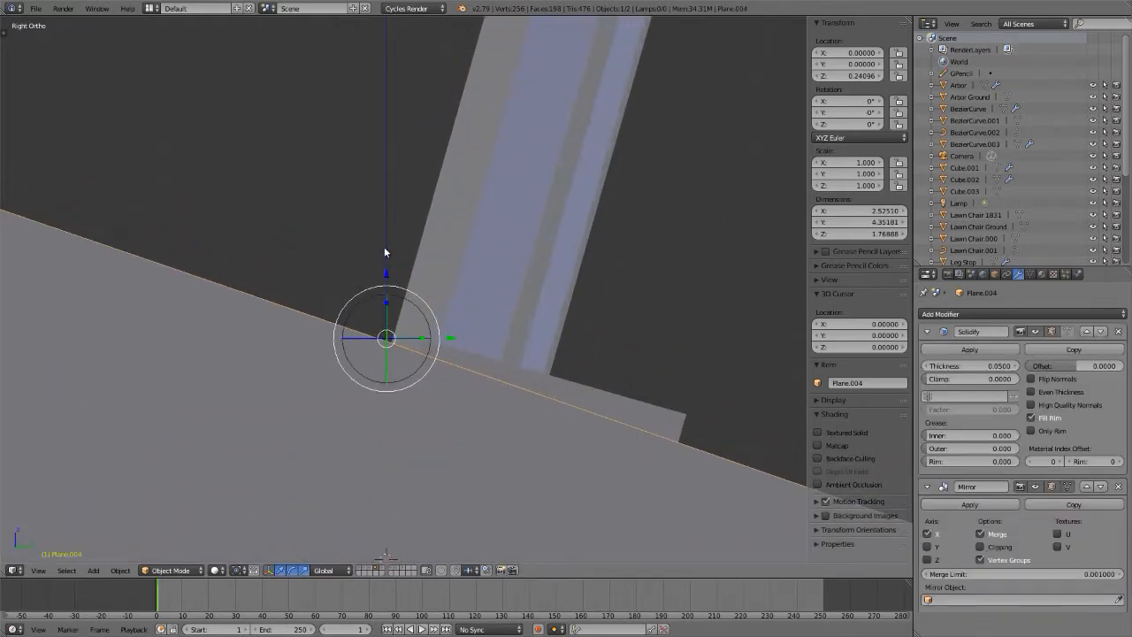
{"action": "left_click_drag", "start_coordinate": [387, 277], "coordinate": [389, 259]}
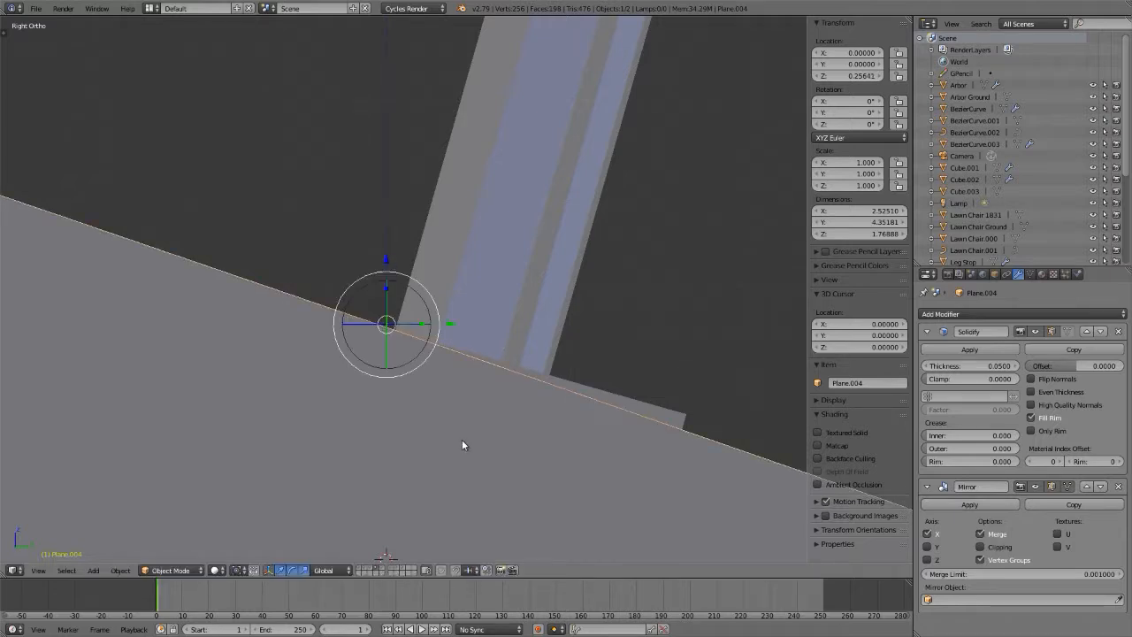
- Examine in rendered shading how the lower crosspiece joins the side panel and the slats, and return to solid shading
{"action": "middle_click_drag", "start_coordinate": [462, 444], "coordinate": [491, 468]}
{"action": "key", "text": "shift+z"}
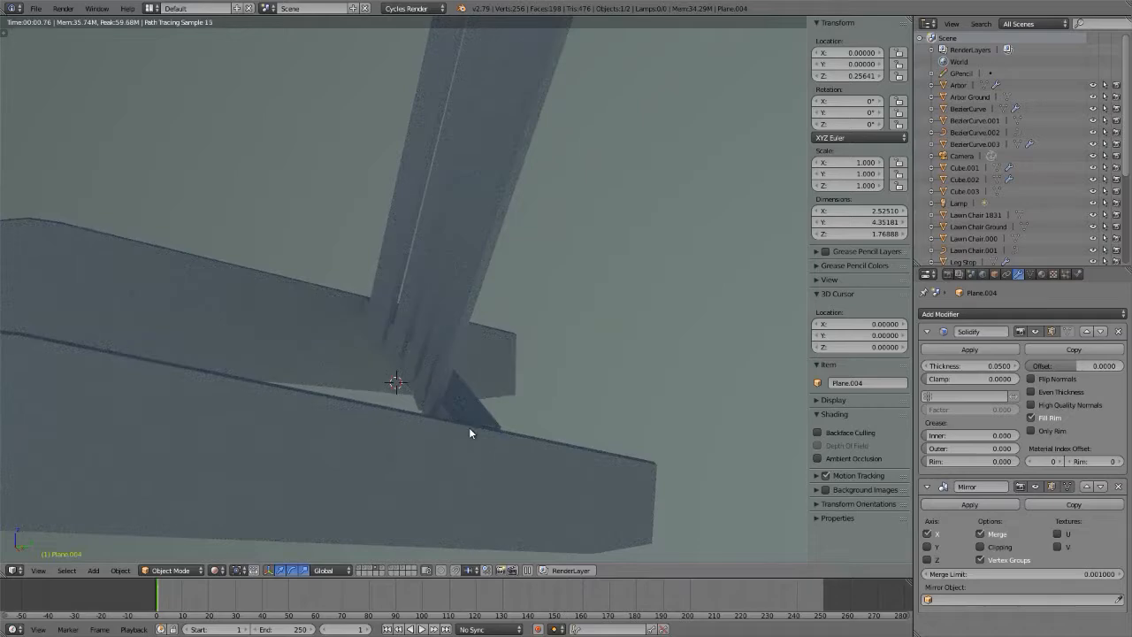
{"action": "scroll", "coordinate": [470, 430], "scroll_direction": "up", "scroll_amount": 6}
{"action": "scroll", "coordinate": [460, 411], "scroll_direction": "up", "scroll_amount": 5}
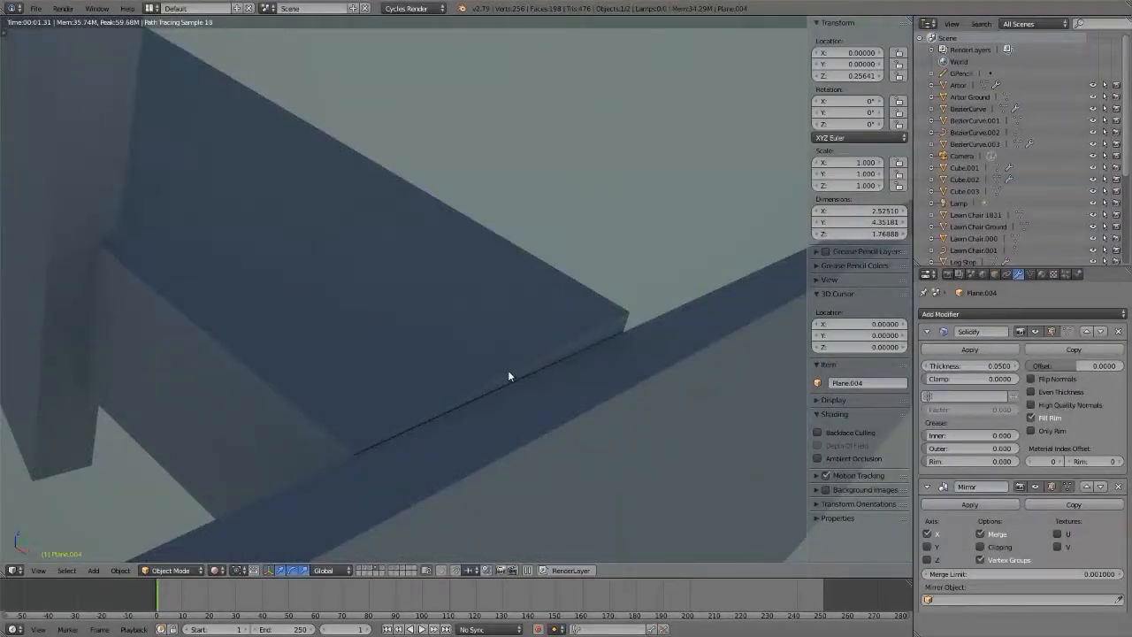
{"action": "scroll", "coordinate": [425, 414], "scroll_direction": "down", "scroll_amount": 5}
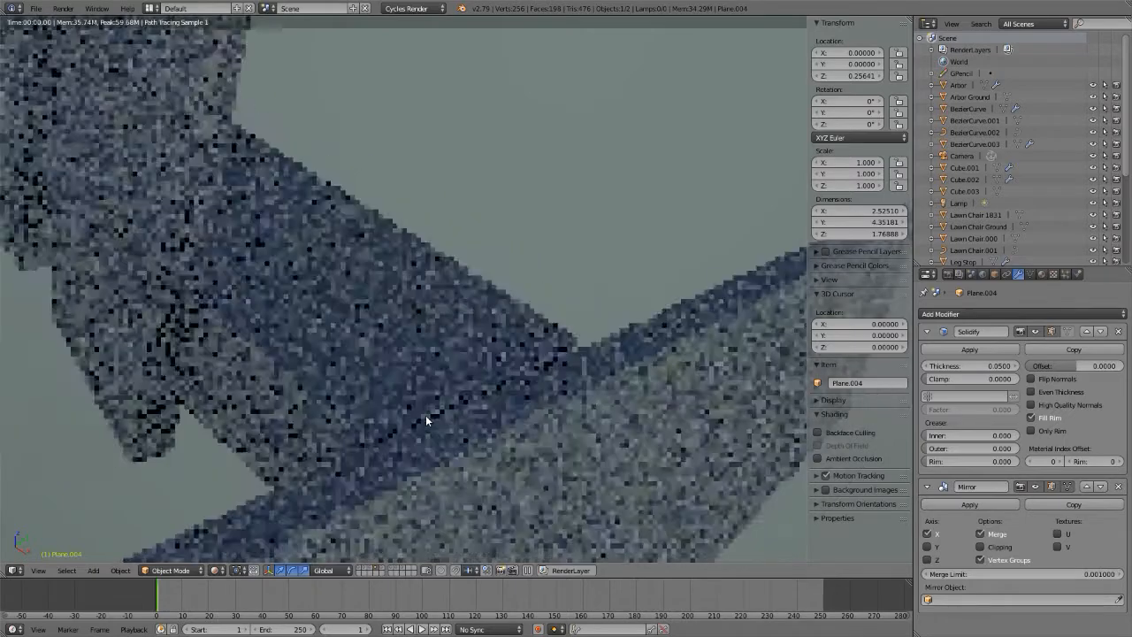
{"action": "scroll", "coordinate": [323, 386], "scroll_direction": "up", "scroll_amount": 3}
{"action": "scroll", "coordinate": [322, 386], "scroll_direction": "up", "scroll_amount": 4}
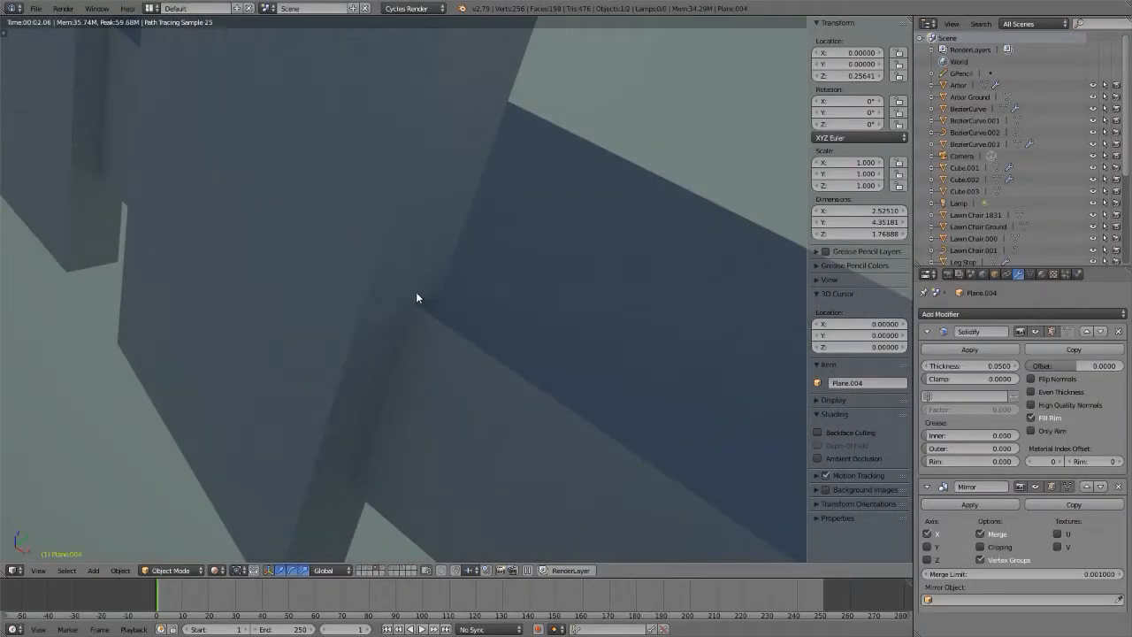
{"action": "scroll", "coordinate": [422, 308], "scroll_direction": "down", "scroll_amount": 2}
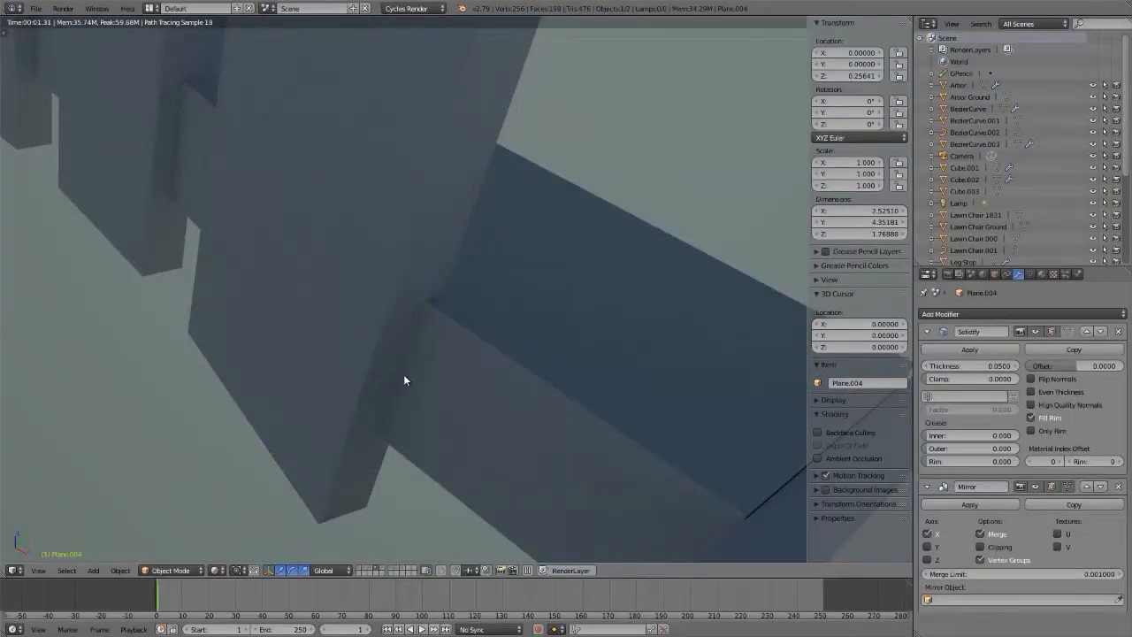
{"action": "scroll", "coordinate": [403, 375], "scroll_direction": "down", "scroll_amount": 8}
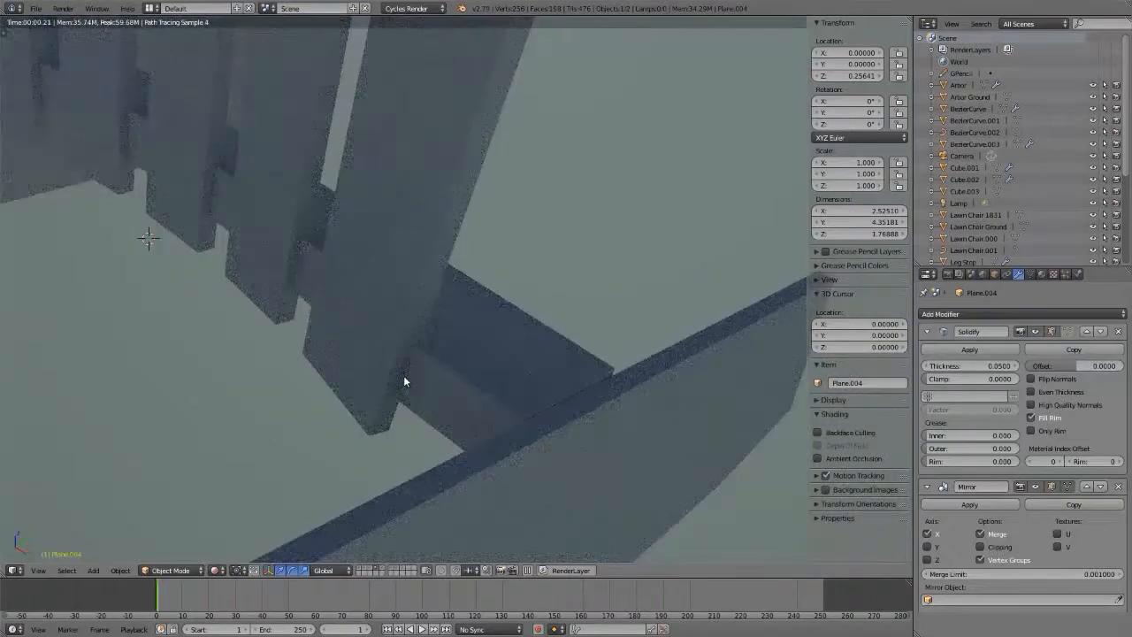
{"action": "key", "text": "shift+z"}
- Select the backrest, enter Edit Mode and select the whole upper and lower crosspieces as linked geometry
{"action": "right_click", "coordinate": [403, 374]}
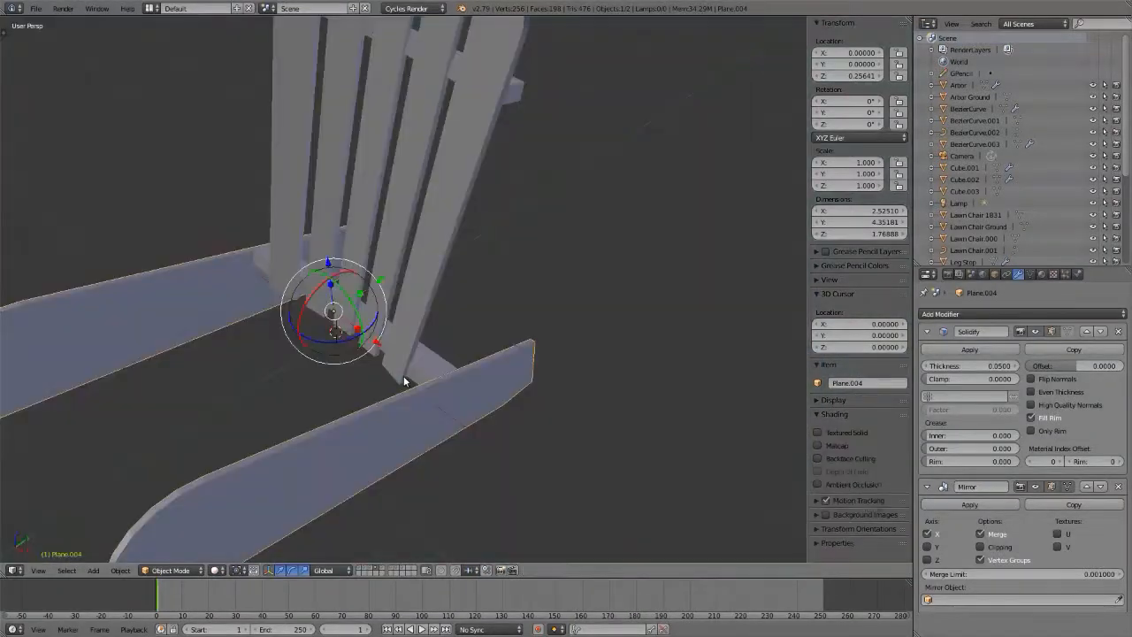
{"action": "middle_click_drag", "start_coordinate": [434, 193], "coordinate": [397, 210]}
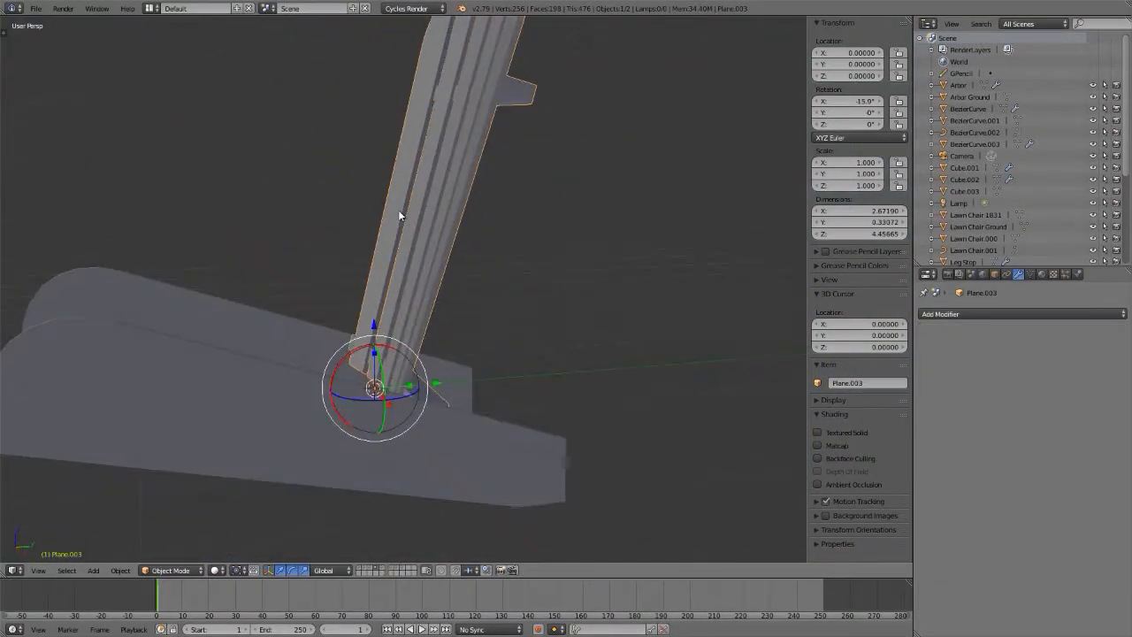
{"action": "key", "text": "Tab"}
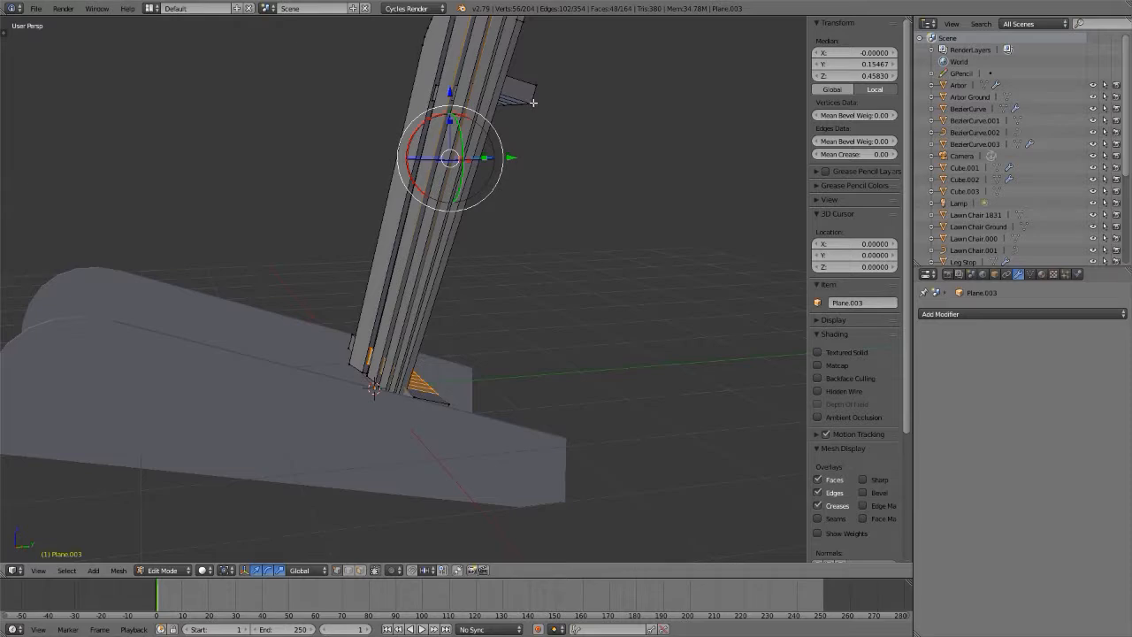
{"action": "right_click", "coordinate": [533, 103]}
{"action": "right_click", "coordinate": [451, 401], "text": "shift"}
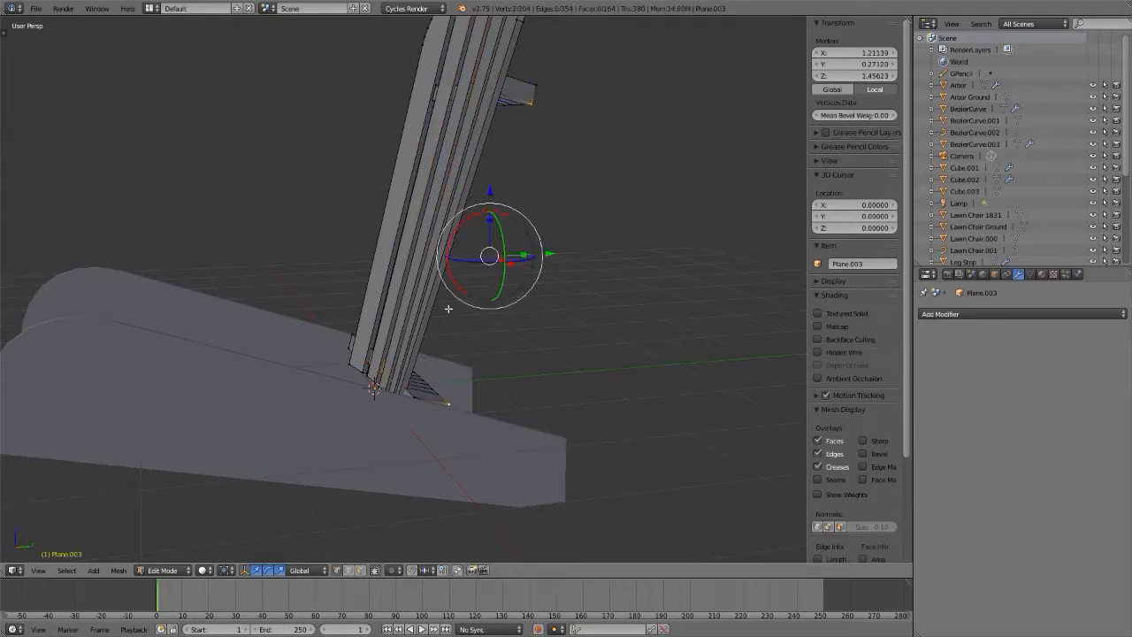
{"action": "key", "text": "ctrl+l"}
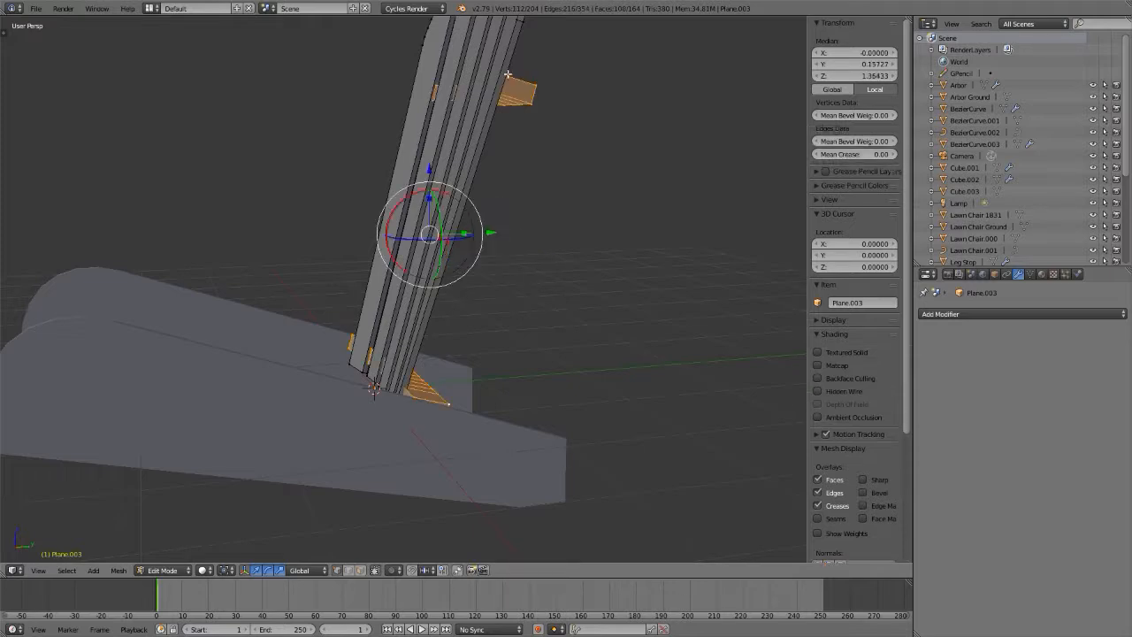
- Move both crosspieces back along global Y by about 0.028 so they sit behind the backrest slats
{"action": "middle_click_drag", "start_coordinate": [501, 95], "coordinate": [407, 132]}
{"action": "scroll", "coordinate": [565, 155], "scroll_direction": "up", "scroll_amount": 3}
{"action": "scroll", "coordinate": [601, 56], "scroll_direction": "up", "scroll_amount": 5}
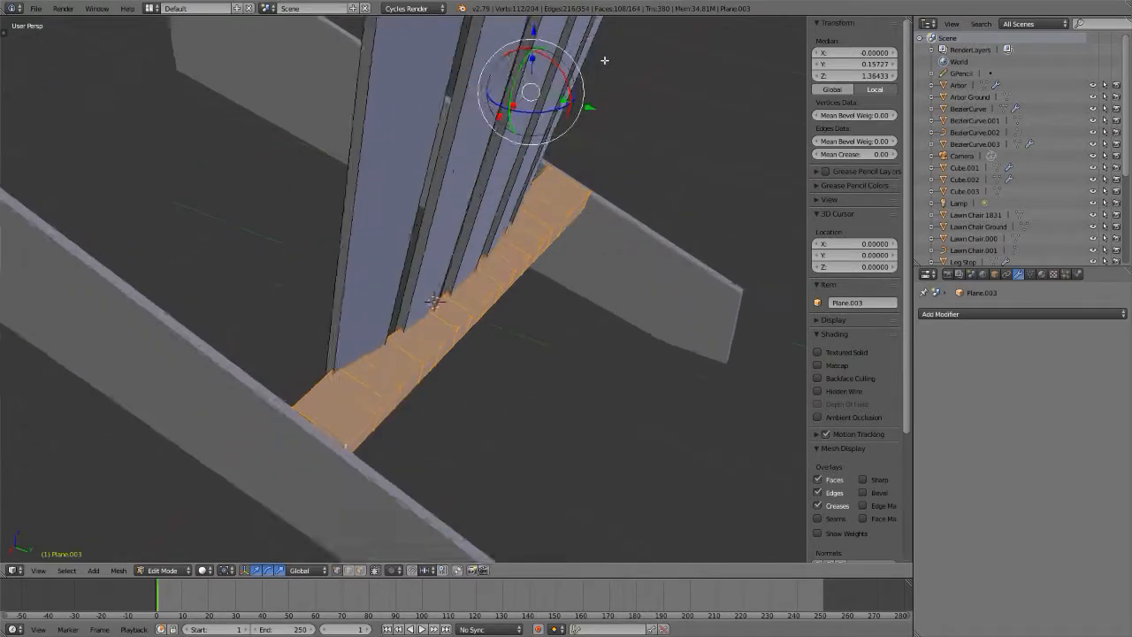
{"action": "key", "text": "n"}
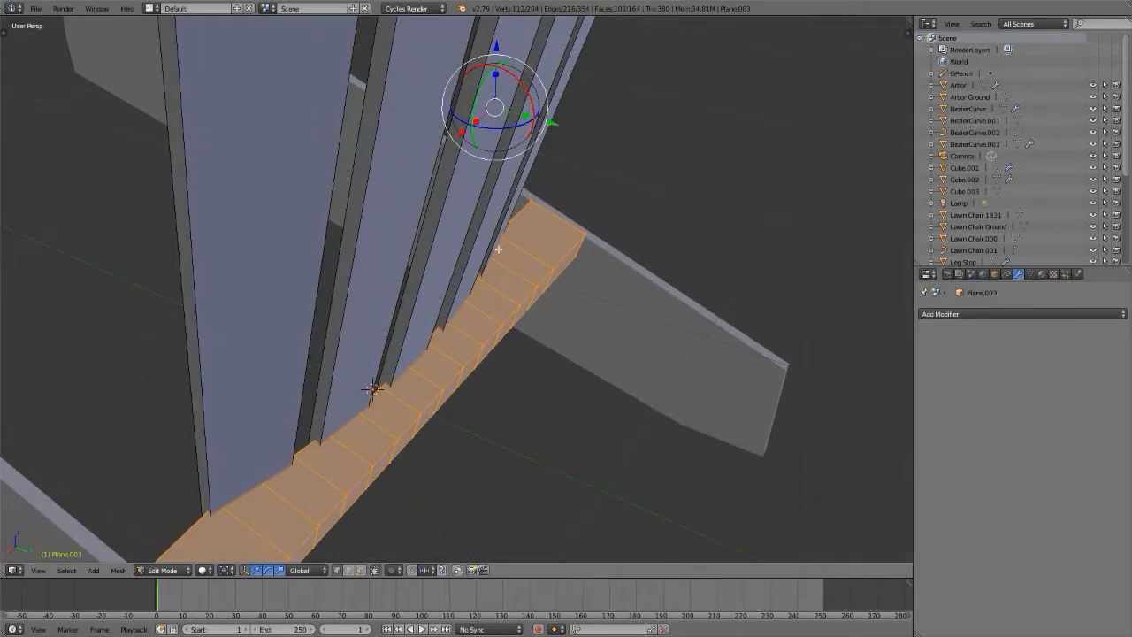
{"action": "middle_click_drag", "start_coordinate": [260, 490], "coordinate": [351, 377]}
{"action": "scroll", "coordinate": [351, 376], "scroll_direction": "up", "scroll_amount": 2}
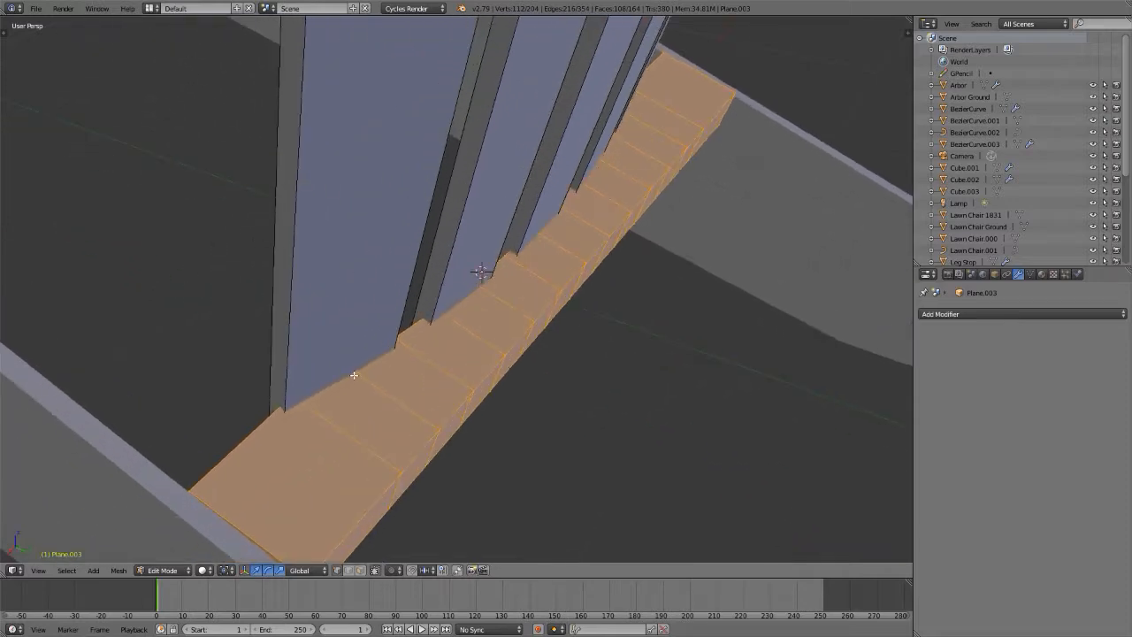
{"action": "key", "text": "g"}
{"action": "key", "text": "y"}
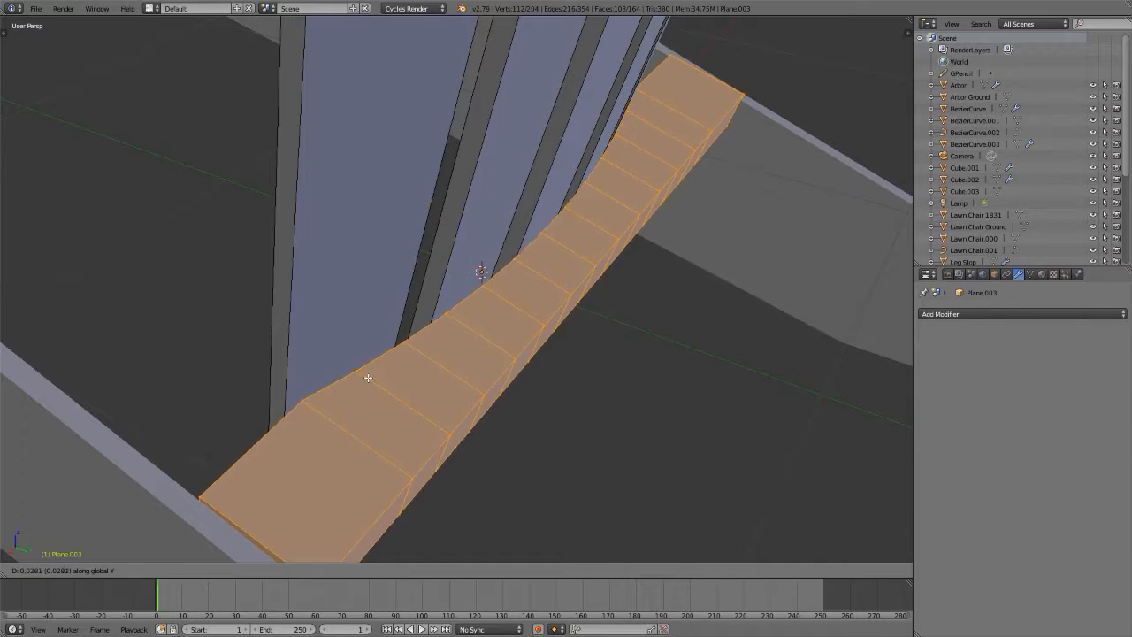
{"action": "left_click", "coordinate": [369, 378]}
- Examine in rendered shading how closely both crosspieces meet the slats and side boards, and return to solid shading
{"action": "middle_click_drag", "start_coordinate": [435, 354], "coordinate": [463, 111]}
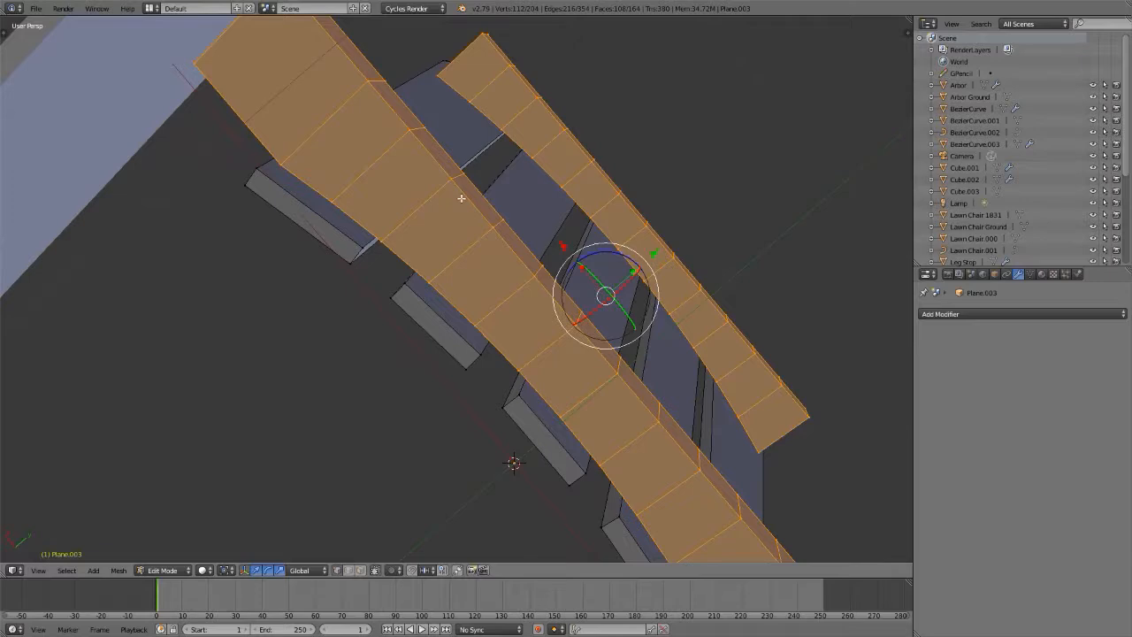
{"action": "key", "text": "shift+z"}
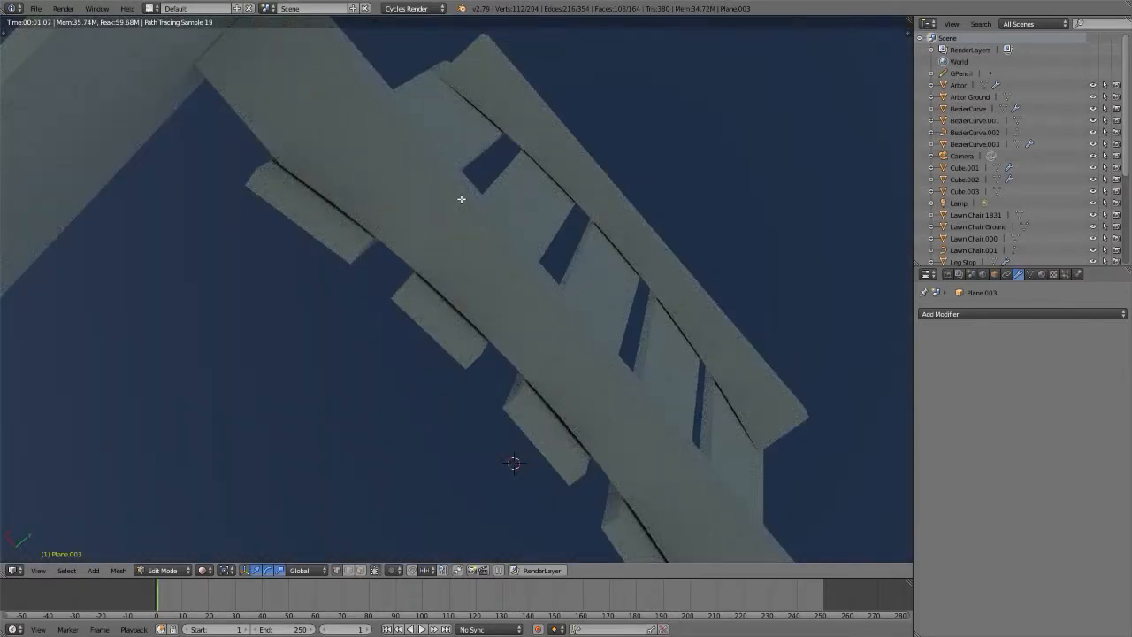
{"action": "scroll", "coordinate": [456, 163], "scroll_direction": "down", "scroll_amount": 3}
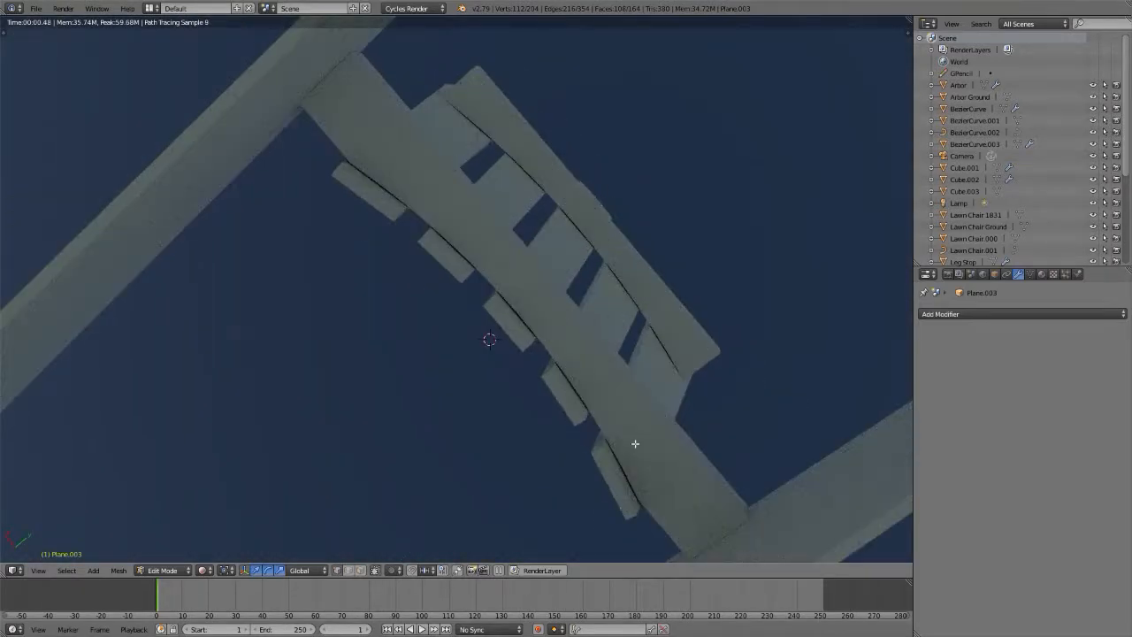
{"action": "scroll", "coordinate": [667, 358], "scroll_direction": "up", "scroll_amount": 5}
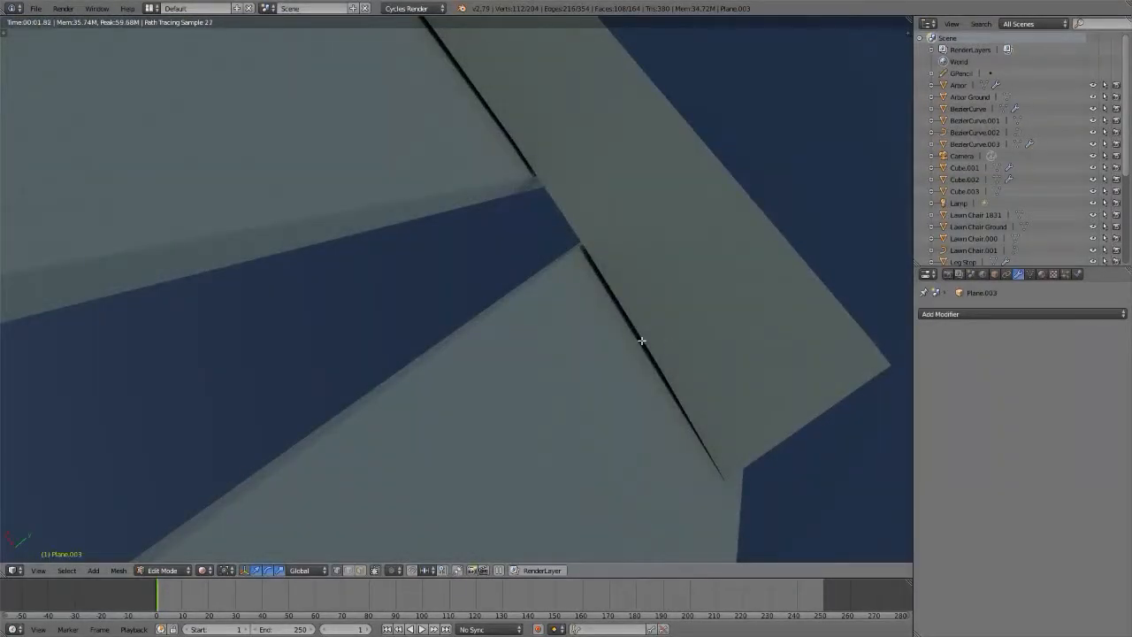
{"action": "middle_click_drag", "start_coordinate": [641, 340], "coordinate": [480, 523]}
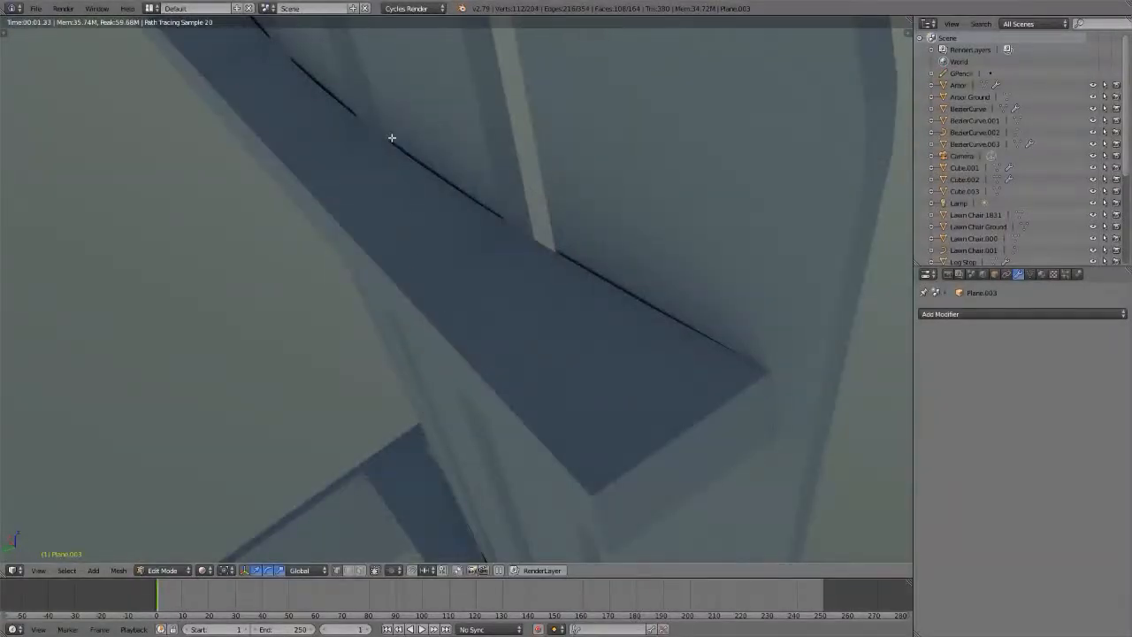
{"action": "scroll", "coordinate": [580, 266], "scroll_direction": "down", "scroll_amount": 5}
{"action": "middle_click_drag", "start_coordinate": [580, 267], "coordinate": [581, 342]}
{"action": "scroll", "coordinate": [581, 342], "scroll_direction": "up", "scroll_amount": 6}
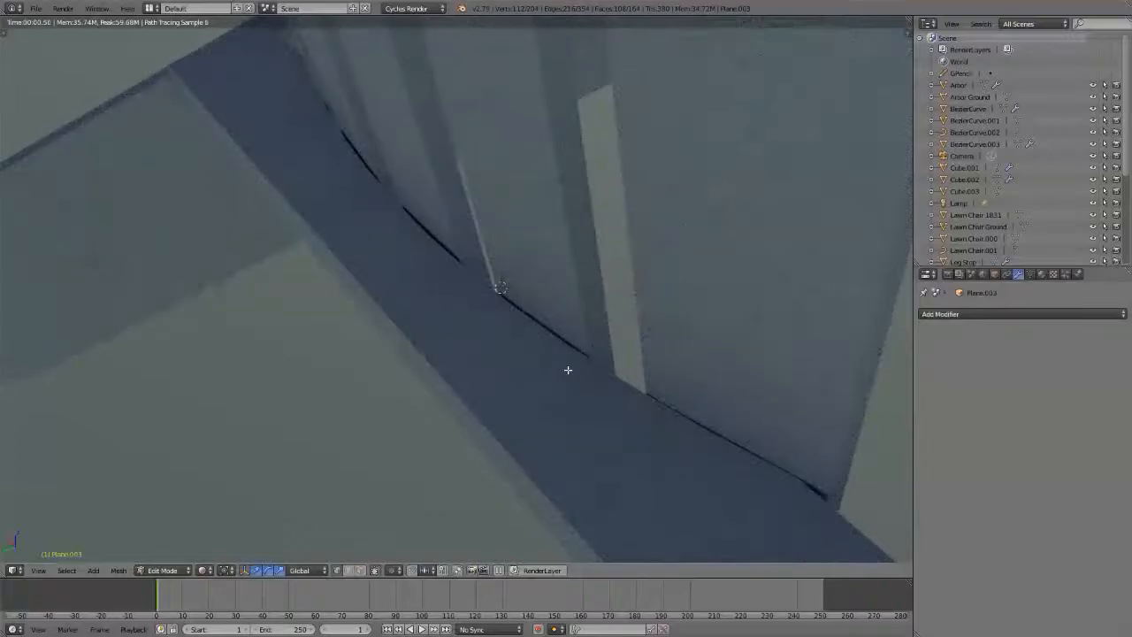
{"action": "scroll", "coordinate": [567, 330], "scroll_direction": "down", "scroll_amount": 4}
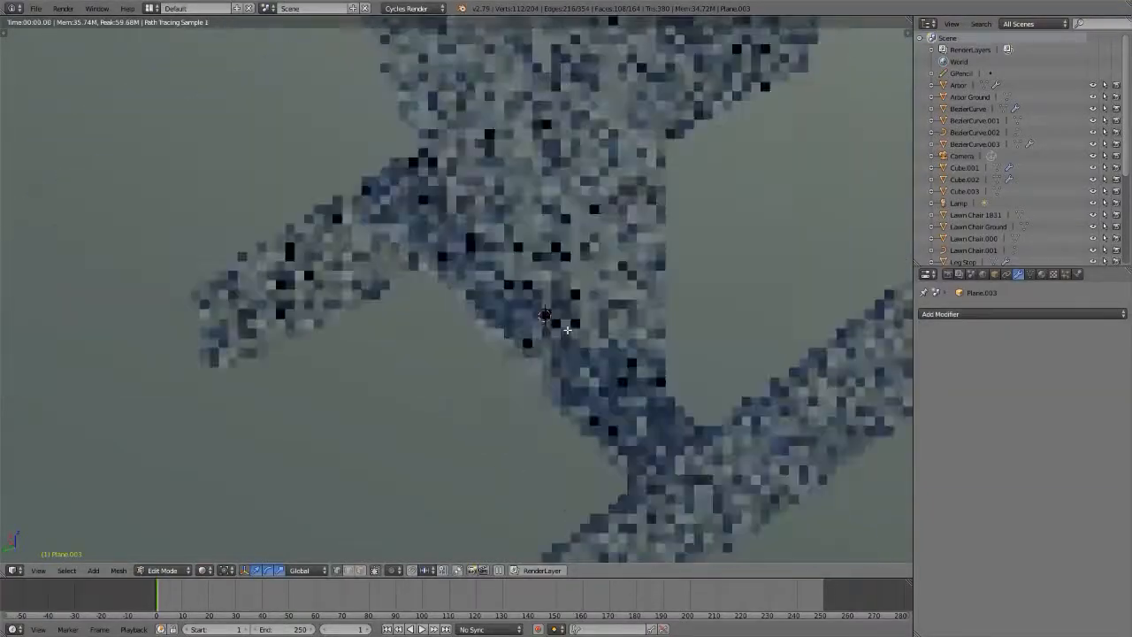
{"action": "middle_click_drag", "start_coordinate": [567, 330], "coordinate": [467, 447]}
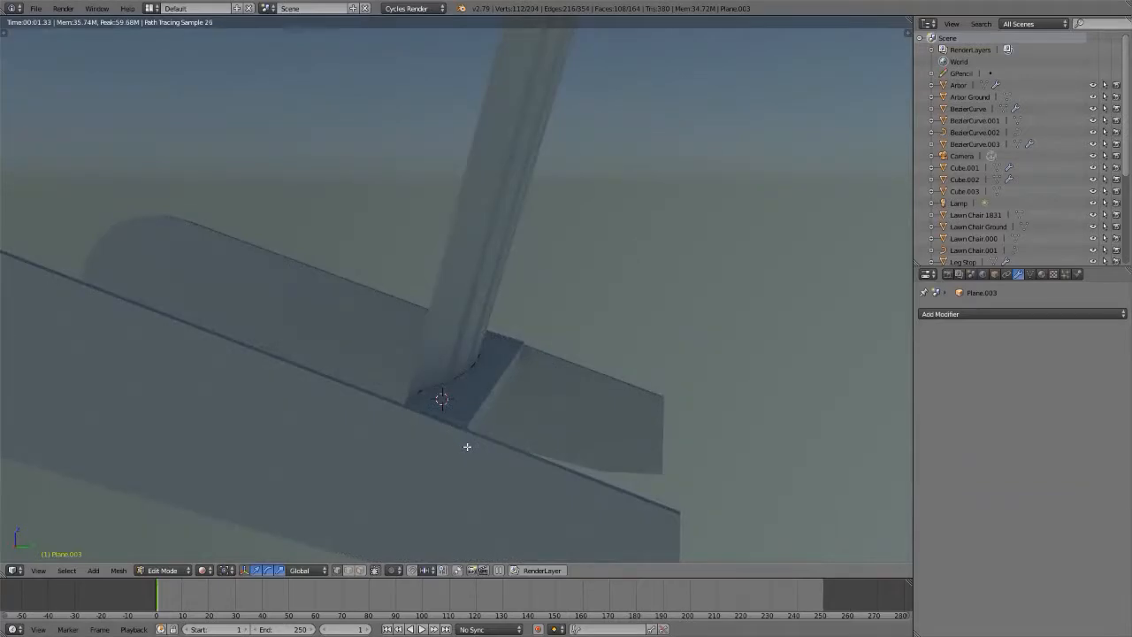
{"action": "key", "text": "shift+z"}
- Leave Edit Mode, select the mirrored side boards and shift them slightly backward along Y to fit the lower crosspiece
{"action": "key", "text": "Tab"}
{"action": "right_click", "coordinate": [467, 445]}
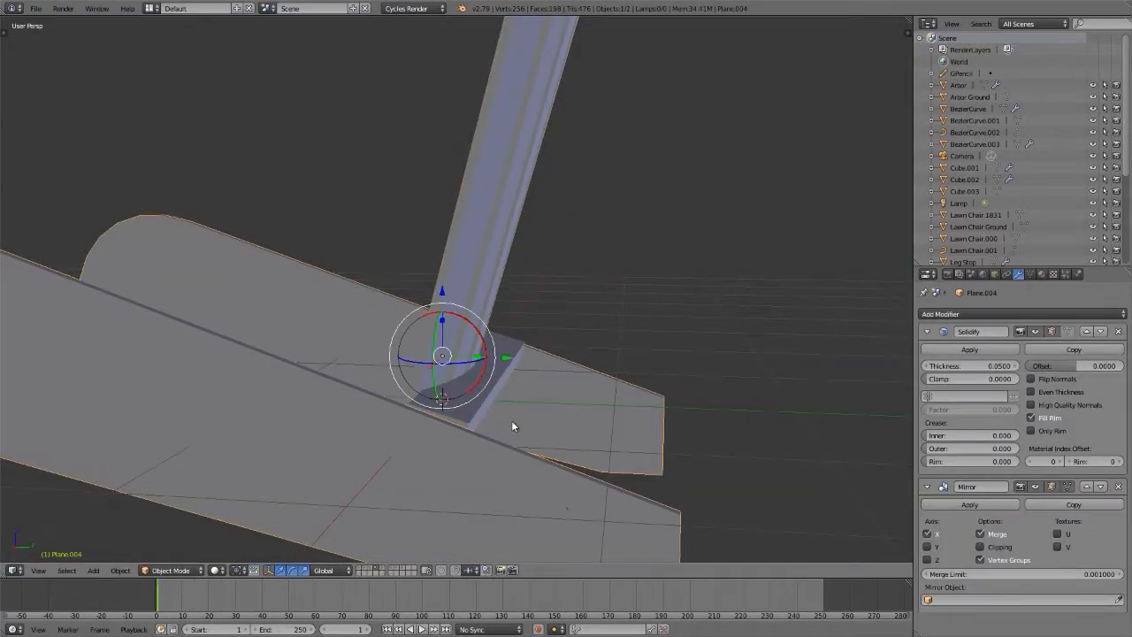
{"action": "key", "text": "Tab"}
{"action": "key", "text": "Tab"}
{"action": "left_click_drag", "start_coordinate": [508, 360], "coordinate": [514, 358]}
{"action": "scroll", "coordinate": [515, 363], "scroll_direction": "down", "scroll_amount": 4}
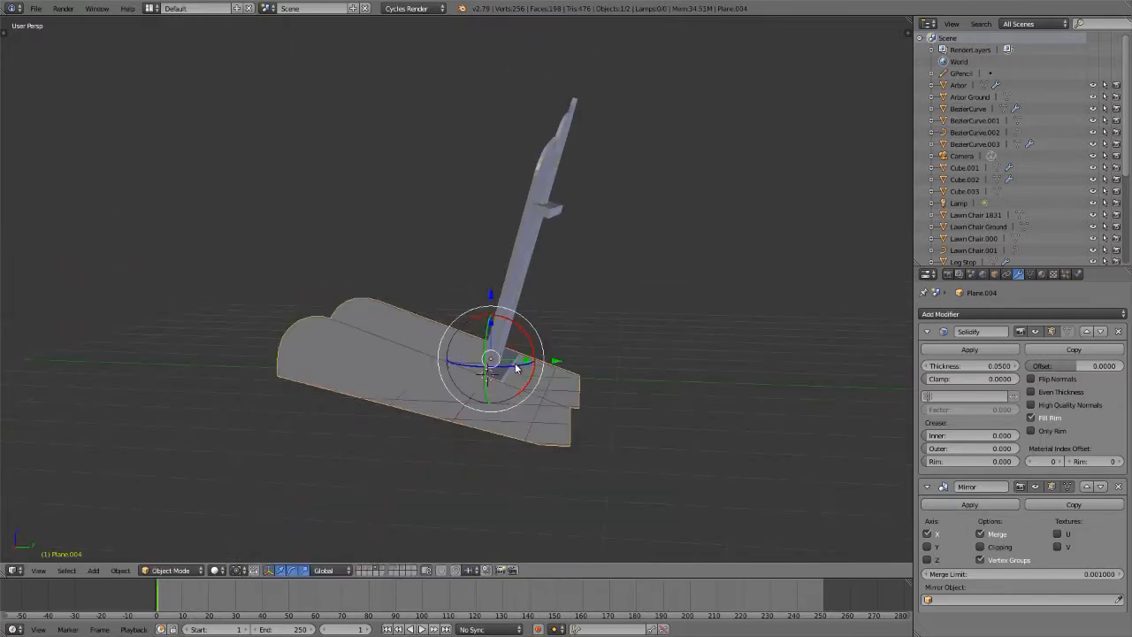
- Duplicate the side boards in the right side view and move the copy along Y to behind the chair
{"action": "key", "text": "KP_3"}
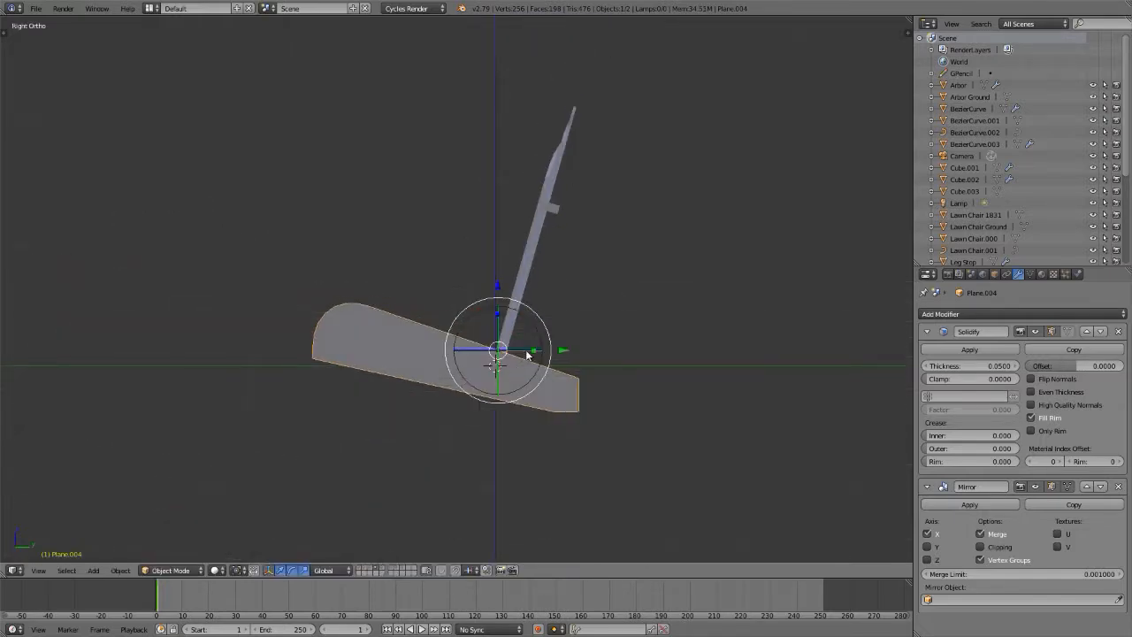
{"action": "middle_click_drag", "start_coordinate": [526, 353], "coordinate": [464, 345], "text": "shift"}
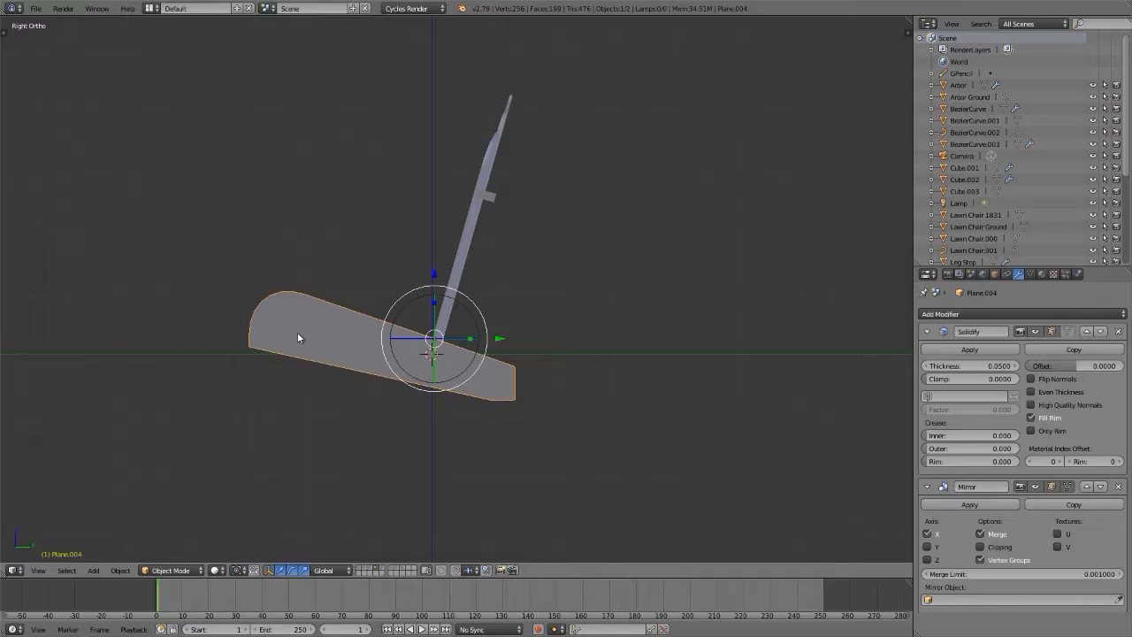
{"action": "key", "text": "shift+d"}
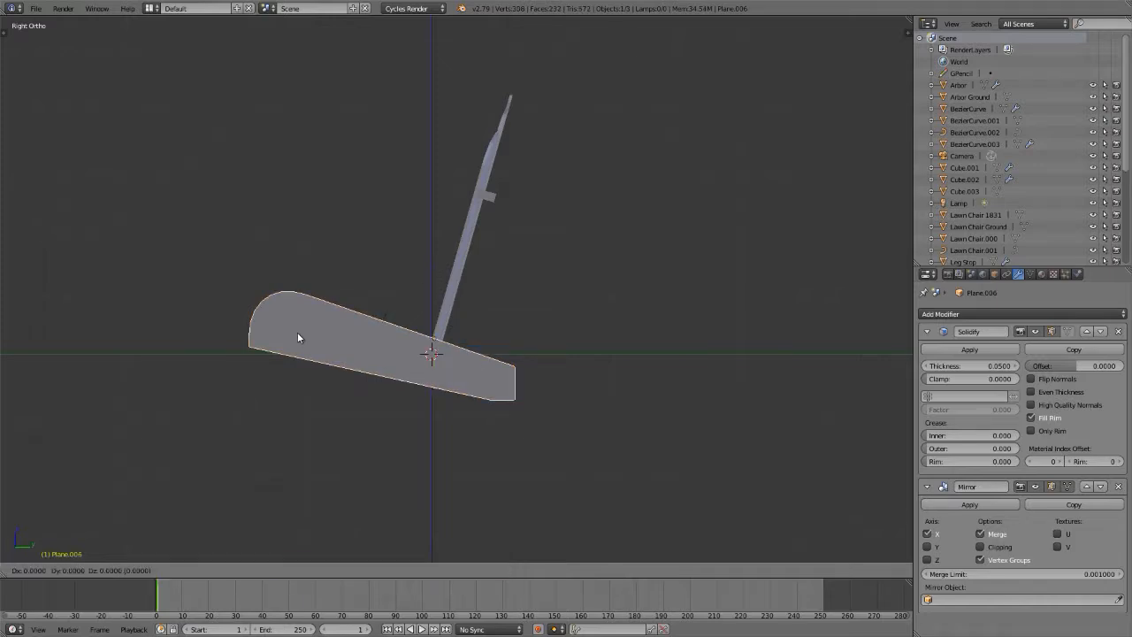
{"action": "right_click", "coordinate": [297, 336]}
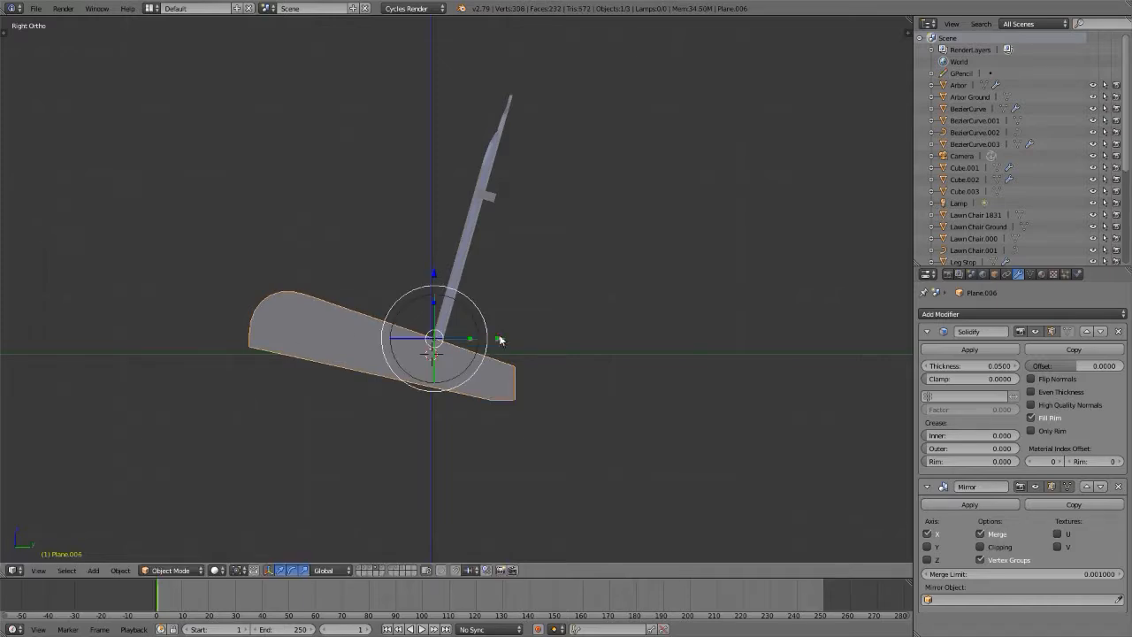
{"action": "left_click_drag", "start_coordinate": [500, 338], "coordinate": [679, 331]}
- Delete the copy's large rounded front face, keeping only the small rear face
{"action": "key", "text": "Tab"}
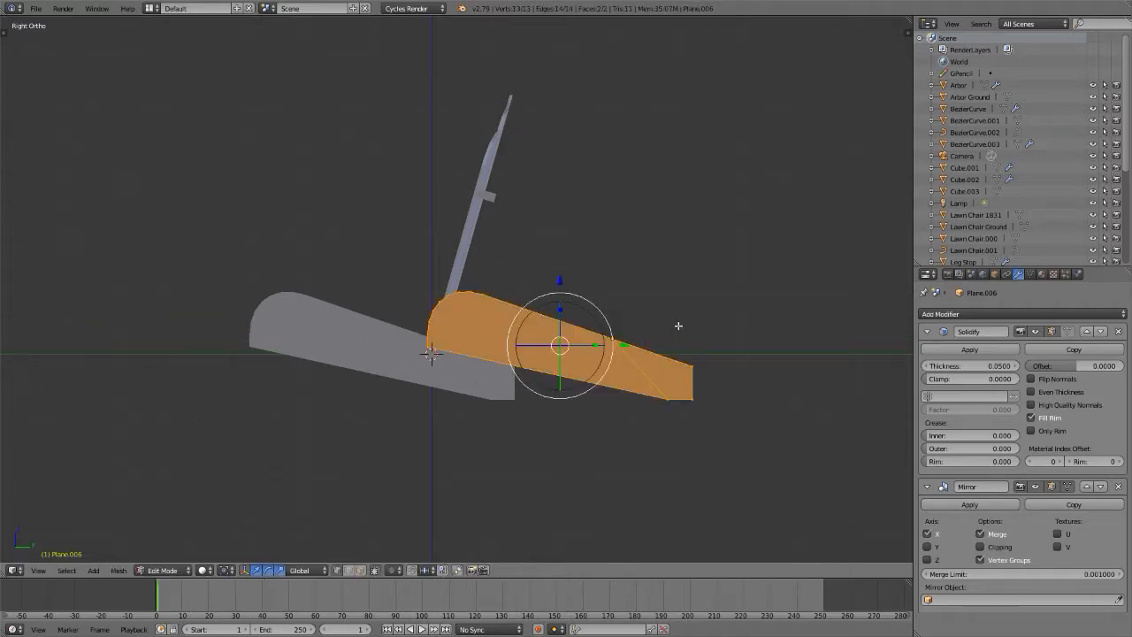
{"action": "key", "text": "ctrl+Tab"}
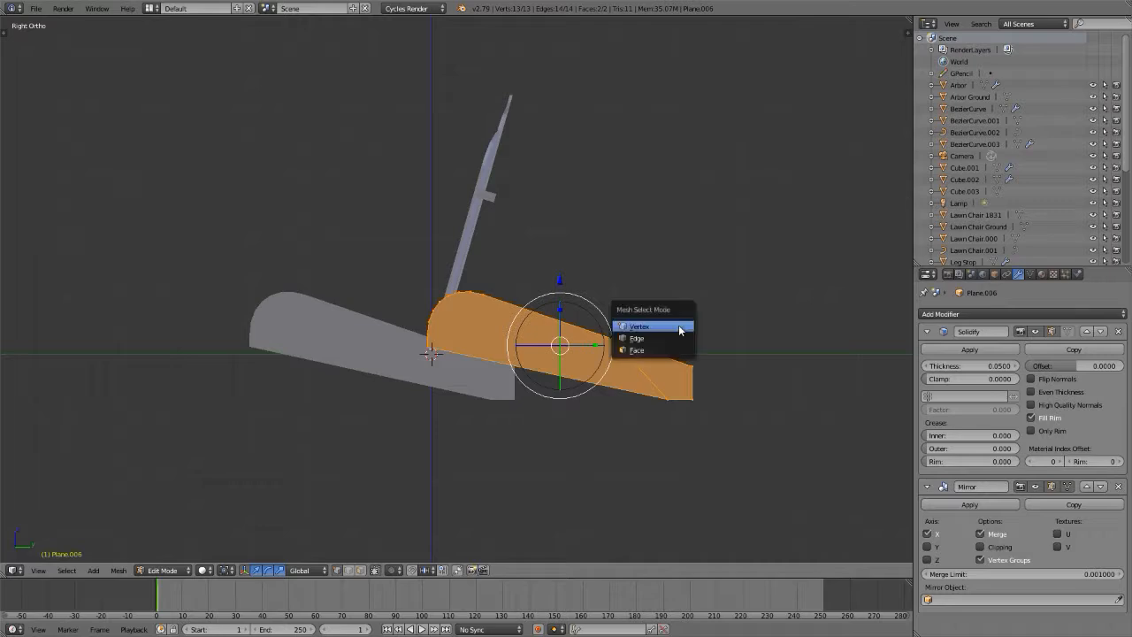
{"action": "left_click", "coordinate": [678, 325]}
{"action": "key", "text": "ctrl+Tab"}
{"action": "left_click", "coordinate": [678, 325]}
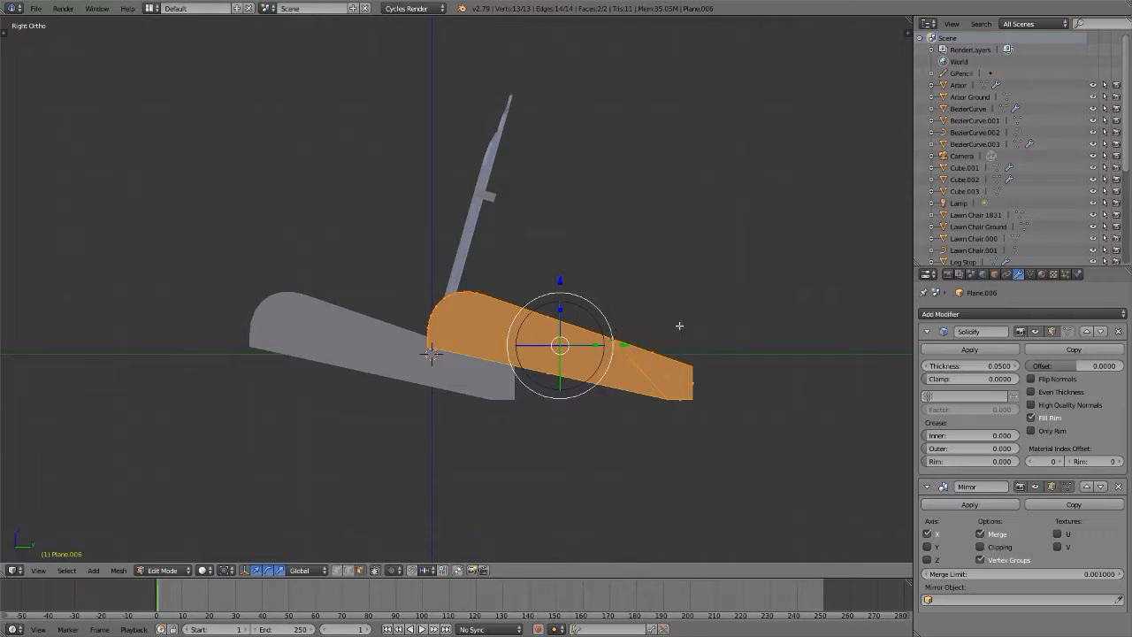
{"action": "left_click", "coordinate": [496, 328]}
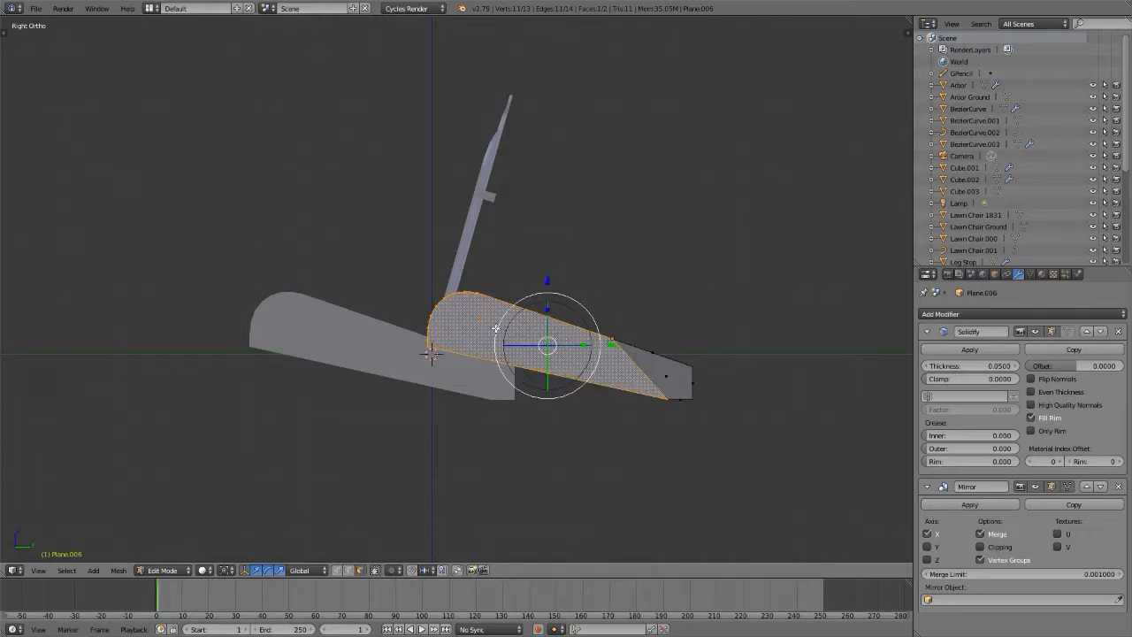
{"action": "key", "text": "x"}
{"action": "left_click", "coordinate": [568, 353]}
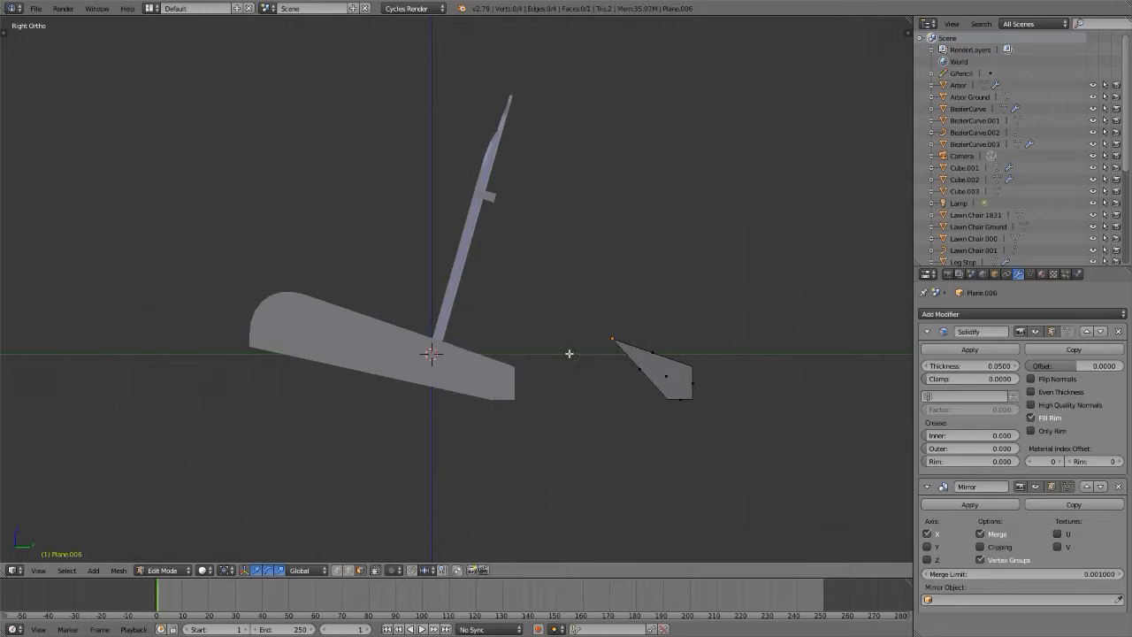
- Straighten the remaining face's slanted front edge to vertical by scaling it to 0 on Y
{"action": "key", "text": "ctrl+Tab"}
{"action": "left_click", "coordinate": [640, 367]}
{"action": "right_click", "coordinate": [639, 365]}
{"action": "key", "text": "s"}
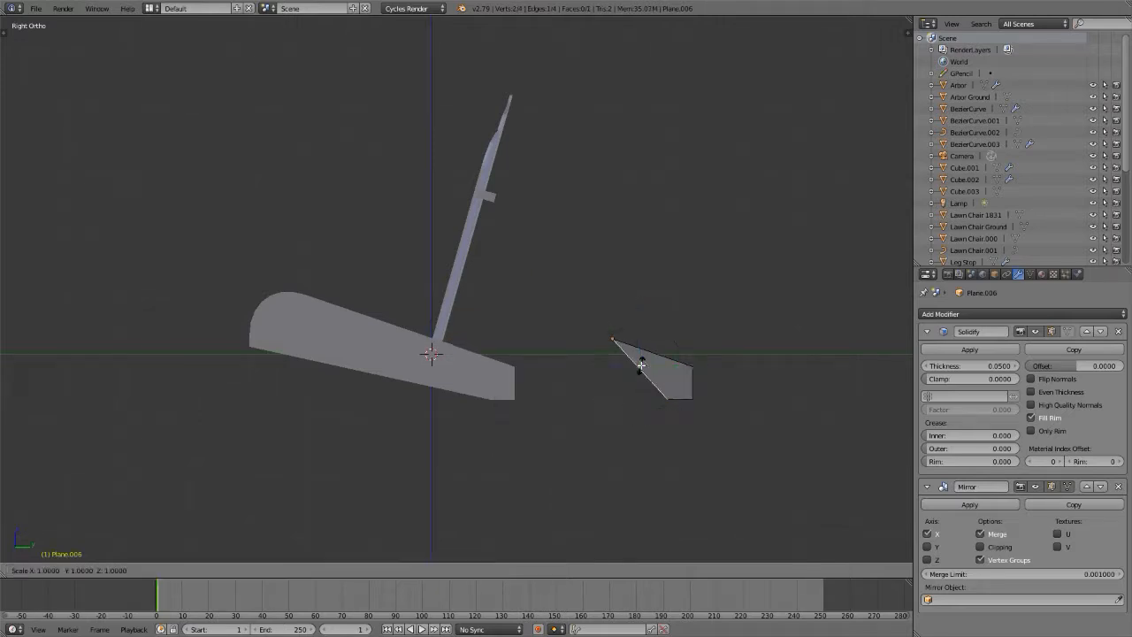
{"action": "key", "text": "y"}
{"action": "key", "text": "0"}
{"action": "key", "text": "Return"}
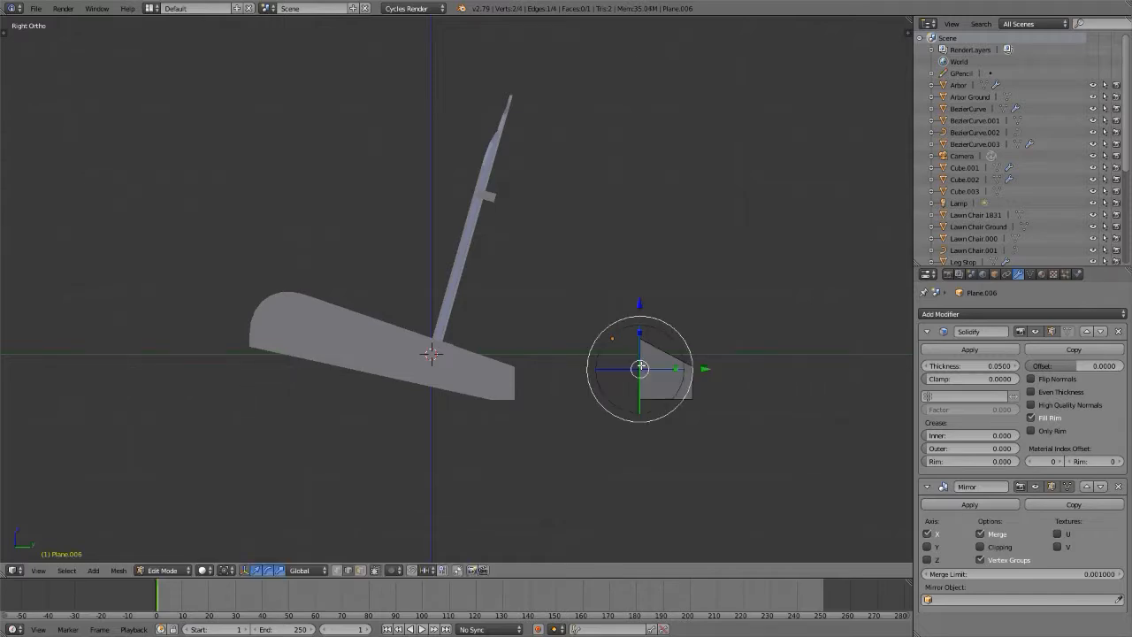
- Level the face's sloped upper edge by scaling it to 0 on Z, and return to Object Mode
{"action": "right_click", "coordinate": [677, 357]}
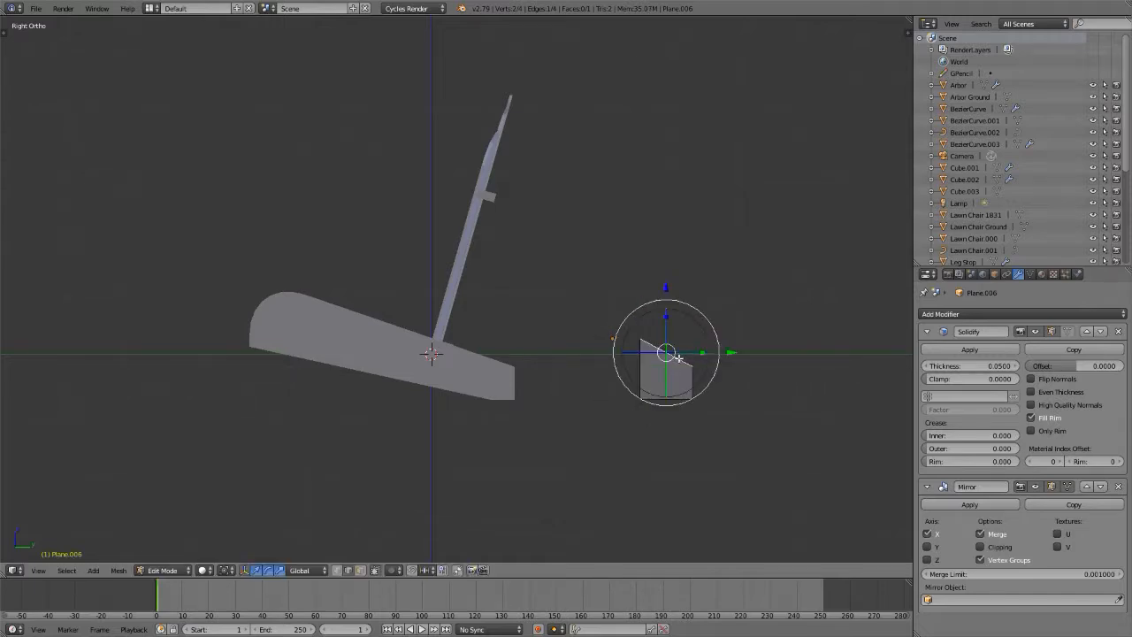
{"action": "key", "text": "s"}
{"action": "key", "text": "z"}
{"action": "key", "text": "0"}
{"action": "key", "text": "Return"}
{"action": "key", "text": "Tab"}
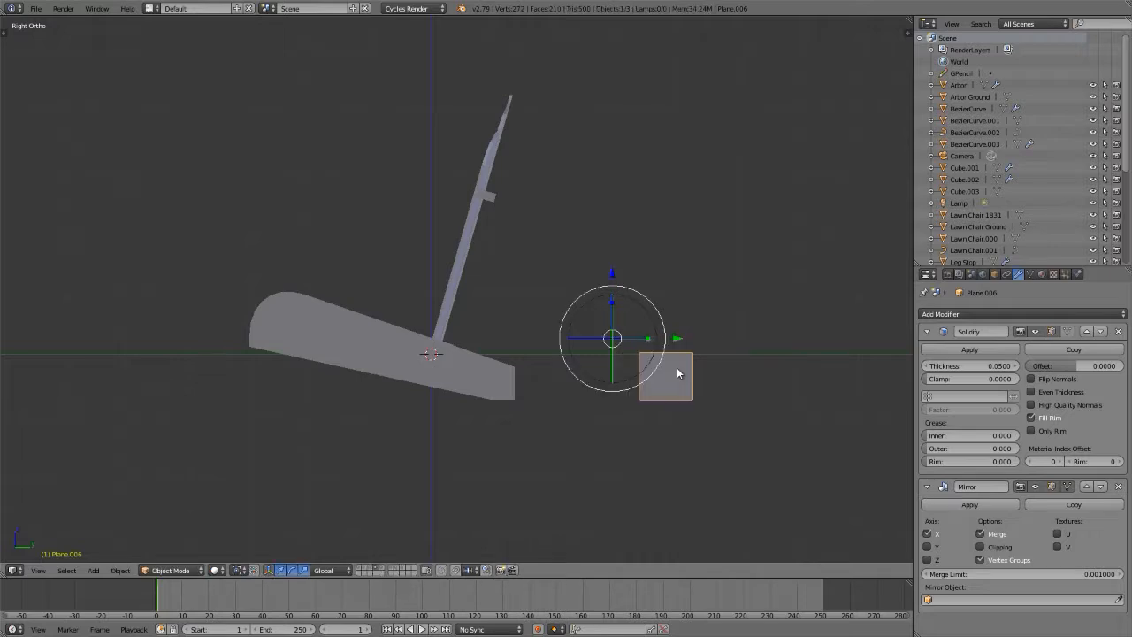
- Set the small panel's origin to its geometry
{"action": "key", "text": "t"}
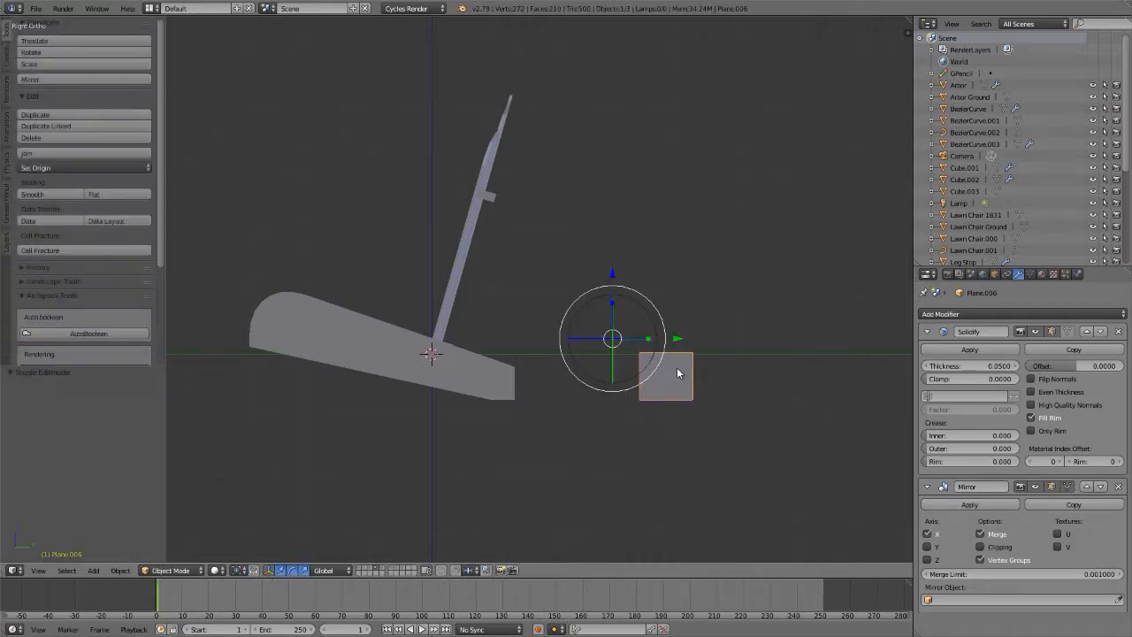
{"action": "left_click", "coordinate": [74, 169]}
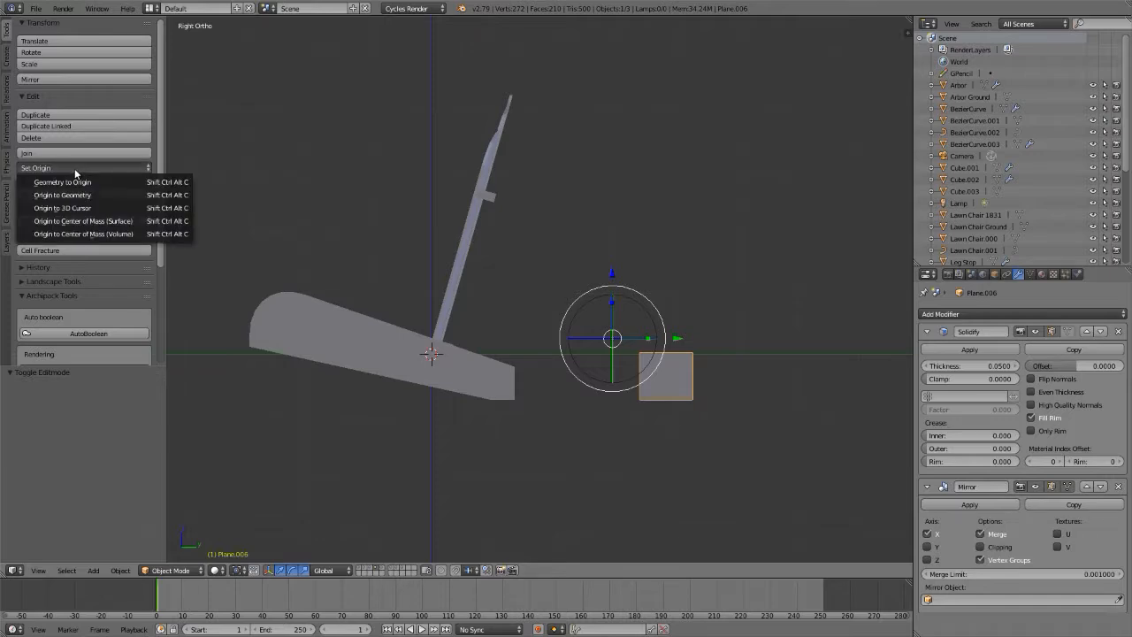
{"action": "left_click", "coordinate": [75, 194]}
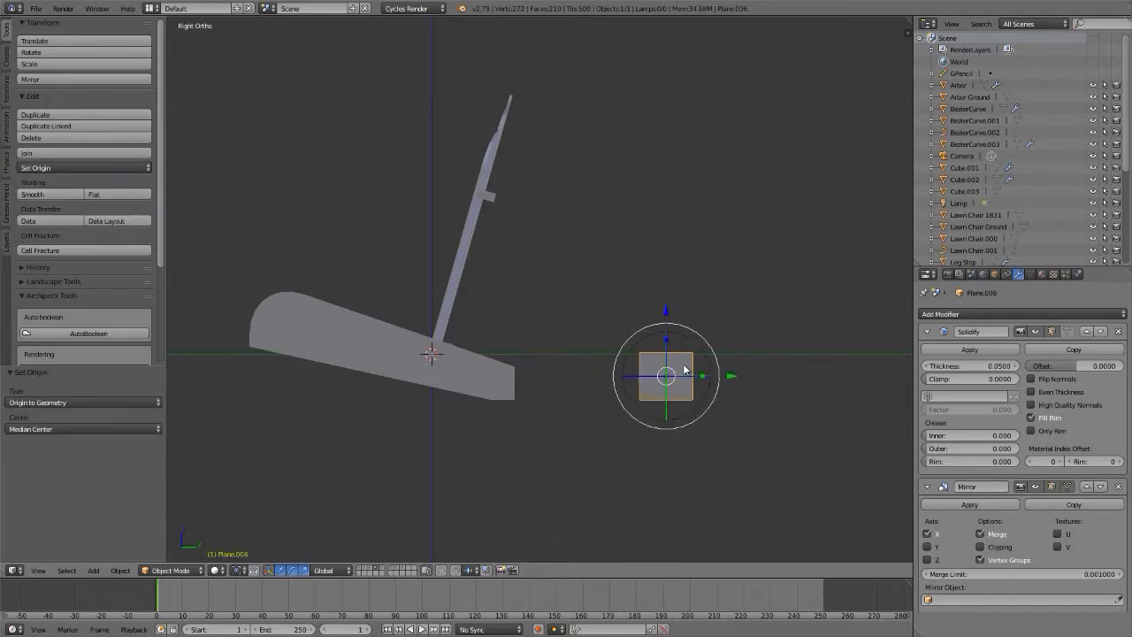
- Move the small panel up behind the backrest, just below its upper crosspiece, and check the rear post in the reference photo
{"action": "key", "text": "t"}
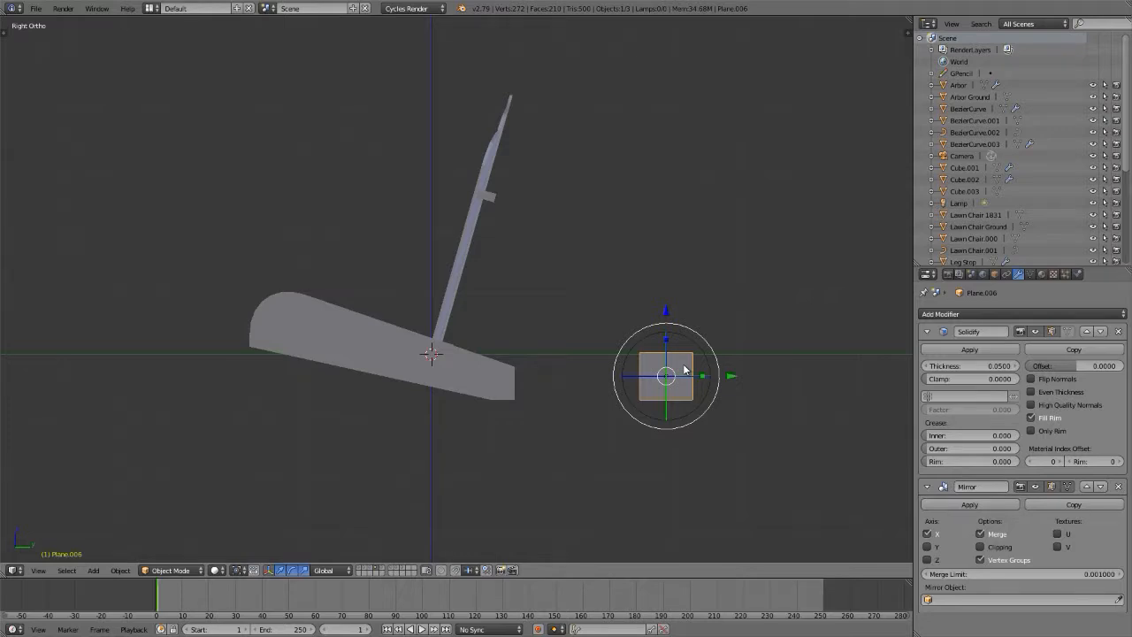
{"action": "key", "text": "g"}
{"action": "left_click", "coordinate": [512, 258]}
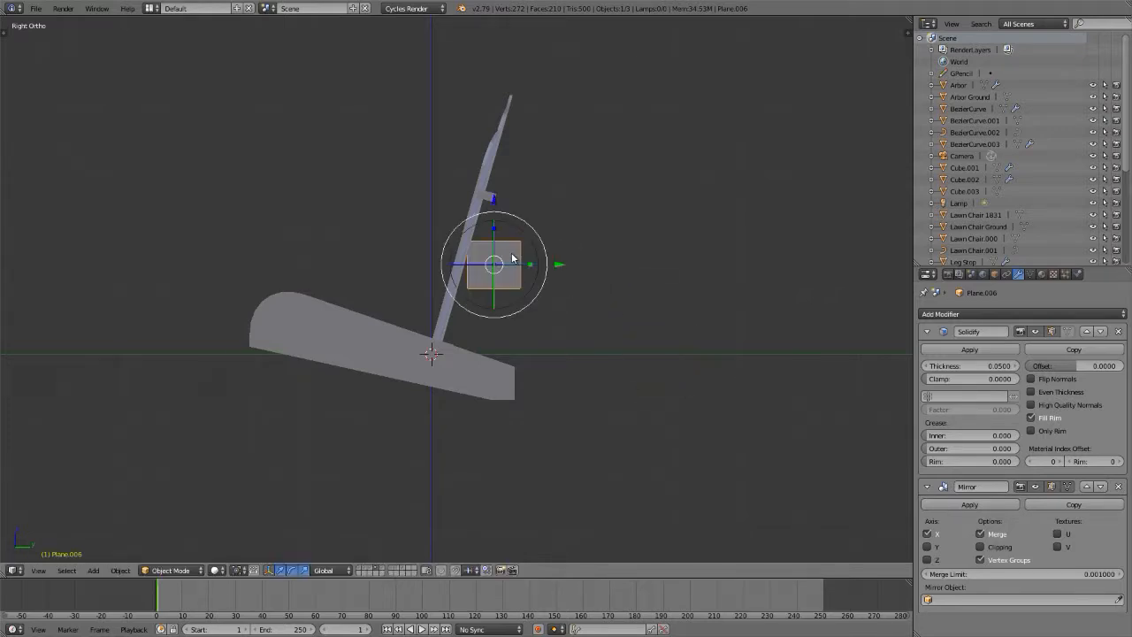
{"action": "key", "text": "alt+Tab"}
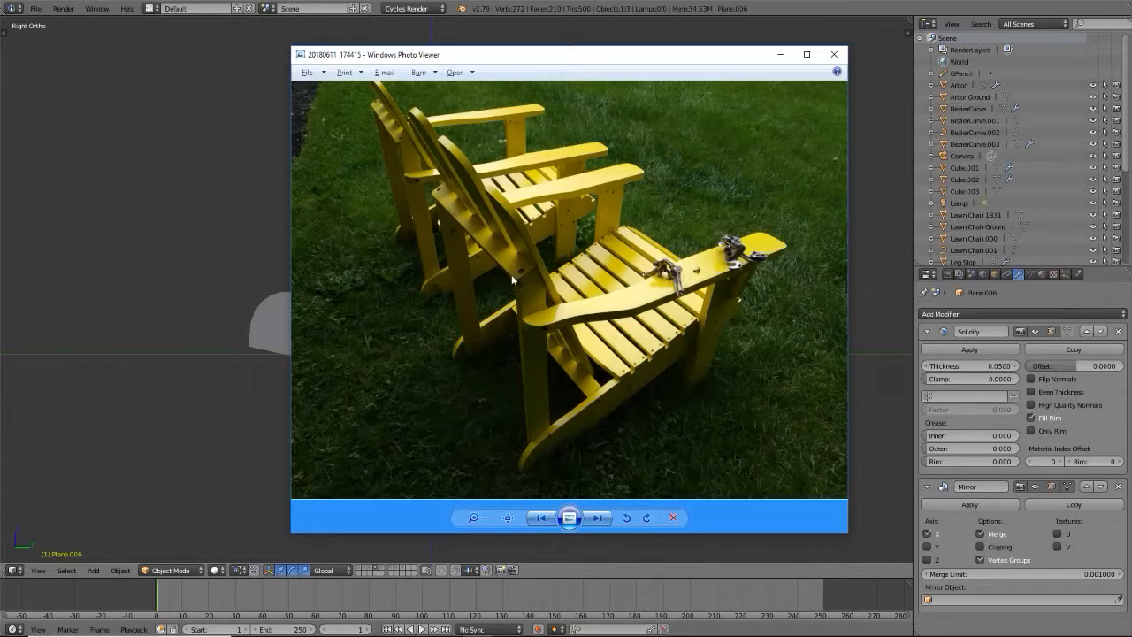
{"action": "key", "text": "alt+F4"}
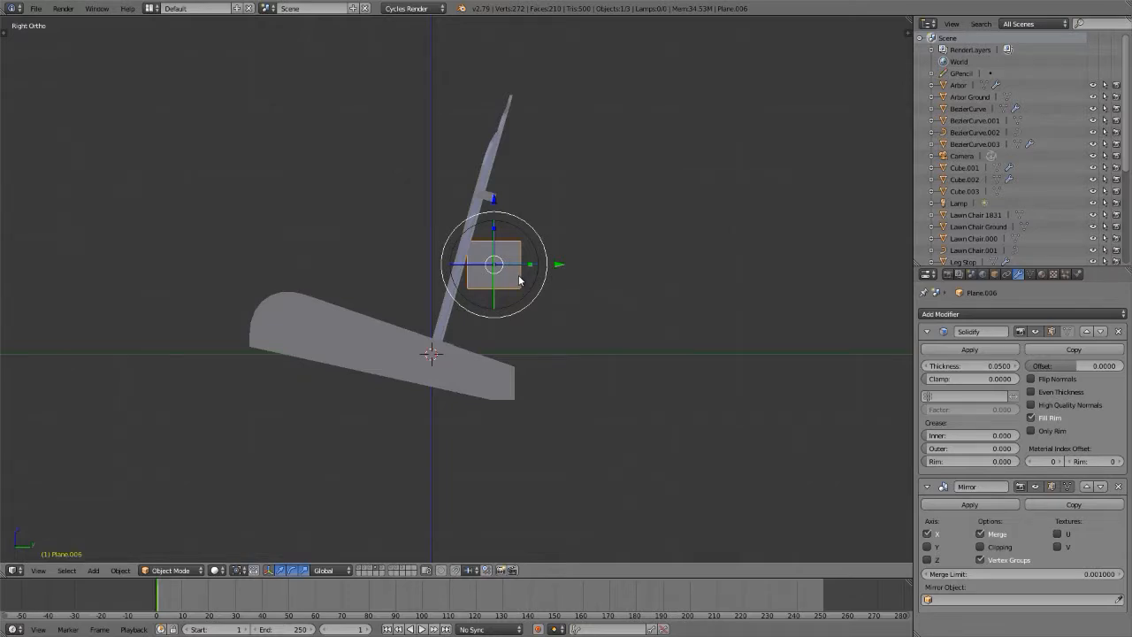
- Stretch the whole panel into a tall rear post by scaling it about 2.75 times on Z in Edit Mode
{"action": "key", "text": "Tab"}
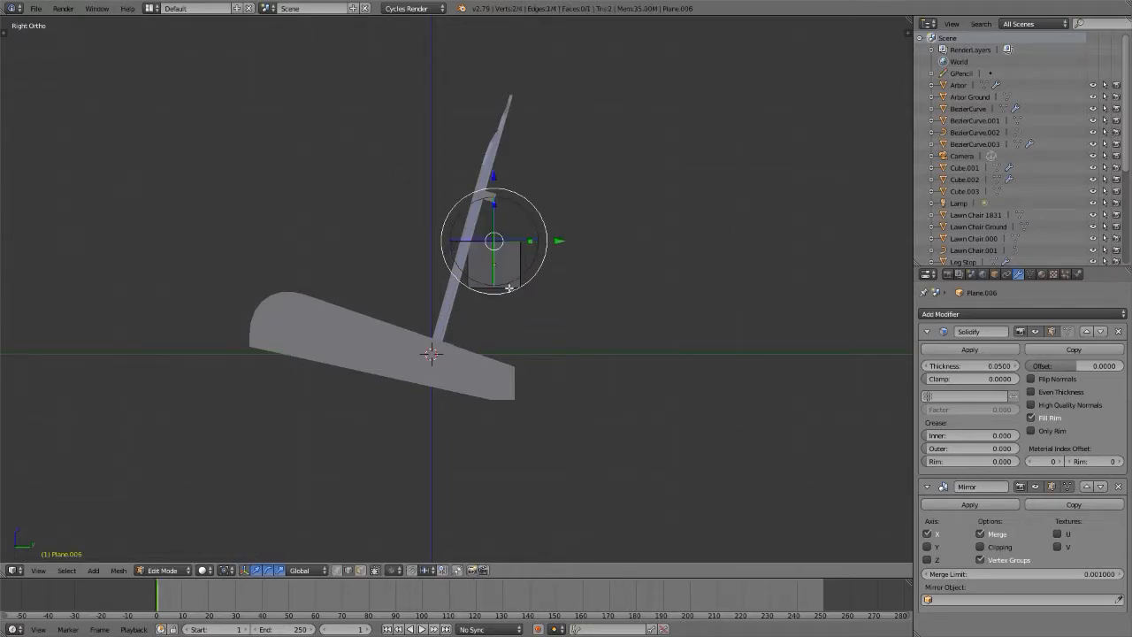
{"action": "key", "text": "a"}
{"action": "scroll", "coordinate": [498, 255], "scroll_direction": "up", "scroll_amount": 1}
{"action": "scroll", "coordinate": [499, 254], "scroll_direction": "up", "scroll_amount": 2}
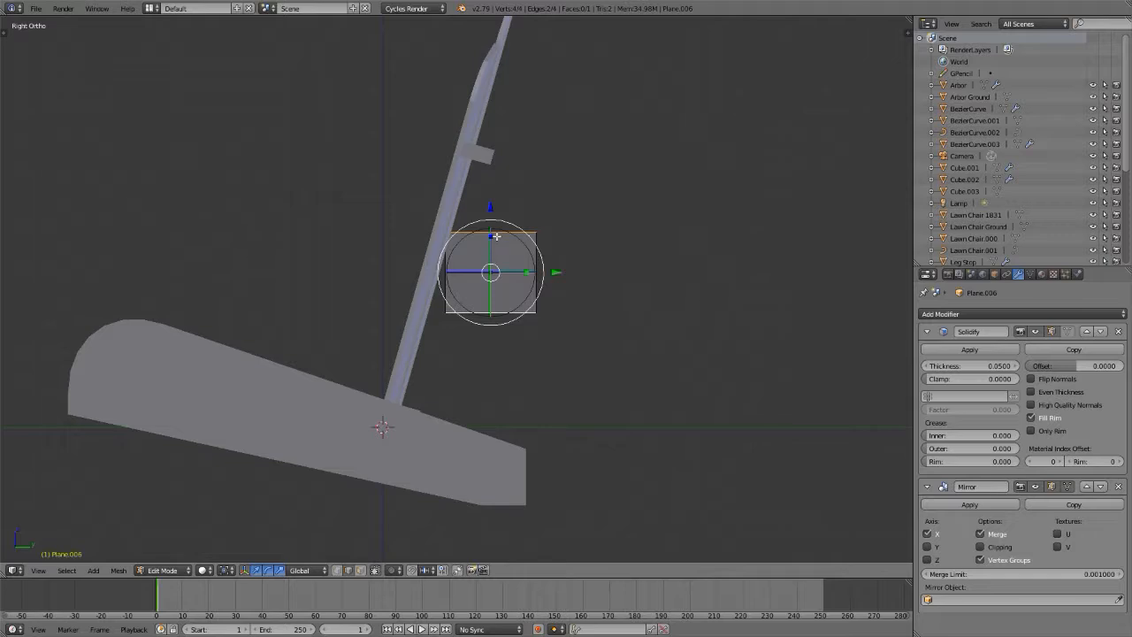
{"action": "key", "text": "s"}
{"action": "key", "text": "z"}
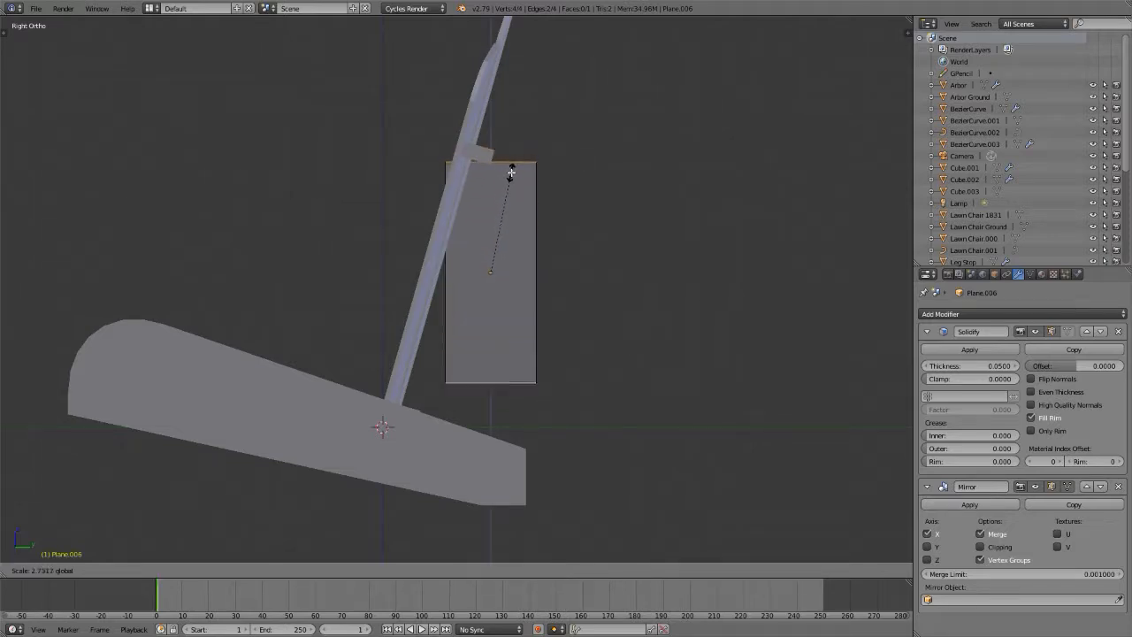
{"action": "left_click", "coordinate": [510, 171]}
- Show the model in wireframe and lower the post's bottom edge on Z to about the side board's underside
{"action": "key", "text": "z"}
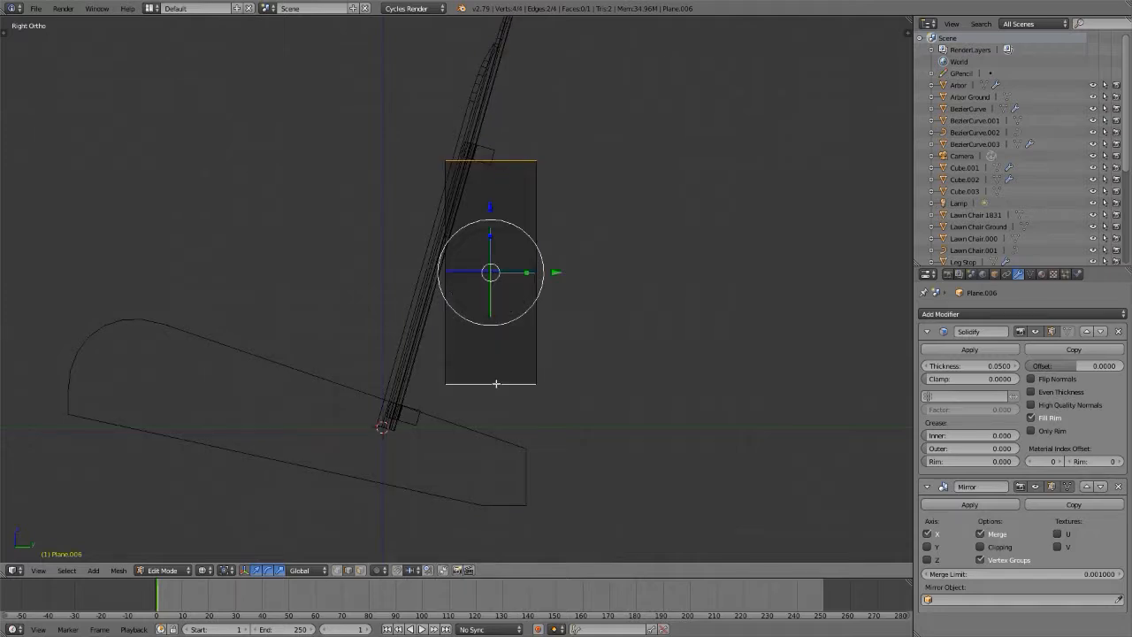
{"action": "right_click", "coordinate": [496, 383]}
{"action": "key", "text": "g"}
{"action": "key", "text": "z"}
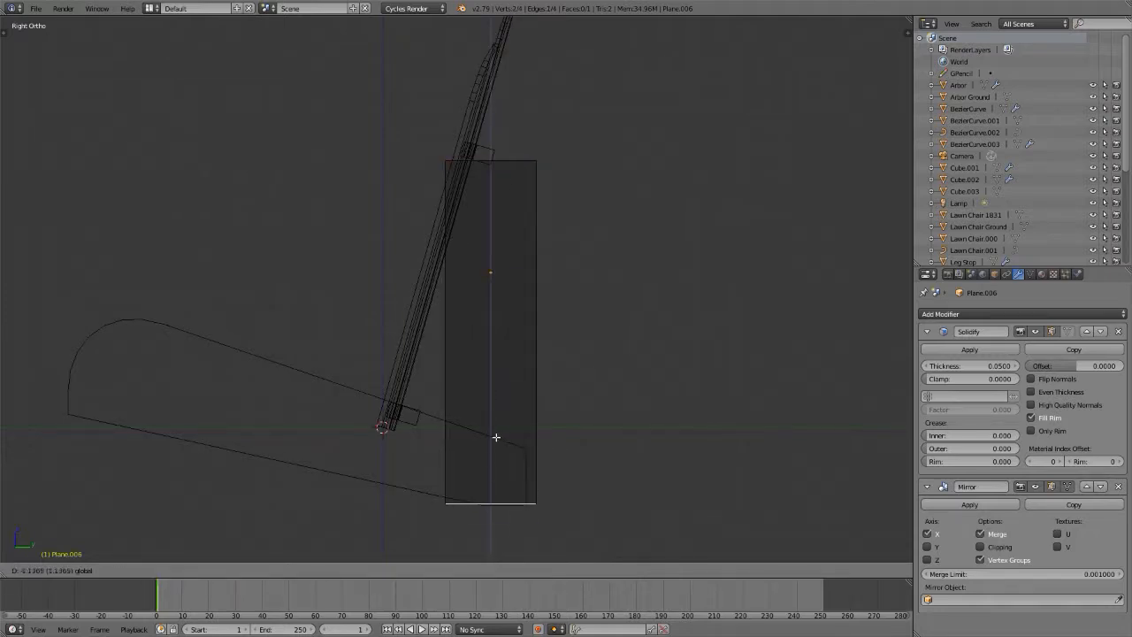
{"action": "left_click", "coordinate": [497, 435]}
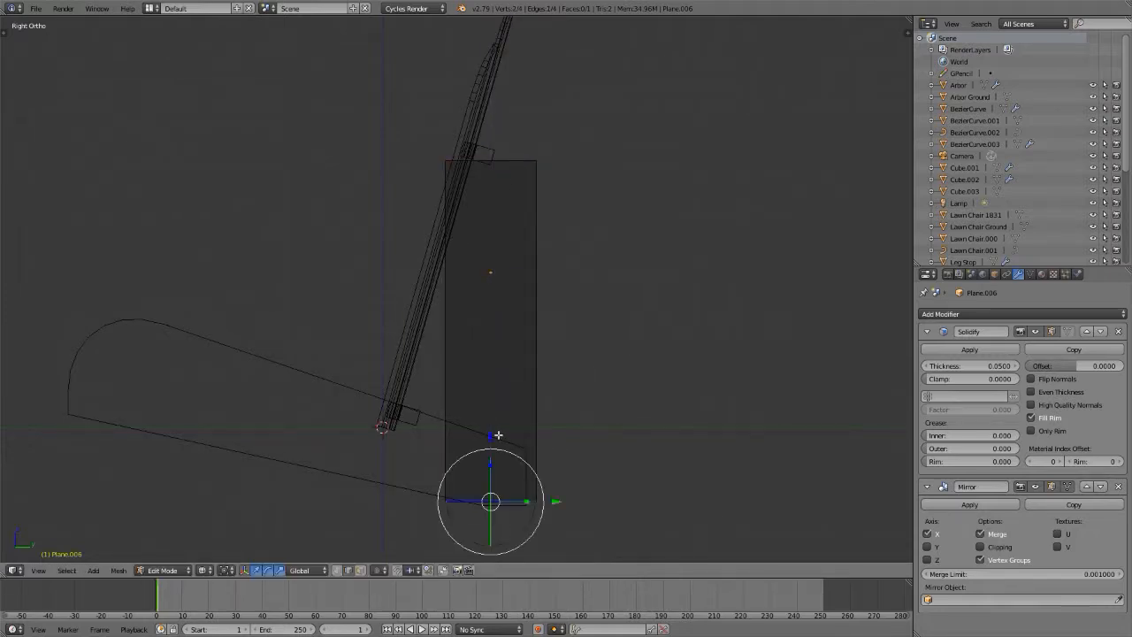
- Narrow the post to about half its width by moving its rear edge forward on Y, and compare it with the reference photo
{"action": "right_click", "coordinate": [498, 163]}
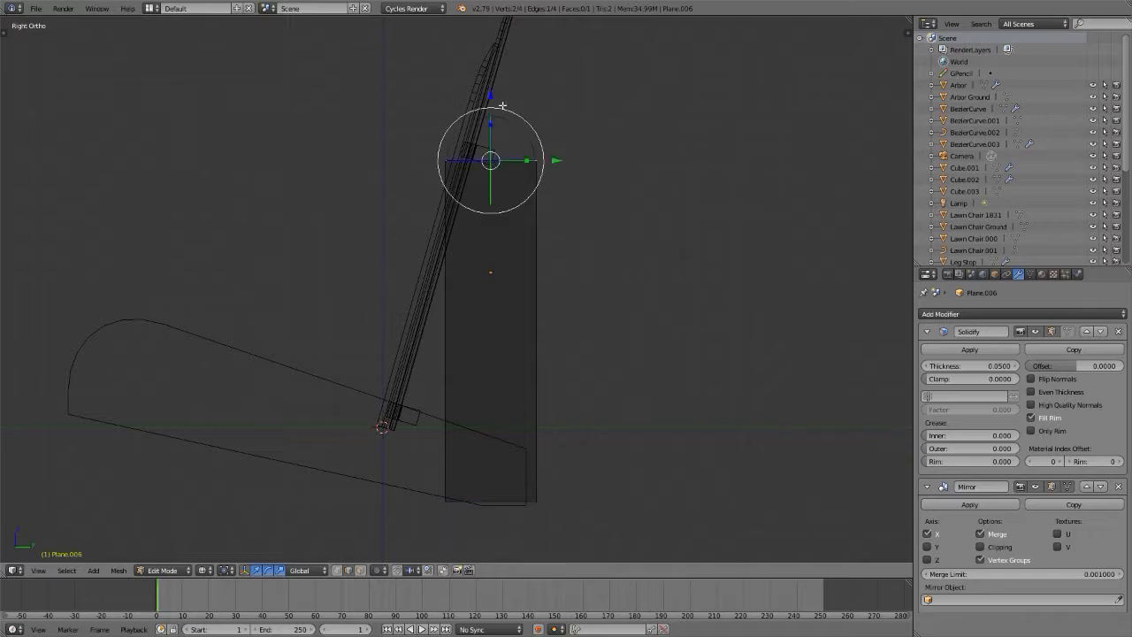
{"action": "left_click_drag", "start_coordinate": [487, 95], "coordinate": [489, 95]}
{"action": "right_click", "coordinate": [529, 337]}
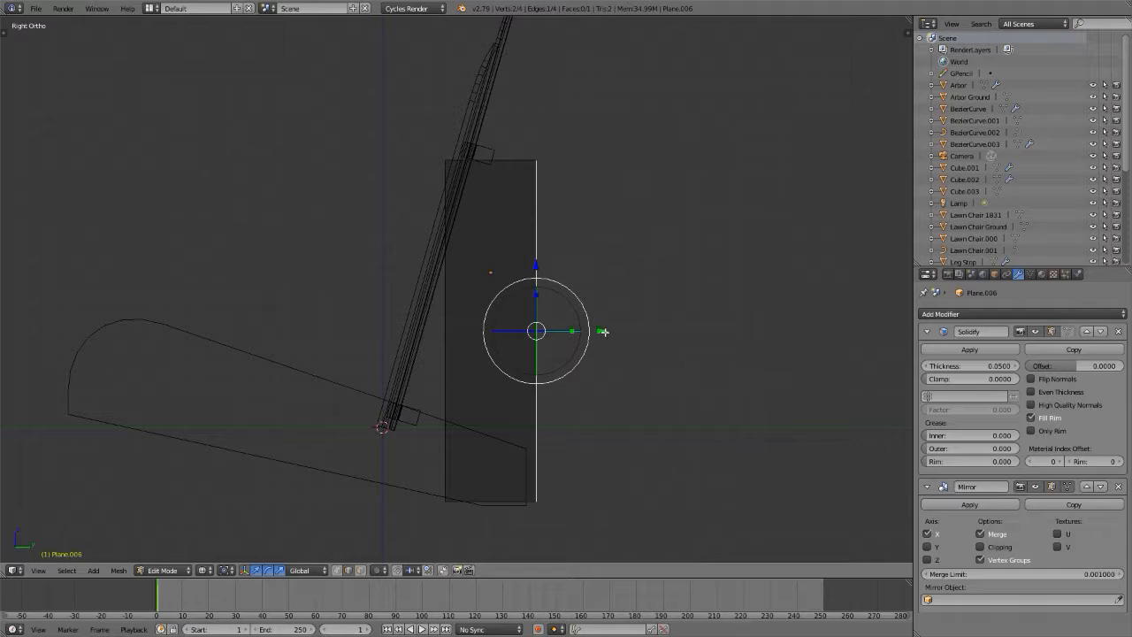
{"action": "left_click_drag", "start_coordinate": [603, 331], "coordinate": [554, 330]}
{"action": "key", "text": "alt+Tab"}
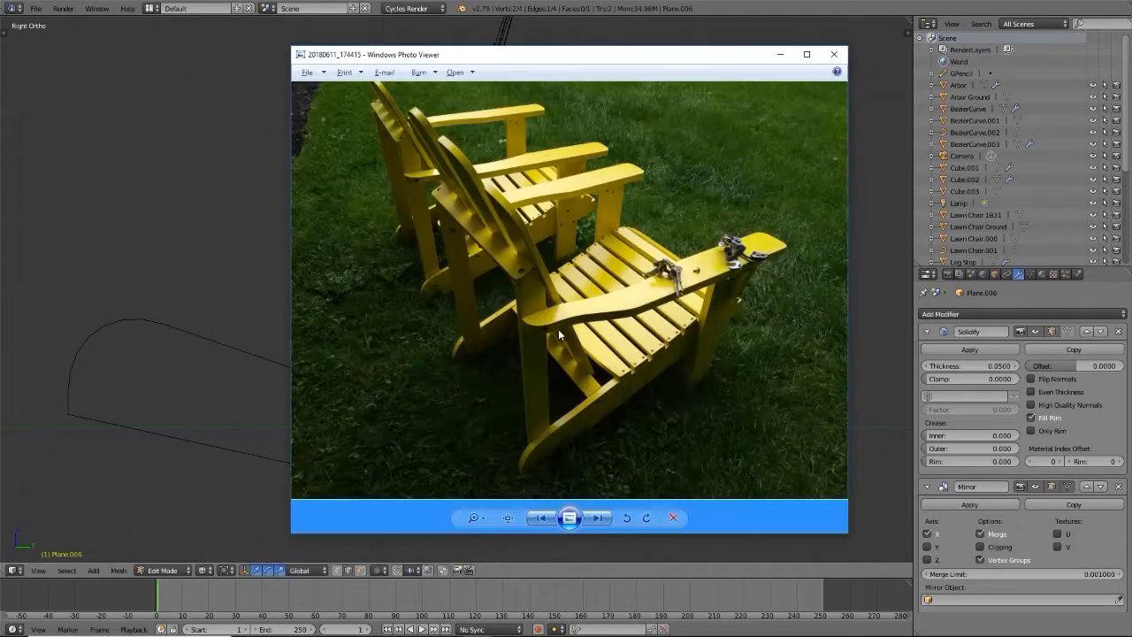
{"action": "key", "text": "alt+Tab"}
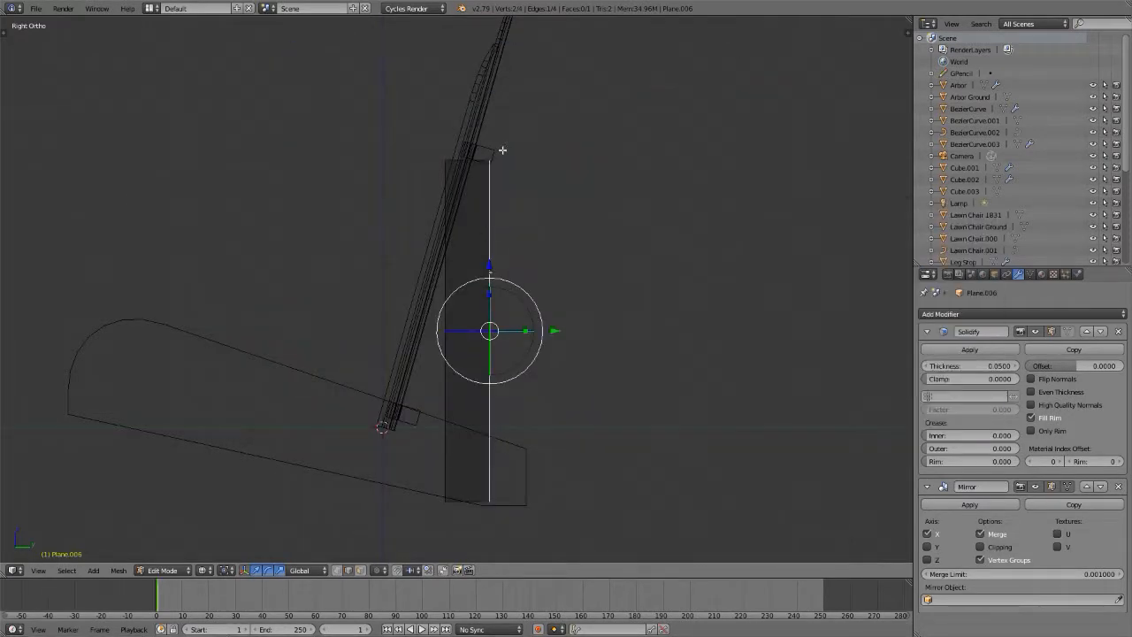
- Raise the post's top edge slightly on Z at the backrest's upper crosspiece
{"action": "scroll", "coordinate": [500, 150], "scroll_direction": "up", "scroll_amount": 10}
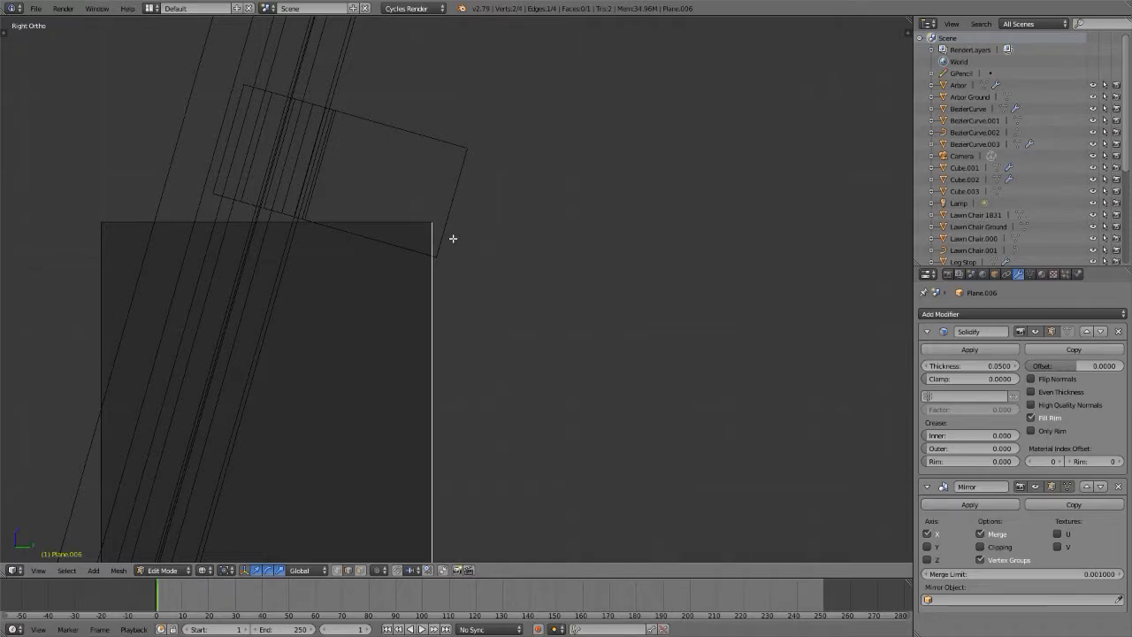
{"action": "scroll", "coordinate": [455, 245], "scroll_direction": "down", "scroll_amount": 7}
{"action": "scroll", "coordinate": [421, 238], "scroll_direction": "up", "scroll_amount": 8}
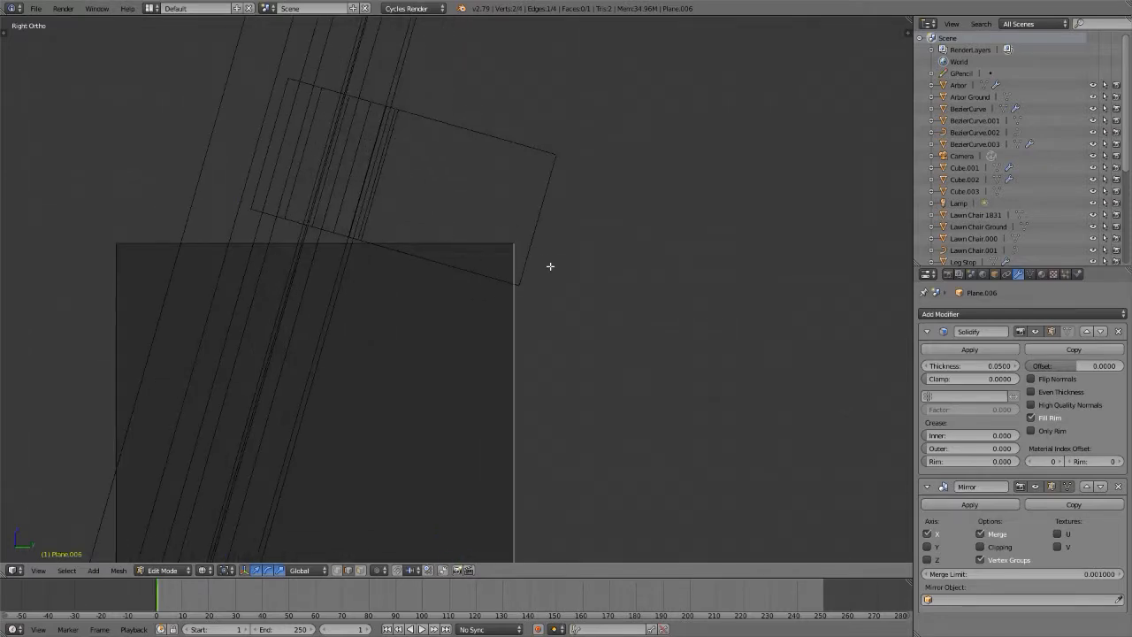
{"action": "scroll", "coordinate": [507, 287], "scroll_direction": "up", "scroll_amount": 6}
{"action": "scroll", "coordinate": [566, 301], "scroll_direction": "down", "scroll_amount": 2}
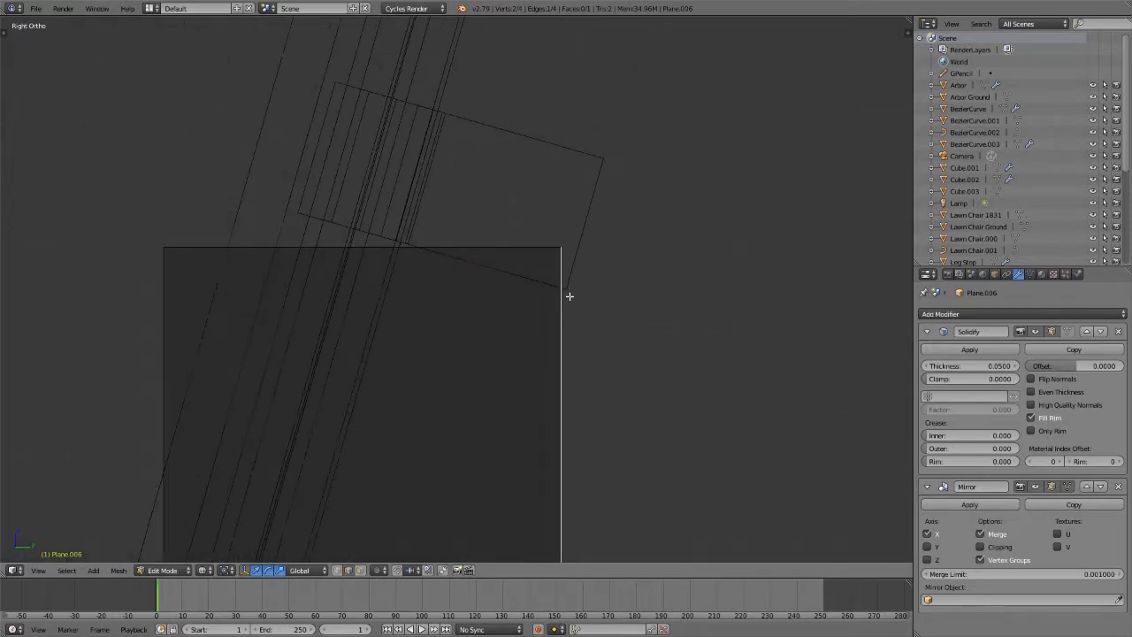
{"action": "right_click", "coordinate": [446, 226]}
{"action": "key", "text": "g"}
{"action": "key", "text": "z"}
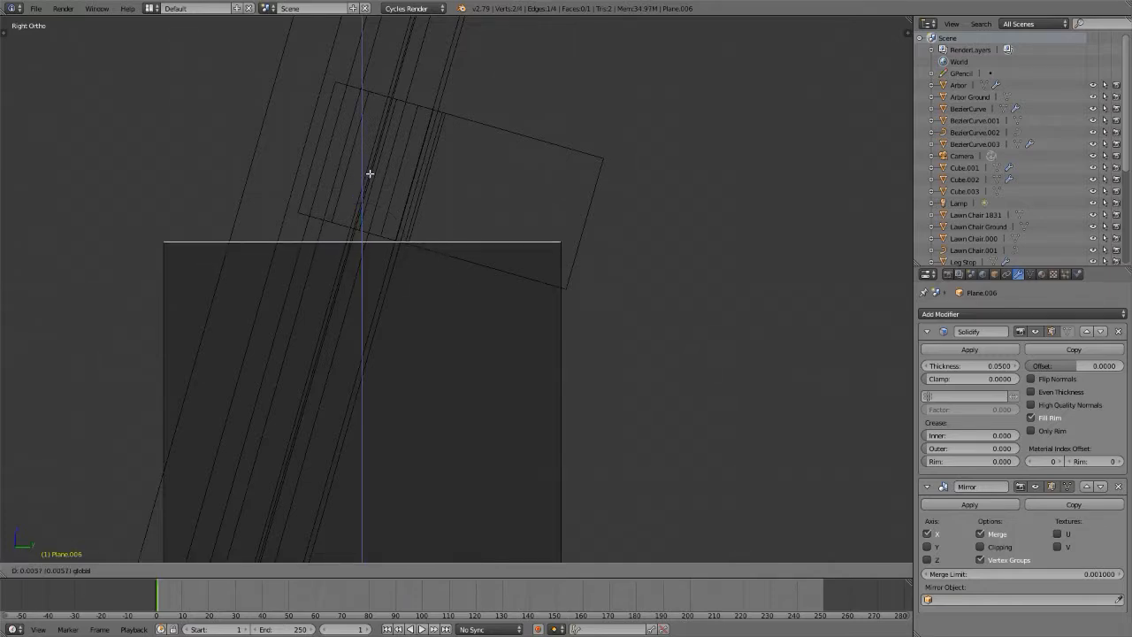
{"action": "left_click", "coordinate": [434, 195]}
{"action": "scroll", "coordinate": [558, 354], "scroll_direction": "down", "scroll_amount": 4}
{"action": "scroll", "coordinate": [516, 456], "scroll_direction": "up", "scroll_amount": 7}
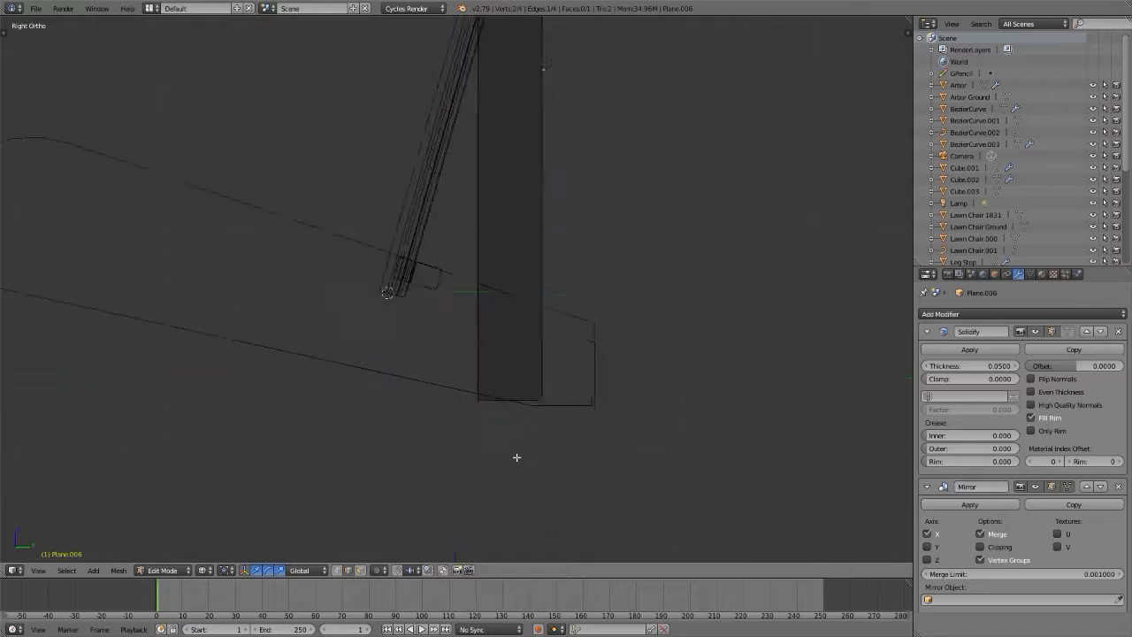
{"action": "scroll", "coordinate": [504, 374], "scroll_direction": "down", "scroll_amount": 6}
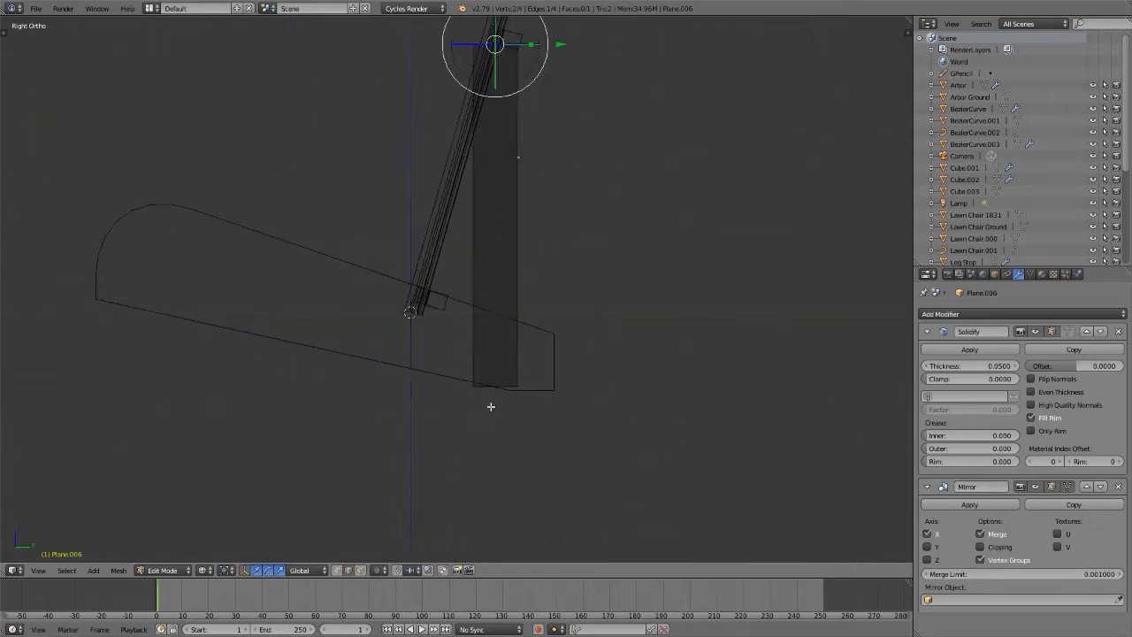
- Move the side board about 0.33 forward on Y in Object Mode so its rear end lines up with the post's rear edge
{"action": "key", "text": "Tab"}
{"action": "right_click", "coordinate": [551, 359]}
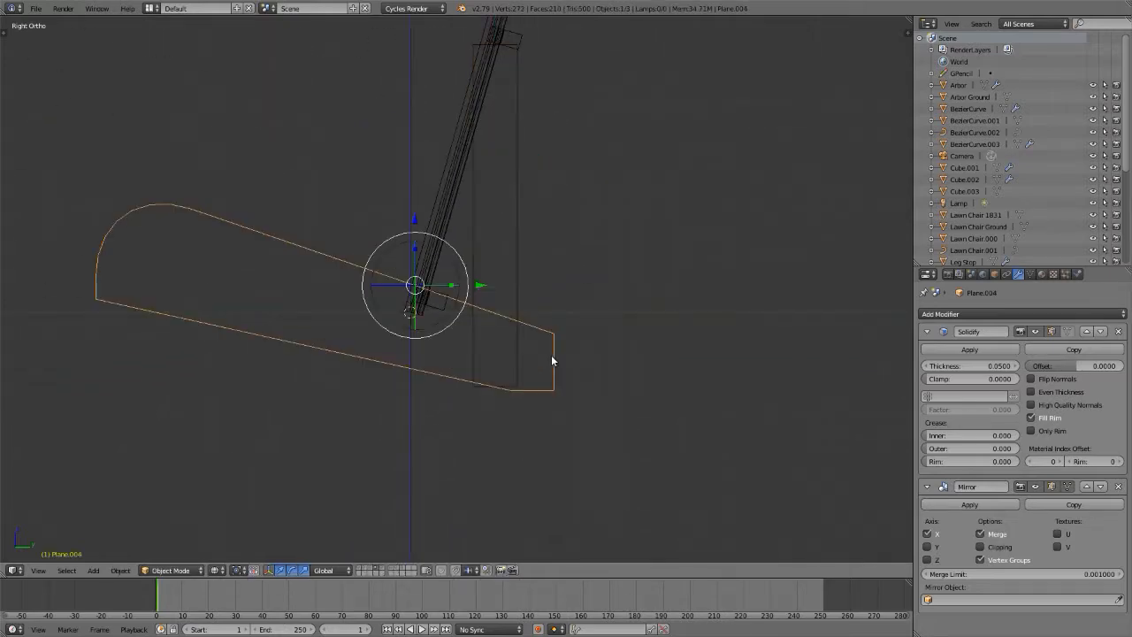
{"action": "key", "text": "Tab"}
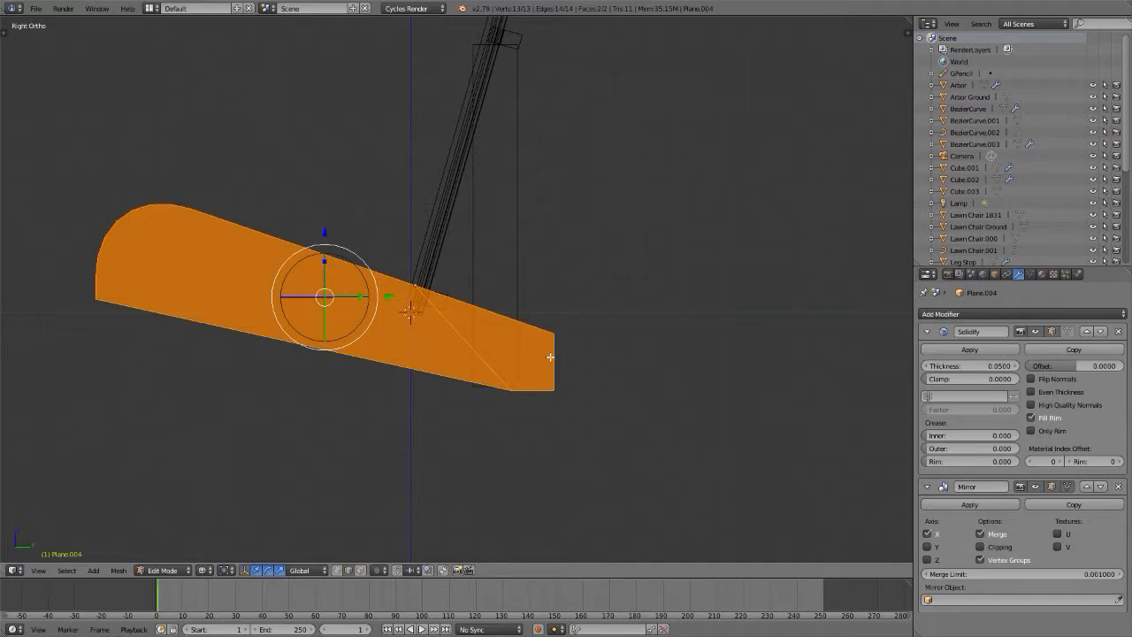
{"action": "scroll", "coordinate": [550, 356], "scroll_direction": "up", "scroll_amount": 3}
{"action": "right_click", "coordinate": [552, 358]}
{"action": "key", "text": "Tab"}
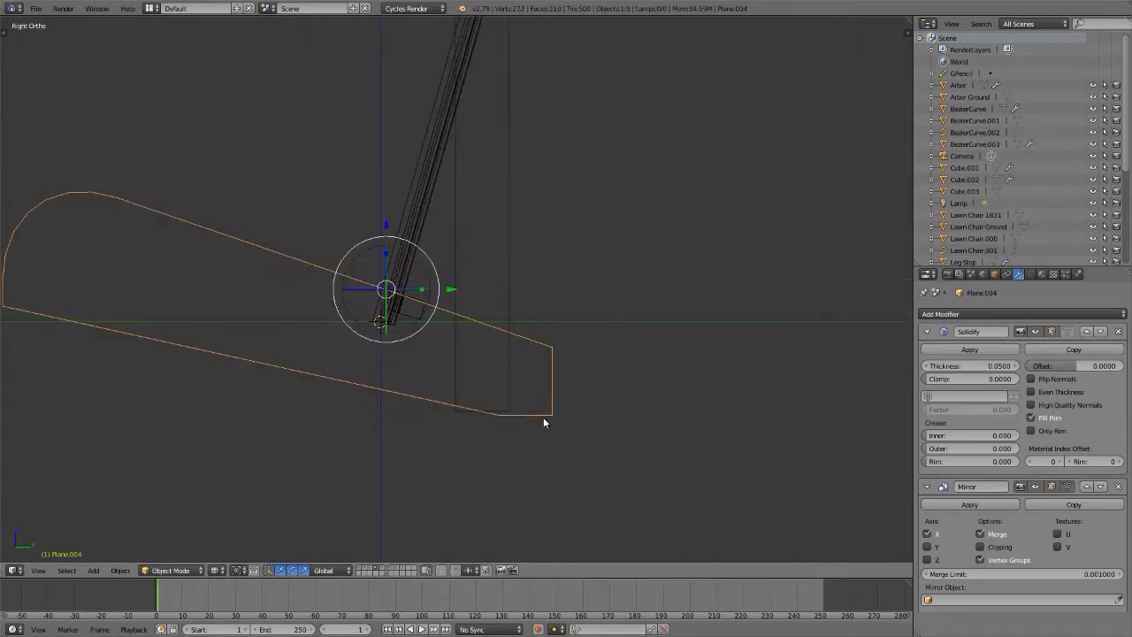
{"action": "scroll", "coordinate": [450, 320], "scroll_direction": "up", "scroll_amount": 2}
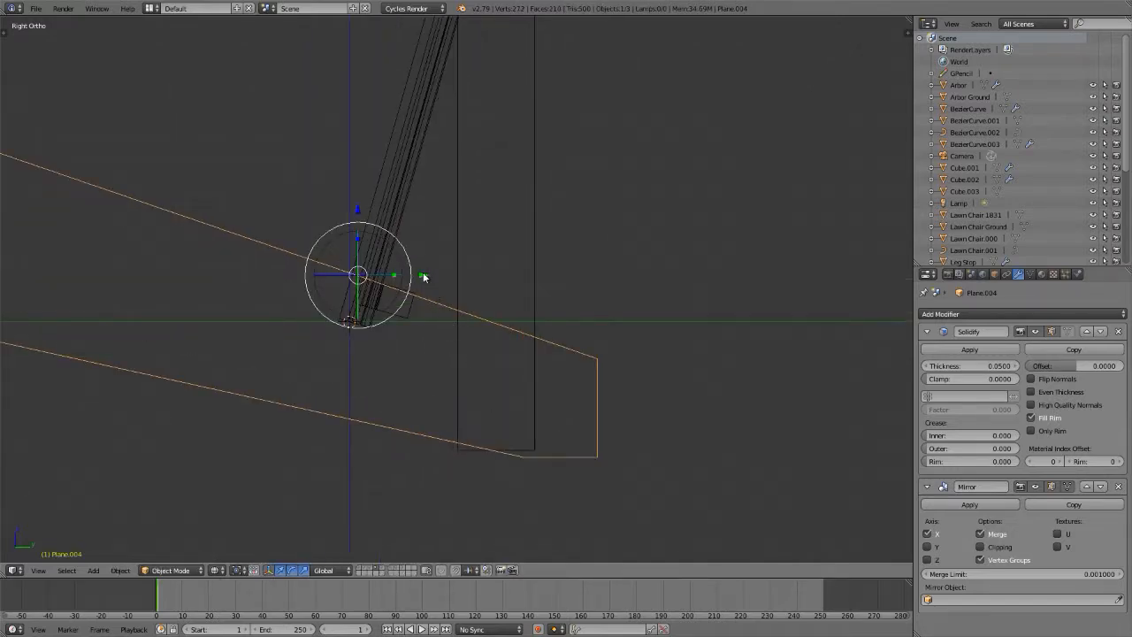
{"action": "key", "text": "g"}
{"action": "key", "text": "y"}
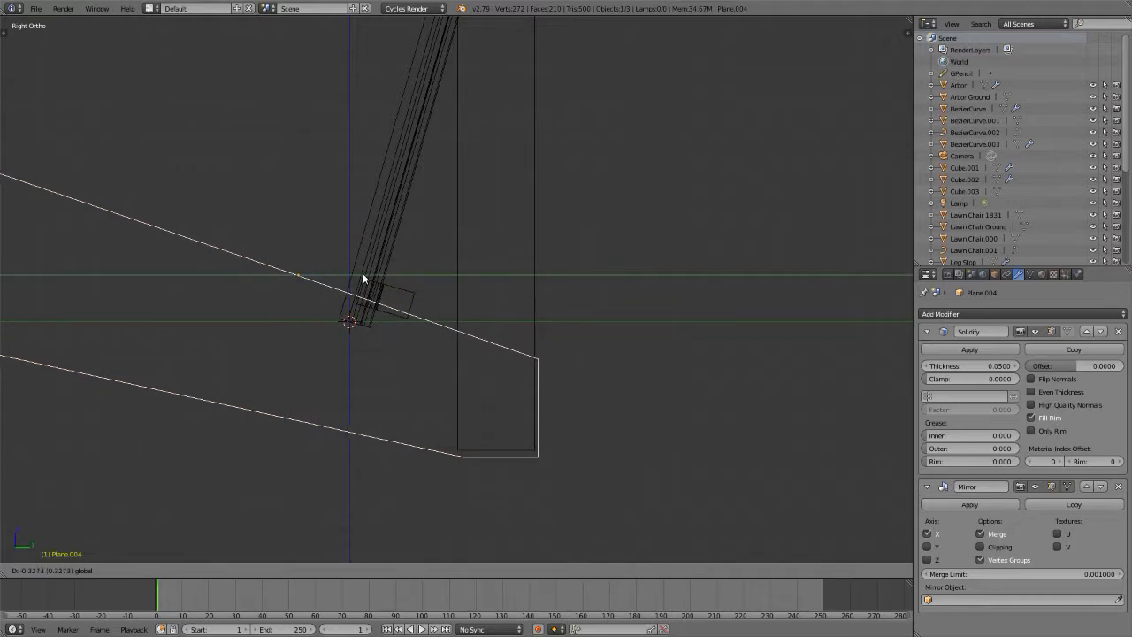
{"action": "left_click", "coordinate": [362, 280]}
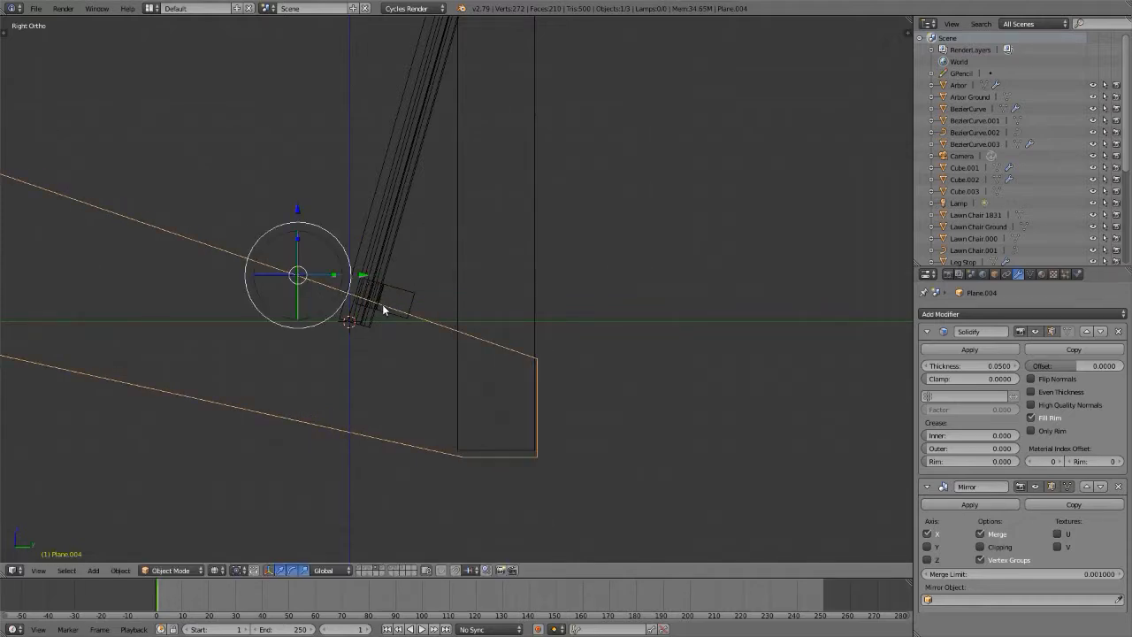
- Raise the side board slightly on Z so its sloped upper edge meets the top of the backrest's lower crosspiece
{"action": "middle_click_drag", "start_coordinate": [327, 259], "coordinate": [428, 306], "text": "shift"}
{"action": "key", "text": "g"}
{"action": "key", "text": "z"}
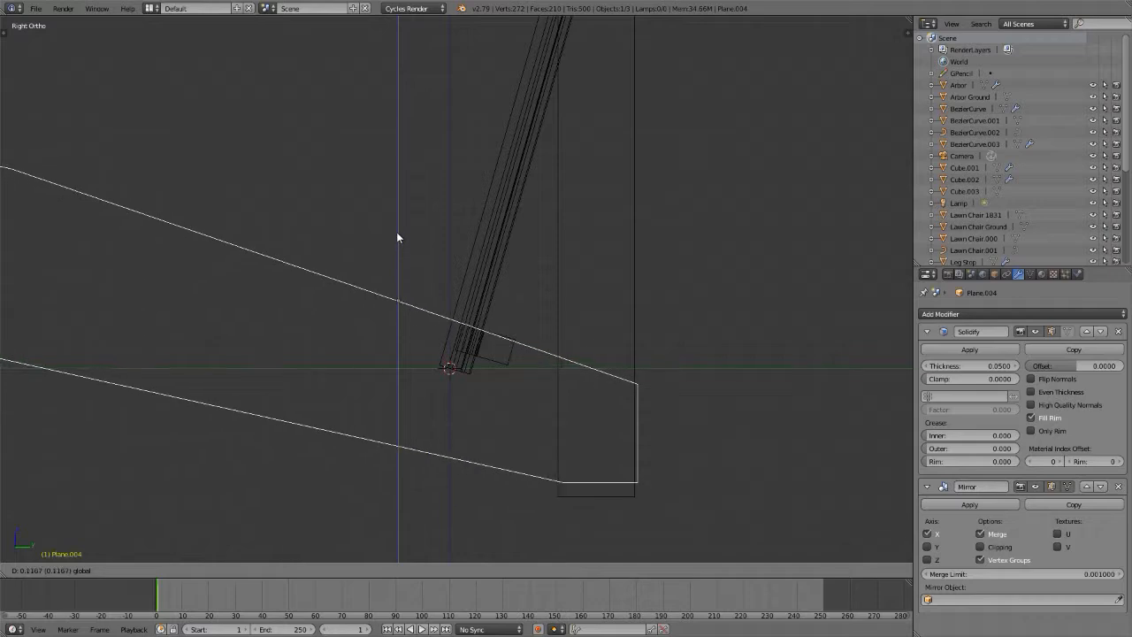
{"action": "left_click", "coordinate": [396, 236]}
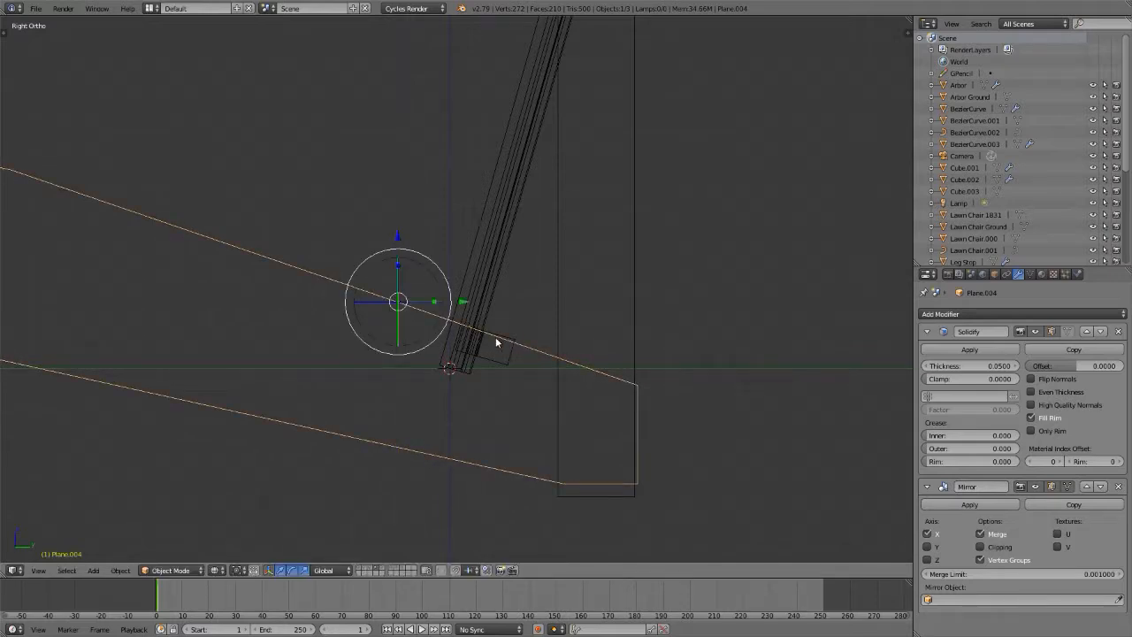
{"action": "scroll", "coordinate": [495, 337], "scroll_direction": "up", "scroll_amount": 10}
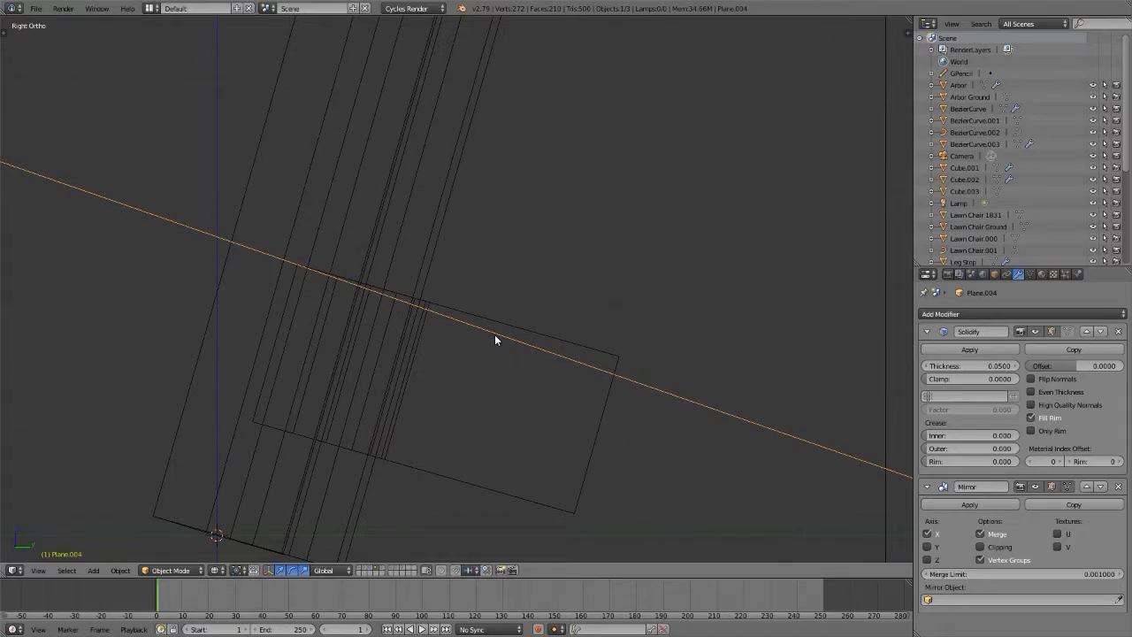
{"action": "scroll", "coordinate": [554, 389], "scroll_direction": "down", "scroll_amount": 12}
{"action": "scroll", "coordinate": [558, 391], "scroll_direction": "up", "scroll_amount": 6}
{"action": "middle_click_drag", "start_coordinate": [557, 386], "coordinate": [475, 358], "text": "shift"}
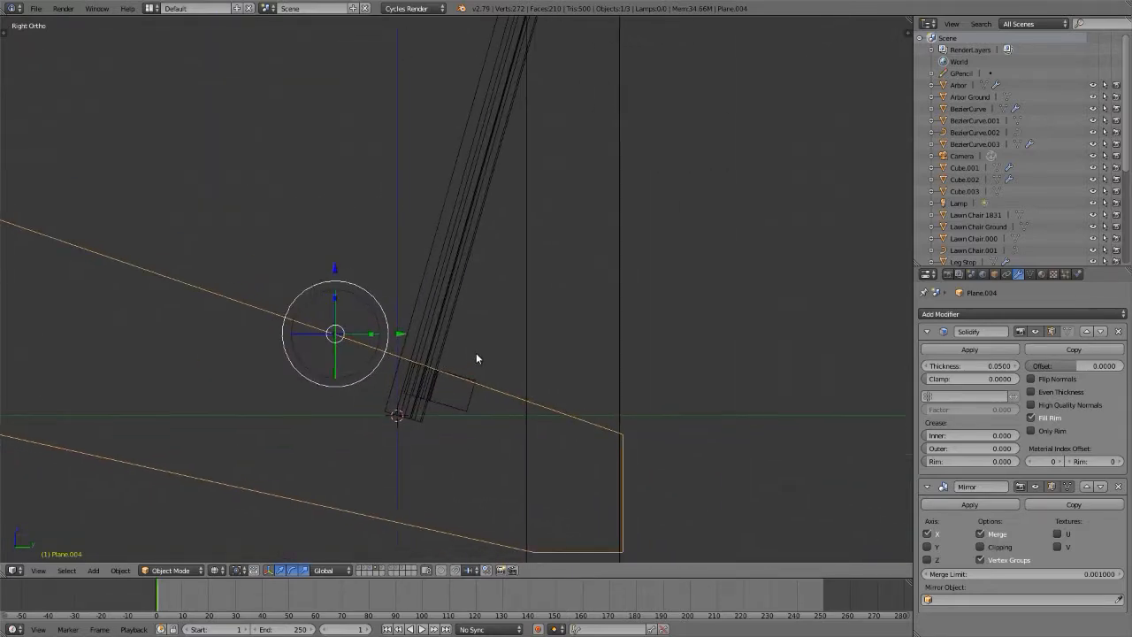
- Raise the rear post's bottom edge on Z in Edit Mode to match the side board's flat underside
{"action": "key", "text": "Tab"}
{"action": "key", "text": "Tab"}
{"action": "right_click", "coordinate": [521, 291]}
{"action": "key", "text": "Tab"}
{"action": "scroll", "coordinate": [488, 308], "scroll_direction": "down", "scroll_amount": 5}
{"action": "scroll", "coordinate": [537, 394], "scroll_direction": "up", "scroll_amount": 6}
{"action": "right_click", "coordinate": [447, 367]}
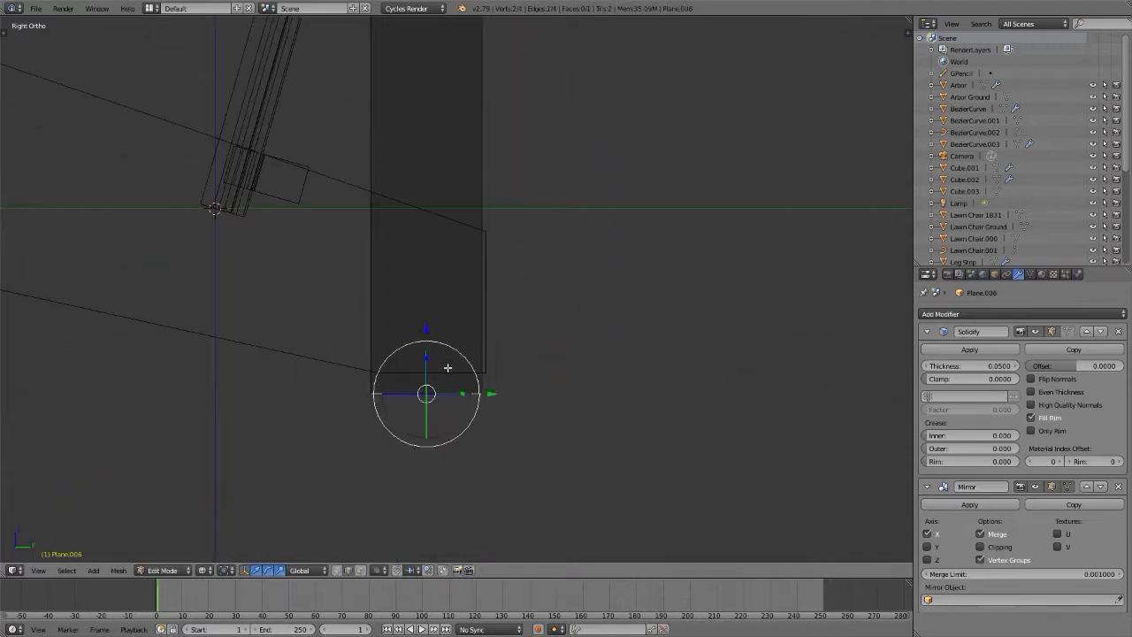
{"action": "key", "text": "g"}
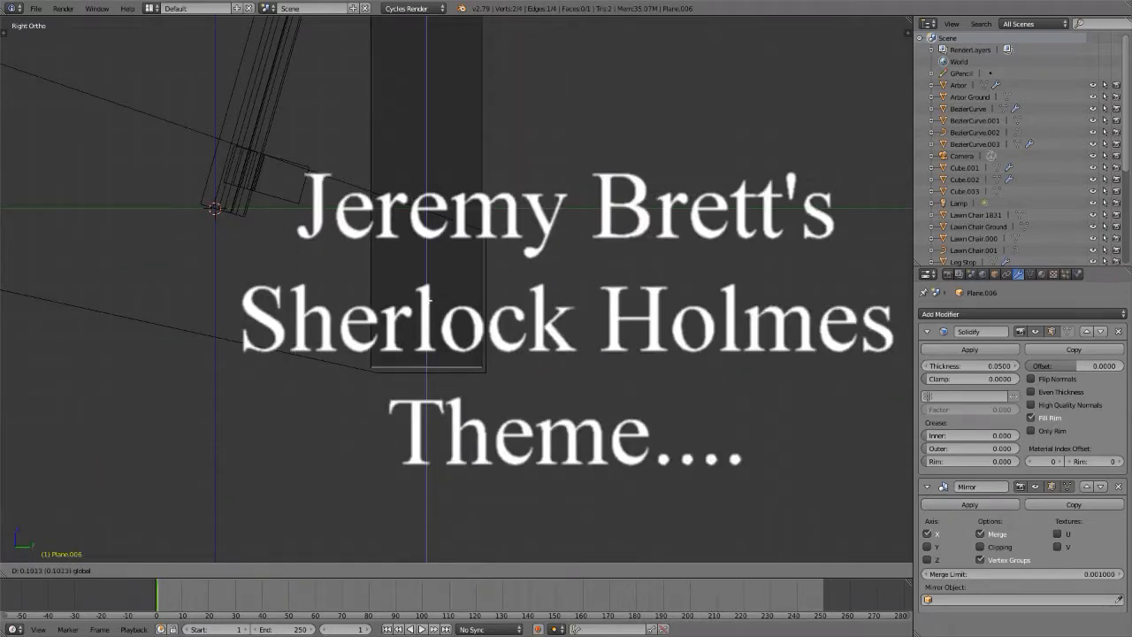
{"action": "left_click", "coordinate": [426, 303]}
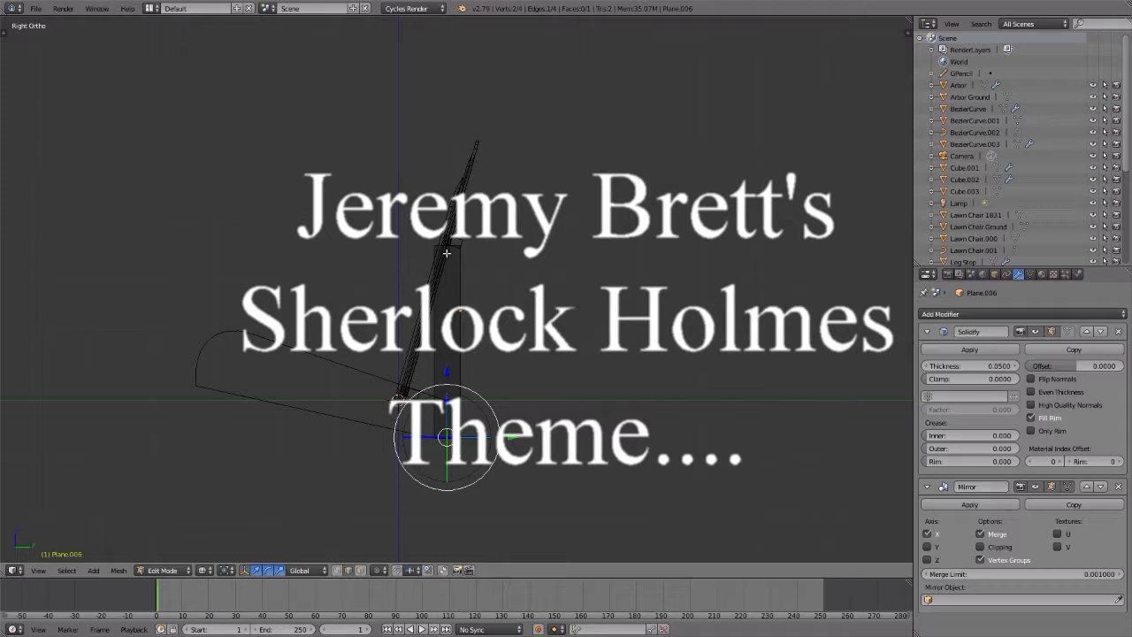
- Cut a vertical loop into the rear post where its top edge meets the upper crosspiece's underside
{"action": "scroll", "coordinate": [447, 253], "scroll_direction": "up", "scroll_amount": 8}
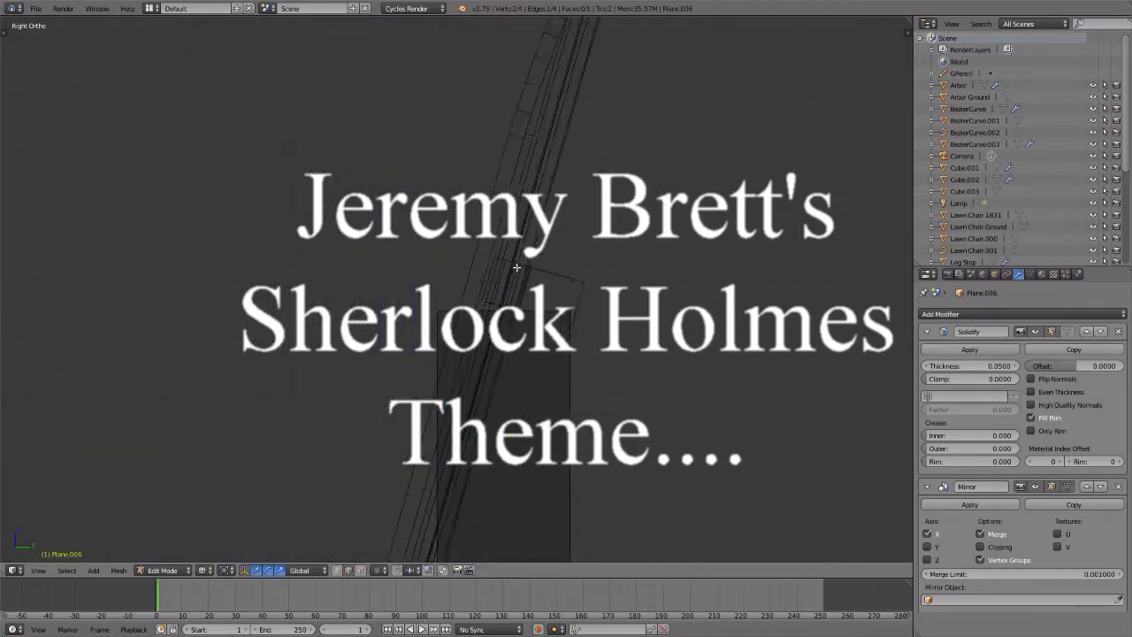
{"action": "scroll", "coordinate": [519, 284], "scroll_direction": "up", "scroll_amount": 2}
{"action": "key", "text": "ctrl+r"}
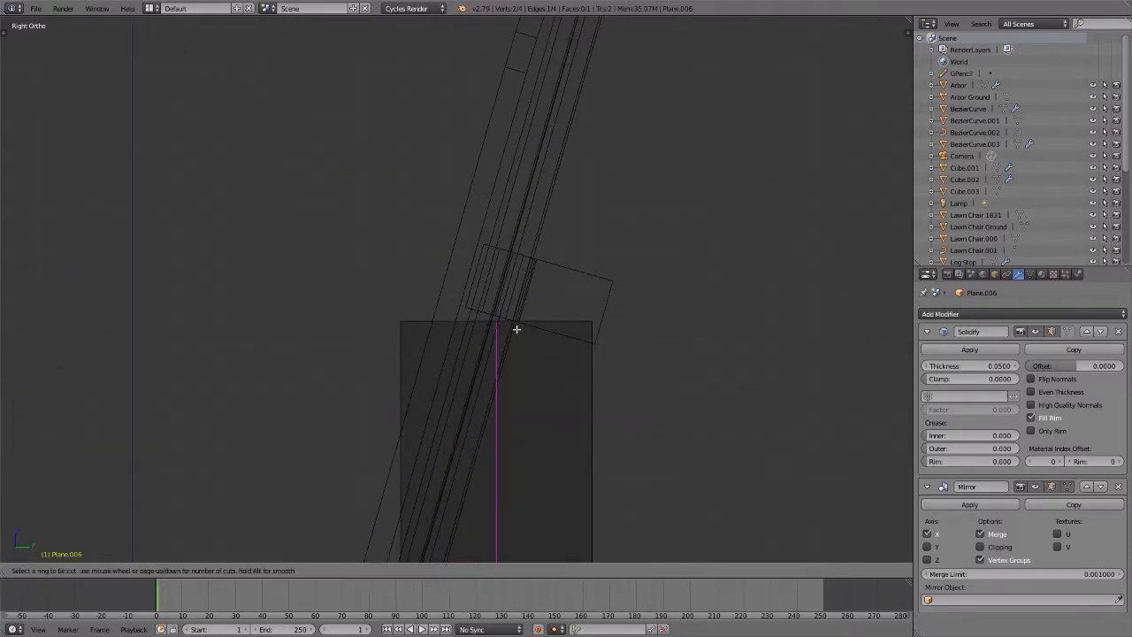
{"action": "left_click", "coordinate": [504, 332]}
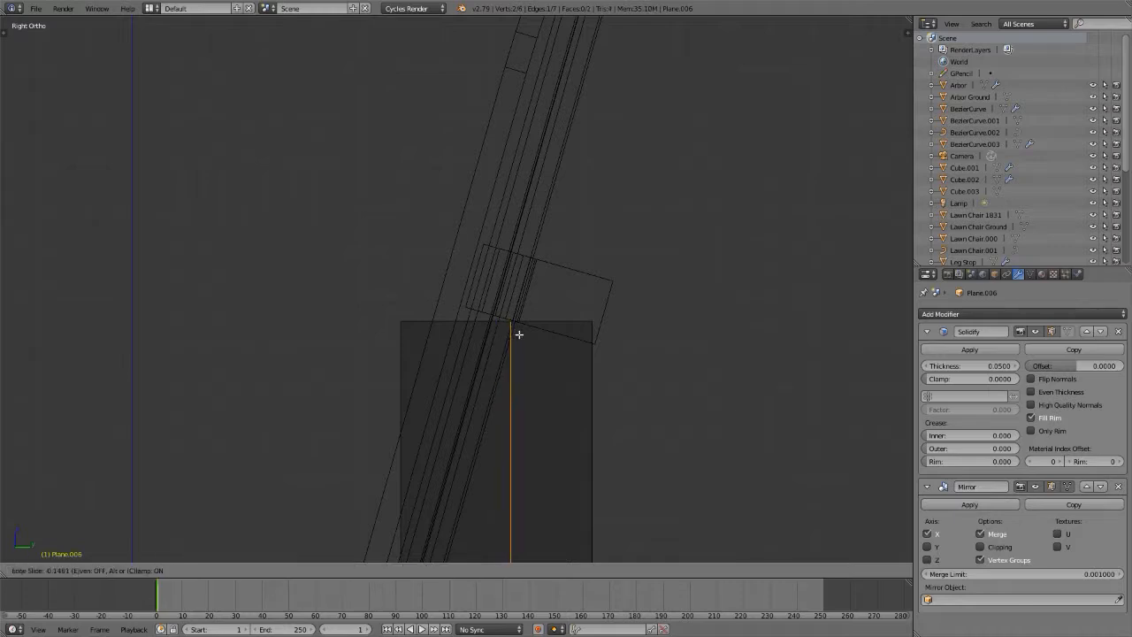
{"action": "left_click", "coordinate": [523, 336]}
- Nudge the new loop about -0.0008 on Y and reshape the post's top to follow the upper crosspiece's underside
{"action": "scroll", "coordinate": [521, 329], "scroll_direction": "up", "scroll_amount": 6}
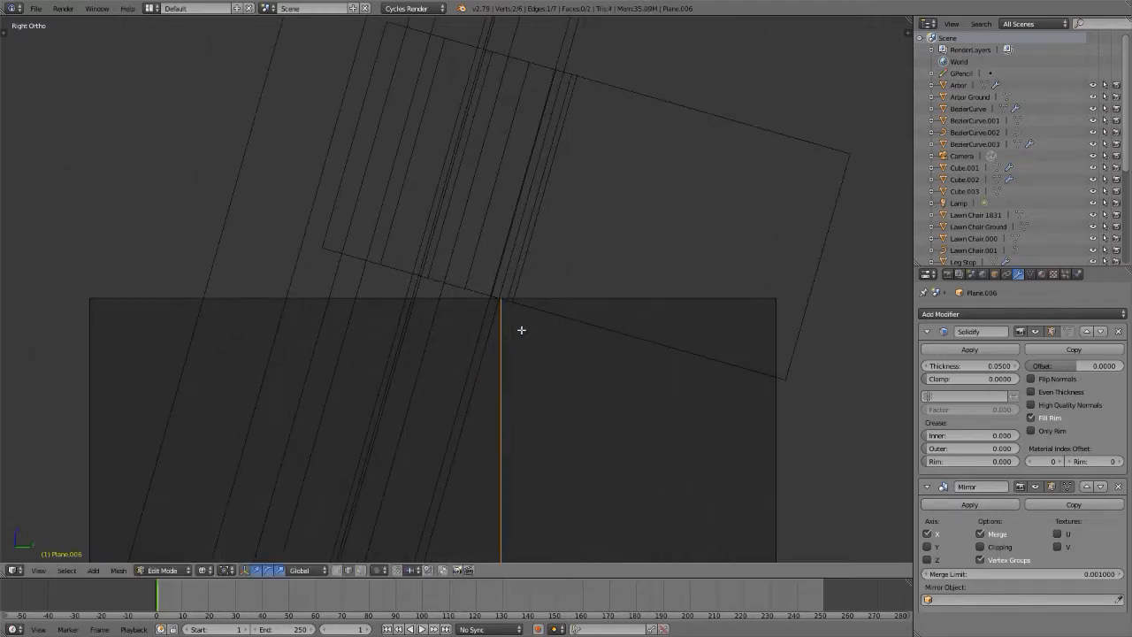
{"action": "scroll", "coordinate": [519, 330], "scroll_direction": "up", "scroll_amount": 2}
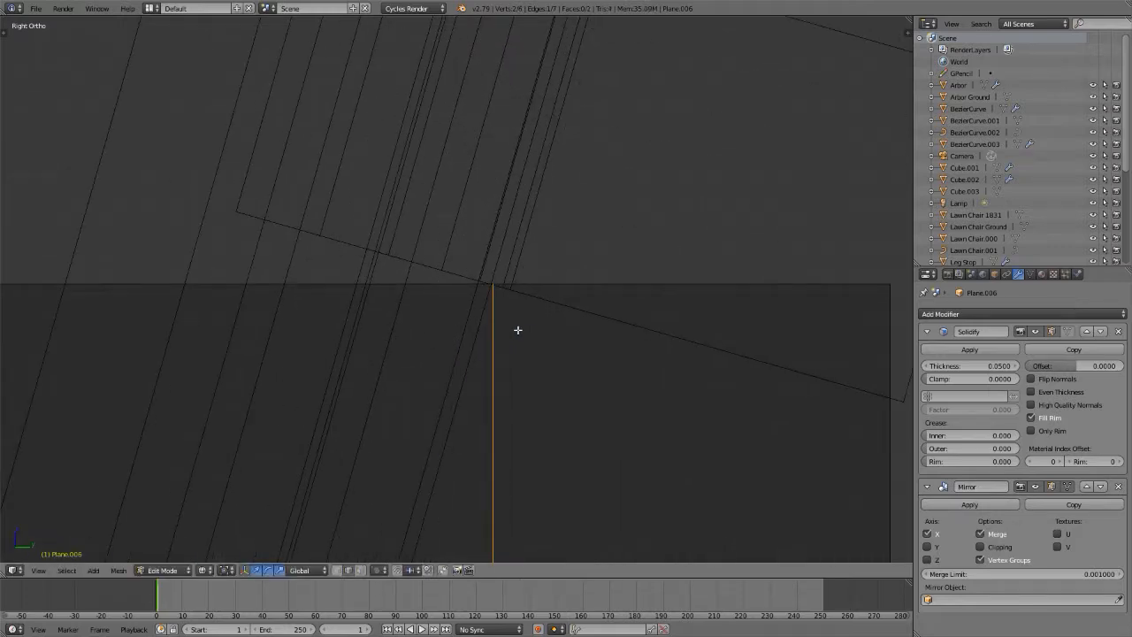
{"action": "key", "text": "g"}
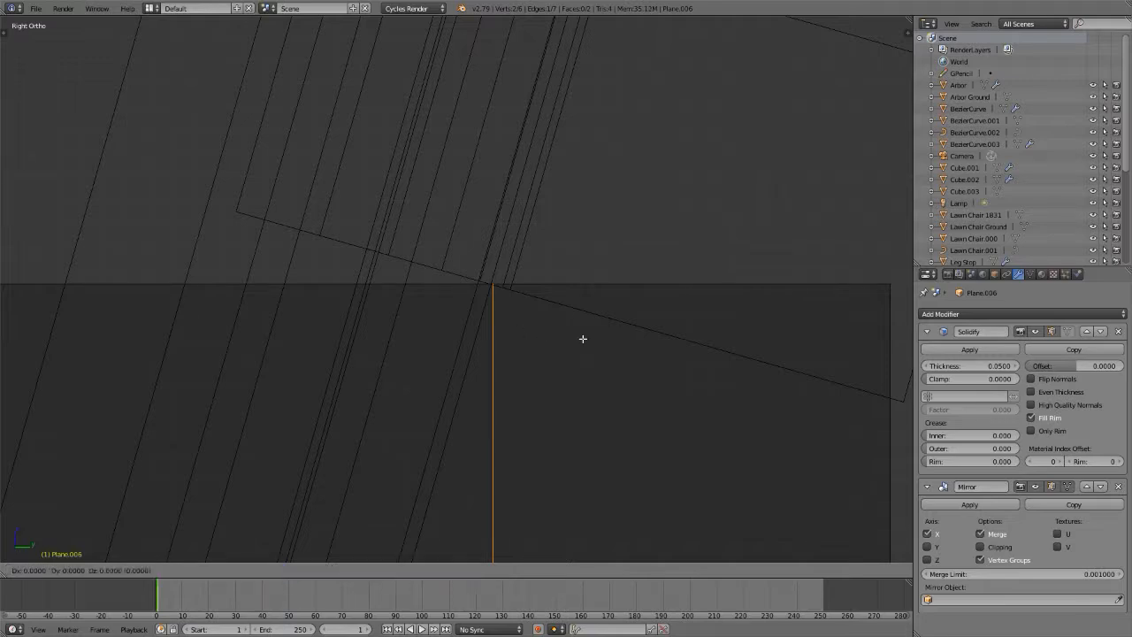
{"action": "key", "text": "y"}
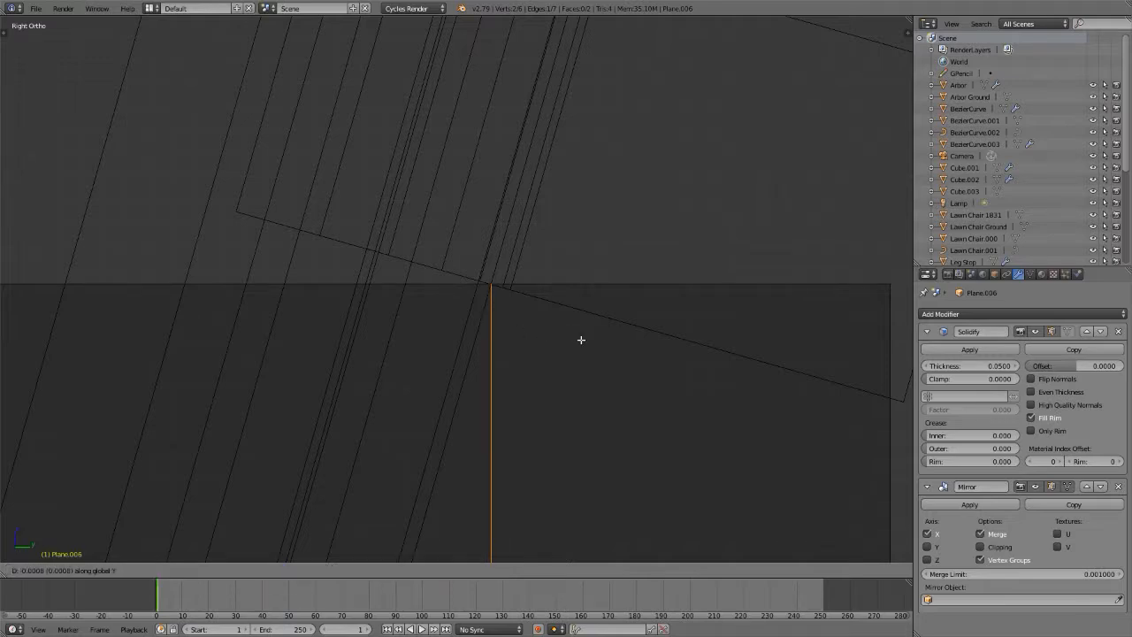
{"action": "left_click", "coordinate": [581, 340]}
{"action": "right_click", "coordinate": [460, 272]}
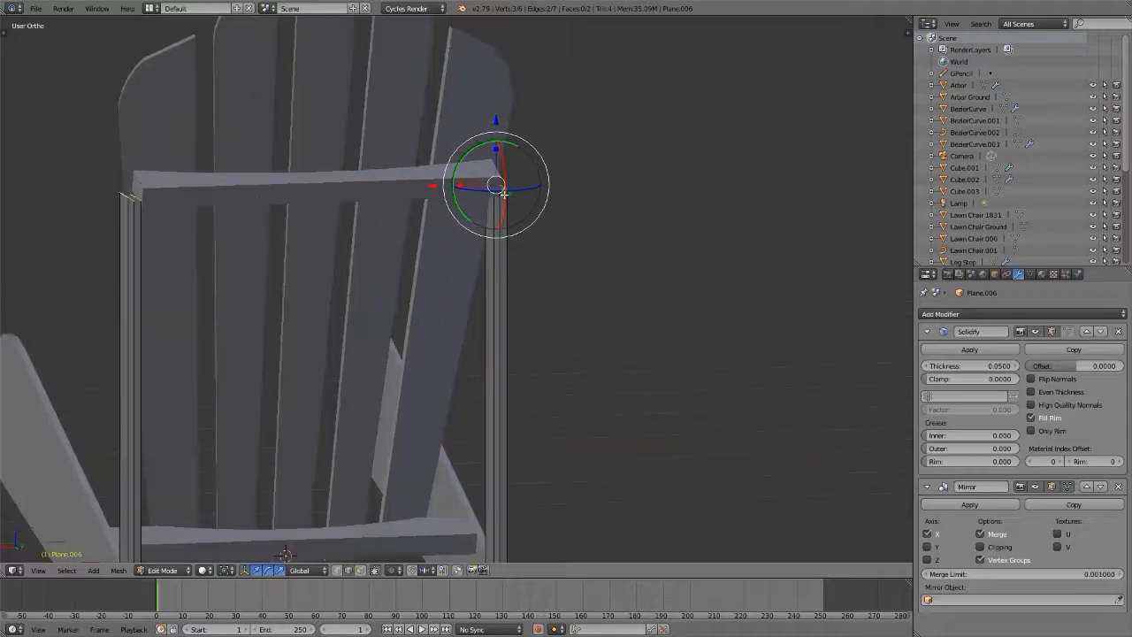
- Move the post's entire mesh inward on X so its top sits beneath the end of the upper crosspiece
{"action": "scroll", "coordinate": [500, 179], "scroll_direction": "up", "scroll_amount": 3}
{"action": "scroll", "coordinate": [499, 199], "scroll_direction": "down", "scroll_amount": 3}
{"action": "scroll", "coordinate": [495, 209], "scroll_direction": "up", "scroll_amount": 2}
{"action": "scroll", "coordinate": [497, 208], "scroll_direction": "up", "scroll_amount": 2}
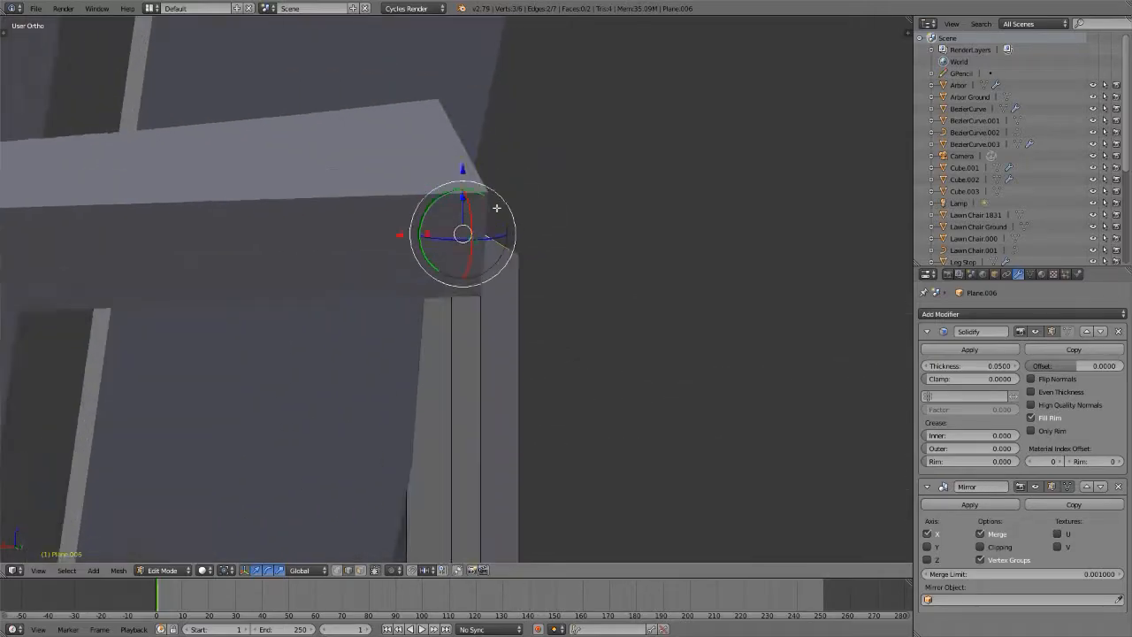
{"action": "scroll", "coordinate": [482, 221], "scroll_direction": "down", "scroll_amount": 2}
{"action": "middle_click_drag", "start_coordinate": [480, 245], "coordinate": [480, 182], "text": "shift"}
{"action": "key", "text": "a"}
{"action": "key", "text": "a"}
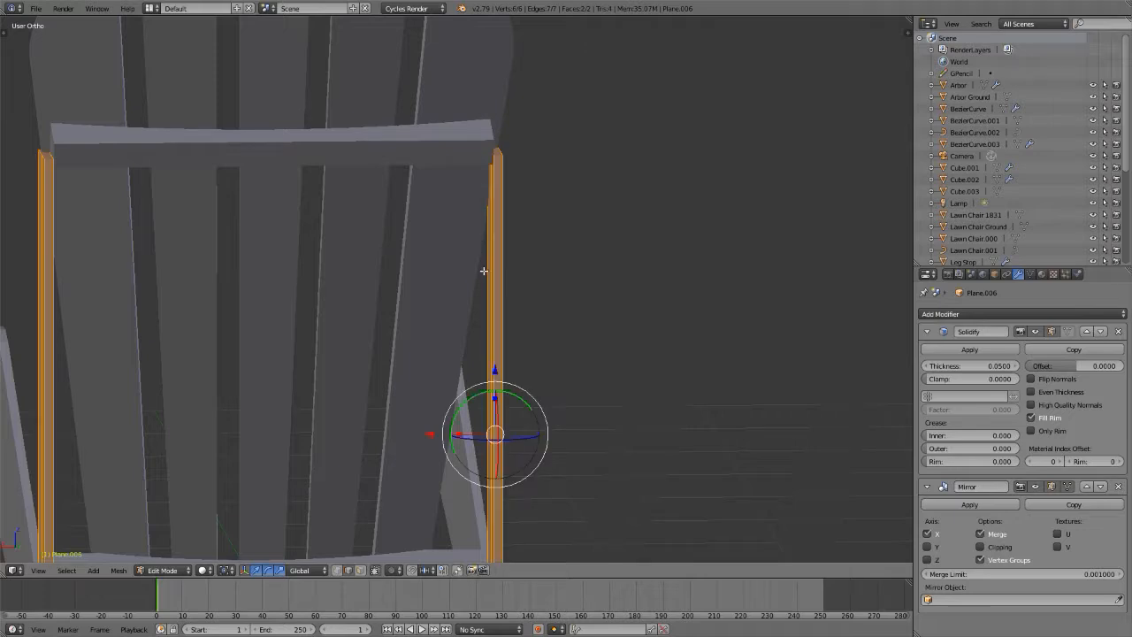
{"action": "key", "text": "g"}
{"action": "key", "text": "x"}
{"action": "left_click", "coordinate": [415, 437]}
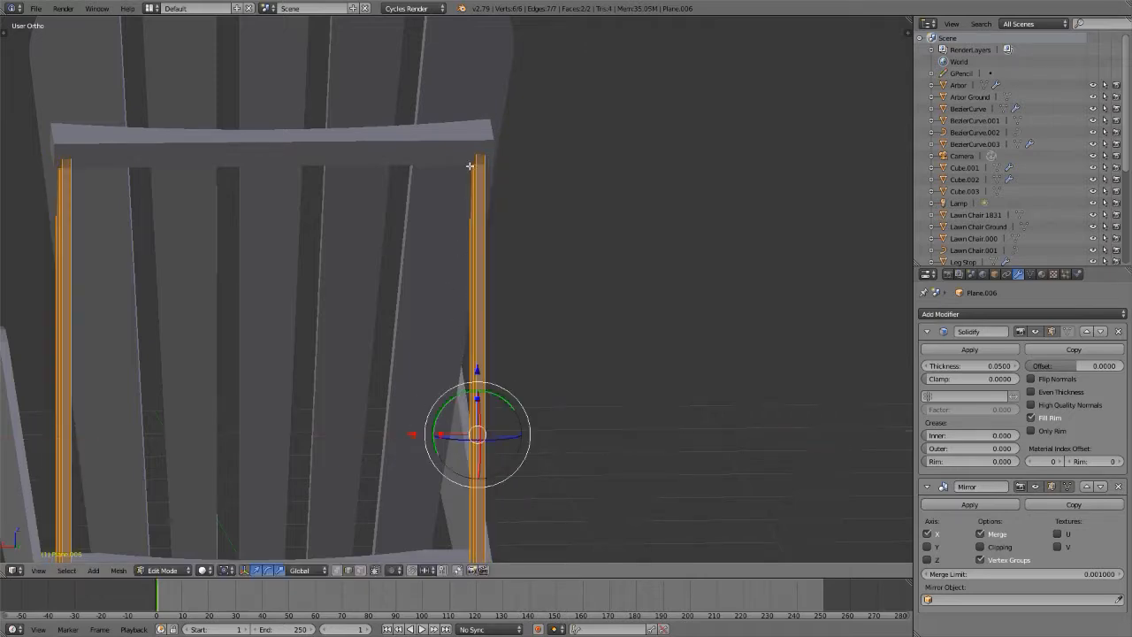
- Check the post's fit against the upper crosspiece and the side board, and set its Solidify thickness to 0.0750
{"action": "scroll", "coordinate": [489, 159], "scroll_direction": "up", "scroll_amount": 6}
{"action": "middle_click_drag", "start_coordinate": [500, 182], "coordinate": [460, 144]}
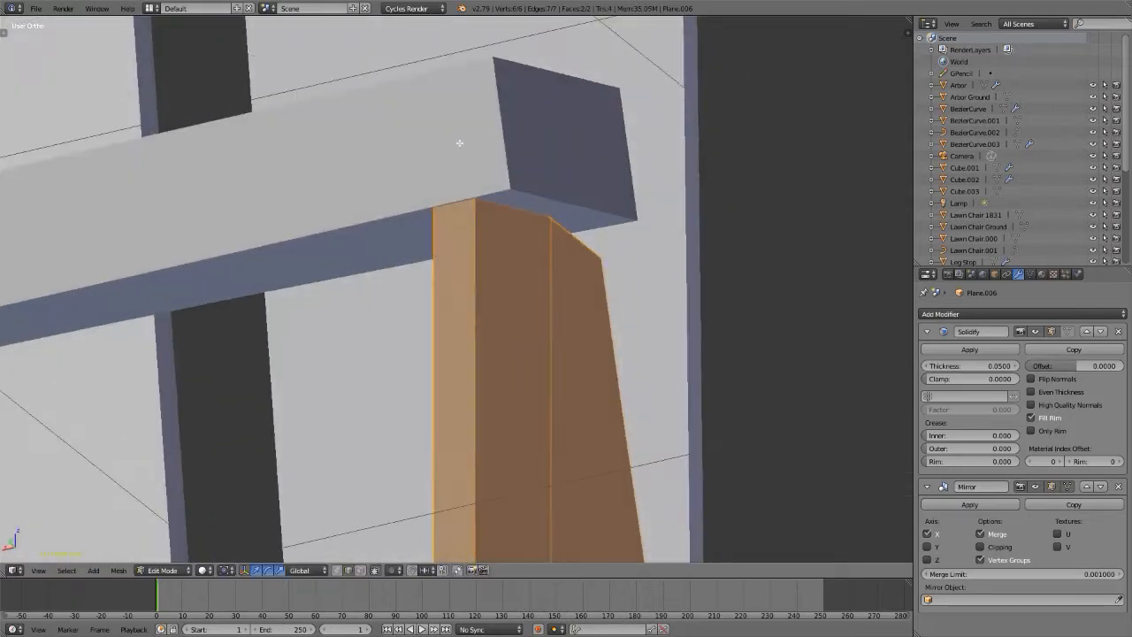
{"action": "middle_click_drag", "start_coordinate": [533, 118], "coordinate": [292, 151], "text": "shift"}
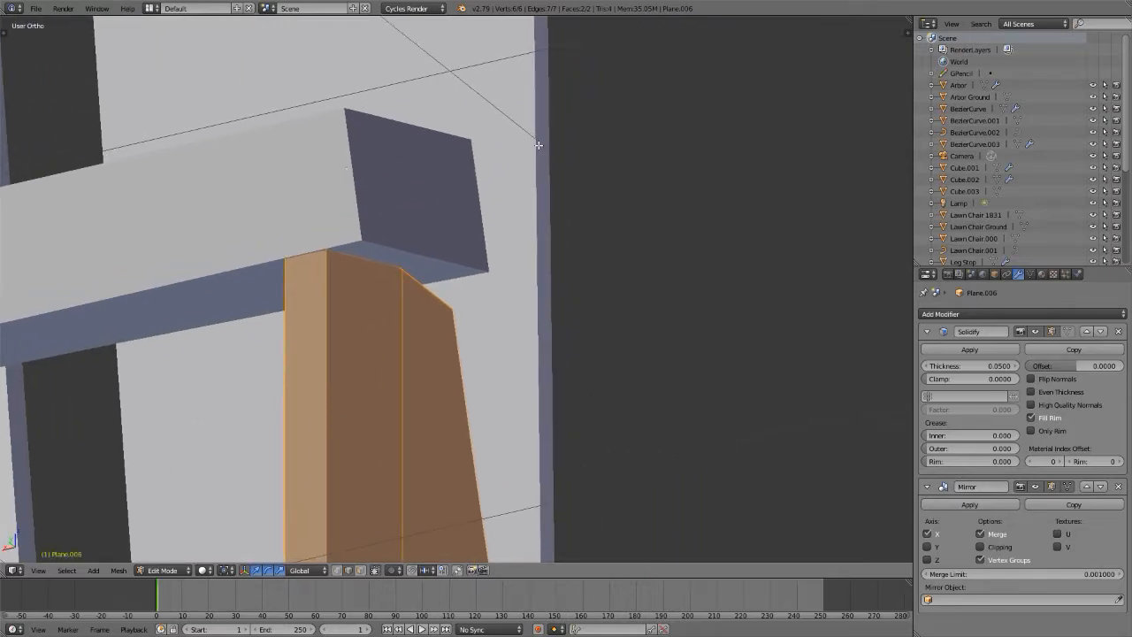
{"action": "scroll", "coordinate": [537, 145], "scroll_direction": "down", "scroll_amount": 6}
{"action": "scroll", "coordinate": [527, 379], "scroll_direction": "up", "scroll_amount": 6}
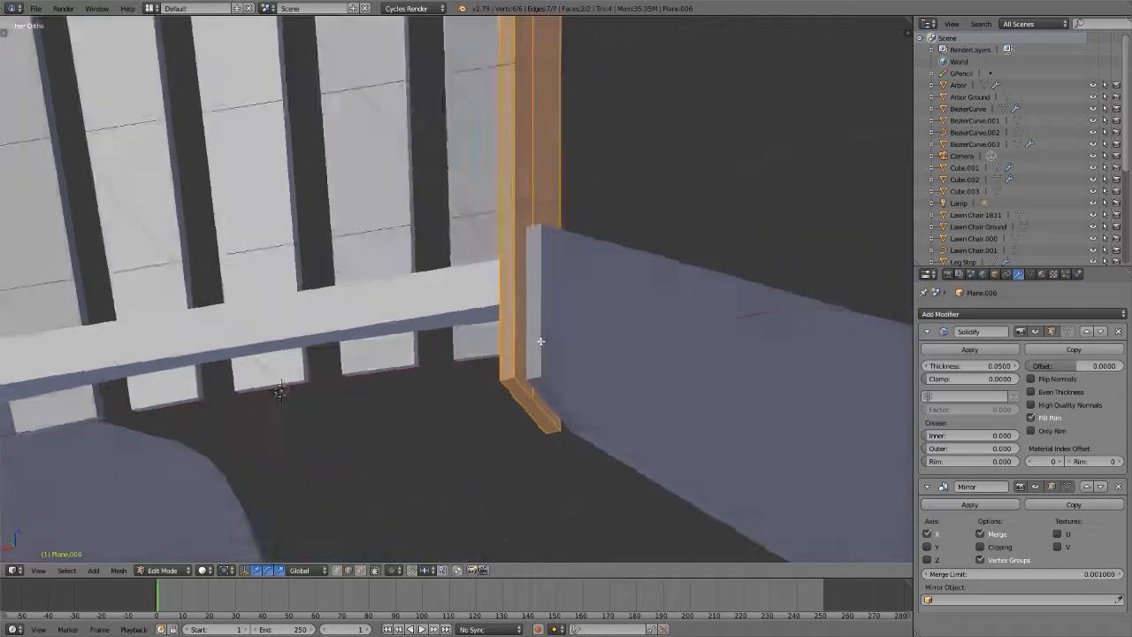
{"action": "middle_click_drag", "start_coordinate": [540, 376], "coordinate": [571, 366]}
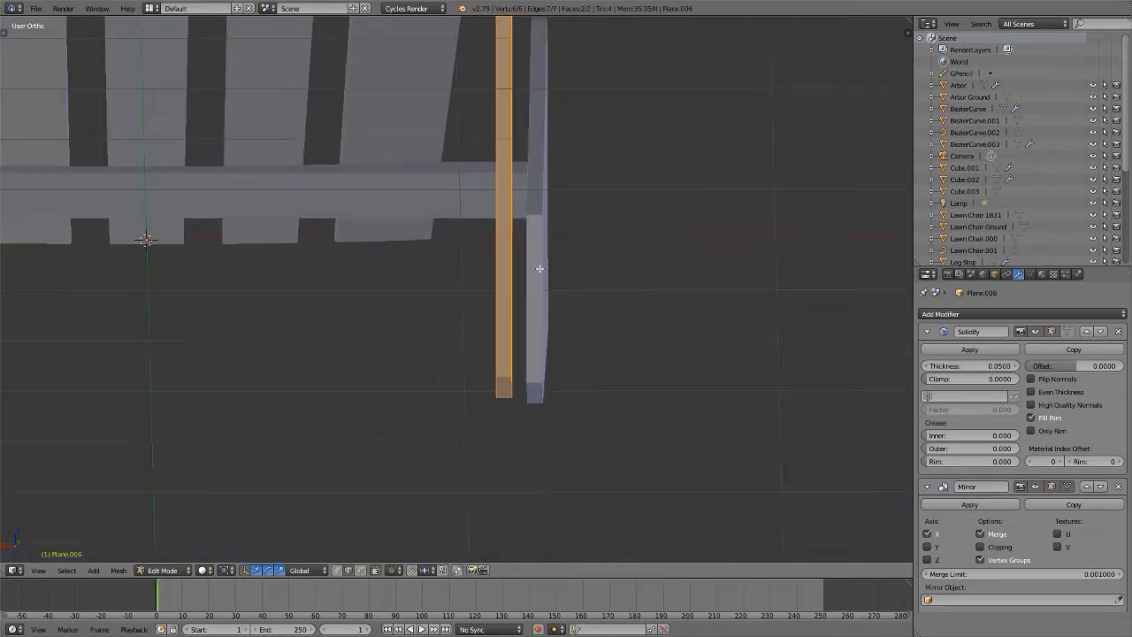
{"action": "scroll", "coordinate": [532, 223], "scroll_direction": "up", "scroll_amount": 5}
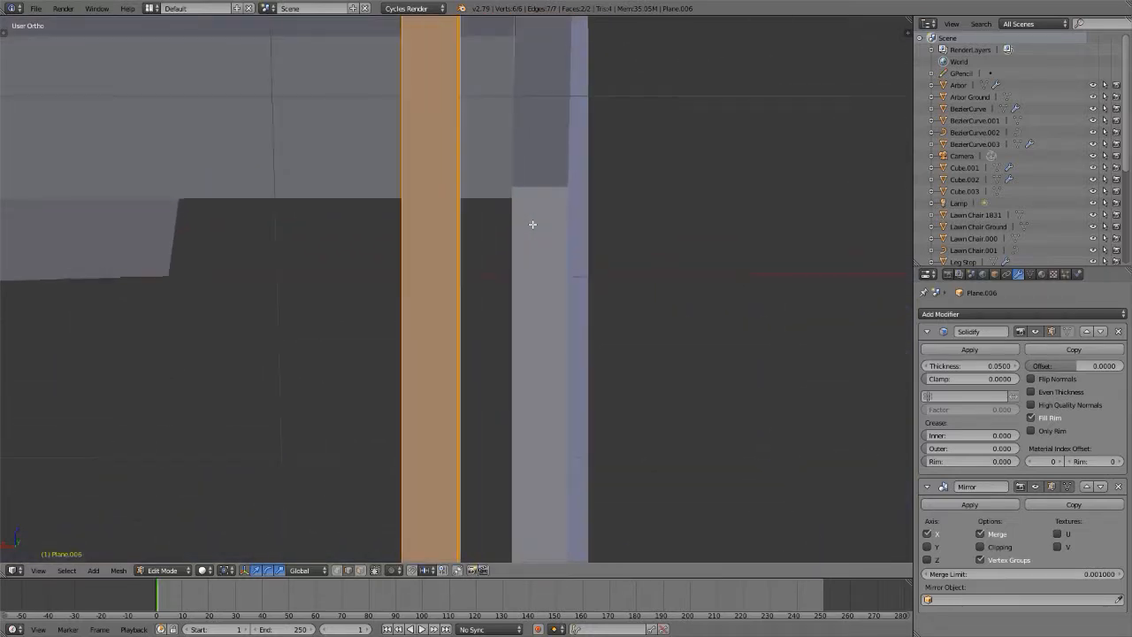
{"action": "middle_click_drag", "start_coordinate": [521, 224], "coordinate": [527, 228]}
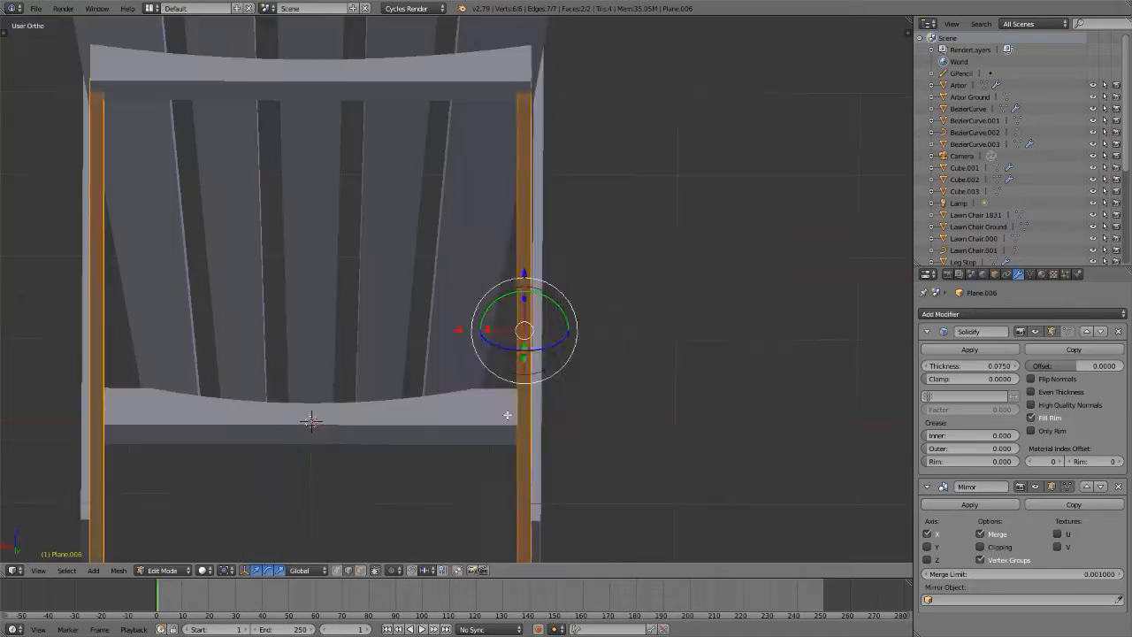
- Switch from the post to the backrest's mesh in Edit Mode, with face selection and wireframe display
{"action": "key", "text": "Tab"}
{"action": "right_click", "coordinate": [507, 431]}
{"action": "middle_click_drag", "start_coordinate": [506, 432], "coordinate": [478, 423]}
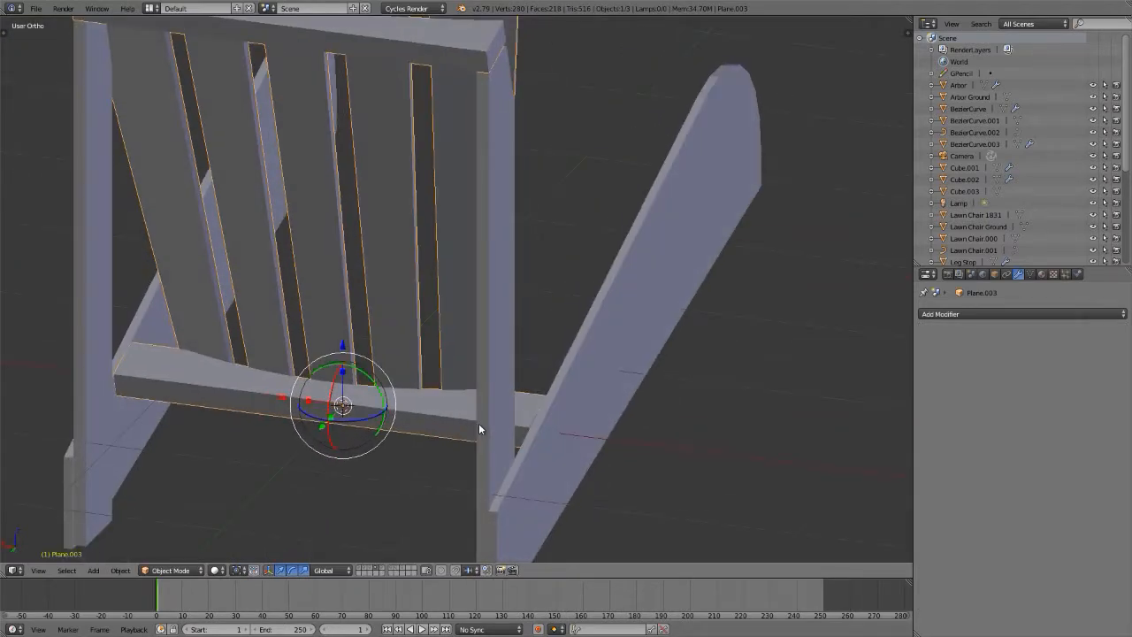
{"action": "key", "text": "Tab"}
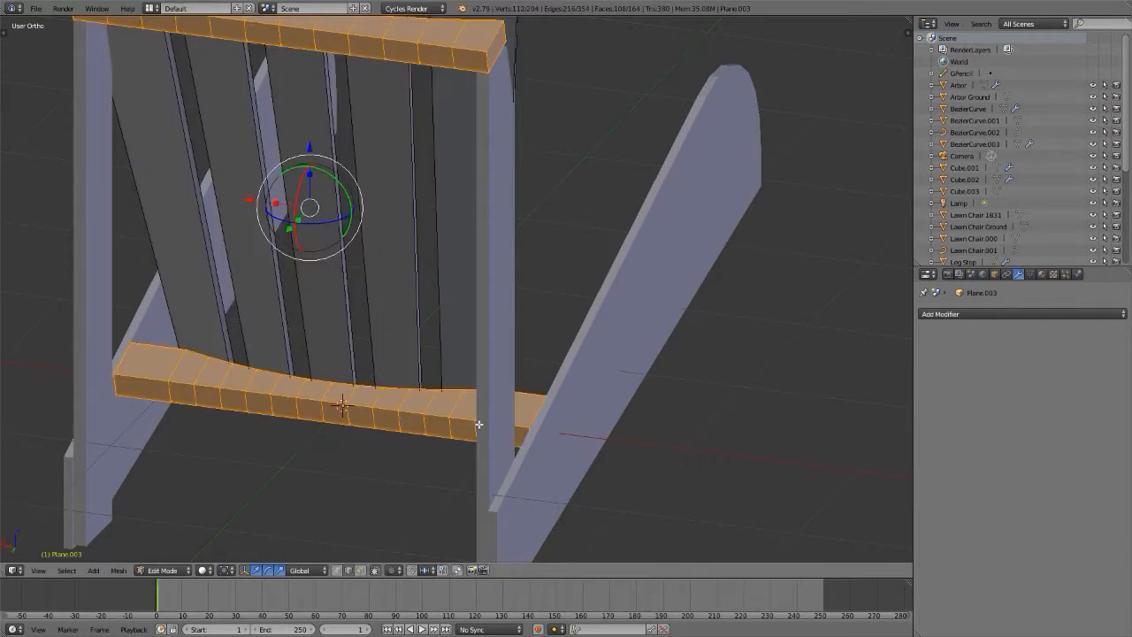
{"action": "key", "text": "alt+Tab"}
{"action": "key", "text": "alt+Tab"}
{"action": "key", "text": "ctrl+Tab"}
{"action": "left_click", "coordinate": [482, 440]}
{"action": "key", "text": "z"}
- Scale the lower crosspiece's two end faces inward on X so the crosspiece fits between the rear posts
{"action": "right_click", "coordinate": [539, 417]}
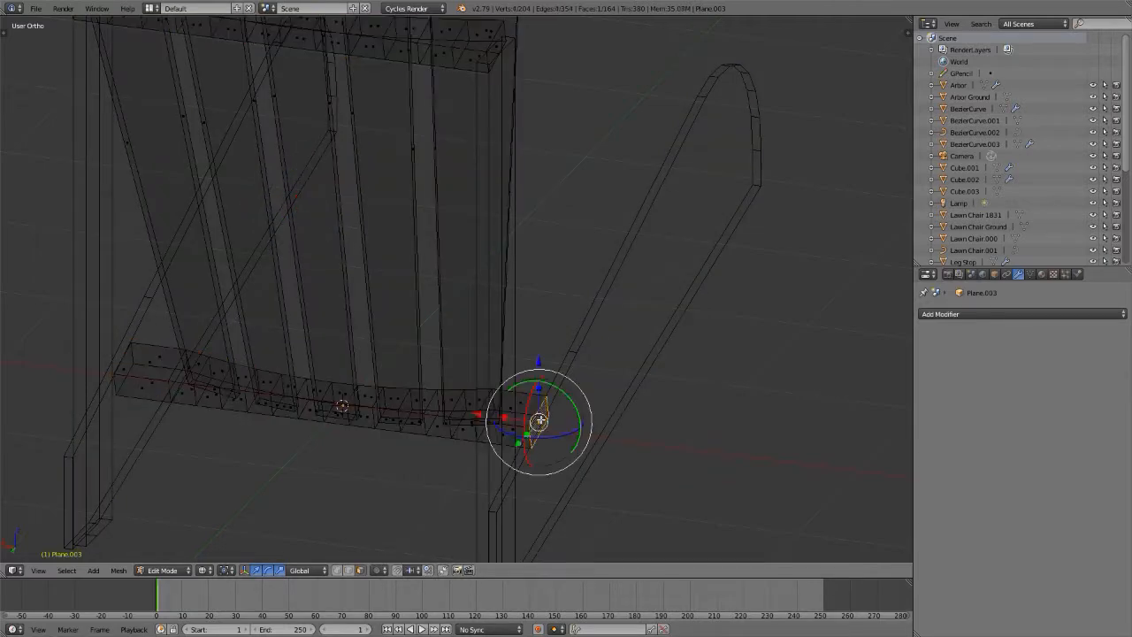
{"action": "right_click", "coordinate": [123, 367], "text": "shift"}
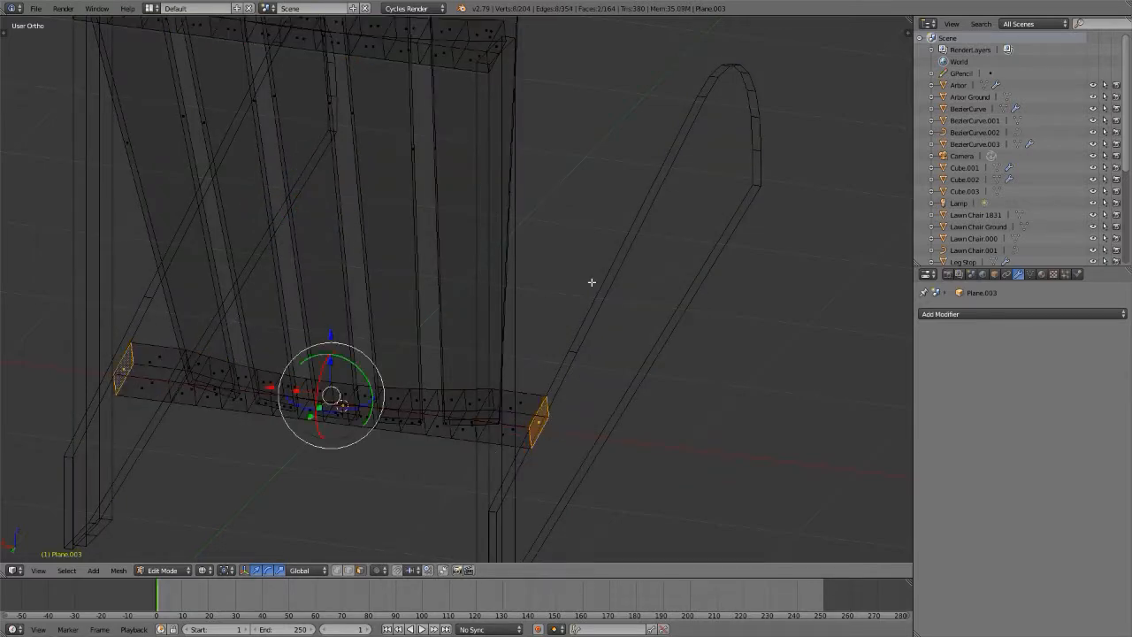
{"action": "key", "text": "s"}
{"action": "key", "text": "x"}
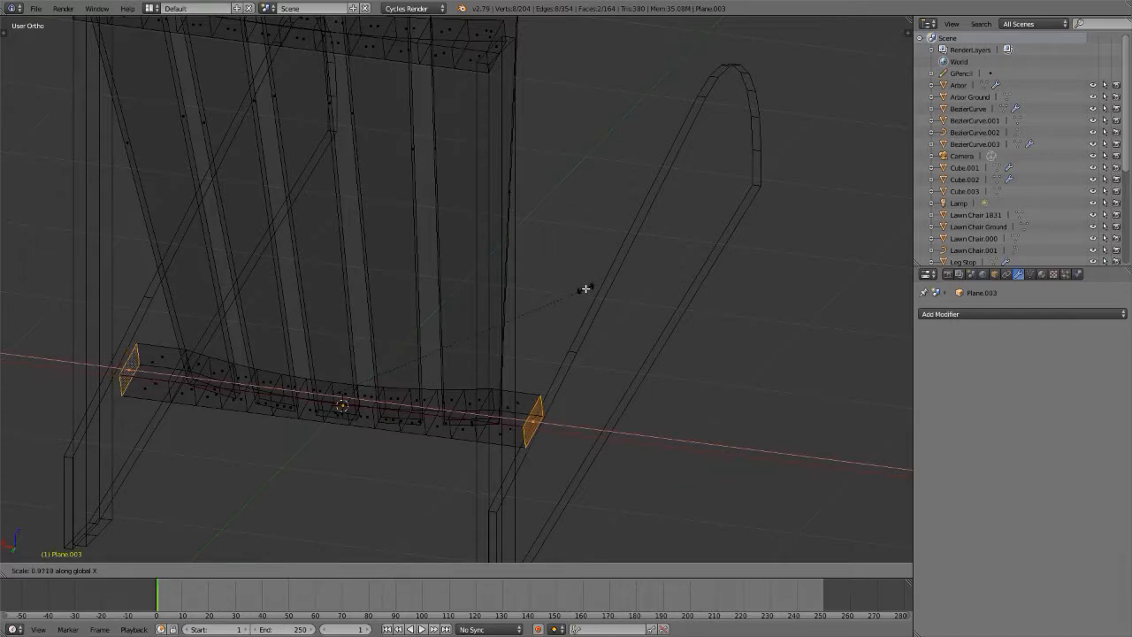
{"action": "left_click", "coordinate": [577, 294]}
{"action": "key", "text": "Tab"}
- Move the side board's entire mesh inward on X in Edit Mode, up to the end of the lower crosspiece
{"action": "right_click", "coordinate": [603, 292]}
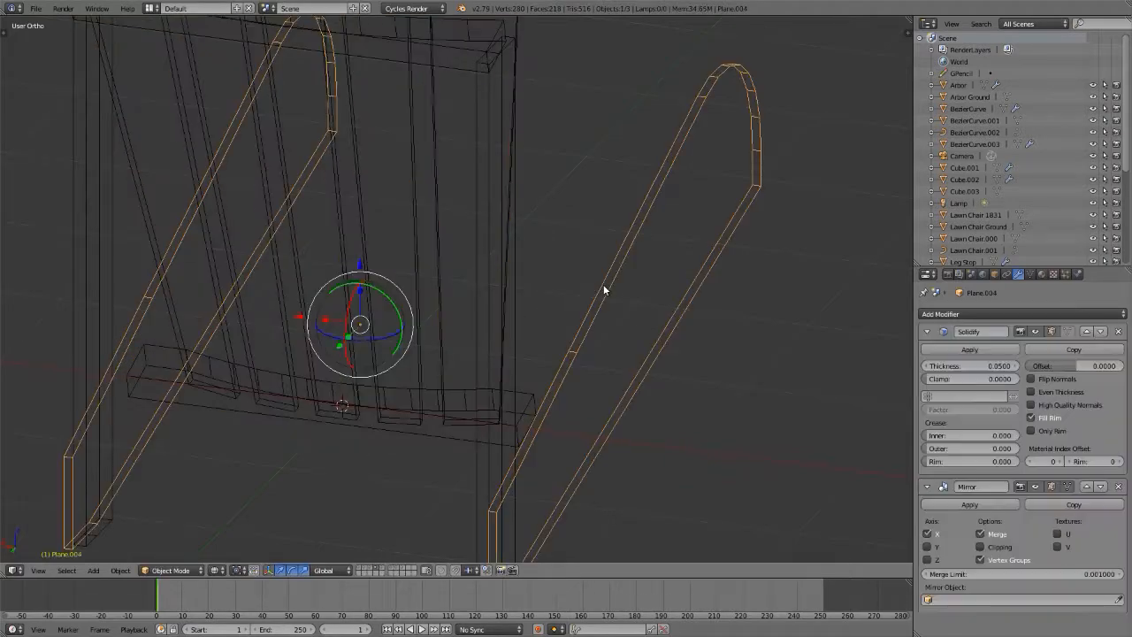
{"action": "middle_click_drag", "start_coordinate": [602, 293], "coordinate": [597, 352]}
{"action": "key", "text": "z"}
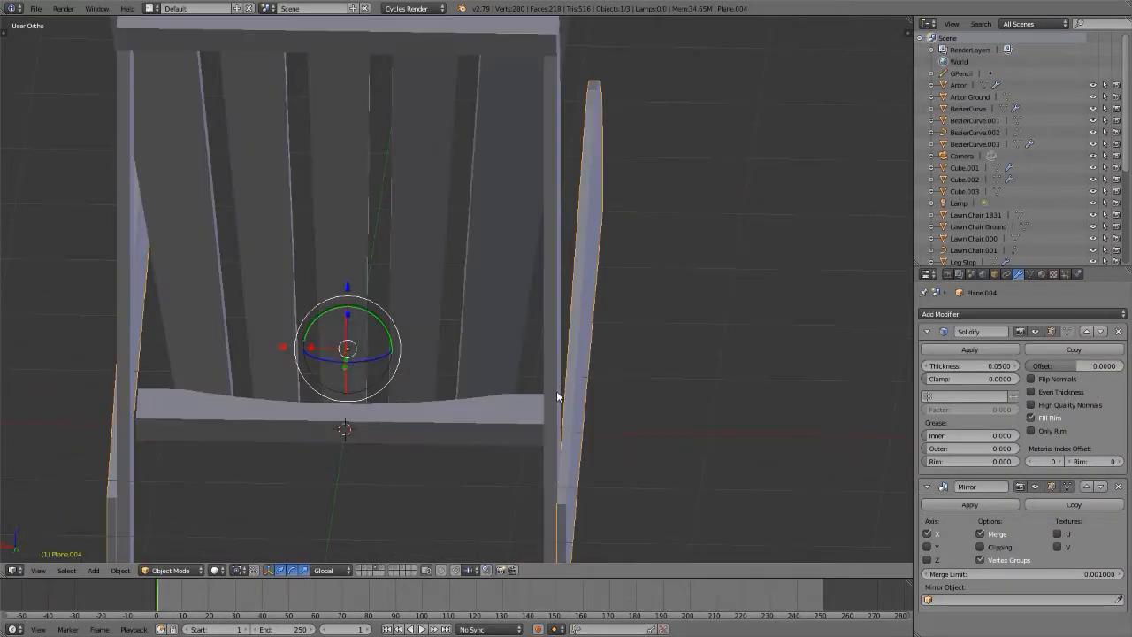
{"action": "scroll", "coordinate": [595, 354], "scroll_direction": "up", "scroll_amount": 3}
{"action": "mouse_move", "coordinate": [579, 398]}
{"action": "middle_mouse_down"}
{"action": "mouse_move", "coordinate": [285, 416]}
{"action": "mouse_move", "coordinate": [330, 328]}
{"action": "mouse_move", "coordinate": [314, 294]}
{"action": "middle_mouse_up"}
{"action": "key", "text": "Tab"}
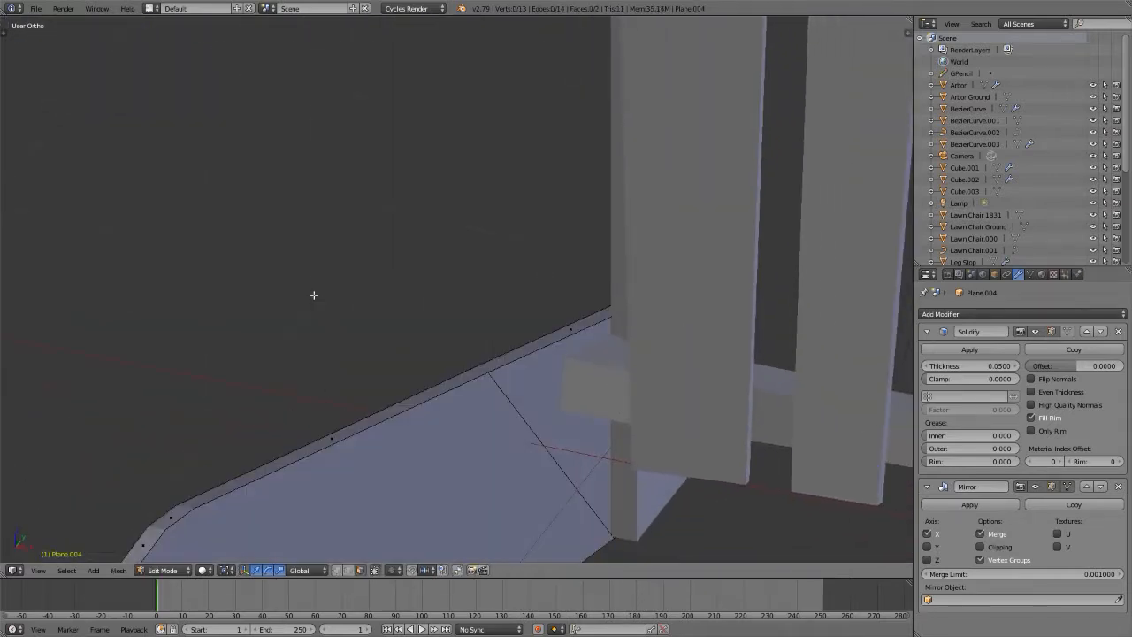
{"action": "key", "text": "a"}
{"action": "key", "text": "g"}
{"action": "key", "text": "x"}
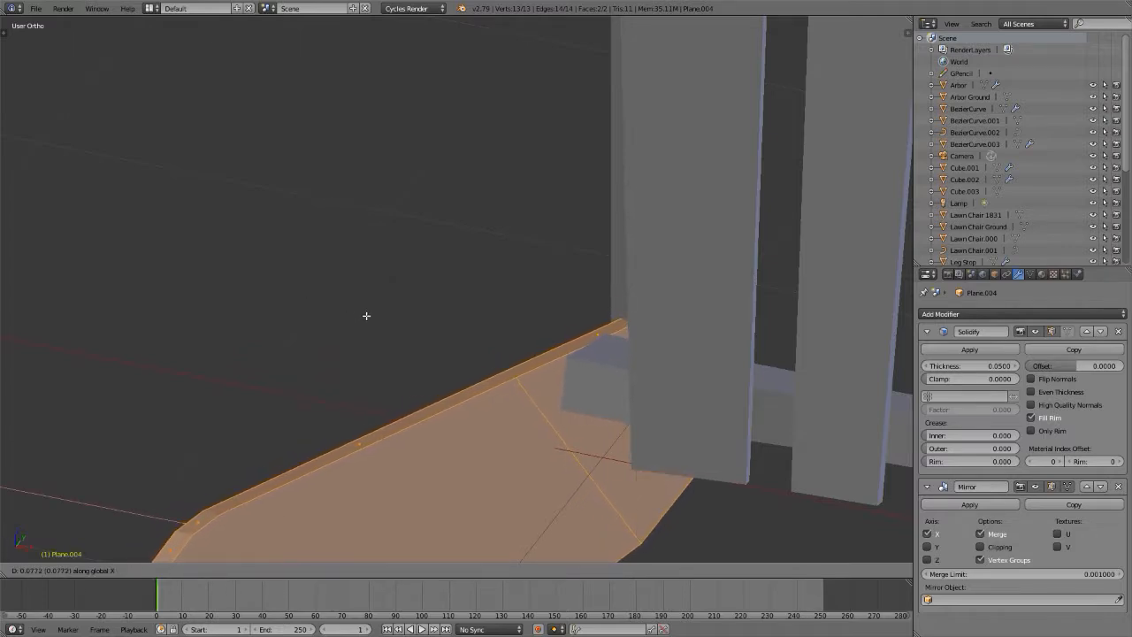
{"action": "left_click", "coordinate": [357, 312]}
- Fine-tune the side board's X position so its inner face meets the lower crosspiece's end, and return to Object Mode
{"action": "scroll", "coordinate": [576, 379], "scroll_direction": "up", "scroll_amount": 8}
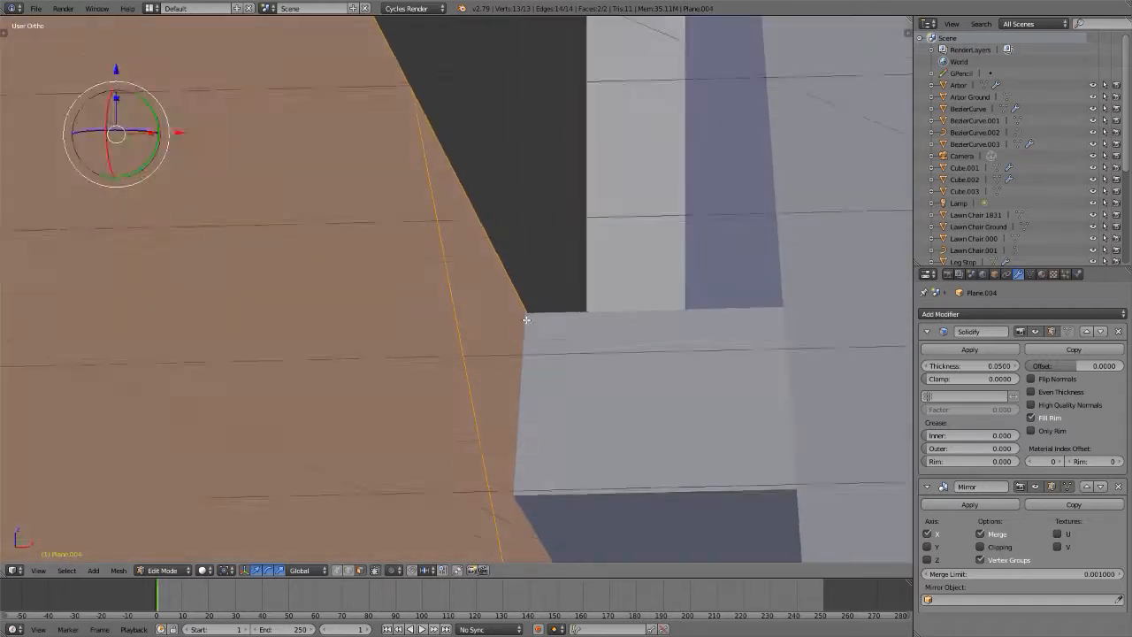
{"action": "middle_click_drag", "start_coordinate": [526, 319], "coordinate": [523, 341]}
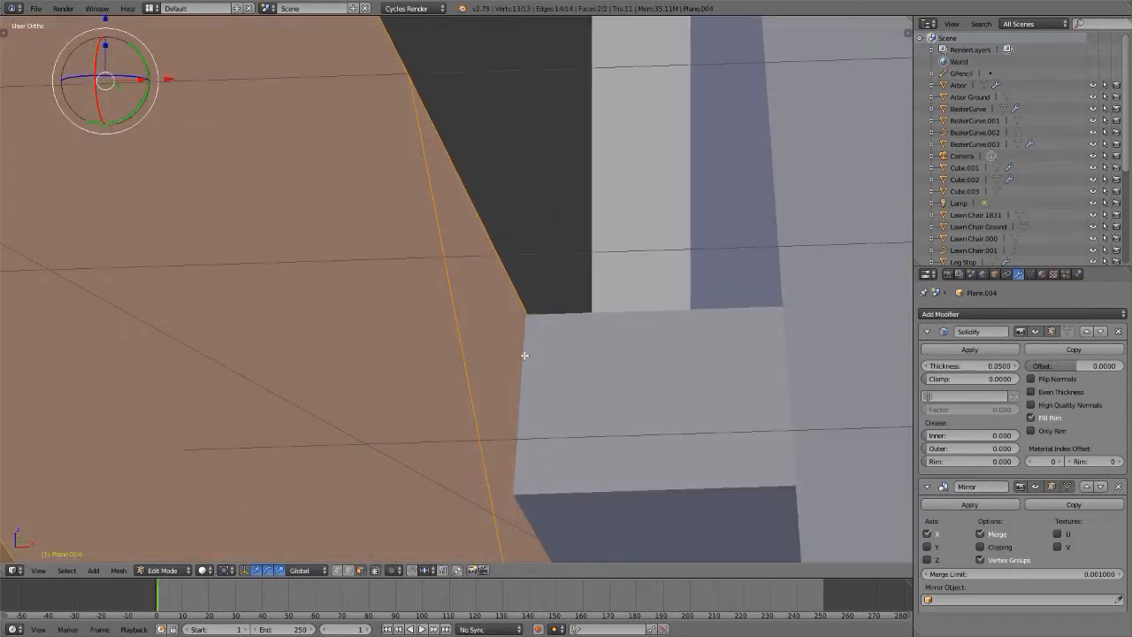
{"action": "key", "text": "g"}
{"action": "key", "text": "x"}
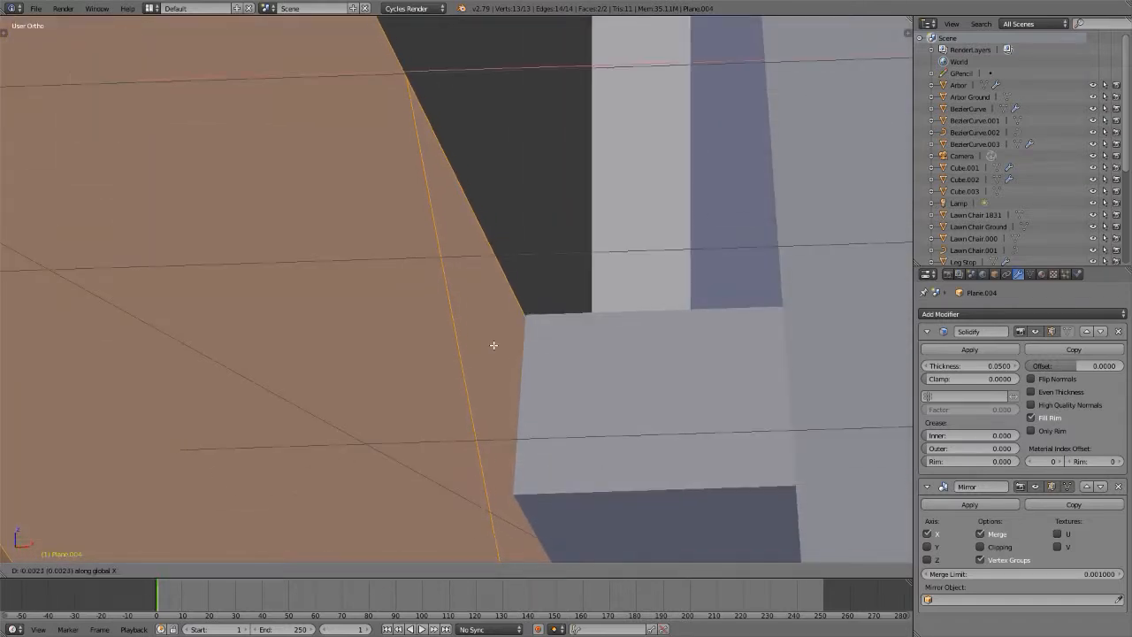
{"action": "left_click", "coordinate": [540, 351]}
{"action": "key", "text": "Tab"}
{"action": "mouse_move", "coordinate": [523, 369]}
{"action": "middle_mouse_down"}
{"action": "mouse_move", "coordinate": [540, 434]}
{"action": "mouse_move", "coordinate": [608, 450]}
{"action": "mouse_move", "coordinate": [760, 400]}
{"action": "mouse_move", "coordinate": [514, 389]}
{"action": "middle_mouse_up"}
{"action": "scroll", "coordinate": [612, 443], "scroll_direction": "down", "scroll_amount": 5}
{"action": "scroll", "coordinate": [578, 384], "scroll_direction": "up", "scroll_amount": 3}
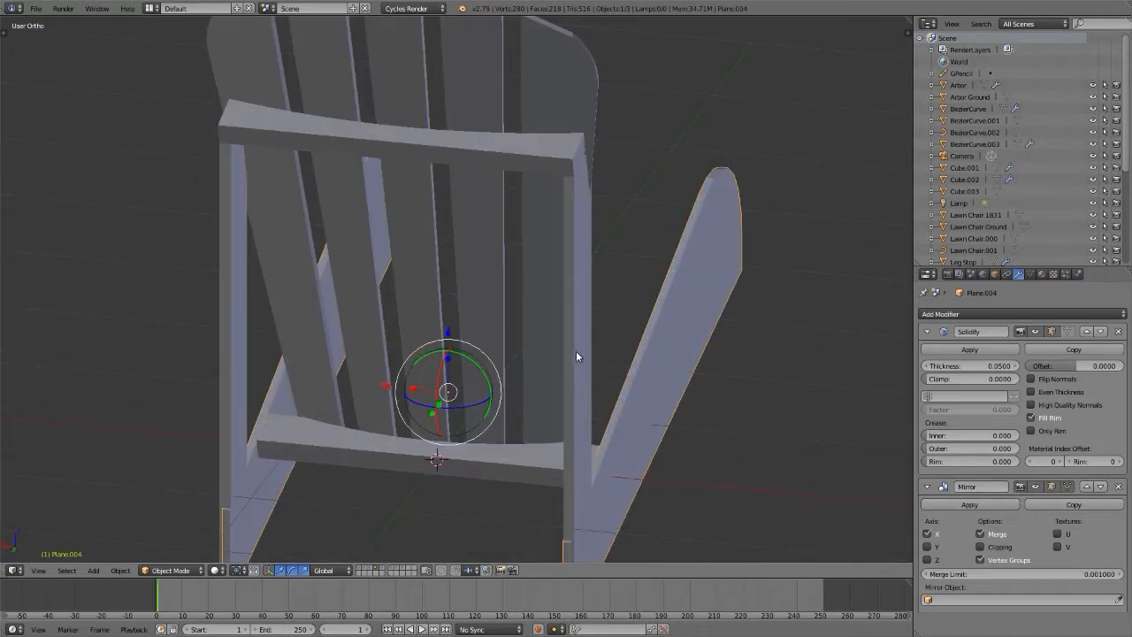
- Move the rear post's mesh inward on X in Edit Mode so it sits against the side board's inner face
{"action": "right_click", "coordinate": [576, 354]}
{"action": "mouse_move", "coordinate": [577, 349]}
{"action": "middle_mouse_down", "text": "shift"}
{"action": "mouse_move", "coordinate": [561, 316]}
{"action": "mouse_move", "coordinate": [582, 343]}
{"action": "middle_mouse_up", "text": "shift"}
{"action": "key", "text": "Tab"}
{"action": "scroll", "coordinate": [582, 343], "scroll_direction": "up", "scroll_amount": 4}
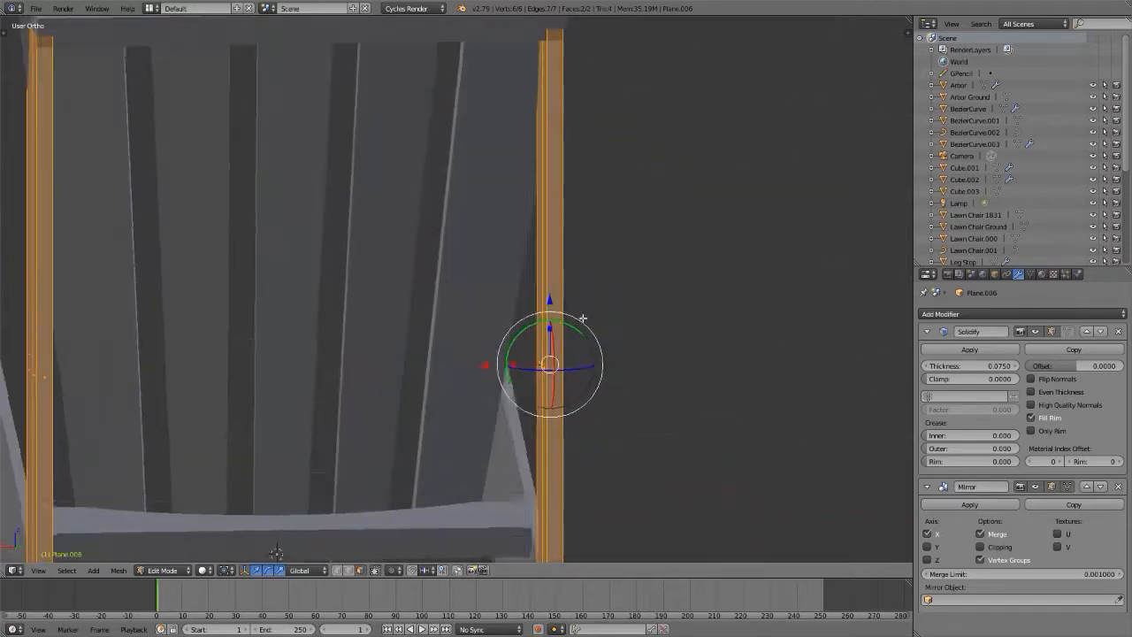
{"action": "scroll", "coordinate": [561, 292], "scroll_direction": "down", "scroll_amount": 4, "text": "shift"}
{"action": "middle_click_drag", "start_coordinate": [561, 293], "coordinate": [540, 324]}
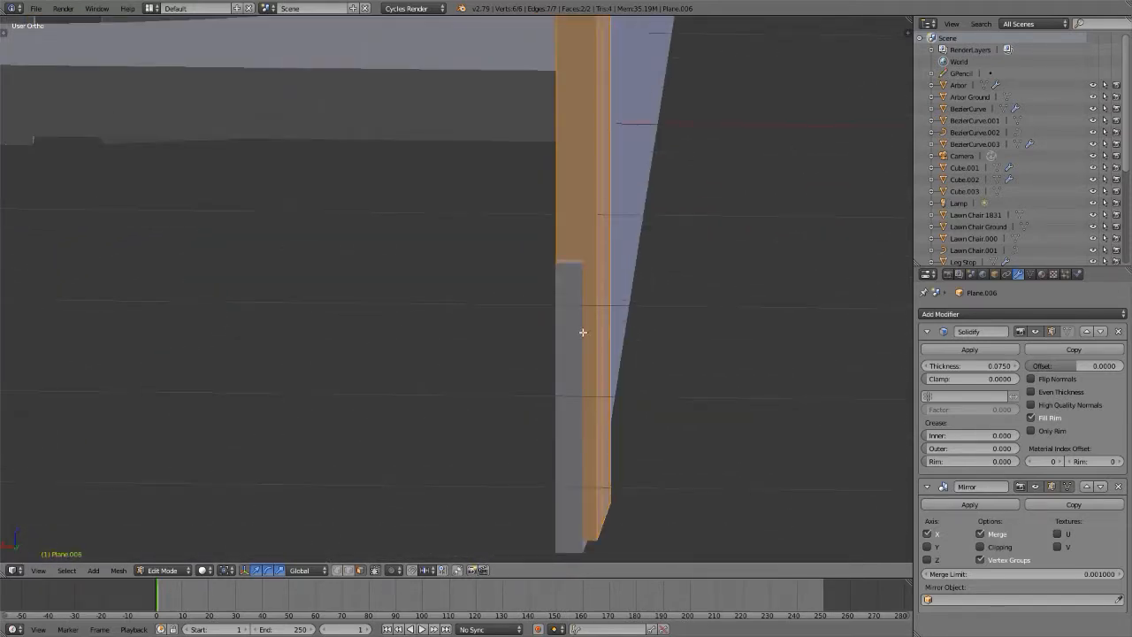
{"action": "key", "text": "g"}
{"action": "key", "text": "x"}
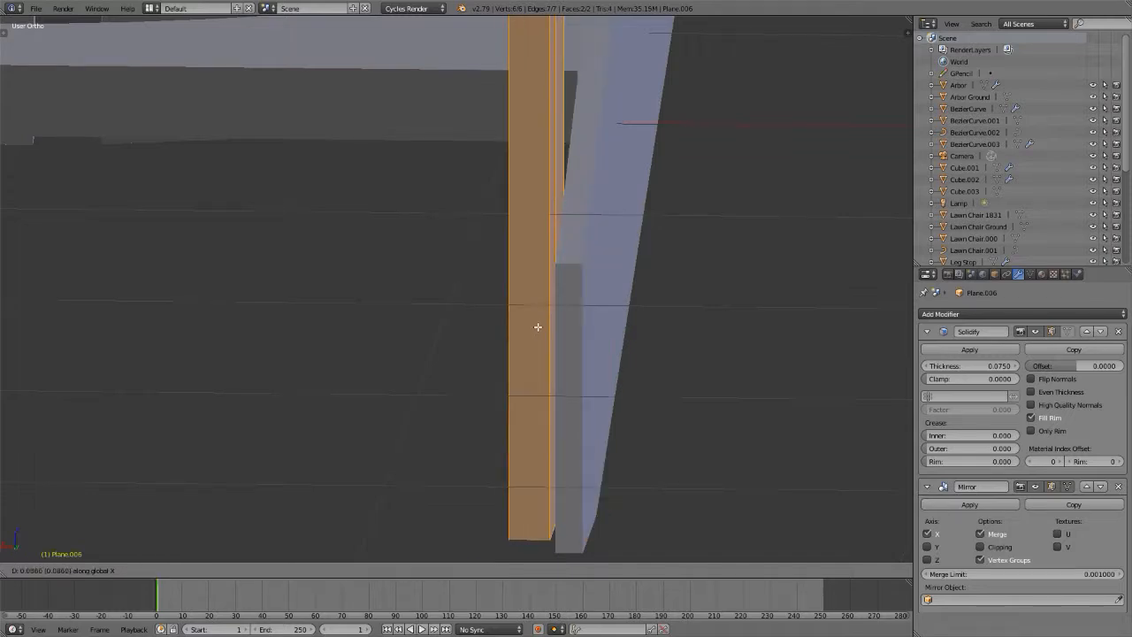
{"action": "left_click", "coordinate": [595, 330]}
{"action": "scroll", "coordinate": [583, 352], "scroll_direction": "down", "scroll_amount": 8}
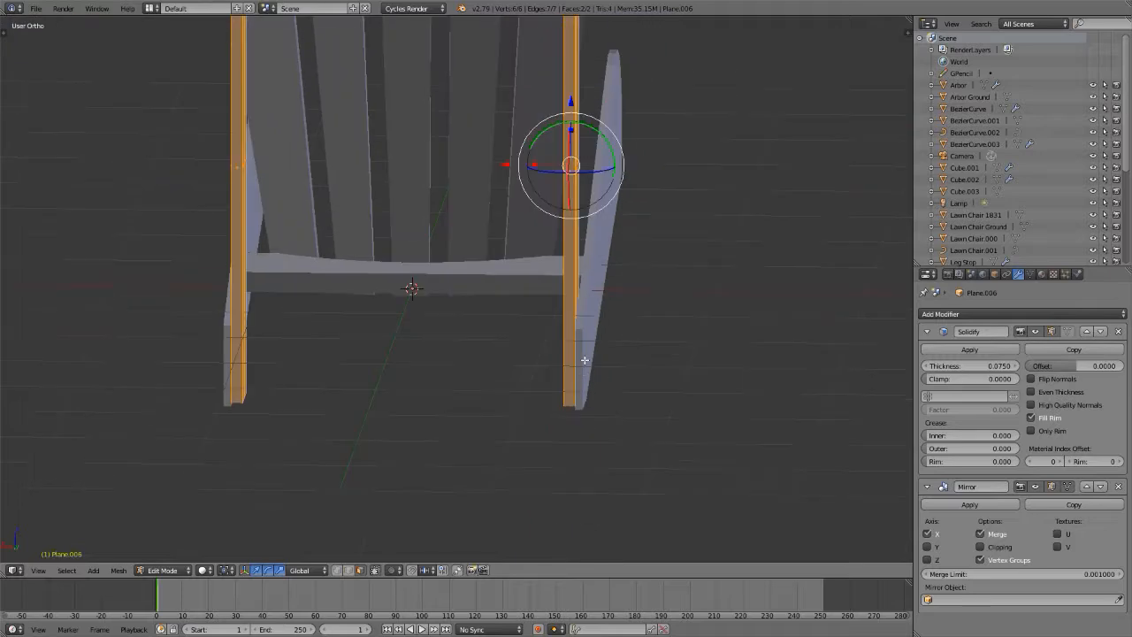
{"action": "key", "text": "Tab"}
{"action": "scroll", "coordinate": [578, 124], "scroll_direction": "up", "scroll_amount": 6}
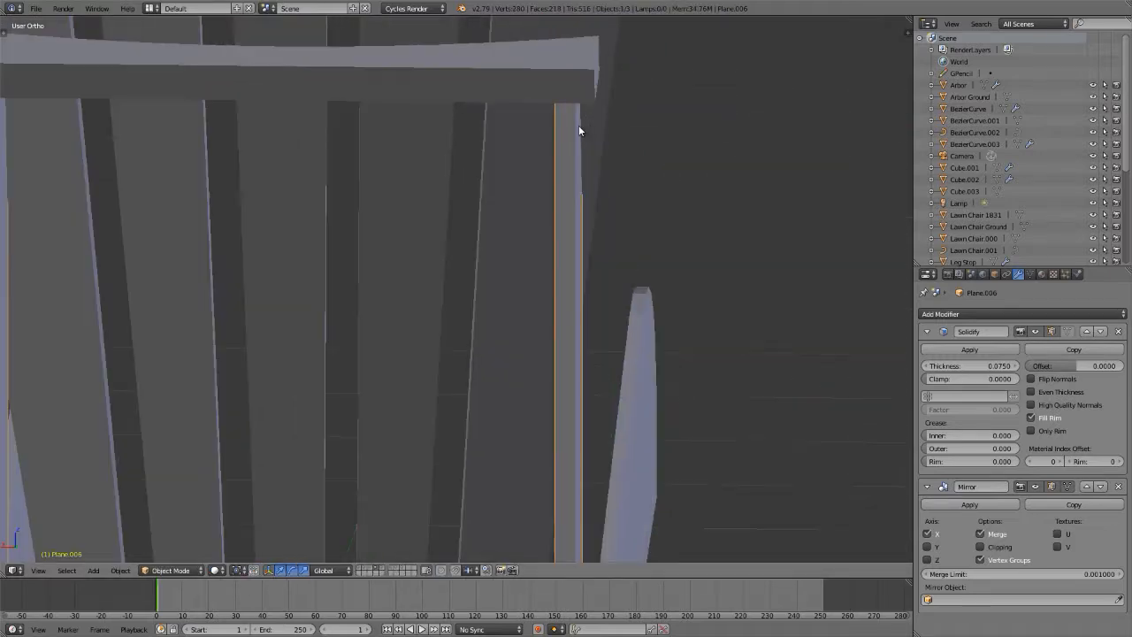
- Move the rear post's middle vertical edge about 0.1 along Y in Edit Mode, up to the outer backrest slat
{"action": "middle_click_drag", "start_coordinate": [578, 125], "coordinate": [559, 104]}
{"action": "key", "text": "Tab"}
{"action": "scroll", "coordinate": [564, 116], "scroll_direction": "up", "scroll_amount": 4}
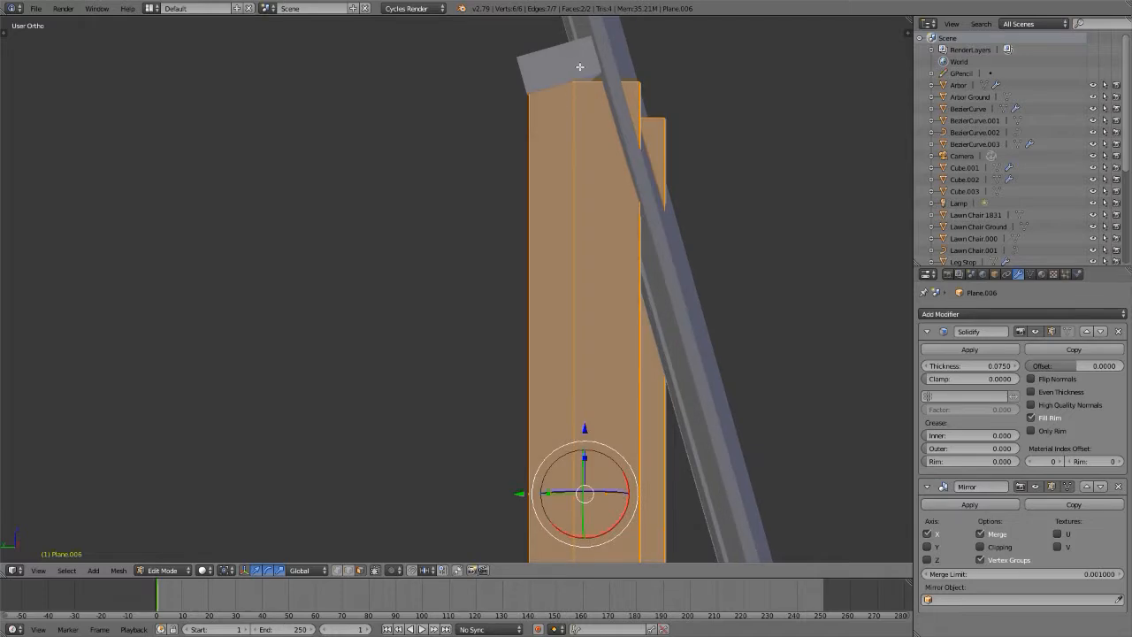
{"action": "scroll", "coordinate": [579, 66], "scroll_direction": "up", "scroll_amount": 6}
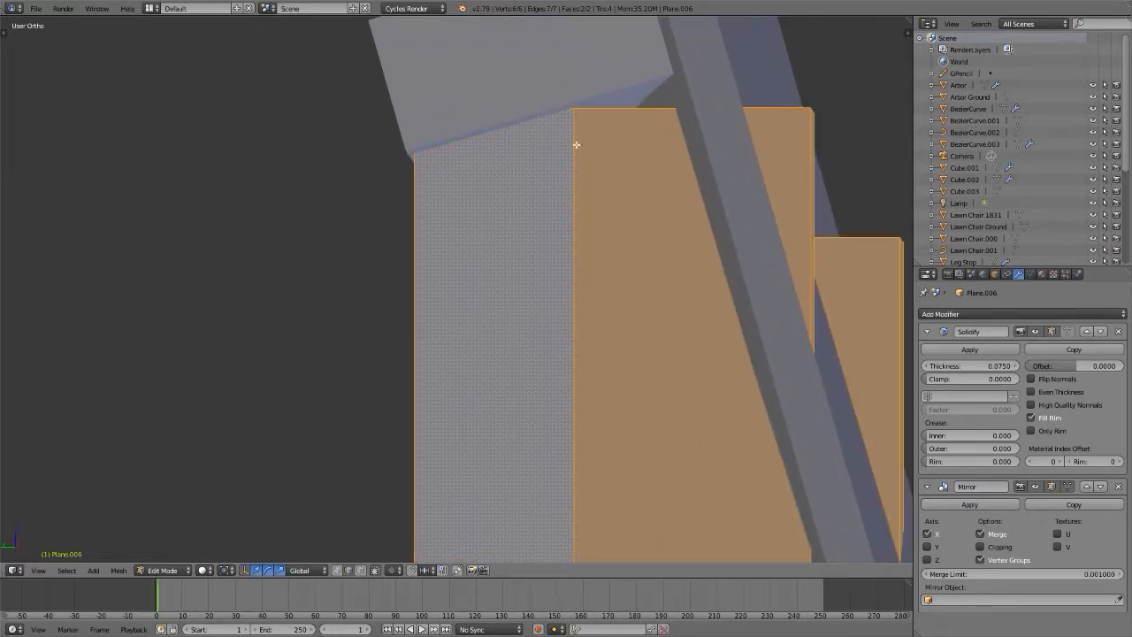
{"action": "right_click", "coordinate": [574, 144]}
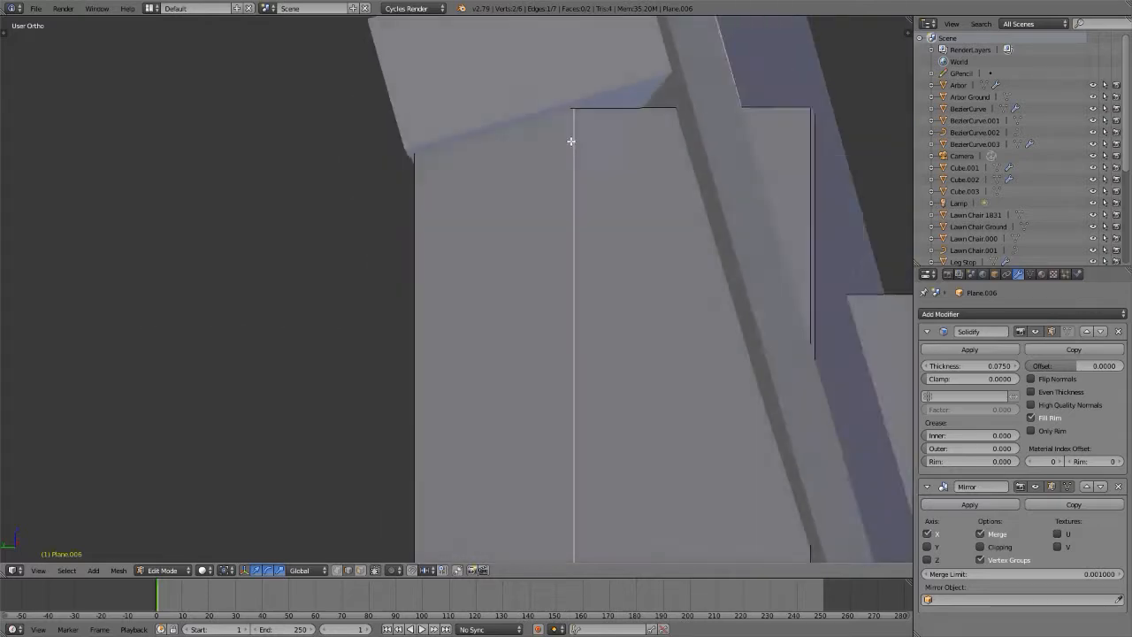
{"action": "middle_click_drag", "start_coordinate": [571, 141], "coordinate": [568, 151]}
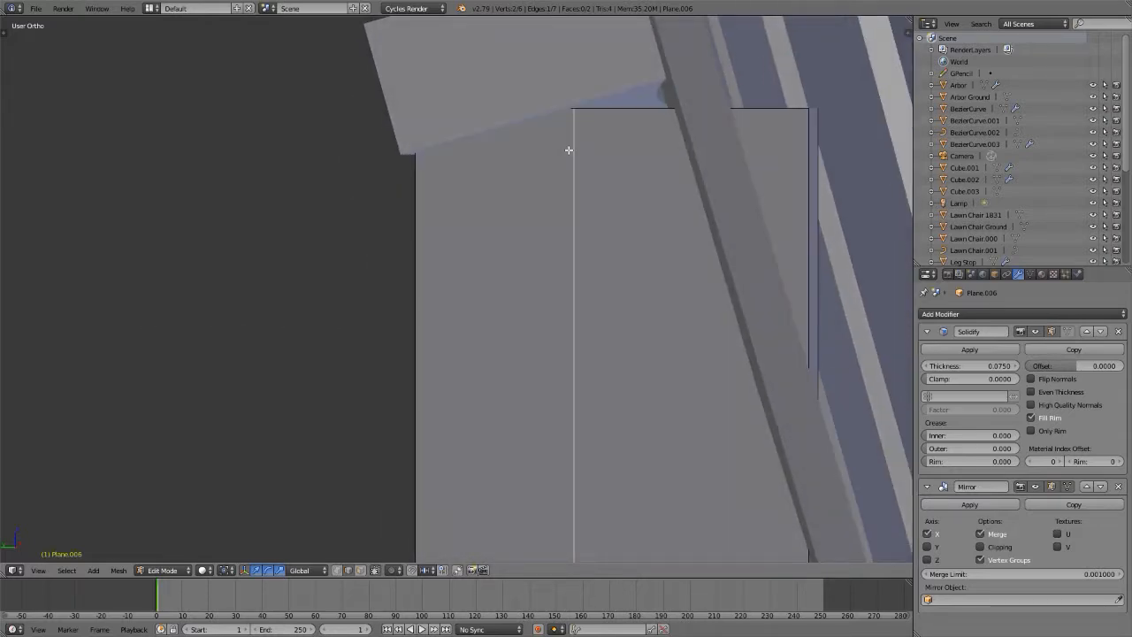
{"action": "key", "text": "g"}
{"action": "key", "text": "y"}
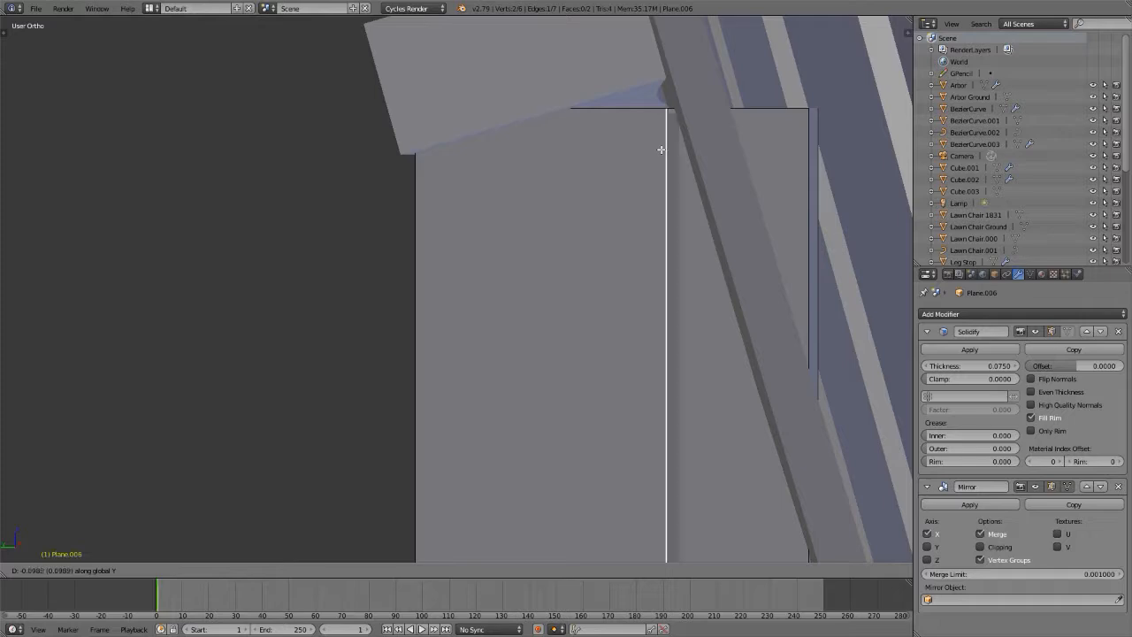
{"action": "left_click", "coordinate": [658, 148]}
- Hide the Solidify effect in Edit Mode and raise the middle edge's top vertex about 0.028 on Z to the upper crosspiece's underside
{"action": "key", "text": "ctrl+Tab"}
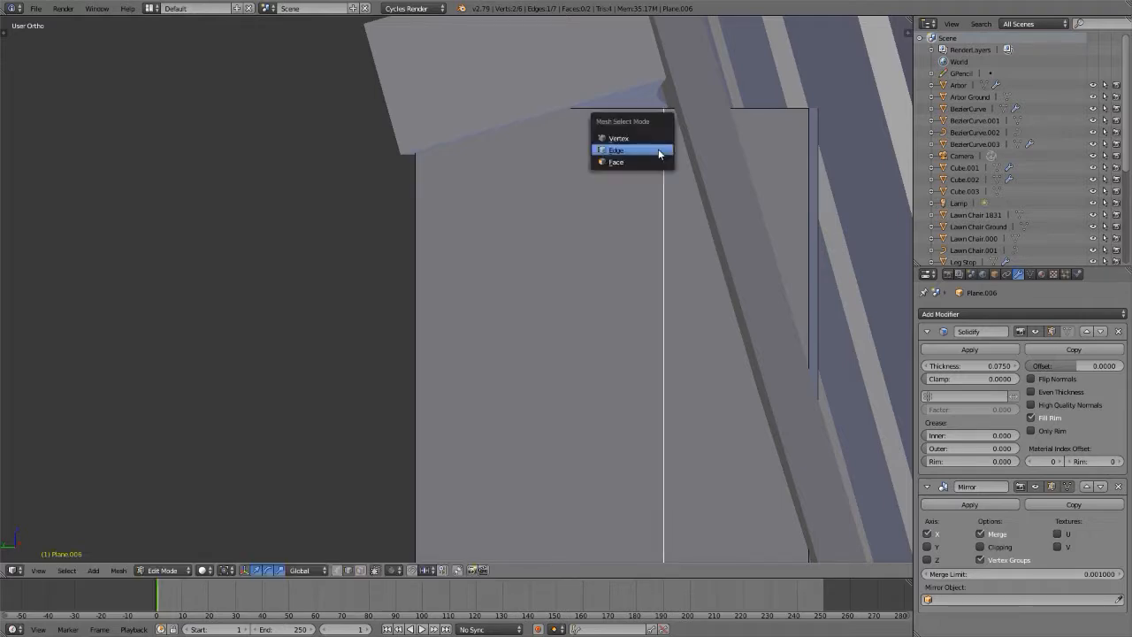
{"action": "left_click", "coordinate": [658, 148]}
{"action": "right_click", "coordinate": [665, 109]}
{"action": "middle_click_drag", "start_coordinate": [664, 110], "coordinate": [681, 174]}
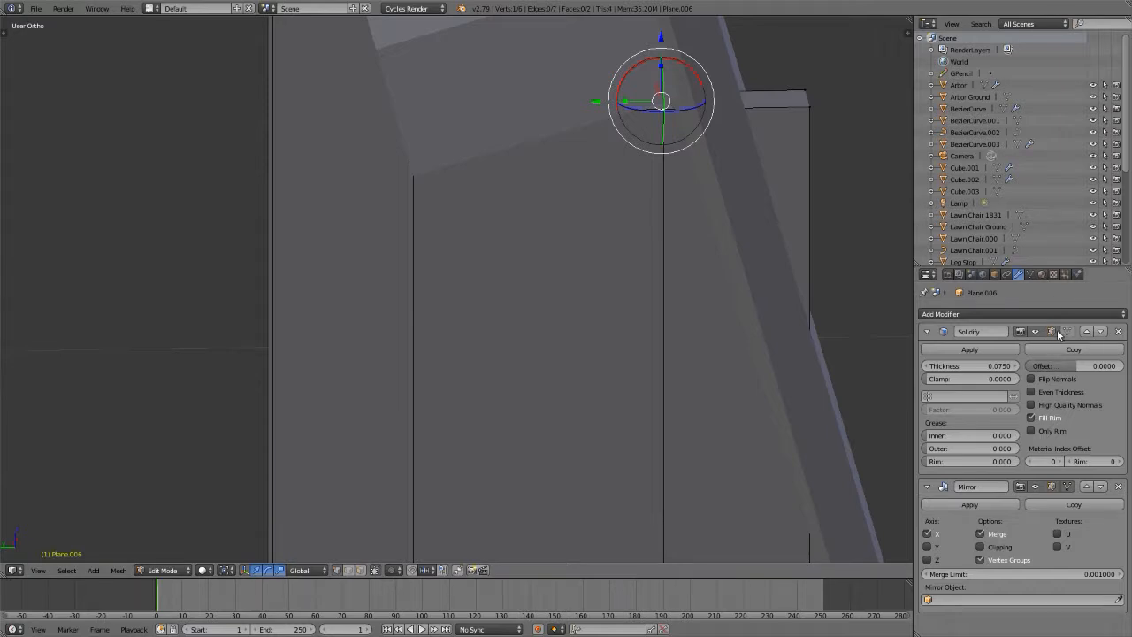
{"action": "left_click", "coordinate": [1052, 332]}
{"action": "middle_click_drag", "start_coordinate": [678, 216], "coordinate": [608, 201]}
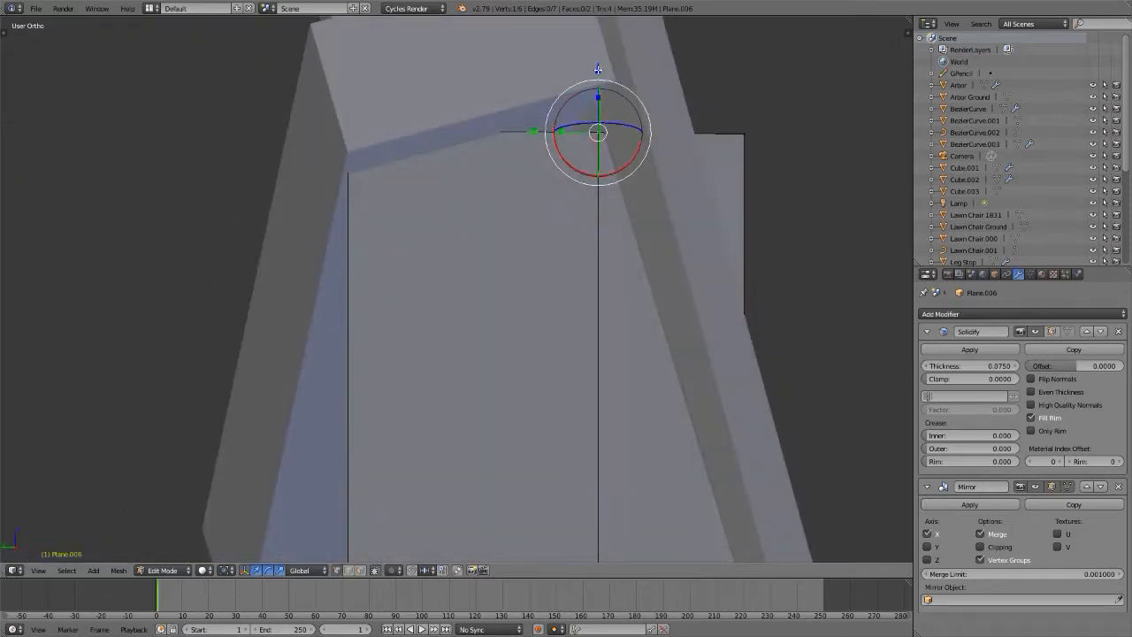
{"action": "key", "text": "g"}
{"action": "key", "text": "z"}
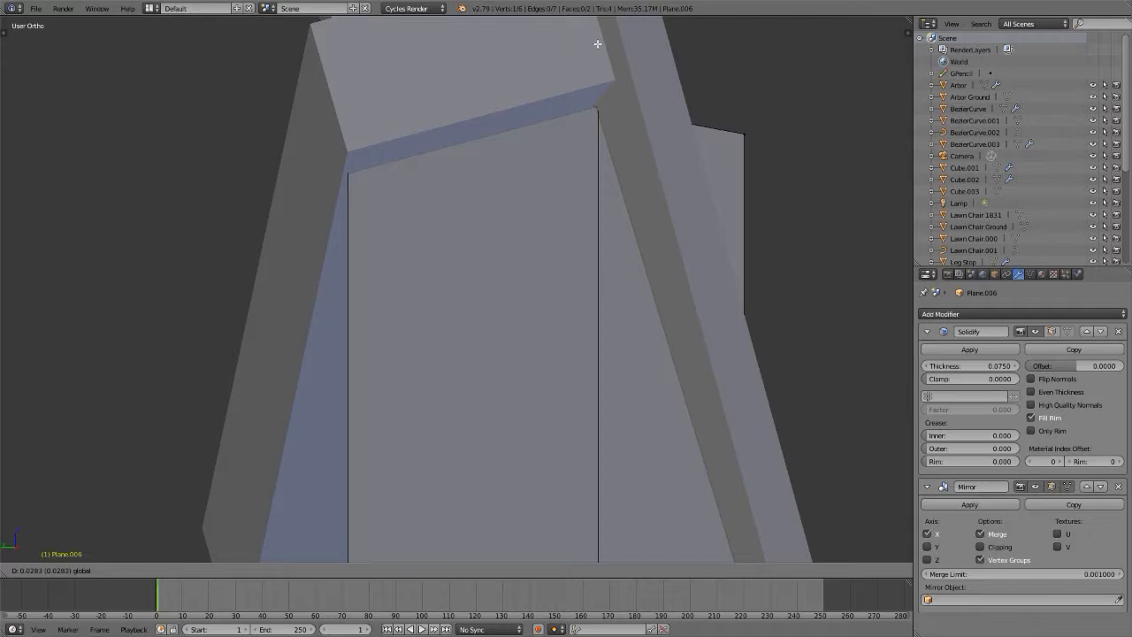
{"action": "left_click", "coordinate": [598, 42]}
- Nudge the post's middle vertical edge slightly on Y to line up with the backrest slat's edge
{"action": "key", "text": "ctrl+space"}
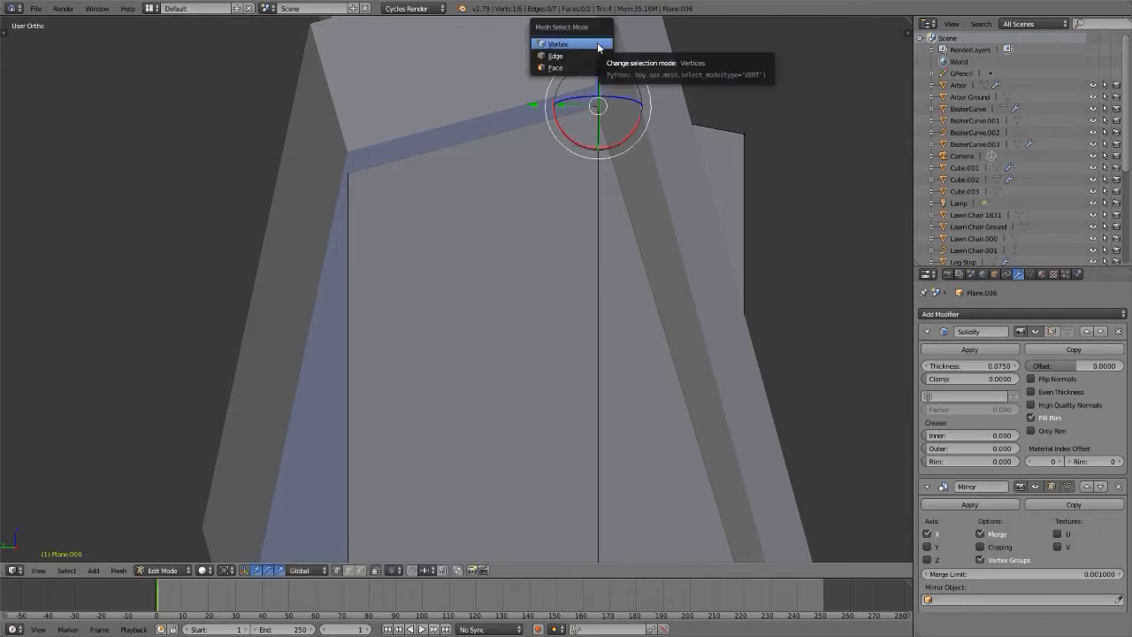
{"action": "left_click", "coordinate": [597, 43]}
{"action": "right_click", "coordinate": [607, 203]}
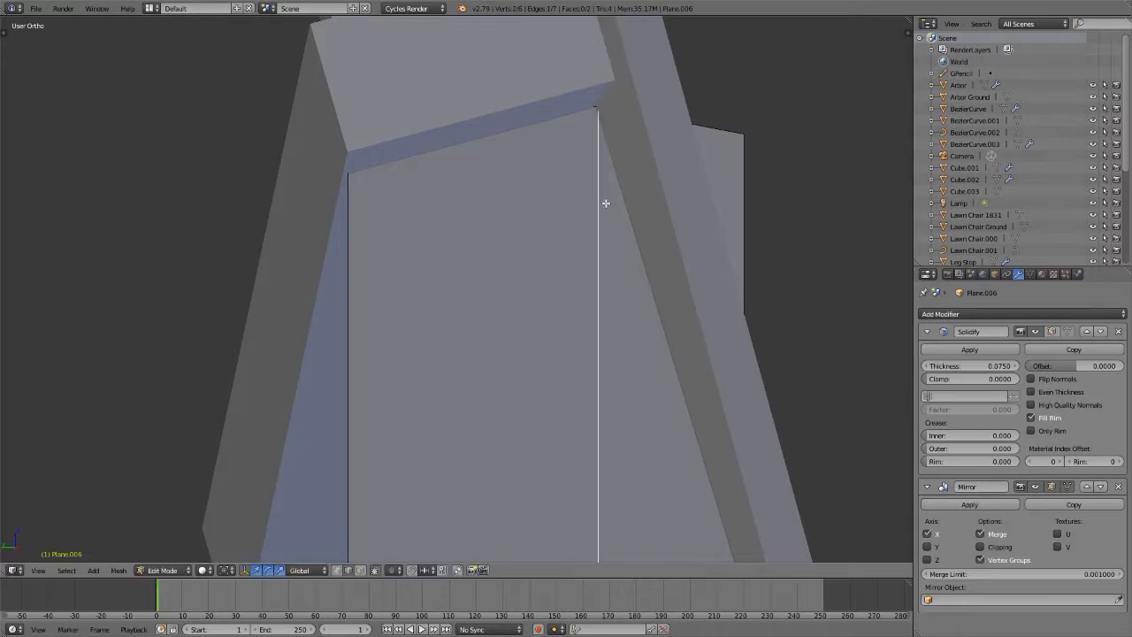
{"action": "key", "text": "g"}
{"action": "key", "text": "y"}
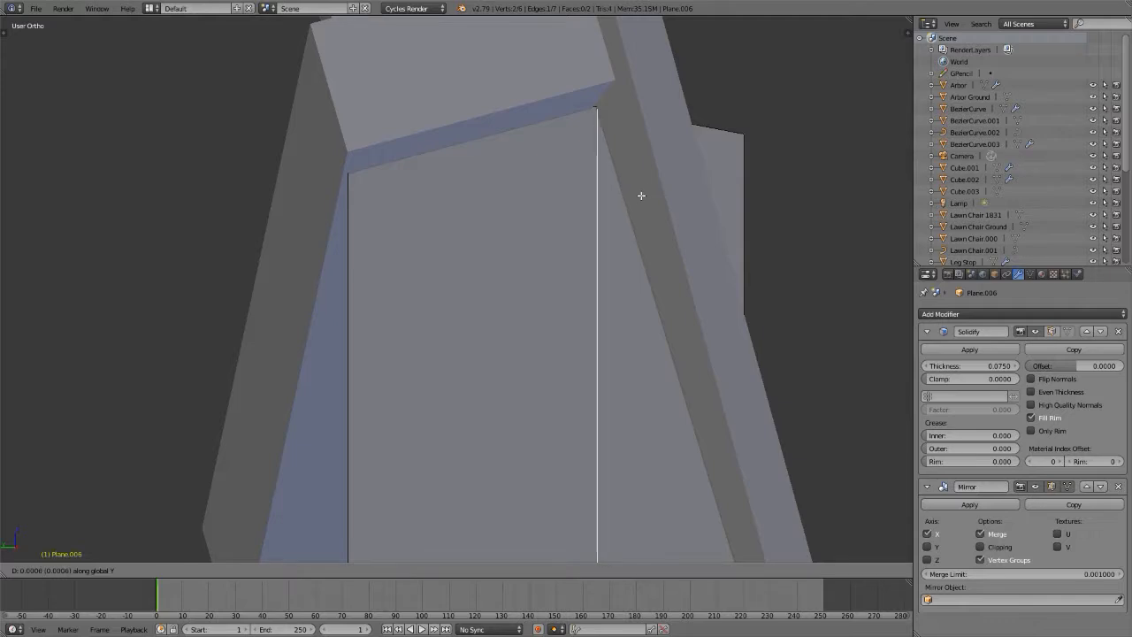
{"action": "left_click", "coordinate": [619, 199]}
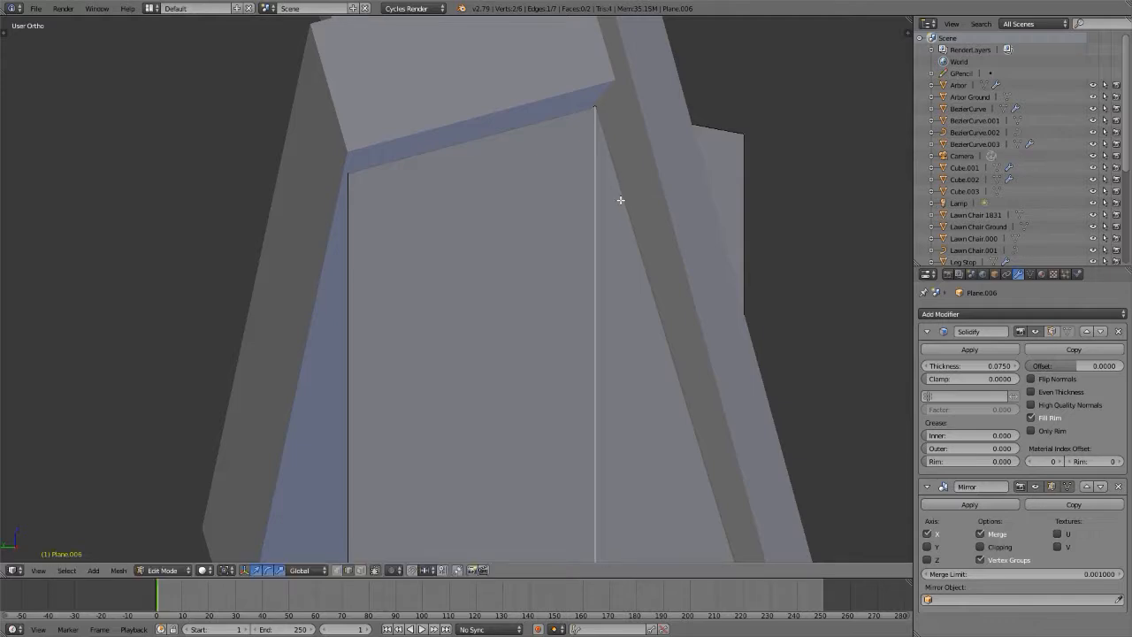
- Lower the post's outermost top vertex, away from the backrest, on Z so the top edge follows the crosspiece's sloped underside
{"action": "key", "text": "ctrl+Tab"}
{"action": "key", "text": "z"}
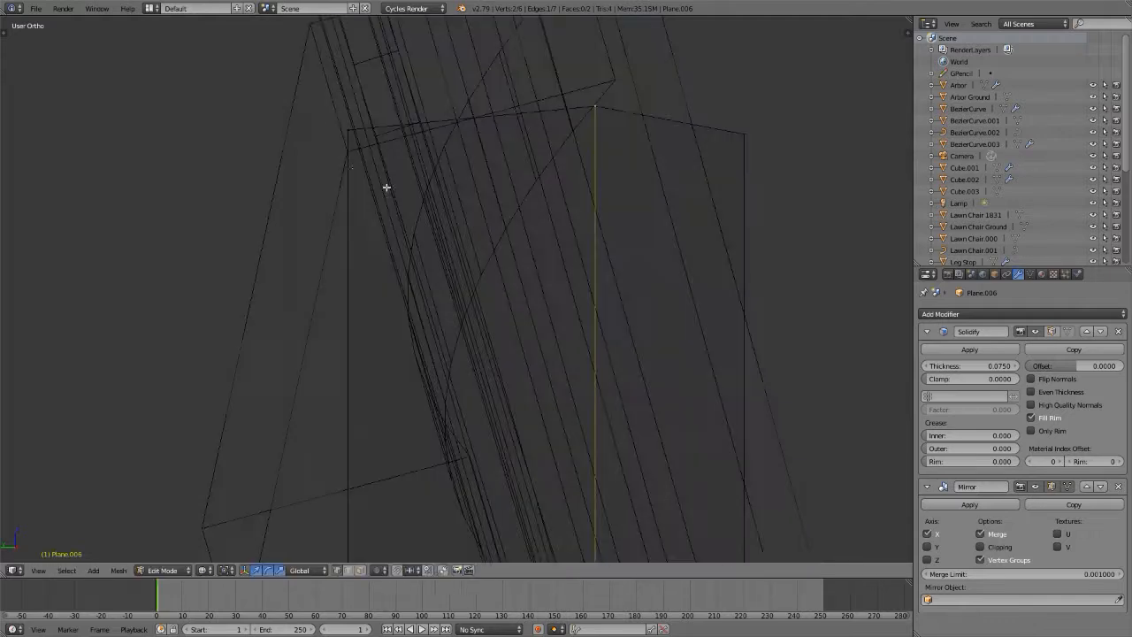
{"action": "right_click", "coordinate": [351, 123]}
{"action": "key", "text": "z"}
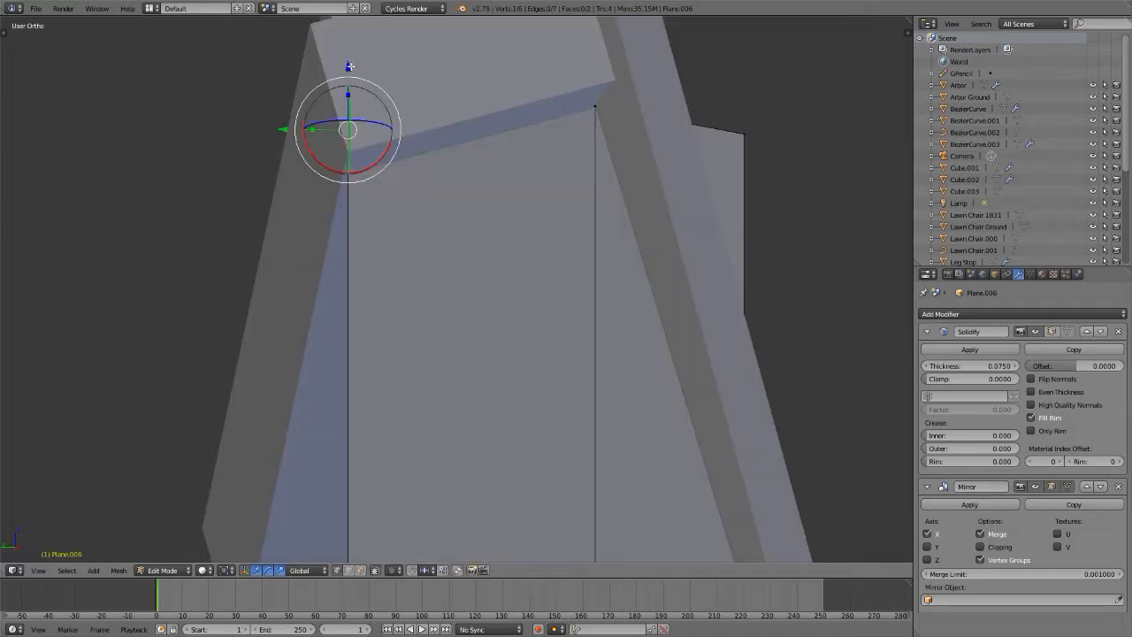
{"action": "left_click_drag", "start_coordinate": [346, 73], "coordinate": [348, 109]}
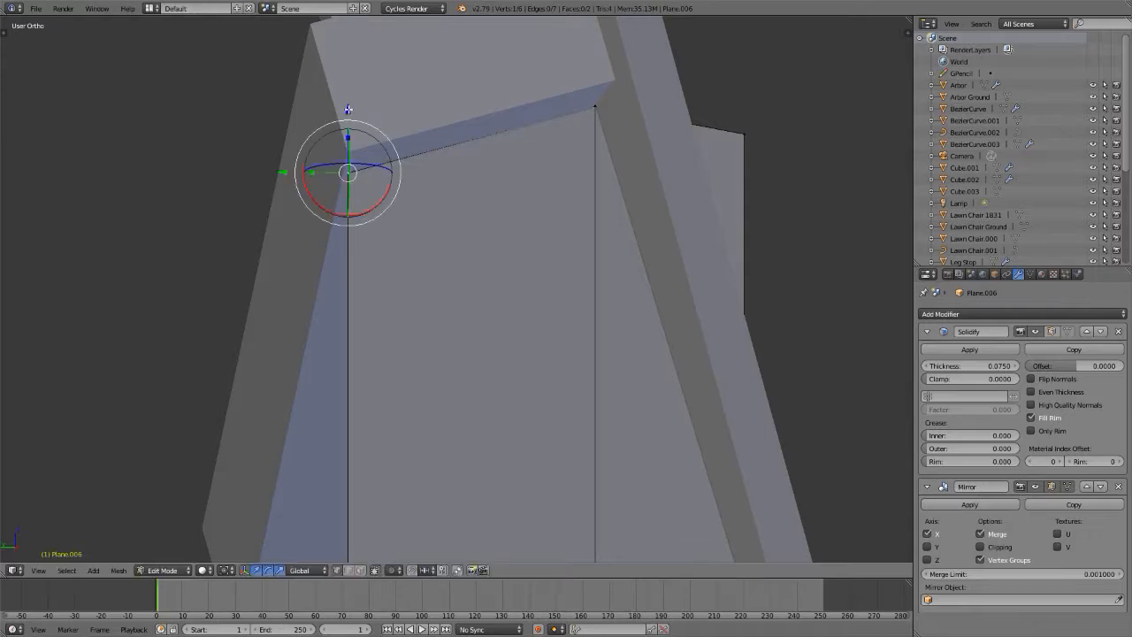
{"action": "right_click", "coordinate": [594, 104]}
{"action": "key", "text": "g"}
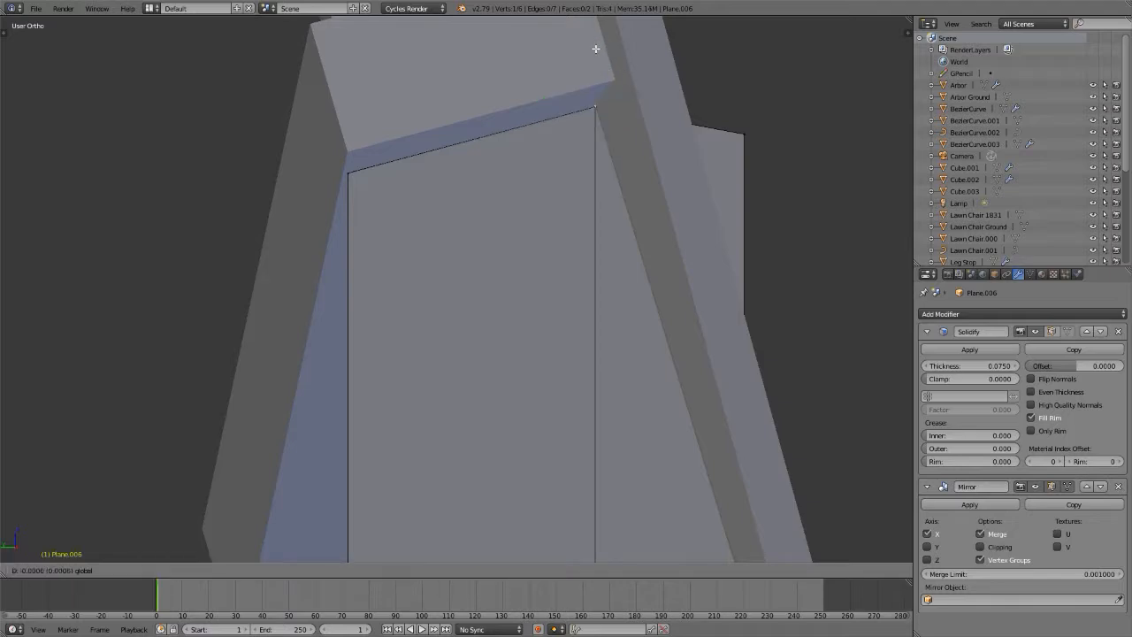
{"action": "right_click", "coordinate": [595, 51]}
- Lower the post's top vertex on the backrest side on Z until the sloped edge follows the slat, and return to Object Mode
{"action": "right_click", "coordinate": [744, 135]}
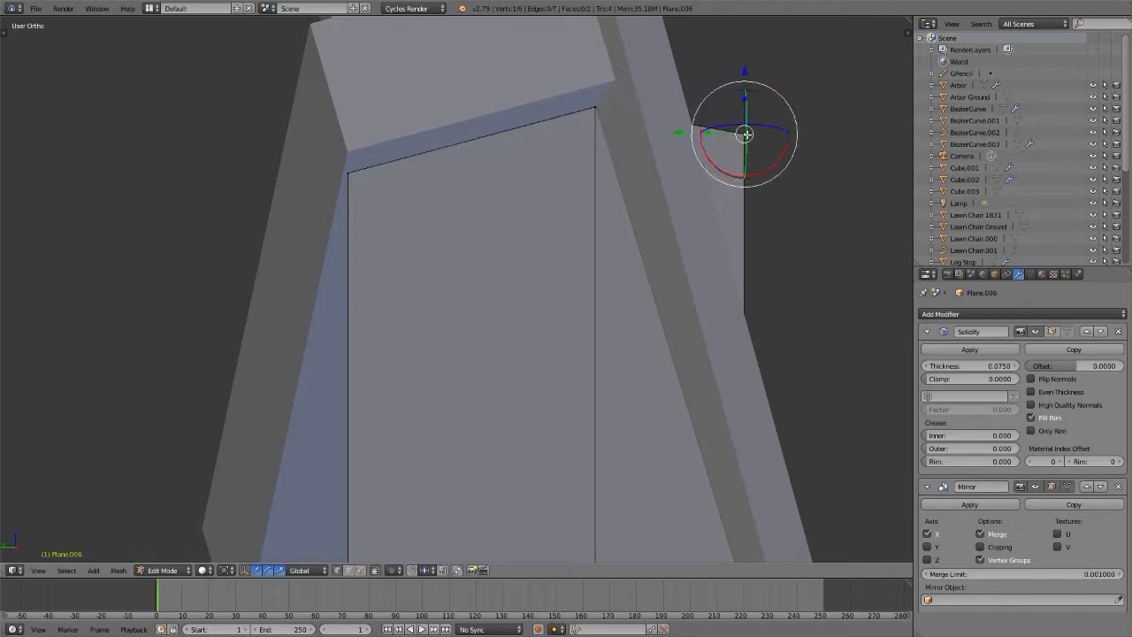
{"action": "middle_click_drag", "start_coordinate": [678, 151], "coordinate": [515, 124], "text": "shift"}
{"action": "key", "text": "g"}
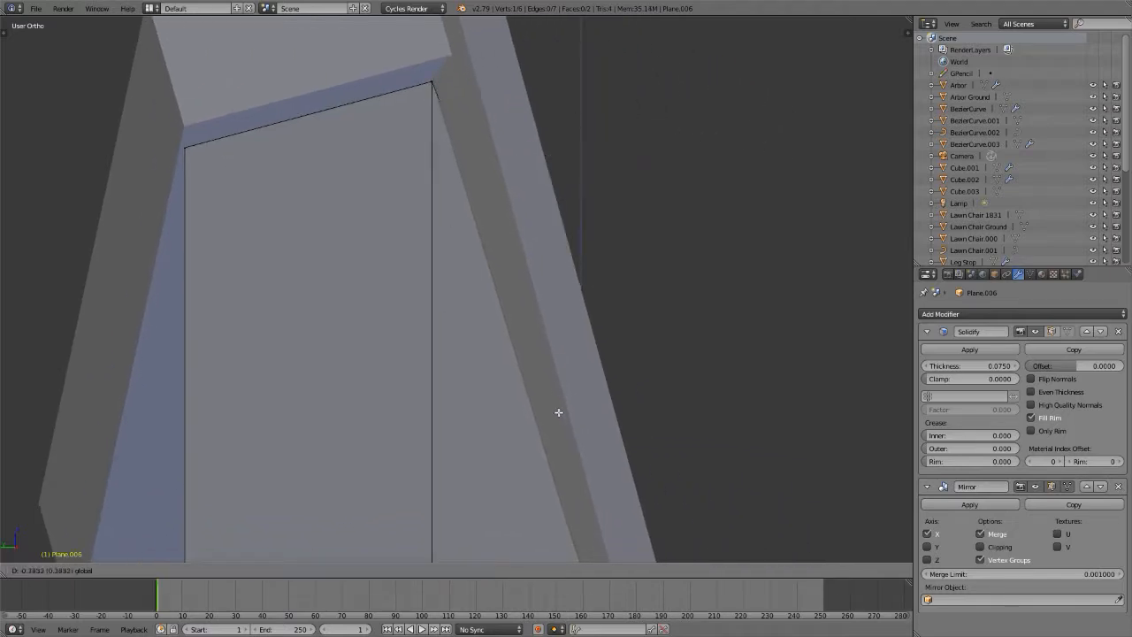
{"action": "left_click", "coordinate": [571, 492]}
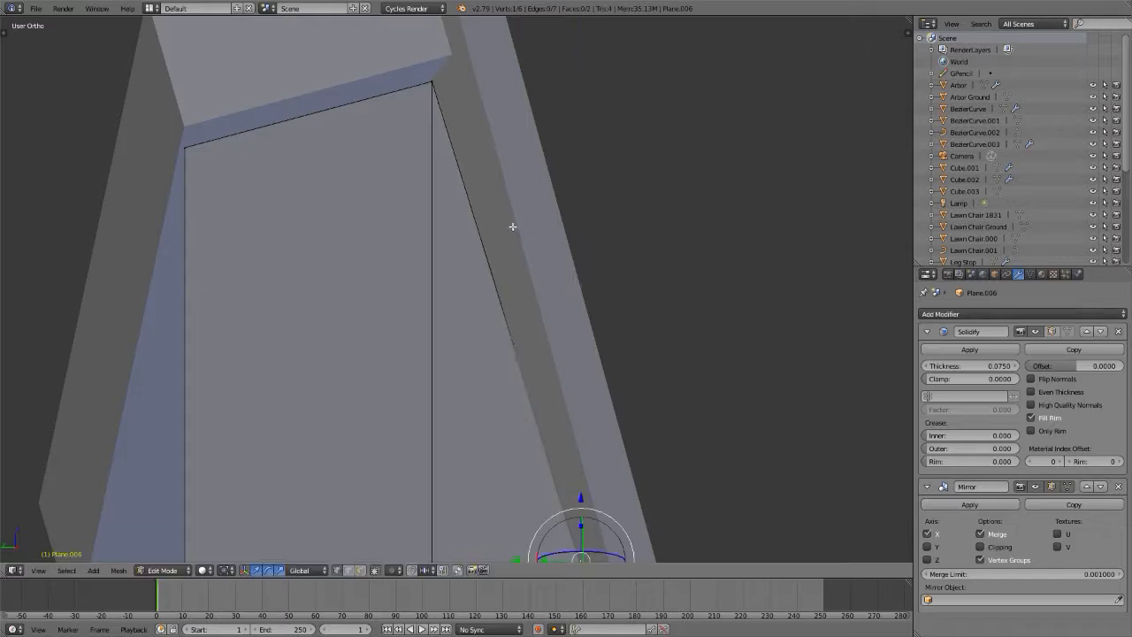
{"action": "scroll", "coordinate": [517, 235], "scroll_direction": "down", "scroll_amount": 3}
{"action": "scroll", "coordinate": [519, 256], "scroll_direction": "up", "scroll_amount": 6}
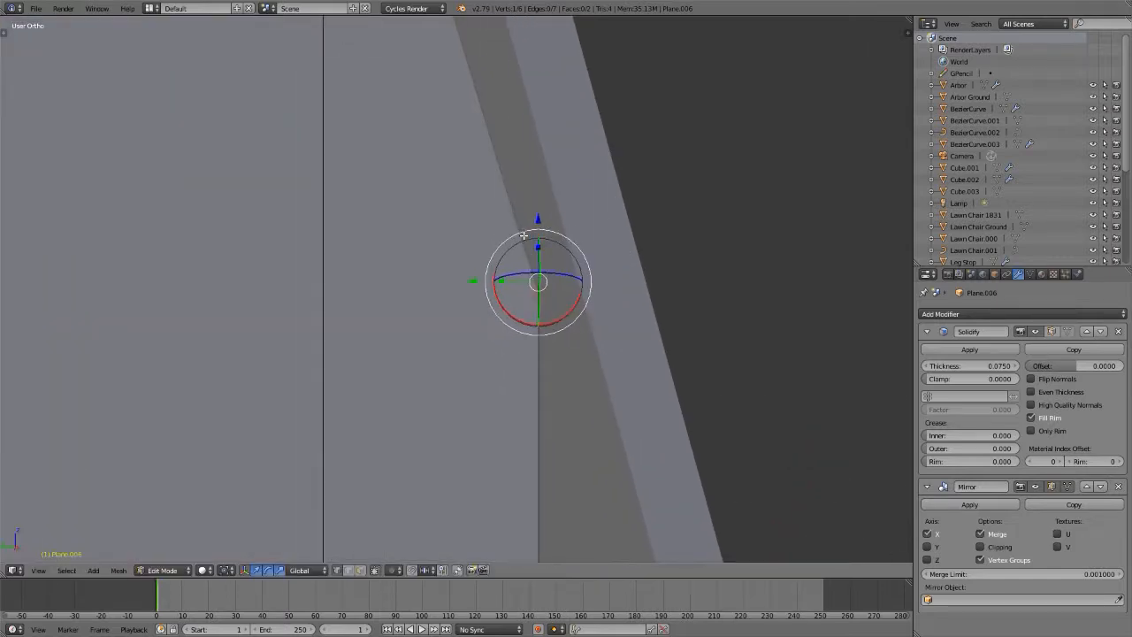
{"action": "key", "text": "g"}
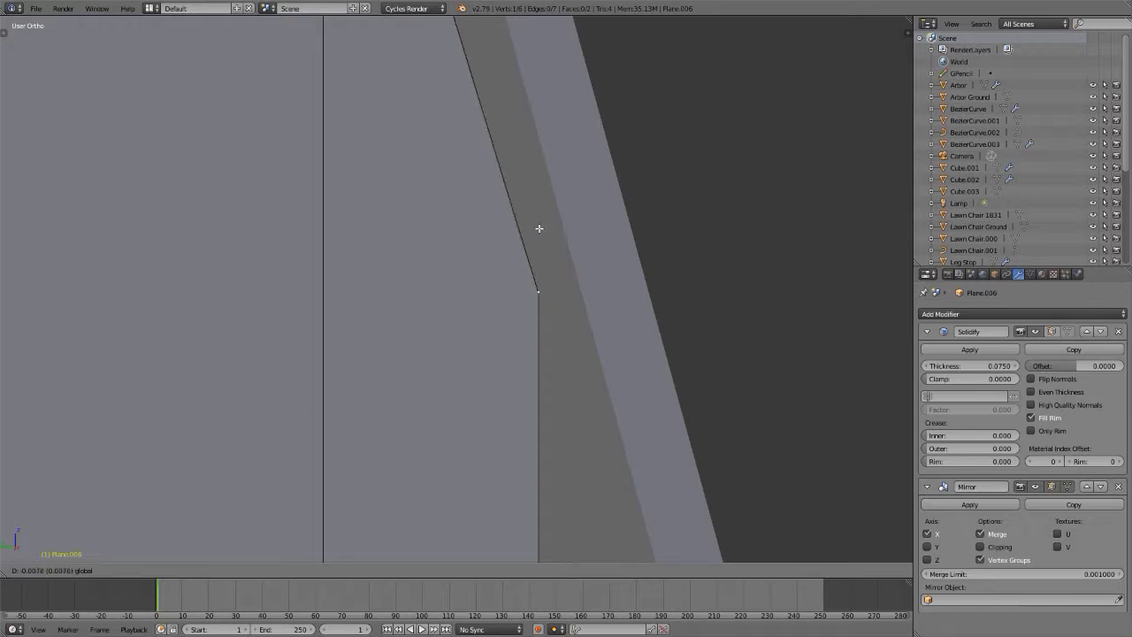
{"action": "left_click", "coordinate": [539, 228]}
{"action": "mouse_move", "coordinate": [536, 230]}
{"action": "middle_mouse_down"}
{"action": "mouse_move", "coordinate": [559, 240]}
{"action": "mouse_move", "coordinate": [529, 257]}
{"action": "middle_mouse_up"}
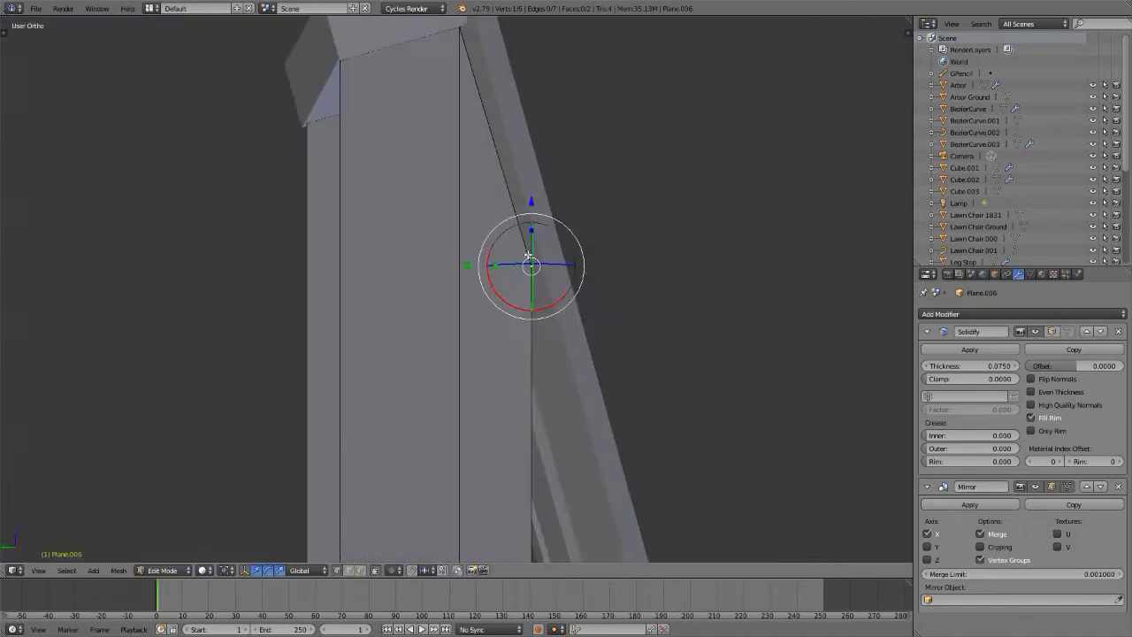
{"action": "key", "text": "Tab"}
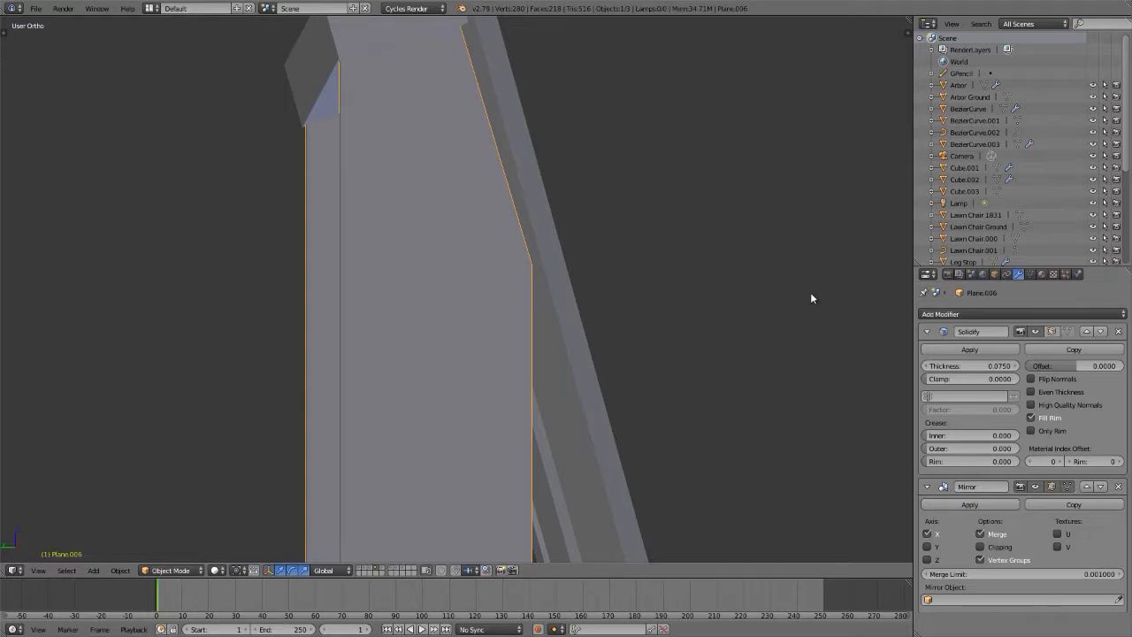
- Preview the chair in Rendered shading to inspect the post, crosspiece and slat joints, and return to Solid shading in perspective view
{"action": "middle_click_drag", "start_coordinate": [809, 295], "coordinate": [432, 176]}
{"action": "key", "text": "shift+z"}
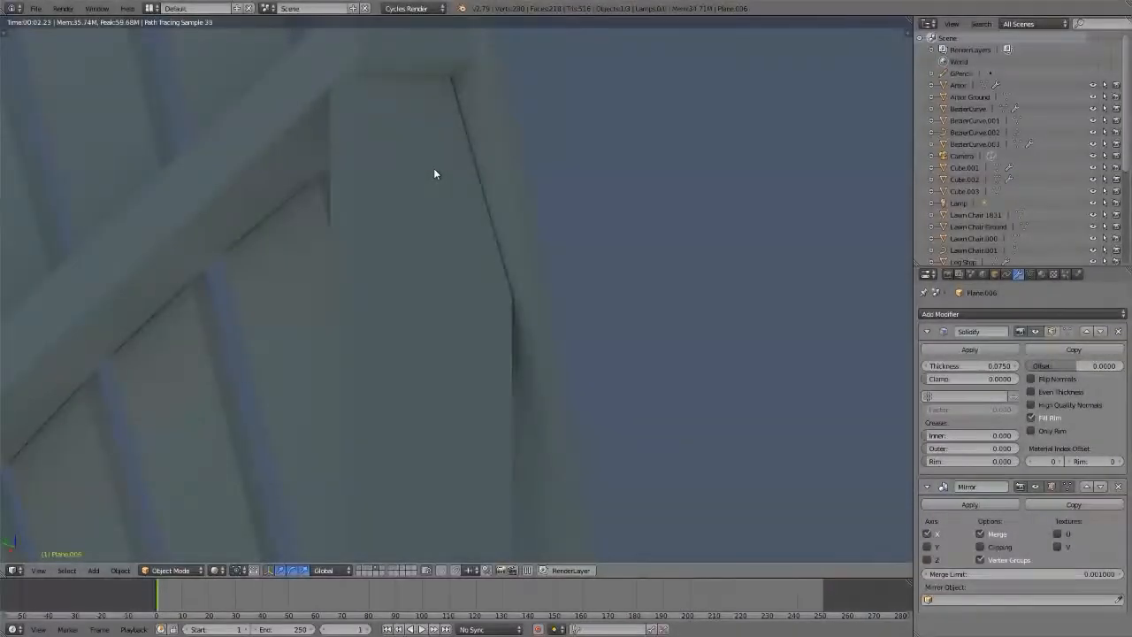
{"action": "scroll", "coordinate": [433, 174], "scroll_direction": "down", "scroll_amount": 4}
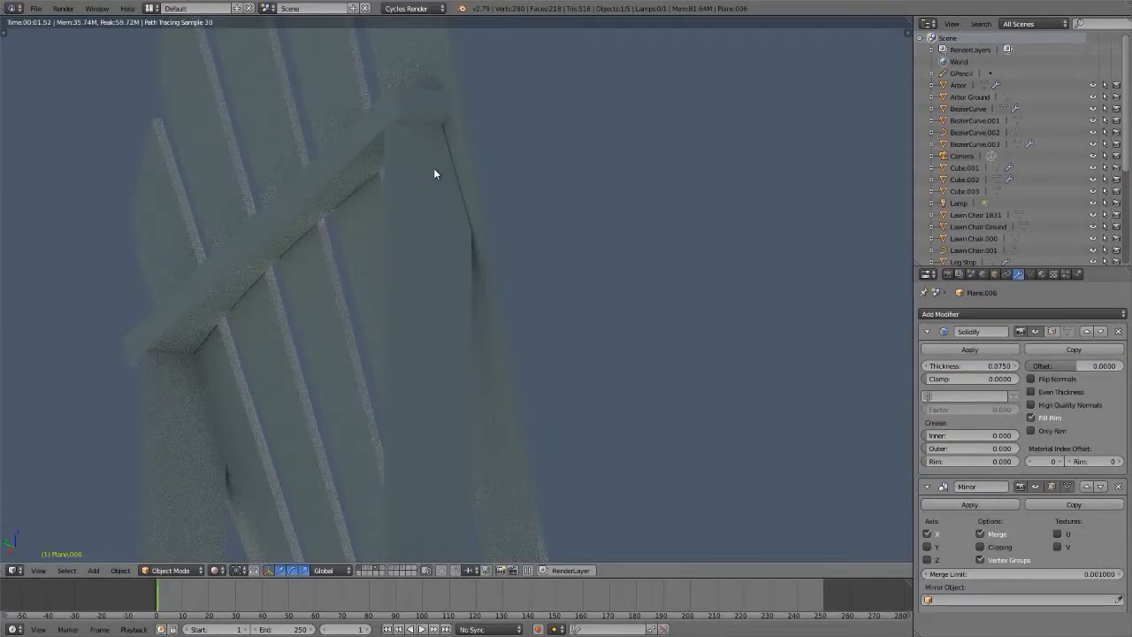
{"action": "mouse_move", "coordinate": [433, 174]}
{"action": "middle_mouse_down"}
{"action": "mouse_move", "coordinate": [636, 174]}
{"action": "mouse_move", "coordinate": [669, 206]}
{"action": "mouse_move", "coordinate": [606, 221]}
{"action": "mouse_move", "coordinate": [393, 166]}
{"action": "mouse_move", "coordinate": [445, 188]}
{"action": "mouse_move", "coordinate": [429, 187]}
{"action": "middle_mouse_up"}
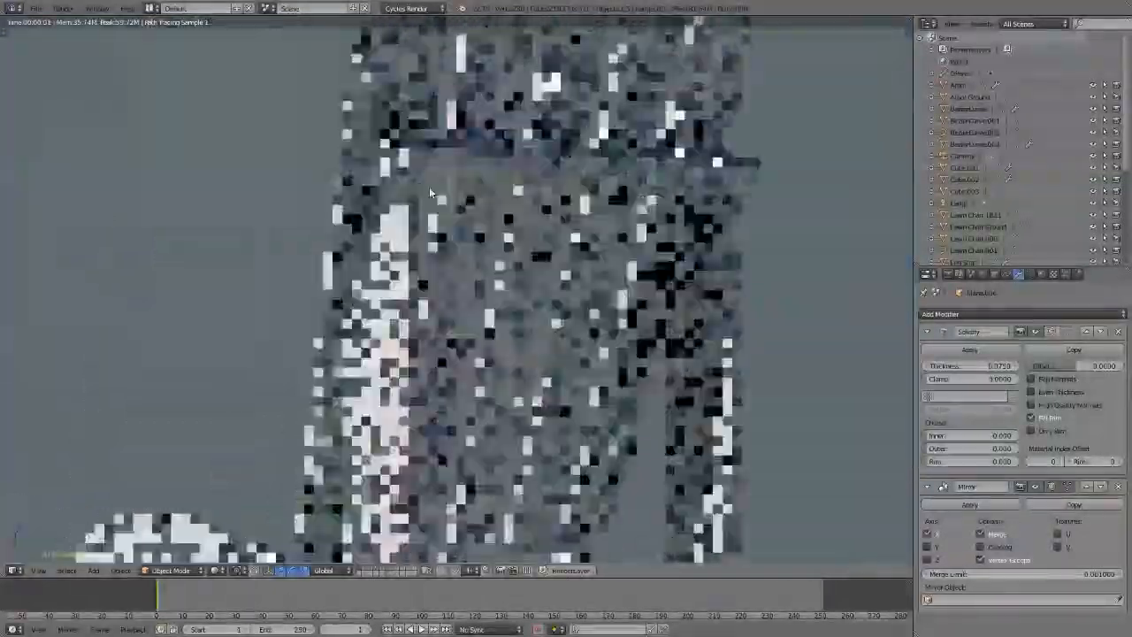
{"action": "scroll", "coordinate": [333, 162], "scroll_direction": "up", "scroll_amount": 3}
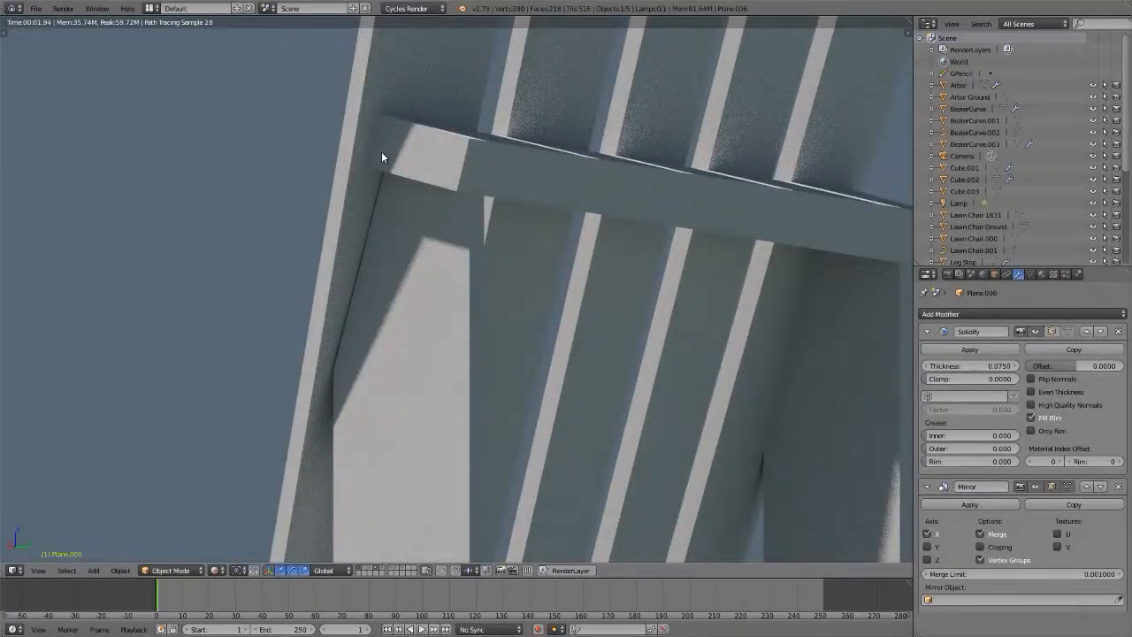
{"action": "scroll", "coordinate": [381, 156], "scroll_direction": "down", "scroll_amount": 5}
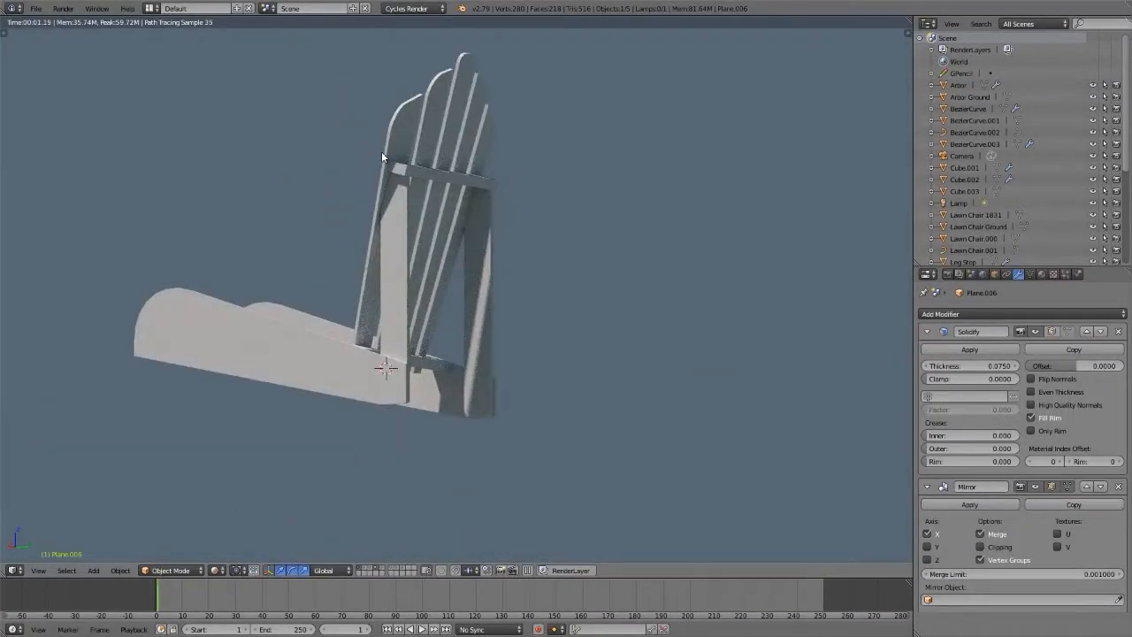
{"action": "key", "text": "shift+z"}
{"action": "key", "text": "KP_5"}
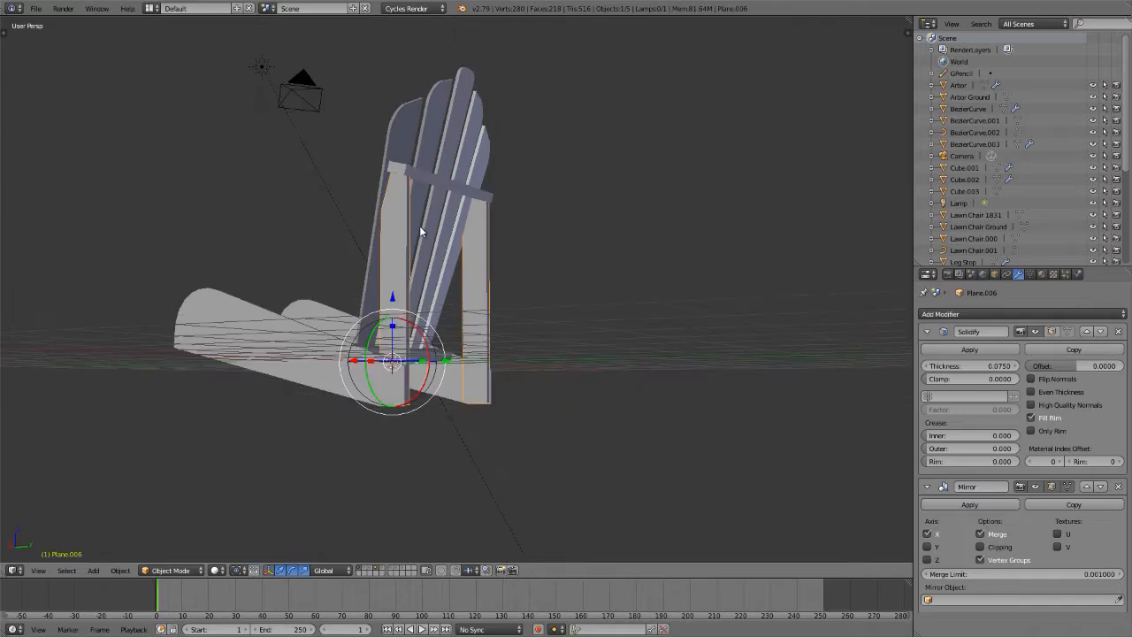
- Check the reference photo of the wooden chairs and add a plane mesh at the base of the chair back
{"action": "middle_click_drag", "start_coordinate": [419, 226], "coordinate": [597, 260]}
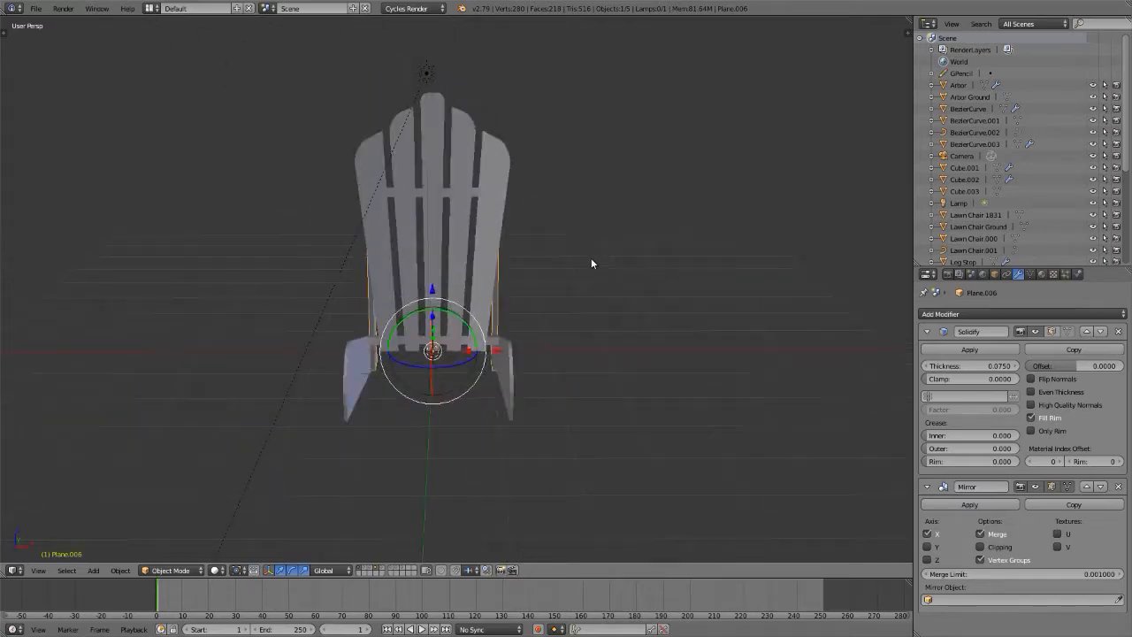
{"action": "key", "text": "alt+Tab"}
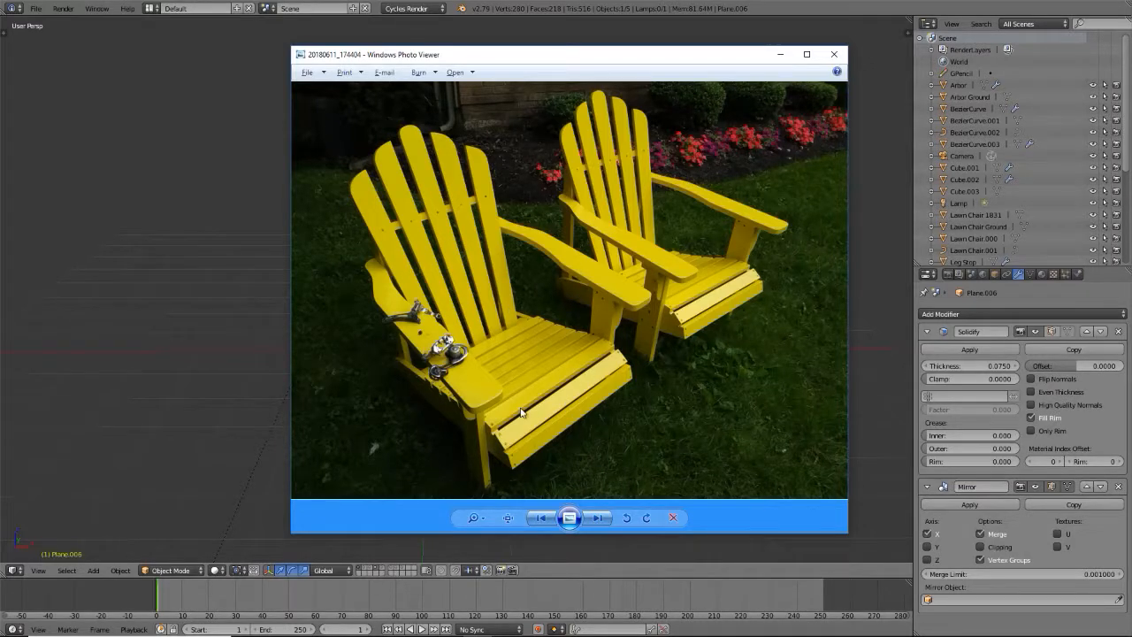
{"action": "key", "text": "alt+Tab"}
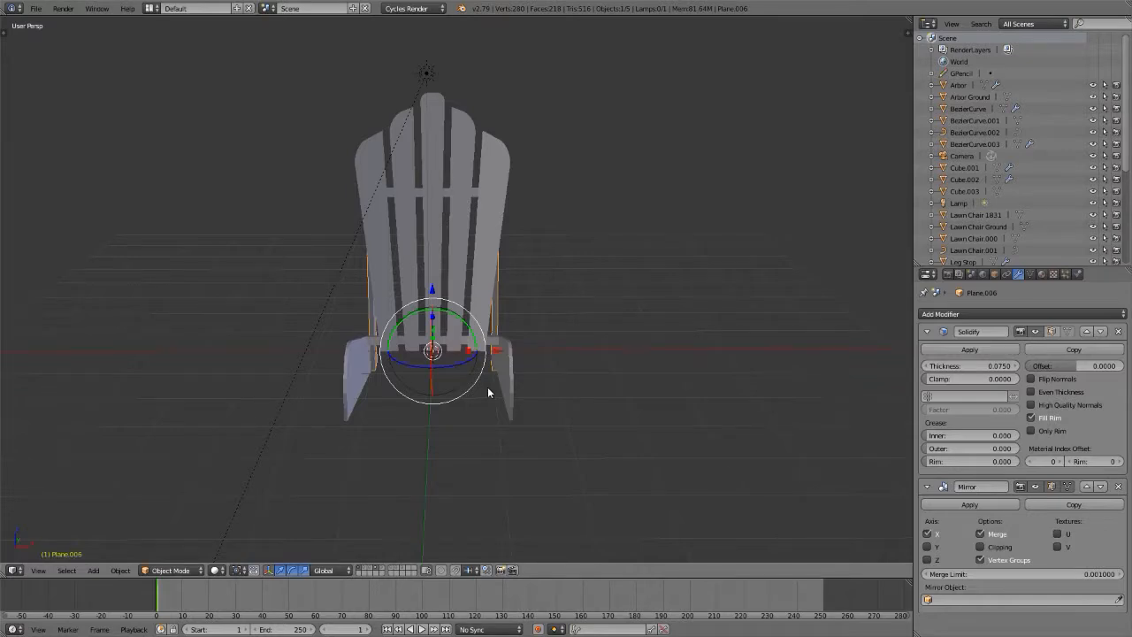
{"action": "key", "text": "a"}
{"action": "middle_click_drag", "start_coordinate": [486, 387], "coordinate": [459, 384]}
{"action": "key", "text": "shift+a"}
{"action": "mouse_move", "coordinate": [460, 383]}
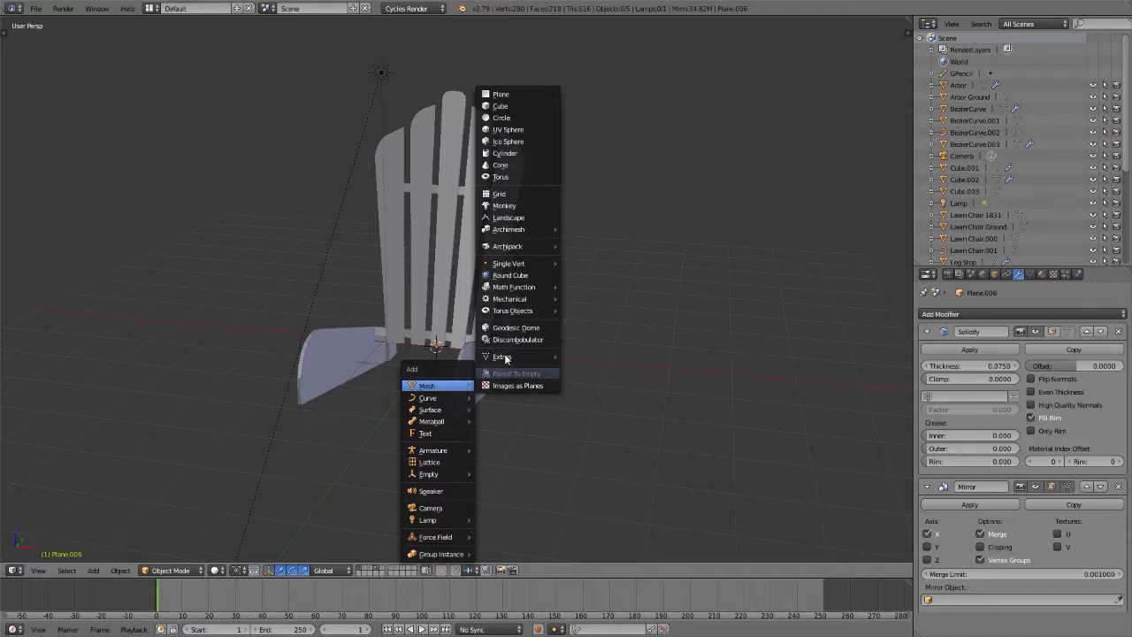
{"action": "left_click", "coordinate": [500, 94]}
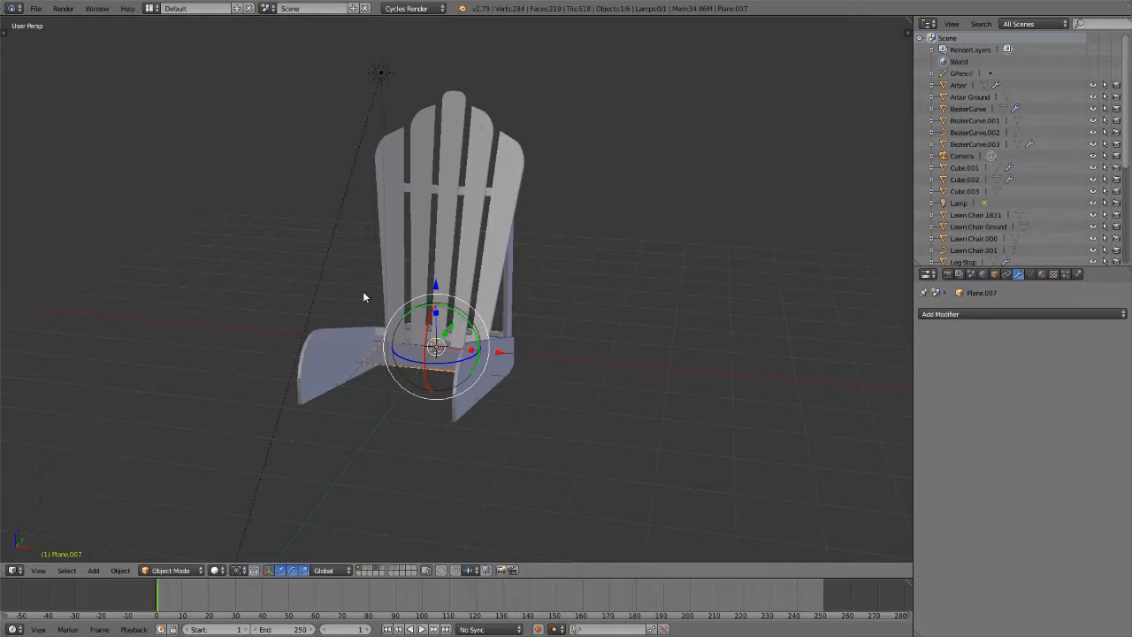
- Link the curved side boards' modifiers to the new plane and remove the Mirror modifier from the plane
{"action": "right_click", "coordinate": [458, 410], "text": "shift"}
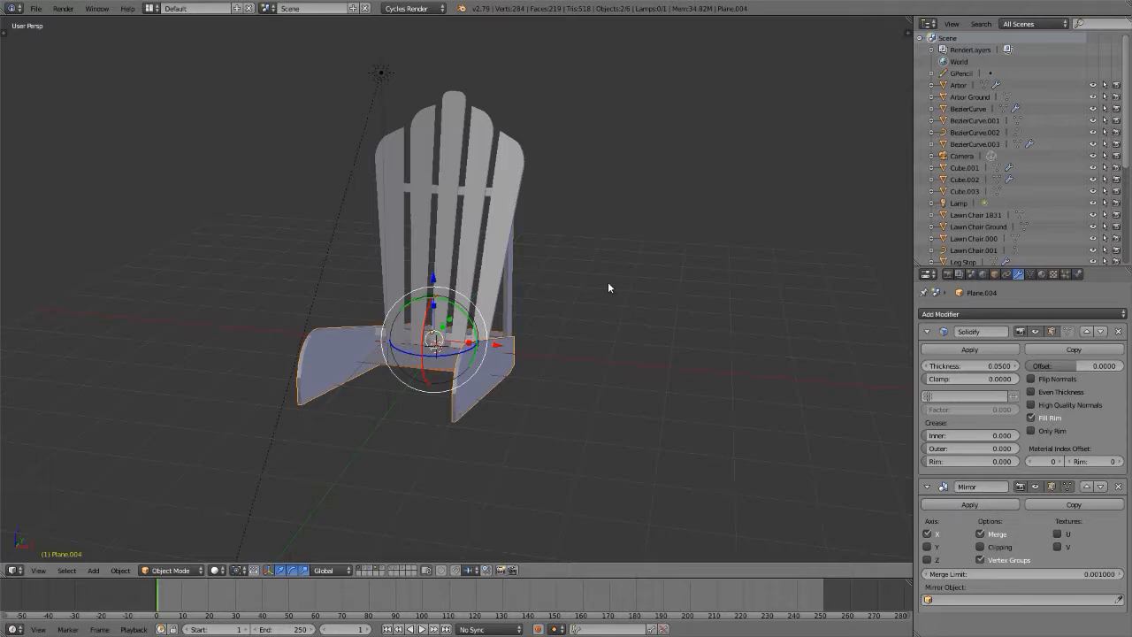
{"action": "key", "text": "ctrl+l"}
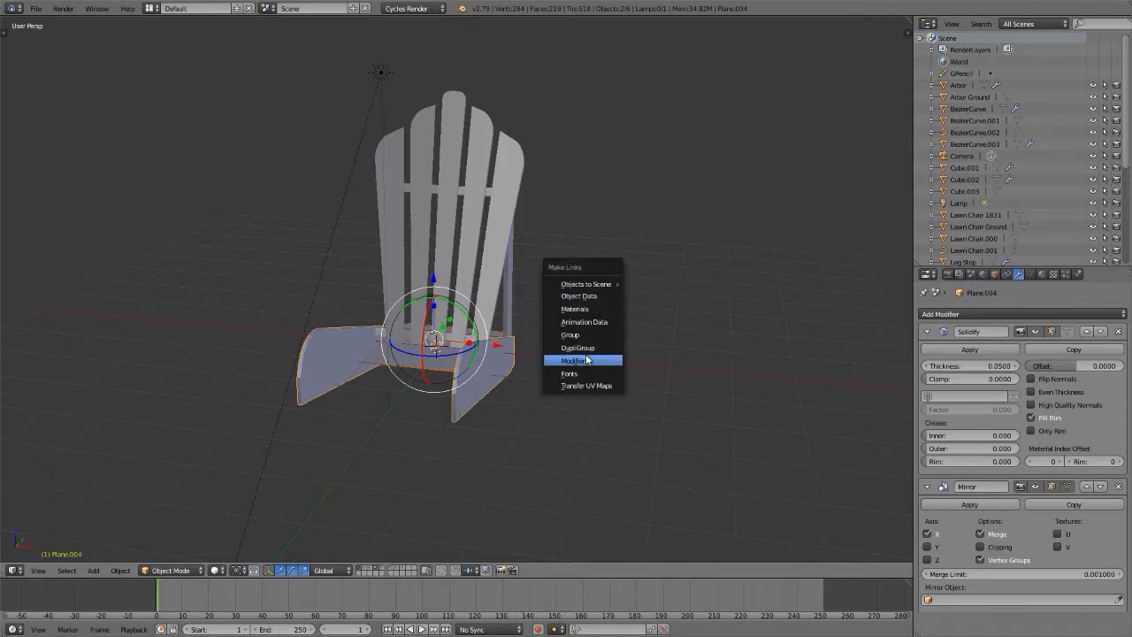
{"action": "left_click", "coordinate": [586, 360]}
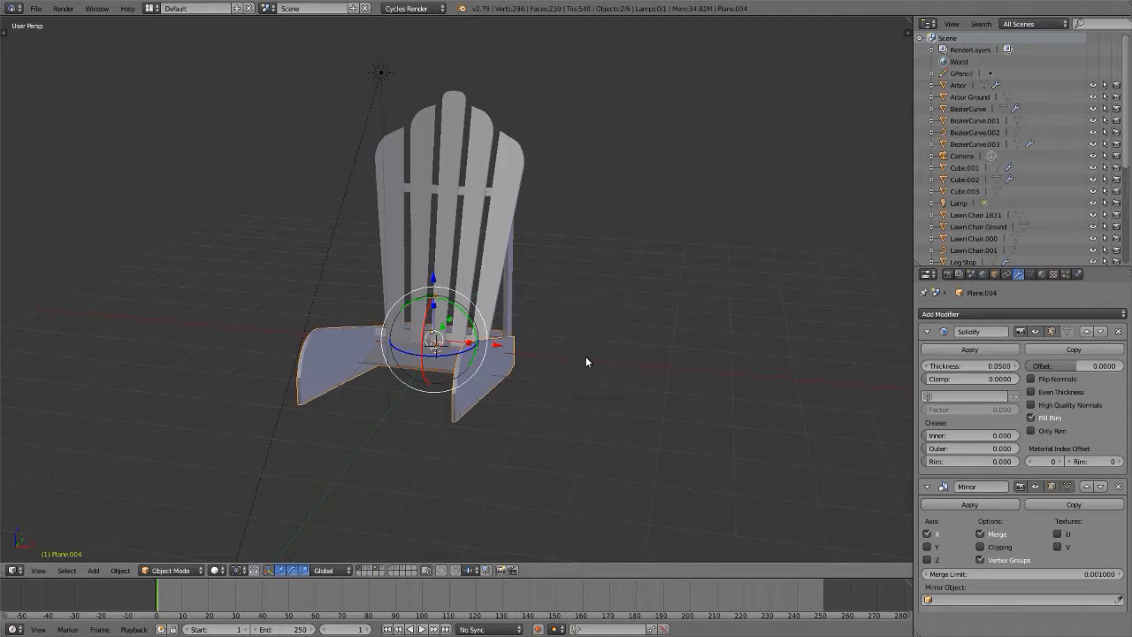
{"action": "right_click", "coordinate": [434, 374]}
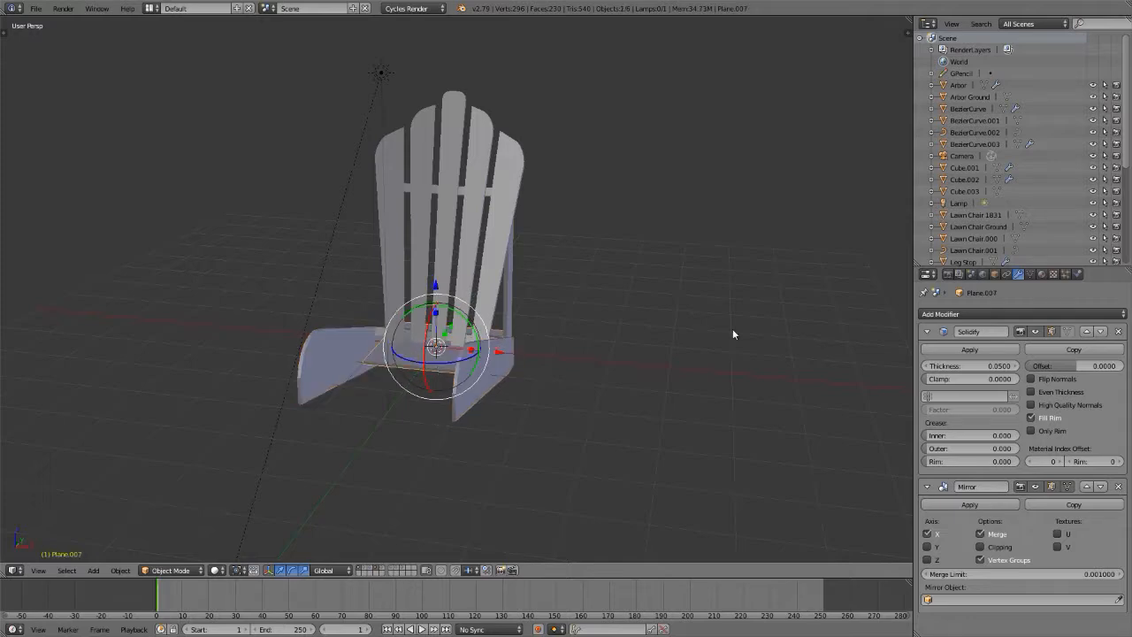
{"action": "left_click", "coordinate": [1118, 487]}
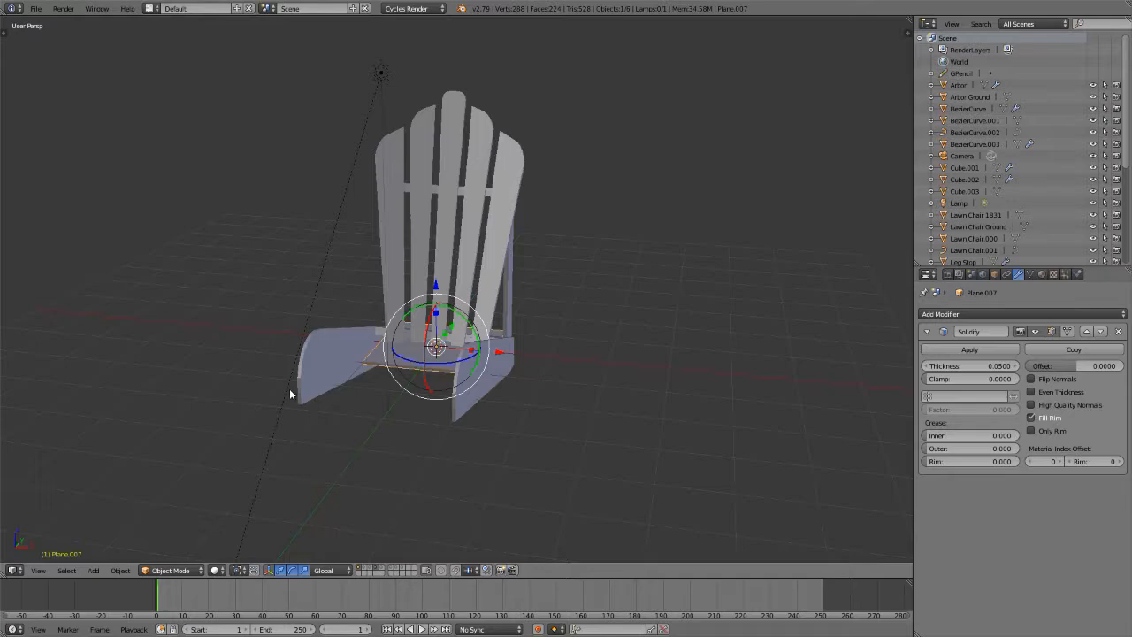
- Enter Edit Mode on the curved side boards with edge selection and compare their shape with the reference photo
{"action": "right_click", "coordinate": [333, 388]}
{"action": "middle_click_drag", "start_coordinate": [328, 392], "coordinate": [586, 387]}
{"action": "scroll", "coordinate": [520, 368], "scroll_direction": "up", "scroll_amount": 3}
{"action": "scroll", "coordinate": [521, 368], "scroll_direction": "up", "scroll_amount": 2}
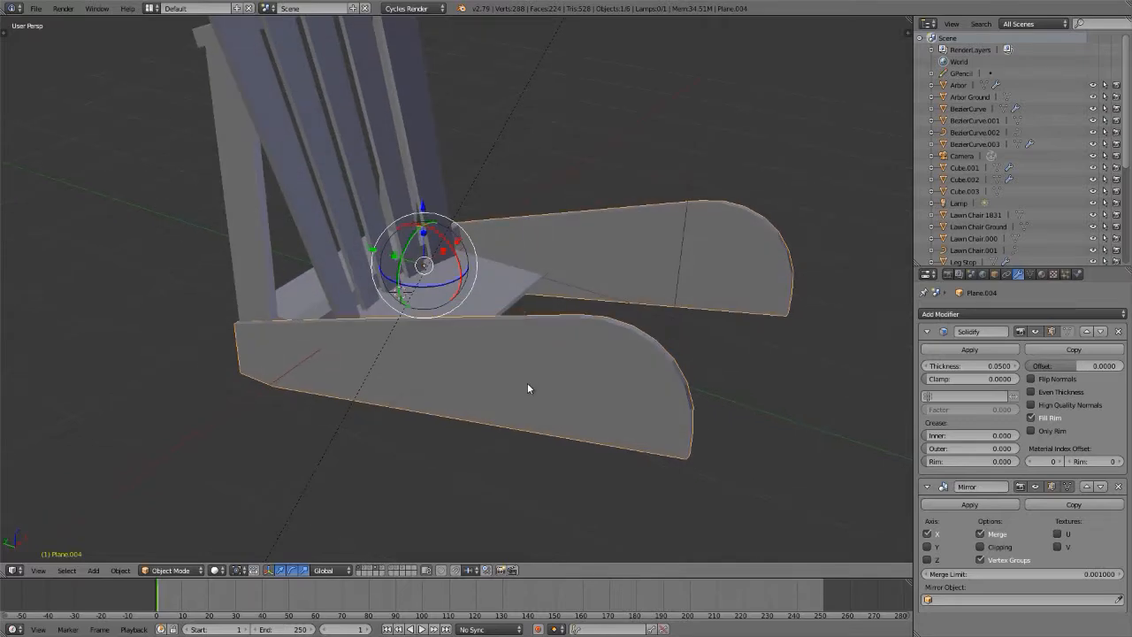
{"action": "key", "text": "Tab"}
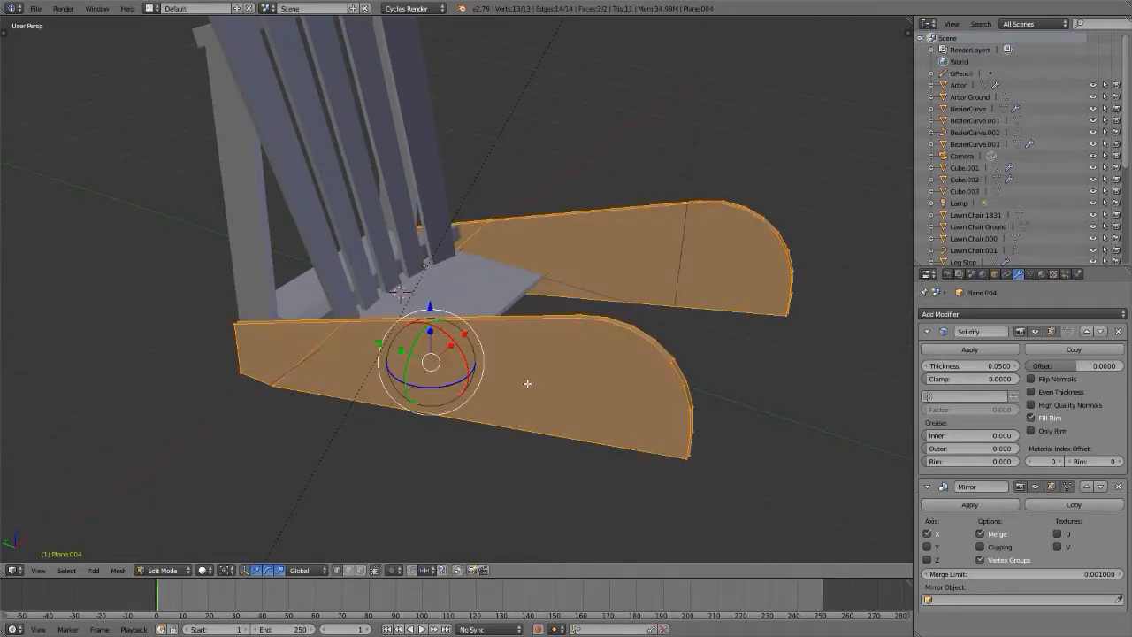
{"action": "key", "text": "ctrl+Tab"}
{"action": "left_click", "coordinate": [446, 331]}
{"action": "key", "text": "alt+Tab"}
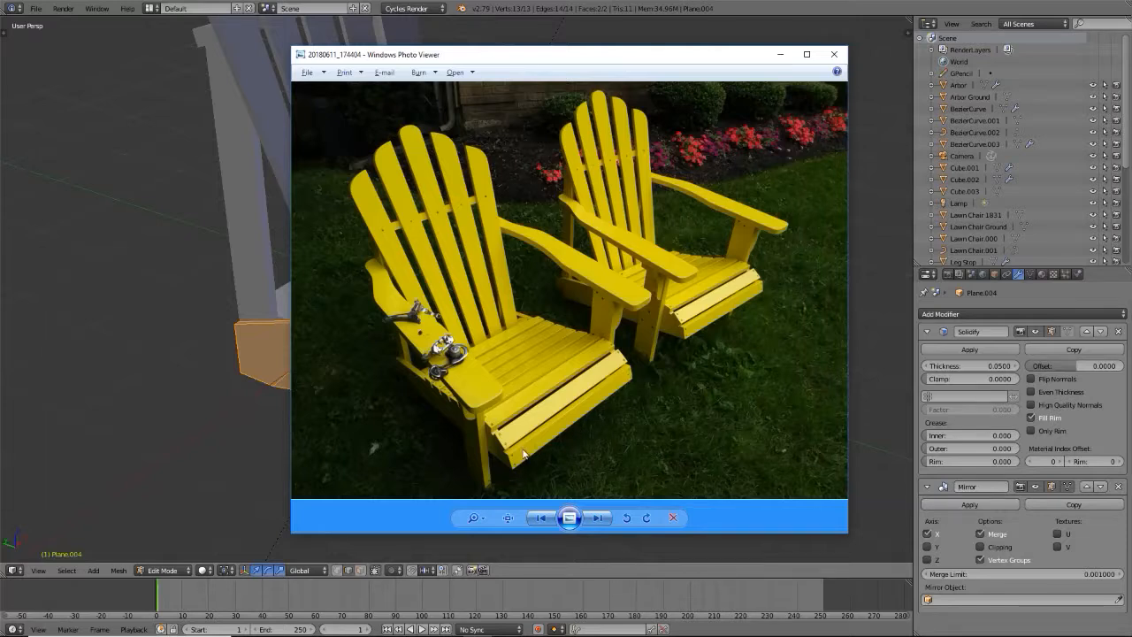
{"action": "key", "text": "alt+Tab"}
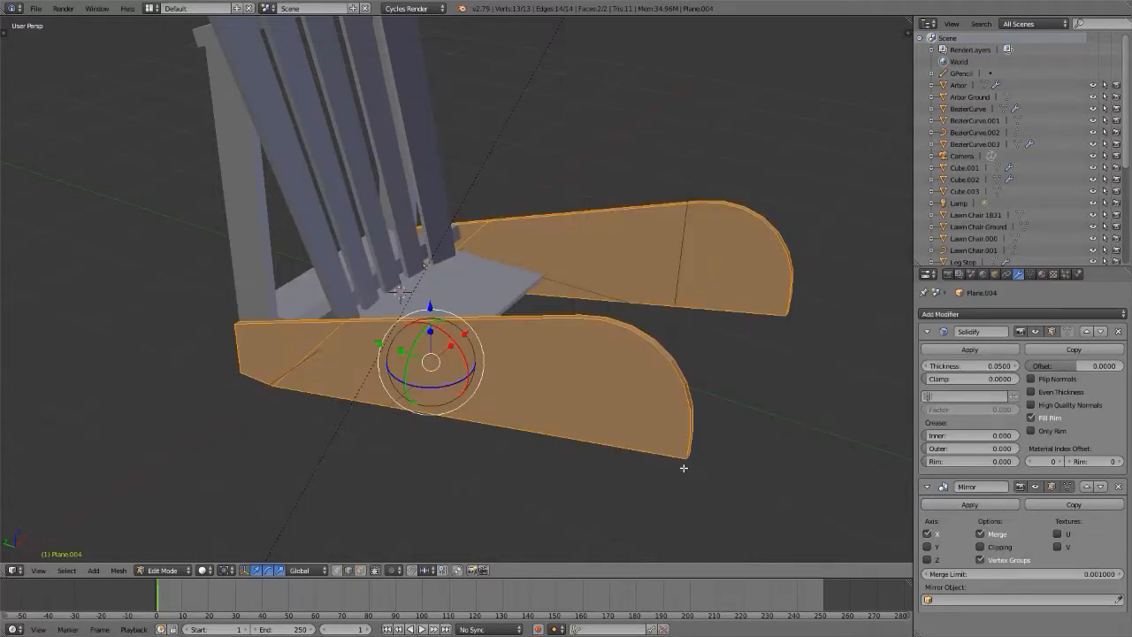
- Extrude the side board's upper edge and whole rounded front edge chain in place, leaving the new edges unmoved
{"action": "right_click", "coordinate": [365, 325]}
{"action": "scroll", "coordinate": [365, 325], "scroll_direction": "up", "scroll_amount": 3}
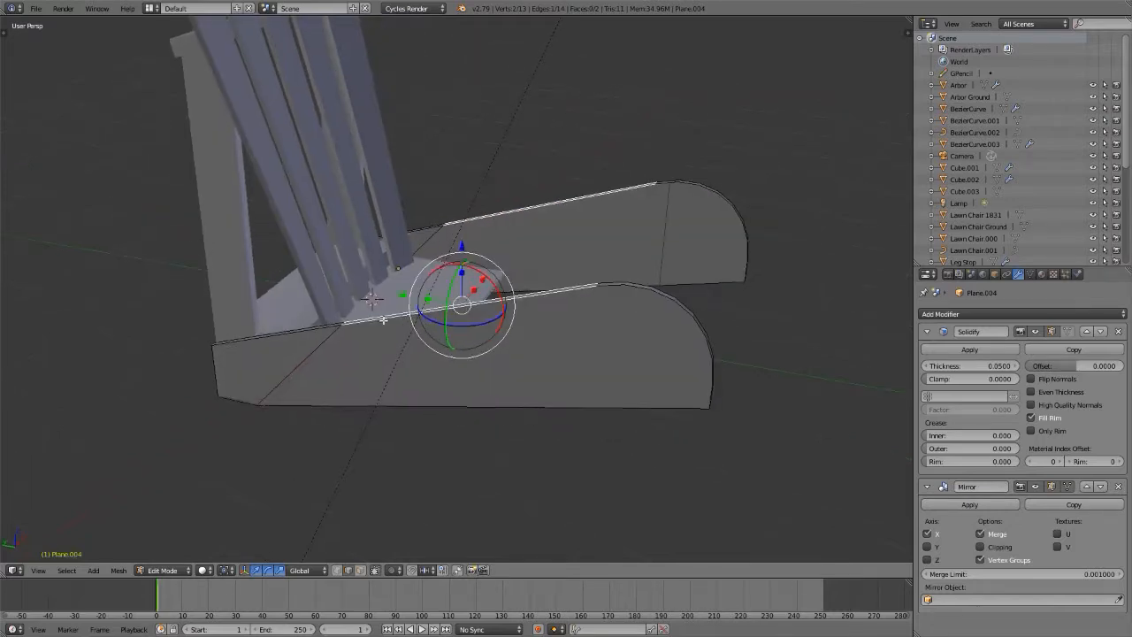
{"action": "scroll", "coordinate": [384, 320], "scroll_direction": "up", "scroll_amount": 4}
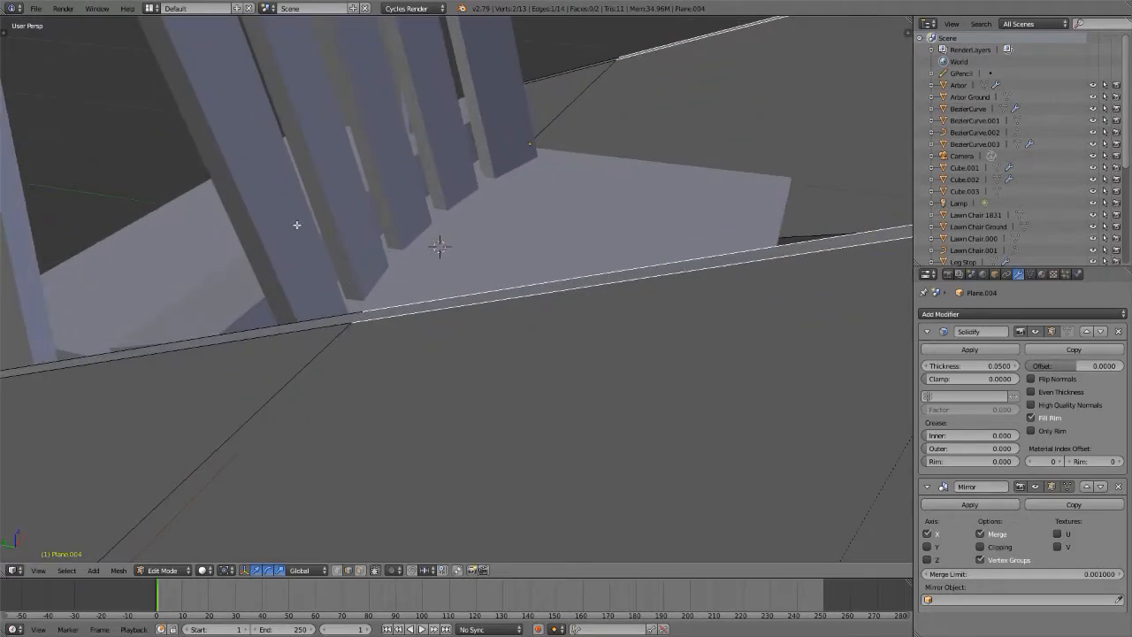
{"action": "key", "text": "KP_Decimal"}
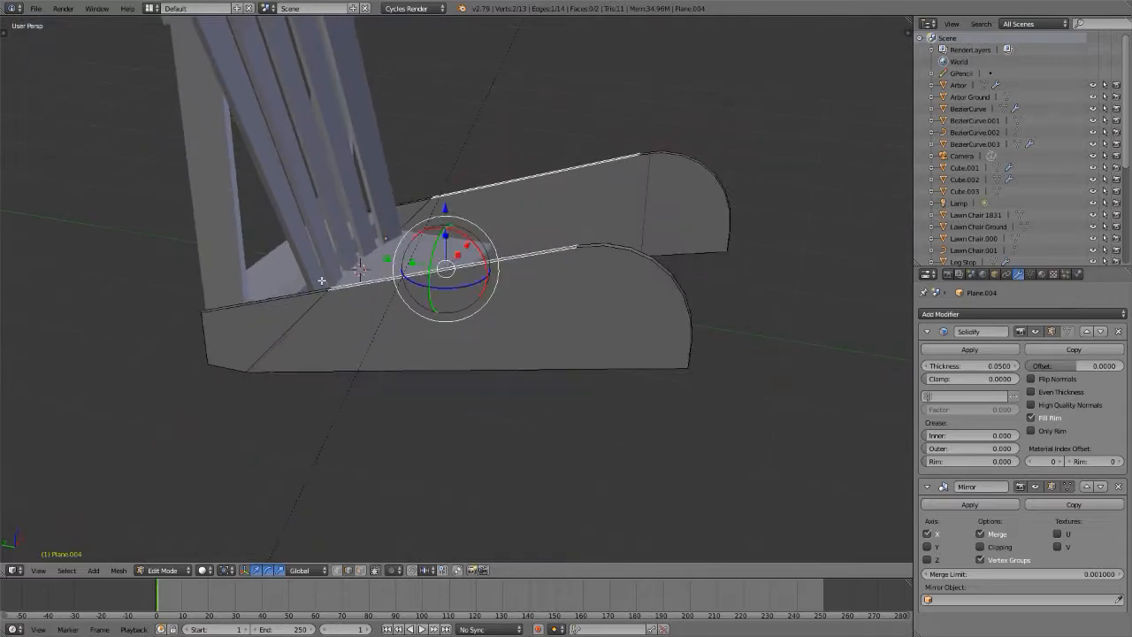
{"action": "middle_click_drag", "start_coordinate": [321, 280], "coordinate": [508, 328]}
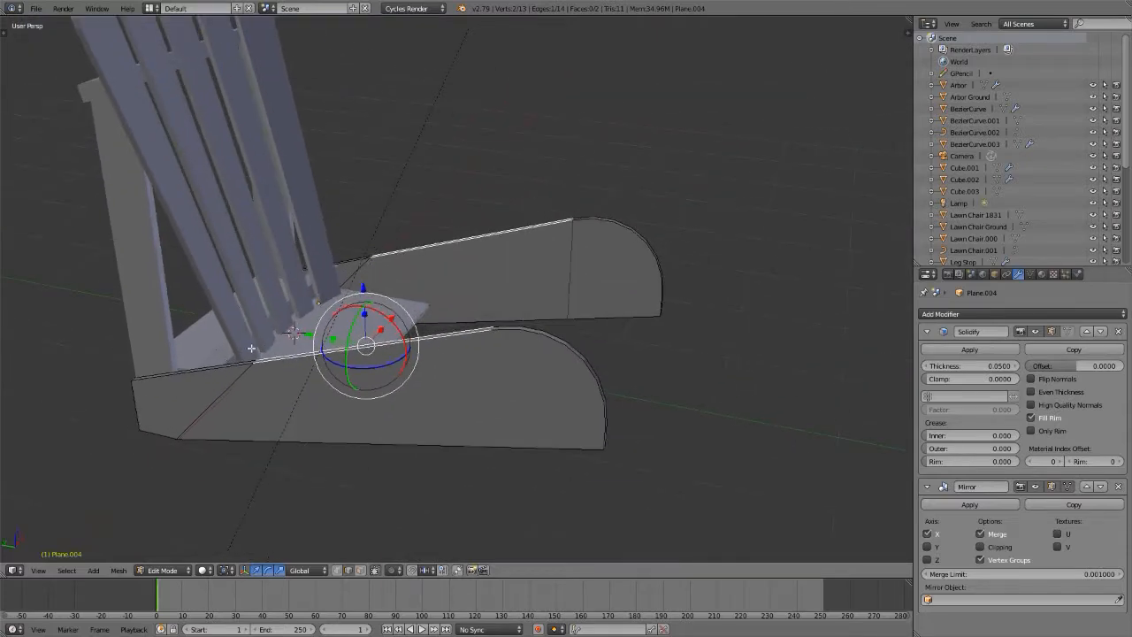
{"action": "right_click", "coordinate": [519, 332], "text": "shift"}
{"action": "right_click", "coordinate": [533, 333], "text": "shift"}
{"action": "right_click", "coordinate": [552, 339], "text": "shift"}
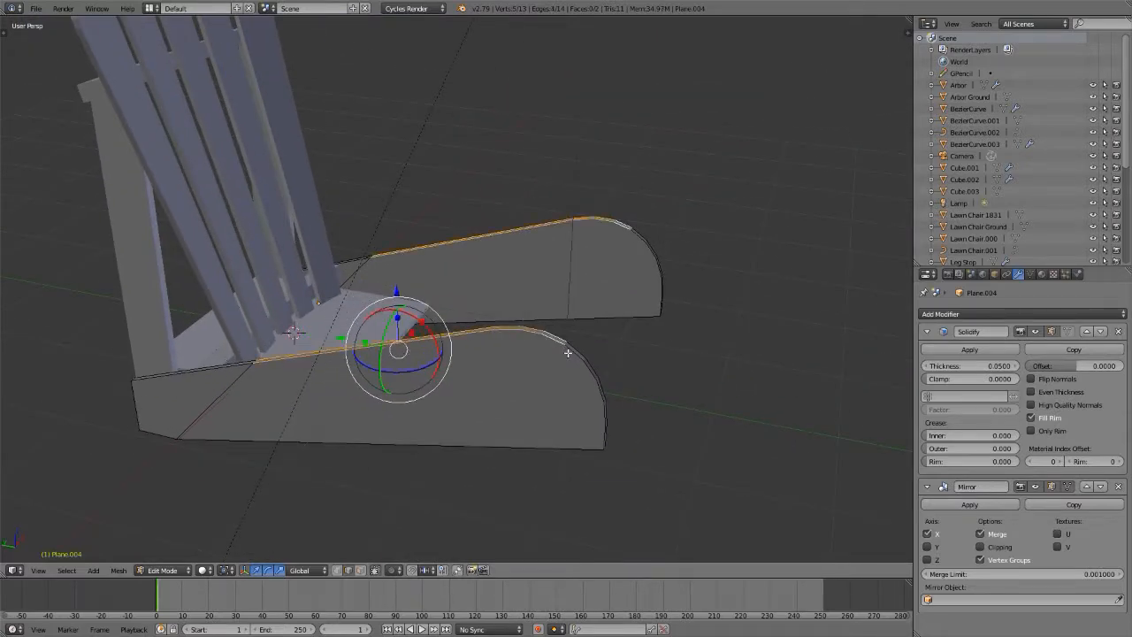
{"action": "right_click", "coordinate": [574, 355], "text": "shift"}
{"action": "right_click", "coordinate": [587, 378], "text": "shift"}
{"action": "right_click", "coordinate": [596, 394], "text": "shift"}
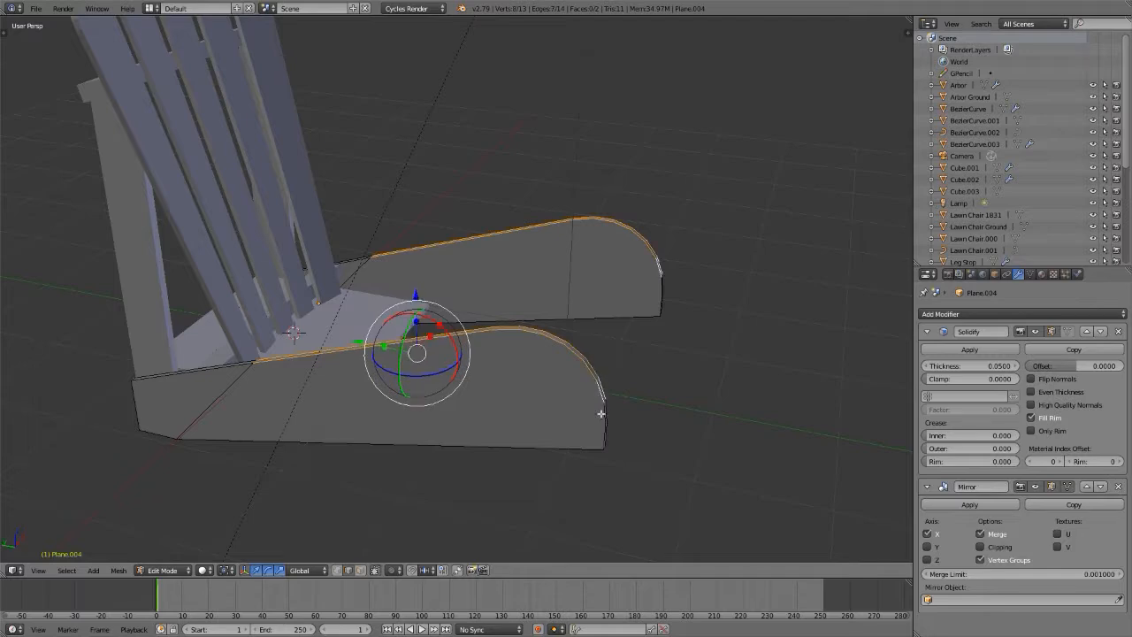
{"action": "right_click", "coordinate": [604, 413], "text": "shift"}
{"action": "right_click", "coordinate": [602, 436], "text": "shift"}
{"action": "mouse_move", "coordinate": [543, 433]}
{"action": "middle_mouse_down"}
{"action": "mouse_move", "coordinate": [510, 444]}
{"action": "mouse_move", "coordinate": [522, 441]}
{"action": "middle_mouse_up"}
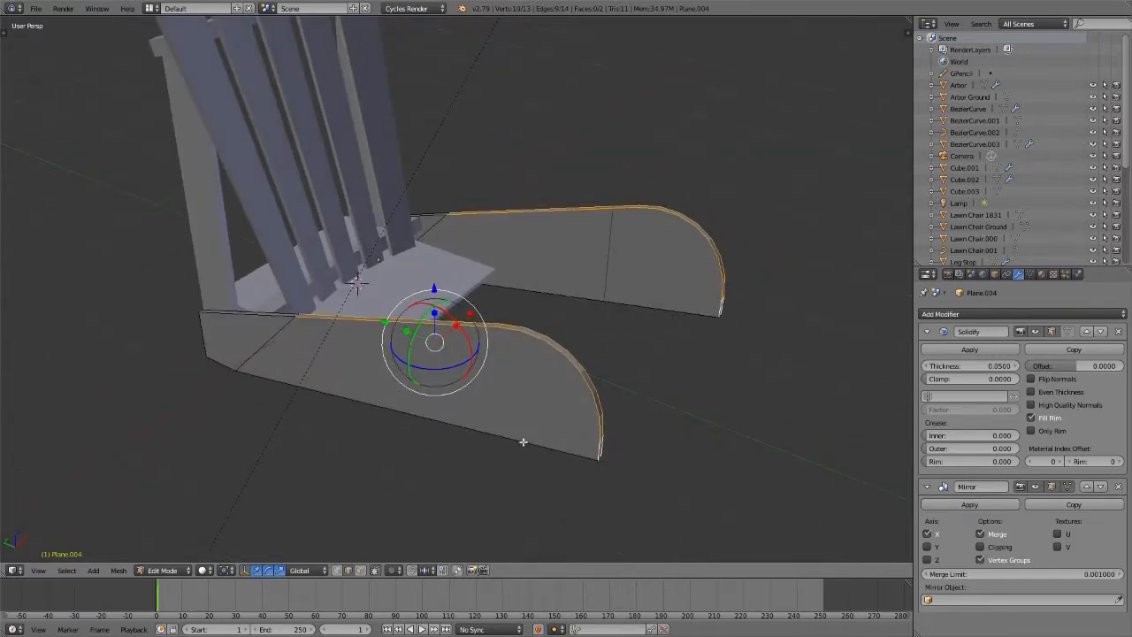
{"action": "key", "text": "e"}
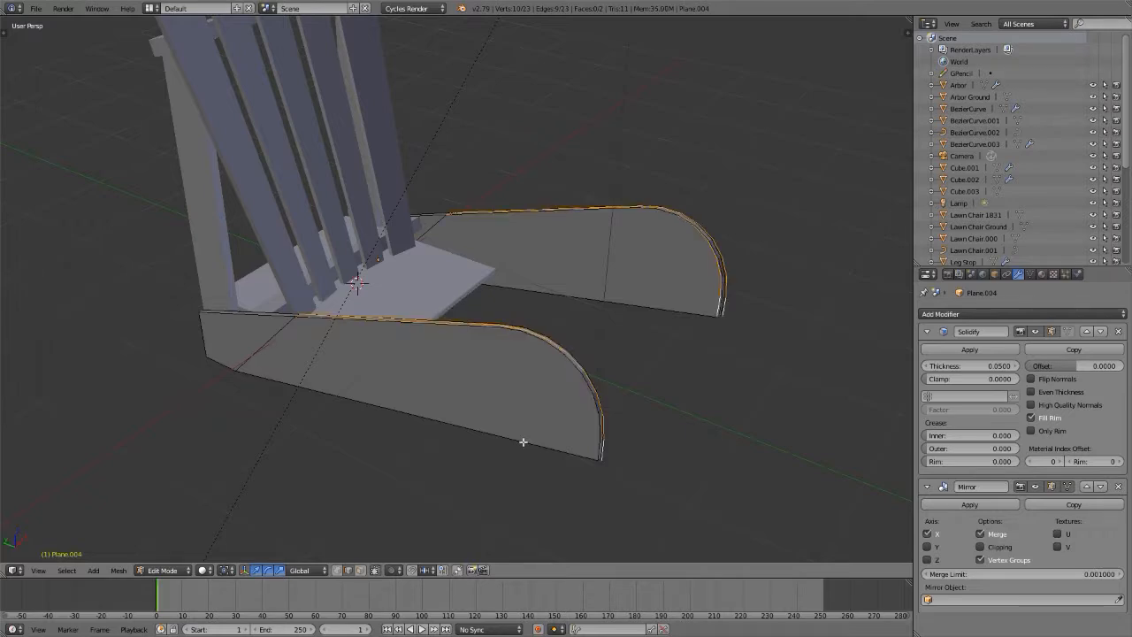
{"action": "right_click", "coordinate": [523, 441]}
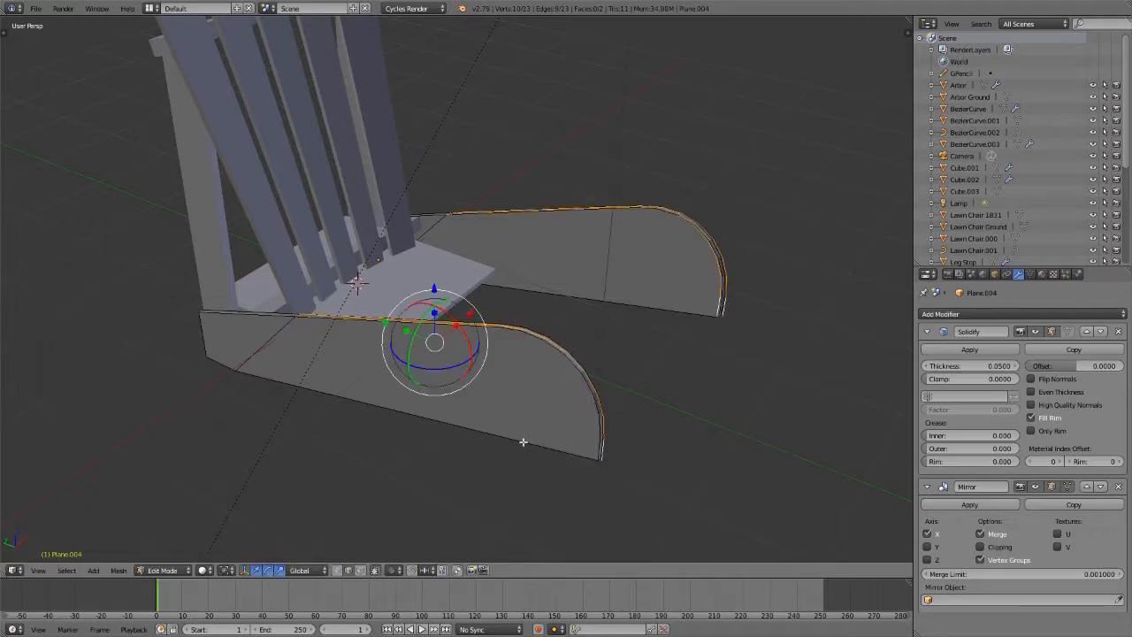
- Separate the extruded edge chain into its own object and return to Object Mode
{"action": "key", "text": "p"}
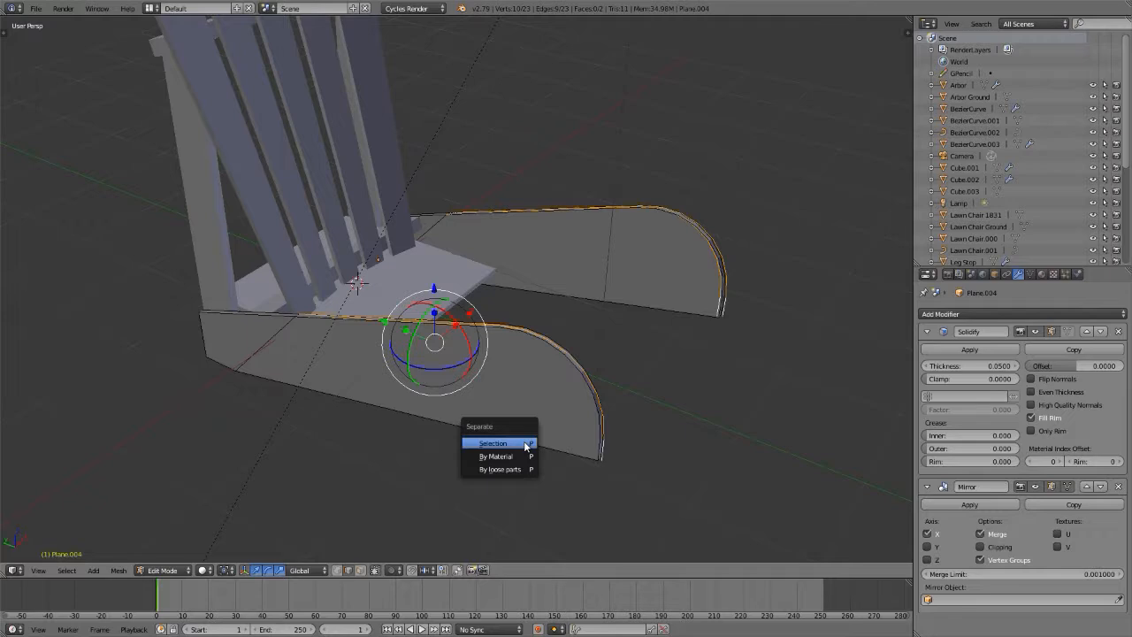
{"action": "left_click", "coordinate": [525, 443]}
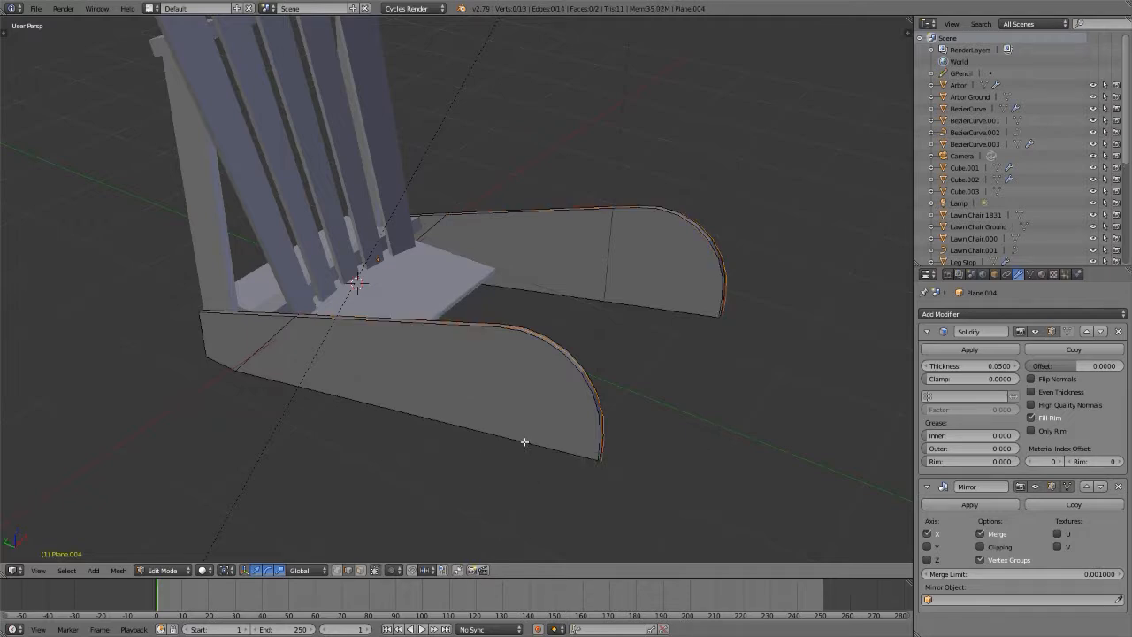
{"action": "key", "text": "Tab"}
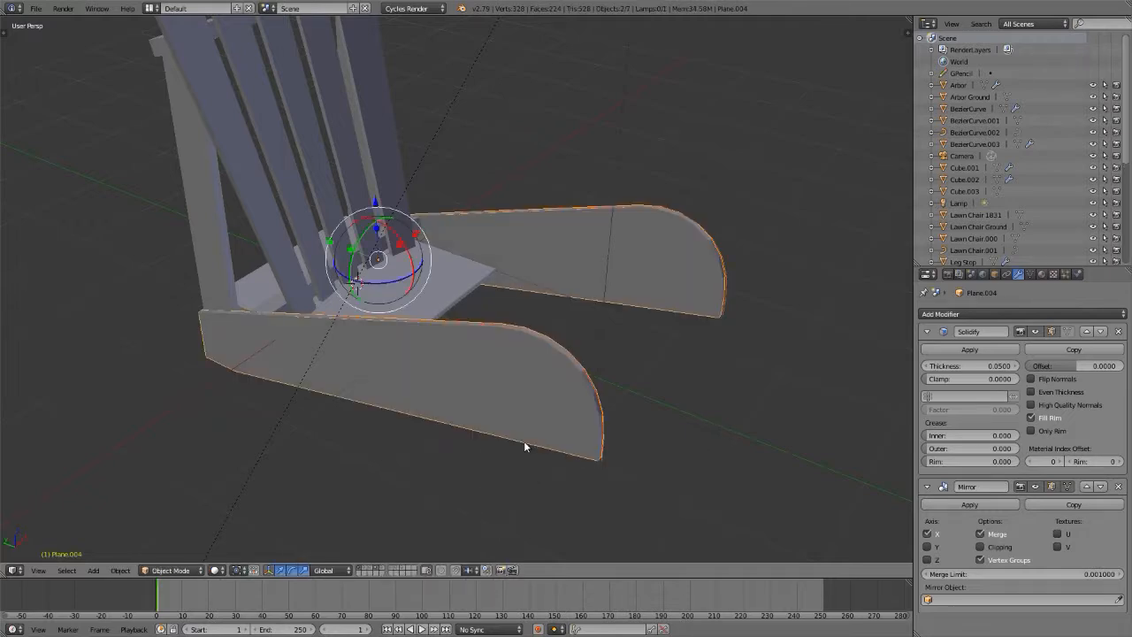
- Remove the Solidify and Mirror modifiers from the separated edge object and convert it to a curve
{"action": "right_click", "coordinate": [551, 341]}
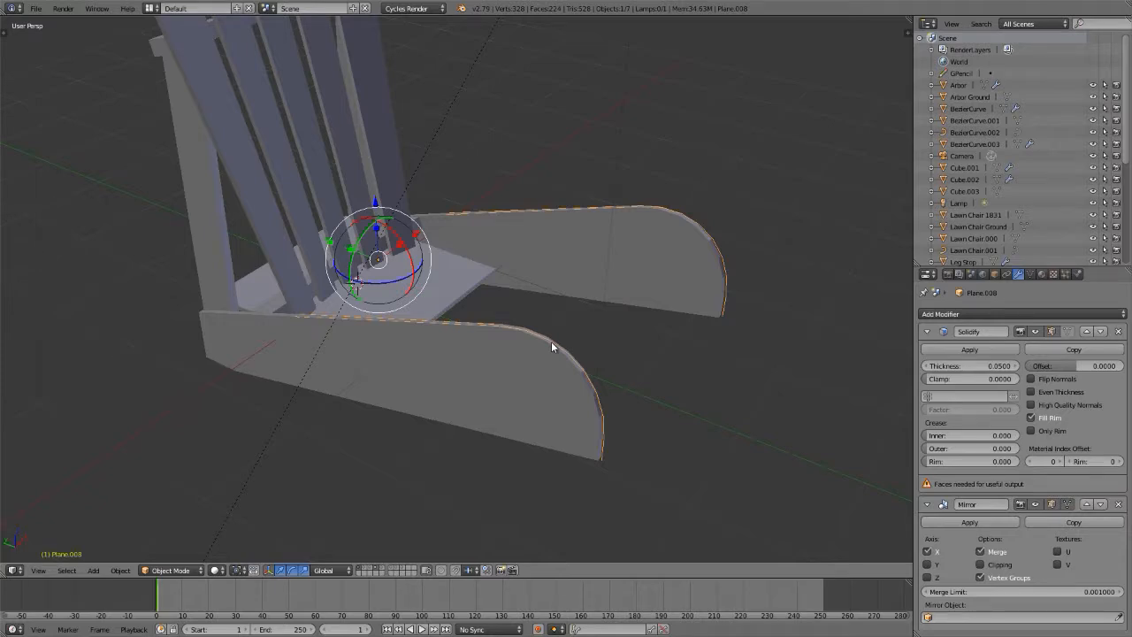
{"action": "left_click", "coordinate": [1118, 332]}
{"action": "left_click", "coordinate": [1118, 331]}
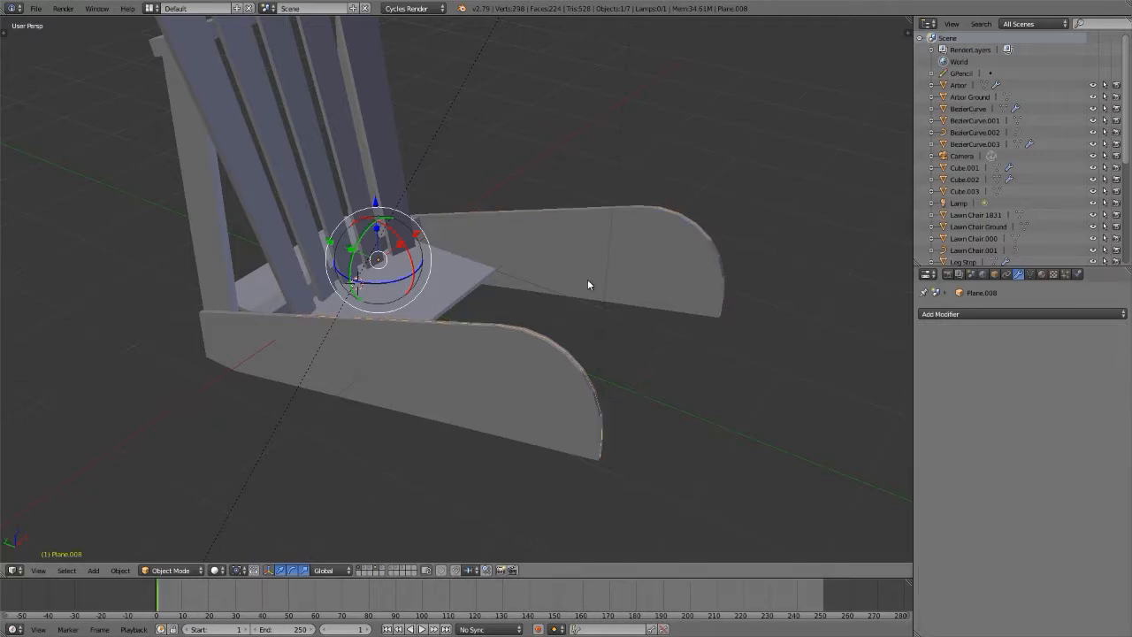
{"action": "key", "text": "alt+c"}
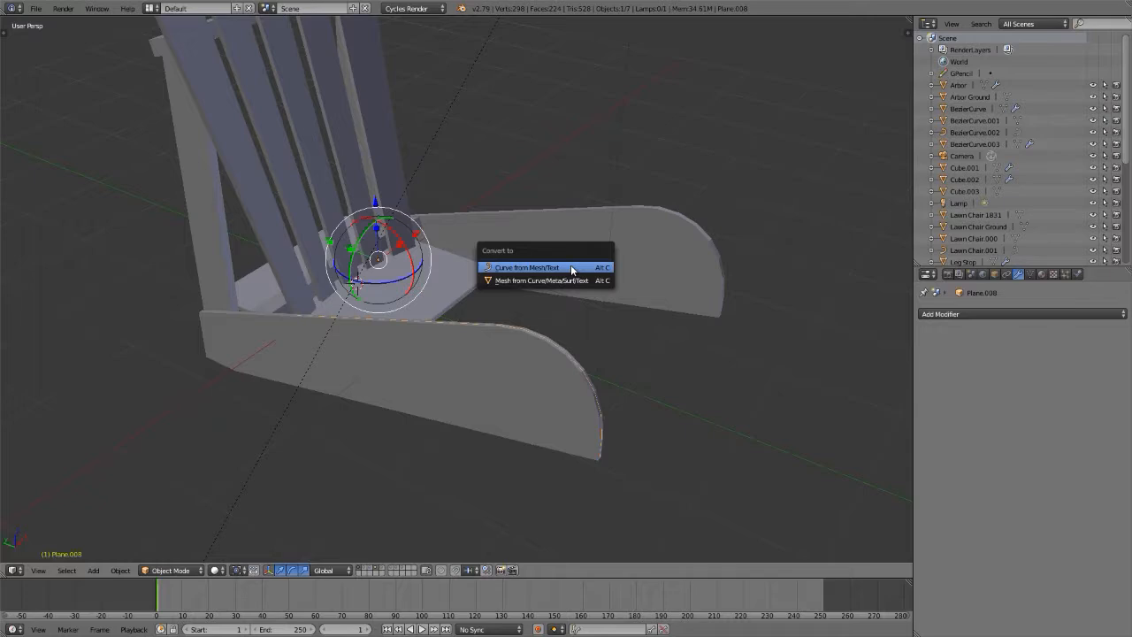
{"action": "left_click", "coordinate": [571, 268]}
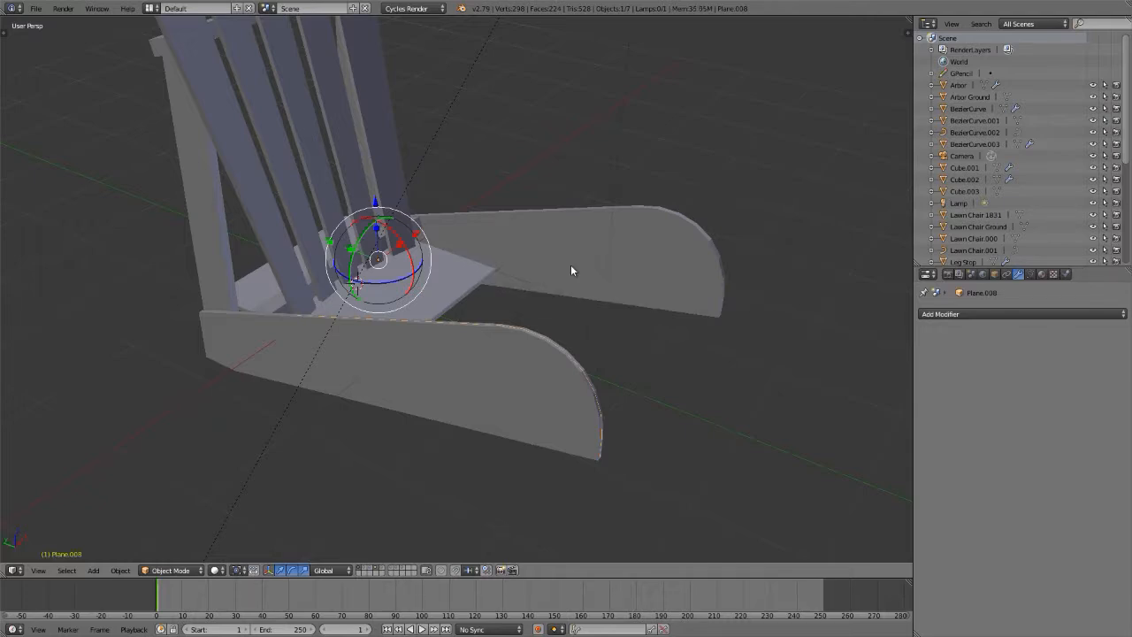
- Scale all the curve's points to 0 along the X axis around the 3D cursor to bring it onto the chair's centre line
{"action": "key", "text": "Tab"}
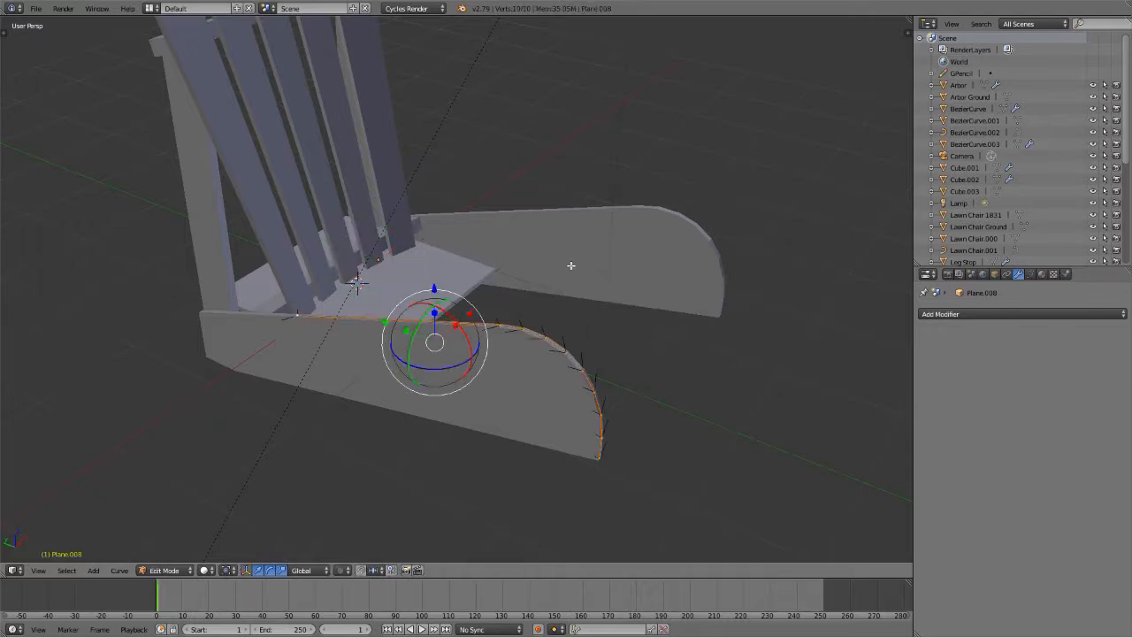
{"action": "key", "text": "a"}
{"action": "key", "text": "a"}
{"action": "key", "text": "period"}
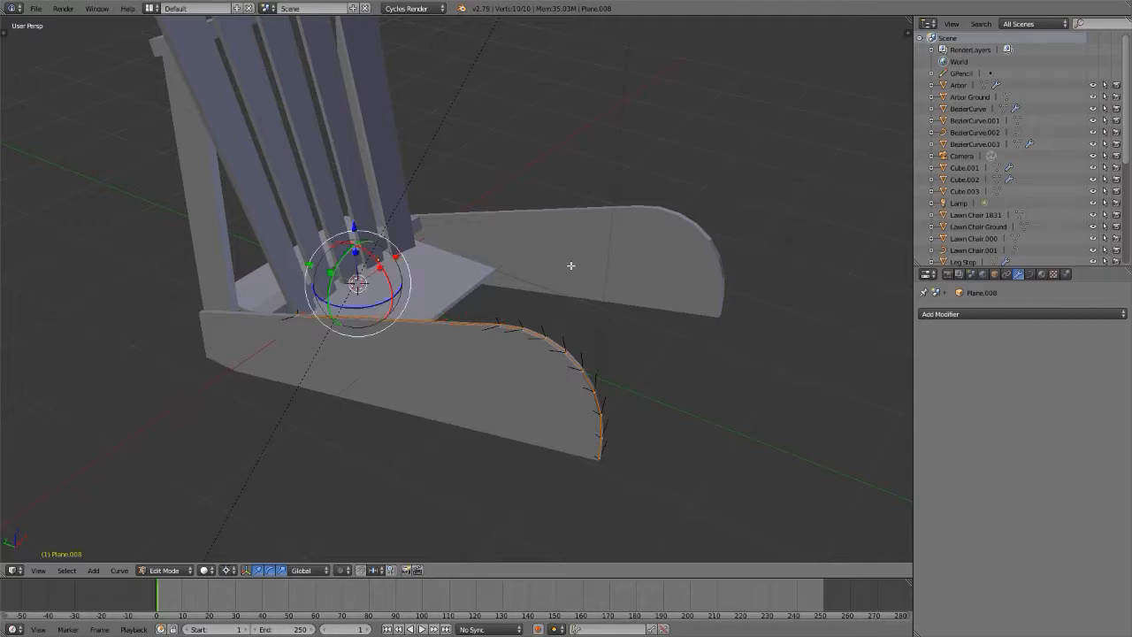
{"action": "key", "text": "s"}
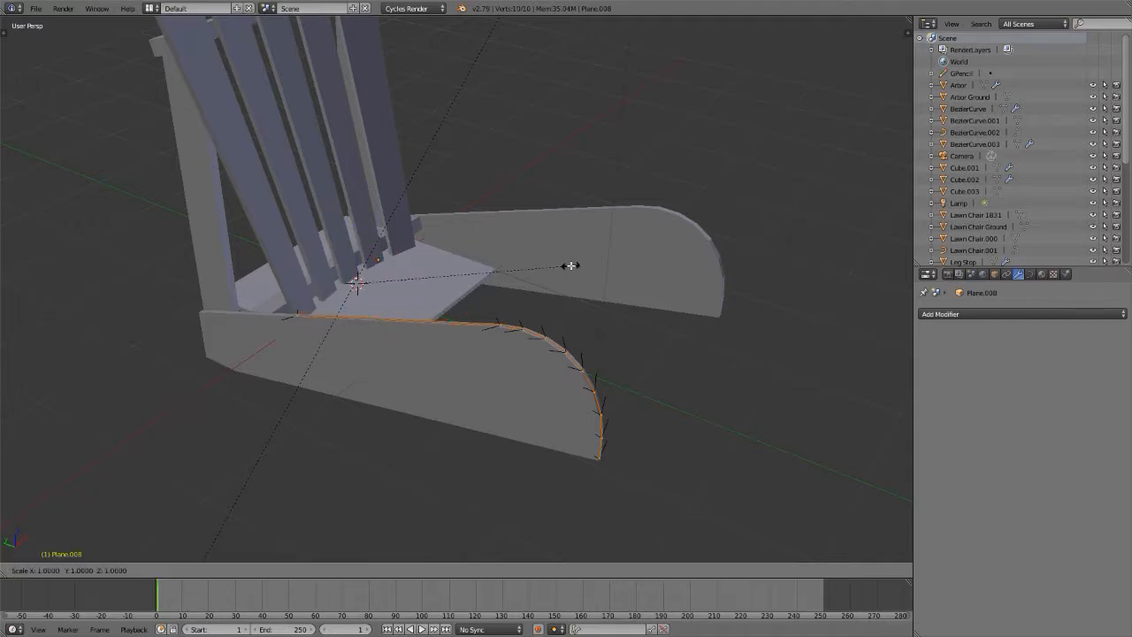
{"action": "key", "text": "x"}
{"action": "key", "text": "0"}
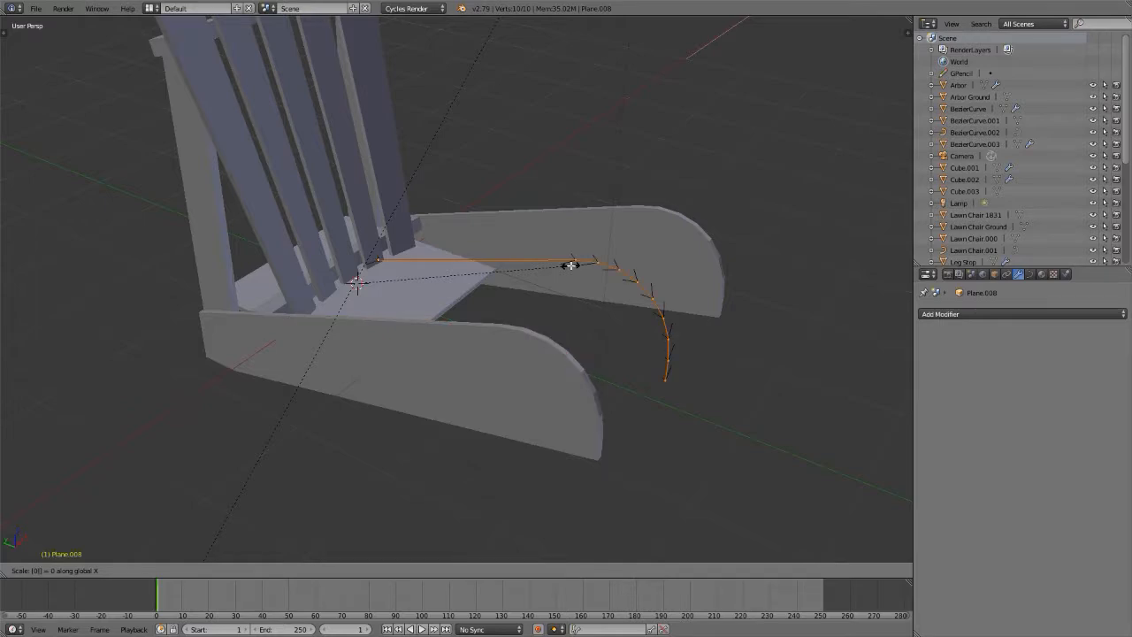
{"action": "key", "text": "Return"}
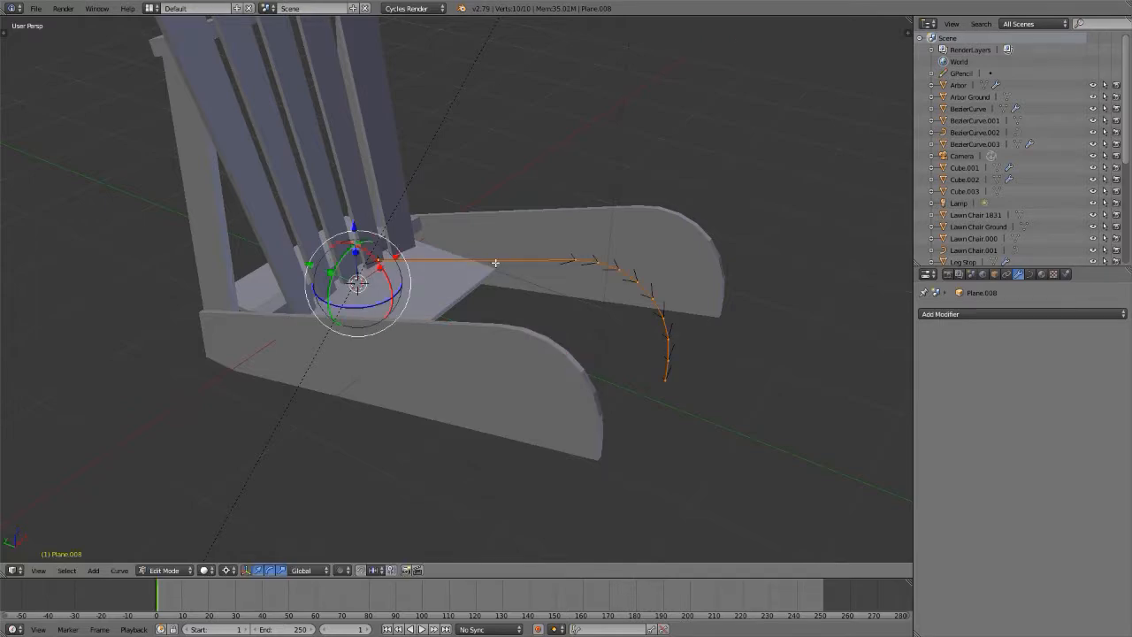
- Return to Object Mode and rename the centre-line curve as "seat slat curve"
{"action": "middle_click_drag", "start_coordinate": [609, 268], "coordinate": [560, 264]}
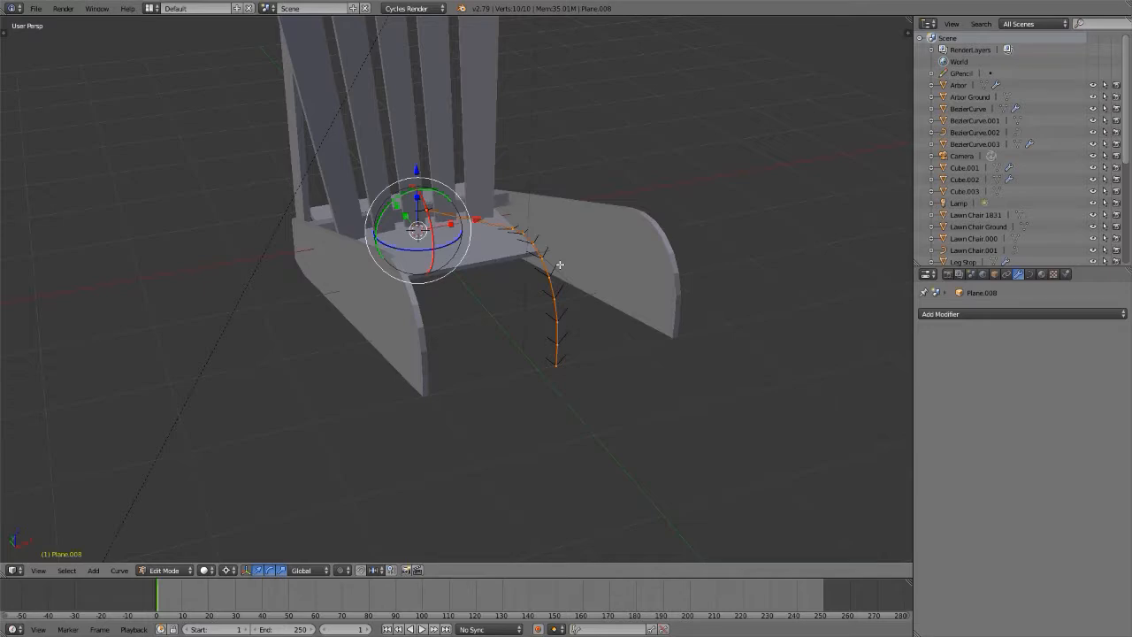
{"action": "key", "text": "Tab"}
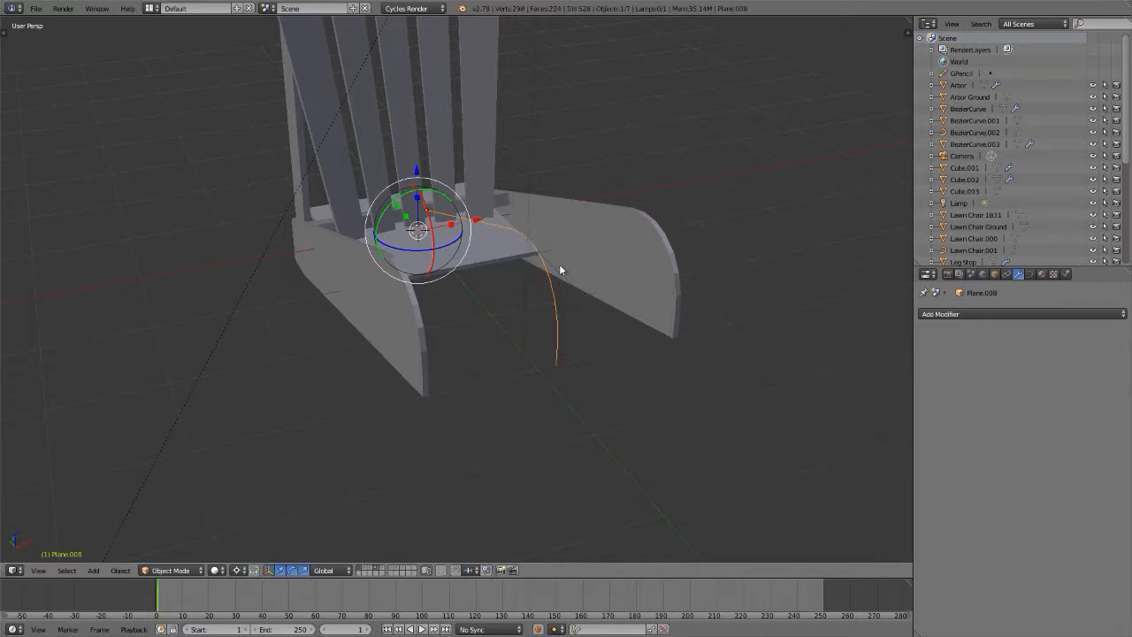
{"action": "key", "text": "n"}
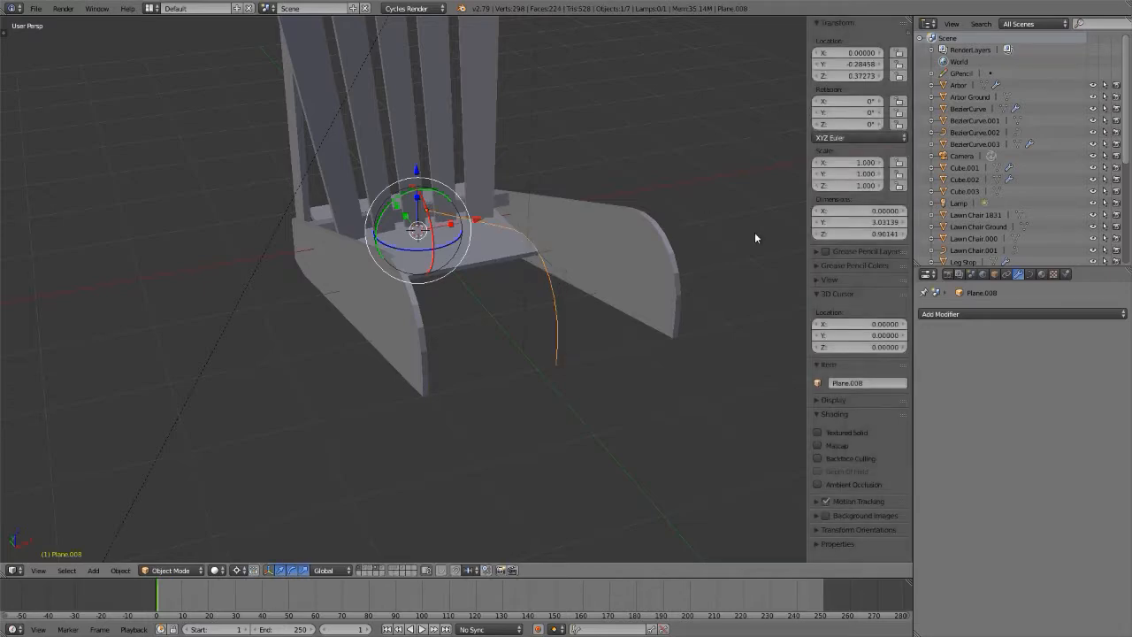
{"action": "left_click", "coordinate": [882, 382]}
{"action": "type", "text": "Seat Slat curve"}
{"action": "key", "text": "Return"}
{"action": "key", "text": "n"}
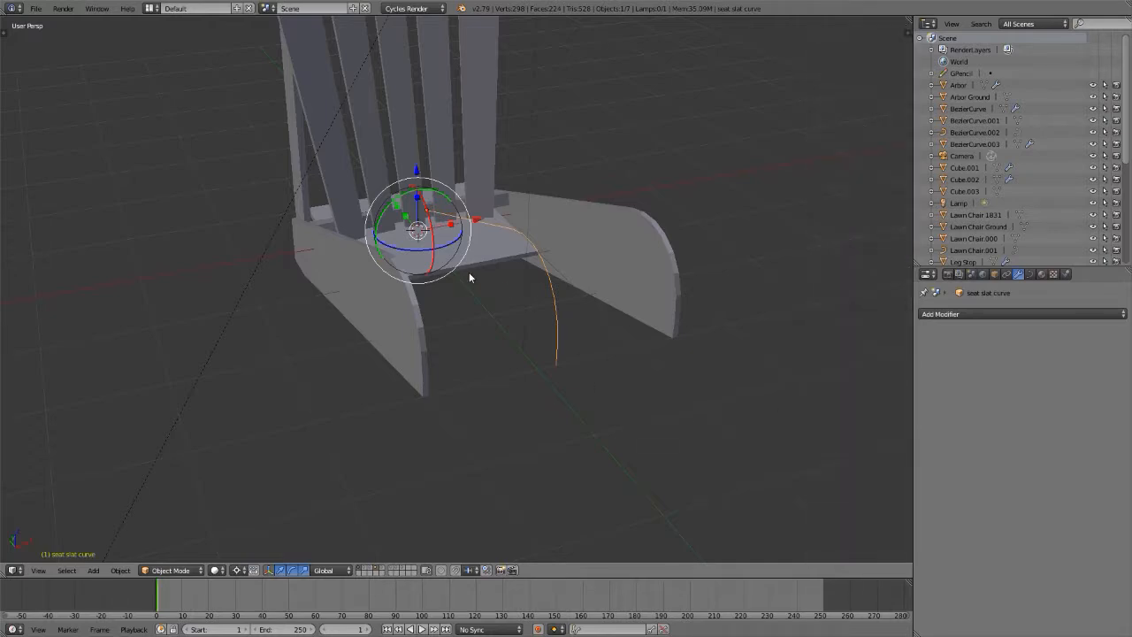
- Scale the flat seat board's geometry down along the Y axis to a narrow slat about 0.2 deep
{"action": "right_click", "coordinate": [462, 269]}
{"action": "middle_click_drag", "start_coordinate": [465, 267], "coordinate": [513, 278]}
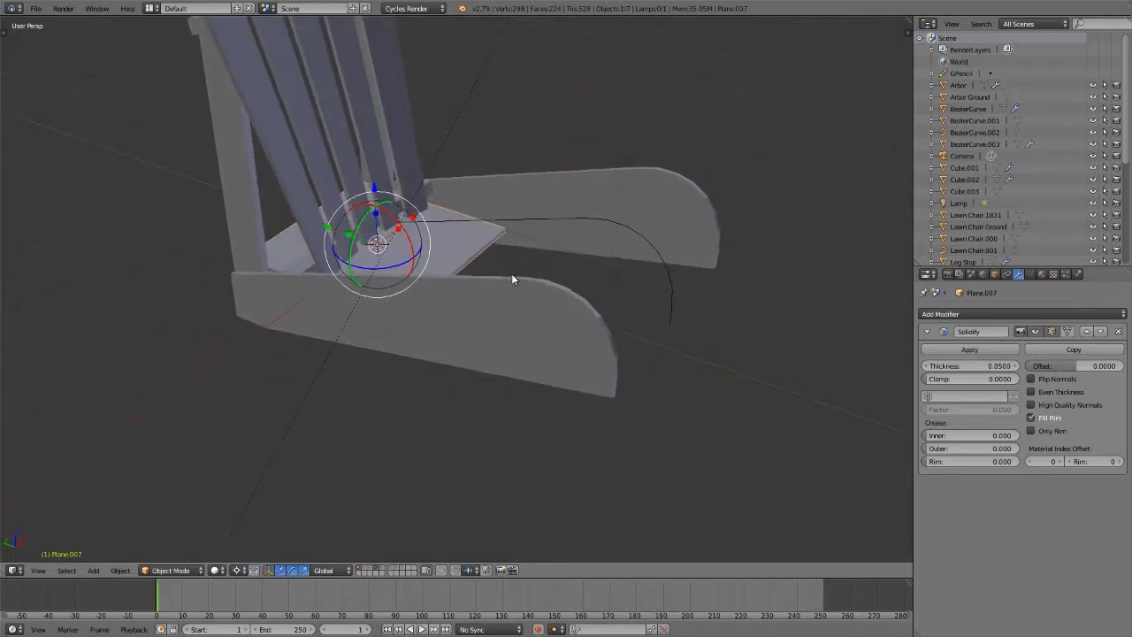
{"action": "scroll", "coordinate": [402, 232], "scroll_direction": "up", "scroll_amount": 6}
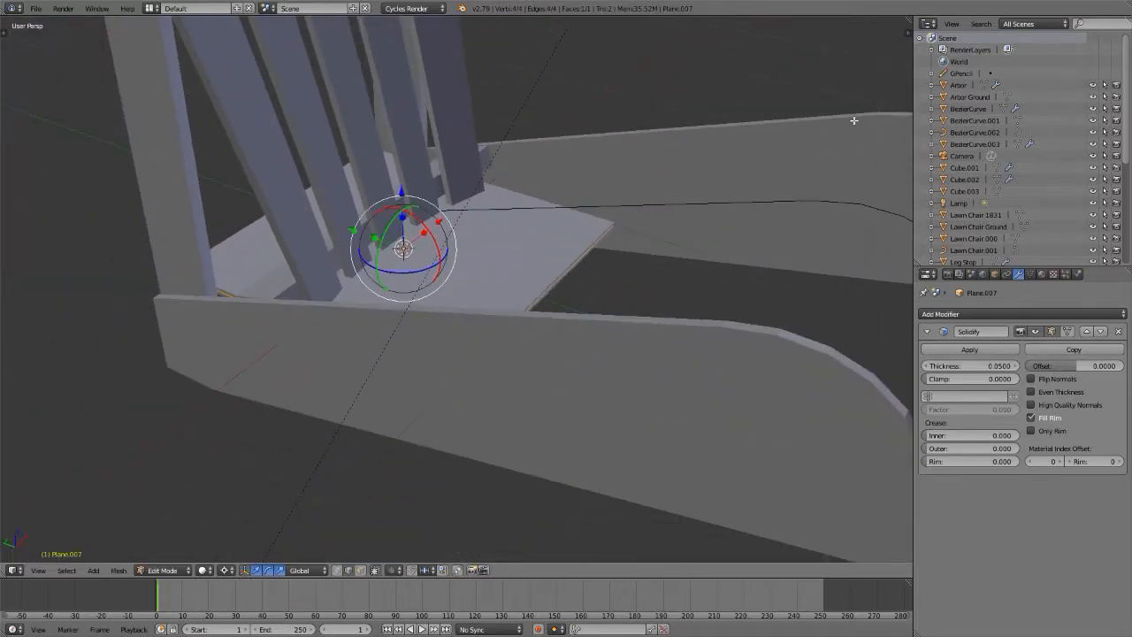
{"action": "key", "text": "s"}
{"action": "key", "text": "y"}
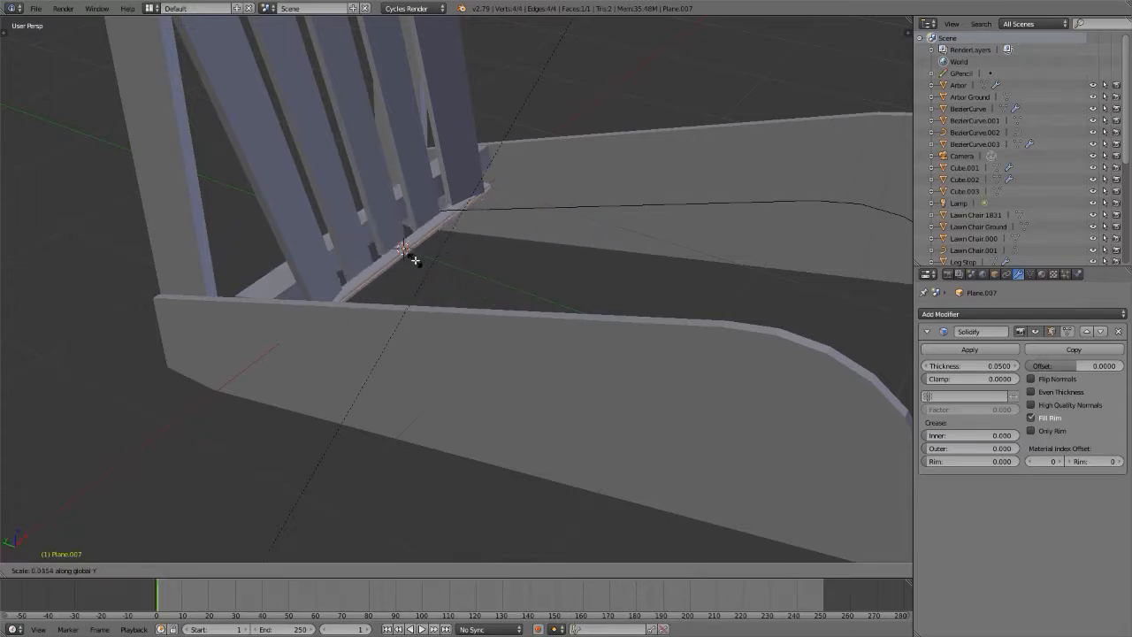
{"action": "left_click", "coordinate": [447, 266]}
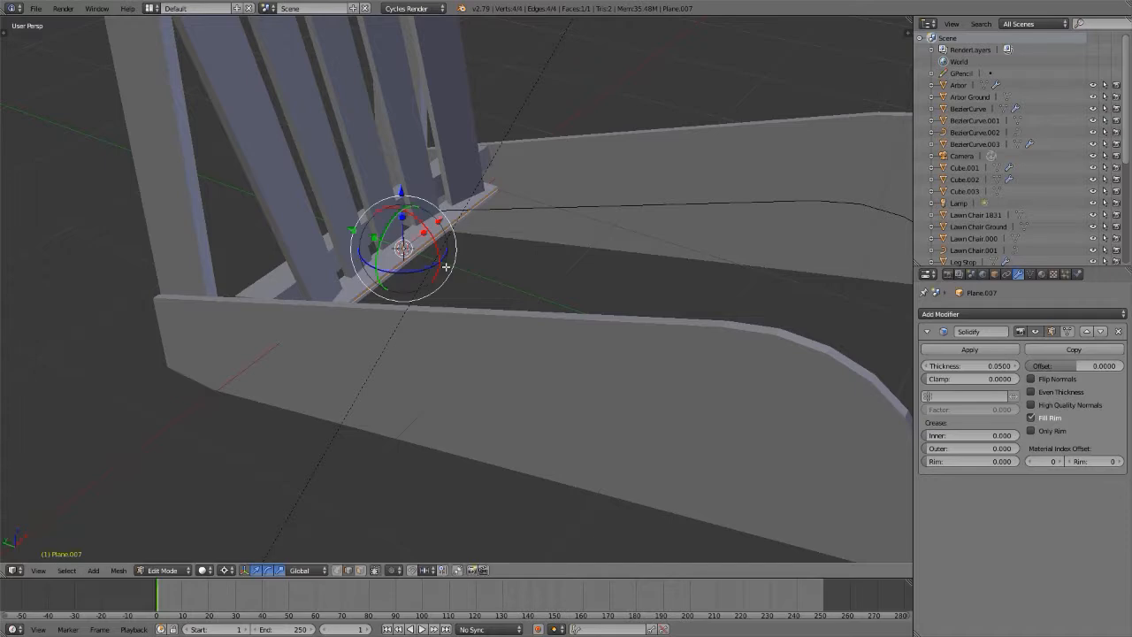
- Scale the narrow slat along the X axis by about 1.11 so it spans about 2.38 across the side boards
{"action": "key", "text": "s"}
{"action": "key", "text": "x"}
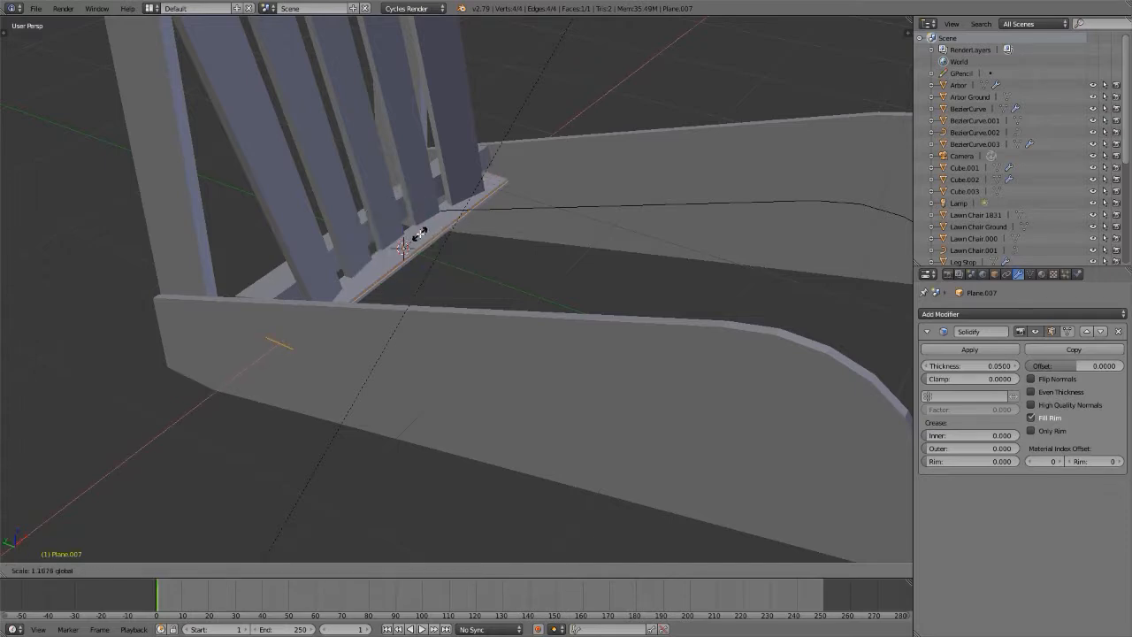
{"action": "left_click", "coordinate": [420, 234]}
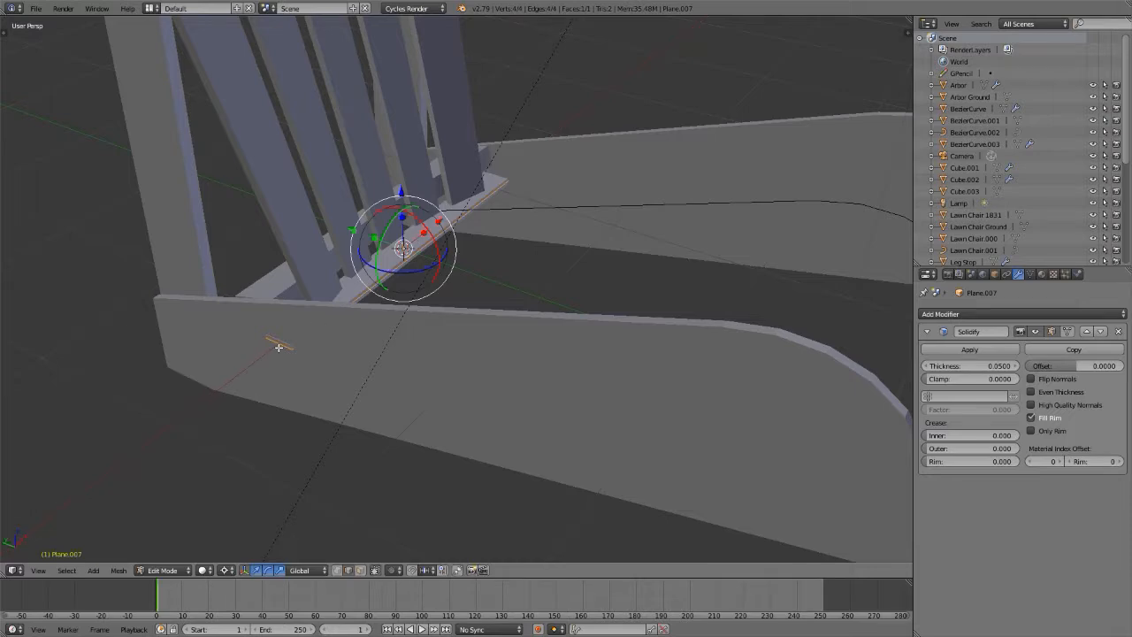
{"action": "scroll", "coordinate": [278, 347], "scroll_direction": "up", "scroll_amount": 6}
{"action": "scroll", "coordinate": [278, 348], "scroll_direction": "down", "scroll_amount": 6}
{"action": "scroll", "coordinate": [278, 348], "scroll_direction": "down", "scroll_amount": 3}
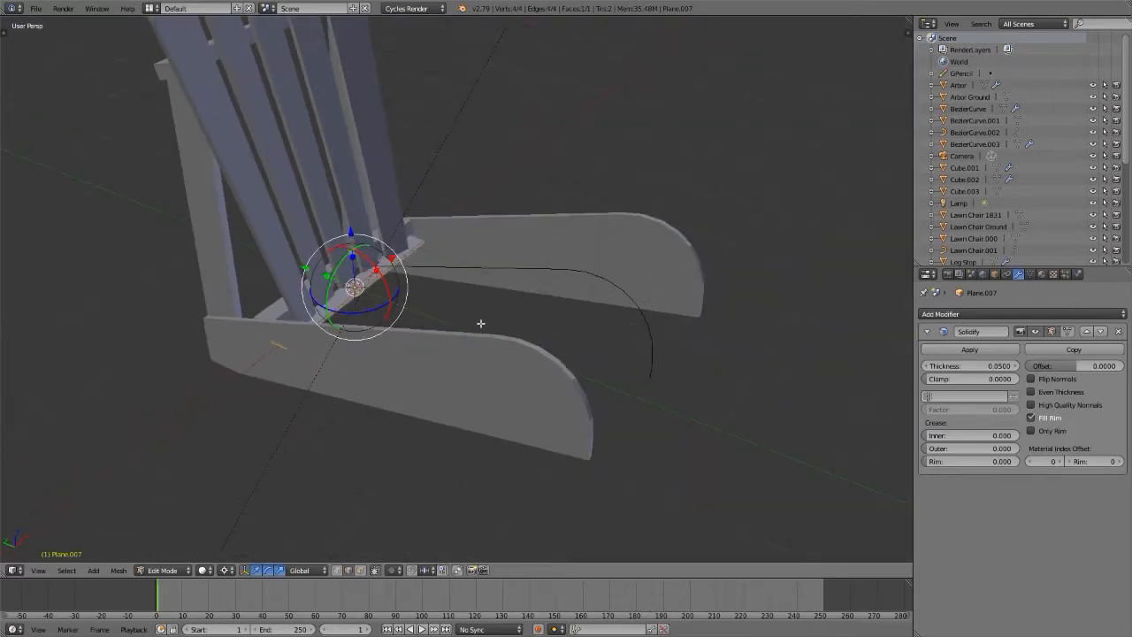
- Return to Object Mode and rename the narrowed board as "seat slat"
{"action": "key", "text": "Tab"}
{"action": "key", "text": "n"}
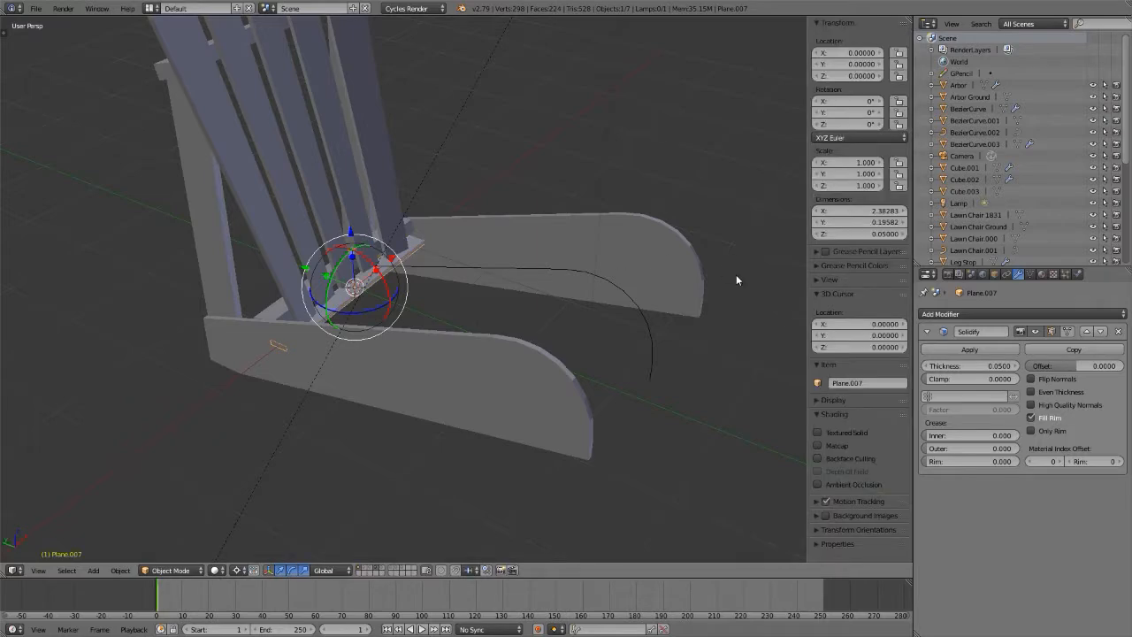
{"action": "left_click", "coordinate": [874, 381]}
{"action": "type", "text": "seat slat"}
{"action": "key", "text": "Return"}
{"action": "key", "text": "n"}
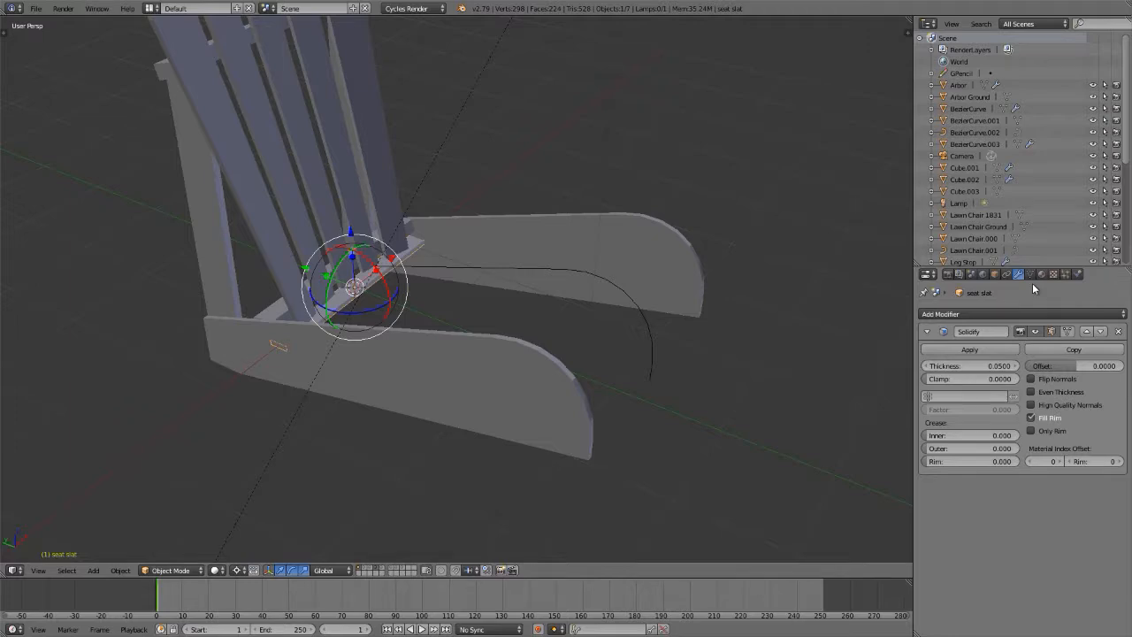
- Add a Curve modifier to the seat slat with "seat slat curve" as its object
{"action": "left_click", "coordinate": [1011, 314]}
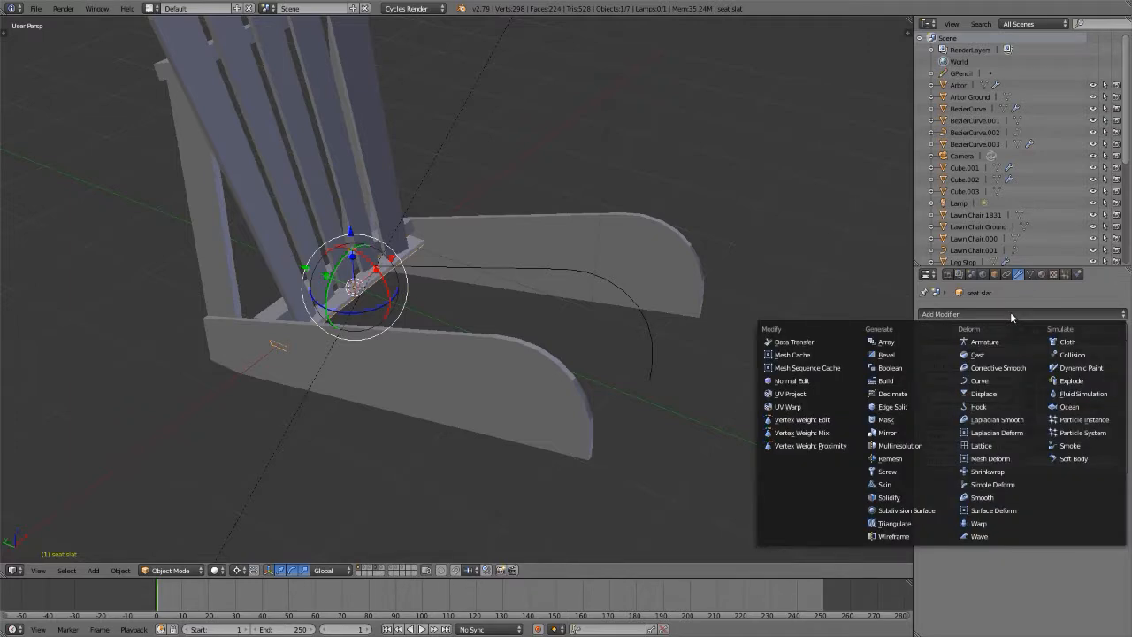
{"action": "left_click", "coordinate": [981, 380]}
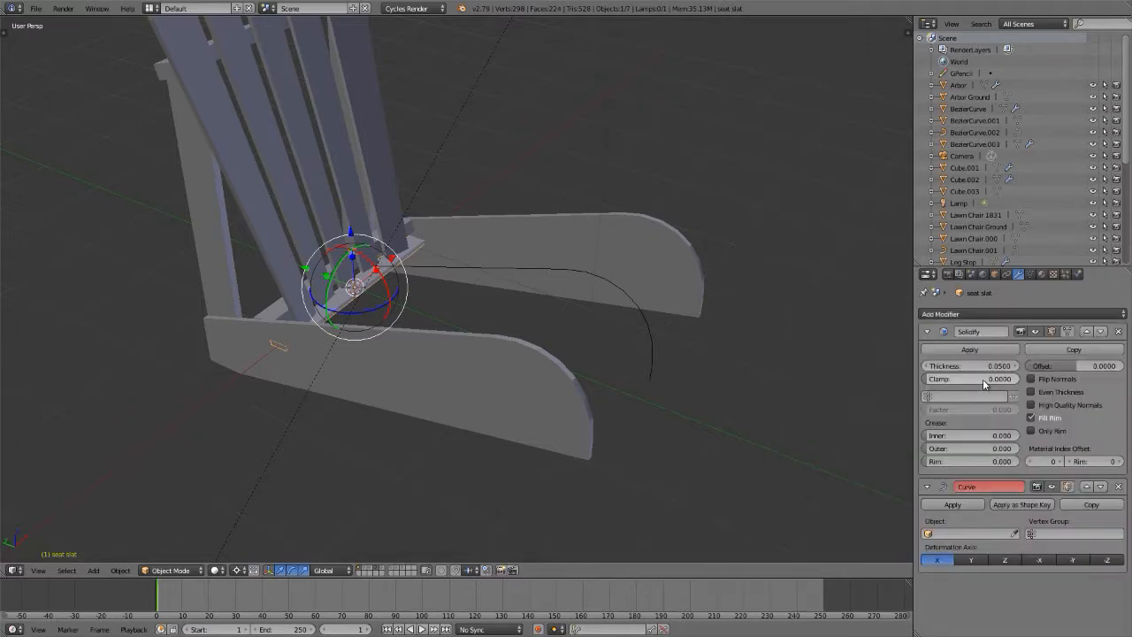
{"action": "left_click", "coordinate": [973, 533]}
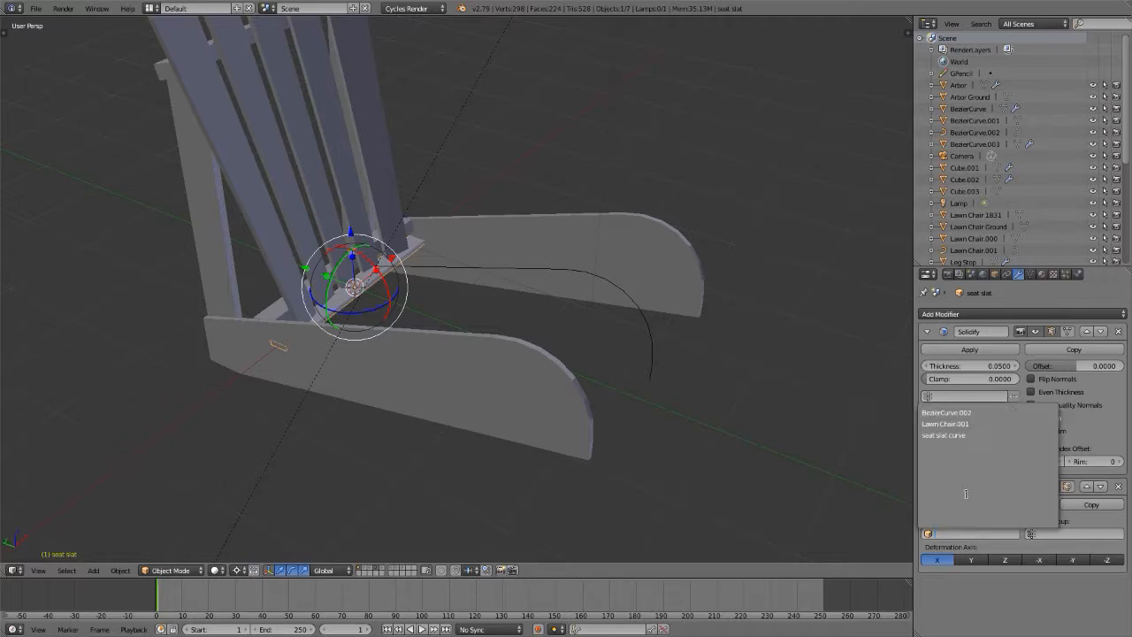
{"action": "left_click", "coordinate": [963, 435]}
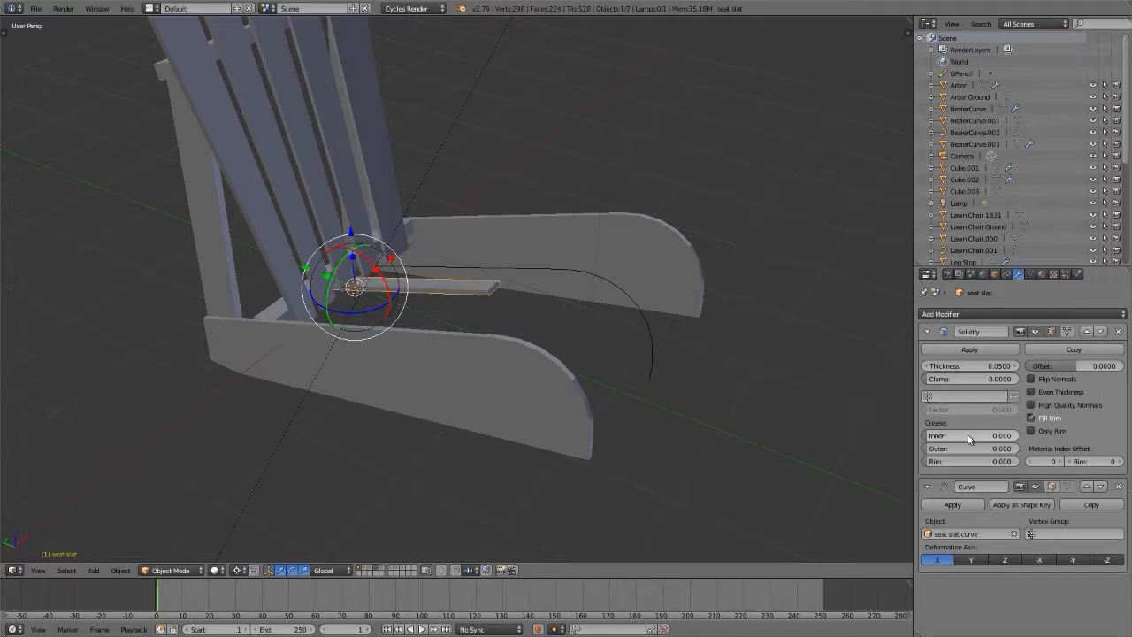
- Add an Array modifier to the seat slat using the Fit Curve type with "seat slat curve"
{"action": "left_click", "coordinate": [1020, 313]}
{"action": "left_click", "coordinate": [903, 343]}
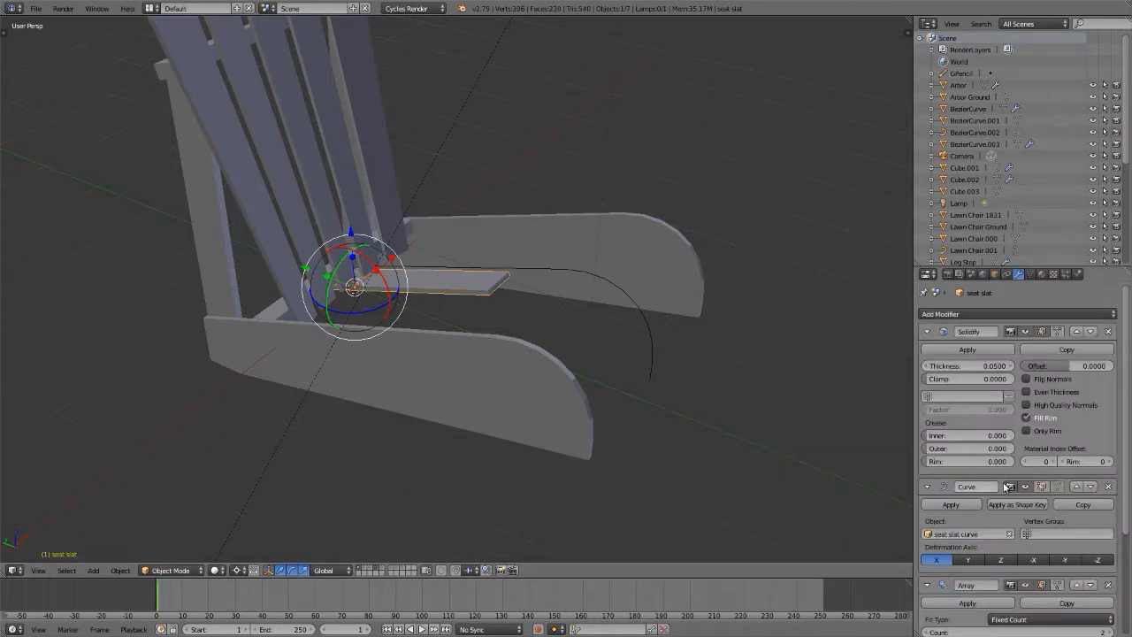
{"action": "scroll", "coordinate": [1025, 449], "scroll_direction": "down", "scroll_amount": 4}
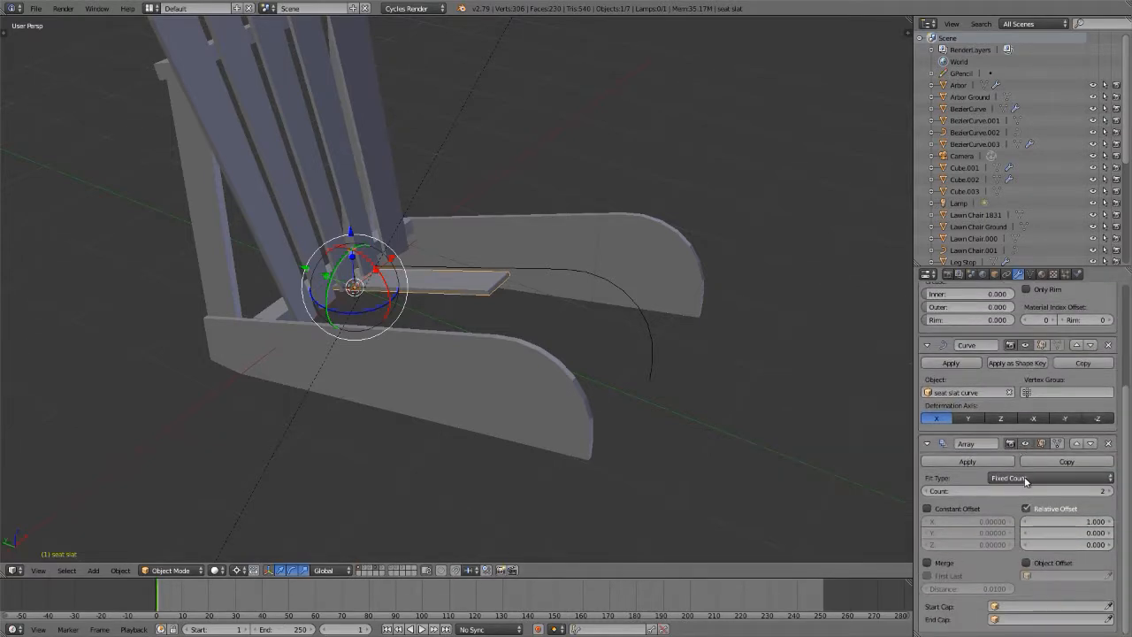
{"action": "left_click", "coordinate": [1025, 479]}
{"action": "left_click", "coordinate": [1009, 443]}
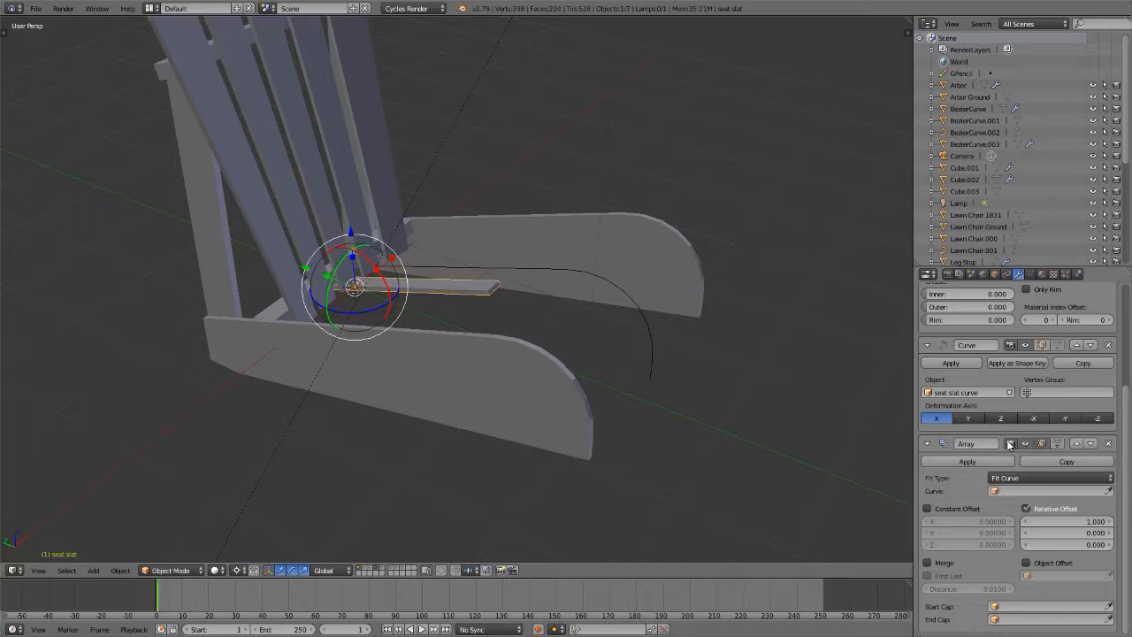
{"action": "left_click", "coordinate": [926, 344]}
{"action": "scroll", "coordinate": [927, 340], "scroll_direction": "up", "scroll_amount": 2}
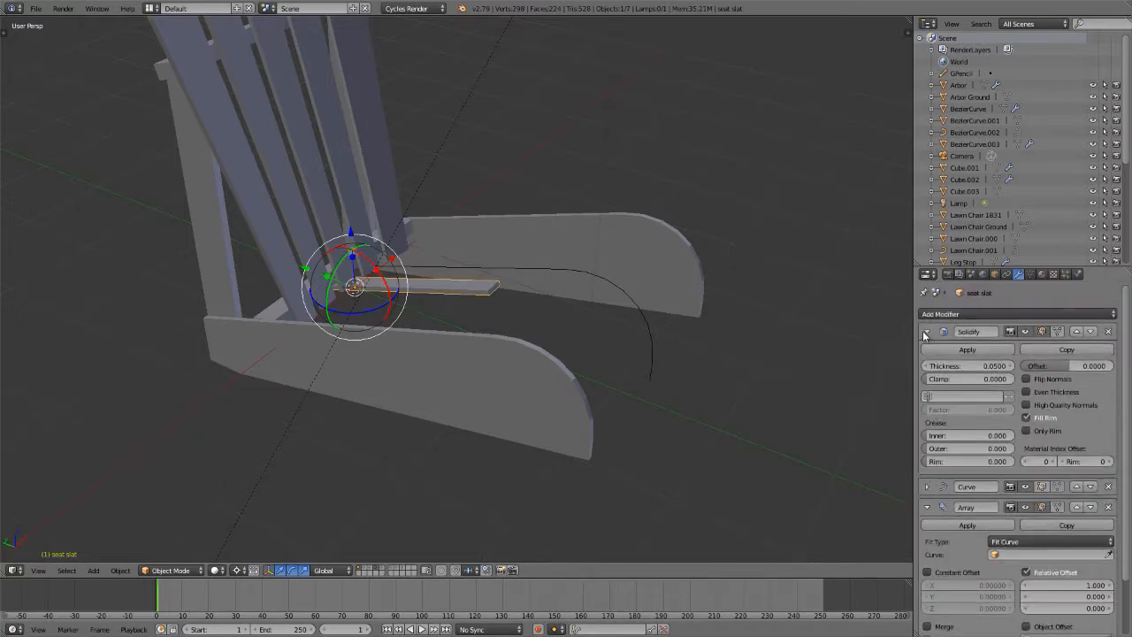
{"action": "left_click", "coordinate": [926, 332]}
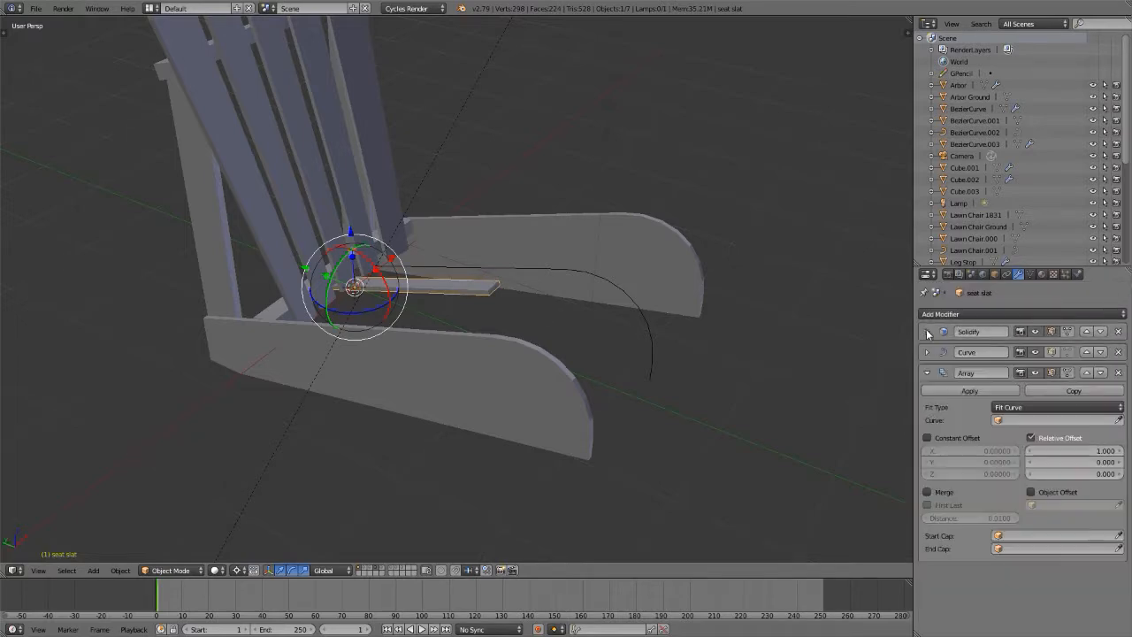
{"action": "left_click", "coordinate": [1030, 421]}
{"action": "left_click", "coordinate": [1029, 461]}
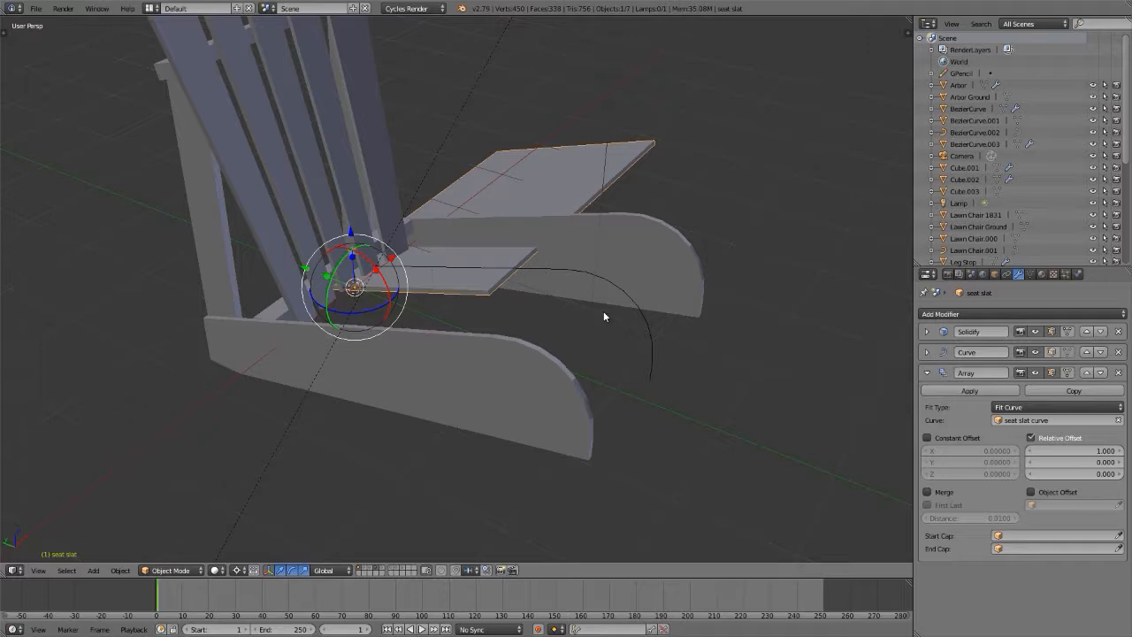
- Replace the array's relative offset with a constant offset of 1 along Y
{"action": "left_click", "coordinate": [1034, 439]}
{"action": "left_click", "coordinate": [950, 439]}
{"action": "left_click", "coordinate": [951, 459]}
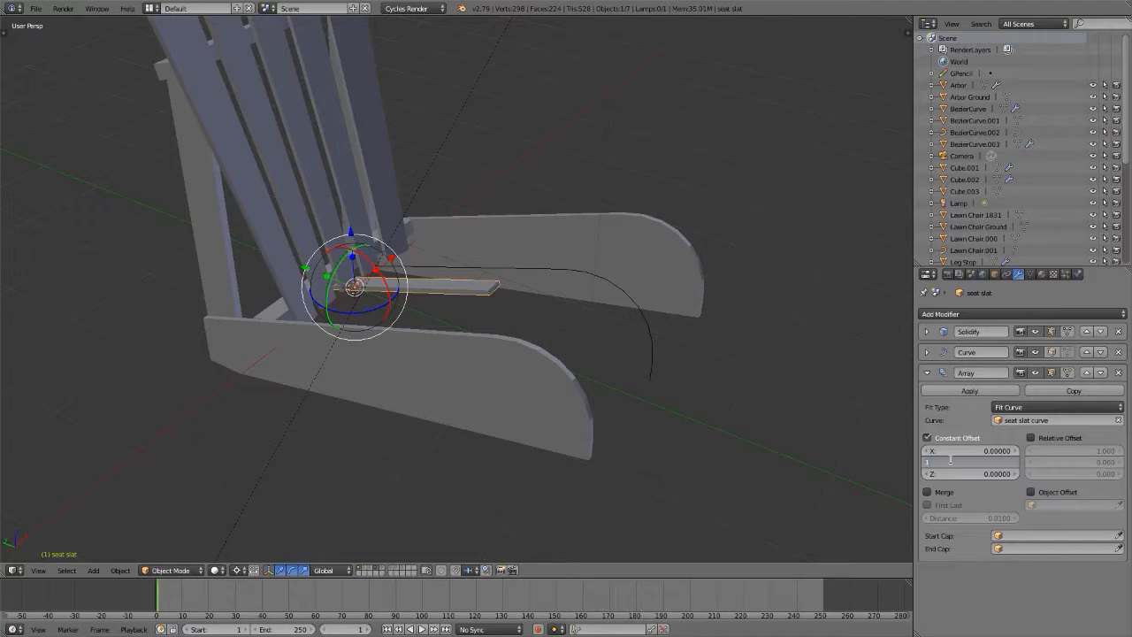
{"action": "type", "text": "1"}
{"action": "key", "text": "Return"}
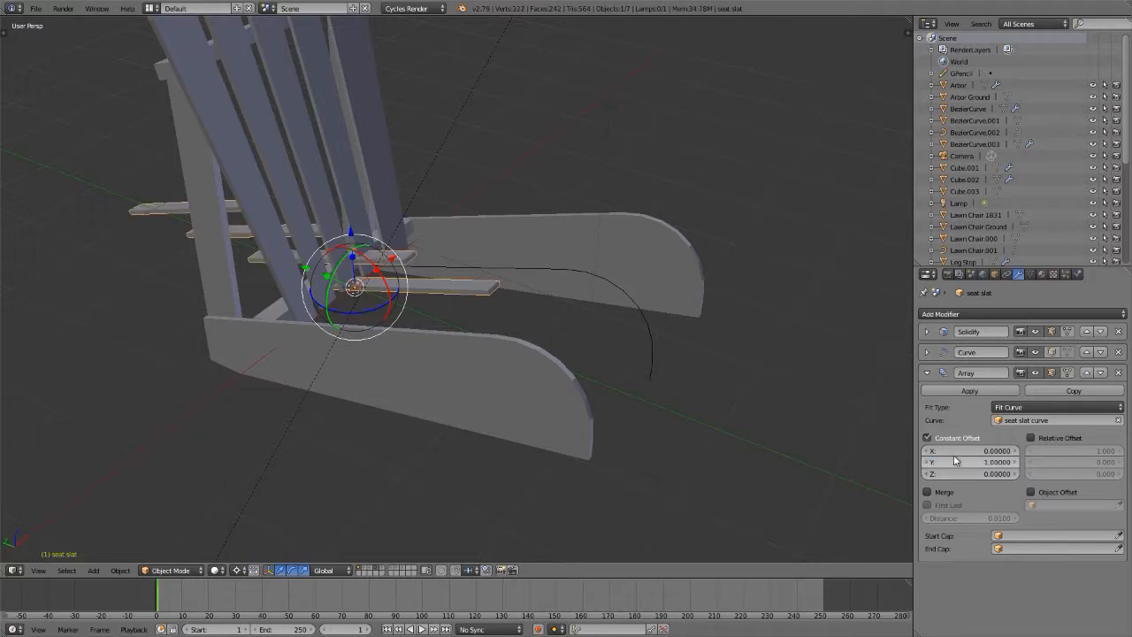
- Set the Curve modifier's deformation axis to -Y, with the Array moved above it and its constant Y offset set to -1
{"action": "left_click", "coordinate": [926, 352]}
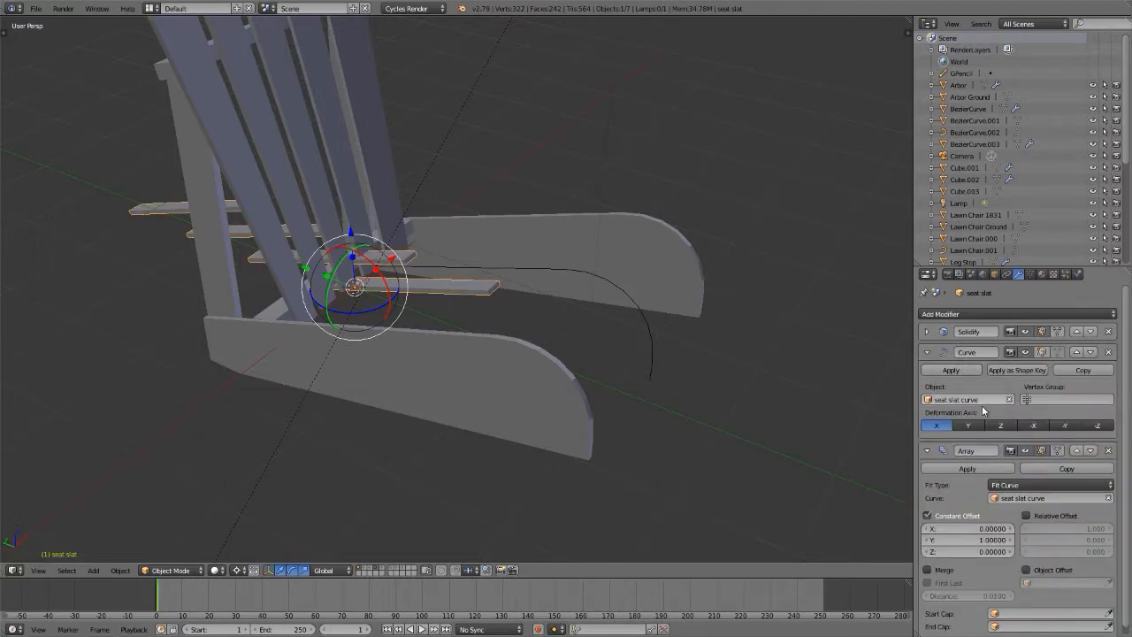
{"action": "left_click", "coordinate": [971, 425]}
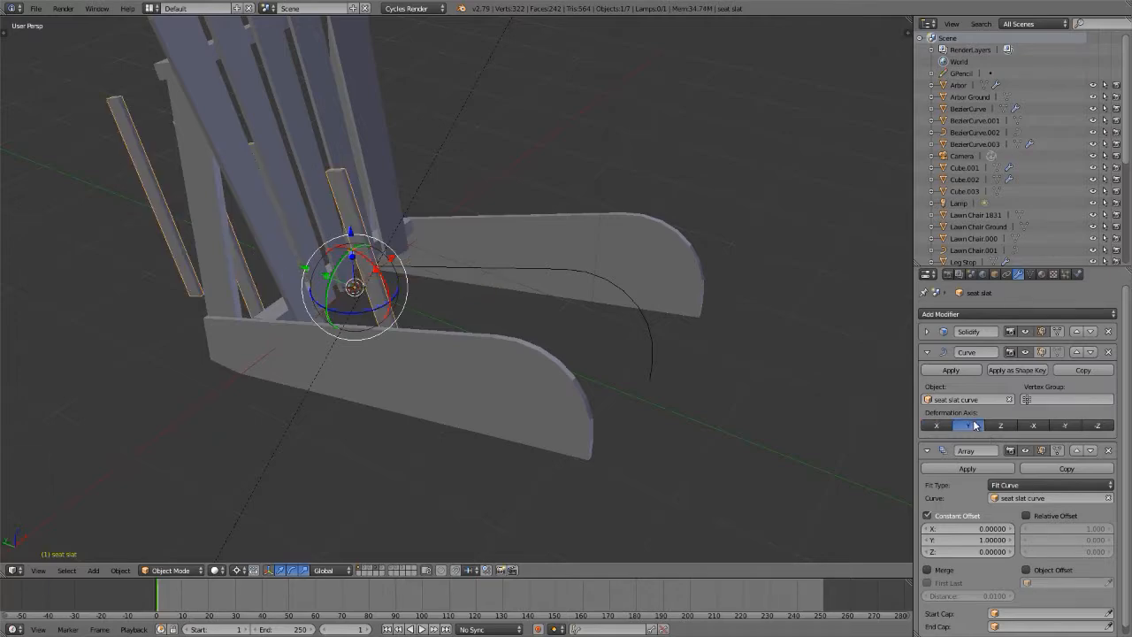
{"action": "left_click", "coordinate": [1000, 425]}
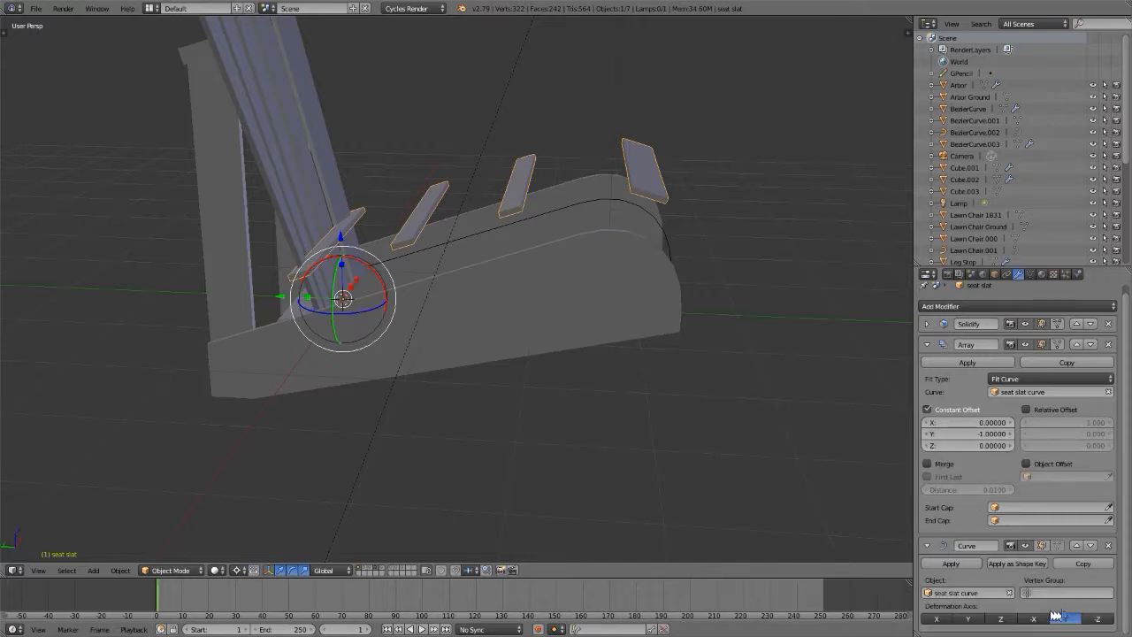
- Set the array's constant Y offset to -0.23 so the slats follow the curve with narrow gaps
{"action": "mouse_move", "coordinate": [598, 222]}
{"action": "middle_mouse_down"}
{"action": "mouse_move", "coordinate": [479, 252]}
{"action": "mouse_move", "coordinate": [589, 235]}
{"action": "middle_mouse_up"}
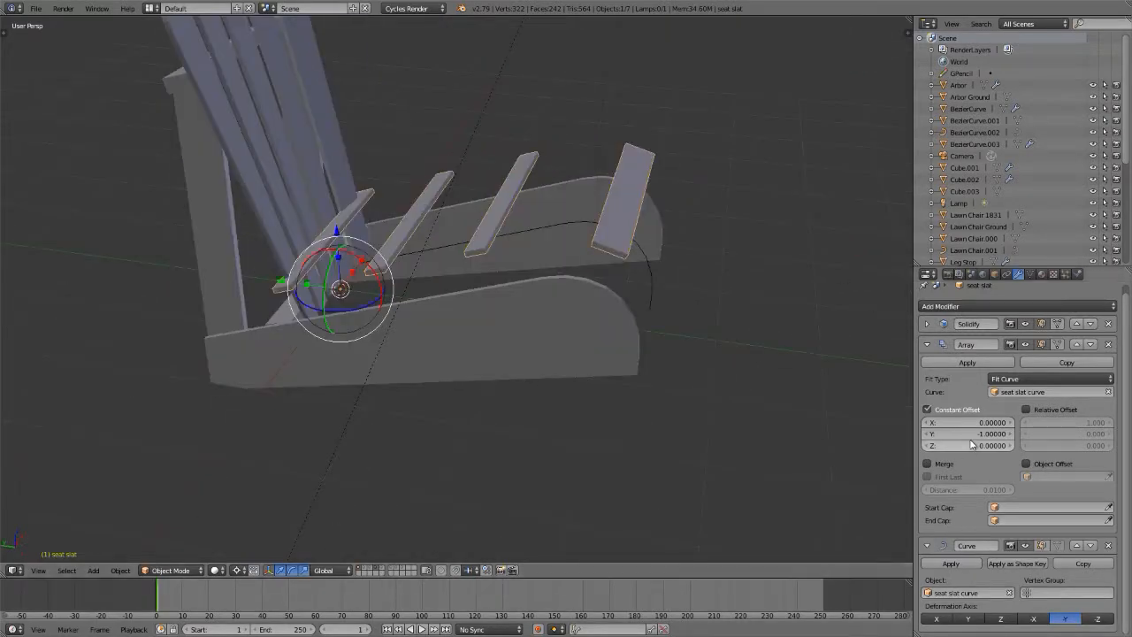
{"action": "left_click_drag", "start_coordinate": [966, 434], "coordinate": [963, 434]}
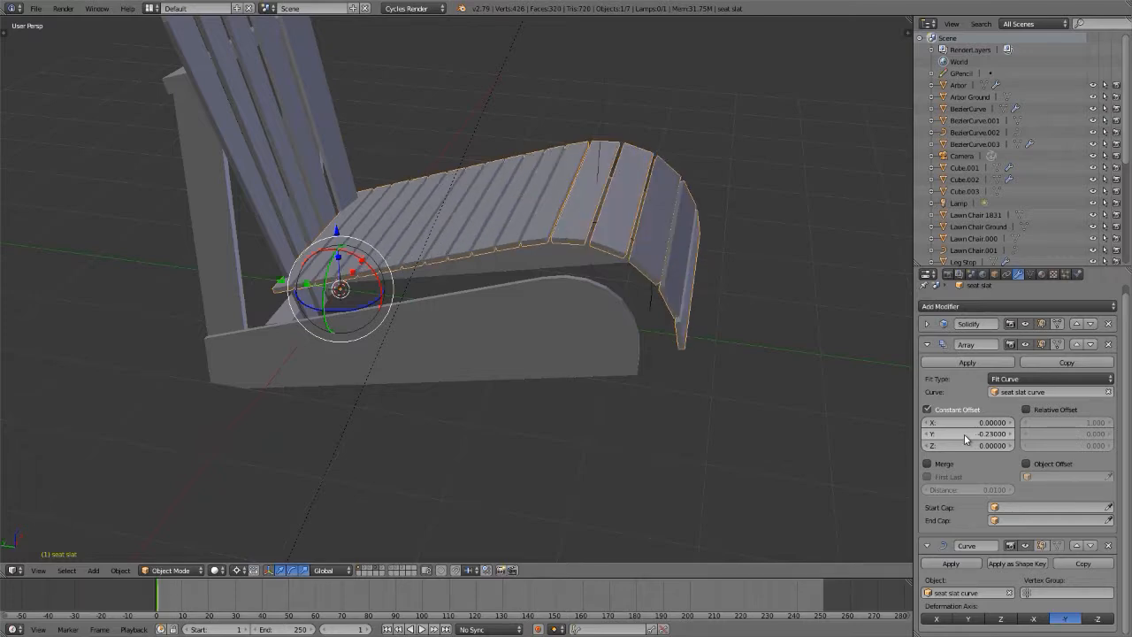
{"action": "middle_click_drag", "start_coordinate": [553, 313], "coordinate": [563, 281]}
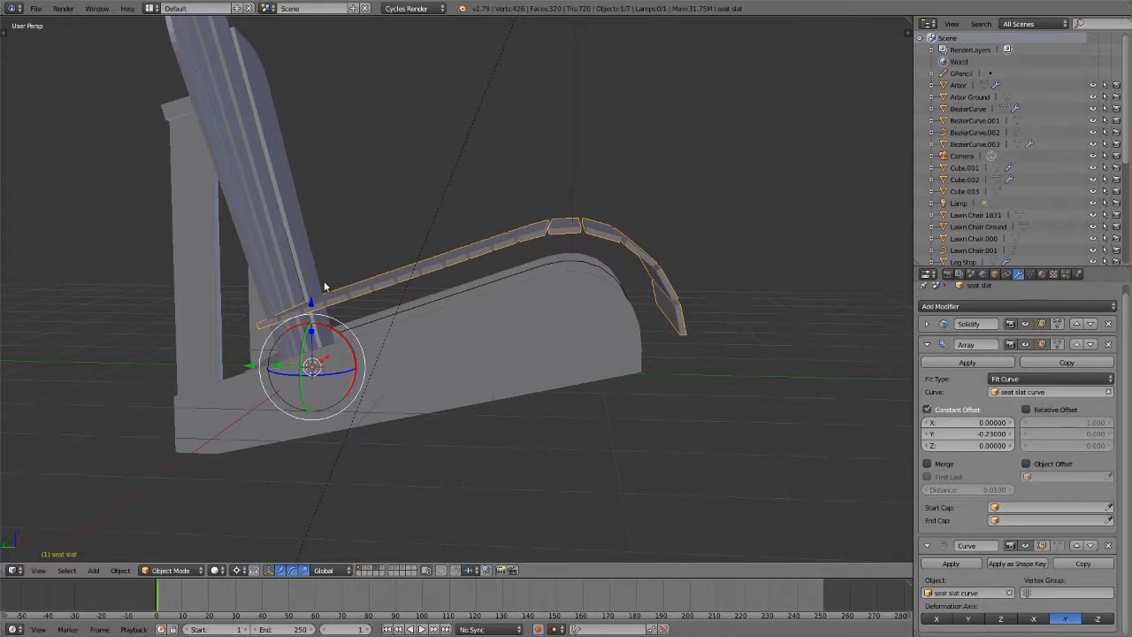
{"action": "scroll", "coordinate": [312, 317], "scroll_direction": "up", "scroll_amount": 5}
{"action": "scroll", "coordinate": [311, 315], "scroll_direction": "down", "scroll_amount": 5}
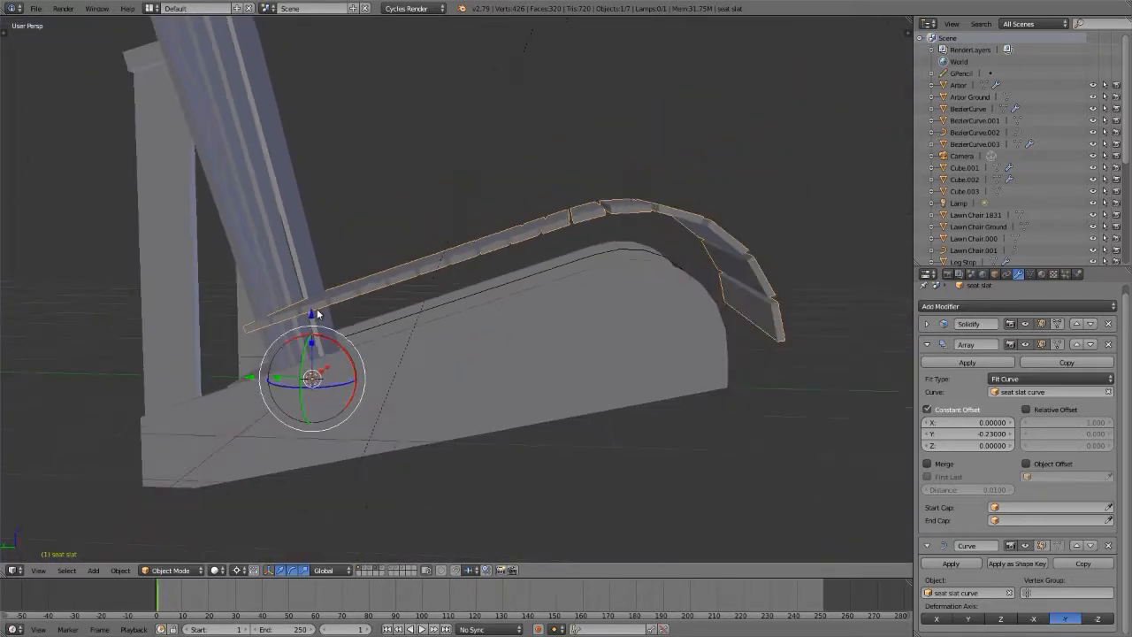
- Open the seat slat mesh for editing and display its Array modifier on the cage and its Curve modifier in Edit Mode
{"action": "middle_click_drag", "start_coordinate": [311, 315], "coordinate": [415, 255]}
{"action": "scroll", "coordinate": [362, 282], "scroll_direction": "up", "scroll_amount": 3}
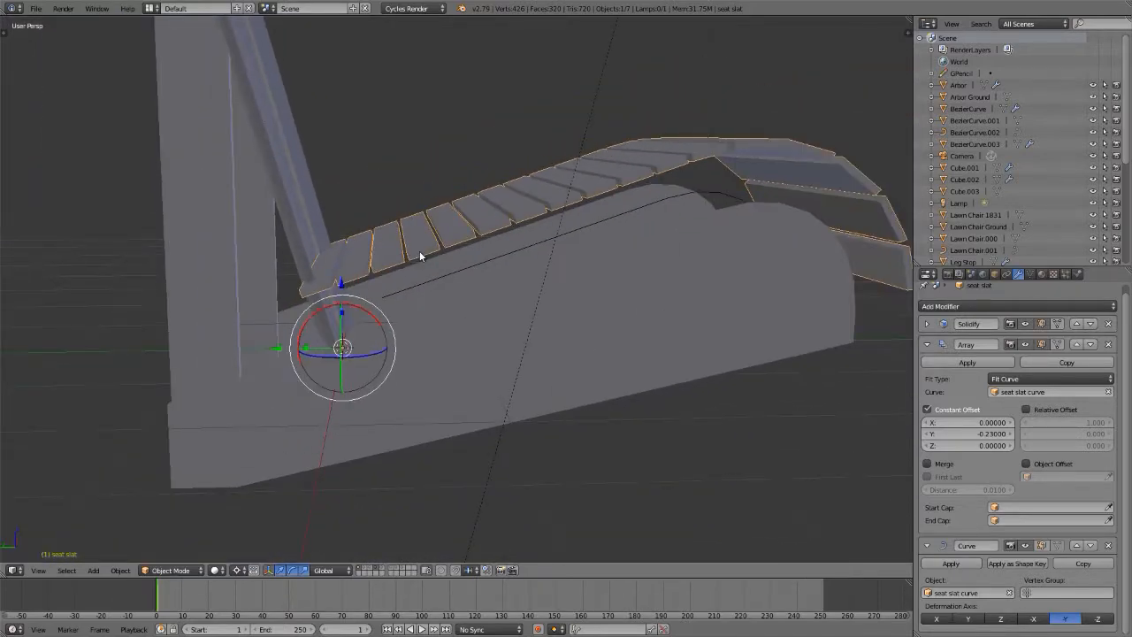
{"action": "key", "text": "Tab"}
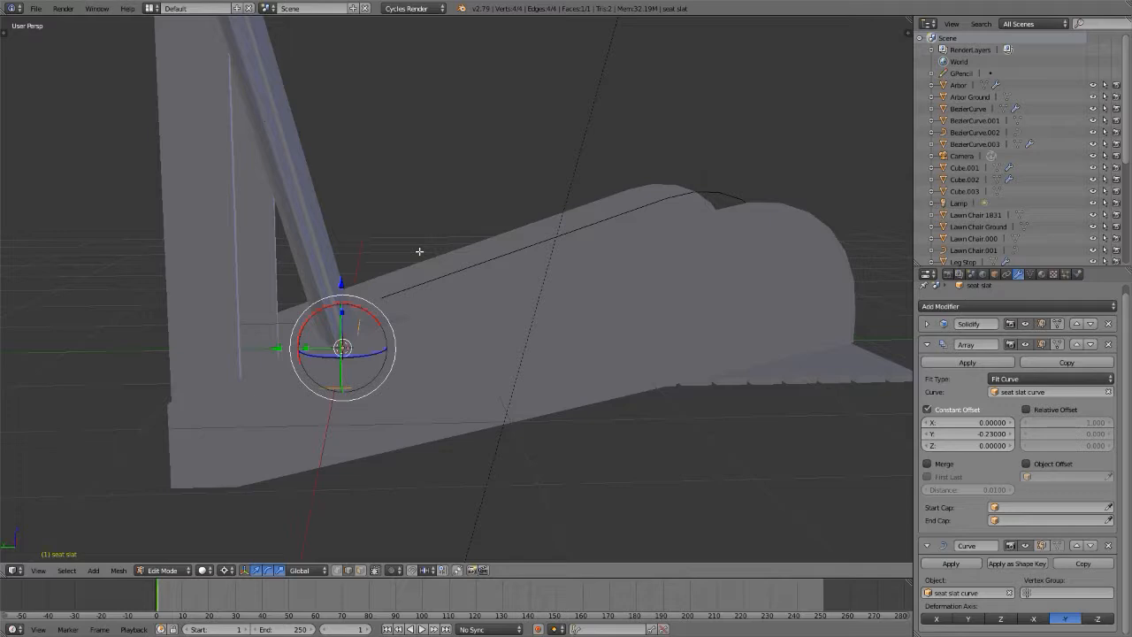
{"action": "left_click", "coordinate": [1058, 343]}
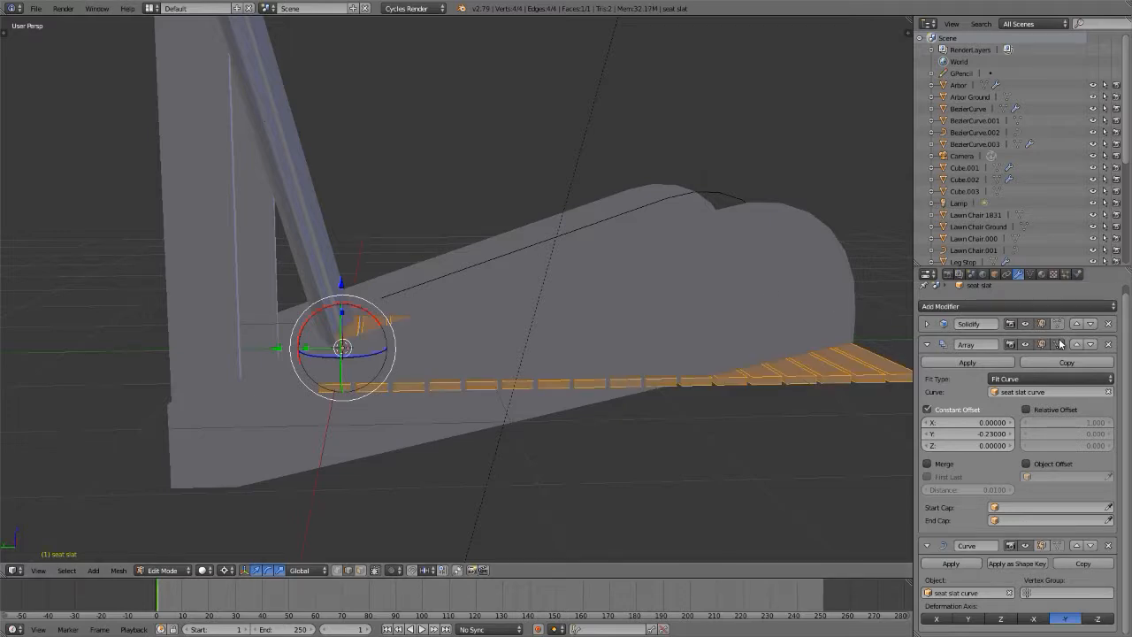
{"action": "left_click", "coordinate": [1042, 546]}
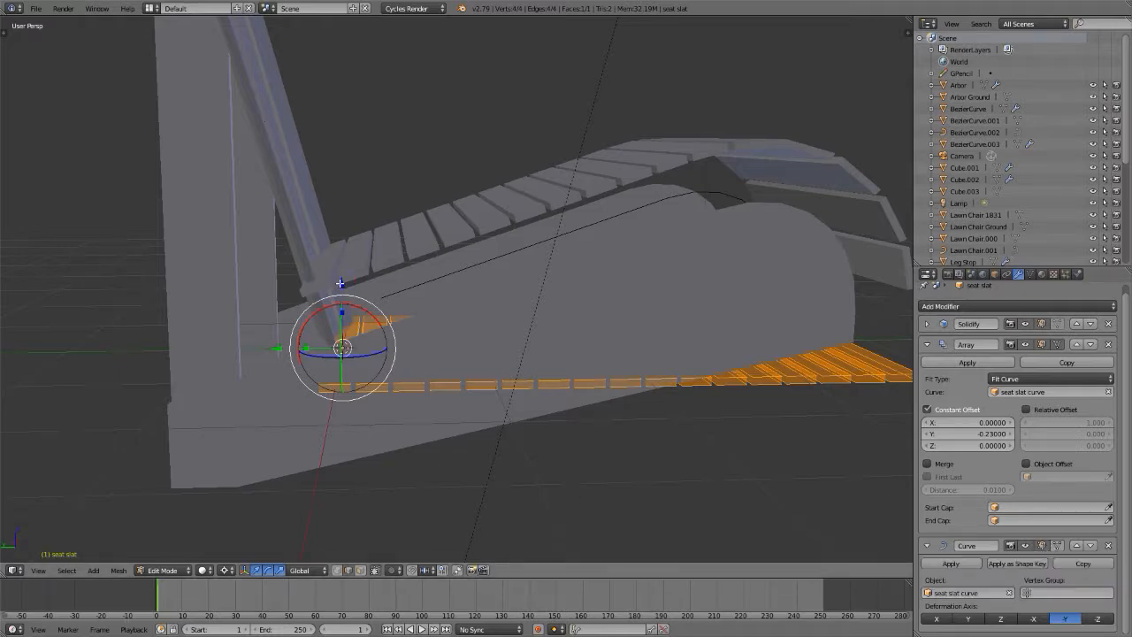
- Raise the slat geometry along Z until the curved row of slats meets the top edges of the side boards
{"action": "key", "text": "g"}
{"action": "key", "text": "z"}
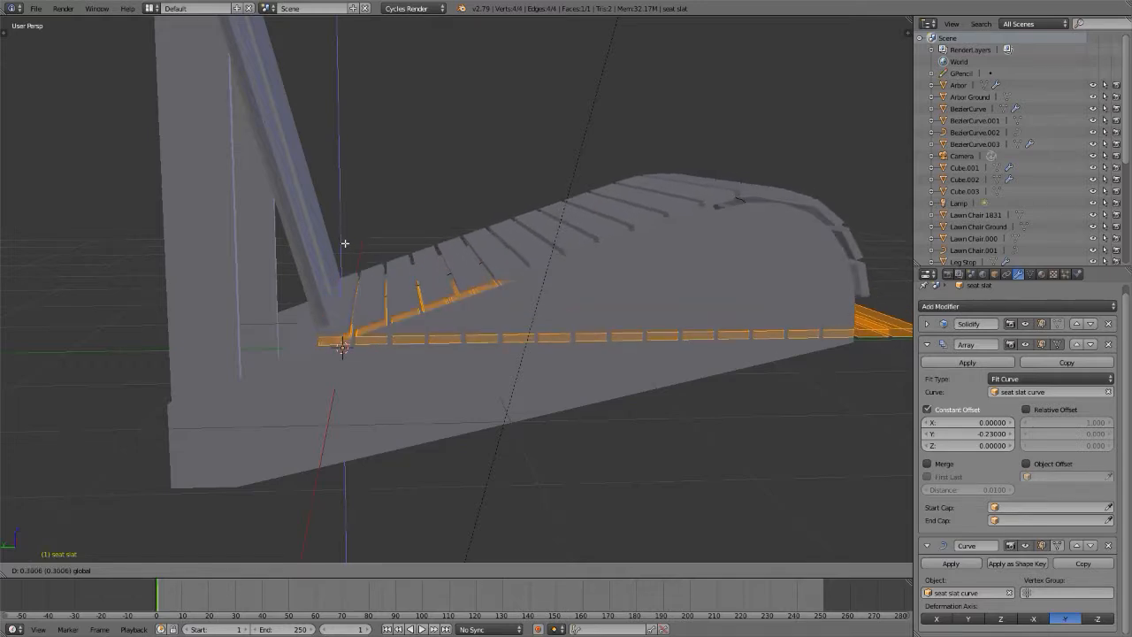
{"action": "left_click", "coordinate": [345, 237]}
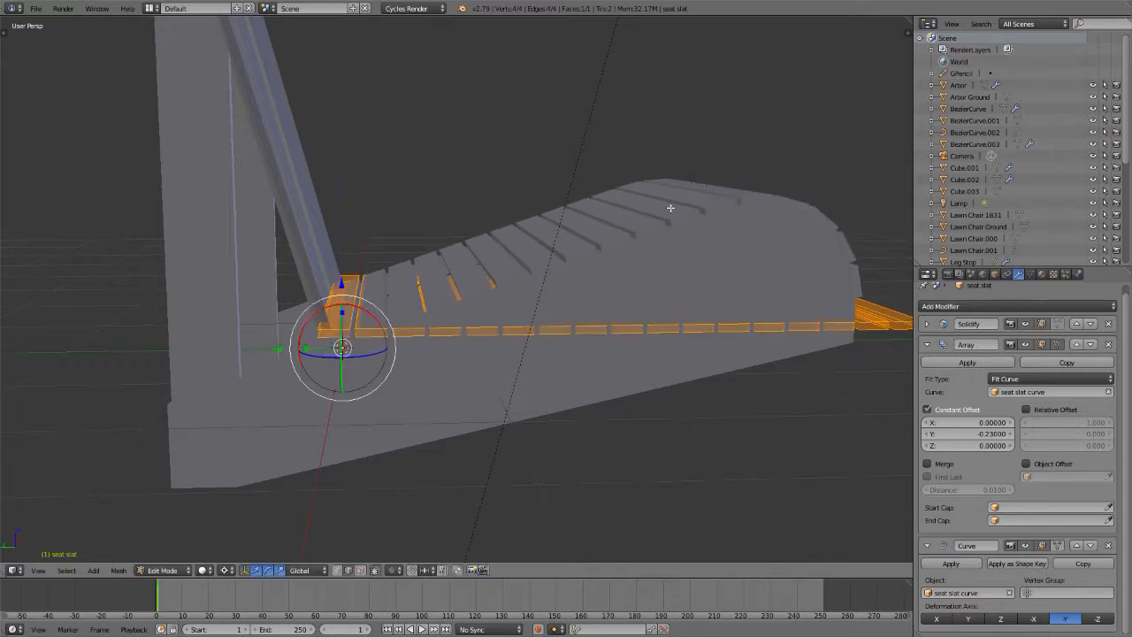
- Check how the slats meet the side boards along the curve and adjust the slat geometry's height slightly along Z
{"action": "scroll", "coordinate": [826, 222], "scroll_direction": "up", "scroll_amount": 8}
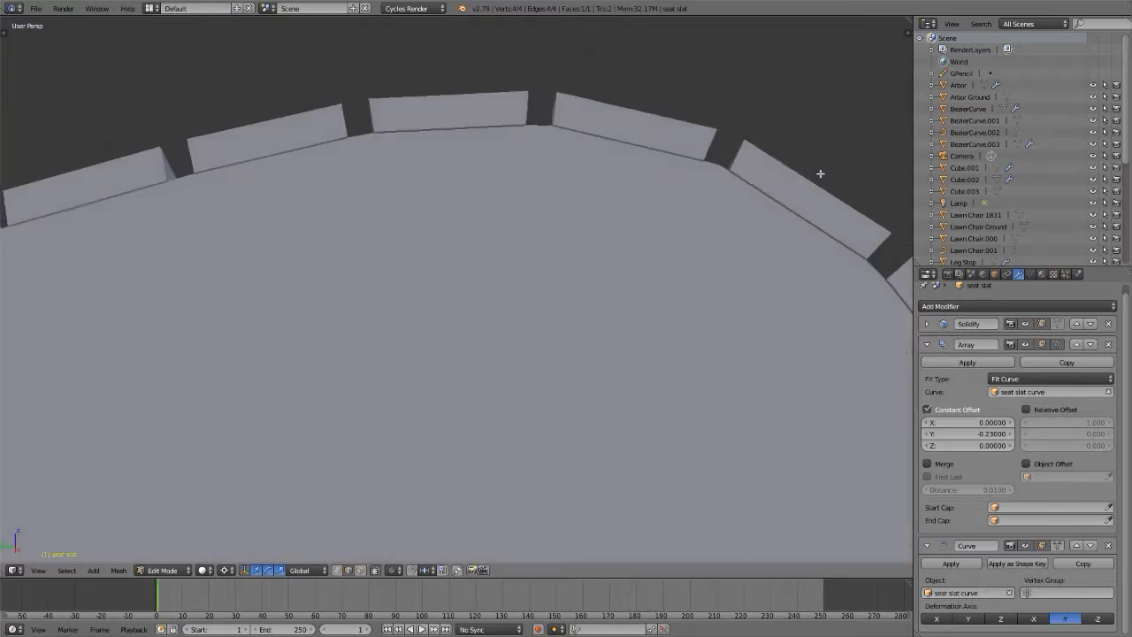
{"action": "middle_click_drag", "start_coordinate": [827, 153], "coordinate": [815, 169]}
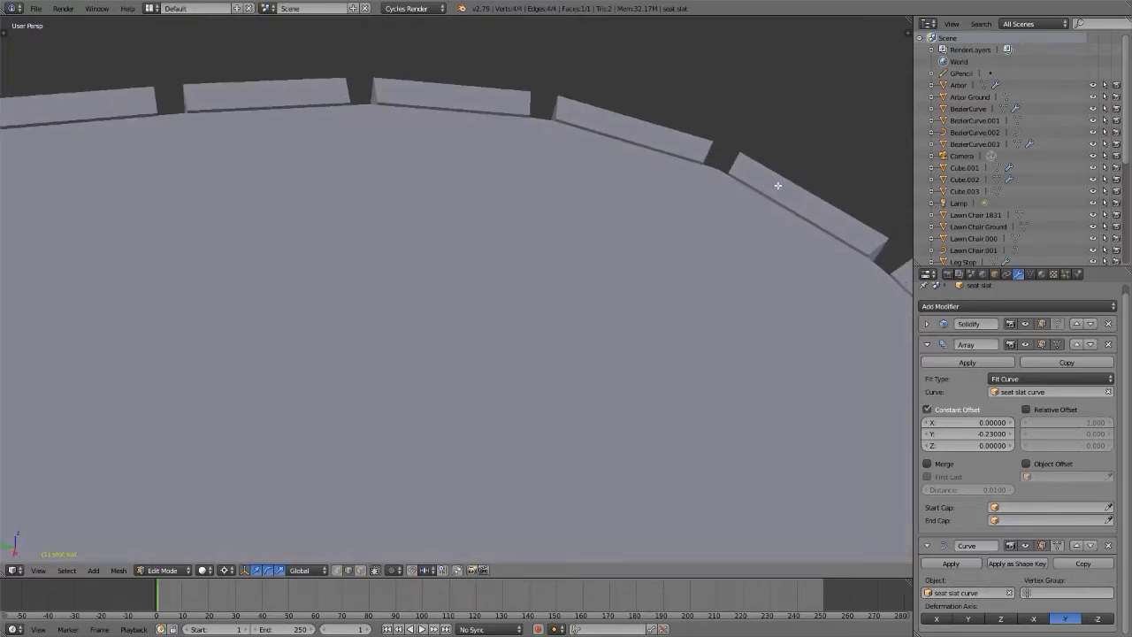
{"action": "scroll", "coordinate": [778, 184], "scroll_direction": "down", "scroll_amount": 8}
{"action": "scroll", "coordinate": [287, 222], "scroll_direction": "up", "scroll_amount": 10}
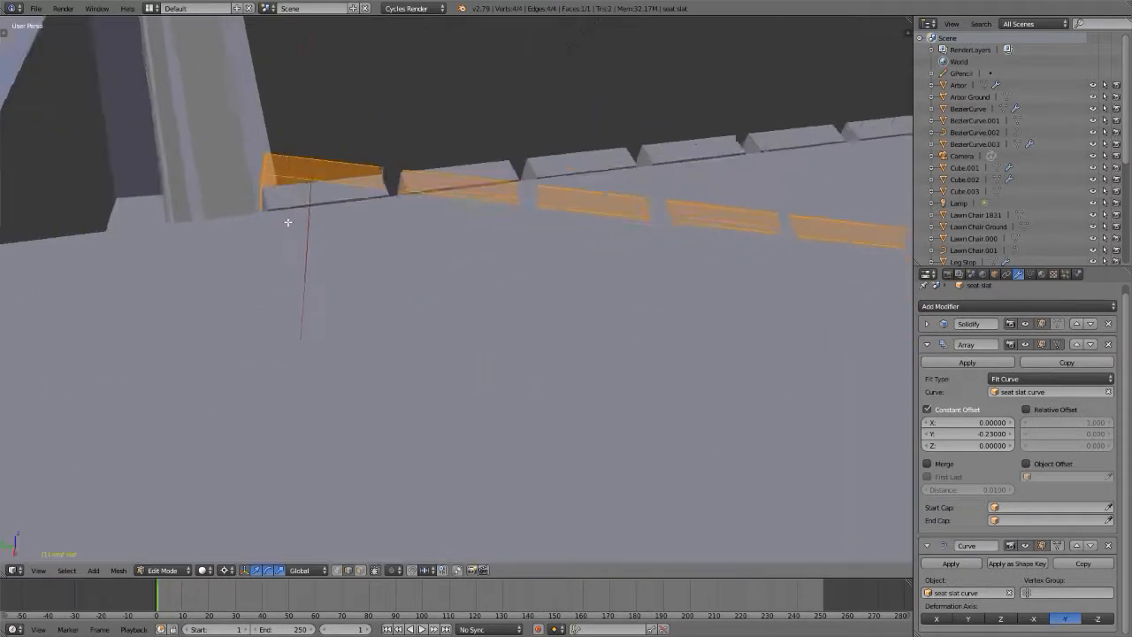
{"action": "middle_click_drag", "start_coordinate": [321, 215], "coordinate": [367, 268]}
{"action": "scroll", "coordinate": [367, 268], "scroll_direction": "down", "scroll_amount": 6}
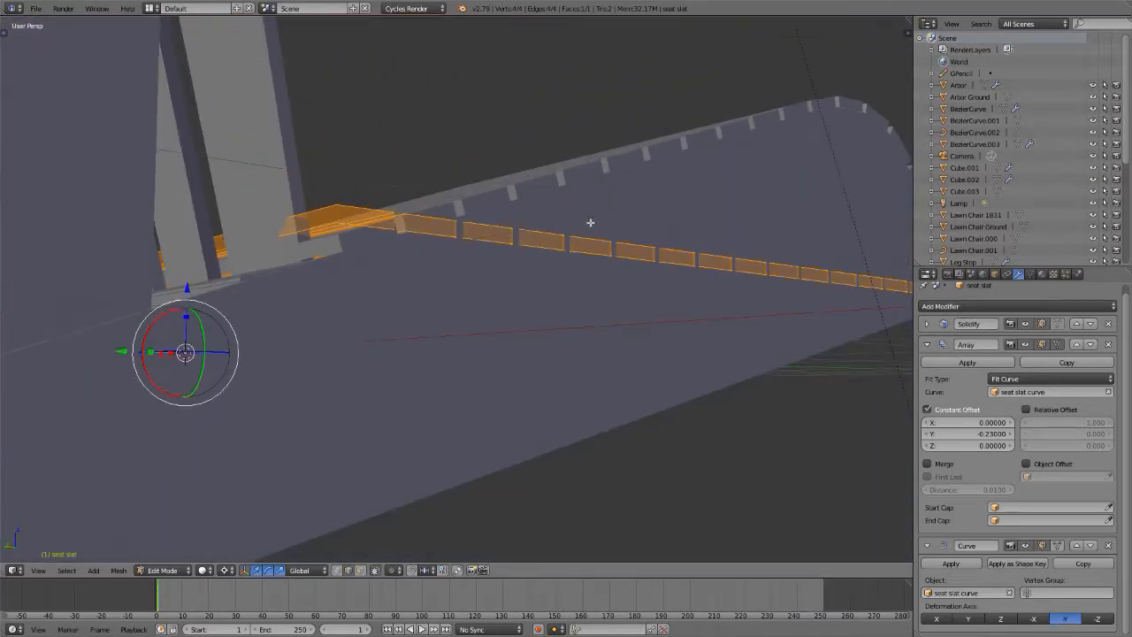
{"action": "middle_click_drag", "start_coordinate": [817, 144], "coordinate": [545, 180]}
{"action": "scroll", "coordinate": [581, 206], "scroll_direction": "up", "scroll_amount": 6}
{"action": "scroll", "coordinate": [543, 163], "scroll_direction": "up", "scroll_amount": 4}
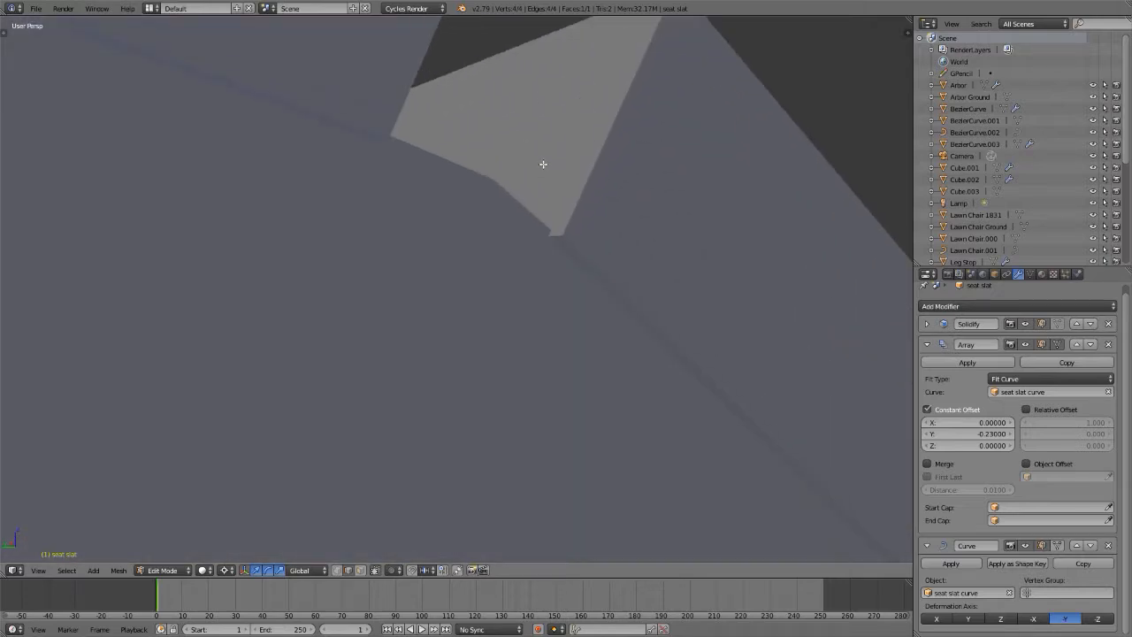
{"action": "middle_click_drag", "start_coordinate": [552, 264], "coordinate": [552, 275]}
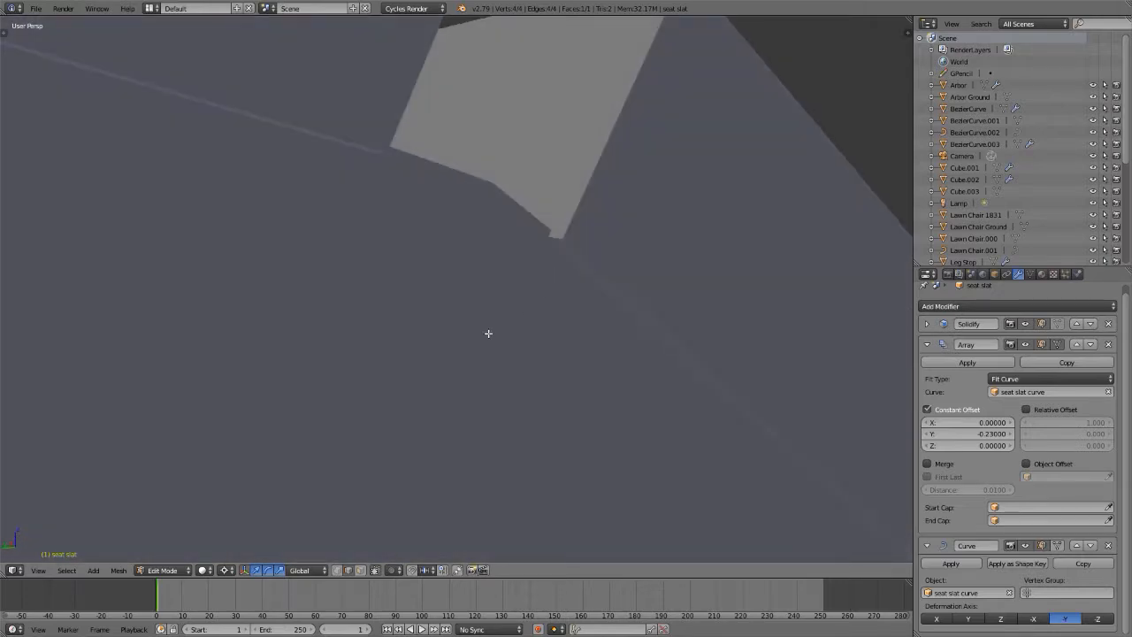
{"action": "key", "text": "g"}
{"action": "key", "text": "z"}
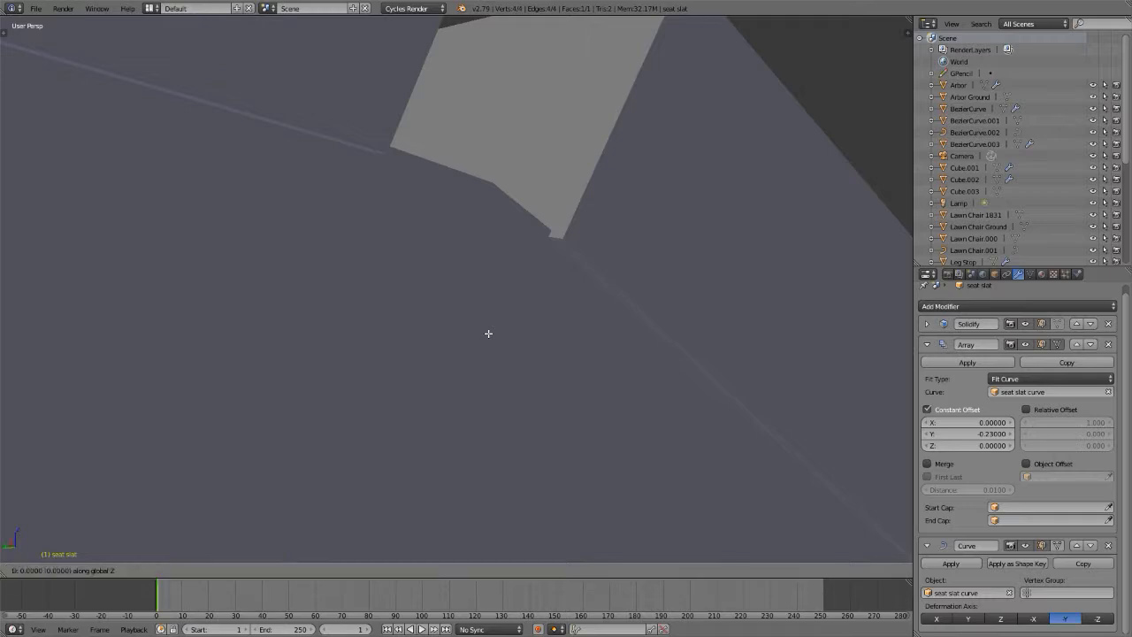
{"action": "left_click", "coordinate": [485, 402]}
{"action": "scroll", "coordinate": [485, 401], "scroll_direction": "down", "scroll_amount": 8}
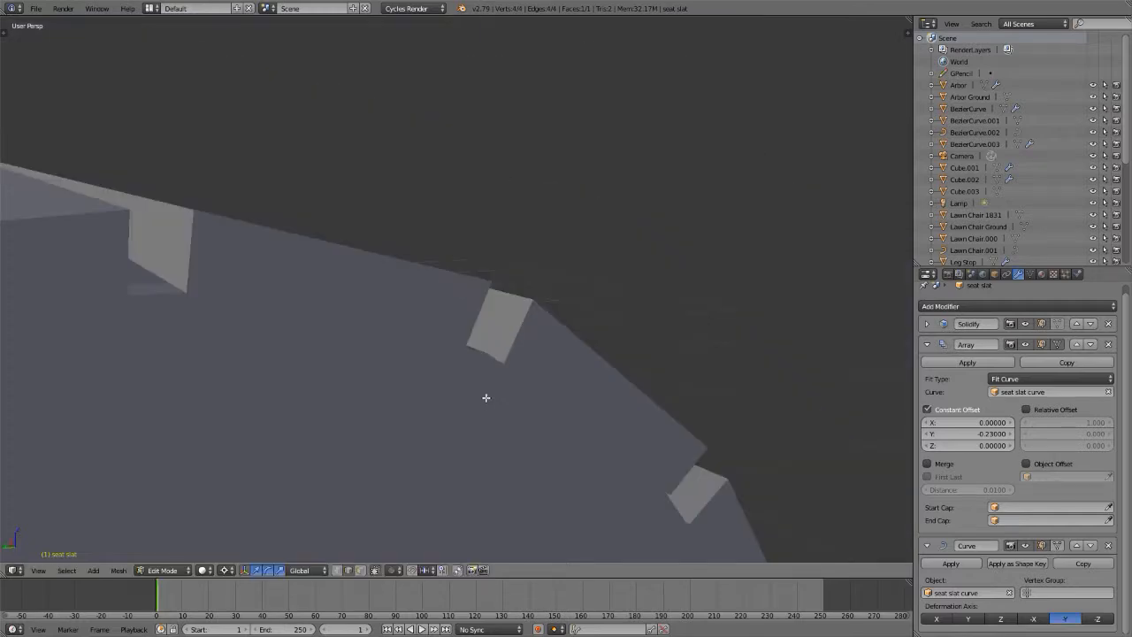
- Return to Object Mode and preview the chair in rendered shading to examine the gaps between the seat slats
{"action": "scroll", "coordinate": [486, 402], "scroll_direction": "down", "scroll_amount": 5}
{"action": "mouse_move", "coordinate": [672, 266]}
{"action": "middle_mouse_down"}
{"action": "mouse_move", "coordinate": [606, 310]}
{"action": "mouse_move", "coordinate": [557, 322]}
{"action": "mouse_move", "coordinate": [571, 346]}
{"action": "mouse_move", "coordinate": [395, 386]}
{"action": "mouse_move", "coordinate": [324, 324]}
{"action": "mouse_move", "coordinate": [542, 335]}
{"action": "mouse_move", "coordinate": [382, 306]}
{"action": "middle_mouse_up"}
{"action": "key", "text": "shift+z"}
{"action": "scroll", "coordinate": [542, 335], "scroll_direction": "up", "scroll_amount": 3}
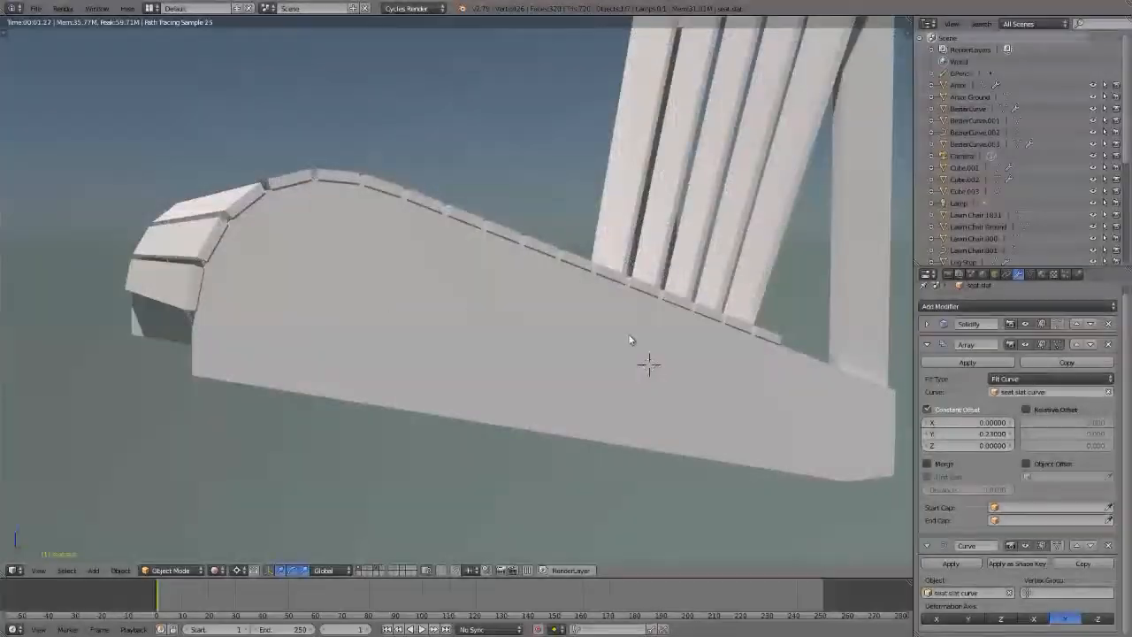
{"action": "middle_click_drag", "start_coordinate": [629, 339], "coordinate": [595, 372]}
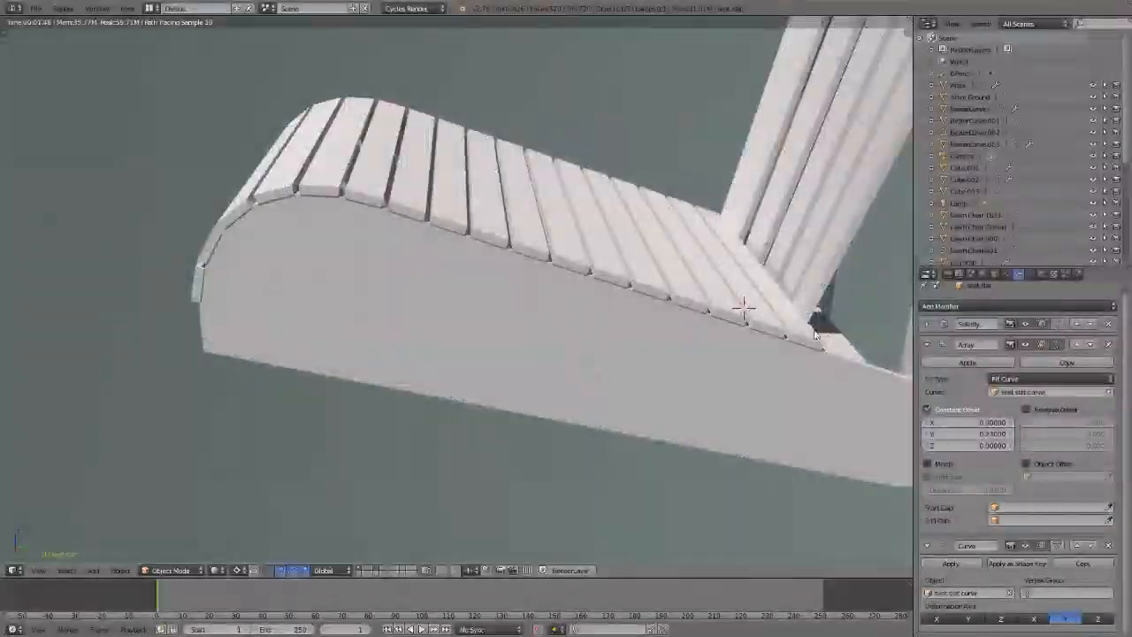
{"action": "scroll", "coordinate": [815, 334], "scroll_direction": "up", "scroll_amount": 6}
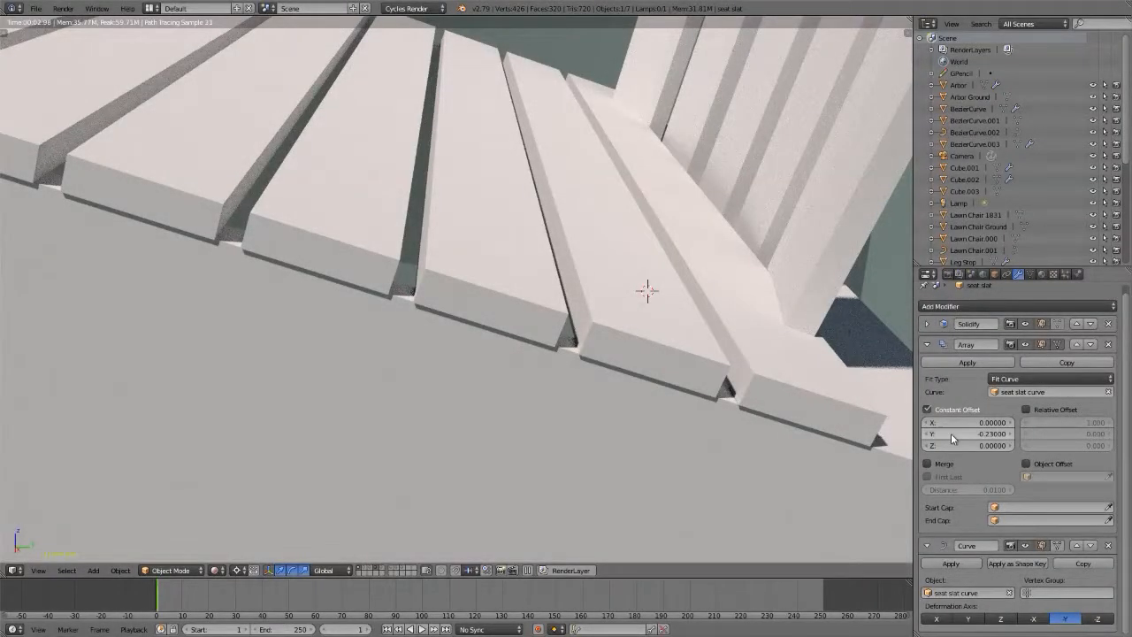
- Adjust the array's constant Y offset to -0.24 to widen the gaps between the seat slats slightly
{"action": "scroll", "coordinate": [951, 433], "scroll_direction": "down", "scroll_amount": 2, "text": "ctrl"}
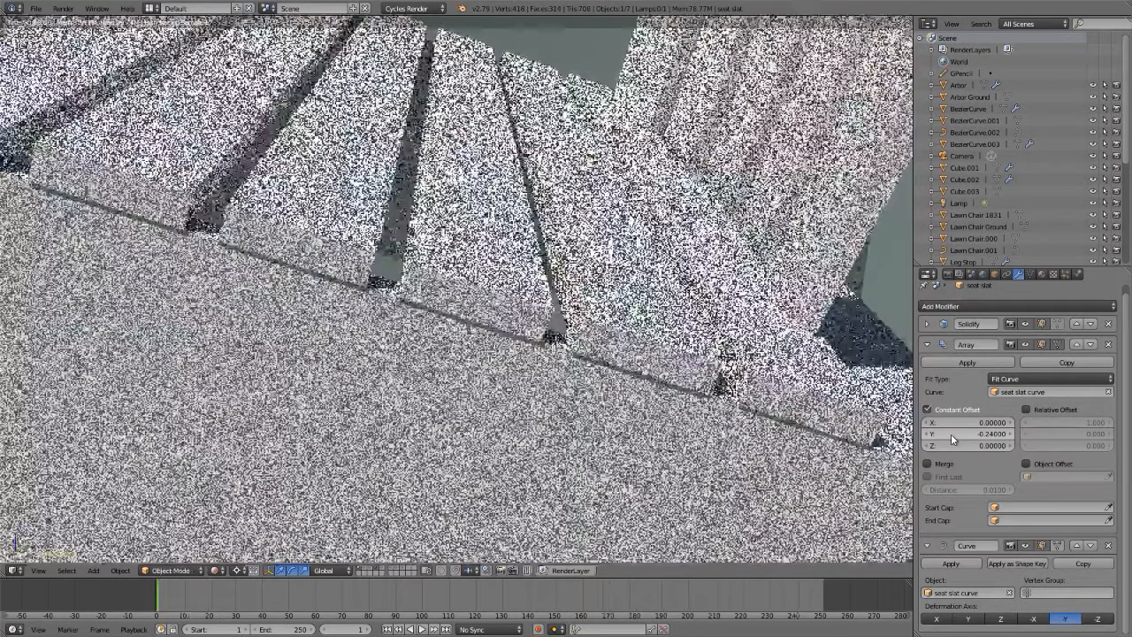
{"action": "scroll", "coordinate": [951, 440], "scroll_direction": "down", "scroll_amount": 3, "text": "ctrl"}
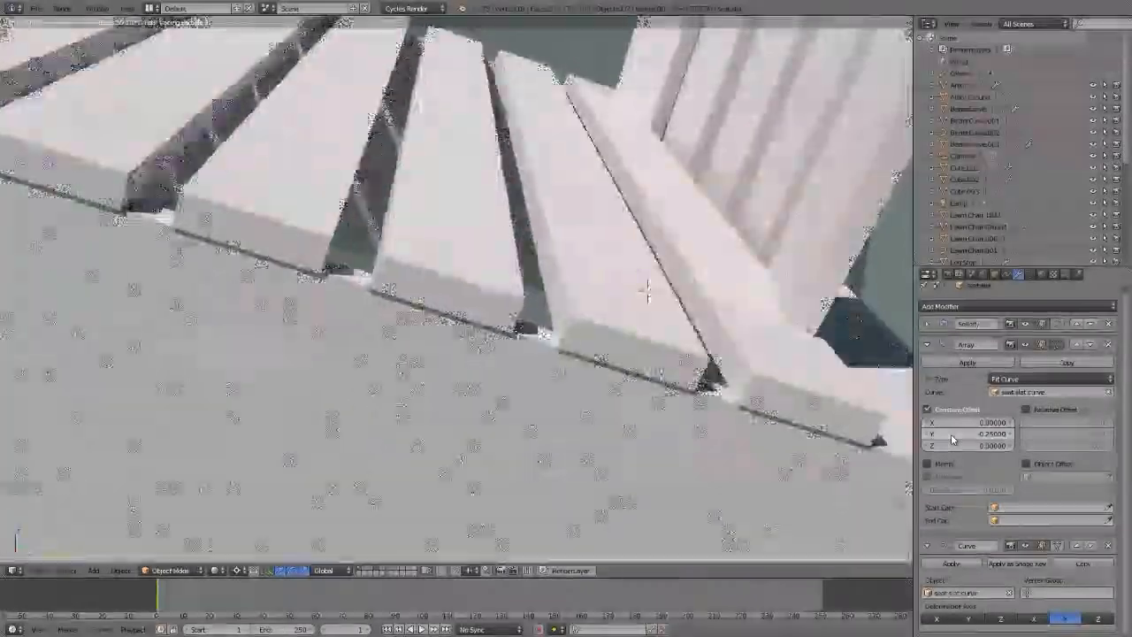
{"action": "scroll", "coordinate": [950, 439], "scroll_direction": "down", "scroll_amount": 1, "text": "ctrl"}
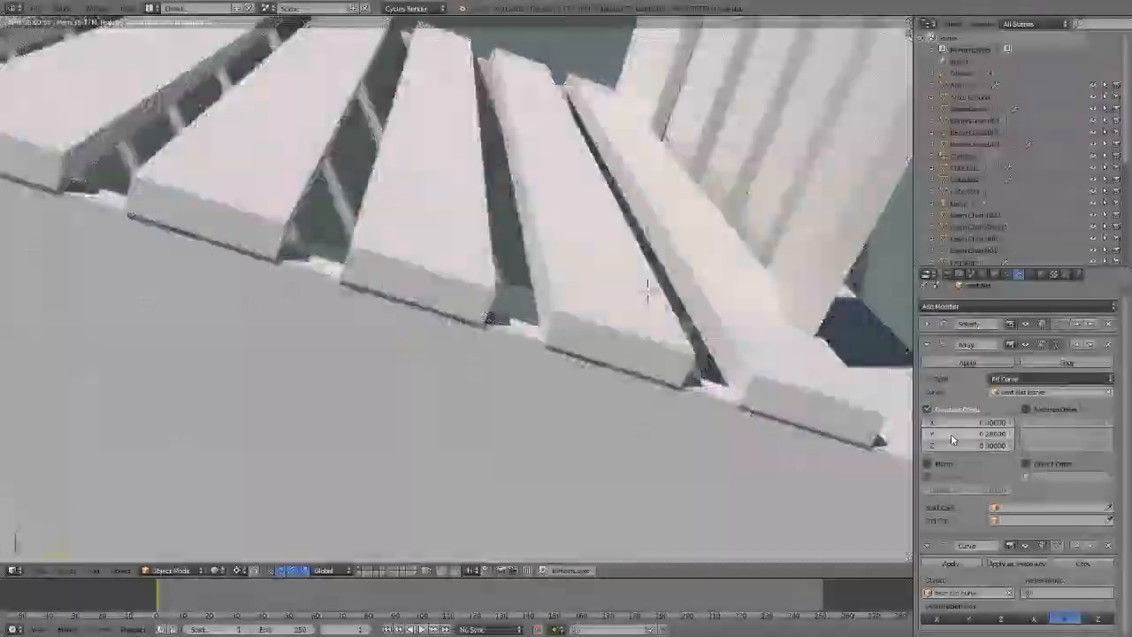
{"action": "scroll", "coordinate": [950, 439], "scroll_direction": "down", "scroll_amount": 1, "text": "ctrl"}
{"action": "scroll", "coordinate": [952, 438], "scroll_direction": "up", "scroll_amount": 1, "text": "ctrl"}
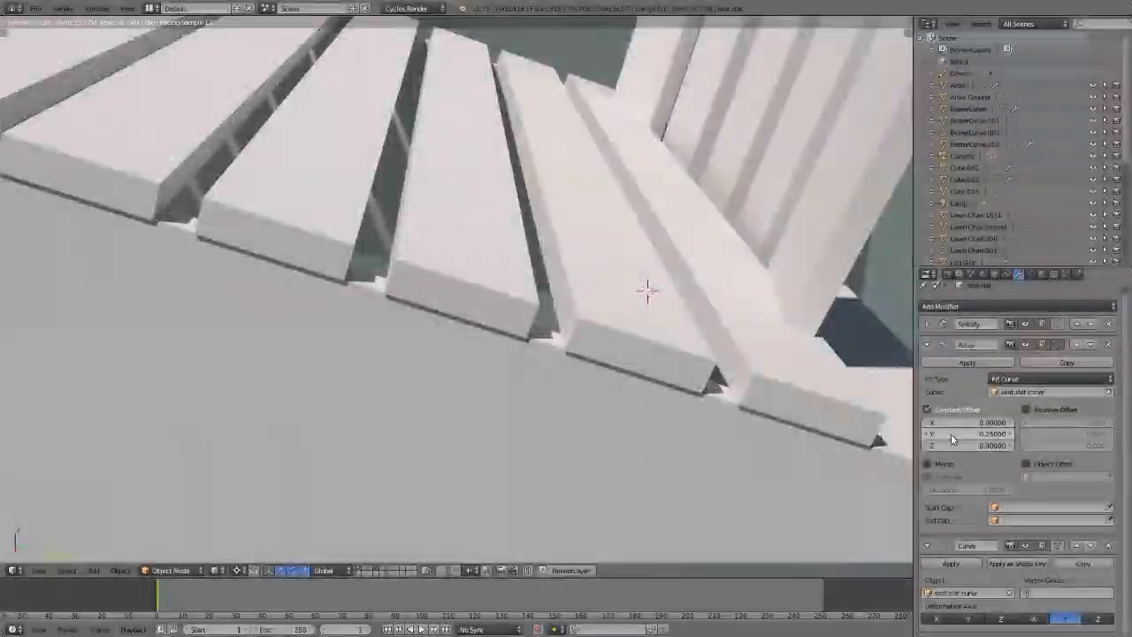
{"action": "scroll", "coordinate": [951, 438], "scroll_direction": "up", "scroll_amount": 1, "text": "ctrl"}
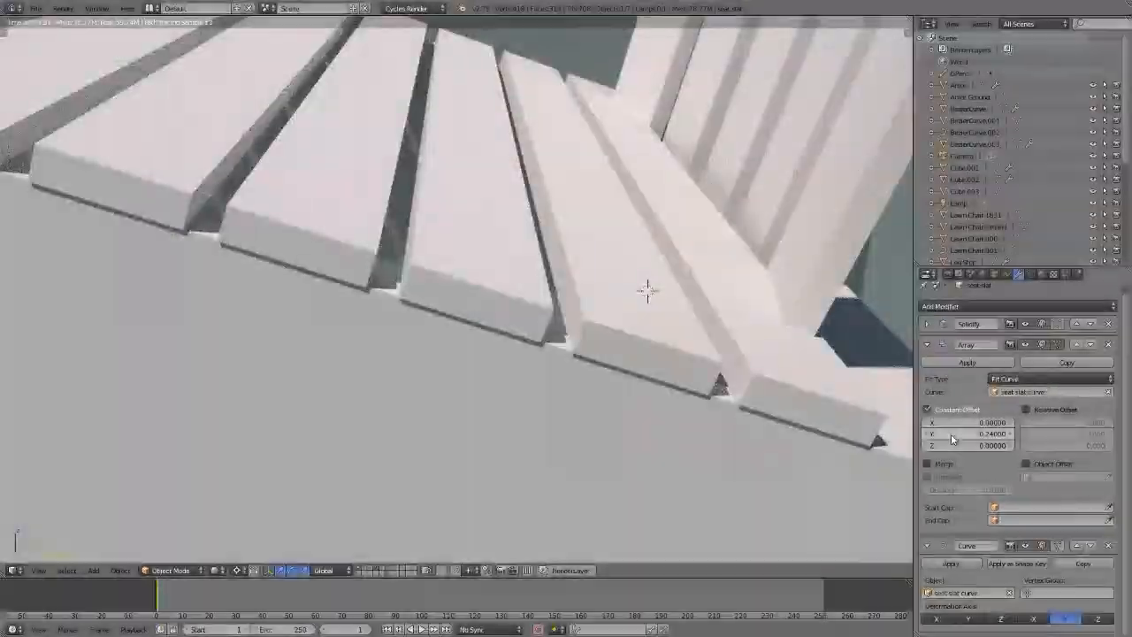
- Change the array's fit type to Fixed Count and set the count to 15
{"action": "scroll", "coordinate": [844, 395], "scroll_direction": "down", "scroll_amount": 5}
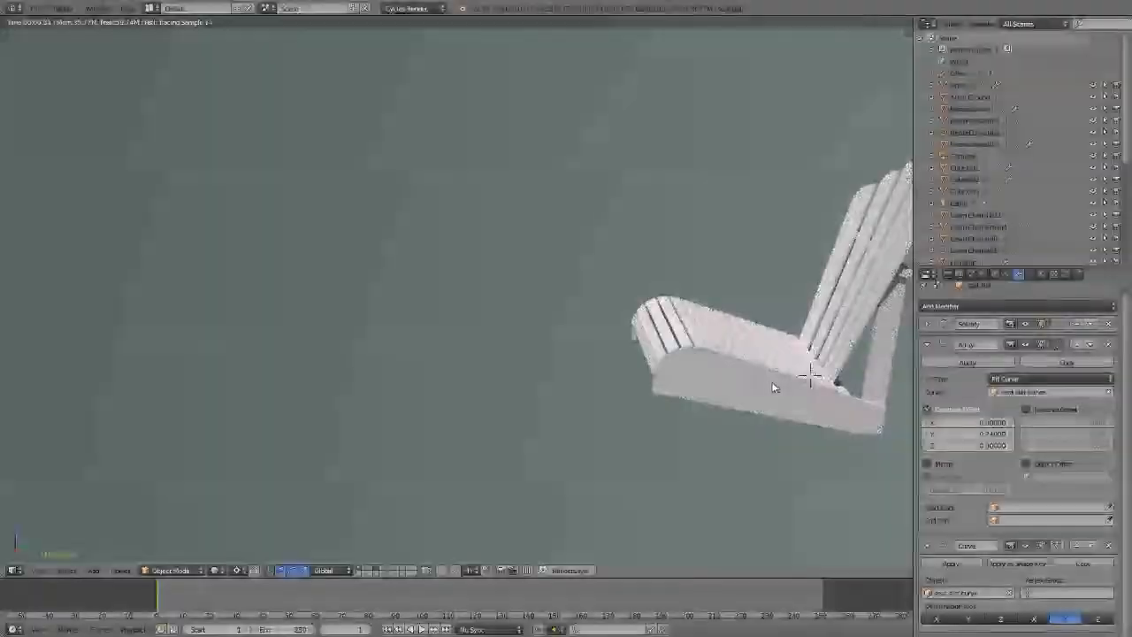
{"action": "scroll", "coordinate": [808, 374], "scroll_direction": "up", "scroll_amount": 2}
{"action": "middle_click_drag", "start_coordinate": [808, 374], "coordinate": [602, 292]}
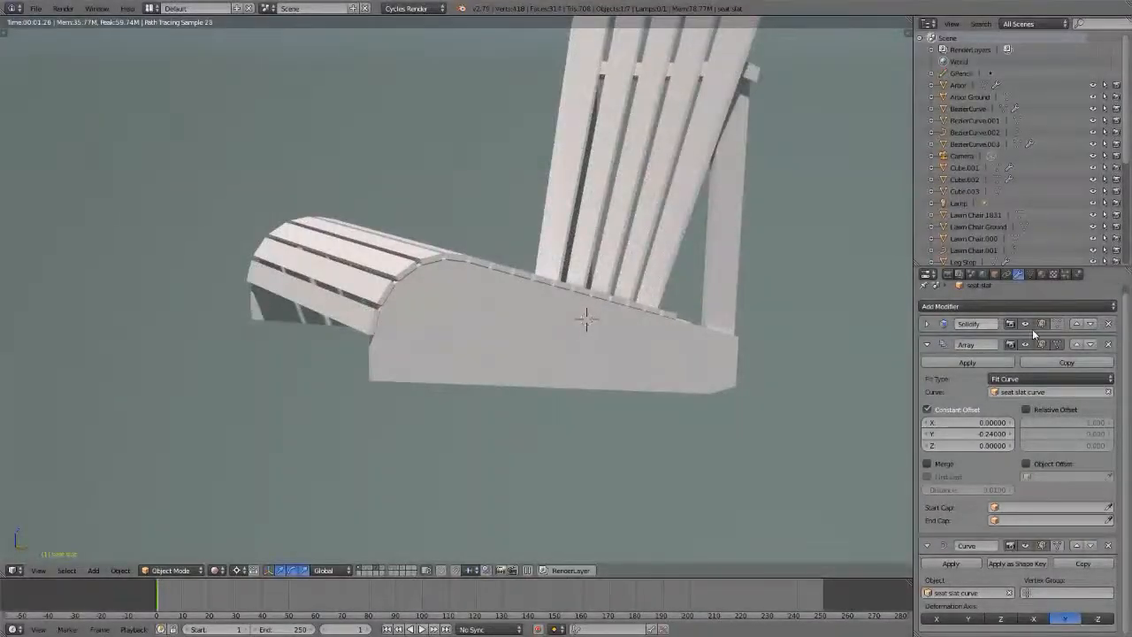
{"action": "left_click", "coordinate": [1049, 379]}
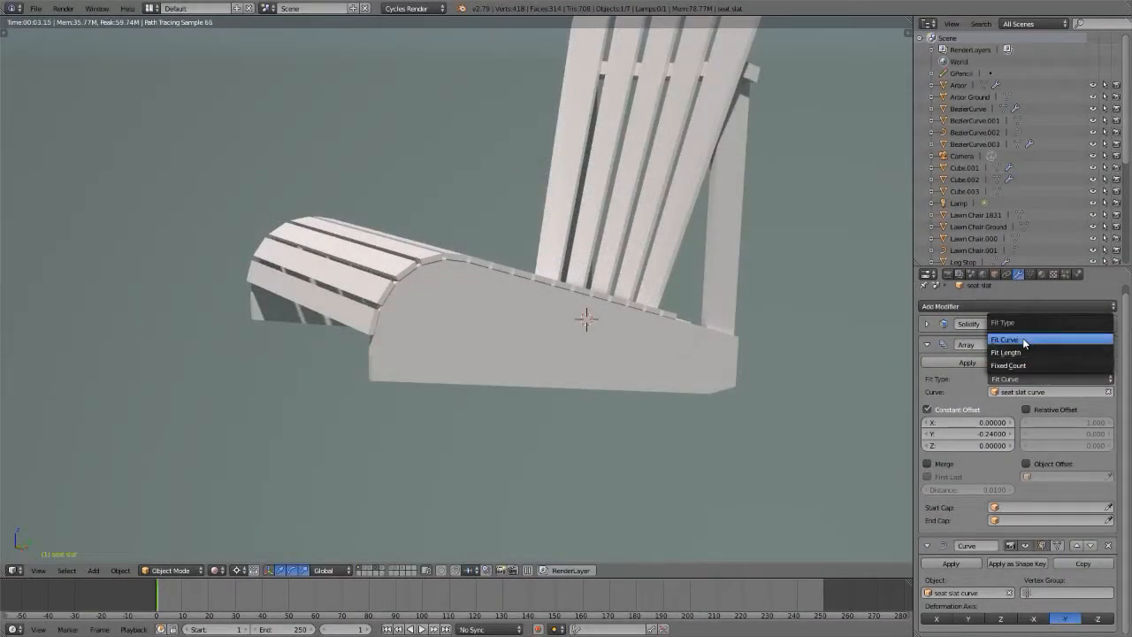
{"action": "left_click", "coordinate": [1019, 365]}
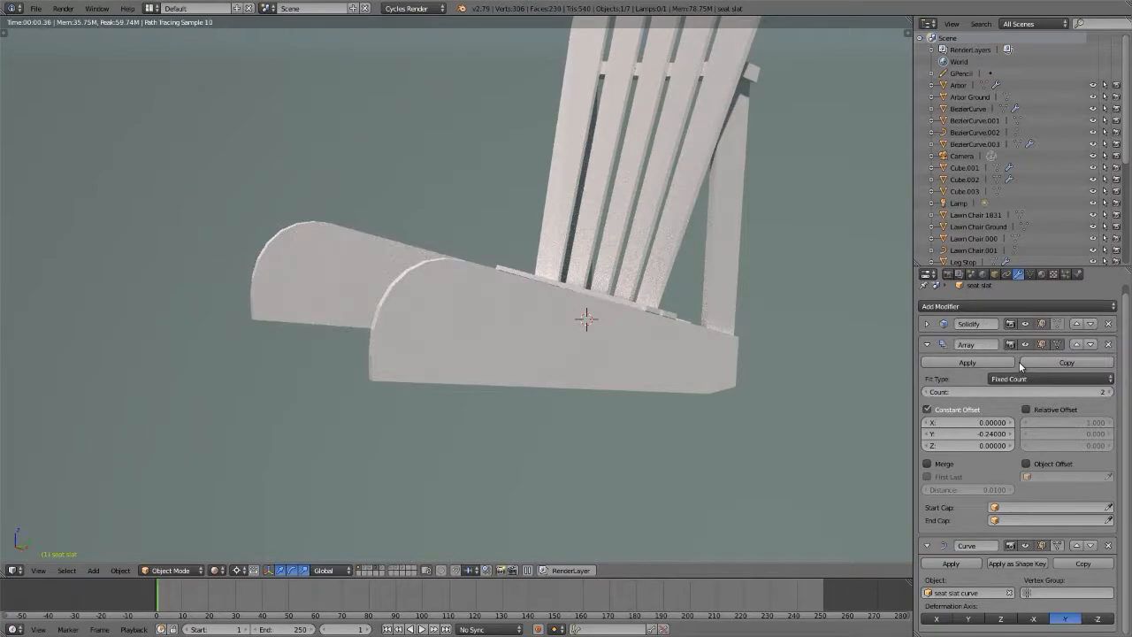
{"action": "middle_click_drag", "start_coordinate": [632, 356], "coordinate": [690, 300]}
{"action": "scroll", "coordinate": [689, 296], "scroll_direction": "up", "scroll_amount": 5}
{"action": "scroll", "coordinate": [702, 316], "scroll_direction": "down", "scroll_amount": 8}
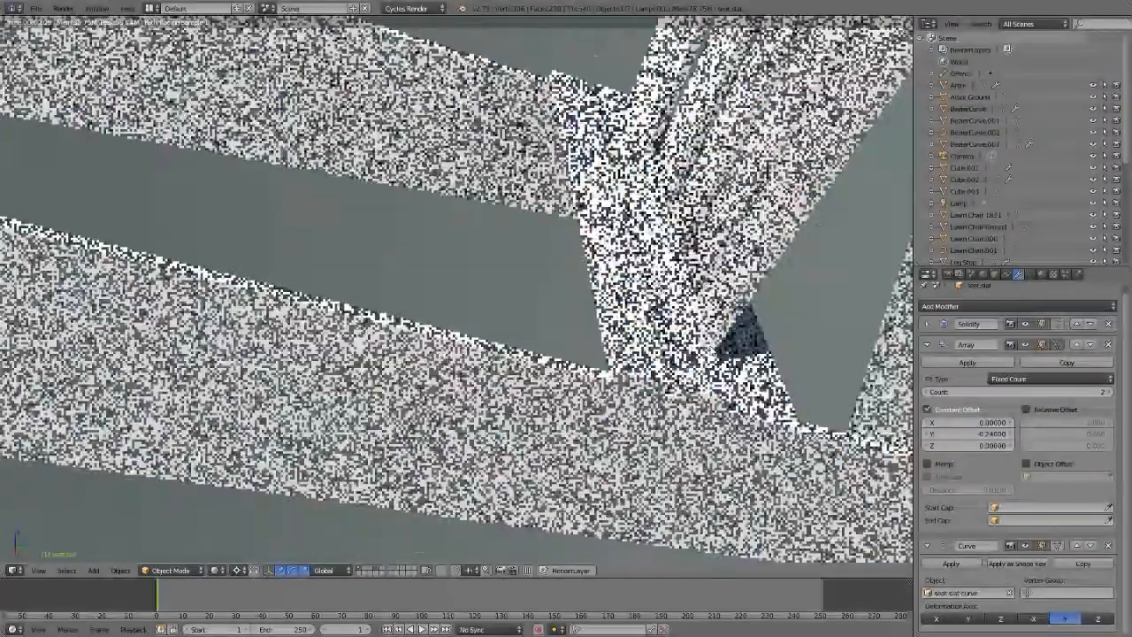
{"action": "left_click", "coordinate": [1033, 389]}
{"action": "type", "text": "15"}
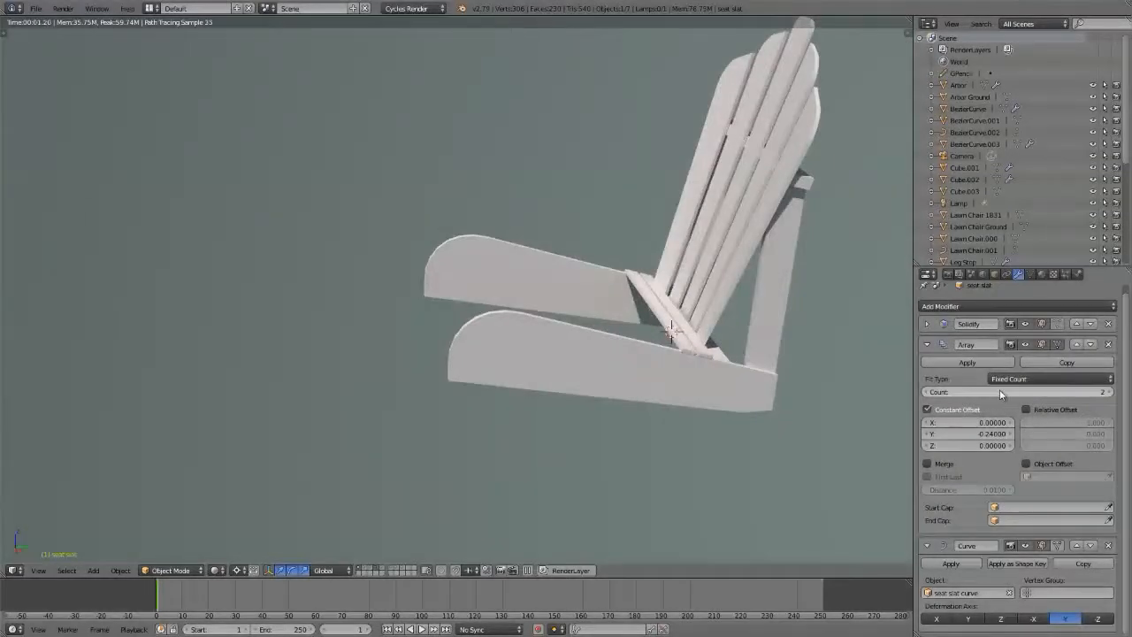
{"action": "key", "text": "Return"}
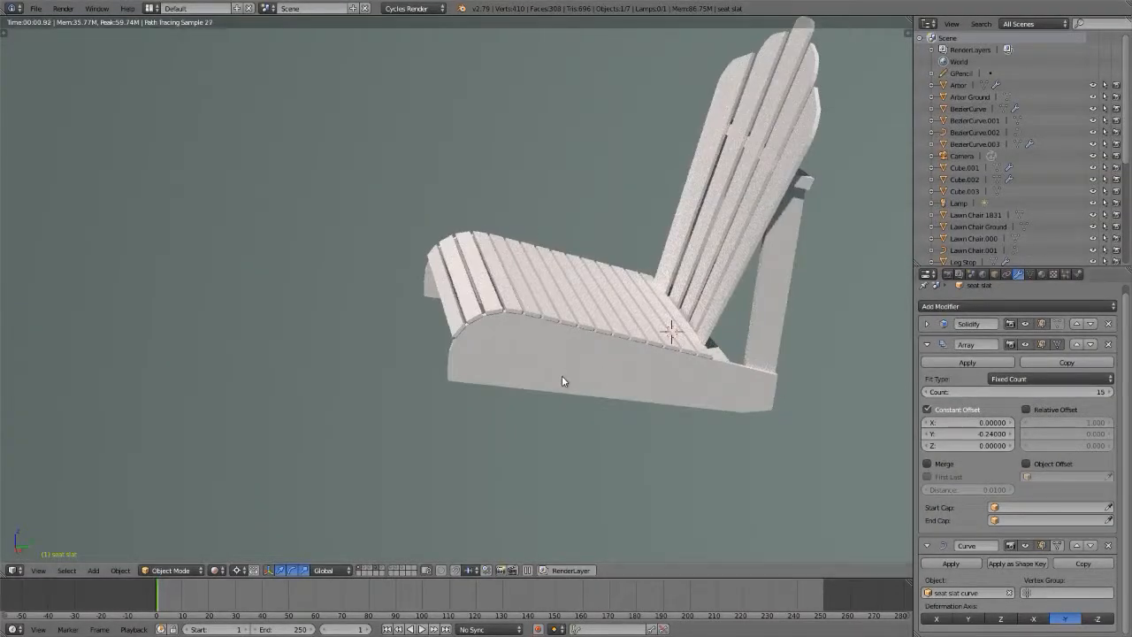
- Try different array counts on the seat slats and settle on a count of 17
{"action": "middle_click_drag", "start_coordinate": [561, 378], "coordinate": [672, 380]}
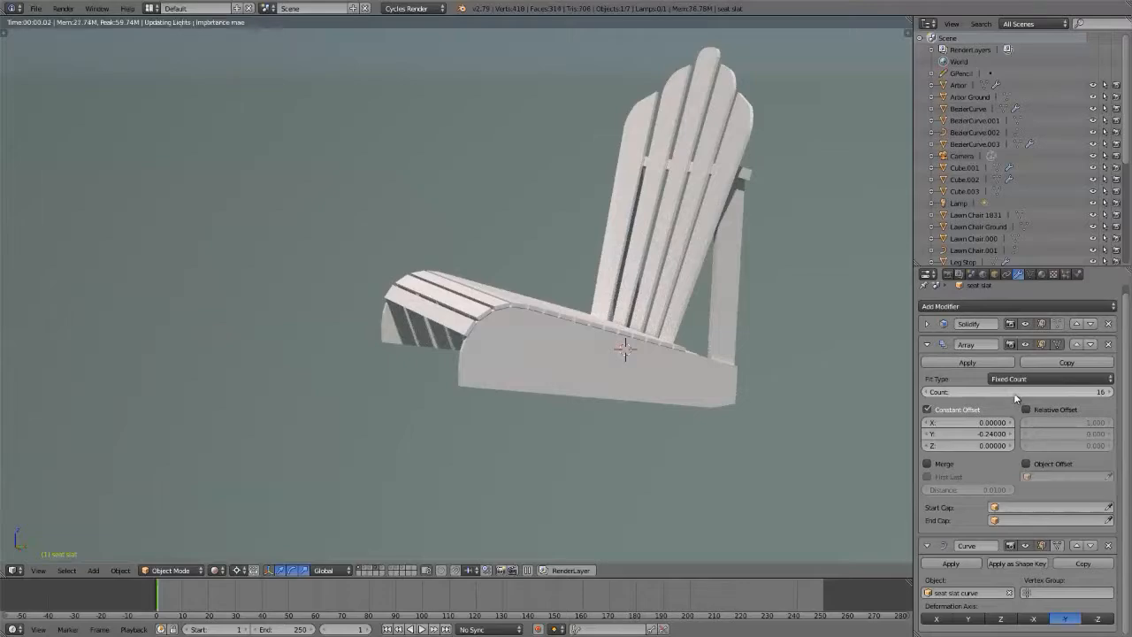
{"action": "scroll", "coordinate": [1015, 395], "scroll_direction": "up", "scroll_amount": 2, "text": "ctrl"}
{"action": "scroll", "coordinate": [1015, 395], "scroll_direction": "up", "scroll_amount": 10, "text": "ctrl"}
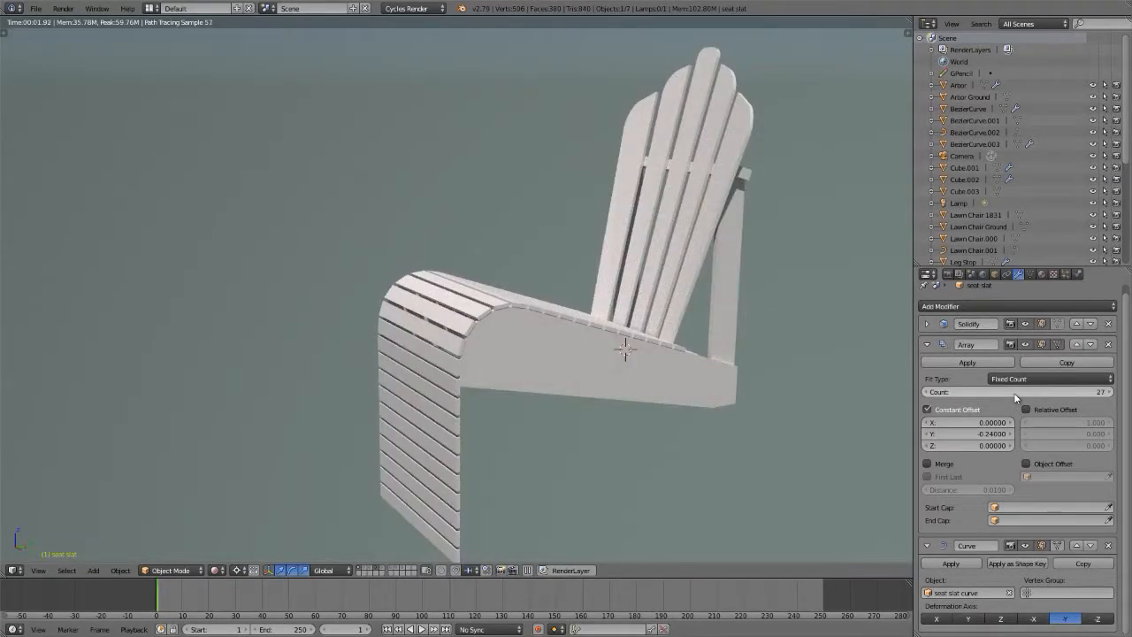
{"action": "scroll", "coordinate": [1015, 395], "scroll_direction": "down", "scroll_amount": 7, "text": "ctrl"}
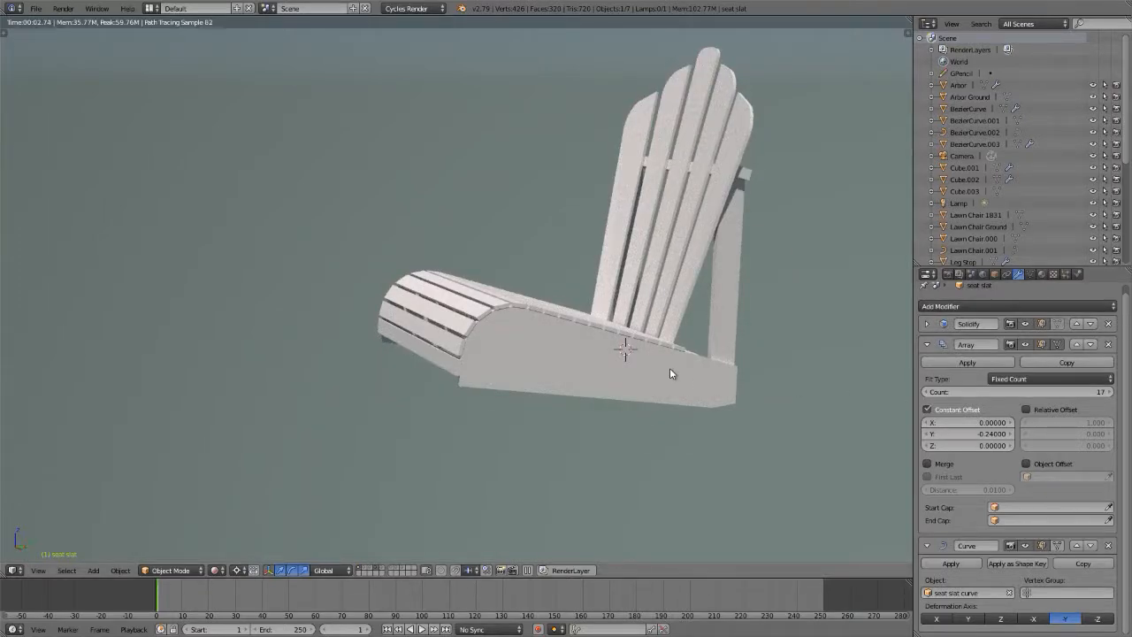
- Leave the rendered preview, open the seat slat curve for editing in wireframe, and select its end point near the backrest
{"action": "key", "text": "shift+z"}
{"action": "middle_click_drag", "start_coordinate": [669, 368], "coordinate": [677, 347]}
{"action": "scroll", "coordinate": [678, 348], "scroll_direction": "up", "scroll_amount": 5}
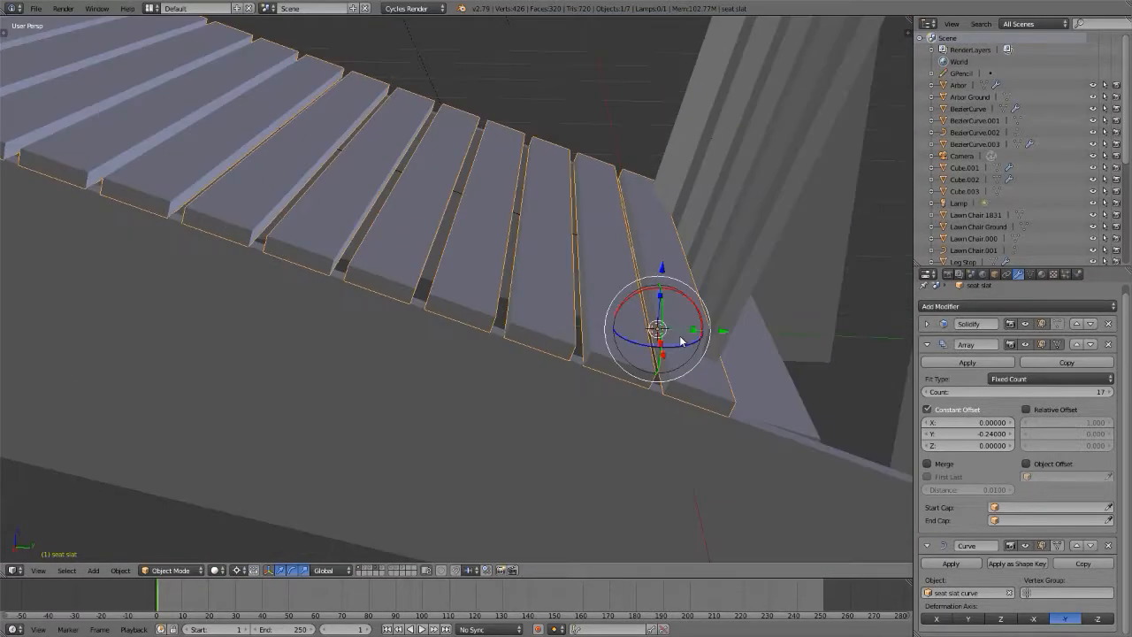
{"action": "right_click", "coordinate": [514, 219]}
{"action": "key", "text": "Tab"}
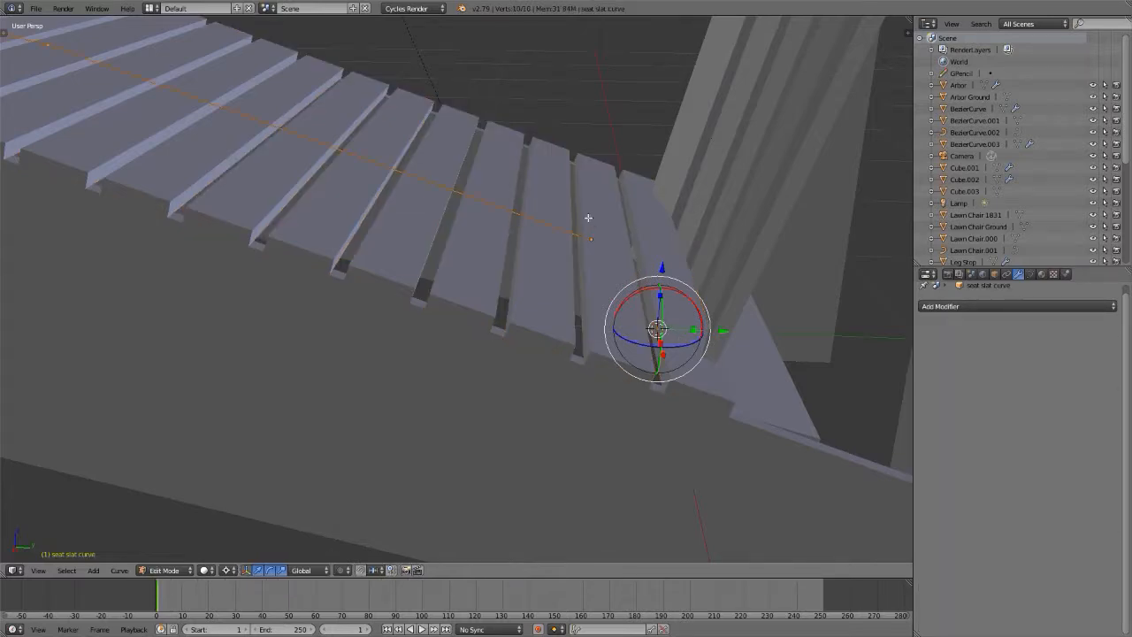
{"action": "key", "text": "z"}
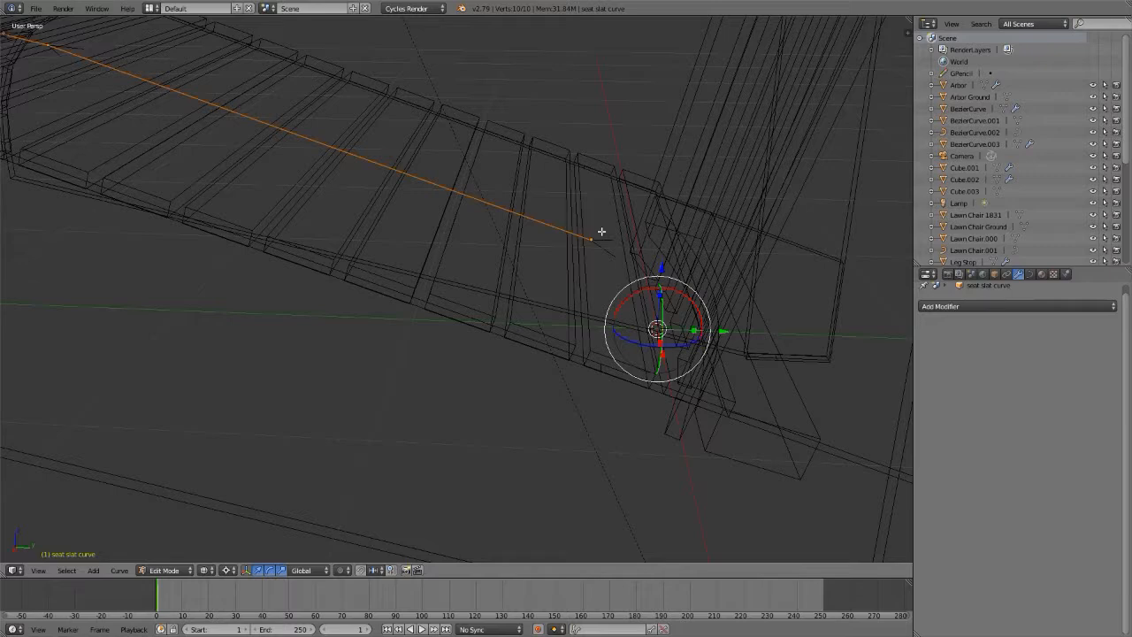
{"action": "right_click", "coordinate": [591, 239]}
- Set the transform orientation to Normal and slide the curve's end point slightly forward along the seat, shifting the slats toward the front
{"action": "key", "text": "ctrl+comma"}
{"action": "middle_click_drag", "start_coordinate": [590, 240], "coordinate": [531, 310]}
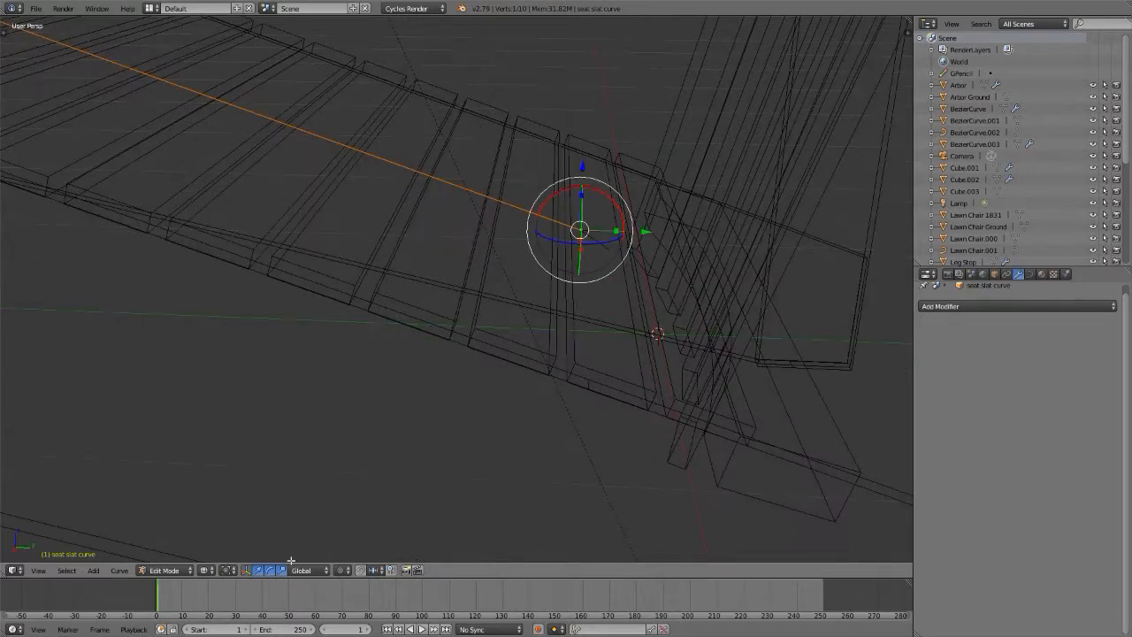
{"action": "left_click", "coordinate": [301, 569]}
{"action": "left_click", "coordinate": [302, 529]}
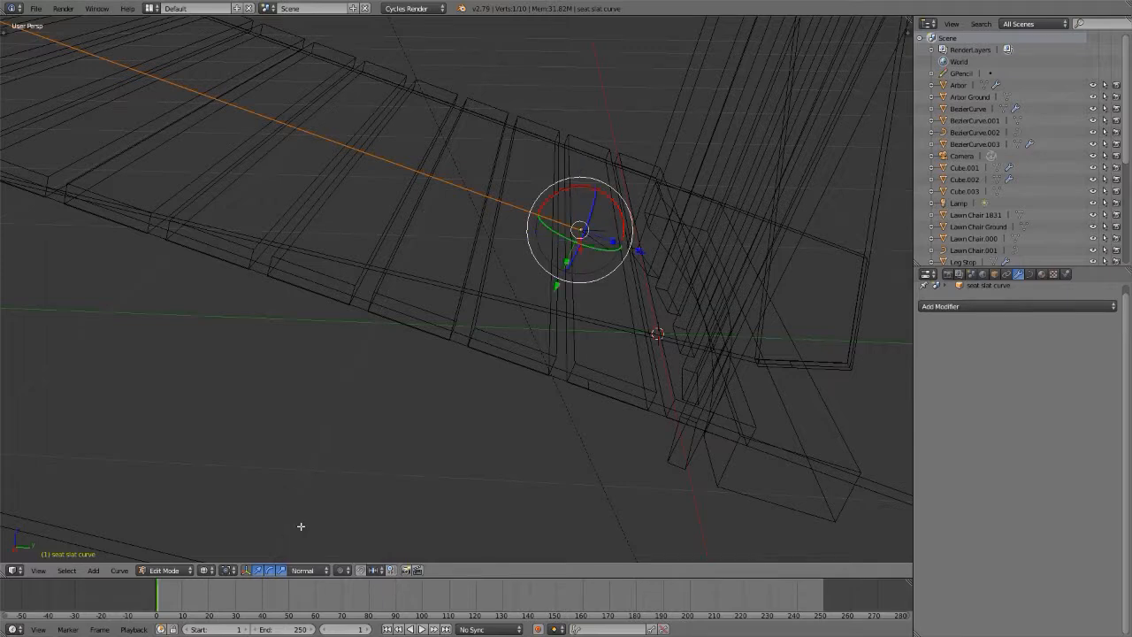
{"action": "middle_click_drag", "start_coordinate": [579, 229], "coordinate": [605, 243]}
{"action": "key", "text": "z"}
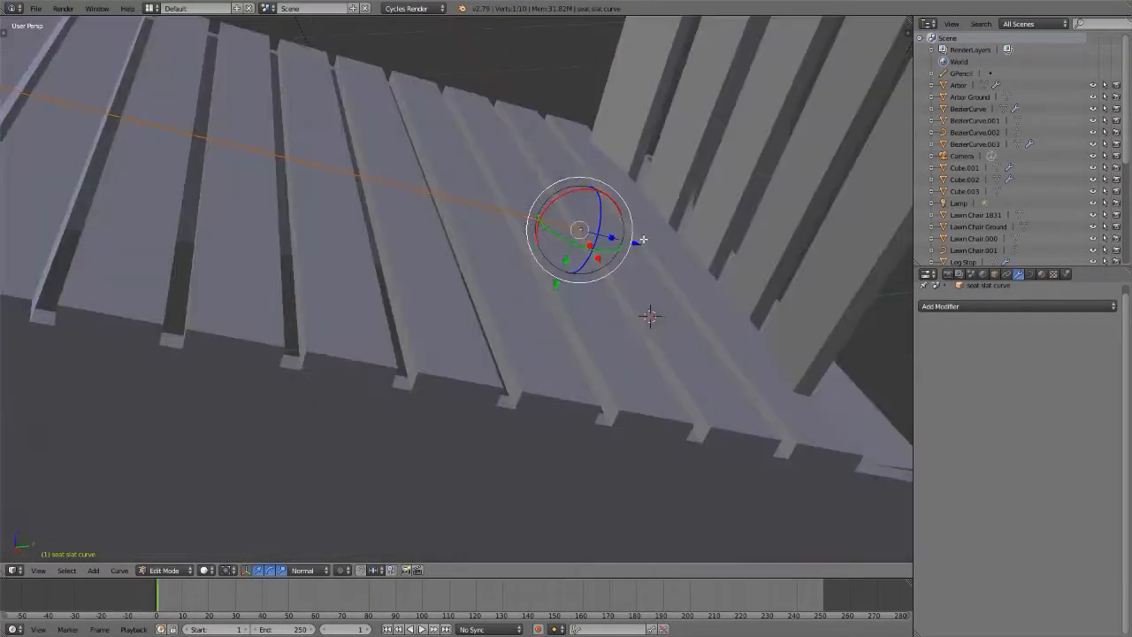
{"action": "left_click_drag", "start_coordinate": [635, 247], "coordinate": [606, 255]}
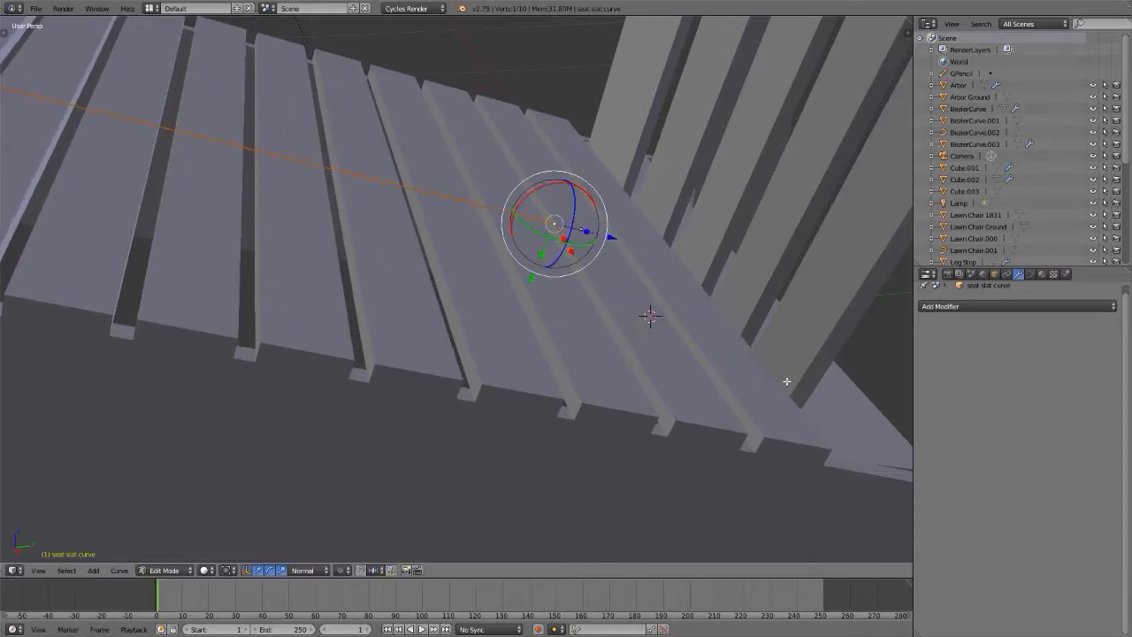
{"action": "mouse_move", "coordinate": [786, 381]}
{"action": "middle_mouse_down"}
{"action": "mouse_move", "coordinate": [866, 434]}
{"action": "mouse_move", "coordinate": [796, 398]}
{"action": "middle_mouse_up"}
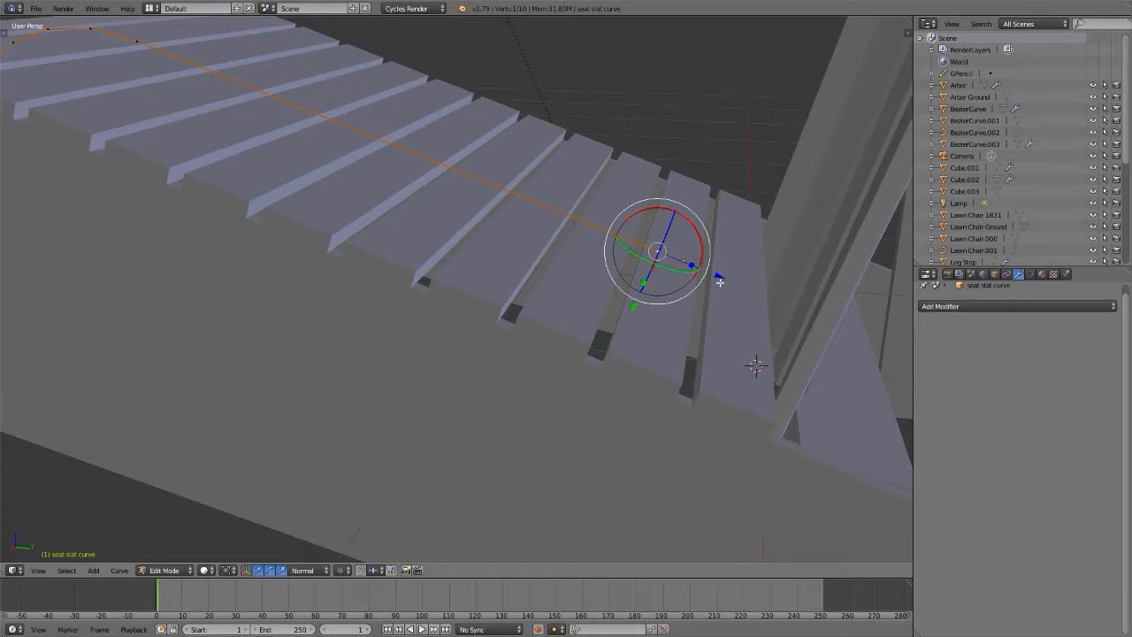
{"action": "left_click_drag", "start_coordinate": [715, 274], "coordinate": [713, 277]}
{"action": "middle_click_drag", "start_coordinate": [733, 320], "coordinate": [663, 266]}
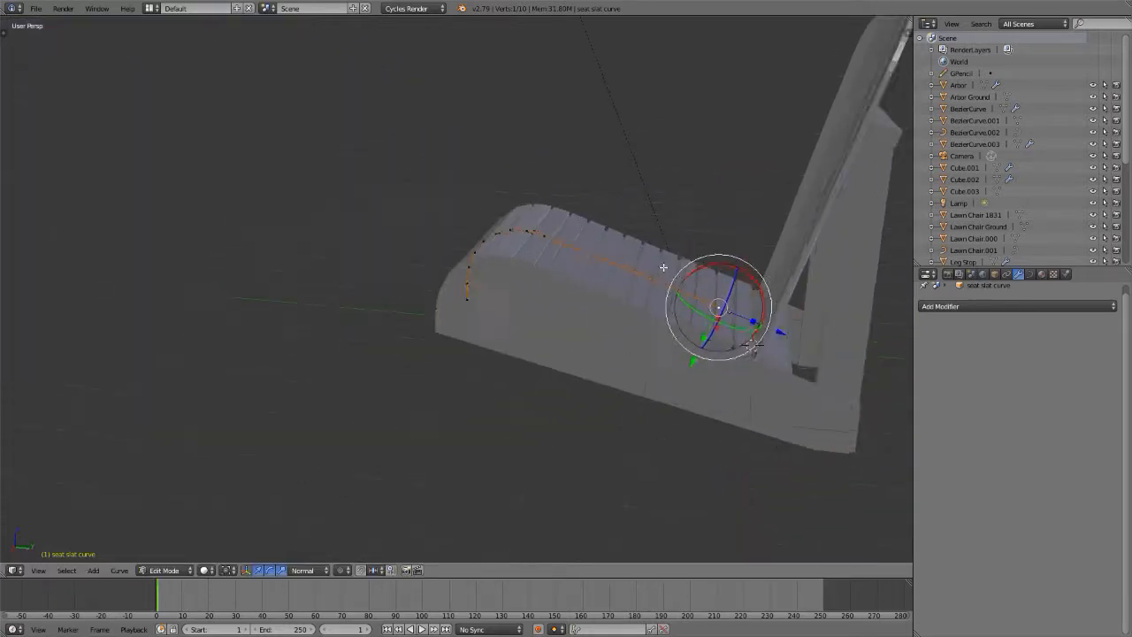
- Return to Object Mode and examine how the lowest front slats line up with the ends of the side boards
{"action": "key", "text": "Tab"}
{"action": "middle_click_drag", "start_coordinate": [475, 293], "coordinate": [361, 371]}
{"action": "scroll", "coordinate": [344, 372], "scroll_direction": "up", "scroll_amount": 5}
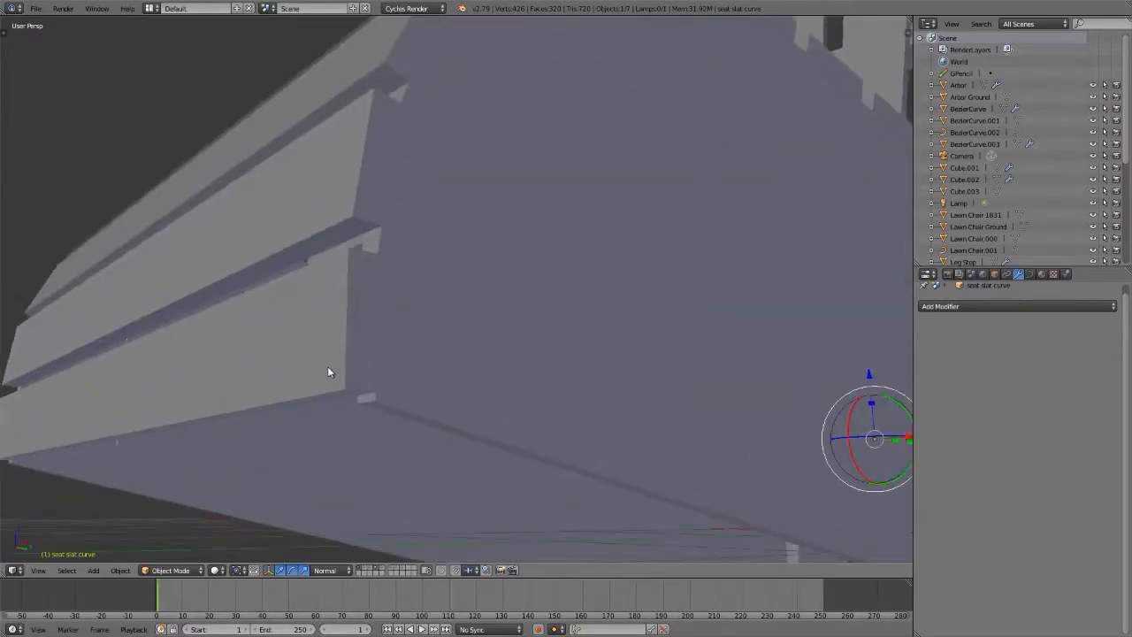
{"action": "scroll", "coordinate": [370, 381], "scroll_direction": "down", "scroll_amount": 5}
{"action": "middle_click_drag", "start_coordinate": [419, 345], "coordinate": [411, 409]}
{"action": "scroll", "coordinate": [519, 381], "scroll_direction": "down", "scroll_amount": 4}
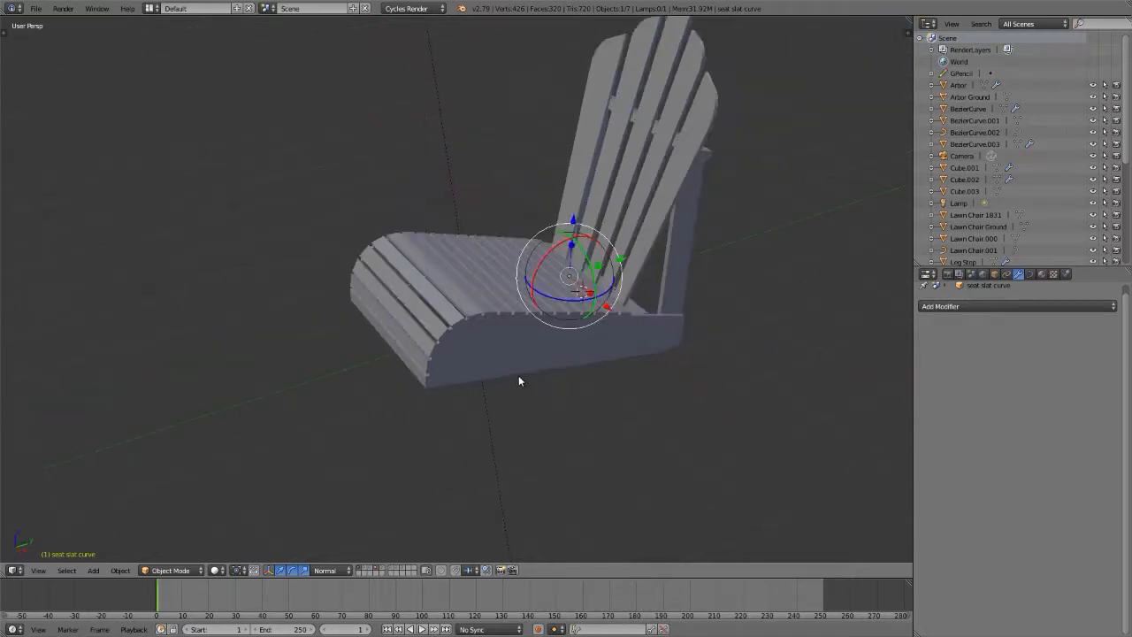
- Save the scene over the existing .blend file
{"action": "key", "text": "x"}
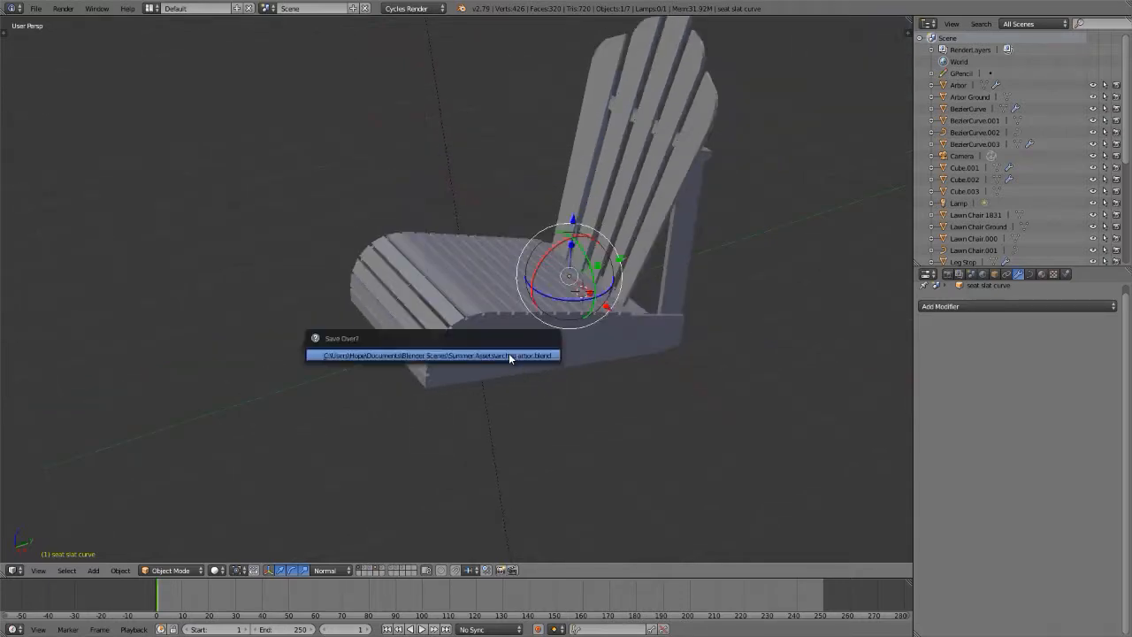
{"action": "key", "text": "Escape"}
{"action": "middle_click_drag", "start_coordinate": [508, 351], "coordinate": [531, 366]}
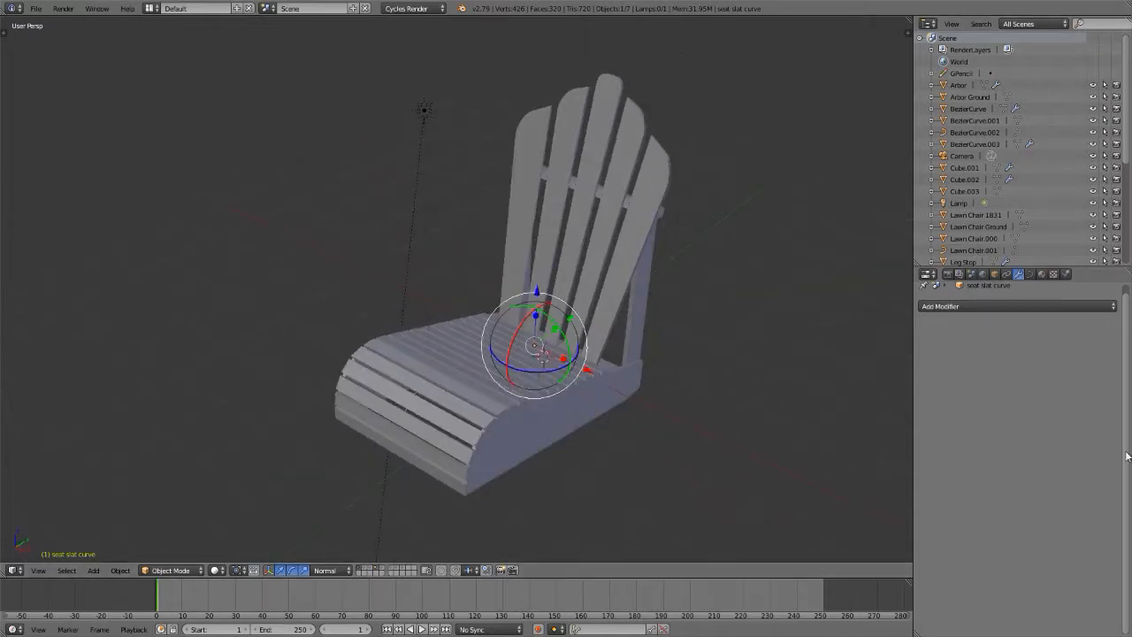
{"action": "middle_click_drag", "start_coordinate": [429, 362], "coordinate": [601, 314]}
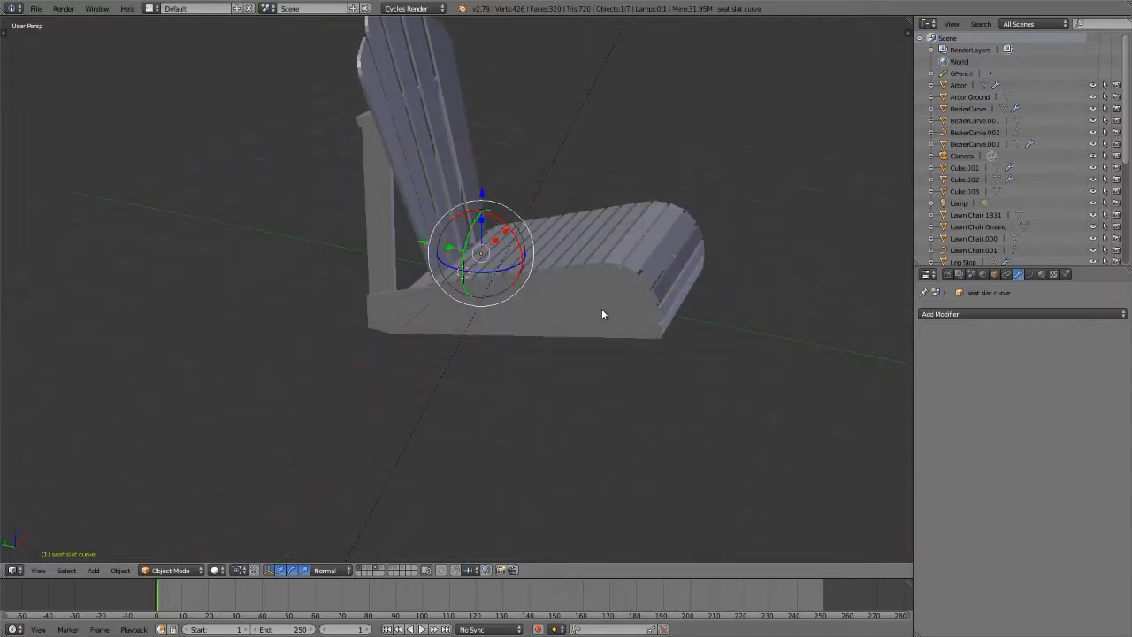
- Switch to the other Blender window with the finished coloured chairs and examine their undersides in rendered shading
{"action": "key", "text": "alt+Tab"}
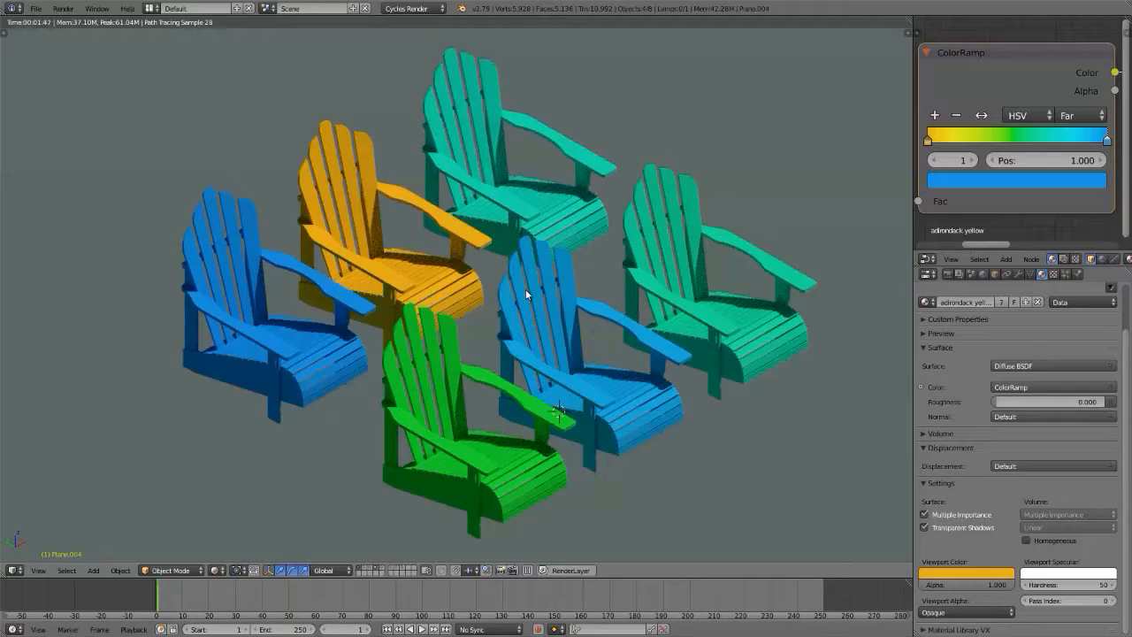
{"action": "key", "text": "shift+z"}
{"action": "middle_click_drag", "start_coordinate": [513, 274], "coordinate": [394, 189]}
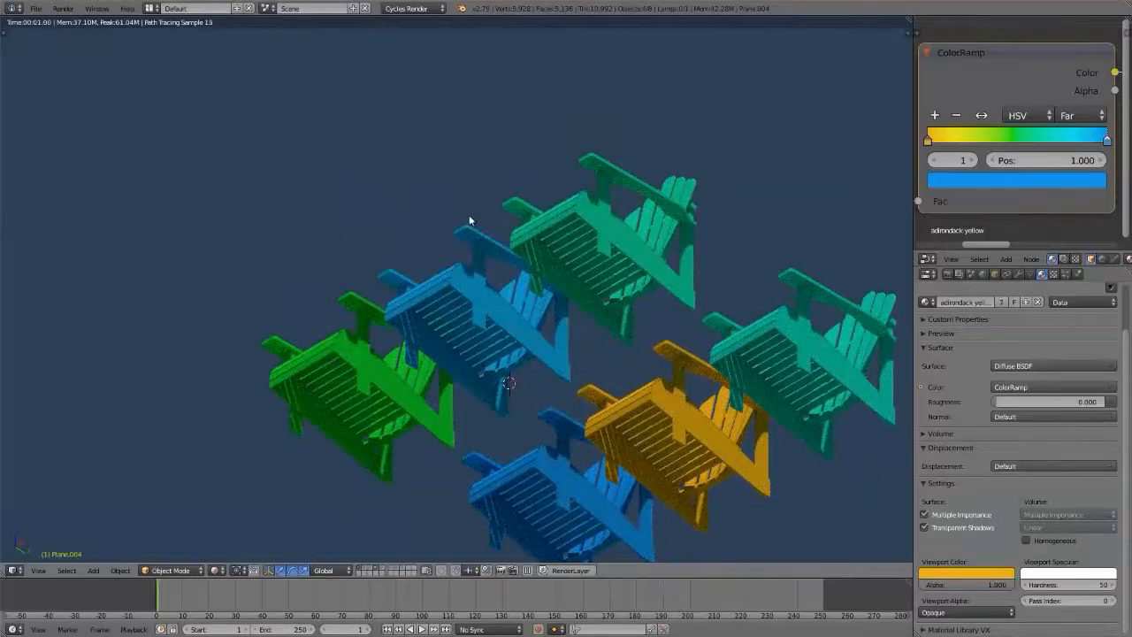
{"action": "middle_click_drag", "start_coordinate": [470, 222], "coordinate": [538, 275]}
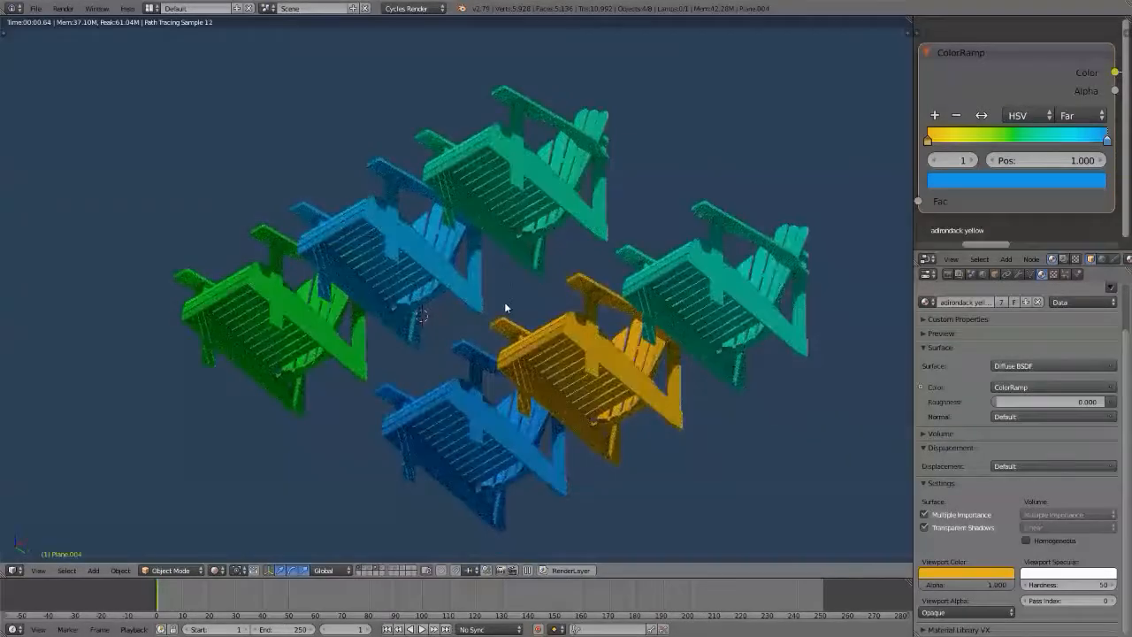
{"action": "scroll", "coordinate": [504, 316], "scroll_direction": "up", "scroll_amount": 2}
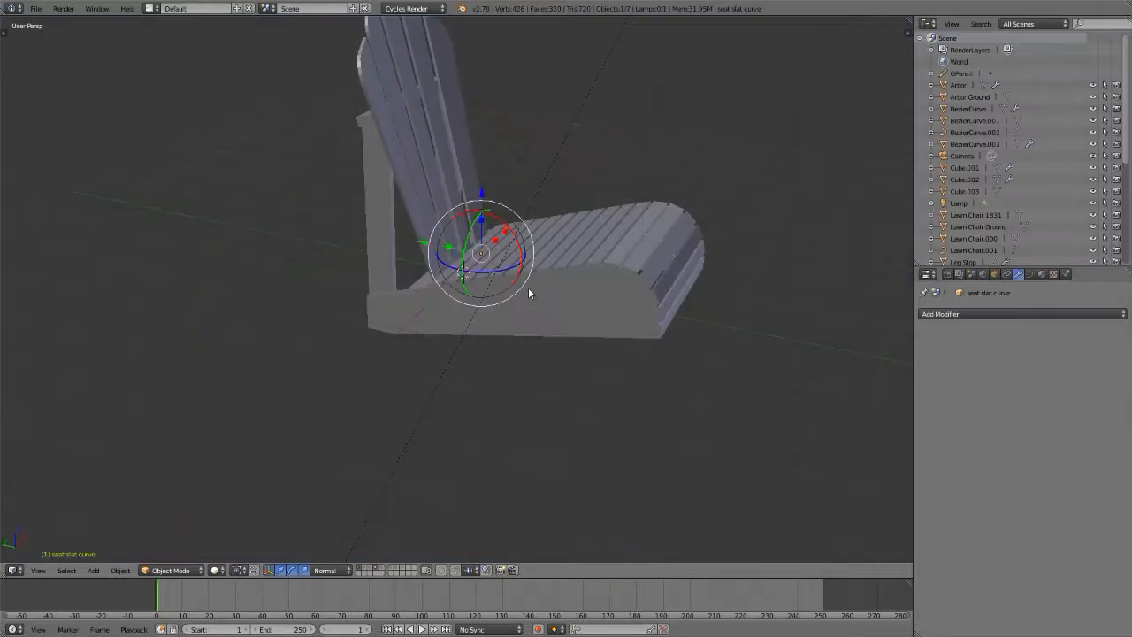
- Return to the chair model, select the rear support posts, and consult the front legs in the reference photo
{"action": "middle_click_drag", "start_coordinate": [527, 289], "coordinate": [336, 258]}
{"action": "right_click", "coordinate": [834, 261]}
{"action": "middle_click_drag", "start_coordinate": [794, 270], "coordinate": [633, 239]}
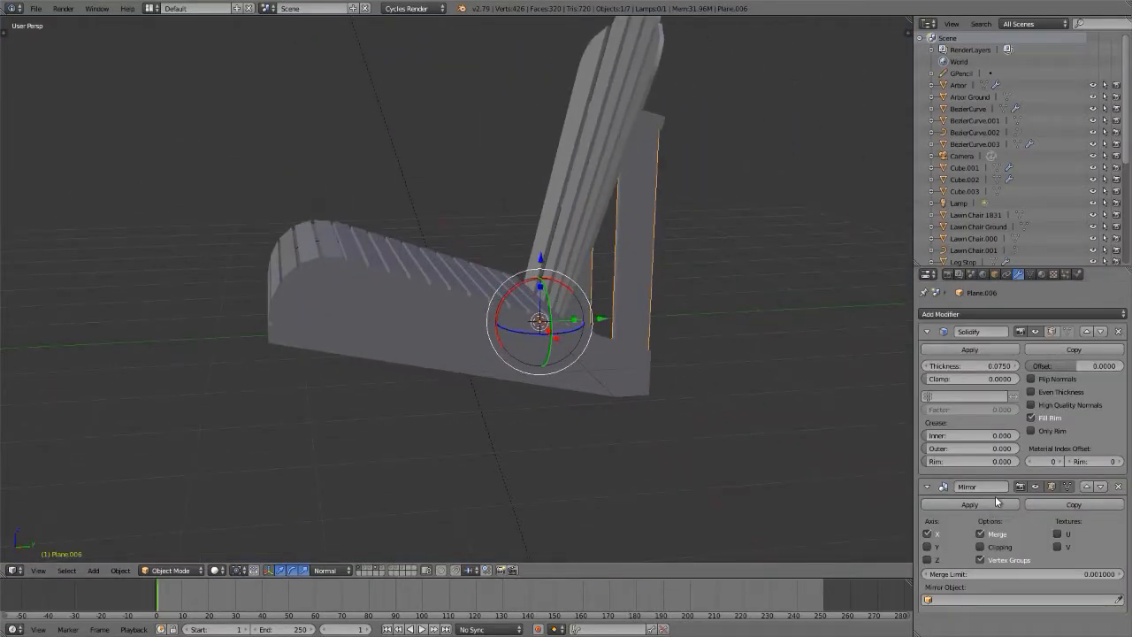
{"action": "key", "text": "alt+Tab"}
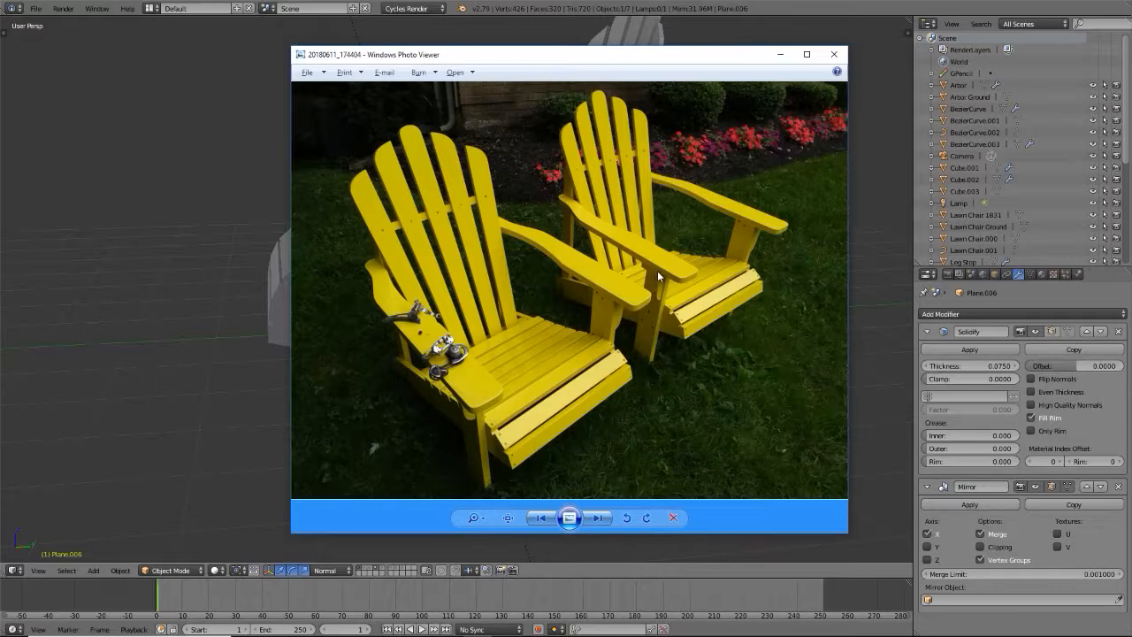
{"action": "key", "text": "alt+Tab"}
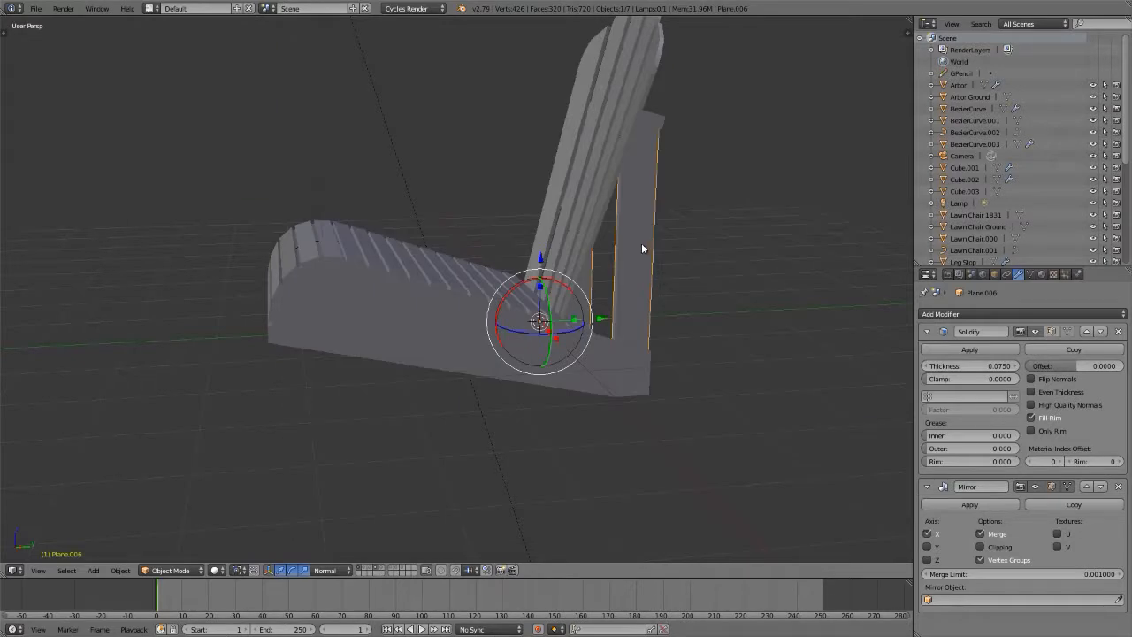
- Duplicate the whole rear post mesh in Edit Mode along the global Y axis to the front of the seat as front legs
{"action": "key", "text": "Tab"}
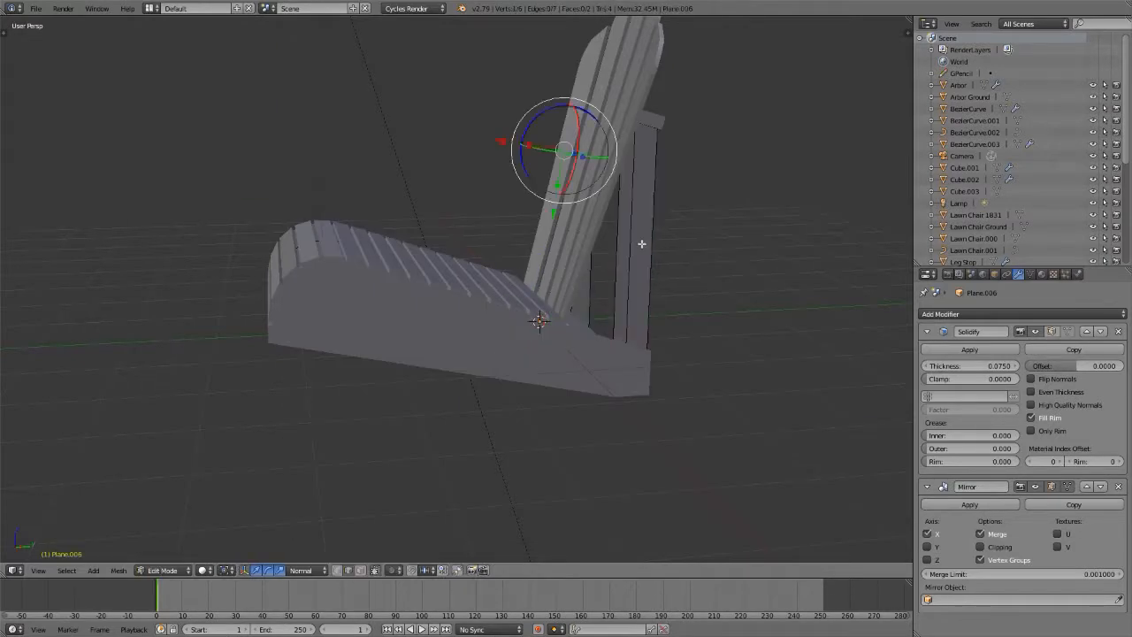
{"action": "key", "text": "a"}
{"action": "key", "text": "a"}
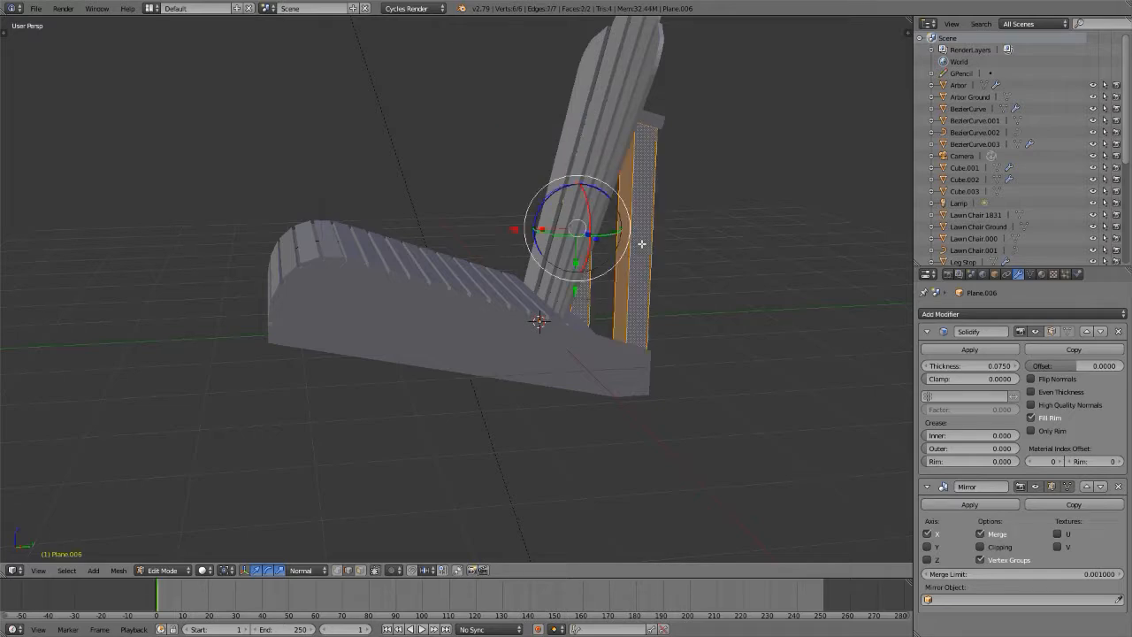
{"action": "left_click", "coordinate": [301, 569]}
{"action": "left_click", "coordinate": [309, 554]}
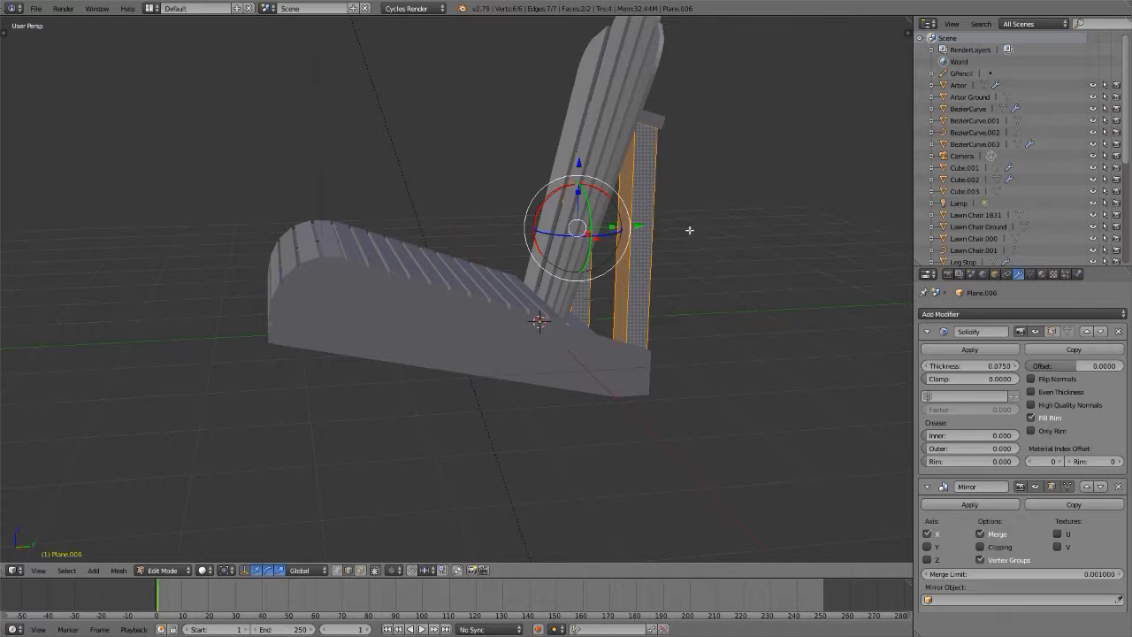
{"action": "key", "text": "shift+d"}
{"action": "key", "text": "y"}
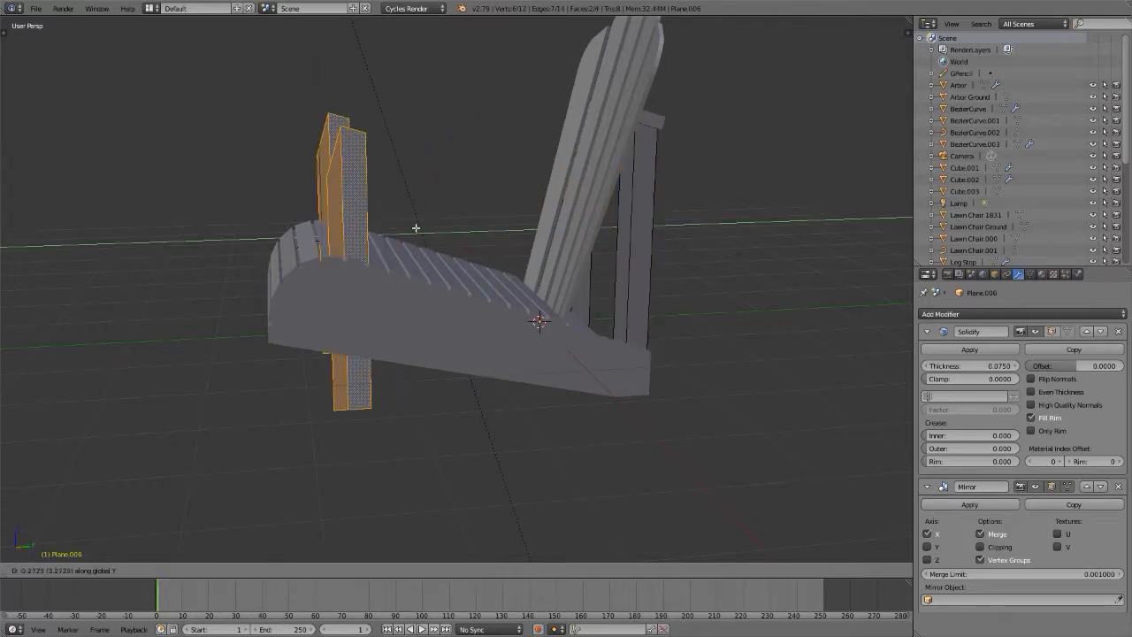
{"action": "left_click", "coordinate": [424, 228]}
- Study the front leg's shape close up in the reference photo and delete the front-facing face of the duplicated leg
{"action": "key", "text": "alt+Tab"}
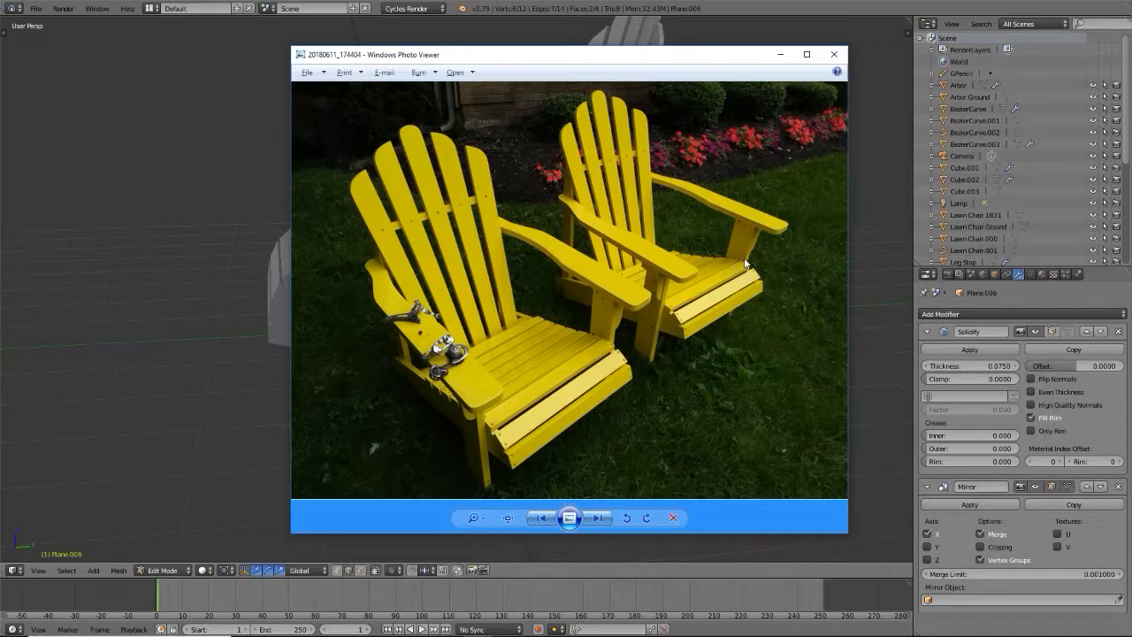
{"action": "scroll", "coordinate": [745, 262], "scroll_direction": "up", "scroll_amount": 5}
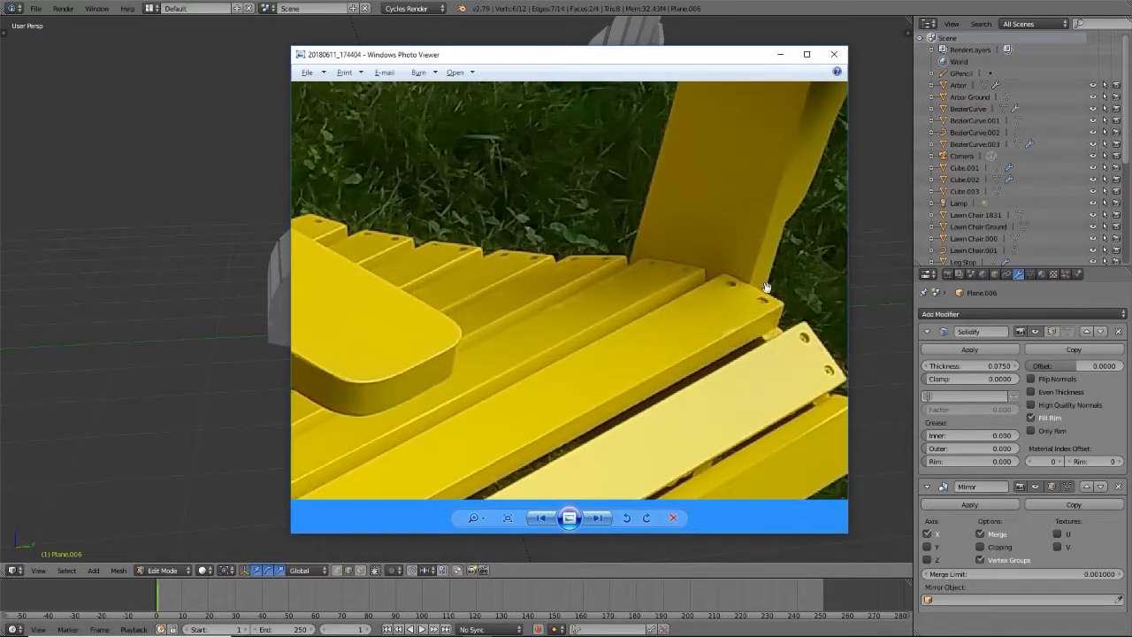
{"action": "scroll", "coordinate": [433, 266], "scroll_direction": "down", "scroll_amount": 2}
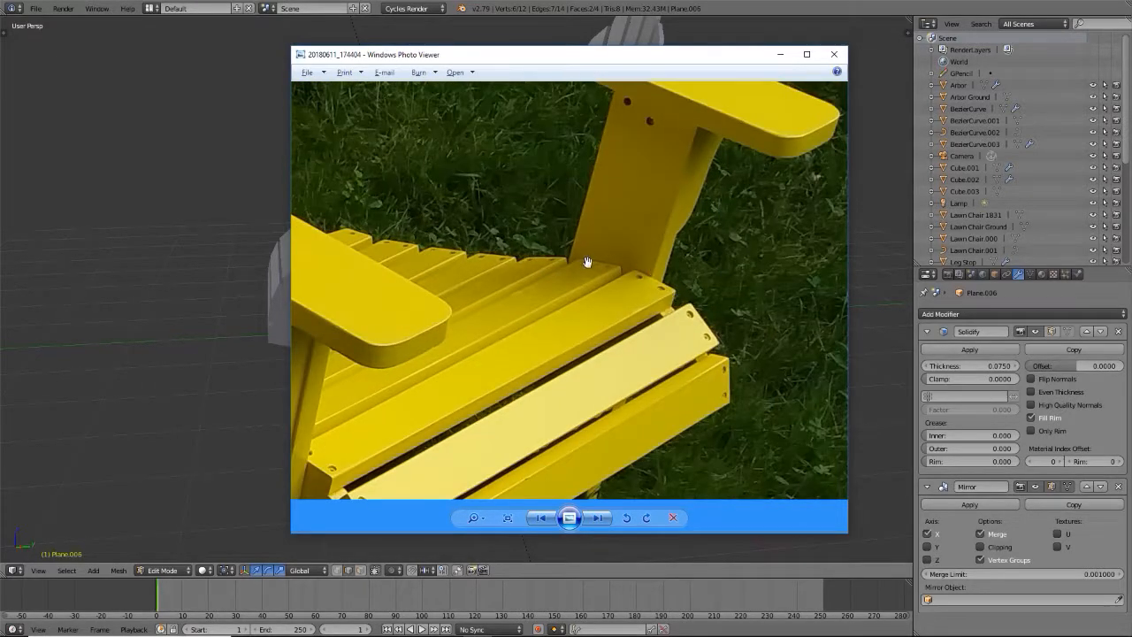
{"action": "key", "text": "alt+Tab"}
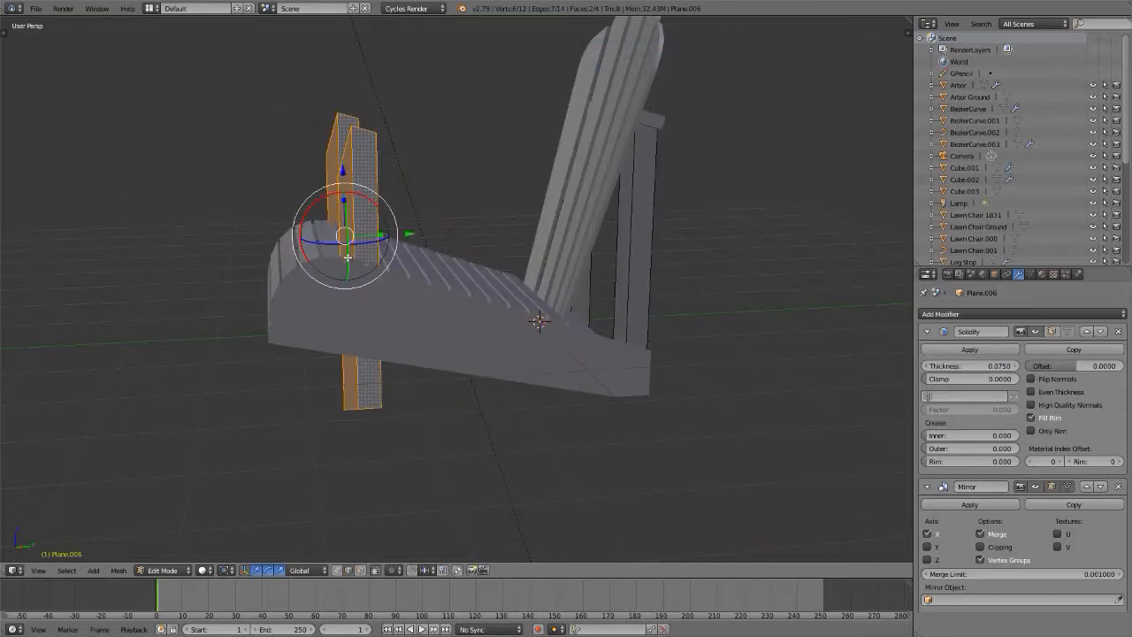
{"action": "key", "text": "ctrl+Tab"}
{"action": "left_click", "coordinate": [345, 268]}
{"action": "key", "text": "x"}
{"action": "left_click", "coordinate": [342, 222]}
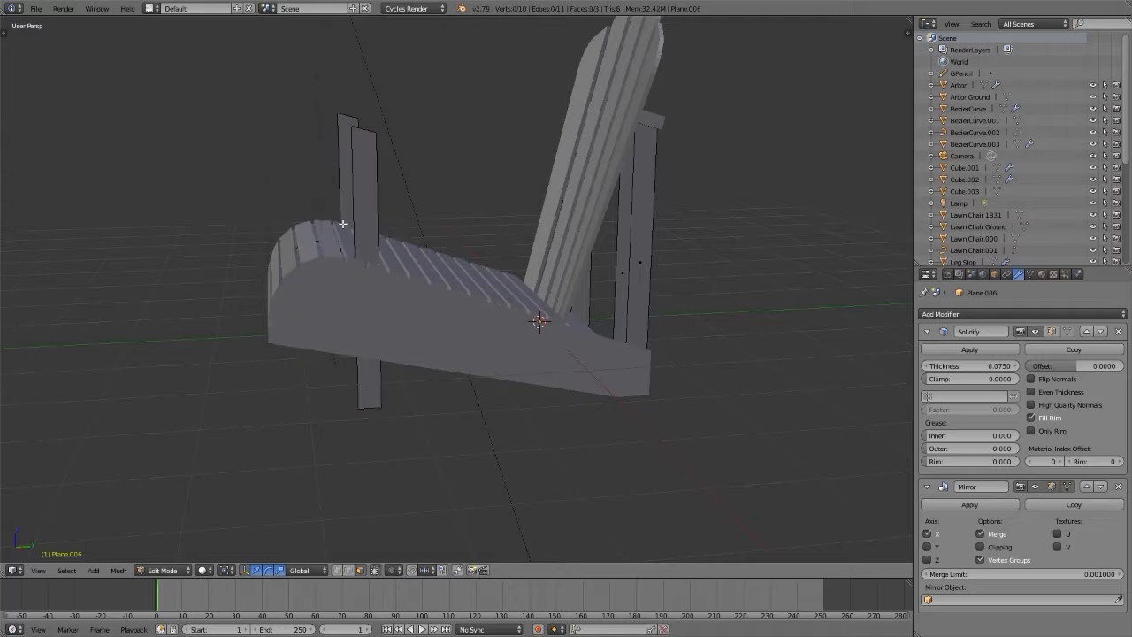
- Select the front leg's remaining side face and compare it with the legs in the reference photo
{"action": "right_click", "coordinate": [362, 196]}
{"action": "key", "text": "alt+Tab"}
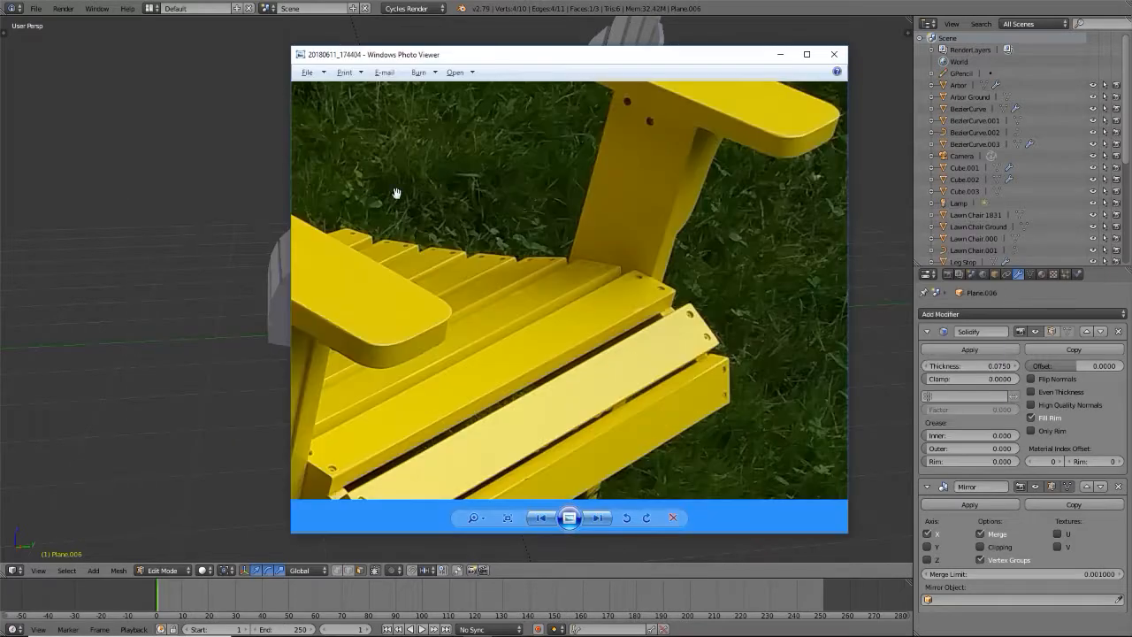
{"action": "scroll", "coordinate": [576, 203], "scroll_direction": "down", "scroll_amount": 1}
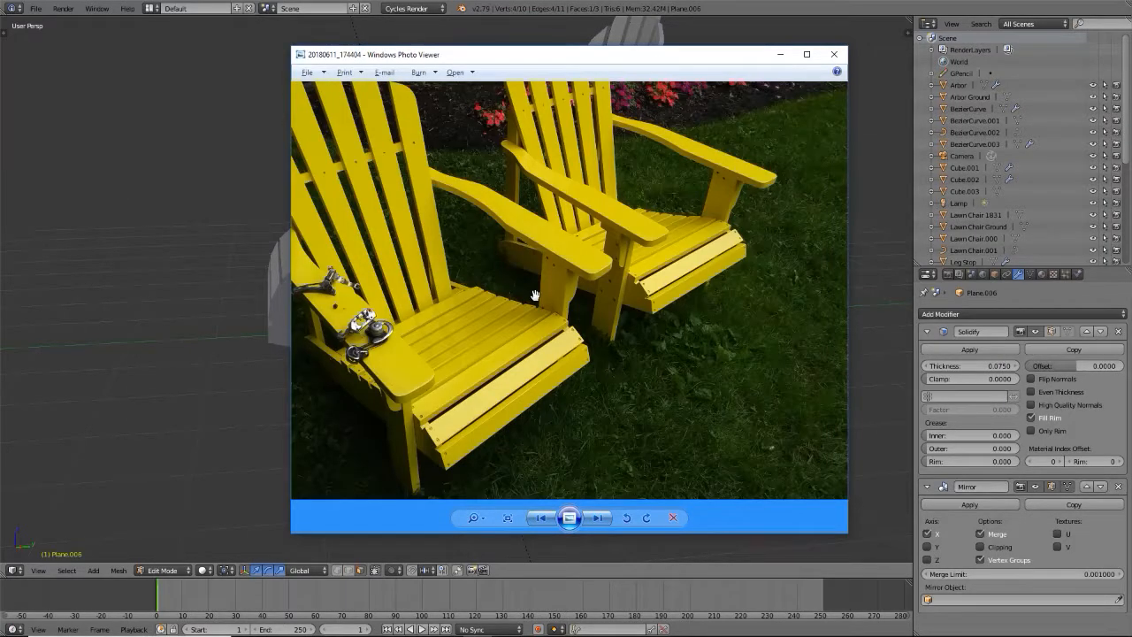
{"action": "key", "text": "alt+Tab"}
- Flatten the front leg's top and bottom edges by scaling each one to 0 along global Z
{"action": "key", "text": "ctrl+Tab"}
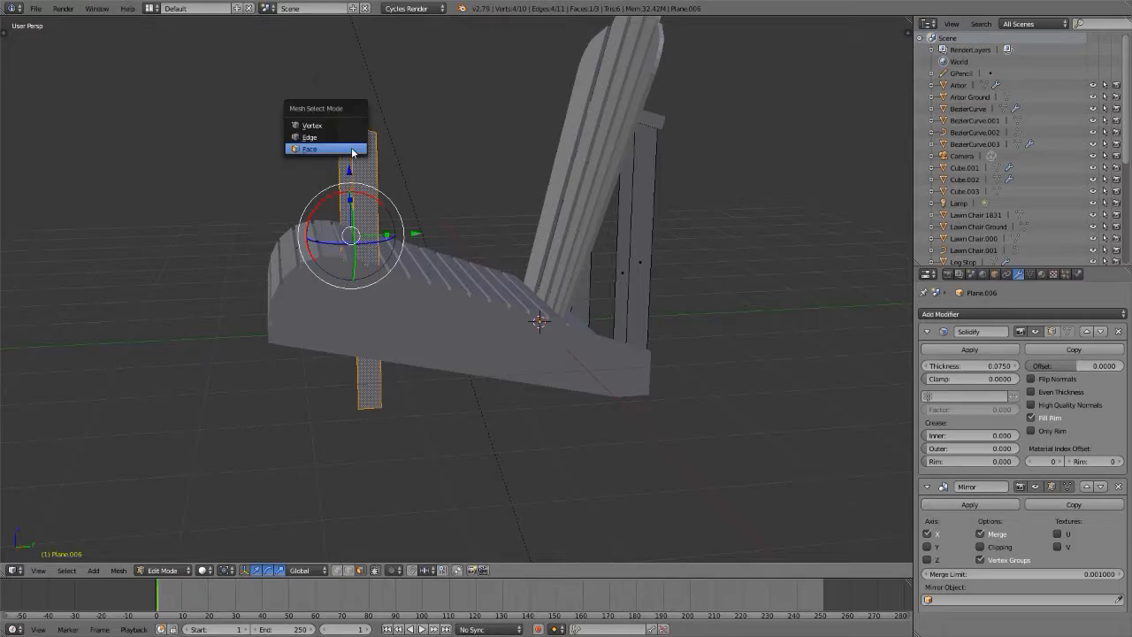
{"action": "left_click", "coordinate": [351, 133]}
{"action": "right_click", "coordinate": [373, 131]}
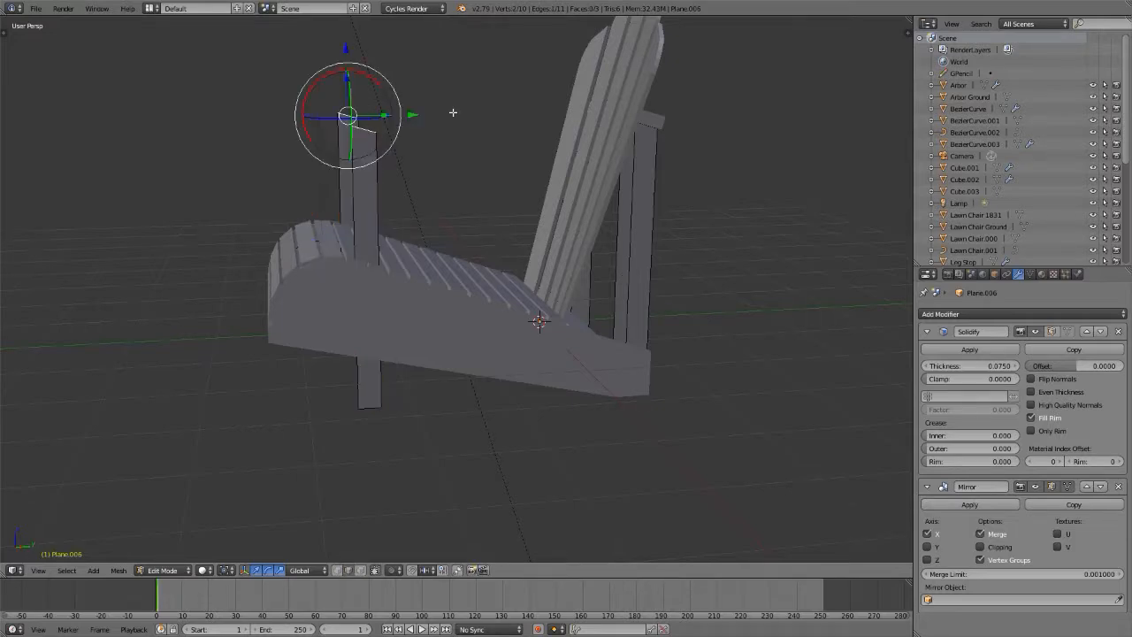
{"action": "key", "text": "g"}
{"action": "key", "text": "z"}
{"action": "key", "text": "Escape"}
{"action": "right_click", "coordinate": [372, 406]}
{"action": "key", "text": "g"}
{"action": "key", "text": "z"}
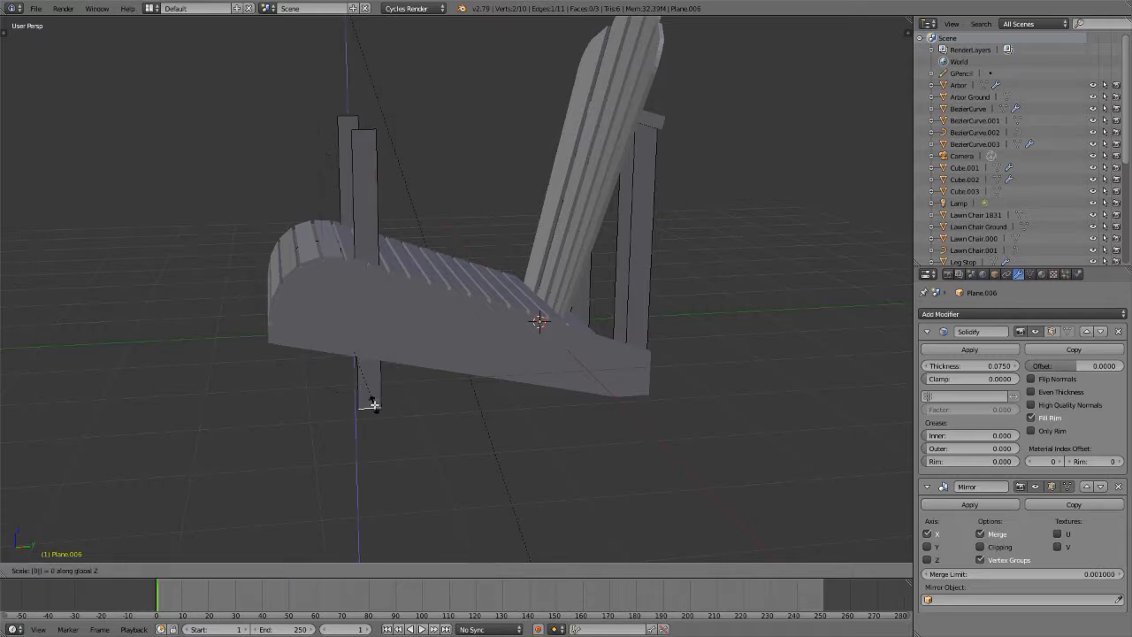
{"action": "key", "text": "Escape"}
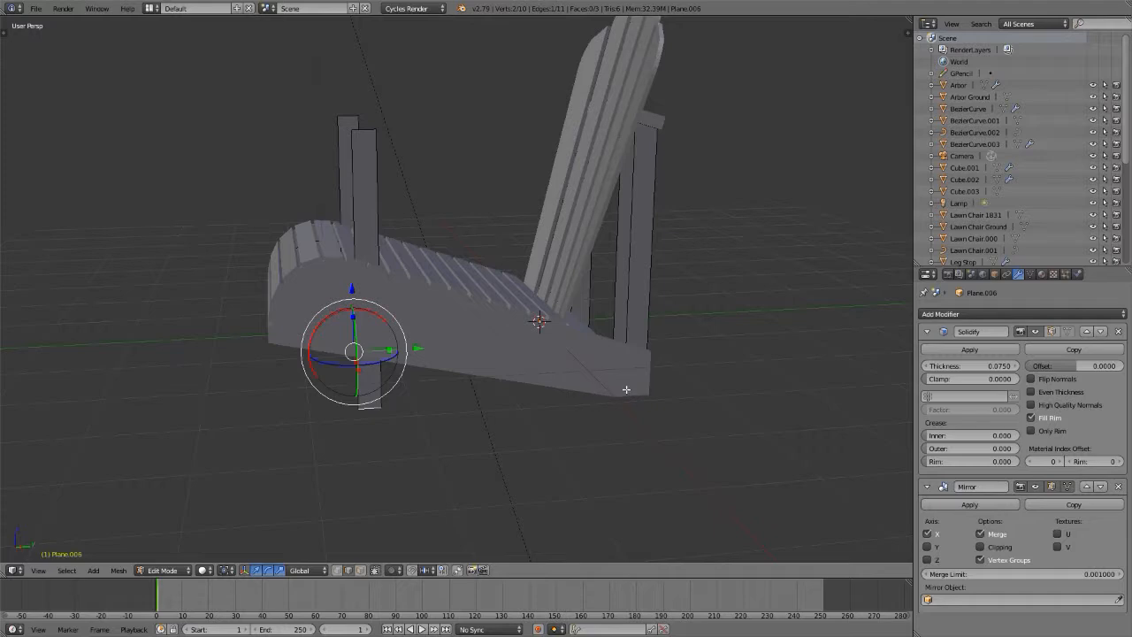
- Widen the front leg by moving its front vertical edge about 0.13 forward along global Y
{"action": "right_click", "coordinate": [353, 150]}
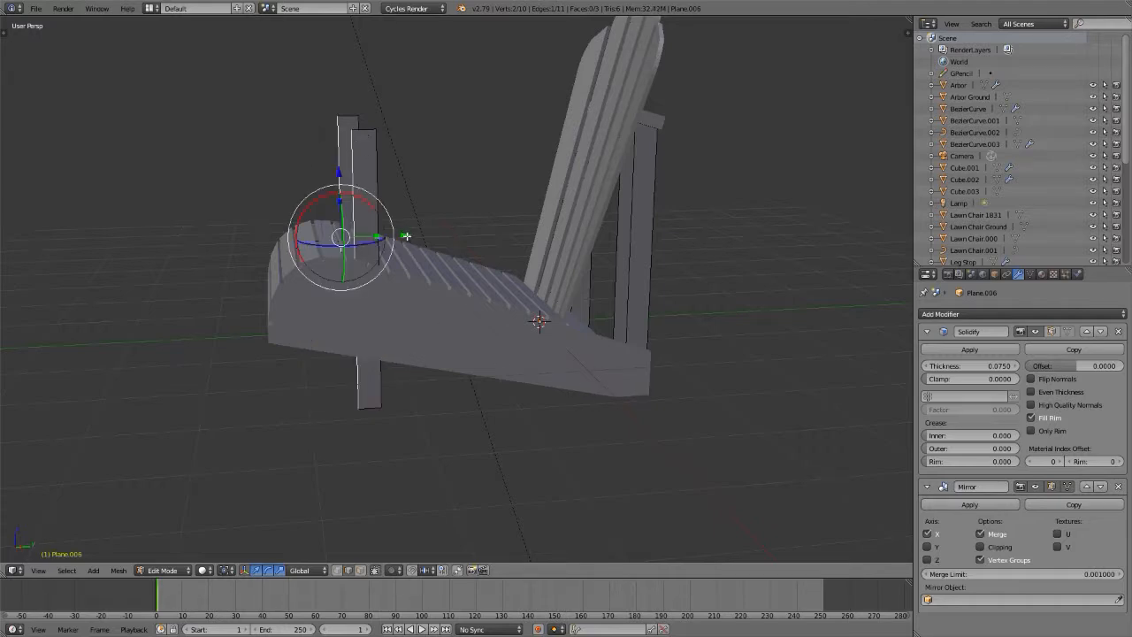
{"action": "key", "text": "g"}
{"action": "key", "text": "y"}
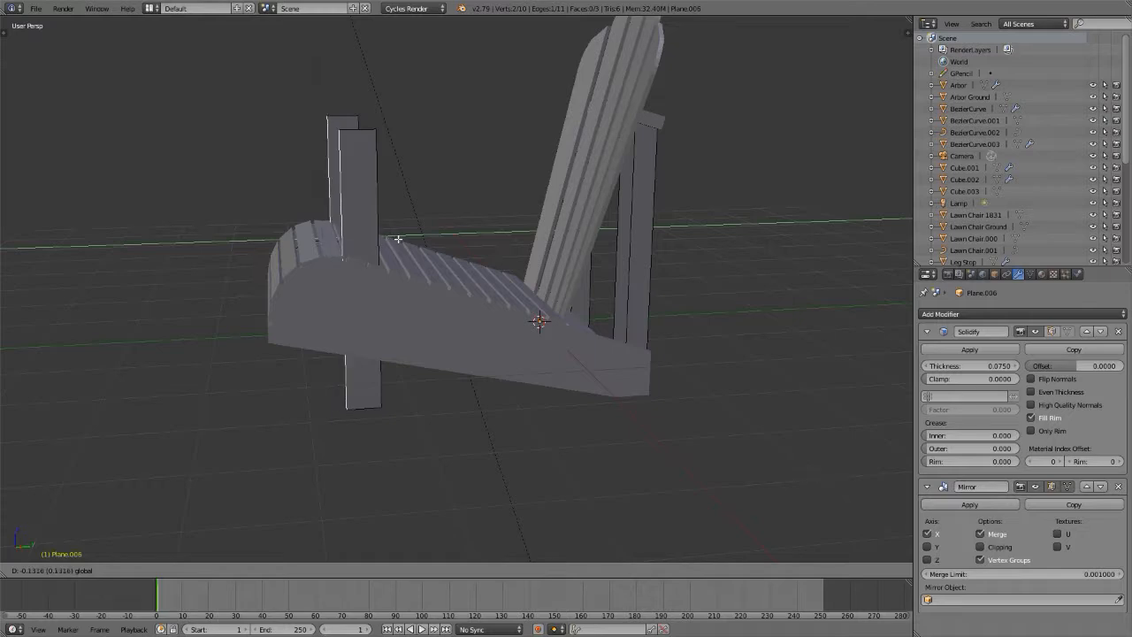
{"action": "left_click", "coordinate": [396, 239]}
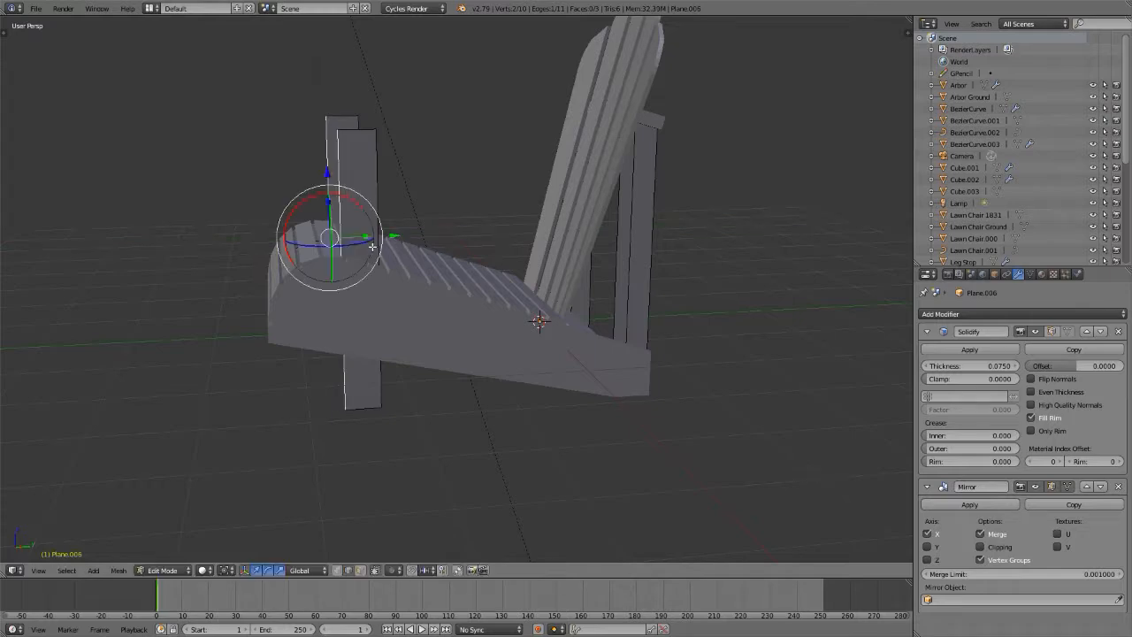
- Select the entire linked front leg mesh and enable the Solidify modifier's display in Edit Mode
{"action": "middle_click_drag", "start_coordinate": [396, 240], "coordinate": [440, 269]}
{"action": "key", "text": "a"}
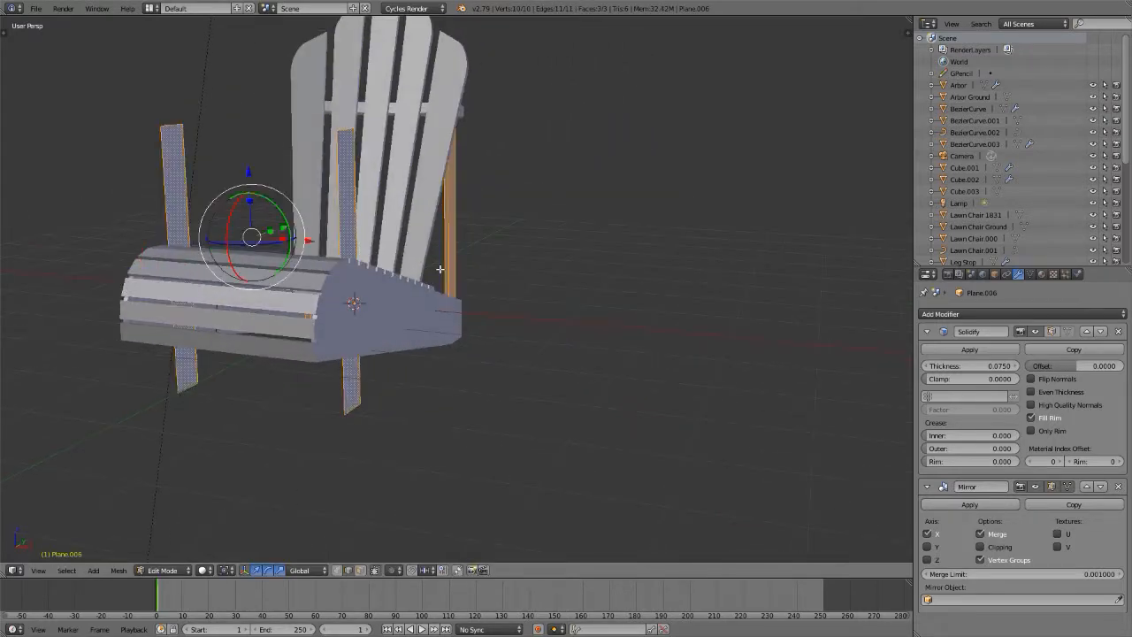
{"action": "right_click", "coordinate": [349, 132]}
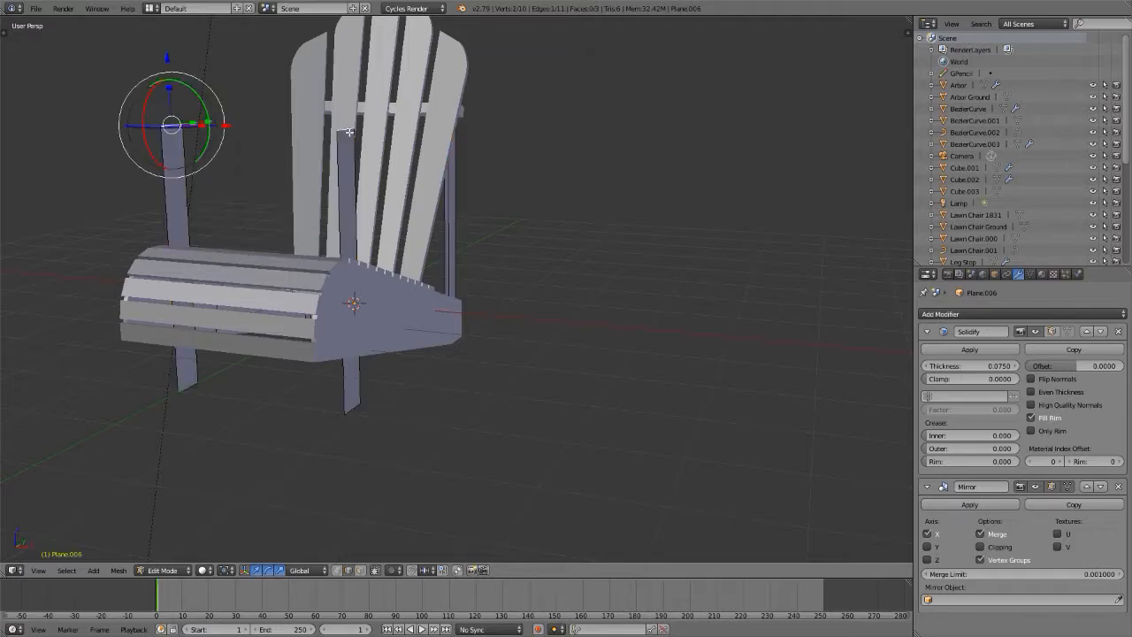
{"action": "key", "text": "ctrl+l"}
{"action": "middle_click_drag", "start_coordinate": [274, 242], "coordinate": [473, 336]}
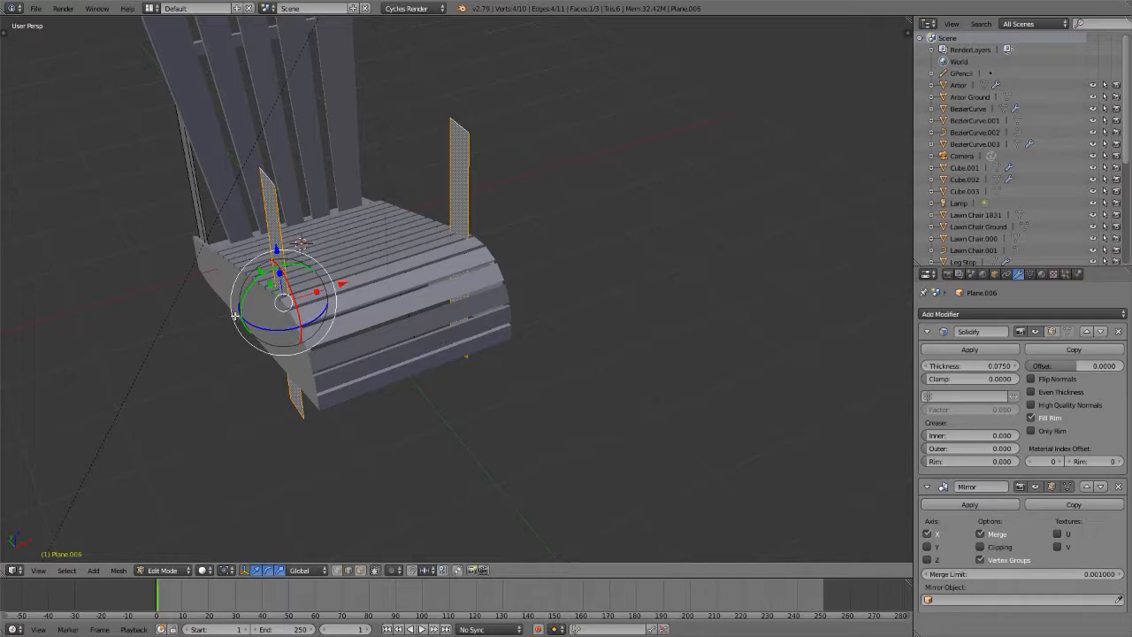
{"action": "key", "text": "alt+Tab"}
{"action": "key", "text": "alt+Tab"}
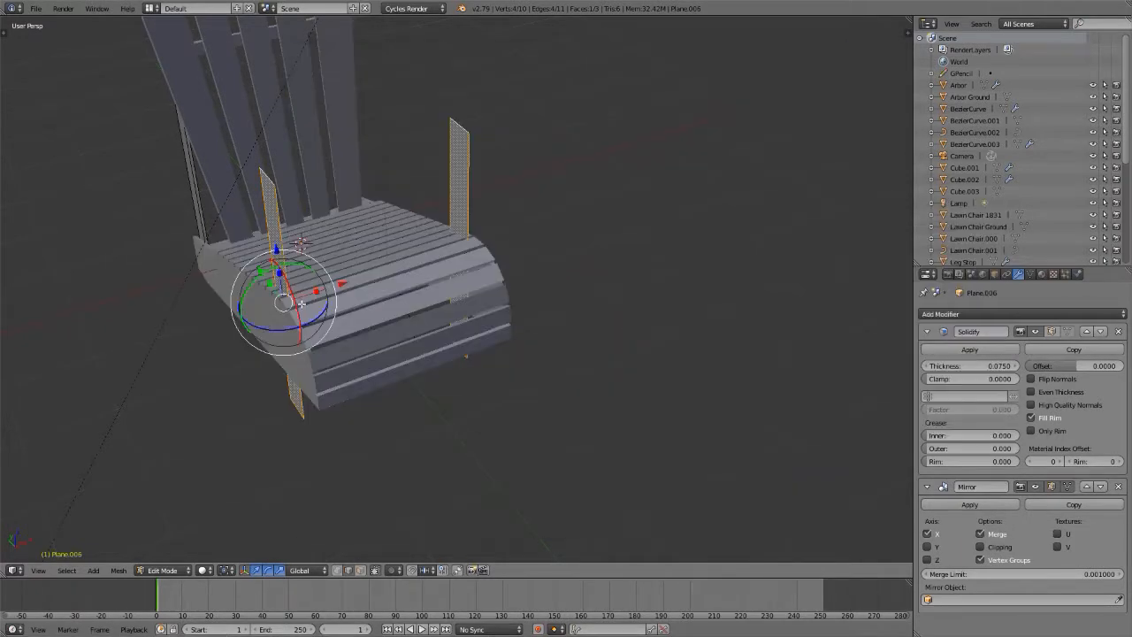
{"action": "left_click", "coordinate": [1051, 330]}
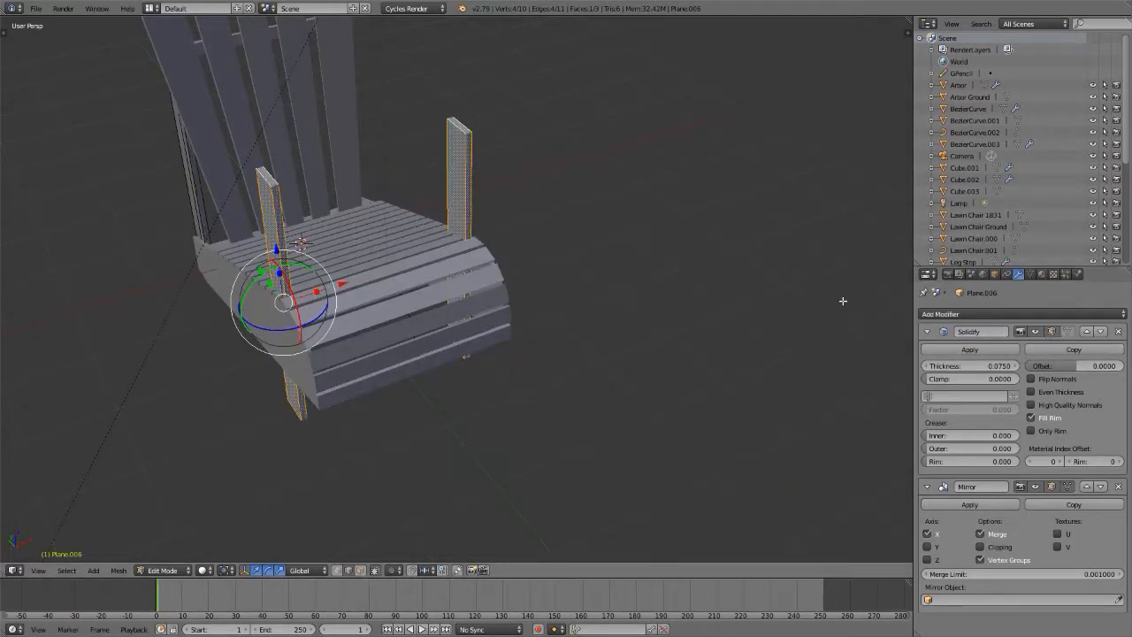
- Move the front leg outward along X so it sits against the outer face of the seat's side board
{"action": "middle_click_drag", "start_coordinate": [311, 264], "coordinate": [501, 221]}
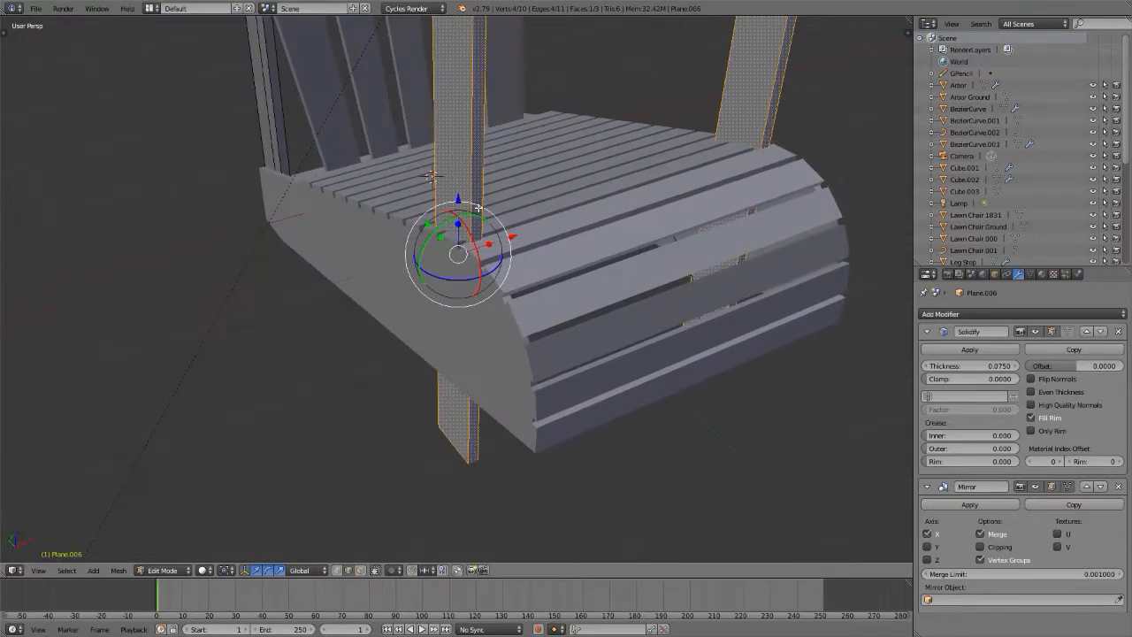
{"action": "scroll", "coordinate": [500, 220], "scroll_direction": "up", "scroll_amount": 2}
{"action": "scroll", "coordinate": [500, 220], "scroll_direction": "up", "scroll_amount": 2}
{"action": "left_click_drag", "start_coordinate": [486, 259], "coordinate": [457, 273]}
{"action": "left_click", "coordinate": [456, 273]}
{"action": "scroll", "coordinate": [456, 292], "scroll_direction": "up", "scroll_amount": 3}
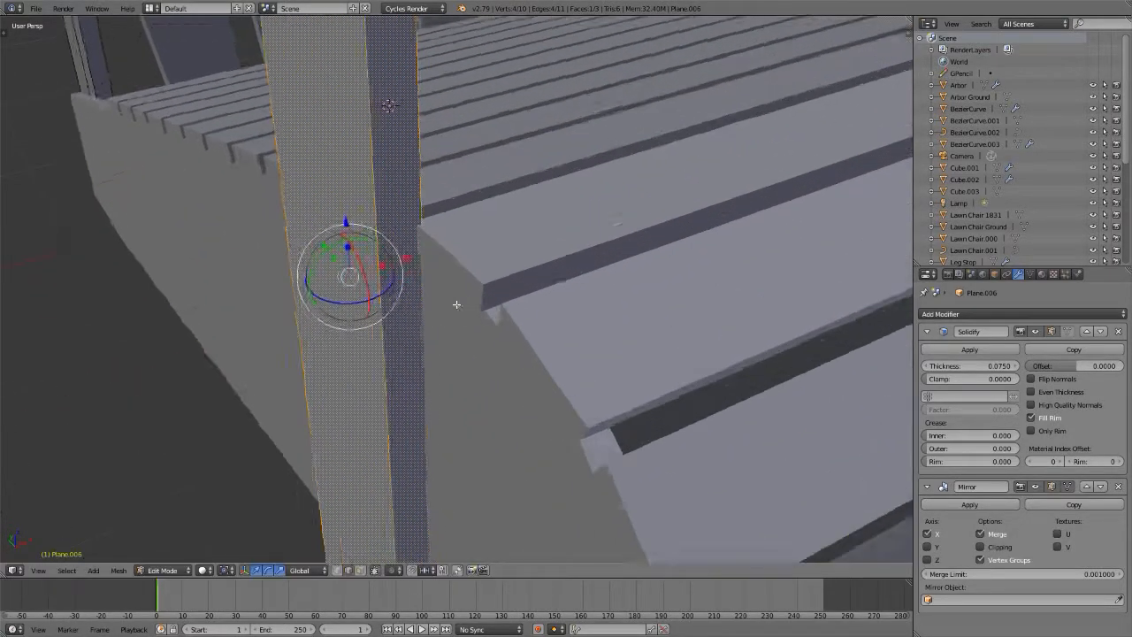
{"action": "middle_click_drag", "start_coordinate": [457, 306], "coordinate": [298, 237]}
{"action": "left_click_drag", "start_coordinate": [289, 237], "coordinate": [290, 238]}
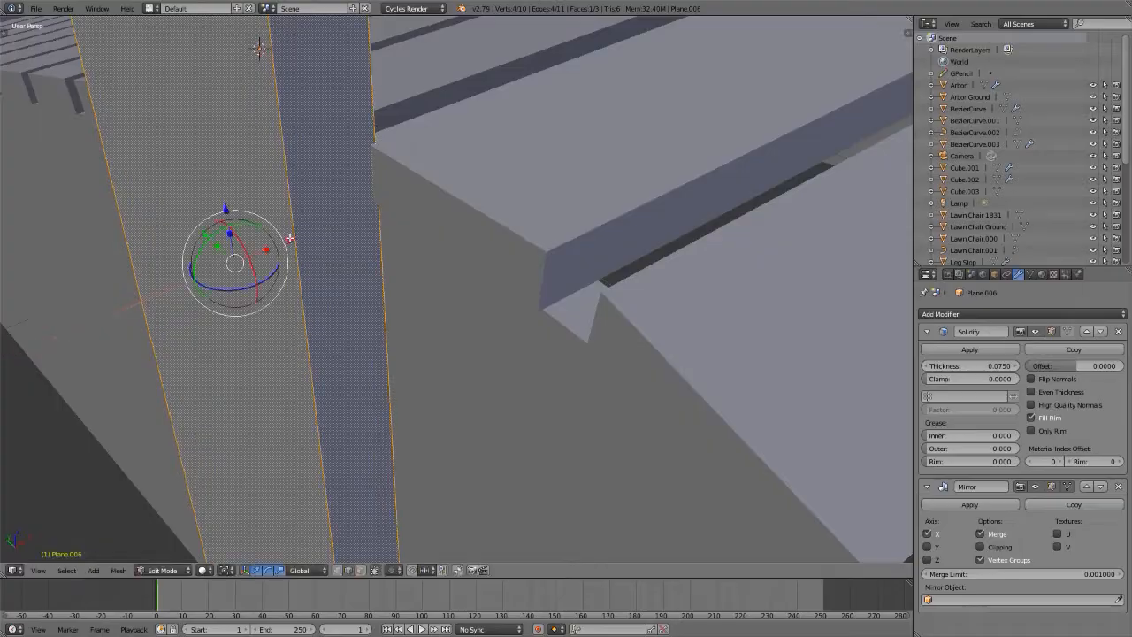
{"action": "middle_click_drag", "start_coordinate": [290, 237], "coordinate": [374, 230]}
- Inspect the joint between leg and side board in rendered shading and nudge the leg slightly along X
{"action": "key", "text": "shift+z"}
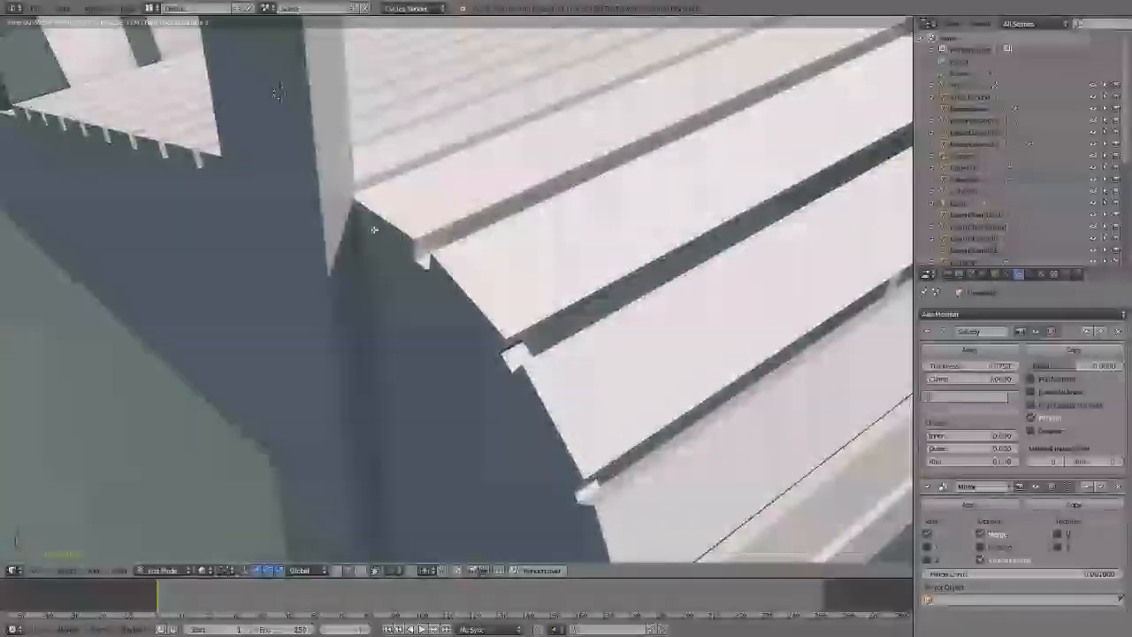
{"action": "scroll", "coordinate": [374, 230], "scroll_direction": "up", "scroll_amount": 5}
{"action": "scroll", "coordinate": [507, 272], "scroll_direction": "down", "scroll_amount": 3}
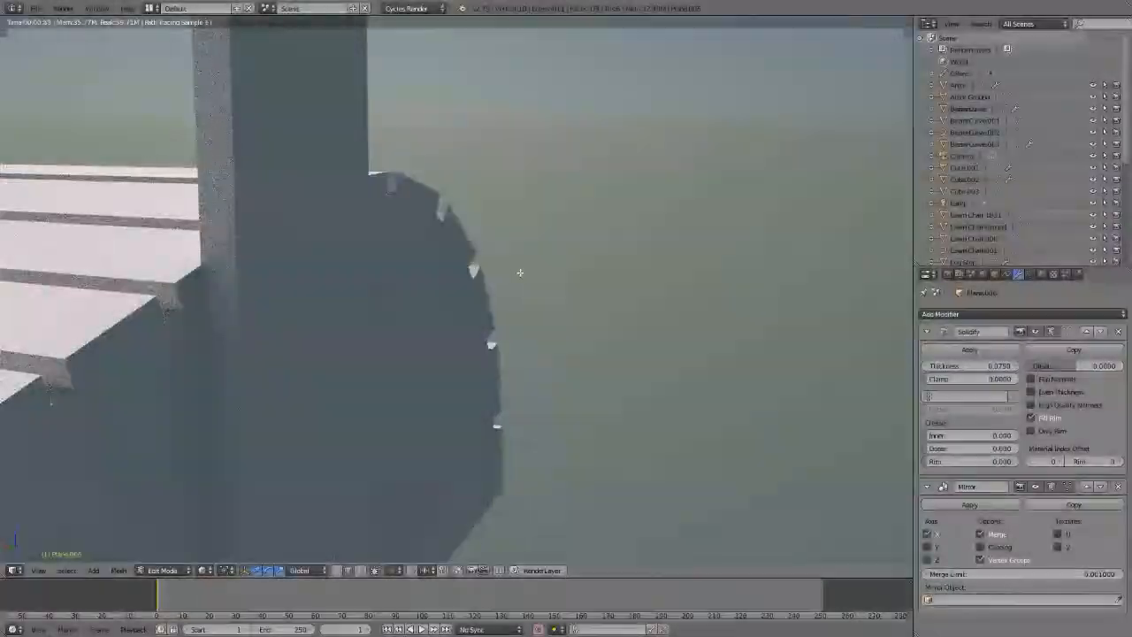
{"action": "middle_click_drag", "start_coordinate": [506, 273], "coordinate": [349, 292]}
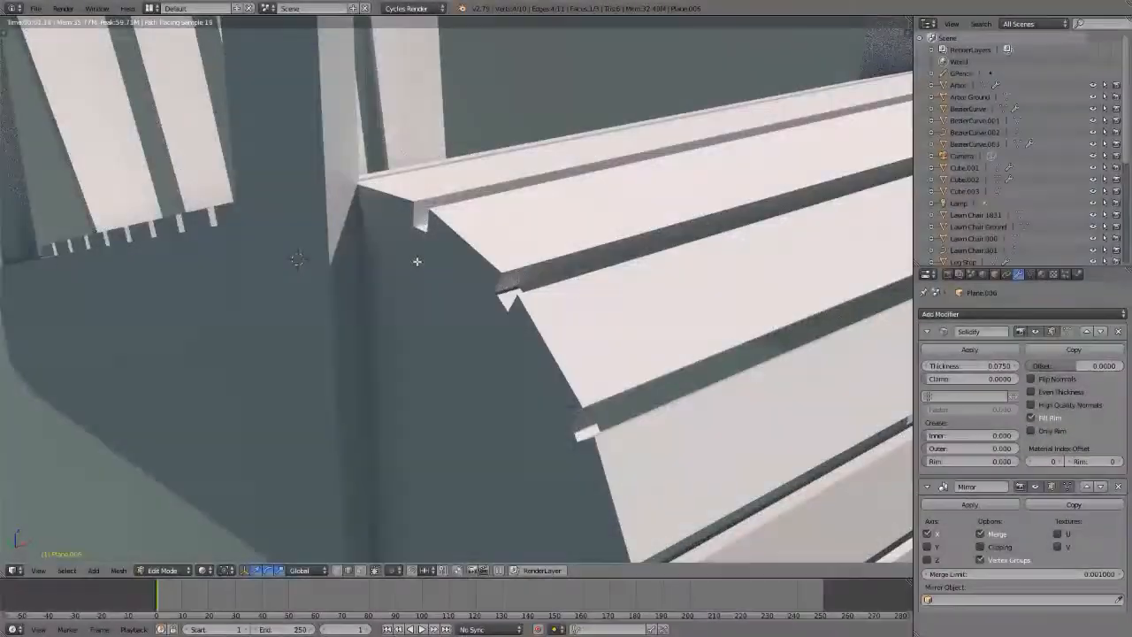
{"action": "middle_click_drag", "start_coordinate": [417, 261], "coordinate": [407, 270]}
{"action": "key", "text": "g"}
{"action": "key", "text": "x"}
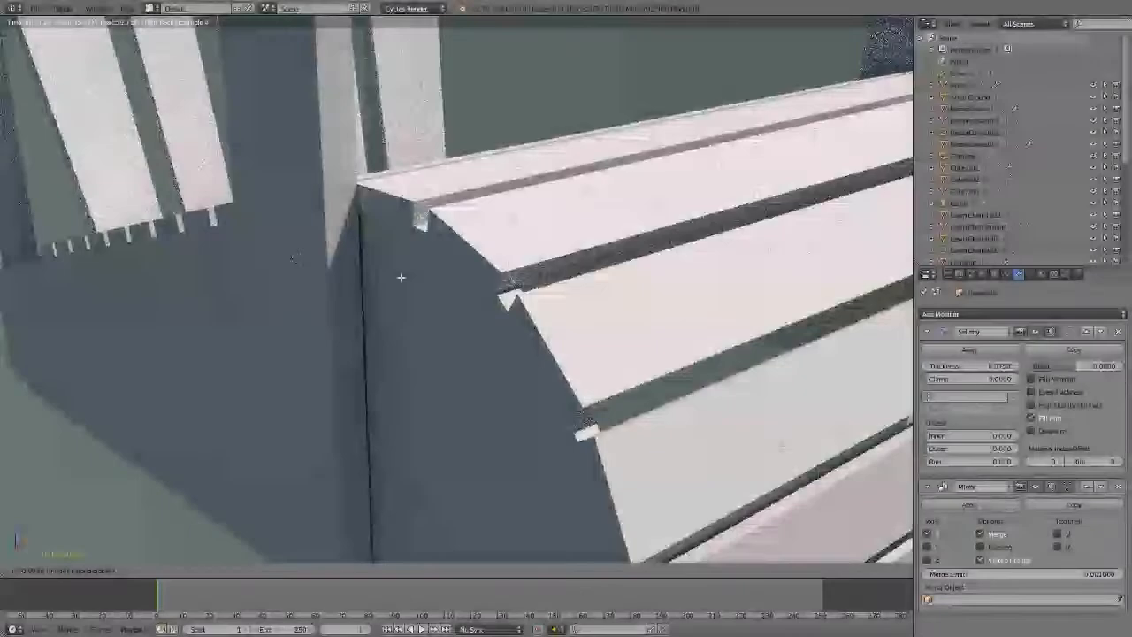
{"action": "left_click", "coordinate": [401, 277]}
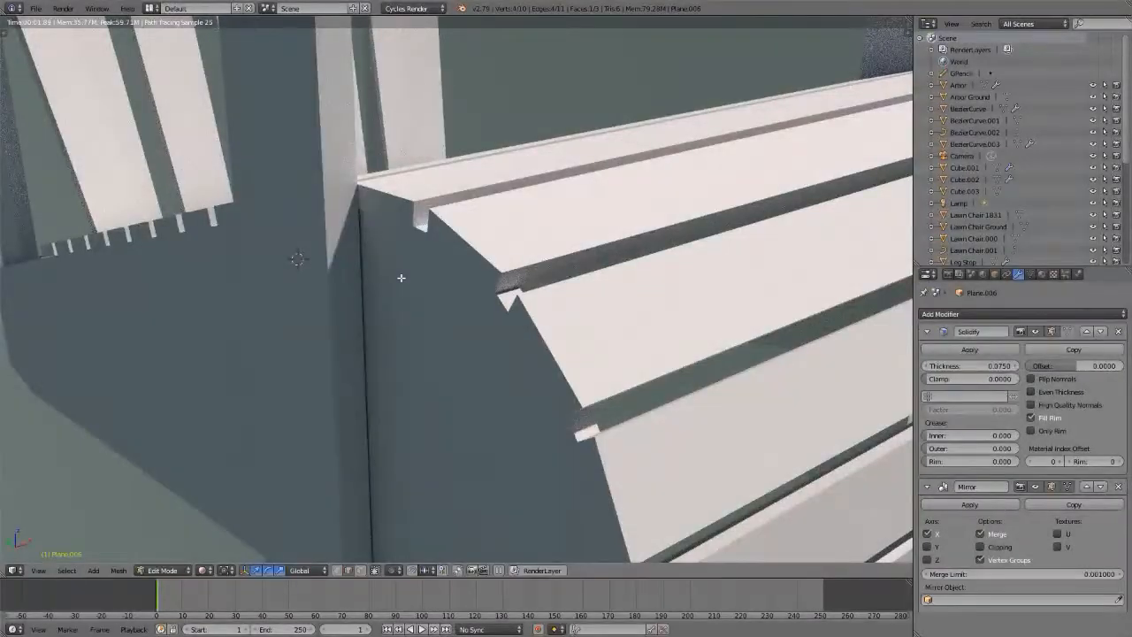
{"action": "key", "text": "shift+z"}
- Select the front leg's bottom edge from below and disable the Solidify modifier's display in Edit Mode
{"action": "mouse_move", "coordinate": [400, 278]}
{"action": "middle_mouse_down"}
{"action": "mouse_move", "coordinate": [467, 278]}
{"action": "mouse_move", "coordinate": [506, 243]}
{"action": "mouse_move", "coordinate": [453, 270]}
{"action": "middle_mouse_up"}
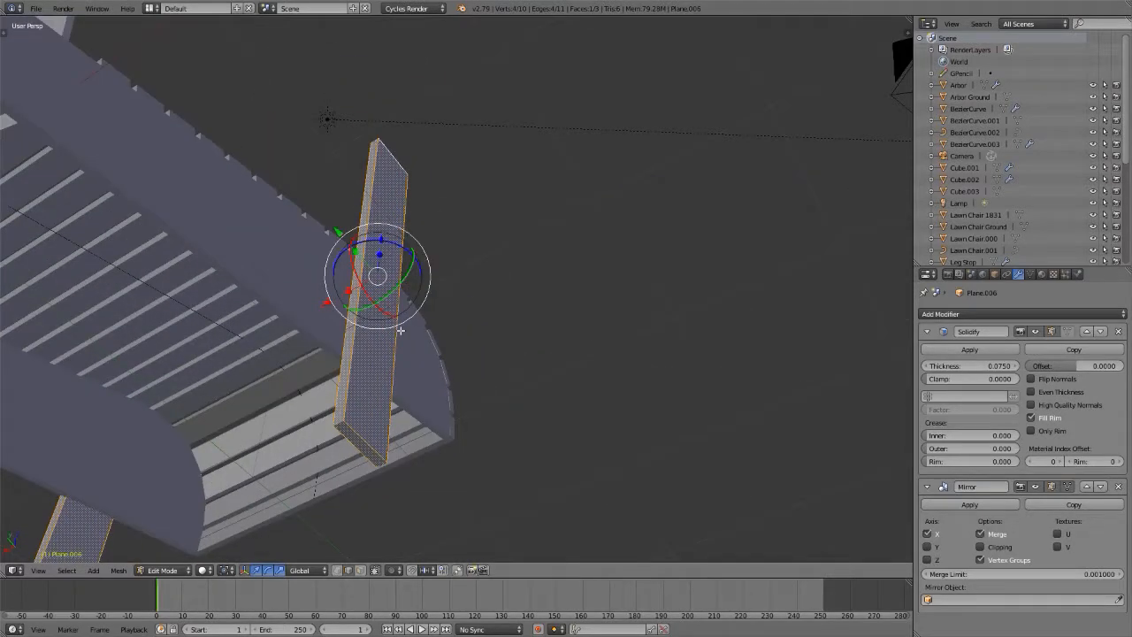
{"action": "right_click", "coordinate": [362, 437]}
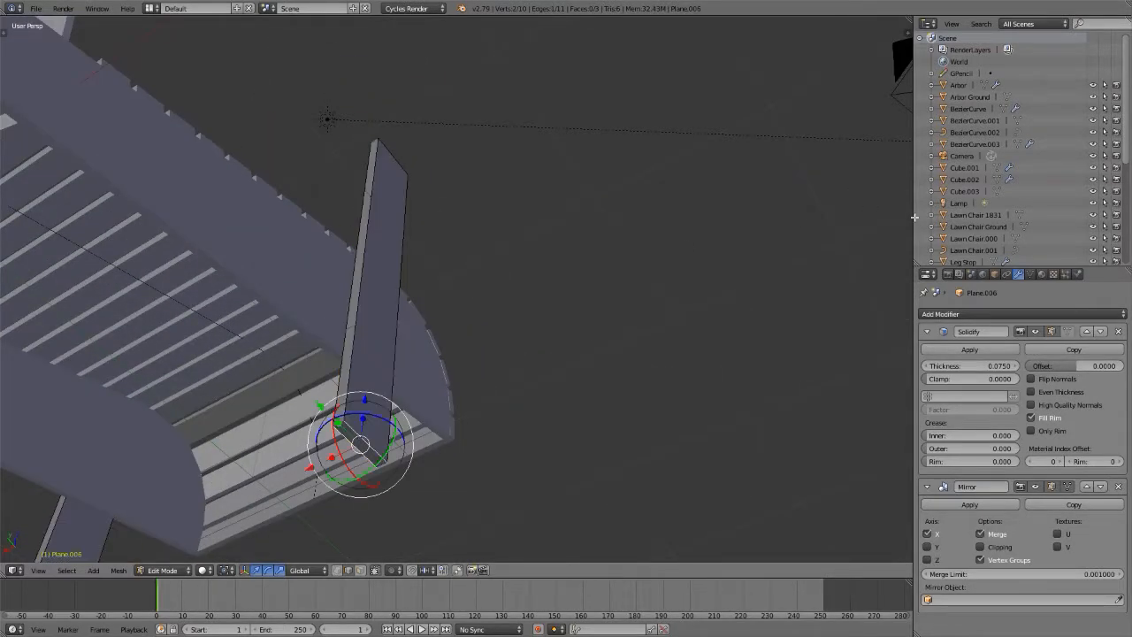
{"action": "left_click", "coordinate": [1051, 330]}
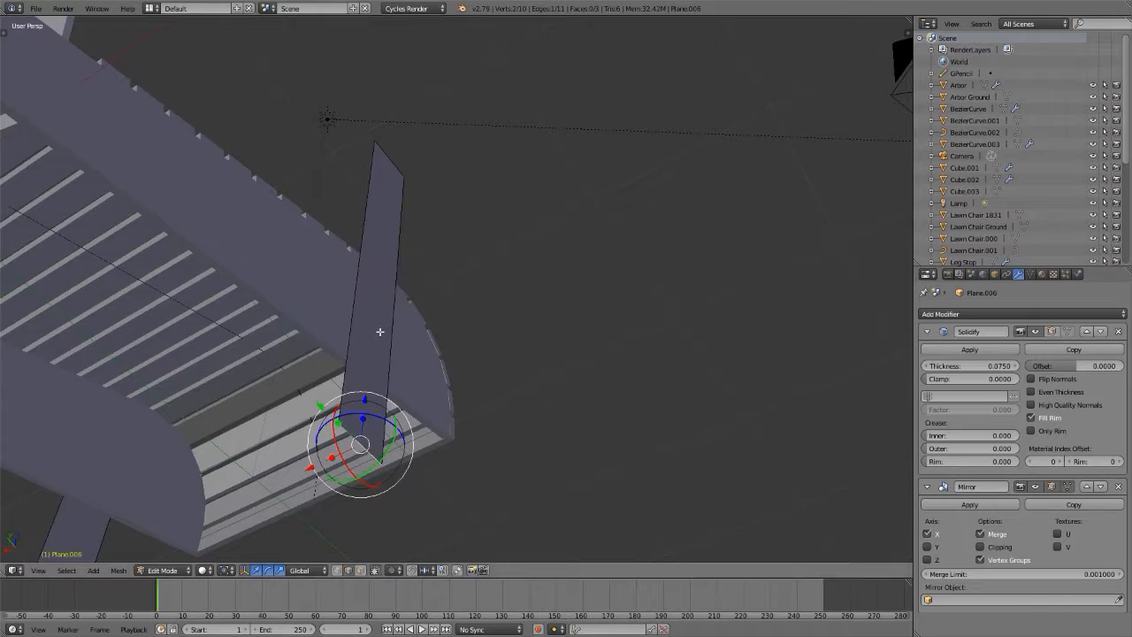
- Lower the selected edge about 0.02 along Z in front view, level with the side board's underside, and review the leg in Object Mode
{"action": "key", "text": "KP_1"}
{"action": "middle_click_drag", "start_coordinate": [662, 366], "coordinate": [518, 208], "text": "shift"}
{"action": "scroll", "coordinate": [380, 281], "scroll_direction": "up", "scroll_amount": 6}
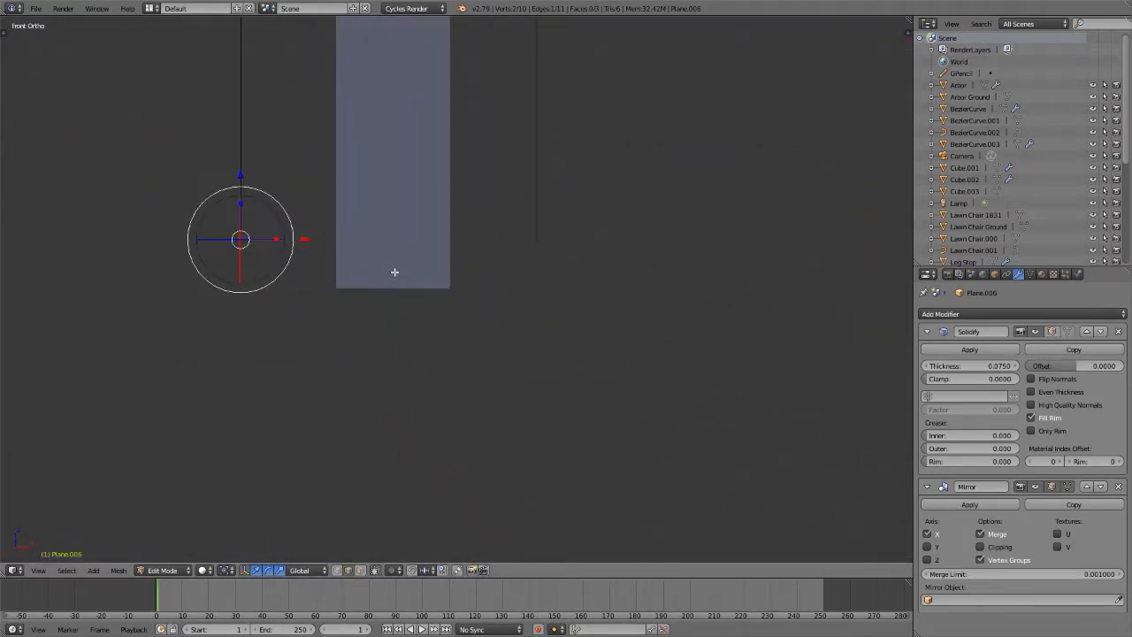
{"action": "scroll", "coordinate": [395, 272], "scroll_direction": "up", "scroll_amount": 2}
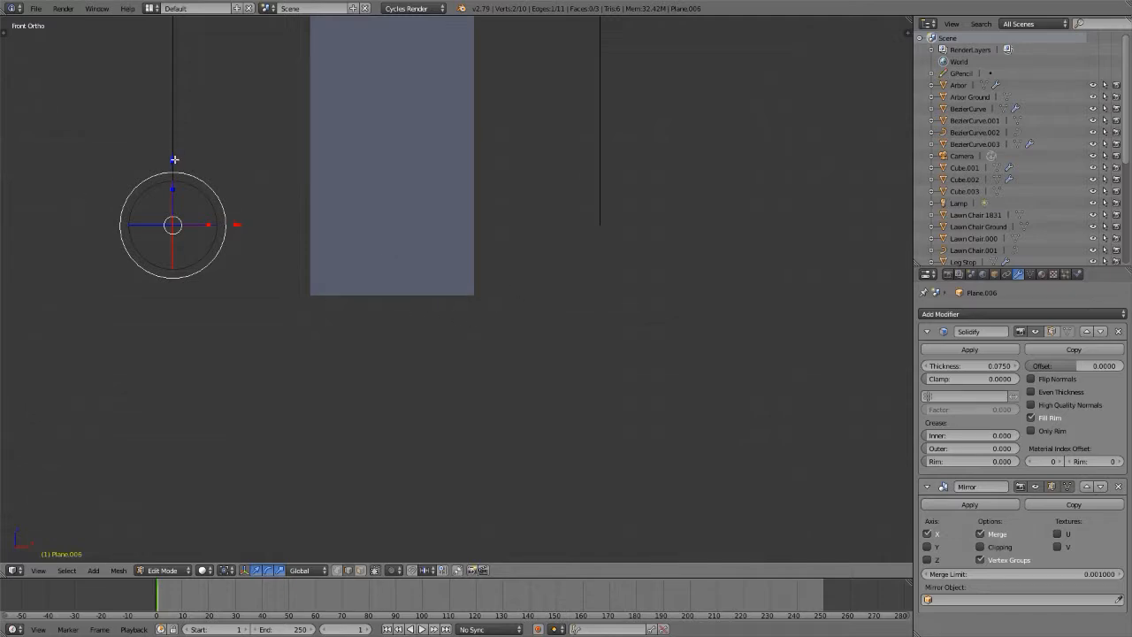
{"action": "left_click_drag", "start_coordinate": [174, 159], "coordinate": [175, 204]}
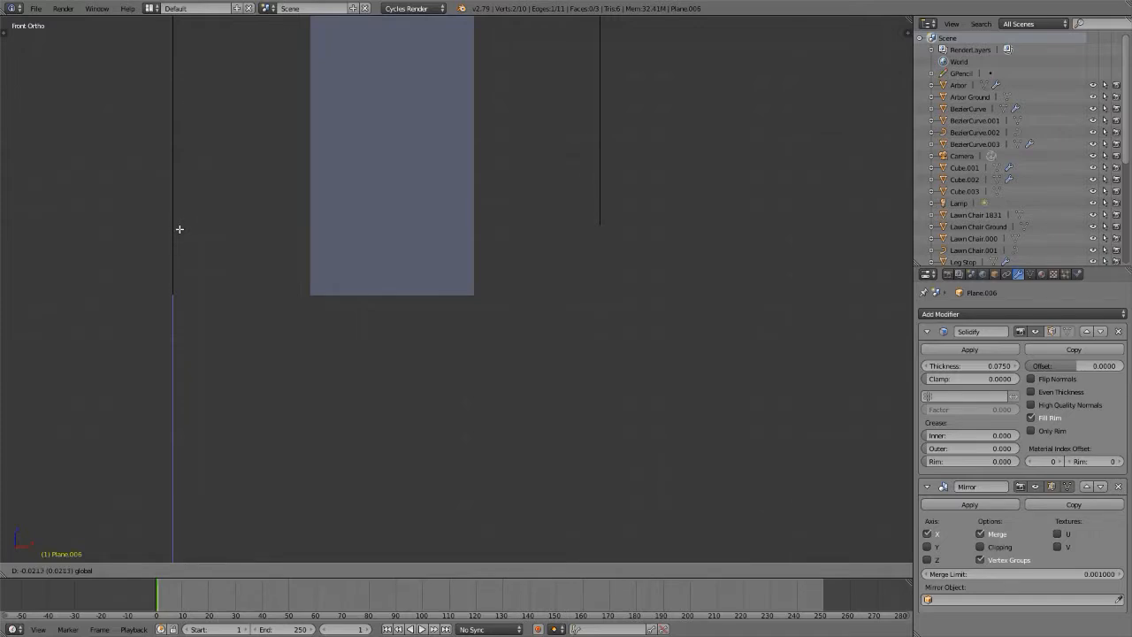
{"action": "left_click_drag", "start_coordinate": [179, 229], "coordinate": [178, 229]}
{"action": "scroll", "coordinate": [379, 286], "scroll_direction": "down", "scroll_amount": 3}
{"action": "key", "text": "KP_5"}
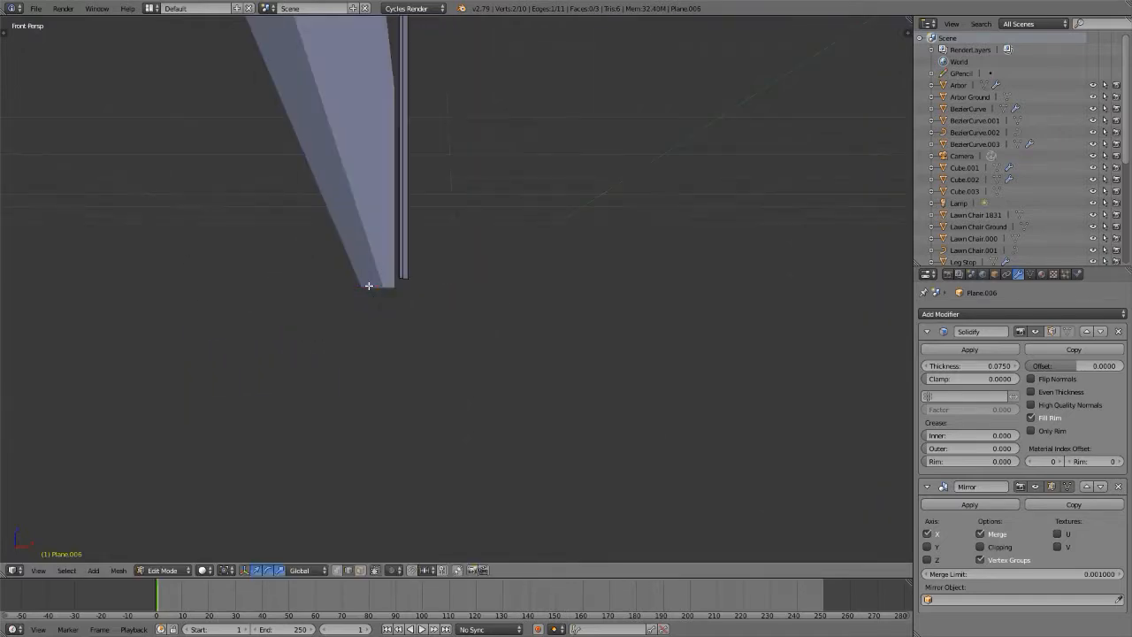
{"action": "scroll", "coordinate": [368, 284], "scroll_direction": "down", "scroll_amount": 4}
{"action": "key", "text": "Tab"}
{"action": "middle_click_drag", "start_coordinate": [367, 285], "coordinate": [419, 351]}
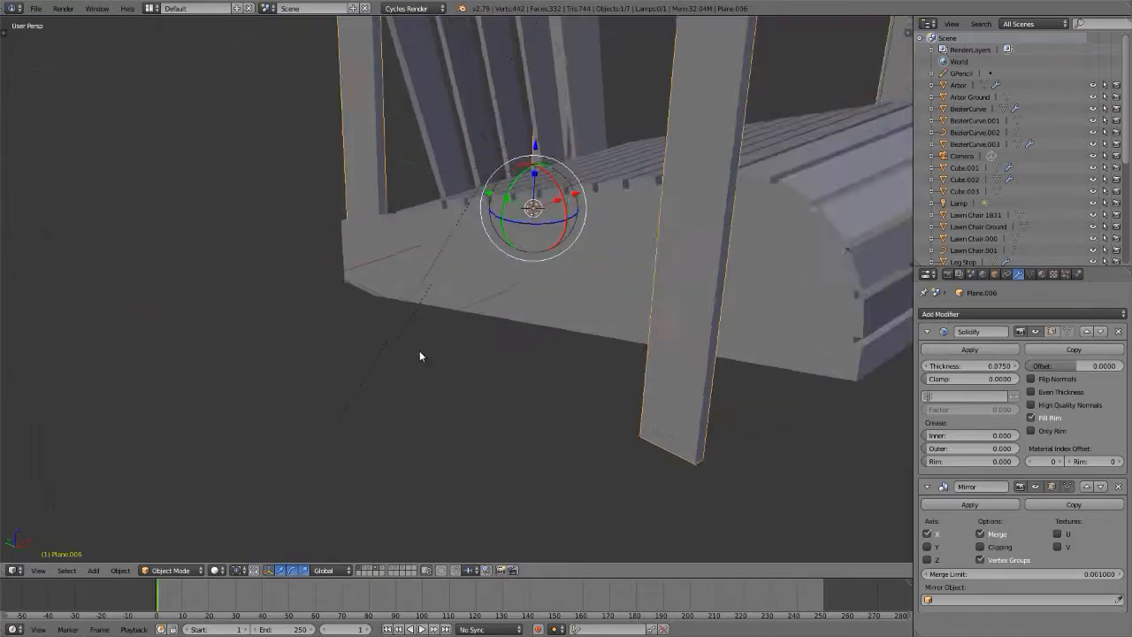
{"action": "scroll", "coordinate": [495, 310], "scroll_direction": "down", "scroll_amount": 3}
{"action": "scroll", "coordinate": [495, 309], "scroll_direction": "up", "scroll_amount": 3}
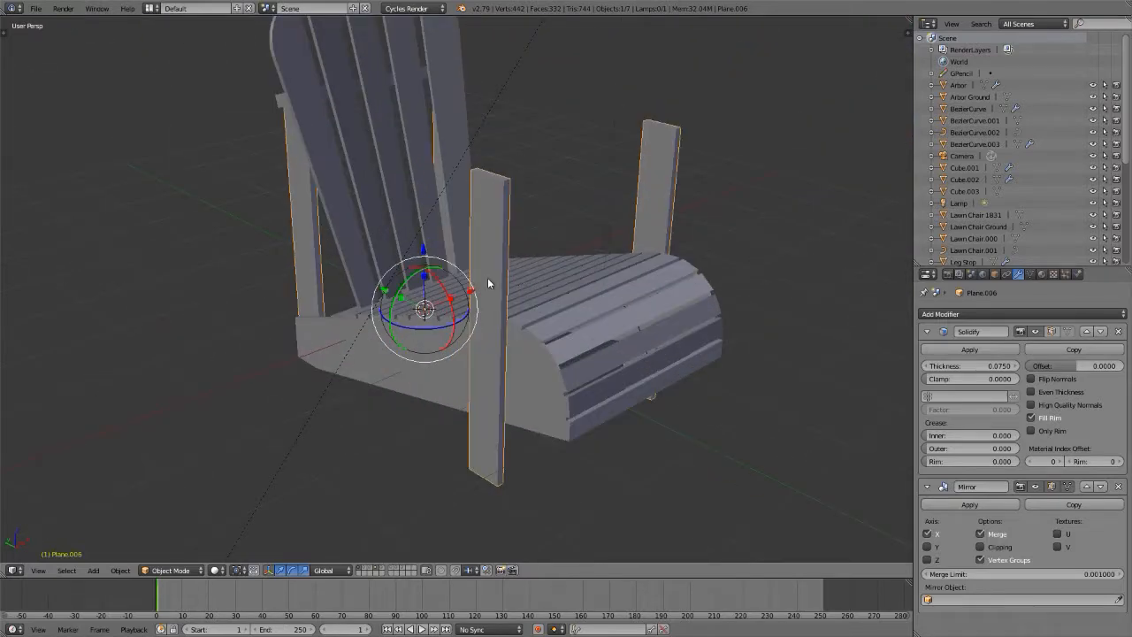
- Shorten the front leg by lowering its top edge along Z in right view, using the reference photo's armrest height as guide
{"action": "key", "text": "Tab"}
{"action": "right_click", "coordinate": [495, 174]}
{"action": "key", "text": "KP_3"}
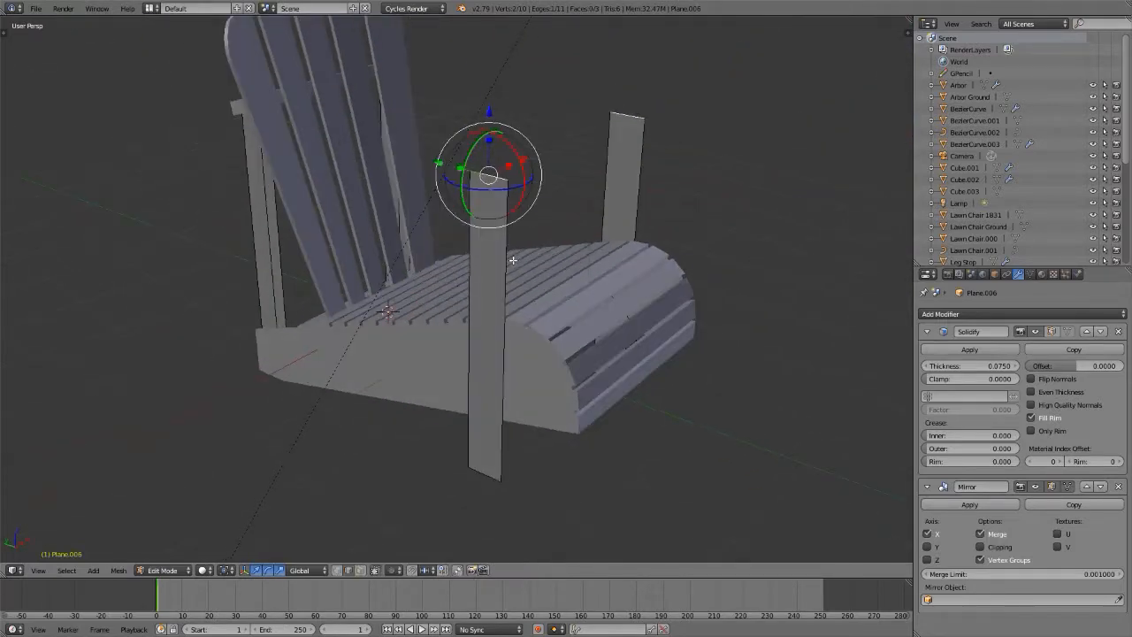
{"action": "key", "text": "KP_5"}
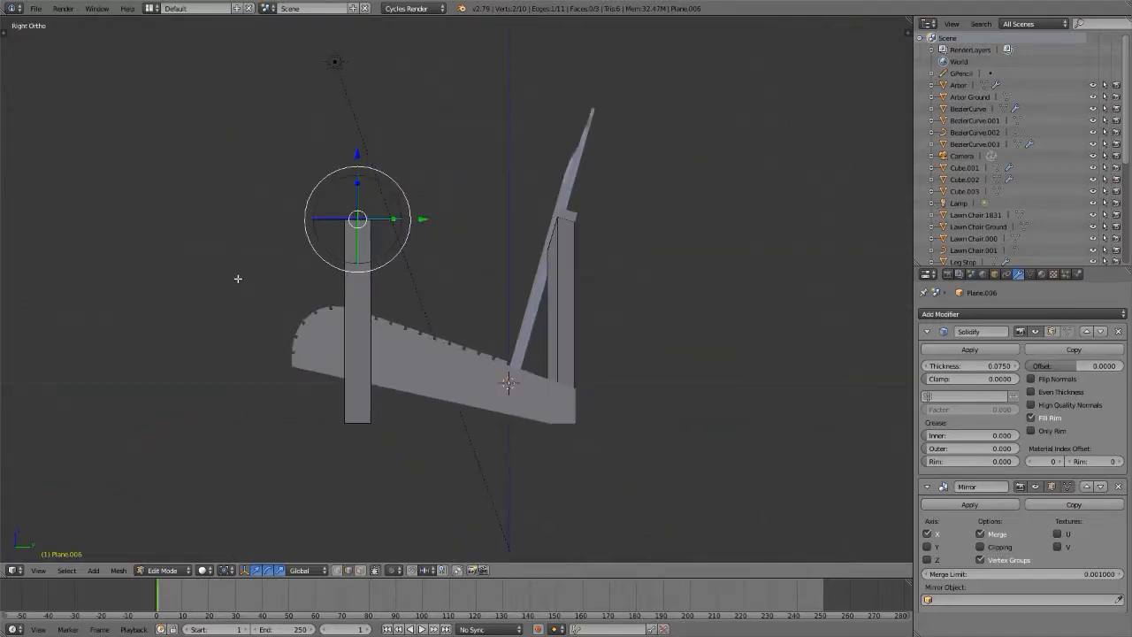
{"action": "key", "text": "alt+Tab"}
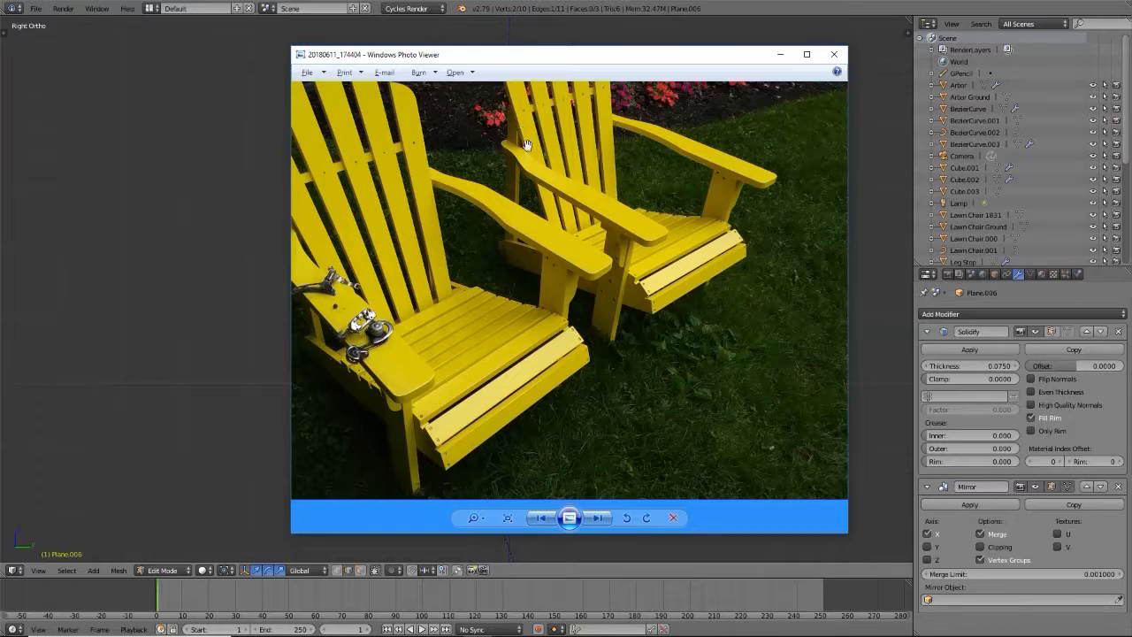
{"action": "key", "text": "alt+F4"}
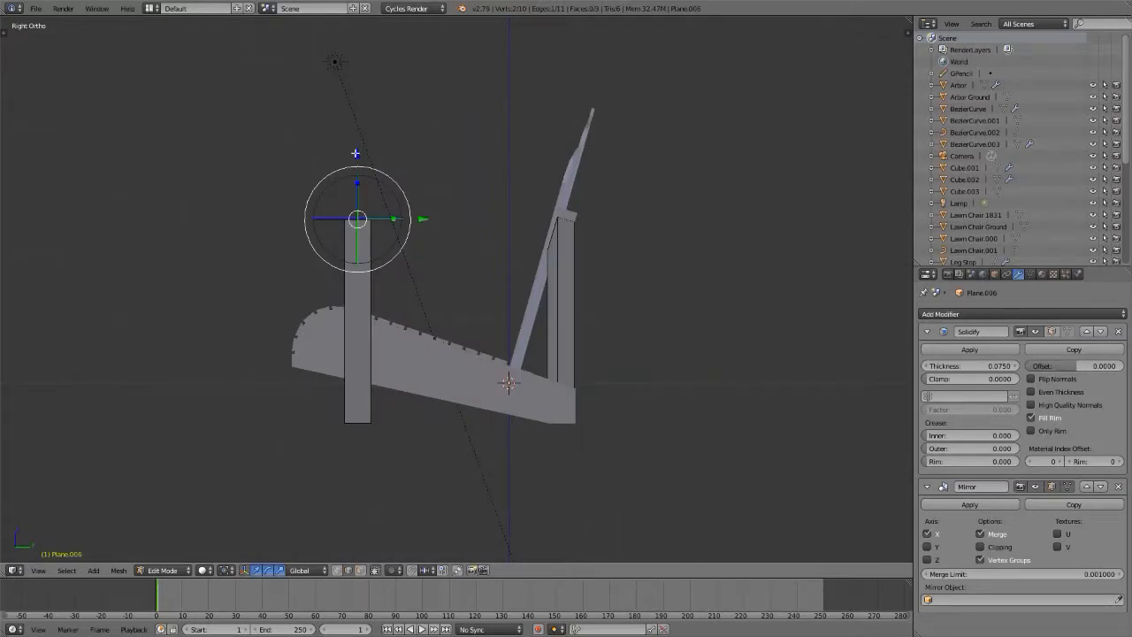
{"action": "left_click_drag", "start_coordinate": [355, 152], "coordinate": [354, 183]}
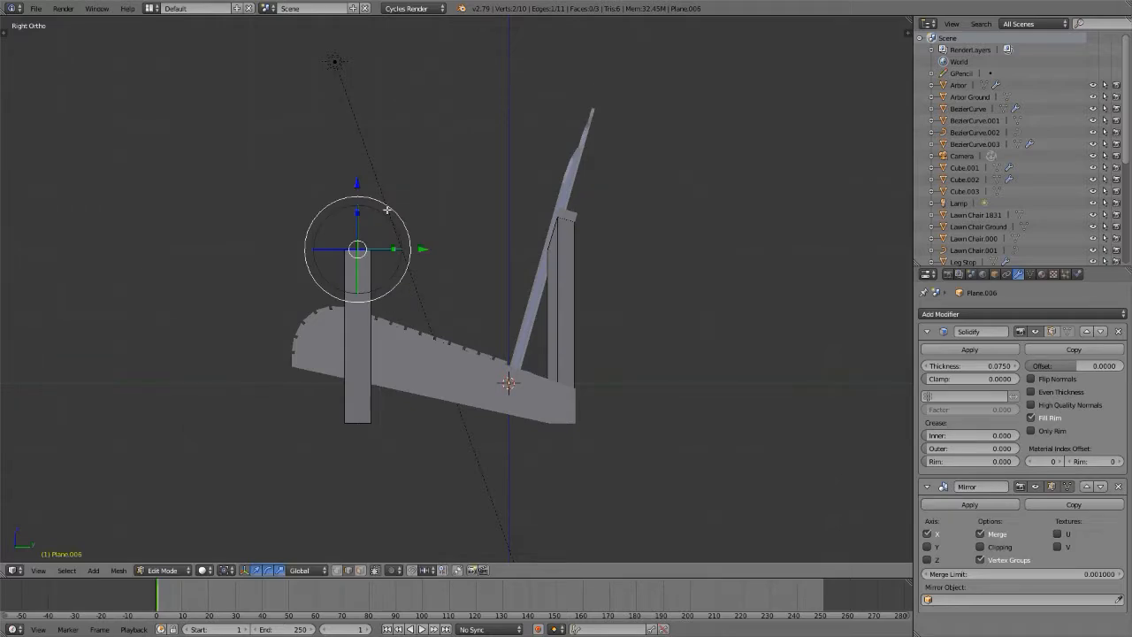
{"action": "key", "text": "Tab"}
{"action": "middle_click_drag", "start_coordinate": [411, 354], "coordinate": [445, 373]}
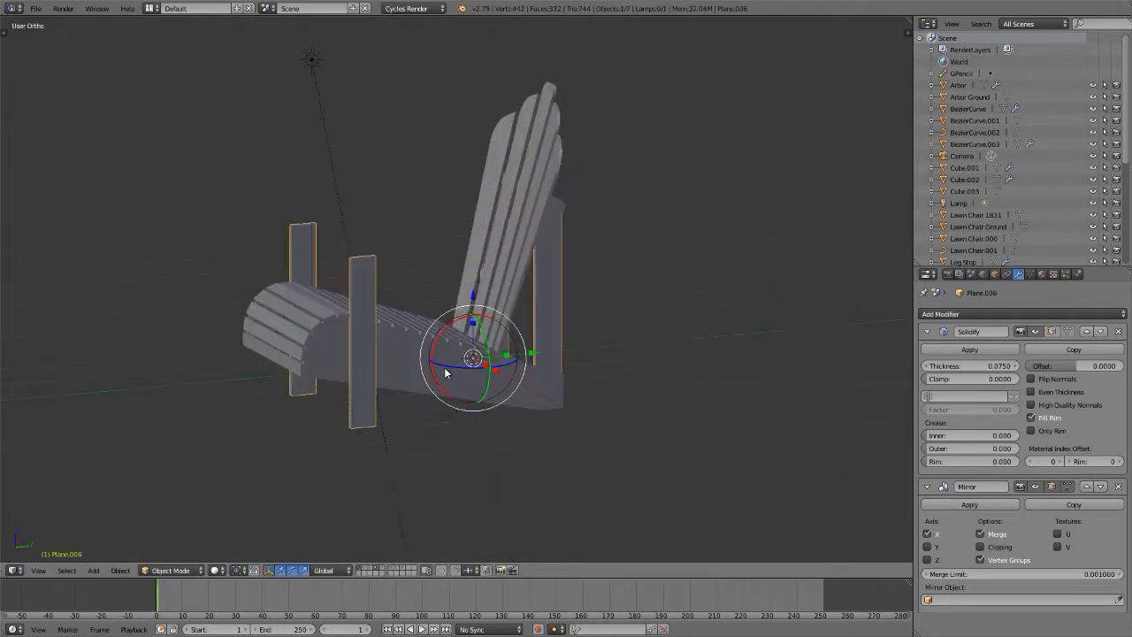
- Add a Bezier curve in top view and, in Edit Mode, shift its points about -3.7 in X and -1.3 in Y, beside the chair
{"action": "key", "text": "KP_7"}
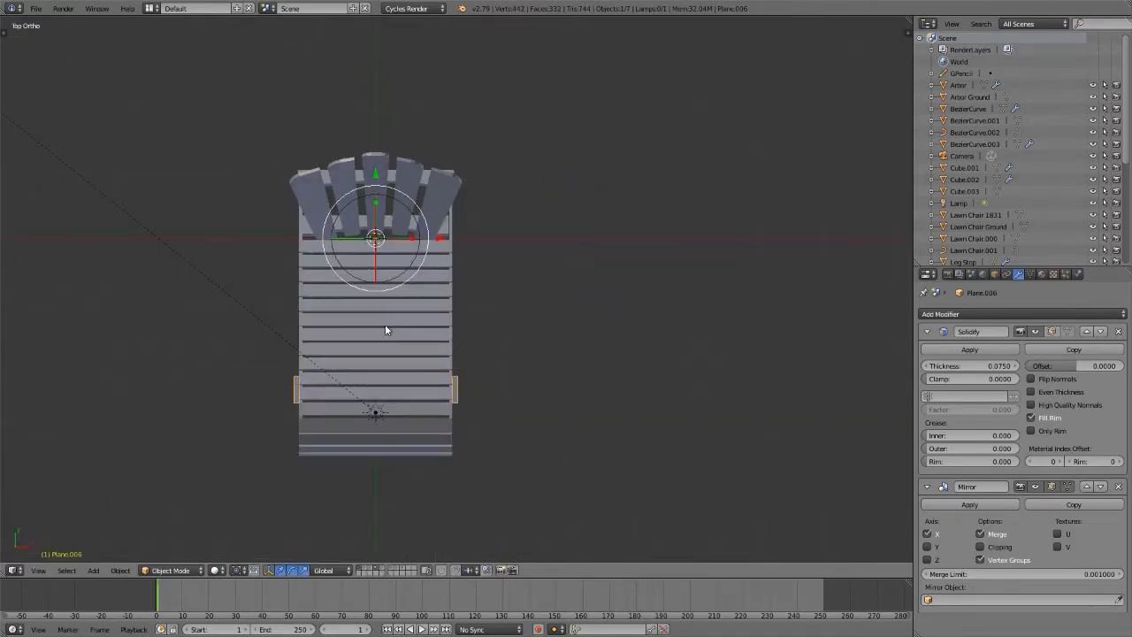
{"action": "middle_click_drag", "start_coordinate": [386, 328], "coordinate": [562, 317], "text": "shift"}
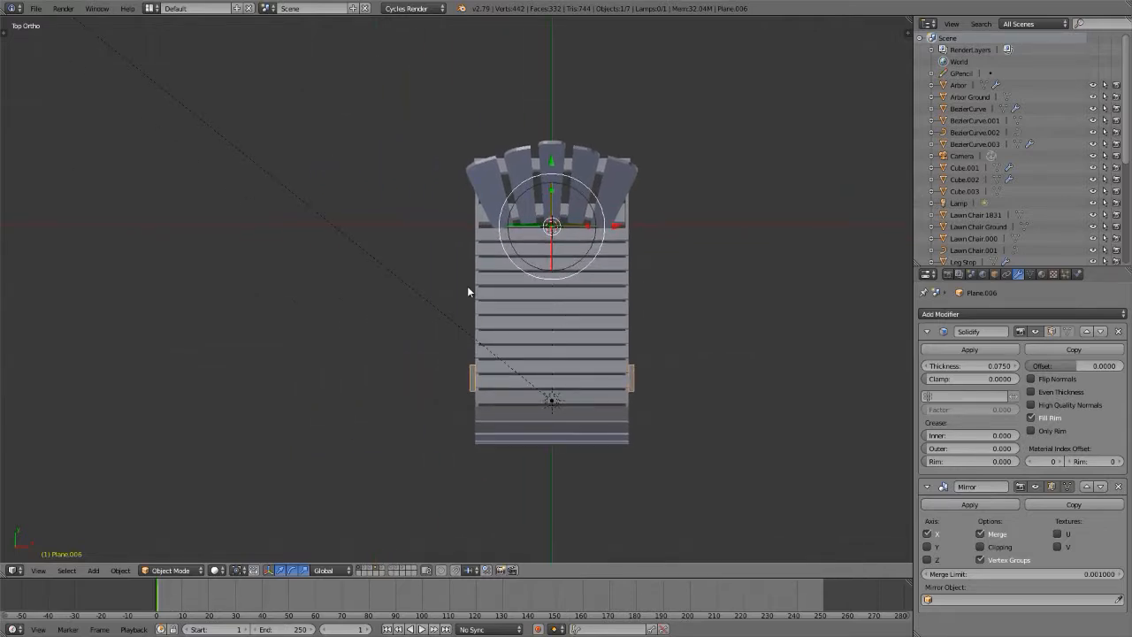
{"action": "key", "text": "shift+a"}
{"action": "mouse_move", "coordinate": [438, 298]}
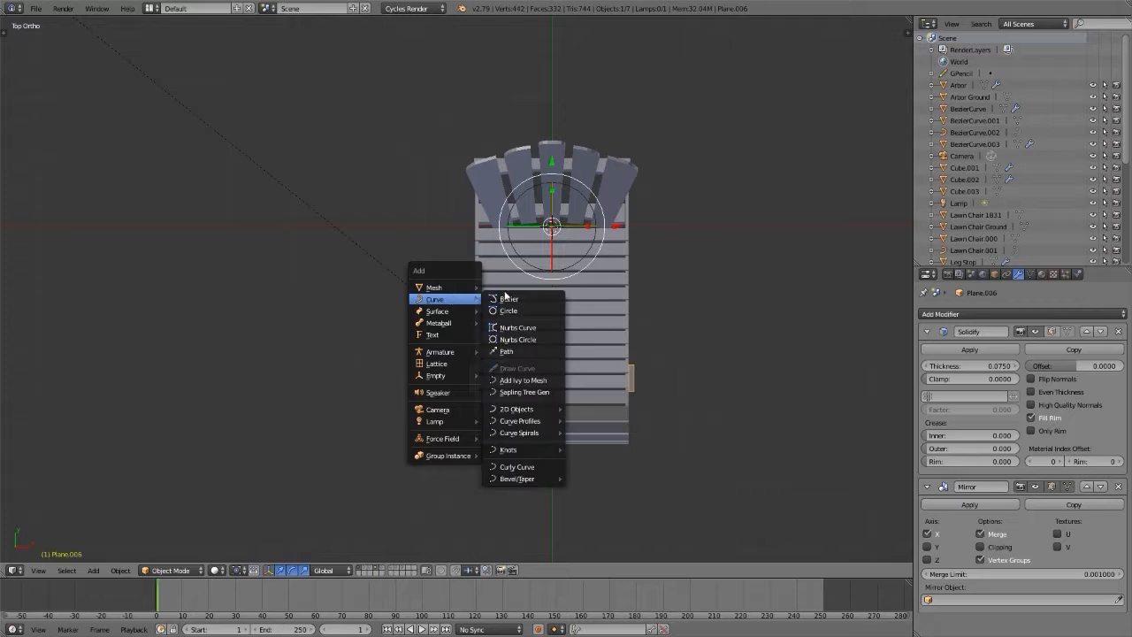
{"action": "left_click", "coordinate": [509, 299]}
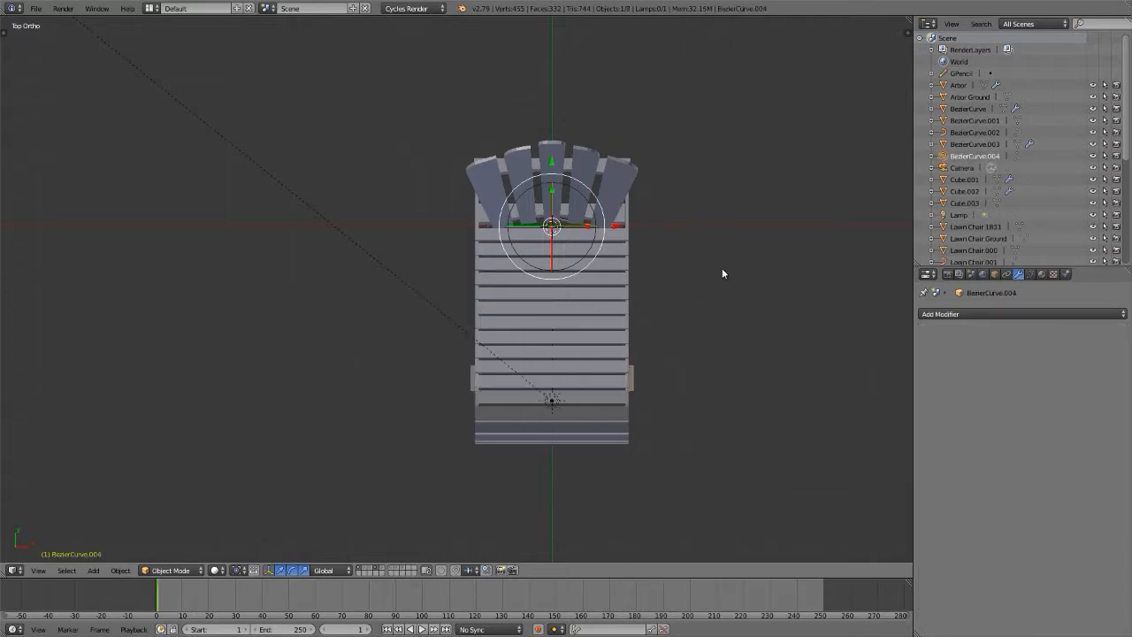
{"action": "key", "text": "Tab"}
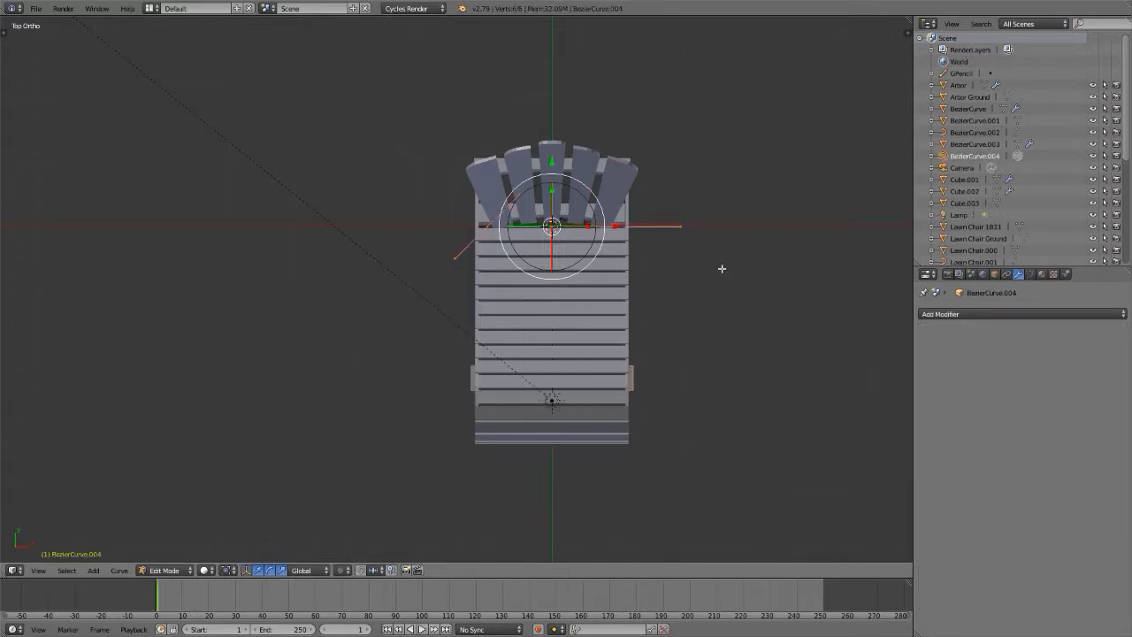
{"action": "key", "text": "g"}
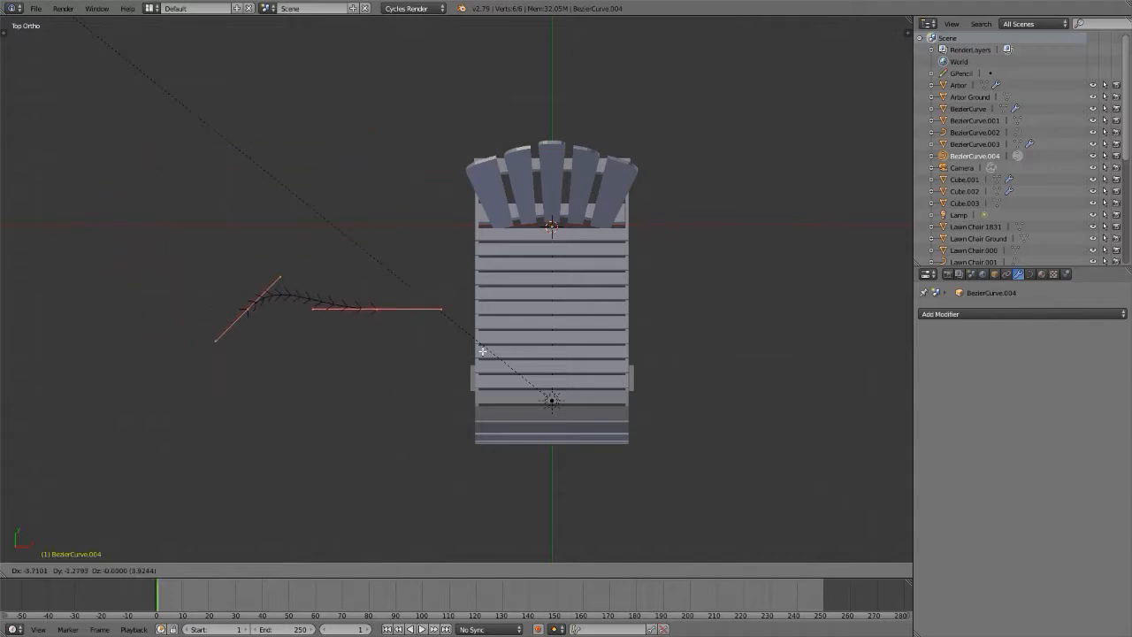
{"action": "left_click", "coordinate": [482, 351]}
- Set the curve's handle type to Vector and rotate the straightened curve to run along the Y axis
{"action": "key", "text": "v"}
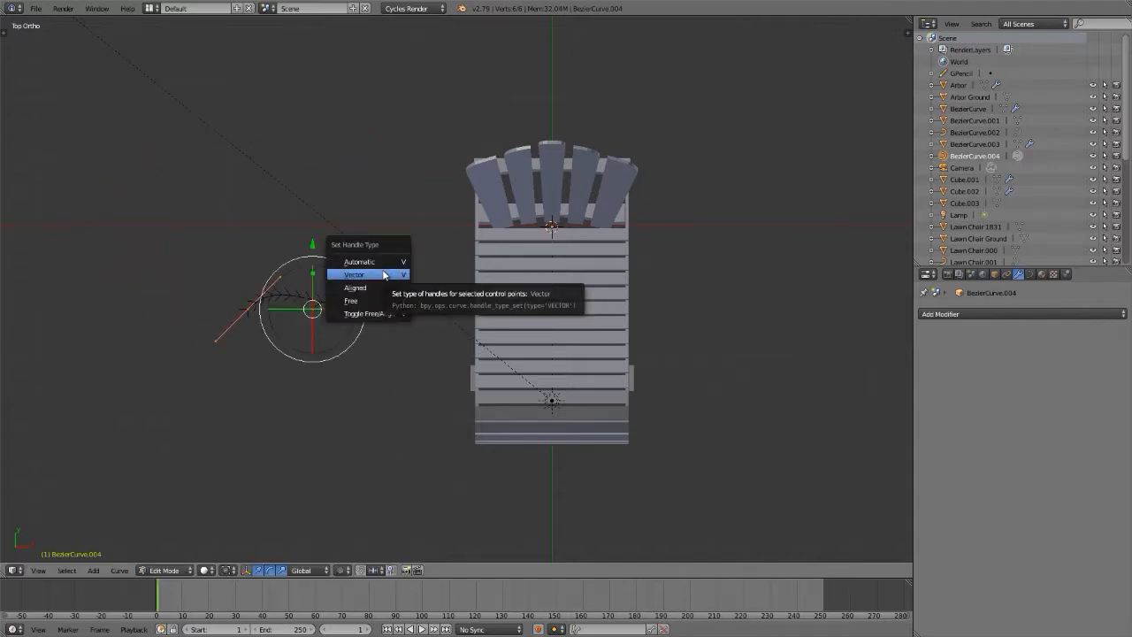
{"action": "left_click", "coordinate": [383, 274]}
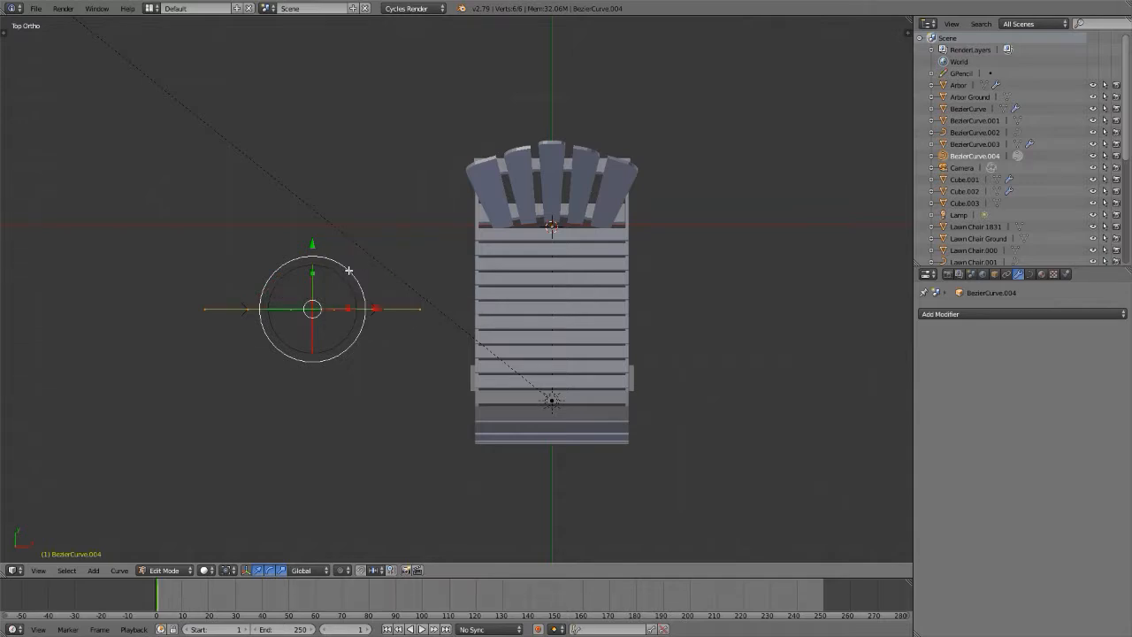
{"action": "key", "text": "r"}
{"action": "key", "text": "y"}
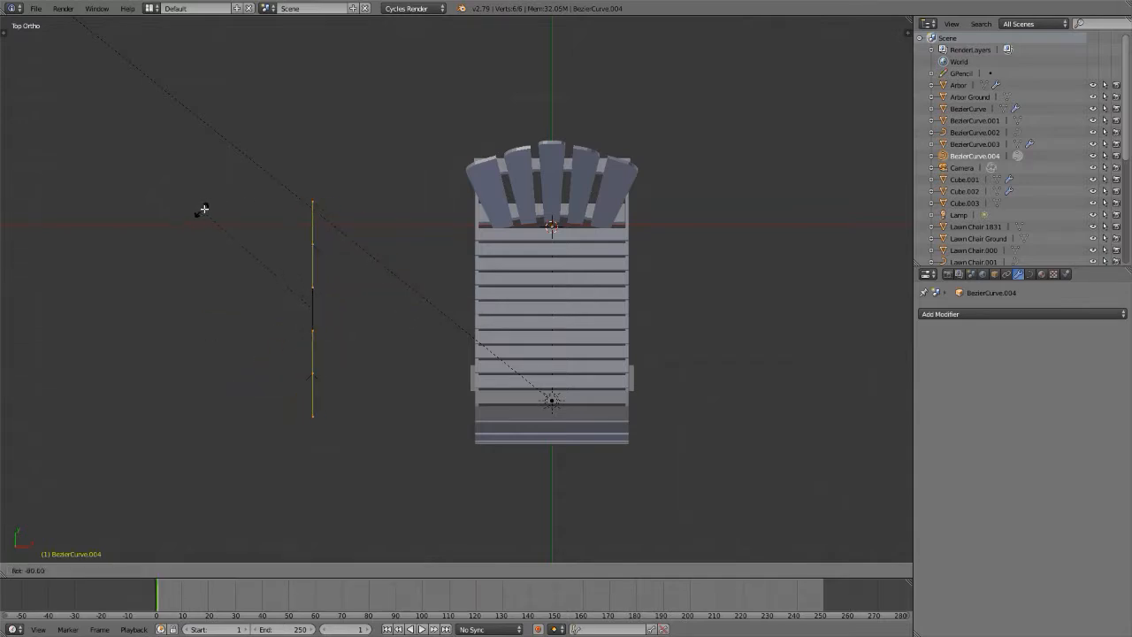
{"action": "left_click", "coordinate": [205, 209]}
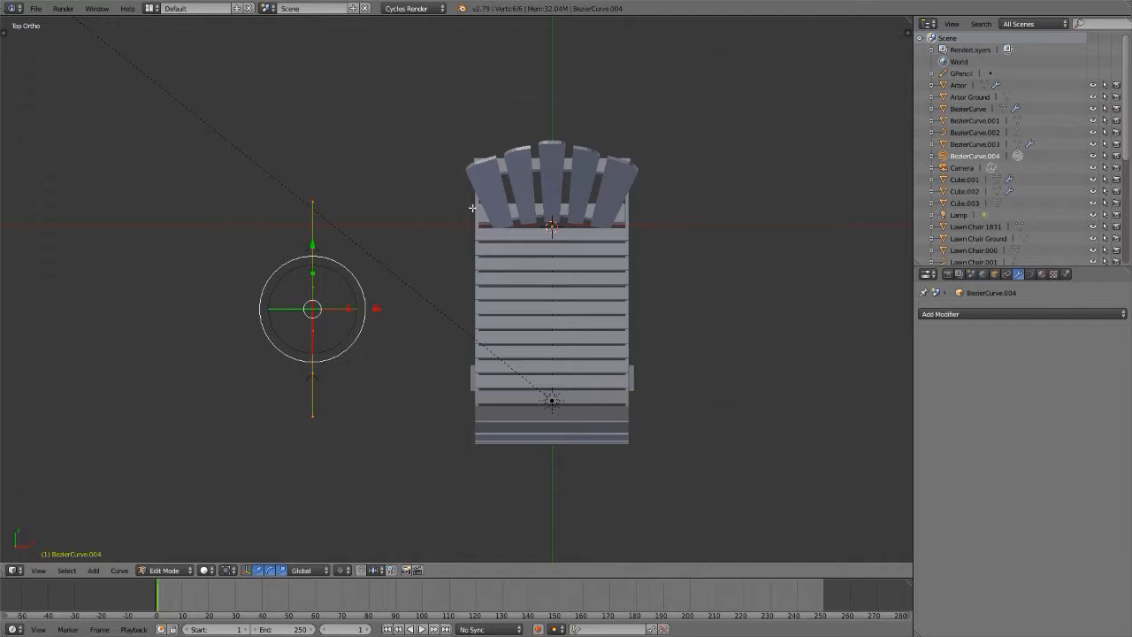
- Examine the armrests' curved outline, rear ends, rounded front corners and overhang above the front legs in the reference photo
{"action": "key", "text": "alt+Tab"}
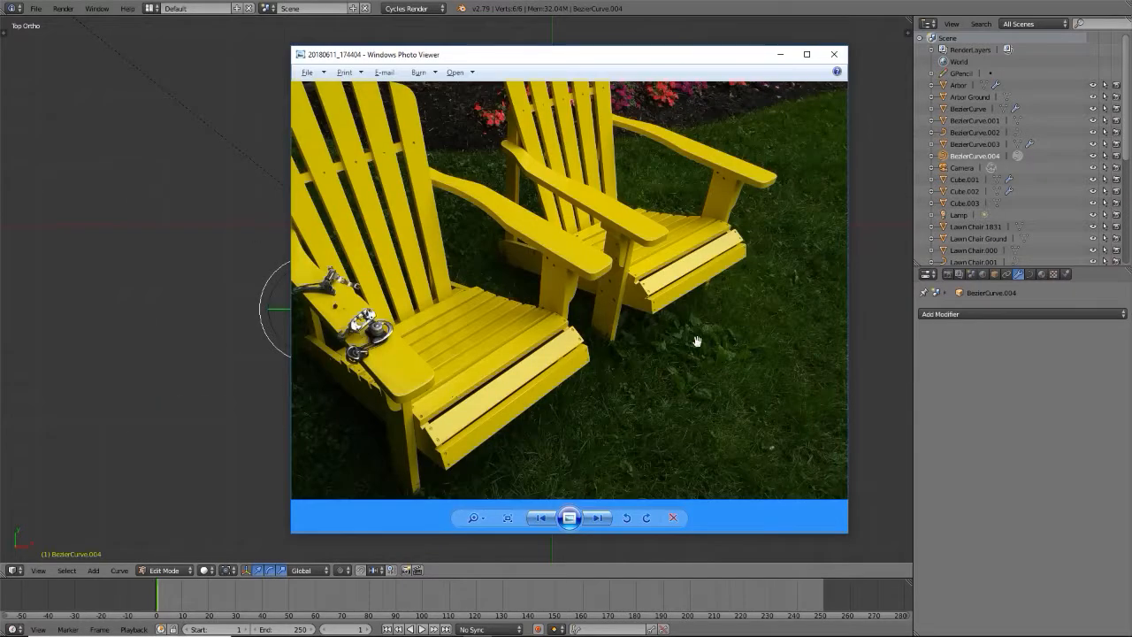
{"action": "scroll", "coordinate": [697, 341], "scroll_direction": "down", "scroll_amount": 2}
{"action": "scroll", "coordinate": [550, 193], "scroll_direction": "up", "scroll_amount": 3}
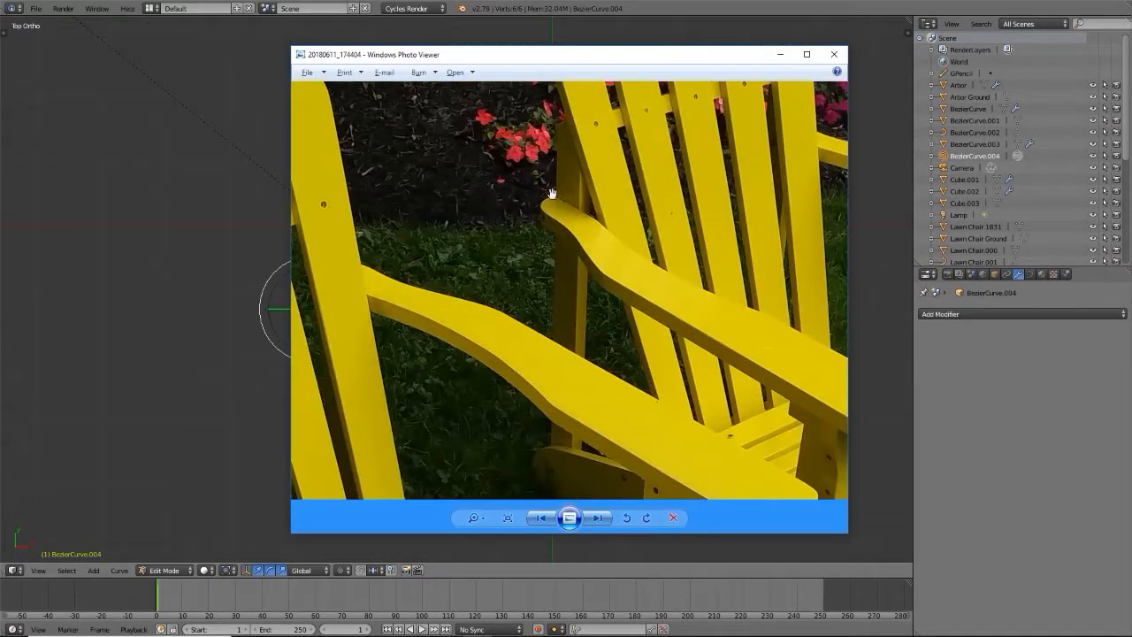
{"action": "scroll", "coordinate": [532, 271], "scroll_direction": "down", "scroll_amount": 3}
{"action": "scroll", "coordinate": [668, 292], "scroll_direction": "up", "scroll_amount": 3}
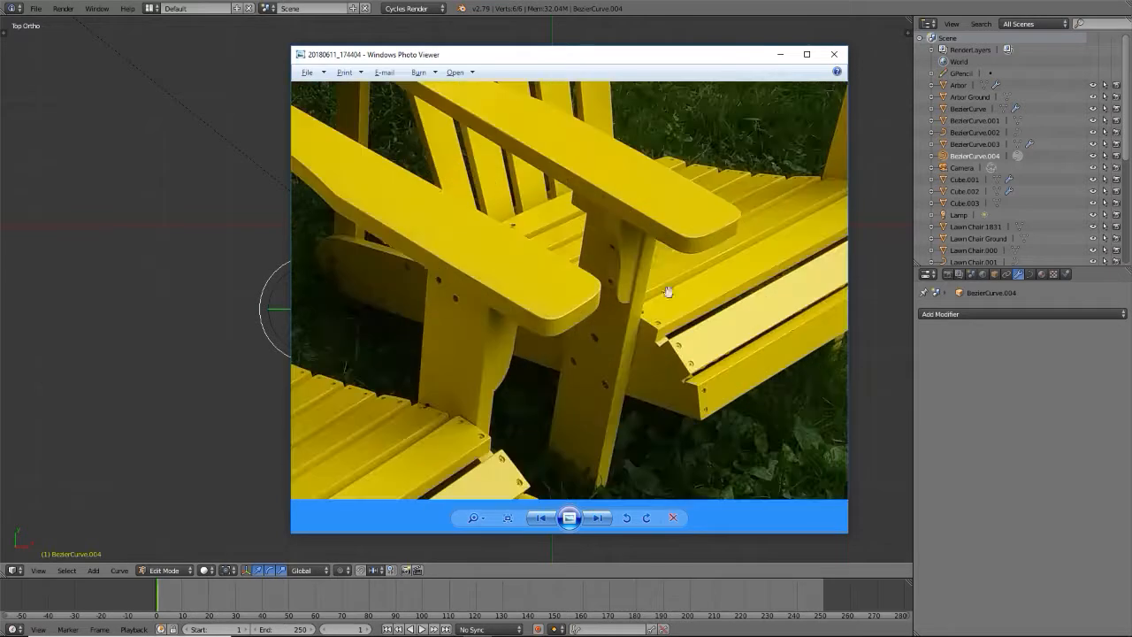
{"action": "scroll", "coordinate": [662, 237], "scroll_direction": "down", "scroll_amount": 3}
{"action": "scroll", "coordinate": [662, 237], "scroll_direction": "up", "scroll_amount": 2}
{"action": "key", "text": "alt+Tab"}
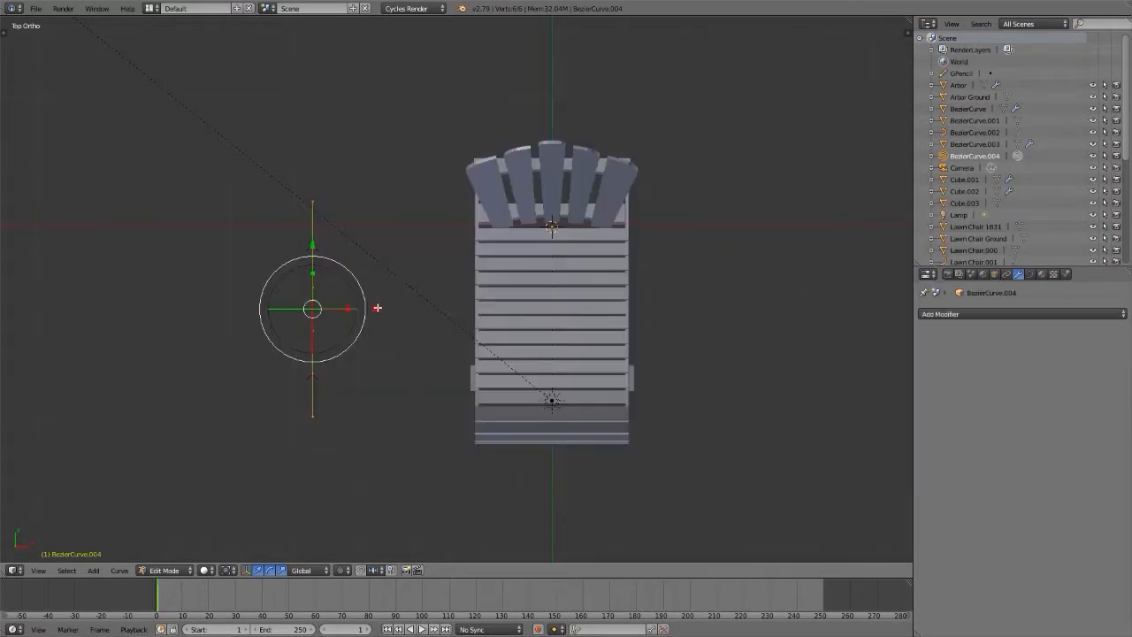
- Move the curve about 2.48 along X to line up with the outer side of the seat
{"action": "key", "text": "g"}
{"action": "key", "text": "x"}
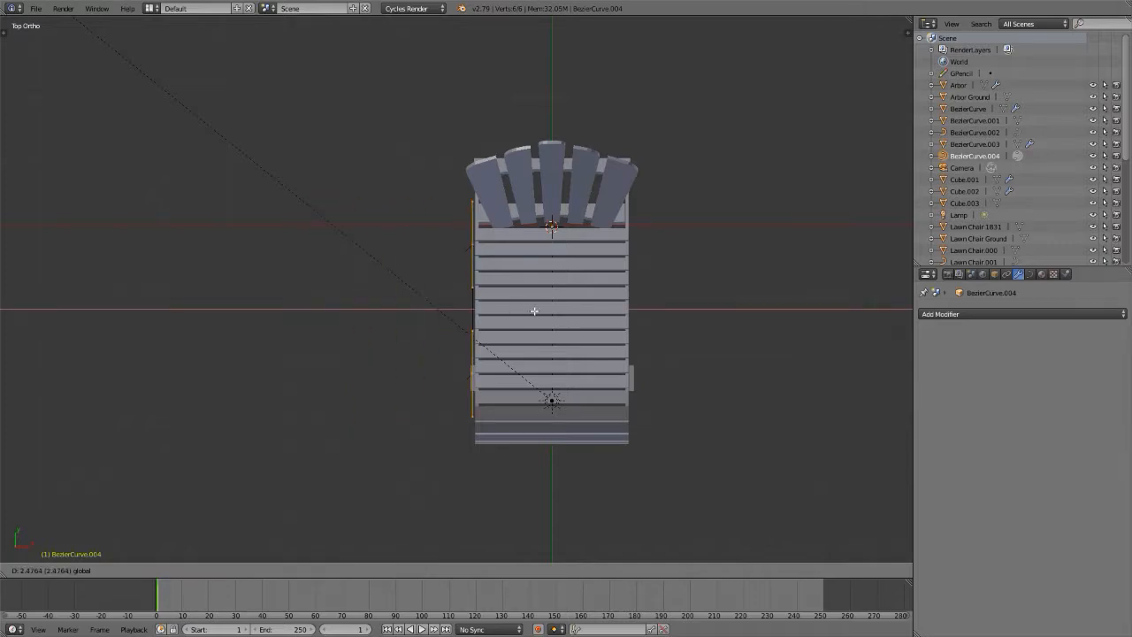
{"action": "left_click", "coordinate": [534, 311]}
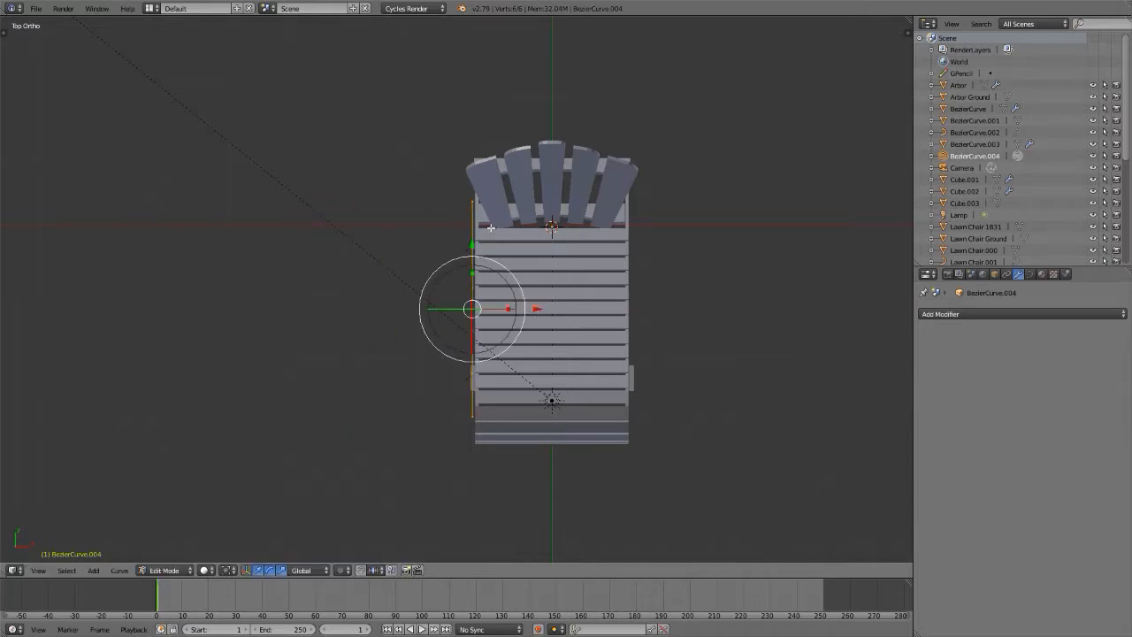
- Move the curve's rear control point back along Y to the rear edge of the back support
{"action": "scroll", "coordinate": [490, 158], "scroll_direction": "up", "scroll_amount": 6}
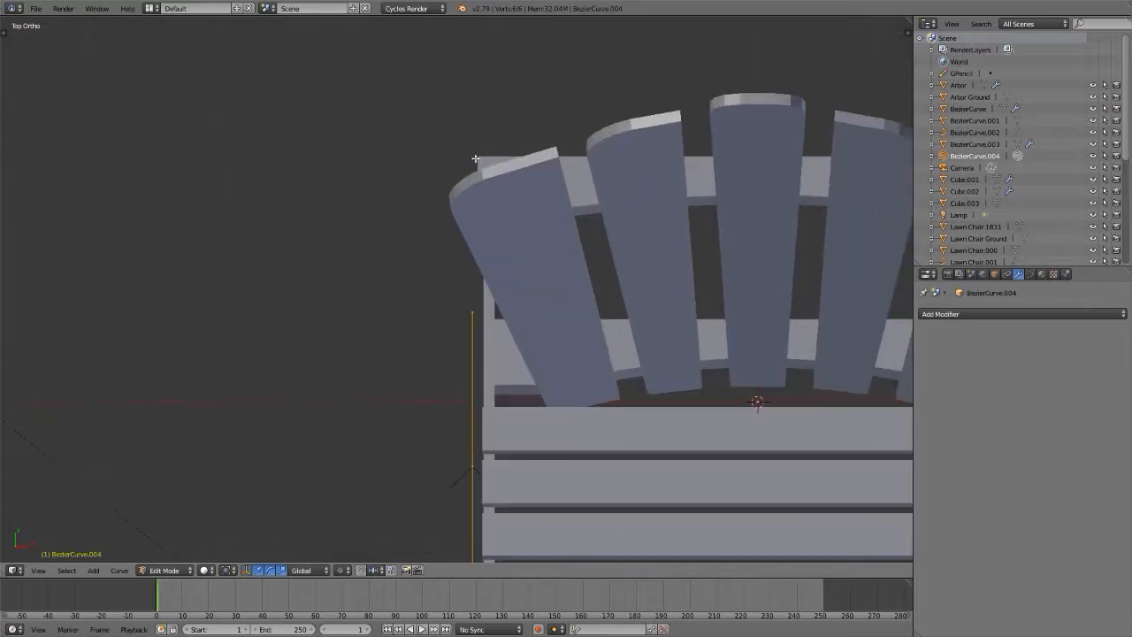
{"action": "scroll", "coordinate": [484, 172], "scroll_direction": "down", "scroll_amount": 1}
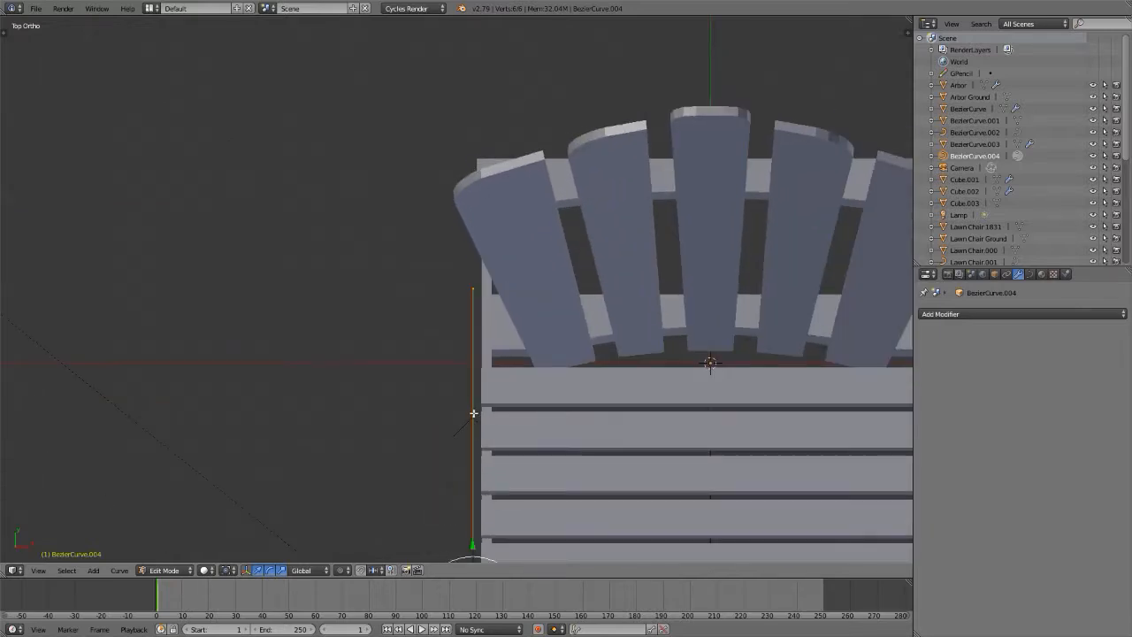
{"action": "right_click", "coordinate": [473, 413]}
{"action": "left_click_drag", "start_coordinate": [473, 349], "coordinate": [478, 89]}
- Move the curve's front control point about 0.92 forward along Y, past the front leg near the seat's front edge
{"action": "scroll", "coordinate": [475, 354], "scroll_direction": "down", "scroll_amount": 5}
{"action": "scroll", "coordinate": [478, 396], "scroll_direction": "up", "scroll_amount": 4}
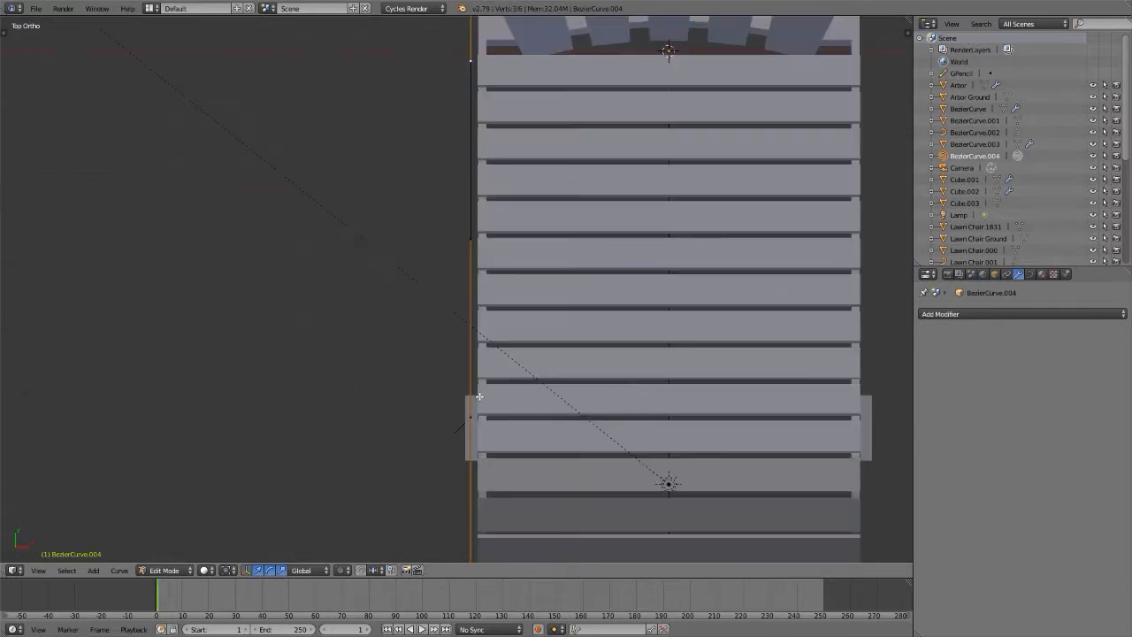
{"action": "right_click", "coordinate": [473, 422]}
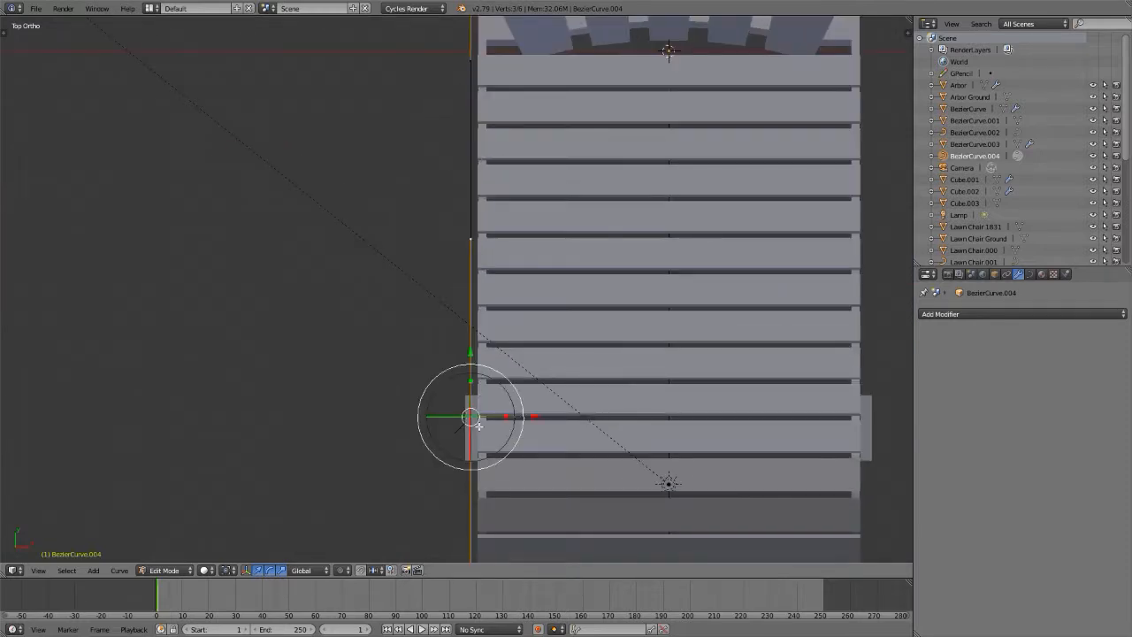
{"action": "middle_click_drag", "start_coordinate": [476, 425], "coordinate": [444, 282], "text": "shift"}
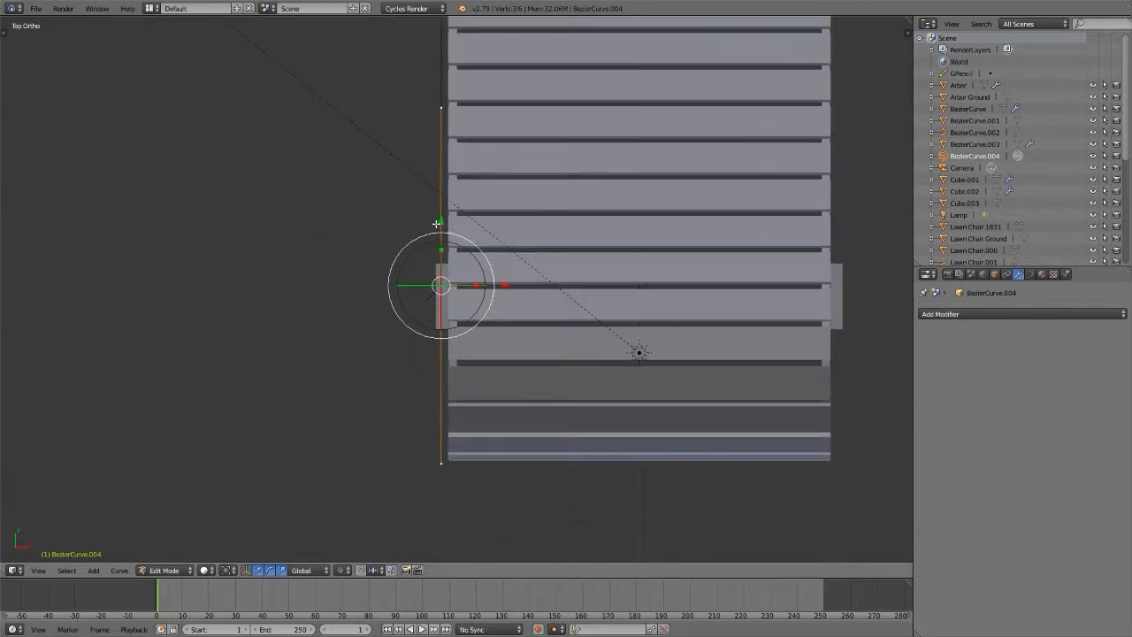
{"action": "key", "text": "g"}
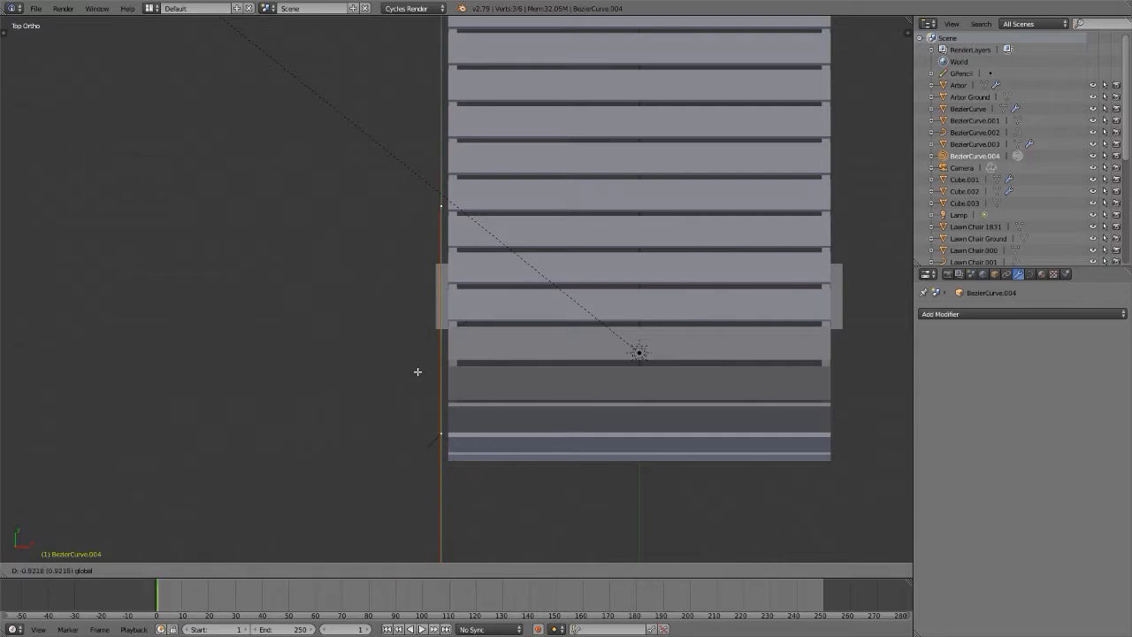
{"action": "left_click", "coordinate": [416, 373]}
{"action": "key", "text": "alt+Tab"}
{"action": "key", "text": "alt+Tab"}
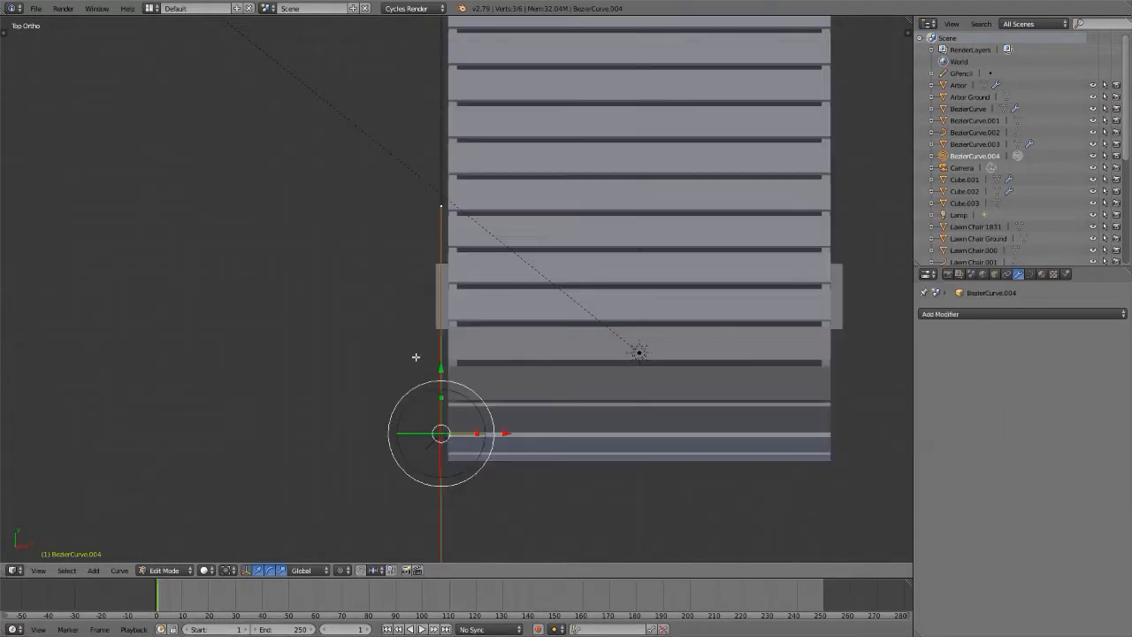
- Select both end points of the curve and extrude them a short distance outward along X for the armrest's width
{"action": "scroll", "coordinate": [415, 355], "scroll_direction": "down", "scroll_amount": 5}
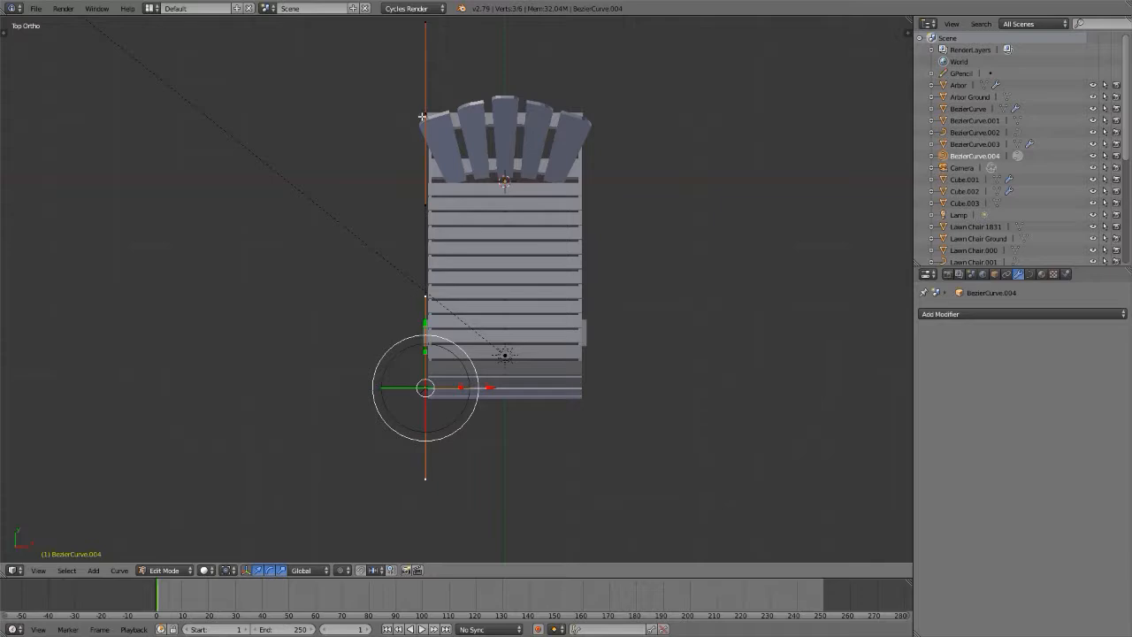
{"action": "right_click", "coordinate": [425, 115], "text": "shift"}
{"action": "key", "text": "e"}
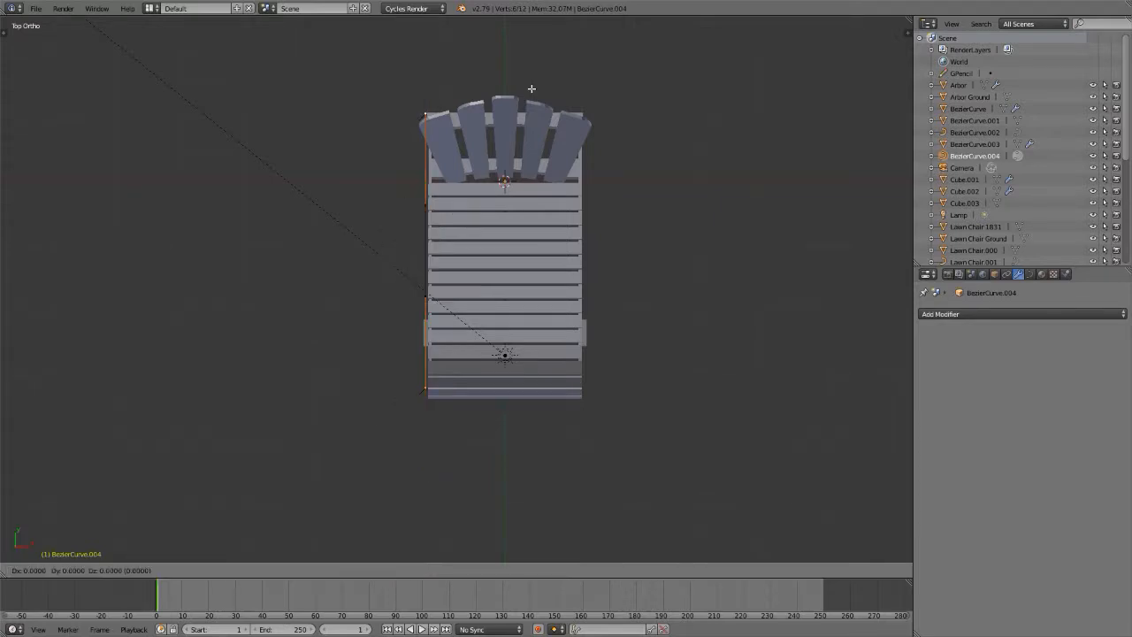
{"action": "key", "text": "x"}
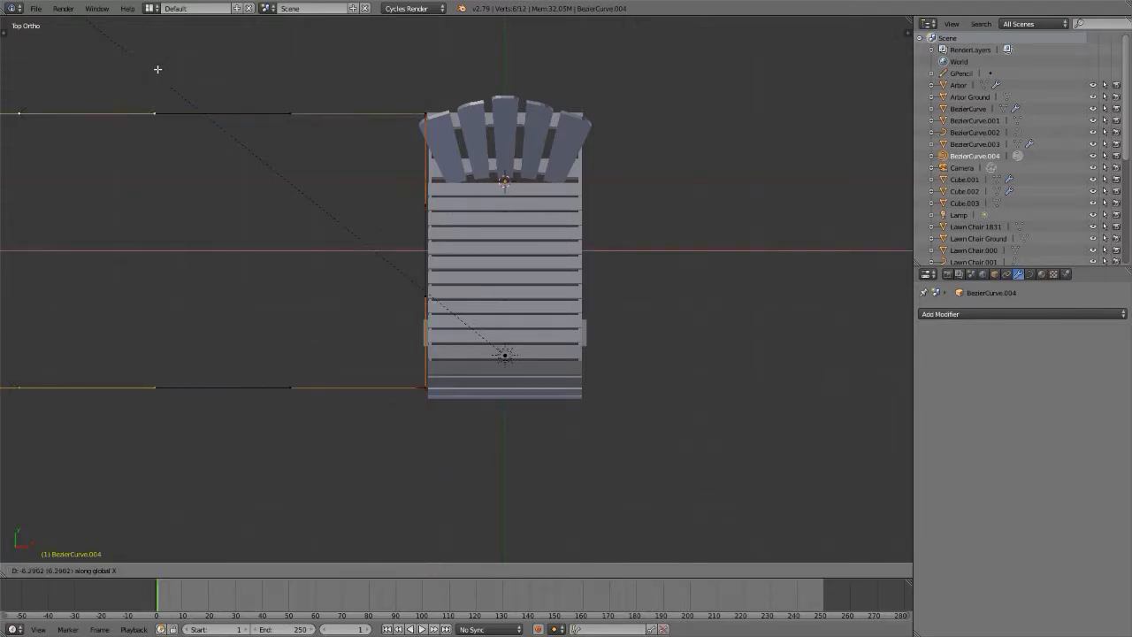
{"action": "left_click", "coordinate": [501, 61]}
- Compare the armrest's width with the reference photo and connect the two extruded outer points to close the outline's outer side
{"action": "key", "text": "alt+Tab"}
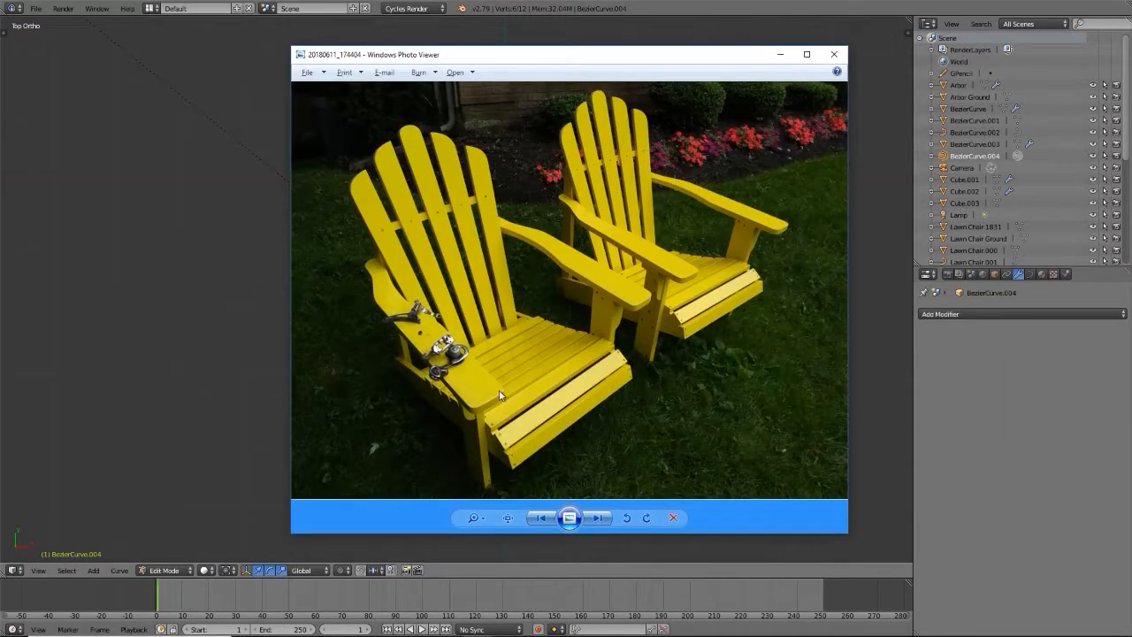
{"action": "key", "text": "alt+Tab"}
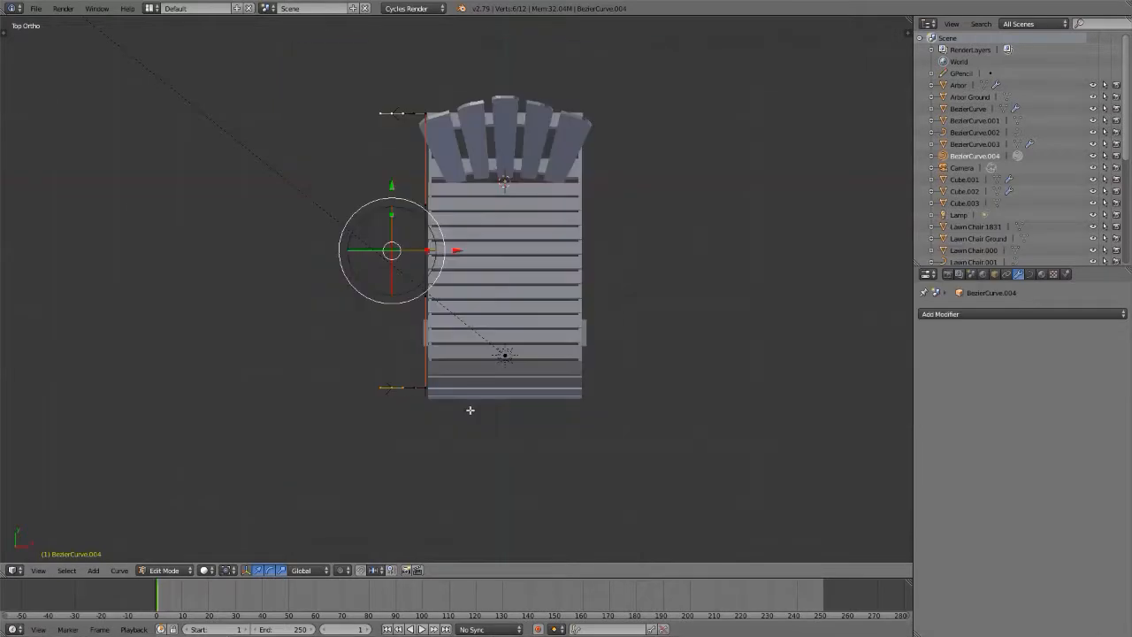
{"action": "scroll", "coordinate": [394, 402], "scroll_direction": "up", "scroll_amount": 4}
{"action": "scroll", "coordinate": [401, 390], "scroll_direction": "down", "scroll_amount": 3}
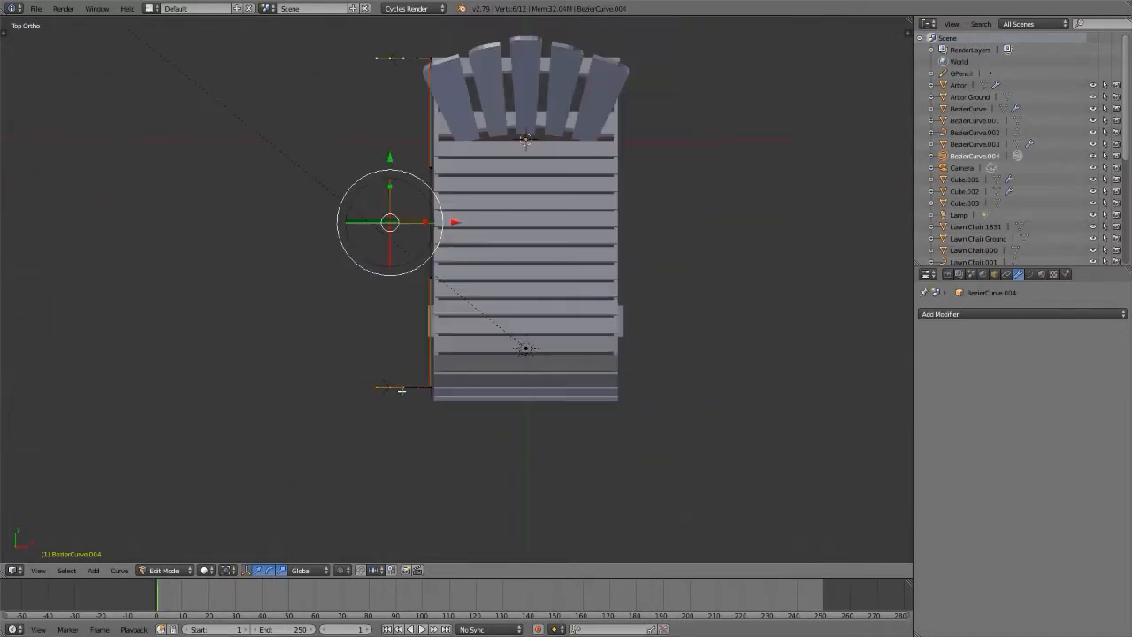
{"action": "key", "text": "f"}
{"action": "key", "text": "x"}
{"action": "middle_click_drag", "start_coordinate": [445, 171], "coordinate": [464, 241], "text": "shift"}
{"action": "scroll", "coordinate": [382, 199], "scroll_direction": "up", "scroll_amount": 1}
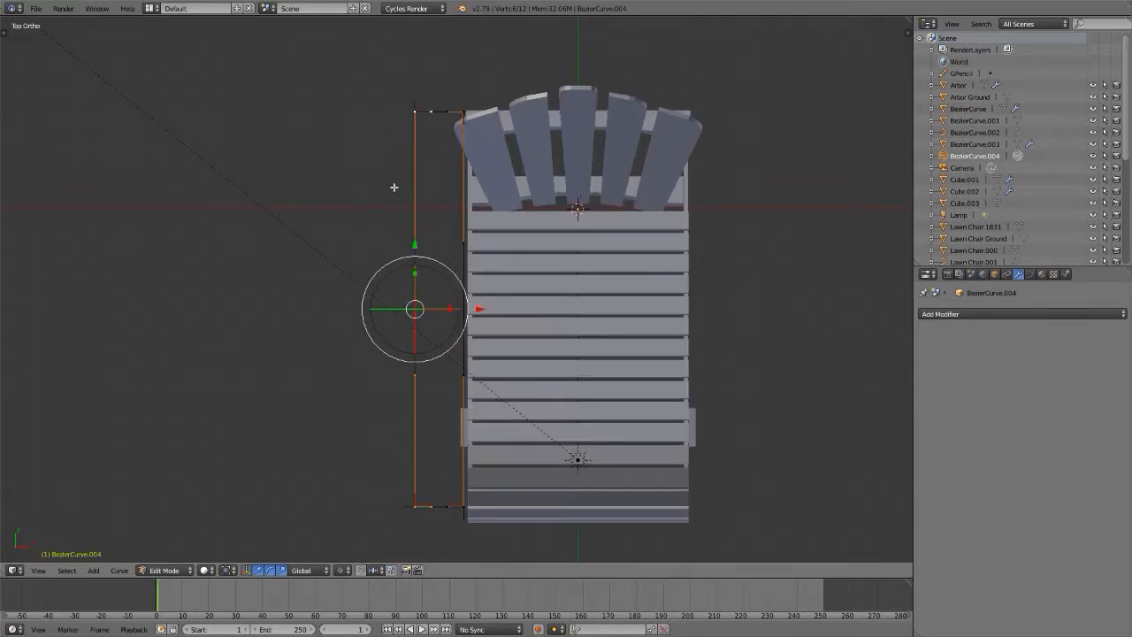
- Check the armrest's outer edge in the reference photo and subdivide the segment between the outline's two outer corner points
{"action": "key", "text": "alt+Tab"}
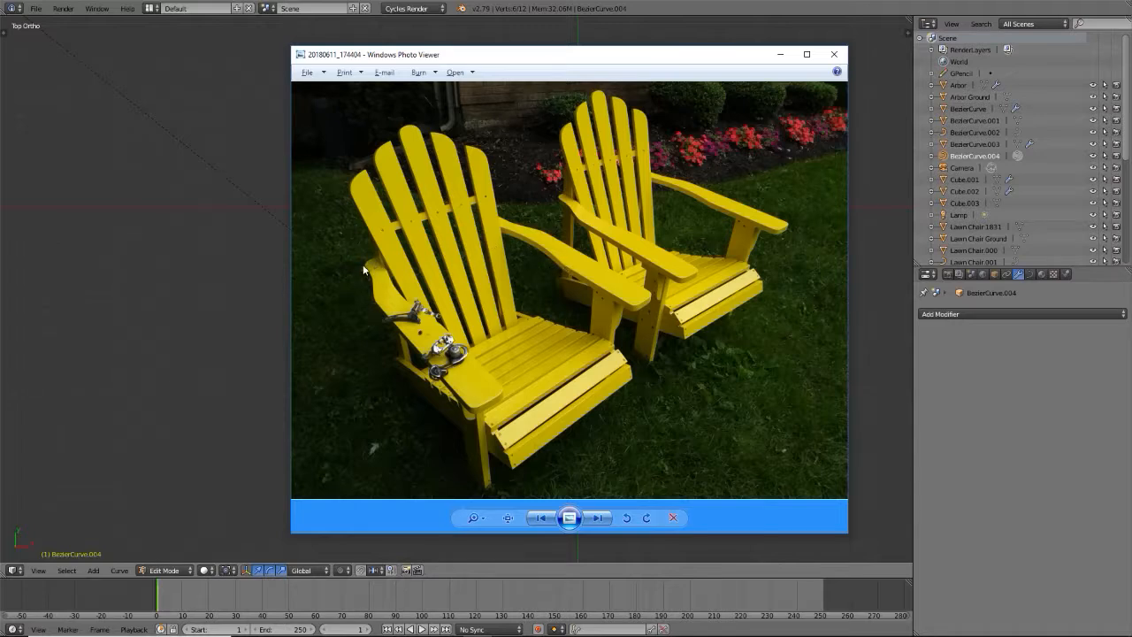
{"action": "key", "text": "alt+Tab"}
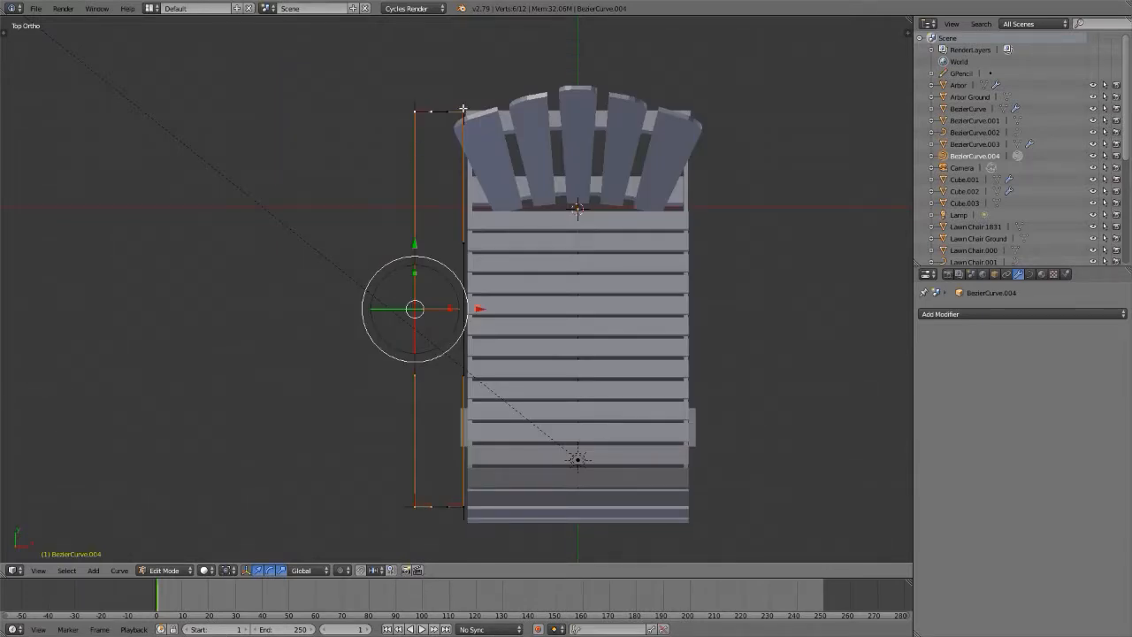
{"action": "key", "text": "l"}
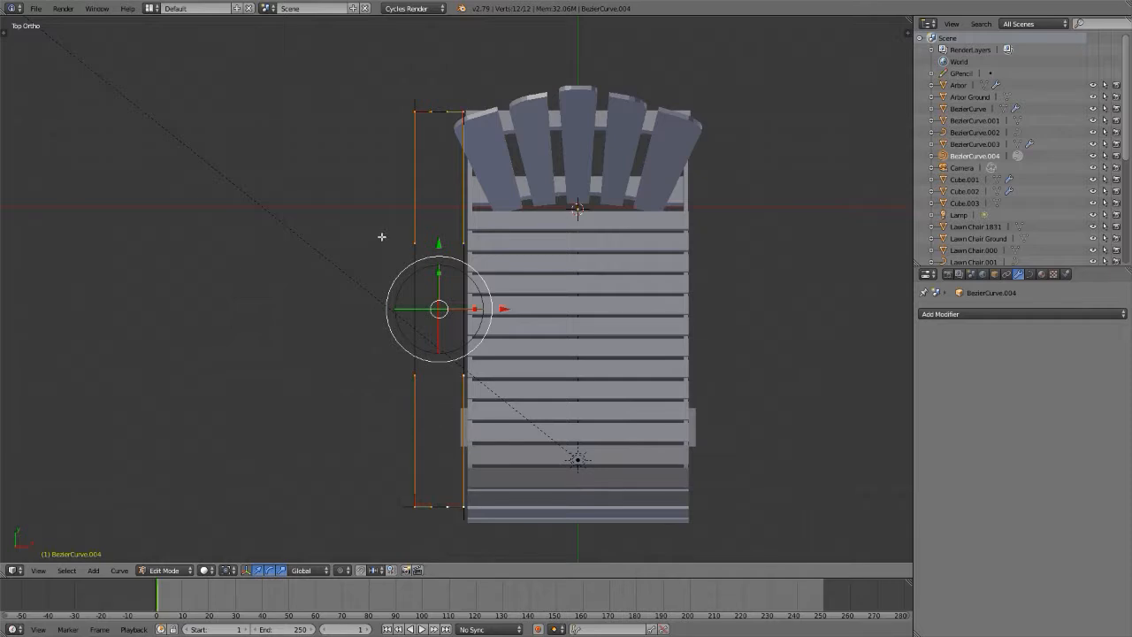
{"action": "right_click", "coordinate": [414, 112]}
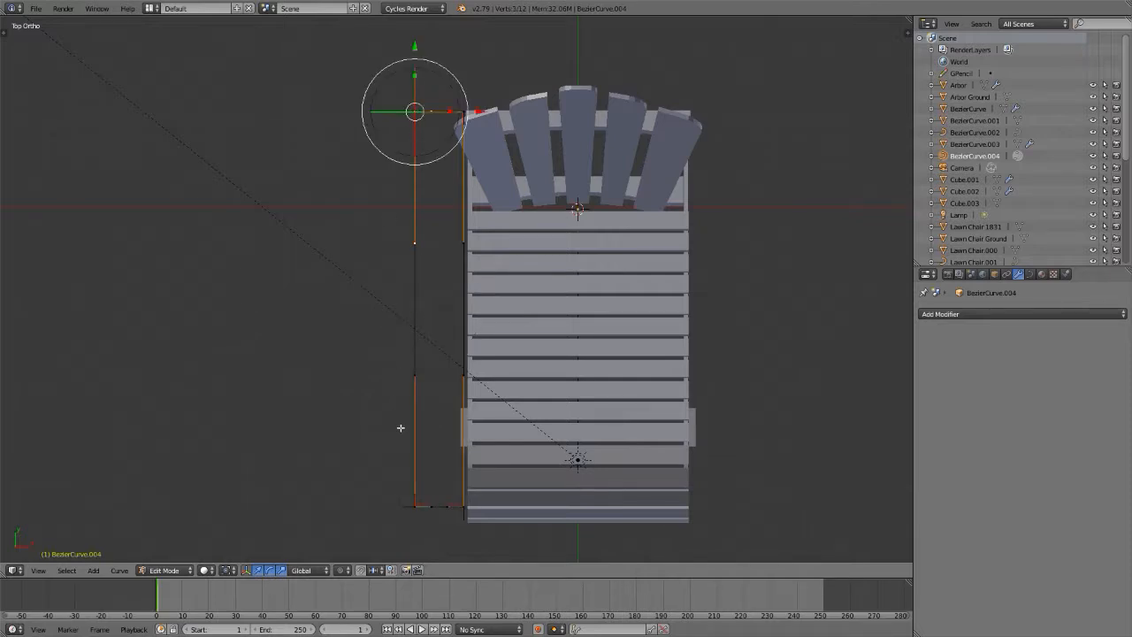
{"action": "right_click", "coordinate": [414, 506], "text": "shift"}
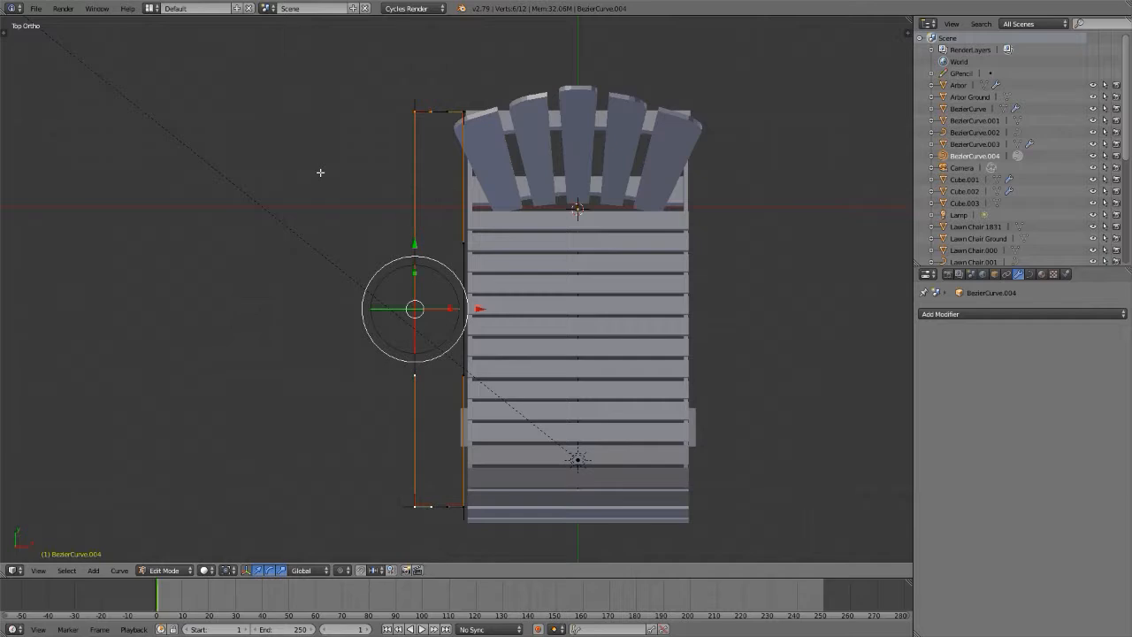
{"action": "key", "text": "w"}
{"action": "left_click", "coordinate": [364, 217]}
- Select the outline's two inner corner points beside the seat and subdivide the segment between them
{"action": "right_click", "coordinate": [463, 108]}
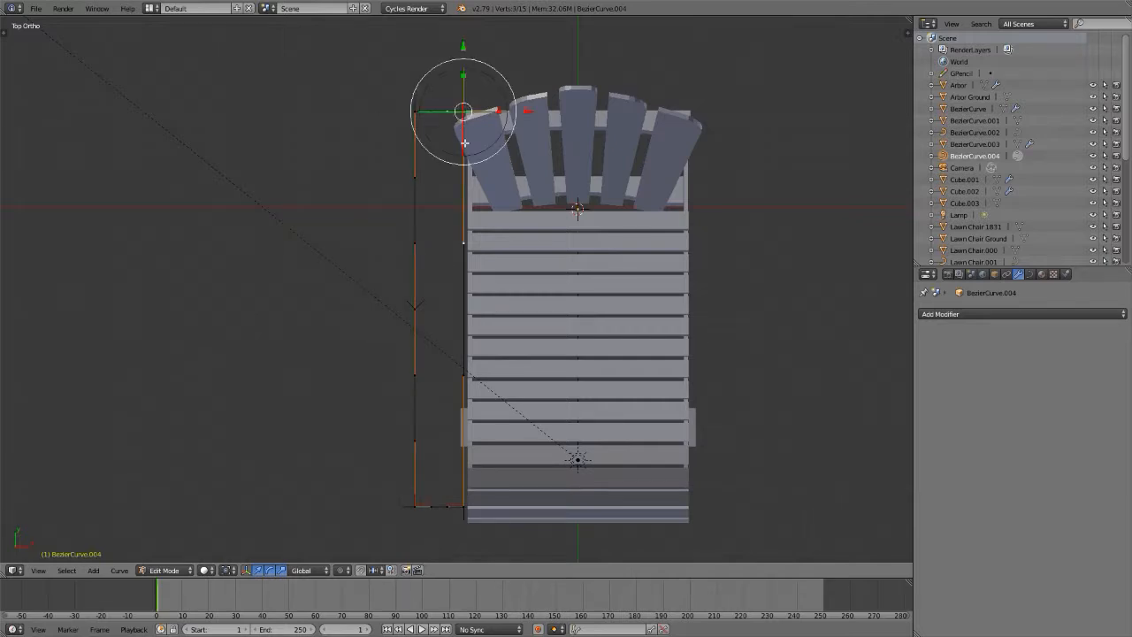
{"action": "right_click", "coordinate": [467, 510], "text": "shift"}
{"action": "key", "text": "w"}
{"action": "left_click", "coordinate": [362, 332]}
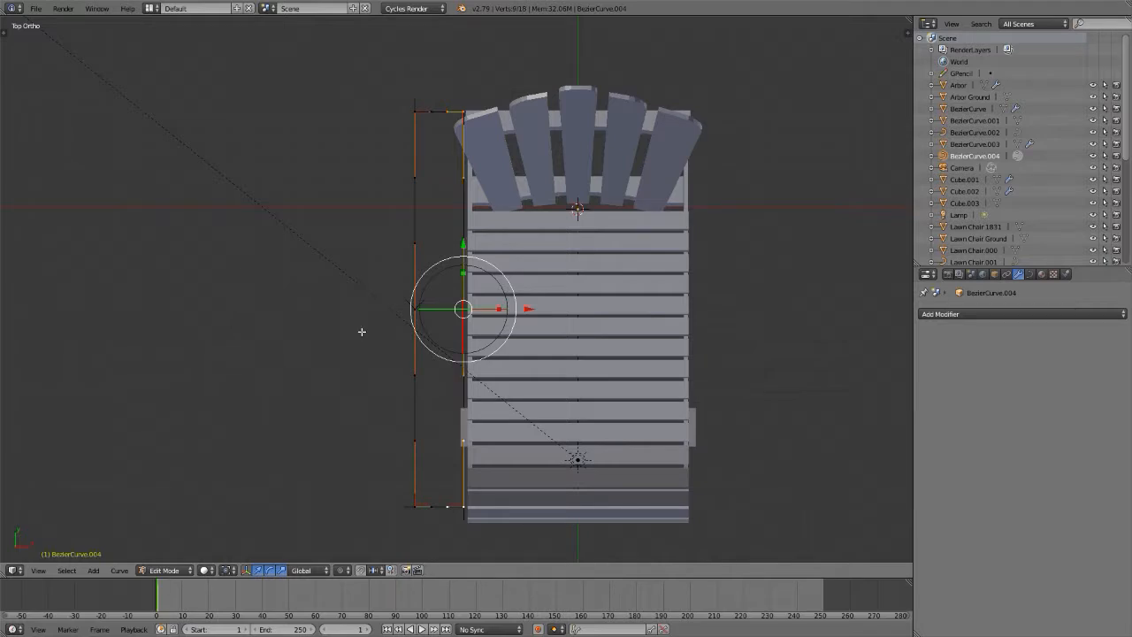
- Inspect the rear half of the outline's inner side and compare it with the armrest's shape in the reference photo
{"action": "scroll", "coordinate": [438, 110], "scroll_direction": "up", "scroll_amount": 10}
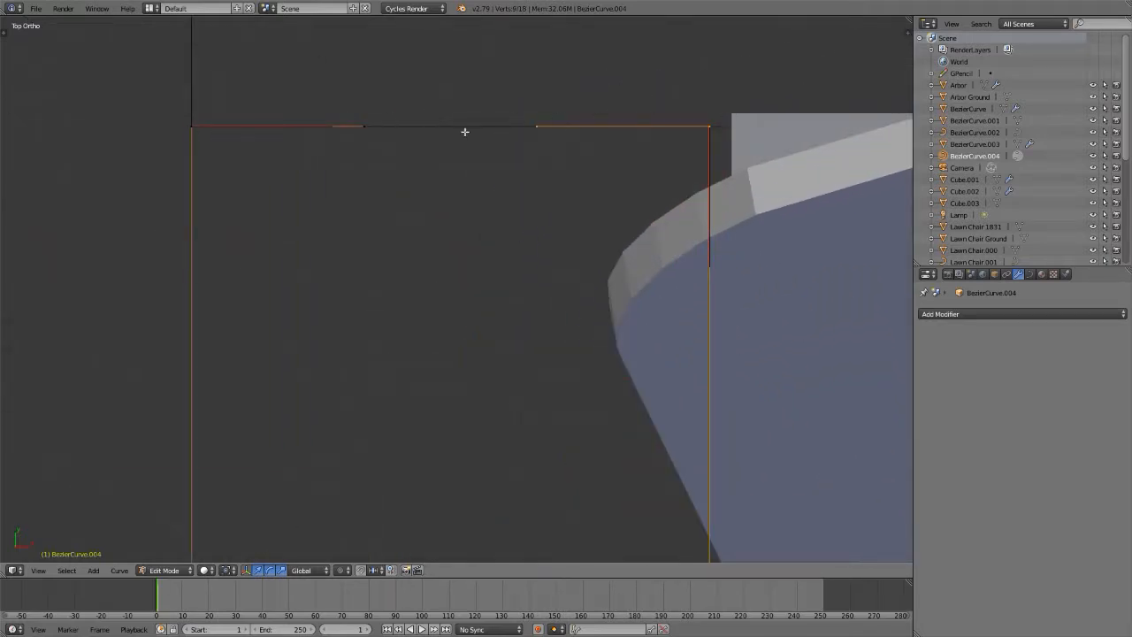
{"action": "scroll", "coordinate": [465, 132], "scroll_direction": "down", "scroll_amount": 10}
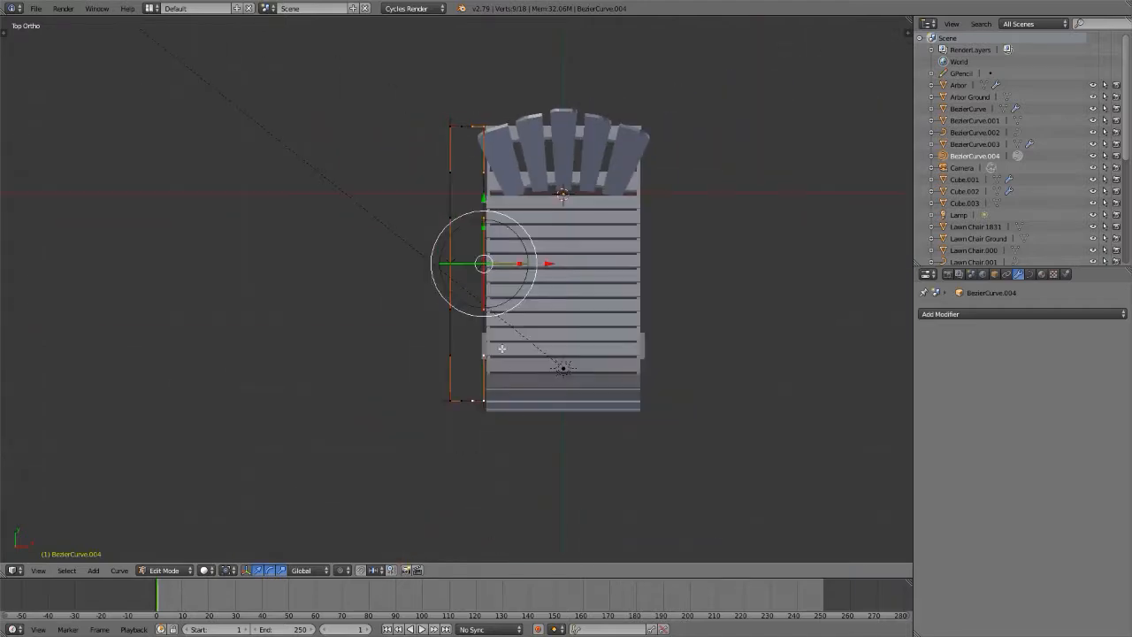
{"action": "scroll", "coordinate": [502, 348], "scroll_direction": "up", "scroll_amount": 6}
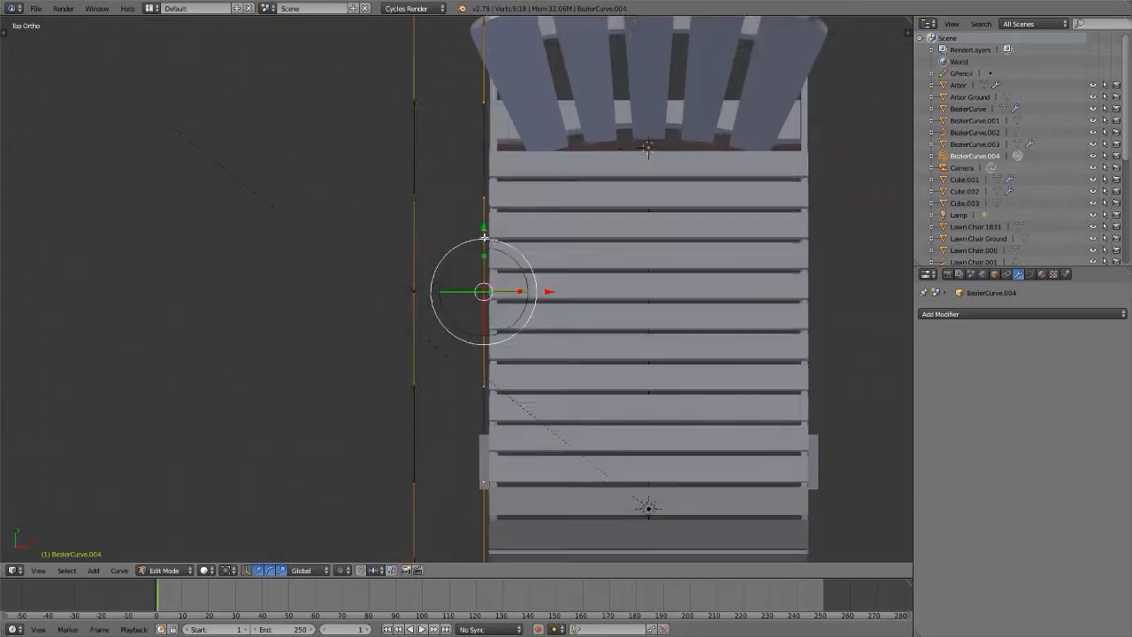
{"action": "middle_click_drag", "start_coordinate": [469, 374], "coordinate": [457, 326], "text": "shift"}
{"action": "scroll", "coordinate": [456, 327], "scroll_direction": "down", "scroll_amount": 1}
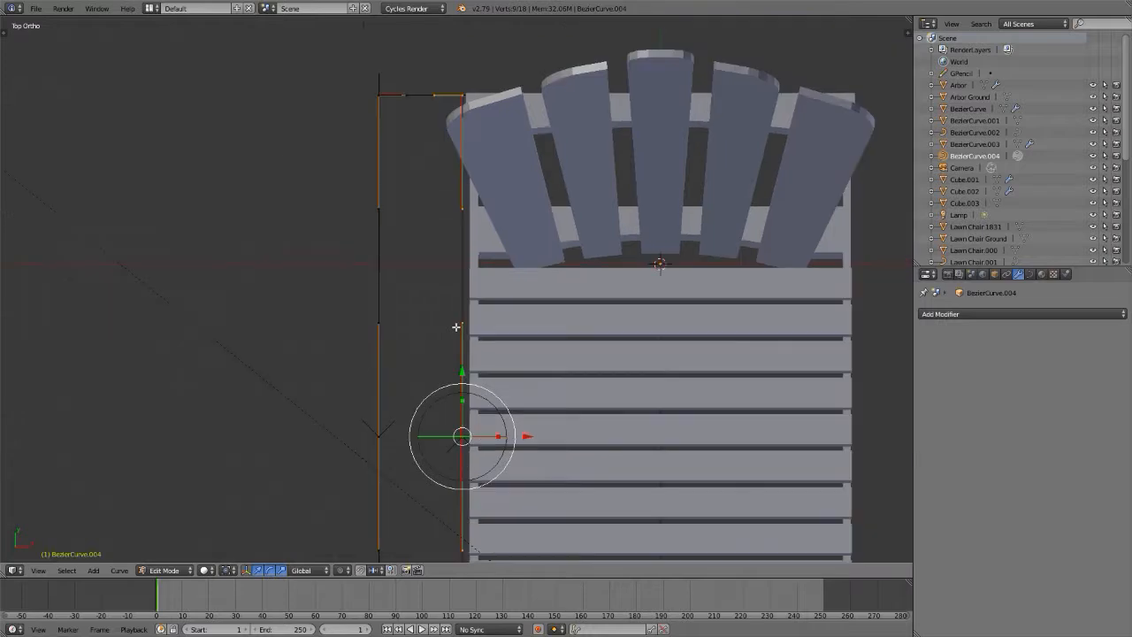
{"action": "right_click", "coordinate": [462, 94]}
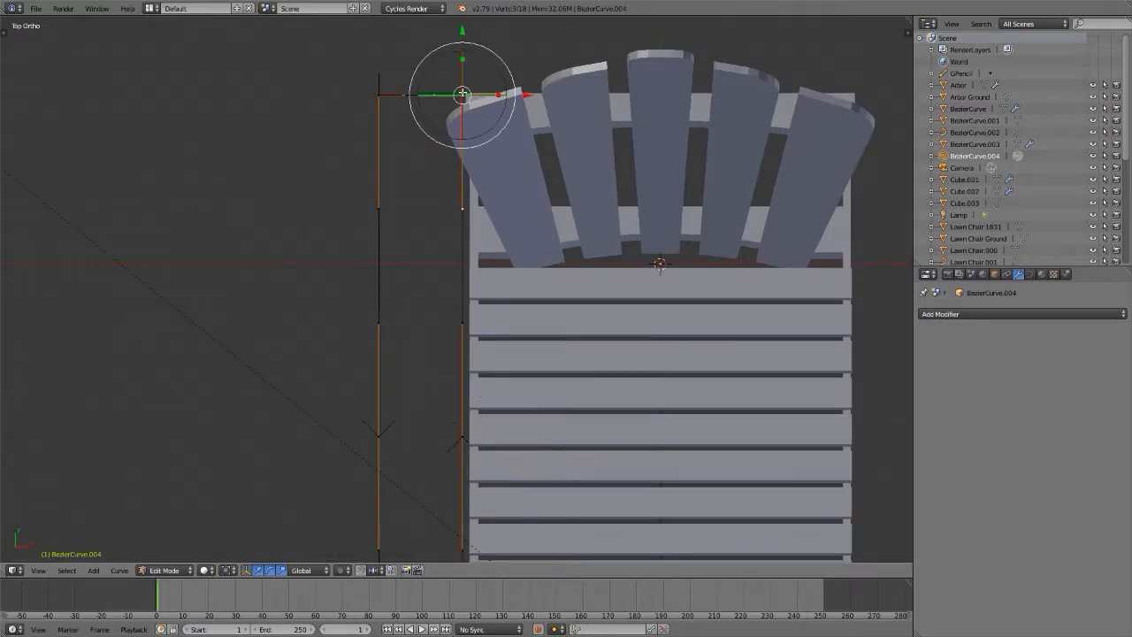
{"action": "right_click", "coordinate": [459, 444], "text": "shift"}
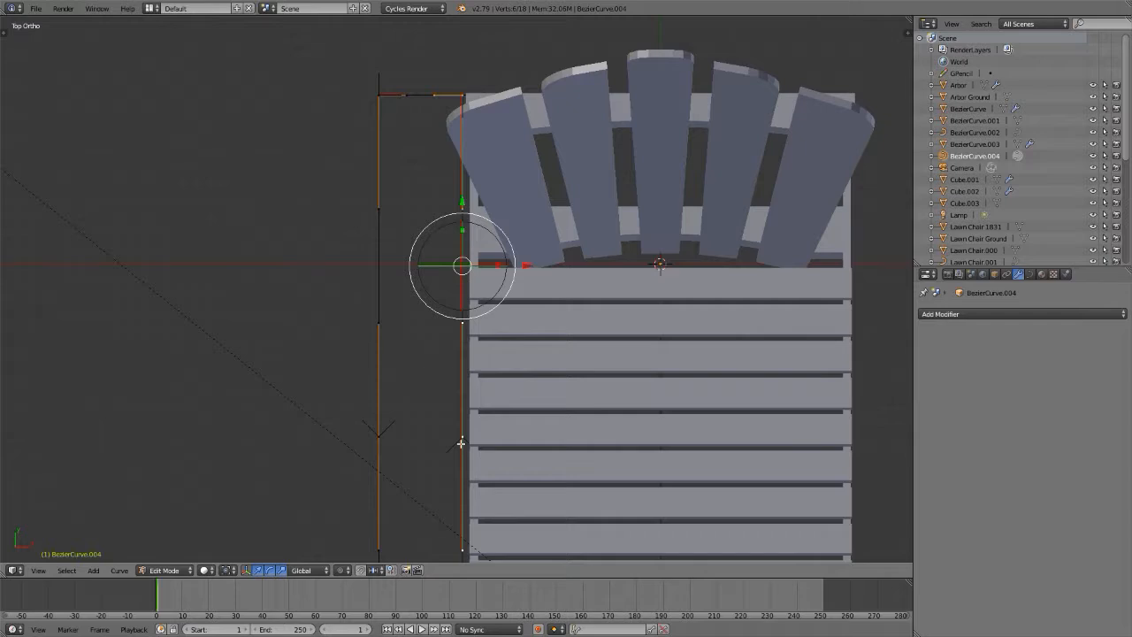
{"action": "middle_click_drag", "start_coordinate": [461, 442], "coordinate": [426, 321], "text": "shift"}
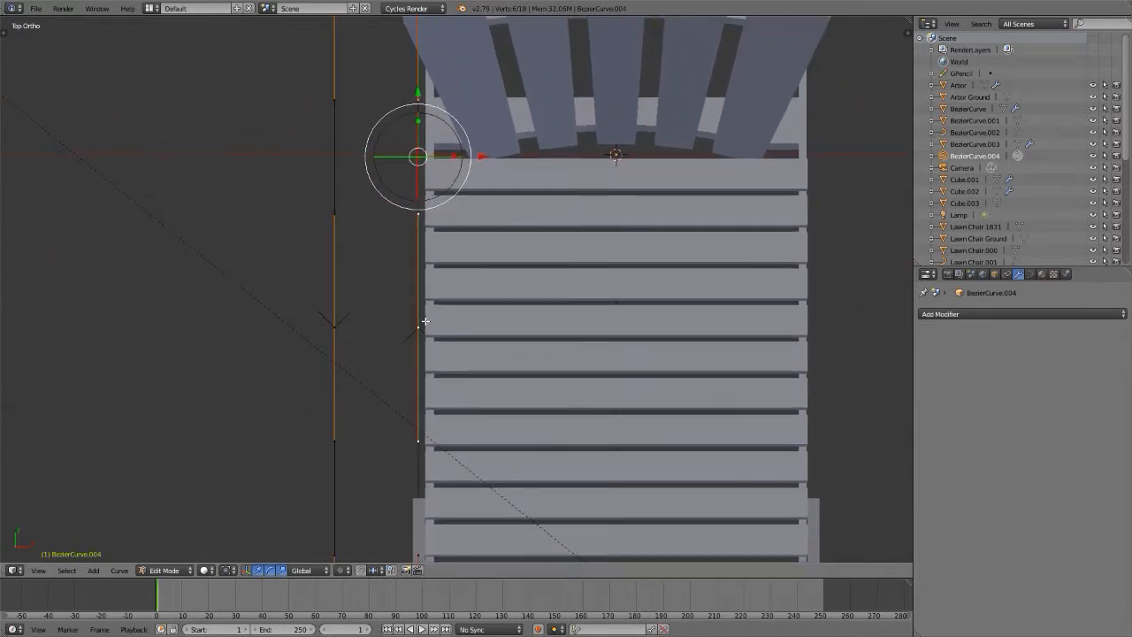
{"action": "scroll", "coordinate": [425, 321], "scroll_direction": "down", "scroll_amount": 5}
{"action": "key", "text": "alt+Tab"}
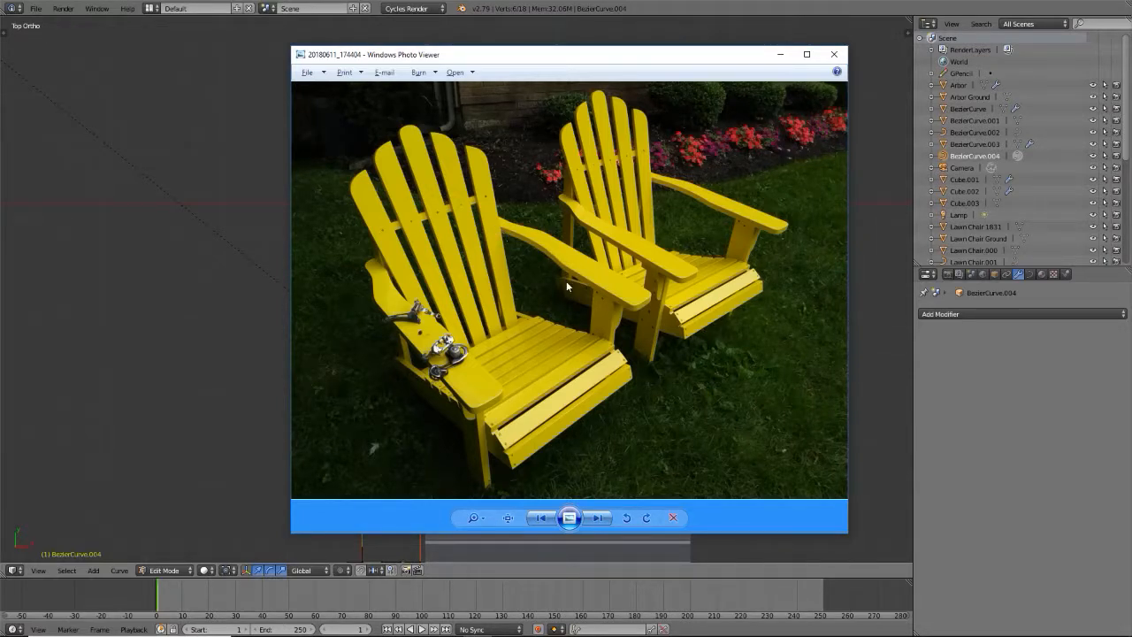
{"action": "key", "text": "alt+Tab"}
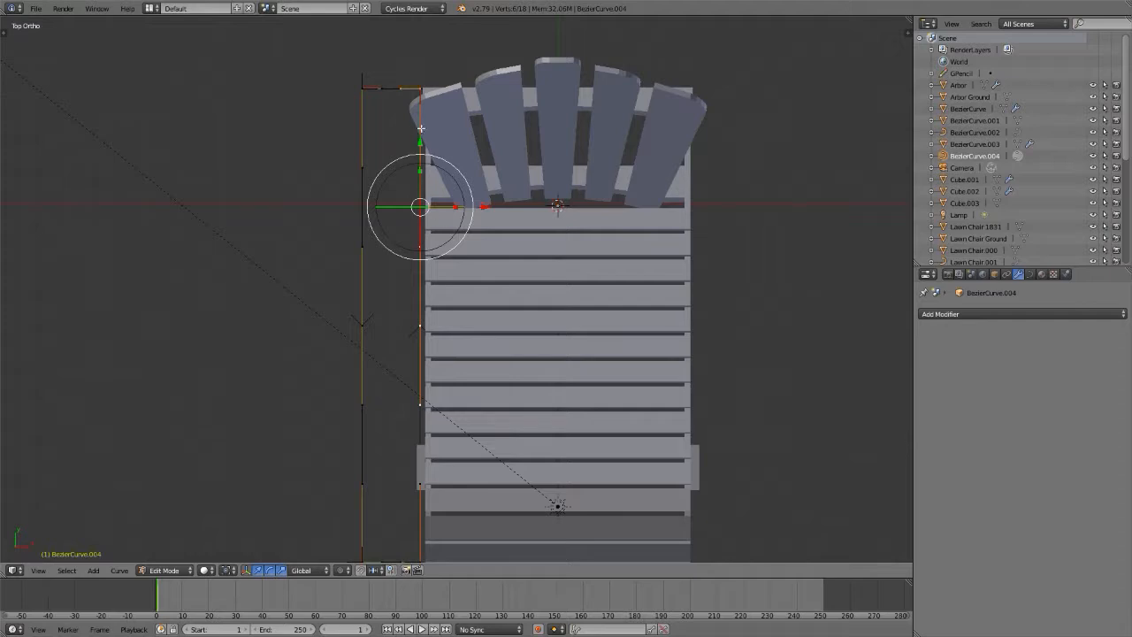
- Subdivide the inner side's rear half, between the inner rear corner and the inner middle point
{"action": "right_click", "coordinate": [421, 87]}
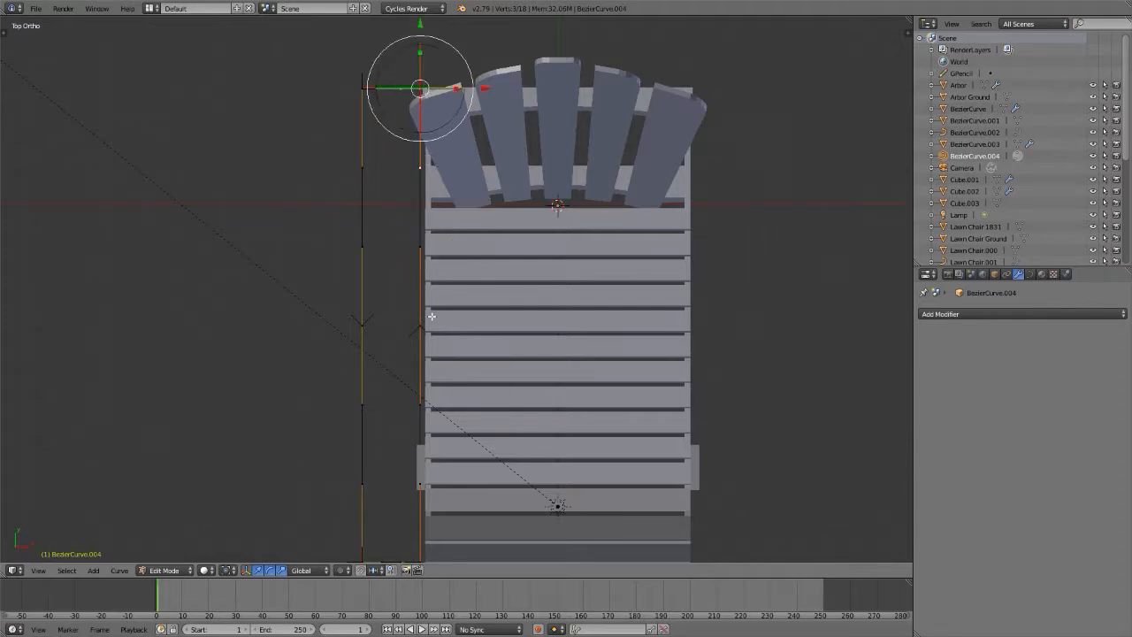
{"action": "right_click", "coordinate": [422, 328], "text": "shift"}
{"action": "key", "text": "w"}
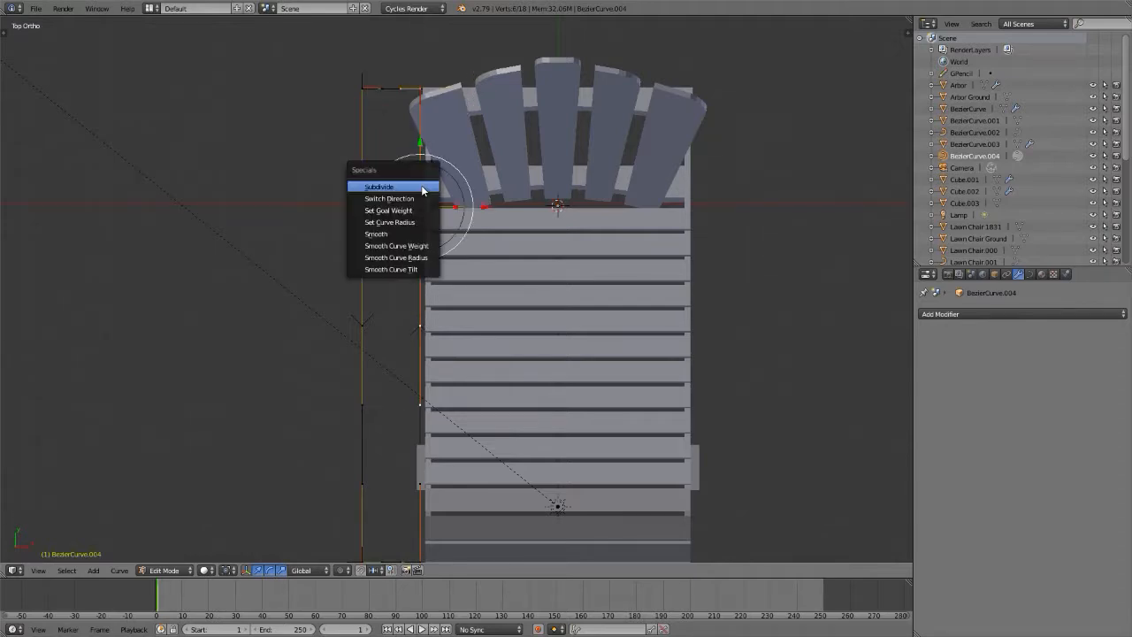
{"action": "left_click", "coordinate": [421, 186]}
- Select the new inner point beside the seat's rear edge and try to shift it back along Y
{"action": "scroll", "coordinate": [420, 212], "scroll_direction": "up", "scroll_amount": 4}
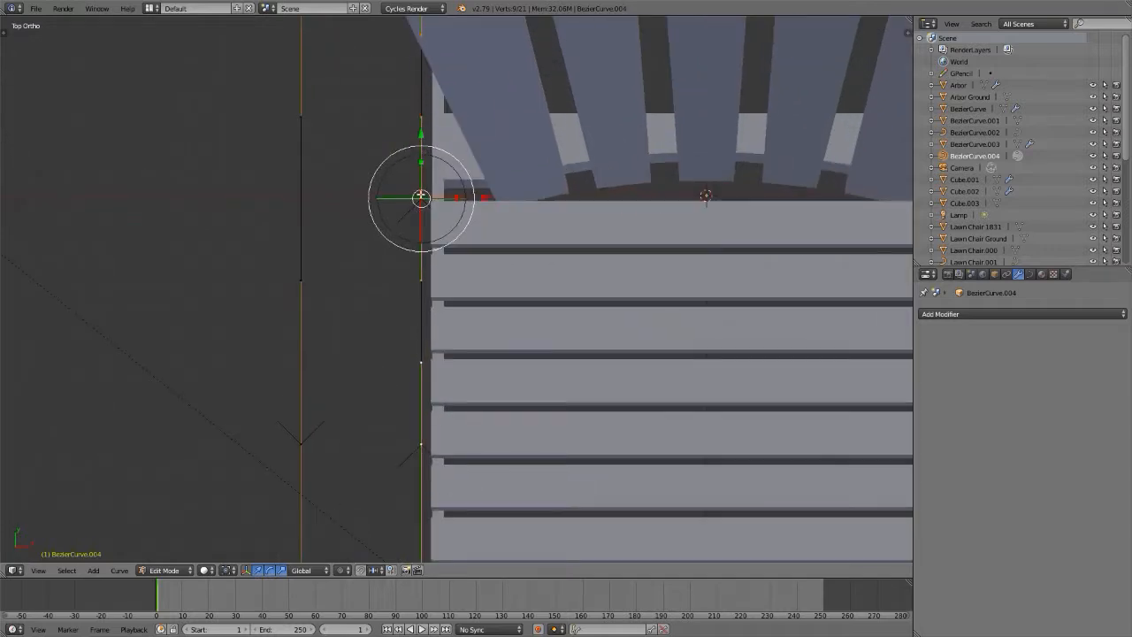
{"action": "right_click", "coordinate": [421, 196]}
{"action": "middle_click_drag", "start_coordinate": [417, 257], "coordinate": [428, 419], "text": "shift"}
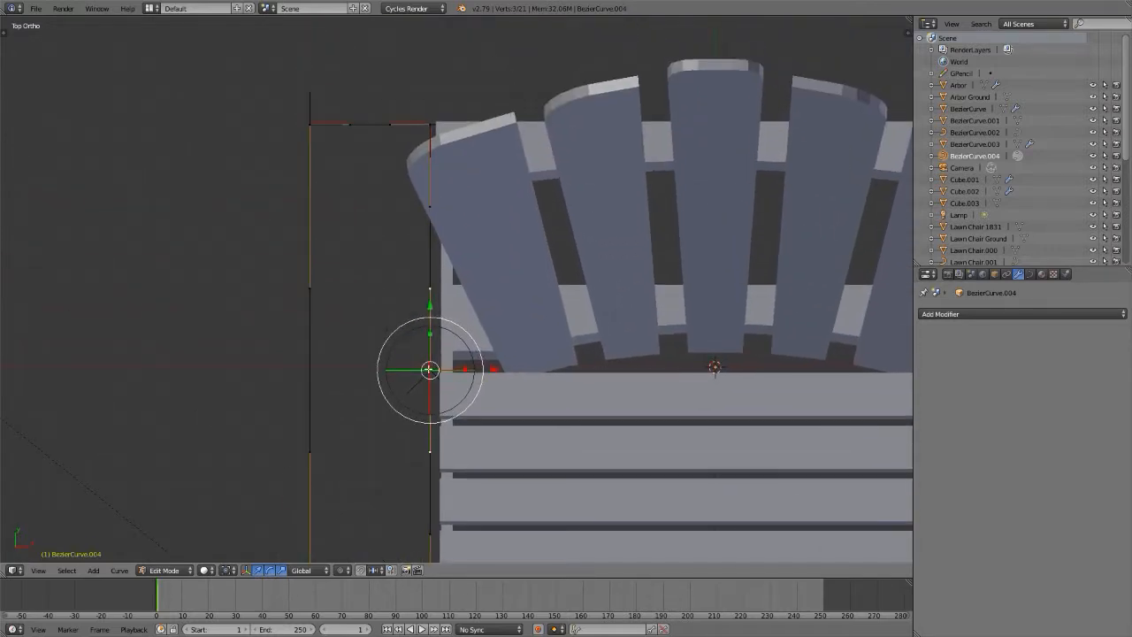
{"action": "mouse_move", "coordinate": [429, 307]}
{"action": "left_mouse_down"}
{"action": "mouse_move", "coordinate": [432, 238]}
{"action": "mouse_move", "coordinate": [430, 292]}
{"action": "left_mouse_up"}
{"action": "scroll", "coordinate": [429, 274], "scroll_direction": "down", "scroll_amount": 5}
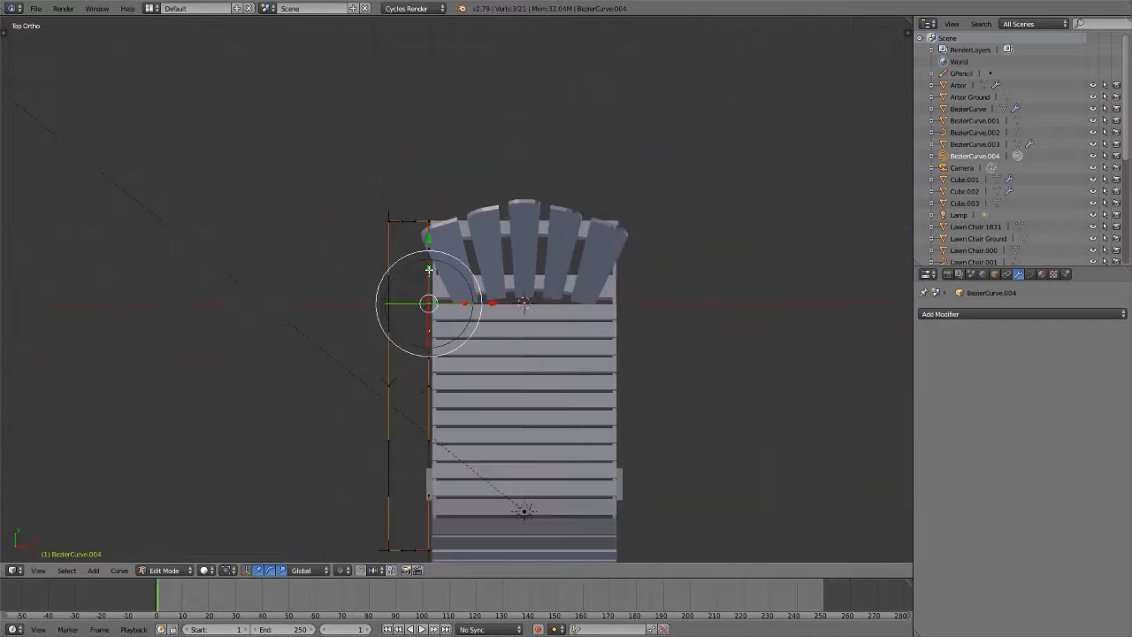
{"action": "scroll", "coordinate": [447, 296], "scroll_direction": "up", "scroll_amount": 5}
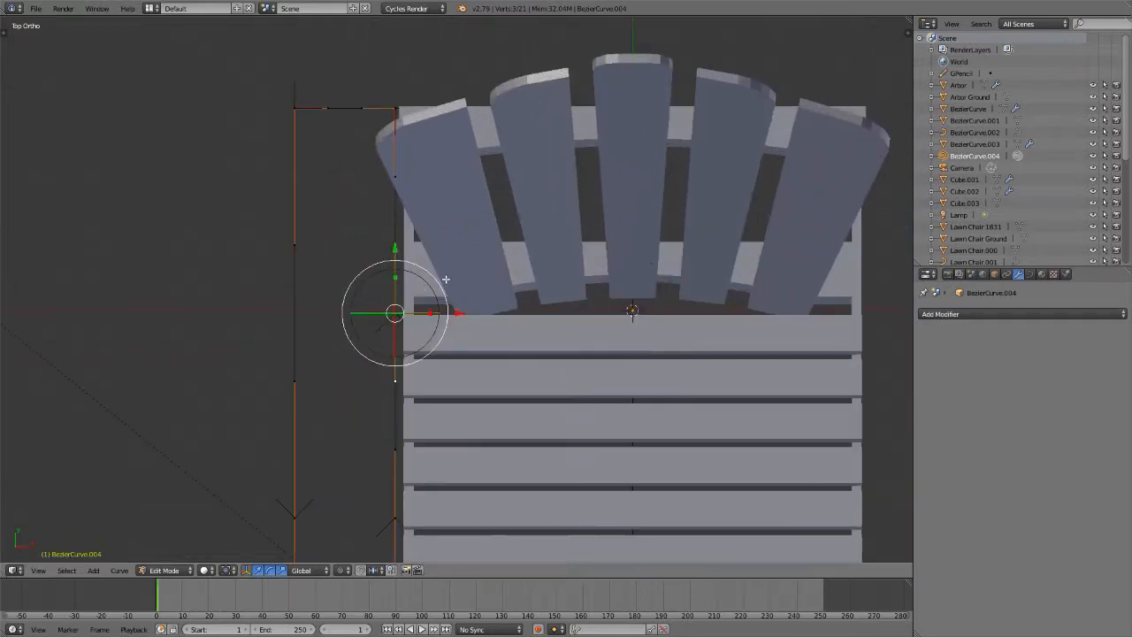
{"action": "scroll", "coordinate": [445, 280], "scroll_direction": "down", "scroll_amount": 4}
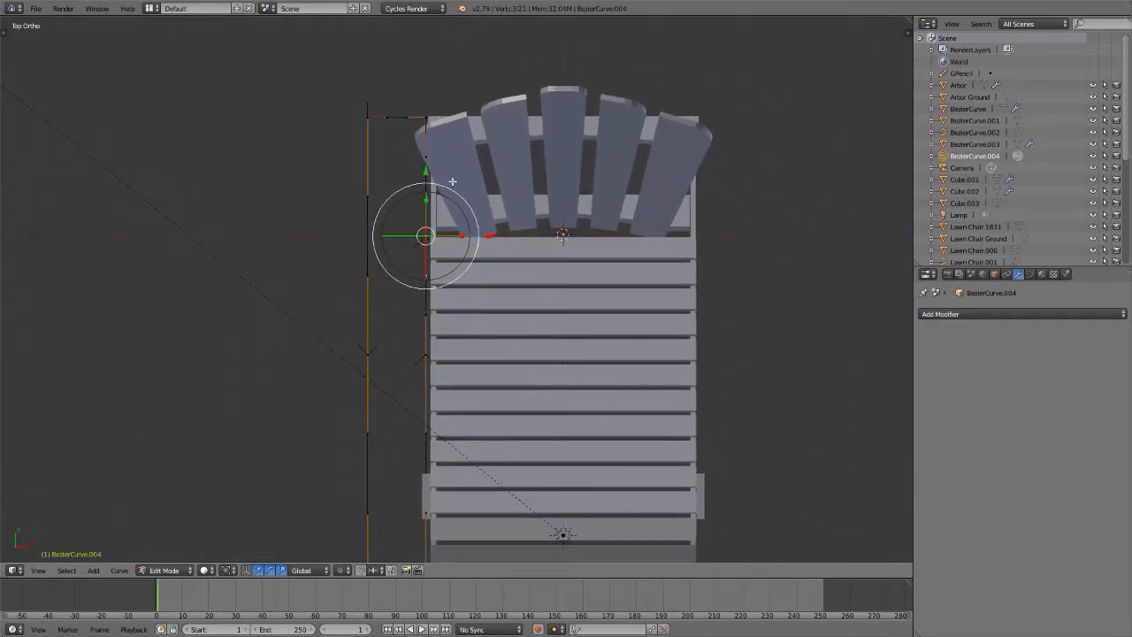
{"action": "scroll", "coordinate": [452, 182], "scroll_direction": "down", "scroll_amount": 2}
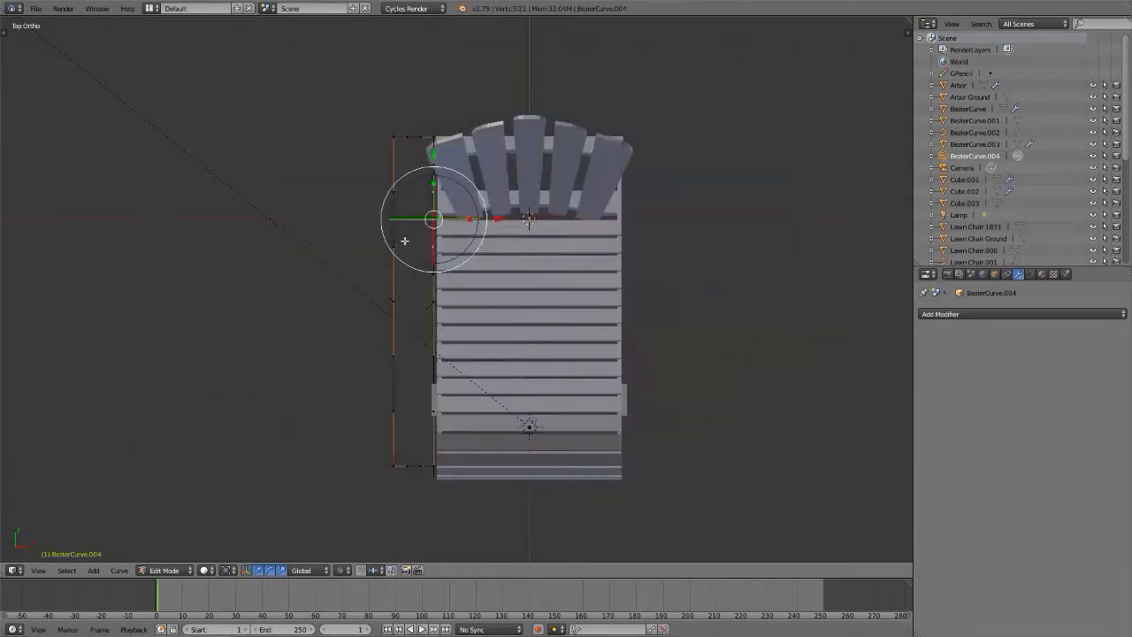
- Move the outer side's middle point about 1.03 back along Y, level with the inner point at the seat's rear edge
{"action": "scroll", "coordinate": [404, 240], "scroll_direction": "up", "scroll_amount": 2}
{"action": "middle_click_drag", "start_coordinate": [404, 241], "coordinate": [405, 297], "text": "shift"}
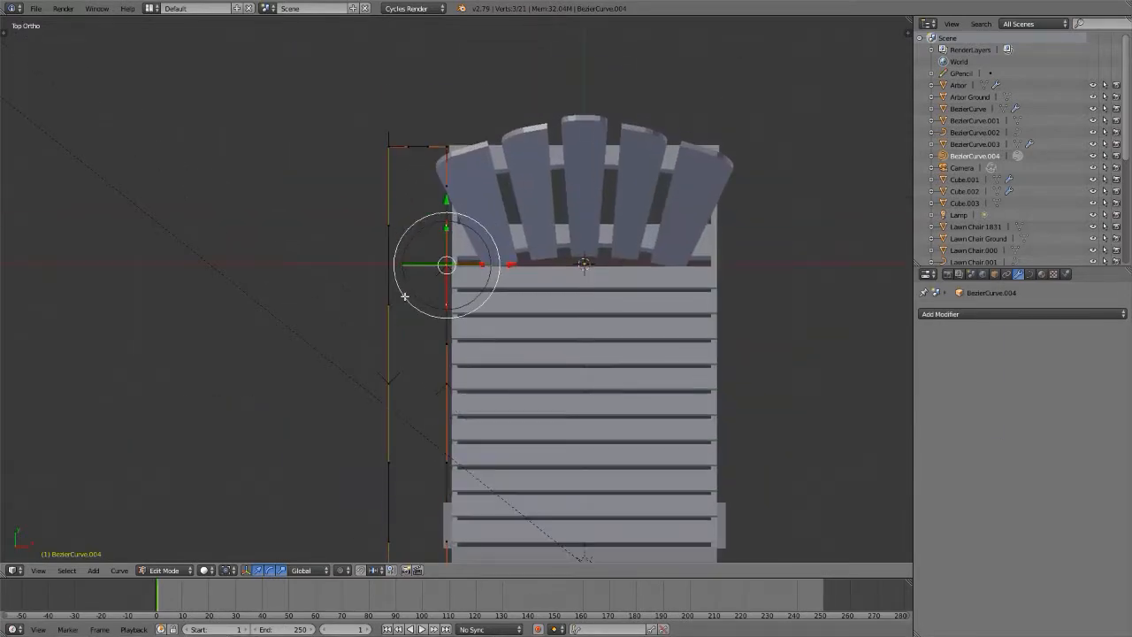
{"action": "right_click", "coordinate": [389, 382]}
{"action": "left_click_drag", "start_coordinate": [389, 317], "coordinate": [396, 200]}
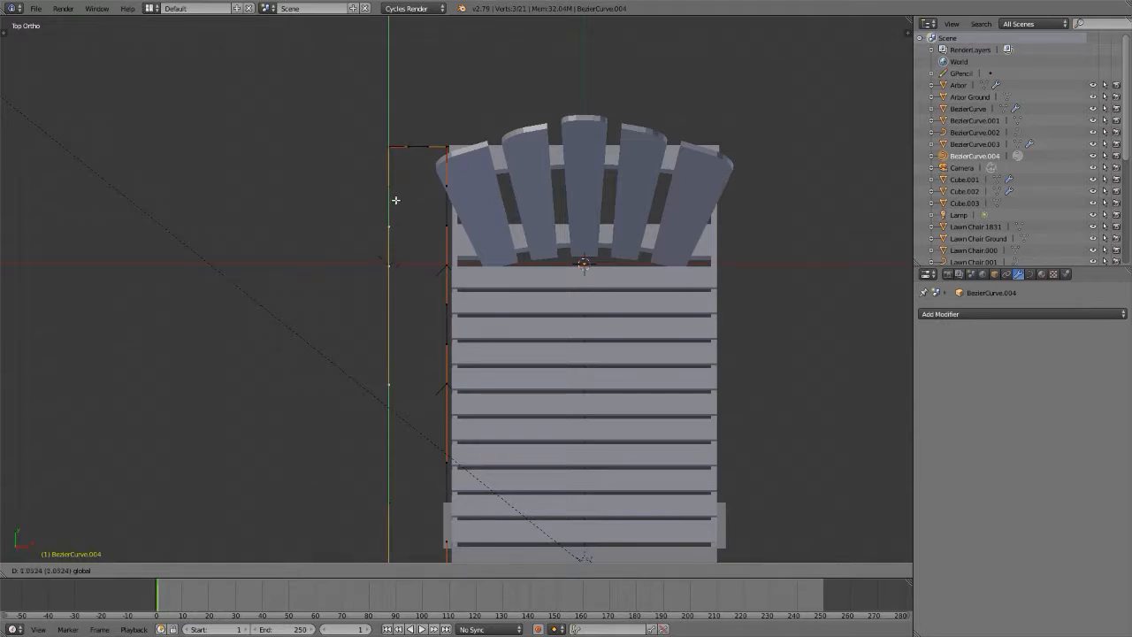
{"action": "left_click", "coordinate": [396, 201]}
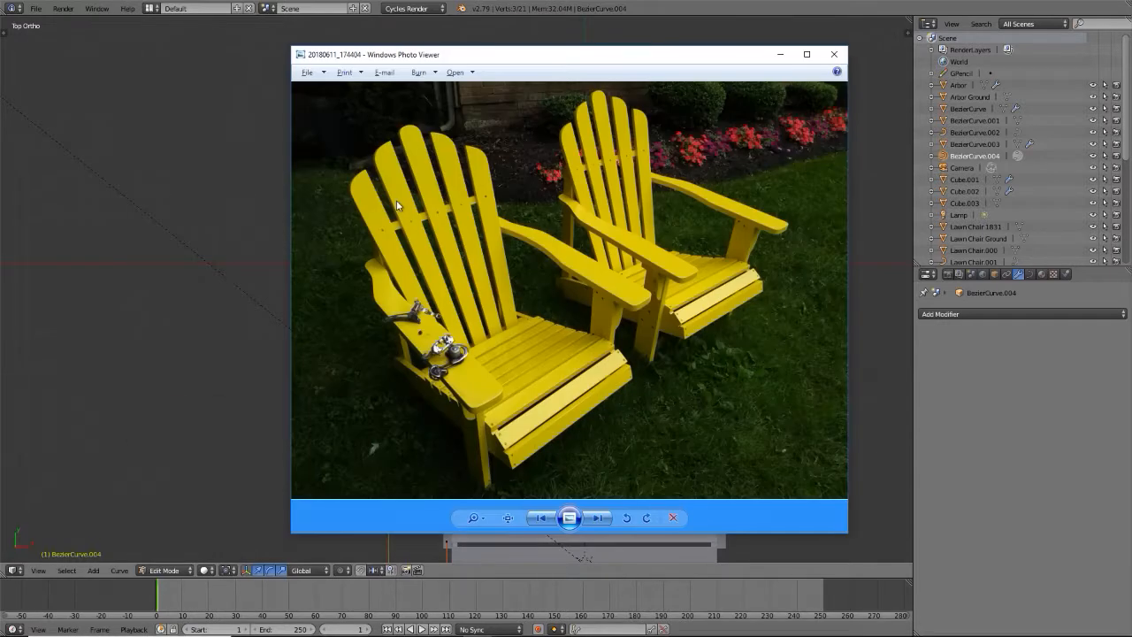
- Examine the armrest's rear end in the reference photo and move the outline's outer rear corner inward along X to taper it
{"action": "key", "text": "alt+Tab"}
{"action": "scroll", "coordinate": [372, 300], "scroll_direction": "up", "scroll_amount": 5}
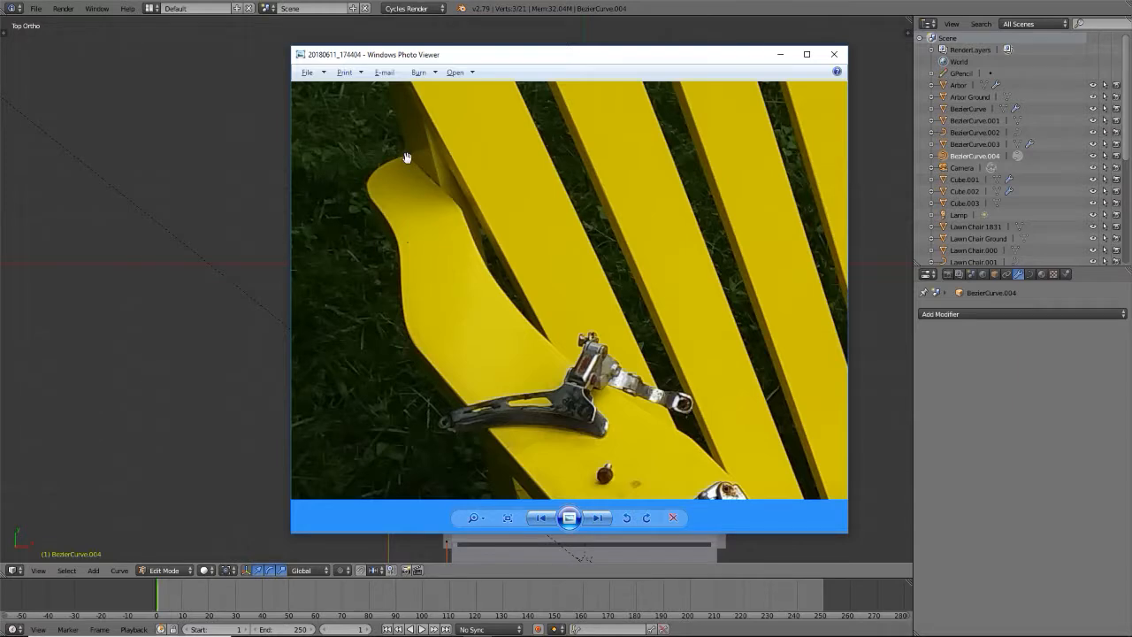
{"action": "key", "text": "alt+Tab"}
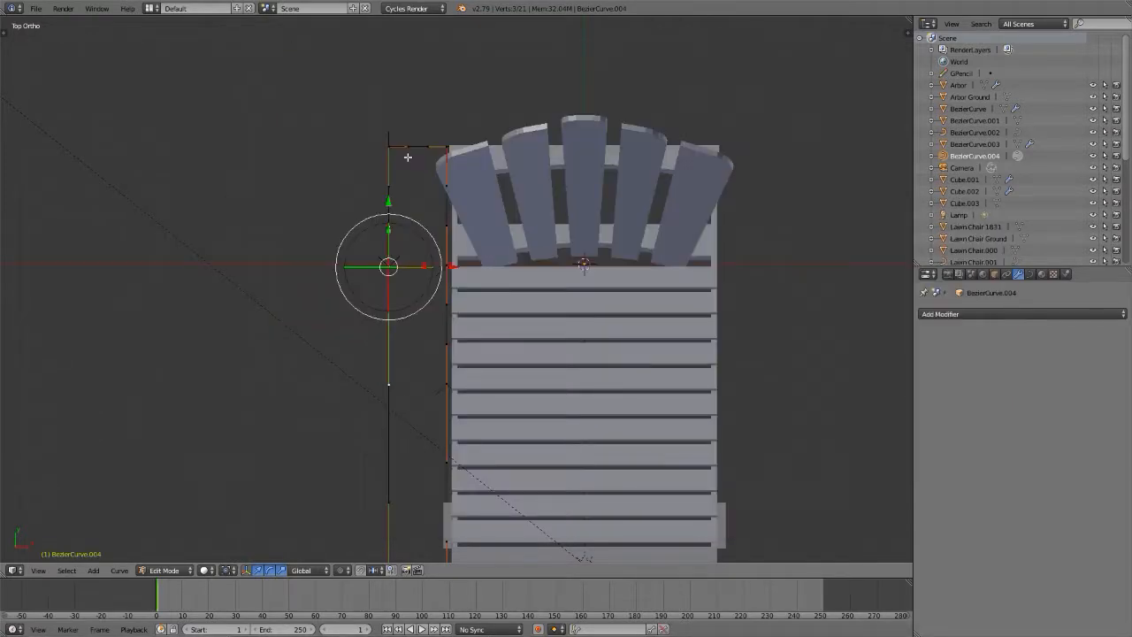
{"action": "left_click", "coordinate": [389, 144]}
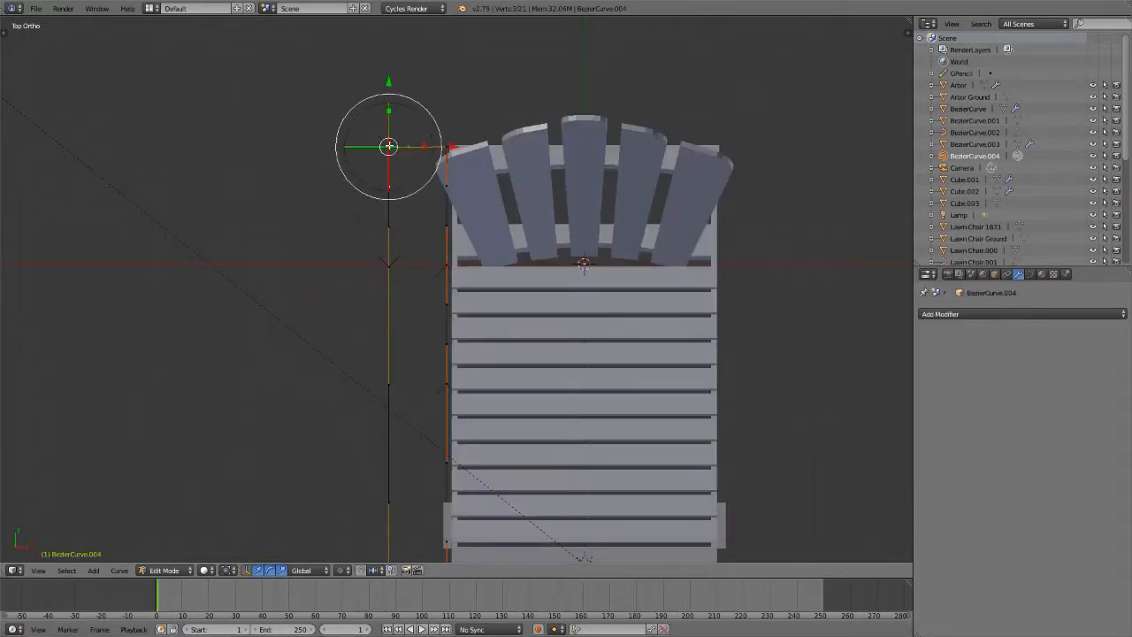
{"action": "scroll", "coordinate": [389, 144], "scroll_direction": "up", "scroll_amount": 6}
{"action": "left_click_drag", "start_coordinate": [451, 149], "coordinate": [555, 150]}
{"action": "scroll", "coordinate": [371, 130], "scroll_direction": "down", "scroll_amount": 8}
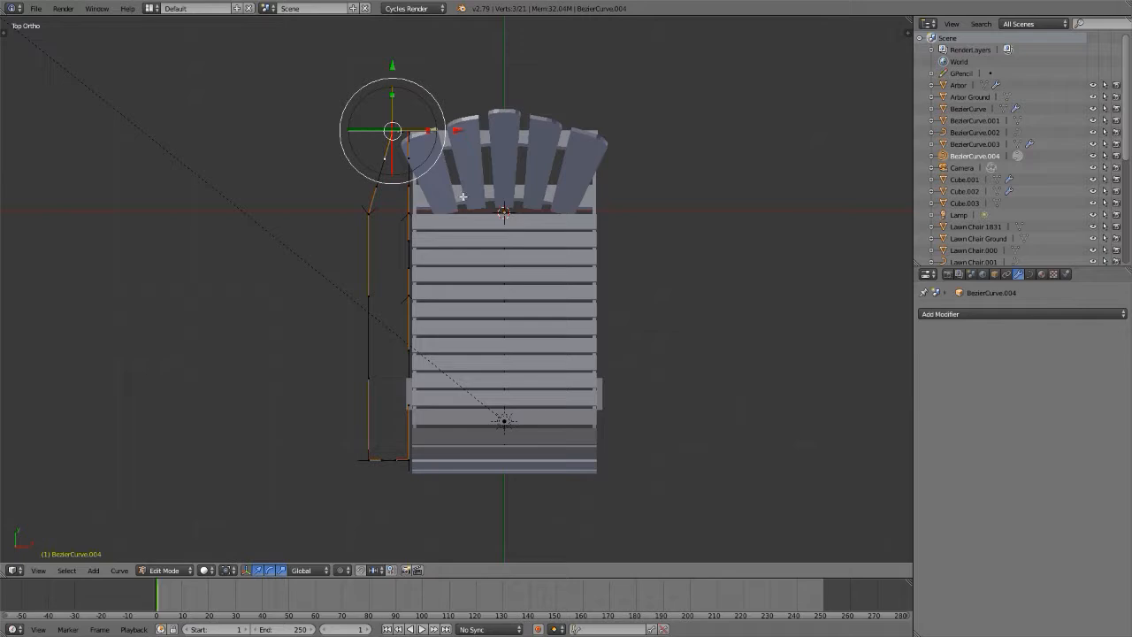
{"action": "scroll", "coordinate": [372, 133], "scroll_direction": "up", "scroll_amount": 6}
{"action": "scroll", "coordinate": [337, 233], "scroll_direction": "down", "scroll_amount": 6}
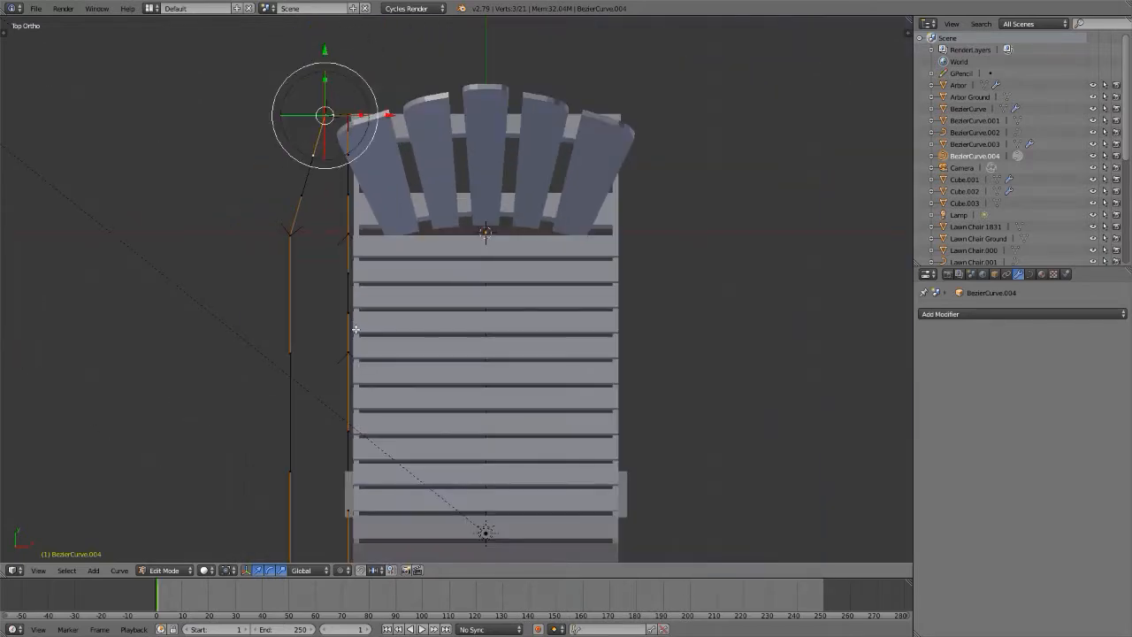
- Move the armrest outline's inner middle point about 0.4 forward along Y, towards the front of the seat
{"action": "right_click", "coordinate": [340, 341]}
{"action": "middle_click_drag", "start_coordinate": [340, 340], "coordinate": [407, 289], "text": "shift"}
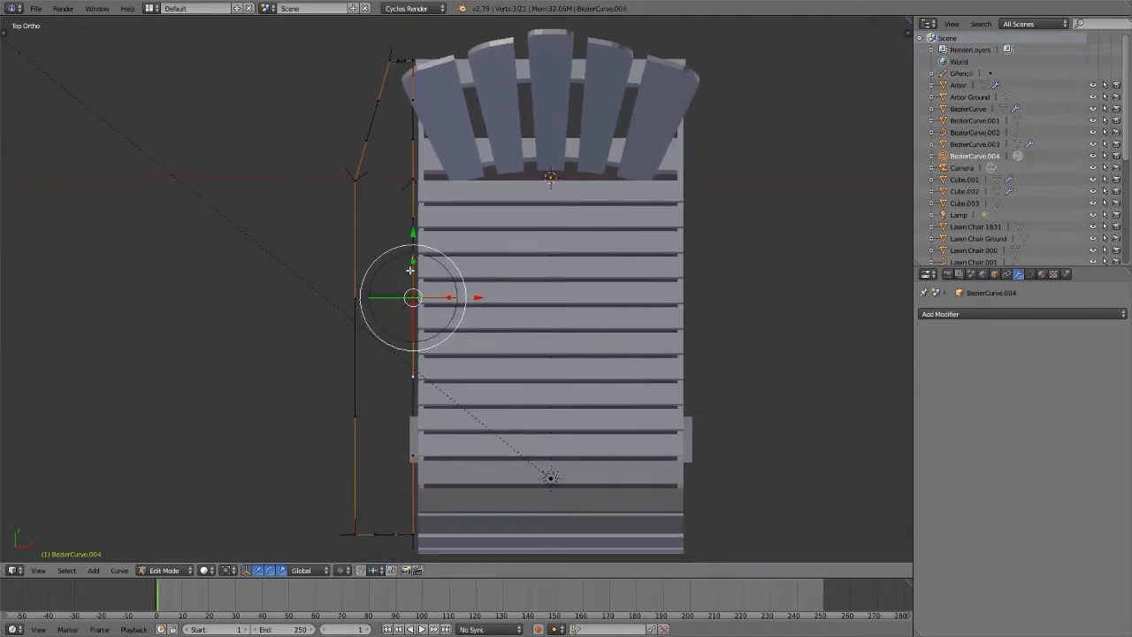
{"action": "right_click", "coordinate": [412, 178]}
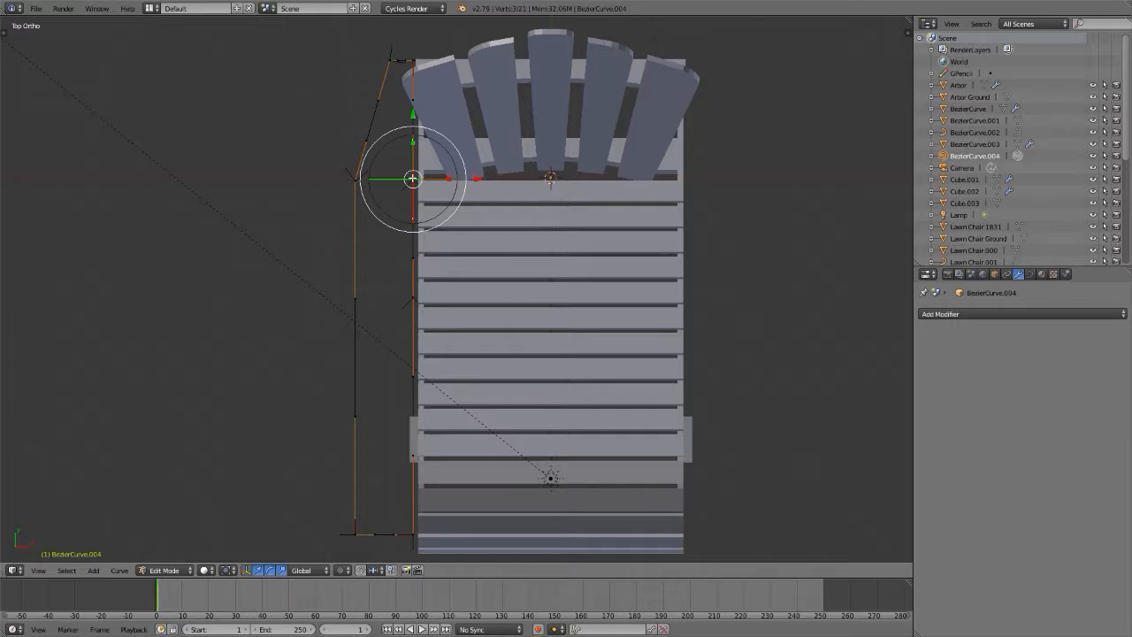
{"action": "right_click", "coordinate": [414, 298]}
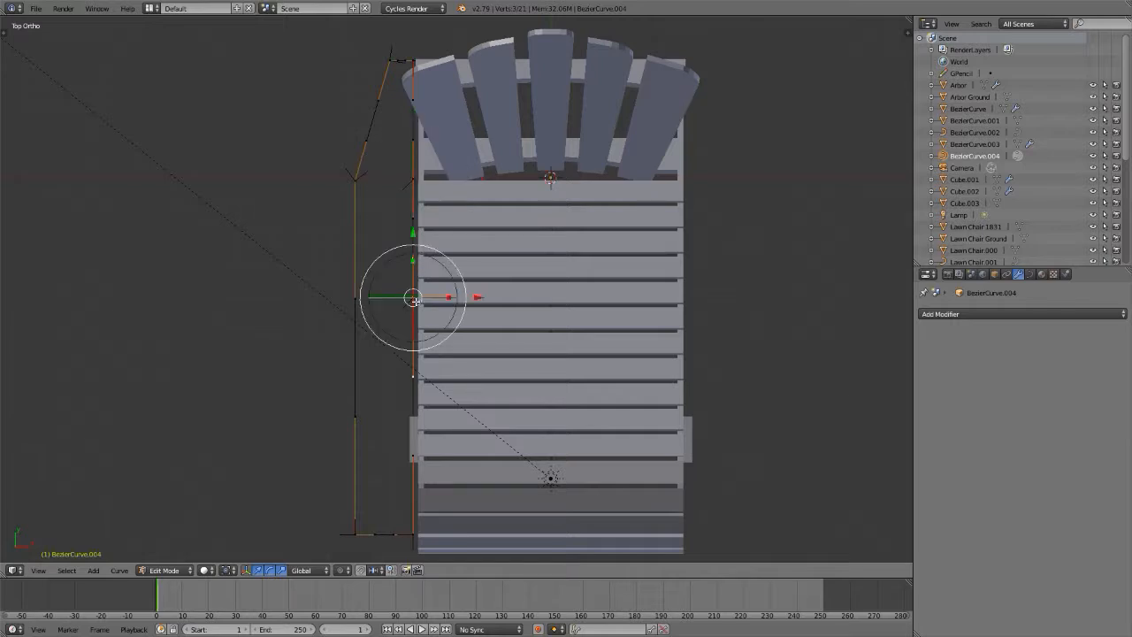
{"action": "key", "text": "g"}
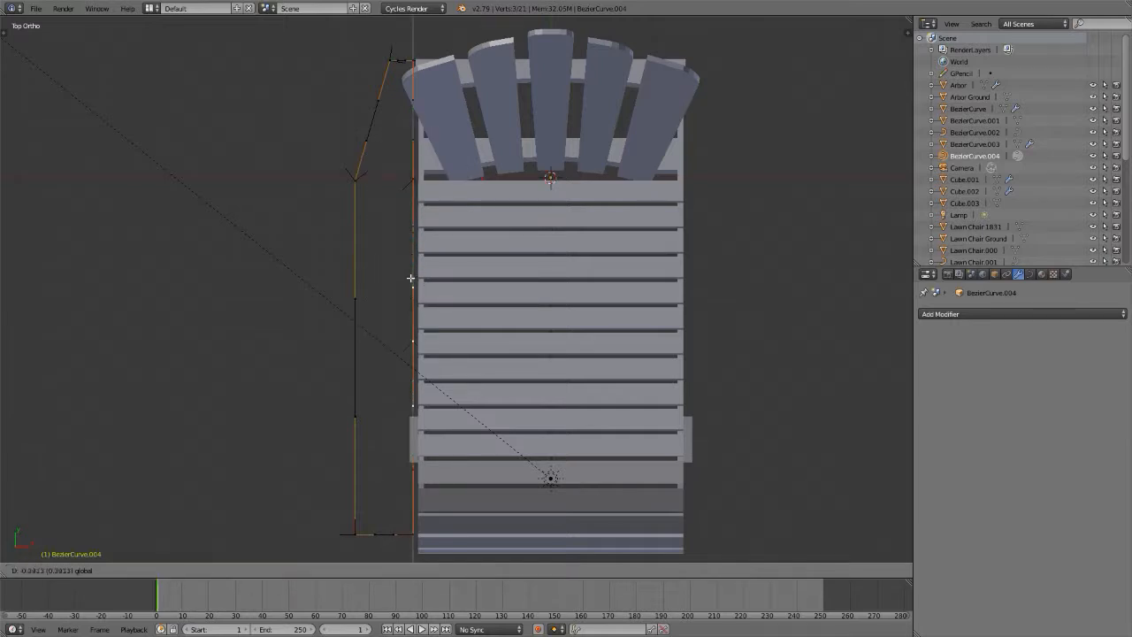
{"action": "left_click", "coordinate": [410, 280]}
{"action": "key", "text": "Tab"}
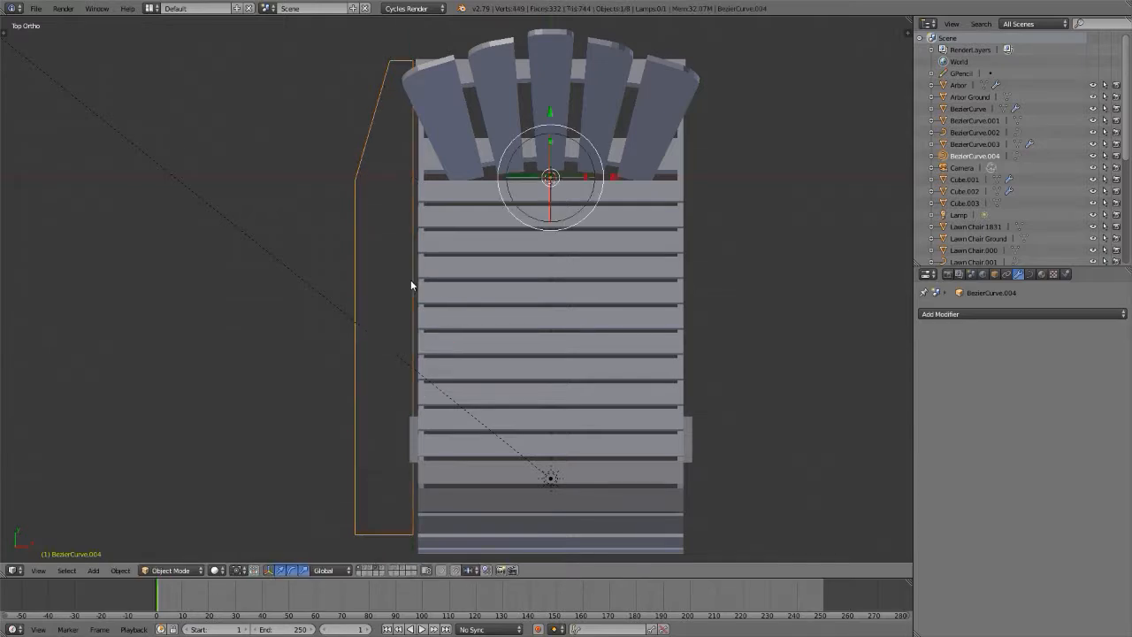
{"action": "key", "text": "Tab"}
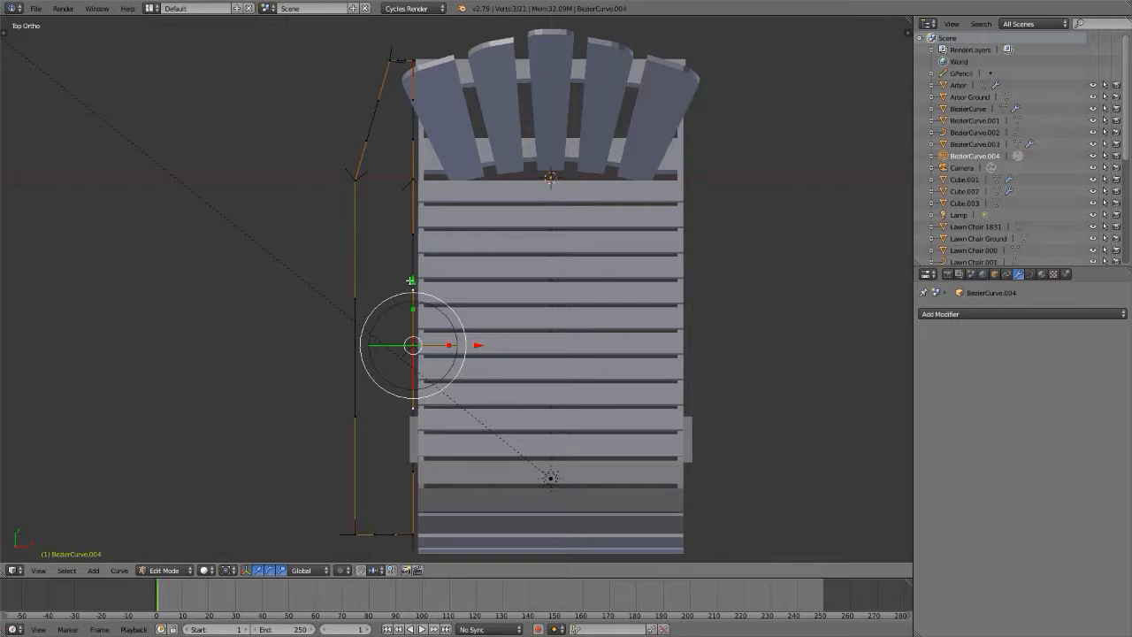
- Set the handle type of all the armrest outline's points to Free
{"action": "key", "text": "a"}
{"action": "key", "text": "a"}
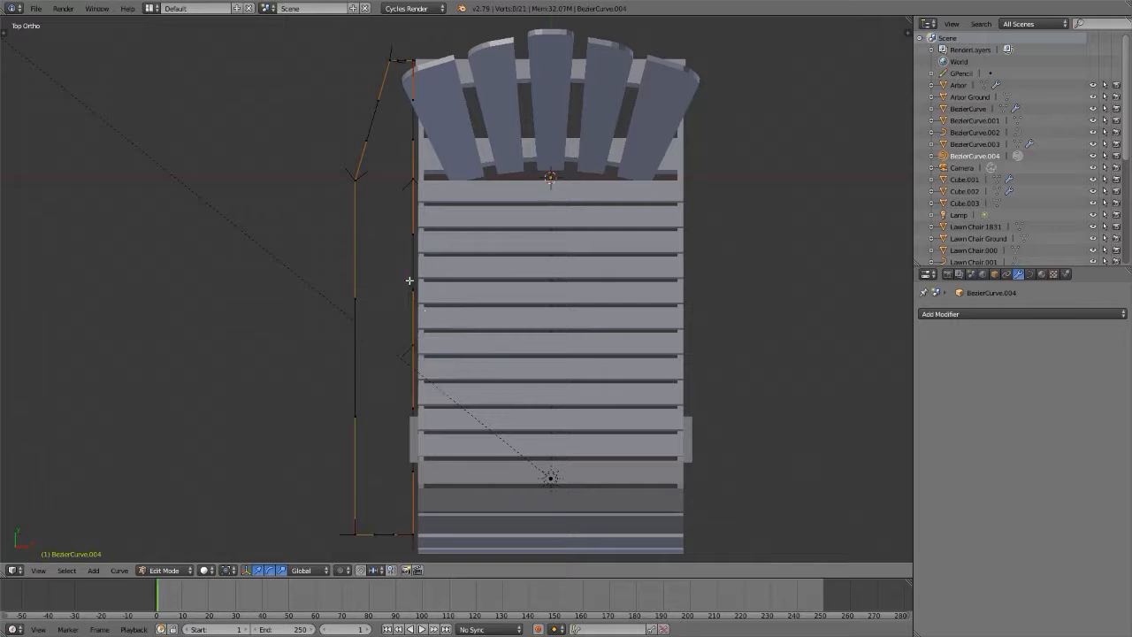
{"action": "key", "text": "v"}
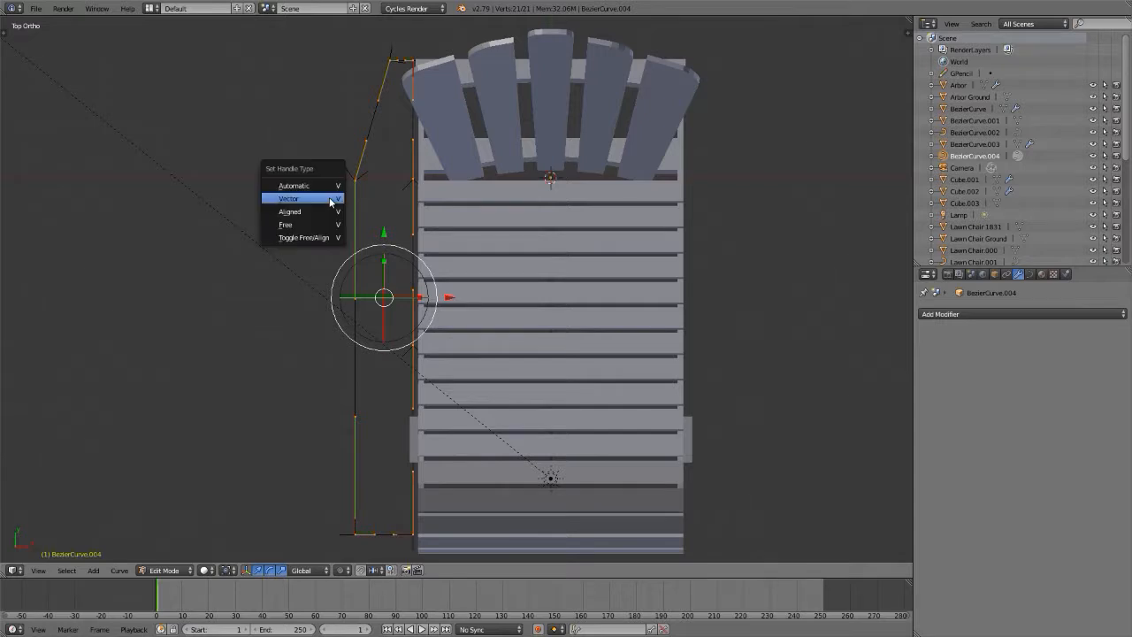
{"action": "left_click", "coordinate": [313, 220]}
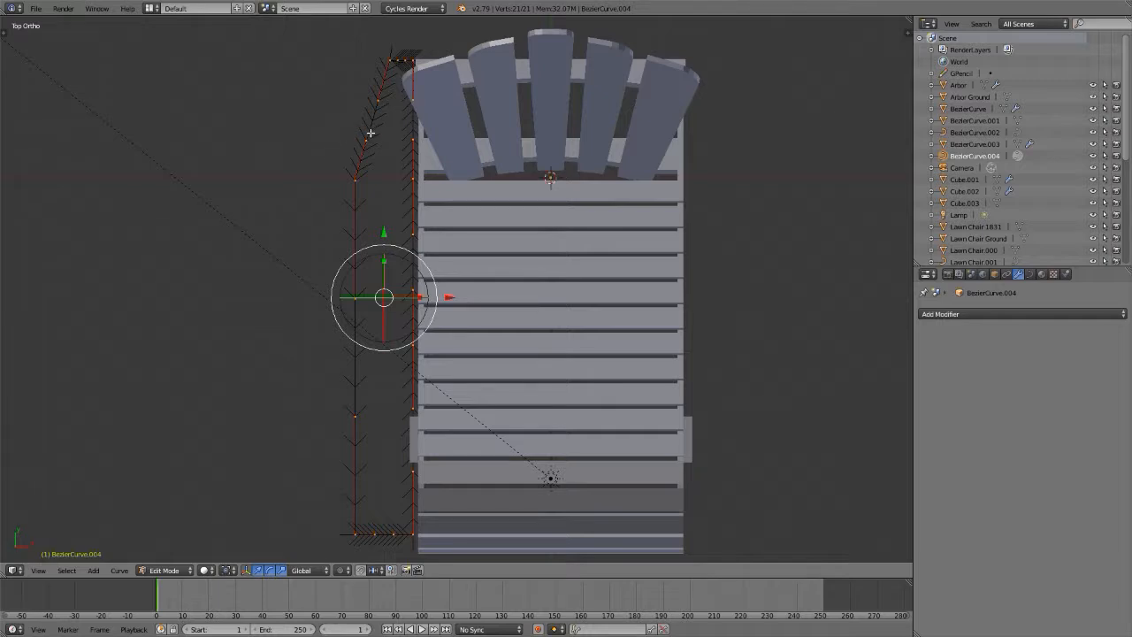
- Move the rear handle of the outer side's point at the seat's rear edge outward along X, in line with the straight outer side
{"action": "scroll", "coordinate": [366, 134], "scroll_direction": "up", "scroll_amount": 7}
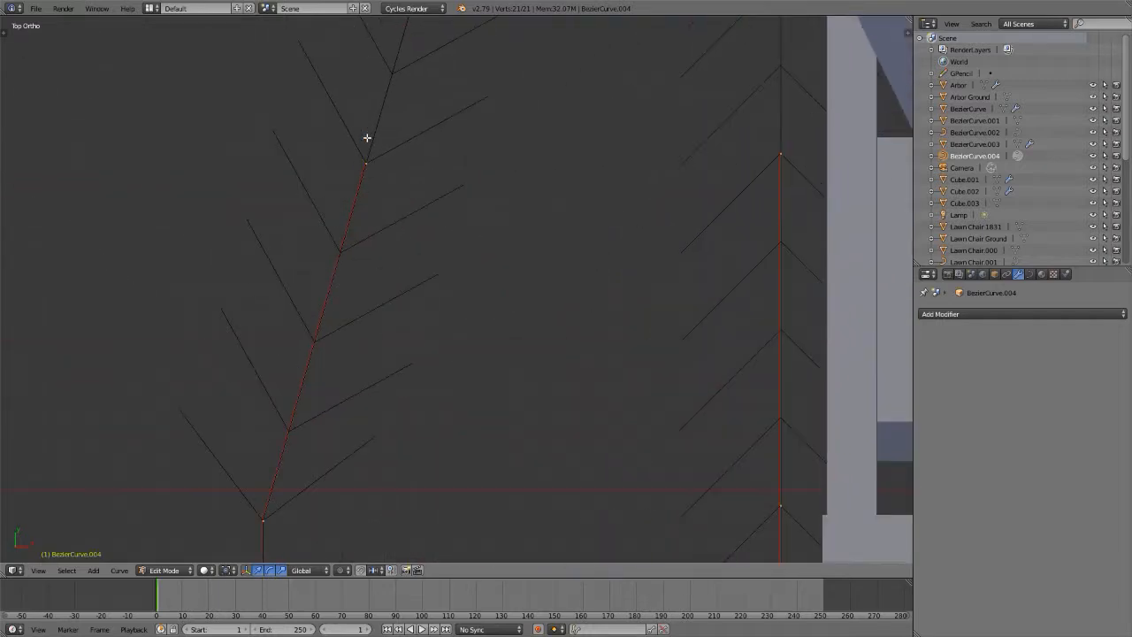
{"action": "scroll", "coordinate": [367, 137], "scroll_direction": "down", "scroll_amount": 5}
{"action": "scroll", "coordinate": [410, 407], "scroll_direction": "down", "scroll_amount": 2}
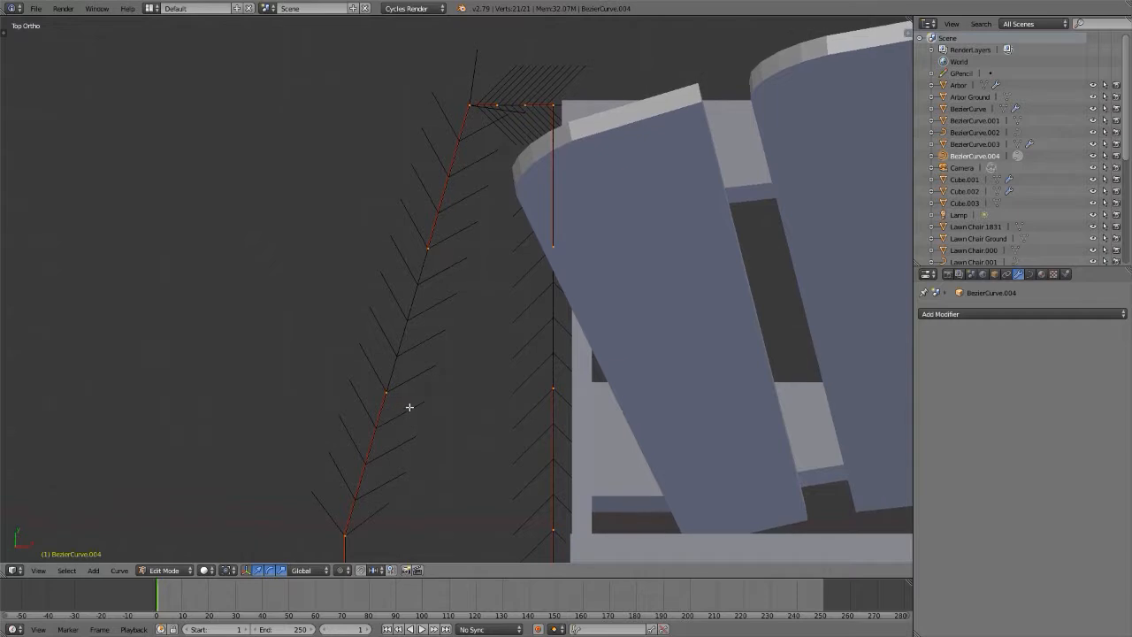
{"action": "middle_click_drag", "start_coordinate": [386, 393], "coordinate": [378, 362], "text": "shift"}
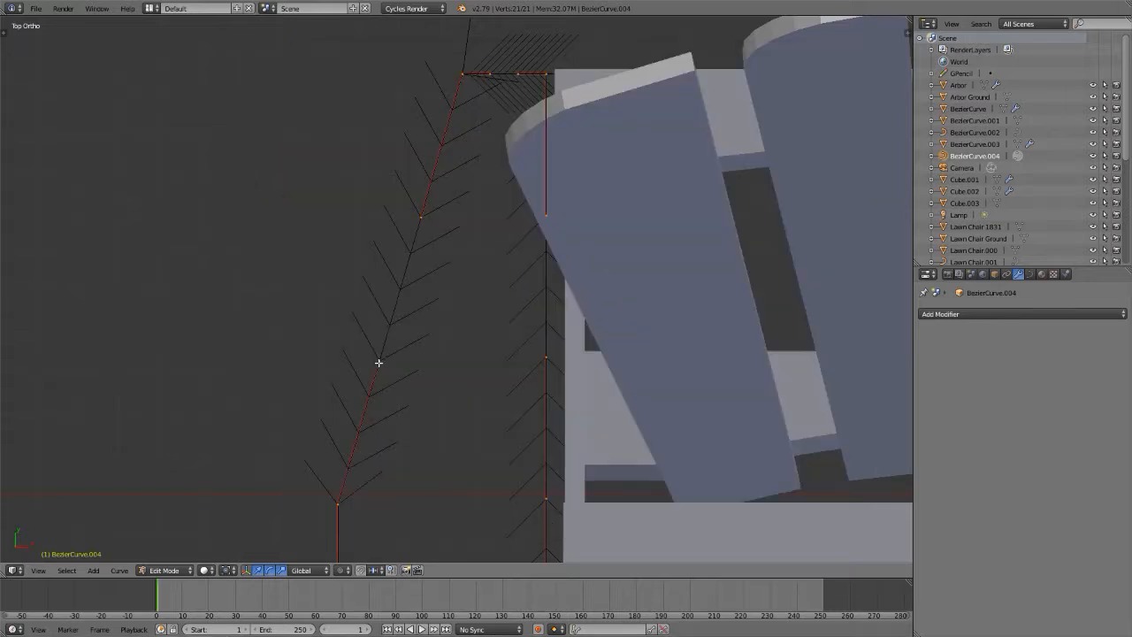
{"action": "right_click", "coordinate": [379, 362]}
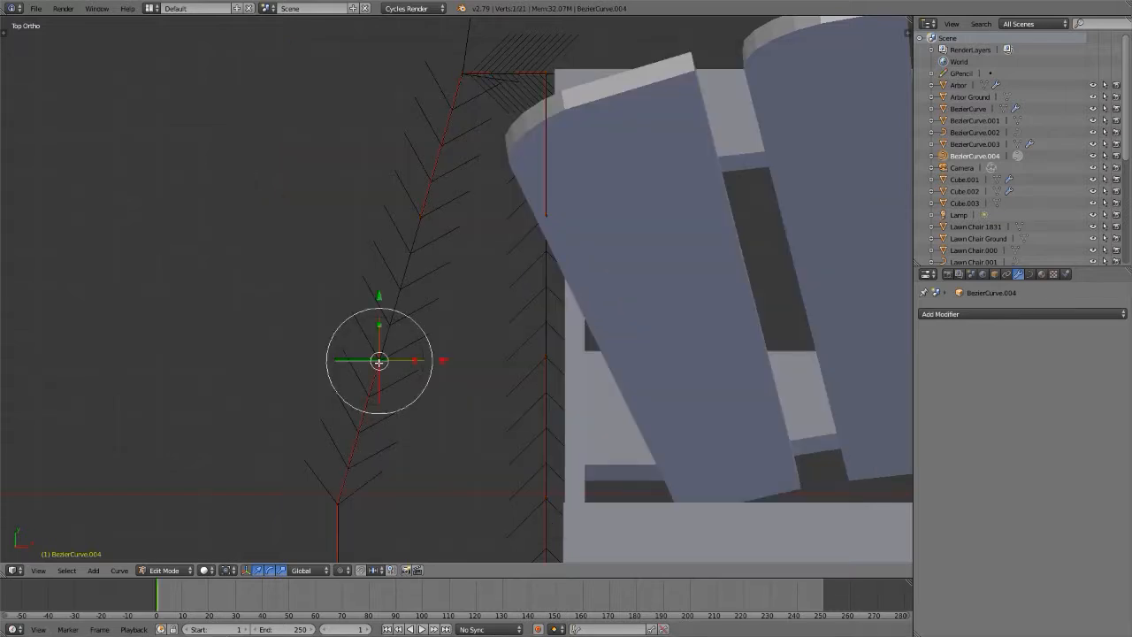
{"action": "left_click_drag", "start_coordinate": [444, 360], "coordinate": [404, 359]}
- Shift the outline's outer rear corner forward along Y and swing its rear-edge handle backward to round the armrest's end
{"action": "right_click", "coordinate": [422, 218]}
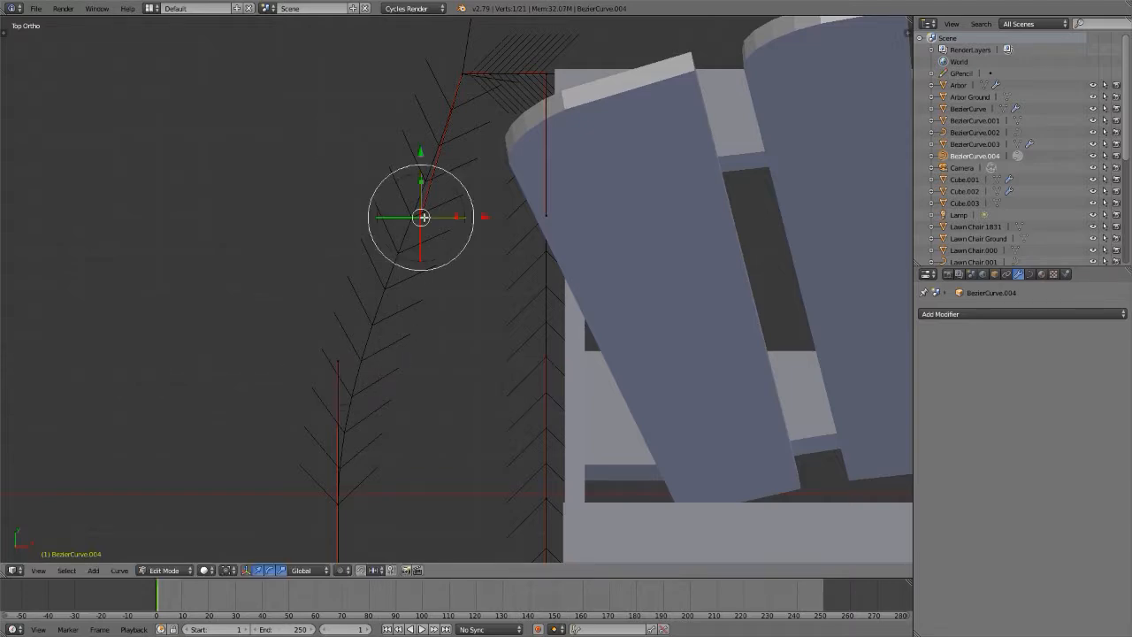
{"action": "right_click", "coordinate": [462, 72]}
{"action": "middle_click_drag", "start_coordinate": [463, 73], "coordinate": [444, 104], "text": "shift"}
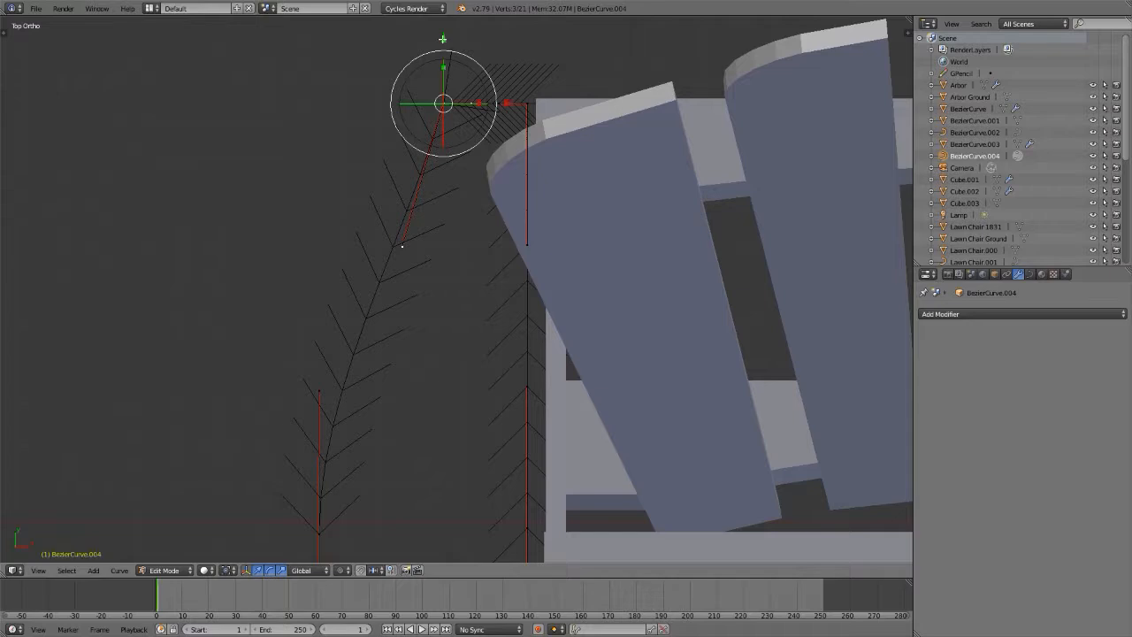
{"action": "left_click_drag", "start_coordinate": [444, 70], "coordinate": [447, 101]}
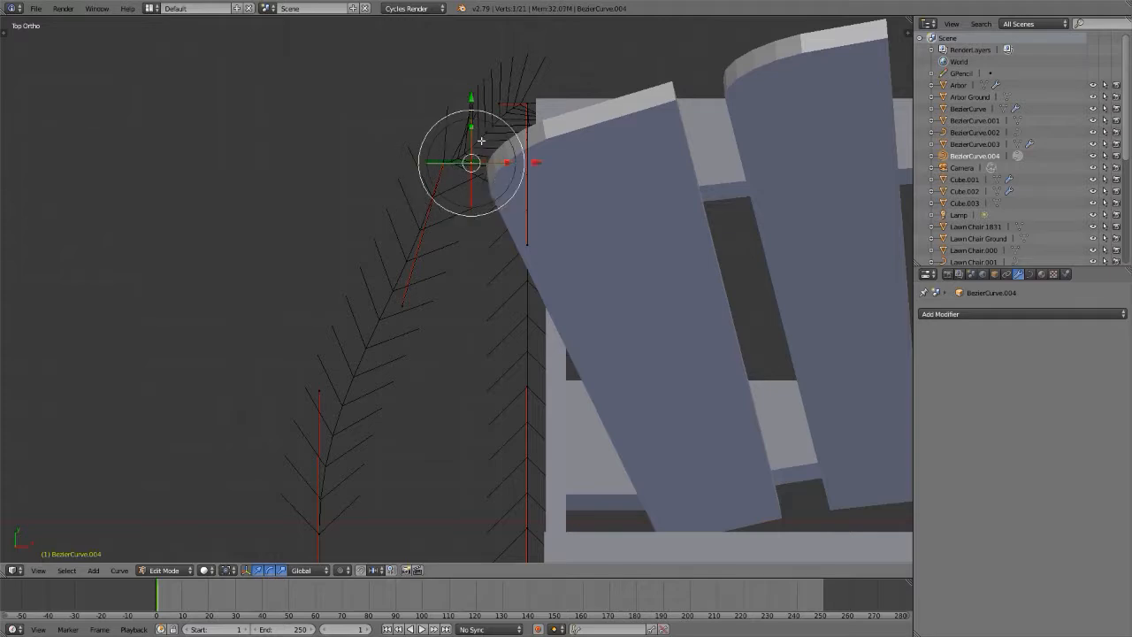
{"action": "left_click_drag", "start_coordinate": [494, 140], "coordinate": [478, 92]}
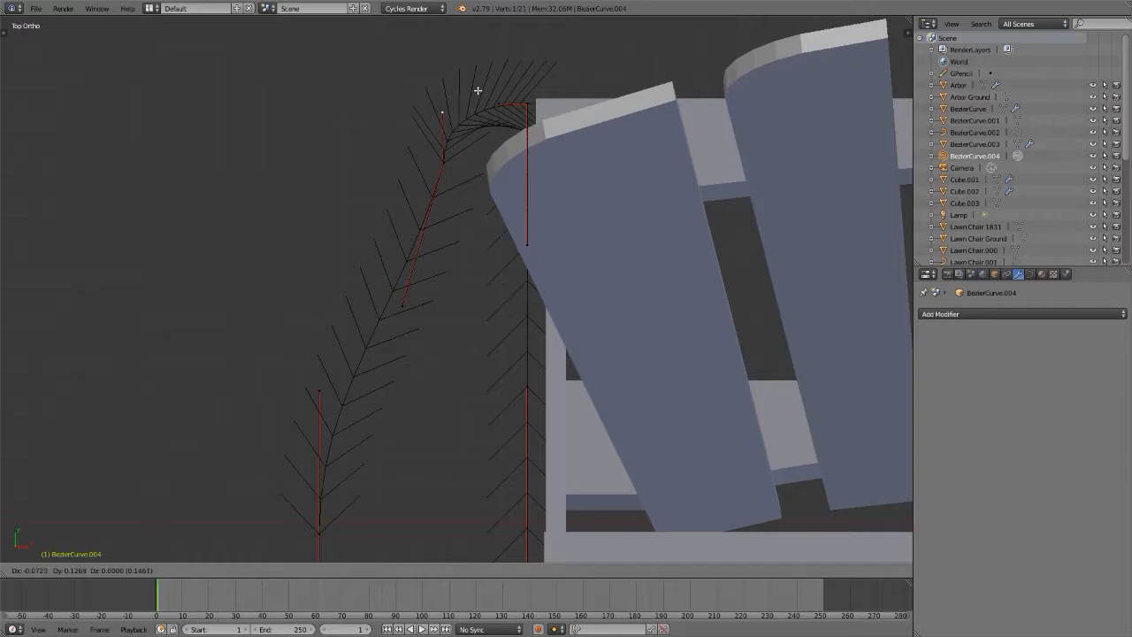
{"action": "left_click_drag", "start_coordinate": [478, 91], "coordinate": [479, 91]}
- Move the outer rear corner's forward handle about 0.09 inward along X to curve the tapered side
{"action": "right_click", "coordinate": [403, 304]}
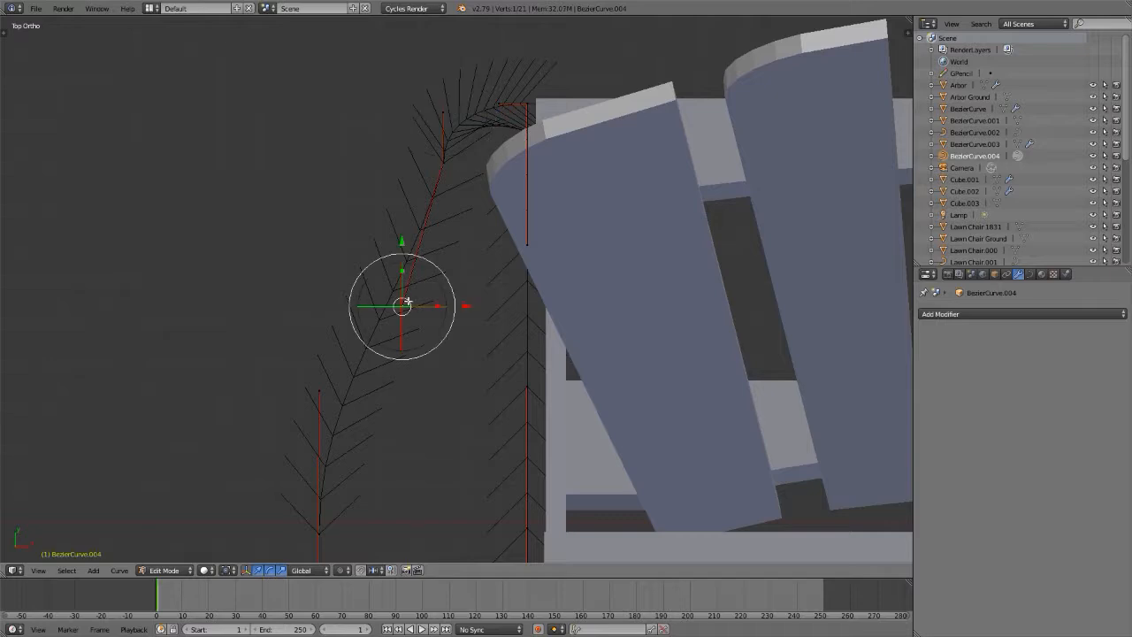
{"action": "key", "text": "g"}
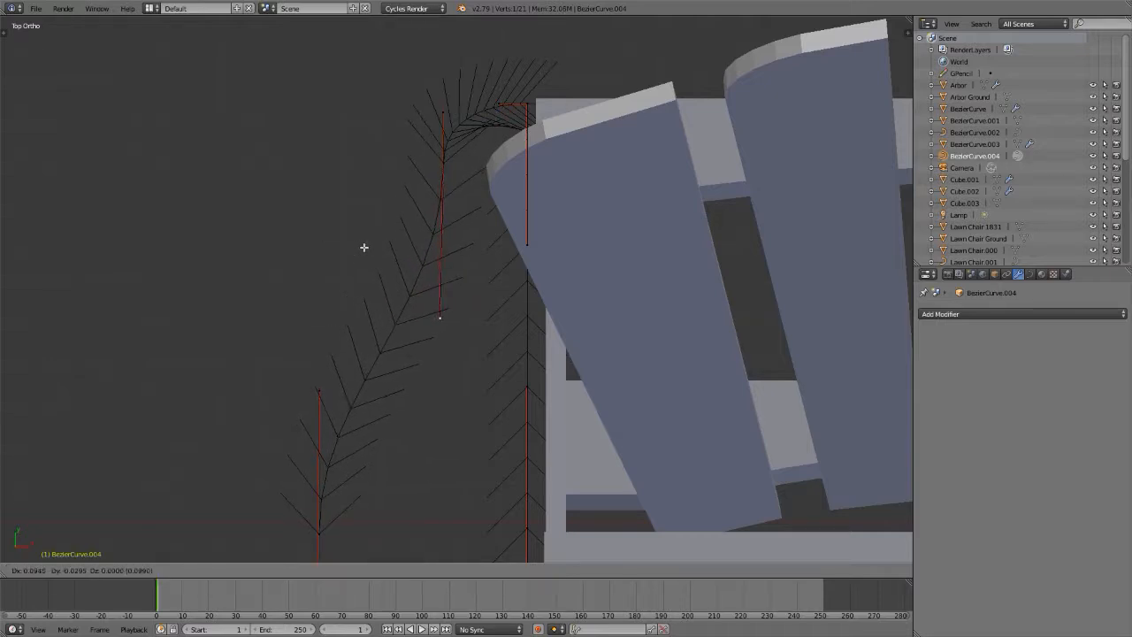
{"action": "left_click", "coordinate": [365, 248]}
- Move the two facing handles between the inner side's points about 0.28 outward along X to form a concave curve
{"action": "scroll", "coordinate": [371, 228], "scroll_direction": "down", "scroll_amount": 4}
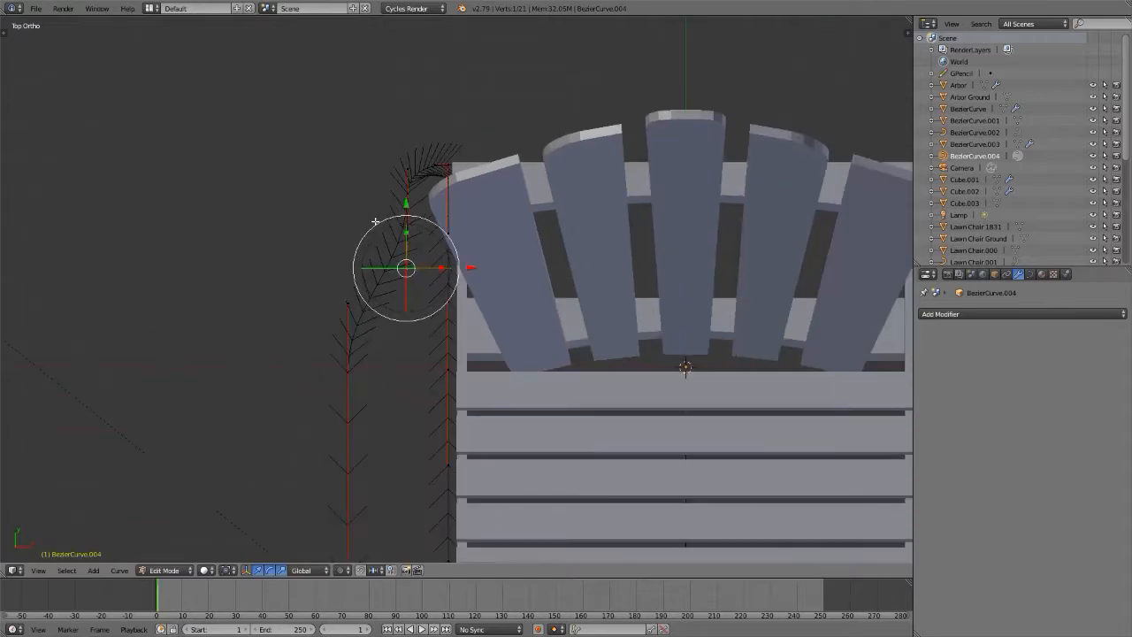
{"action": "middle_click_drag", "start_coordinate": [426, 316], "coordinate": [396, 200], "text": "shift"}
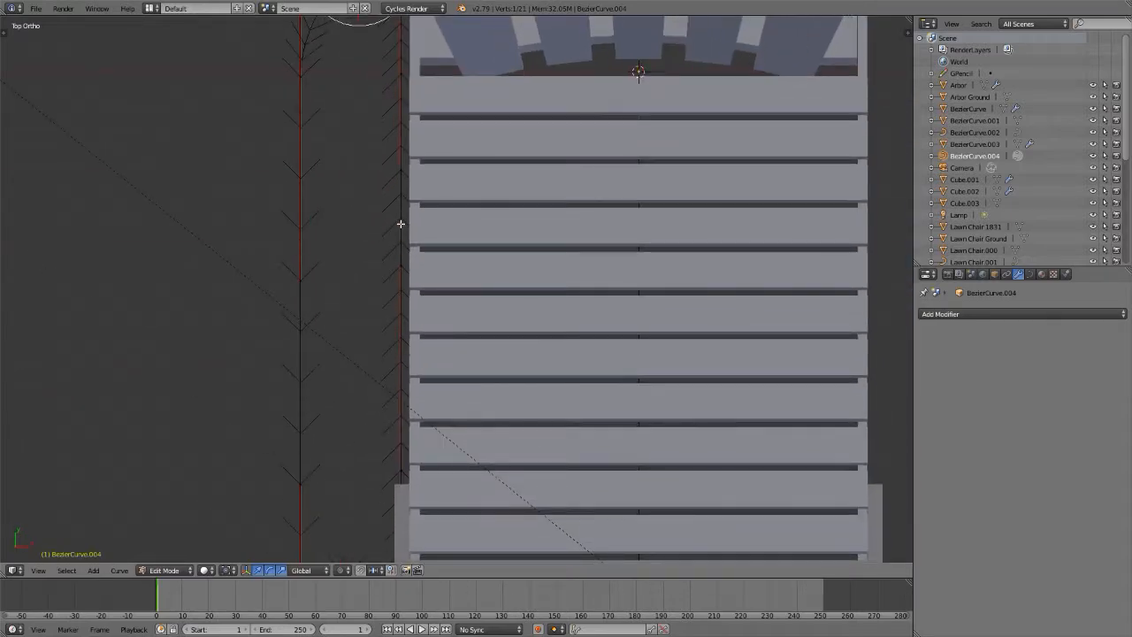
{"action": "right_click", "coordinate": [399, 171]}
{"action": "right_click", "coordinate": [397, 273], "text": "shift"}
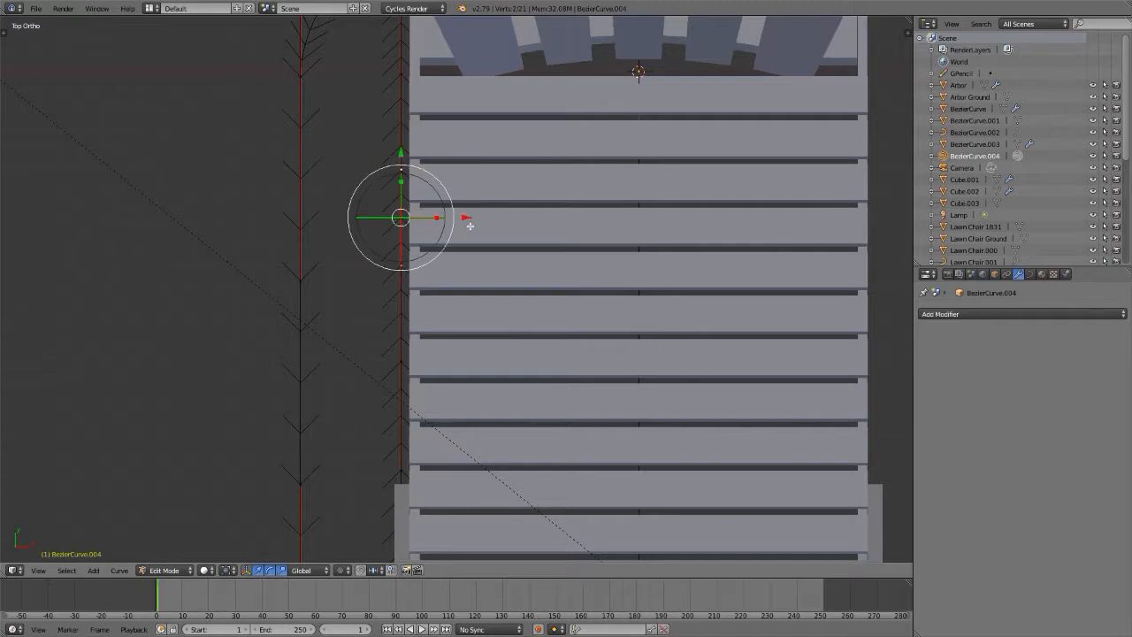
{"action": "key", "text": "g"}
{"action": "key", "text": "x"}
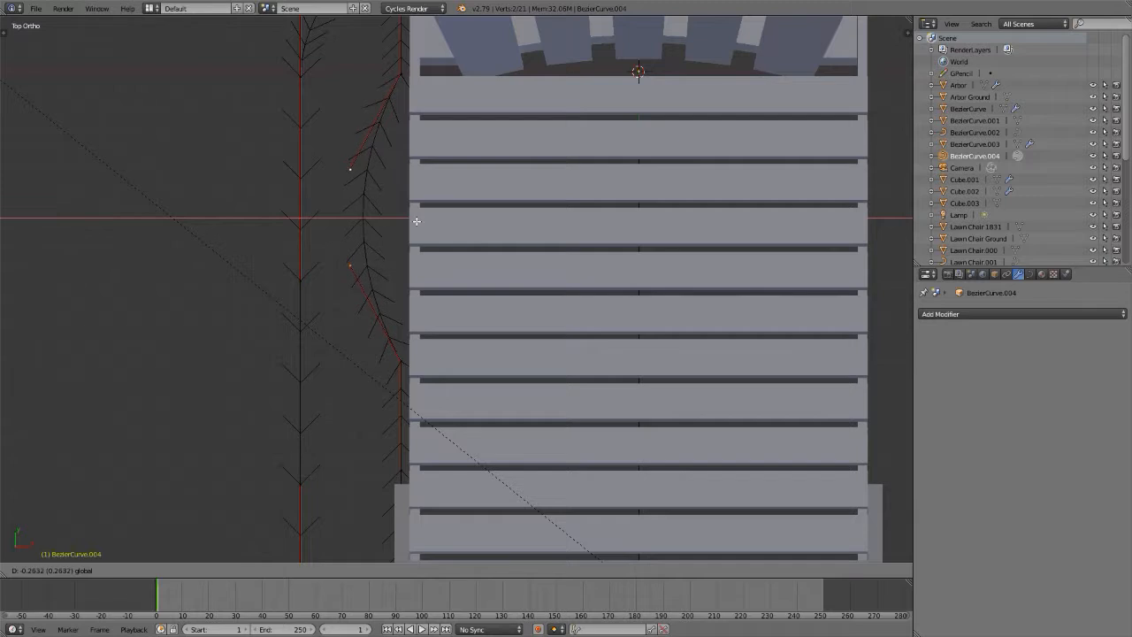
{"action": "left_click", "coordinate": [416, 221]}
- Move the inner middle point further forward along Y to lengthen the concave curve, and finish editing the outline
{"action": "scroll", "coordinate": [384, 193], "scroll_direction": "down", "scroll_amount": 4}
{"action": "scroll", "coordinate": [389, 246], "scroll_direction": "up", "scroll_amount": 4}
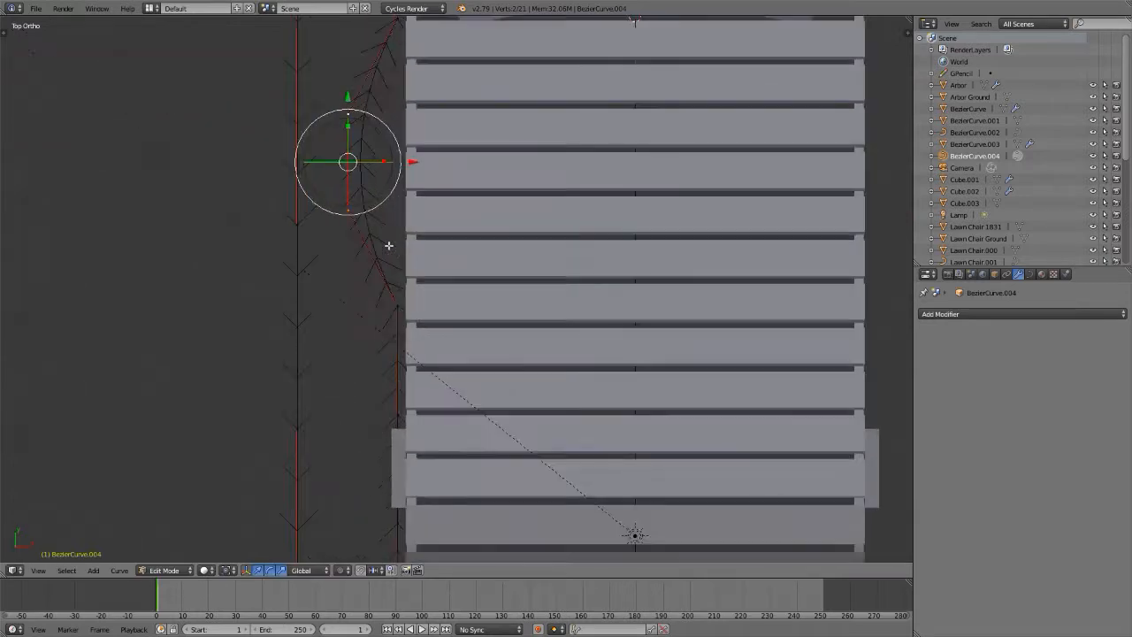
{"action": "scroll", "coordinate": [402, 300], "scroll_direction": "down", "scroll_amount": 2}
{"action": "right_click", "coordinate": [399, 284]}
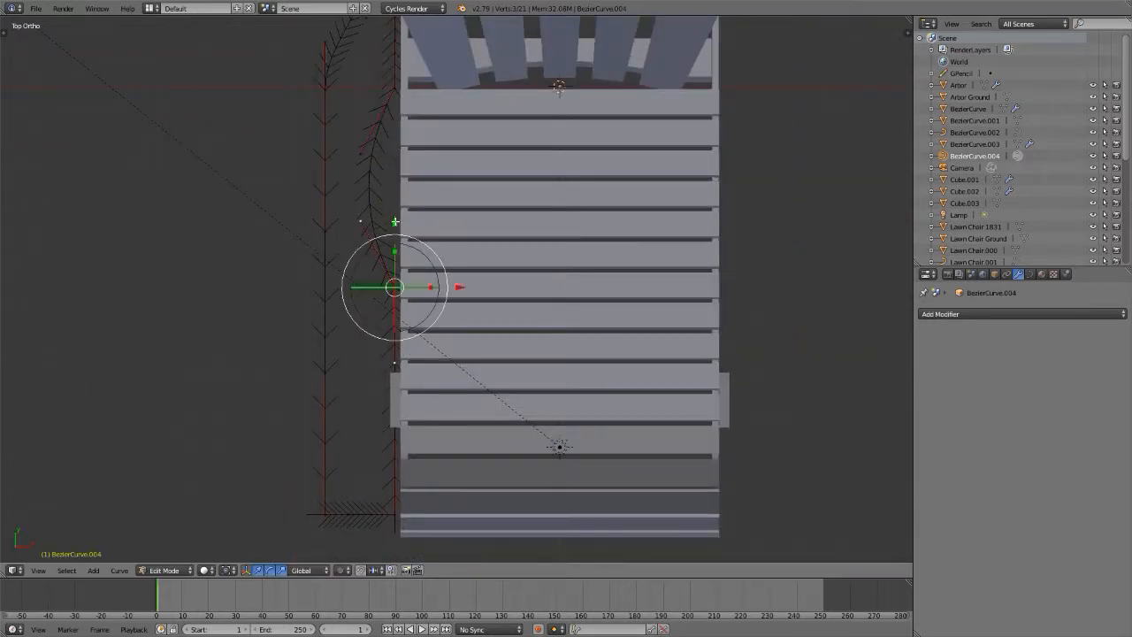
{"action": "key", "text": "g"}
{"action": "key", "text": "y"}
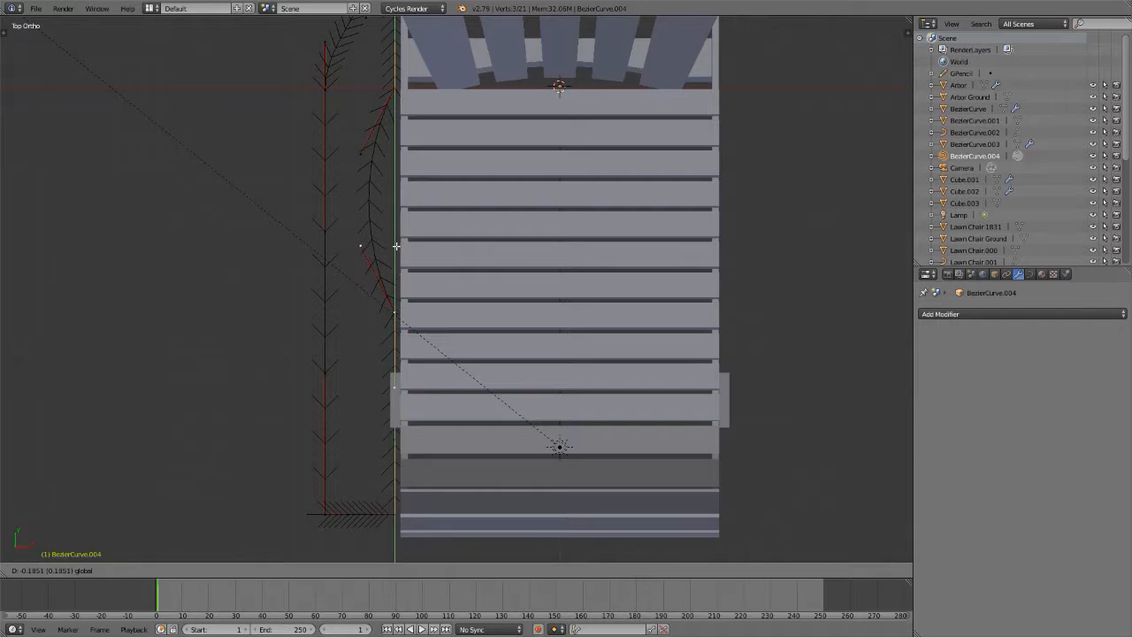
{"action": "left_click", "coordinate": [395, 315]}
{"action": "scroll", "coordinate": [346, 458], "scroll_direction": "down", "scroll_amount": 2}
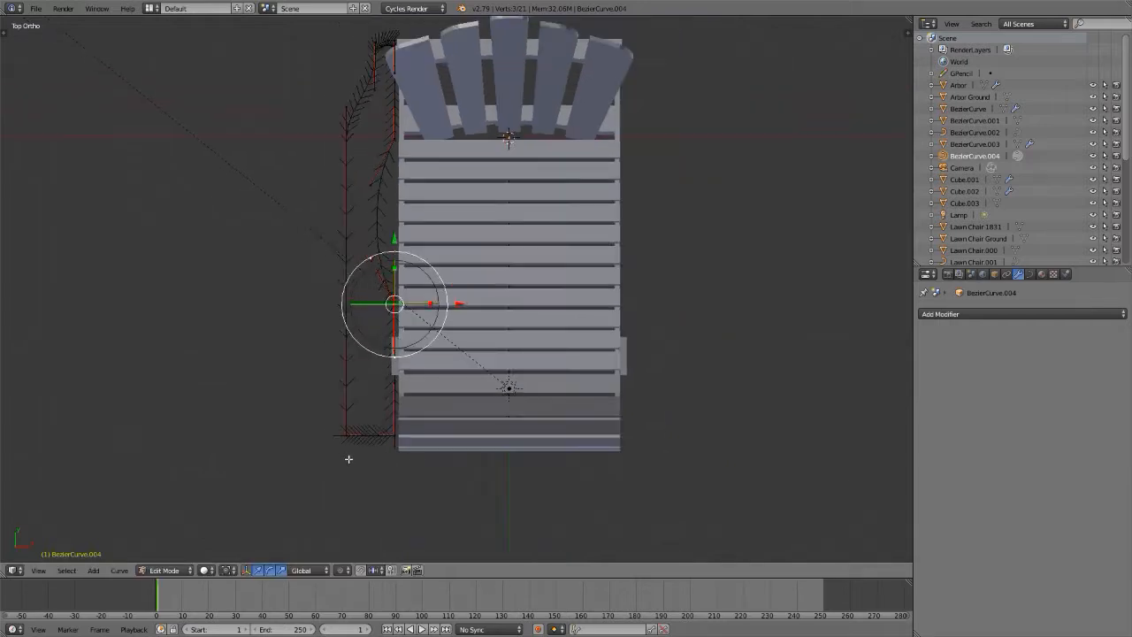
{"action": "scroll", "coordinate": [348, 458], "scroll_direction": "up", "scroll_amount": 5}
{"action": "scroll", "coordinate": [347, 451], "scroll_direction": "down", "scroll_amount": 6}
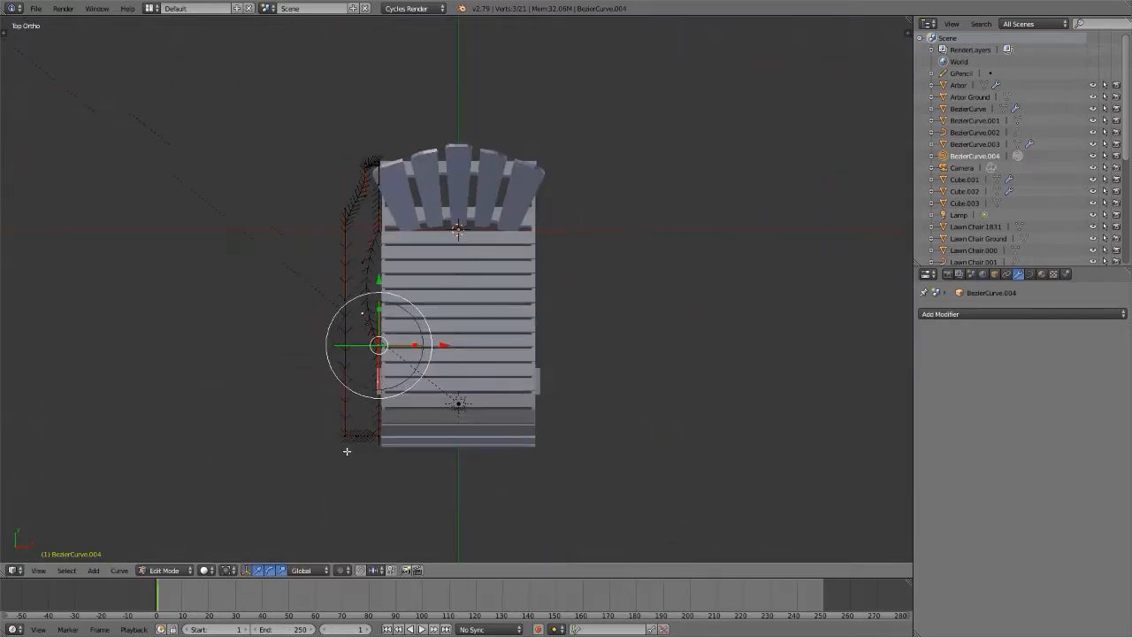
{"action": "key", "text": "Tab"}
- Convert the armrest curve to a mesh
{"action": "scroll", "coordinate": [340, 279], "scroll_direction": "up", "scroll_amount": 2}
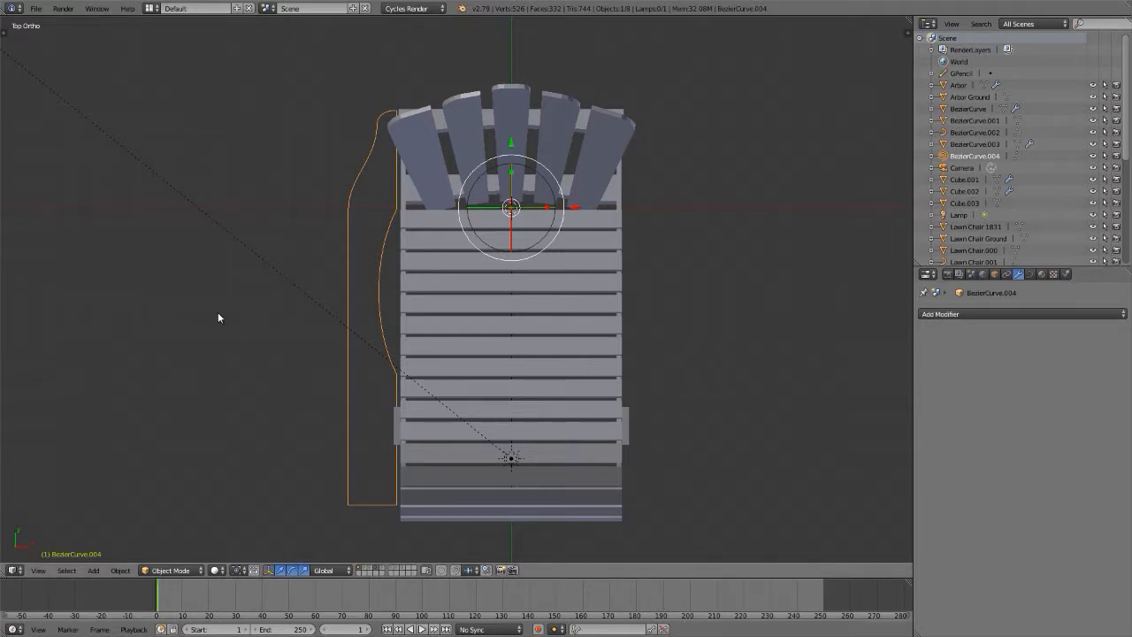
{"action": "key", "text": "alt+c"}
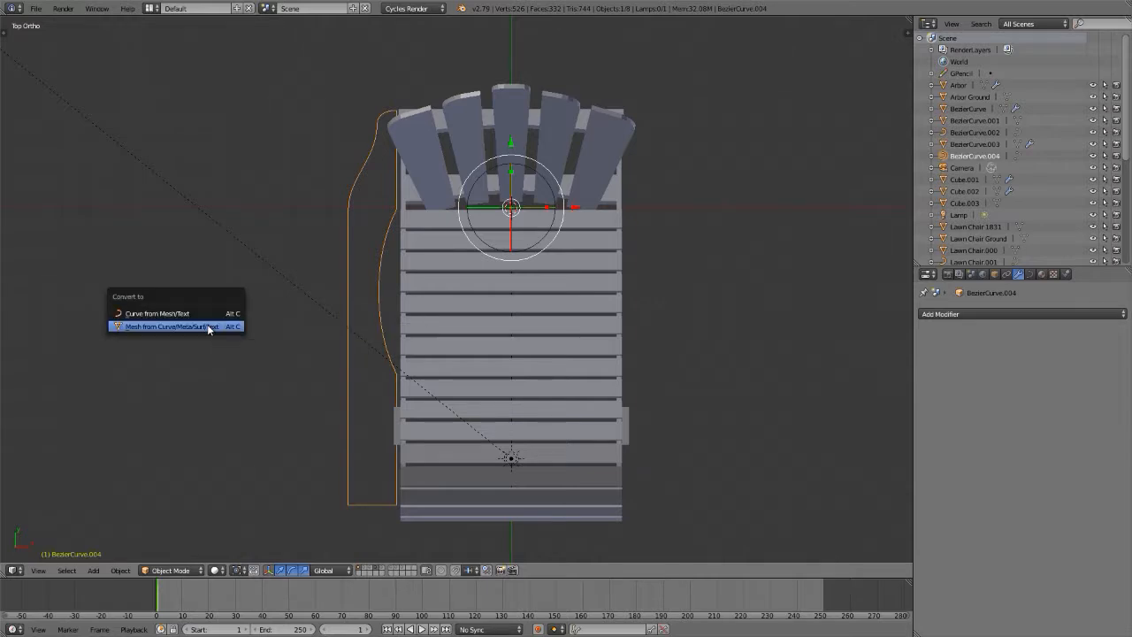
{"action": "left_click", "coordinate": [207, 324]}
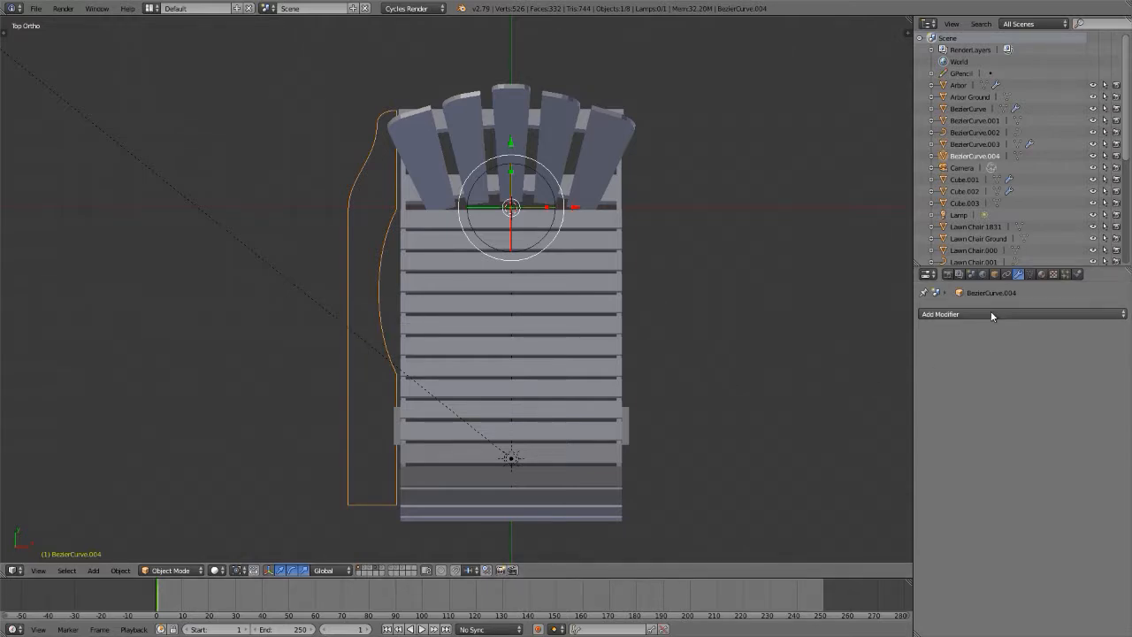
- Try to fill the armrest's entire edge outline with Grid Fill and inspect the resulting faces from several angles
{"action": "key", "text": "Tab"}
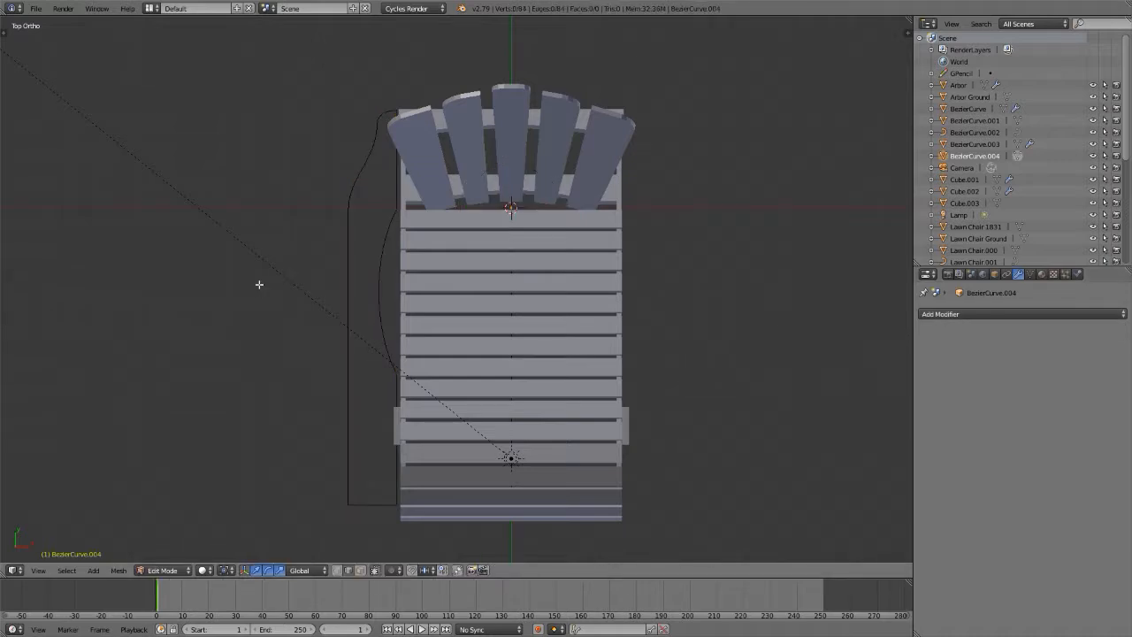
{"action": "key", "text": "ctrl+Tab"}
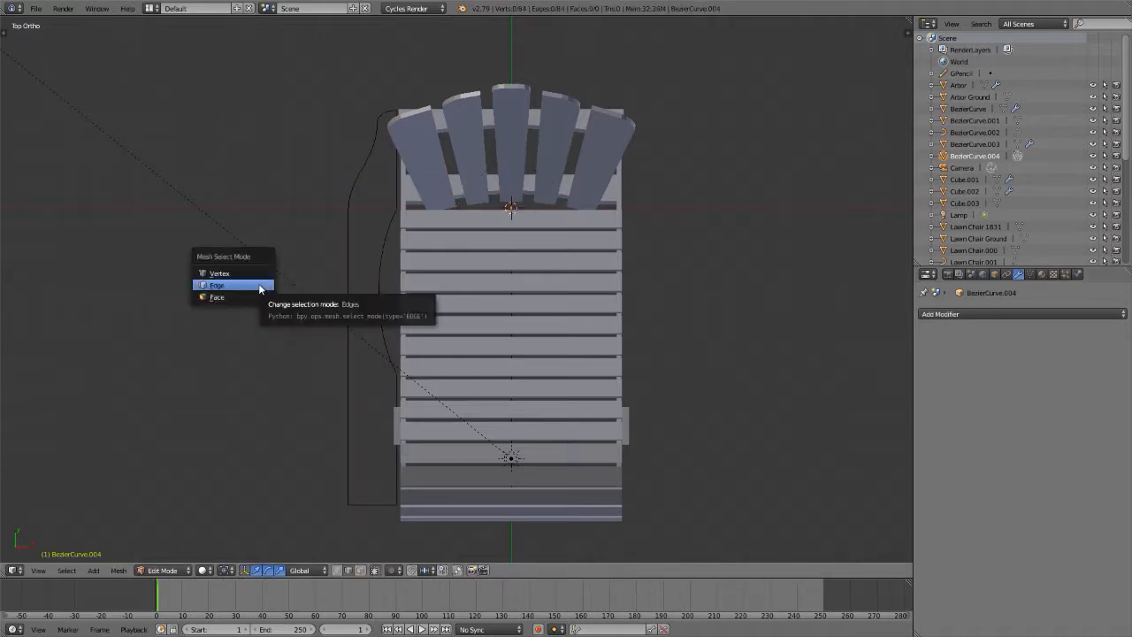
{"action": "left_click", "coordinate": [259, 284]}
{"action": "key", "text": "a"}
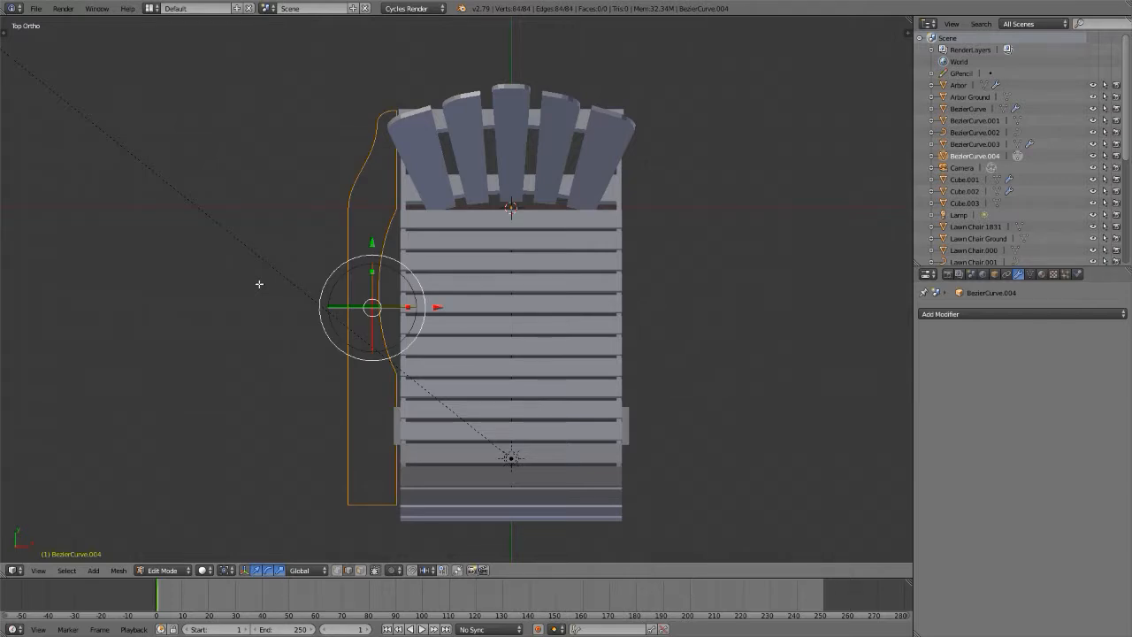
{"action": "key", "text": "t"}
{"action": "key", "text": "ctrl+f"}
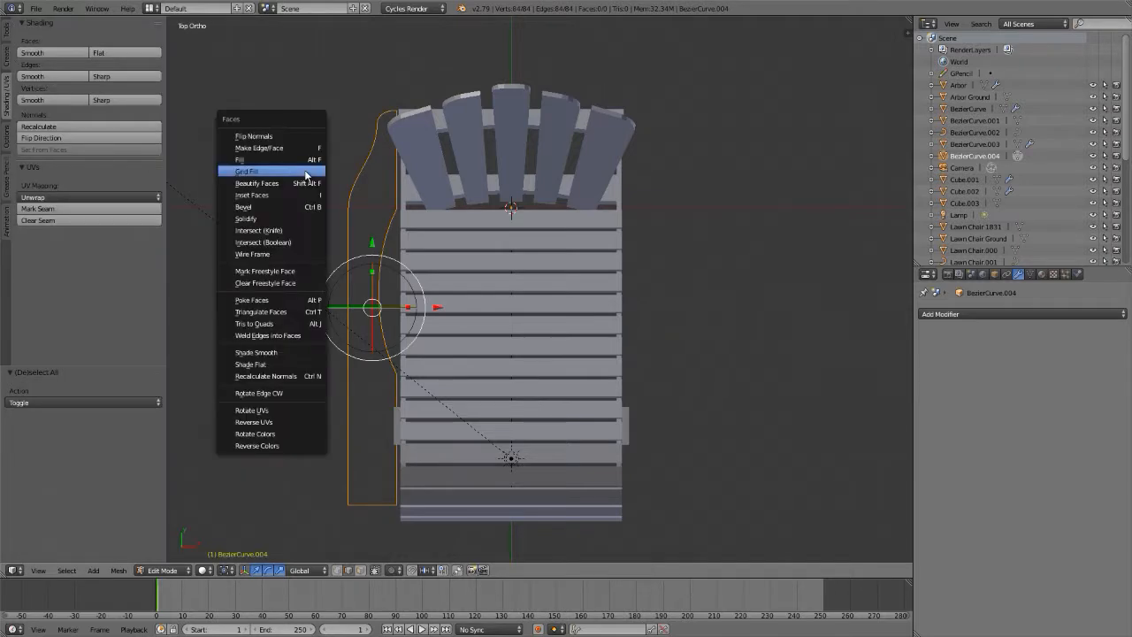
{"action": "left_click", "coordinate": [306, 172]}
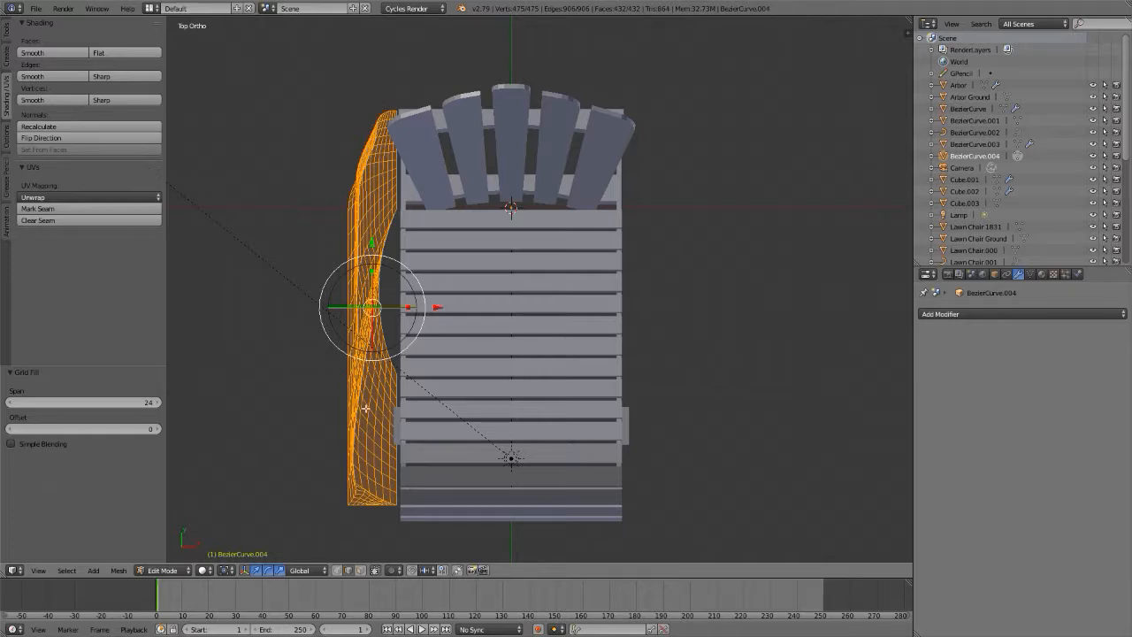
{"action": "middle_click_drag", "start_coordinate": [365, 408], "coordinate": [340, 393]}
{"action": "key", "text": "KP_5"}
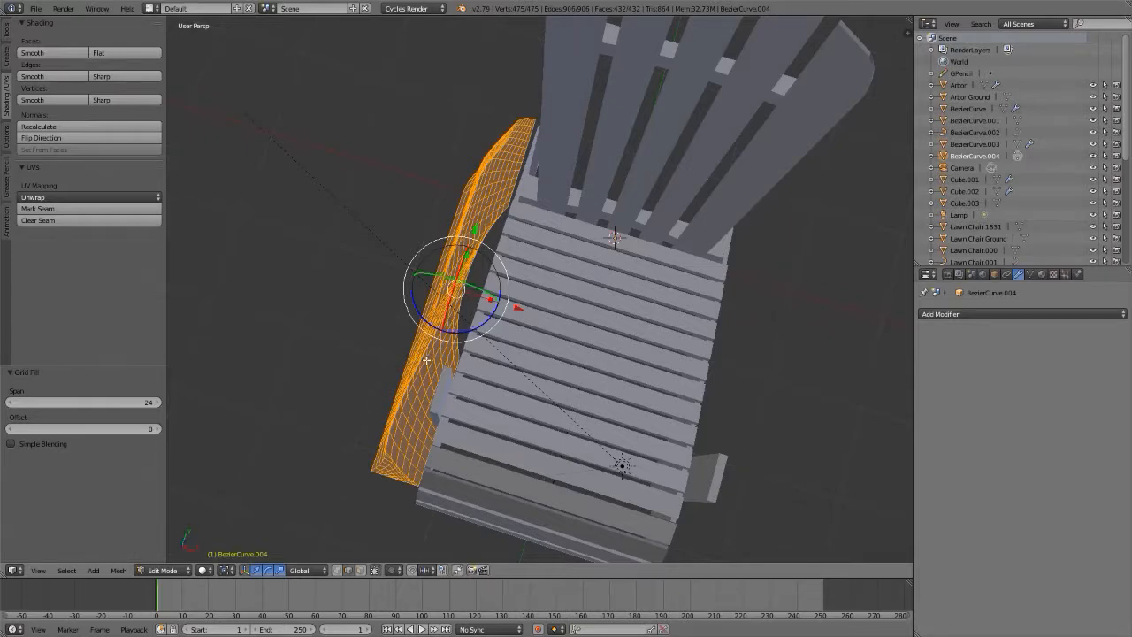
{"action": "key", "text": "KP_8"}
{"action": "key", "text": "KP_8"}
{"action": "middle_click_drag", "start_coordinate": [427, 319], "coordinate": [478, 119]}
{"action": "middle_click_drag", "start_coordinate": [463, 235], "coordinate": [456, 371]}
{"action": "scroll", "coordinate": [457, 292], "scroll_direction": "up", "scroll_amount": 3}
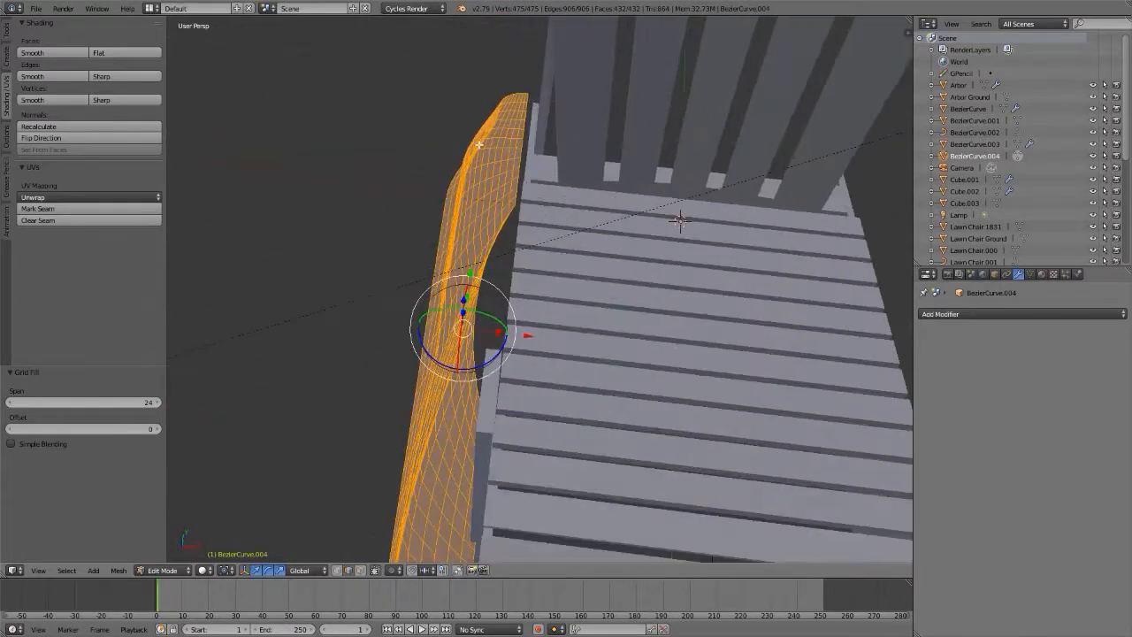
{"action": "middle_click_drag", "start_coordinate": [457, 230], "coordinate": [457, 175]}
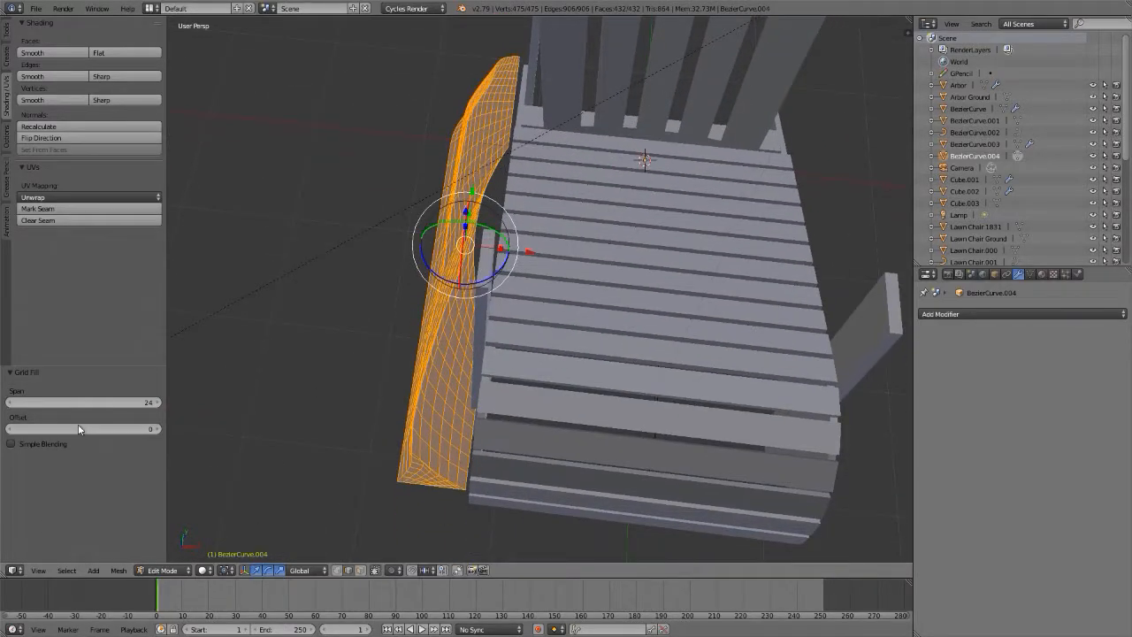
- Try Grid Fill offsets between -5 and 1 on the armrest and undo the fill
{"action": "scroll", "coordinate": [78, 429], "scroll_direction": "up", "scroll_amount": 2, "text": "ctrl"}
{"action": "scroll", "coordinate": [78, 428], "scroll_direction": "down", "scroll_amount": 4, "text": "ctrl"}
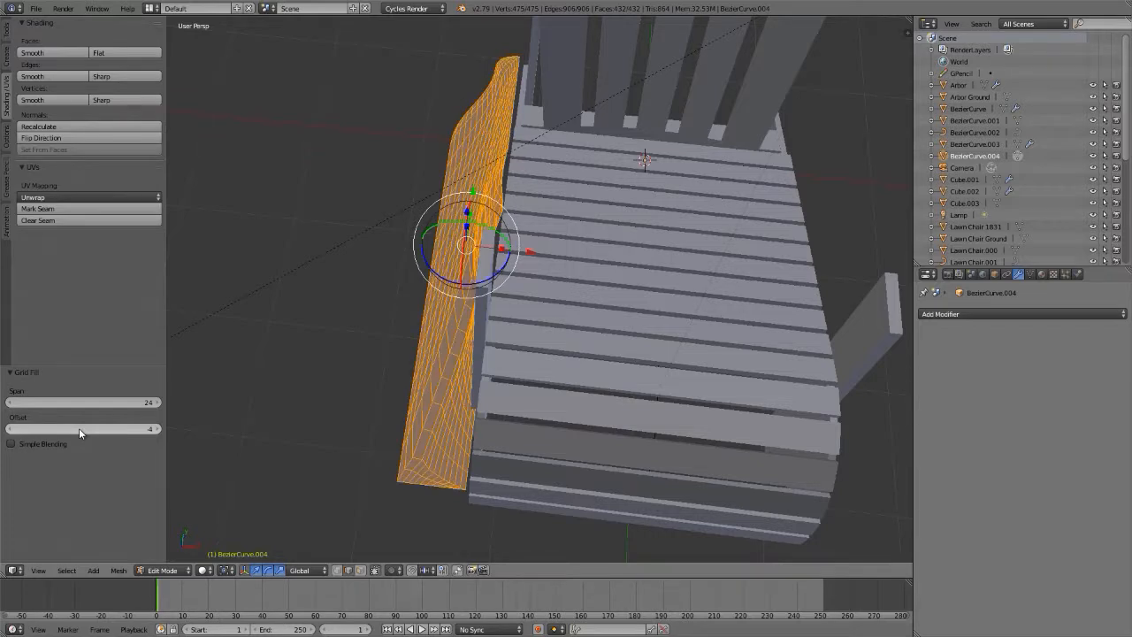
{"action": "scroll", "coordinate": [79, 428], "scroll_direction": "up", "scroll_amount": 2, "text": "ctrl"}
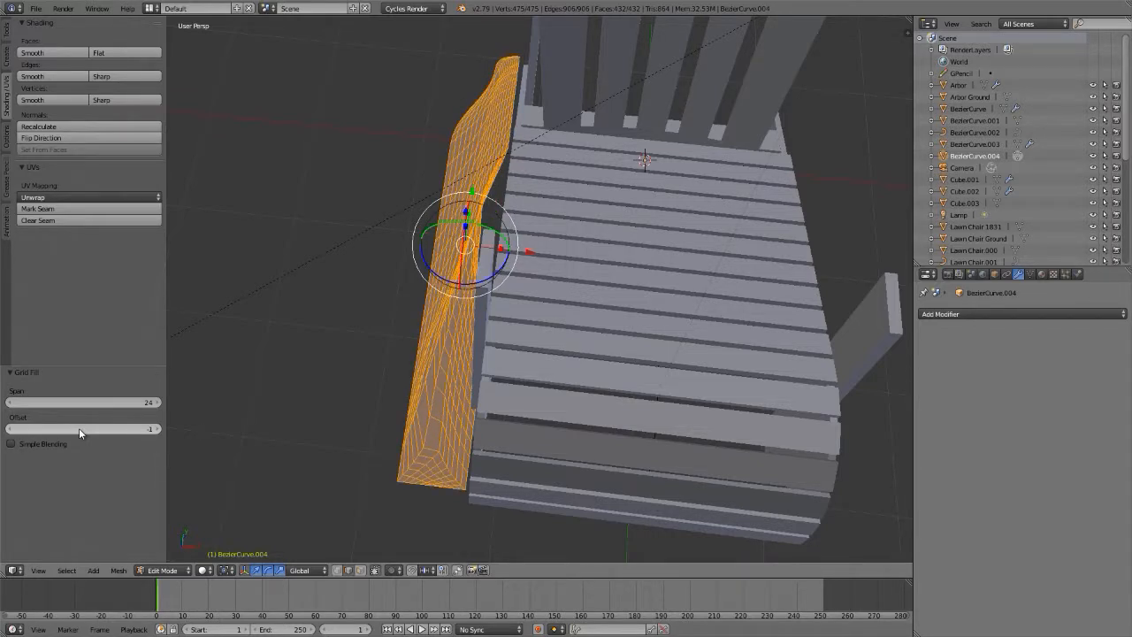
{"action": "scroll", "coordinate": [79, 428], "scroll_direction": "down", "scroll_amount": 1, "text": "ctrl"}
{"action": "scroll", "coordinate": [78, 428], "scroll_direction": "down", "scroll_amount": 4, "text": "ctrl"}
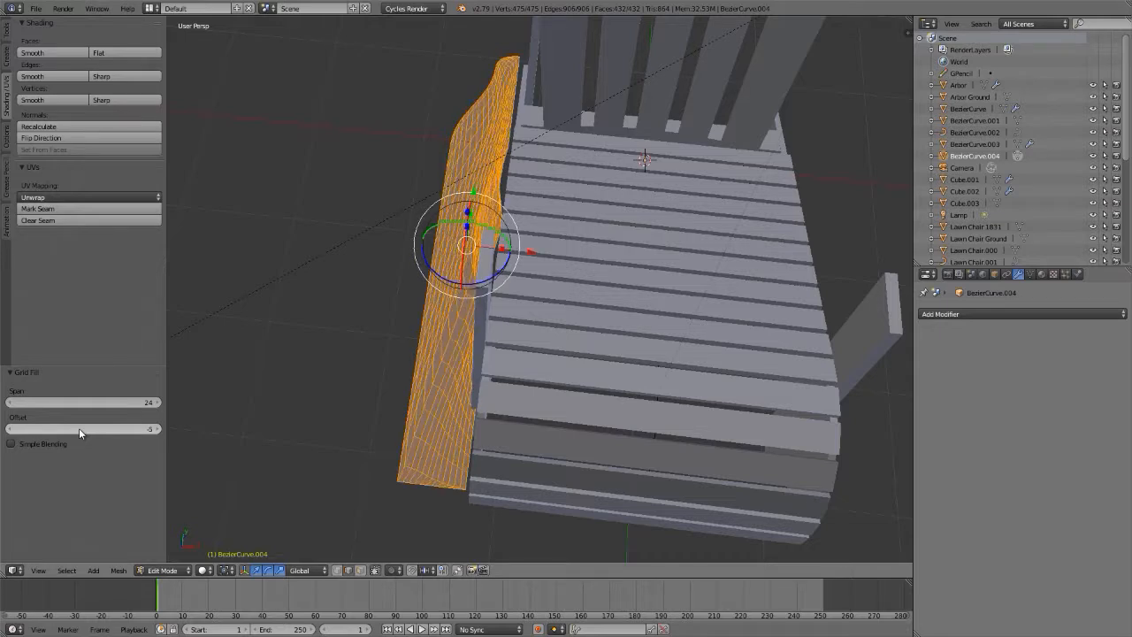
{"action": "scroll", "coordinate": [79, 428], "scroll_direction": "up", "scroll_amount": 1, "text": "ctrl"}
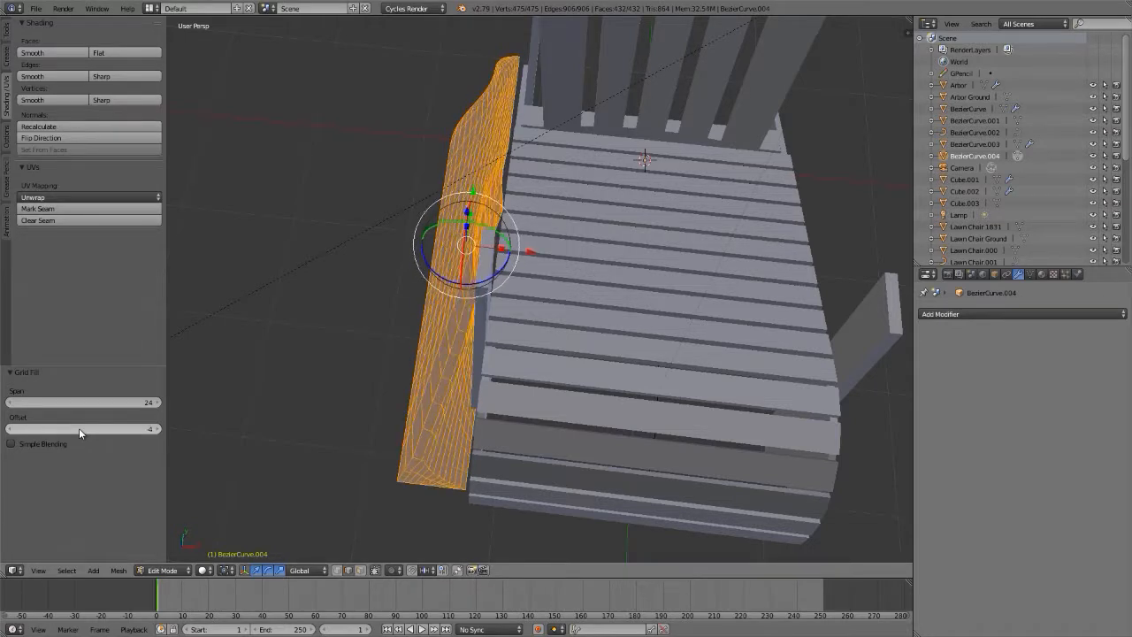
{"action": "scroll", "coordinate": [78, 428], "scroll_direction": "up", "scroll_amount": 5, "text": "ctrl"}
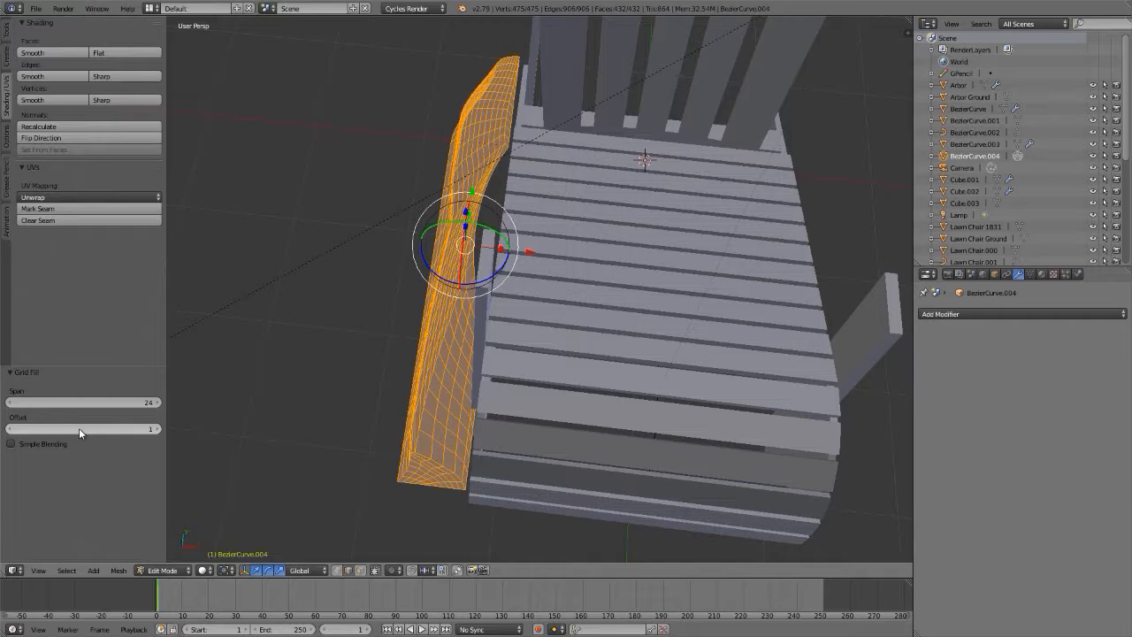
{"action": "key", "text": "ctrl+z"}
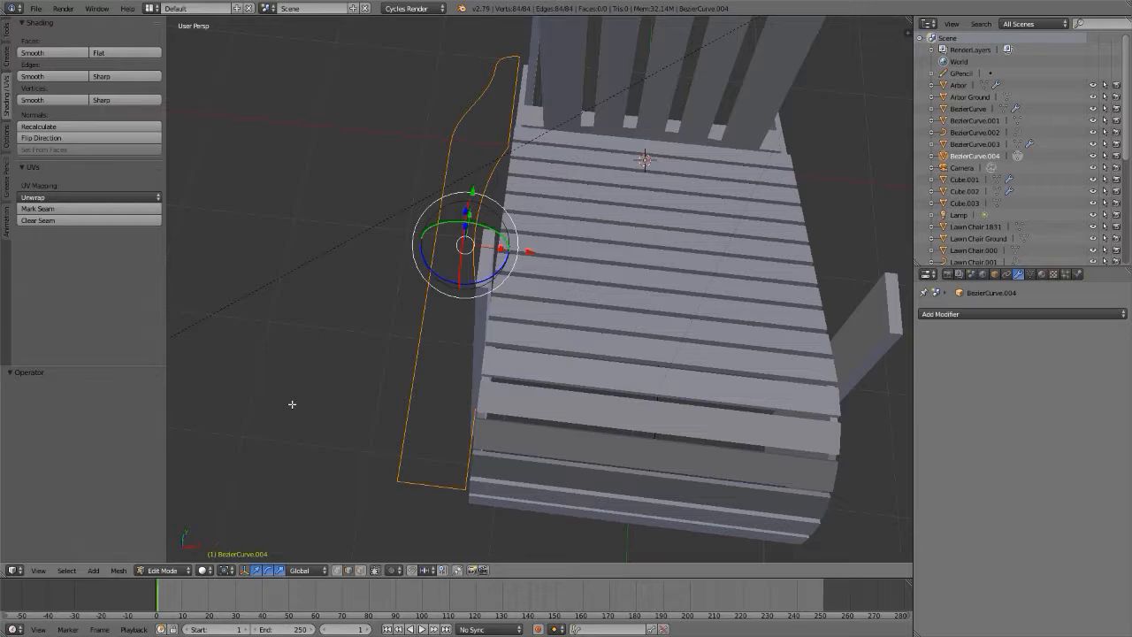
- Switch to vertex selection and apply Checker Deselect to the armrest outline's vertices
{"action": "key", "text": "ctrl+Tab"}
{"action": "left_click", "coordinate": [292, 404]}
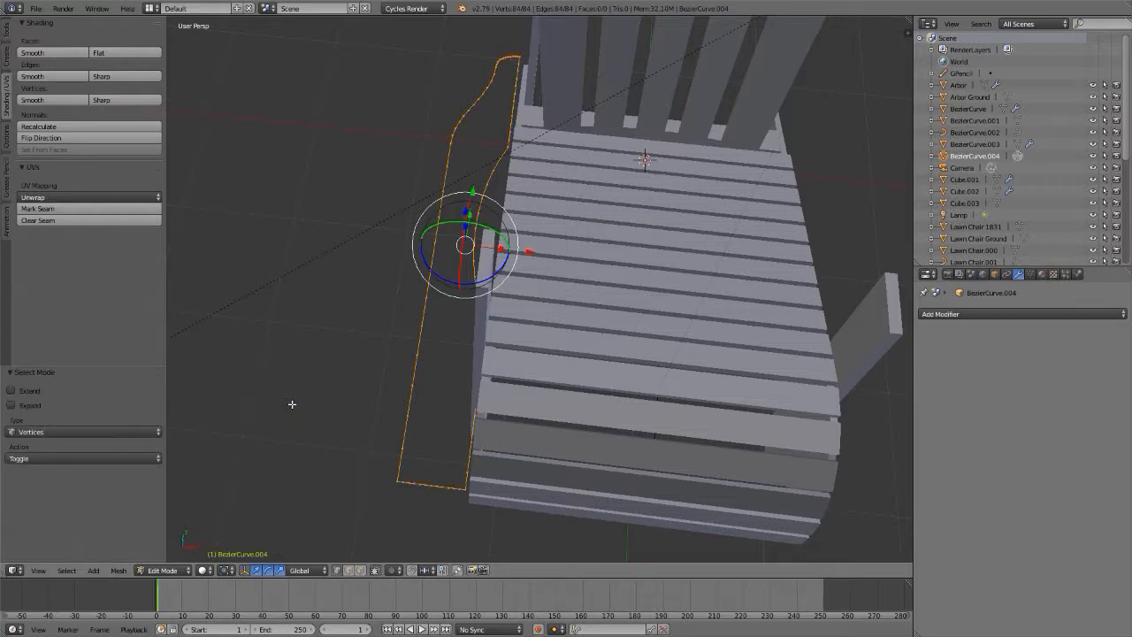
{"action": "left_click", "coordinate": [67, 570]}
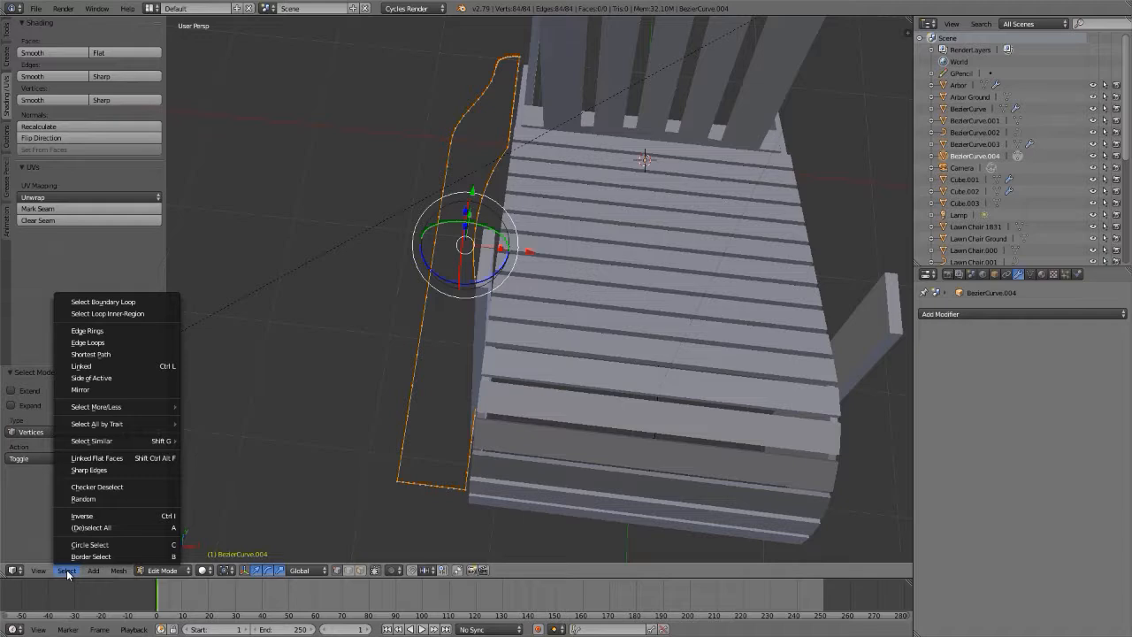
{"action": "left_click", "coordinate": [99, 488]}
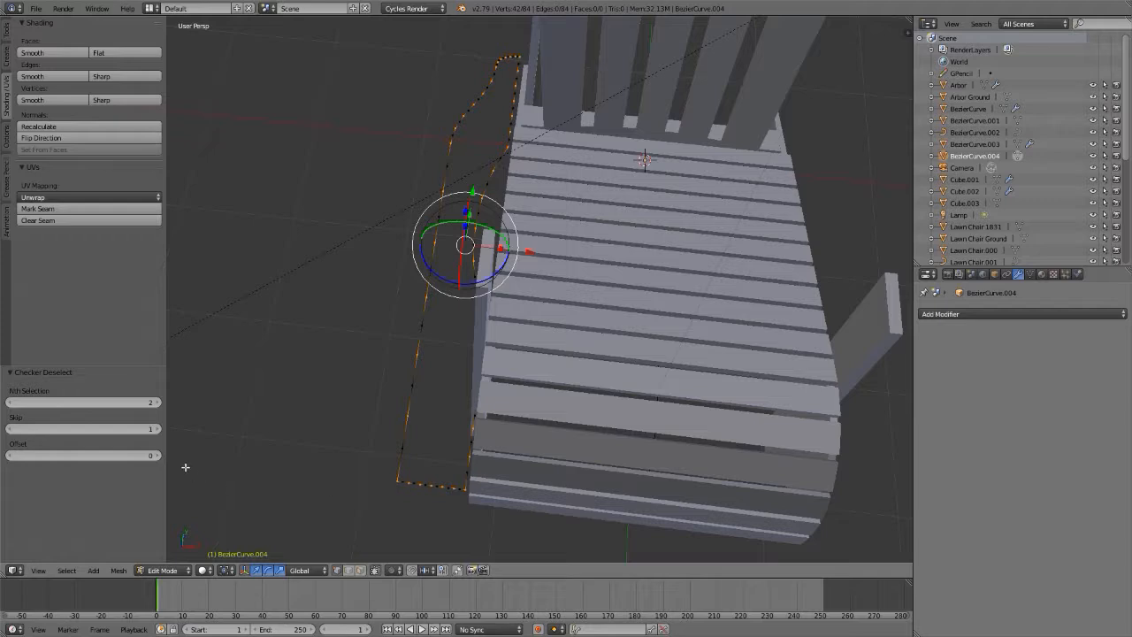
- Try a Checker Deselect skip of 2 and check which vertices stay selected at the outline's corners
{"action": "left_click", "coordinate": [156, 429]}
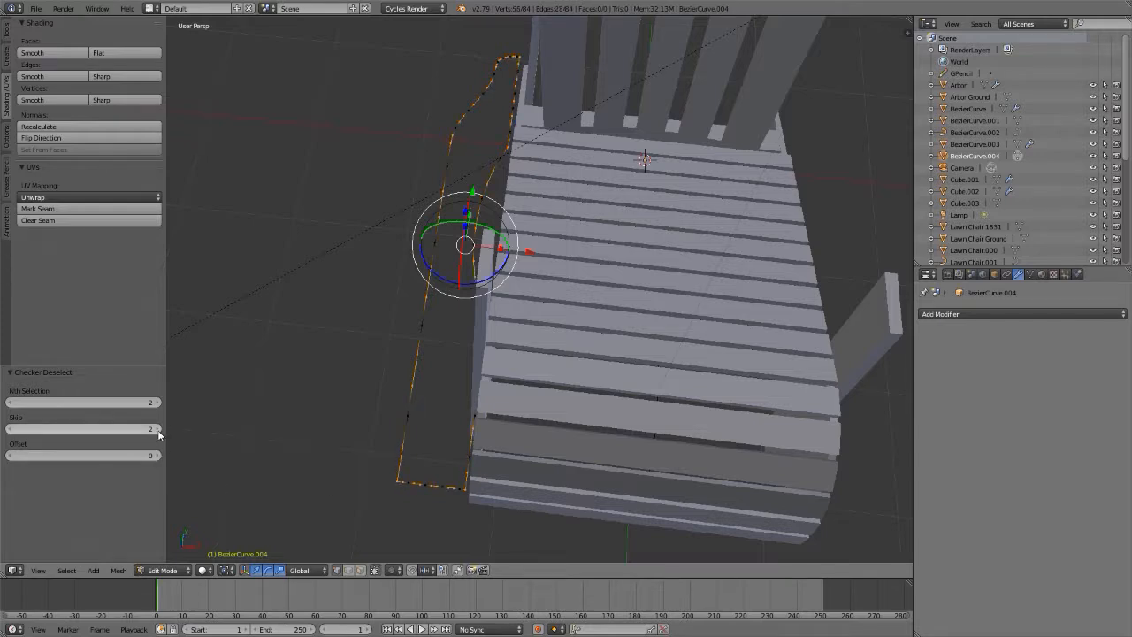
{"action": "scroll", "coordinate": [466, 485], "scroll_direction": "up", "scroll_amount": 8}
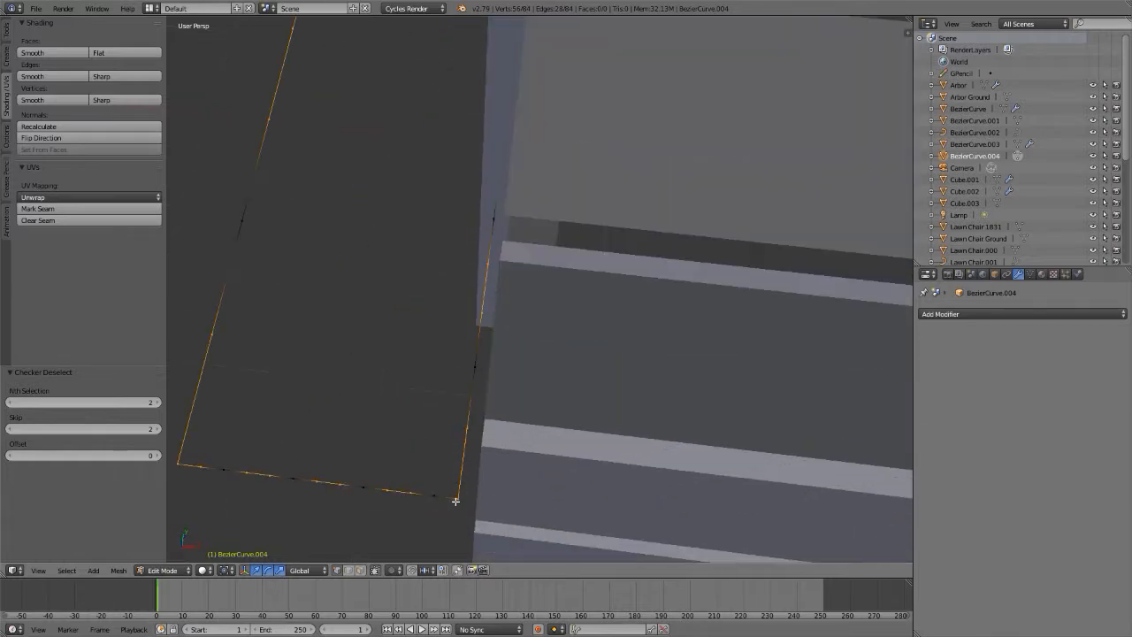
{"action": "scroll", "coordinate": [456, 495], "scroll_direction": "down", "scroll_amount": 7}
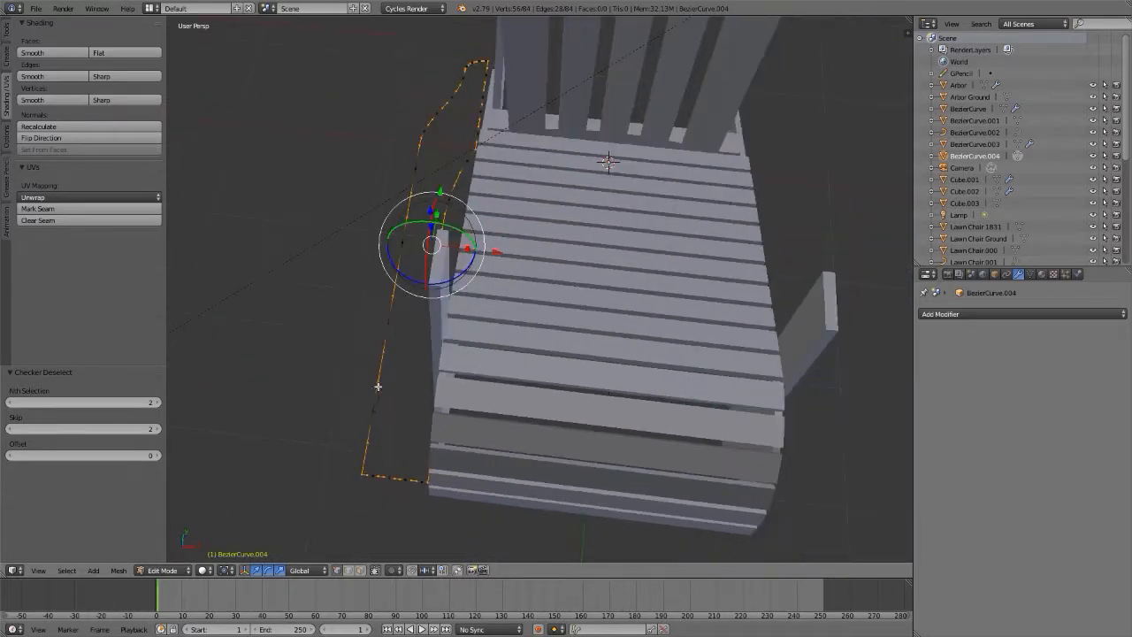
{"action": "scroll", "coordinate": [362, 424], "scroll_direction": "down", "scroll_amount": 2}
{"action": "scroll", "coordinate": [486, 40], "scroll_direction": "up", "scroll_amount": 5}
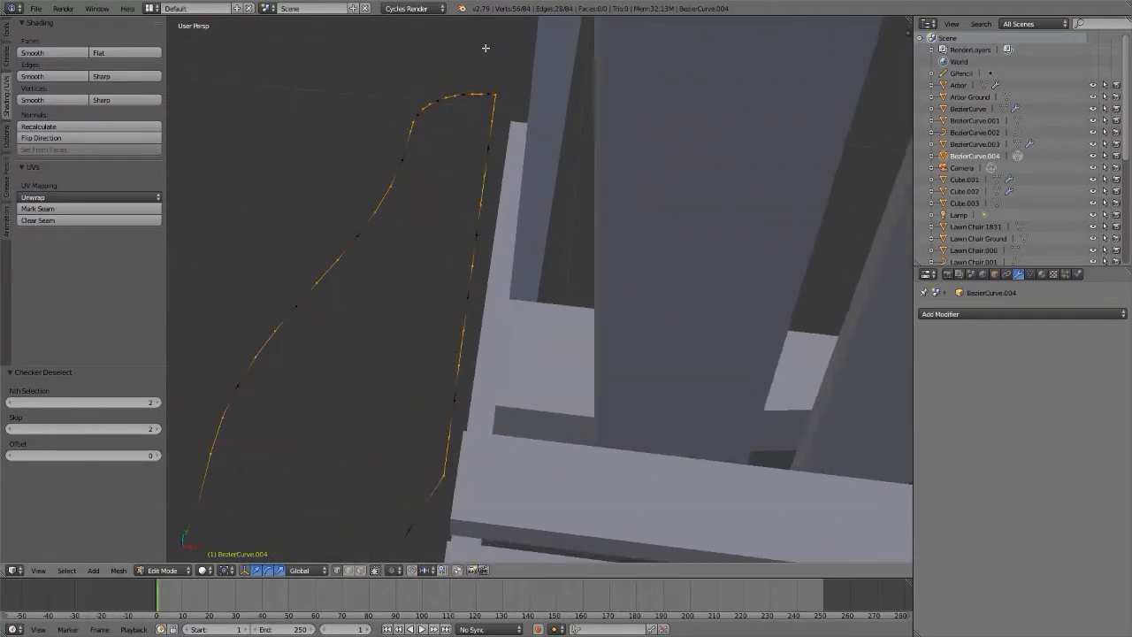
{"action": "scroll", "coordinate": [485, 48], "scroll_direction": "down", "scroll_amount": 2}
{"action": "scroll", "coordinate": [485, 48], "scroll_direction": "down", "scroll_amount": 4}
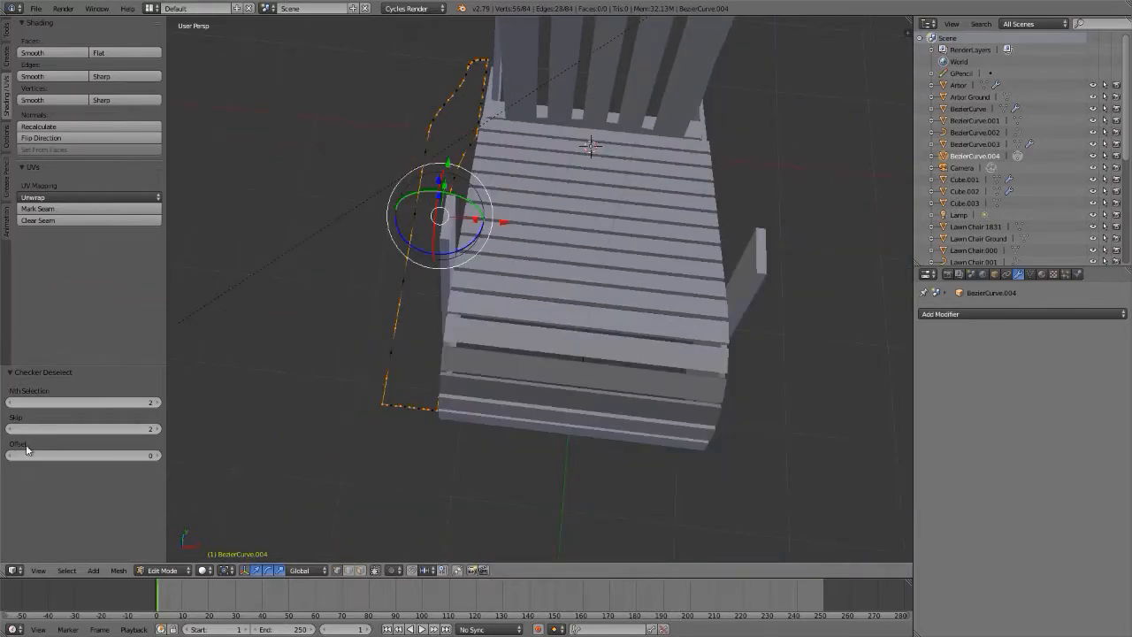
- Set Checker Deselect to skip 1 with offset 1, and dissolve the selected outline vertices
{"action": "left_click", "coordinate": [13, 429]}
{"action": "middle_click_drag", "start_coordinate": [380, 231], "coordinate": [344, 241], "text": "shift"}
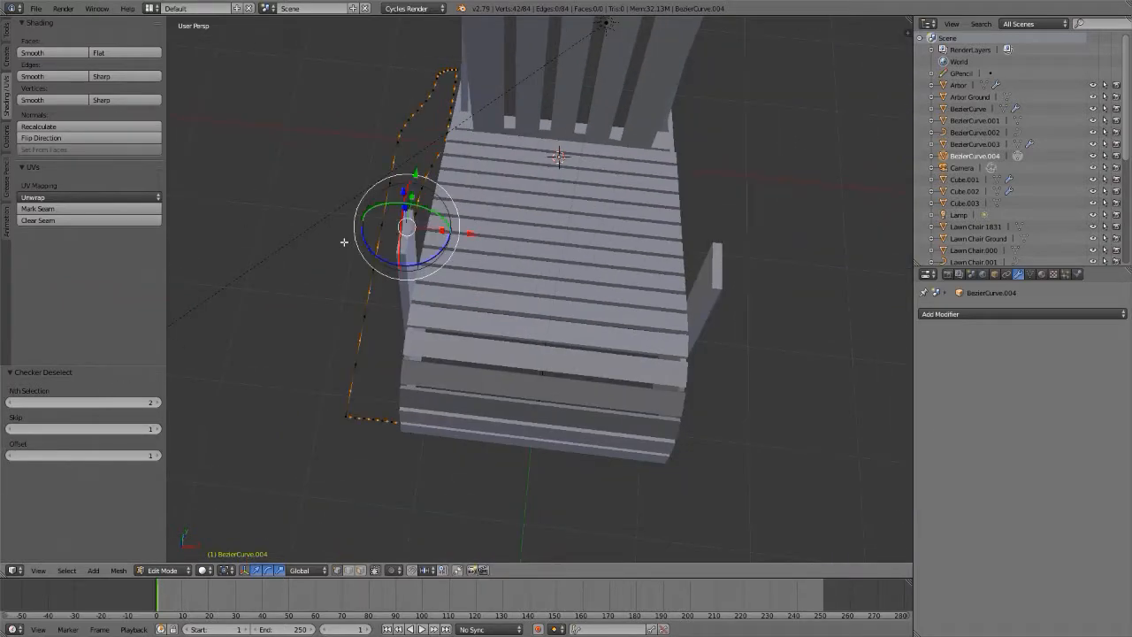
{"action": "key", "text": "x"}
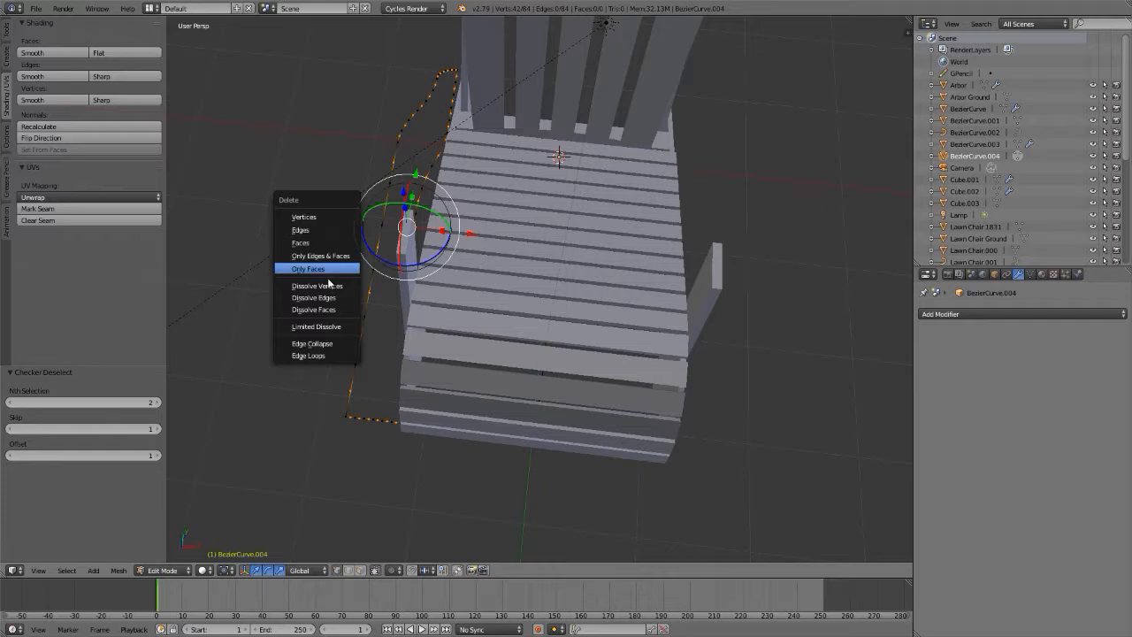
{"action": "left_click", "coordinate": [328, 285]}
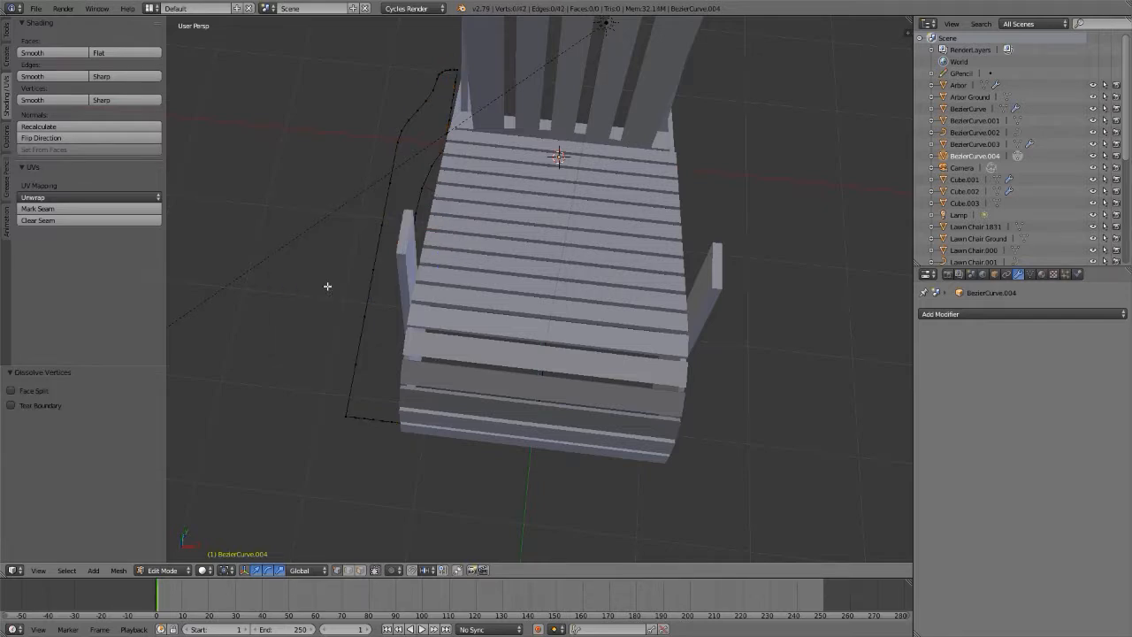
{"action": "key", "text": "Tab"}
{"action": "middle_click_drag", "start_coordinate": [327, 286], "coordinate": [350, 303]}
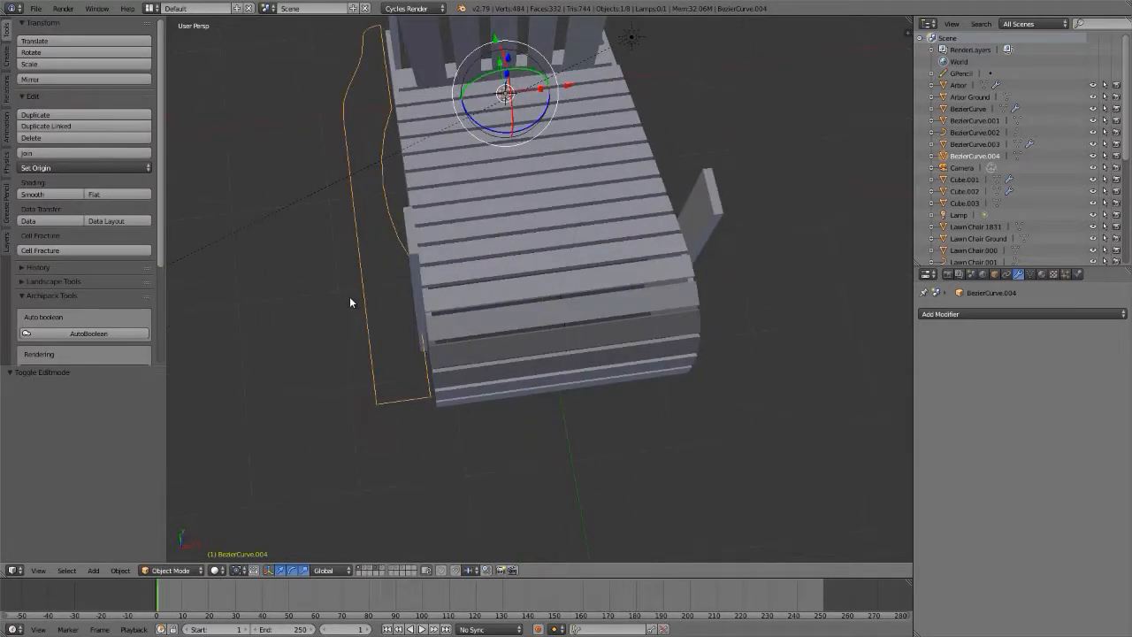
- Fill the simplified armrest outline with Grid Fill using all of its edges, and finish editing the mesh
{"action": "key", "text": "Tab"}
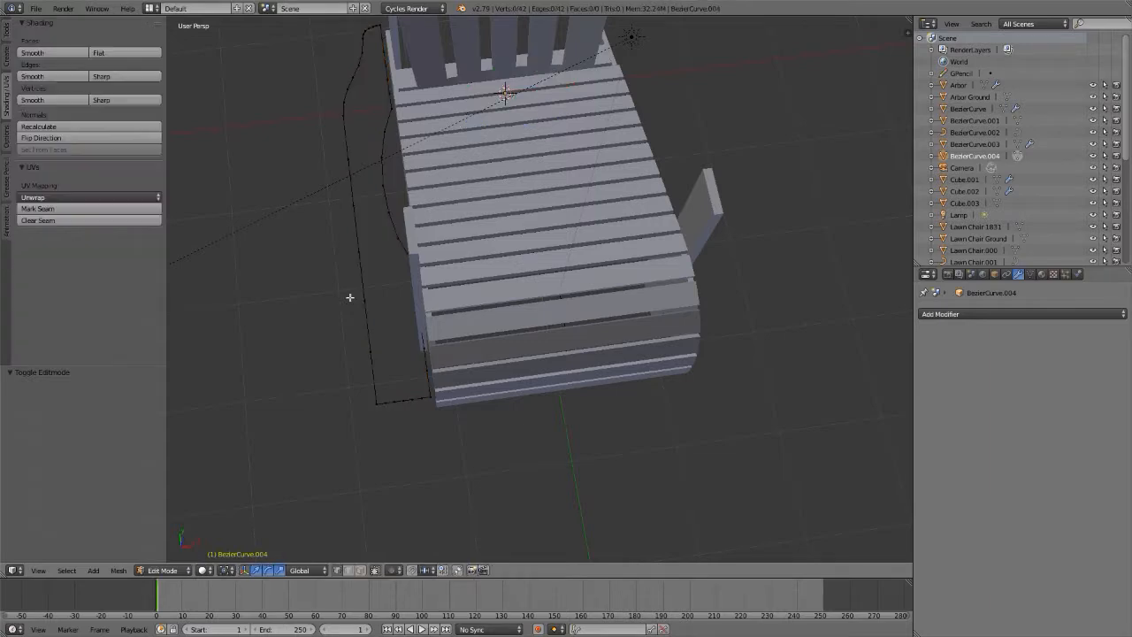
{"action": "key", "text": "ctrl+Tab"}
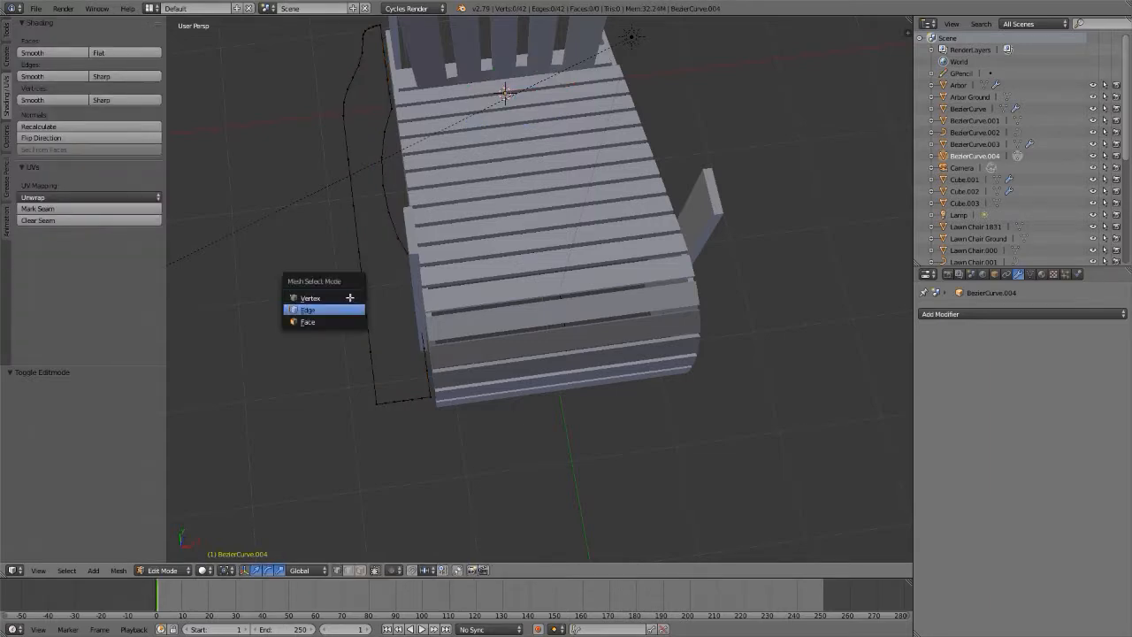
{"action": "left_click", "coordinate": [349, 305]}
{"action": "middle_click_drag", "start_coordinate": [348, 298], "coordinate": [336, 280]}
{"action": "key", "text": "a"}
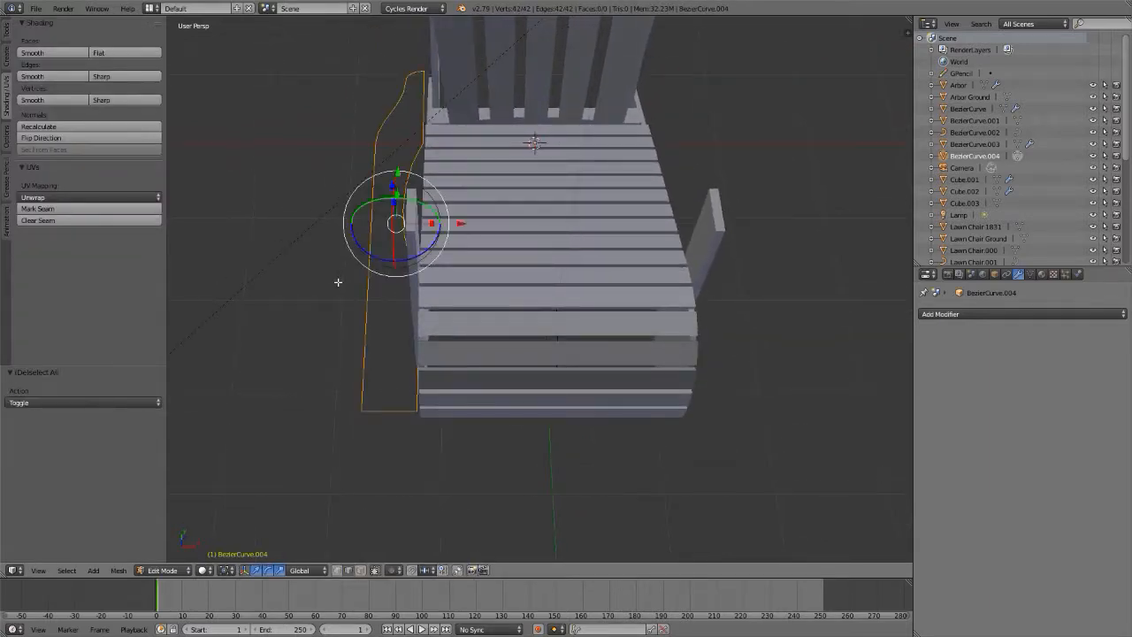
{"action": "key", "text": "ctrl+f"}
{"action": "left_click", "coordinate": [338, 283]}
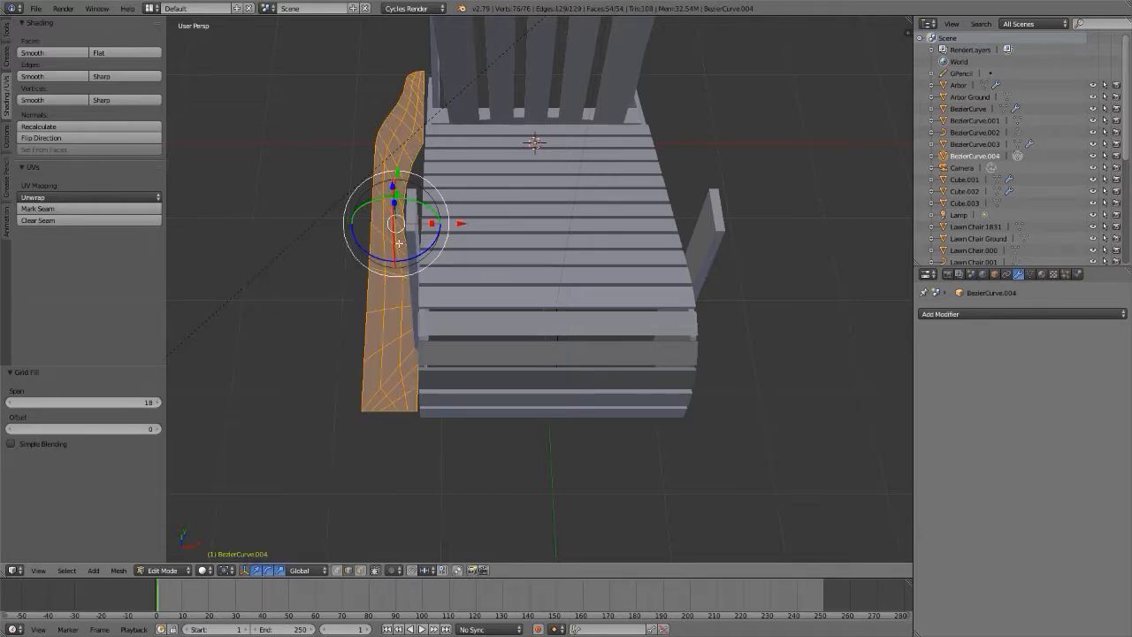
{"action": "middle_click_drag", "start_coordinate": [397, 243], "coordinate": [598, 308]}
{"action": "key", "text": "Tab"}
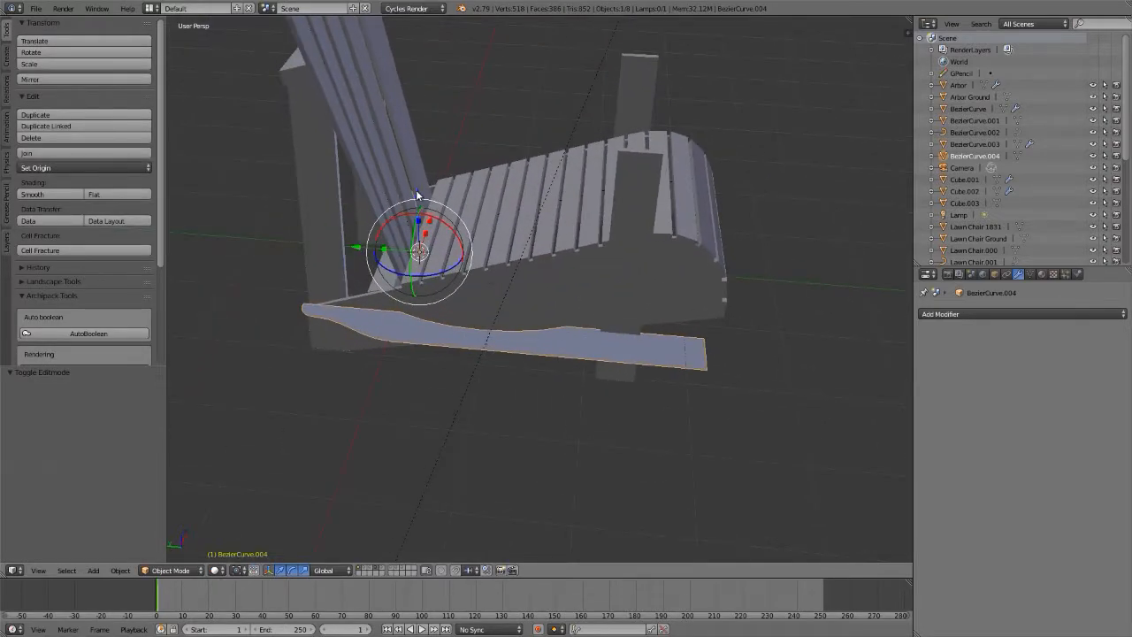
- Raise the whole armrest mesh about 1.936 along Z in Edit Mode, above the front leg, and finish editing
{"action": "key", "text": "Tab"}
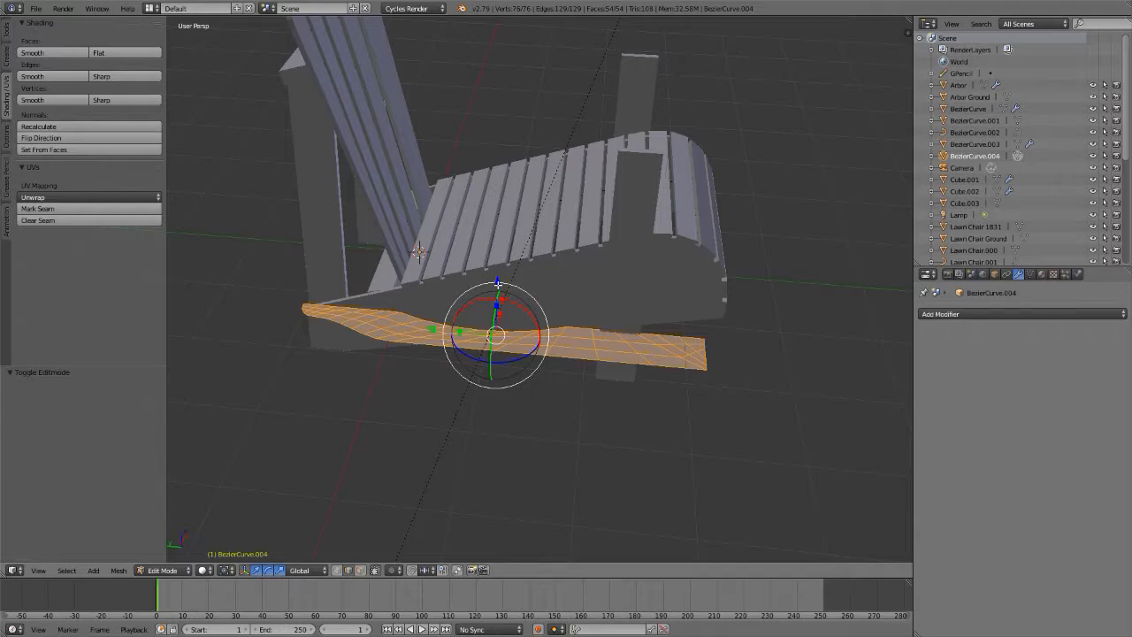
{"action": "left_click_drag", "start_coordinate": [498, 284], "coordinate": [509, 118]}
{"action": "middle_click_drag", "start_coordinate": [599, 210], "coordinate": [493, 199]}
{"action": "scroll", "coordinate": [492, 199], "scroll_direction": "down", "scroll_amount": 3}
{"action": "scroll", "coordinate": [549, 268], "scroll_direction": "up", "scroll_amount": 8}
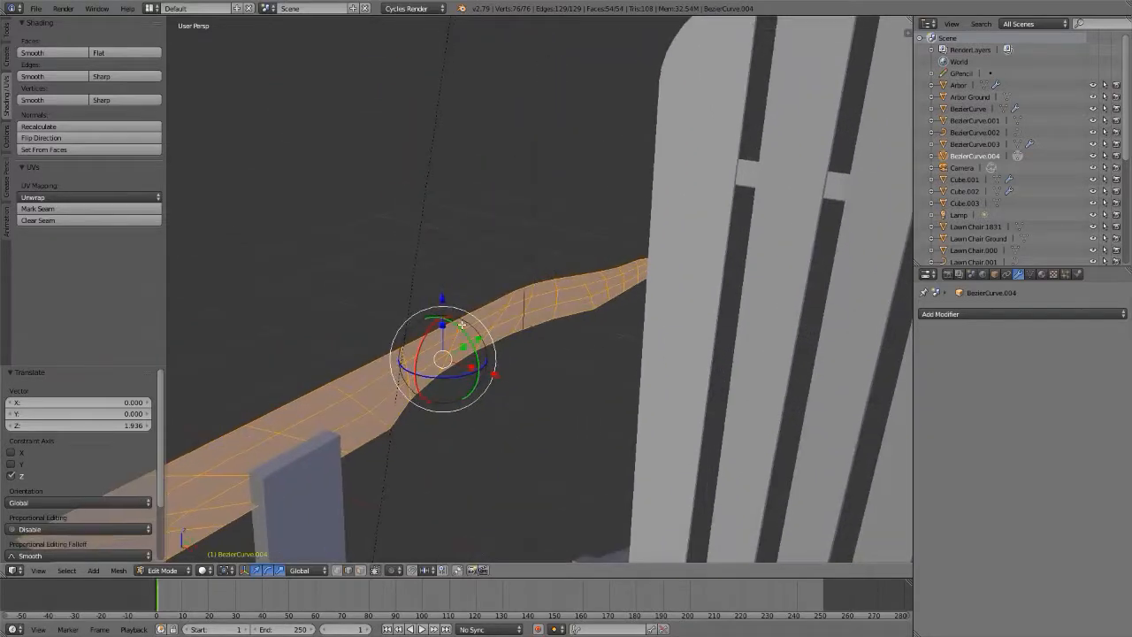
{"action": "middle_click_drag", "start_coordinate": [548, 268], "coordinate": [481, 278]}
{"action": "key", "text": "Tab"}
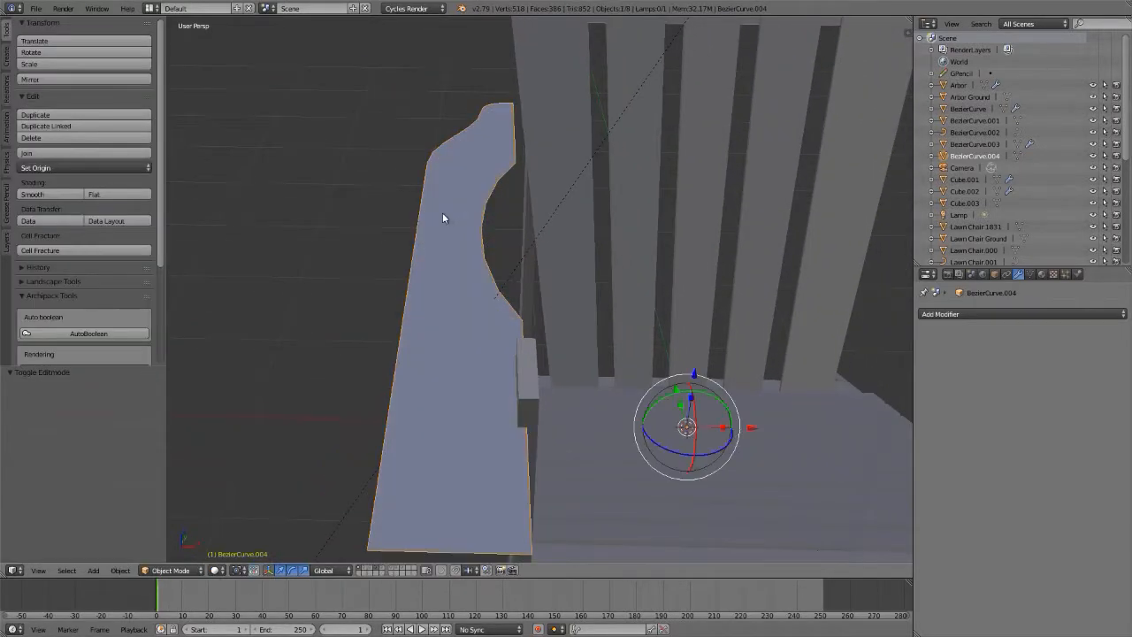
{"action": "scroll", "coordinate": [442, 212], "scroll_direction": "down", "scroll_amount": 5}
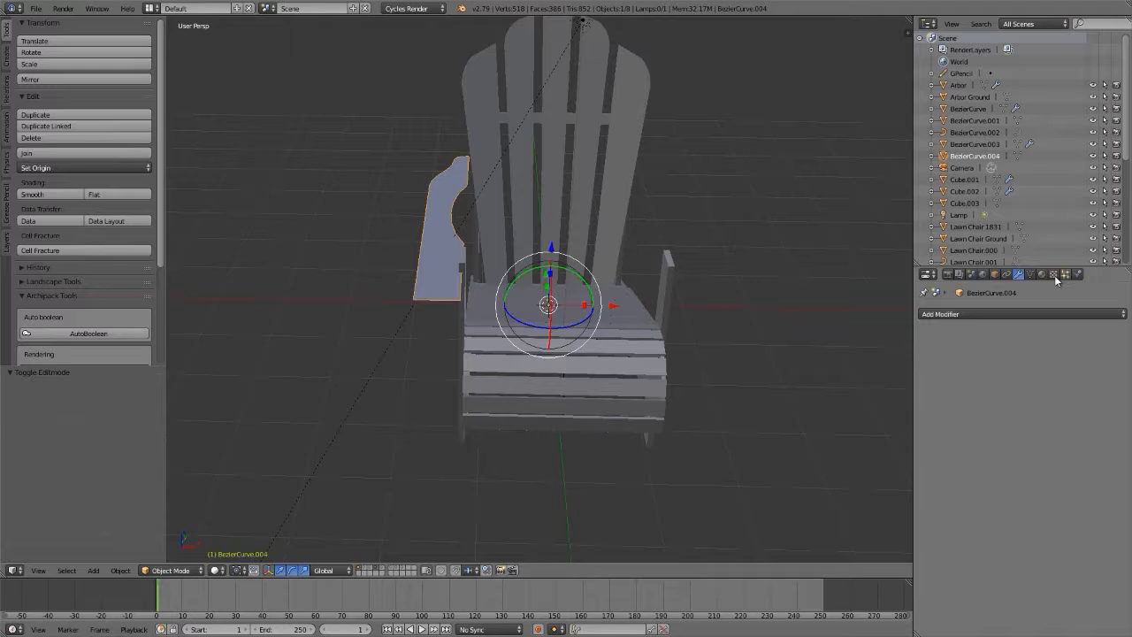
- Add a Solidify modifier and an X-axis Mirror modifier to the armrest
{"action": "left_click", "coordinate": [1026, 314]}
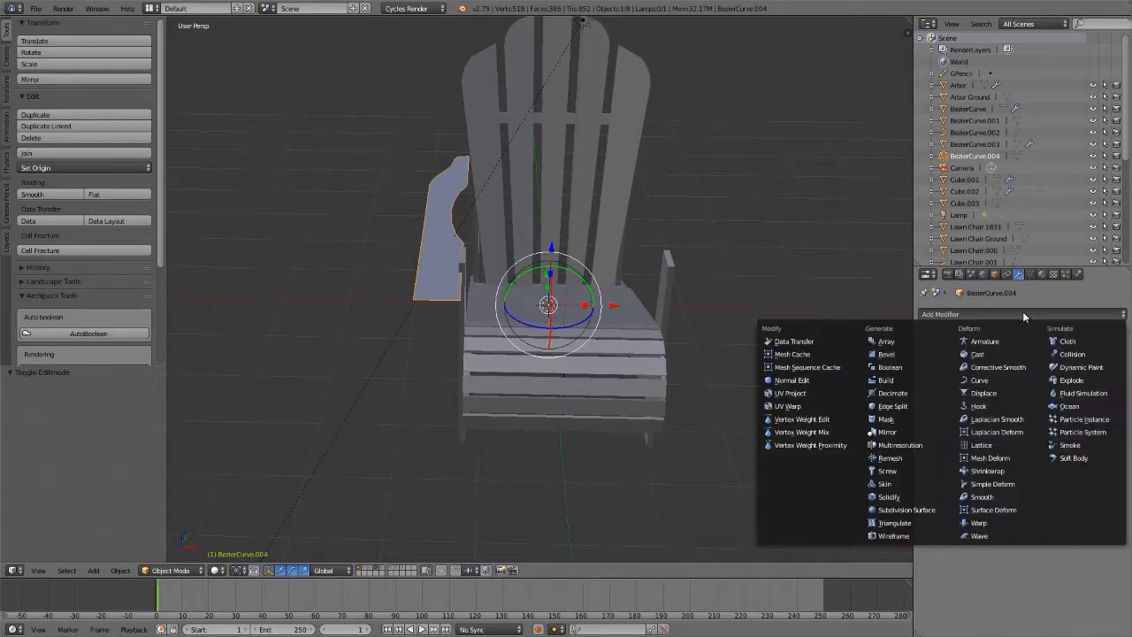
{"action": "left_click", "coordinate": [905, 496]}
{"action": "left_click", "coordinate": [978, 312]}
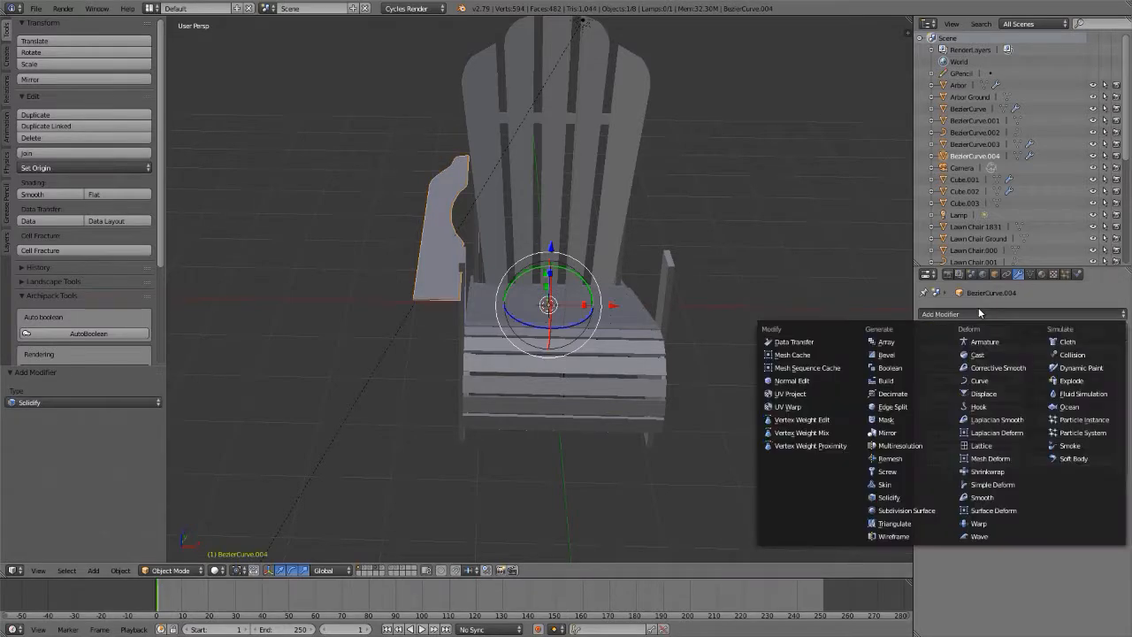
{"action": "left_click", "coordinate": [891, 432]}
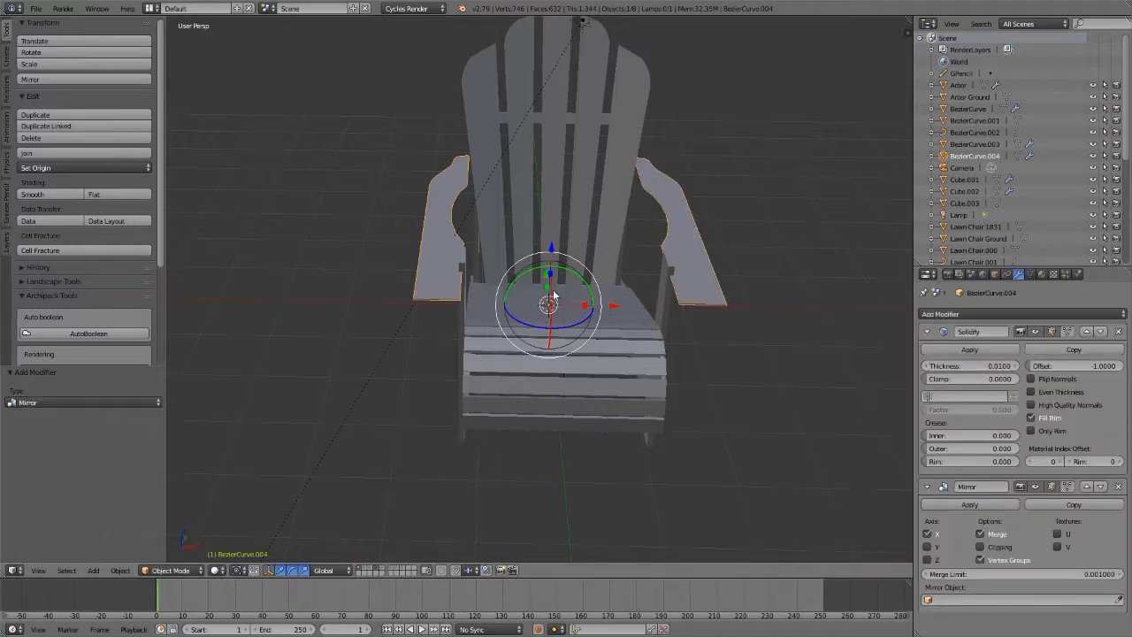
- Set the armrest's Solidify thickness to 0.05 and its offset to 0
{"action": "left_click", "coordinate": [965, 367]}
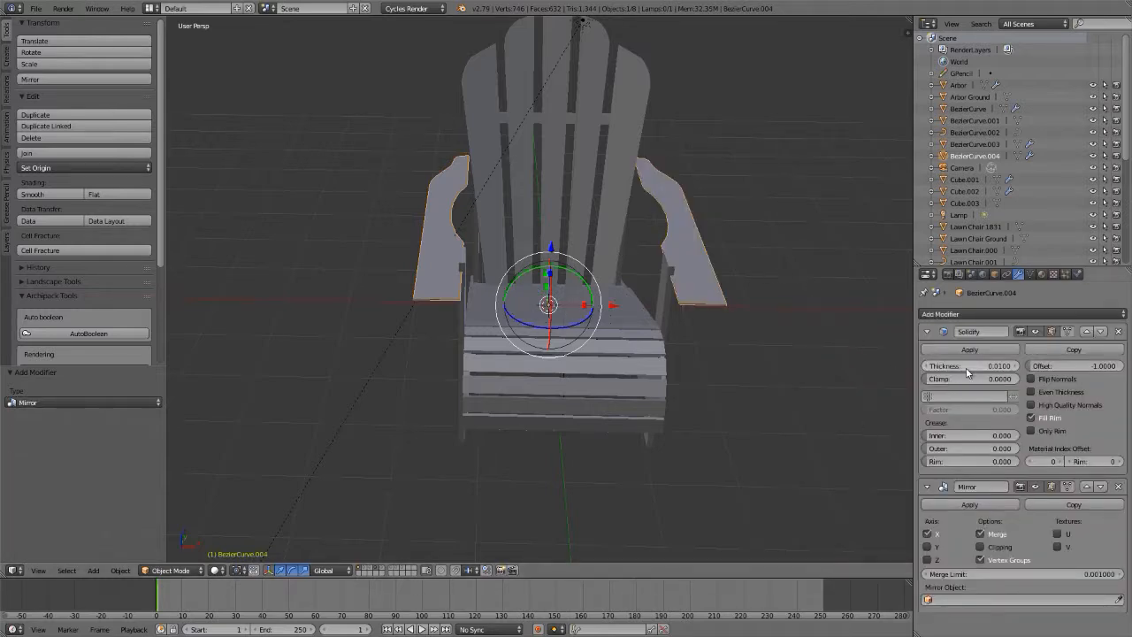
{"action": "key", "text": "BackSpace"}
{"action": "type", "text": "0.05"}
{"action": "key", "text": "Return"}
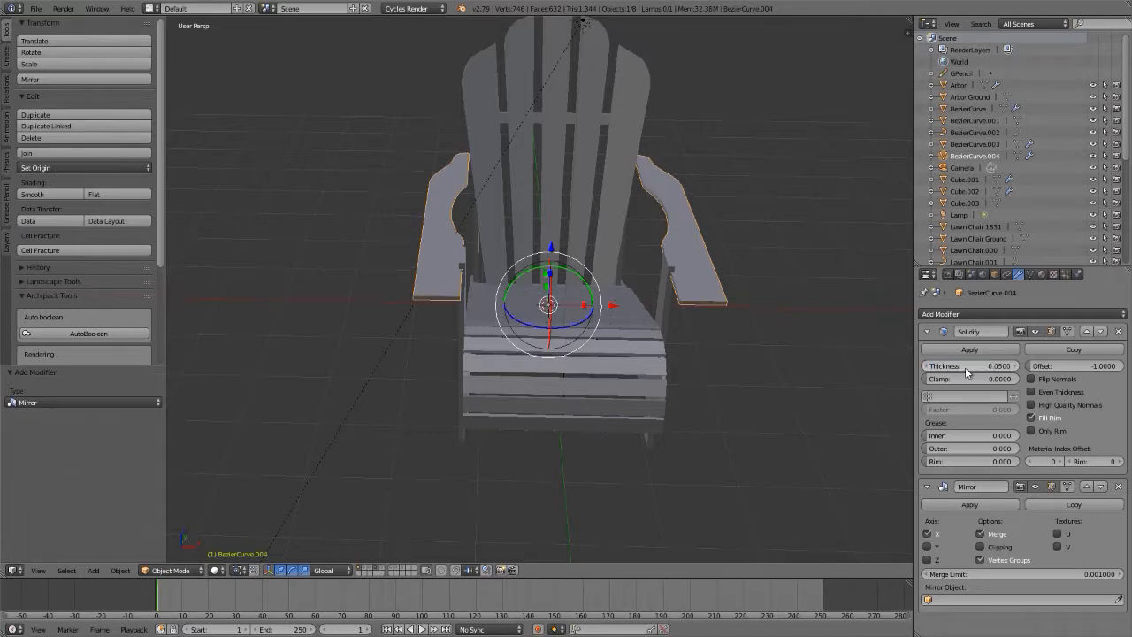
{"action": "left_click", "coordinate": [1070, 365]}
{"action": "type", "text": "0"}
{"action": "key", "text": "Return"}
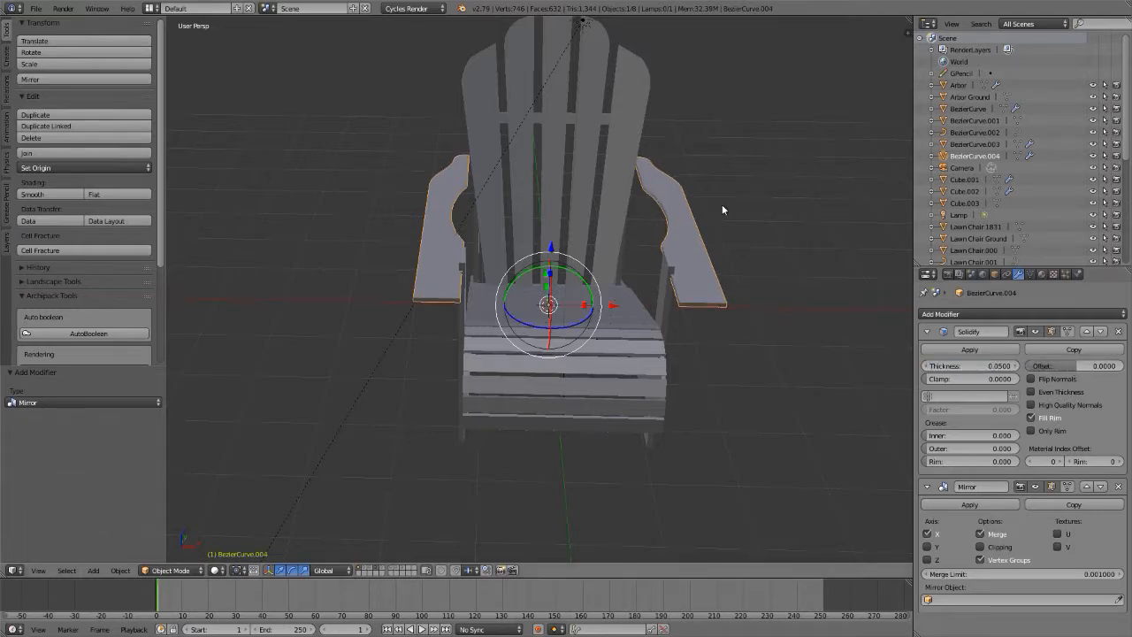
- Increase the armrest's Solidify thickness to 0.075
{"action": "middle_click_drag", "start_coordinate": [421, 249], "coordinate": [591, 269]}
{"action": "left_click", "coordinate": [969, 366]}
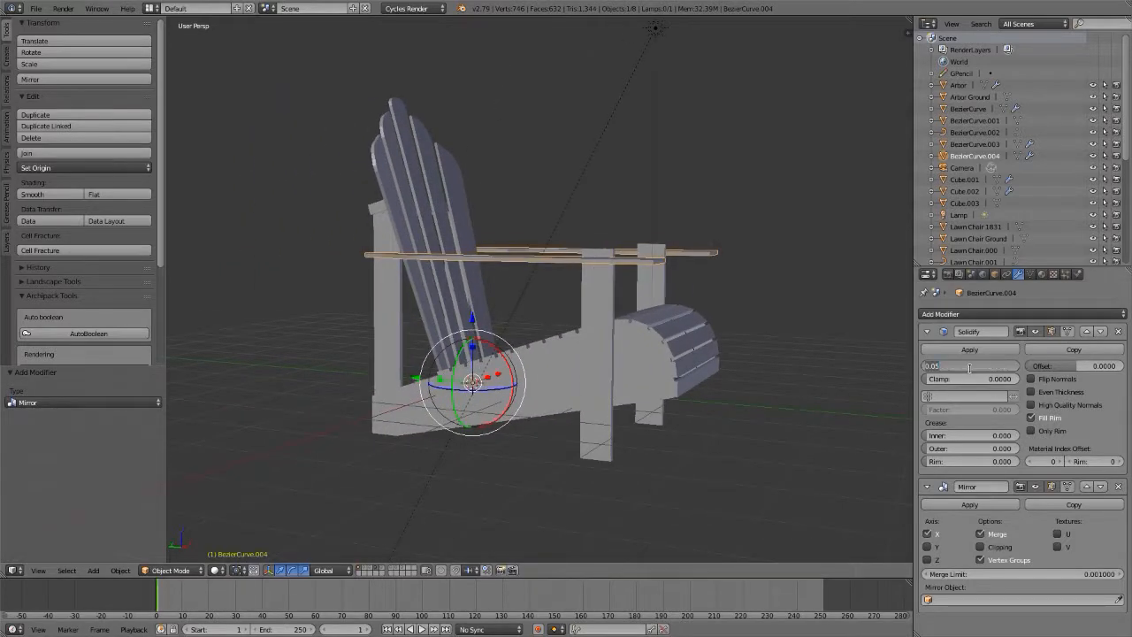
{"action": "type", "text": "0"}
{"action": "type", "text": ".075"}
{"action": "key", "text": "Return"}
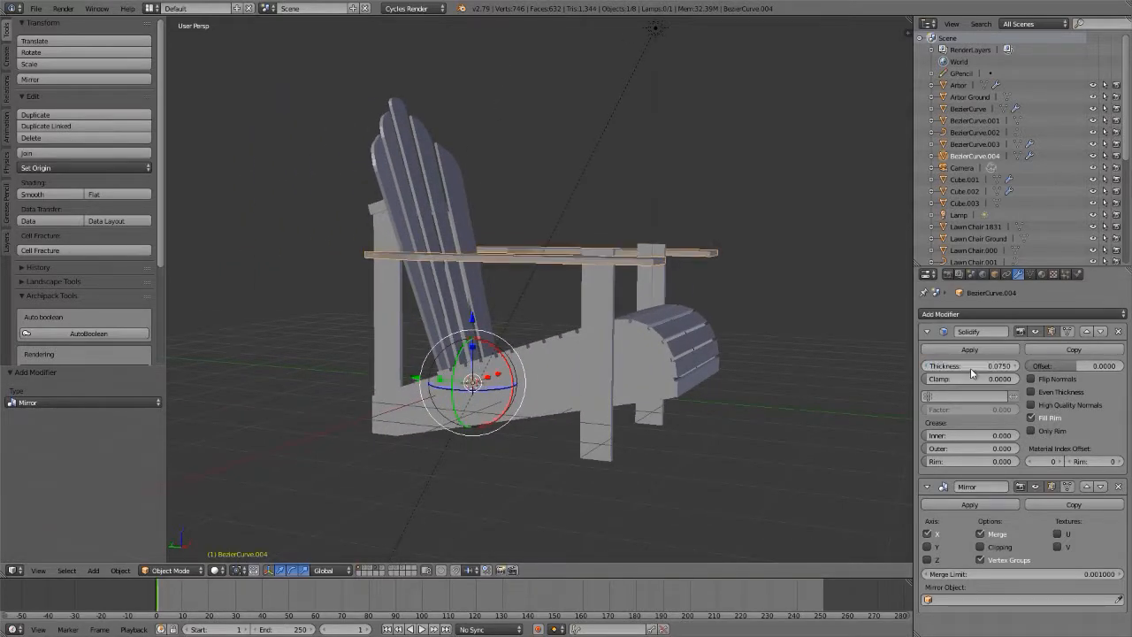
- In Edit Mode, move the whole armrest mesh about 0.100 along X, inward against the rear post
{"action": "mouse_move", "coordinate": [426, 241]}
{"action": "middle_mouse_down"}
{"action": "mouse_move", "coordinate": [431, 275]}
{"action": "mouse_move", "coordinate": [593, 318]}
{"action": "mouse_move", "coordinate": [501, 270]}
{"action": "mouse_move", "coordinate": [342, 226]}
{"action": "mouse_move", "coordinate": [532, 306]}
{"action": "middle_mouse_up"}
{"action": "scroll", "coordinate": [432, 275], "scroll_direction": "up", "scroll_amount": 5}
{"action": "key", "text": "Tab"}
{"action": "scroll", "coordinate": [497, 220], "scroll_direction": "down", "scroll_amount": 4}
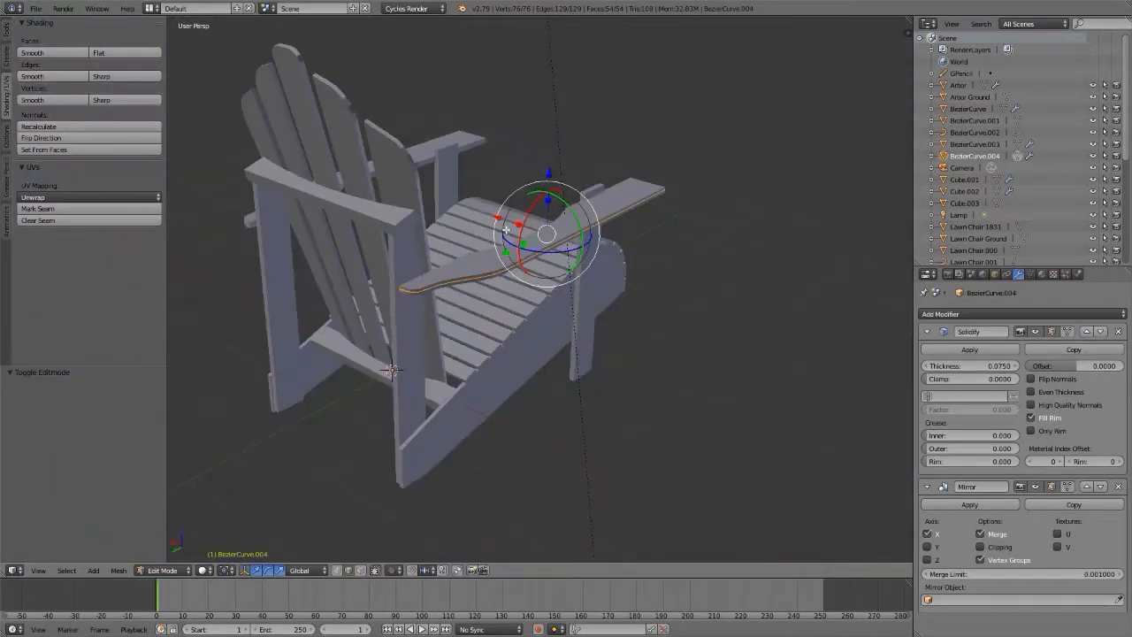
{"action": "key", "text": "a"}
{"action": "scroll", "coordinate": [499, 257], "scroll_direction": "up", "scroll_amount": 6}
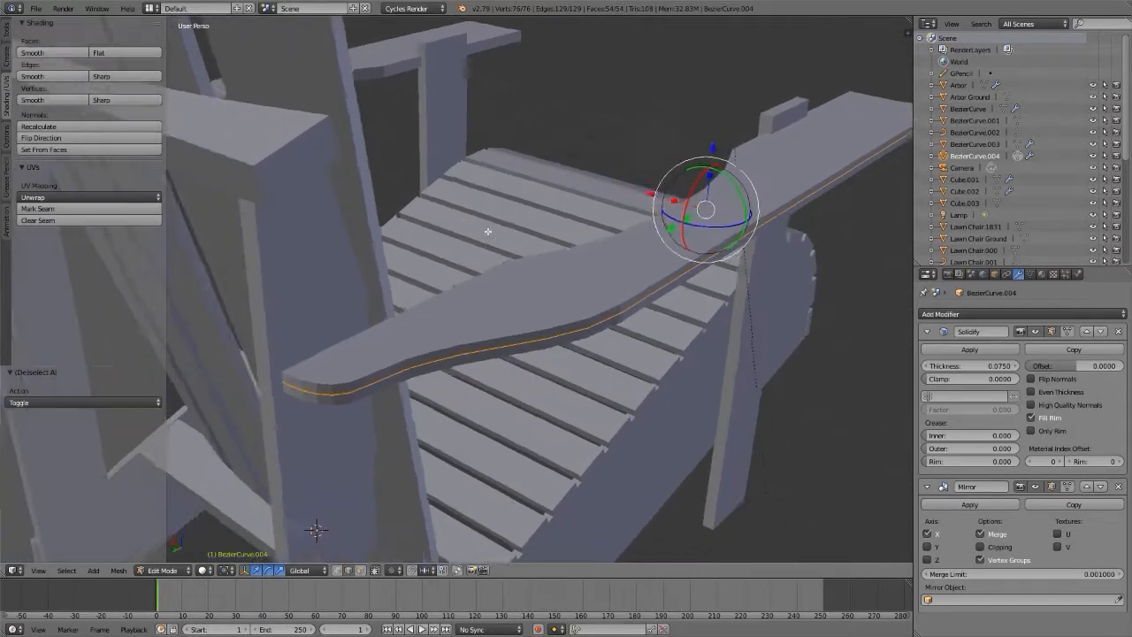
{"action": "middle_click_drag", "start_coordinate": [487, 232], "coordinate": [568, 230]}
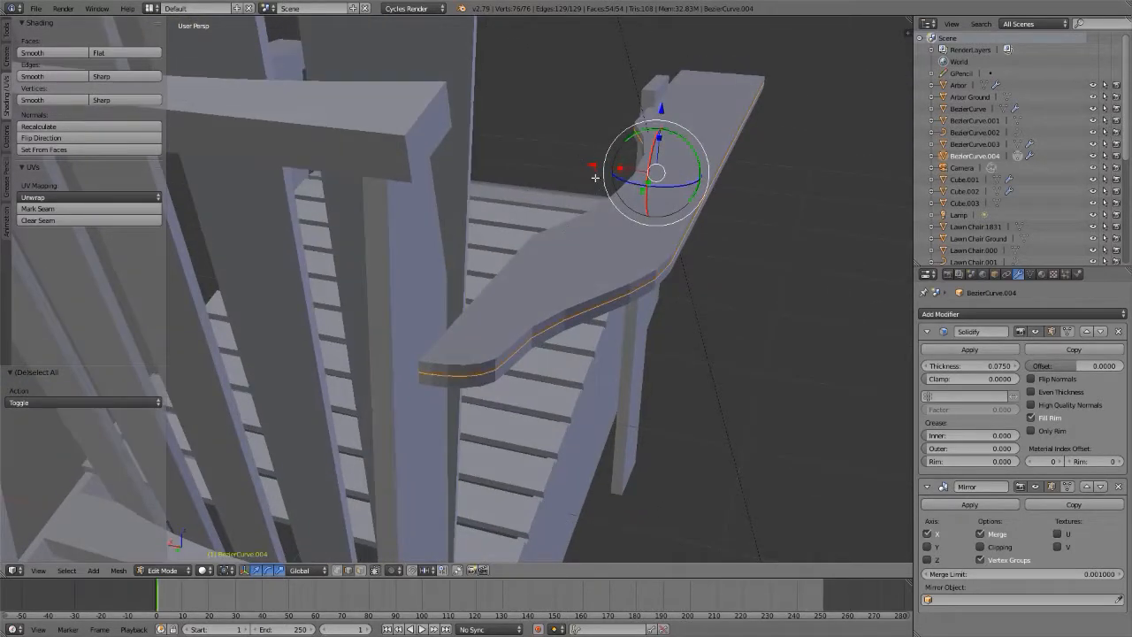
{"action": "key", "text": "g"}
{"action": "key", "text": "x"}
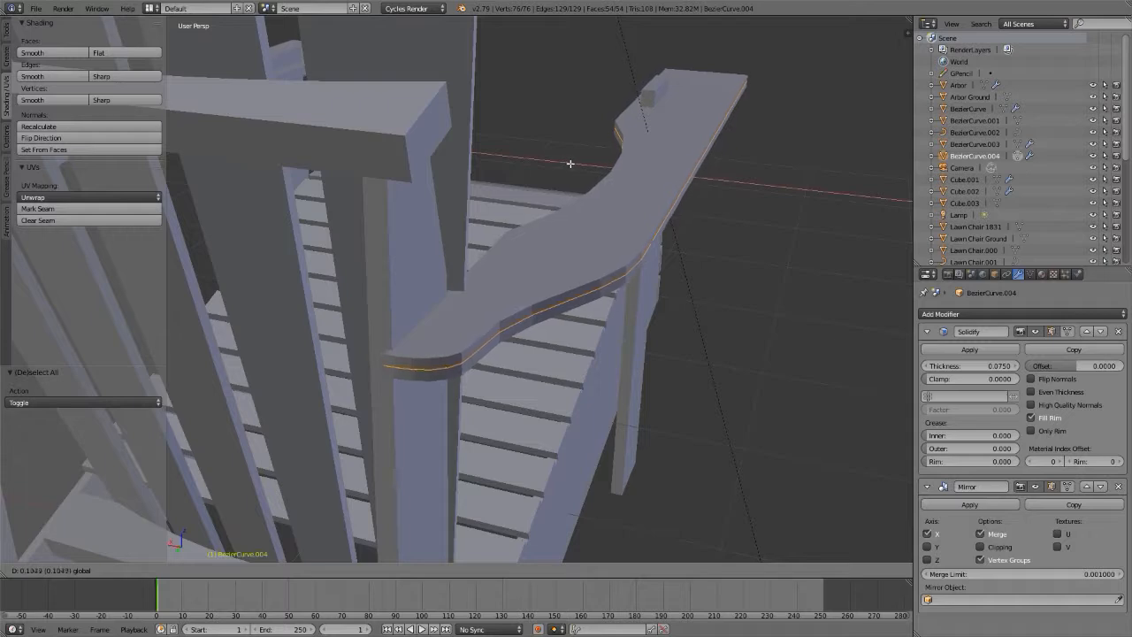
{"action": "left_click", "coordinate": [571, 164]}
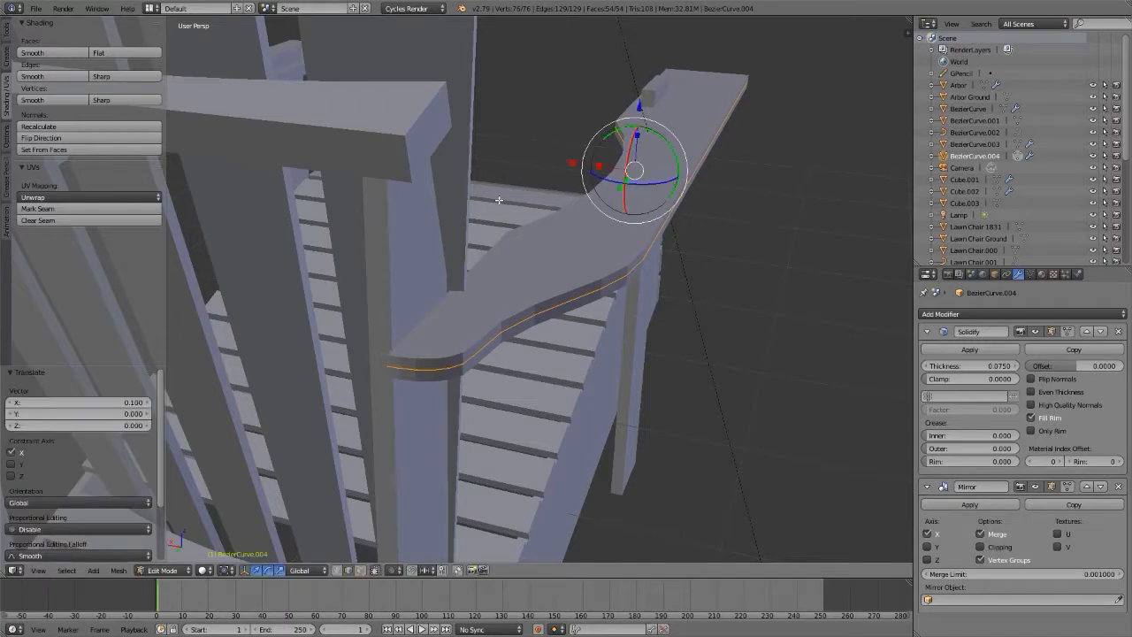
- Check in the reference photos how the armrest meets the rear post, and shift the armrest mesh about -0.032 along Y
{"action": "key", "text": "alt+Tab"}
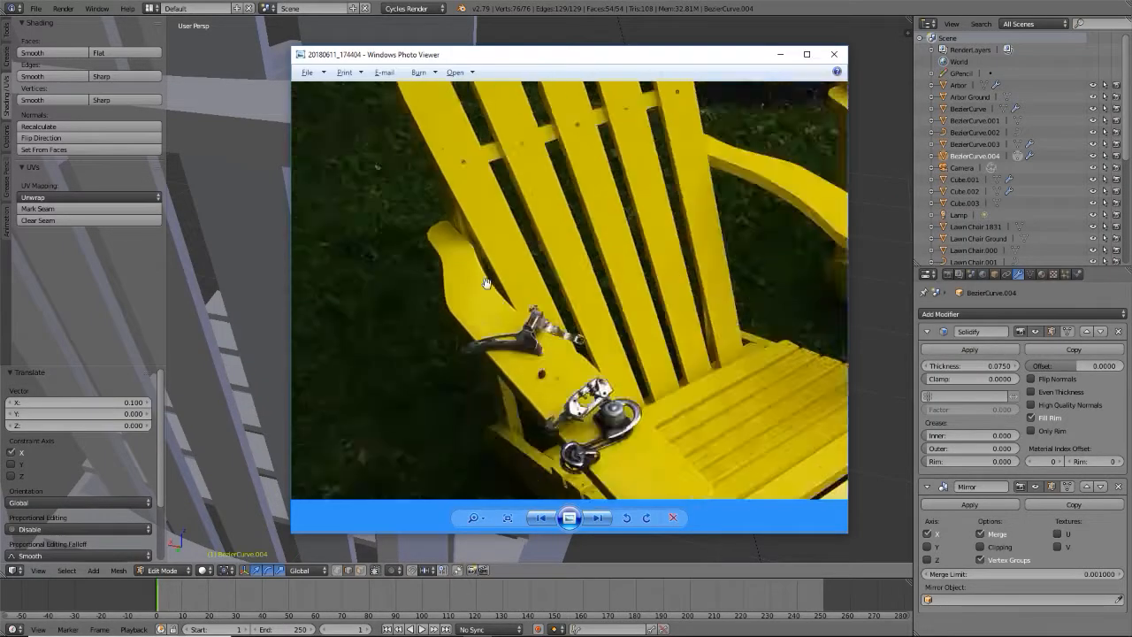
{"action": "key", "text": "Right"}
{"action": "key", "text": "Right"}
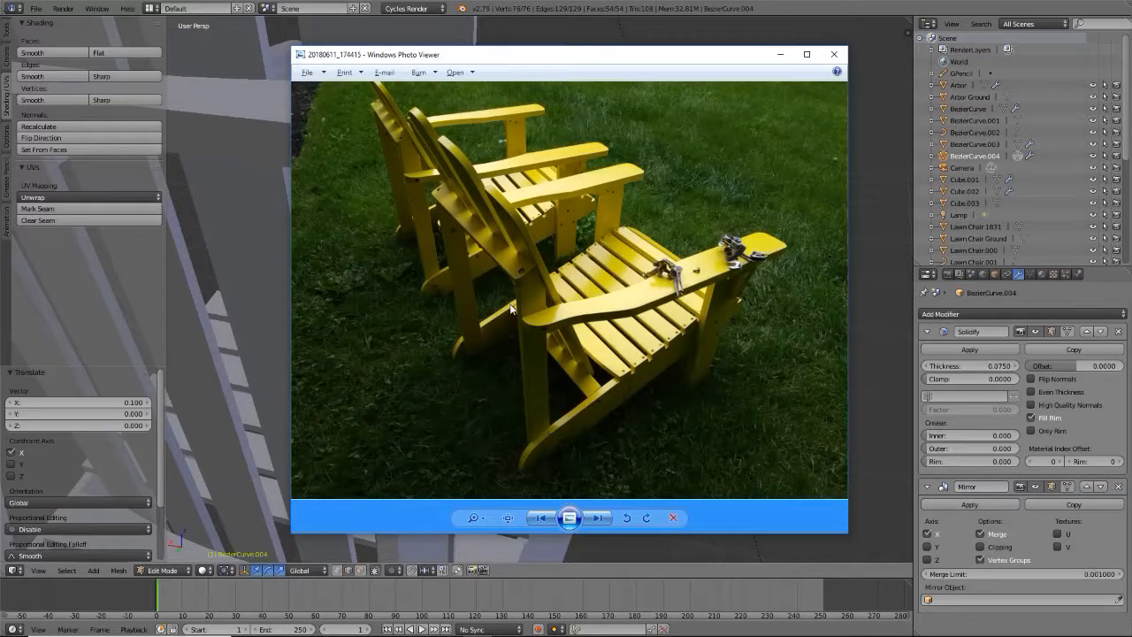
{"action": "scroll", "coordinate": [519, 319], "scroll_direction": "up", "scroll_amount": 5}
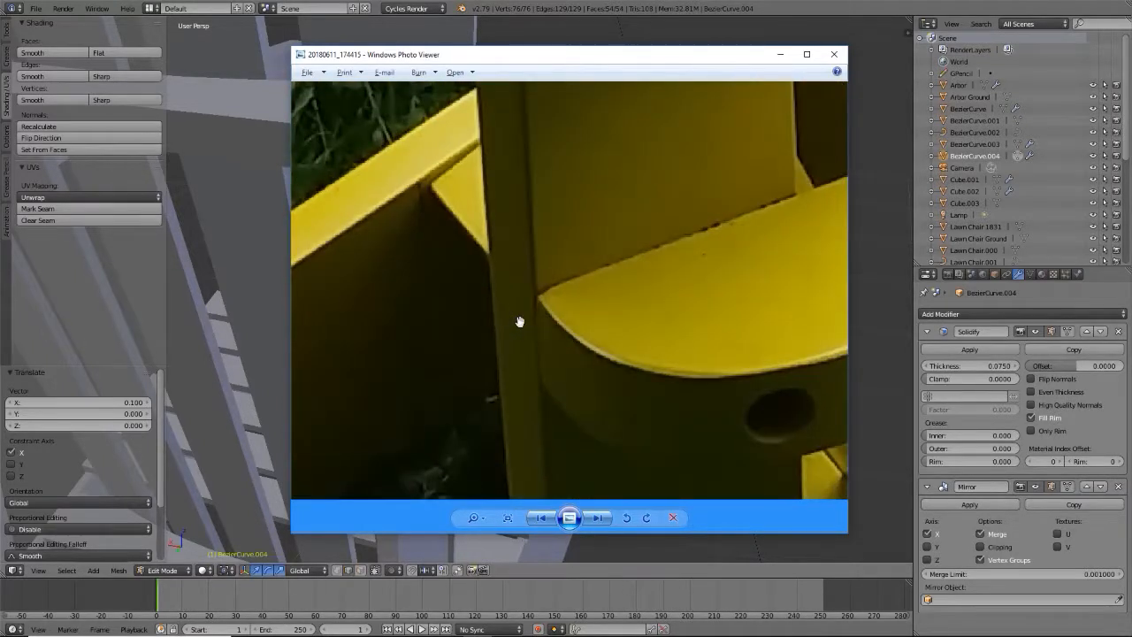
{"action": "key", "text": "alt+Tab"}
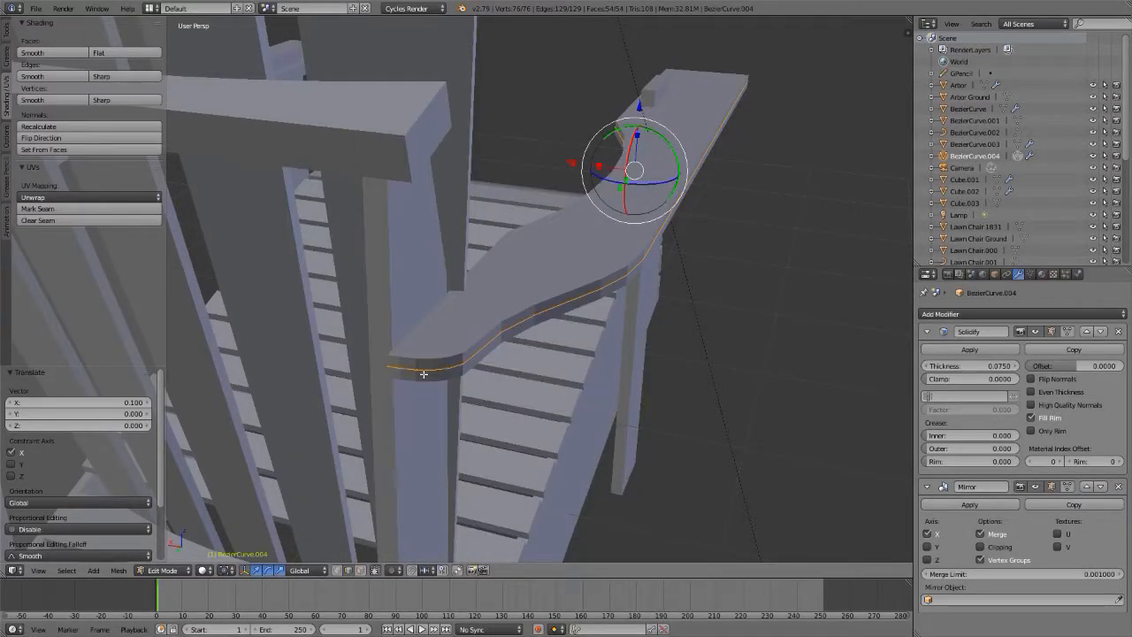
{"action": "middle_click_drag", "start_coordinate": [422, 374], "coordinate": [535, 358]}
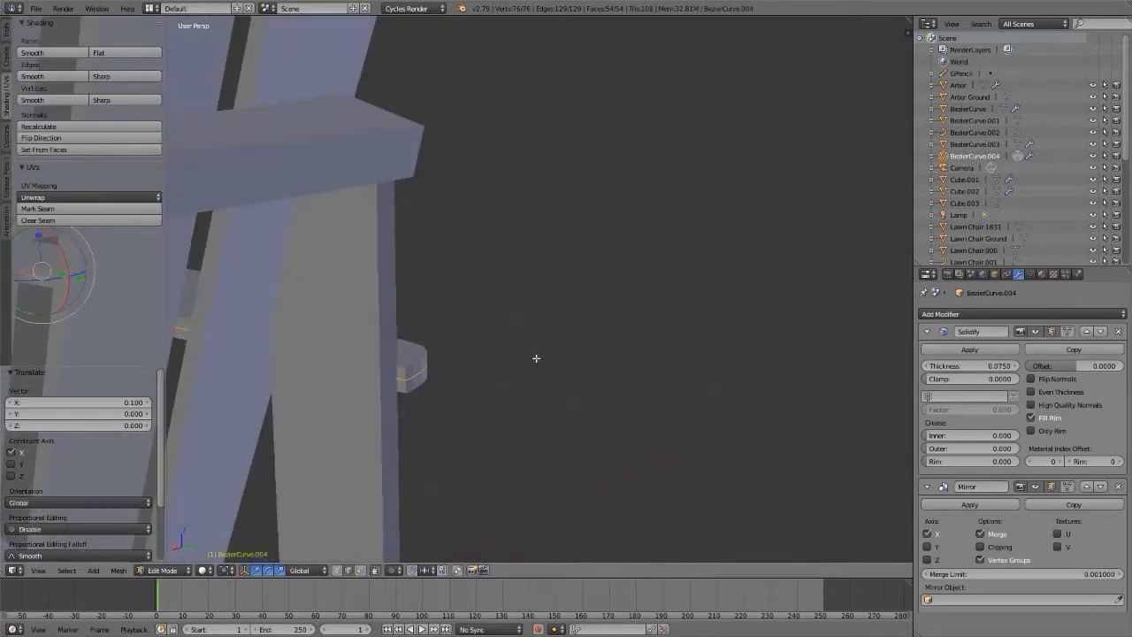
{"action": "key", "text": "g"}
{"action": "key", "text": "y"}
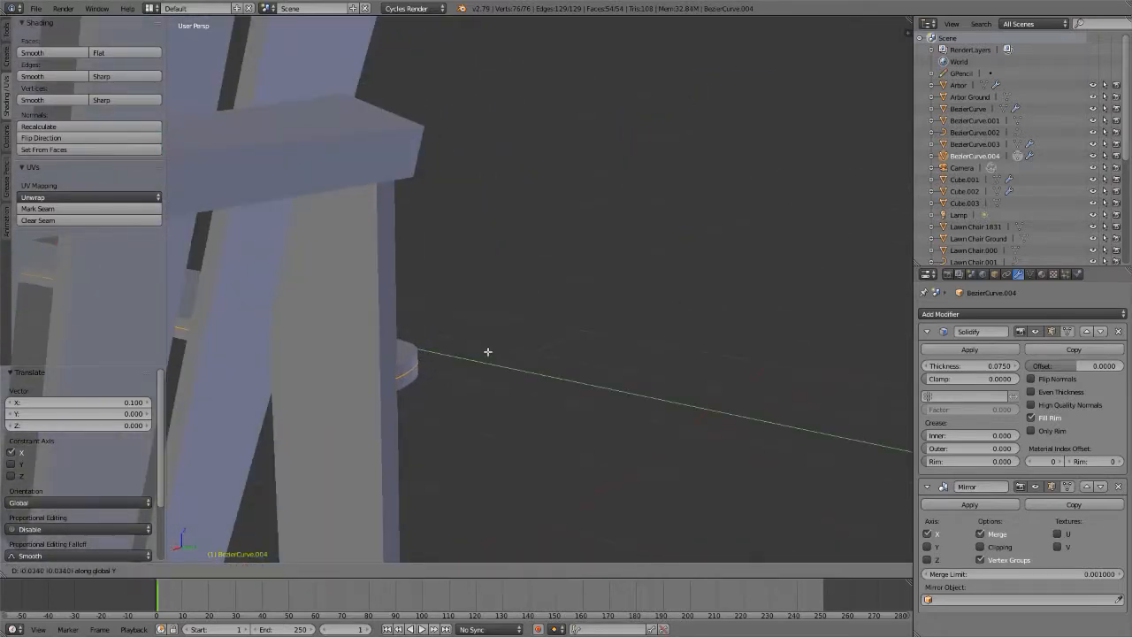
{"action": "left_click", "coordinate": [492, 351]}
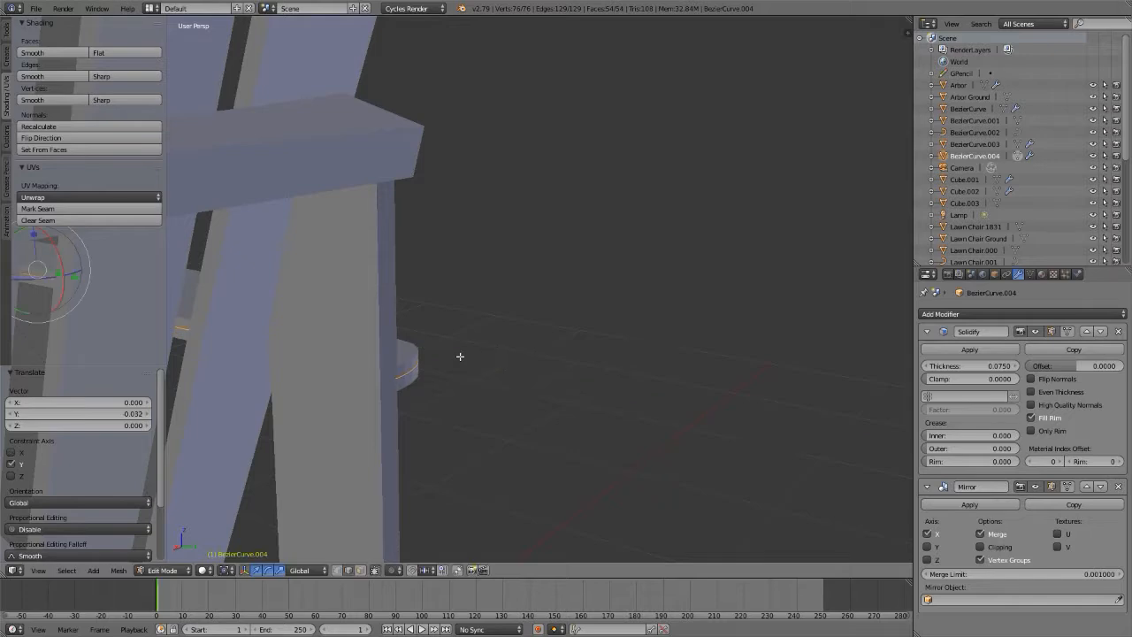
- Nudge the armrest mesh about -0.003 along X to line its rear end up with the post's edge
{"action": "middle_click_drag", "start_coordinate": [459, 353], "coordinate": [312, 387]}
{"action": "key", "text": "g"}
{"action": "key", "text": "x"}
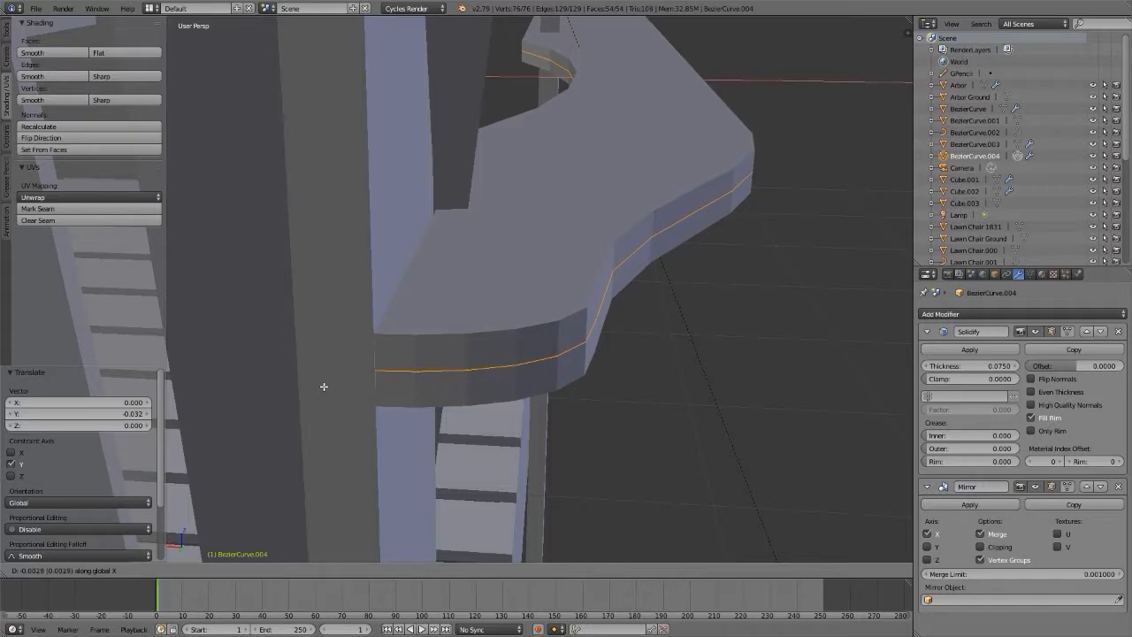
{"action": "left_click", "coordinate": [323, 386]}
{"action": "middle_click_drag", "start_coordinate": [374, 371], "coordinate": [416, 364]}
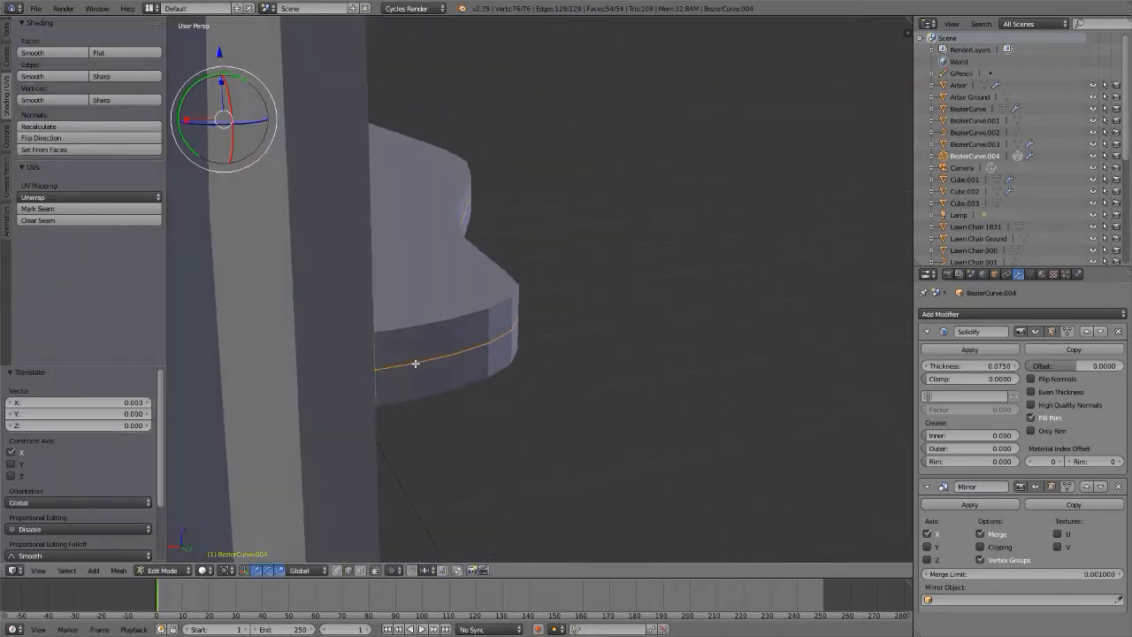
- Examine the armrest's fit against the rear post in rendered shading, and finish editing its mesh
{"action": "key", "text": "shift+z"}
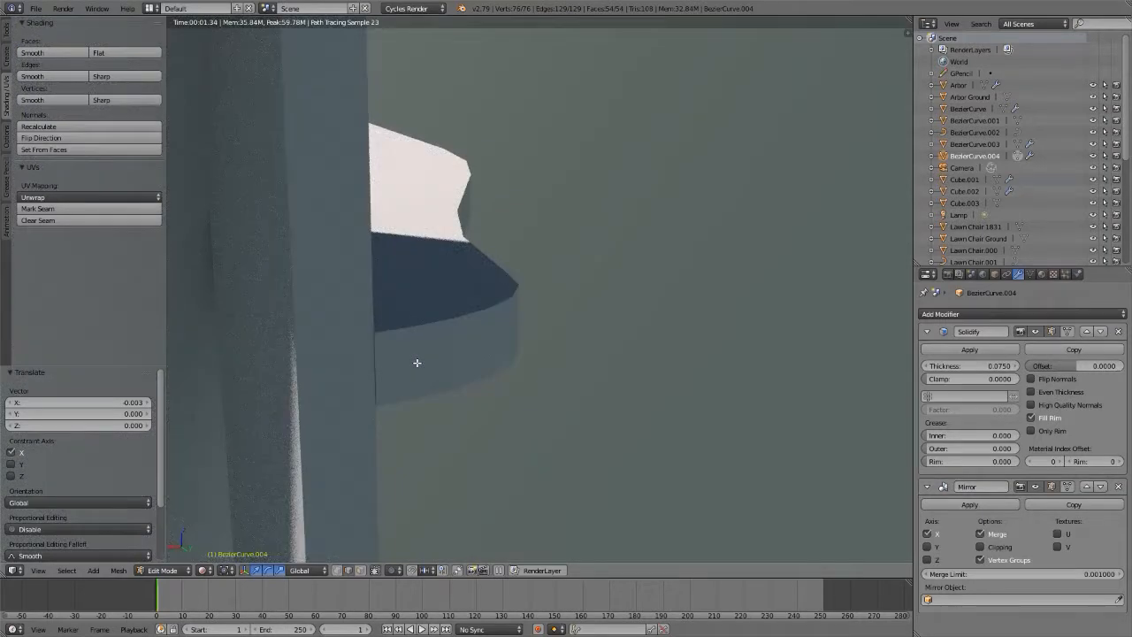
{"action": "key", "text": "shift+z"}
{"action": "middle_click_drag", "start_coordinate": [417, 363], "coordinate": [288, 373]}
{"action": "scroll", "coordinate": [289, 373], "scroll_direction": "down", "scroll_amount": 5}
{"action": "mouse_move", "coordinate": [534, 353]}
{"action": "middle_mouse_down"}
{"action": "mouse_move", "coordinate": [372, 318]}
{"action": "mouse_move", "coordinate": [429, 319]}
{"action": "mouse_move", "coordinate": [410, 305]}
{"action": "mouse_move", "coordinate": [536, 303]}
{"action": "mouse_move", "coordinate": [616, 321]}
{"action": "mouse_move", "coordinate": [408, 304]}
{"action": "middle_mouse_up"}
{"action": "scroll", "coordinate": [371, 316], "scroll_direction": "up", "scroll_amount": 6}
{"action": "key", "text": "Tab"}
{"action": "key", "text": "shift+z"}
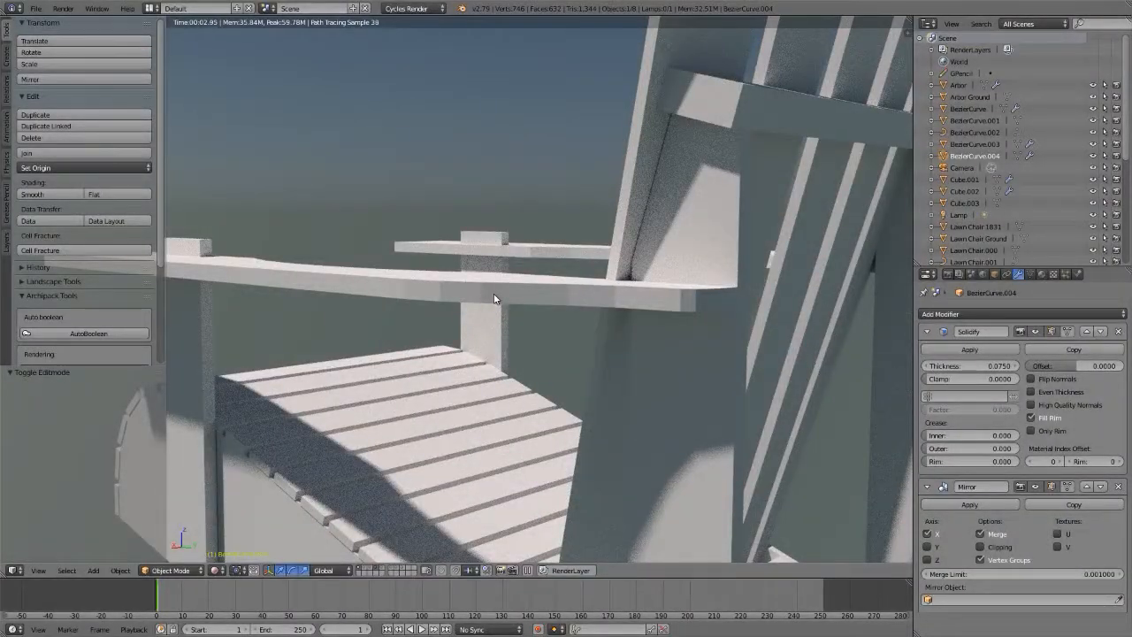
{"action": "key", "text": "shift+z"}
- Lower the front leg's top edge about 0.168 along Z in Edit Mode, to the armrest's underside, and finish editing
{"action": "mouse_move", "coordinate": [493, 298]}
{"action": "middle_mouse_down"}
{"action": "mouse_move", "coordinate": [479, 308]}
{"action": "mouse_move", "coordinate": [727, 321]}
{"action": "middle_mouse_up"}
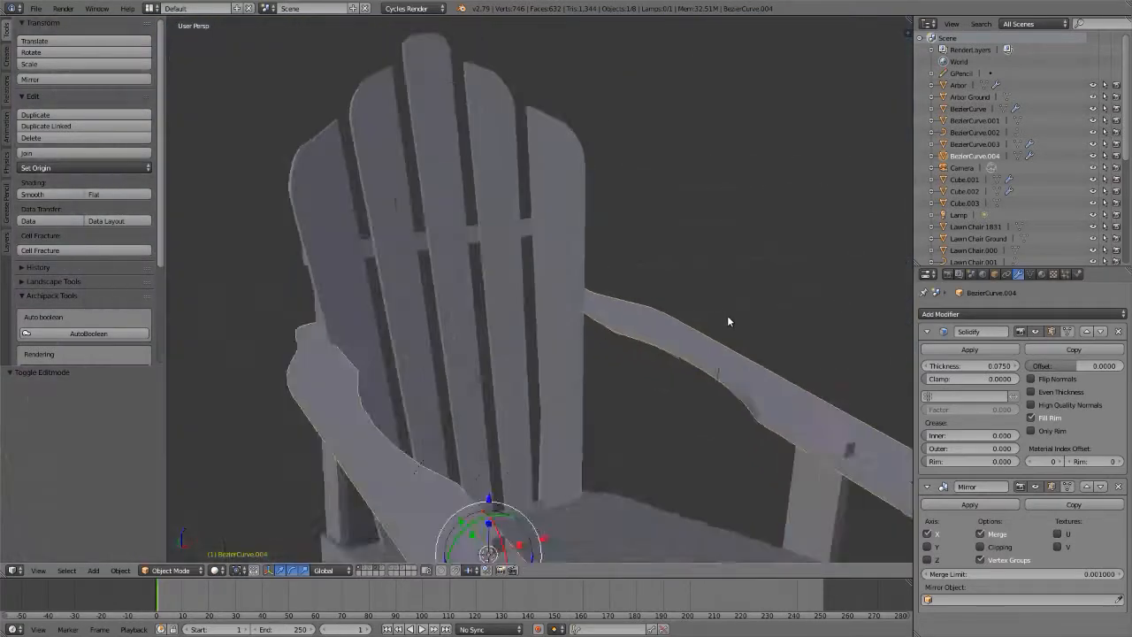
{"action": "scroll", "coordinate": [707, 292], "scroll_direction": "down", "scroll_amount": 5}
{"action": "middle_click_drag", "start_coordinate": [685, 263], "coordinate": [672, 261]}
{"action": "scroll", "coordinate": [667, 259], "scroll_direction": "up", "scroll_amount": 8}
{"action": "right_click", "coordinate": [642, 323]}
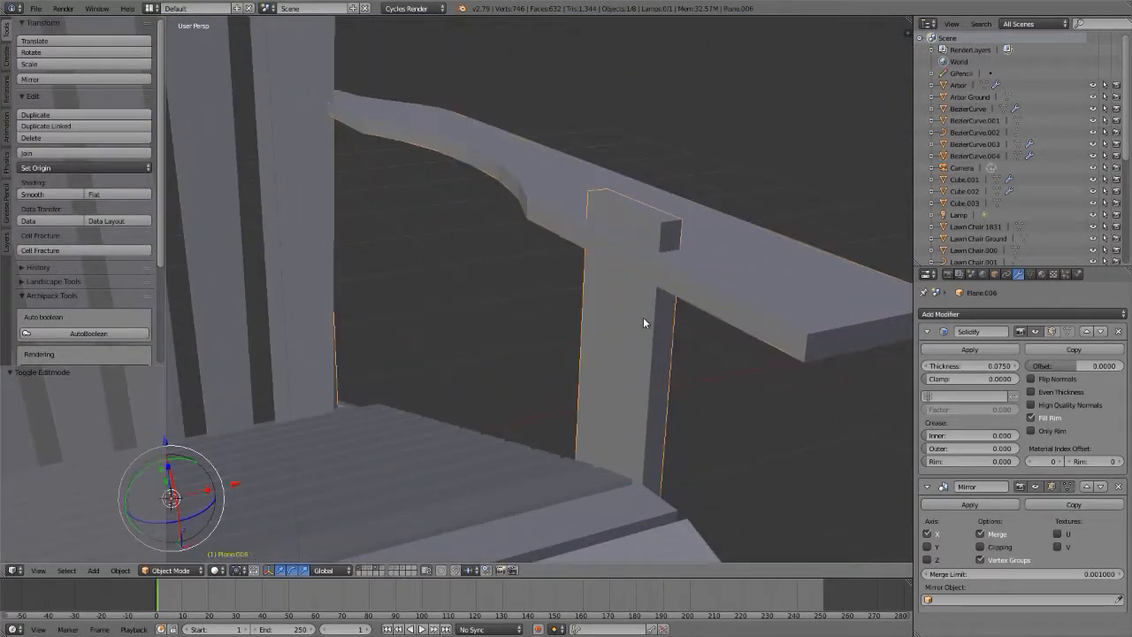
{"action": "key", "text": "Tab"}
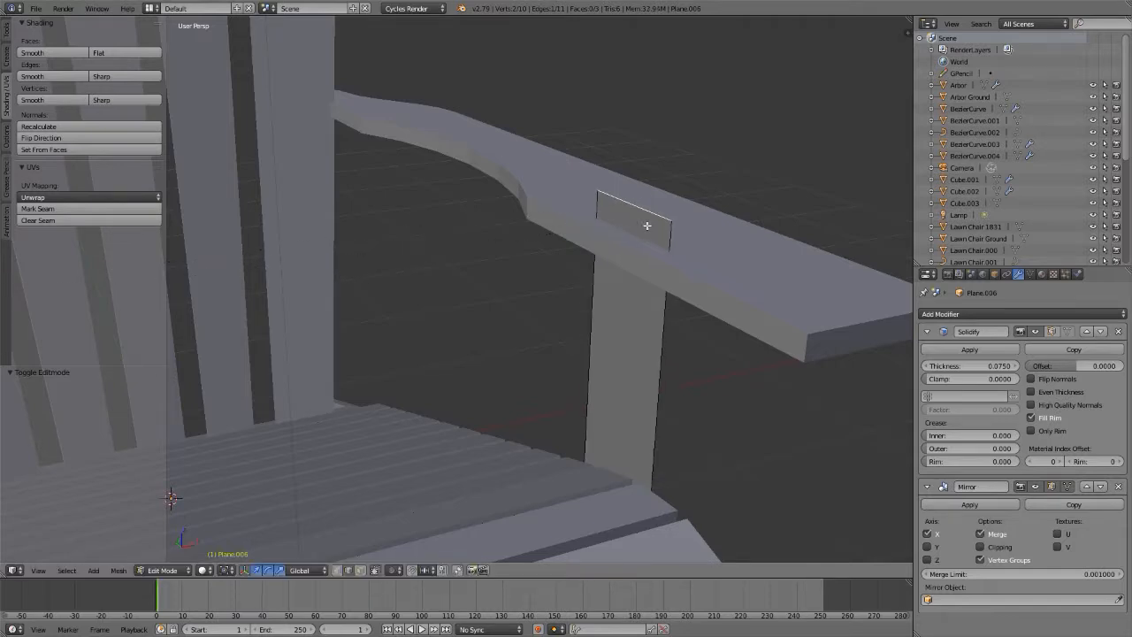
{"action": "mouse_move", "coordinate": [651, 222]}
{"action": "middle_mouse_down"}
{"action": "mouse_move", "coordinate": [641, 206]}
{"action": "mouse_move", "coordinate": [664, 161]}
{"action": "mouse_move", "coordinate": [723, 172]}
{"action": "mouse_move", "coordinate": [733, 235]}
{"action": "mouse_move", "coordinate": [662, 222]}
{"action": "middle_mouse_up"}
{"action": "scroll", "coordinate": [661, 215], "scroll_direction": "down", "scroll_amount": 5}
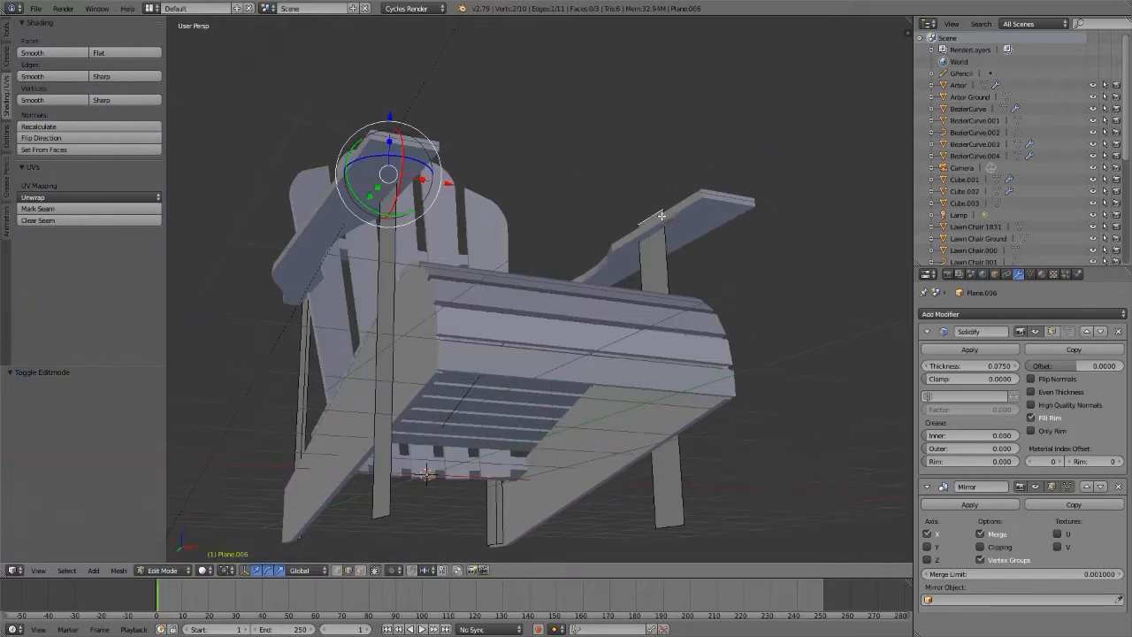
{"action": "middle_click_drag", "start_coordinate": [372, 83], "coordinate": [562, 204]}
{"action": "key", "text": "g"}
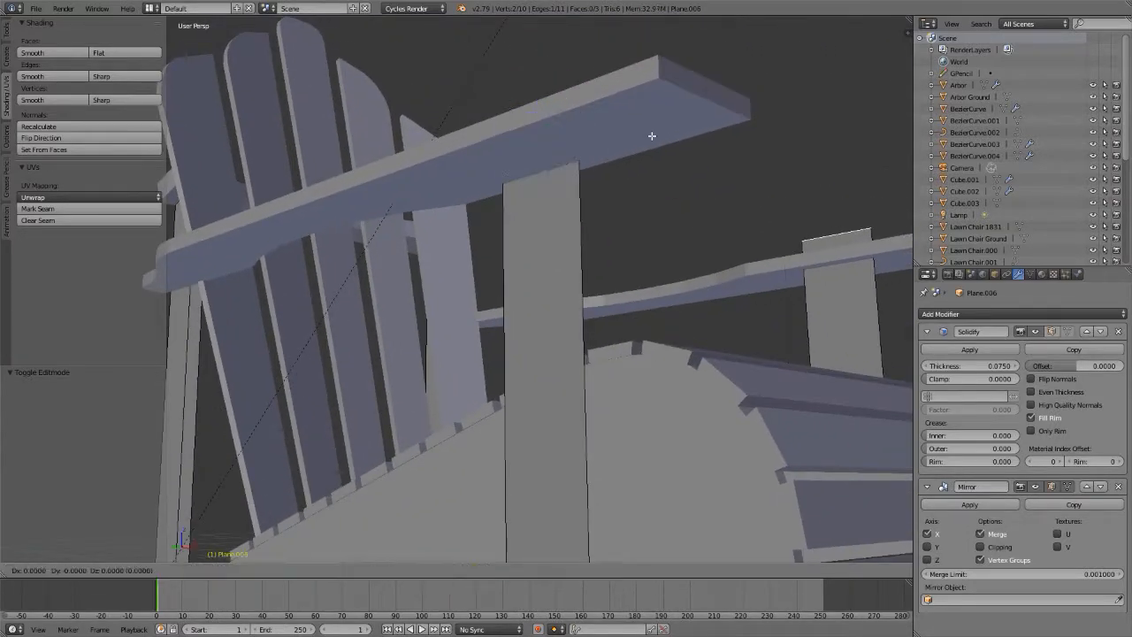
{"action": "key", "text": "z"}
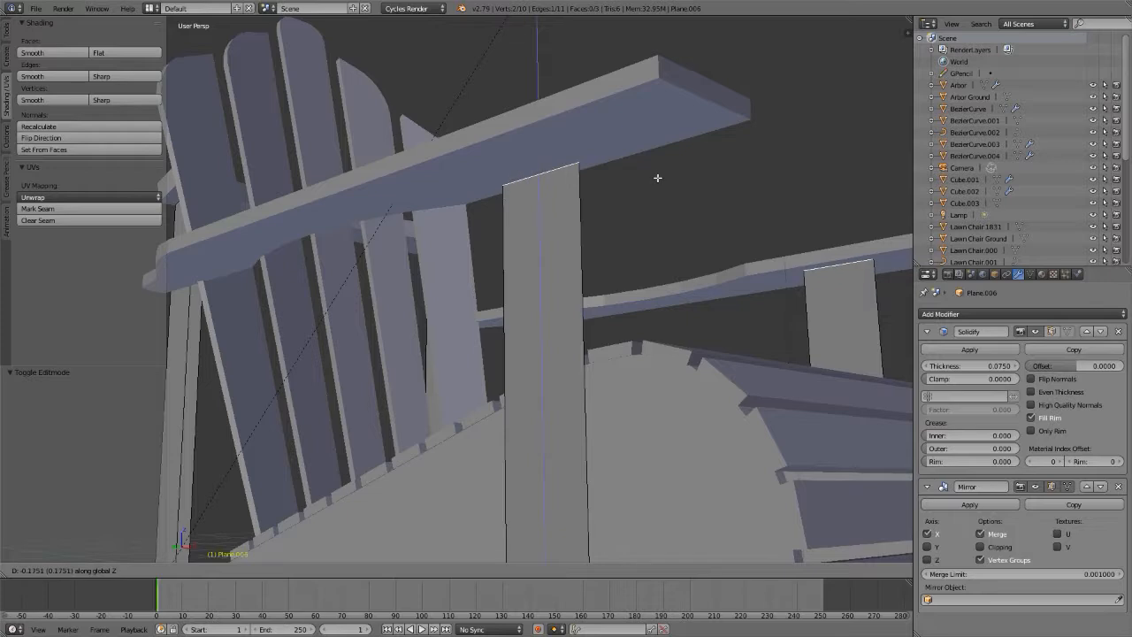
{"action": "left_click", "coordinate": [657, 176]}
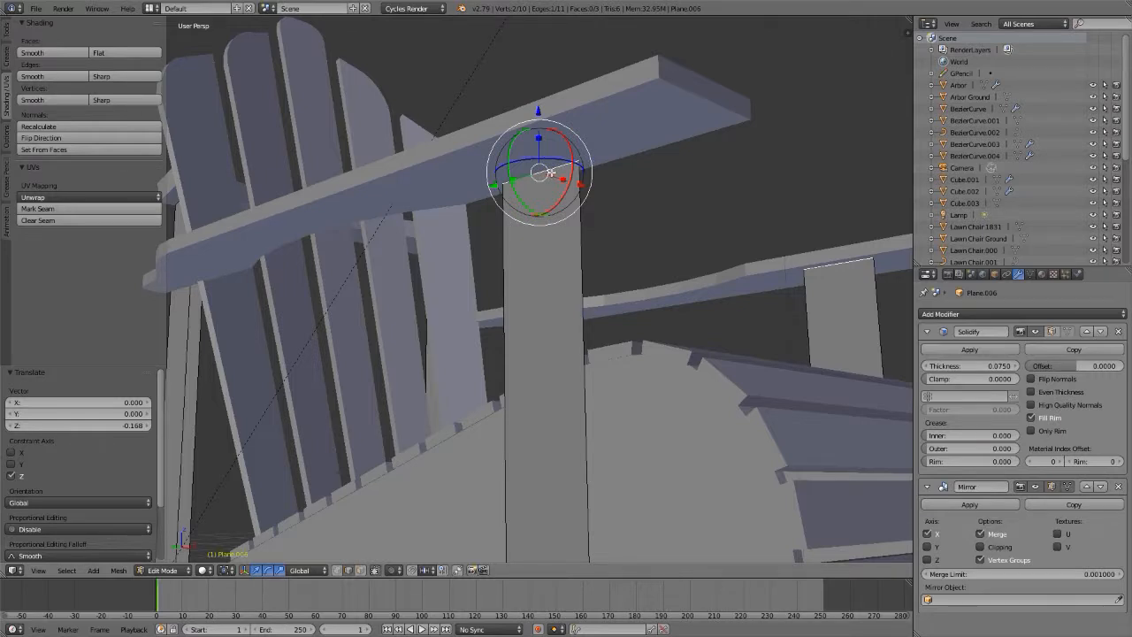
{"action": "key", "text": "Tab"}
- Examine the joint between the front leg and the armrest in rendered shading
{"action": "mouse_move", "coordinate": [550, 172]}
{"action": "middle_mouse_down"}
{"action": "mouse_move", "coordinate": [522, 179]}
{"action": "mouse_move", "coordinate": [542, 176]}
{"action": "middle_mouse_up"}
{"action": "key", "text": "shift+z"}
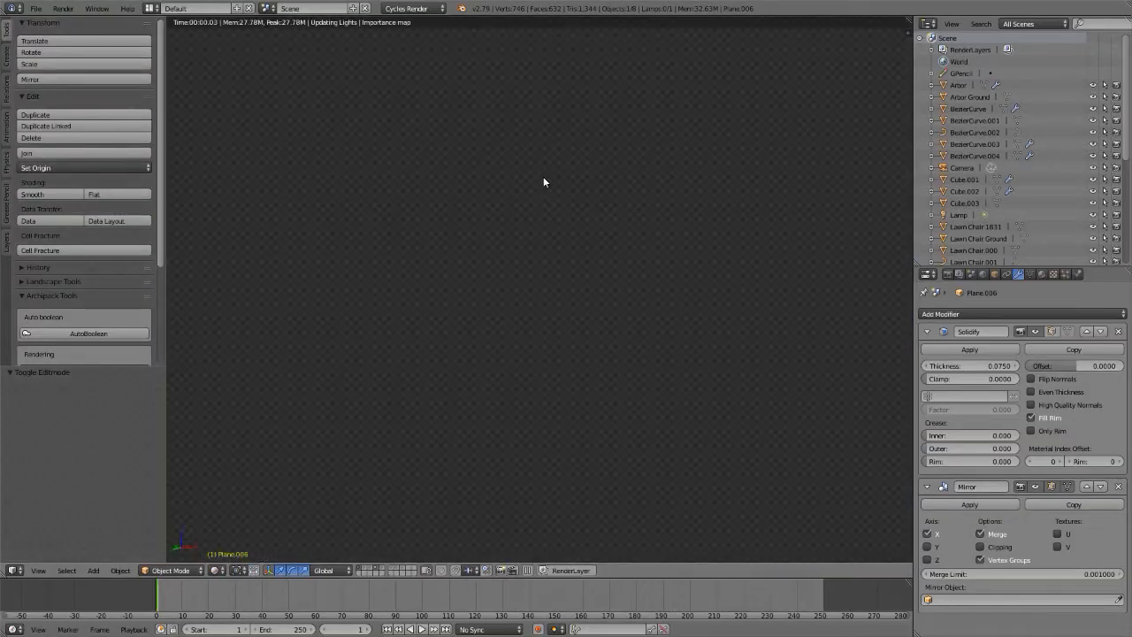
{"action": "scroll", "coordinate": [557, 170], "scroll_direction": "up", "scroll_amount": 4}
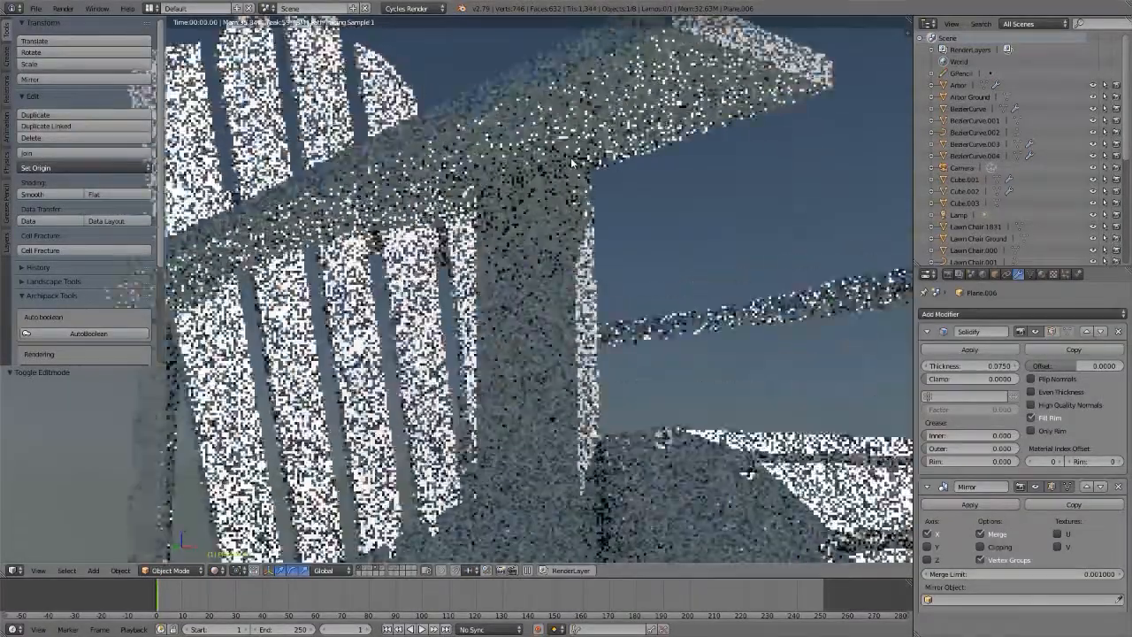
- Lower the top edge of the chair's front leg about 0.001 along global Z, just beneath the armrest
{"action": "middle_click_drag", "start_coordinate": [573, 162], "coordinate": [516, 162]}
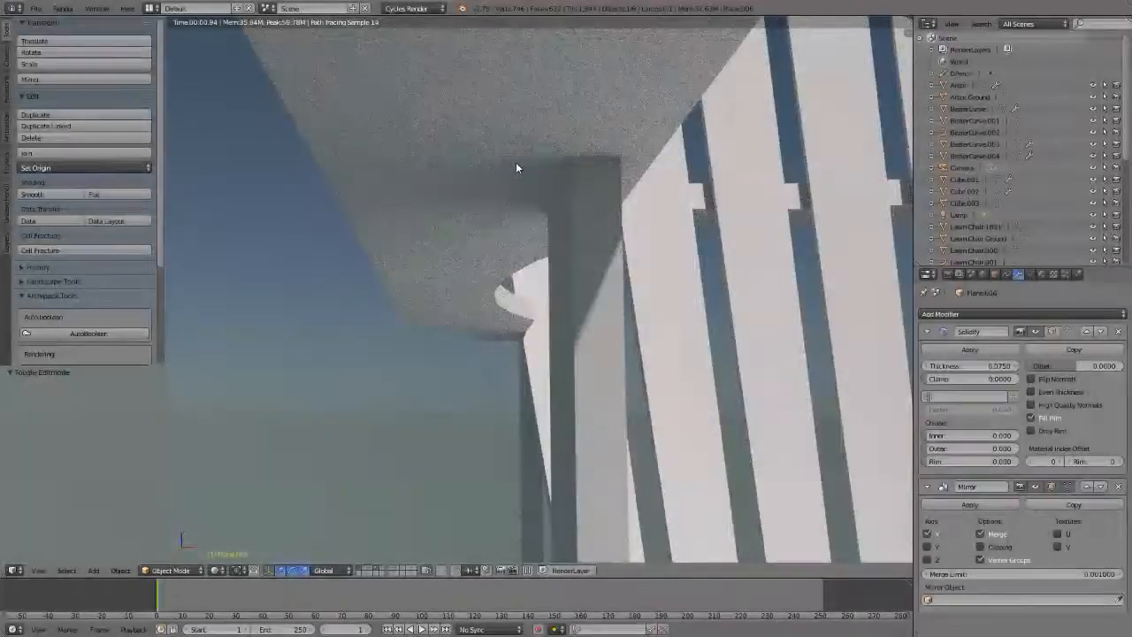
{"action": "key", "text": "Tab"}
{"action": "key", "text": "shift+z"}
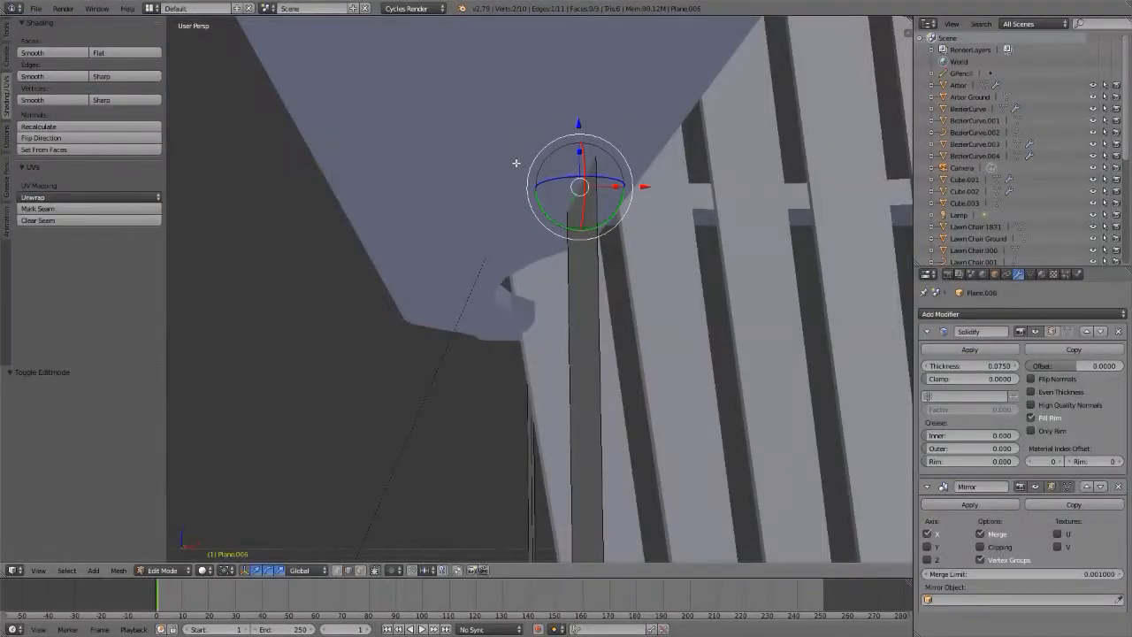
{"action": "key", "text": "g"}
{"action": "key", "text": "z"}
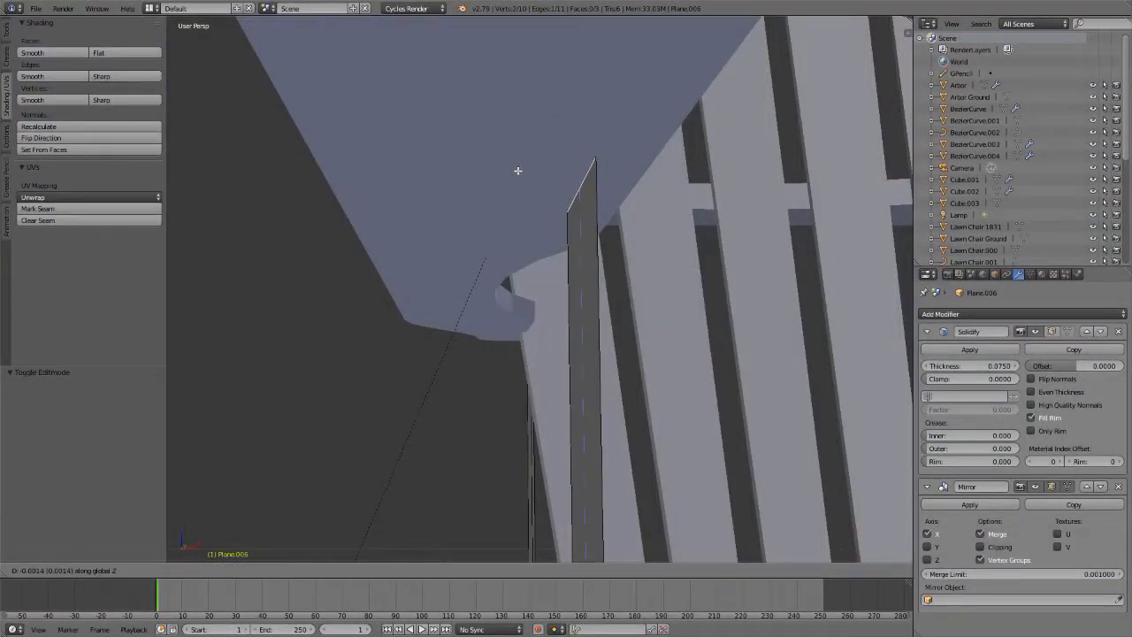
{"action": "left_click", "coordinate": [517, 170]}
- Lower the front leg's top edge another 0.00085 or so along Z while viewing it rendered, and return to solid shading
{"action": "key", "text": "shift+z"}
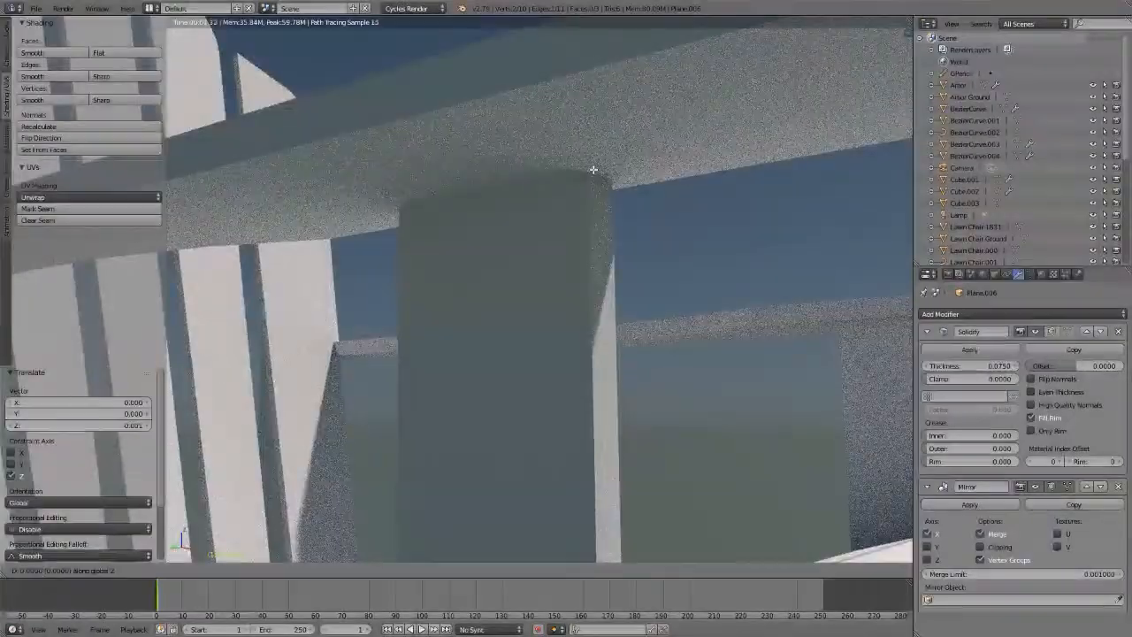
{"action": "key", "text": "g"}
{"action": "key", "text": "z"}
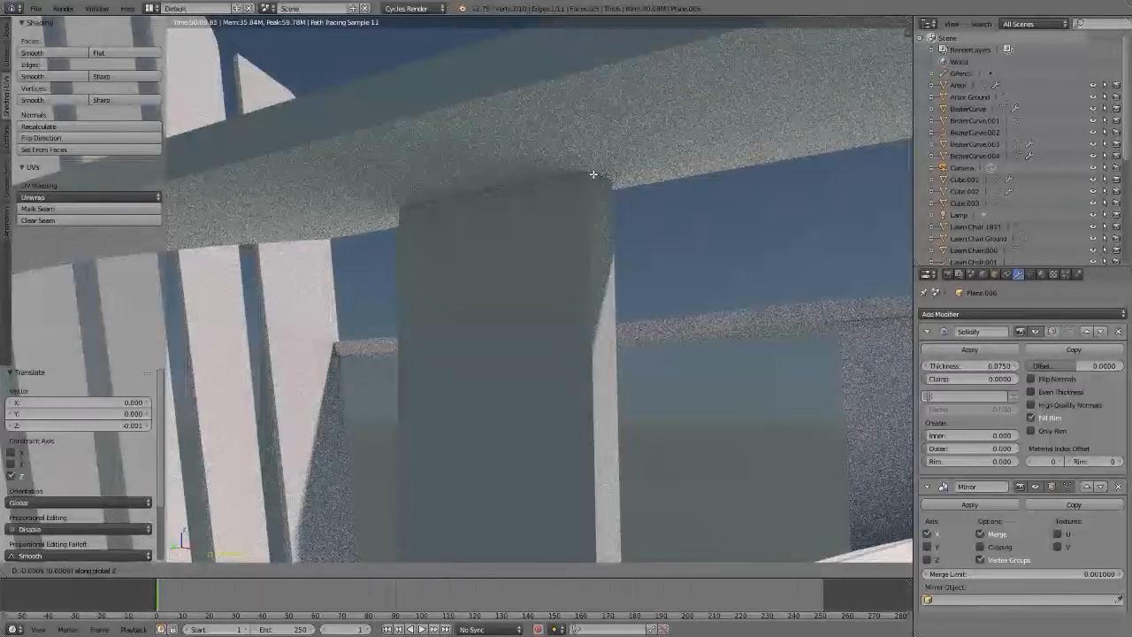
{"action": "left_click", "coordinate": [593, 174]}
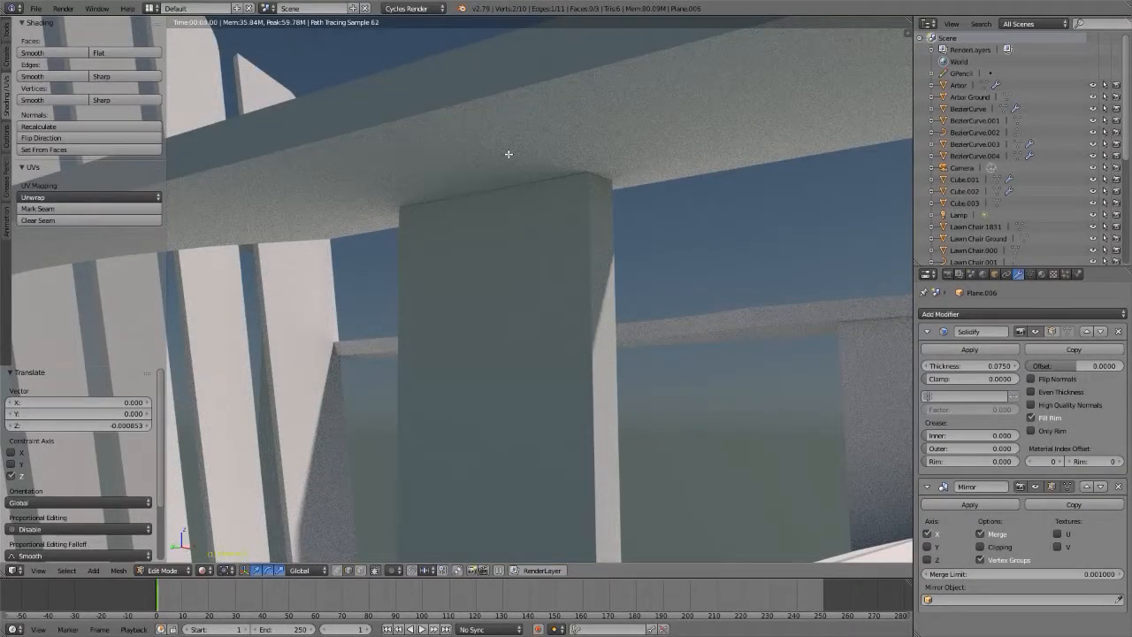
{"action": "key", "text": "t"}
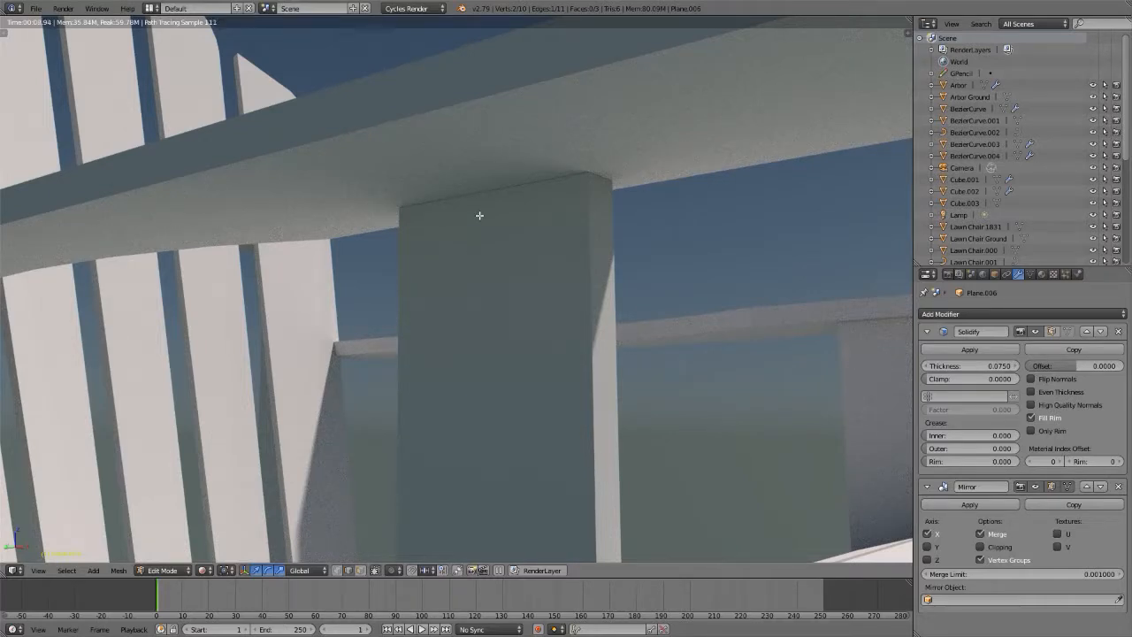
{"action": "key", "text": "shift+z"}
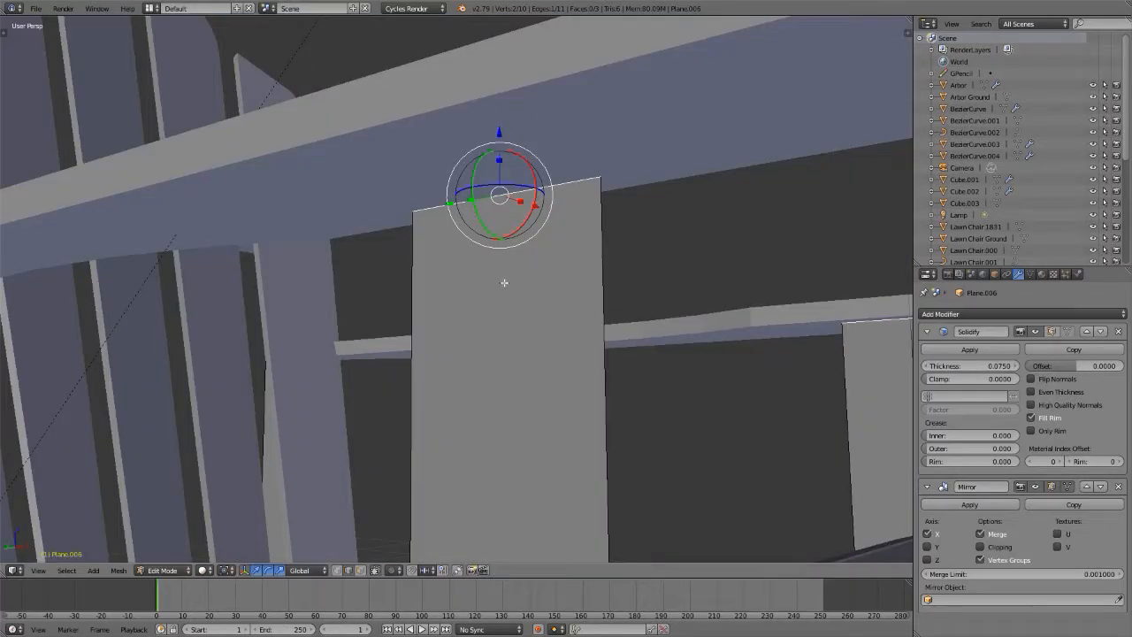
- Leave Edit Mode on the legs and examine how the legs, armrests and seat fit together from several angles
{"action": "scroll", "coordinate": [504, 282], "scroll_direction": "down", "scroll_amount": 5}
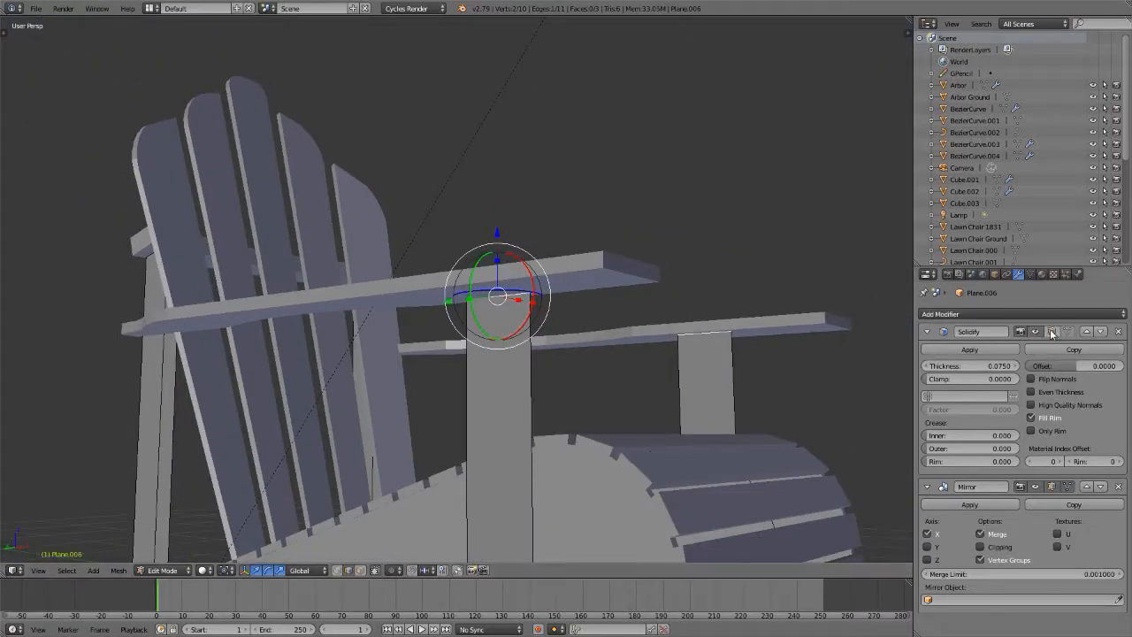
{"action": "scroll", "coordinate": [433, 272], "scroll_direction": "down", "scroll_amount": 3}
{"action": "mouse_move", "coordinate": [466, 282]}
{"action": "middle_mouse_down"}
{"action": "mouse_move", "coordinate": [306, 240]}
{"action": "mouse_move", "coordinate": [469, 277]}
{"action": "middle_mouse_up"}
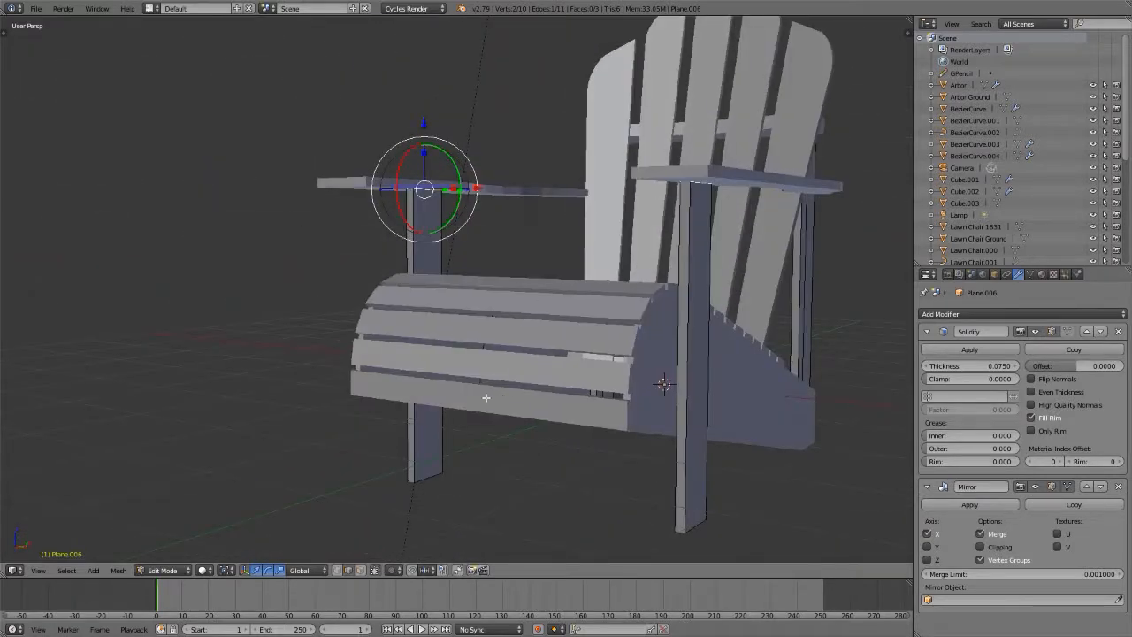
{"action": "key", "text": "Tab"}
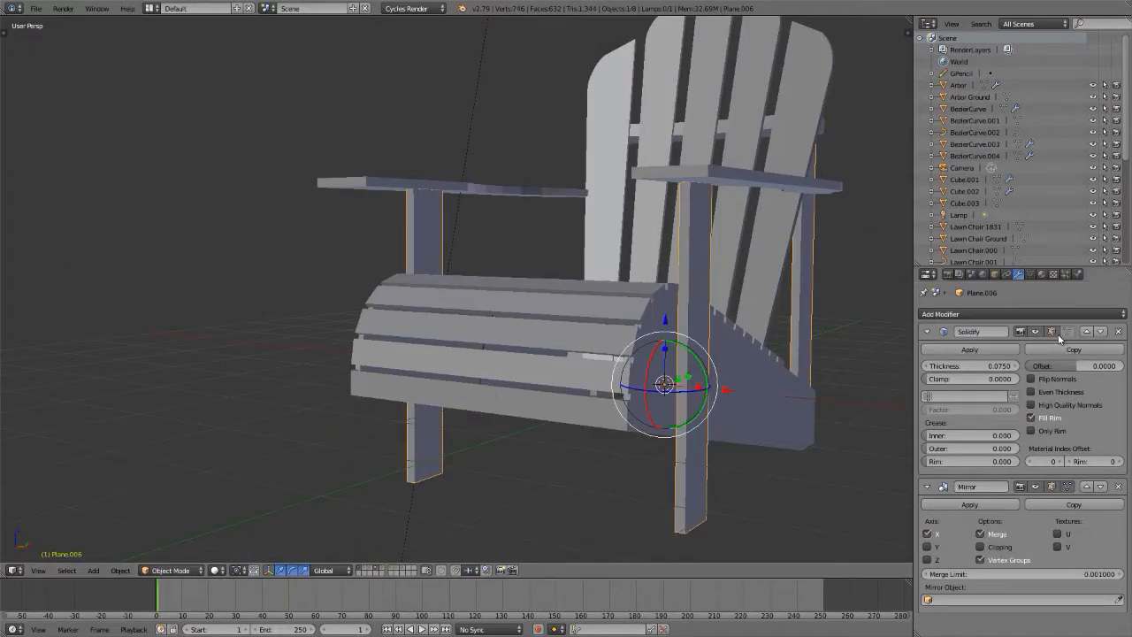
{"action": "mouse_move", "coordinate": [488, 385]}
{"action": "middle_mouse_down"}
{"action": "mouse_move", "coordinate": [393, 333]}
{"action": "mouse_move", "coordinate": [493, 367]}
{"action": "mouse_move", "coordinate": [438, 358]}
{"action": "mouse_move", "coordinate": [472, 373]}
{"action": "mouse_move", "coordinate": [428, 318]}
{"action": "mouse_move", "coordinate": [479, 378]}
{"action": "middle_mouse_up"}
{"action": "scroll", "coordinate": [425, 354], "scroll_direction": "up", "scroll_amount": 3}
{"action": "scroll", "coordinate": [429, 352], "scroll_direction": "down", "scroll_amount": 6}
{"action": "scroll", "coordinate": [439, 358], "scroll_direction": "up", "scroll_amount": 5}
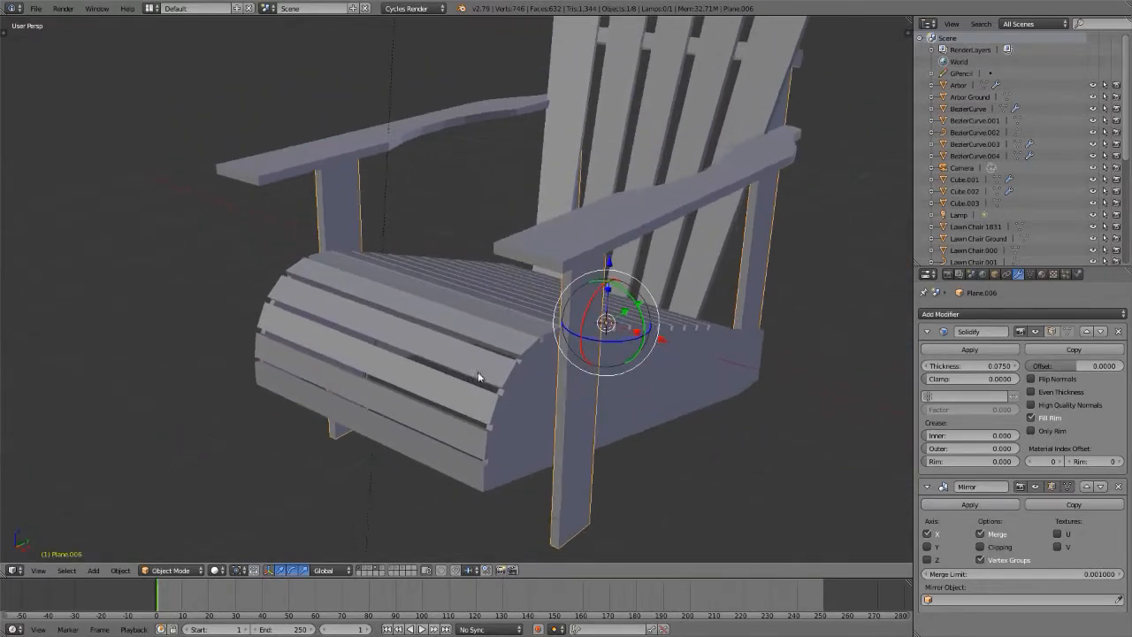
- Open the armrest mesh in Edit Mode and turn off its Solidify modifier's edit-mode display
{"action": "right_click", "coordinate": [220, 161]}
{"action": "key", "text": "Tab"}
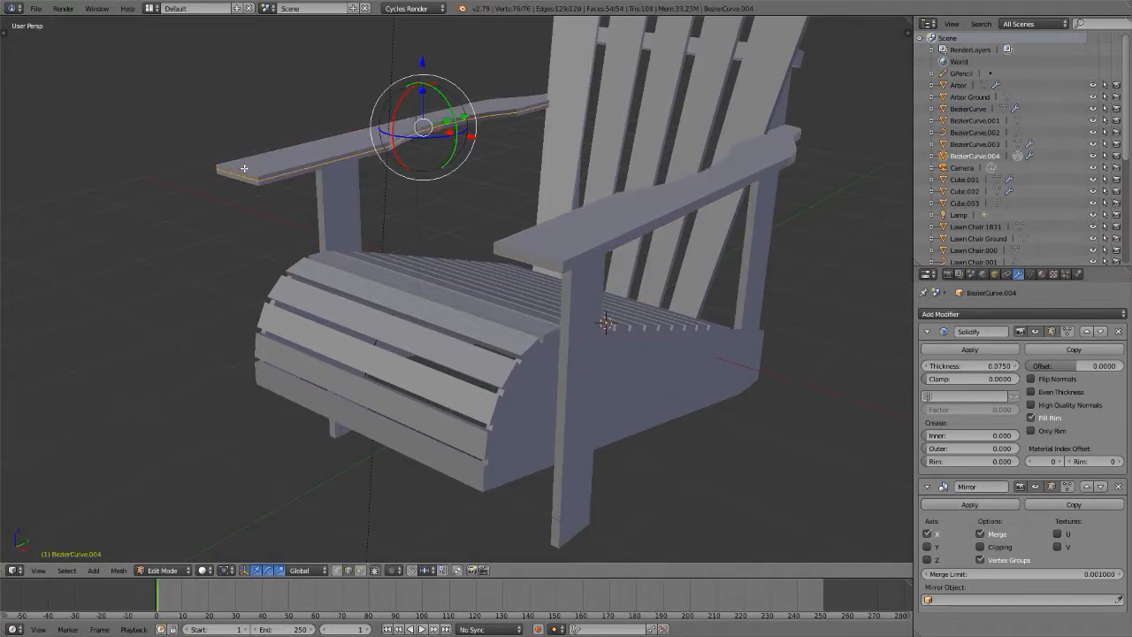
{"action": "left_click", "coordinate": [1050, 331]}
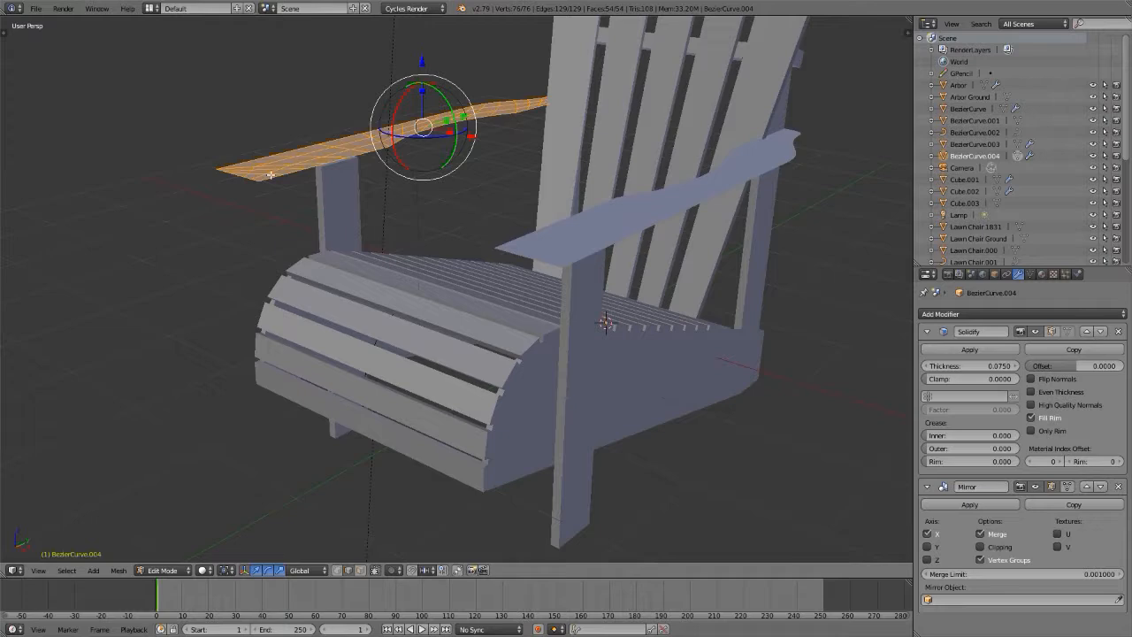
- Switch to vertex selection and select the vertex at the armrest's inner front corner
{"action": "scroll", "coordinate": [272, 175], "scroll_direction": "up", "scroll_amount": 5}
{"action": "middle_click_drag", "start_coordinate": [229, 182], "coordinate": [235, 212]}
{"action": "middle_click_drag", "start_coordinate": [168, 195], "coordinate": [500, 271]}
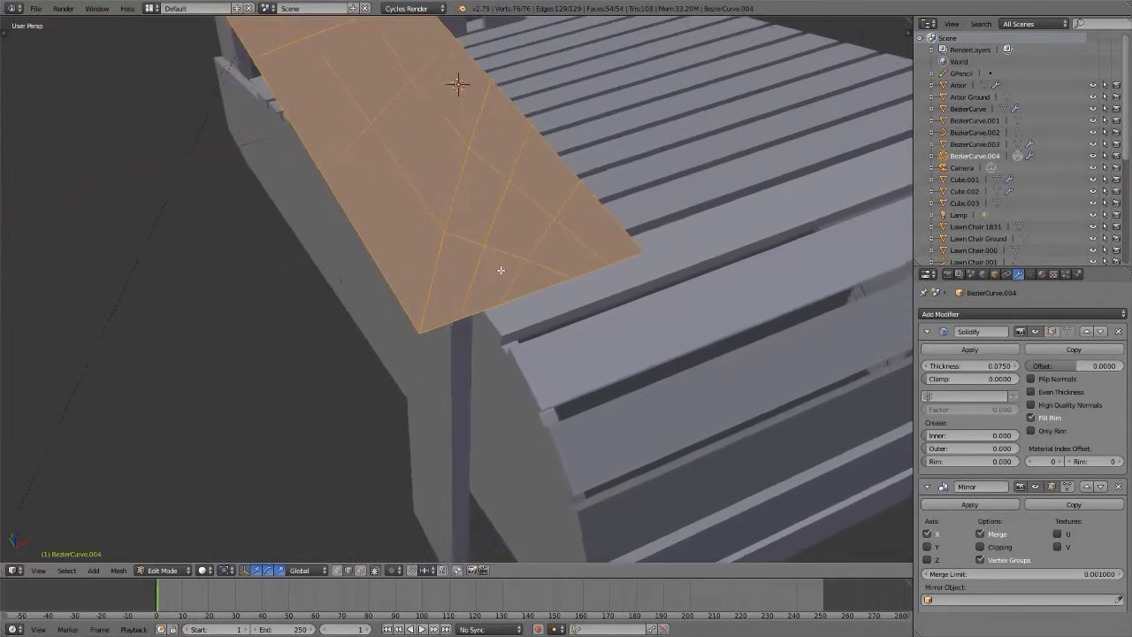
{"action": "scroll", "coordinate": [500, 271], "scroll_direction": "up", "scroll_amount": 1}
{"action": "key", "text": "ctrl+Tab"}
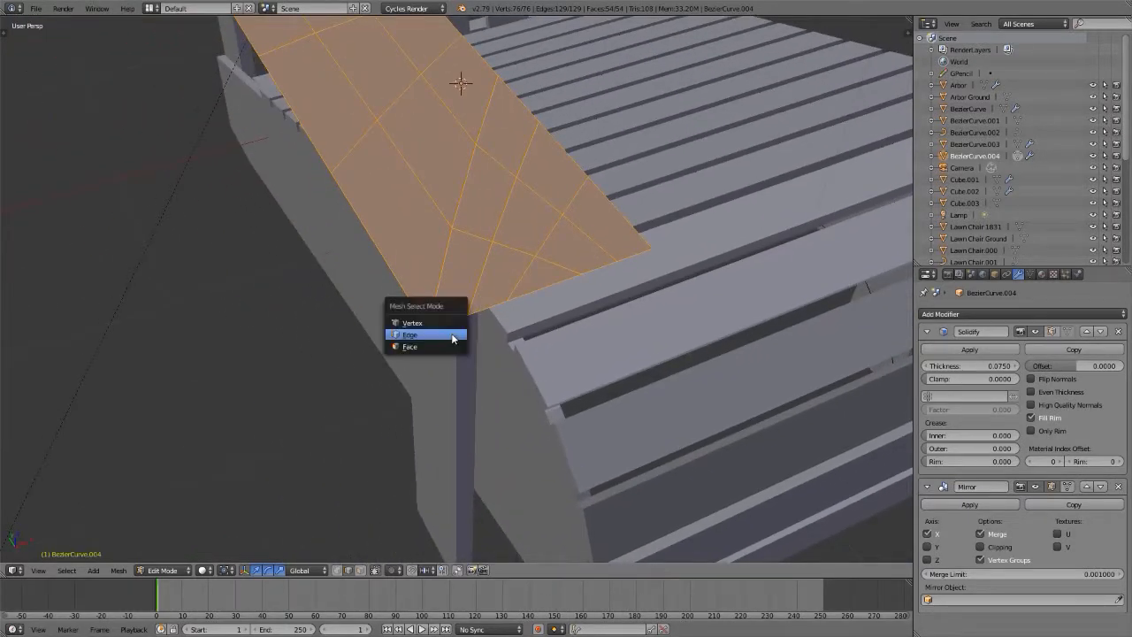
{"action": "left_click", "coordinate": [451, 333]}
{"action": "right_click", "coordinate": [651, 251]}
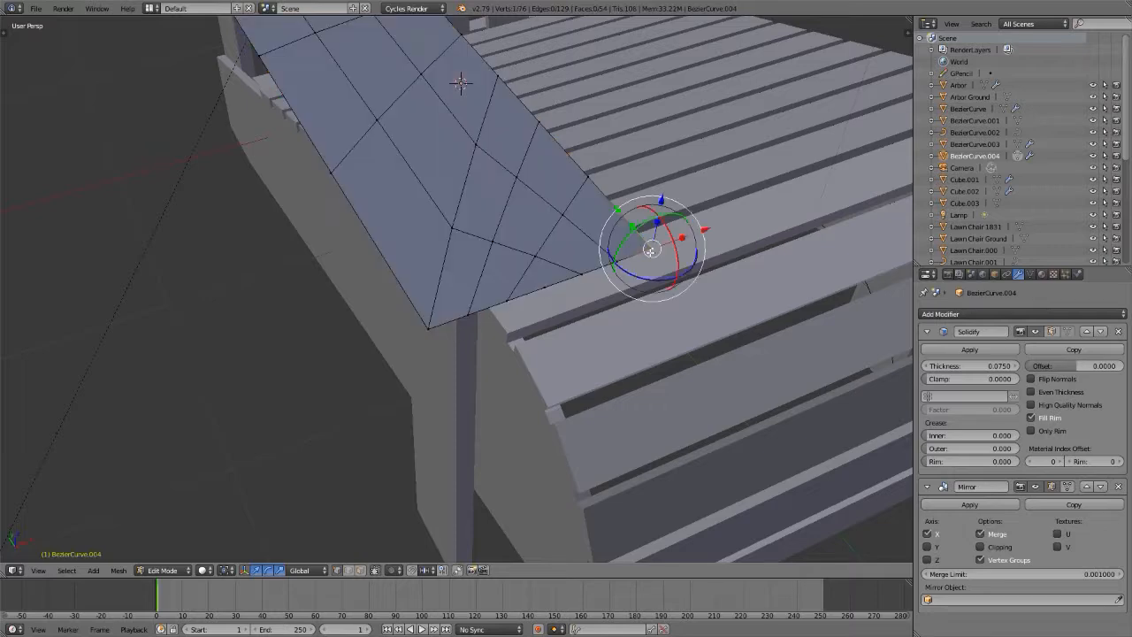
{"action": "middle_click_drag", "start_coordinate": [561, 259], "coordinate": [296, 322]}
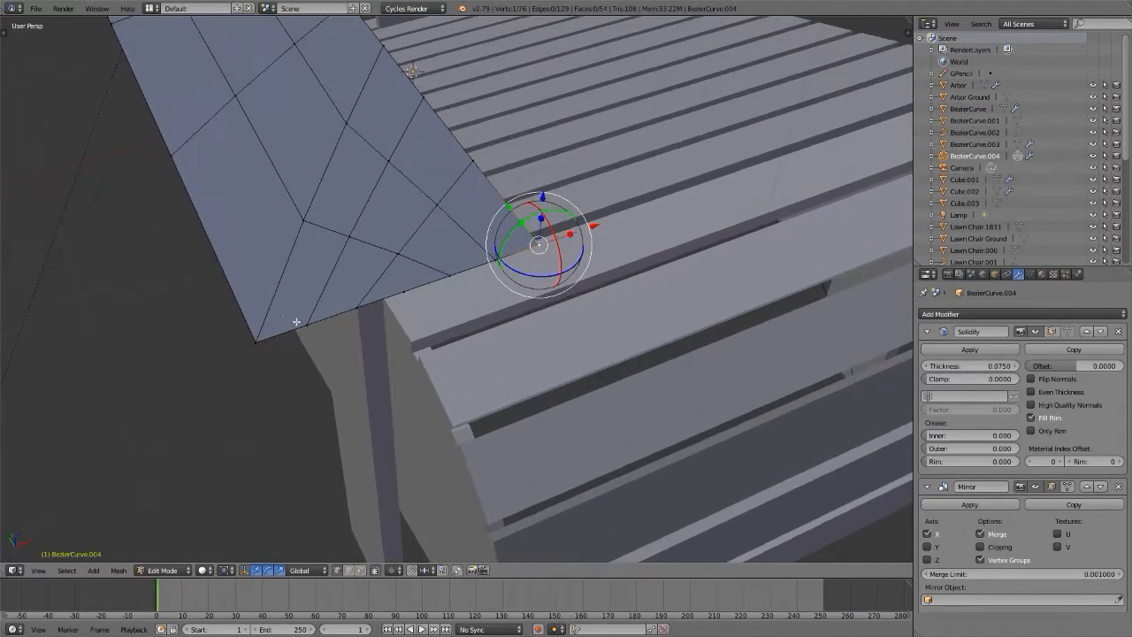
- Switch to Windows Photo Viewer, examine the rounded front corners of the armrest in the reference photo, and return to Blender
{"action": "key", "text": "alt+Tab"}
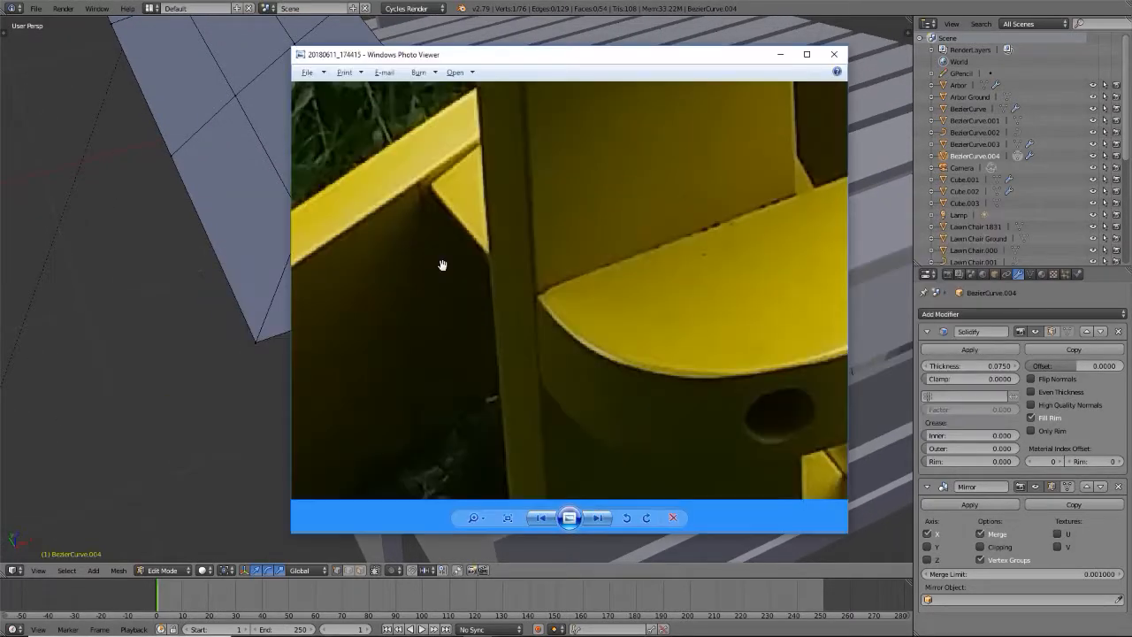
{"action": "key", "text": "Right"}
{"action": "key", "text": "Right"}
{"action": "key", "text": "Right"}
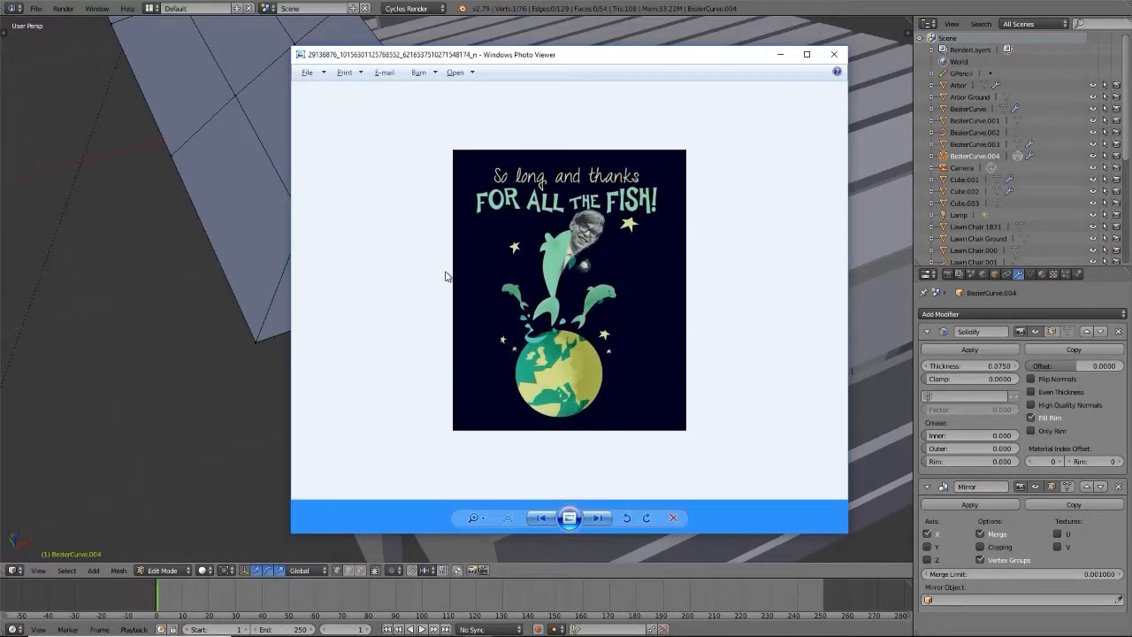
{"action": "scroll", "coordinate": [466, 399], "scroll_direction": "up", "scroll_amount": 5}
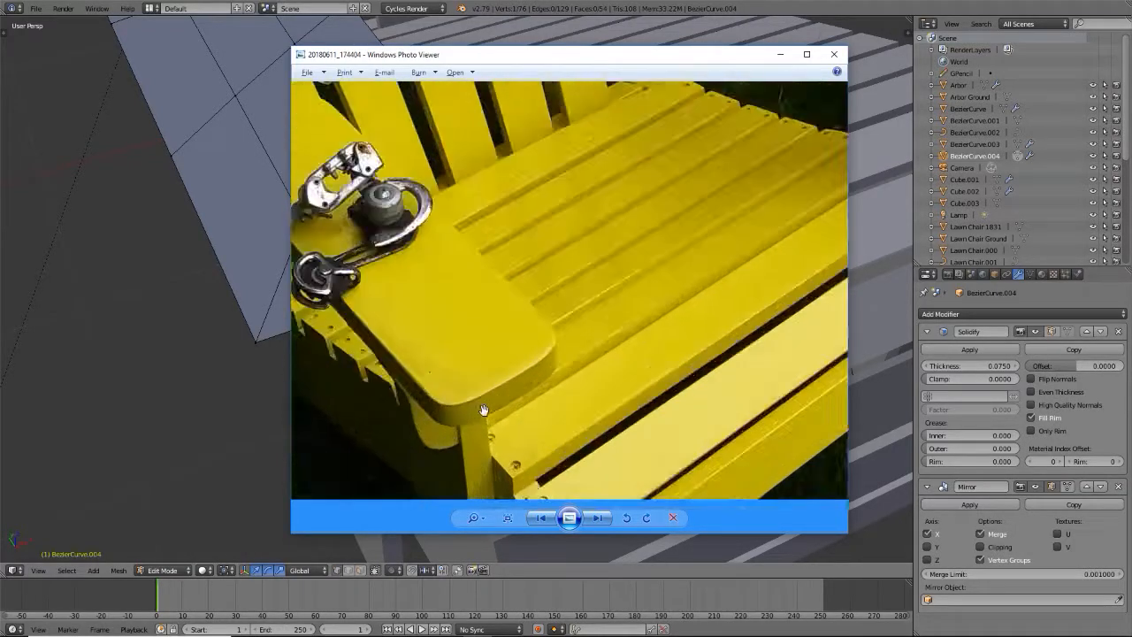
{"action": "left_click_drag", "start_coordinate": [547, 352], "coordinate": [573, 333]}
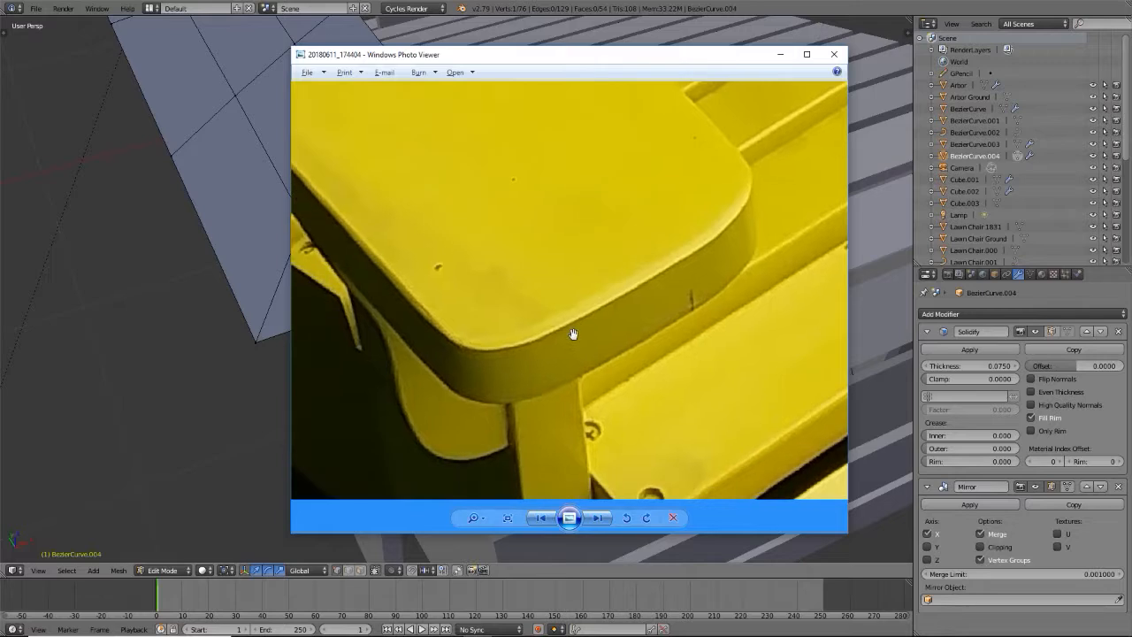
{"action": "key", "text": "alt+Tab"}
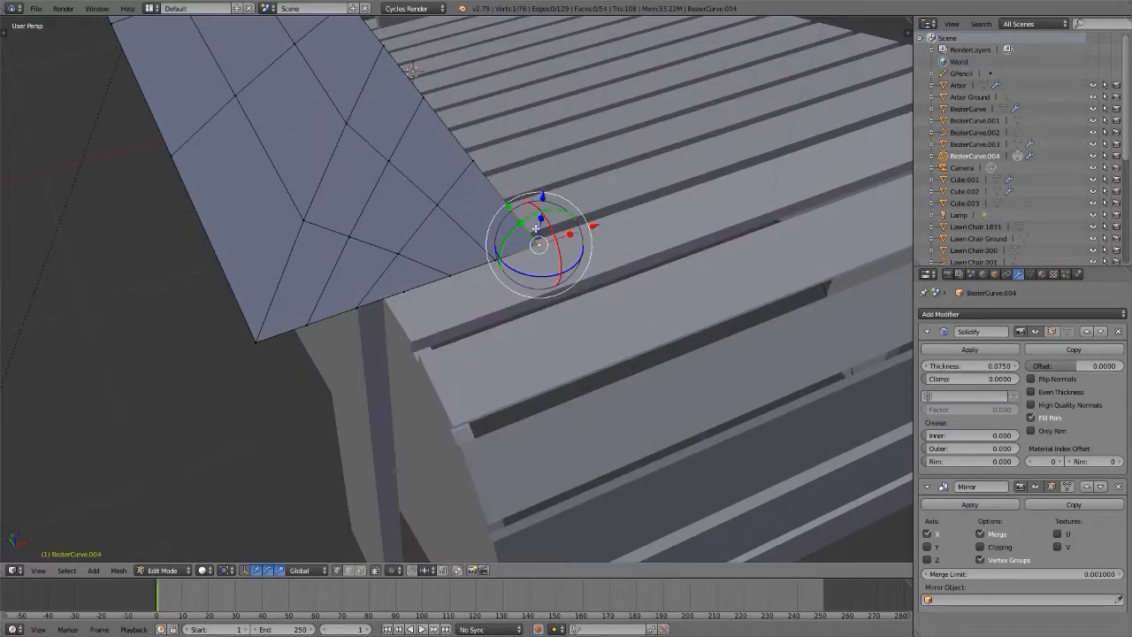
- Try a vertex bevel on the armrest's inner front corner, cancel it, and select the outer front corner vertex
{"action": "key", "text": "ctrl+shift+b"}
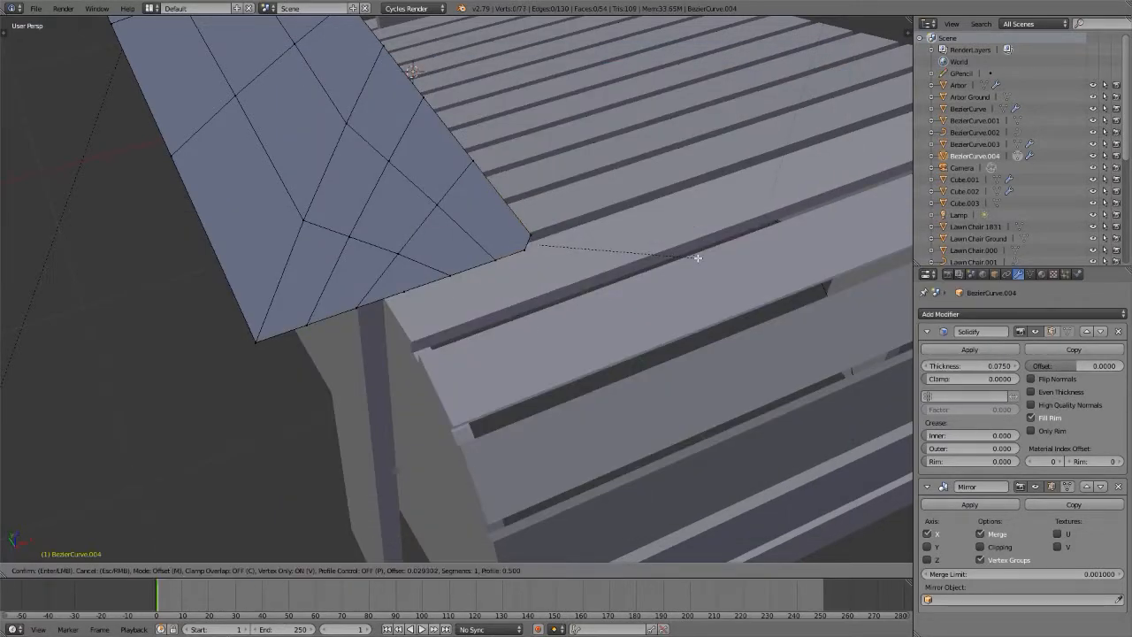
{"action": "key", "text": "Escape"}
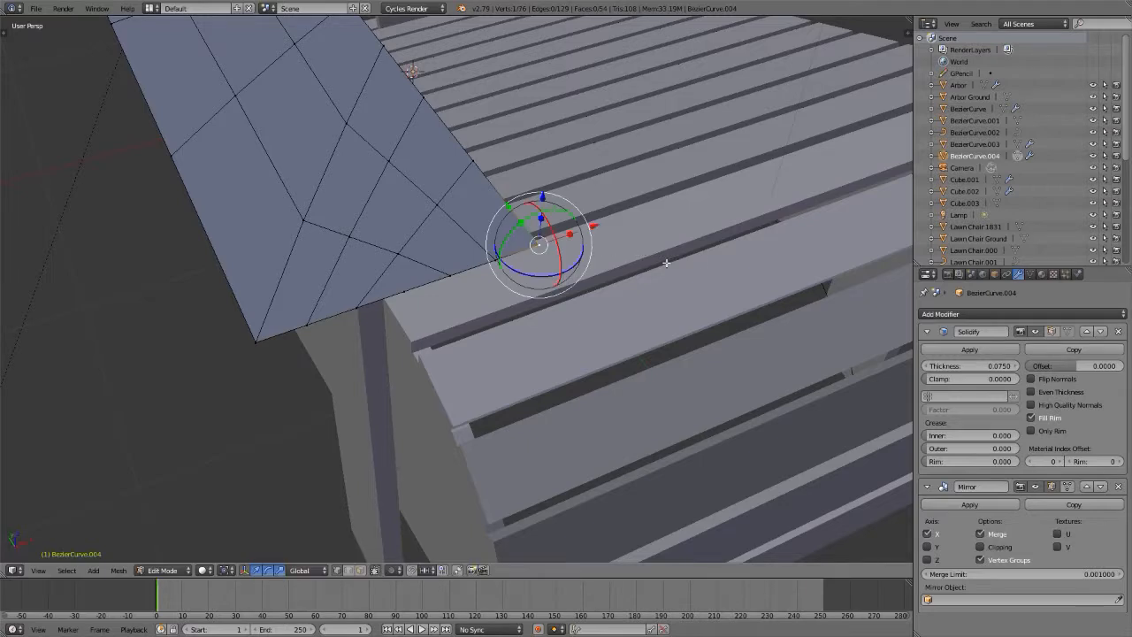
{"action": "right_click", "coordinate": [255, 339]}
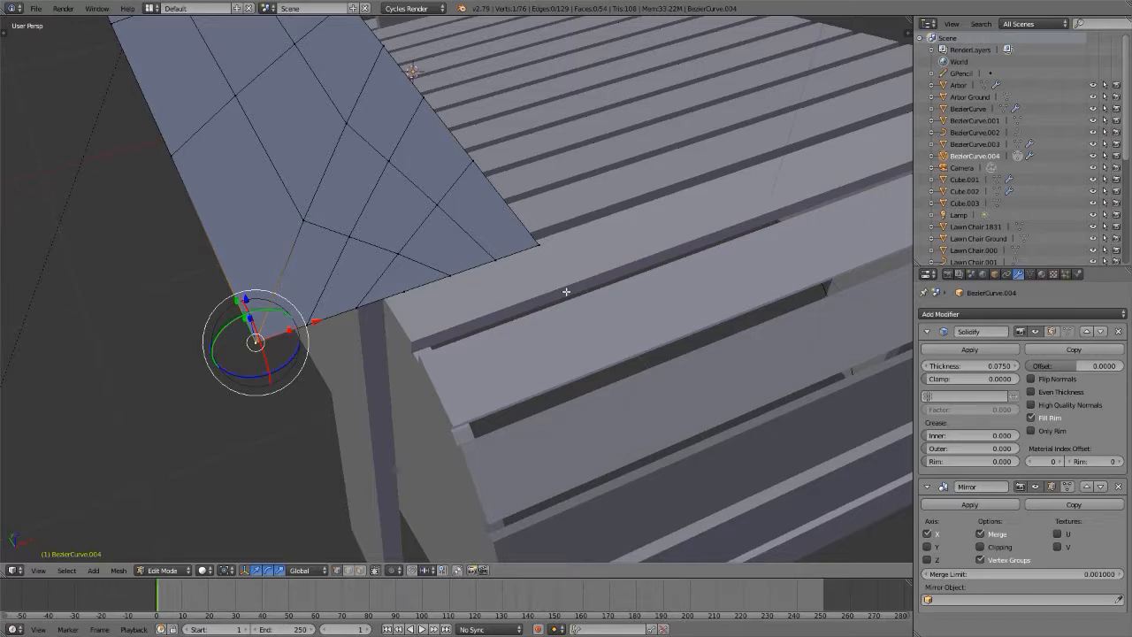
{"action": "key", "text": "ctrl+shift+b"}
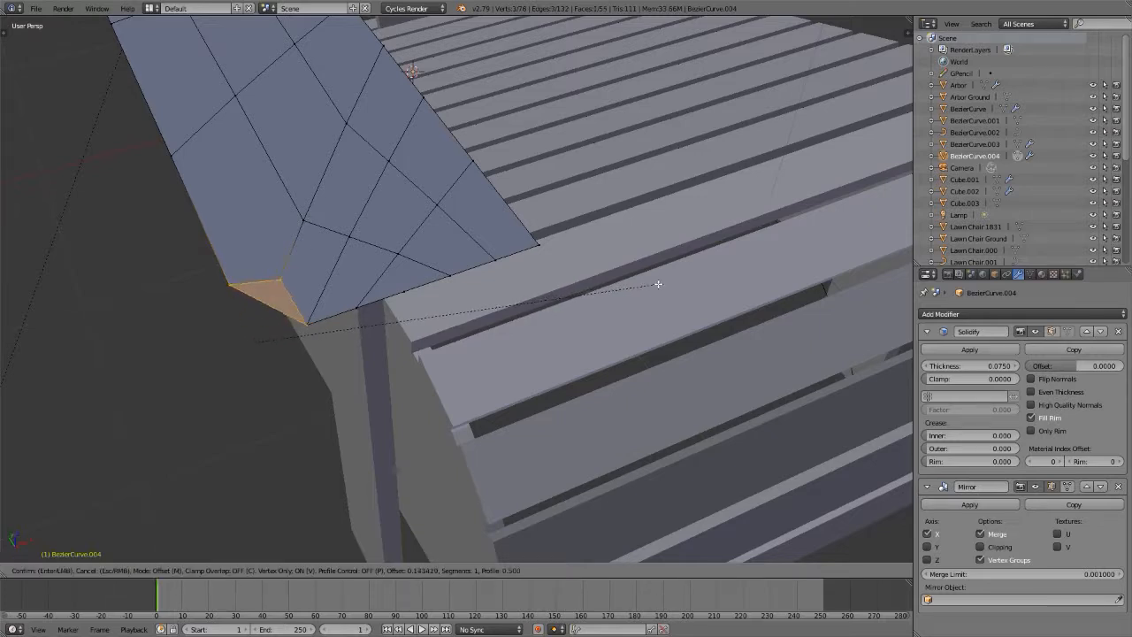
{"action": "scroll", "coordinate": [658, 284], "scroll_direction": "up", "scroll_amount": 2}
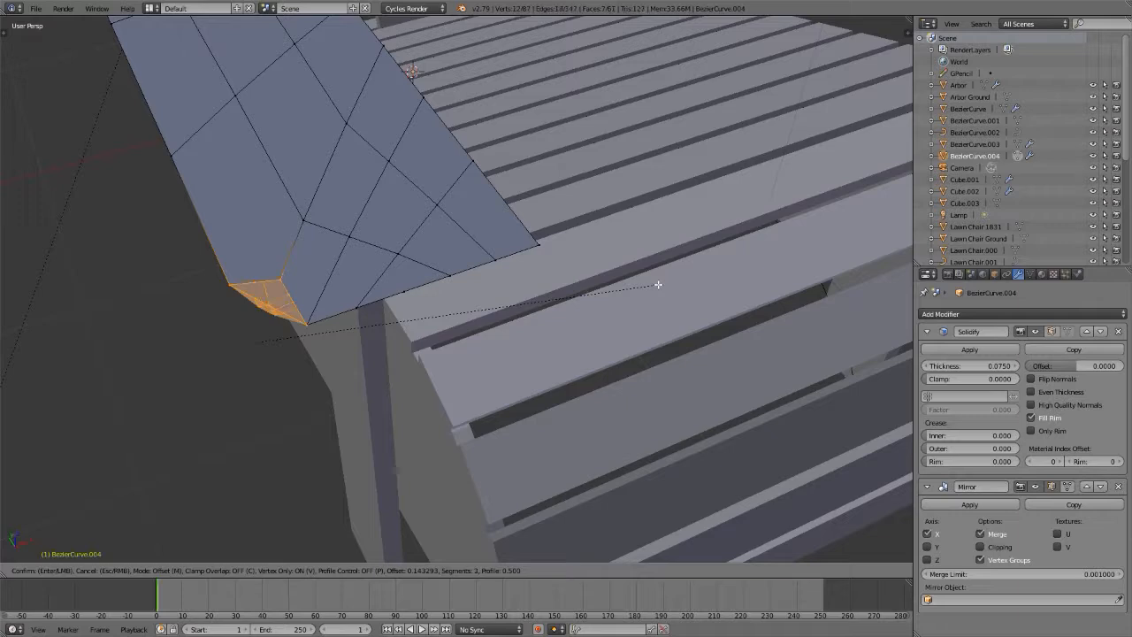
{"action": "scroll", "coordinate": [695, 273], "scroll_direction": "up", "scroll_amount": 1}
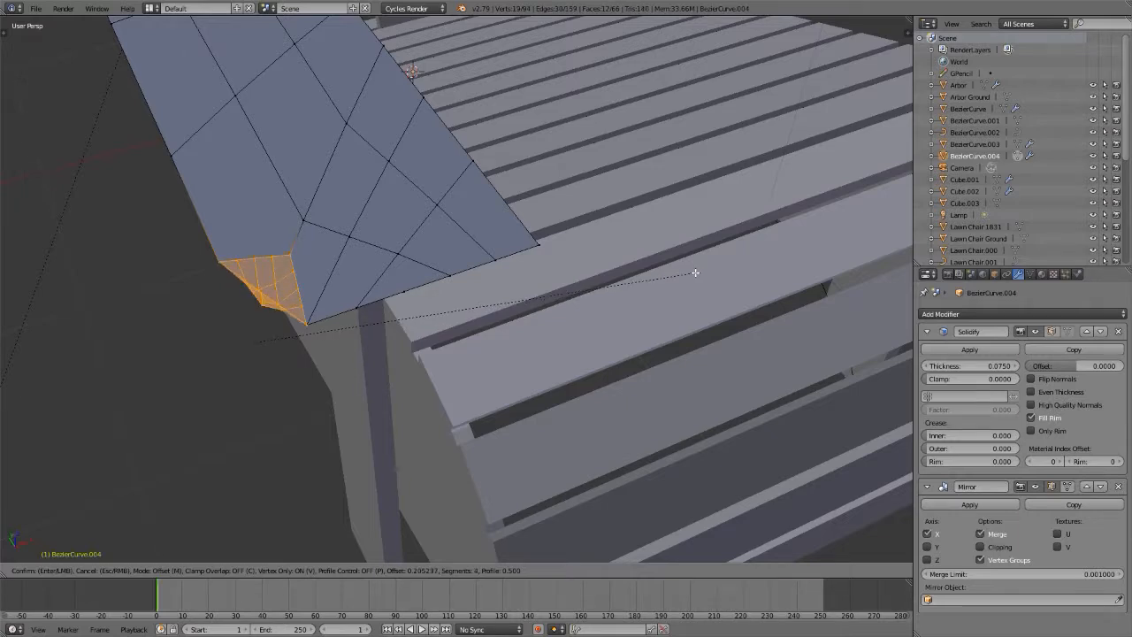
{"action": "key", "text": "Escape"}
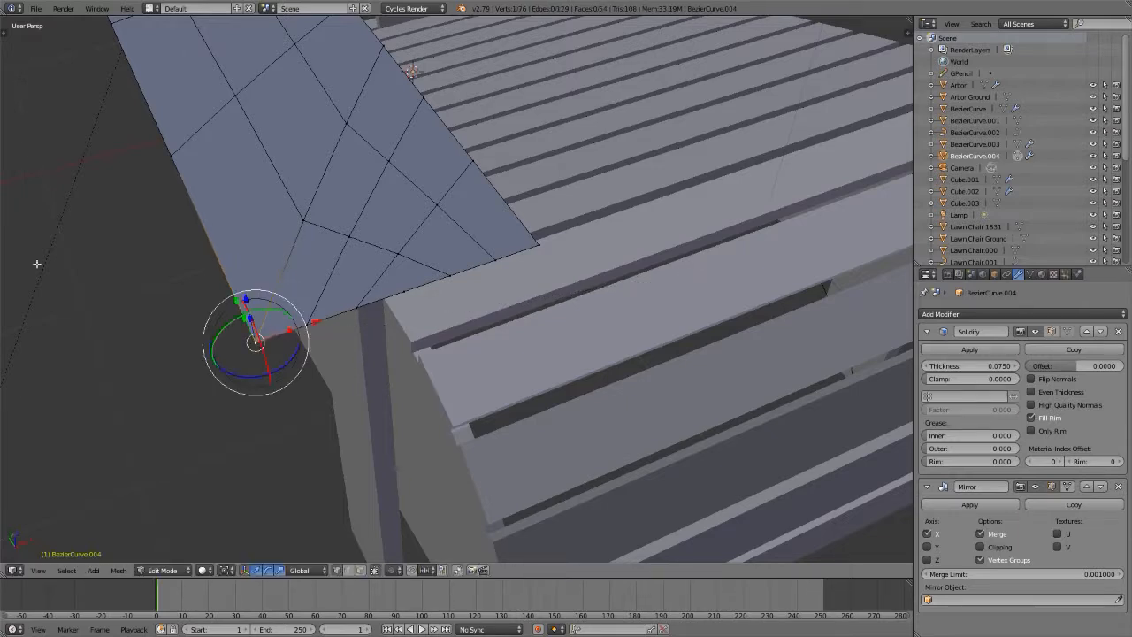
- Bevel the armrest's outer front corner with a vertex-only bevel of about 0.128 and 6 segments
{"action": "middle_click_drag", "start_coordinate": [188, 254], "coordinate": [277, 250], "text": "shift"}
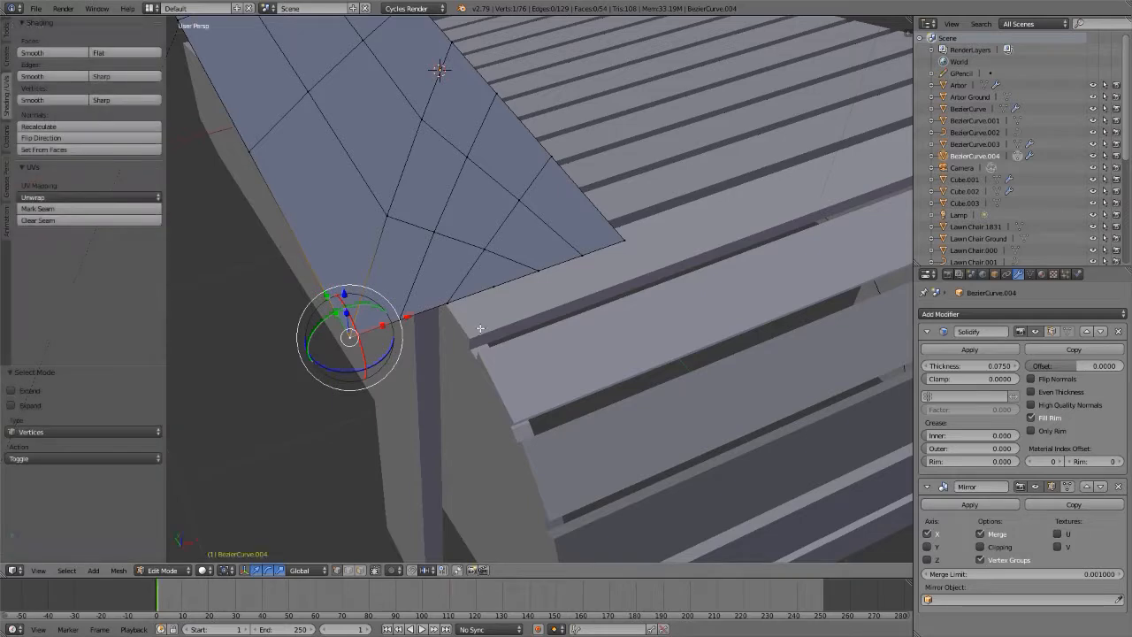
{"action": "key", "text": "ctrl+shift+b"}
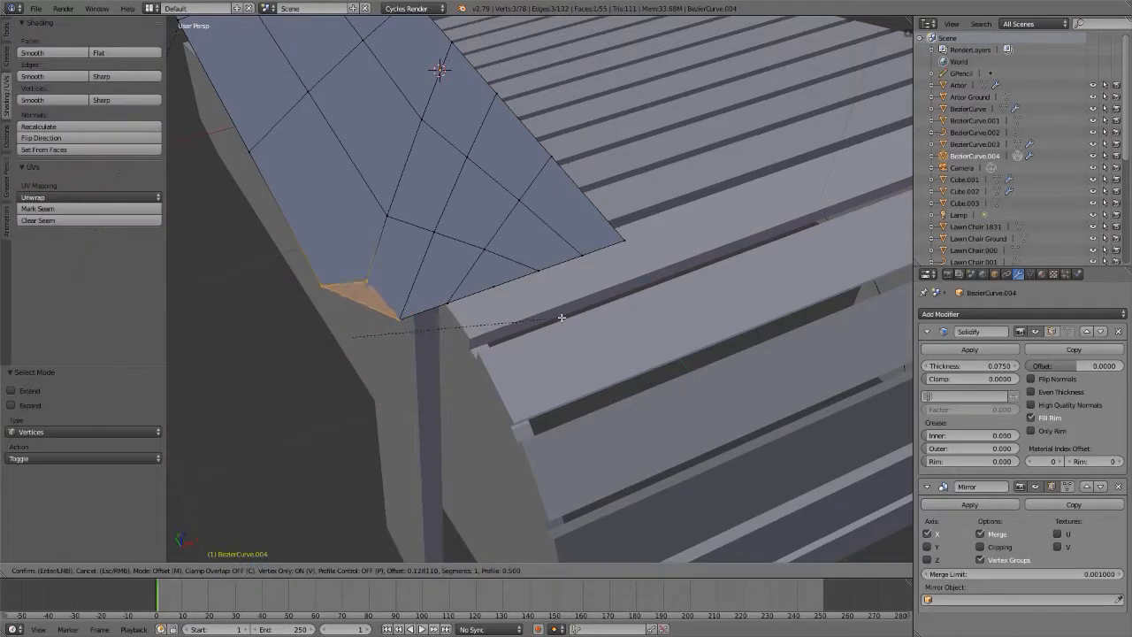
{"action": "scroll", "coordinate": [561, 317], "scroll_direction": "up", "scroll_amount": 5}
{"action": "left_click", "coordinate": [551, 318]}
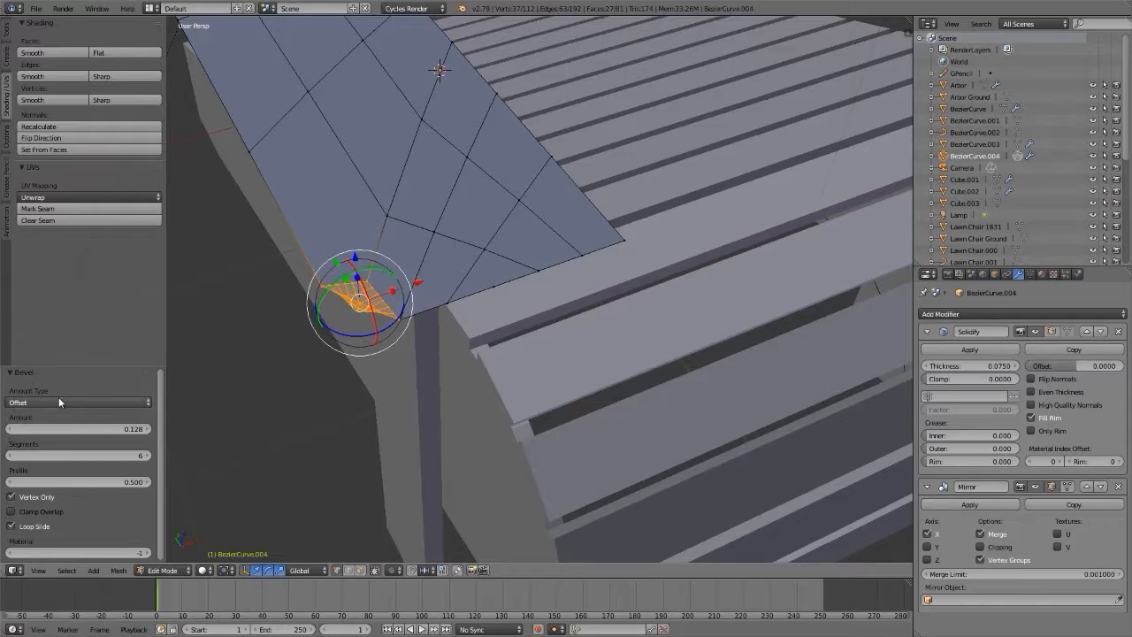
- Try the corner bevel's other amount types, including Percent, and set the amount type to Depth
{"action": "scroll", "coordinate": [56, 403], "scroll_direction": "down", "scroll_amount": 2, "text": "ctrl"}
{"action": "scroll", "coordinate": [57, 401], "scroll_direction": "up", "scroll_amount": 1, "text": "ctrl"}
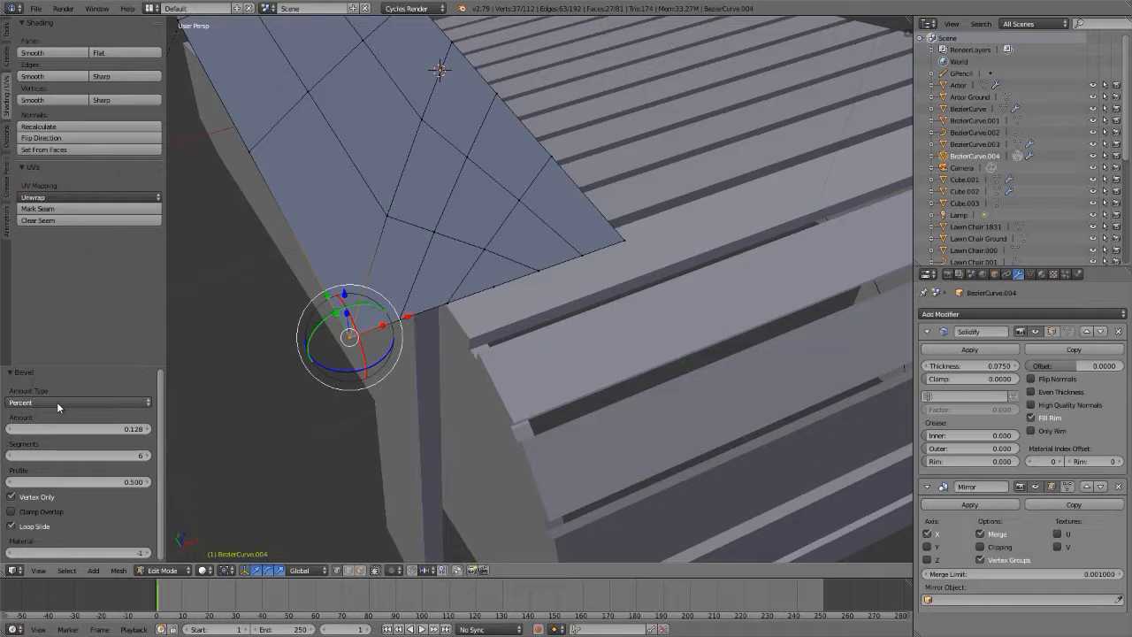
{"action": "scroll", "coordinate": [57, 401], "scroll_direction": "up", "scroll_amount": 1, "text": "ctrl"}
{"action": "scroll", "coordinate": [57, 402], "scroll_direction": "down", "scroll_amount": 1, "text": "ctrl"}
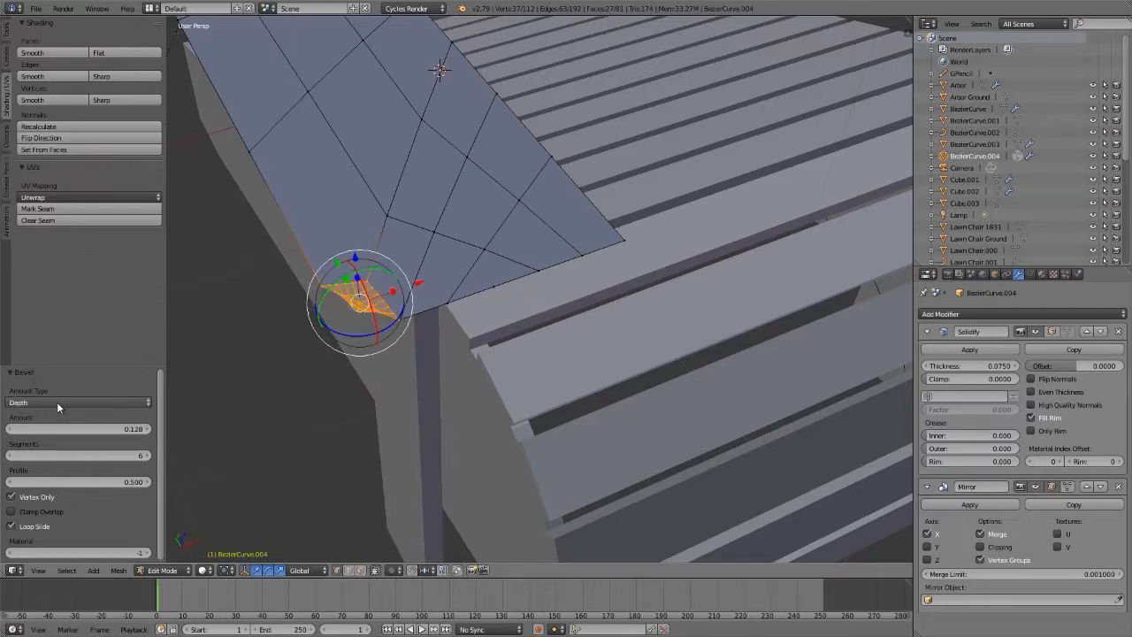
- Try the Percent and Offset amount types with changed amount, segments and profile on the corner bevel, and undo the bevel
{"action": "scroll", "coordinate": [57, 401], "scroll_direction": "down", "scroll_amount": 1, "text": "ctrl"}
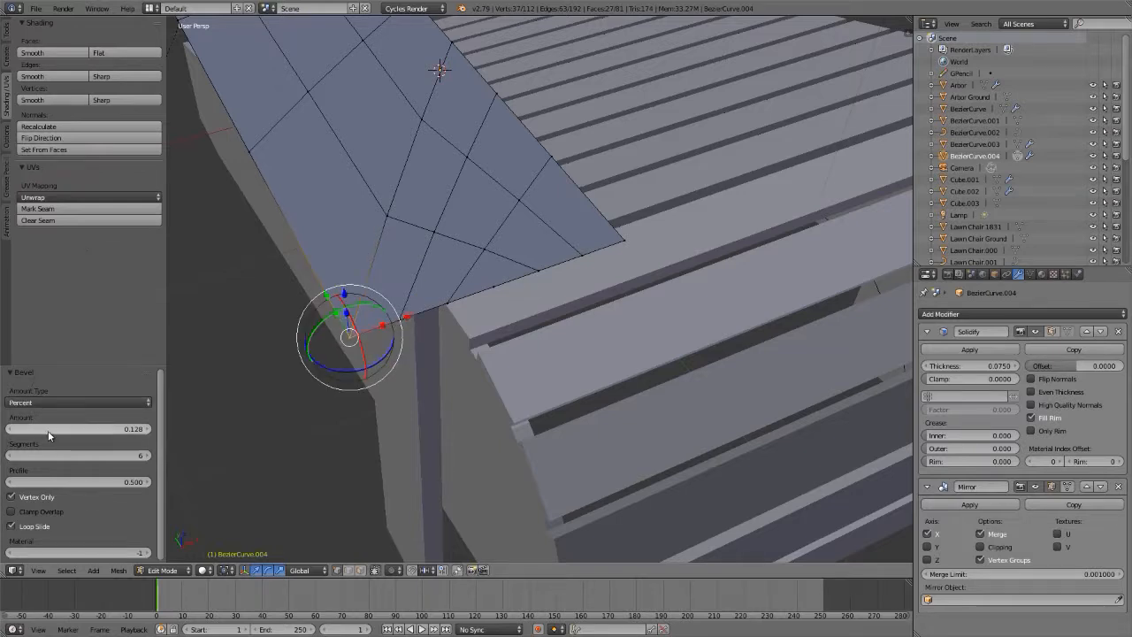
{"action": "left_click_drag", "start_coordinate": [48, 430], "coordinate": [41, 482]}
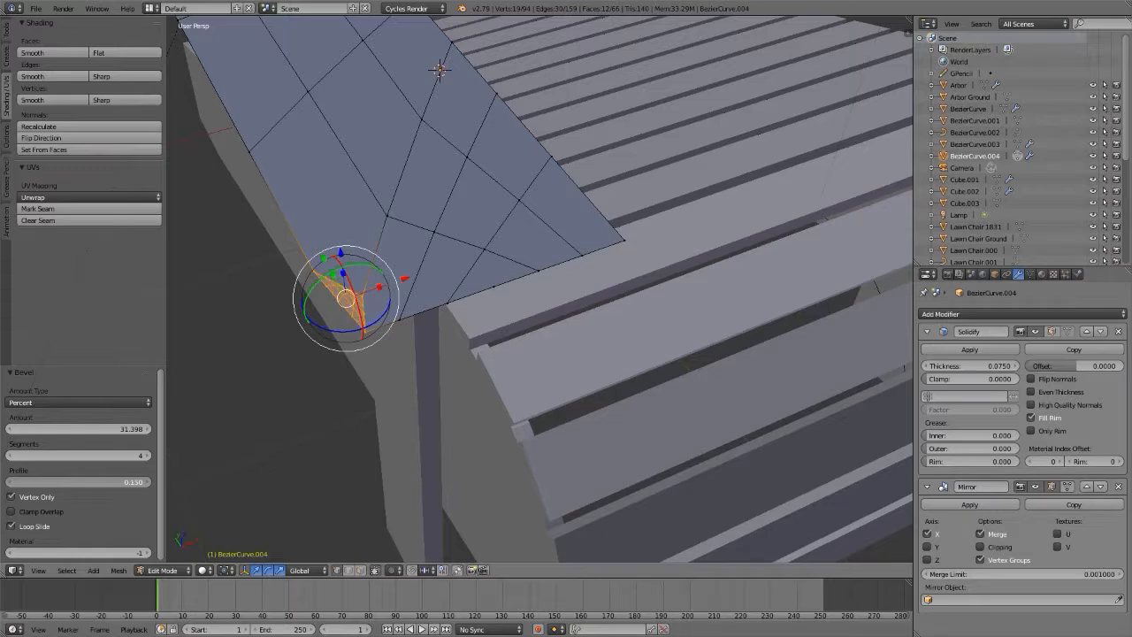
{"action": "left_click", "coordinate": [71, 403]}
{"action": "left_click", "coordinate": [61, 390]}
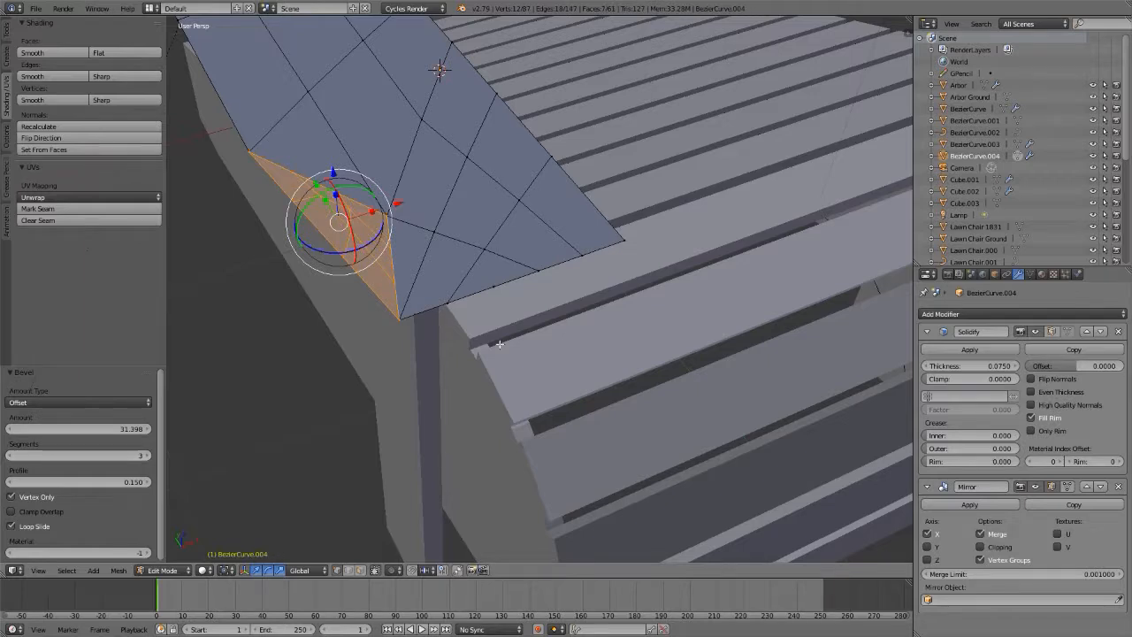
{"action": "key", "text": "ctrl+z"}
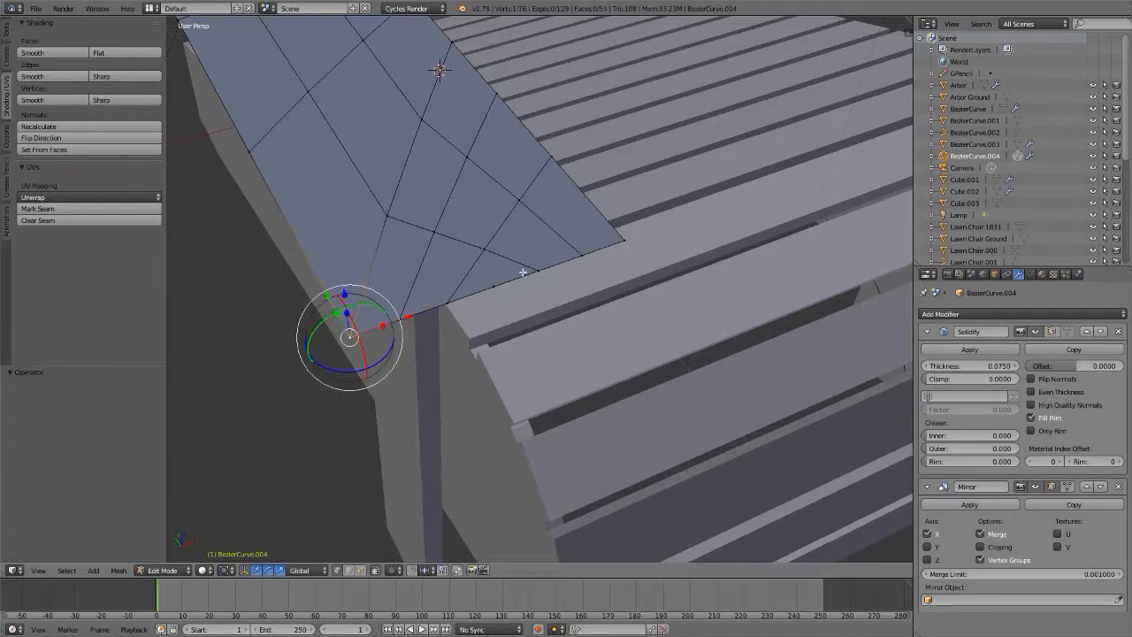
- Connect the front-edge vertex beside the armrest's outer corner to the nearest outer side-edge vertex with a new edge
{"action": "right_click", "coordinate": [399, 316]}
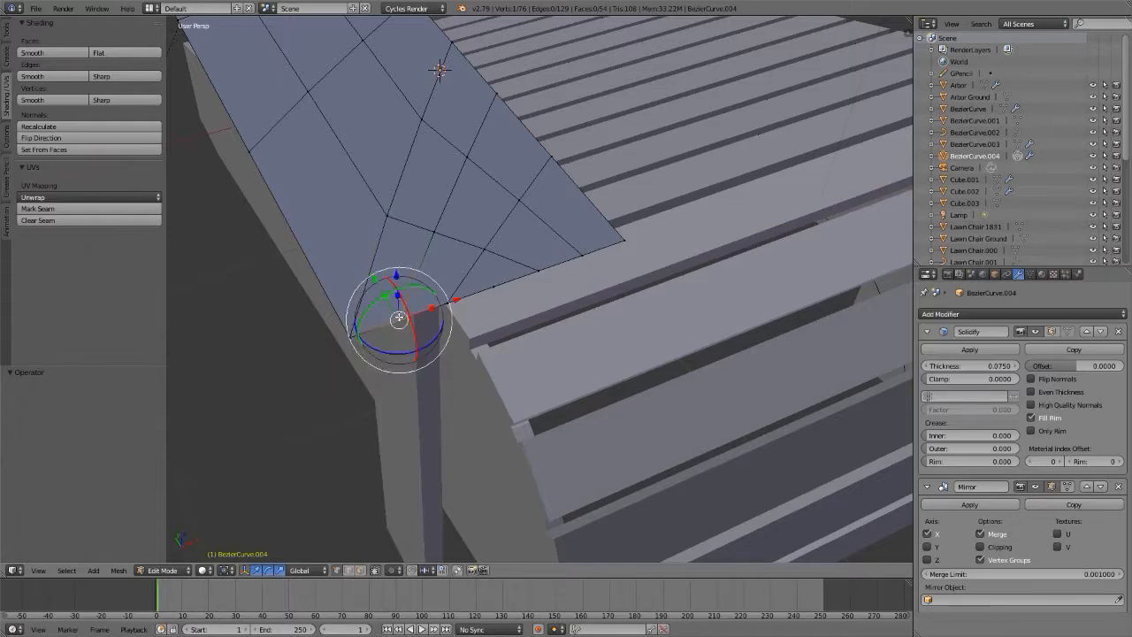
{"action": "right_click", "coordinate": [253, 152], "text": "shift"}
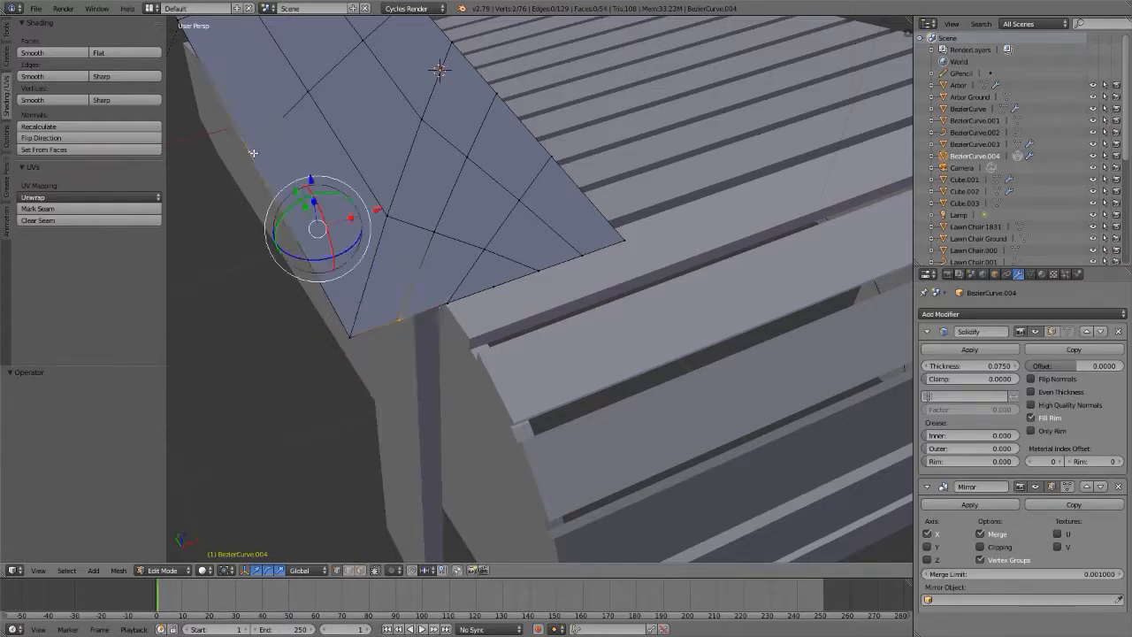
{"action": "key", "text": "j"}
- Merge the two faces at the armrest's outer front corner into one face and return to vertex selection
{"action": "key", "text": "ctrl+Tab"}
{"action": "left_click", "coordinate": [251, 366]}
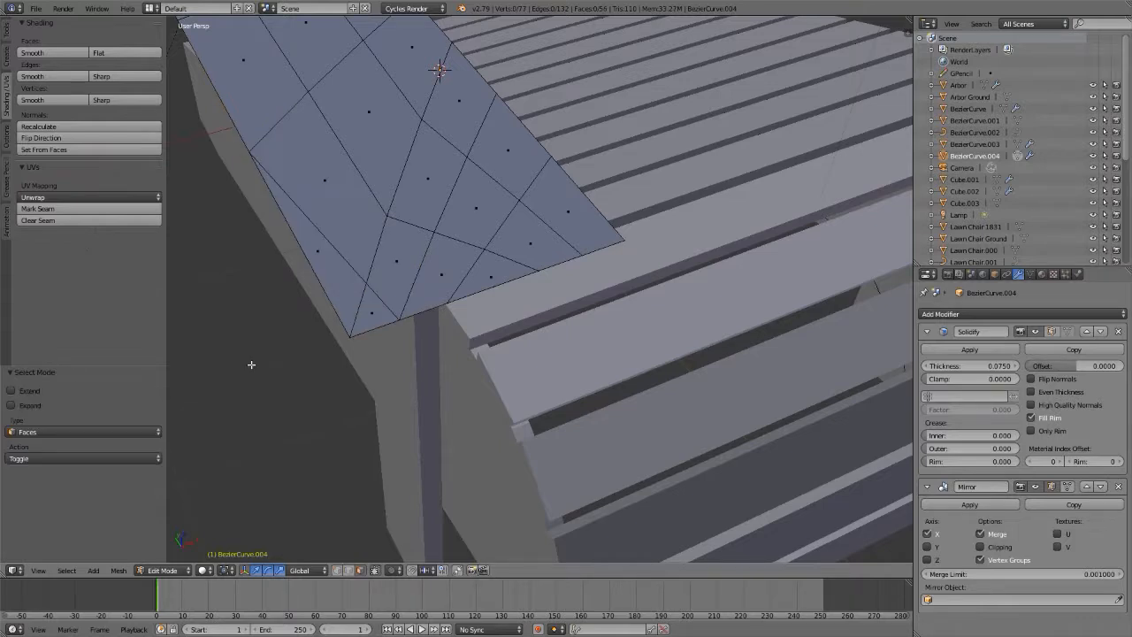
{"action": "right_click", "coordinate": [329, 268]}
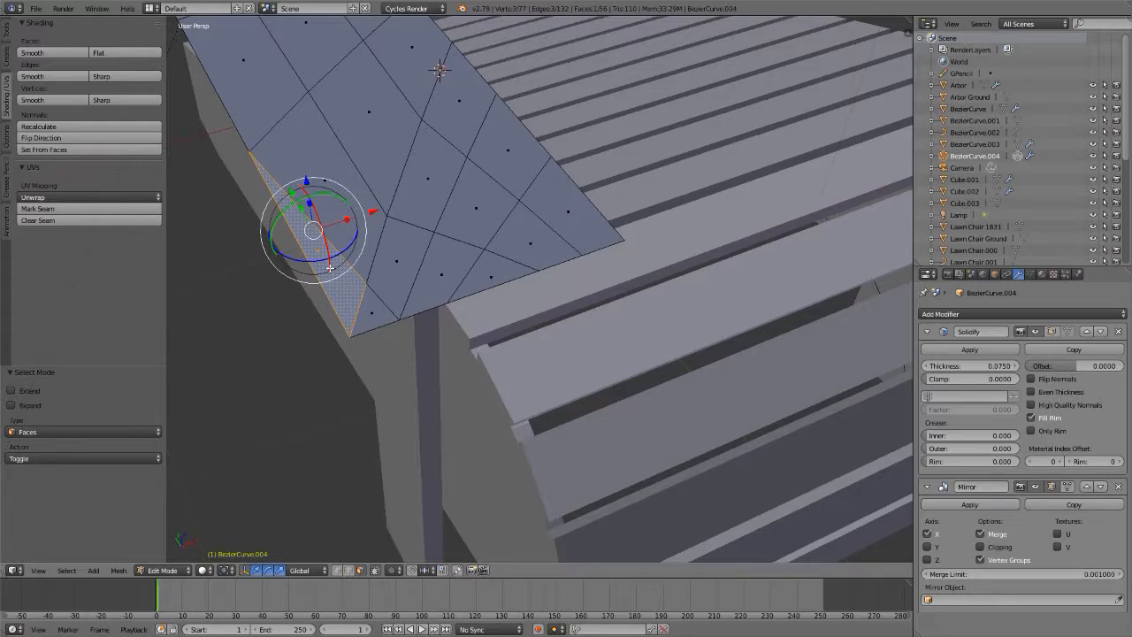
{"action": "right_click", "coordinate": [370, 308], "text": "shift"}
{"action": "key", "text": "f"}
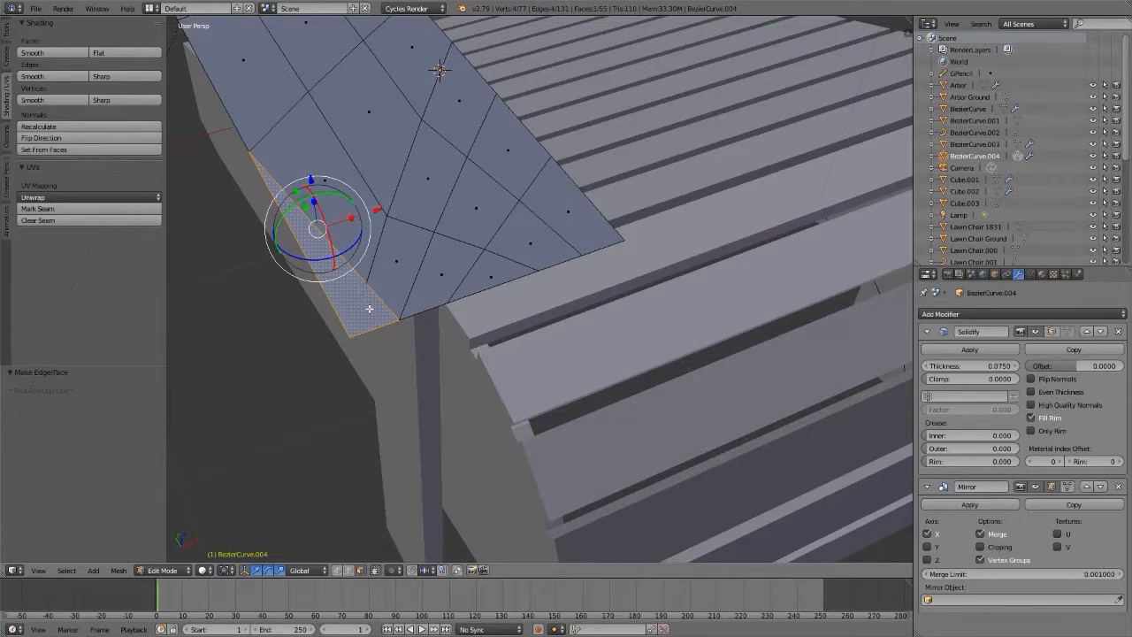
{"action": "key", "text": "ctrl+Tab"}
{"action": "key", "text": "1"}
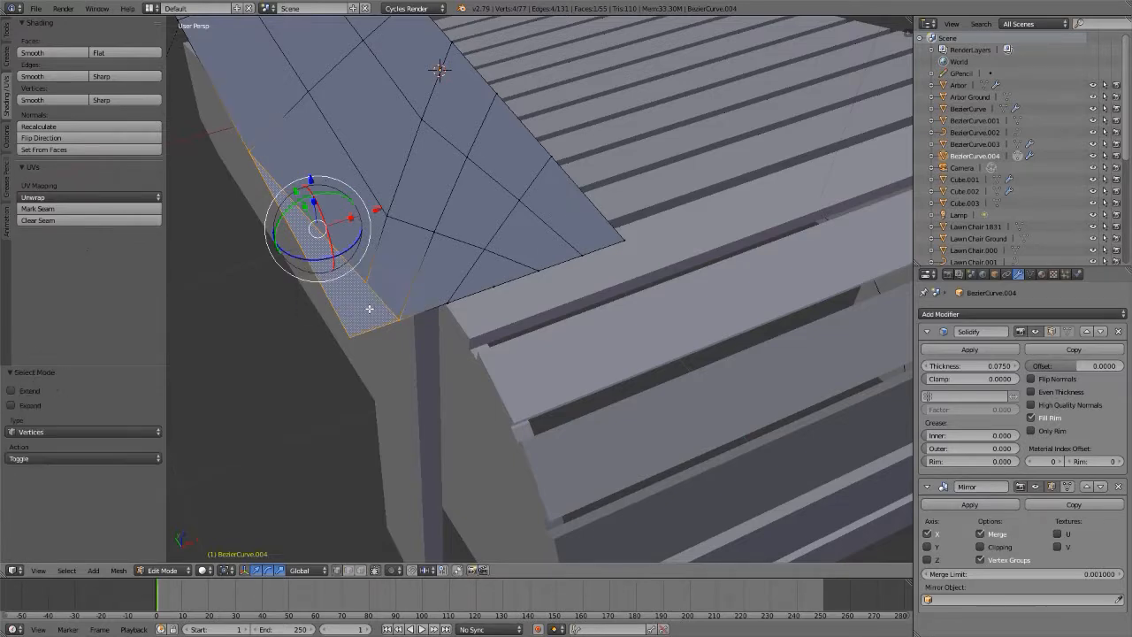
- Slide the new edge's crossing vertex inward by a factor of about 0.65 and the outer side-edge vertex toward the front corner by about 0.364
{"action": "right_click", "coordinate": [349, 333]}
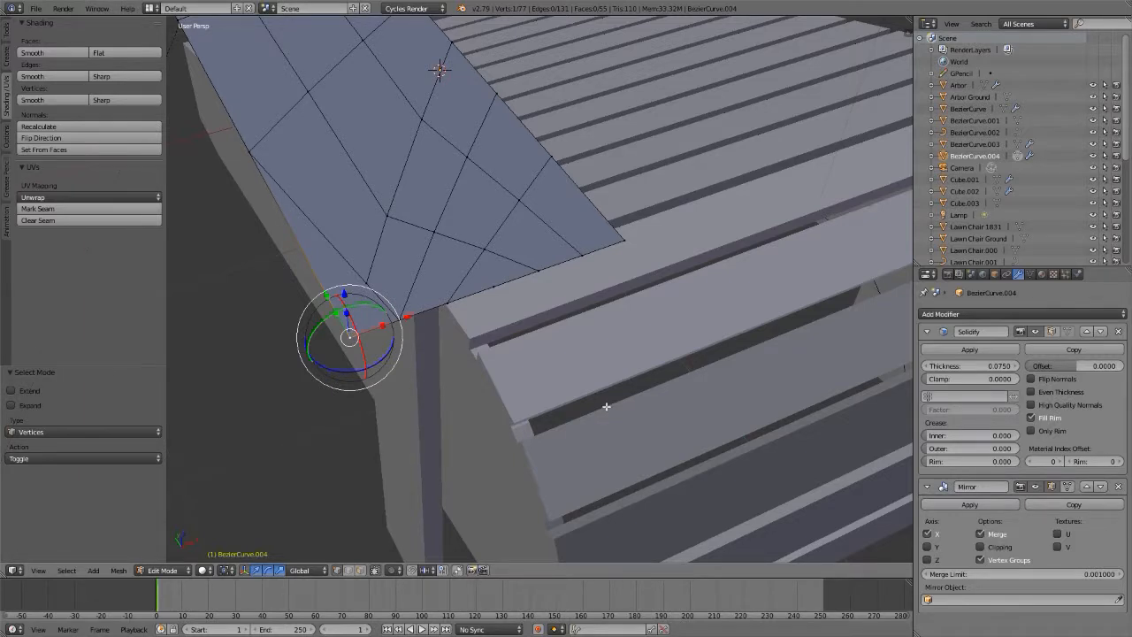
{"action": "right_click", "coordinate": [364, 281]}
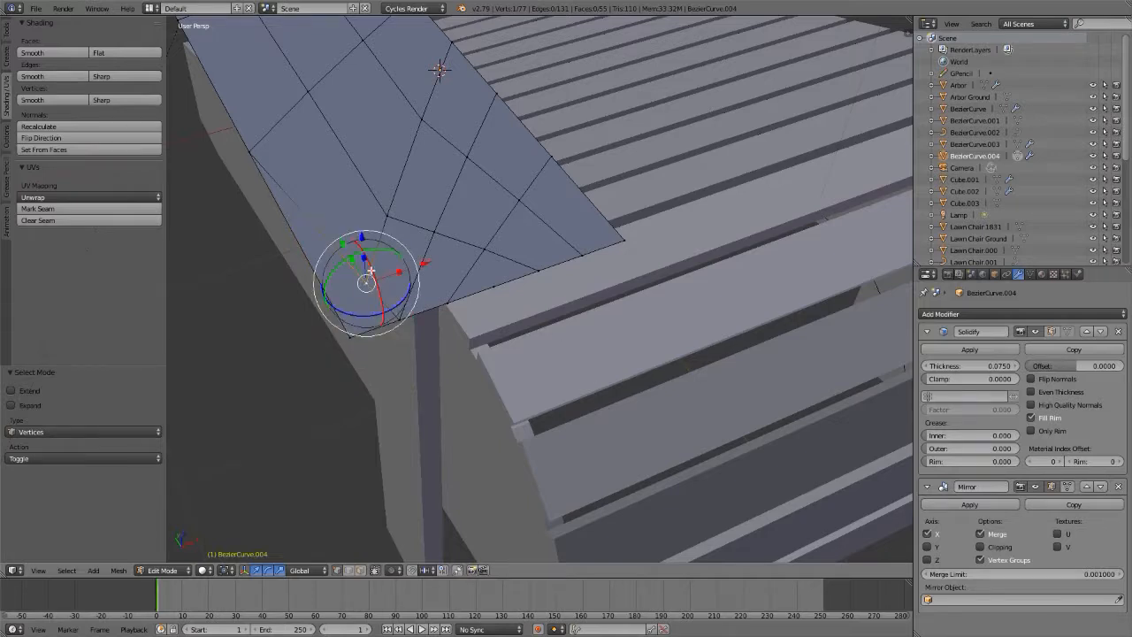
{"action": "key", "text": "shift+v"}
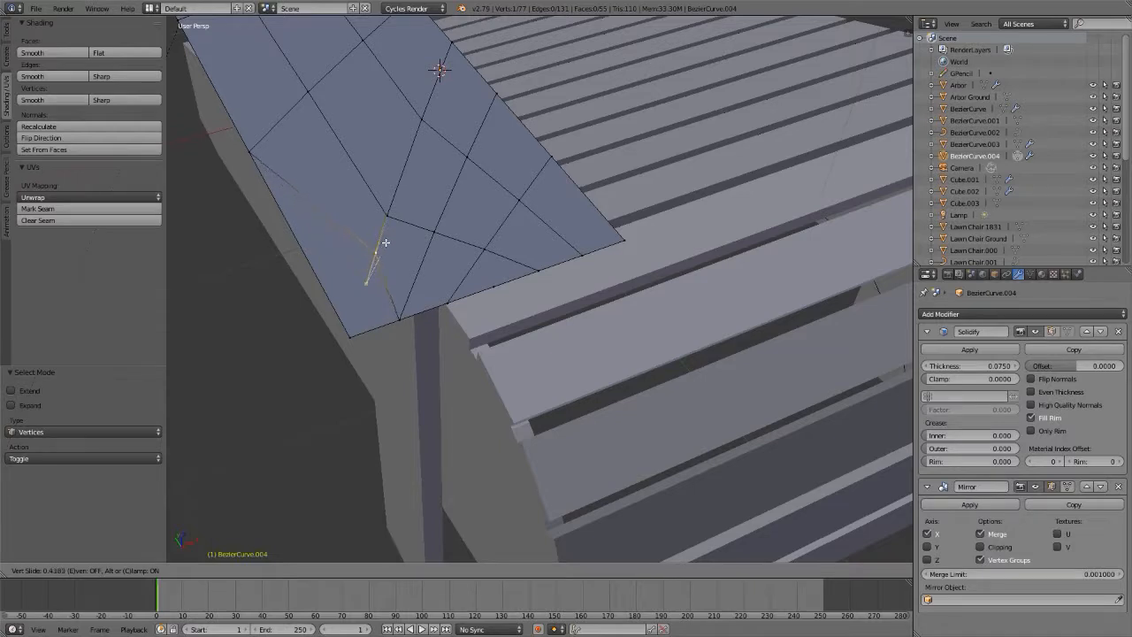
{"action": "left_click", "coordinate": [391, 227]}
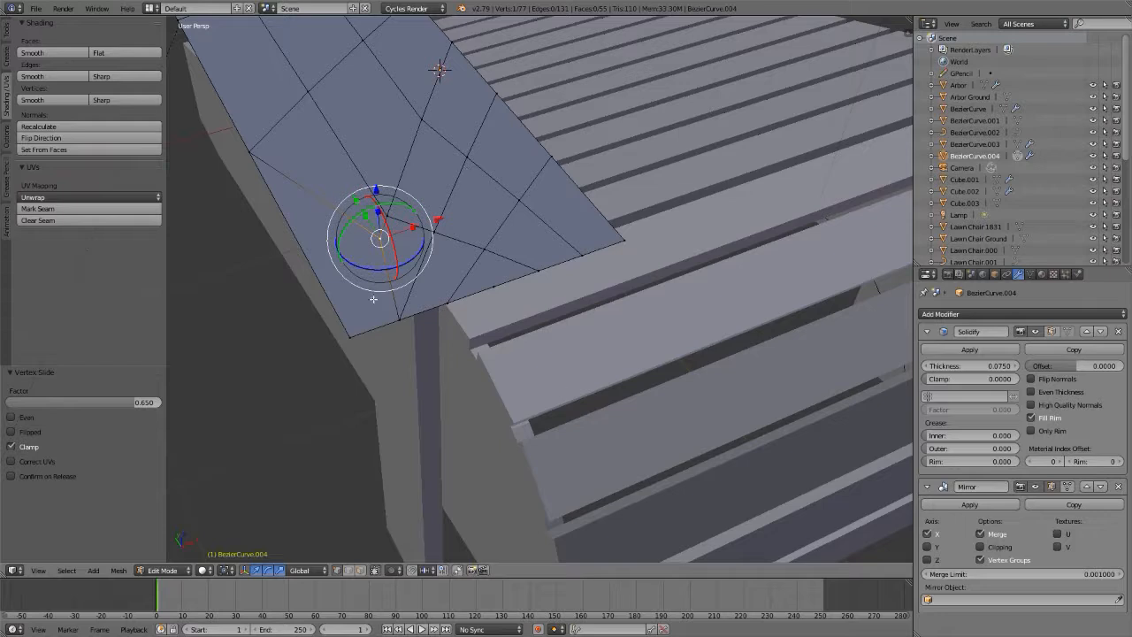
{"action": "right_click", "coordinate": [252, 152]}
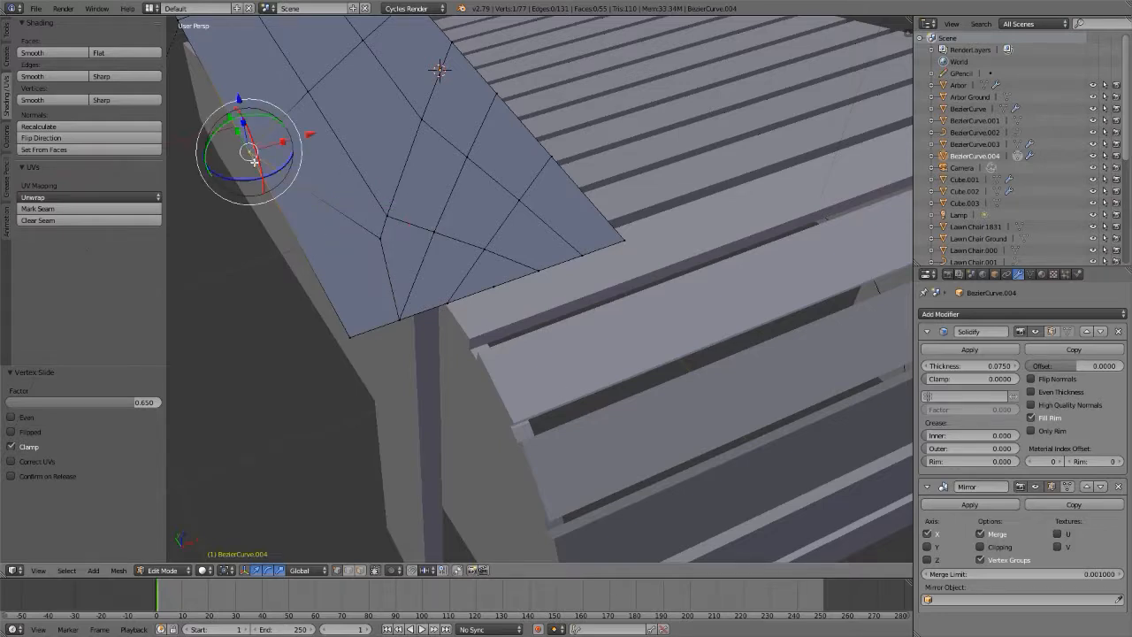
{"action": "key", "text": "shift+v"}
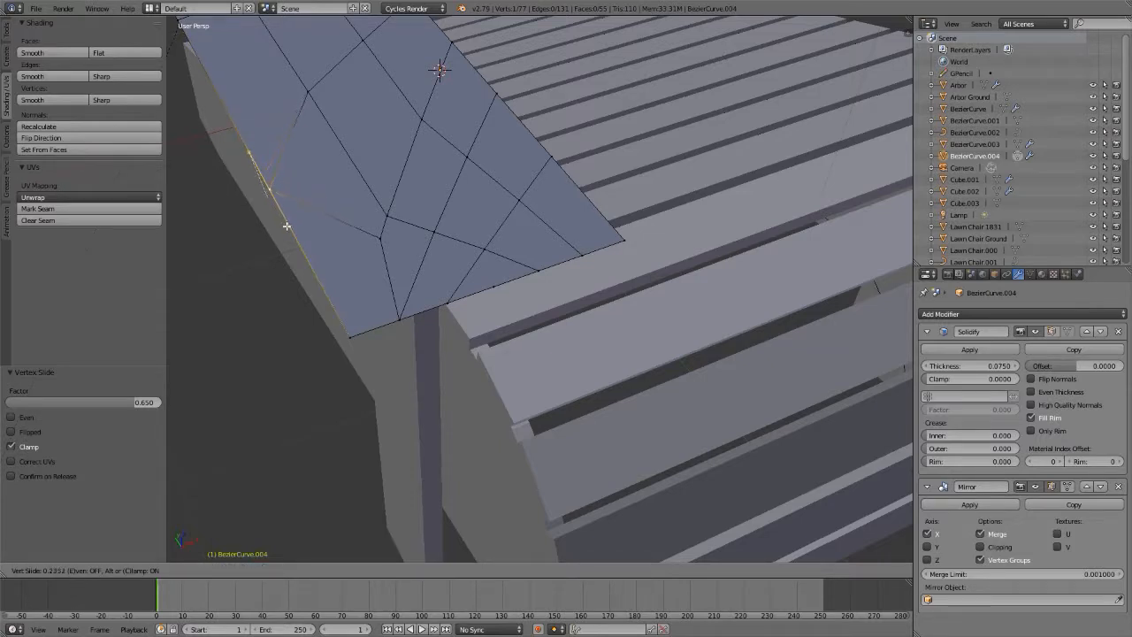
{"action": "left_click", "coordinate": [295, 252]}
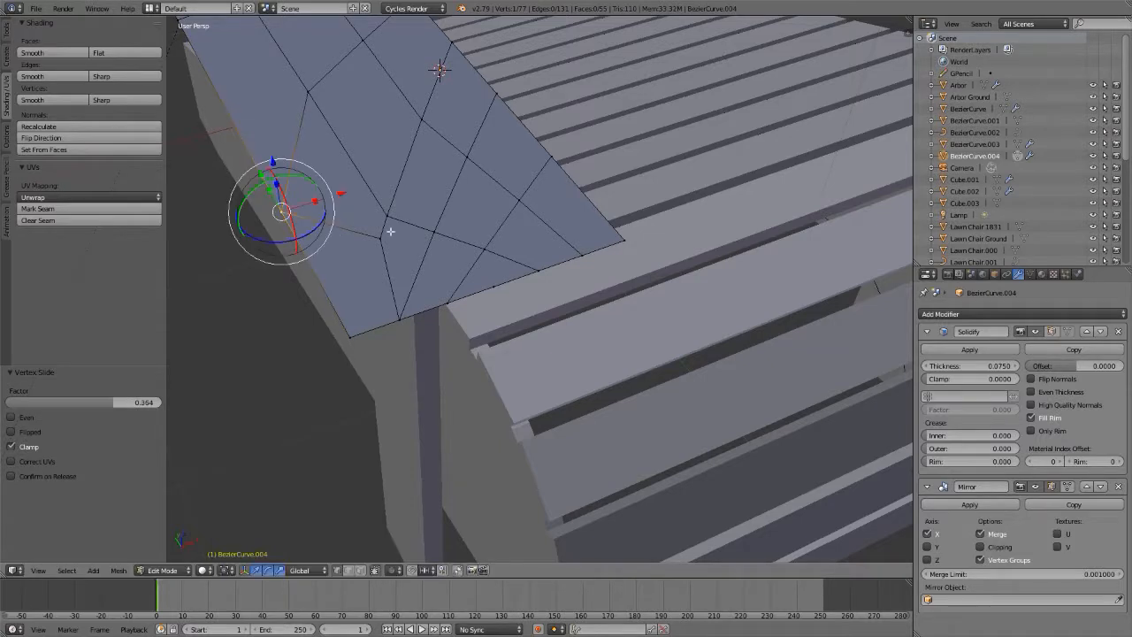
- Slide the two front-edge vertices nearest the outer corner away from it along the edge, by factors of about 0.3 and 0.267
{"action": "right_click", "coordinate": [447, 300]}
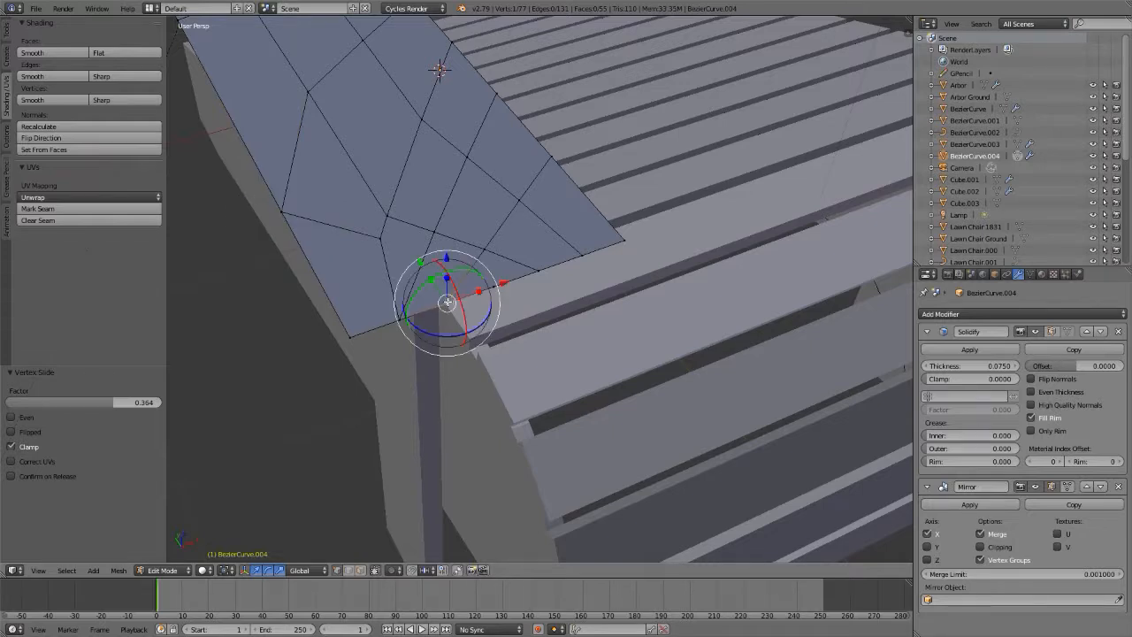
{"action": "key", "text": "shift+v"}
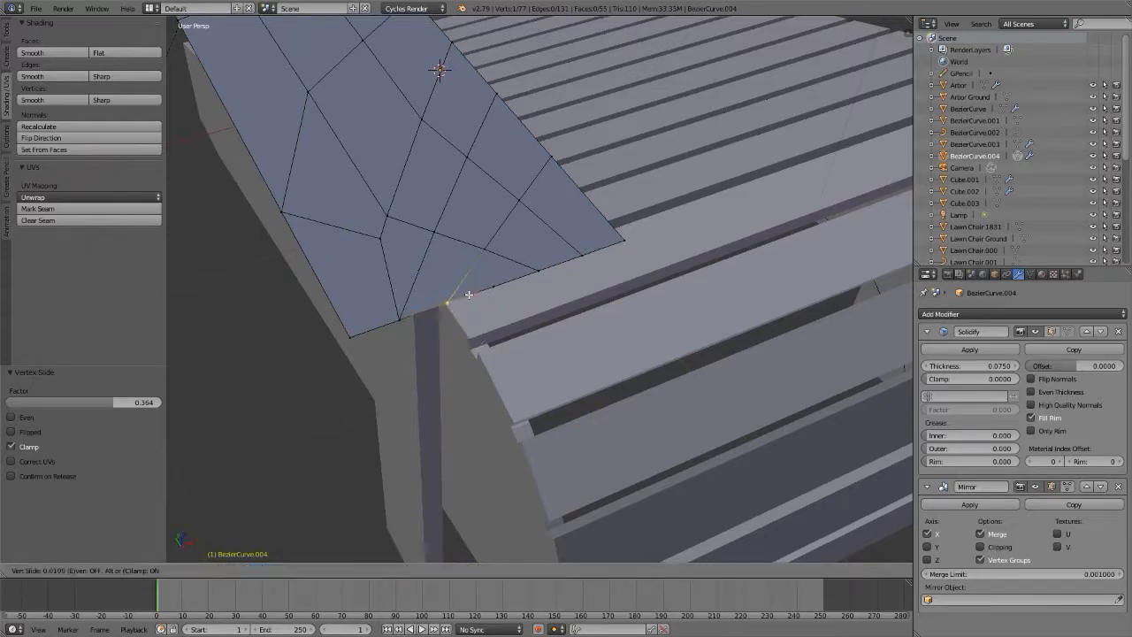
{"action": "left_click", "coordinate": [484, 293]}
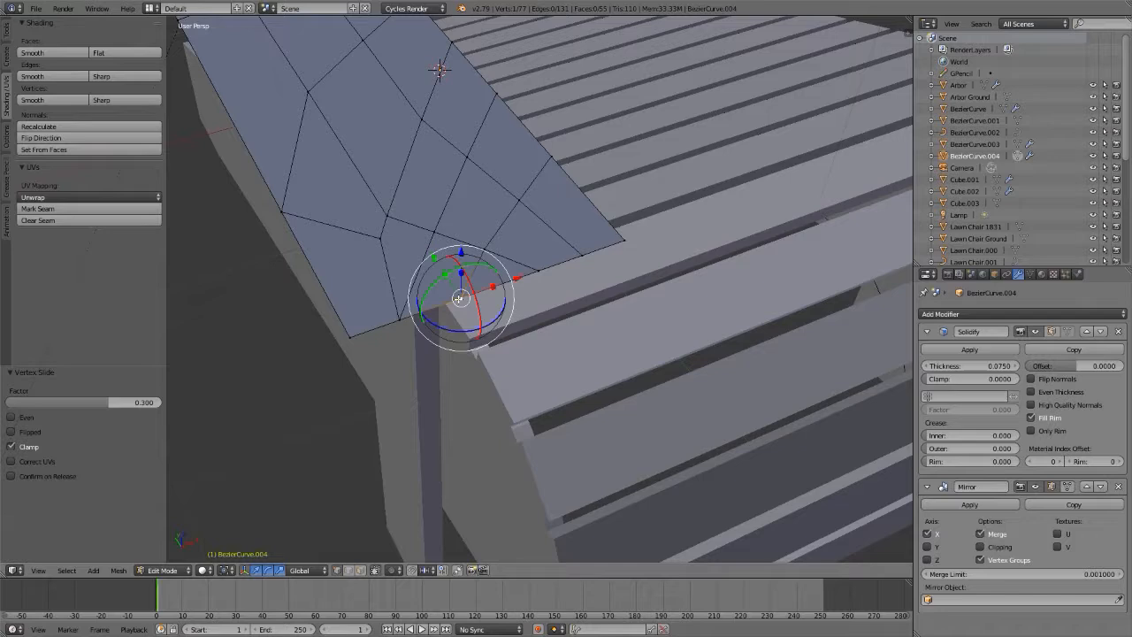
{"action": "right_click", "coordinate": [398, 316]}
{"action": "key", "text": "shift+v"}
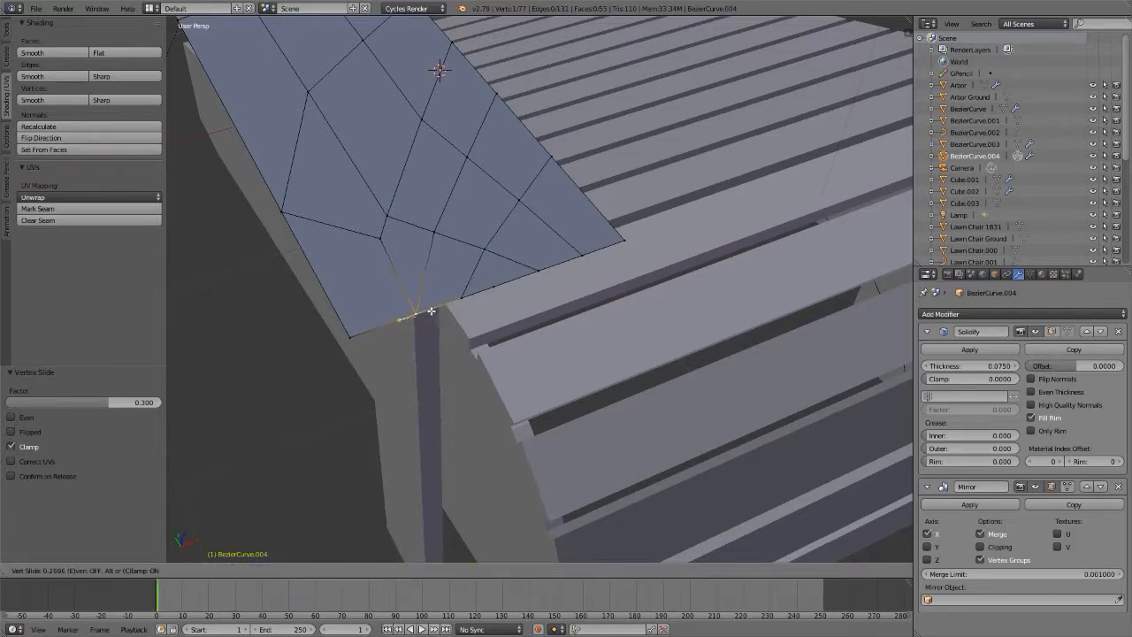
{"action": "left_click", "coordinate": [412, 315]}
- Bevel both front corner vertices of the armrest with a vertex-only offset of about 0.075, 5 segments and a profile of 0.5
{"action": "right_click", "coordinate": [375, 309]}
{"action": "right_click", "coordinate": [622, 237], "text": "shift"}
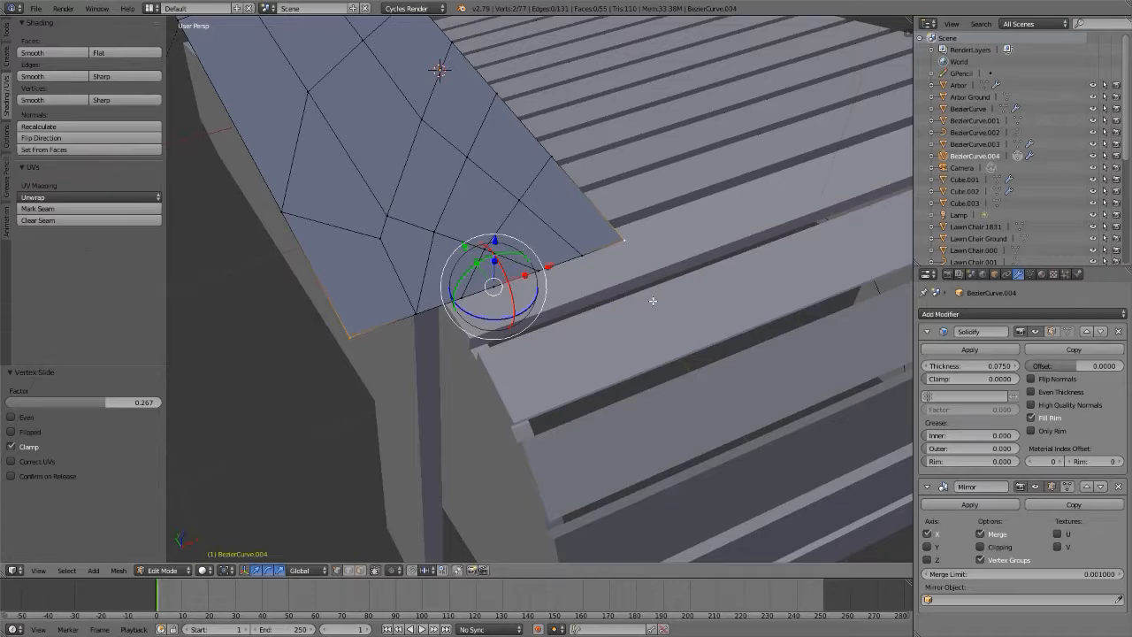
{"action": "key", "text": "ctrl+shift+b"}
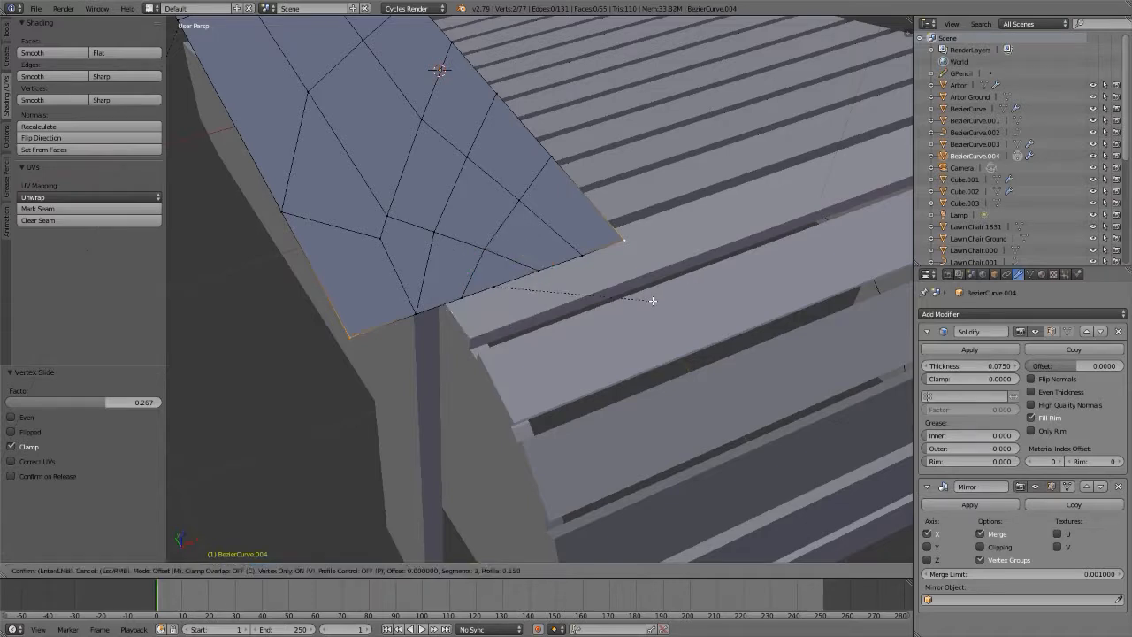
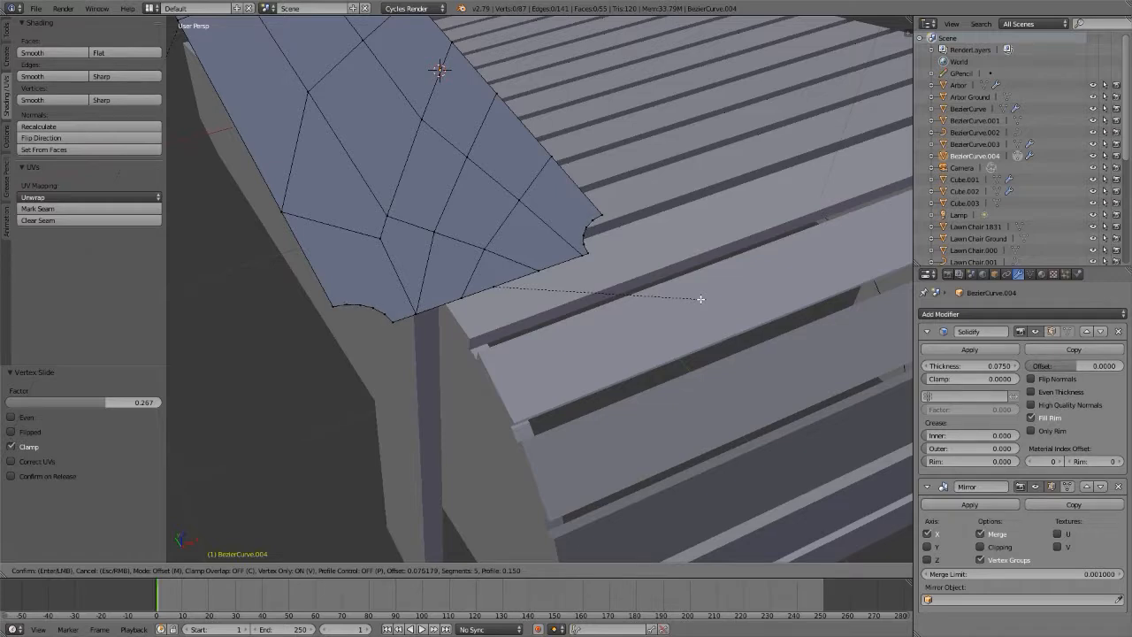
{"action": "left_click", "coordinate": [700, 299]}
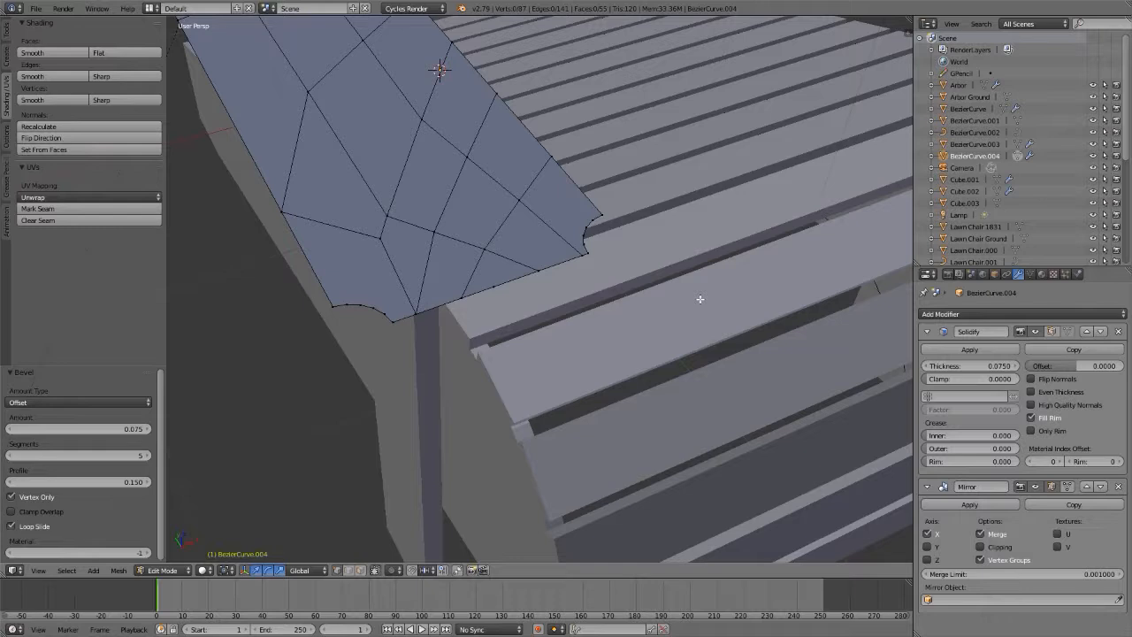
{"action": "left_click", "coordinate": [96, 481]}
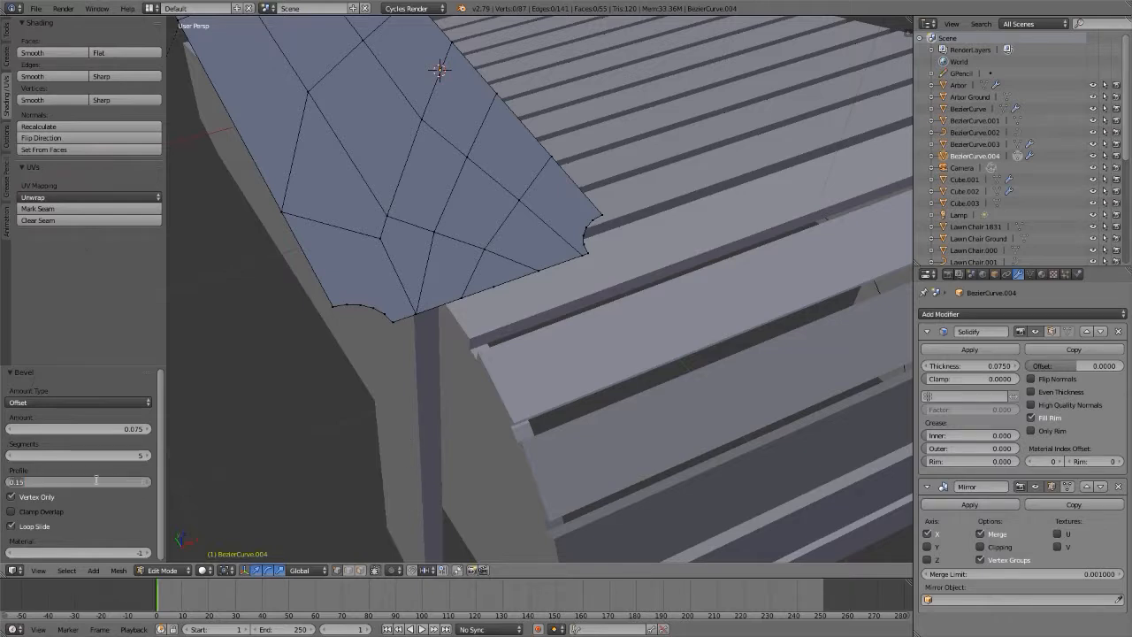
{"action": "type", "text": "1"}
{"action": "key", "text": "Return"}
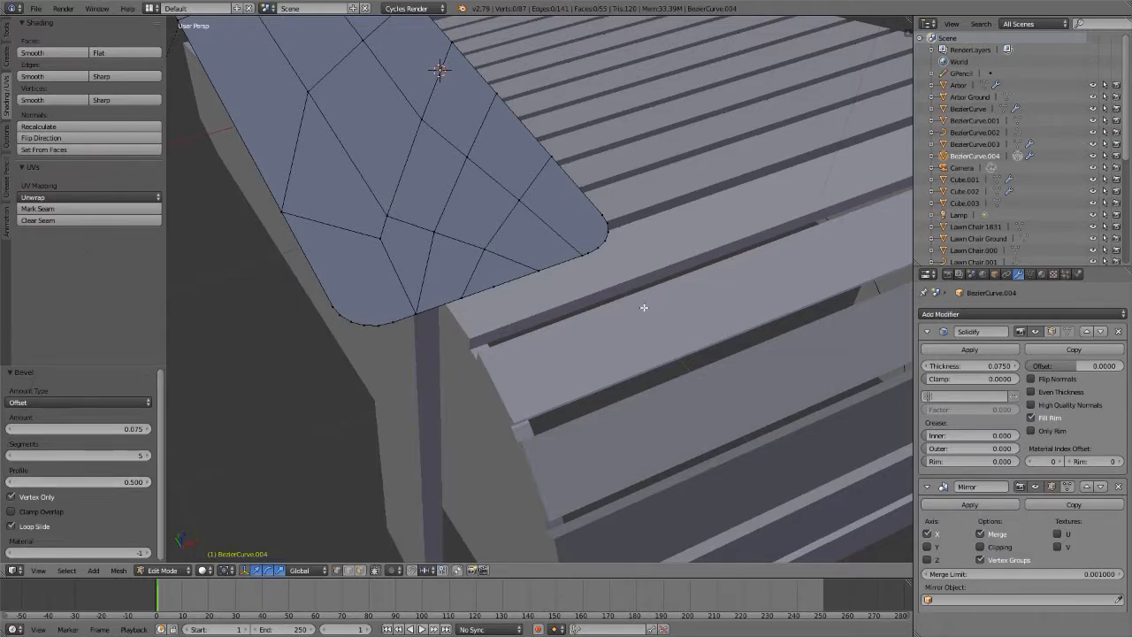
- Return to Object Mode and hide the tool shelf to view the rounded armrests on the whole chair
{"action": "key", "text": "Tab"}
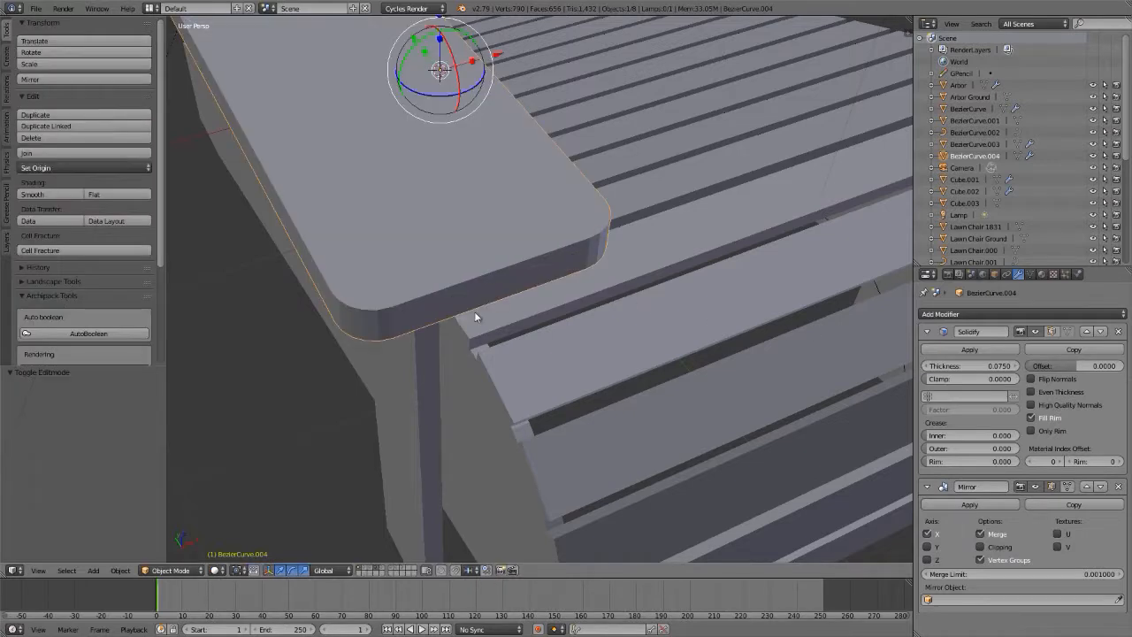
{"action": "scroll", "coordinate": [472, 286], "scroll_direction": "down", "scroll_amount": 5}
{"action": "middle_click_drag", "start_coordinate": [477, 286], "coordinate": [502, 436]}
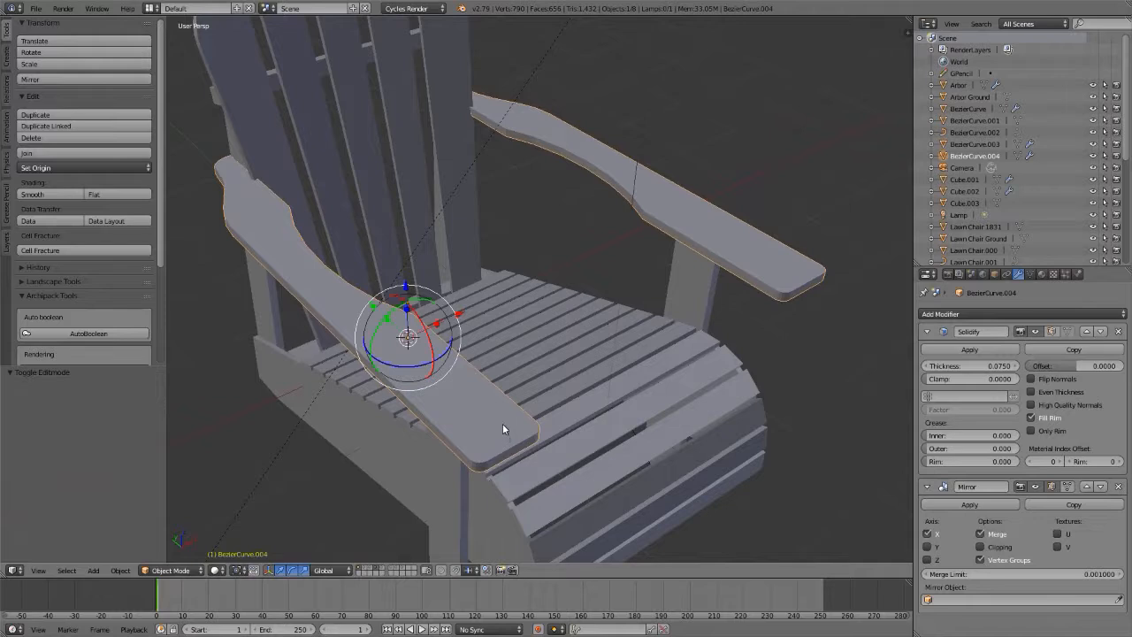
{"action": "key", "text": "t"}
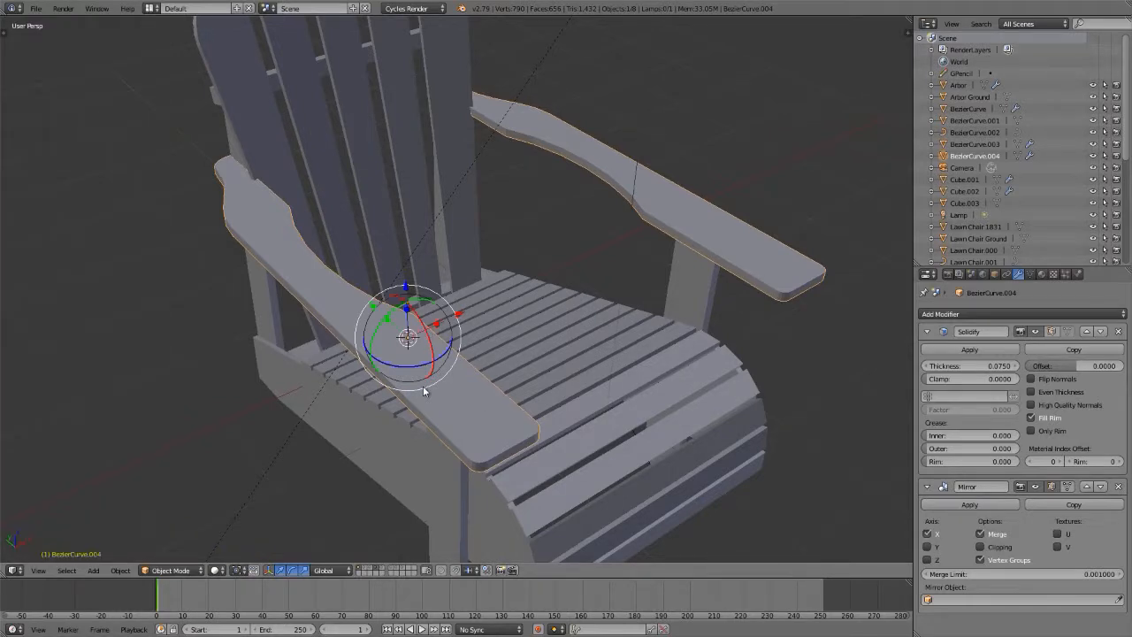
{"action": "middle_click_drag", "start_coordinate": [425, 389], "coordinate": [337, 300], "text": "shift"}
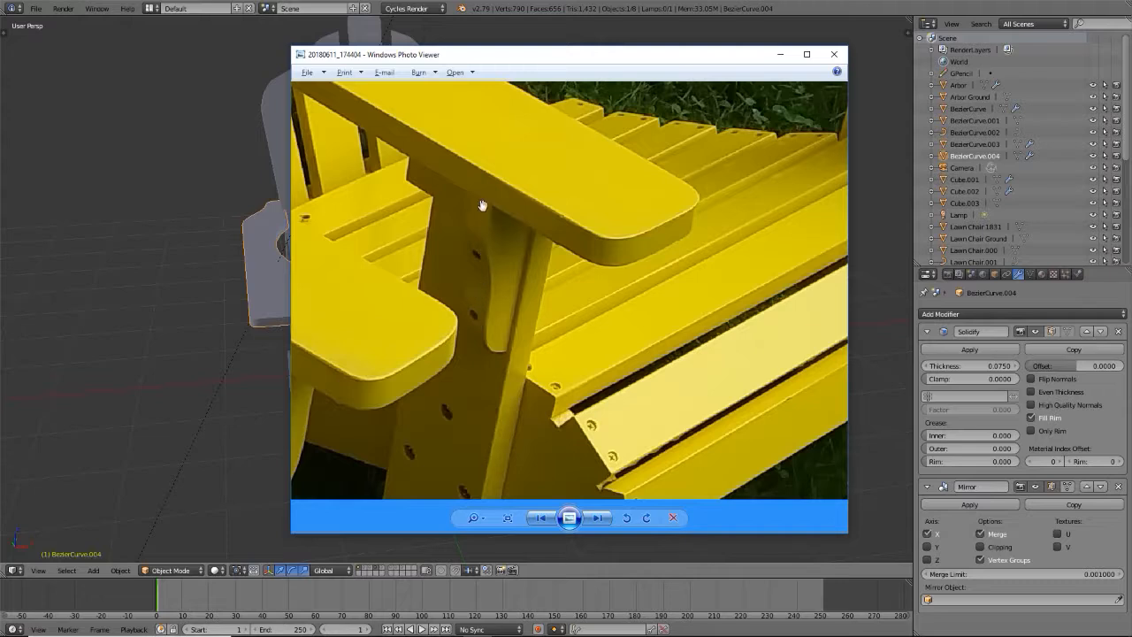
- Examine the armrests, the screws in the front leg and the screws in the front seat slats in the reference photo
{"action": "scroll", "coordinate": [487, 204], "scroll_direction": "down", "scroll_amount": 5}
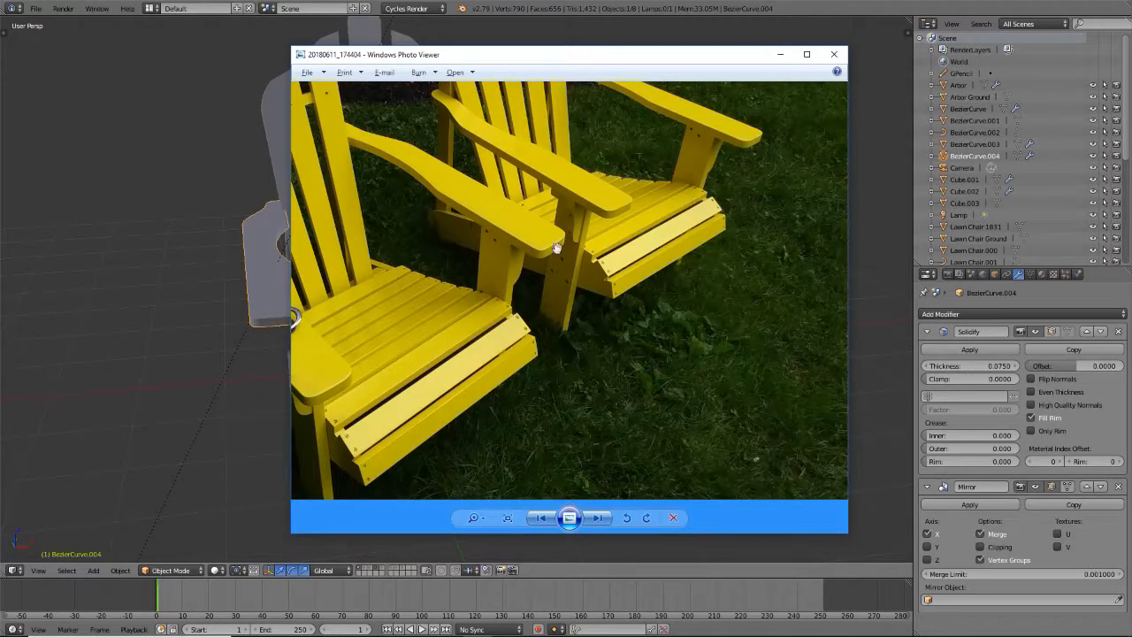
{"action": "scroll", "coordinate": [557, 265], "scroll_direction": "up", "scroll_amount": 8}
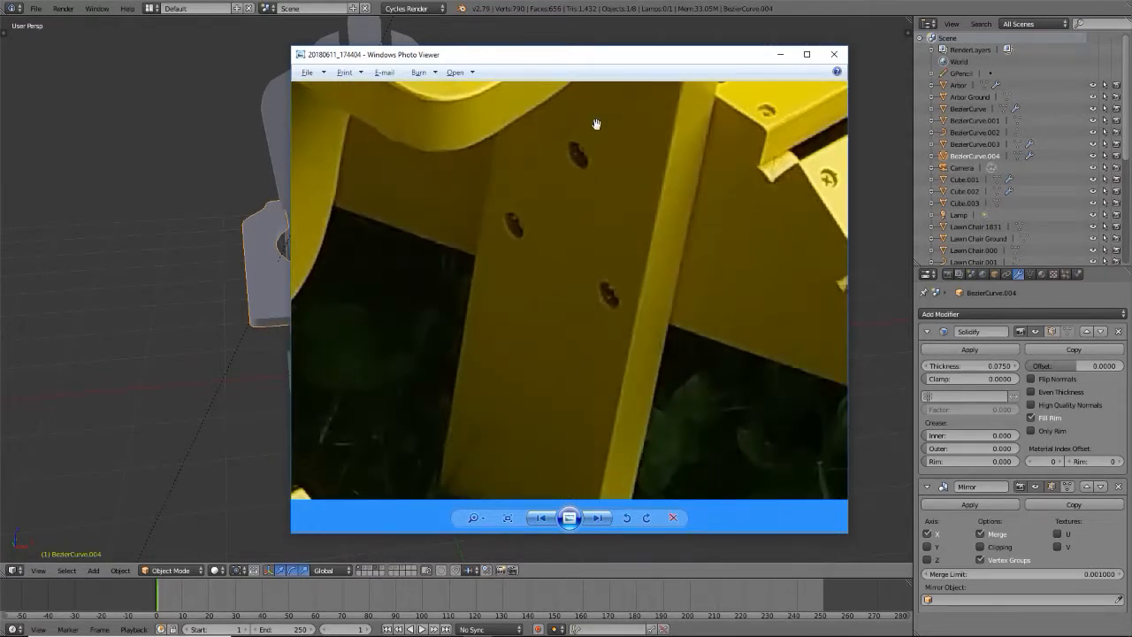
{"action": "scroll", "coordinate": [611, 283], "scroll_direction": "down", "scroll_amount": 5}
{"action": "scroll", "coordinate": [674, 235], "scroll_direction": "up", "scroll_amount": 7}
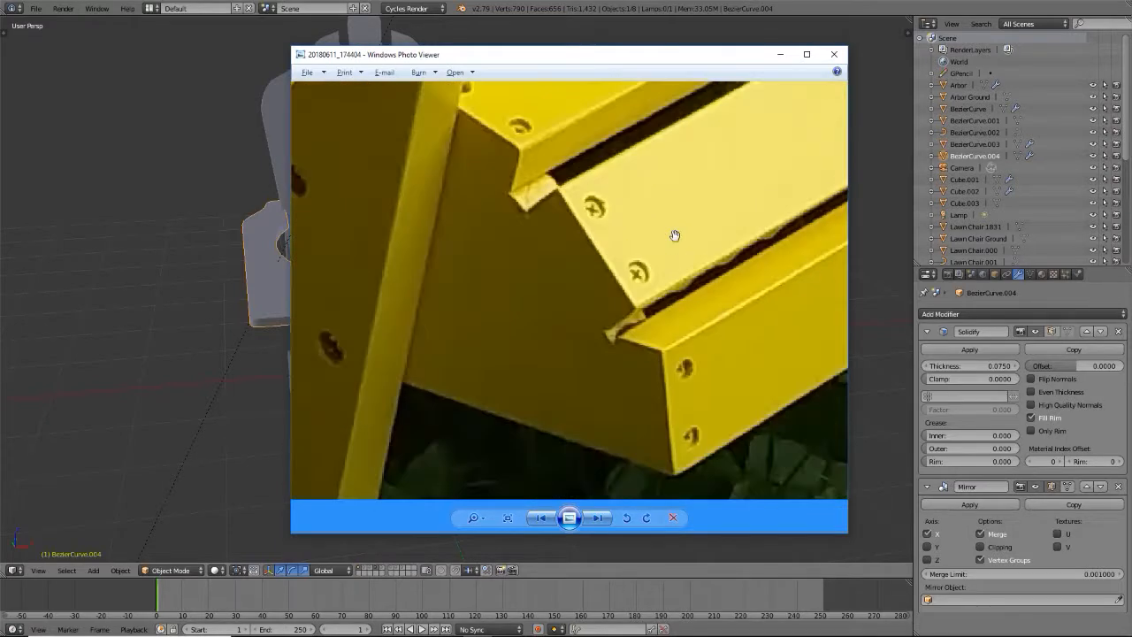
{"action": "scroll", "coordinate": [585, 219], "scroll_direction": "up", "scroll_amount": 2}
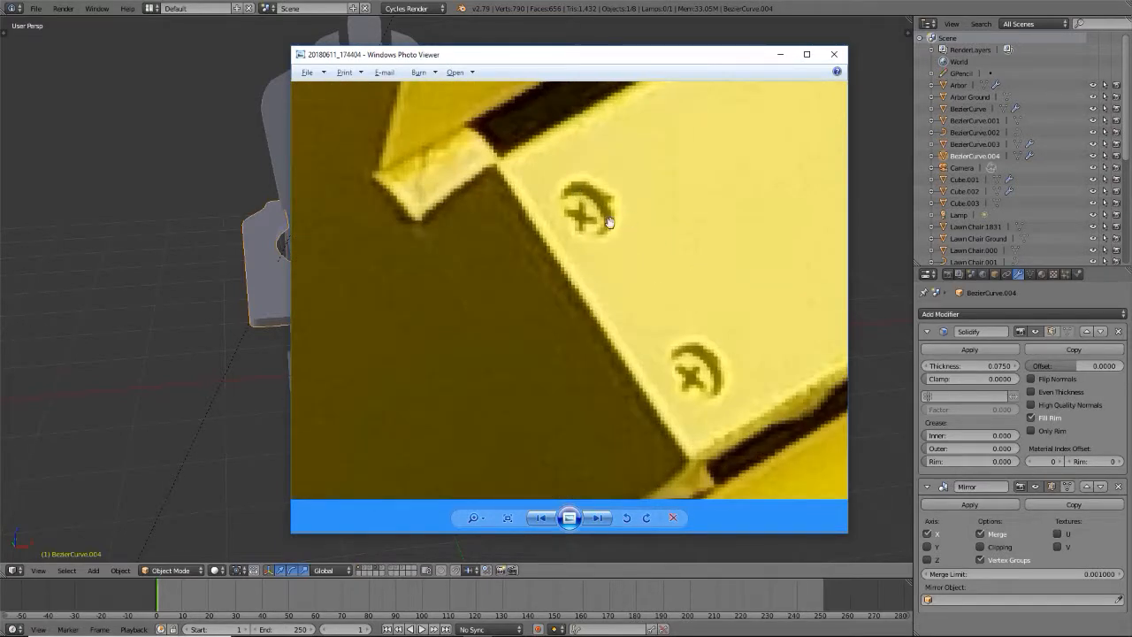
- Return from the reference photo to Blender and thicken the armrests by setting their Solidify thickness to 0.097
{"action": "scroll", "coordinate": [586, 215], "scroll_direction": "down", "scroll_amount": 2}
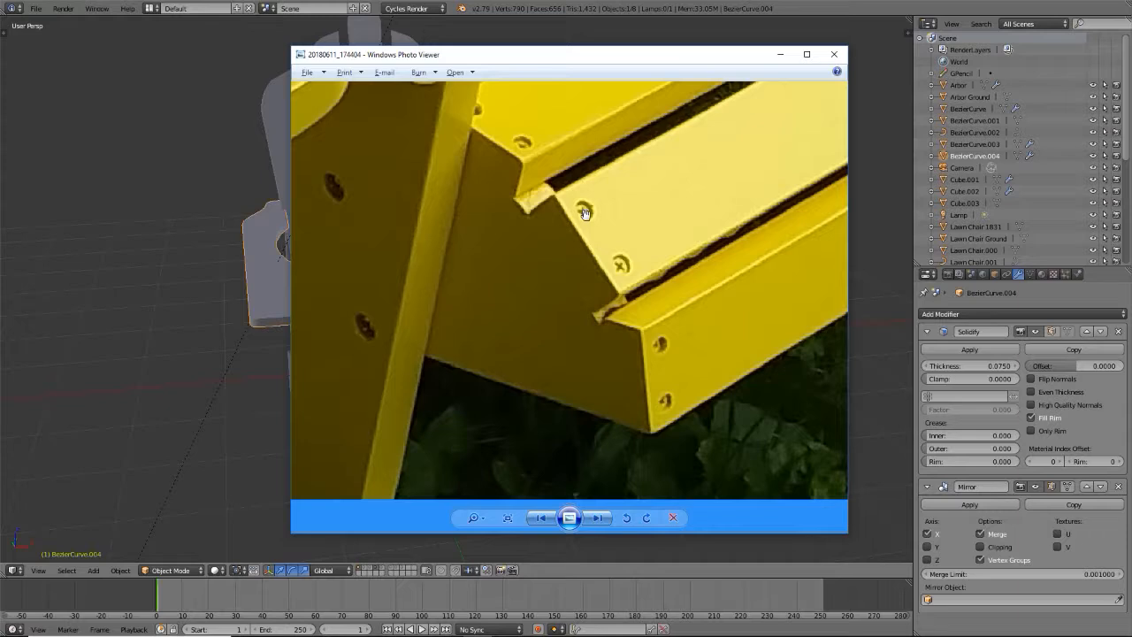
{"action": "scroll", "coordinate": [585, 215], "scroll_direction": "down", "scroll_amount": 3}
{"action": "scroll", "coordinate": [588, 225], "scroll_direction": "down", "scroll_amount": 2}
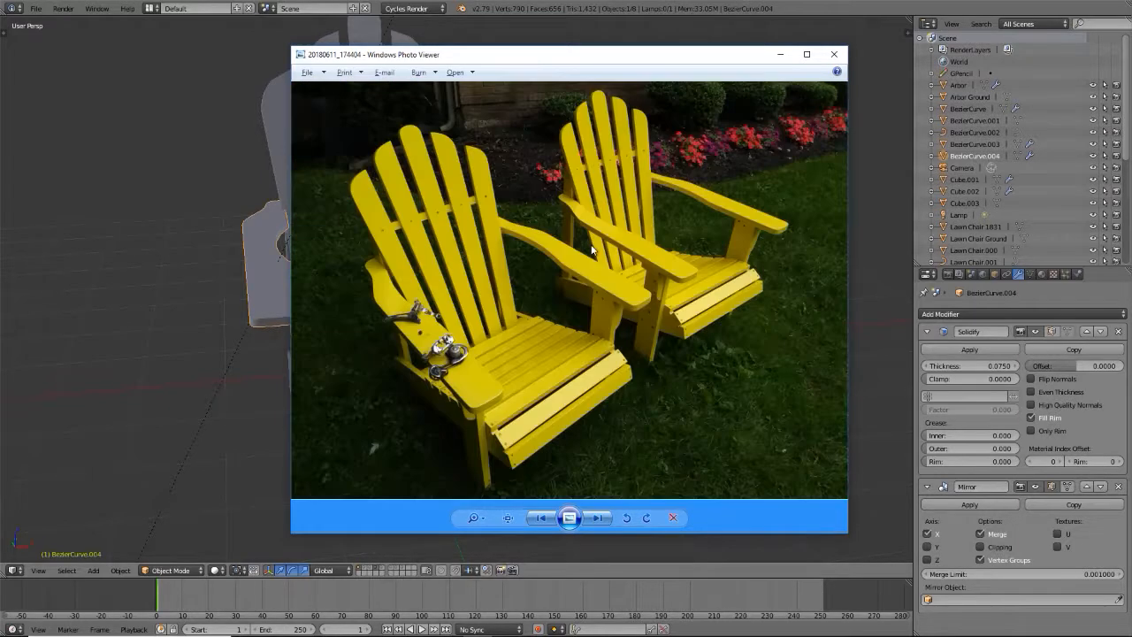
{"action": "key", "text": "alt+Tab"}
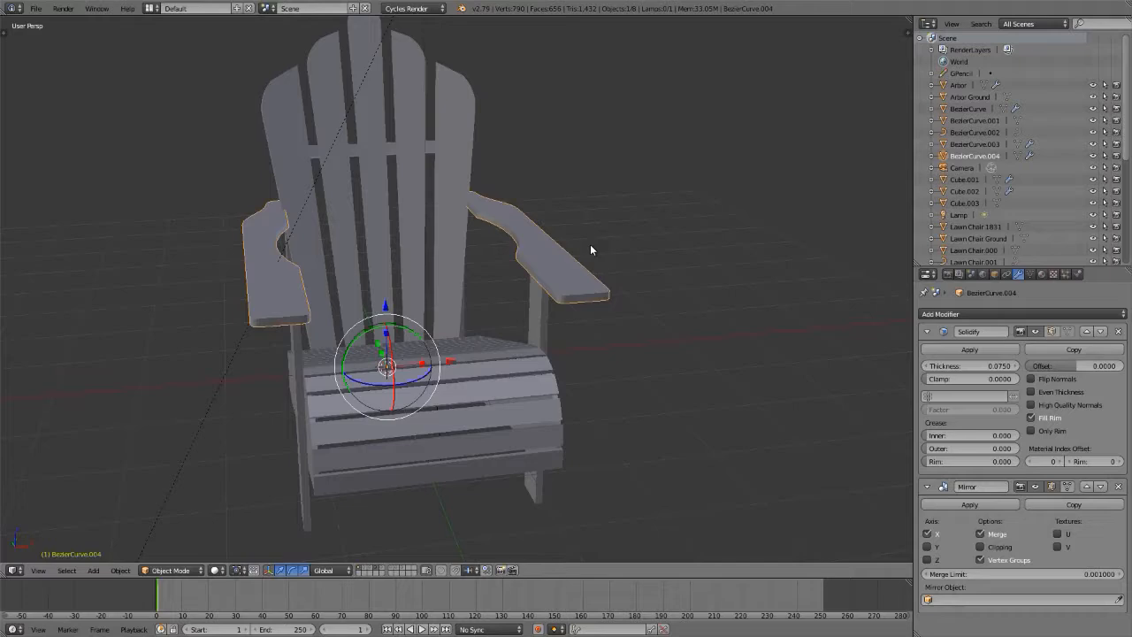
{"action": "scroll", "coordinate": [702, 372], "scroll_direction": "down", "scroll_amount": 2}
{"action": "scroll", "coordinate": [468, 394], "scroll_direction": "up", "scroll_amount": 3}
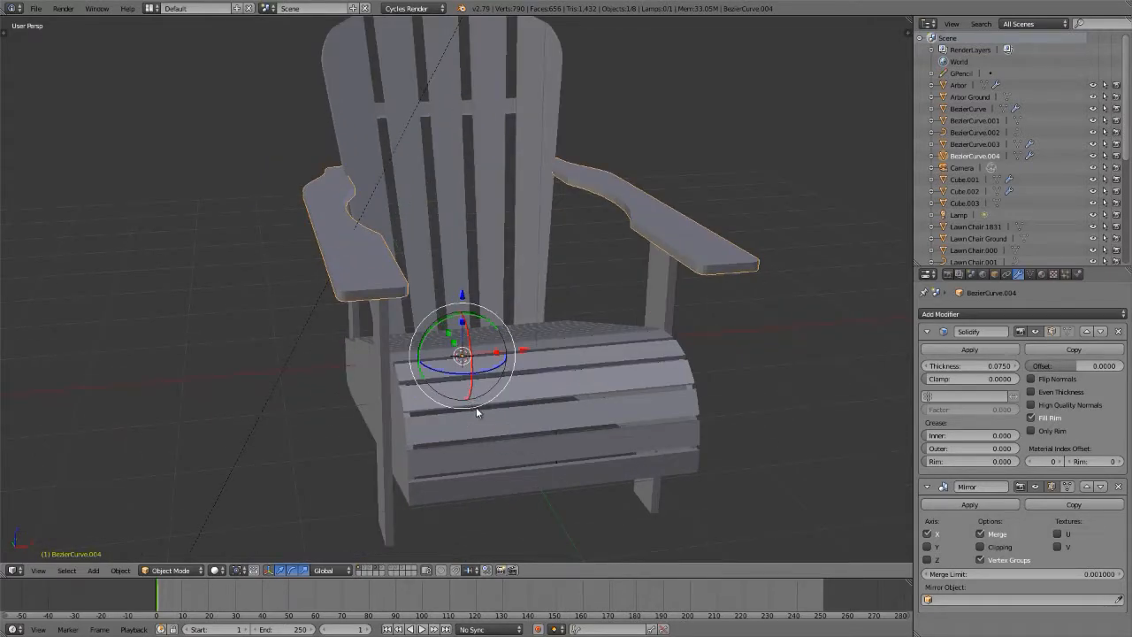
{"action": "middle_click_drag", "start_coordinate": [475, 407], "coordinate": [588, 346]}
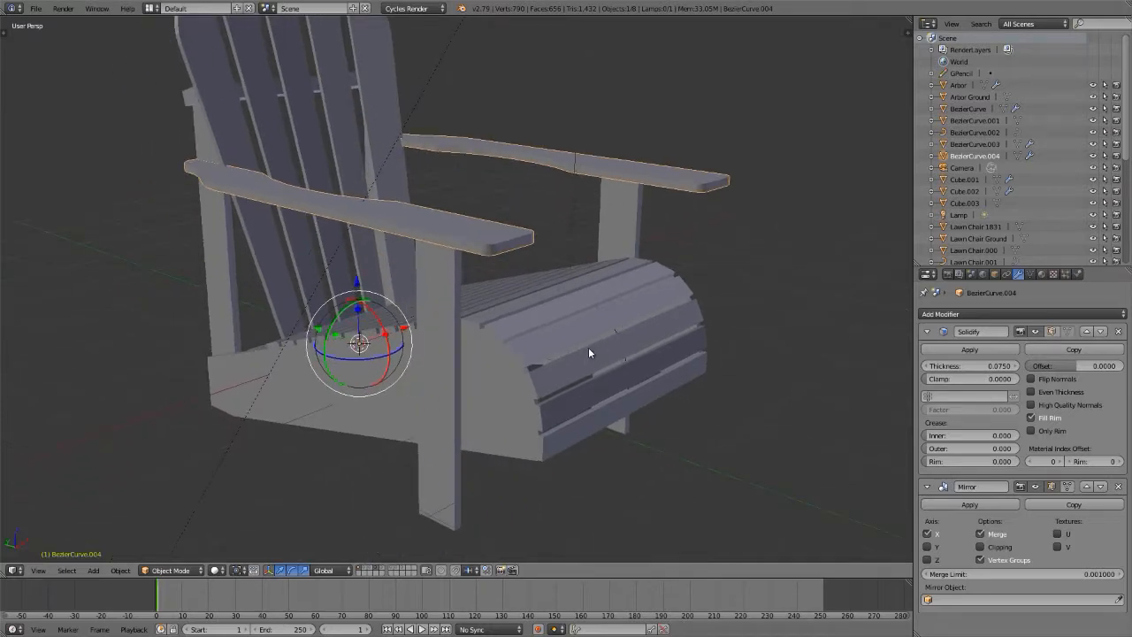
{"action": "left_click_drag", "start_coordinate": [960, 368], "coordinate": [969, 367]}
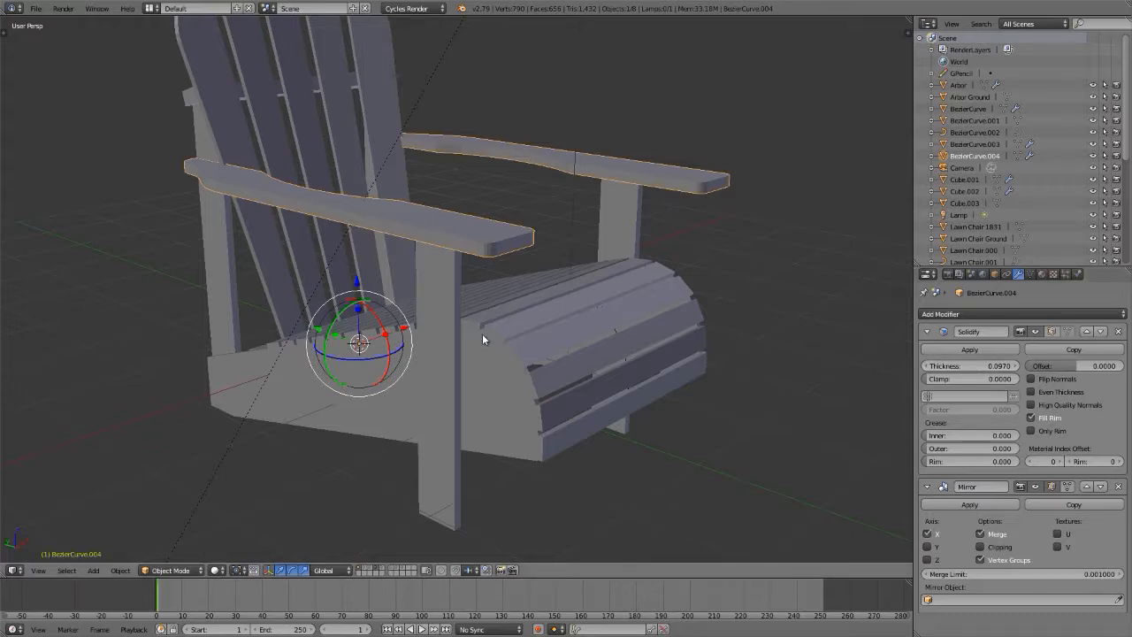
- Add a Bezier curve in front view and move its points in Edit Mode to the empty area left of the chair
{"action": "key", "text": "KP_1"}
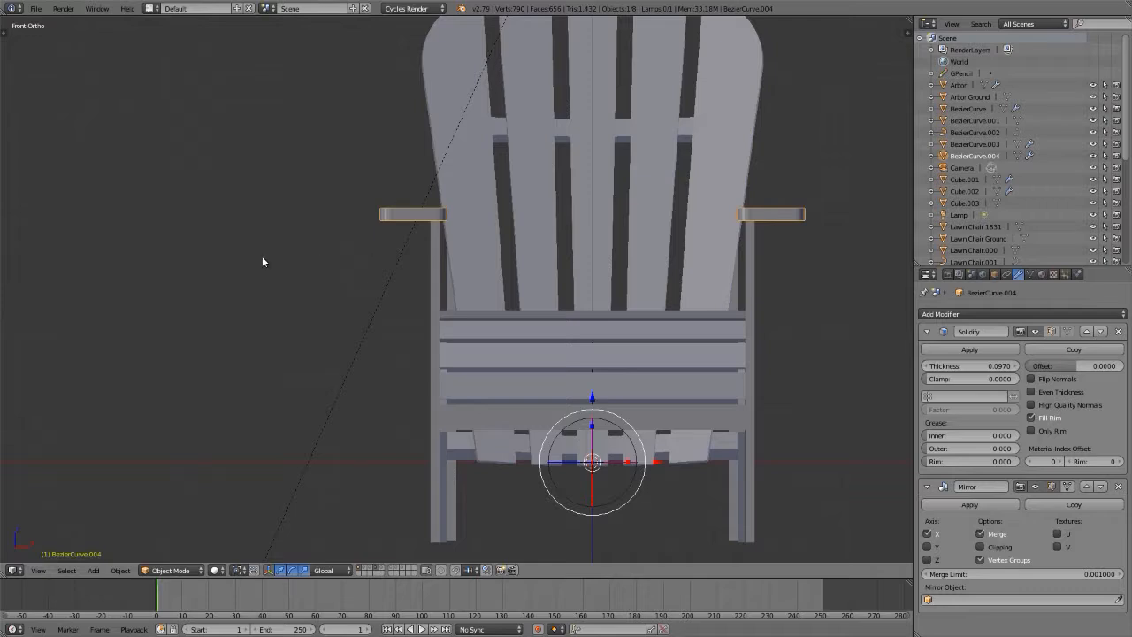
{"action": "key", "text": "a"}
{"action": "key", "text": "shift+a"}
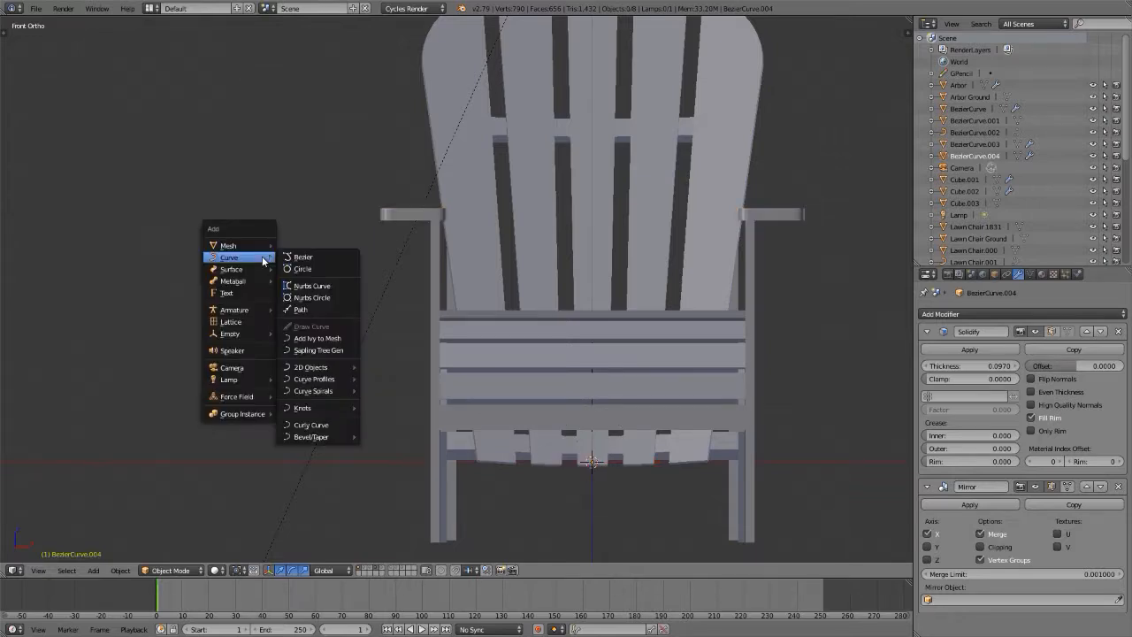
{"action": "left_click", "coordinate": [292, 256]}
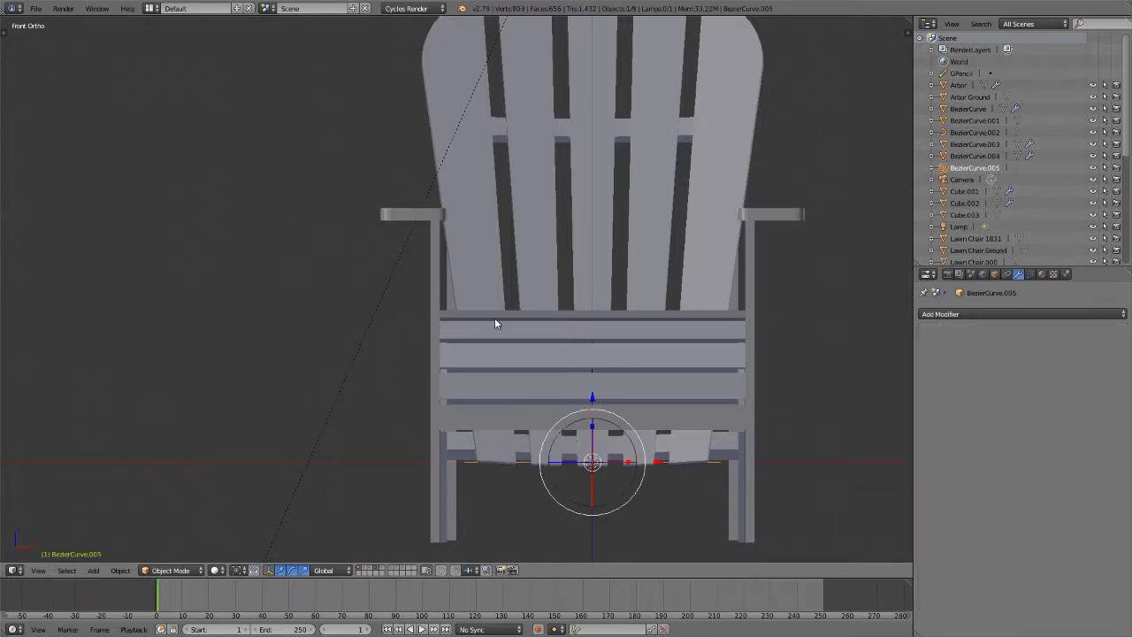
{"action": "key", "text": "Tab"}
{"action": "key", "text": "g"}
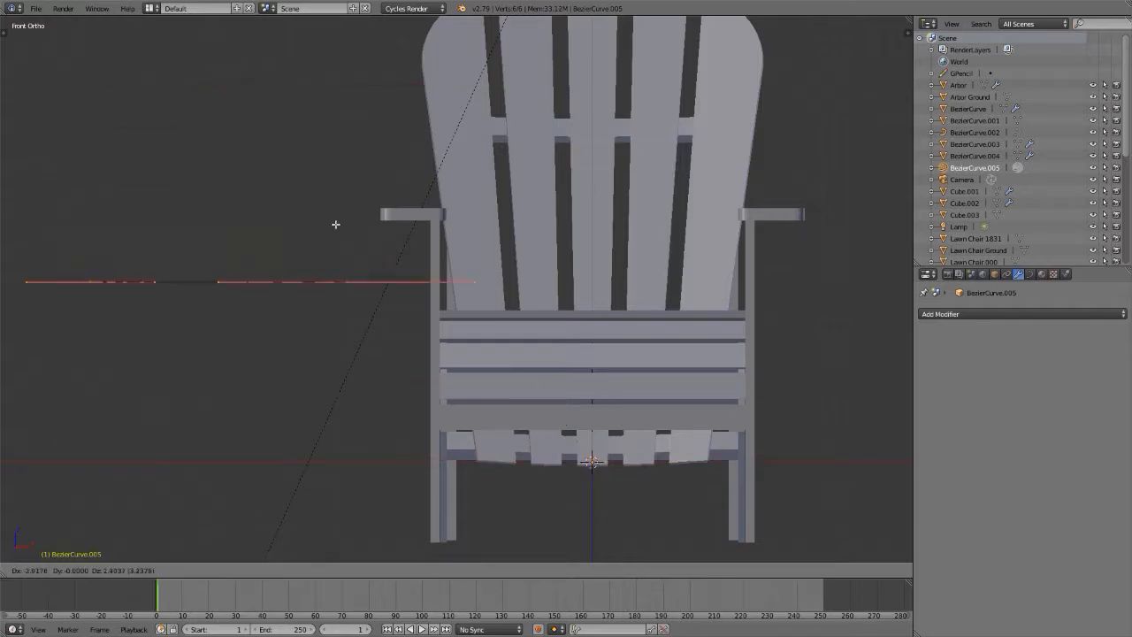
{"action": "left_click", "coordinate": [296, 169]}
- Set the curve's handles to Vector and rotate the curve 90 degrees so it stands vertically
{"action": "key", "text": "v"}
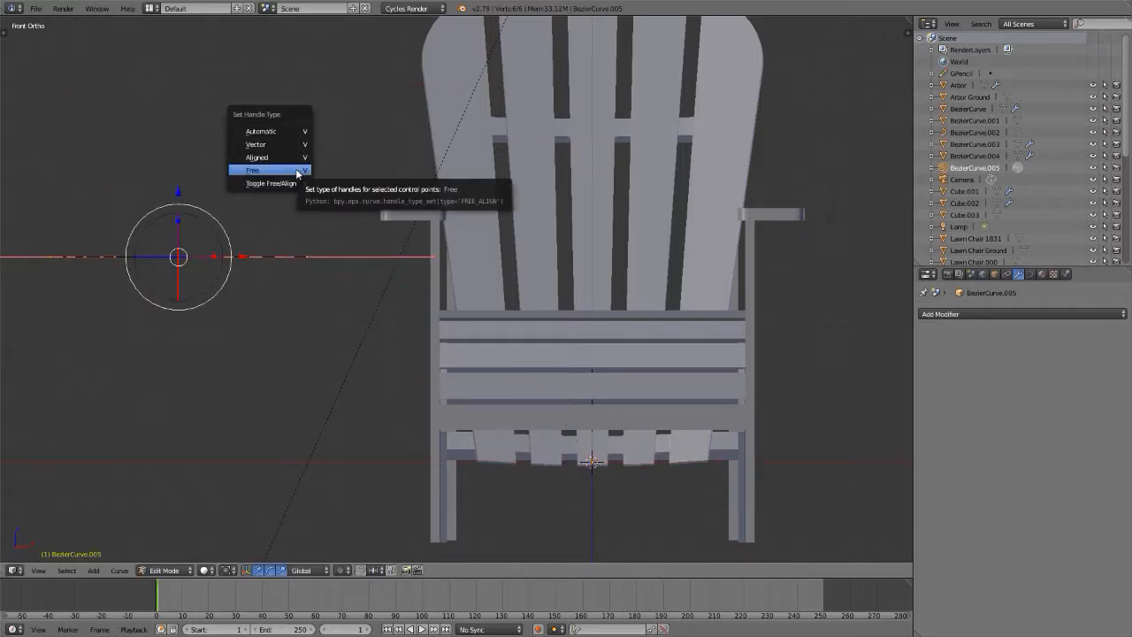
{"action": "left_click", "coordinate": [265, 131]}
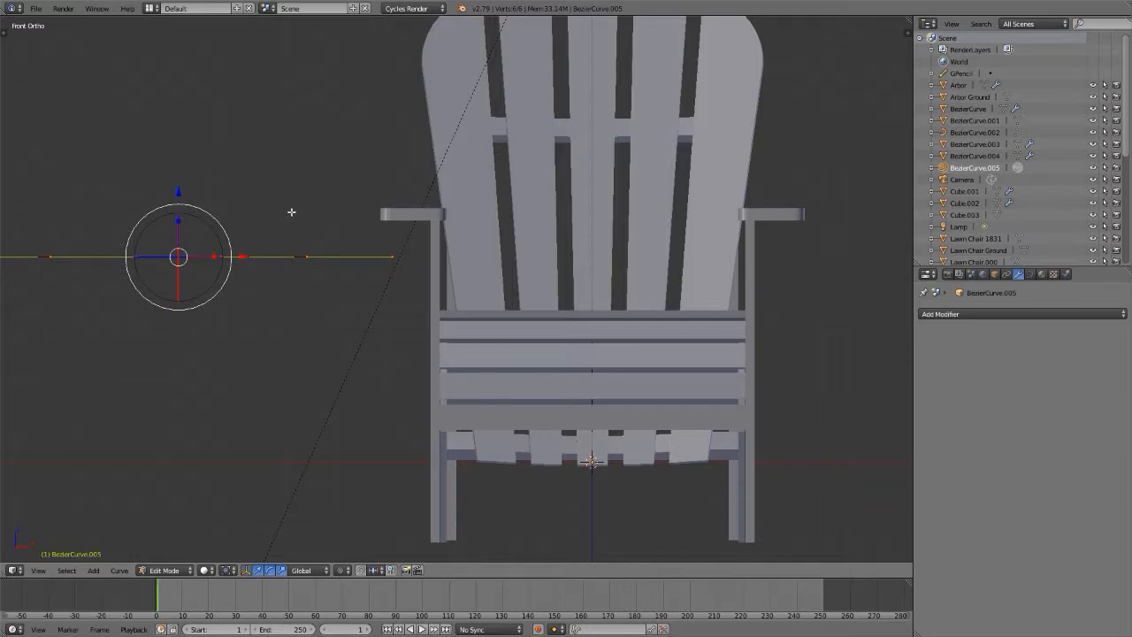
{"action": "type", "text": "r90"}
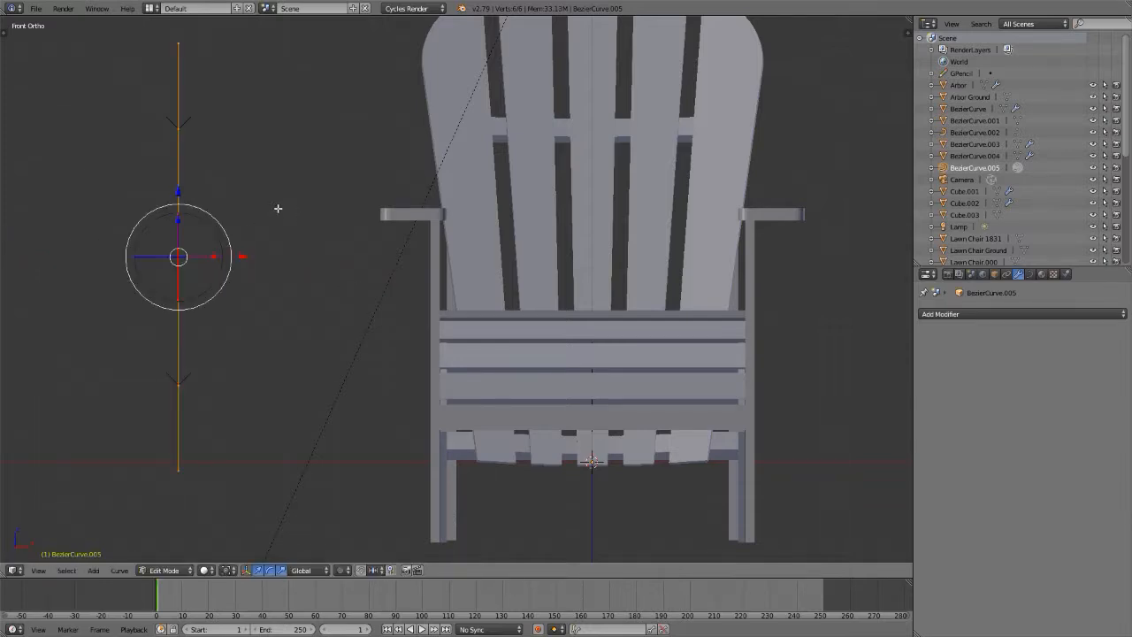
- Place the vertical curve along the left front leg's outer side below the armrest, and raise its lower point to the height of the seat's top
{"action": "key", "text": "g"}
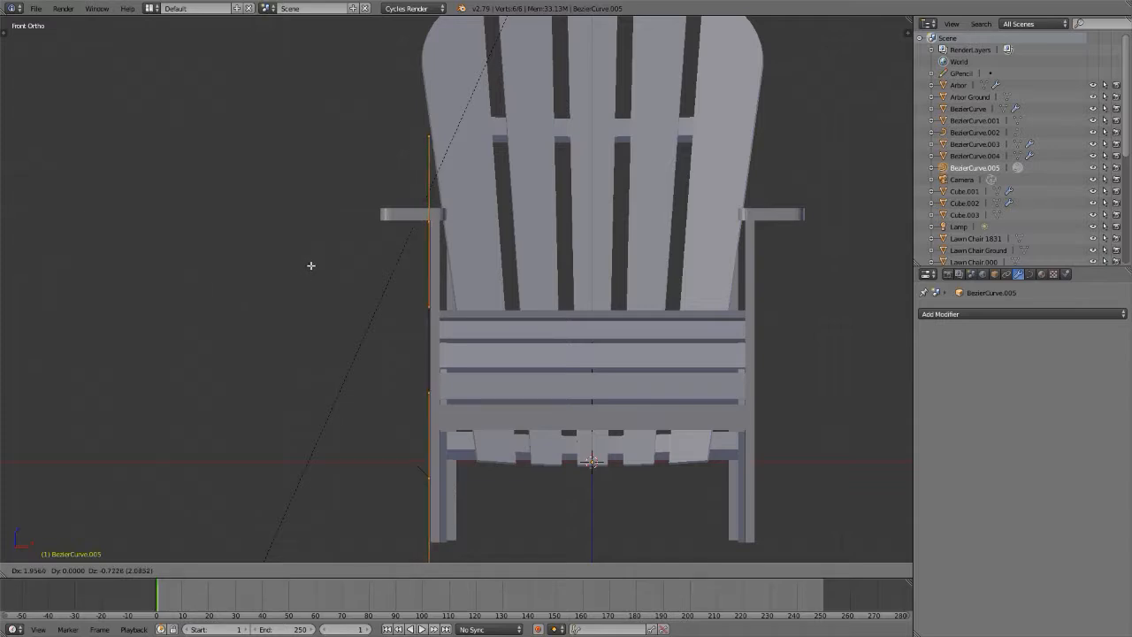
{"action": "left_click", "coordinate": [311, 265]}
{"action": "right_click", "coordinate": [424, 476]}
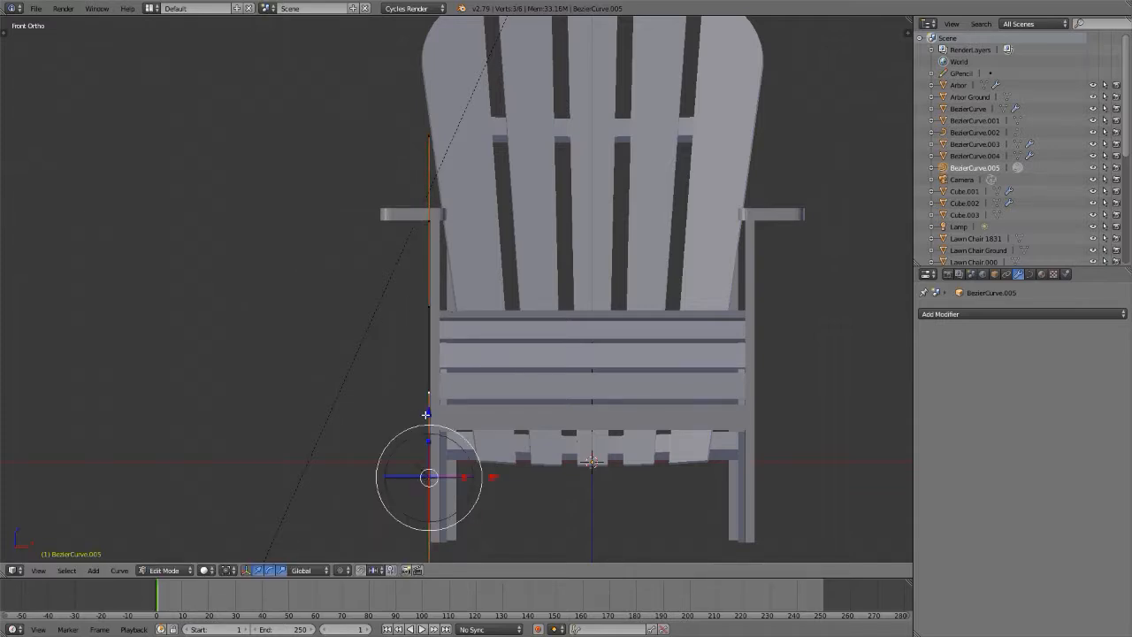
{"action": "key", "text": "g"}
{"action": "key", "text": "z"}
{"action": "left_click", "coordinate": [429, 244]}
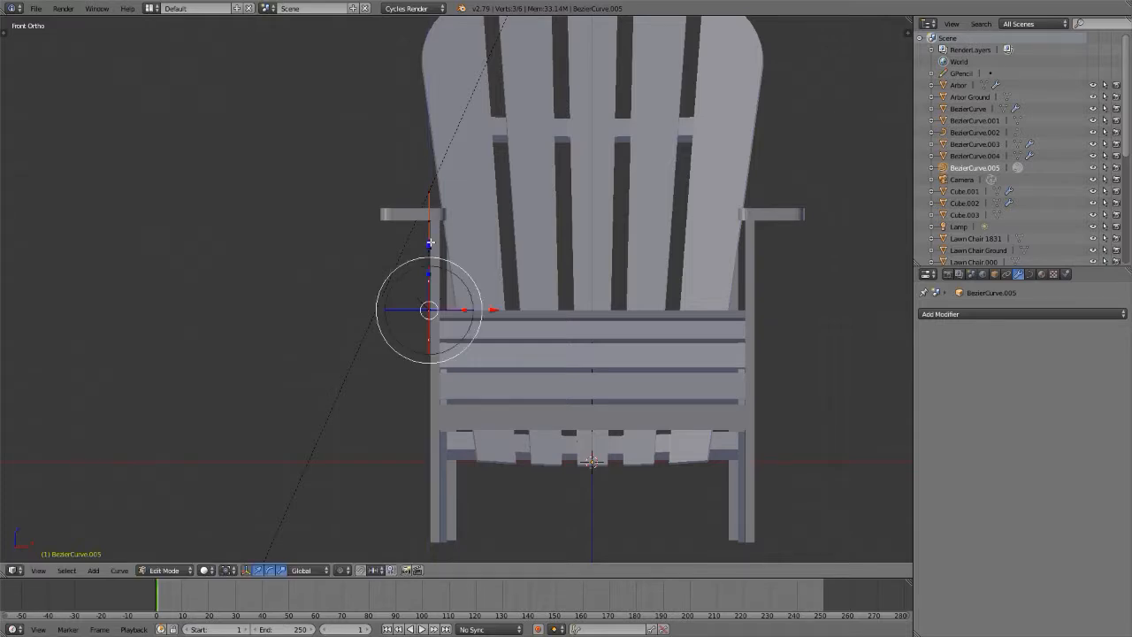
{"action": "key", "text": "s"}
{"action": "right_click", "coordinate": [429, 241]}
- Extrude the whole vertical segment outward along X and narrow the result to a rectangle that fits under the armrest
{"action": "key", "text": "a"}
{"action": "key", "text": "a"}
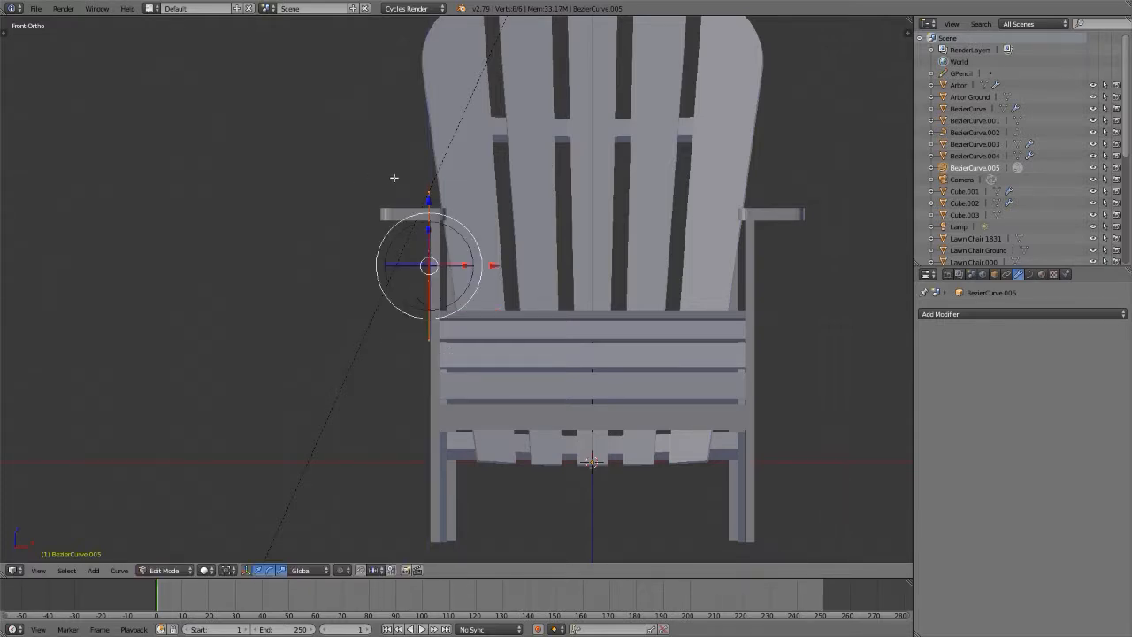
{"action": "key", "text": "e"}
{"action": "key", "text": "x"}
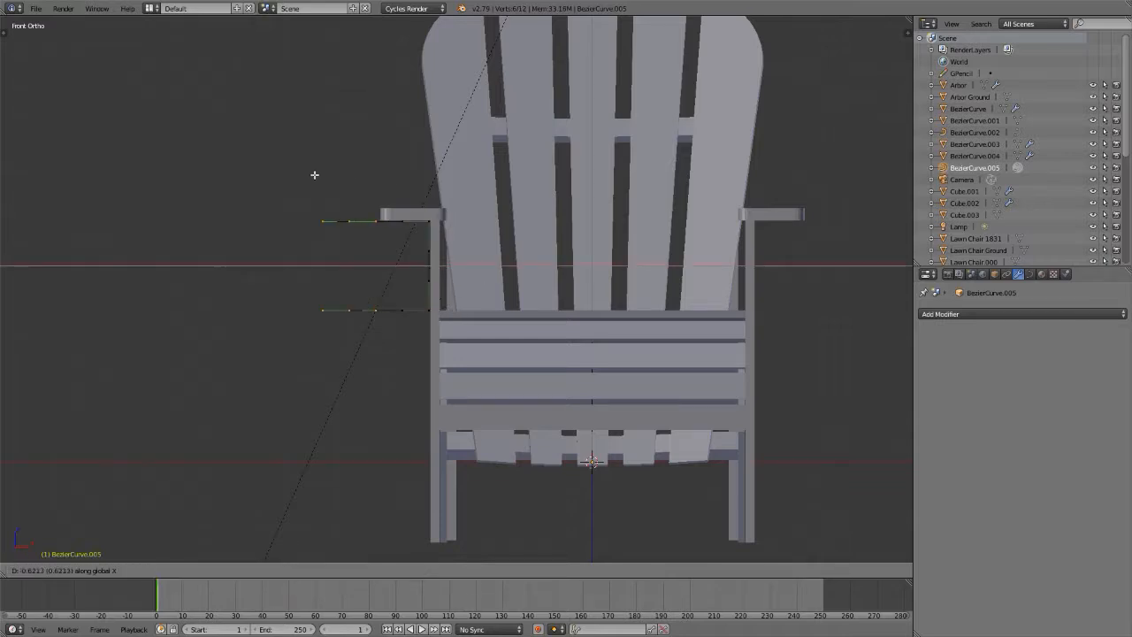
{"action": "left_click", "coordinate": [315, 174]}
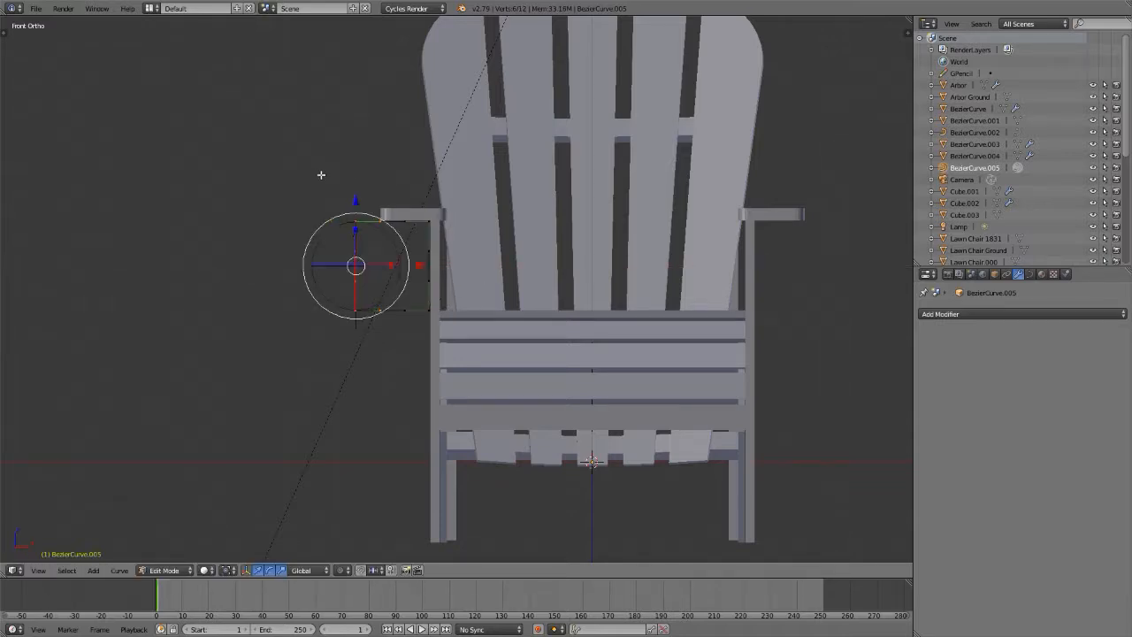
{"action": "key", "text": "g"}
{"action": "key", "text": "x"}
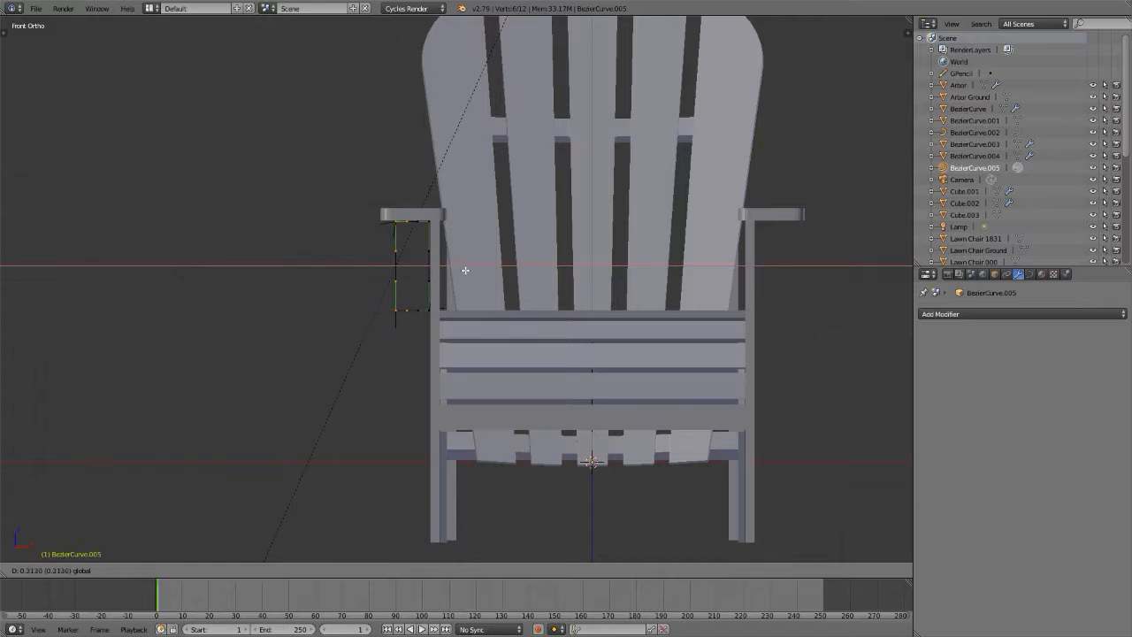
{"action": "left_click", "coordinate": [460, 269]}
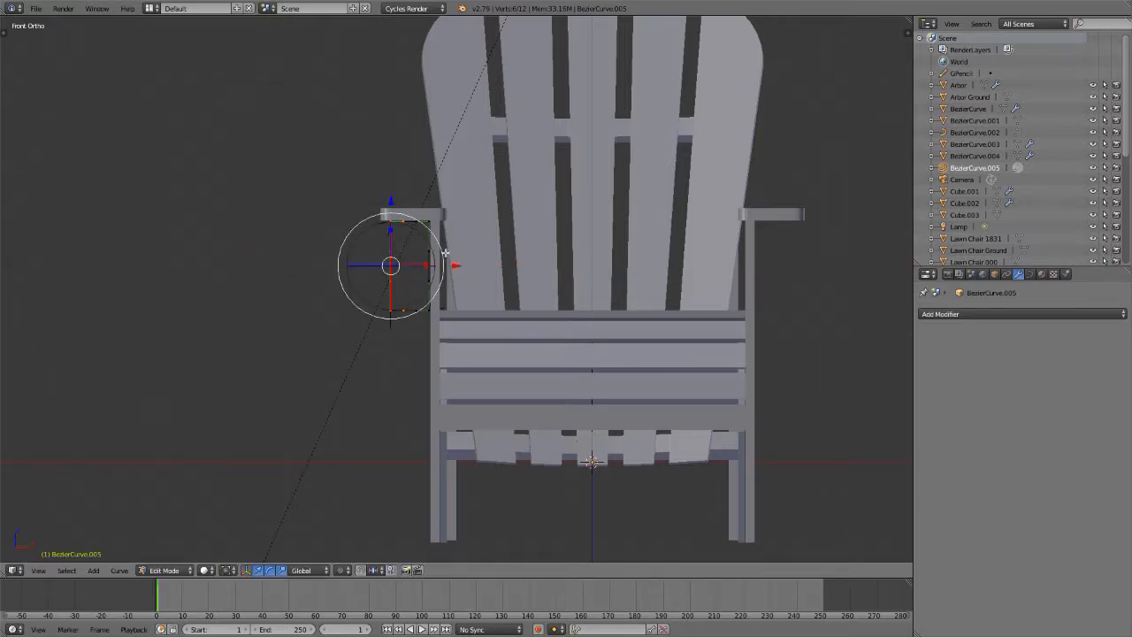
- Move the rectangle's two inner points along X until they sit flush with the outer face of the front leg
{"action": "right_click", "coordinate": [428, 219]}
{"action": "right_click", "coordinate": [429, 311], "text": "shift"}
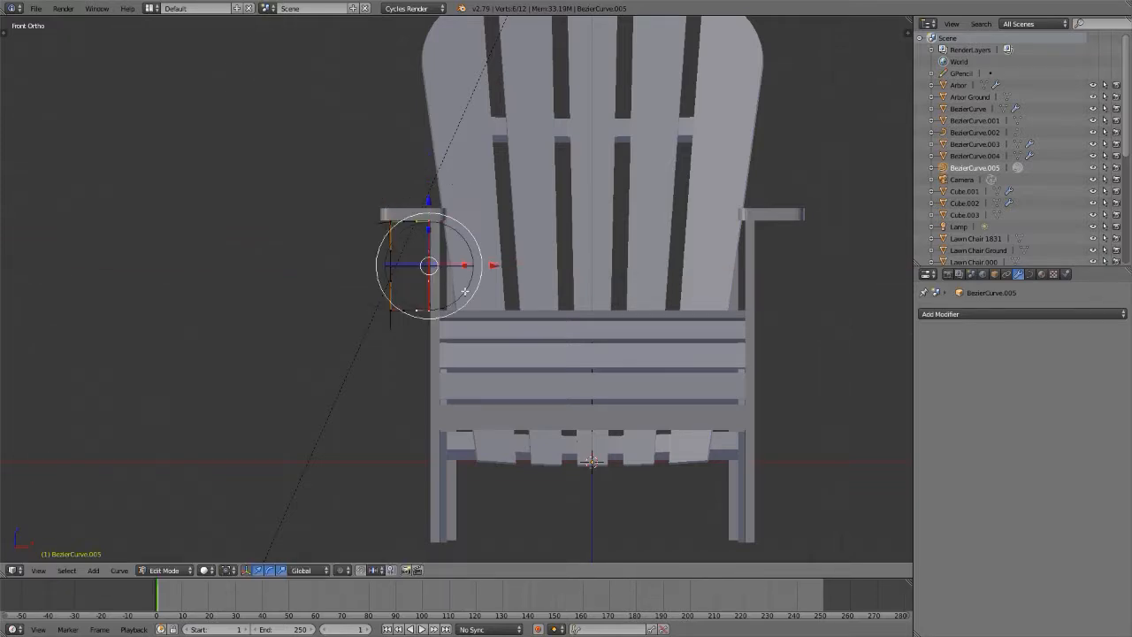
{"action": "key", "text": "g"}
{"action": "key", "text": "x"}
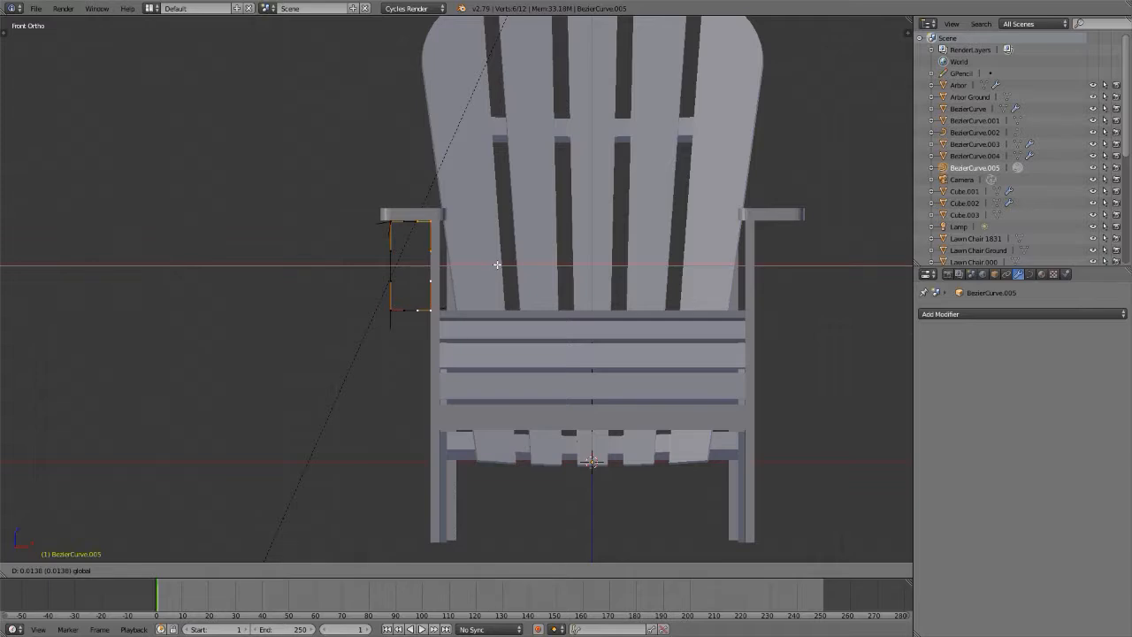
{"action": "left_click", "coordinate": [497, 263]}
{"action": "scroll", "coordinate": [430, 257], "scroll_direction": "up", "scroll_amount": 8}
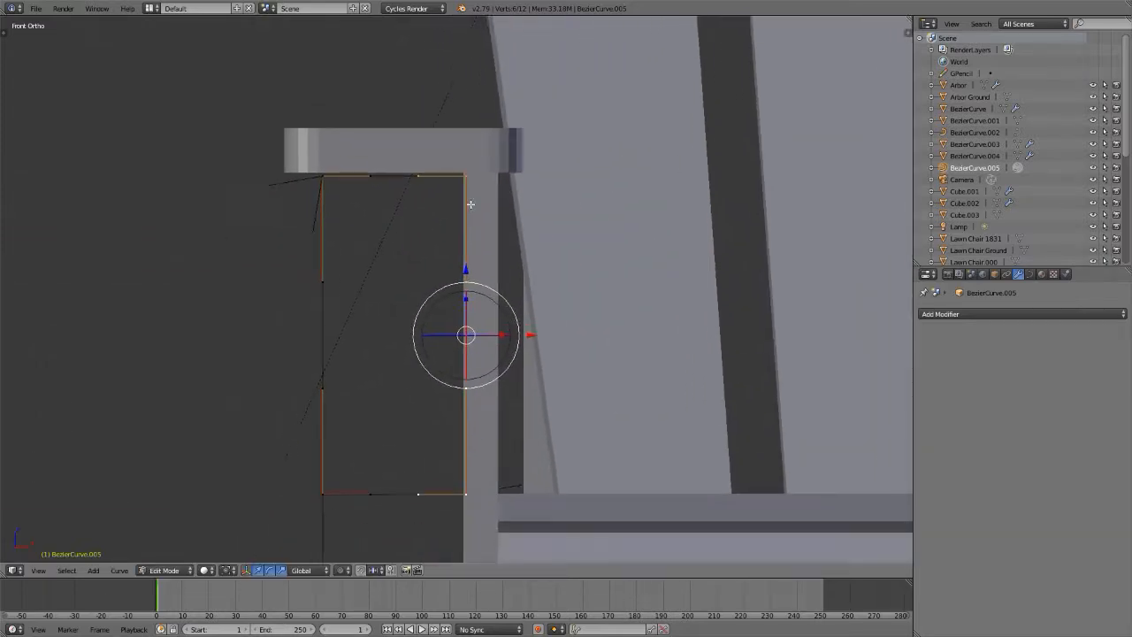
{"action": "key", "text": "g"}
{"action": "key", "text": "x"}
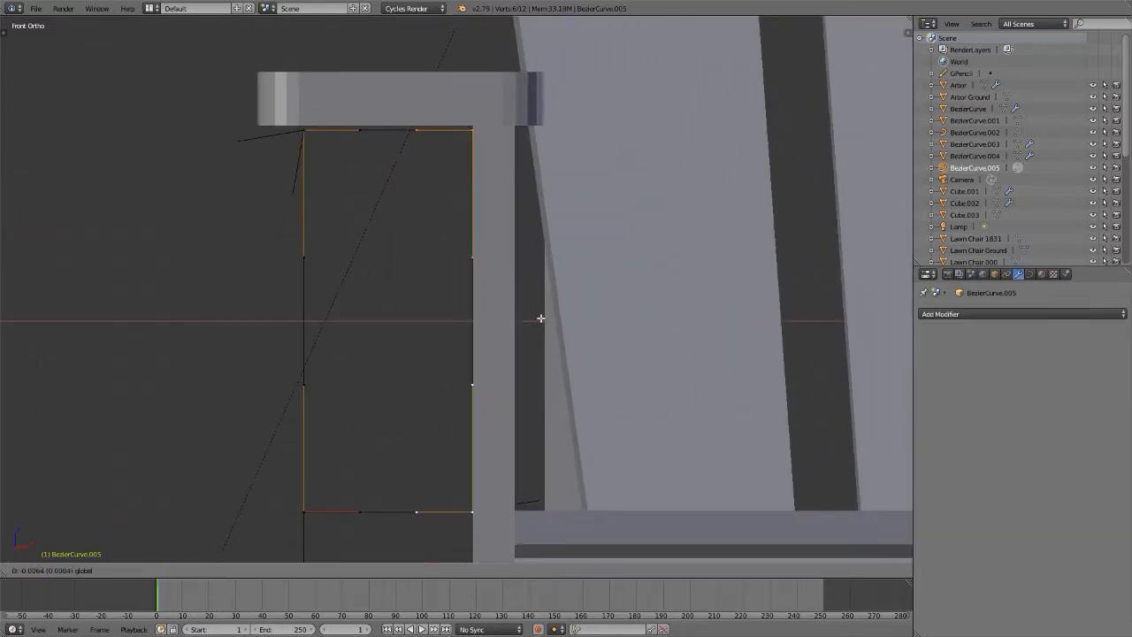
{"action": "left_click", "coordinate": [540, 318]}
- Raise the rectangle's two upper points until they meet the underside of the armrest
{"action": "right_click", "coordinate": [302, 132]}
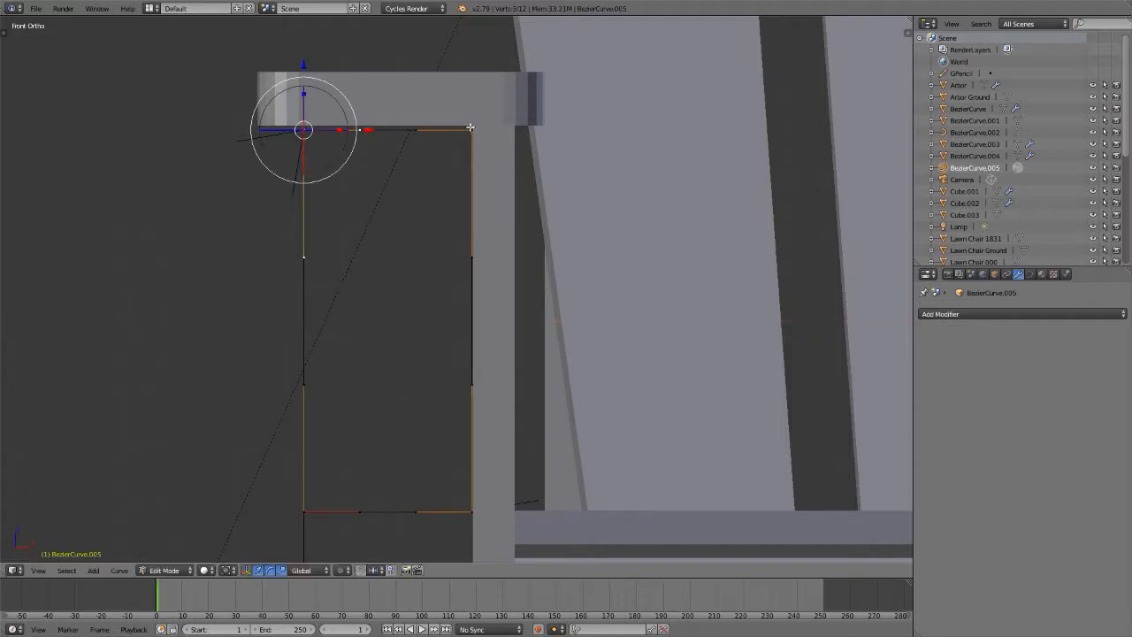
{"action": "right_click", "coordinate": [472, 131], "text": "shift"}
{"action": "left_click_drag", "start_coordinate": [390, 61], "coordinate": [391, 58]}
- Move the lower outer point inward along X, close to the leg, to taper the bracket outline towards its base
{"action": "scroll", "coordinate": [396, 95], "scroll_direction": "down", "scroll_amount": 3}
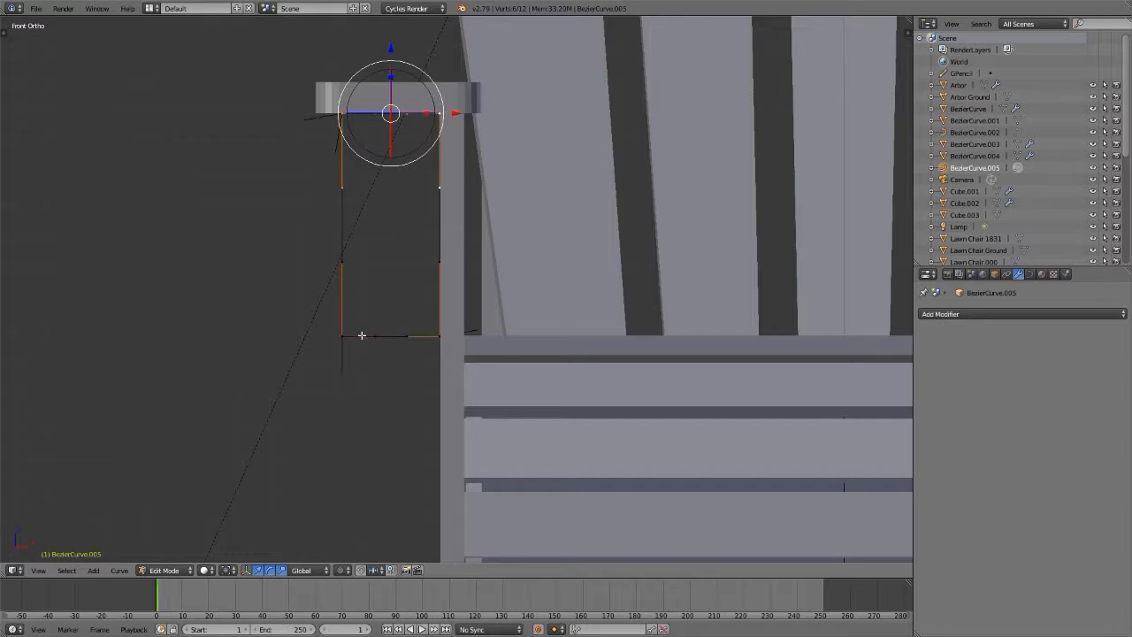
{"action": "scroll", "coordinate": [361, 283], "scroll_direction": "up", "scroll_amount": 2}
{"action": "right_click", "coordinate": [340, 355]}
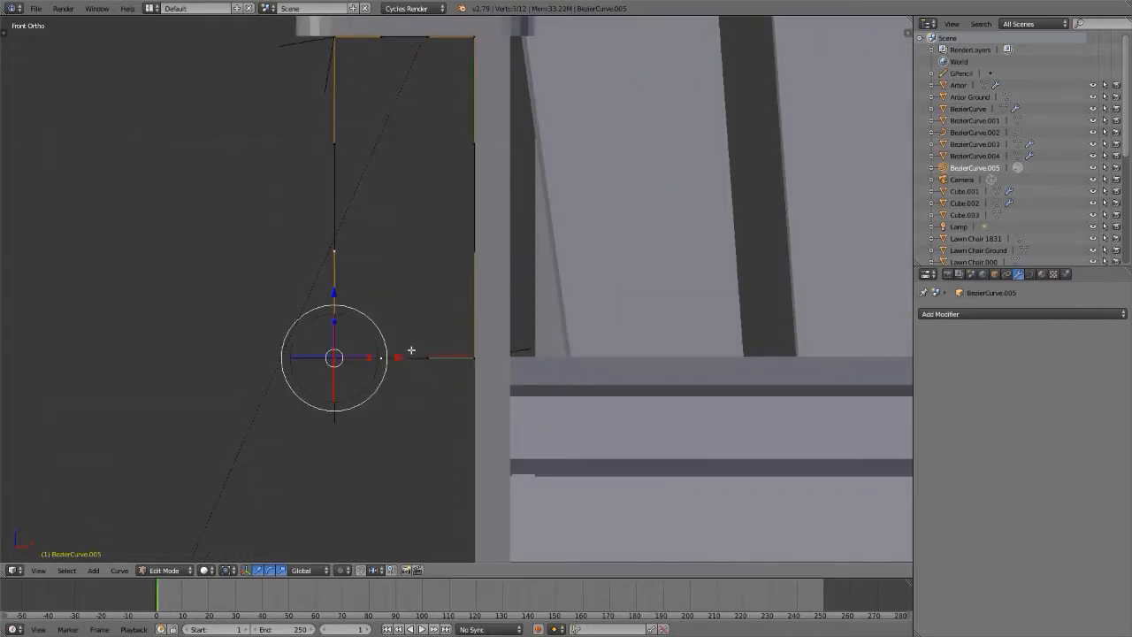
{"action": "left_click_drag", "start_coordinate": [399, 356], "coordinate": [498, 356]}
{"action": "middle_click_drag", "start_coordinate": [379, 256], "coordinate": [382, 336], "text": "shift"}
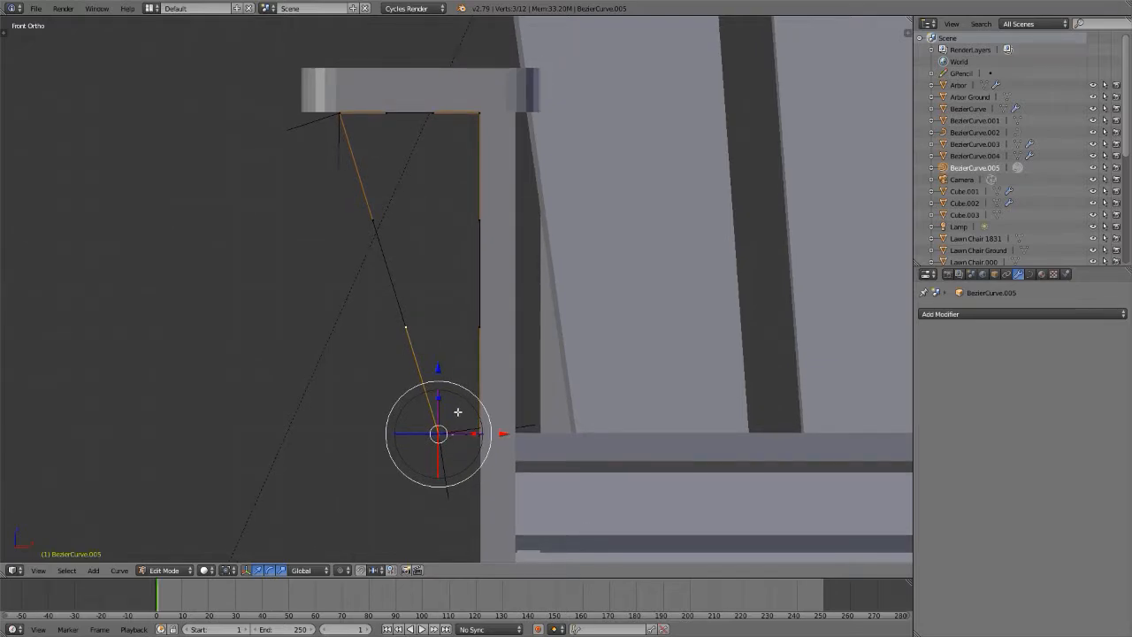
- Set the handle type of all the bracket curve's points to Free
{"action": "key", "text": "a"}
{"action": "key", "text": "a"}
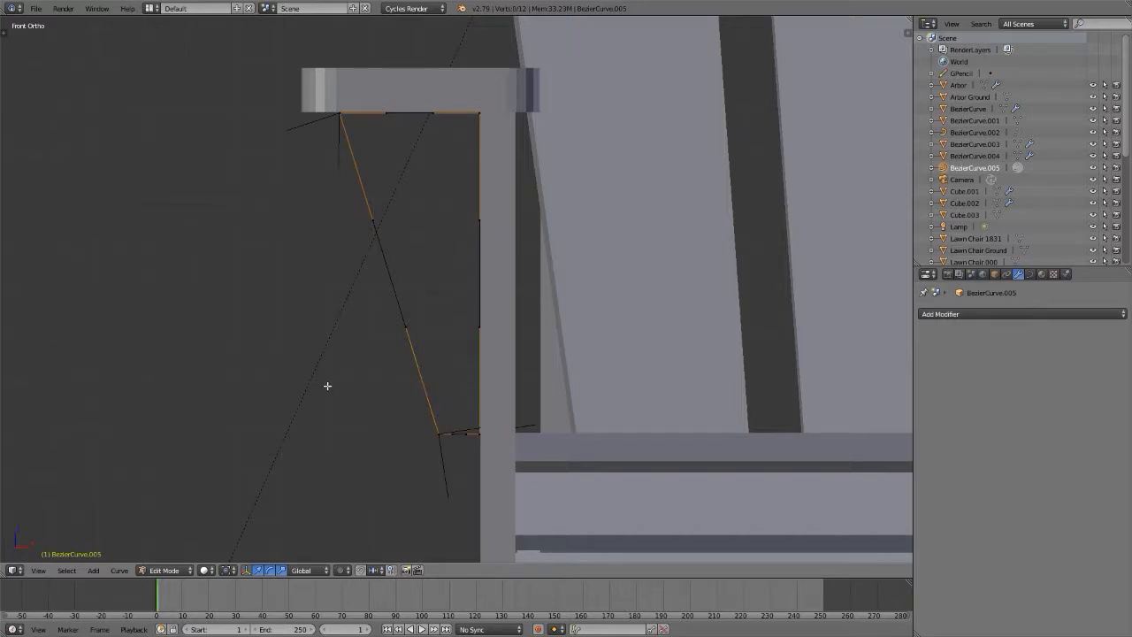
{"action": "key", "text": "v"}
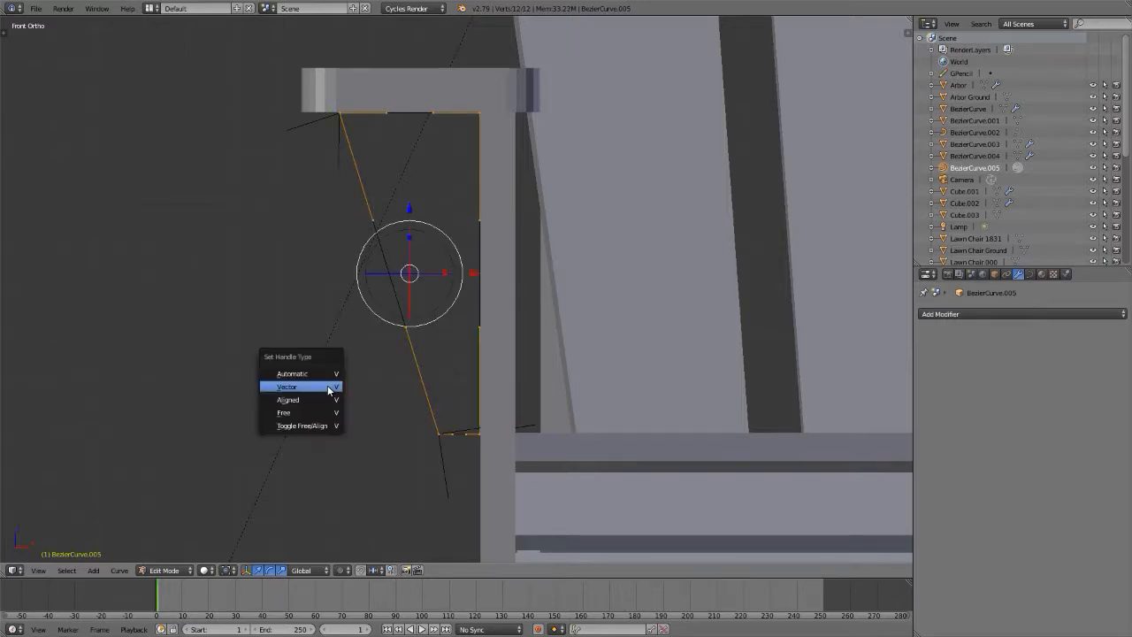
{"action": "left_click", "coordinate": [312, 414]}
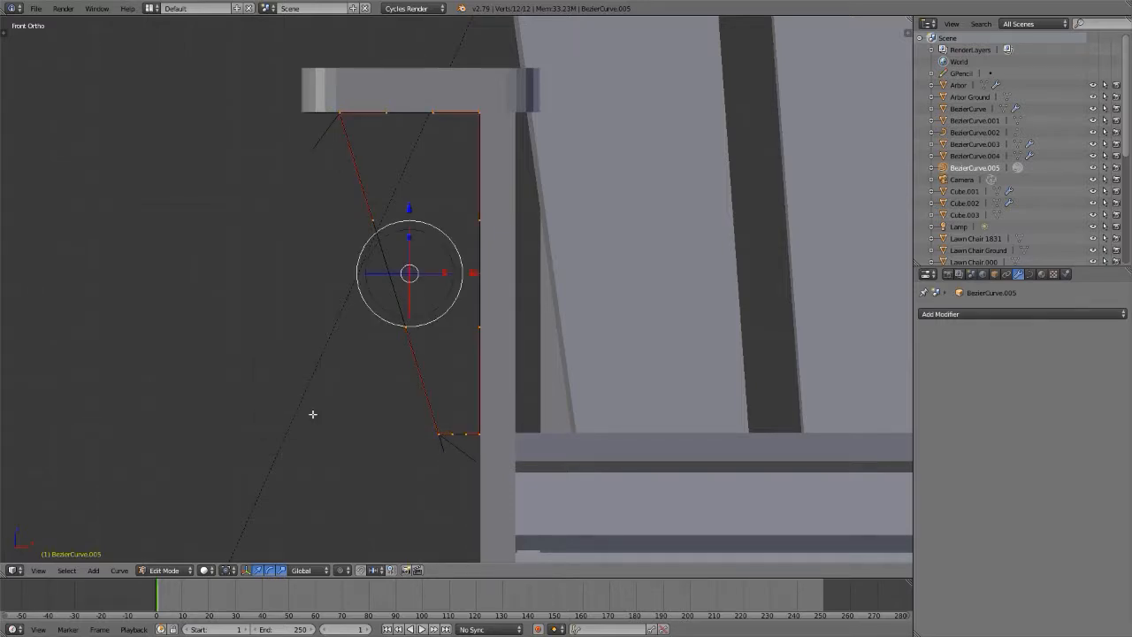
- Position the lower outer point's upper handle directly above it and the top outer point's lower handle directly below it, forming an S-curve
{"action": "right_click", "coordinate": [405, 329]}
{"action": "key", "text": "g"}
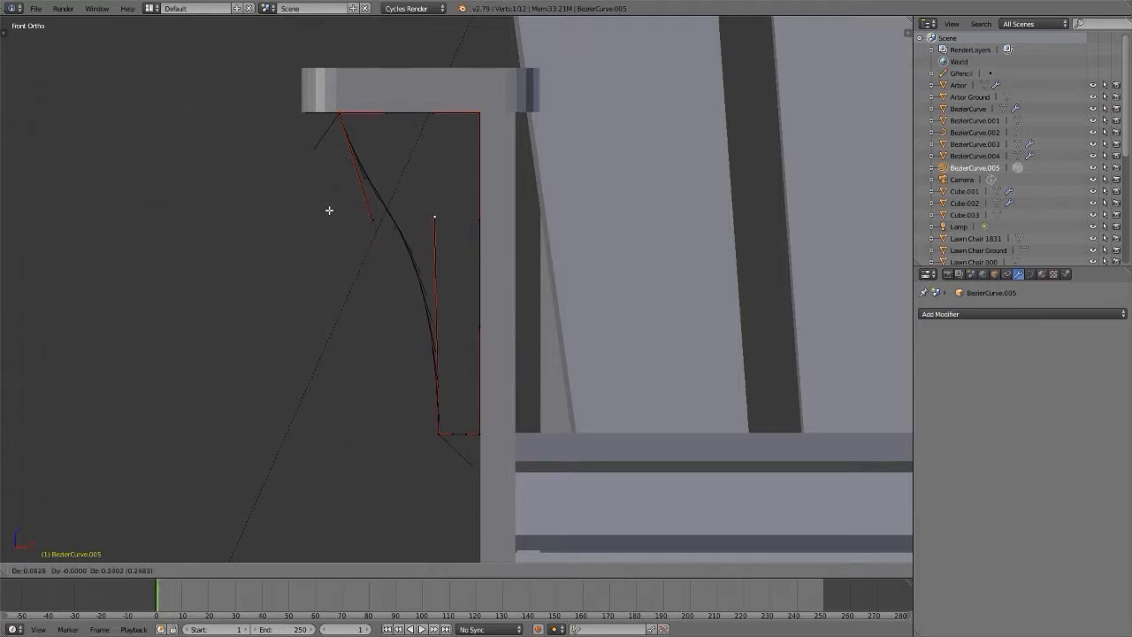
{"action": "left_click", "coordinate": [333, 208]}
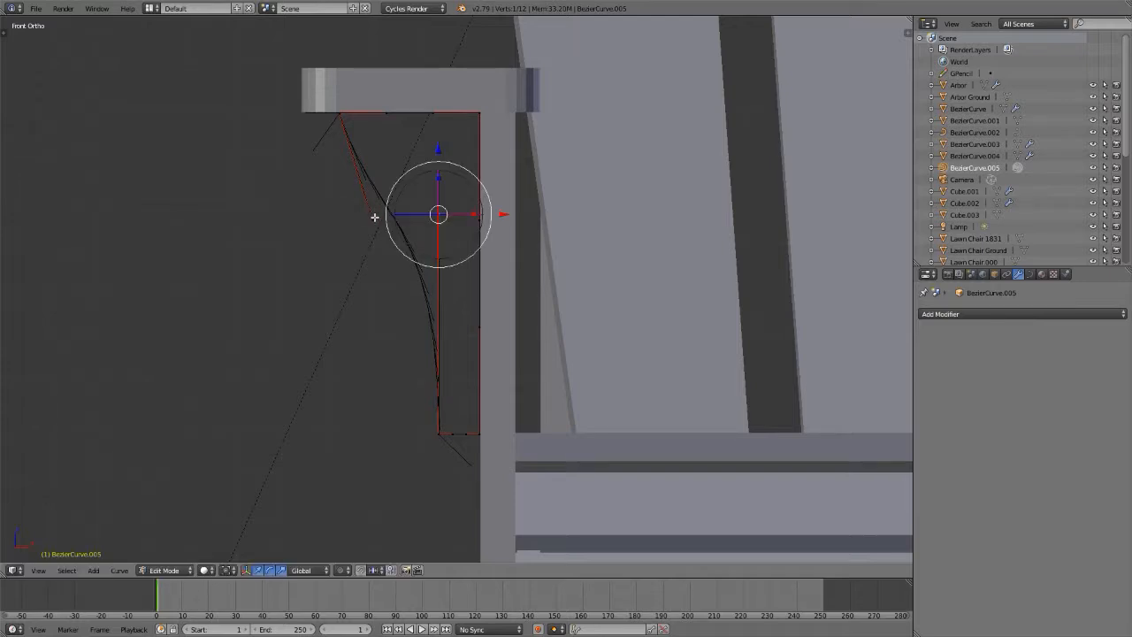
{"action": "key", "text": "g"}
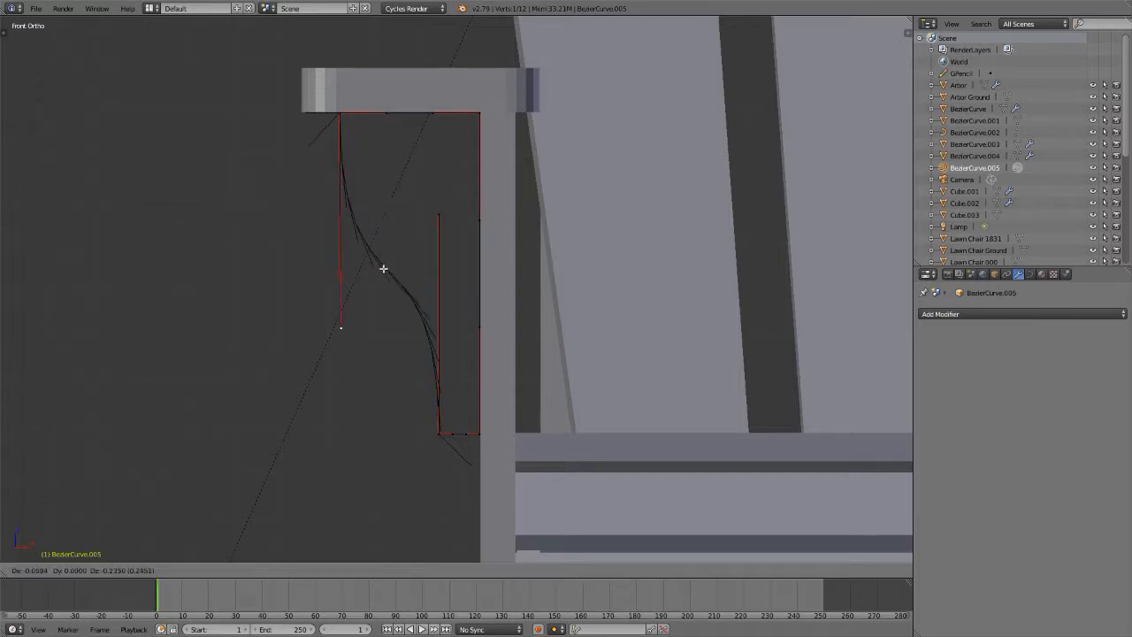
{"action": "left_click", "coordinate": [382, 189]}
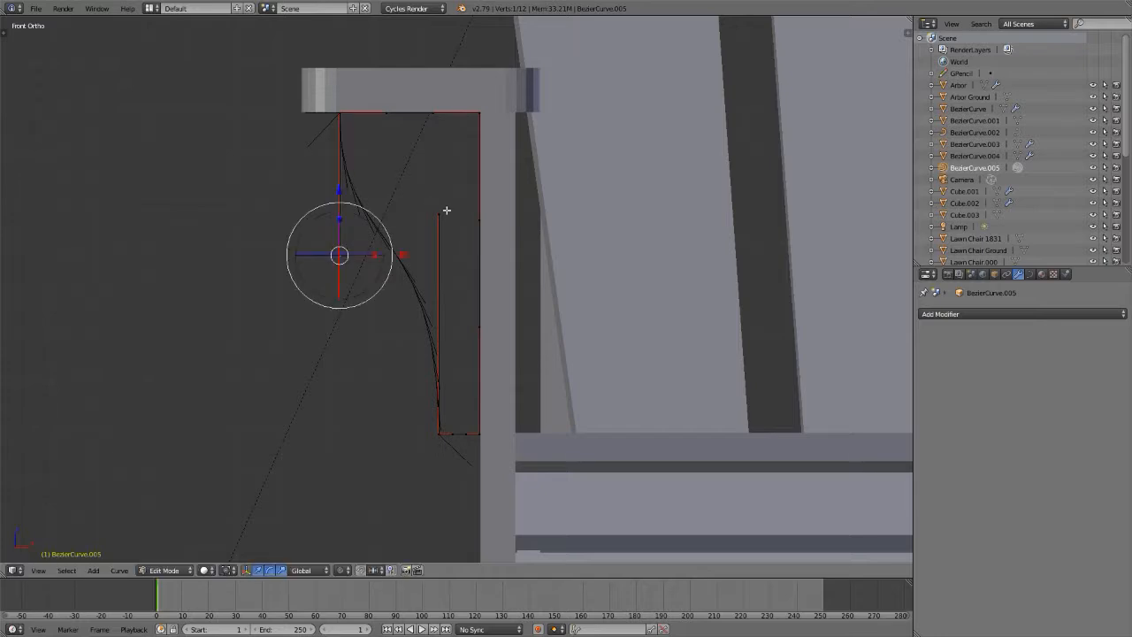
- Raise the lower outer point's upper handle along Z to just below the armrest to strengthen the S-curve
{"action": "right_click", "coordinate": [439, 212]}
{"action": "key", "text": "g"}
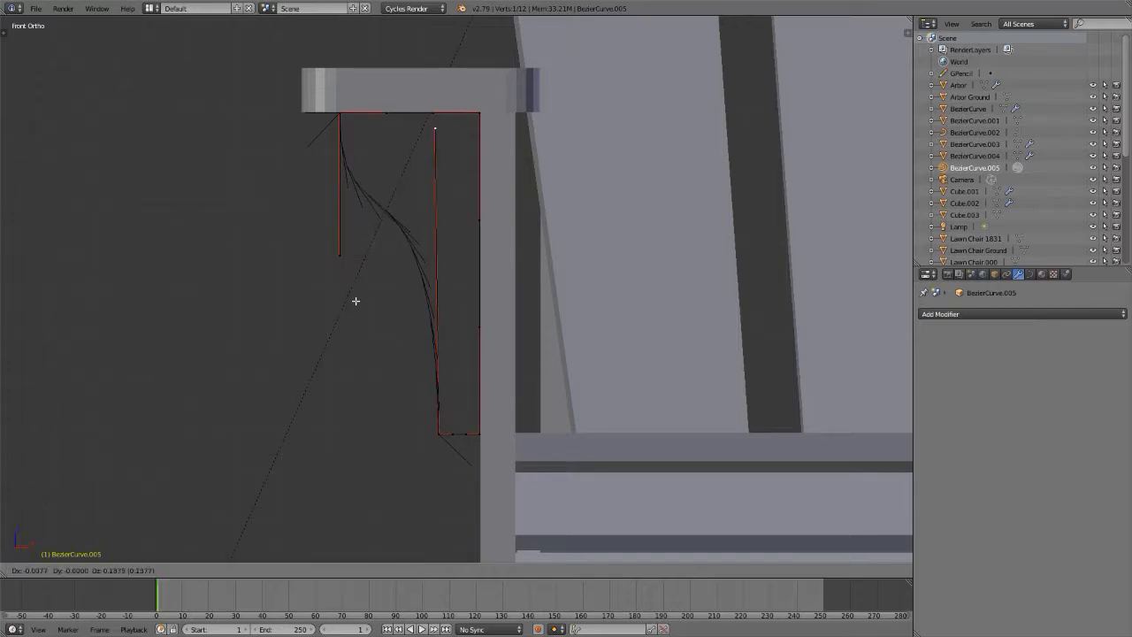
{"action": "key", "text": "z"}
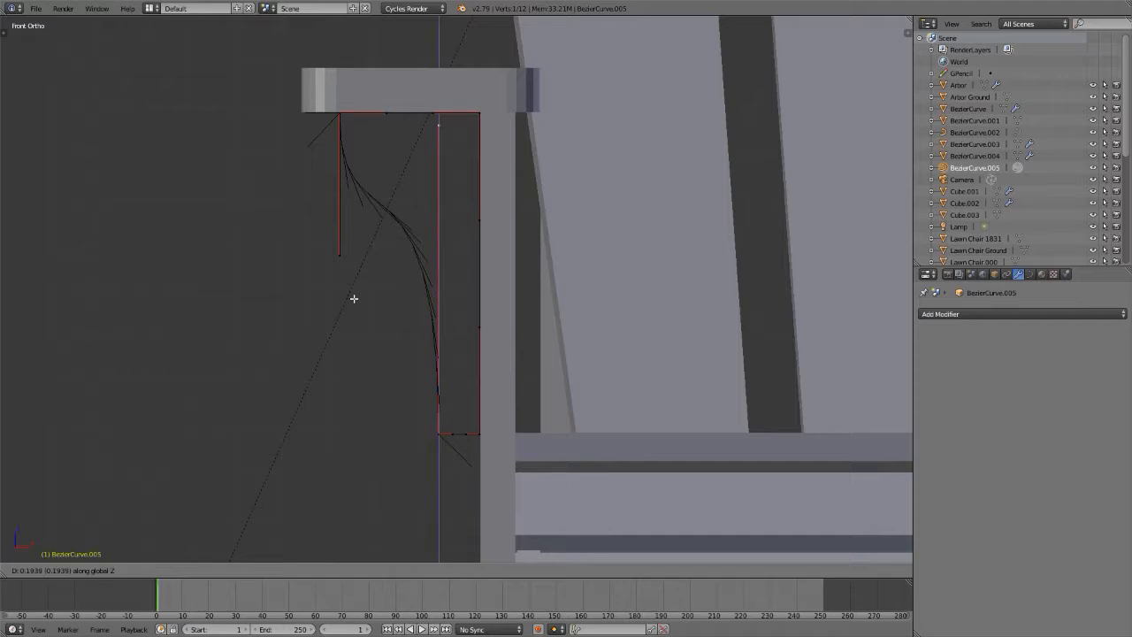
{"action": "left_click", "coordinate": [354, 293]}
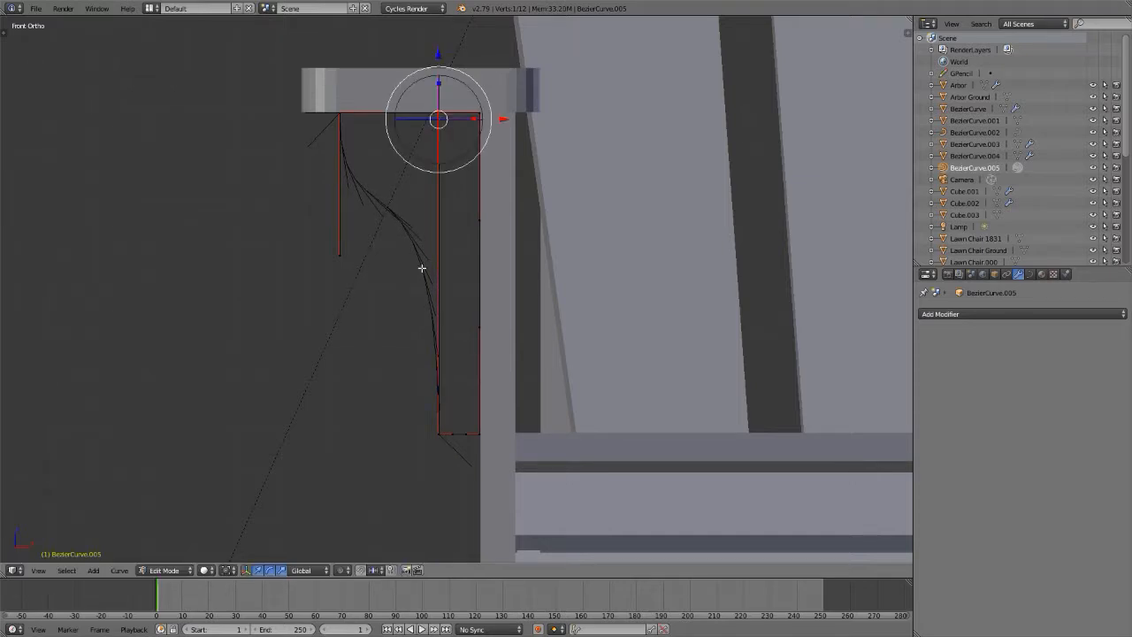
- Move the lower outer point's base-side handle to directly below the point
{"action": "right_click", "coordinate": [452, 433]}
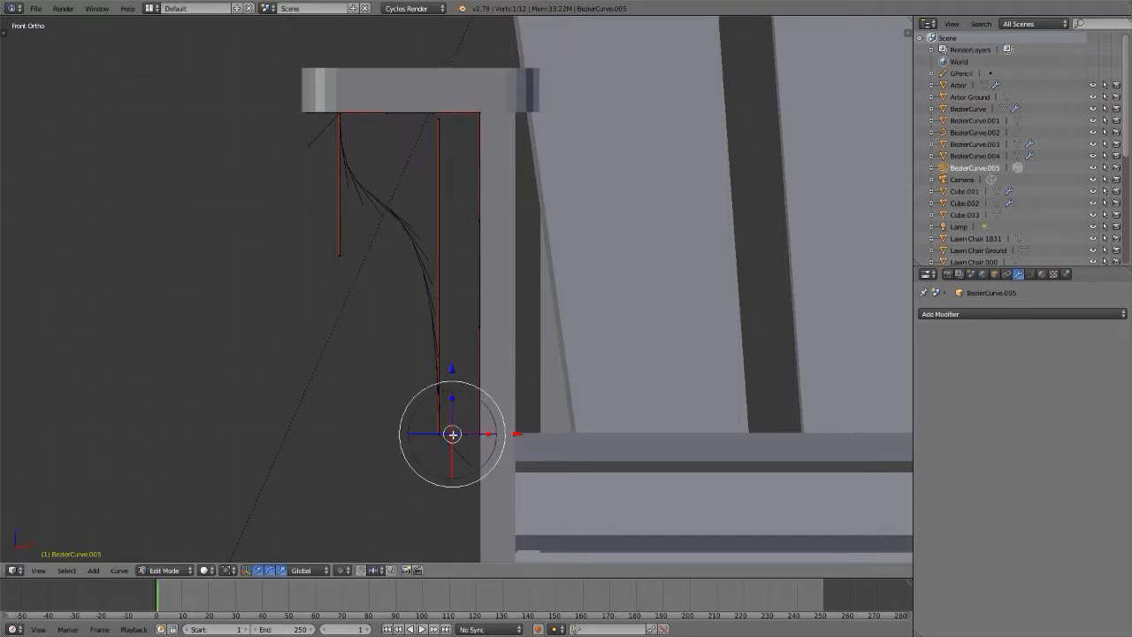
{"action": "key", "text": "g"}
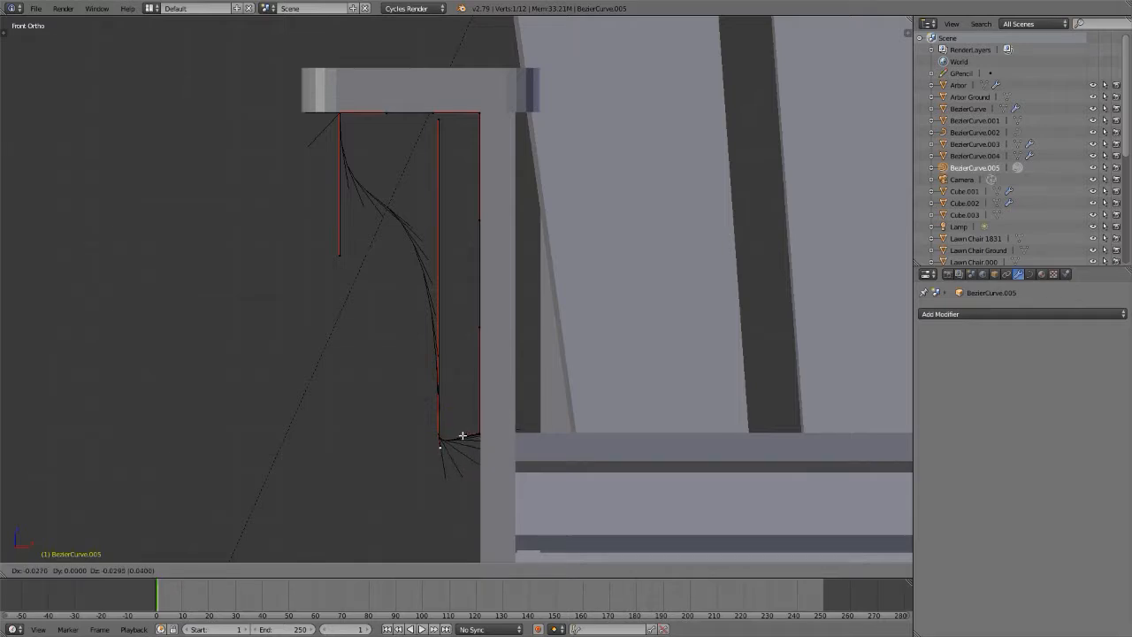
{"action": "left_click", "coordinate": [462, 438]}
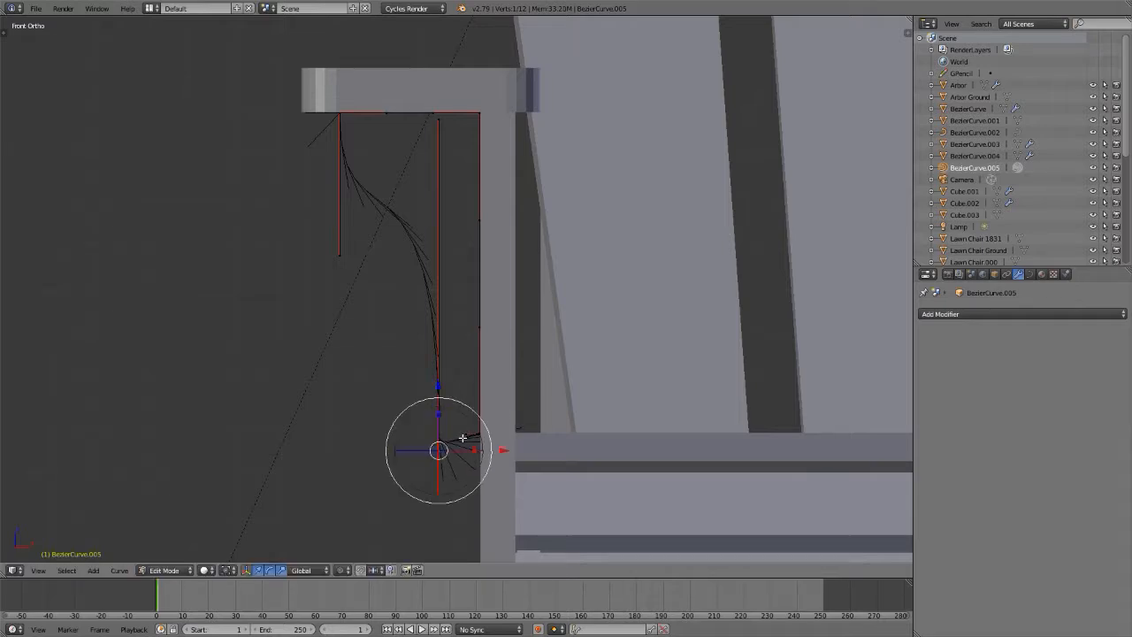
- Raise the lower outer point along Z and lower its bottom handle slightly to round the bracket's bottom corner
{"action": "right_click", "coordinate": [439, 433]}
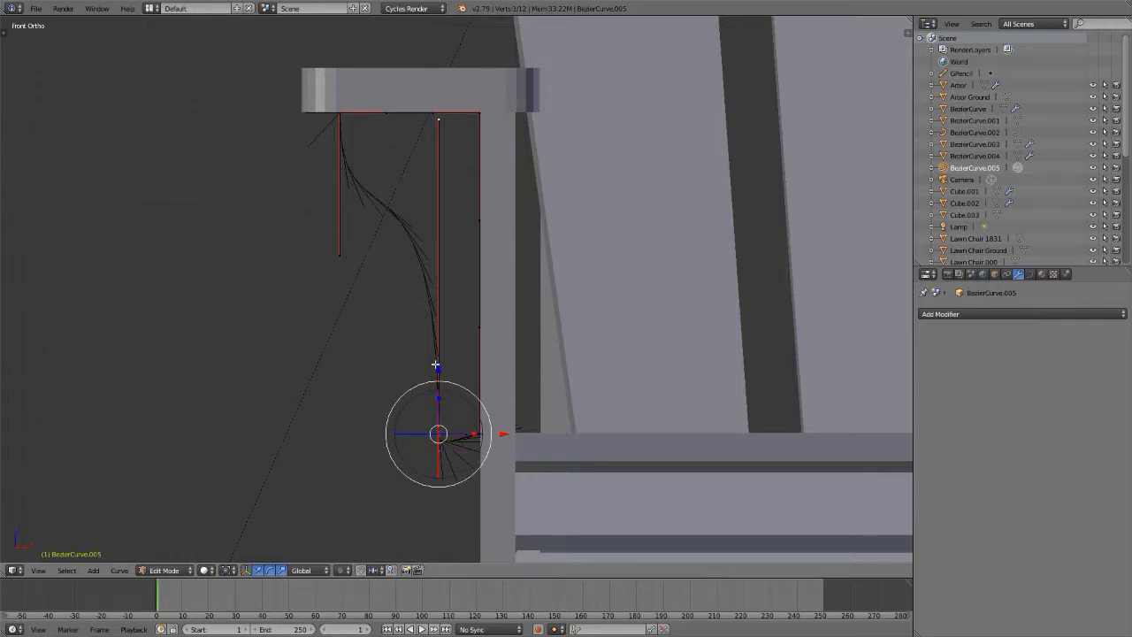
{"action": "key", "text": "g"}
{"action": "key", "text": "z"}
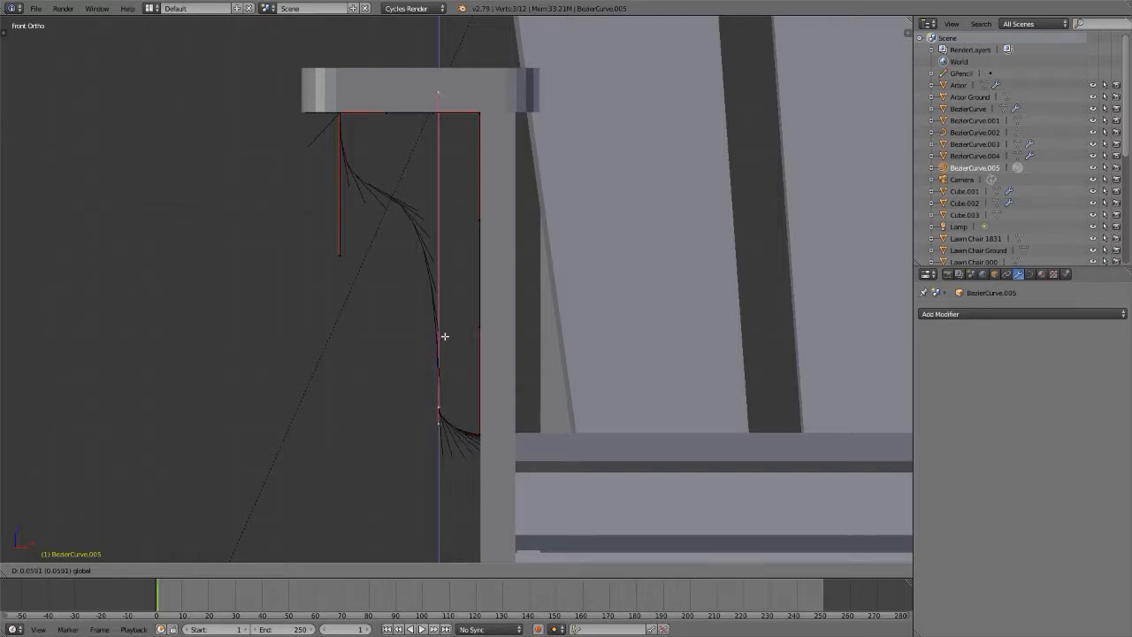
{"action": "left_click", "coordinate": [444, 336]}
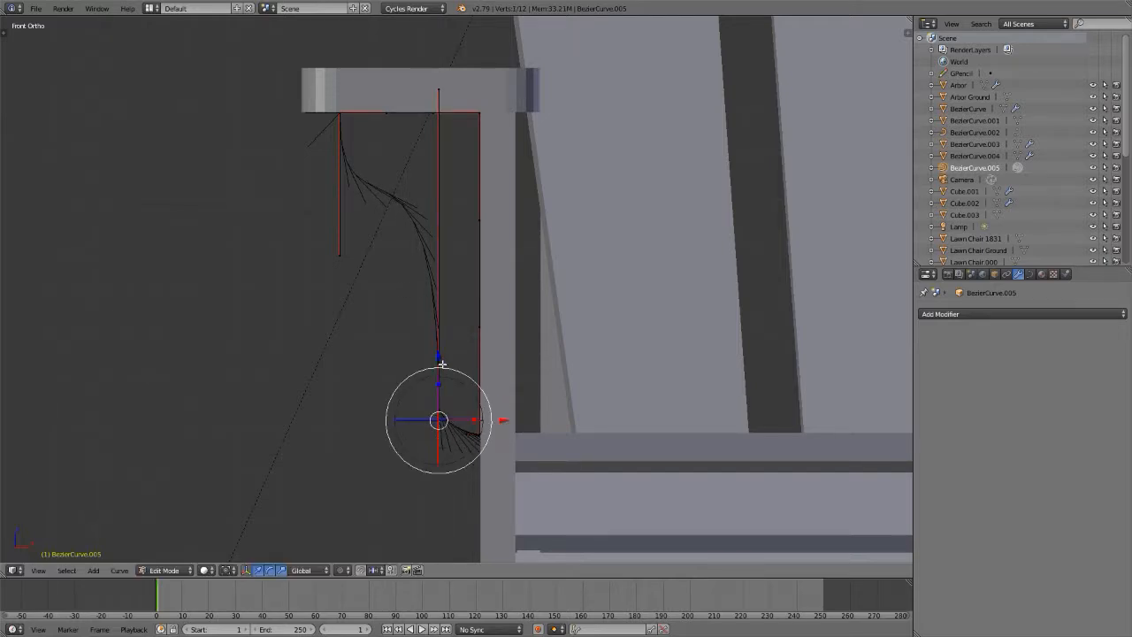
{"action": "key", "text": "g"}
{"action": "key", "text": "z"}
{"action": "left_click", "coordinate": [438, 360]}
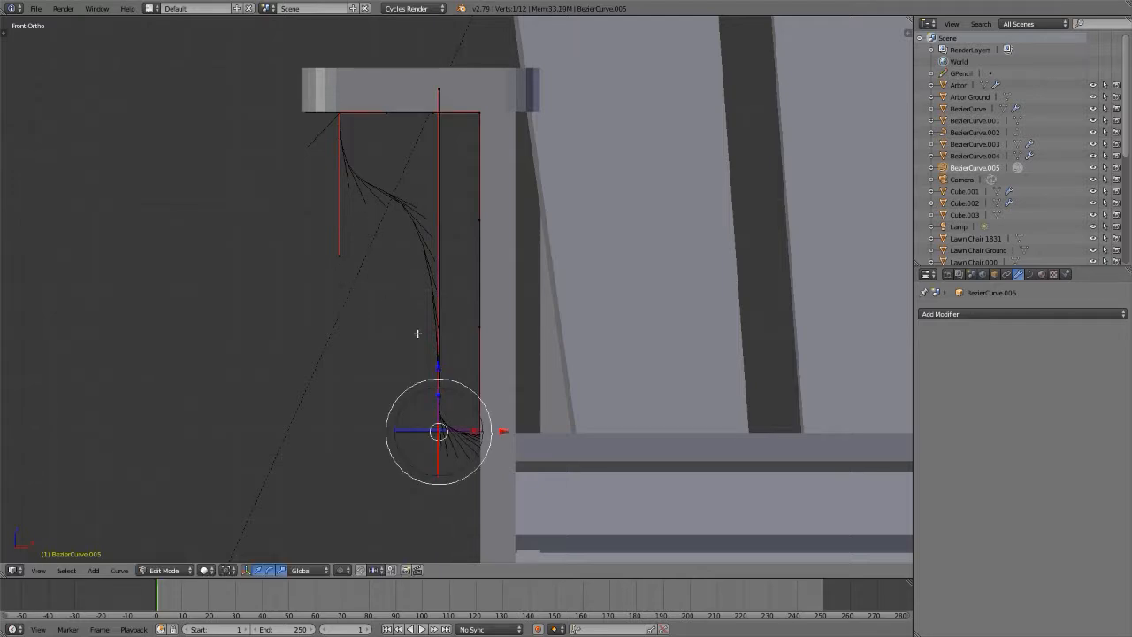
{"action": "key", "text": "Tab"}
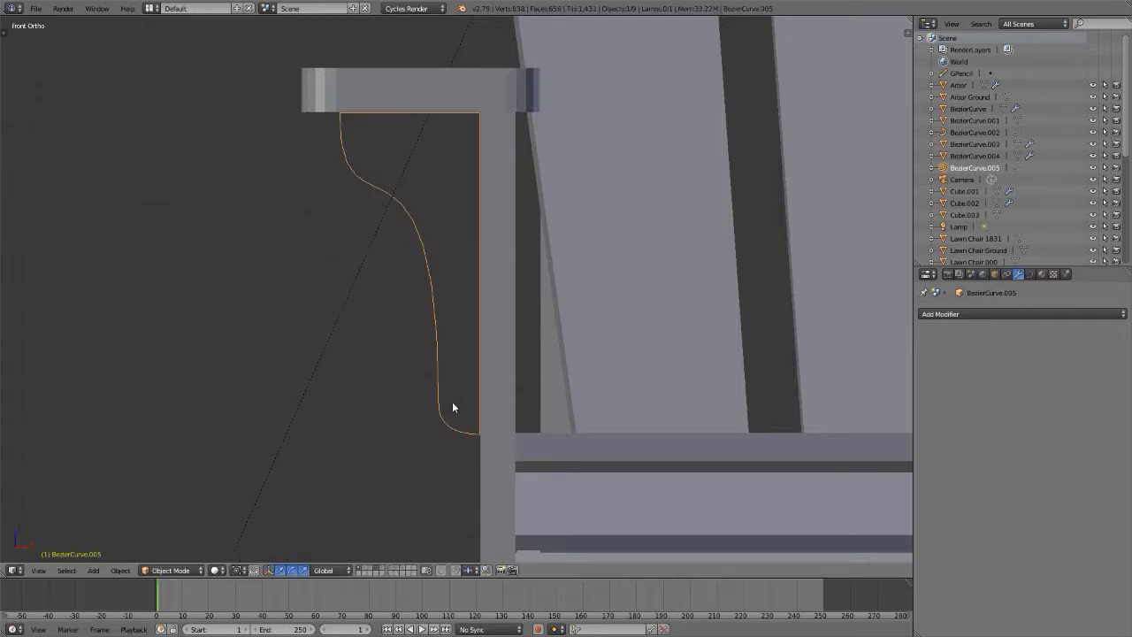
- Check the yellow chair photo in Windows Photo Viewer, and back in Blender lower both S-curve handles along Z to shift the bend downward
{"action": "key", "text": "alt+Tab"}
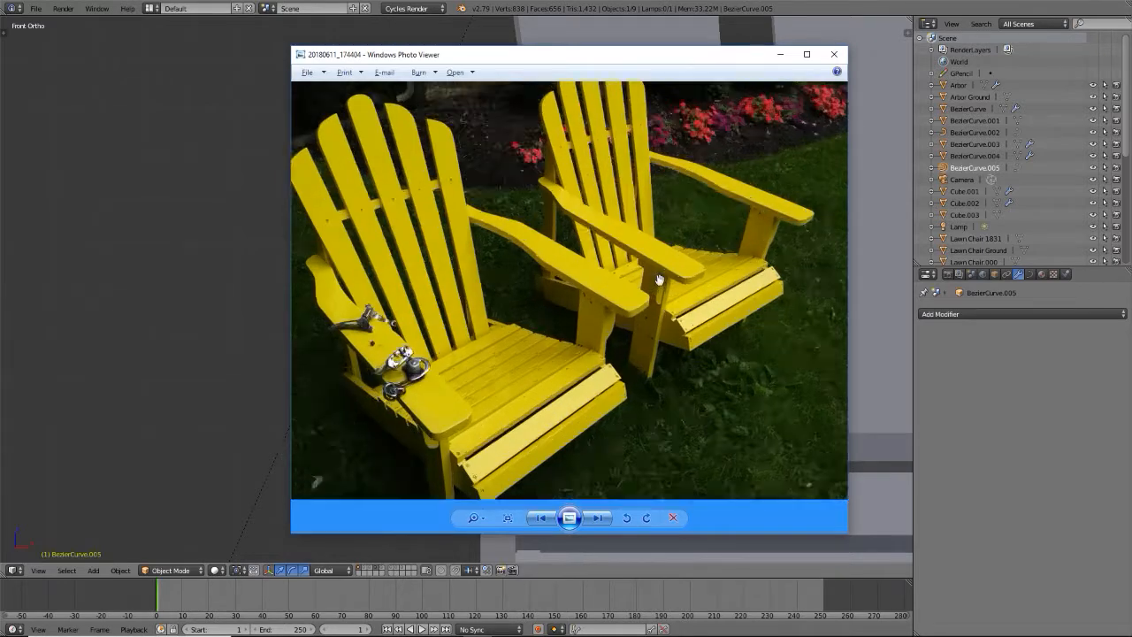
{"action": "scroll", "coordinate": [659, 280], "scroll_direction": "up", "scroll_amount": 3}
{"action": "key", "text": "alt+Tab"}
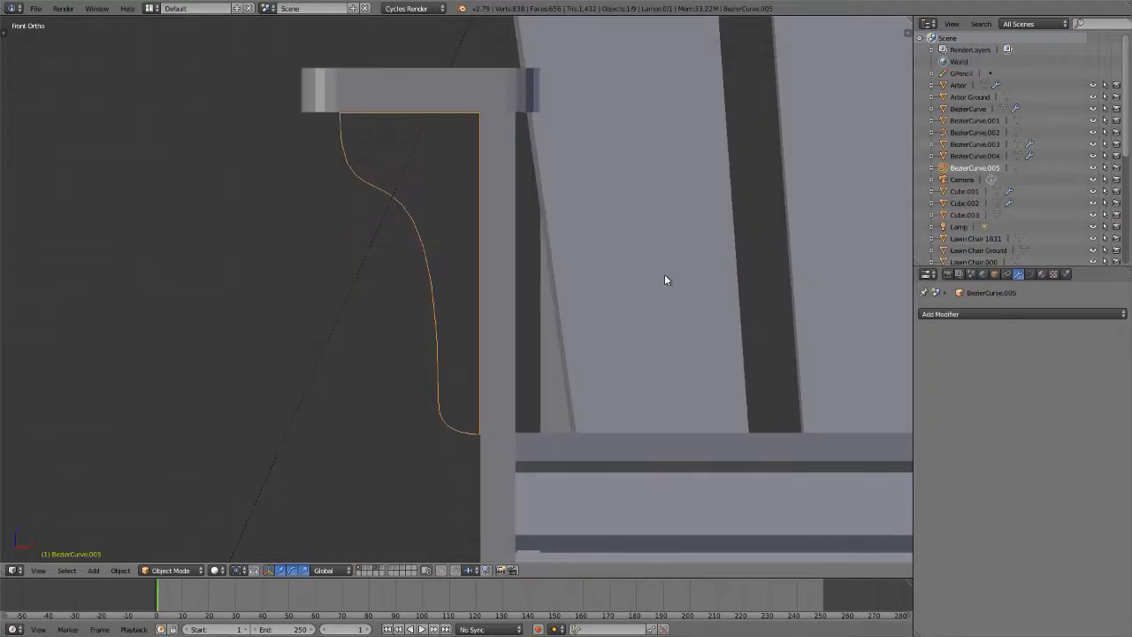
{"action": "key", "text": "Tab"}
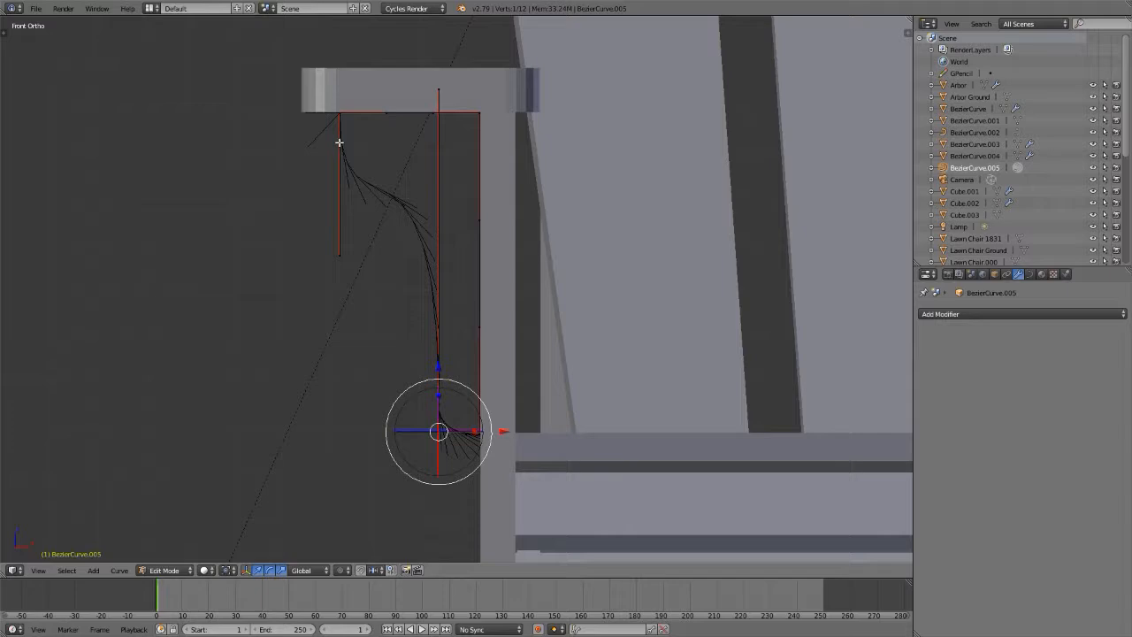
{"action": "right_click", "coordinate": [338, 255]}
{"action": "key", "text": "g"}
{"action": "key", "text": "z"}
{"action": "left_click", "coordinate": [338, 245]}
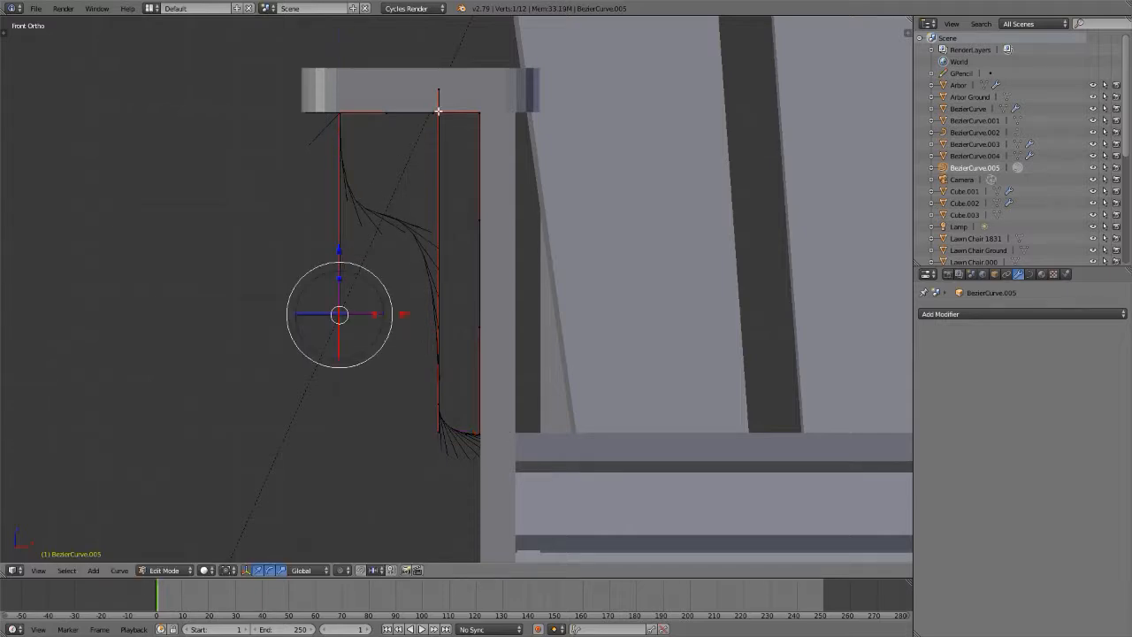
{"action": "right_click", "coordinate": [436, 91]}
{"action": "key", "text": "g"}
{"action": "key", "text": "z"}
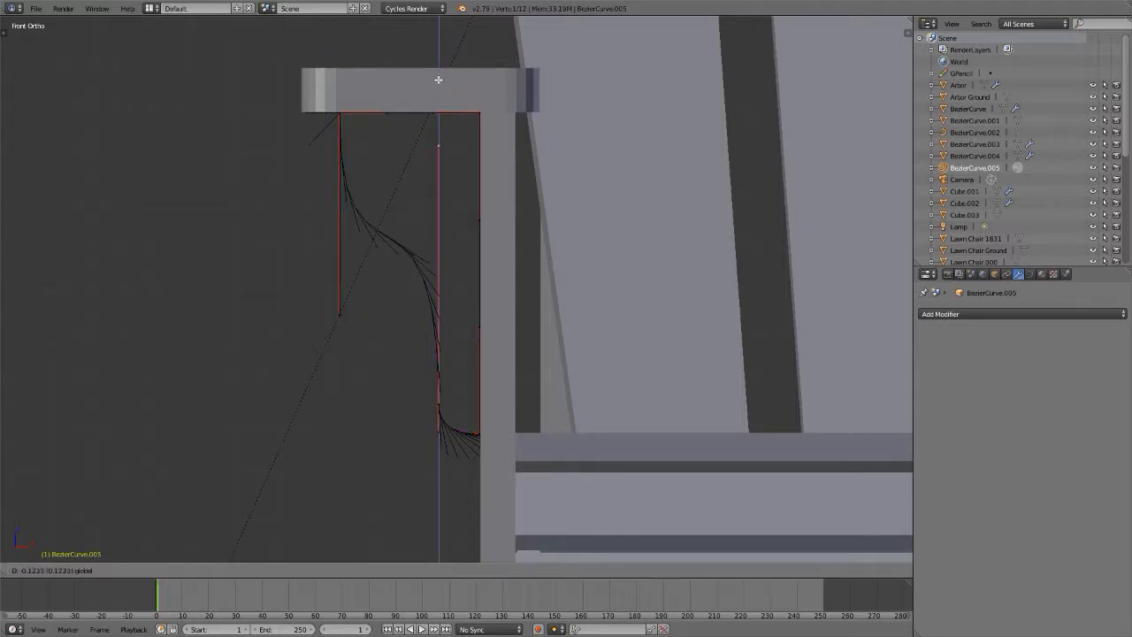
{"action": "left_click", "coordinate": [437, 79]}
- Raise the two S-curve handles together slightly along Z and finish editing the bracket curve
{"action": "right_click", "coordinate": [342, 316], "text": "shift"}
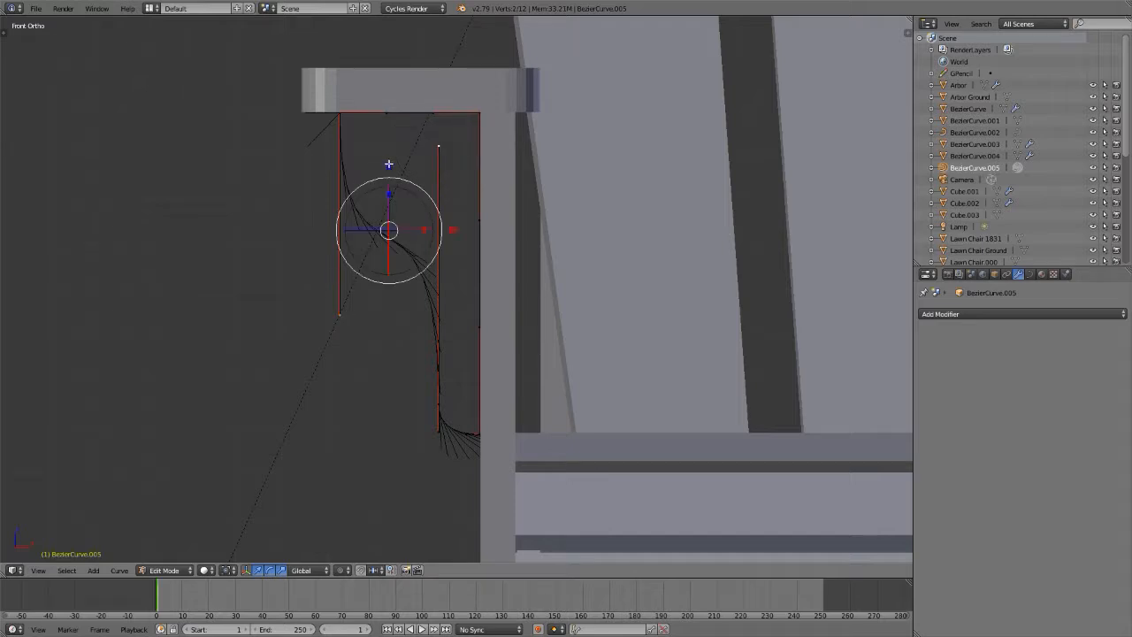
{"action": "key", "text": "g"}
{"action": "key", "text": "z"}
{"action": "left_click", "coordinate": [389, 151]}
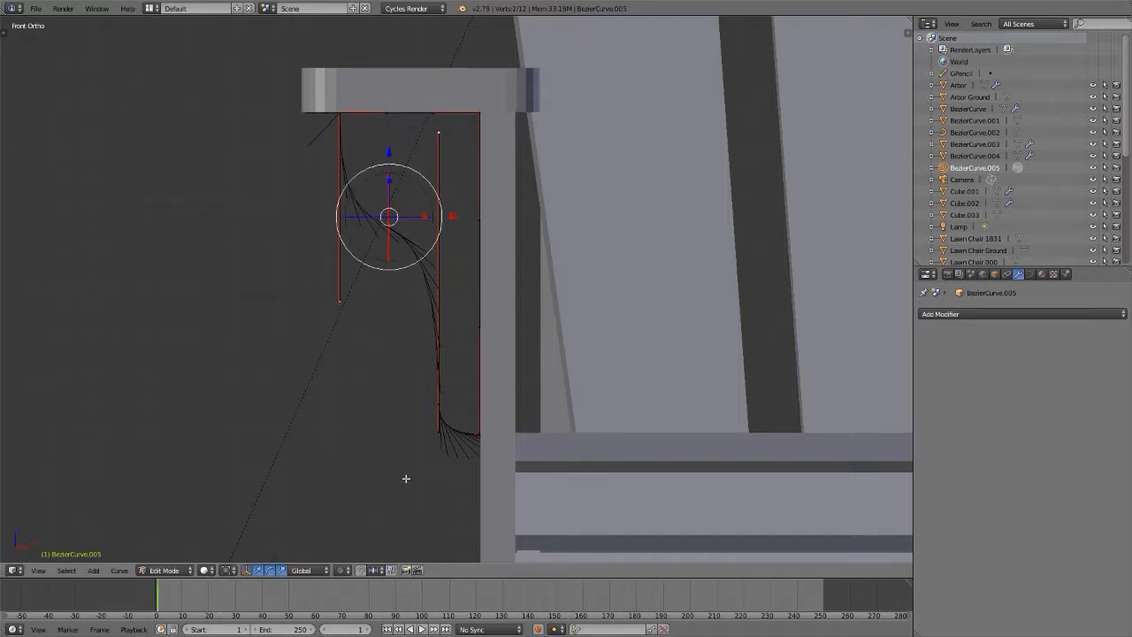
{"action": "key", "text": "Tab"}
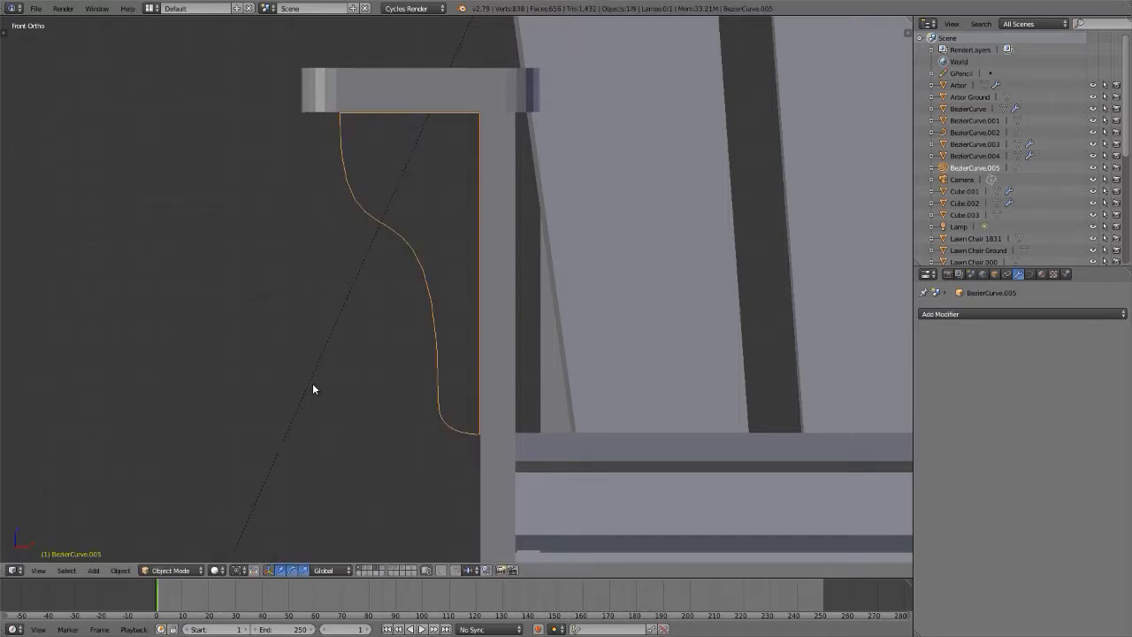
- Convert the finished bracket curve to a mesh
{"action": "scroll", "coordinate": [312, 389], "scroll_direction": "down", "scroll_amount": 6}
{"action": "scroll", "coordinate": [489, 404], "scroll_direction": "down", "scroll_amount": 2, "text": "shift"}
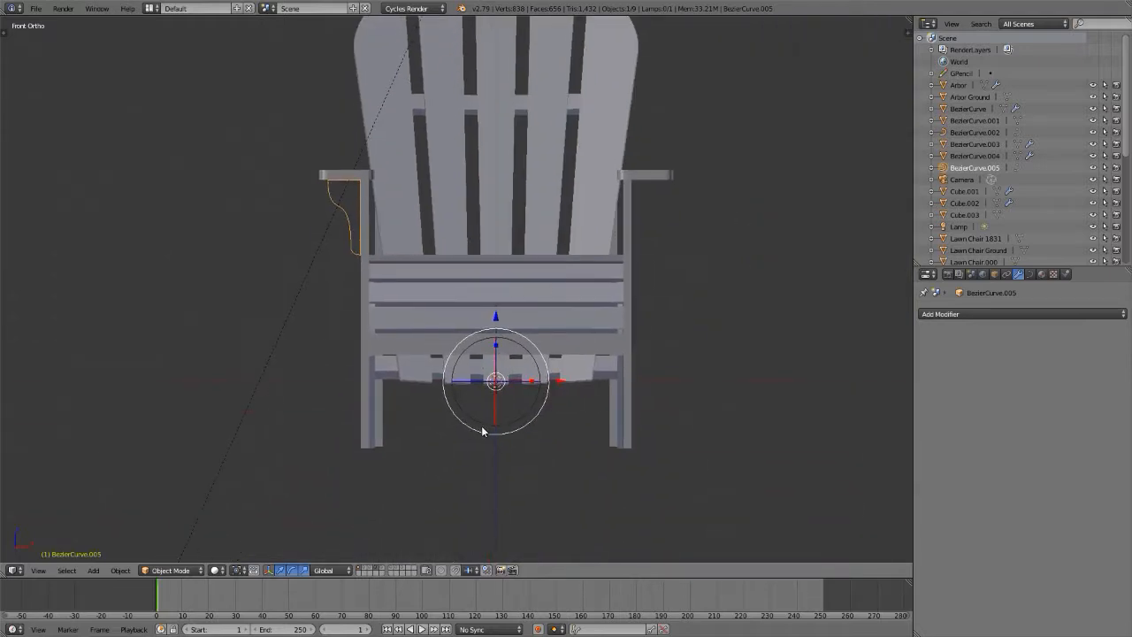
{"action": "key", "text": "alt+c"}
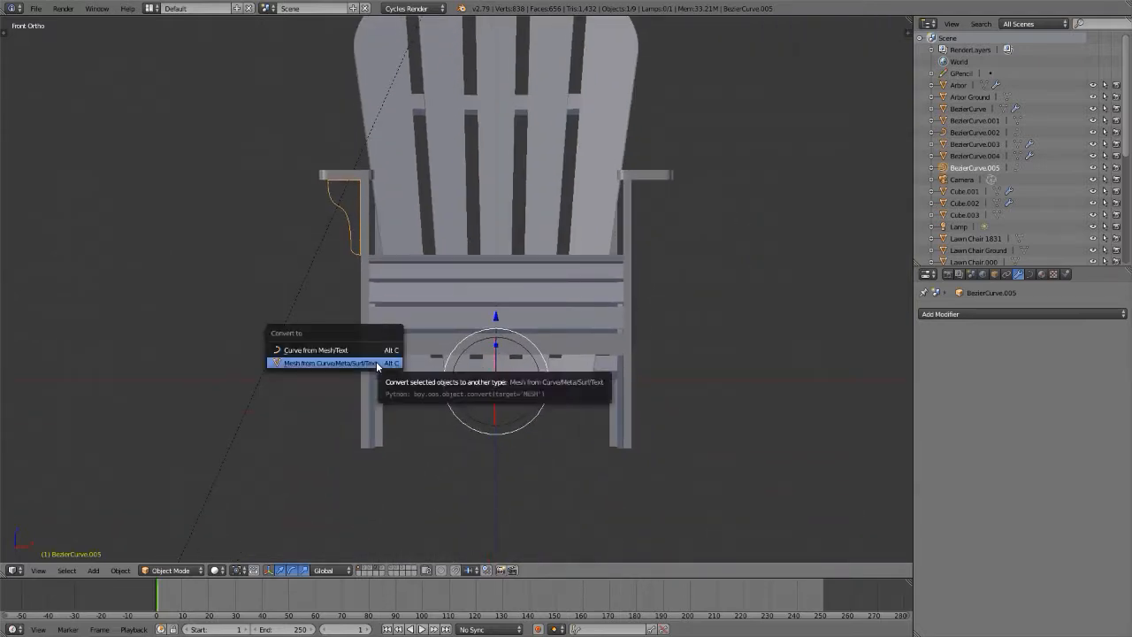
{"action": "left_click", "coordinate": [376, 363]}
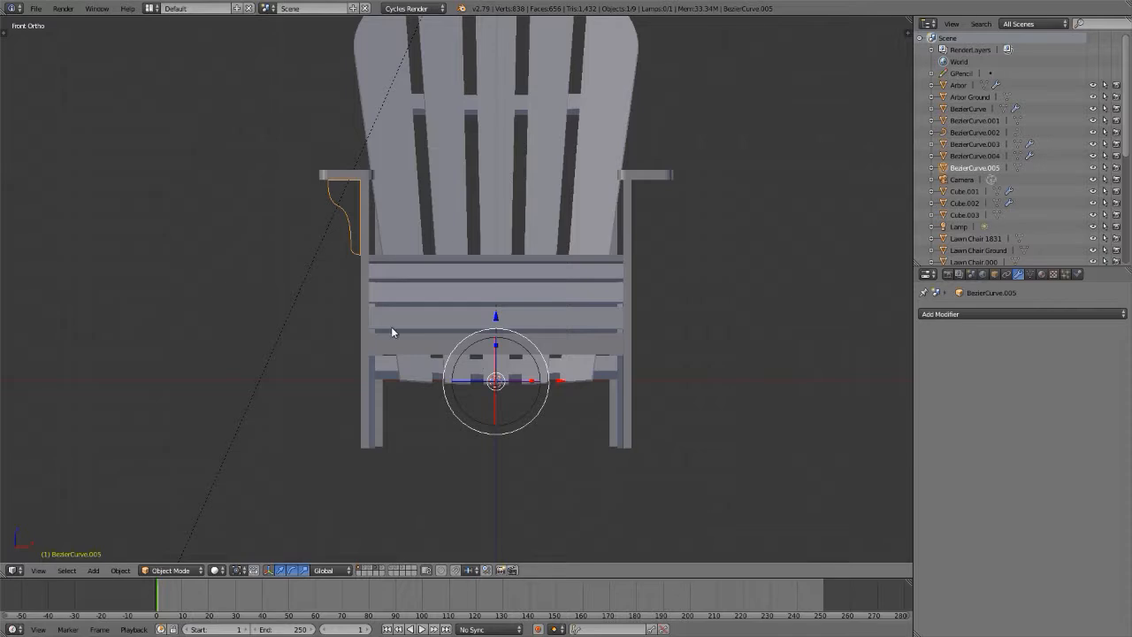
- Link the armrest's modifiers to the bracket mesh so it gets the same Solidify and Mirror
{"action": "middle_click_drag", "start_coordinate": [392, 331], "coordinate": [435, 345]}
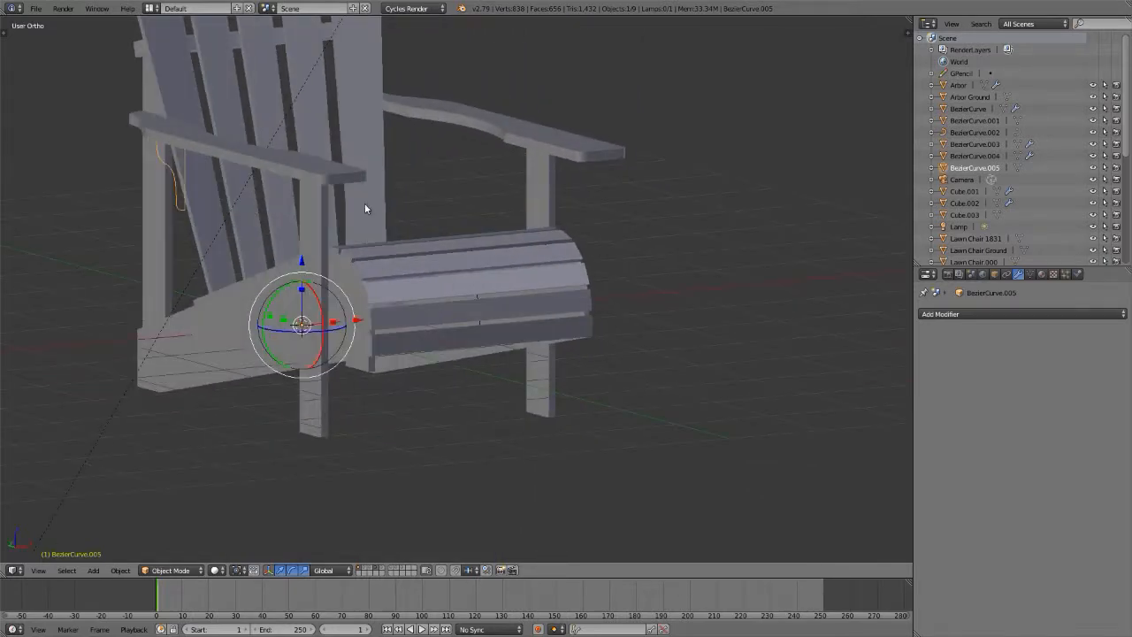
{"action": "right_click", "coordinate": [612, 158], "text": "shift"}
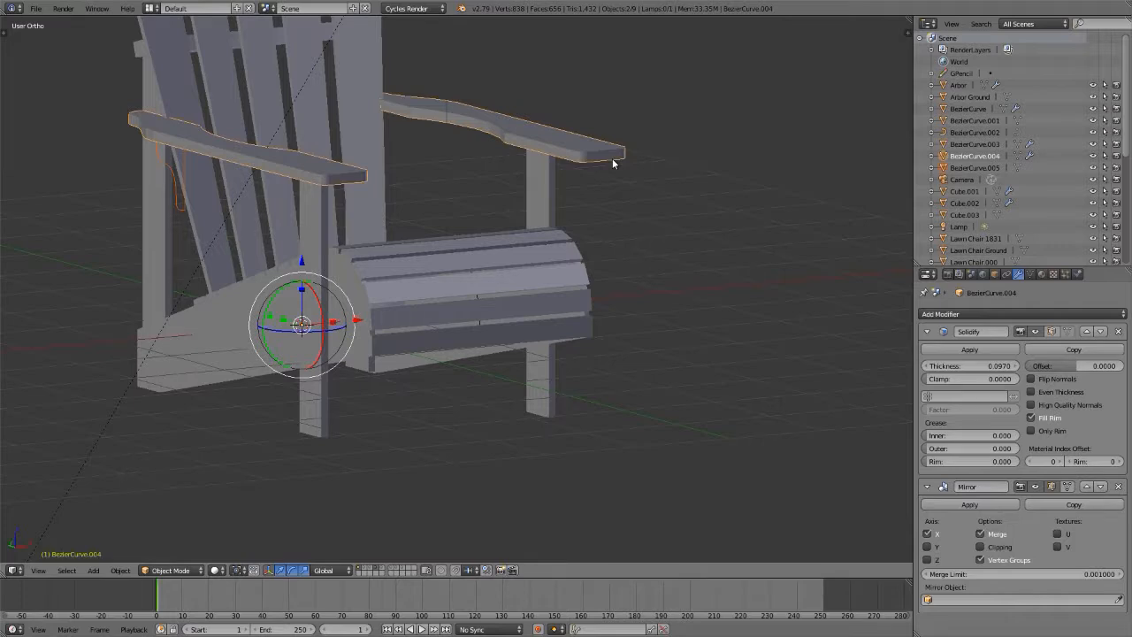
{"action": "key", "text": "ctrl+l"}
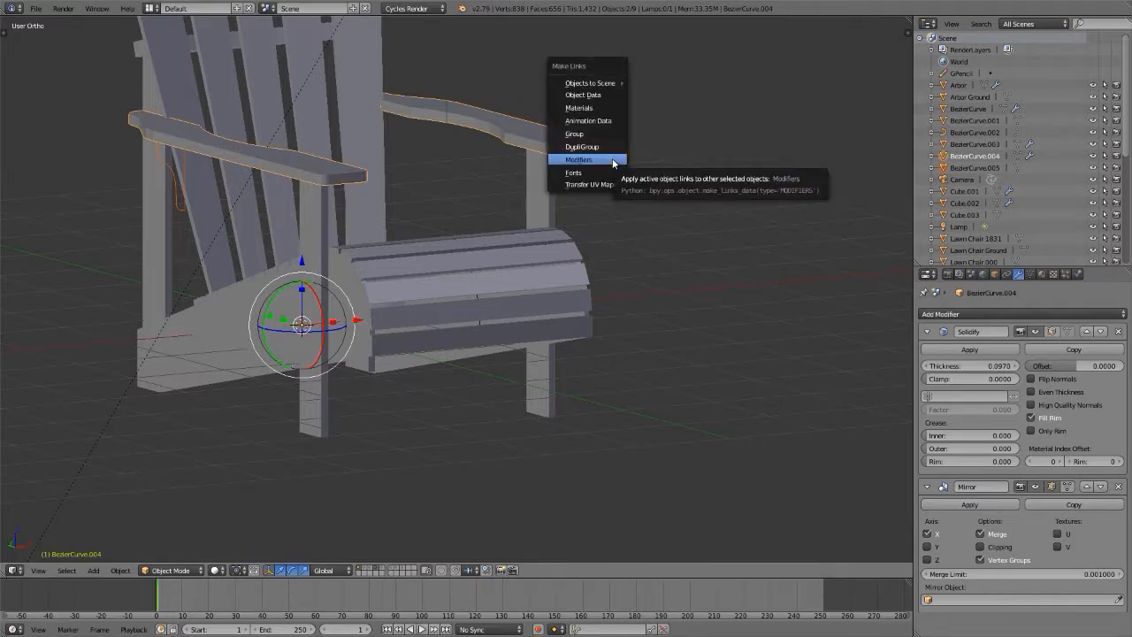
{"action": "left_click", "coordinate": [612, 160]}
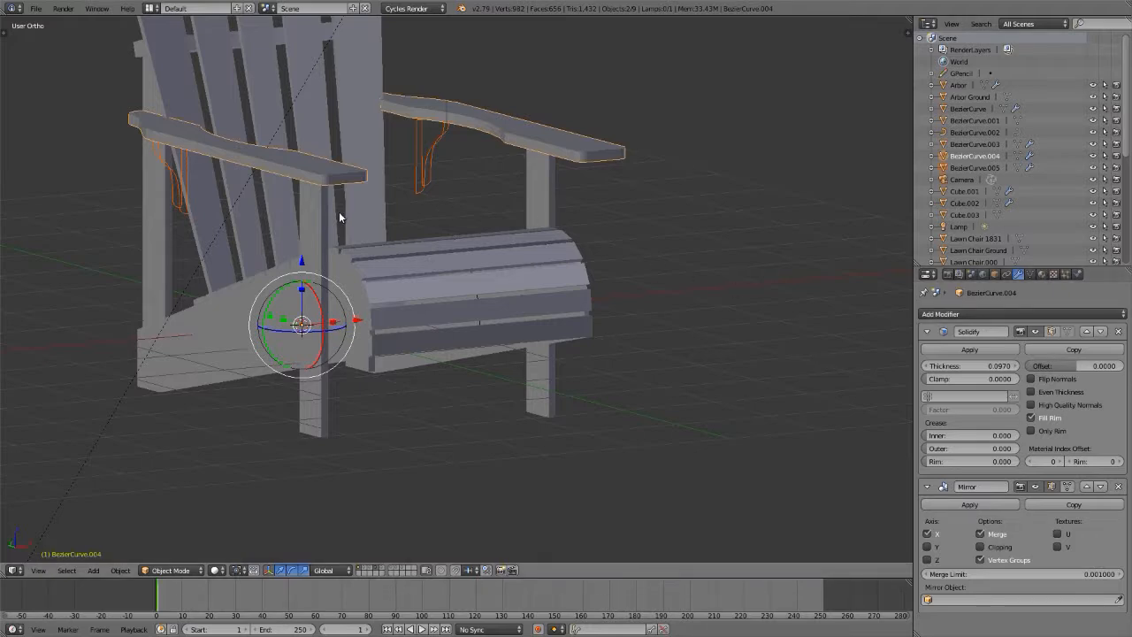
- Fill the whole outline of the bracket mesh with faces using Grid Fill
{"action": "right_click", "coordinate": [184, 208]}
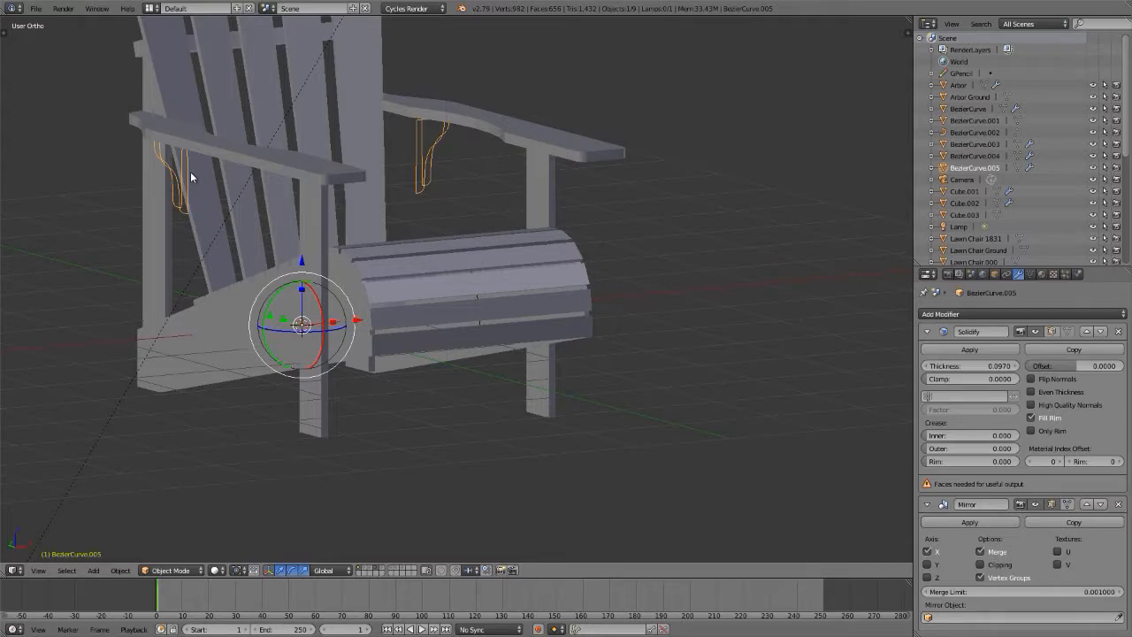
{"action": "key", "text": "Tab"}
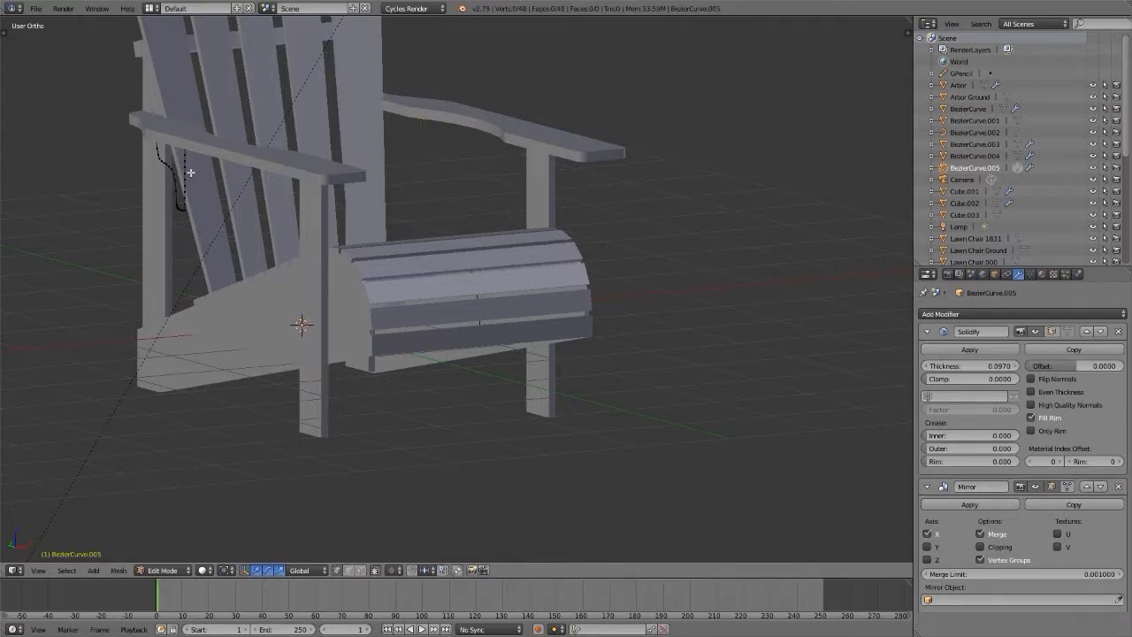
{"action": "key", "text": "a"}
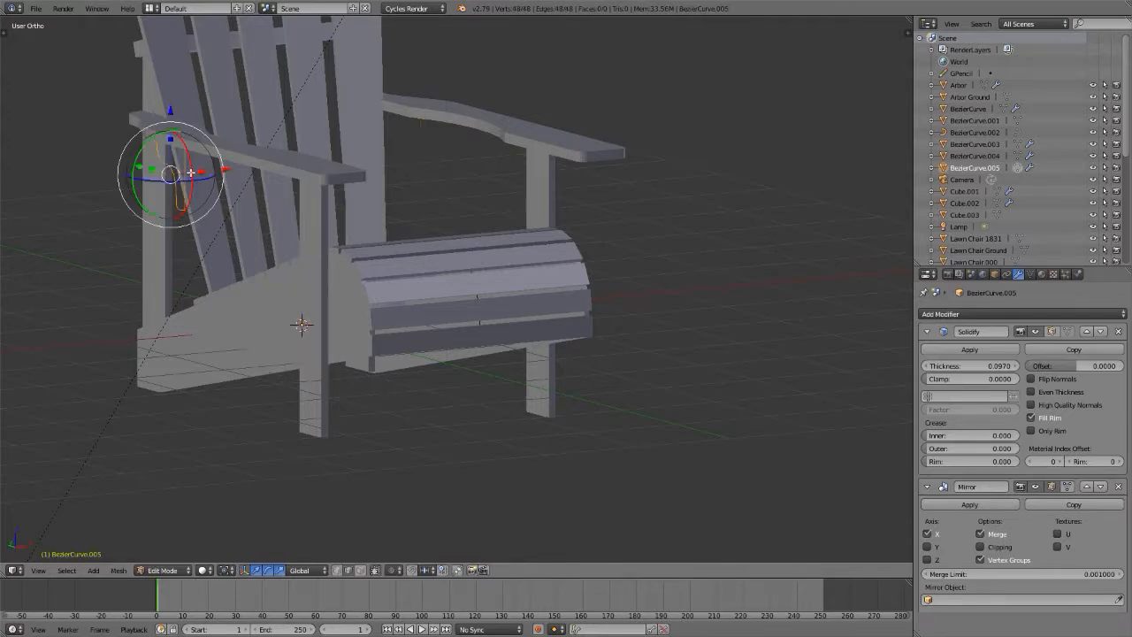
{"action": "key", "text": "ctrl+f"}
{"action": "left_click", "coordinate": [191, 172]}
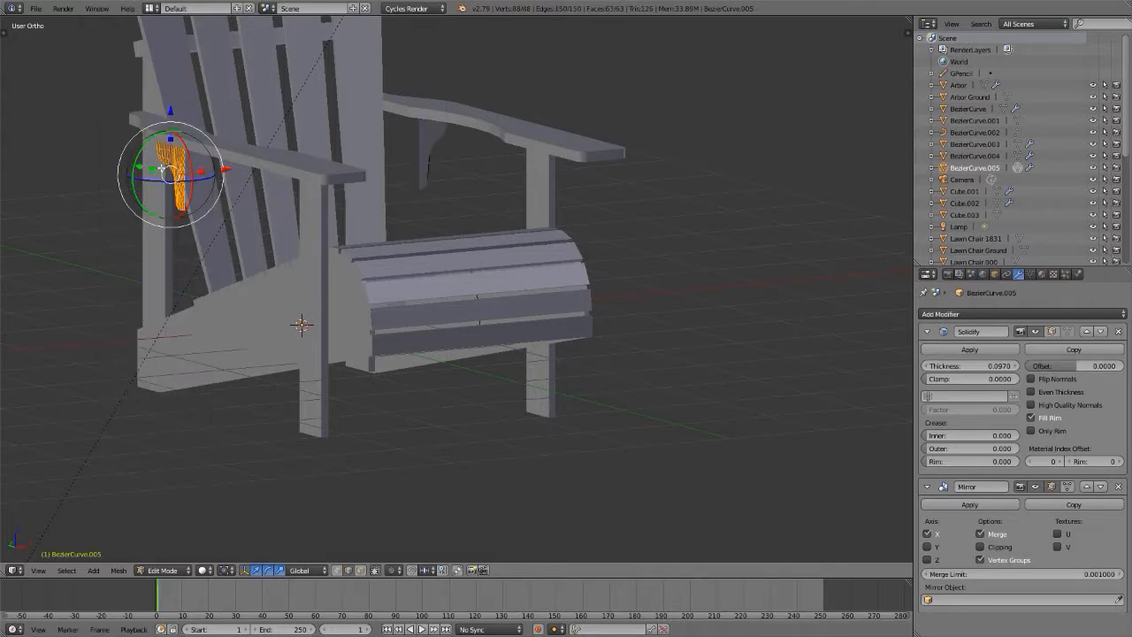
- Adjust the bracket's Grid Fill to a span of 1 and an offset of -2, and finish editing the mesh
{"action": "key", "text": "t"}
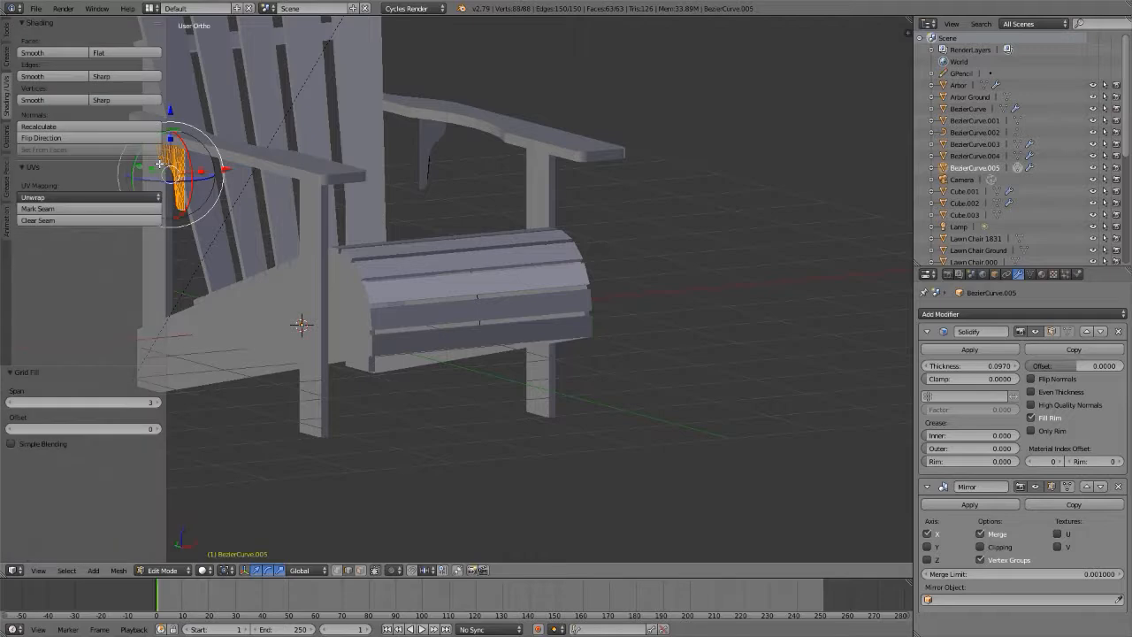
{"action": "middle_click_drag", "start_coordinate": [214, 175], "coordinate": [566, 190], "text": "shift"}
{"action": "scroll", "coordinate": [399, 212], "scroll_direction": "up", "scroll_amount": 5}
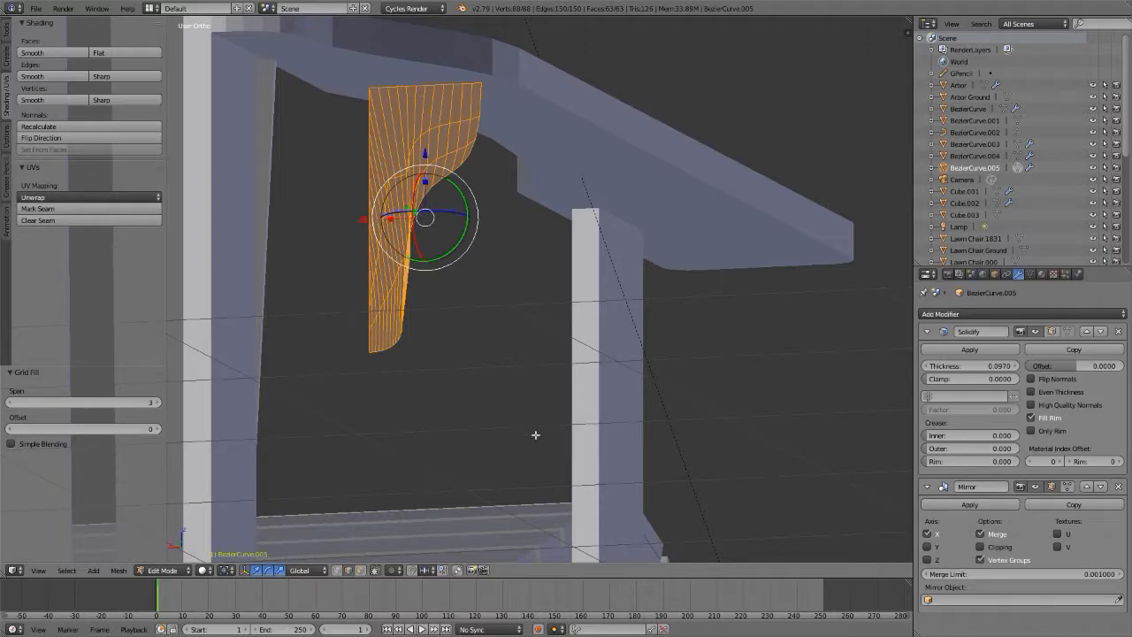
{"action": "key", "text": "ctrl+space"}
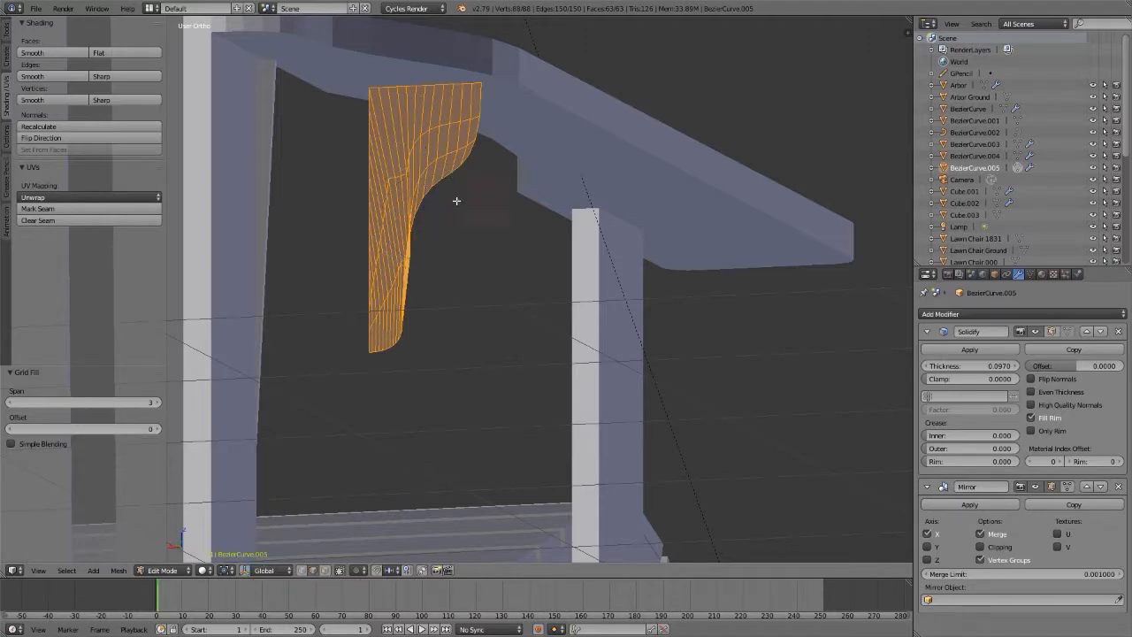
{"action": "scroll", "coordinate": [86, 402], "scroll_direction": "down", "scroll_amount": 1, "text": "ctrl"}
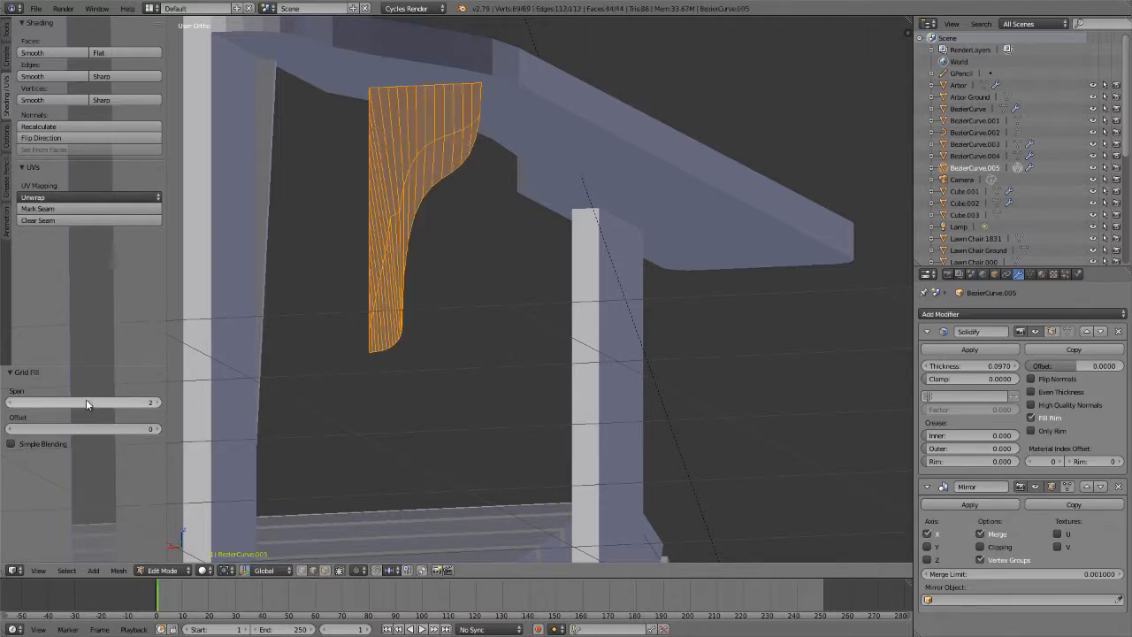
{"action": "scroll", "coordinate": [86, 402], "scroll_direction": "down", "scroll_amount": 1, "text": "ctrl"}
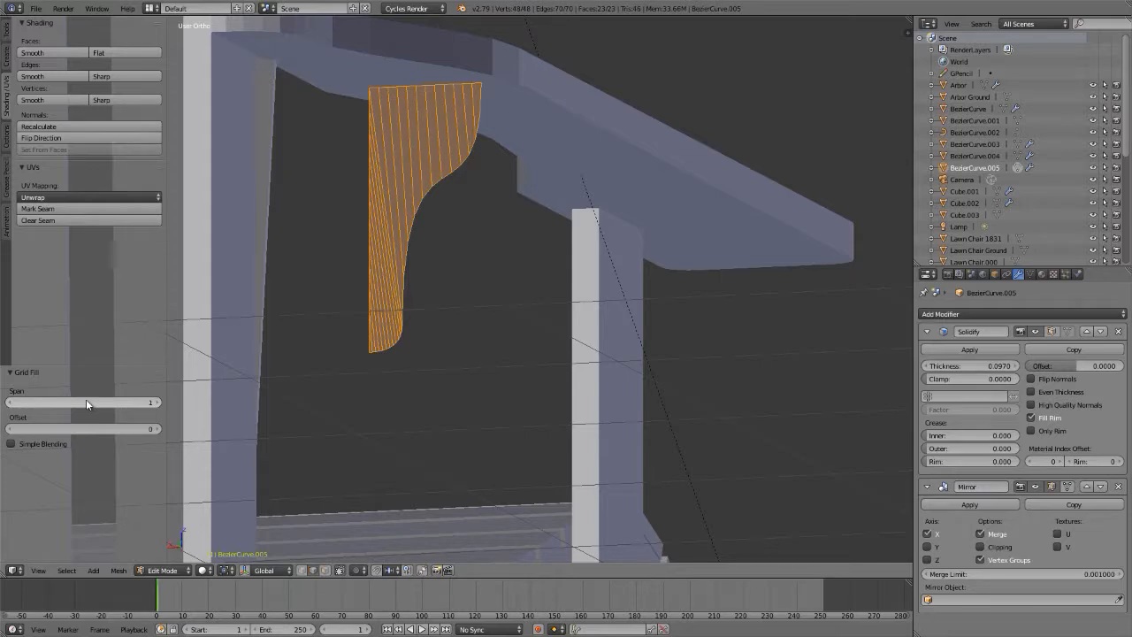
{"action": "scroll", "coordinate": [86, 402], "scroll_direction": "up", "scroll_amount": 1, "text": "ctrl"}
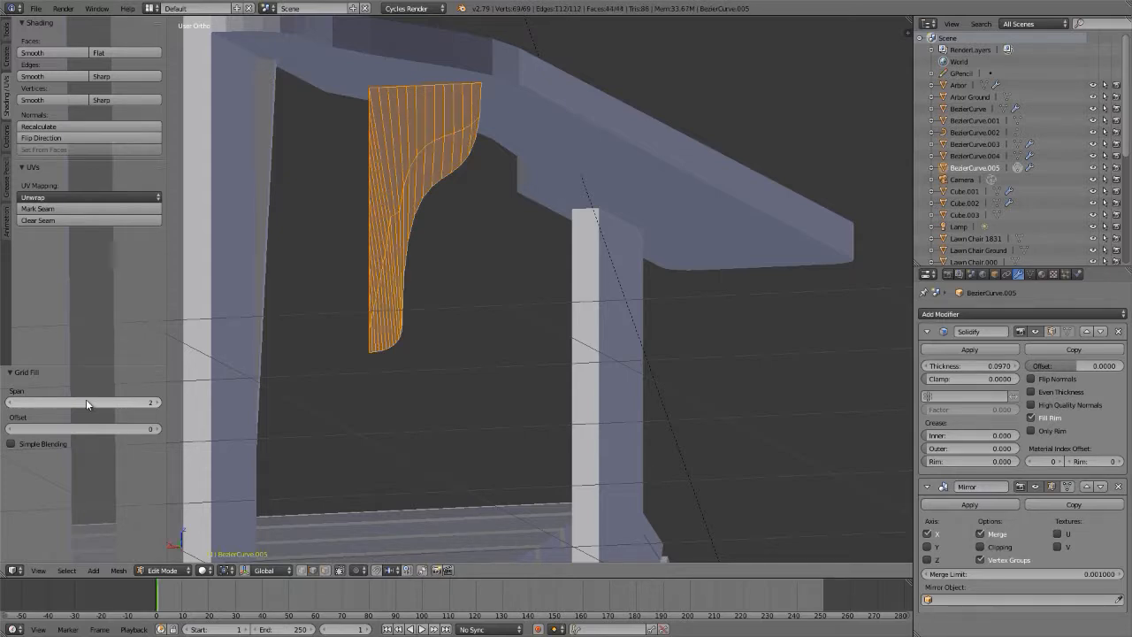
{"action": "scroll", "coordinate": [91, 431], "scroll_direction": "up", "scroll_amount": 3, "text": "ctrl"}
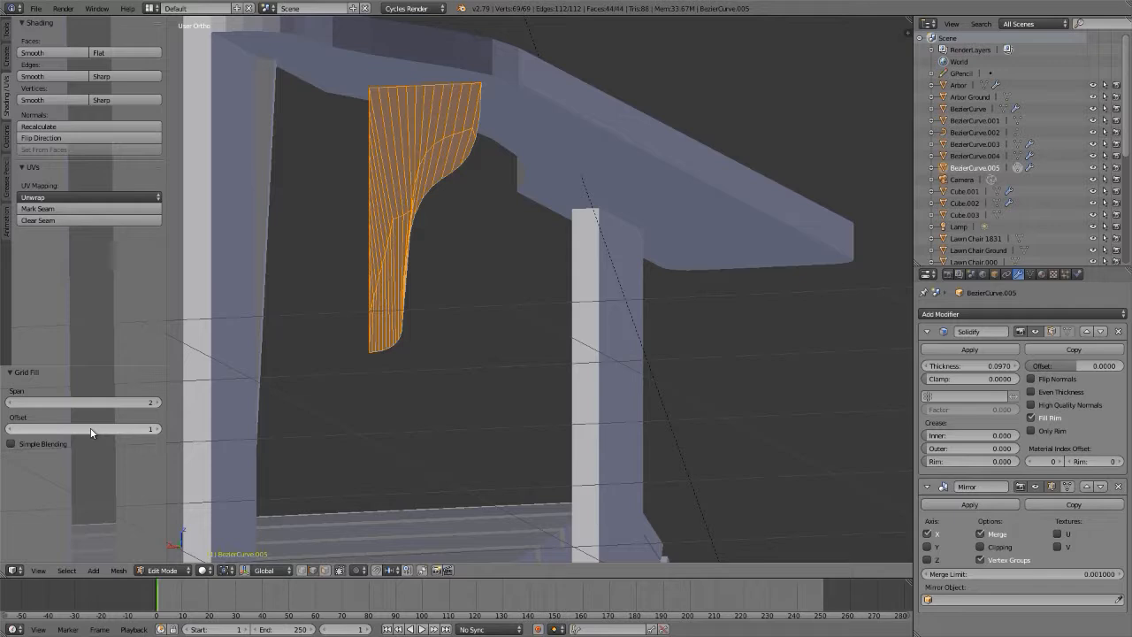
{"action": "scroll", "coordinate": [91, 432], "scroll_direction": "down", "scroll_amount": 5, "text": "ctrl"}
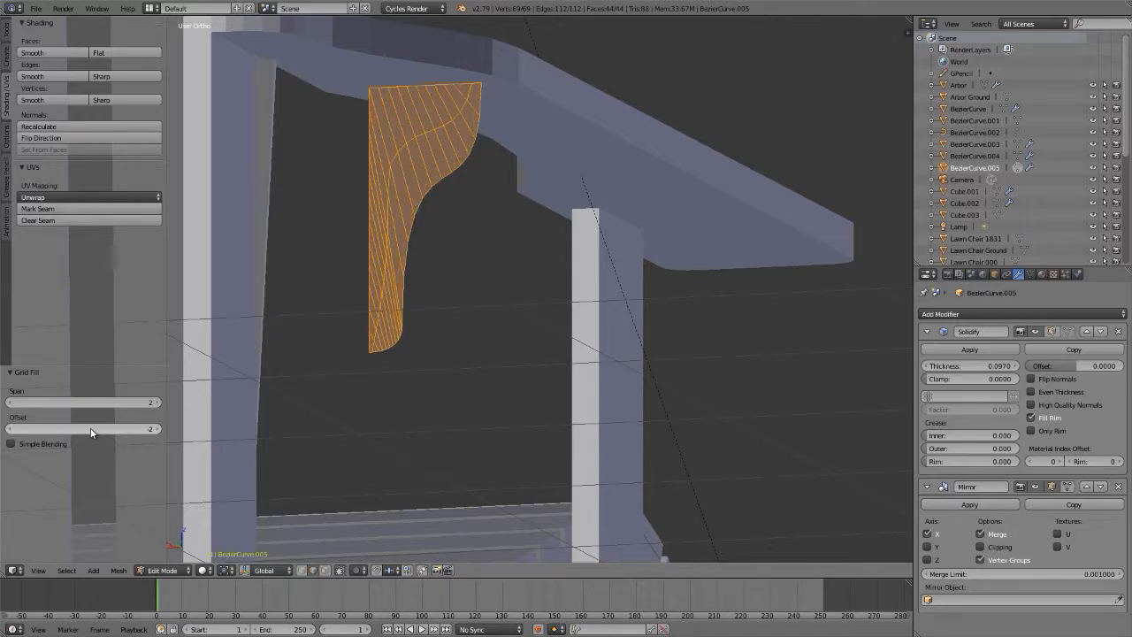
{"action": "scroll", "coordinate": [91, 431], "scroll_direction": "down", "scroll_amount": 2, "text": "ctrl"}
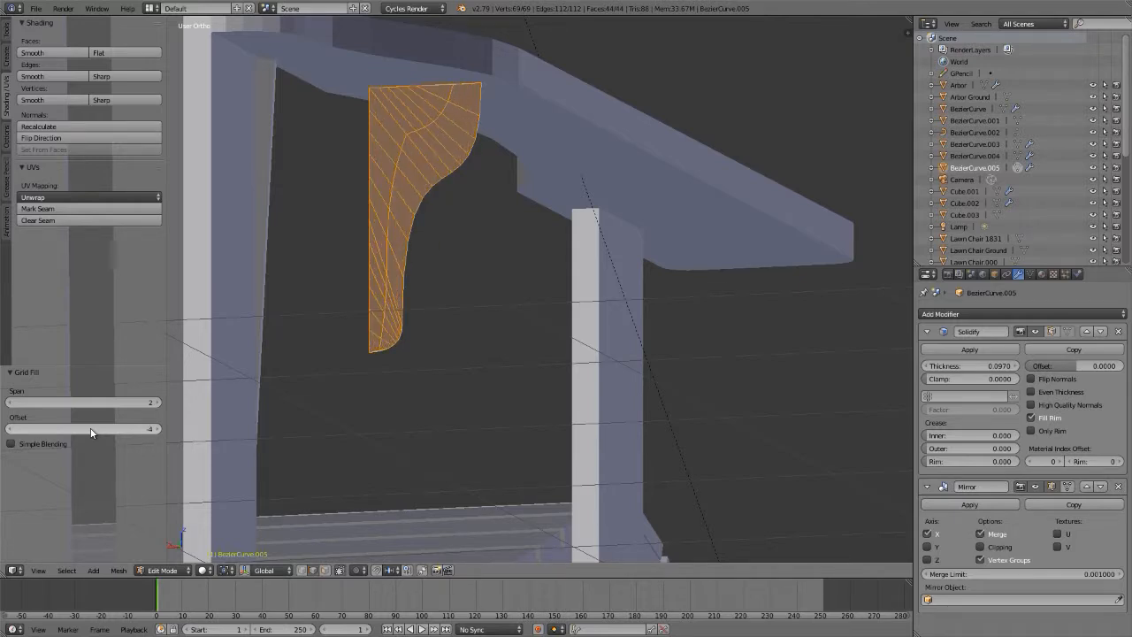
{"action": "scroll", "coordinate": [91, 431], "scroll_direction": "up", "scroll_amount": 2, "text": "ctrl"}
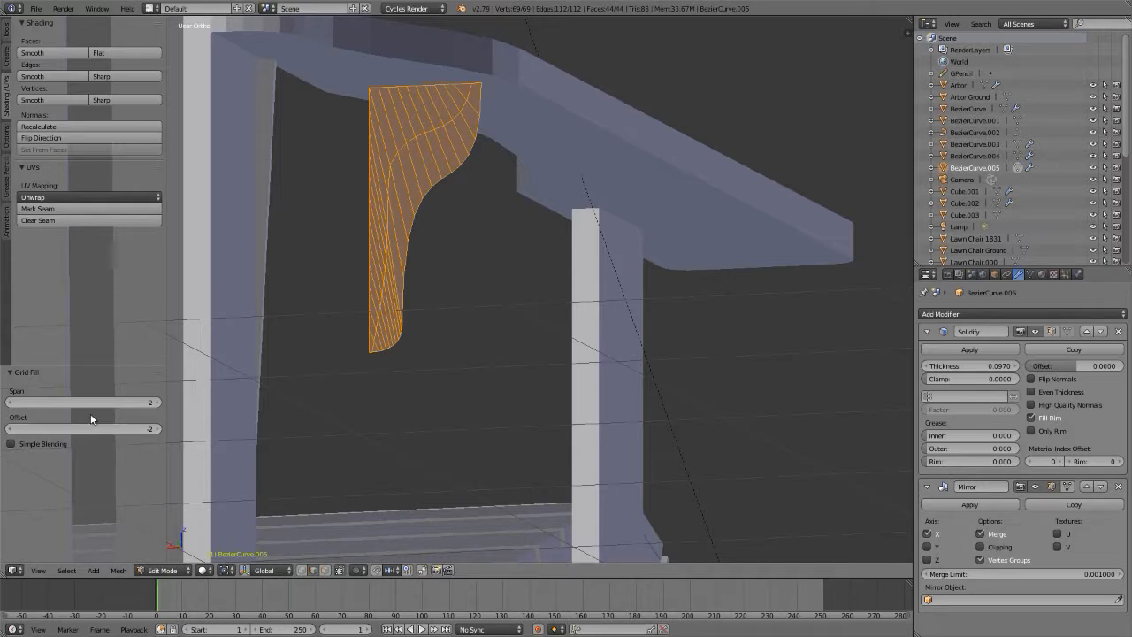
{"action": "scroll", "coordinate": [95, 402], "scroll_direction": "down", "scroll_amount": 1, "text": "ctrl"}
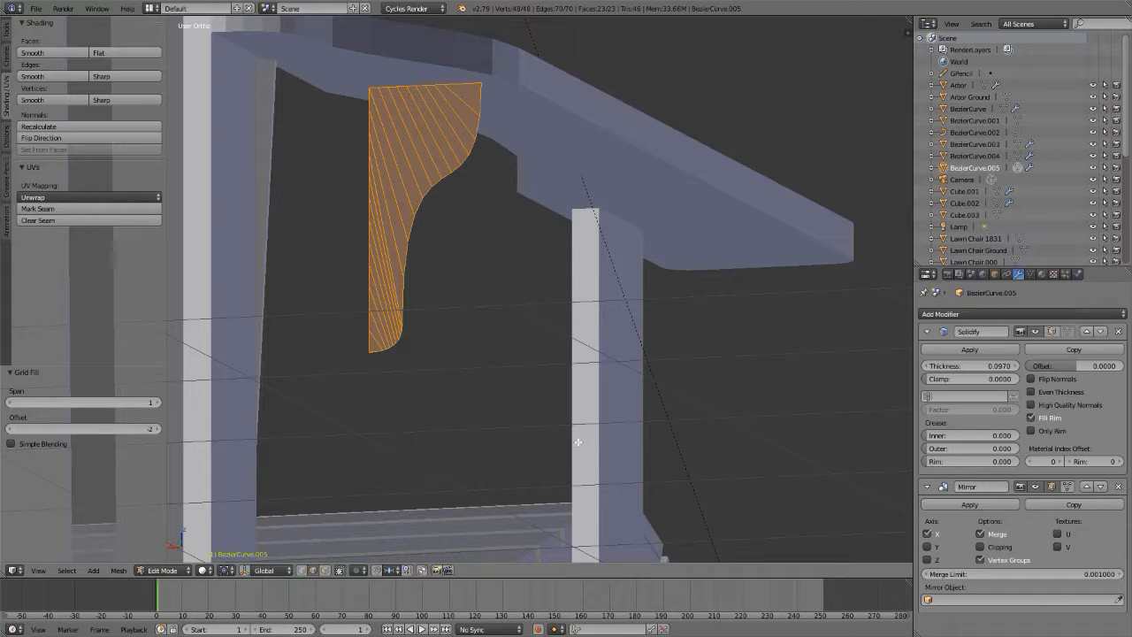
{"action": "middle_click_drag", "start_coordinate": [374, 151], "coordinate": [363, 165]}
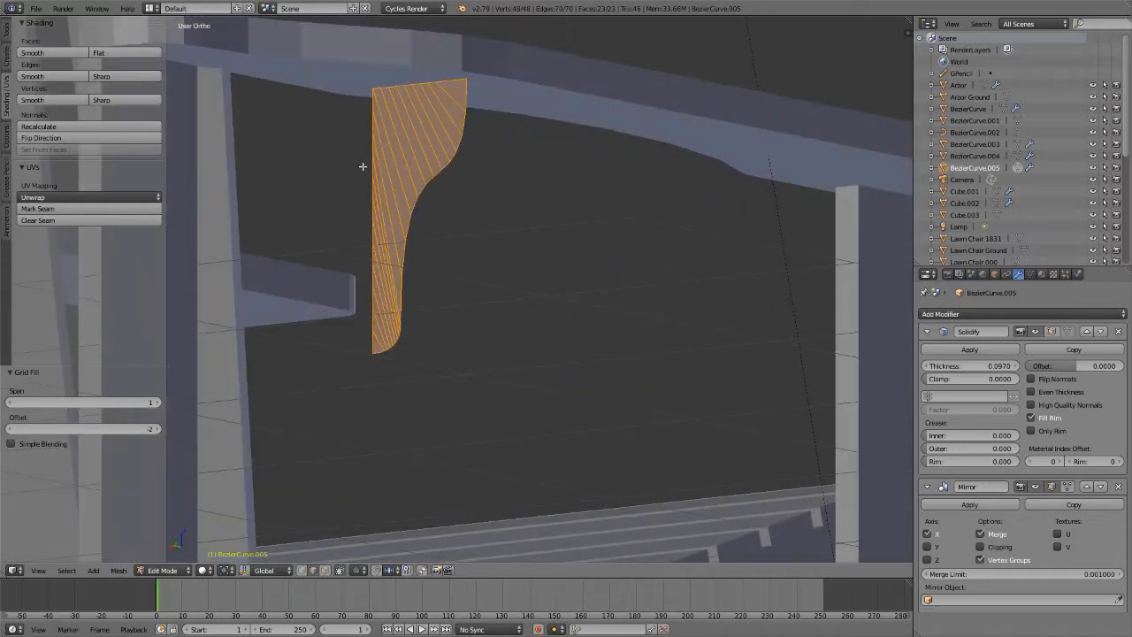
{"action": "key", "text": "Tab"}
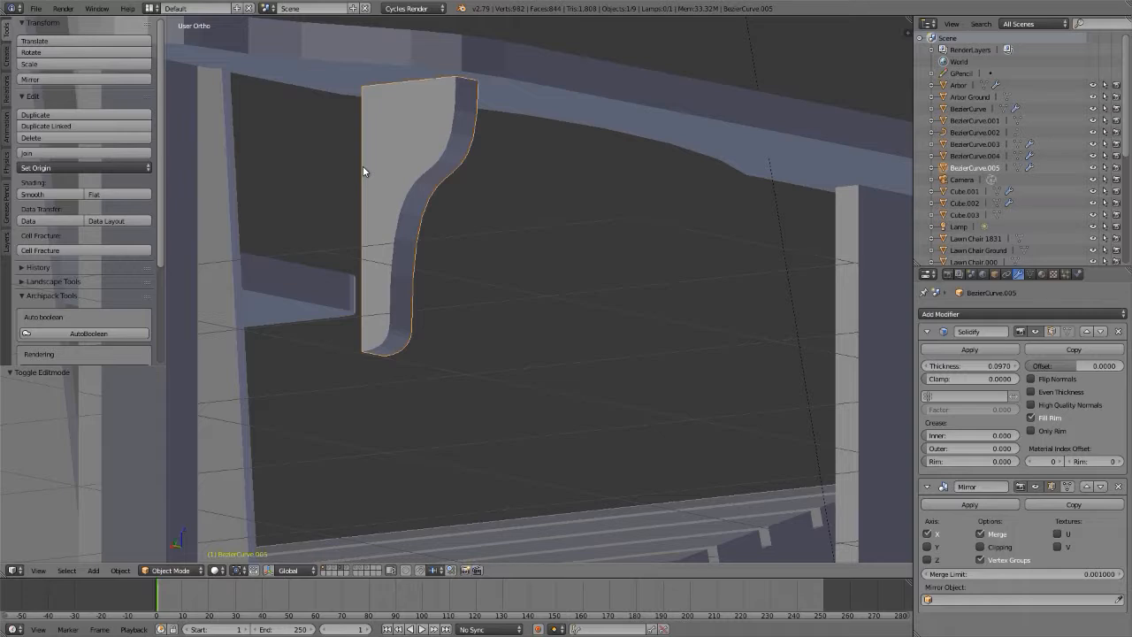
- Set the bracket's Solidify thickness to 0.075
{"action": "left_click", "coordinate": [983, 365]}
{"action": "type", "text": "05"}
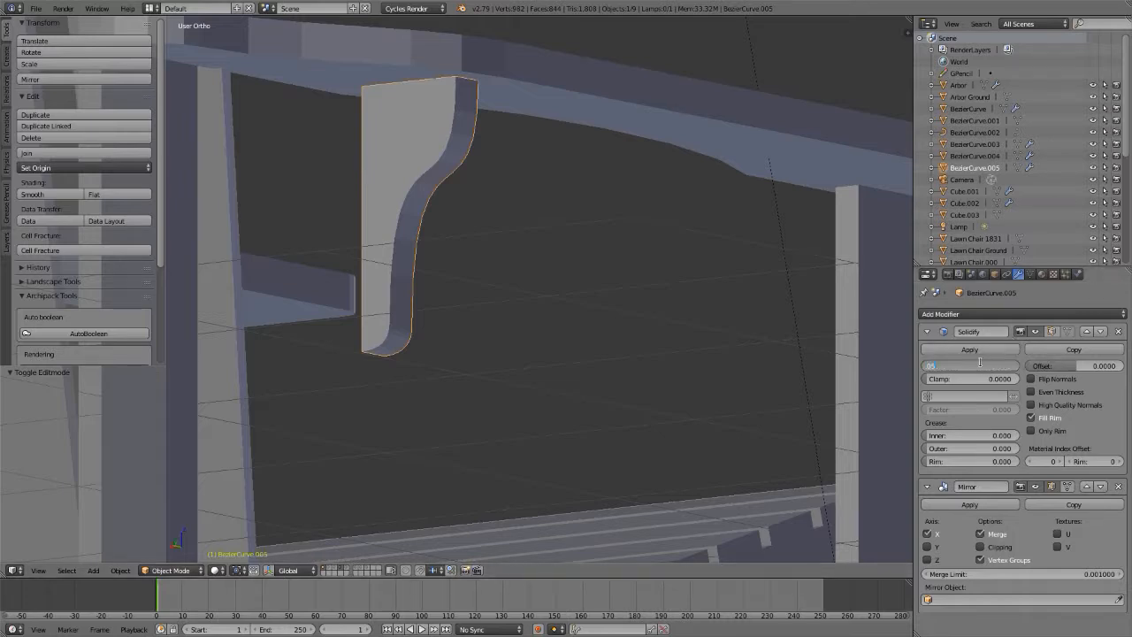
{"action": "key", "text": "Return"}
{"action": "left_click", "coordinate": [980, 365]}
{"action": "key", "text": "BackSpace"}
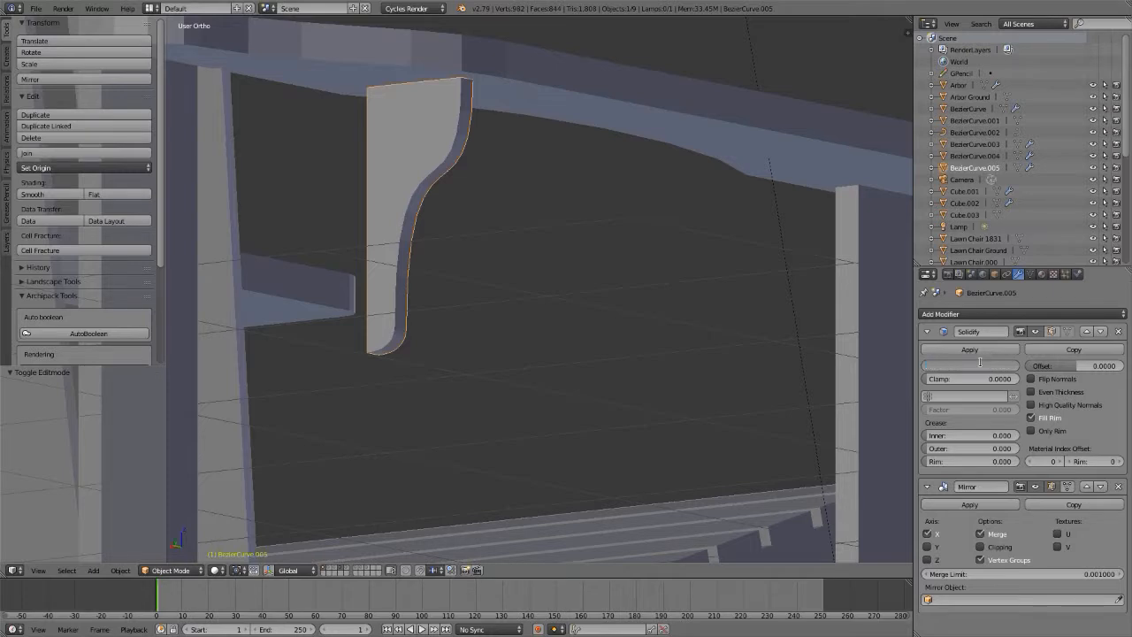
{"action": "key", "text": "Return"}
{"action": "key", "text": "t"}
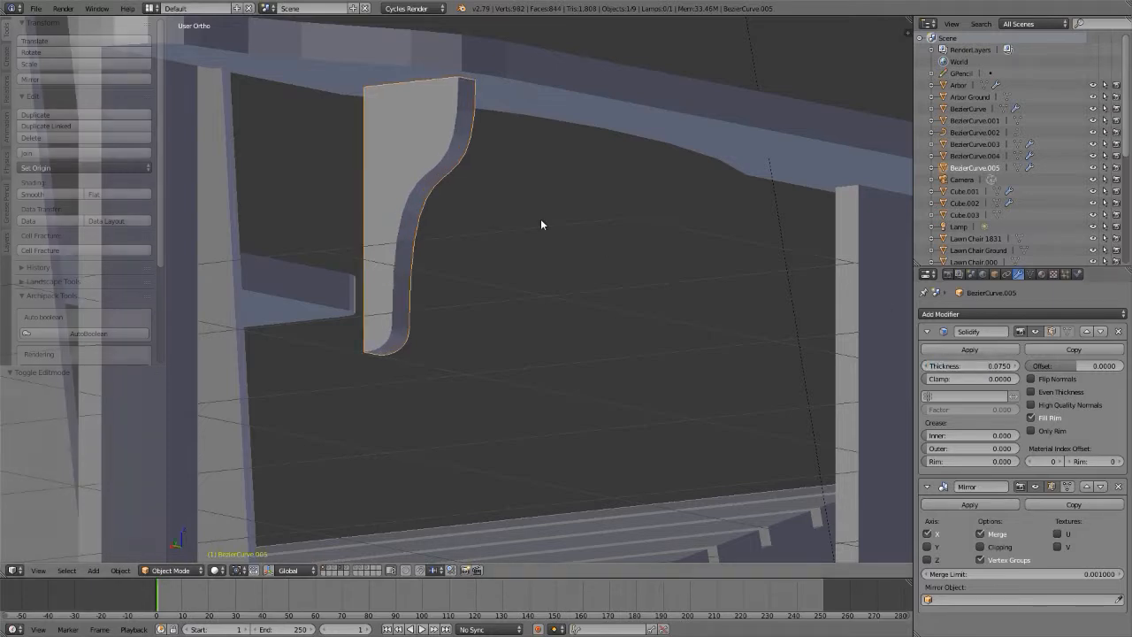
- In mesh editing, move the whole bracket forward along Y to the front leg under the armrest
{"action": "scroll", "coordinate": [439, 233], "scroll_direction": "down", "scroll_amount": 6}
{"action": "scroll", "coordinate": [436, 236], "scroll_direction": "down", "scroll_amount": 2}
{"action": "key", "text": "Tab"}
{"action": "middle_click_drag", "start_coordinate": [434, 239], "coordinate": [373, 256]}
{"action": "key", "text": "ctrl+space"}
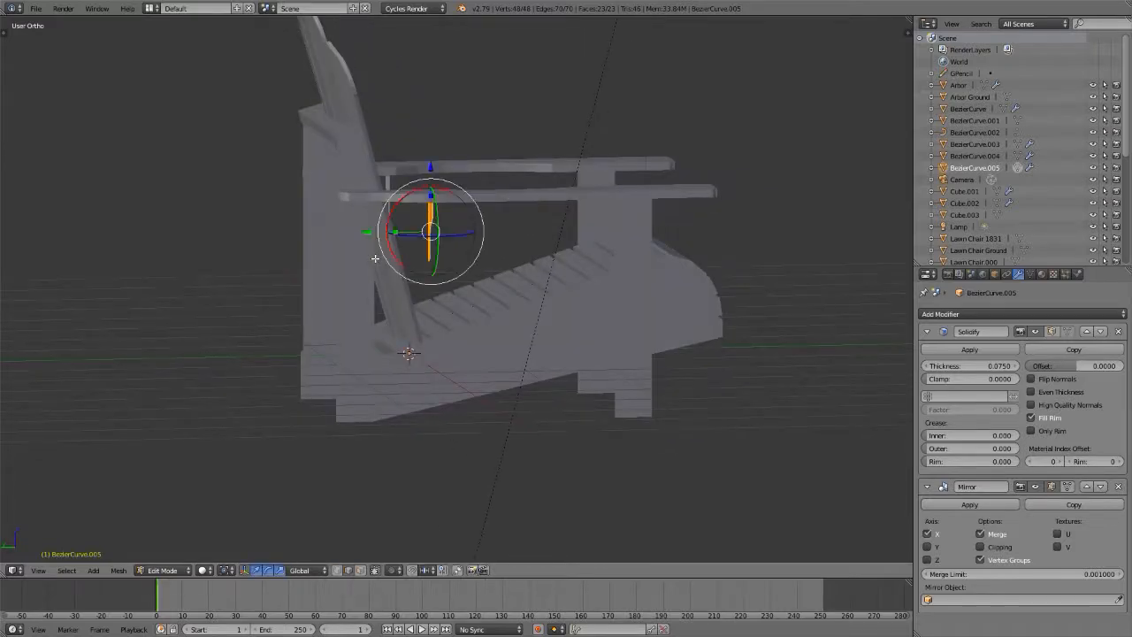
{"action": "left_click_drag", "start_coordinate": [361, 232], "coordinate": [571, 215]}
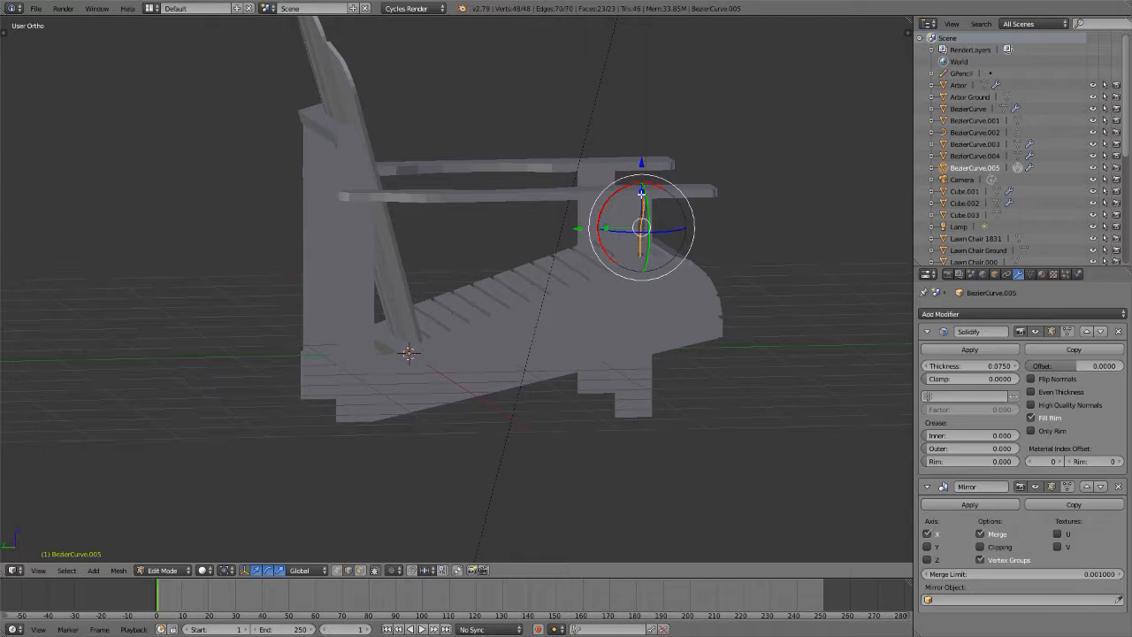
- Shift the bracket about 0.07 back along Y towards the middle of the front leg, and check the joint in a rendered preview
{"action": "key", "text": "KP_Decimal"}
{"action": "key", "text": "KP_5"}
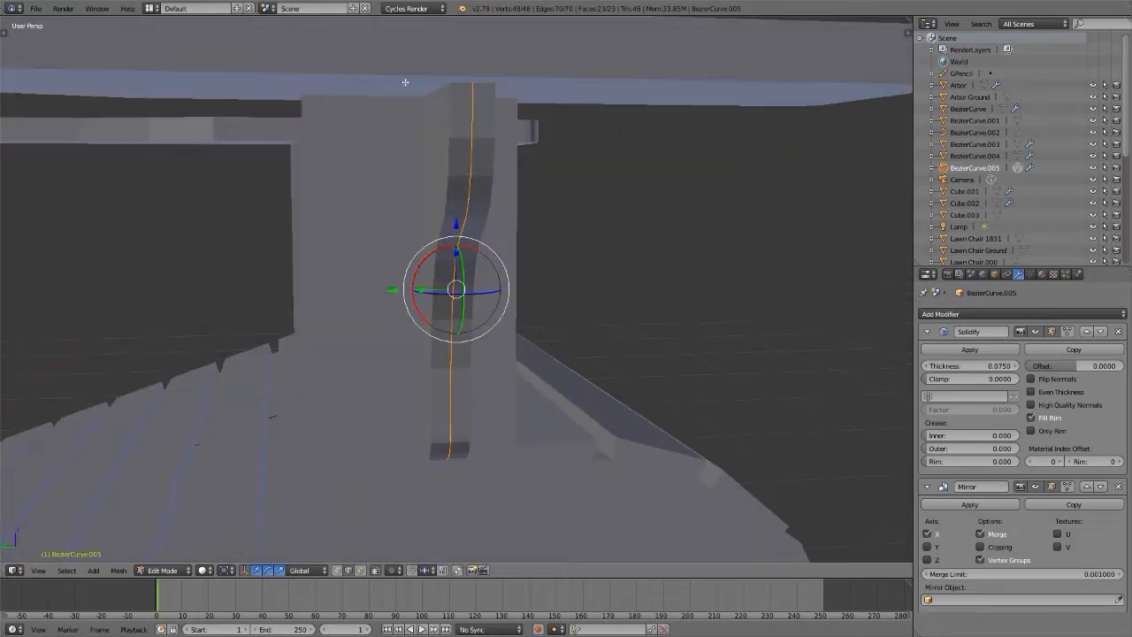
{"action": "middle_click_drag", "start_coordinate": [498, 195], "coordinate": [448, 200]}
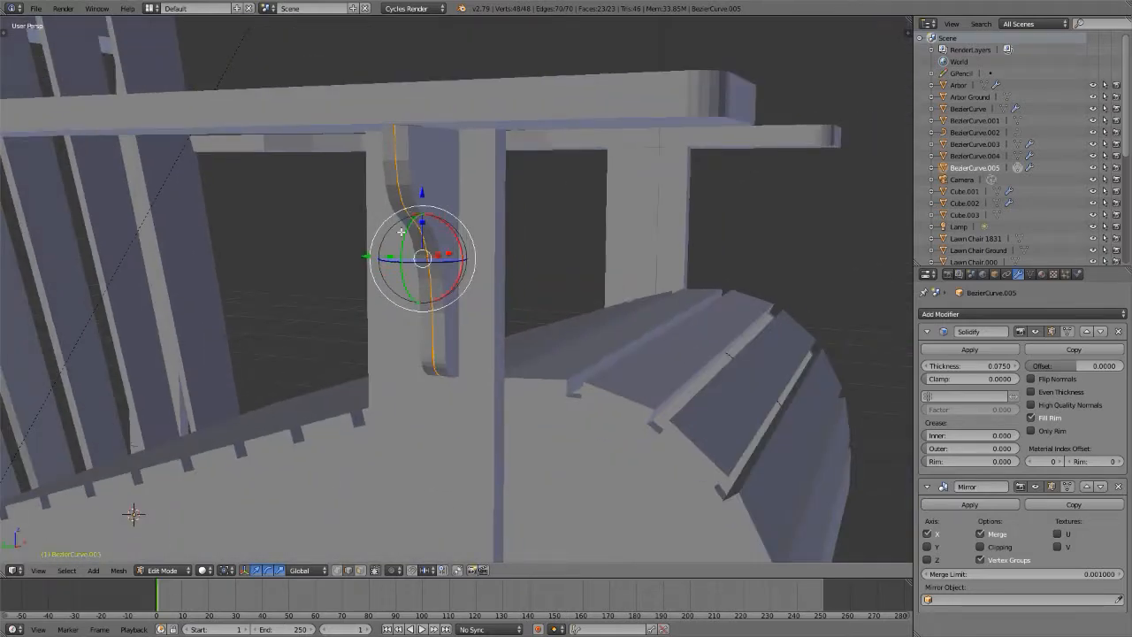
{"action": "left_click_drag", "start_coordinate": [367, 257], "coordinate": [370, 257]}
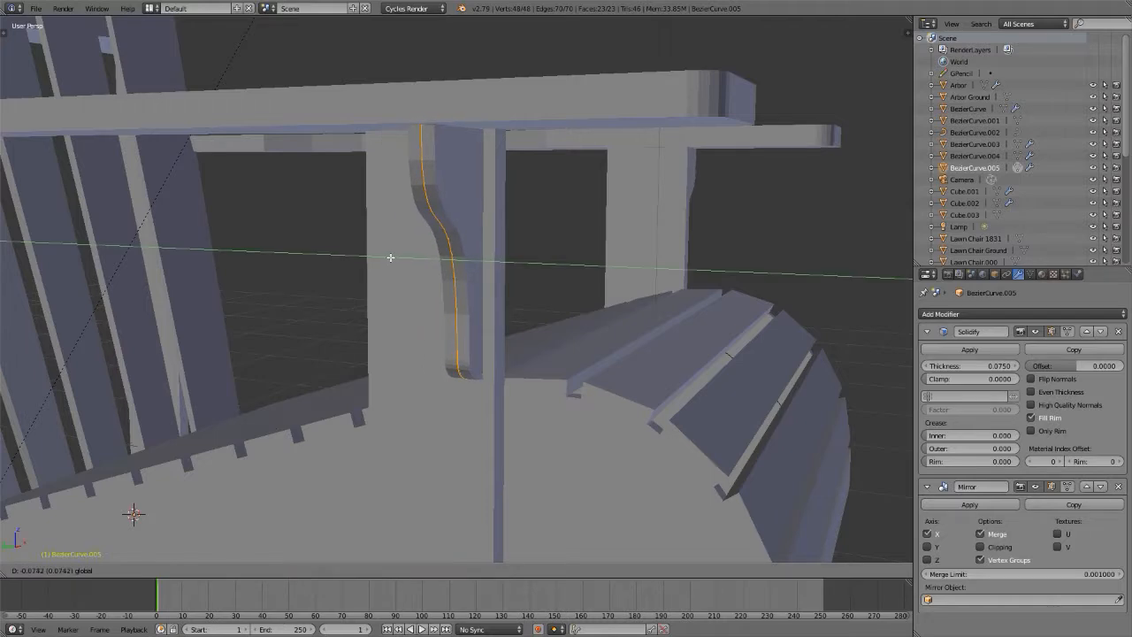
{"action": "left_click", "coordinate": [392, 257]}
{"action": "key", "text": "KP_Decimal"}
{"action": "middle_click_drag", "start_coordinate": [438, 194], "coordinate": [400, 124]}
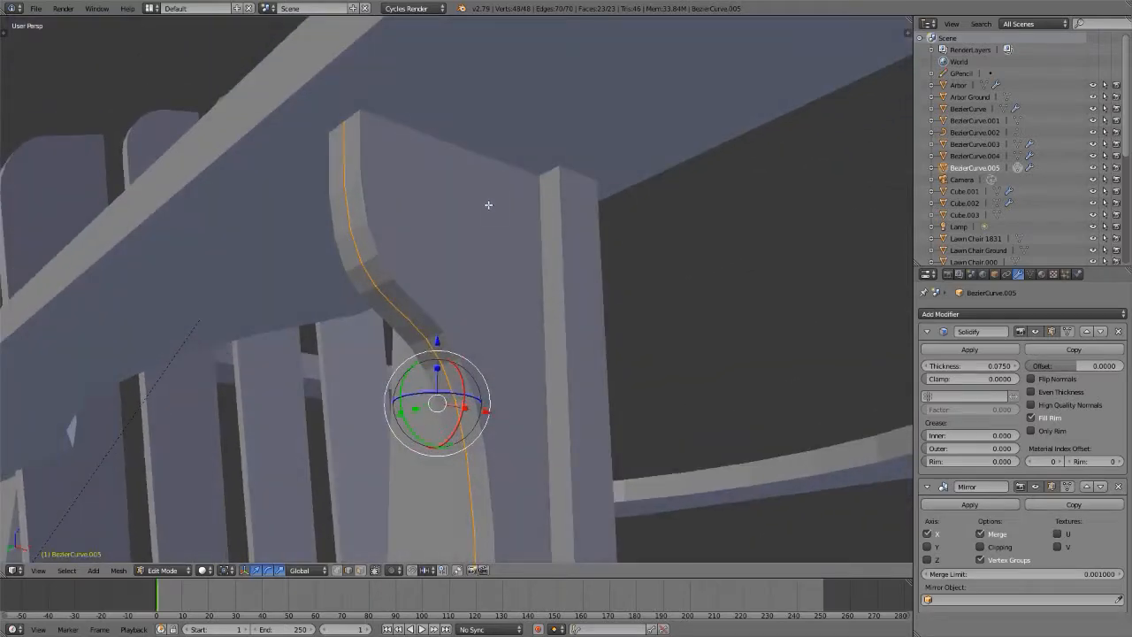
{"action": "key", "text": "shift+z"}
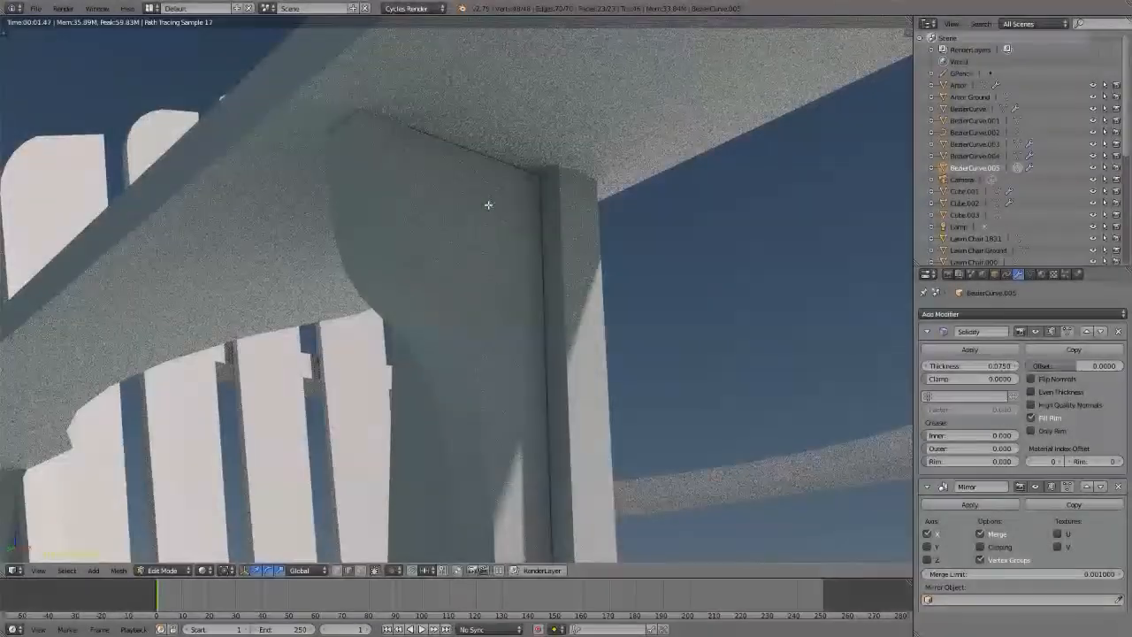
{"action": "scroll", "coordinate": [488, 204], "scroll_direction": "down", "scroll_amount": 3}
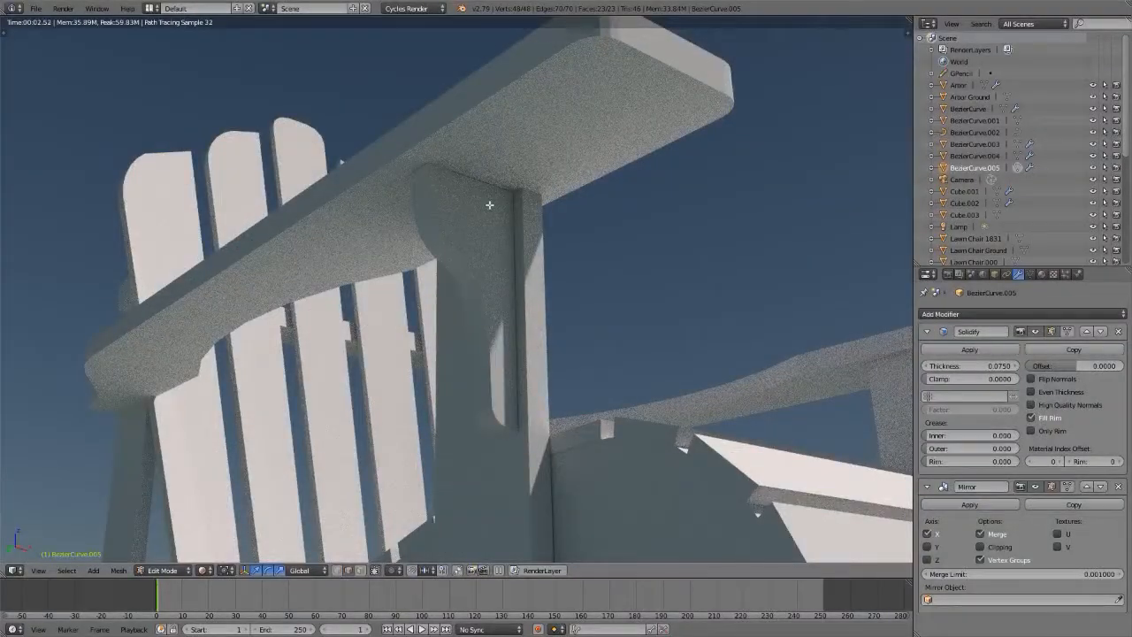
{"action": "key", "text": "shift+z"}
- Add a plane to the bracket mesh and move it to the open space beside the foot of the front leg
{"action": "middle_click_drag", "start_coordinate": [487, 203], "coordinate": [563, 229]}
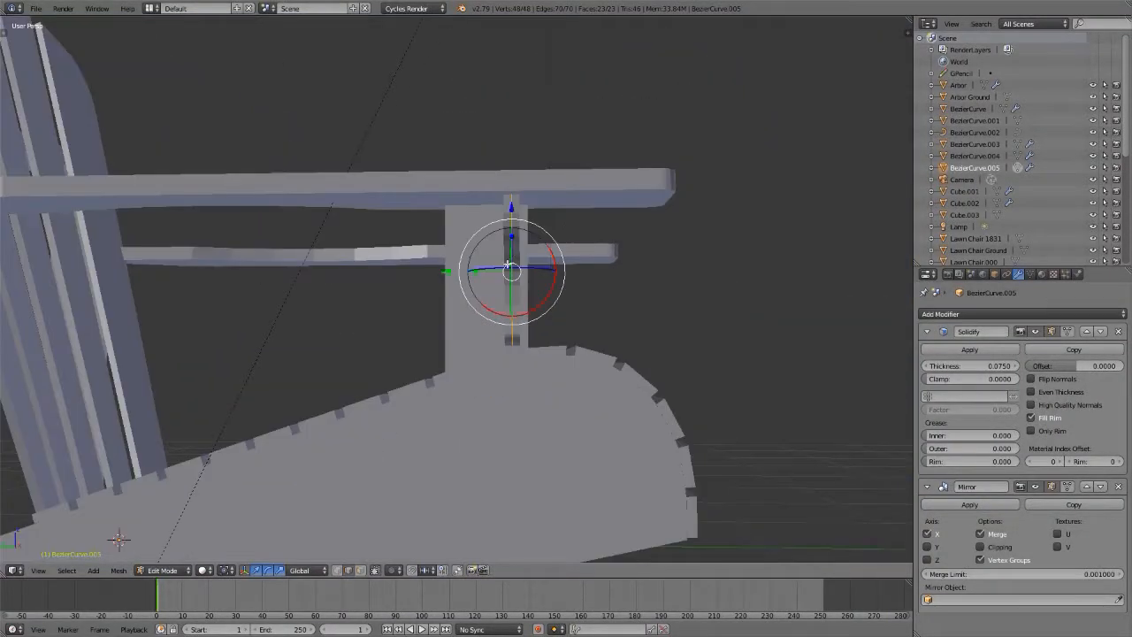
{"action": "middle_click_drag", "start_coordinate": [509, 268], "coordinate": [559, 293]}
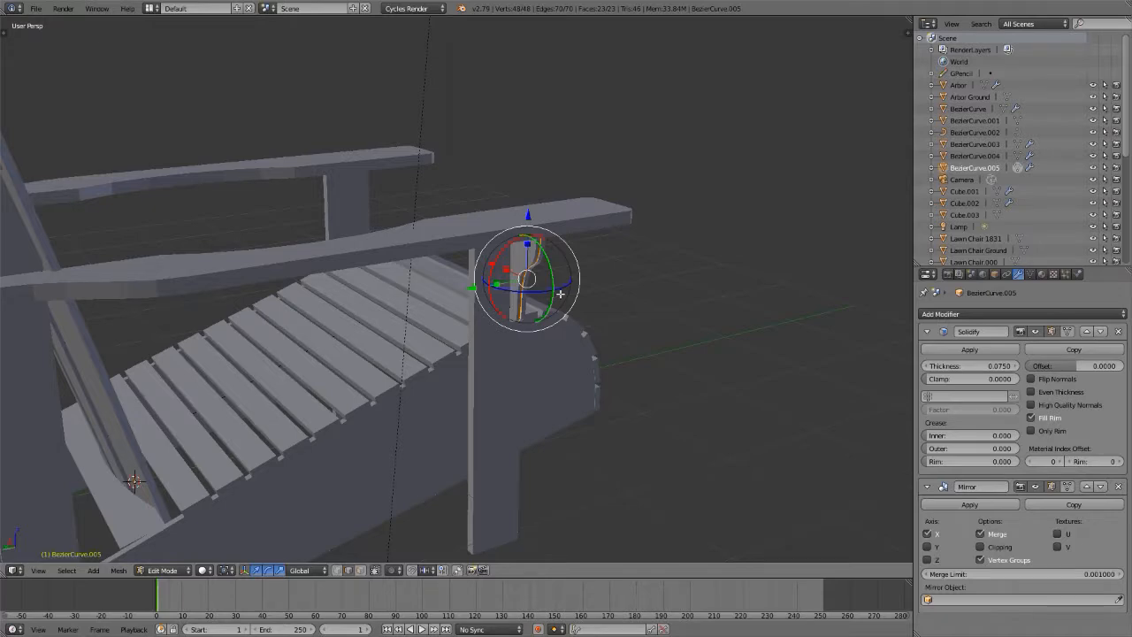
{"action": "key", "text": "shift+a"}
{"action": "left_click", "coordinate": [560, 298]}
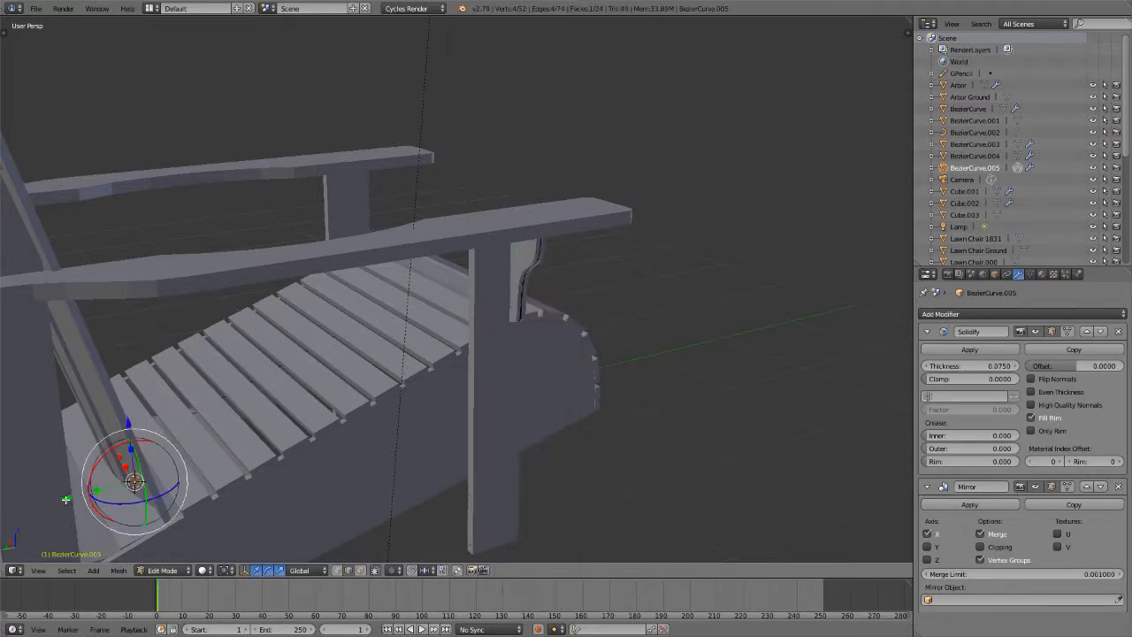
{"action": "key", "text": "g"}
{"action": "left_click", "coordinate": [361, 423]}
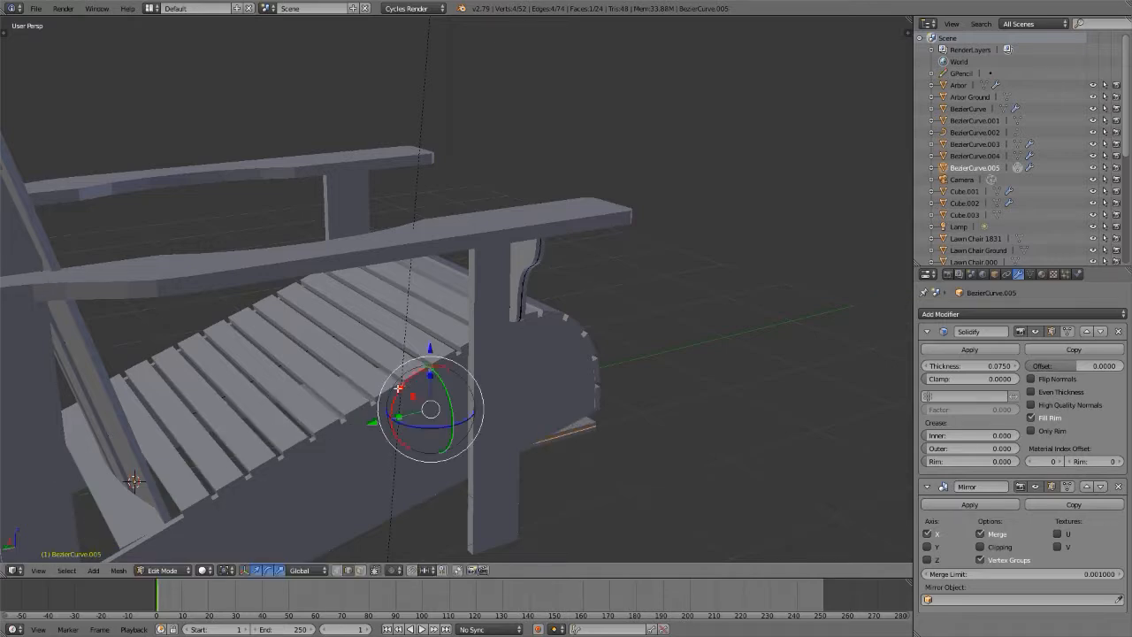
{"action": "key", "text": "g"}
{"action": "left_click", "coordinate": [534, 480]}
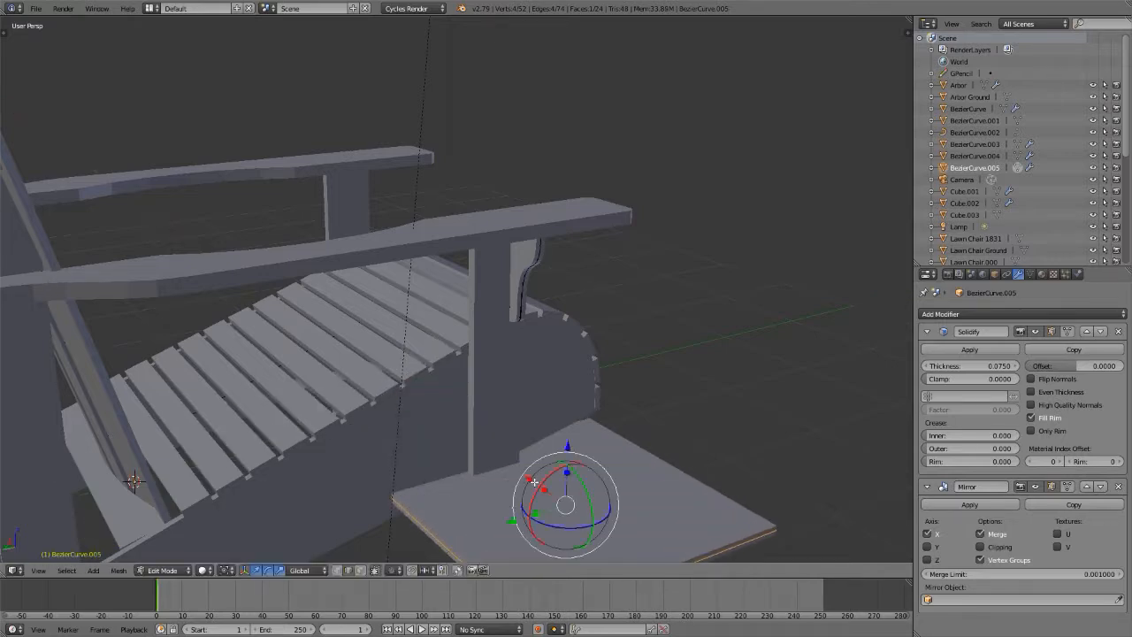
- Scale the new plane by 0.1 and raise it about 1.9 along Z to armrest height
{"action": "type", "text": "s.1"}
{"action": "key", "text": "Return"}
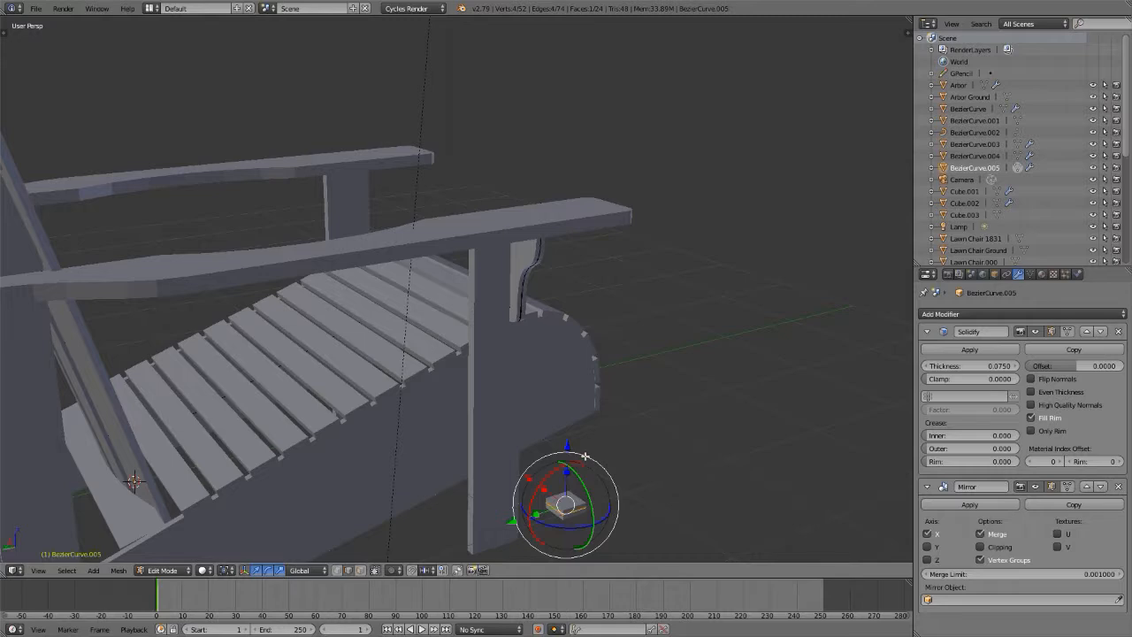
{"action": "key", "text": "g"}
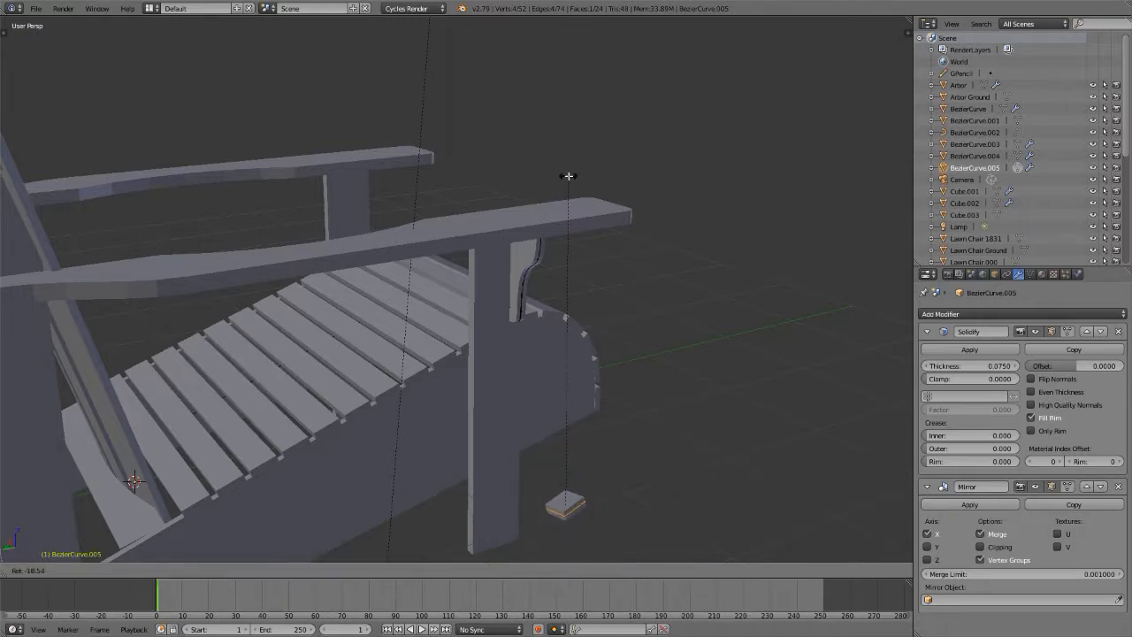
{"action": "key", "text": "Escape"}
{"action": "key", "text": "g"}
{"action": "key", "text": "z"}
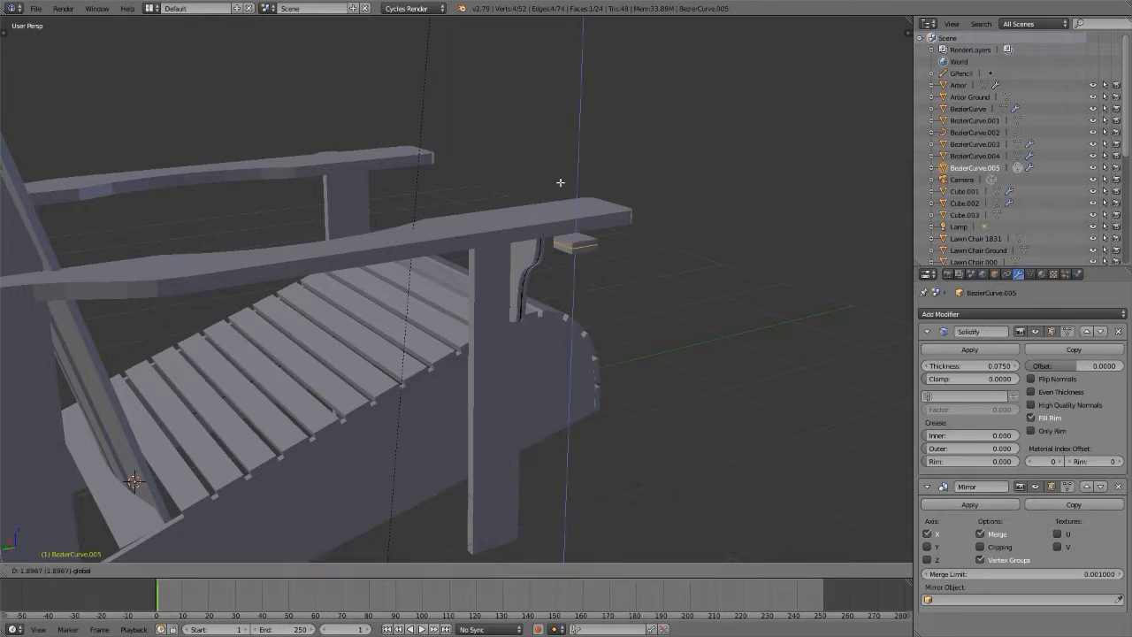
{"action": "left_click", "coordinate": [569, 164]}
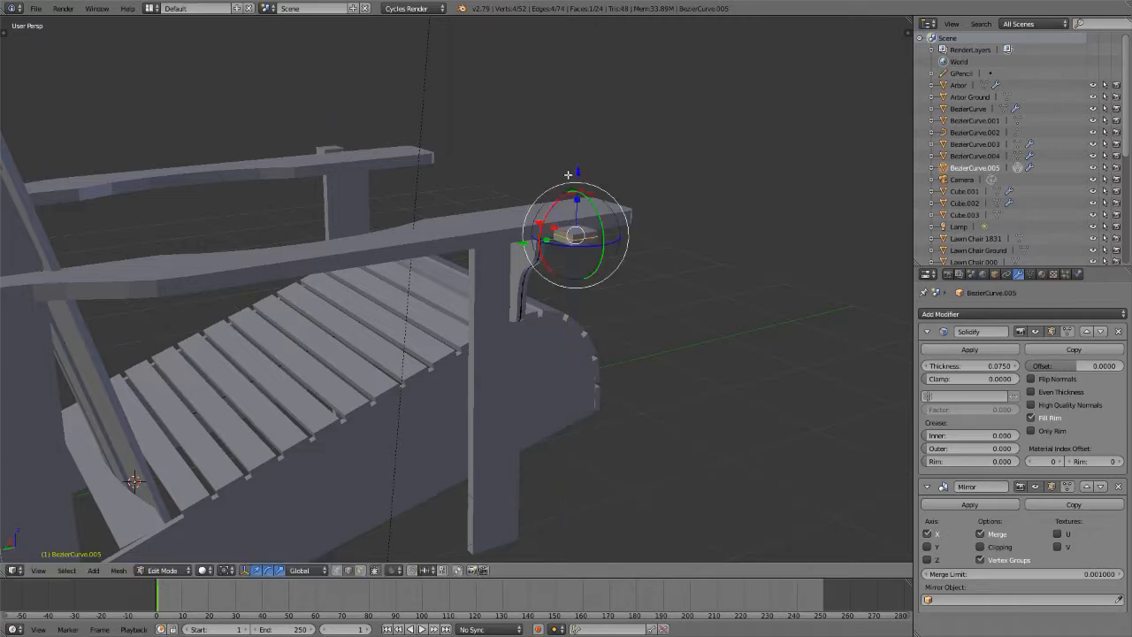
- Move the small block along X, Y and Z to sit beneath the armrest beside the top of the front leg
{"action": "key", "text": "g"}
{"action": "key", "text": "x"}
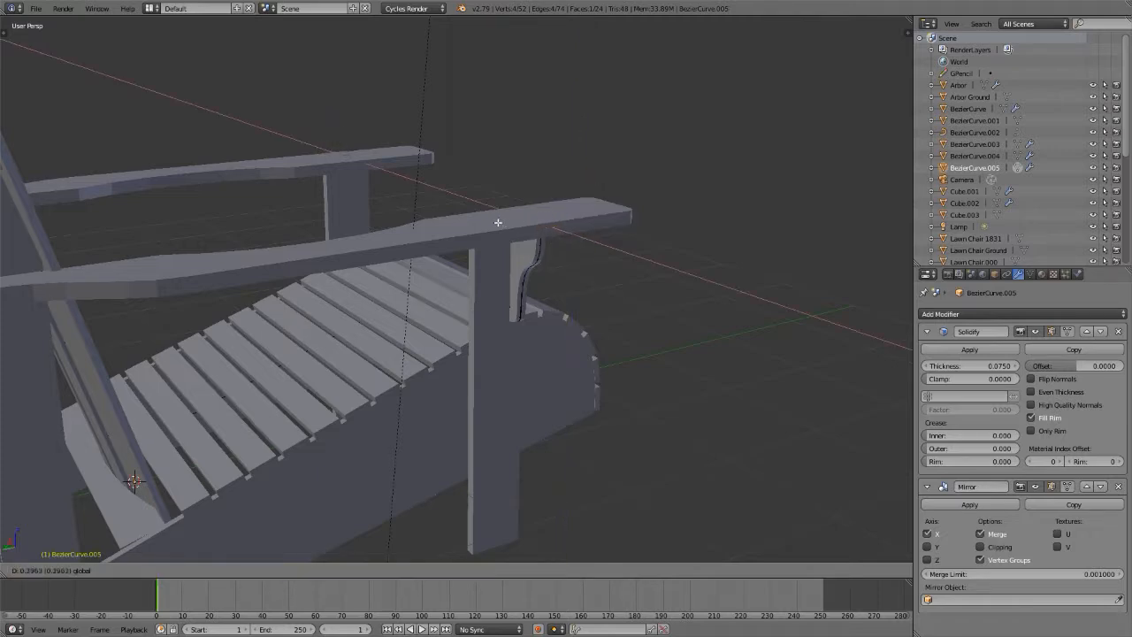
{"action": "left_click", "coordinate": [497, 222]}
{"action": "key", "text": "g"}
{"action": "key", "text": "y"}
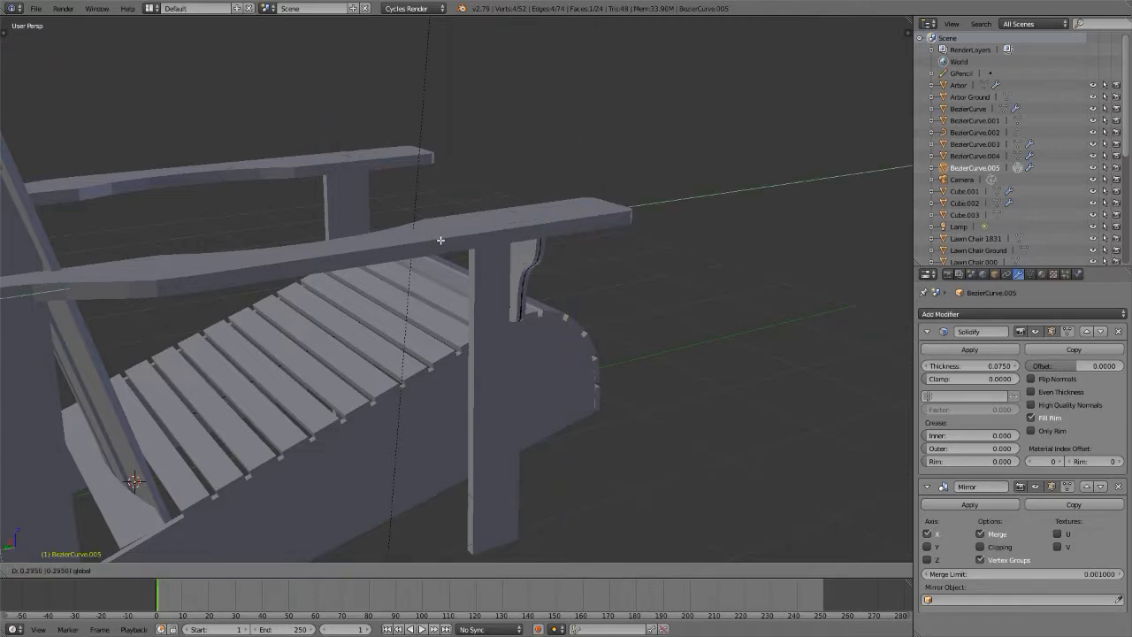
{"action": "left_click", "coordinate": [446, 240]}
{"action": "key", "text": "g"}
{"action": "key", "text": "z"}
{"action": "left_click", "coordinate": [485, 310]}
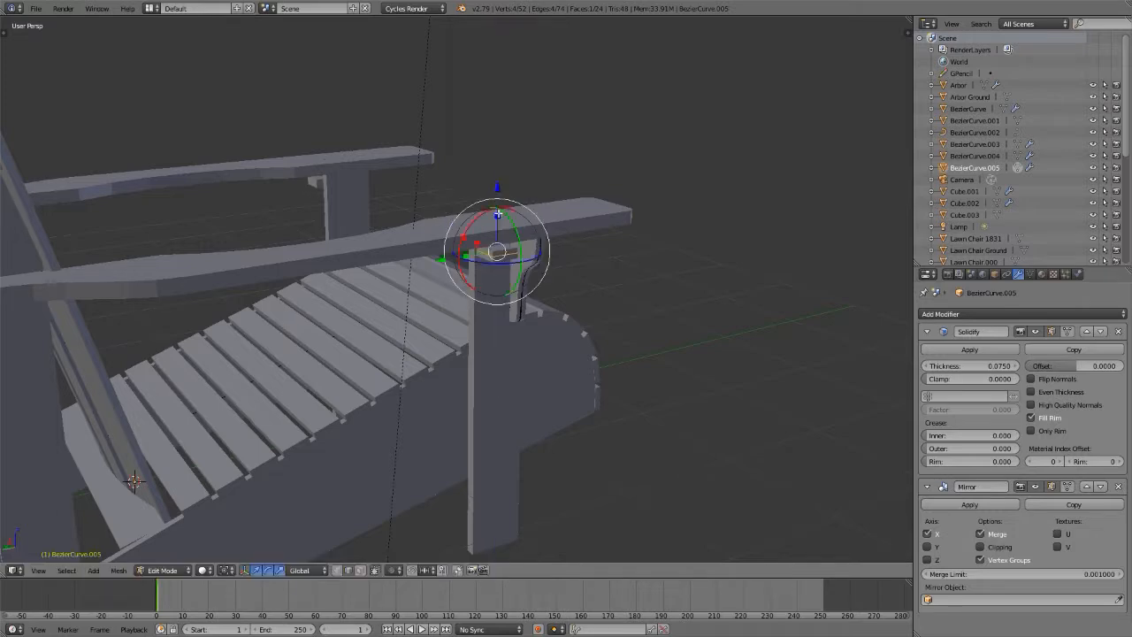
- Shift the block about -0.13 along Y into the corner between the front leg and the curved bracket
{"action": "key", "text": "KP_Decimal"}
{"action": "middle_click_drag", "start_coordinate": [486, 309], "coordinate": [456, 224]}
{"action": "key", "text": "g"}
{"action": "key", "text": "y"}
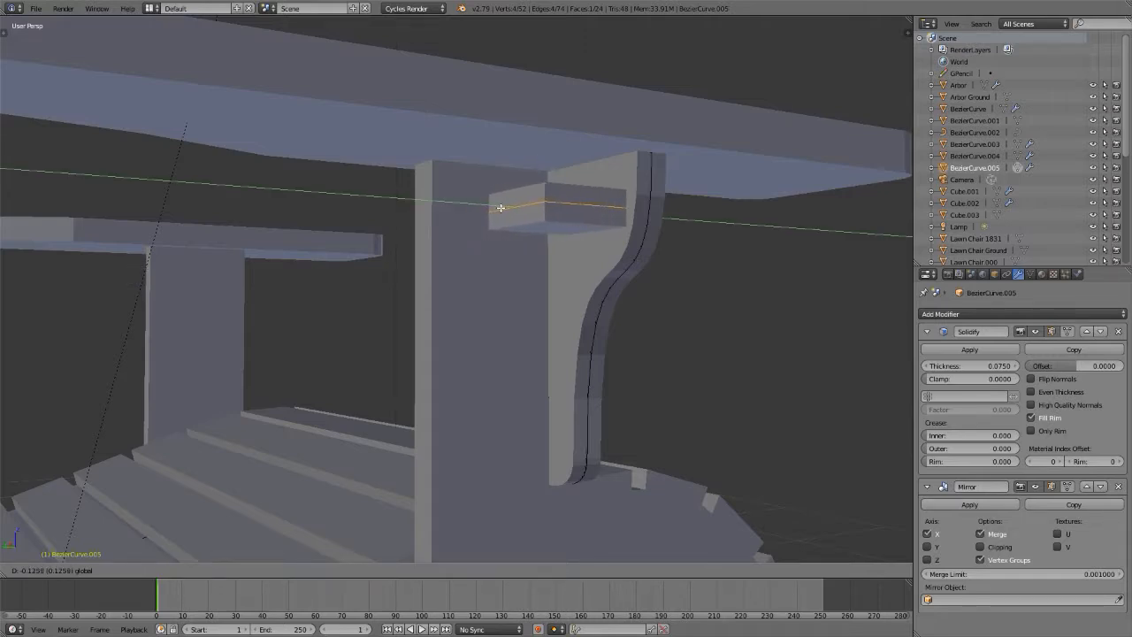
{"action": "left_click", "coordinate": [501, 208]}
- In edge selection mode, extend the block's leg-side edge about 0.08 along X towards the front leg
{"action": "middle_click_drag", "start_coordinate": [501, 208], "coordinate": [593, 132]}
{"action": "key", "text": "ctrl+Tab"}
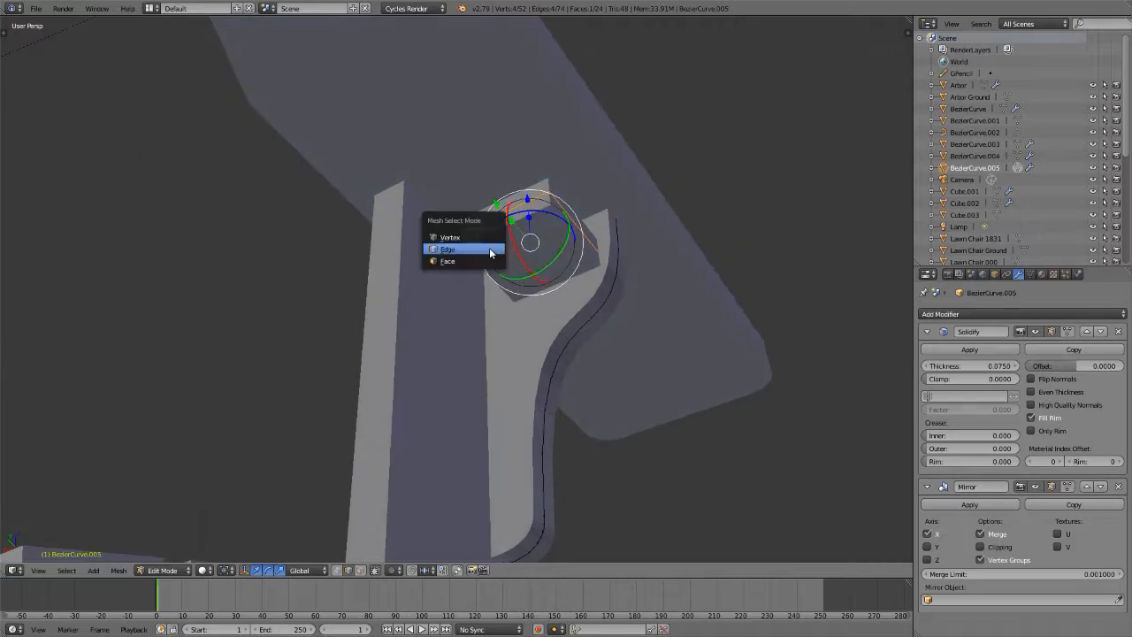
{"action": "left_click", "coordinate": [490, 251]}
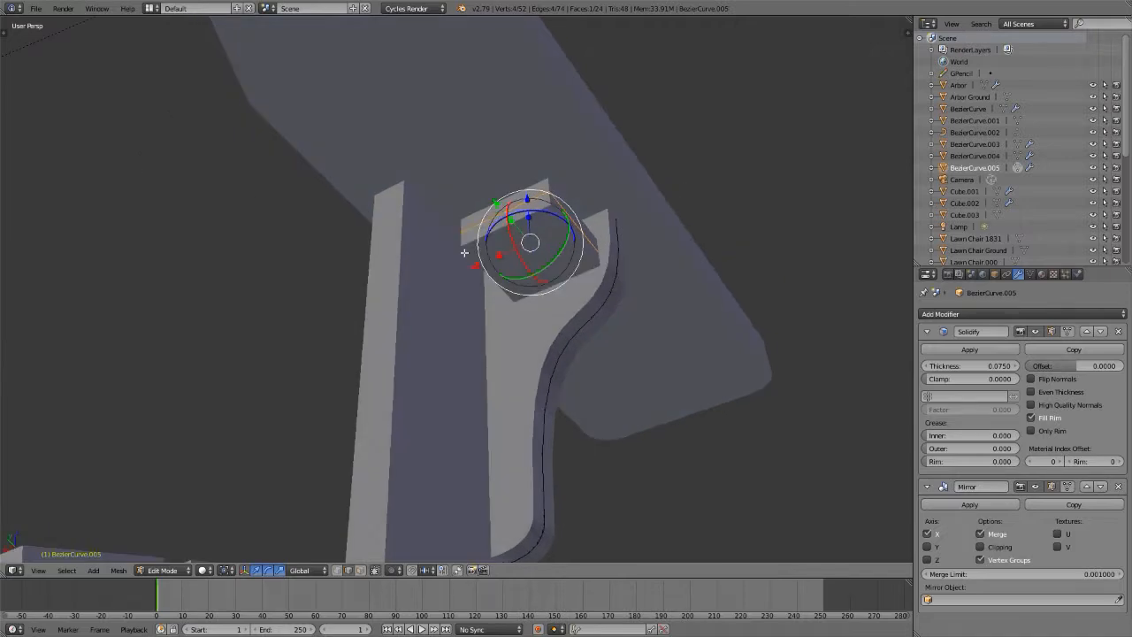
{"action": "key", "text": "z"}
{"action": "right_click", "coordinate": [481, 242]}
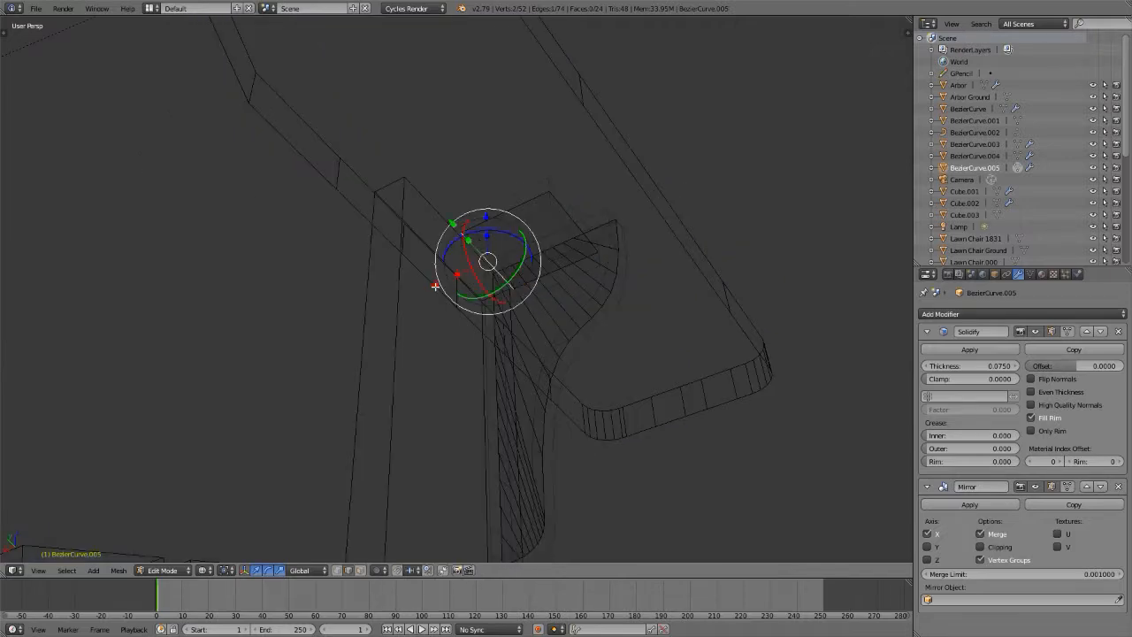
{"action": "key", "text": "z"}
{"action": "key", "text": "g"}
{"action": "key", "text": "x"}
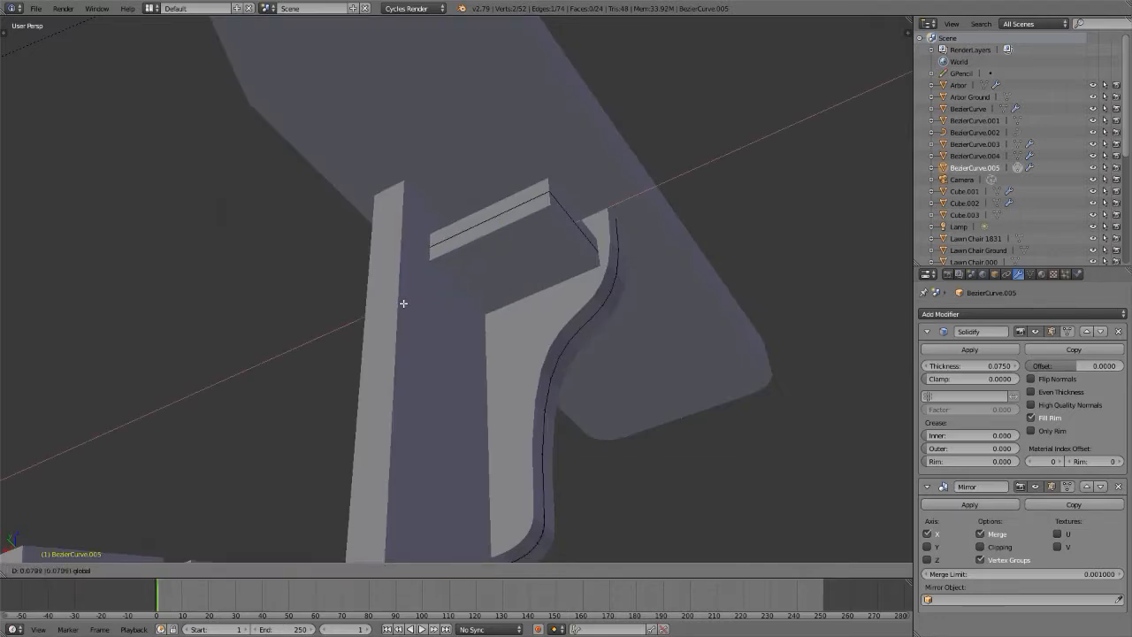
{"action": "left_click", "coordinate": [403, 303]}
- Extend the block's edge opposite the bracket outward along Y by about 0.04
{"action": "right_click", "coordinate": [485, 221]}
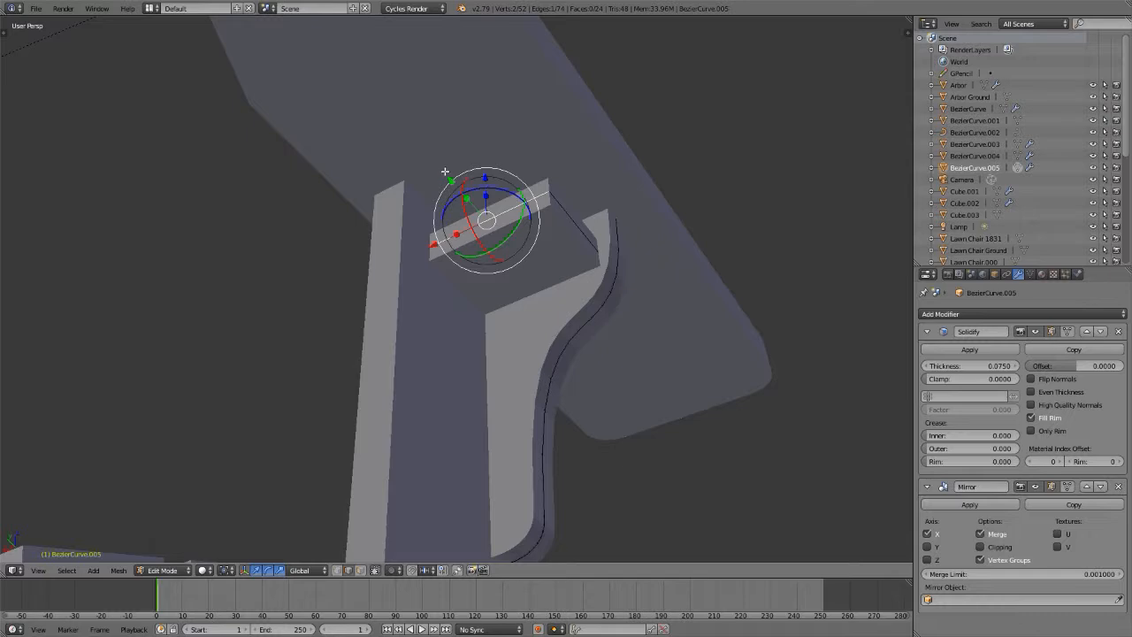
{"action": "key", "text": "g"}
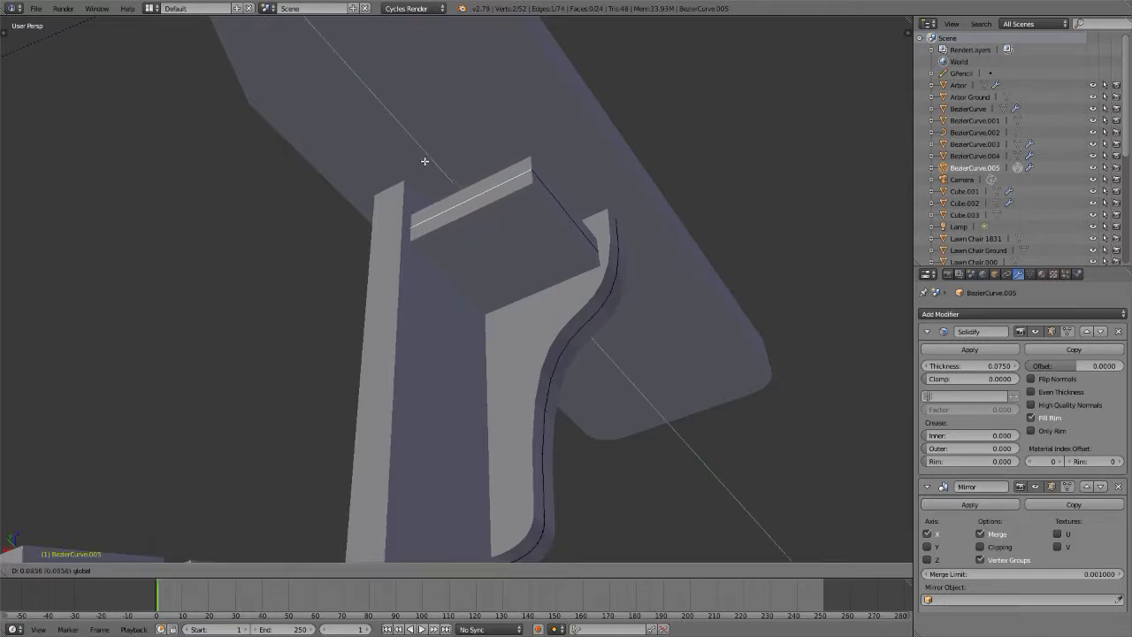
{"action": "left_click", "coordinate": [425, 162]}
{"action": "middle_click_drag", "start_coordinate": [471, 174], "coordinate": [494, 246]}
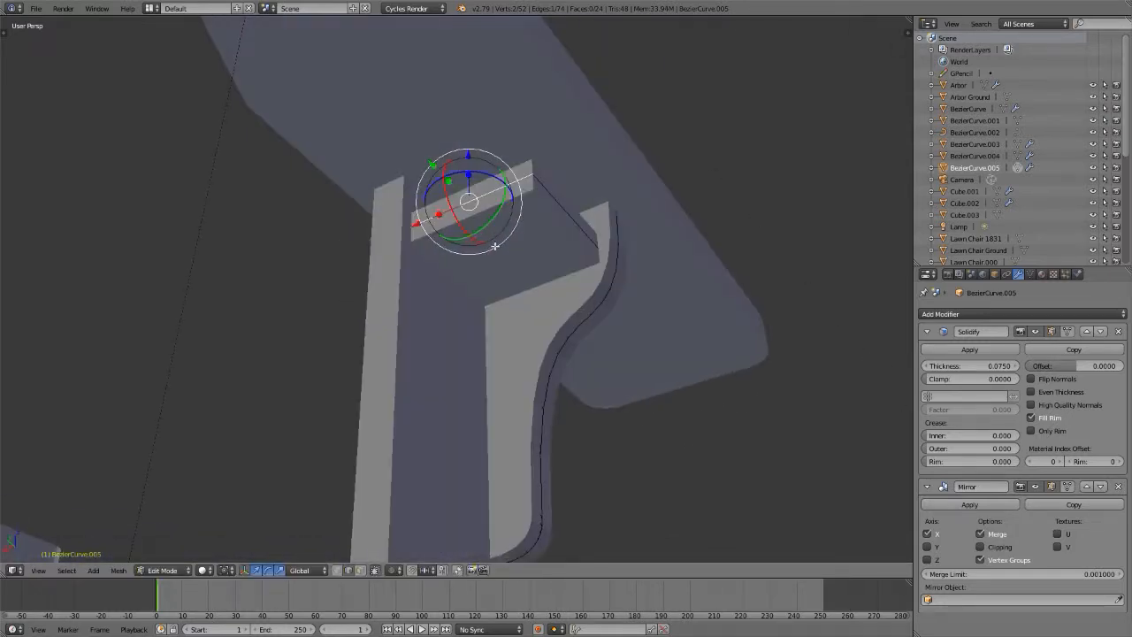
- Select the block's leg-side edge and nudge it about -0.01 along X against the leg in a rendered preview
{"action": "key", "text": "z"}
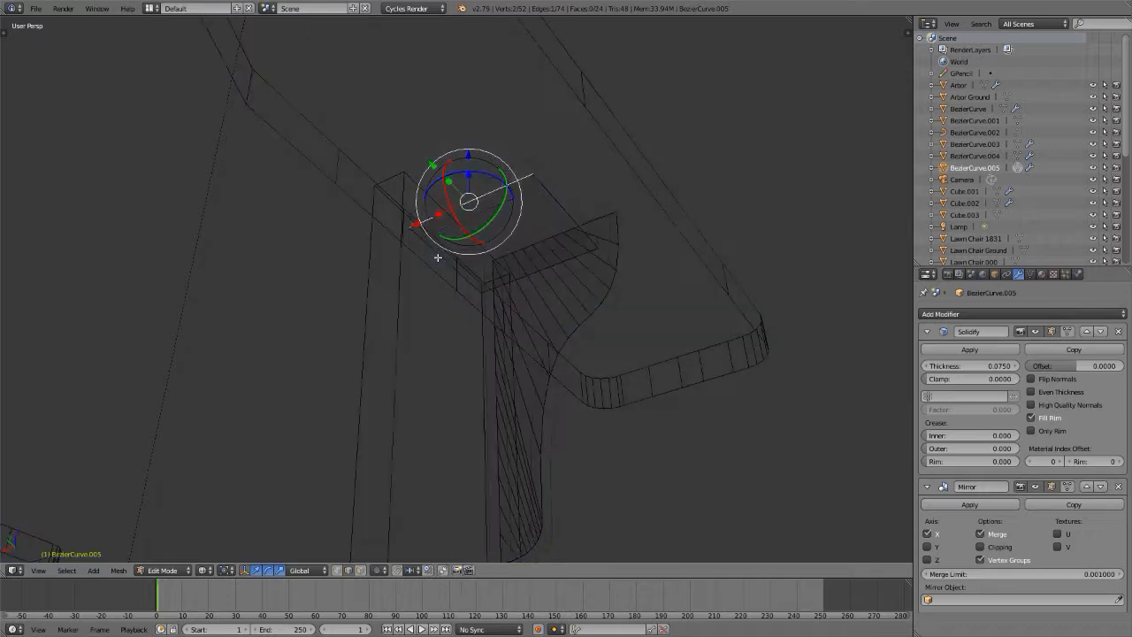
{"action": "right_click", "coordinate": [438, 258]}
{"action": "key", "text": "z"}
{"action": "key", "text": "shift+z"}
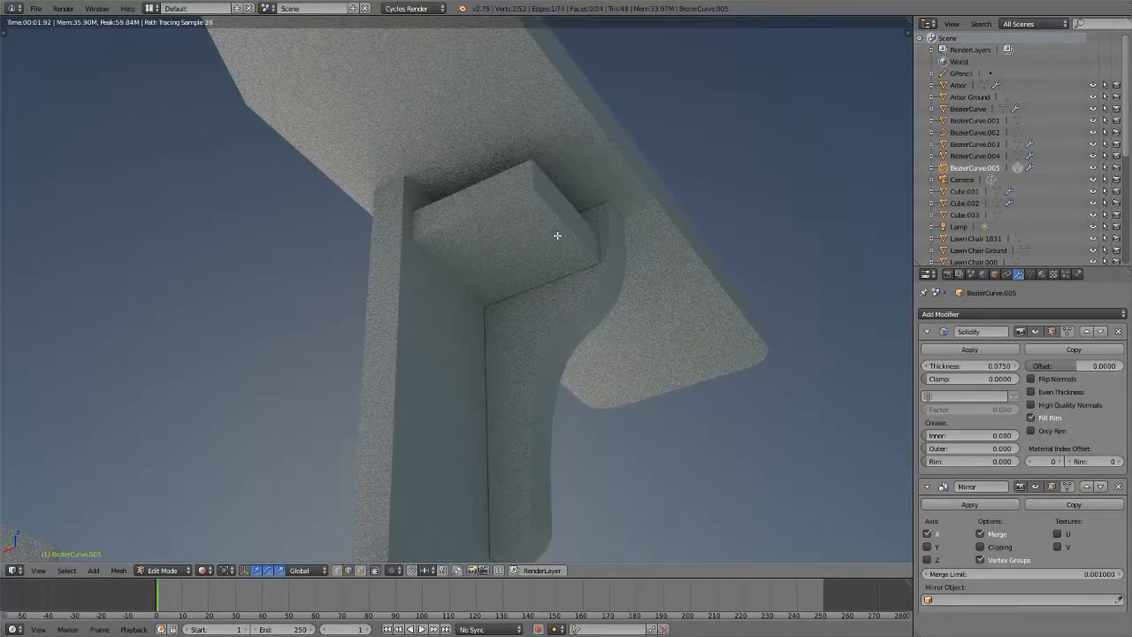
{"action": "key", "text": "g"}
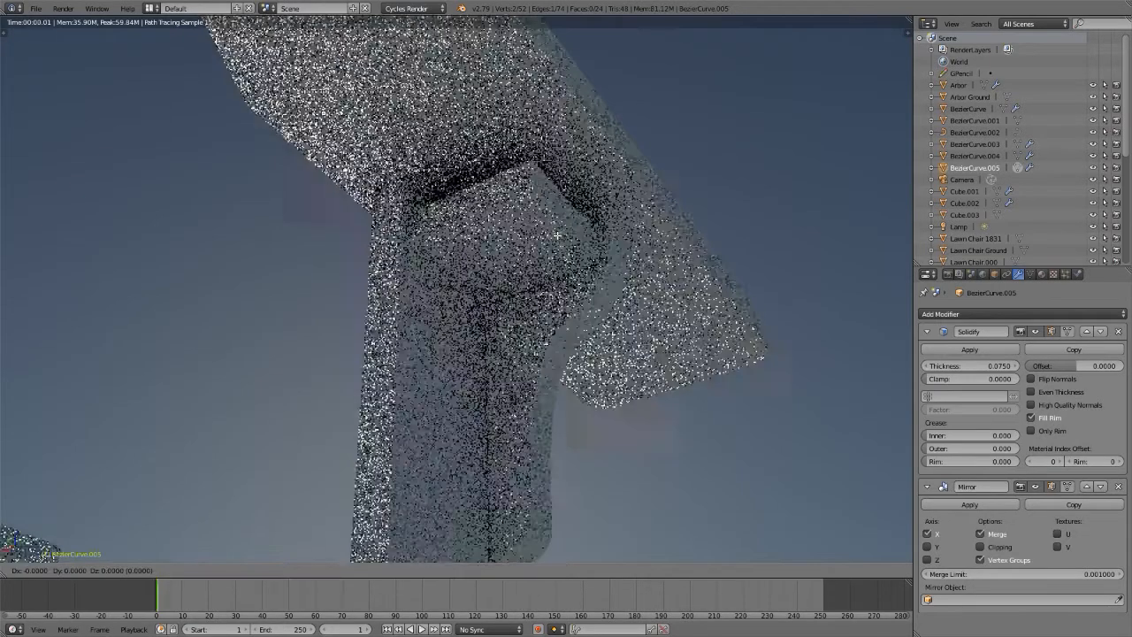
{"action": "key", "text": "x"}
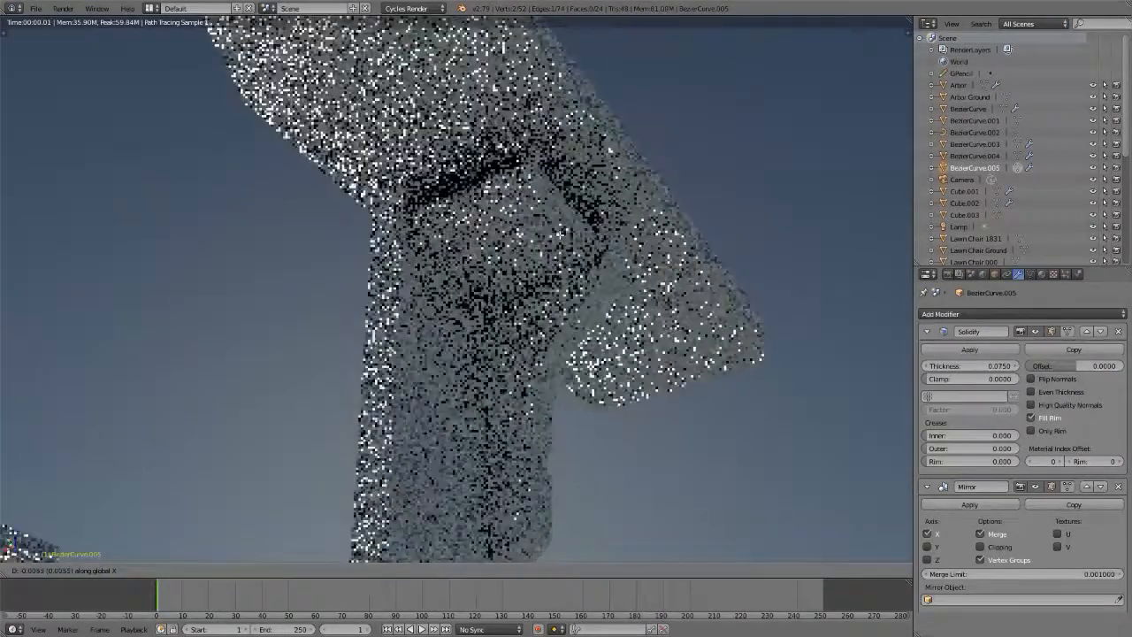
{"action": "left_click", "coordinate": [559, 234]}
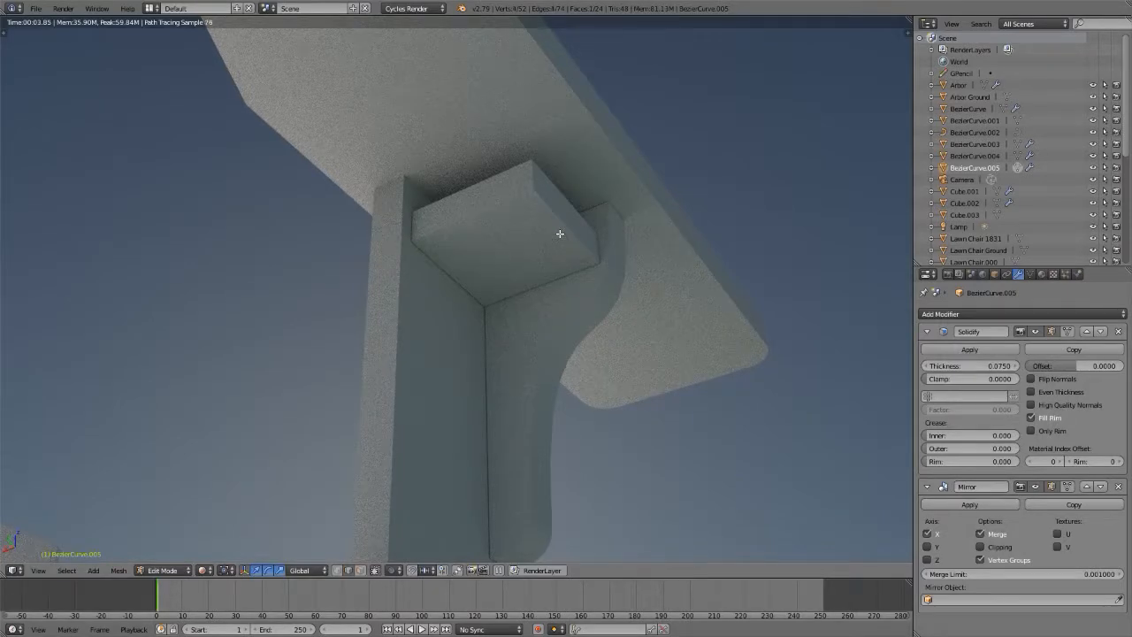
- Raise the whole block about 0.04 along Z to the underside of the armrest and leave mesh editing
{"action": "middle_click_drag", "start_coordinate": [558, 239], "coordinate": [565, 273]}
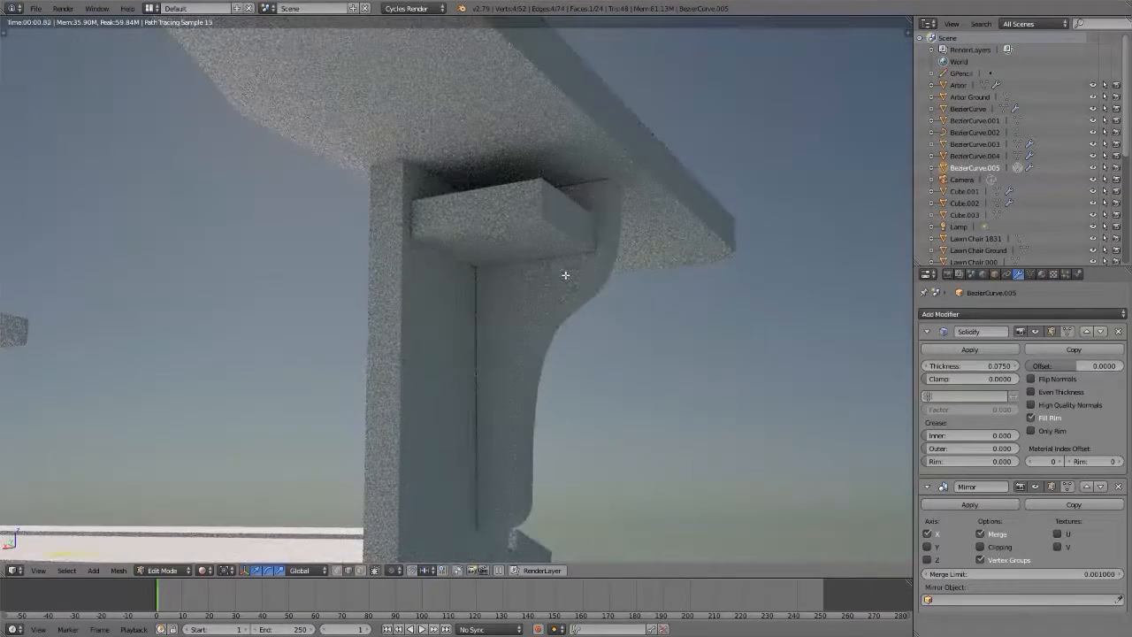
{"action": "key", "text": "g"}
{"action": "key", "text": "z"}
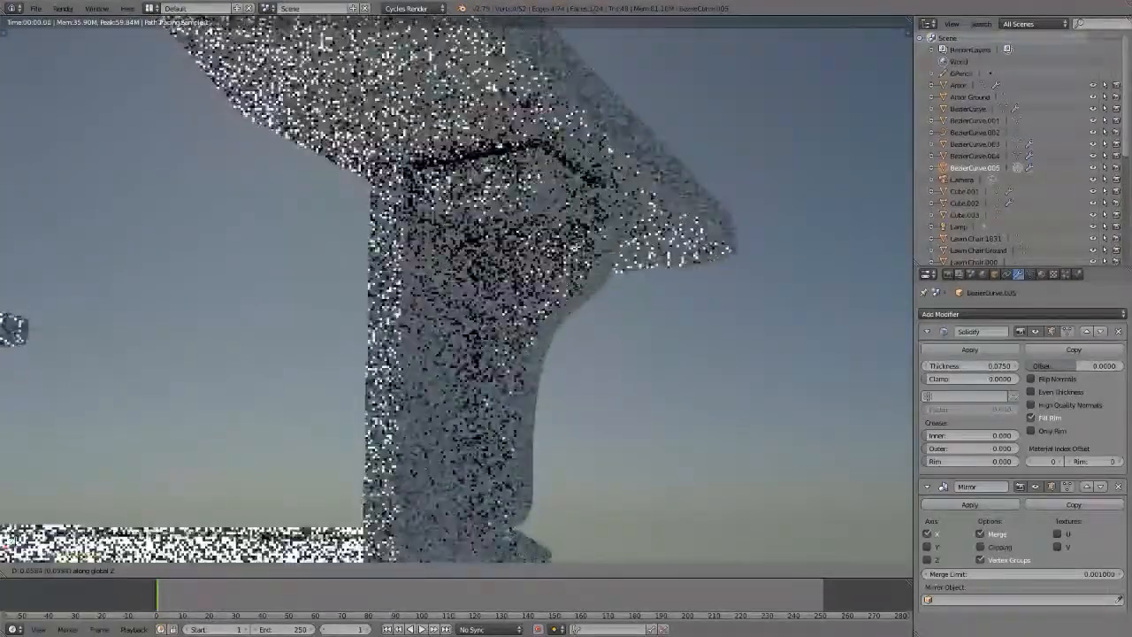
{"action": "left_click", "coordinate": [578, 239]}
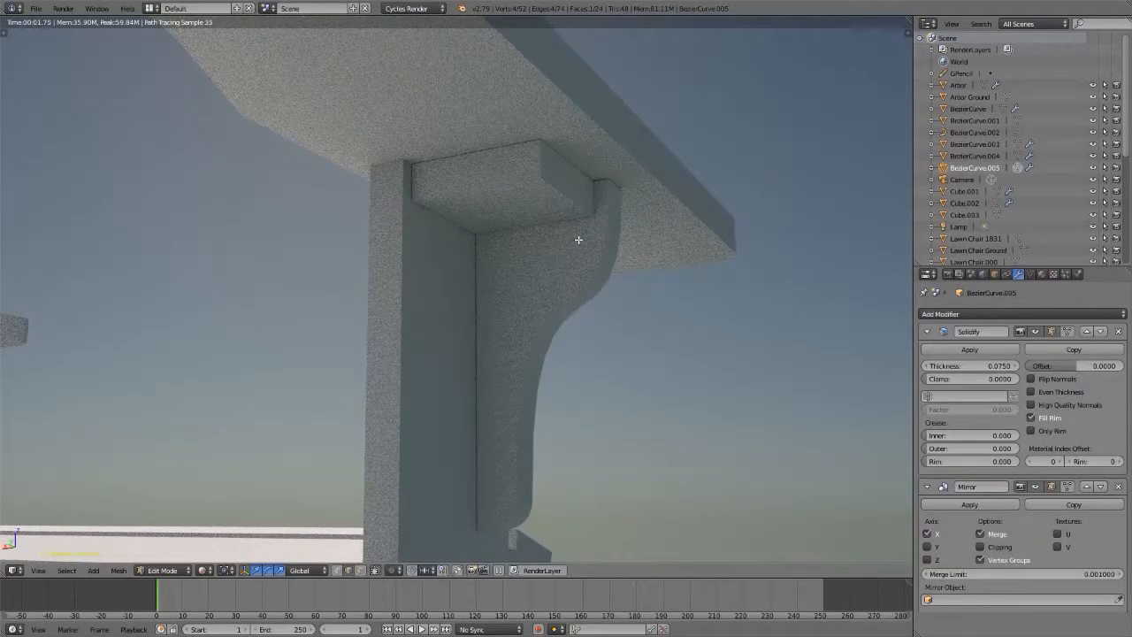
{"action": "key", "text": "shift+z"}
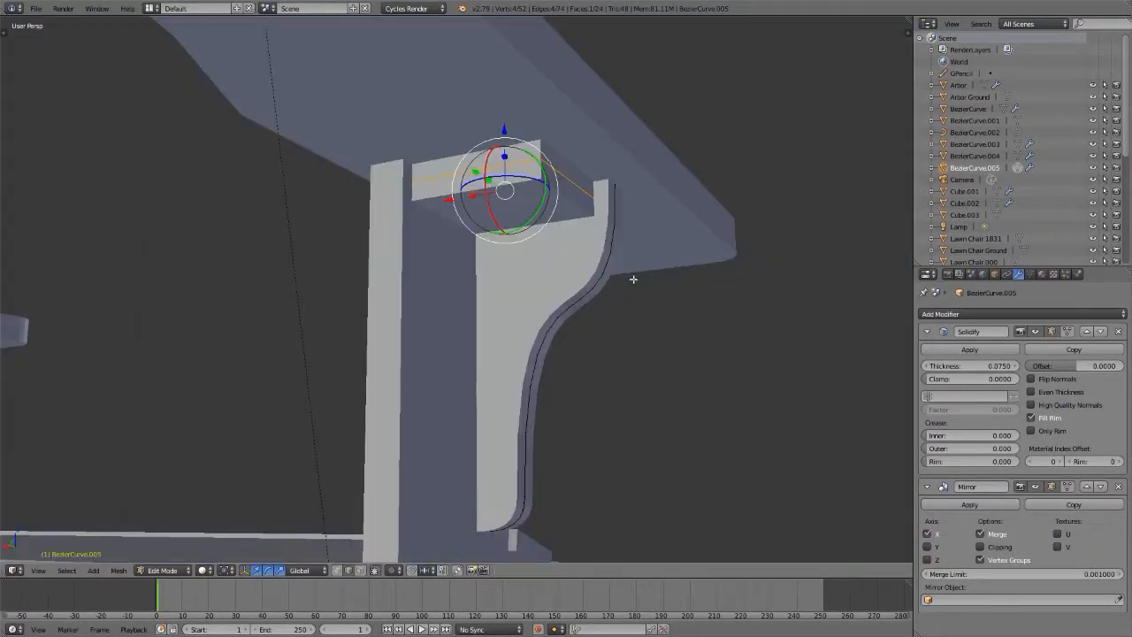
{"action": "key", "text": "Tab"}
- Examine the whole chair from several sides in a rendered preview, checking the armrests, legs and supports
{"action": "scroll", "coordinate": [507, 269], "scroll_direction": "down", "scroll_amount": 6}
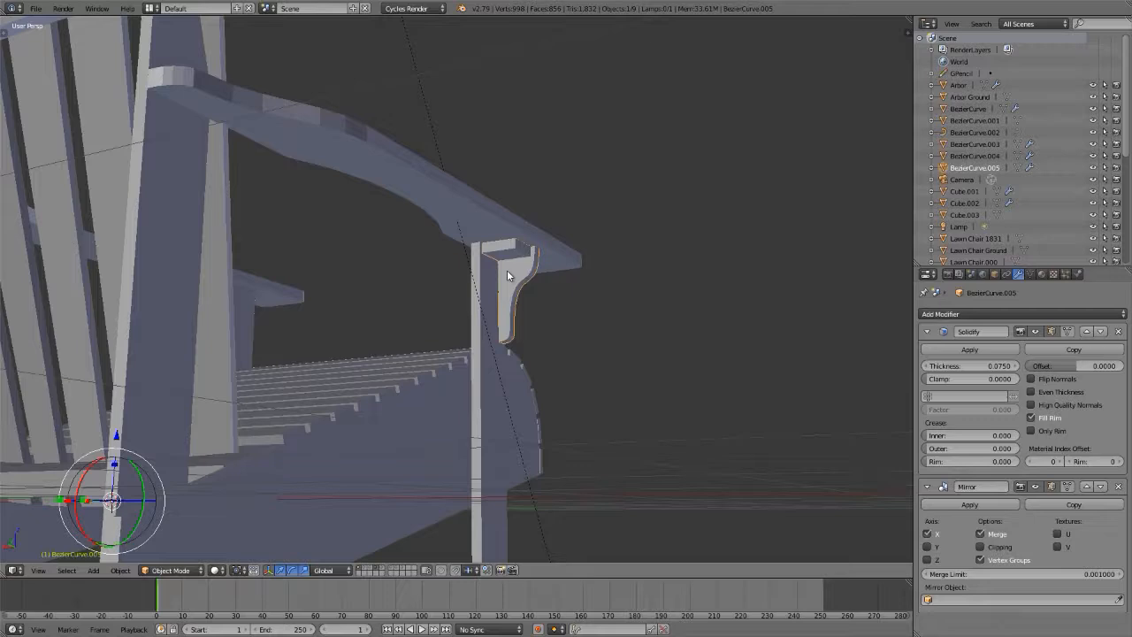
{"action": "middle_click_drag", "start_coordinate": [513, 271], "coordinate": [374, 311]}
{"action": "key", "text": "shift+z"}
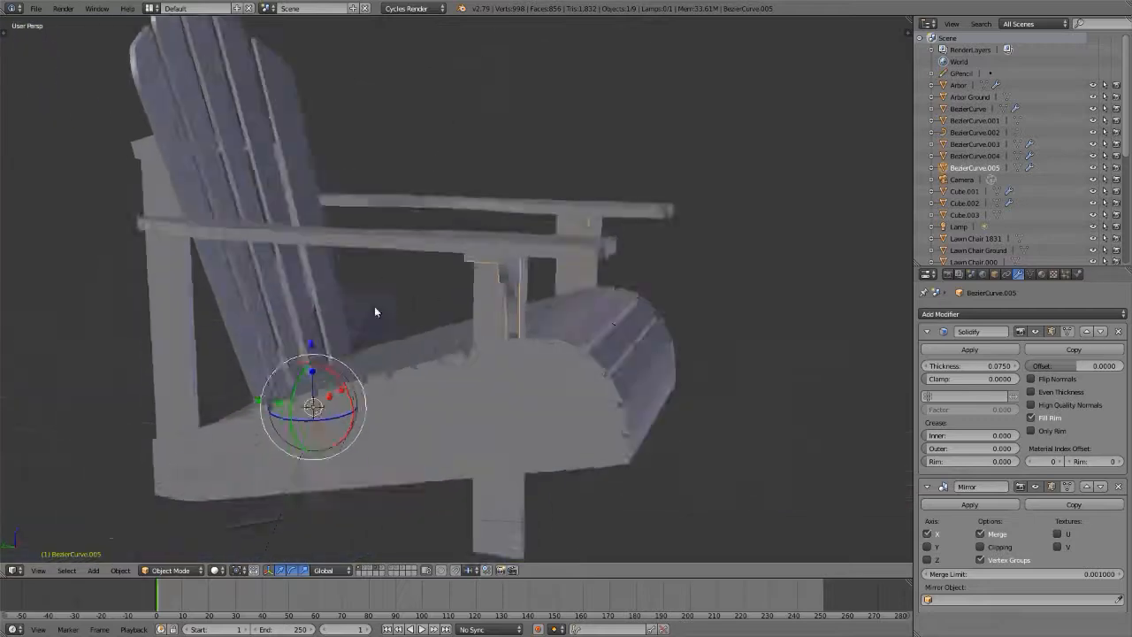
{"action": "scroll", "coordinate": [354, 309], "scroll_direction": "down", "scroll_amount": 6}
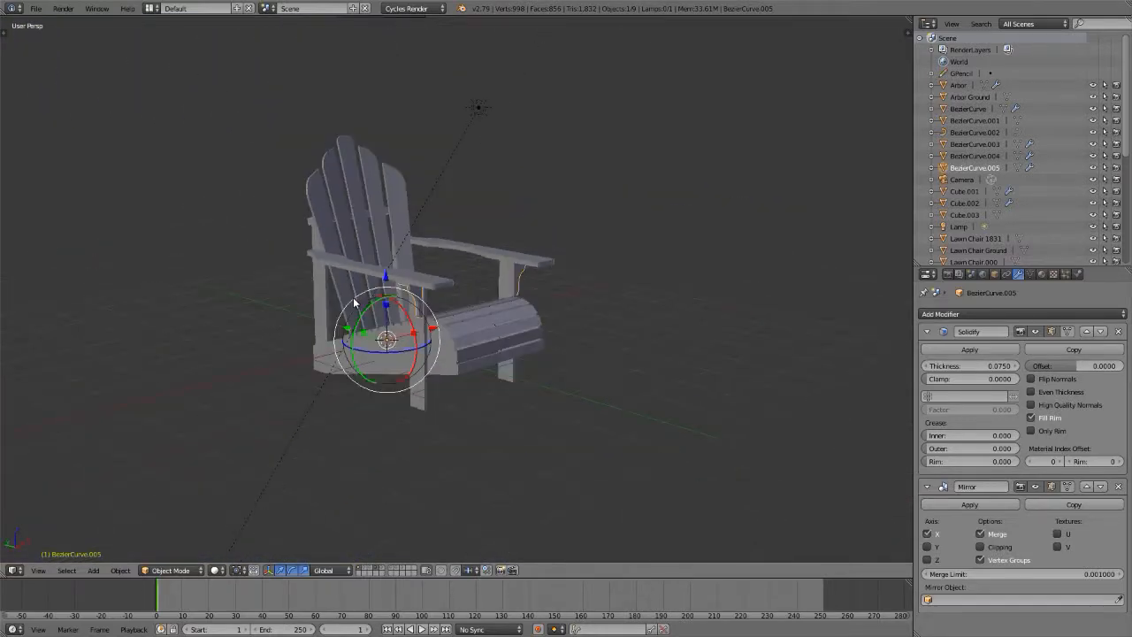
{"action": "key", "text": "shift+z"}
{"action": "mouse_move", "coordinate": [518, 317]}
{"action": "middle_mouse_down"}
{"action": "mouse_move", "coordinate": [400, 321]}
{"action": "mouse_move", "coordinate": [384, 298]}
{"action": "middle_mouse_up"}
{"action": "scroll", "coordinate": [578, 326], "scroll_direction": "up", "scroll_amount": 3}
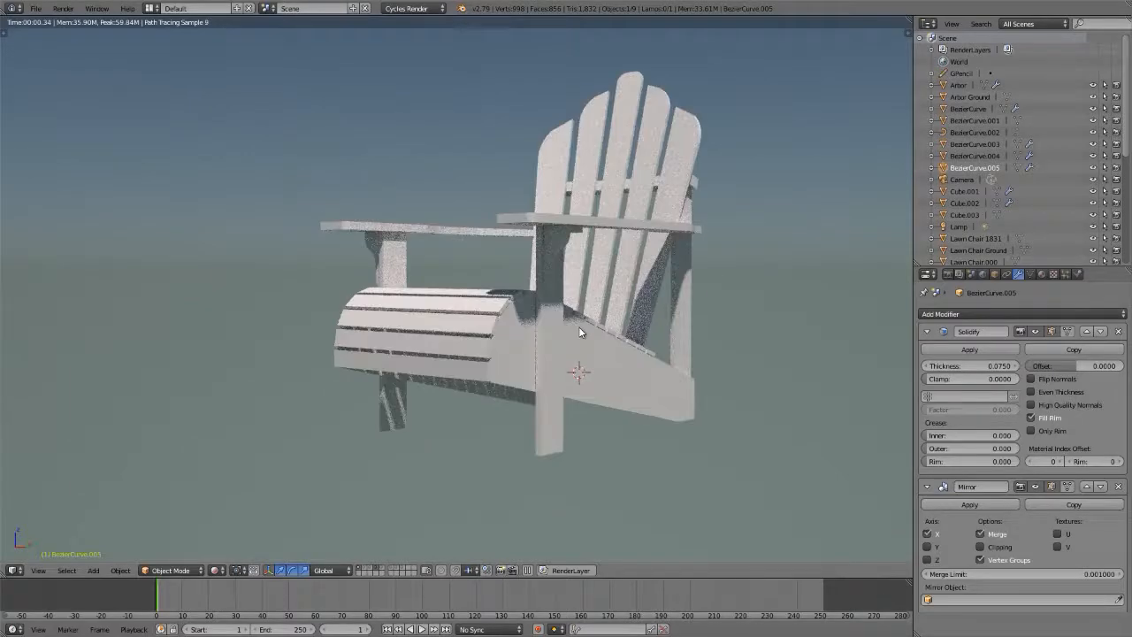
{"action": "middle_click_drag", "start_coordinate": [578, 328], "coordinate": [566, 321]}
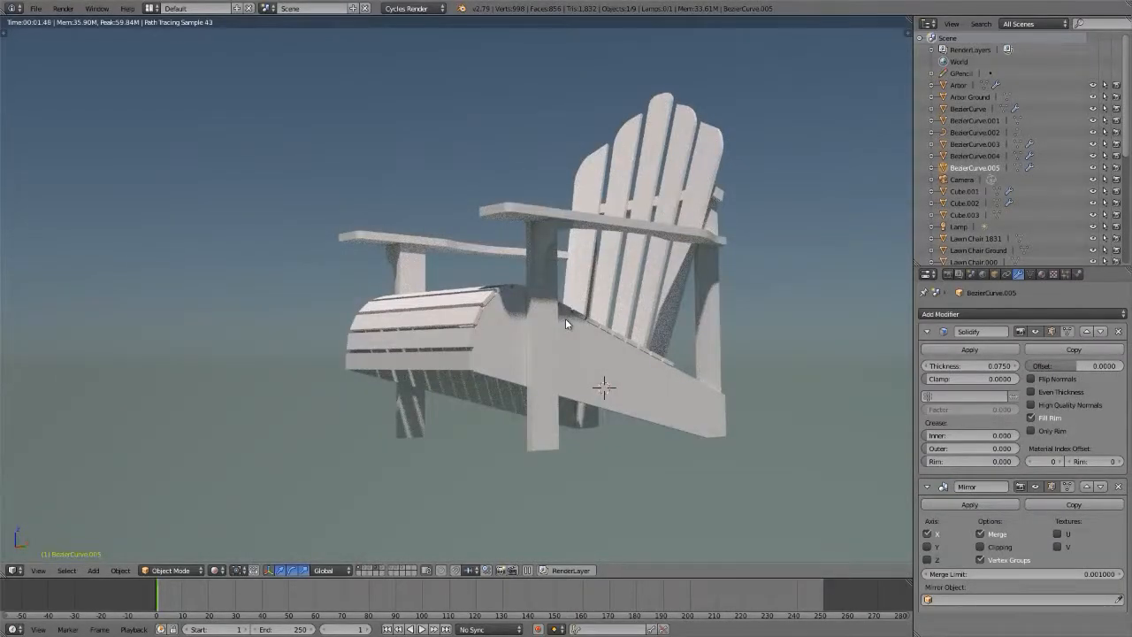
{"action": "middle_click_drag", "start_coordinate": [565, 319], "coordinate": [417, 330]}
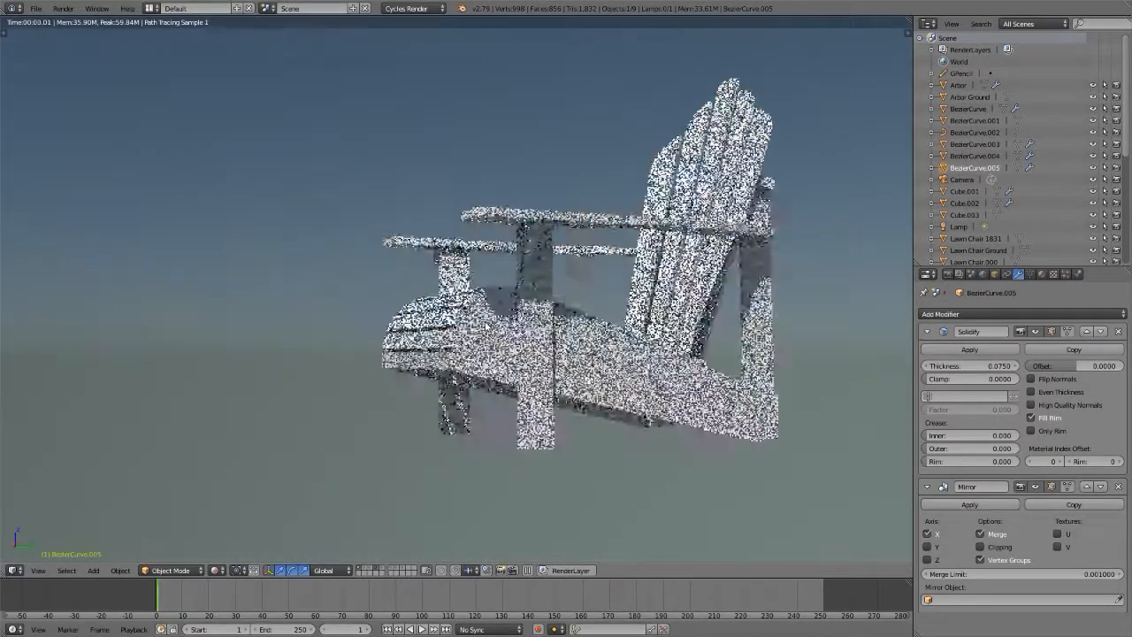
{"action": "scroll", "coordinate": [417, 330], "scroll_direction": "up", "scroll_amount": 2}
{"action": "scroll", "coordinate": [502, 354], "scroll_direction": "down", "scroll_amount": 3}
{"action": "middle_click_drag", "start_coordinate": [502, 358], "coordinate": [672, 394]}
- Switch to Windows Photo Viewer to study the armrests and front legs in the reference photos, and return to Blender
{"action": "key", "text": "alt+Tab"}
{"action": "scroll", "coordinate": [624, 339], "scroll_direction": "down", "scroll_amount": 3}
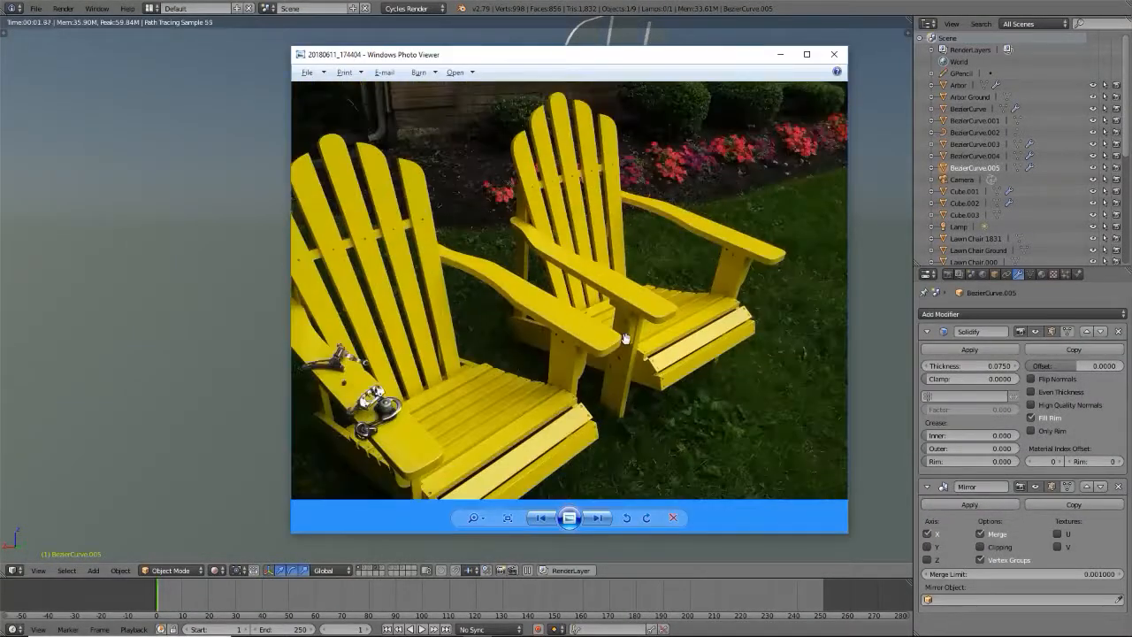
{"action": "scroll", "coordinate": [625, 338], "scroll_direction": "down", "scroll_amount": 3}
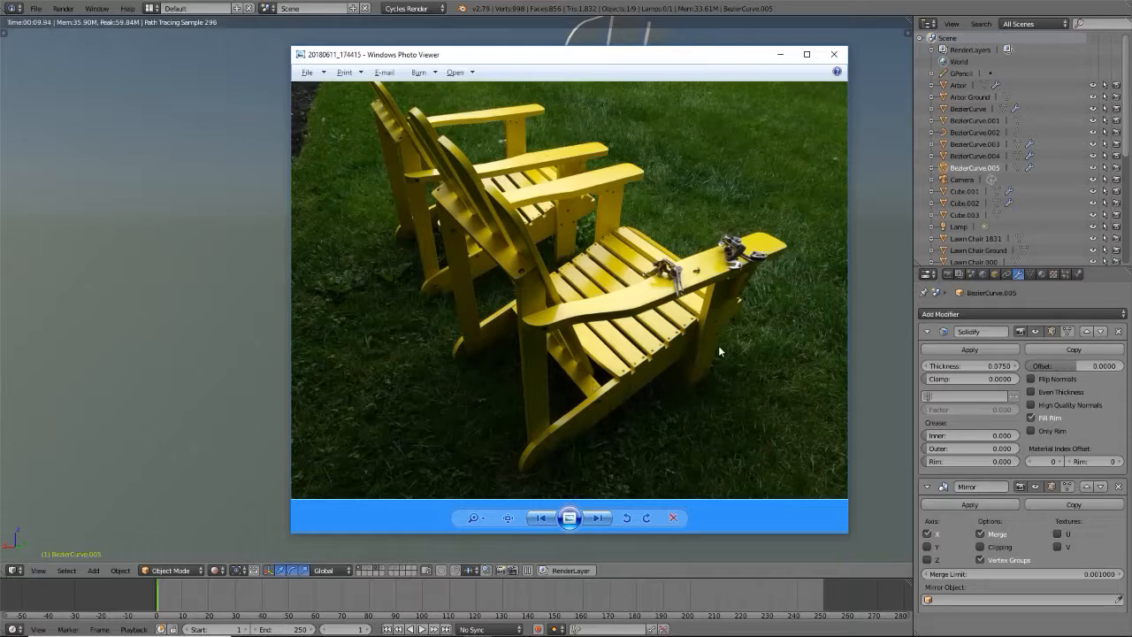
{"action": "scroll", "coordinate": [705, 310], "scroll_direction": "up", "scroll_amount": 3}
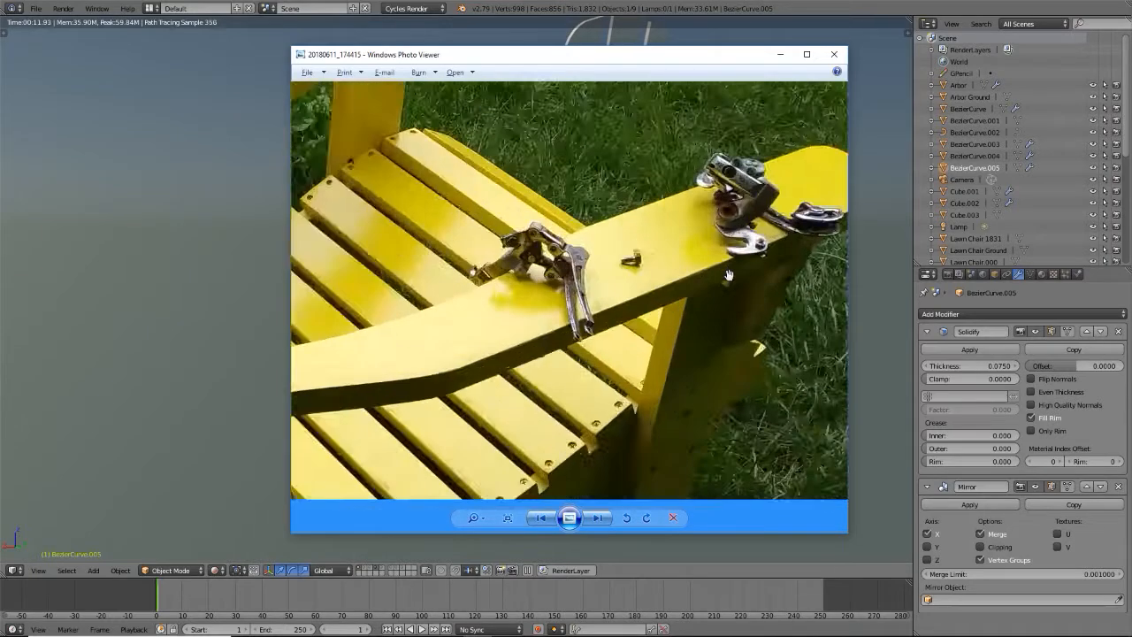
{"action": "scroll", "coordinate": [729, 273], "scroll_direction": "down", "scroll_amount": 3}
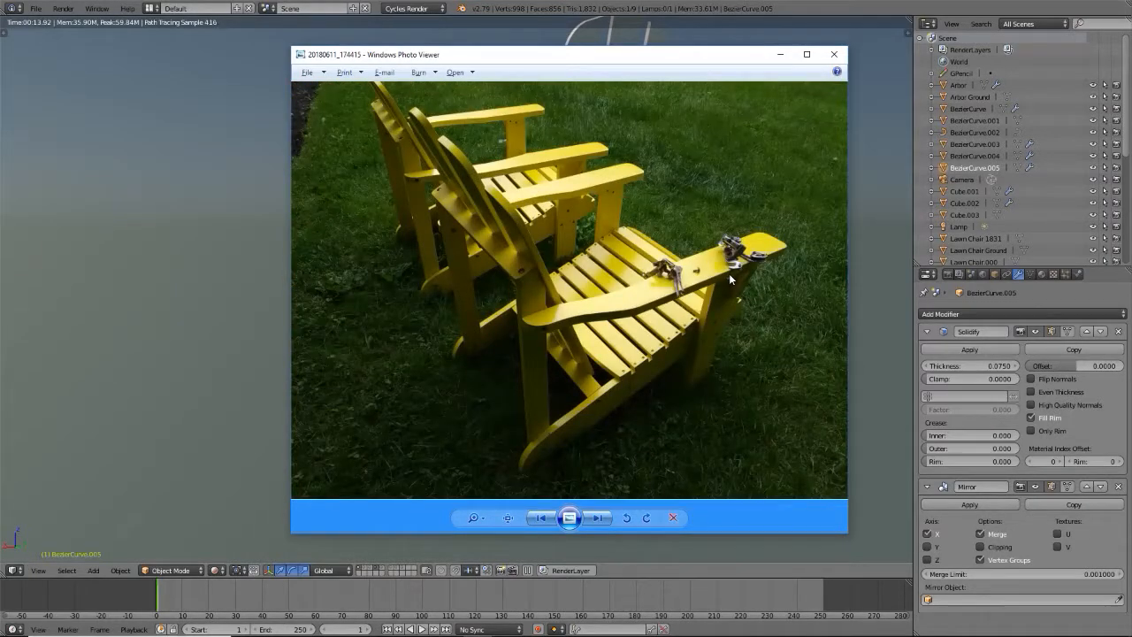
{"action": "key", "text": "alt+Tab"}
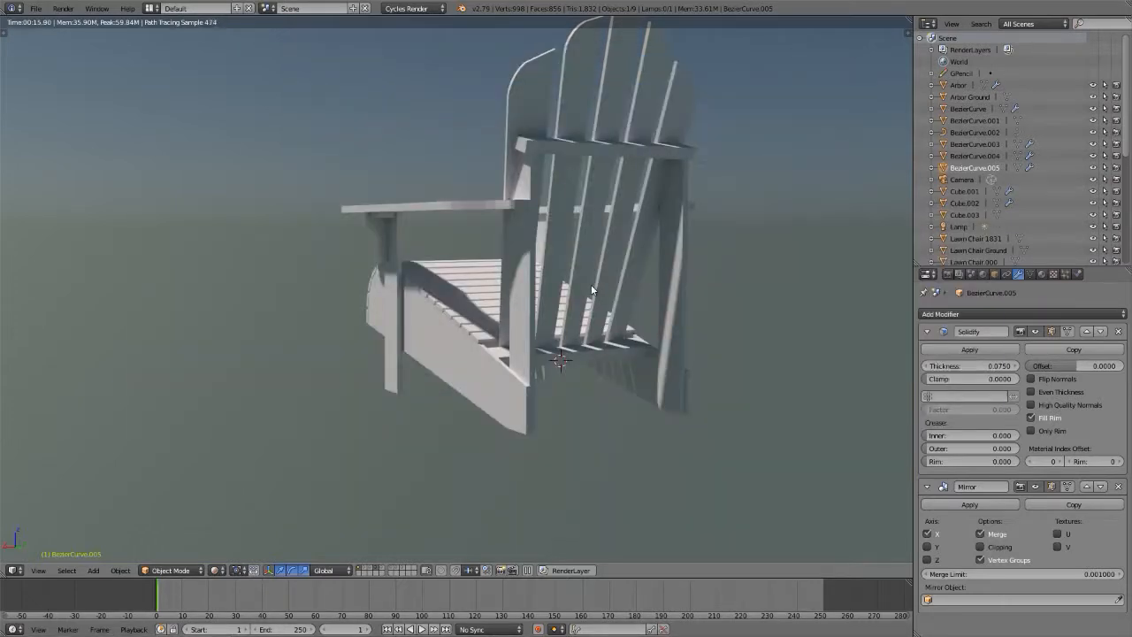
- Examine the whole chair in the rendered preview, return to solid shading and show the tool shelf
{"action": "middle_click_drag", "start_coordinate": [590, 290], "coordinate": [677, 252]}
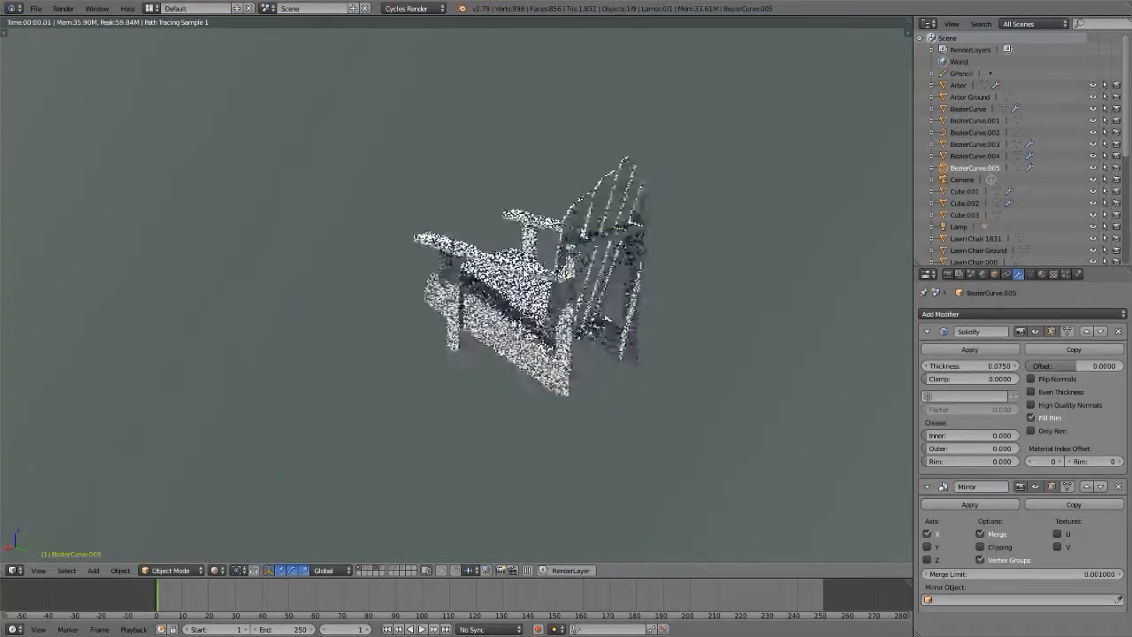
{"action": "scroll", "coordinate": [459, 255], "scroll_direction": "up", "scroll_amount": 5}
{"action": "mouse_move", "coordinate": [459, 256]}
{"action": "middle_mouse_down"}
{"action": "mouse_move", "coordinate": [446, 248]}
{"action": "mouse_move", "coordinate": [631, 237]}
{"action": "mouse_move", "coordinate": [505, 260]}
{"action": "mouse_move", "coordinate": [469, 283]}
{"action": "mouse_move", "coordinate": [409, 289]}
{"action": "mouse_move", "coordinate": [396, 276]}
{"action": "mouse_move", "coordinate": [469, 297]}
{"action": "mouse_move", "coordinate": [467, 311]}
{"action": "mouse_move", "coordinate": [410, 311]}
{"action": "mouse_move", "coordinate": [438, 296]}
{"action": "mouse_move", "coordinate": [478, 350]}
{"action": "mouse_move", "coordinate": [421, 348]}
{"action": "mouse_move", "coordinate": [432, 353]}
{"action": "middle_mouse_up"}
{"action": "key", "text": "shift+z"}
{"action": "scroll", "coordinate": [458, 250], "scroll_direction": "down", "scroll_amount": 4}
{"action": "scroll", "coordinate": [632, 242], "scroll_direction": "up", "scroll_amount": 4}
{"action": "key", "text": "t"}
{"action": "scroll", "coordinate": [431, 354], "scroll_direction": "down", "scroll_amount": 3}
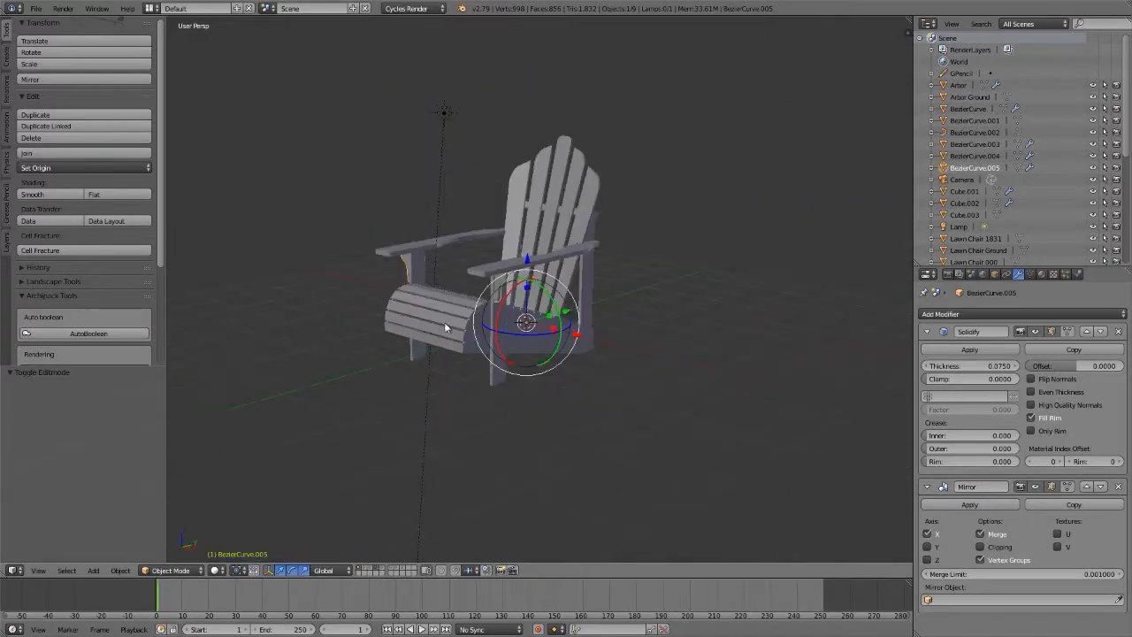
- Isolate layer 1 and move the armrest brackets and the armrests to layer 4
{"action": "key", "text": "4"}
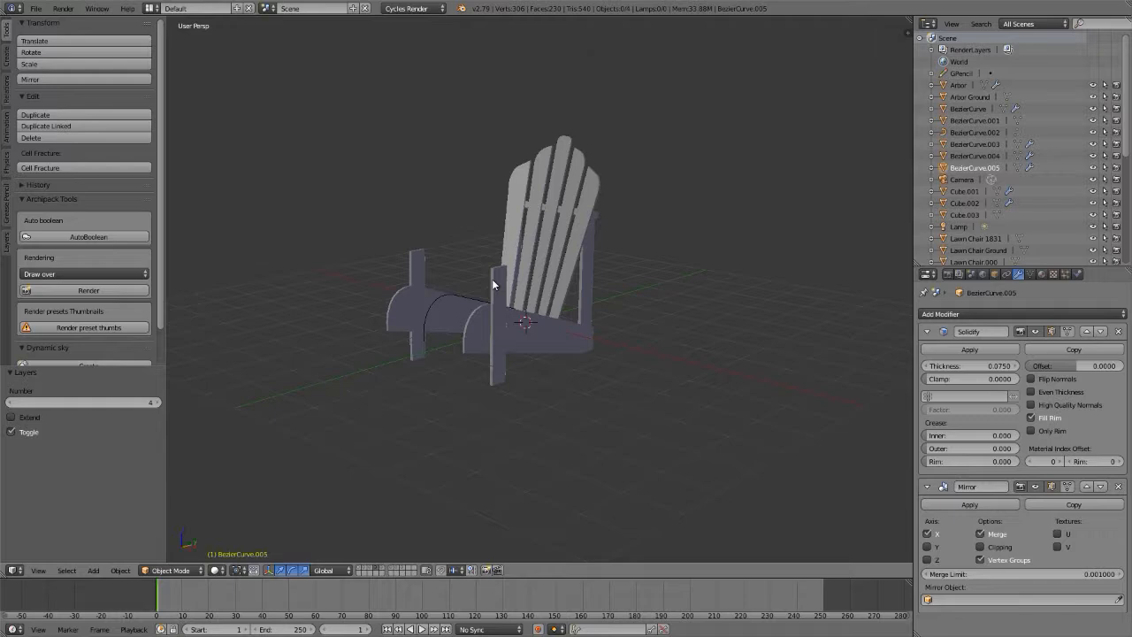
{"action": "key", "text": "1"}
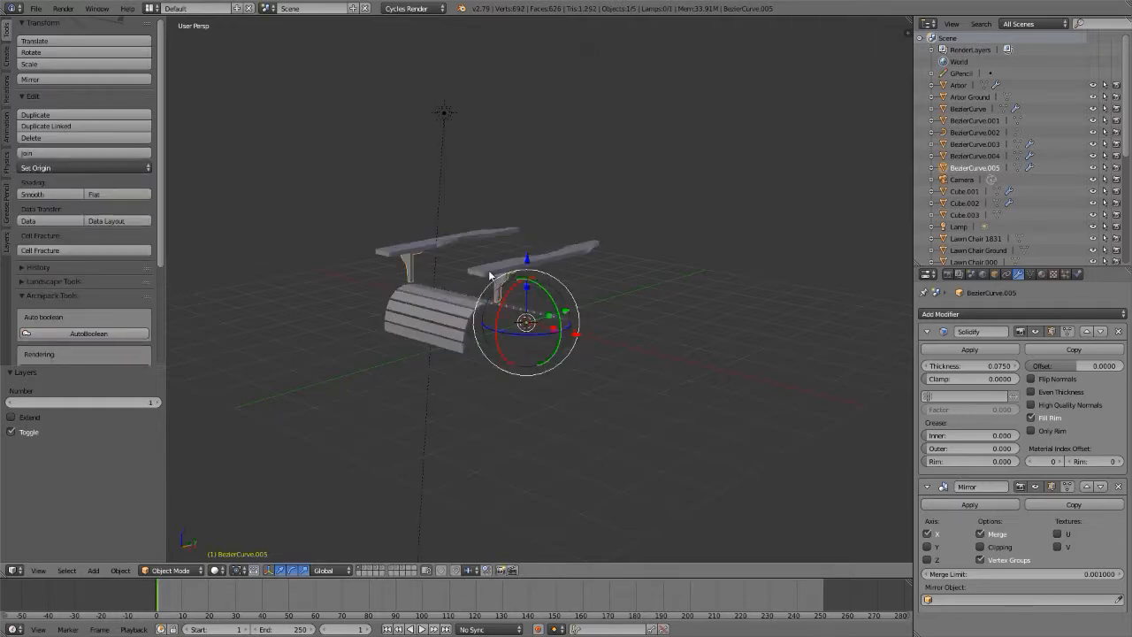
{"action": "key", "text": "m"}
{"action": "key", "text": "4"}
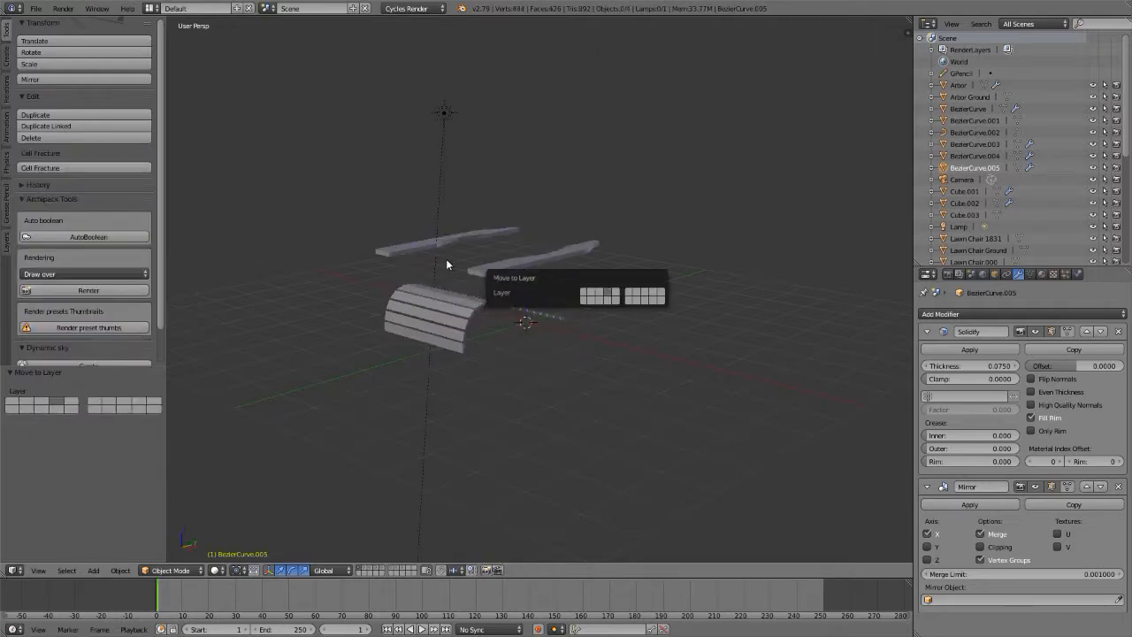
{"action": "right_click", "coordinate": [483, 265]}
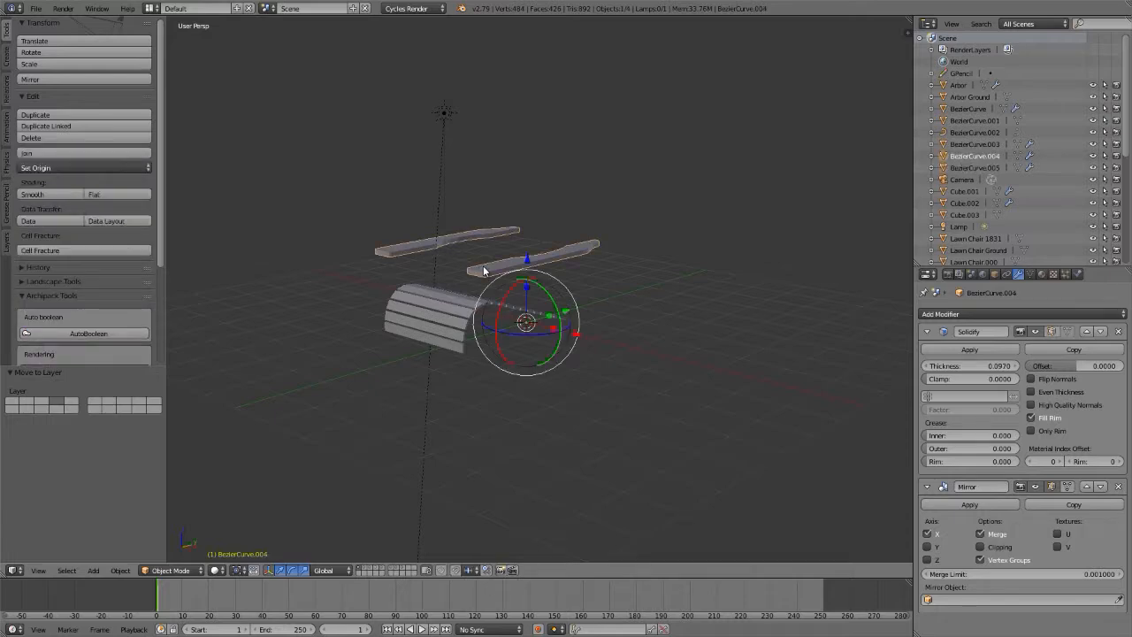
{"action": "key", "text": "m"}
{"action": "key", "text": "4"}
- Move the seat slats to layer 4 and display that layer with the whole chair
{"action": "right_click", "coordinate": [392, 316]}
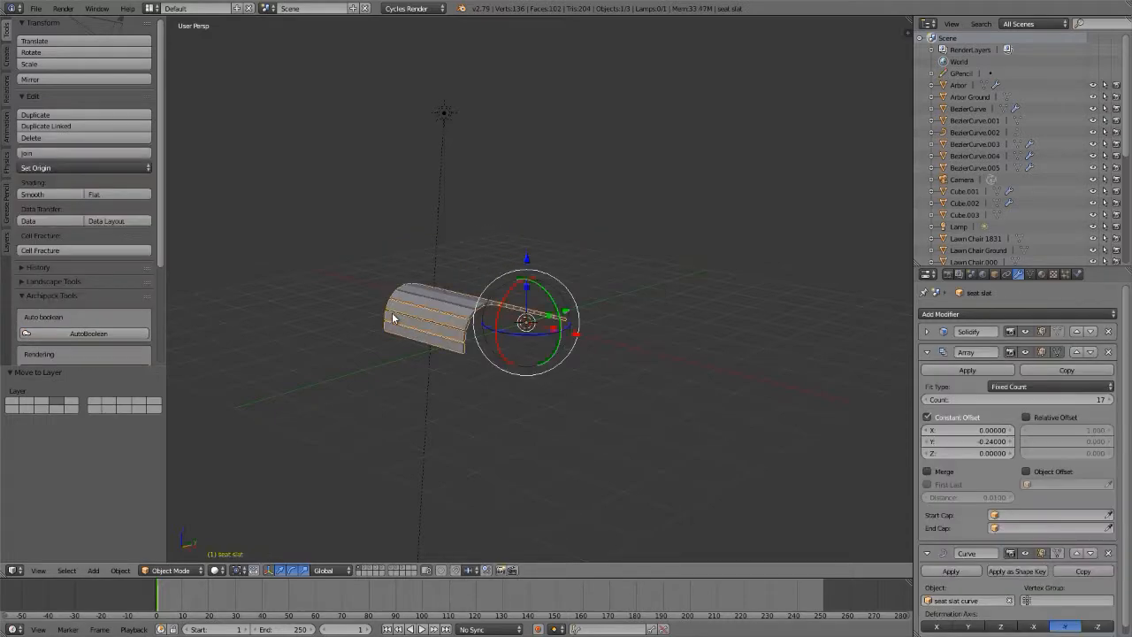
{"action": "key", "text": "m"}
{"action": "key", "text": "4"}
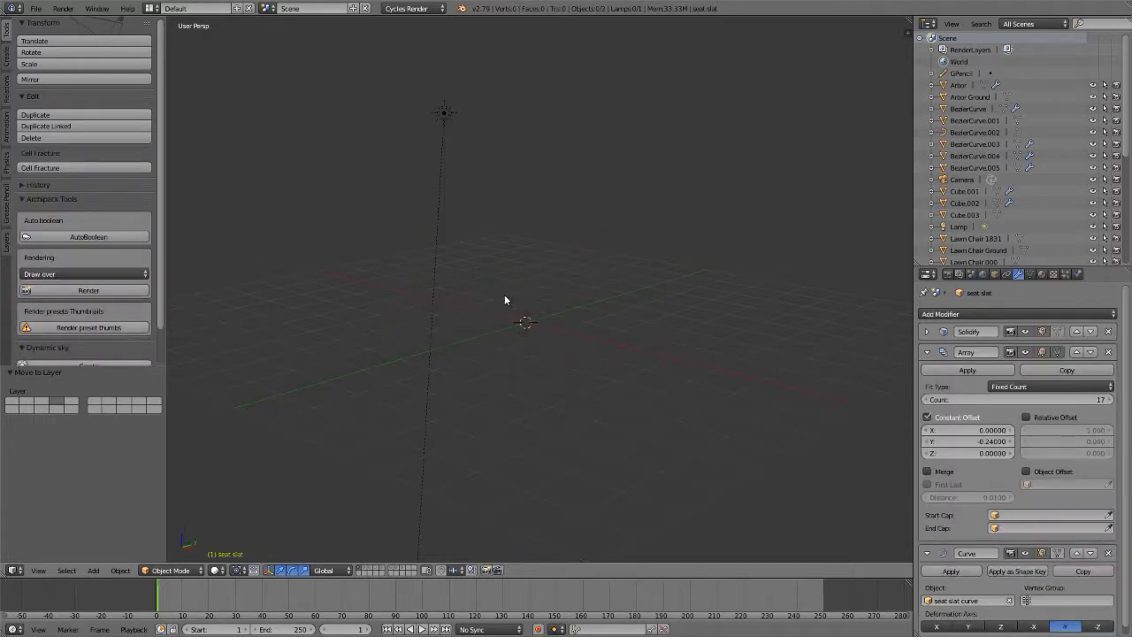
{"action": "key", "text": "4"}
{"action": "scroll", "coordinate": [519, 279], "scroll_direction": "down", "scroll_amount": 3}
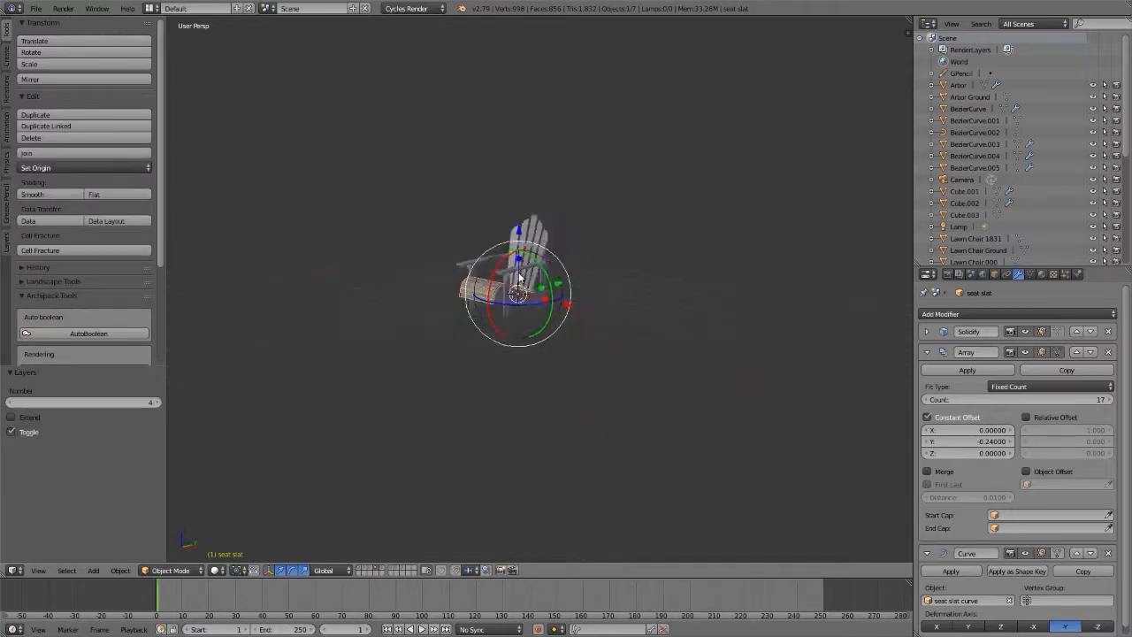
{"action": "scroll", "coordinate": [519, 275], "scroll_direction": "up", "scroll_amount": 4}
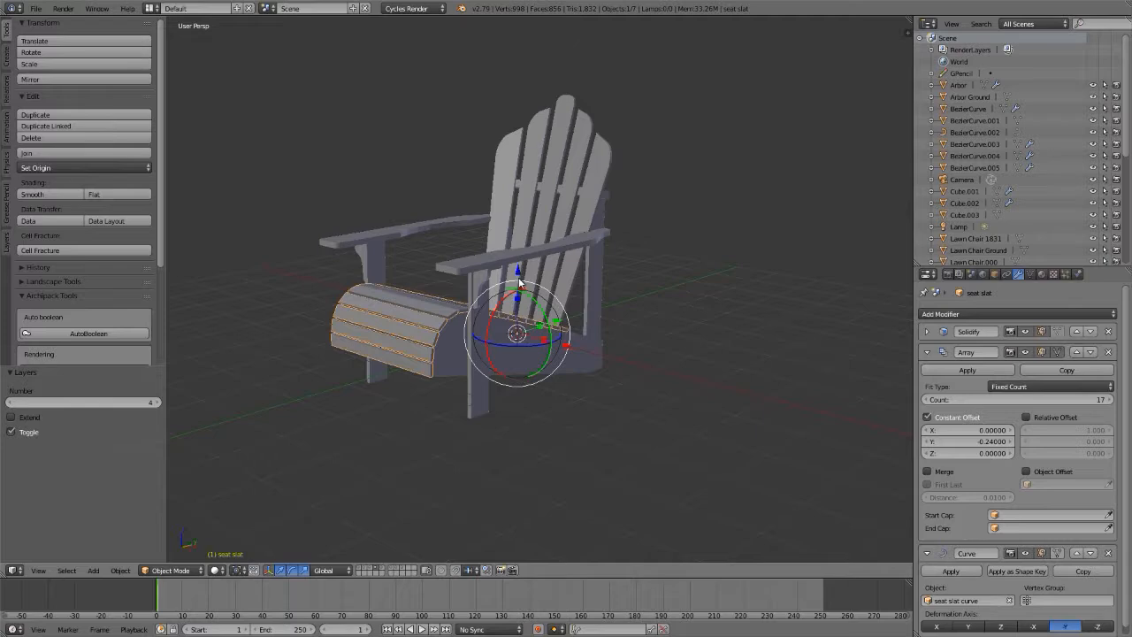
{"action": "middle_click_drag", "start_coordinate": [519, 274], "coordinate": [620, 330]}
{"action": "middle_click_drag", "start_coordinate": [462, 306], "coordinate": [633, 276]}
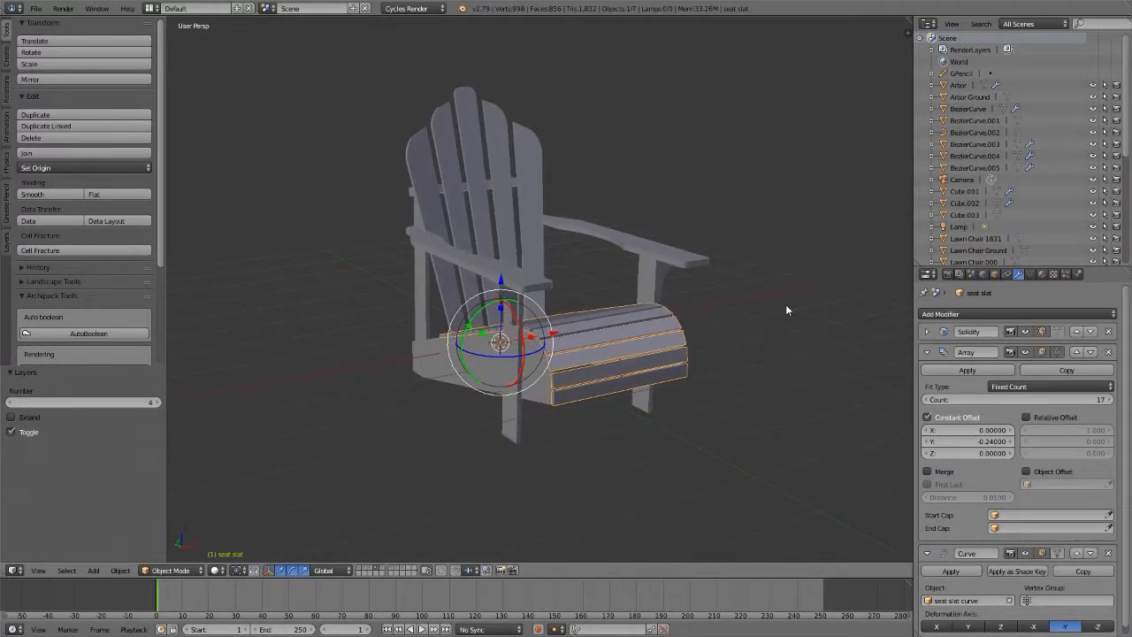
- Select the seat slats and apply their Solidify, Array and Curve modifiers
{"action": "key", "text": "a"}
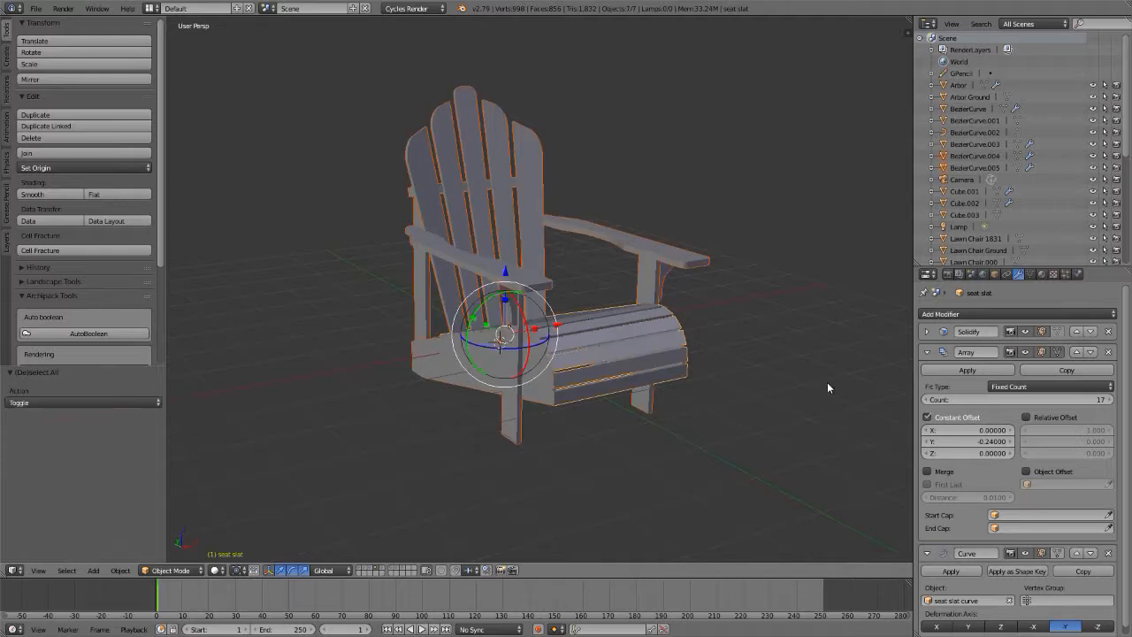
{"action": "right_click", "coordinate": [679, 359]}
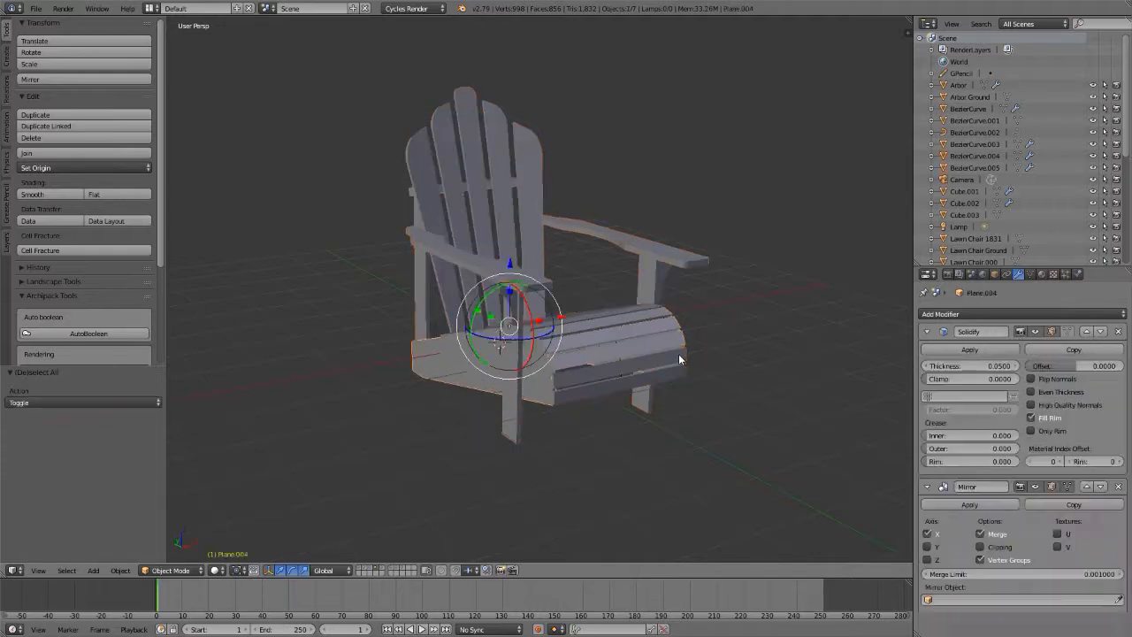
{"action": "right_click", "coordinate": [681, 358]}
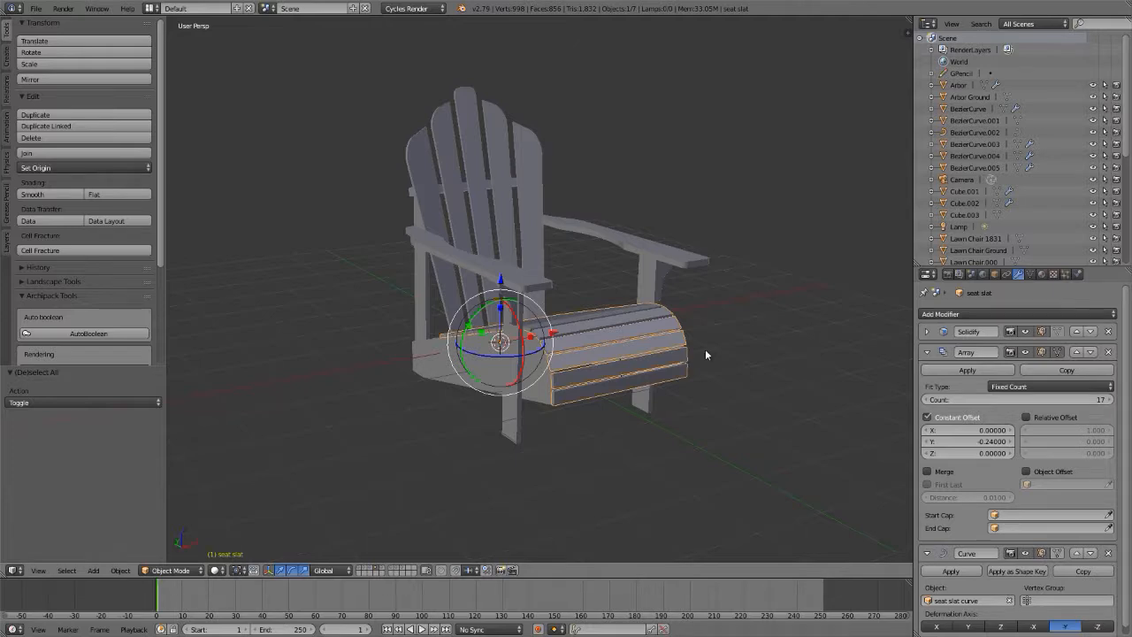
{"action": "left_click", "coordinate": [927, 333]}
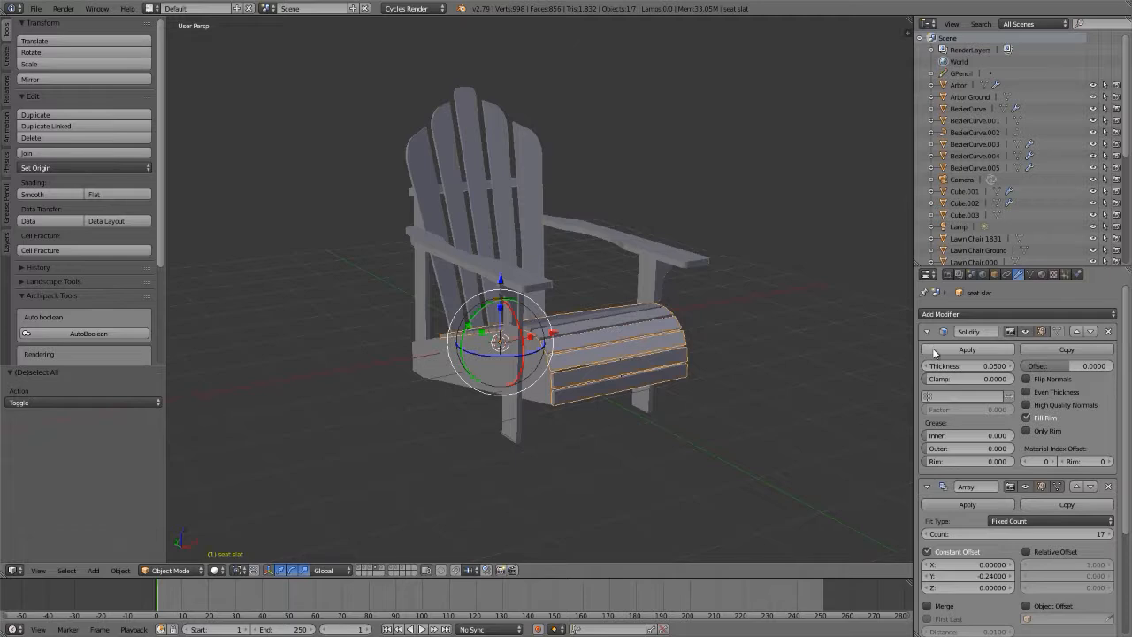
{"action": "left_click", "coordinate": [934, 351]}
{"action": "left_click", "coordinate": [934, 350]}
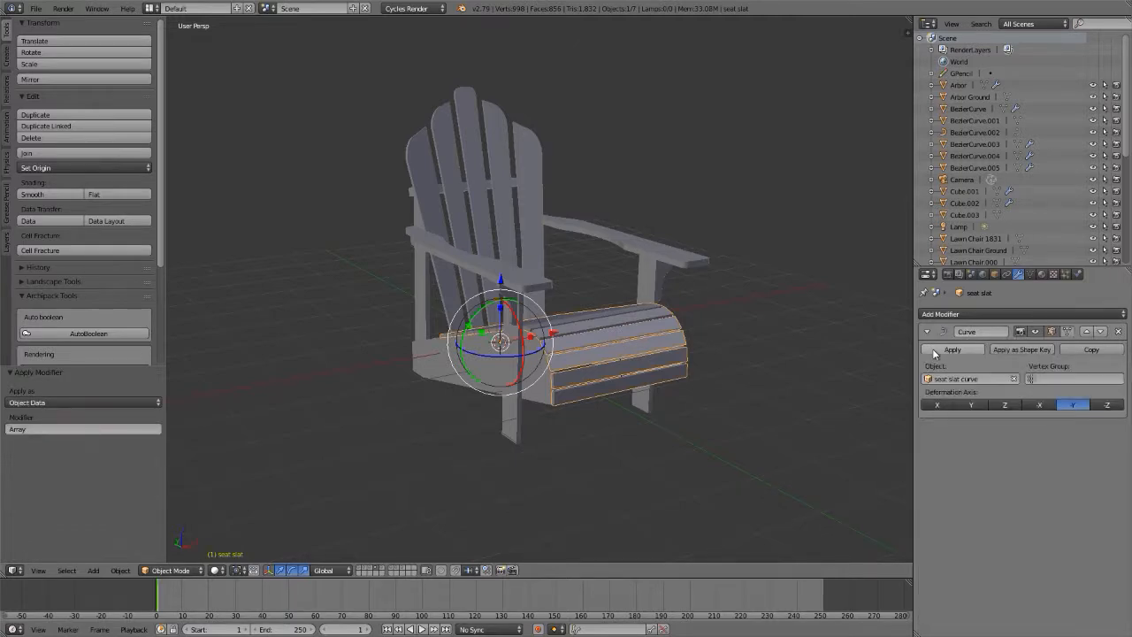
{"action": "left_click", "coordinate": [933, 351]}
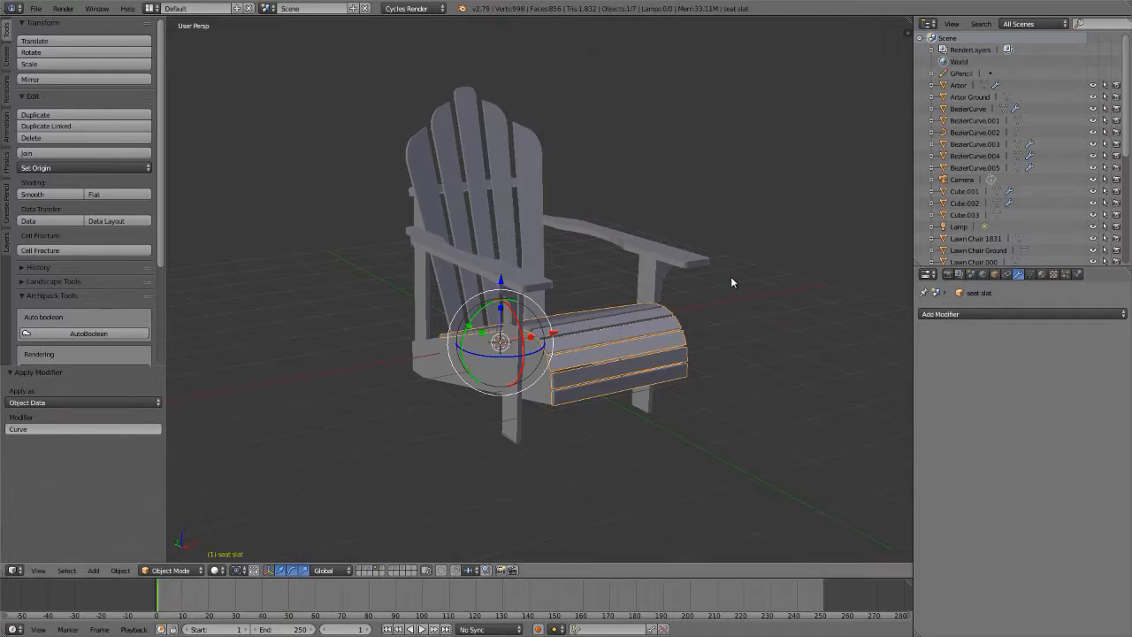
- Apply the Solidify and Mirror modifiers on the armrests and on the brackets beneath them
{"action": "right_click", "coordinate": [702, 263]}
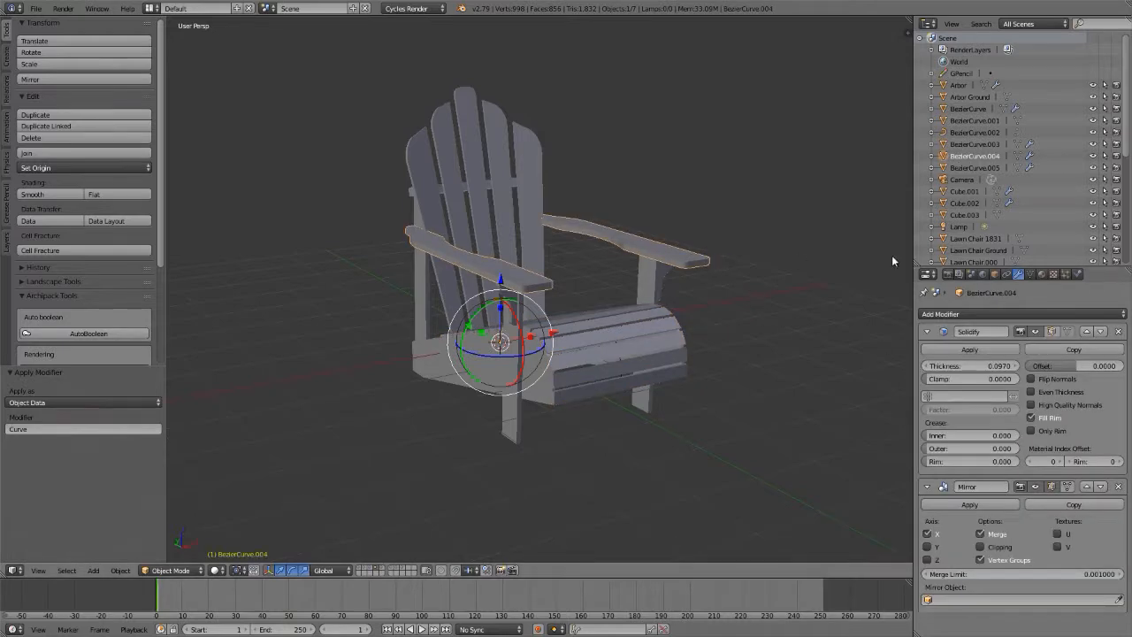
{"action": "left_click", "coordinate": [970, 350]}
{"action": "left_click", "coordinate": [959, 349]}
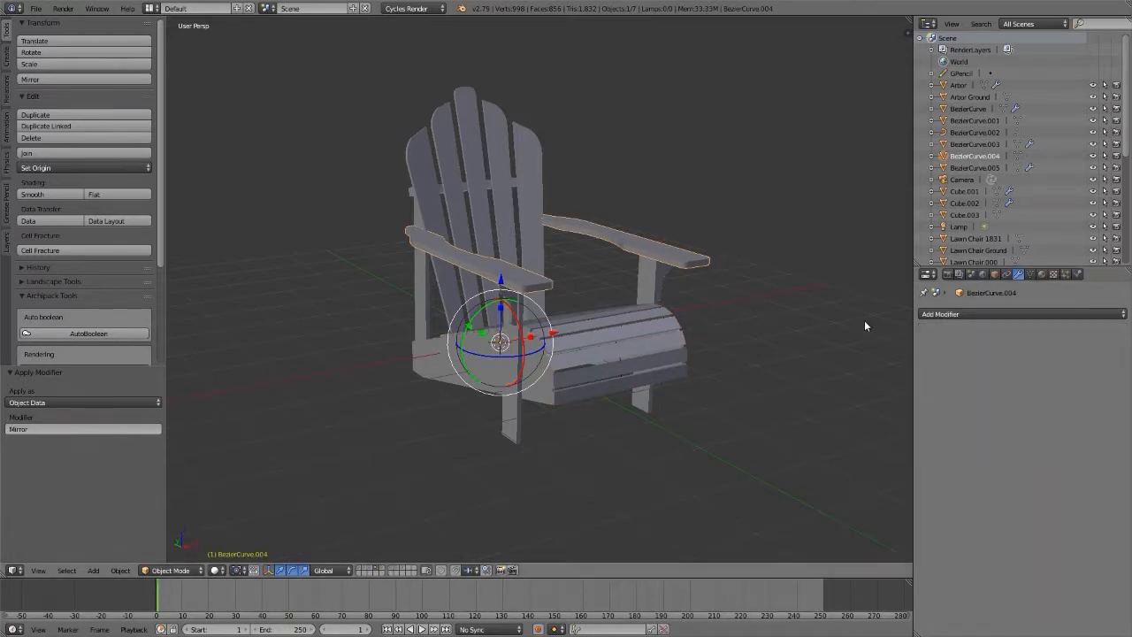
{"action": "right_click", "coordinate": [664, 275]}
{"action": "left_click", "coordinate": [951, 350]}
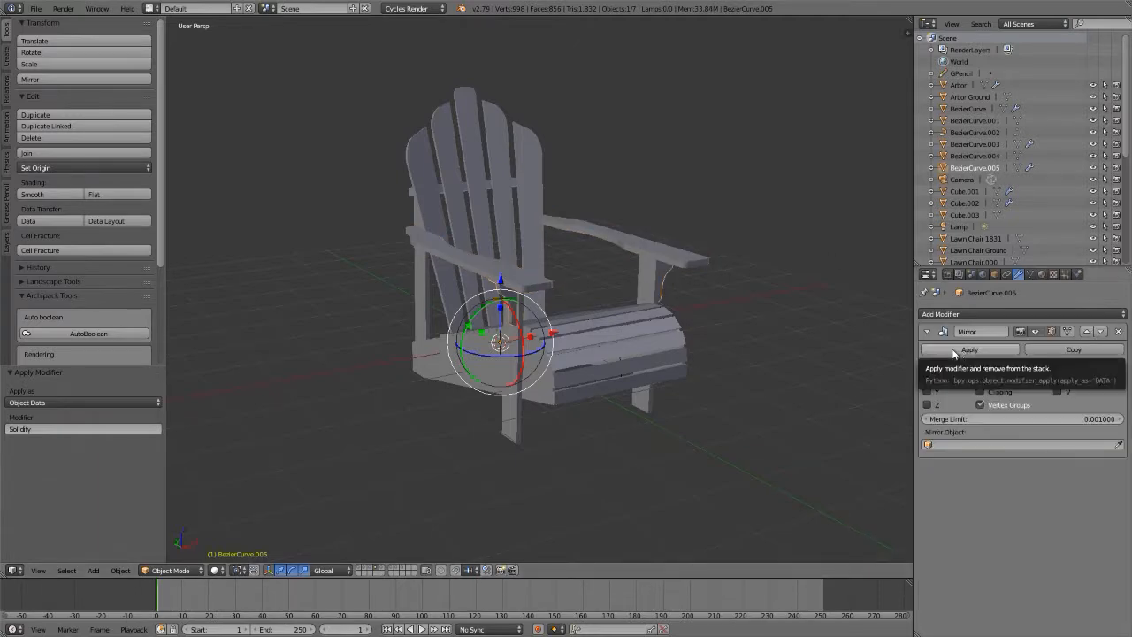
{"action": "left_click", "coordinate": [971, 349]}
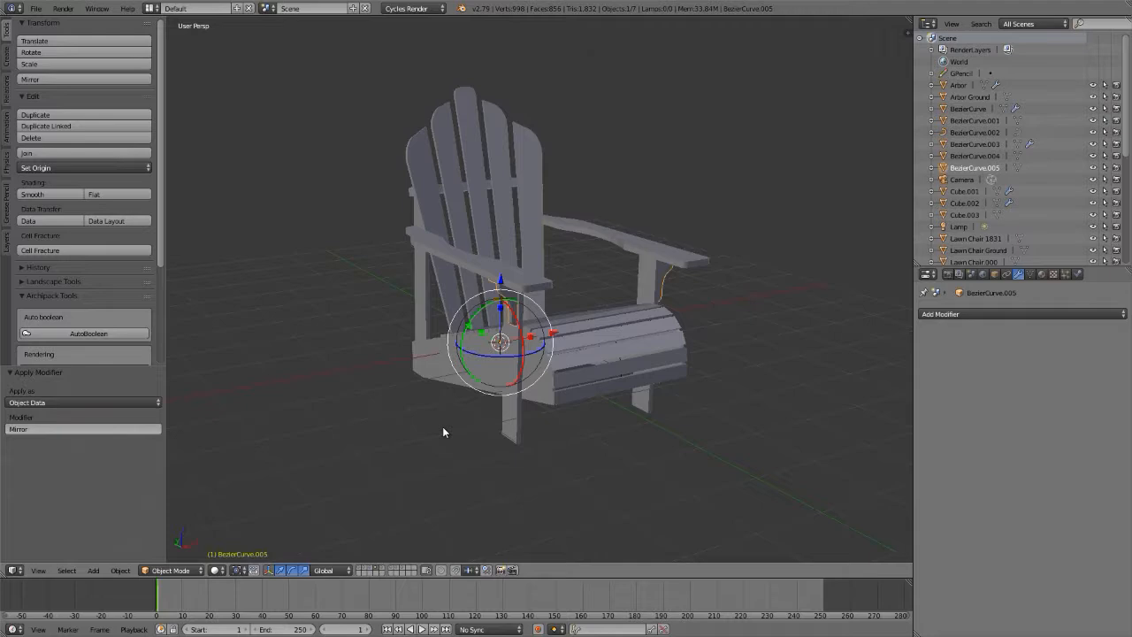
- Apply the Solidify and Mirror modifiers on the legs and on the side boards under the seat
{"action": "right_click", "coordinate": [502, 436]}
{"action": "left_click", "coordinate": [973, 349]}
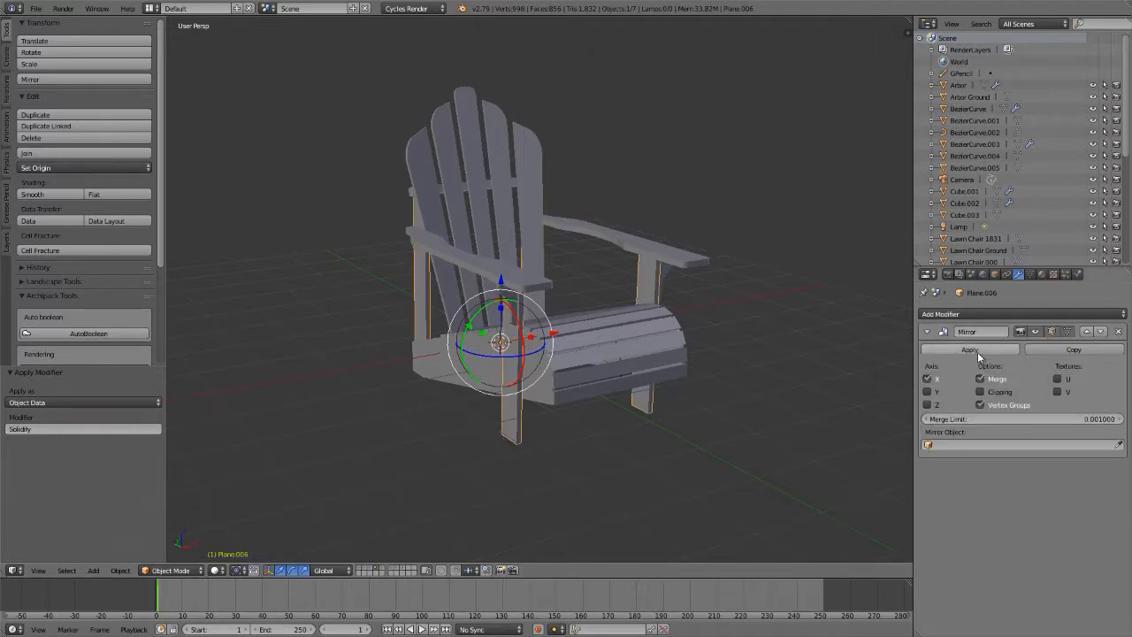
{"action": "left_click", "coordinate": [971, 349]}
{"action": "right_click", "coordinate": [530, 187]}
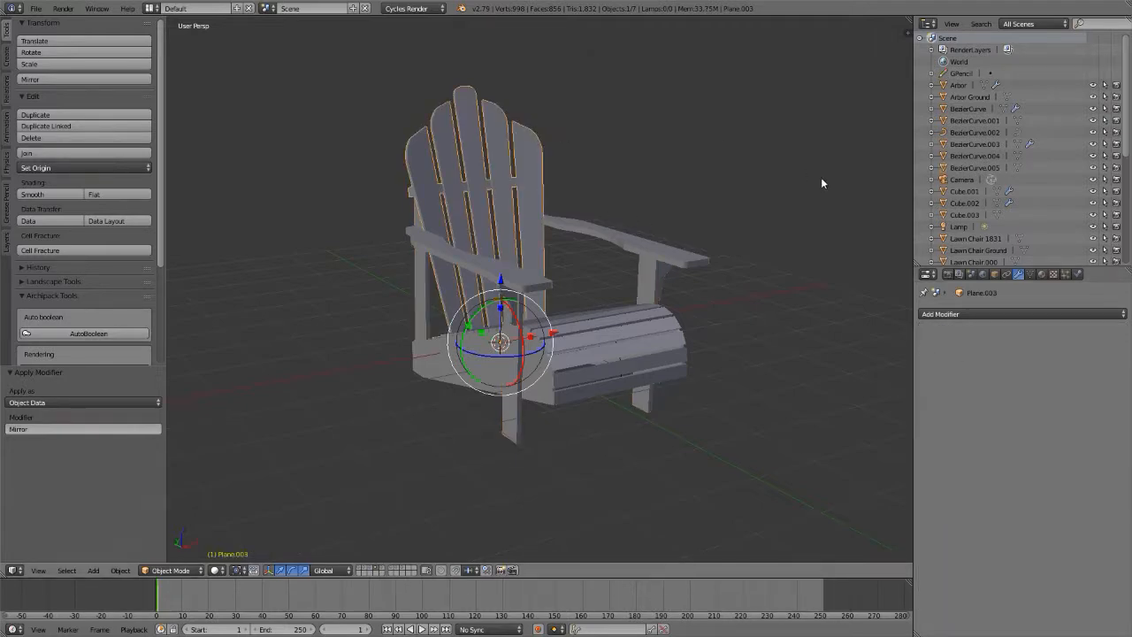
{"action": "right_click", "coordinate": [416, 219]}
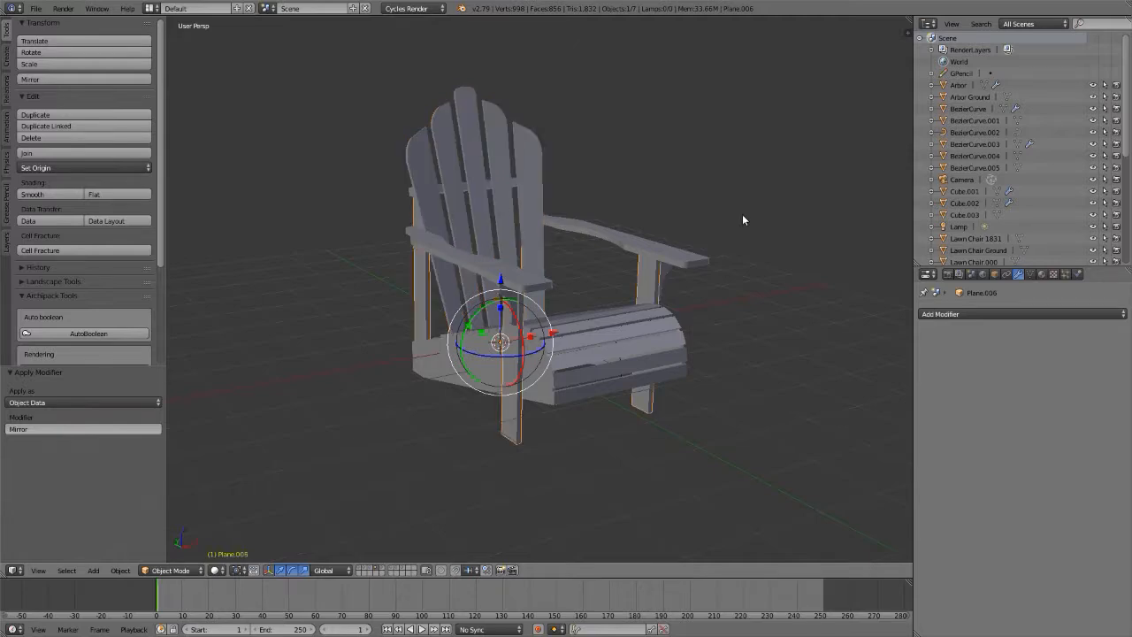
{"action": "right_click", "coordinate": [435, 371]}
{"action": "left_click", "coordinate": [1004, 349]}
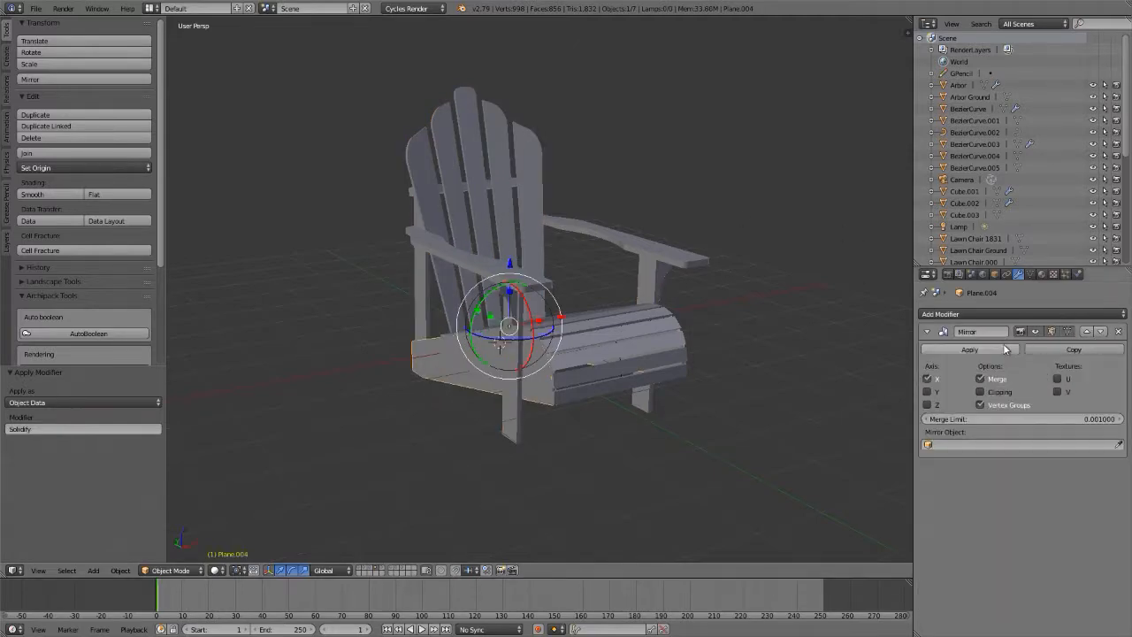
{"action": "left_click", "coordinate": [966, 353]}
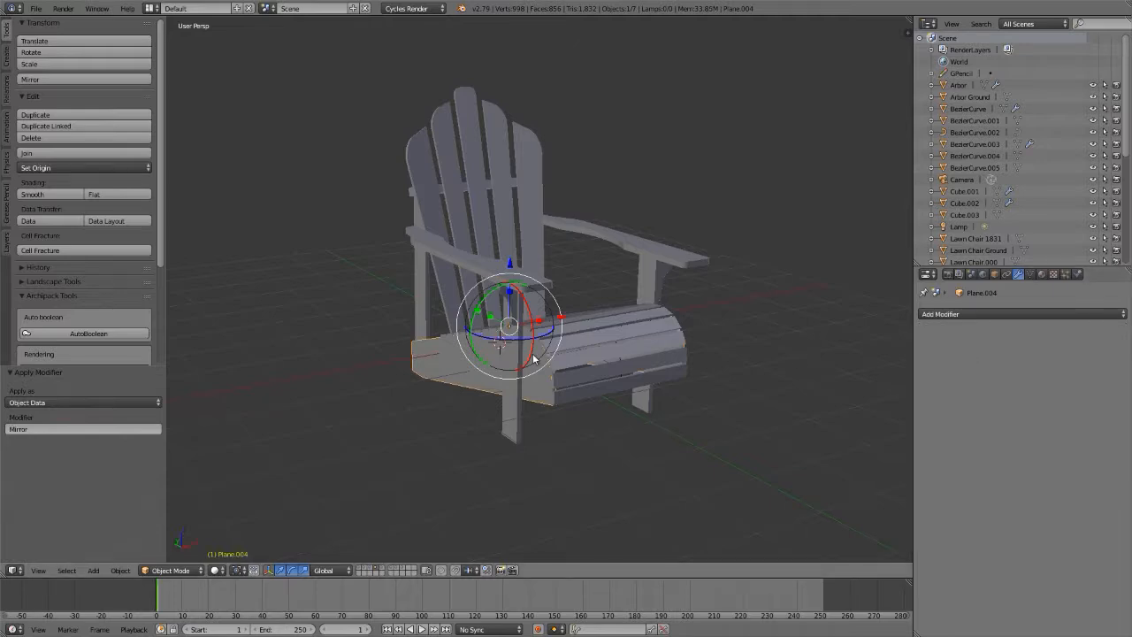
- Select the seat slat curve between the front slats and delete it
{"action": "middle_click_drag", "start_coordinate": [533, 358], "coordinate": [540, 373]}
{"action": "scroll", "coordinate": [626, 336], "scroll_direction": "up", "scroll_amount": 5}
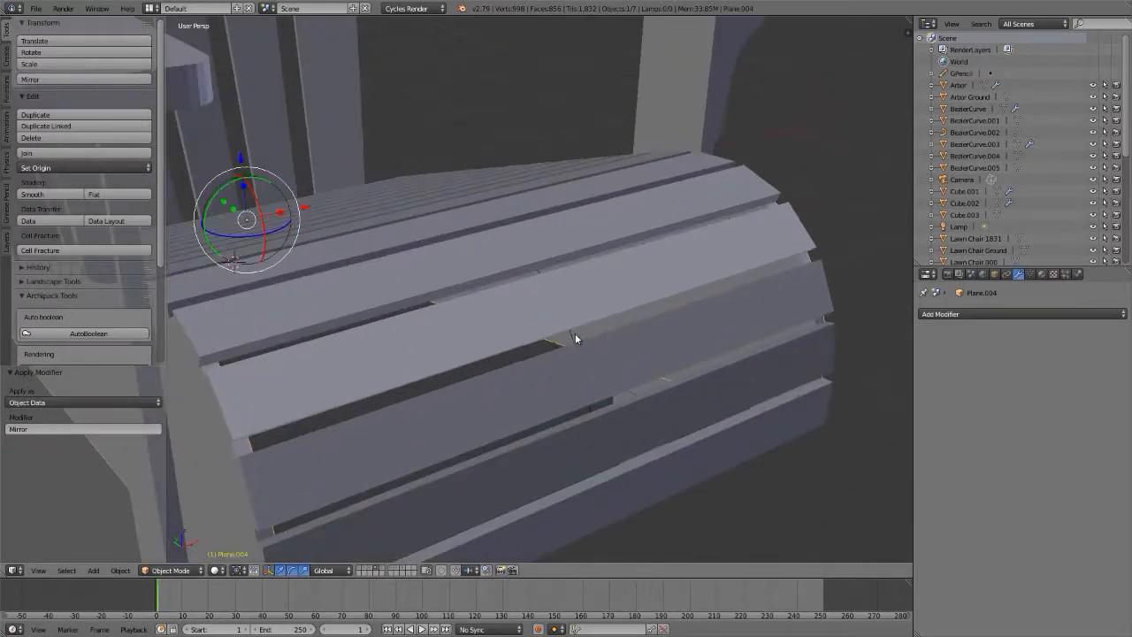
{"action": "right_click", "coordinate": [569, 333]}
{"action": "scroll", "coordinate": [578, 331], "scroll_direction": "down", "scroll_amount": 5}
{"action": "scroll", "coordinate": [577, 335], "scroll_direction": "up", "scroll_amount": 5}
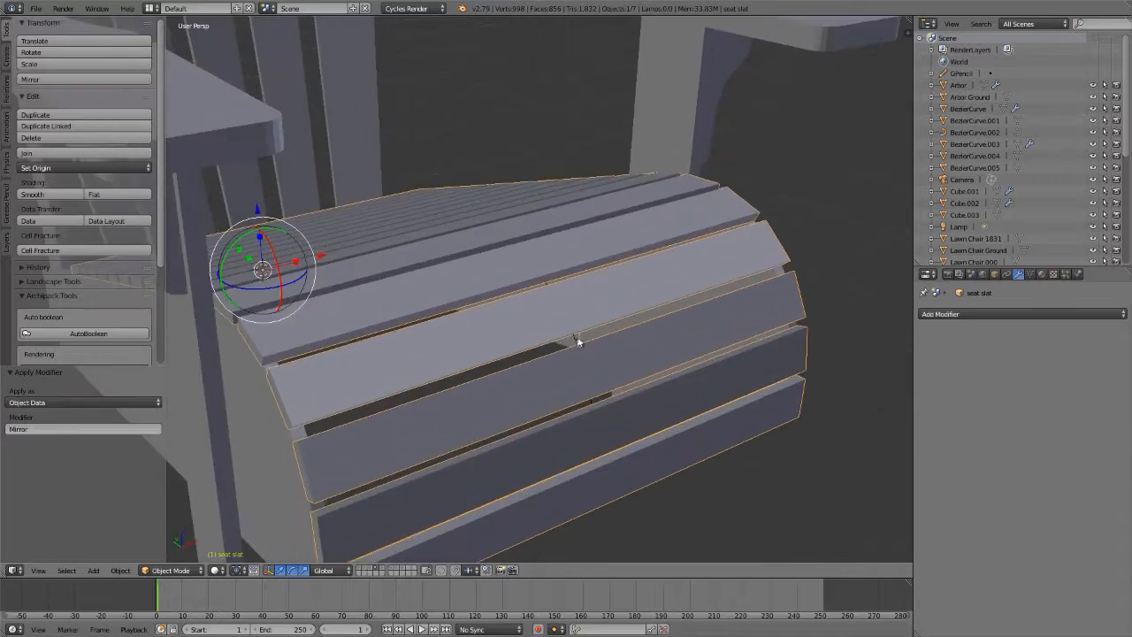
{"action": "right_click", "coordinate": [576, 341]}
{"action": "scroll", "coordinate": [575, 341], "scroll_direction": "down", "scroll_amount": 2}
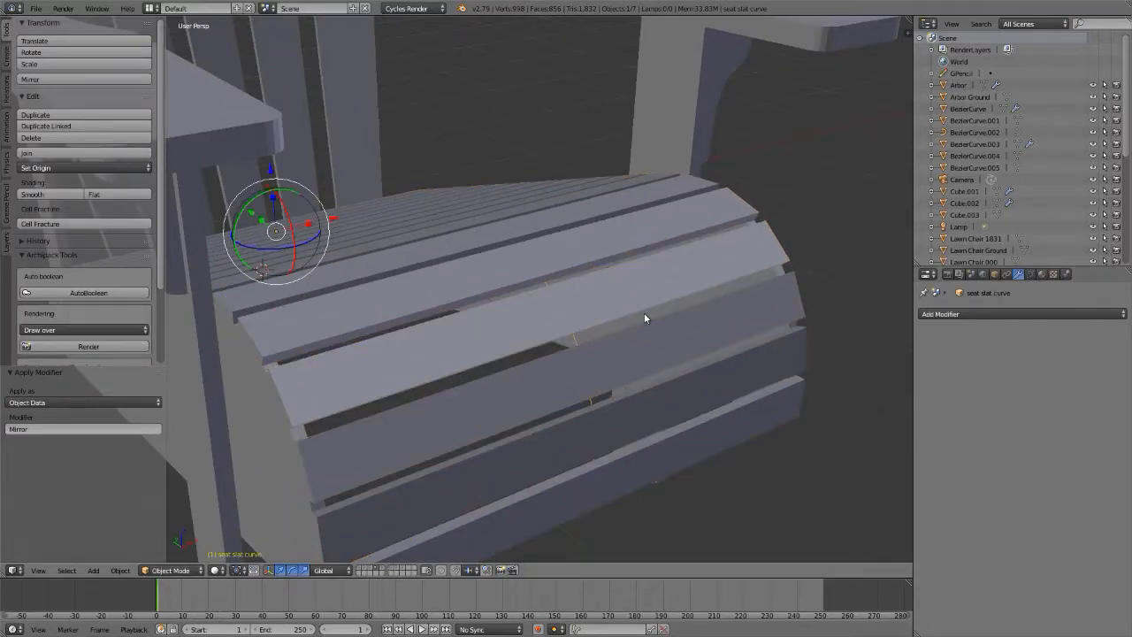
{"action": "key", "text": "x"}
{"action": "left_click", "coordinate": [518, 310]}
- Select all chair parts with the back slats active and join them into one object
{"action": "scroll", "coordinate": [517, 311], "scroll_direction": "down", "scroll_amount": 5}
{"action": "middle_click_drag", "start_coordinate": [517, 312], "coordinate": [705, 273]}
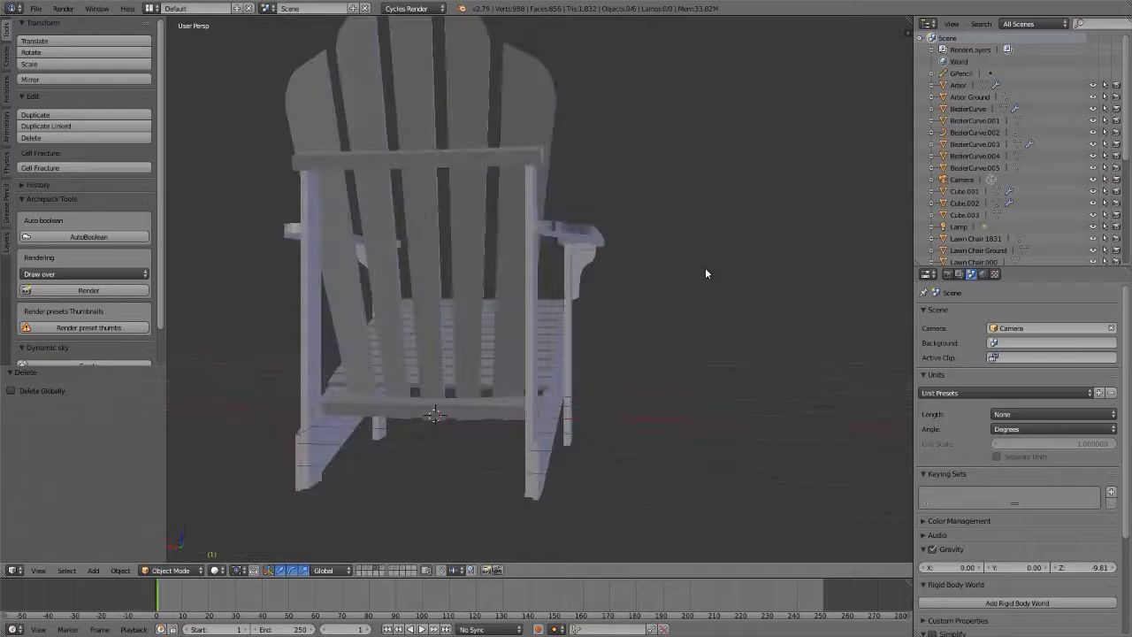
{"action": "right_click", "coordinate": [517, 408]}
{"action": "scroll", "coordinate": [527, 392], "scroll_direction": "down", "scroll_amount": 3}
{"action": "middle_click_drag", "start_coordinate": [495, 400], "coordinate": [360, 409]}
{"action": "key", "text": "a"}
{"action": "key", "text": "a"}
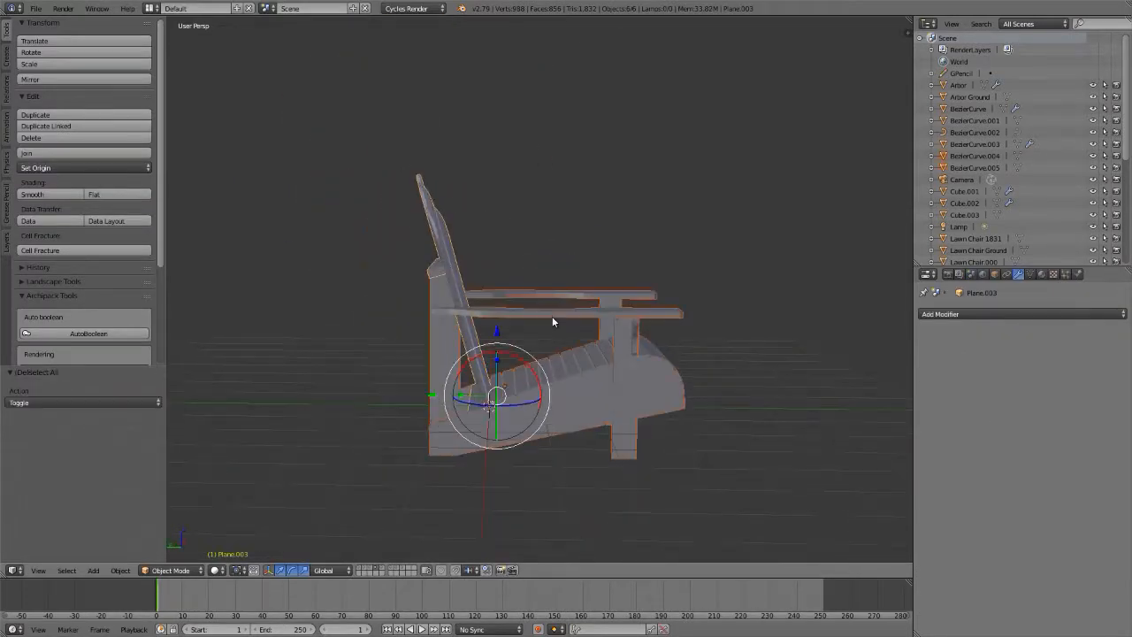
{"action": "key", "text": "ctrl+j"}
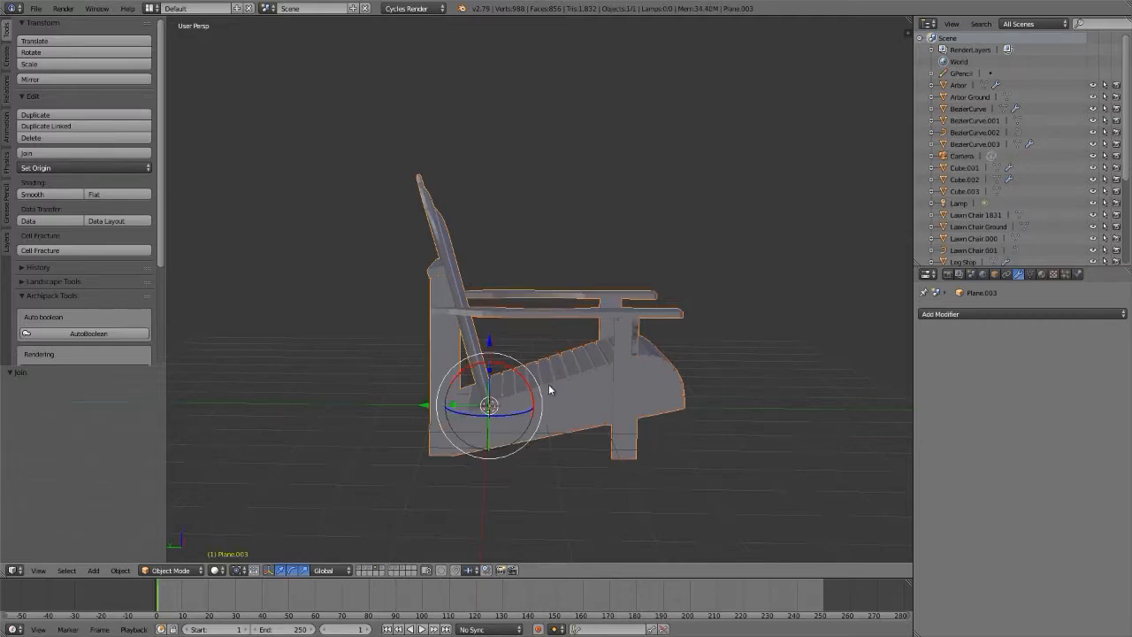
- In front view, raise the joined chair about 0.603 along Z so its feet rest at the ground line
{"action": "middle_click_drag", "start_coordinate": [549, 385], "coordinate": [436, 301]}
{"action": "scroll", "coordinate": [522, 367], "scroll_direction": "up", "scroll_amount": 4}
{"action": "key", "text": "KP_1"}
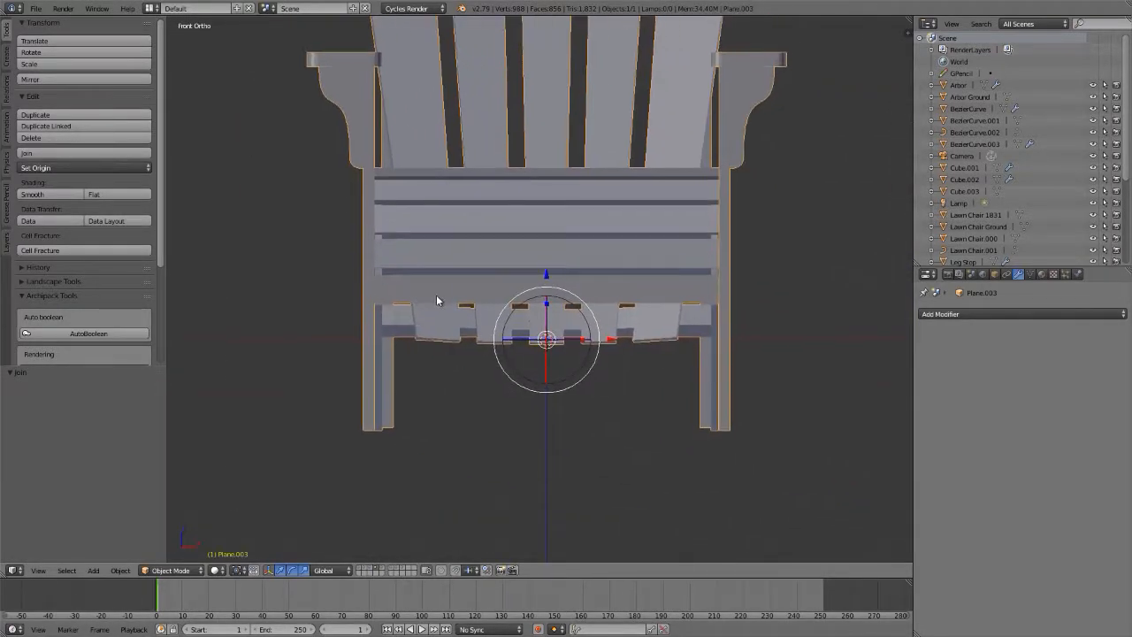
{"action": "key", "text": "g"}
{"action": "key", "text": "z"}
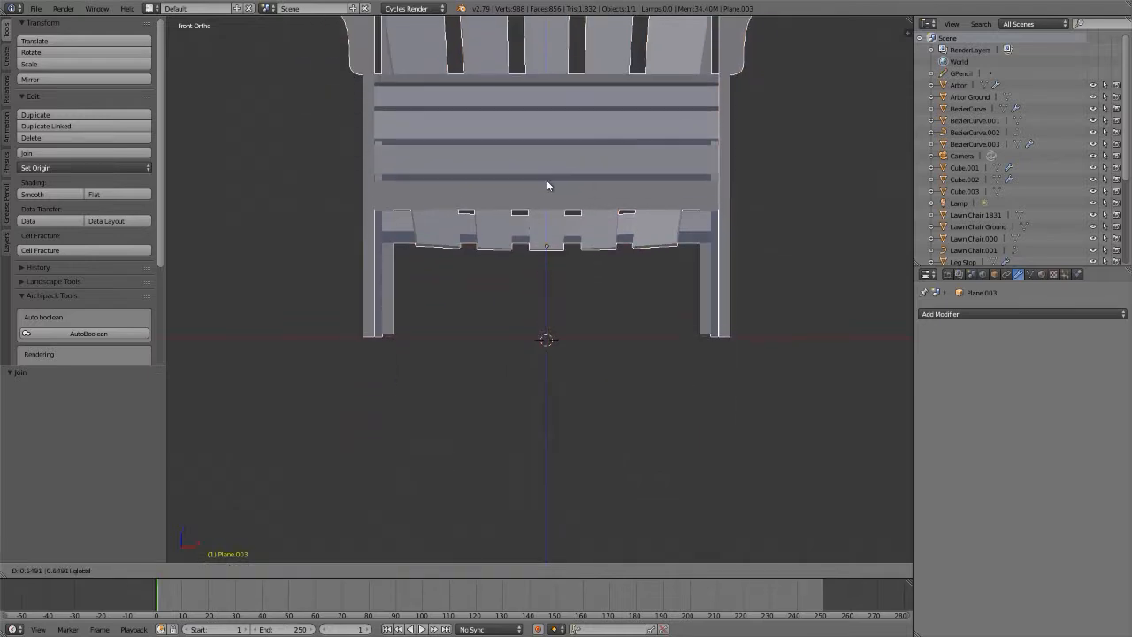
{"action": "left_click", "coordinate": [546, 189]}
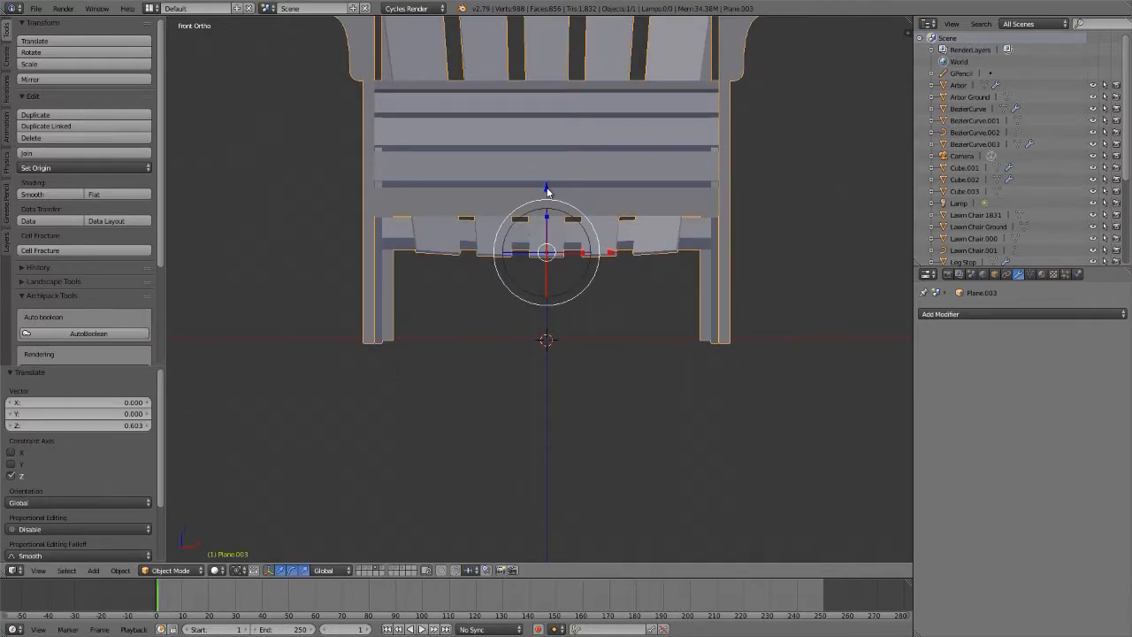
- Set the joined chair's origin to the 3D cursor at the ground line between its legs
{"action": "left_click", "coordinate": [61, 166]}
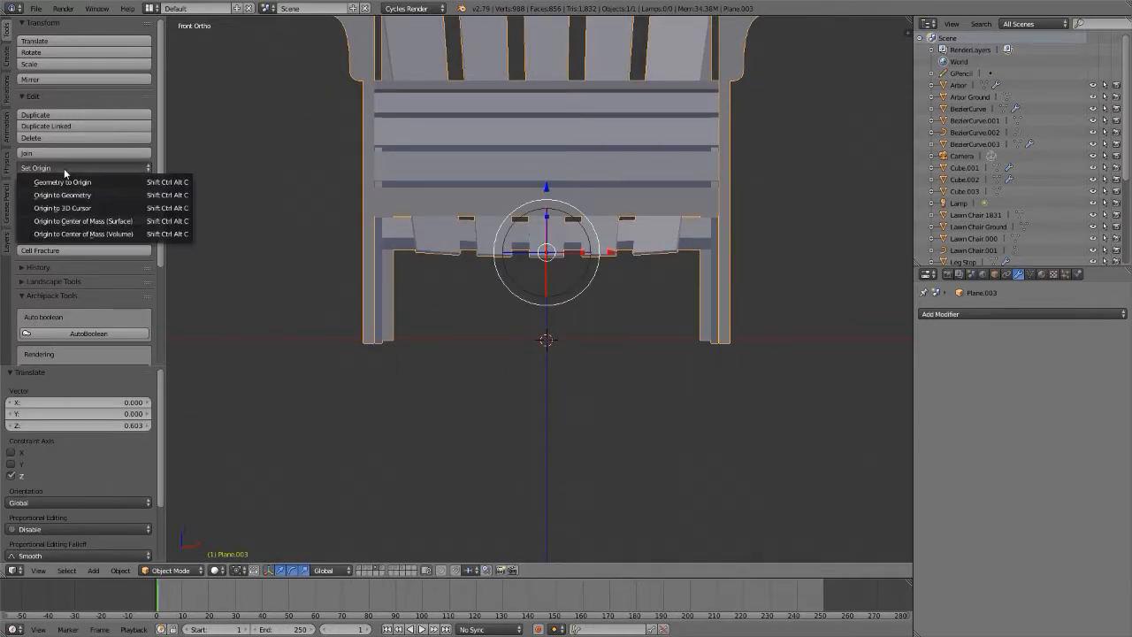
{"action": "left_click", "coordinate": [65, 209]}
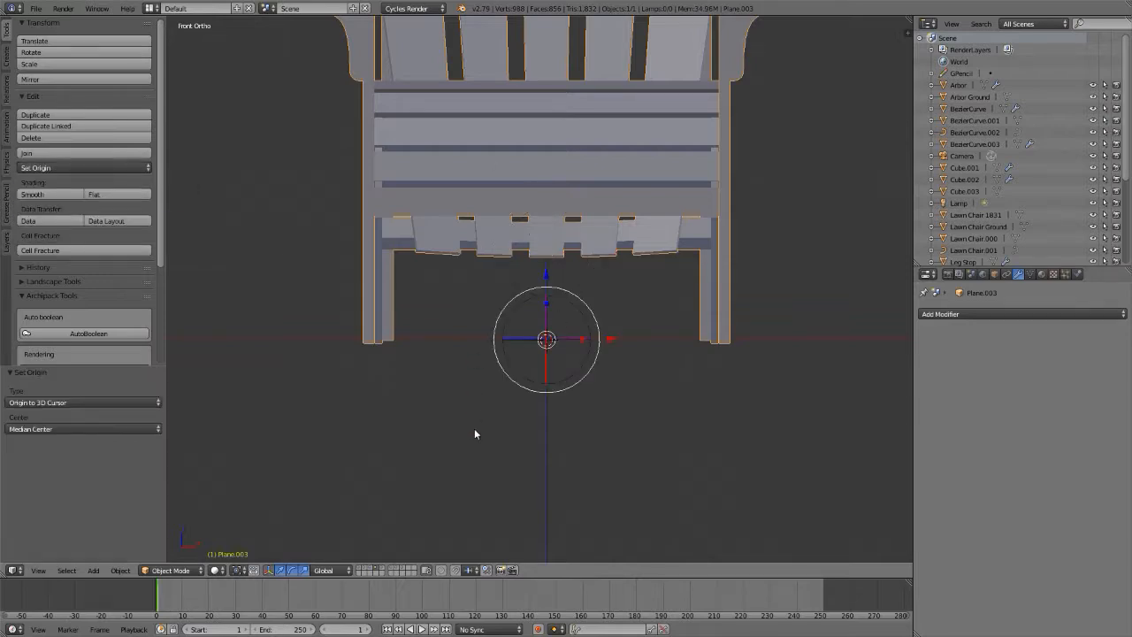
{"action": "scroll", "coordinate": [474, 434], "scroll_direction": "down", "scroll_amount": 6}
{"action": "key", "text": "t"}
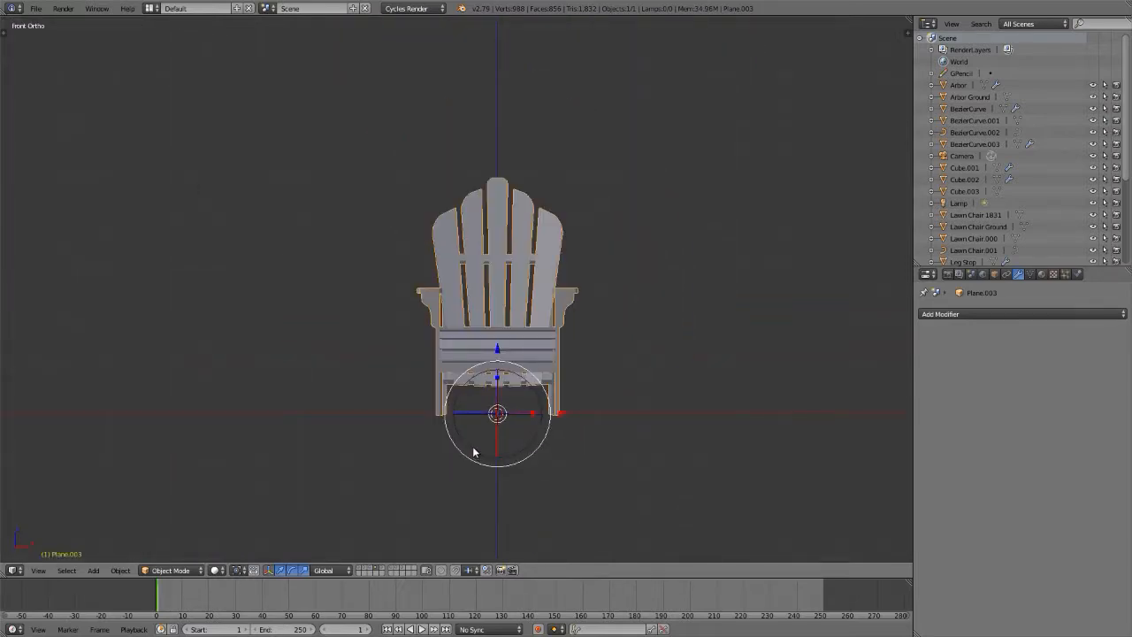
- Apply the joined chair's rotation so its rotation values are reset to zero
{"action": "key", "text": "n"}
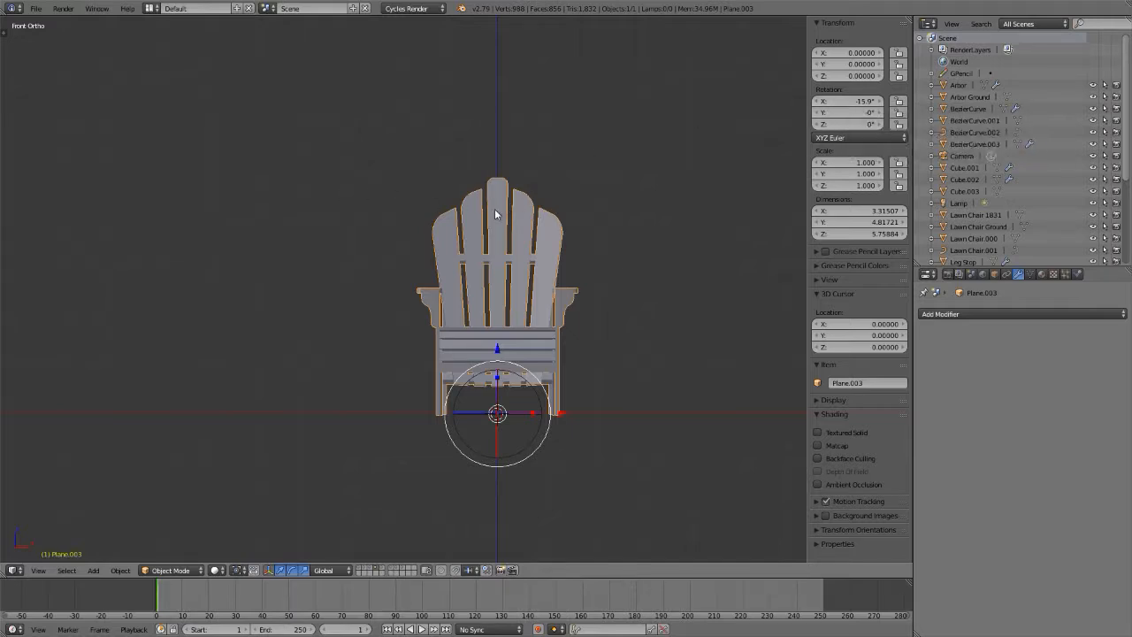
{"action": "key", "text": "KP_5"}
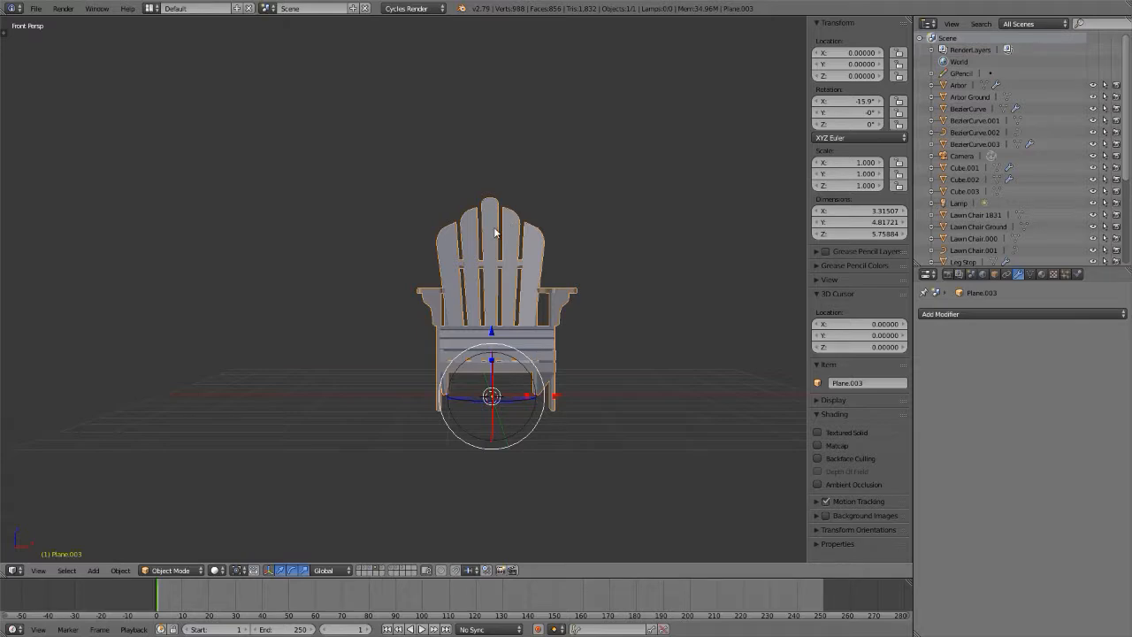
{"action": "key", "text": "ctrl+a"}
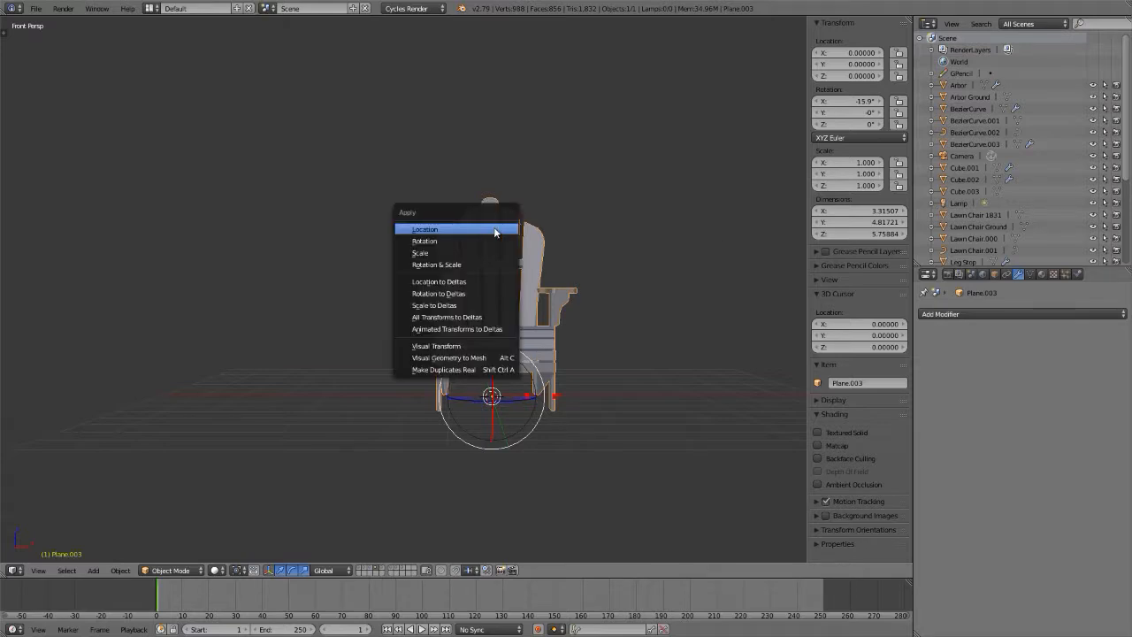
{"action": "left_click", "coordinate": [488, 239]}
{"action": "middle_click_drag", "start_coordinate": [486, 234], "coordinate": [423, 280]}
{"action": "scroll", "coordinate": [519, 321], "scroll_direction": "up", "scroll_amount": 6}
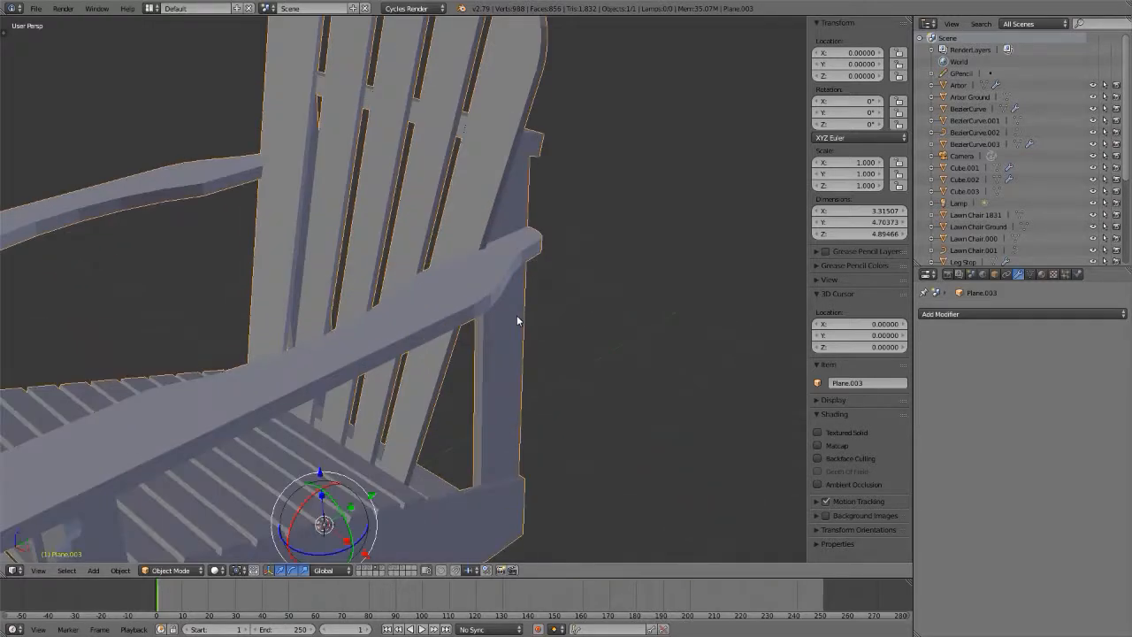
- Assign the existing "adirondack yellow" material to the chair and inspect its diffuse color
{"action": "left_click", "coordinate": [1043, 274]}
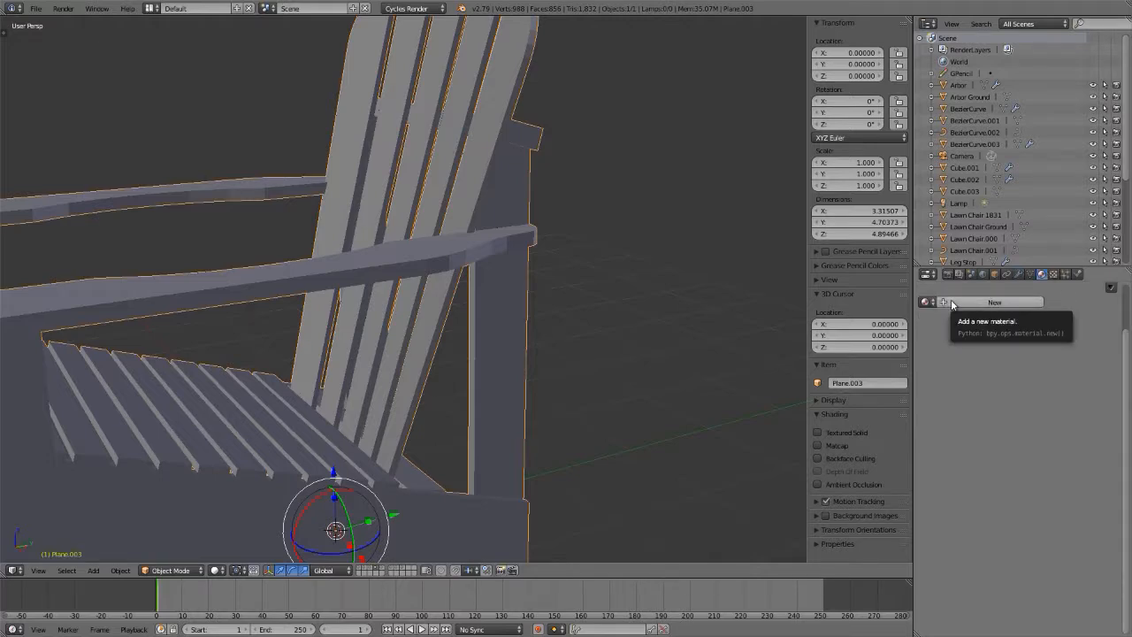
{"action": "left_click", "coordinate": [926, 301]}
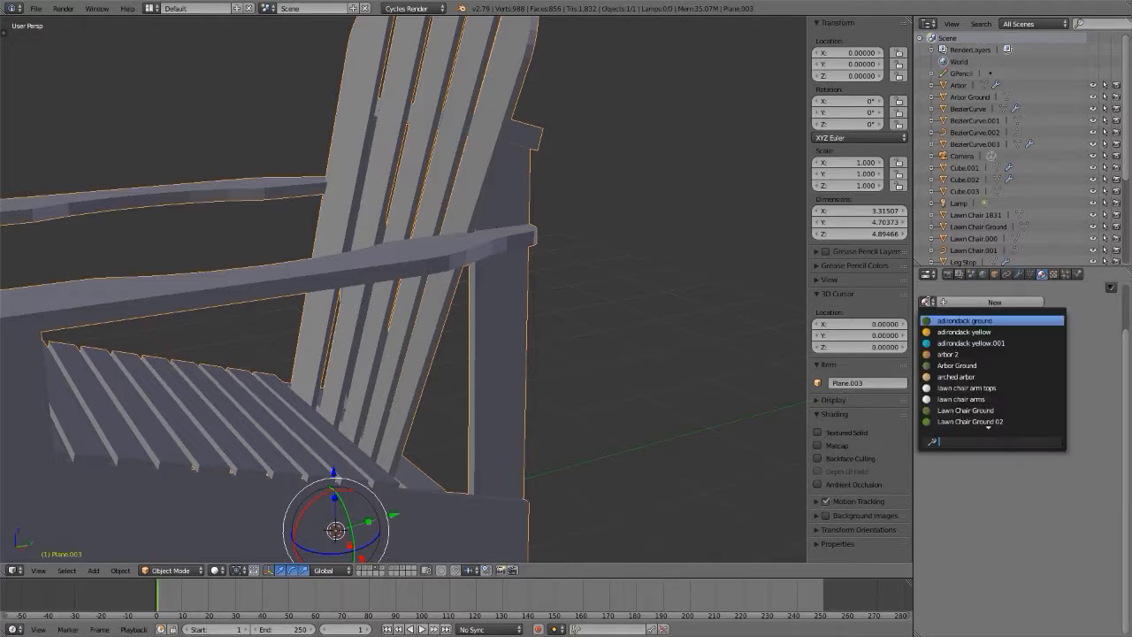
{"action": "left_click", "coordinate": [946, 332]}
{"action": "scroll", "coordinate": [495, 301], "scroll_direction": "down", "scroll_amount": 6}
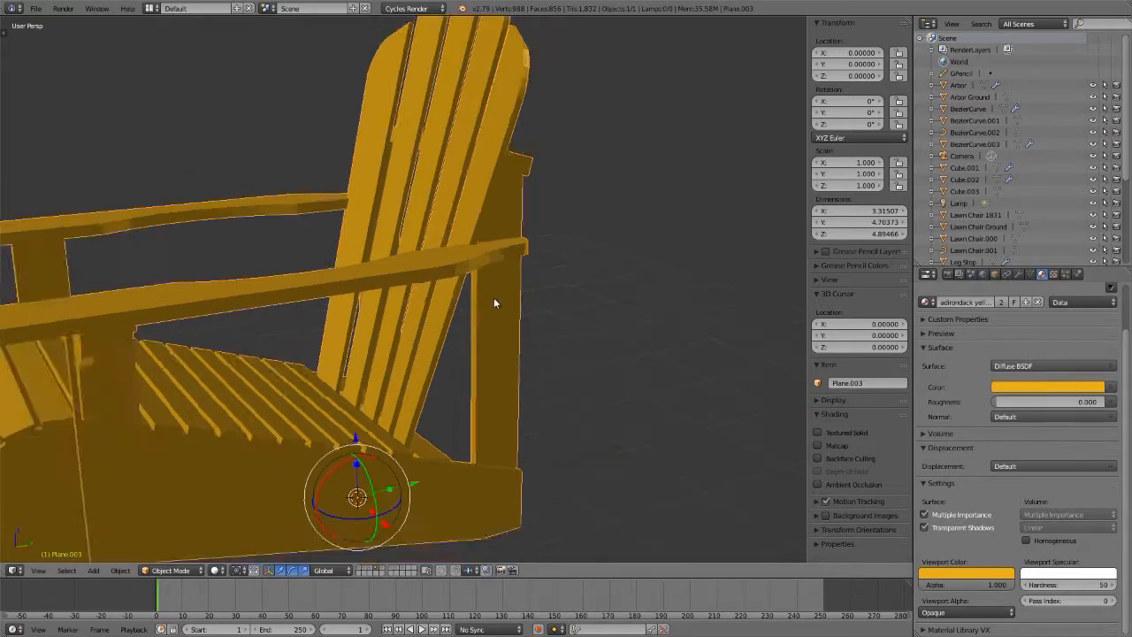
{"action": "middle_click_drag", "start_coordinate": [507, 295], "coordinate": [593, 230], "text": "shift"}
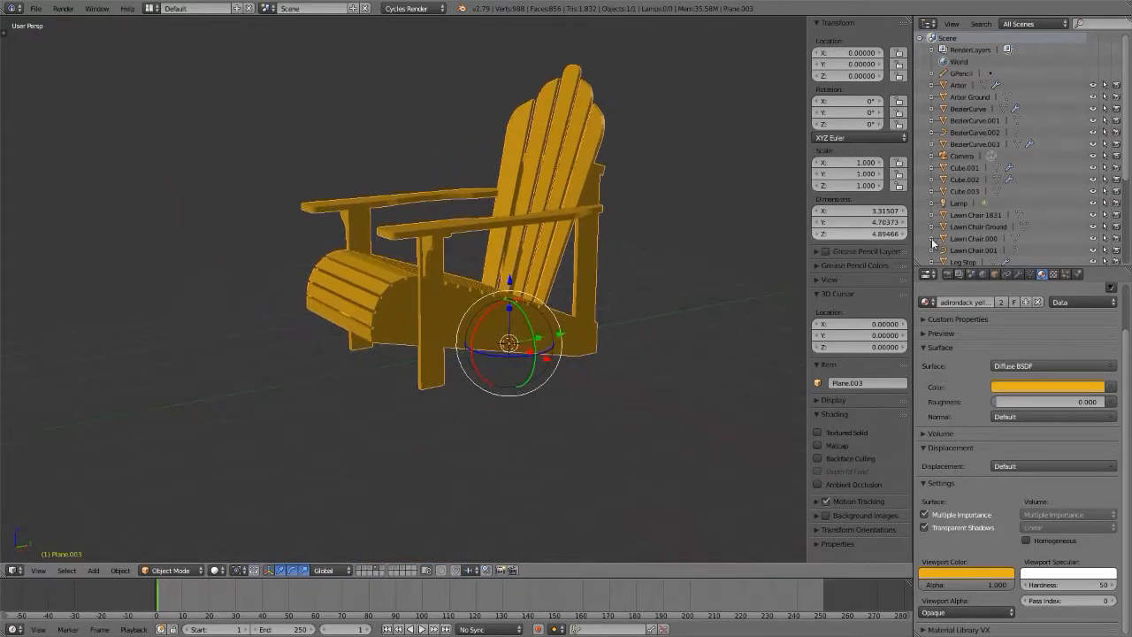
{"action": "left_click", "coordinate": [1063, 393]}
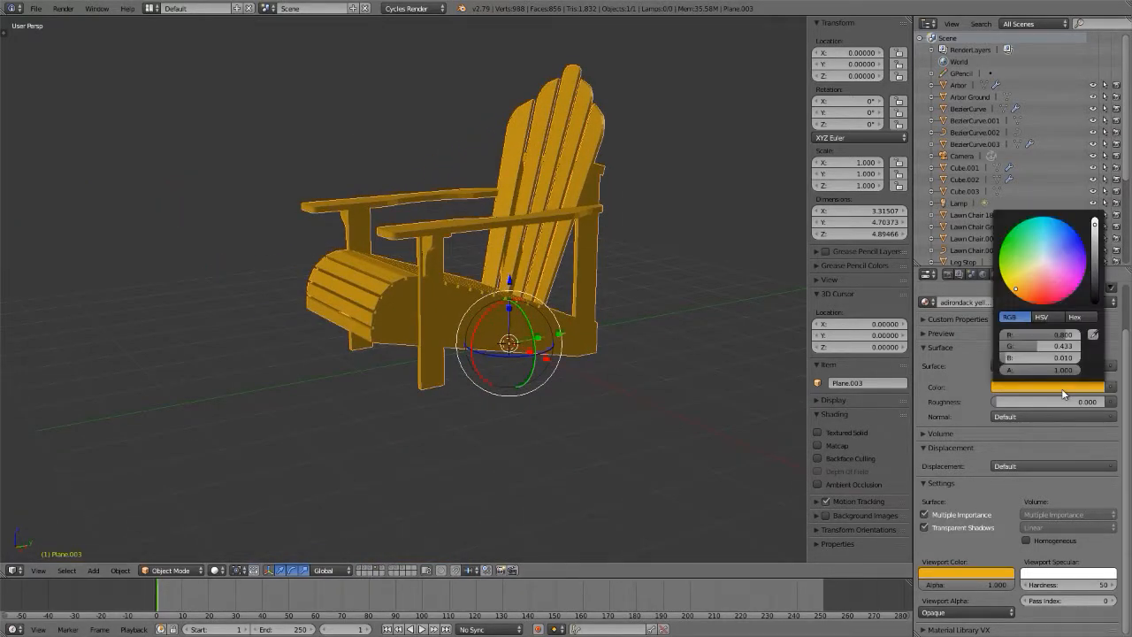
{"action": "left_click", "coordinate": [1041, 316]}
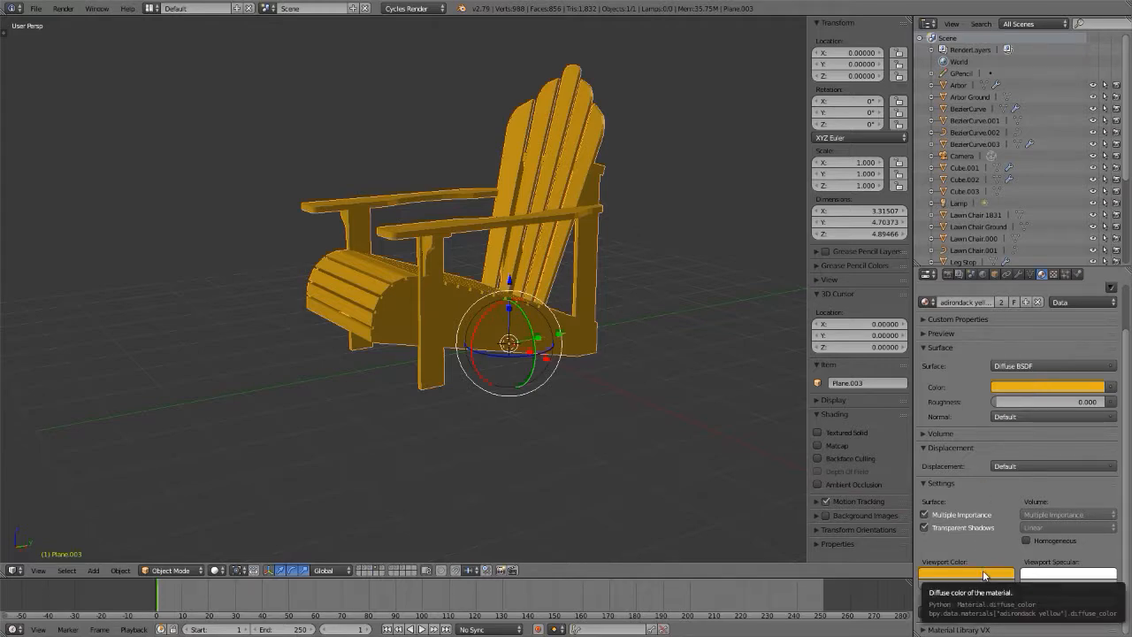
- Change the chair material's viewport color to light blue, leaving its surface color yellow
{"action": "scroll", "coordinate": [522, 224], "scroll_direction": "up", "scroll_amount": 4}
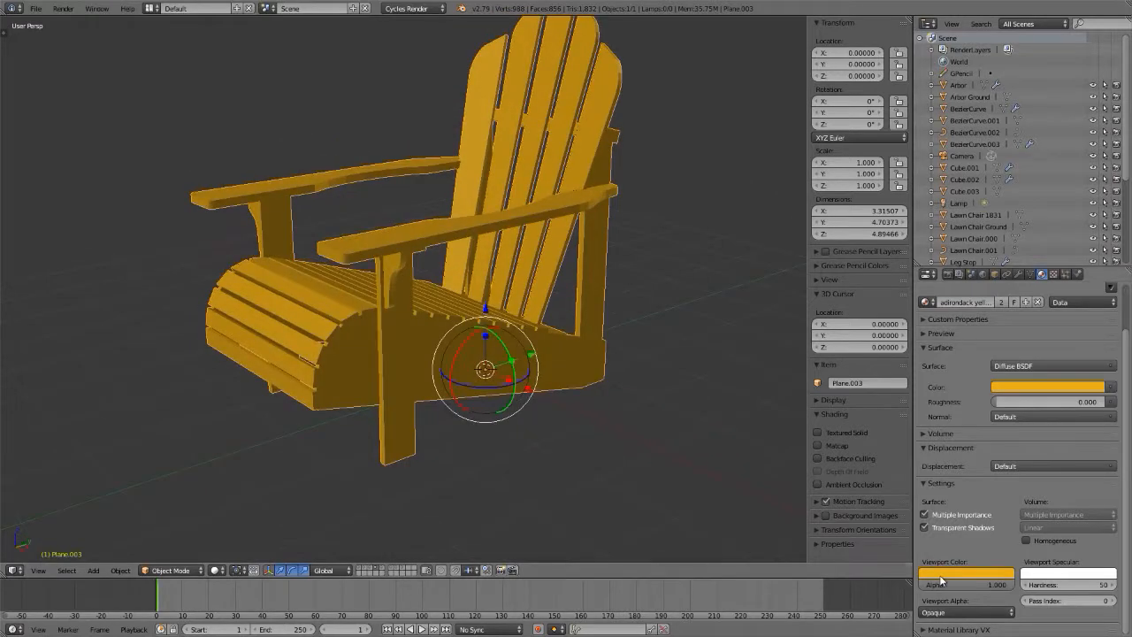
{"action": "left_click", "coordinate": [965, 572]}
{"action": "left_click", "coordinate": [965, 435]}
{"action": "mouse_move", "coordinate": [965, 435]}
{"action": "left_mouse_down"}
{"action": "mouse_move", "coordinate": [967, 477]}
{"action": "mouse_move", "coordinate": [965, 437]}
{"action": "mouse_move", "coordinate": [979, 449]}
{"action": "left_mouse_up"}
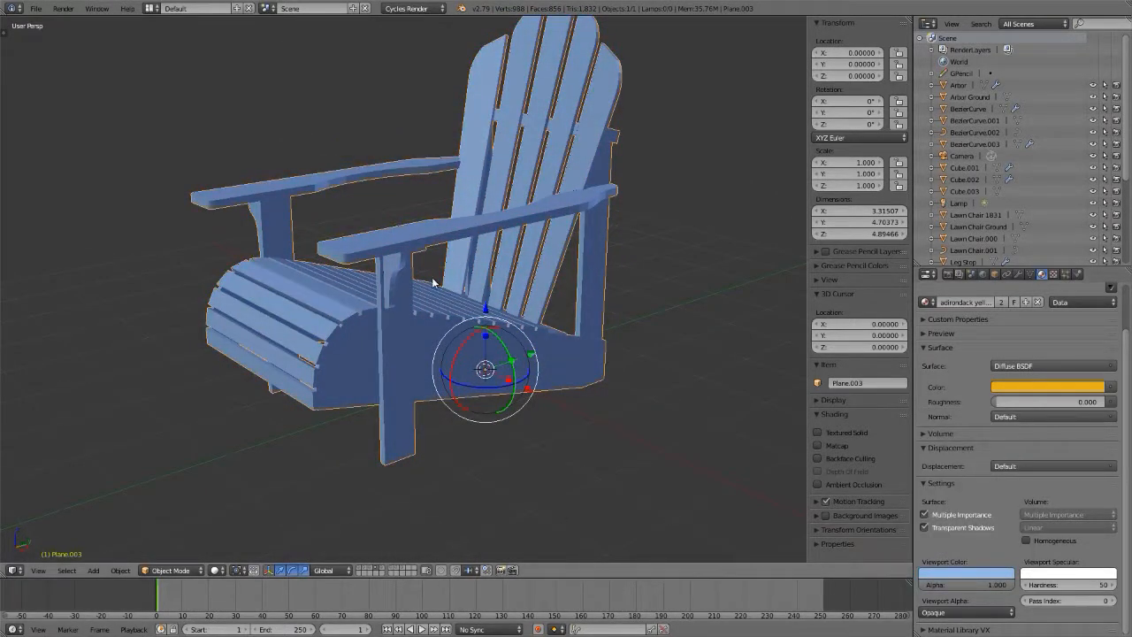
- Preview the chair in rendered shading and restore the material's yellow viewport color
{"action": "key", "text": "shift+z"}
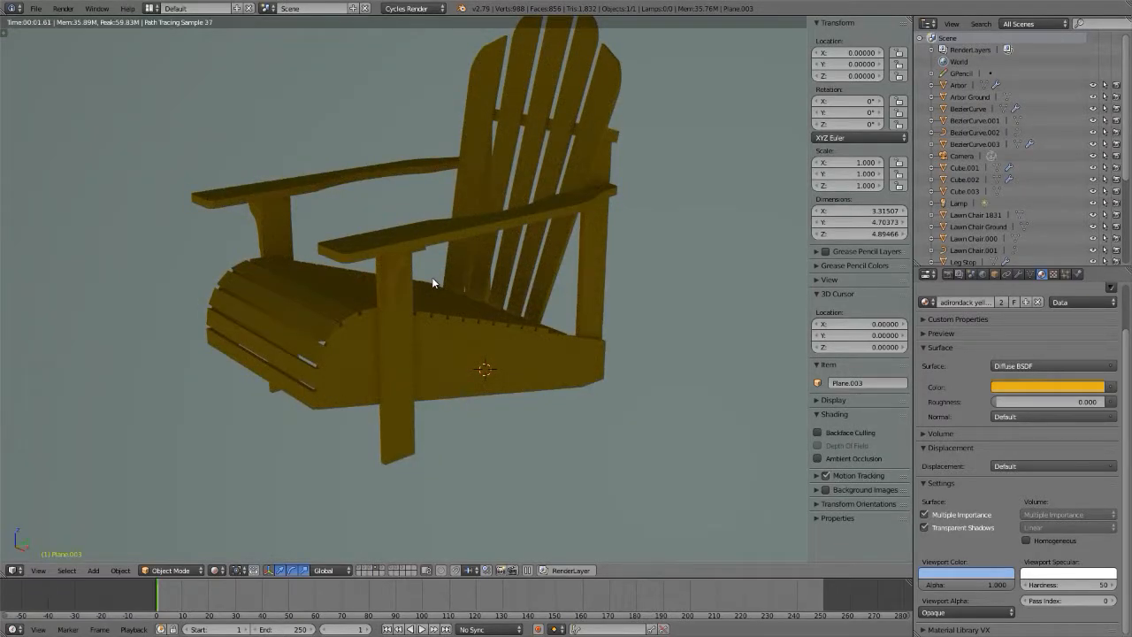
{"action": "key", "text": "shift+z"}
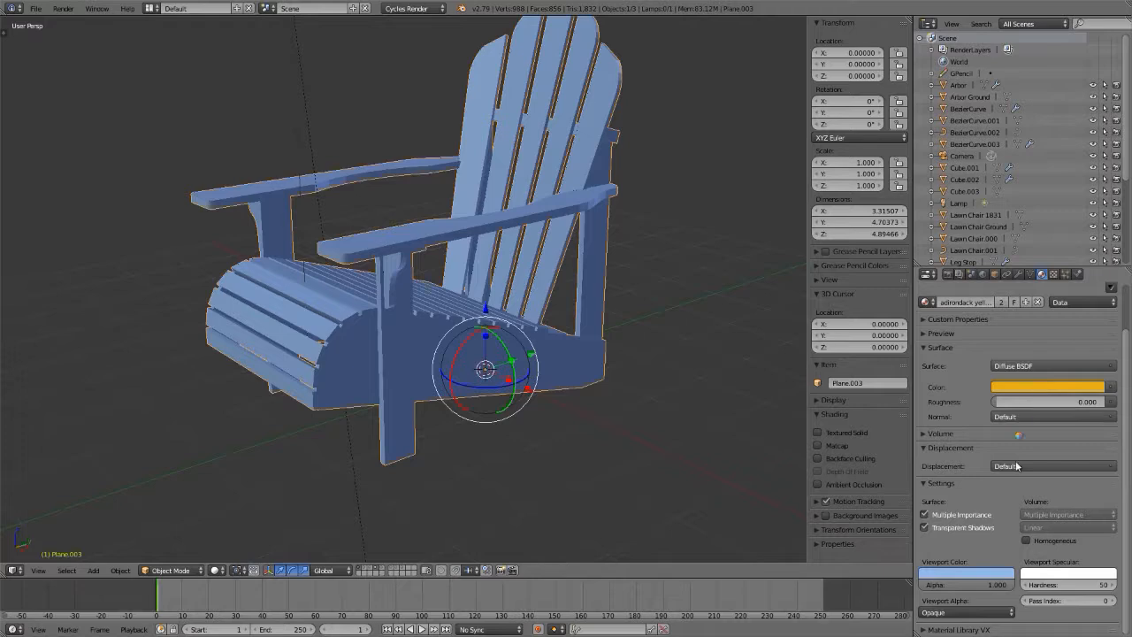
{"action": "left_click_drag", "start_coordinate": [984, 567], "coordinate": [984, 570]}
- Shade the chair smooth and enable Auto Smooth at a 30° angle in its mesh normals
{"action": "middle_click_drag", "start_coordinate": [324, 289], "coordinate": [333, 321]}
{"action": "key", "text": "n"}
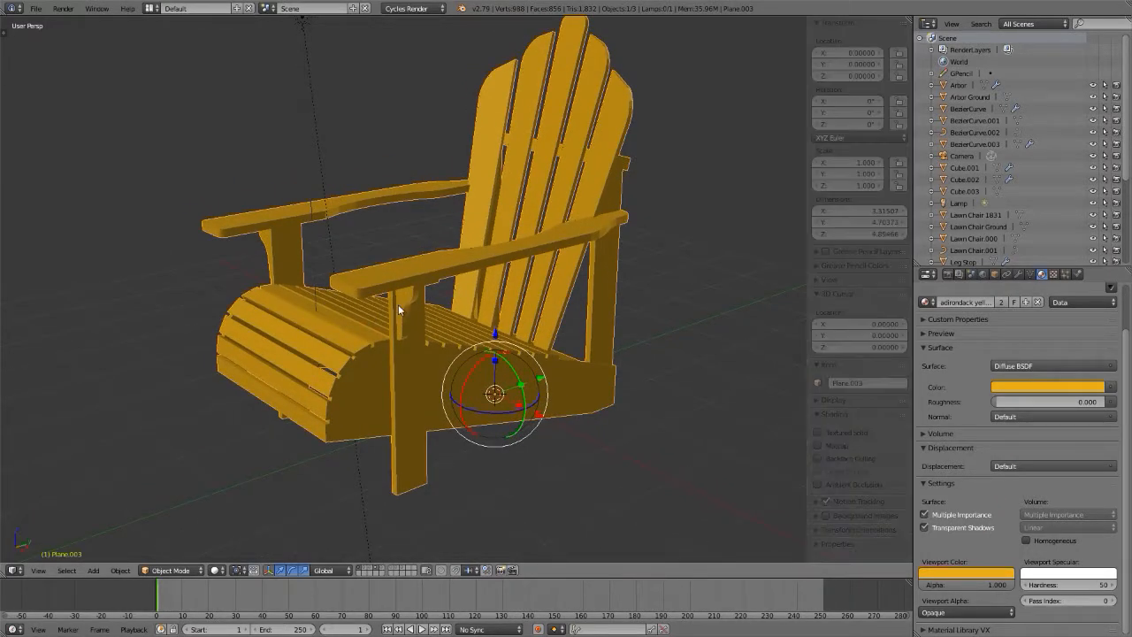
{"action": "key", "text": "t"}
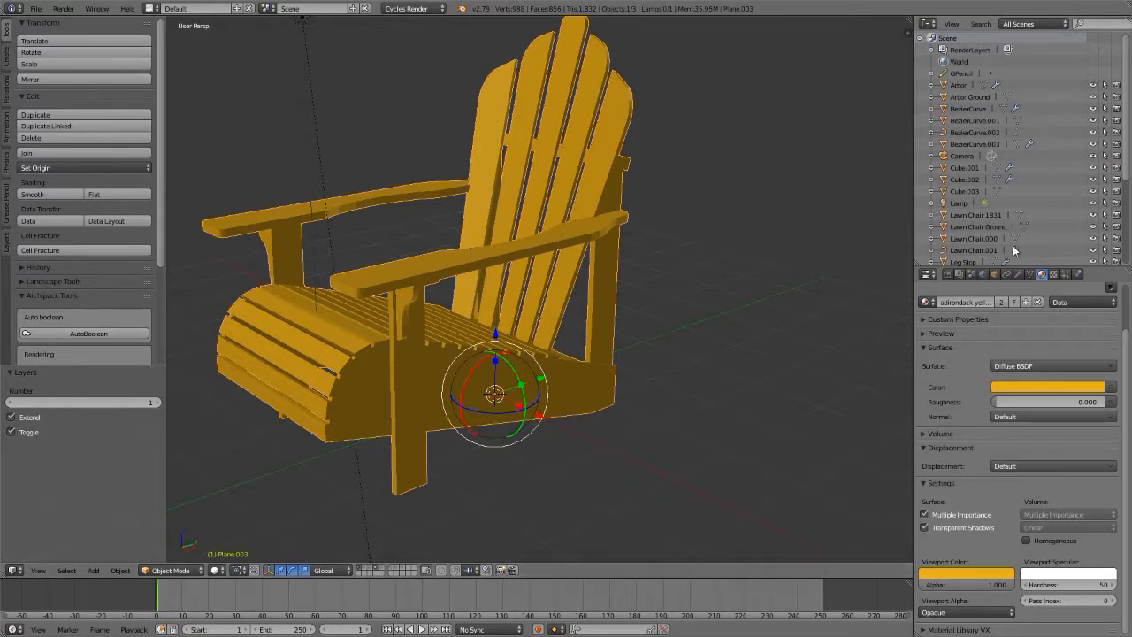
{"action": "left_click", "coordinate": [1029, 275]}
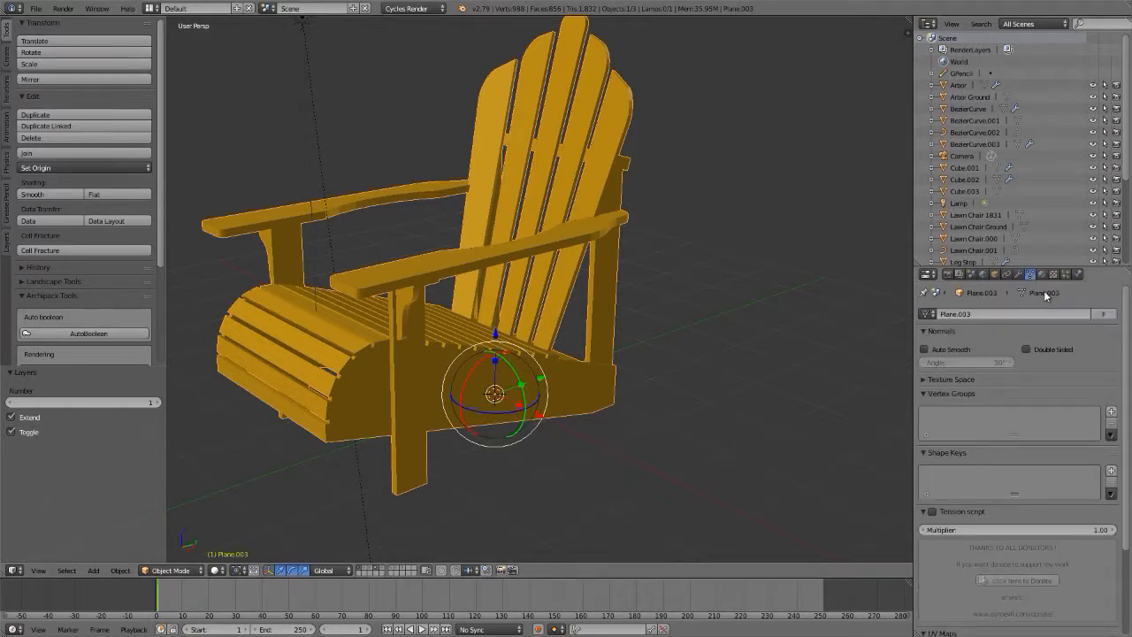
{"action": "left_click", "coordinate": [39, 193]}
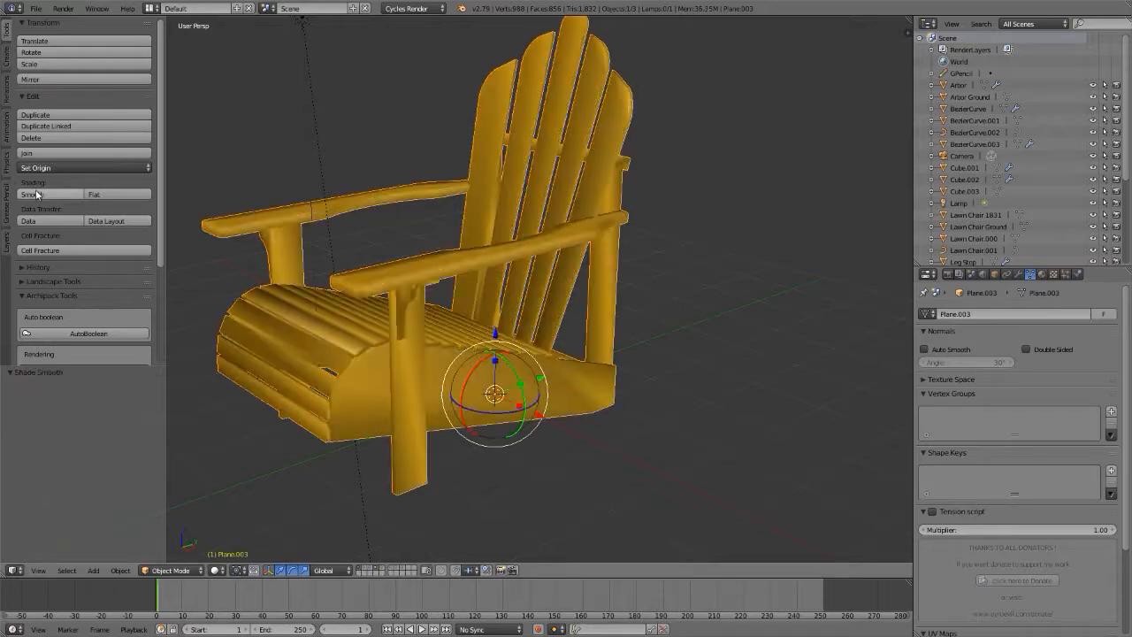
{"action": "middle_click_drag", "start_coordinate": [538, 126], "coordinate": [560, 112]}
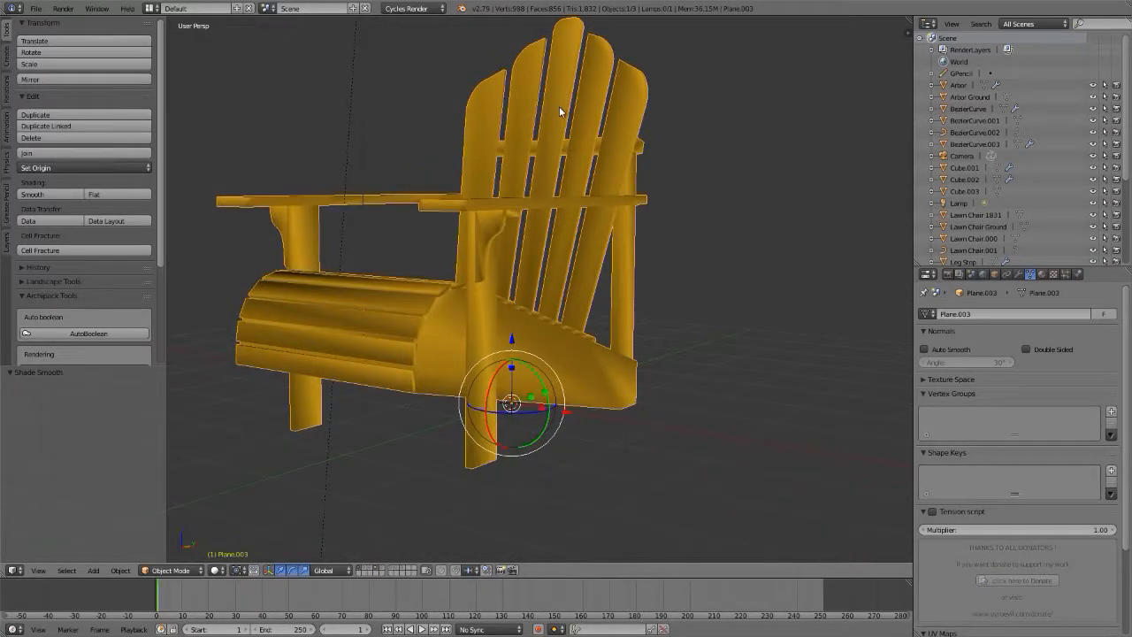
{"action": "left_click", "coordinate": [962, 352]}
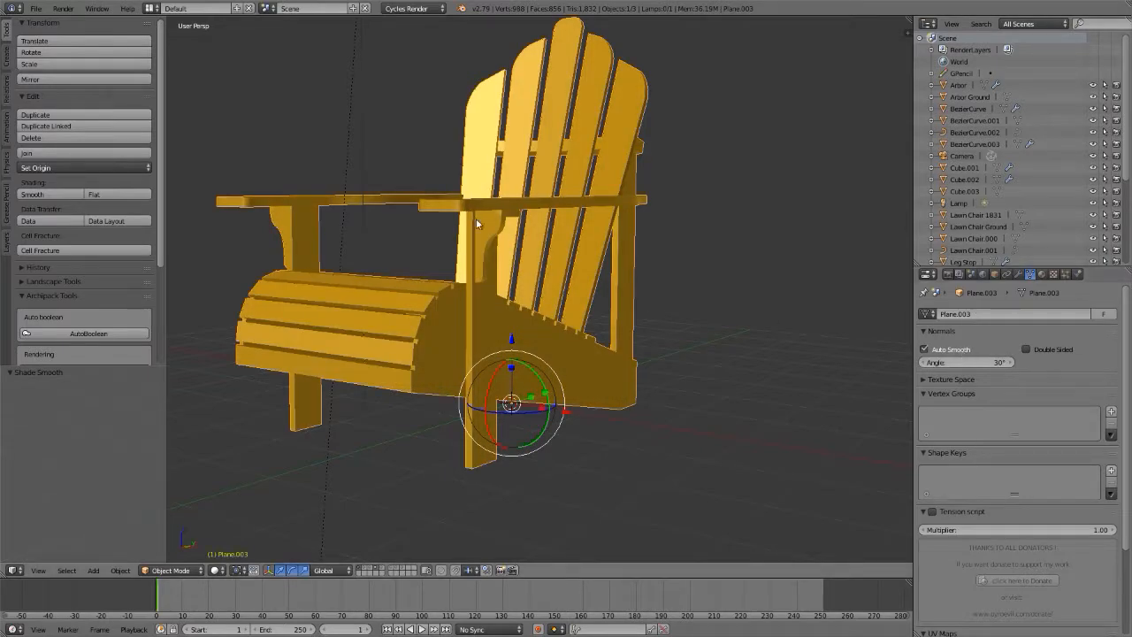
- Examine the smooth shading along the armrest edges up close and on the whole chair from several angles
{"action": "scroll", "coordinate": [648, 198], "scroll_direction": "up", "scroll_amount": 6}
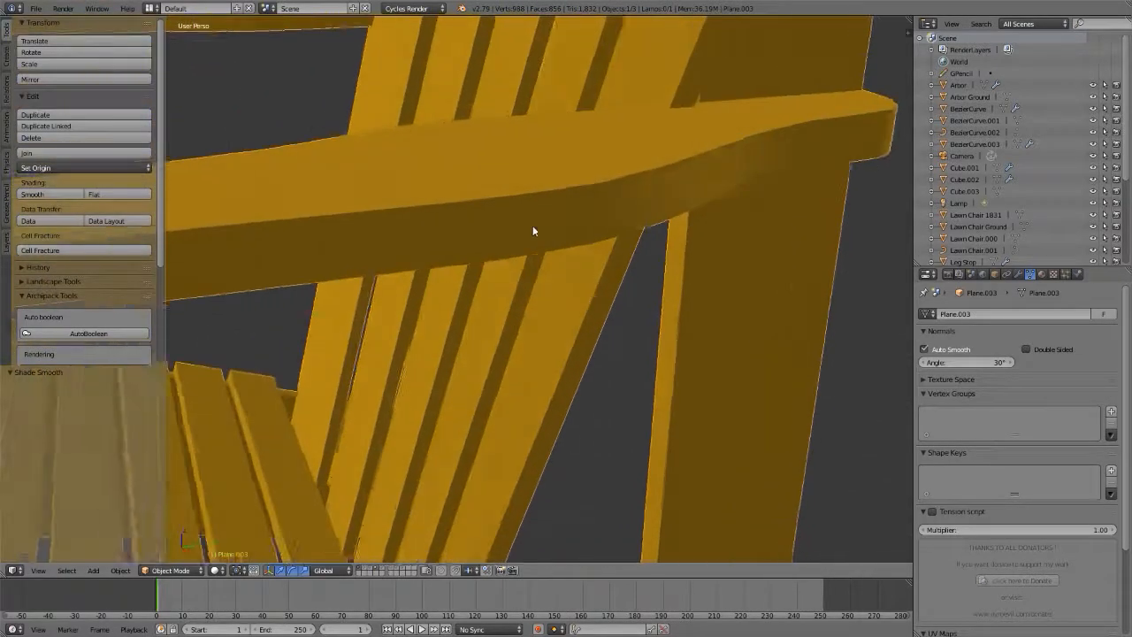
{"action": "middle_click_drag", "start_coordinate": [533, 230], "coordinate": [443, 226]}
{"action": "middle_click_drag", "start_coordinate": [670, 227], "coordinate": [830, 262]}
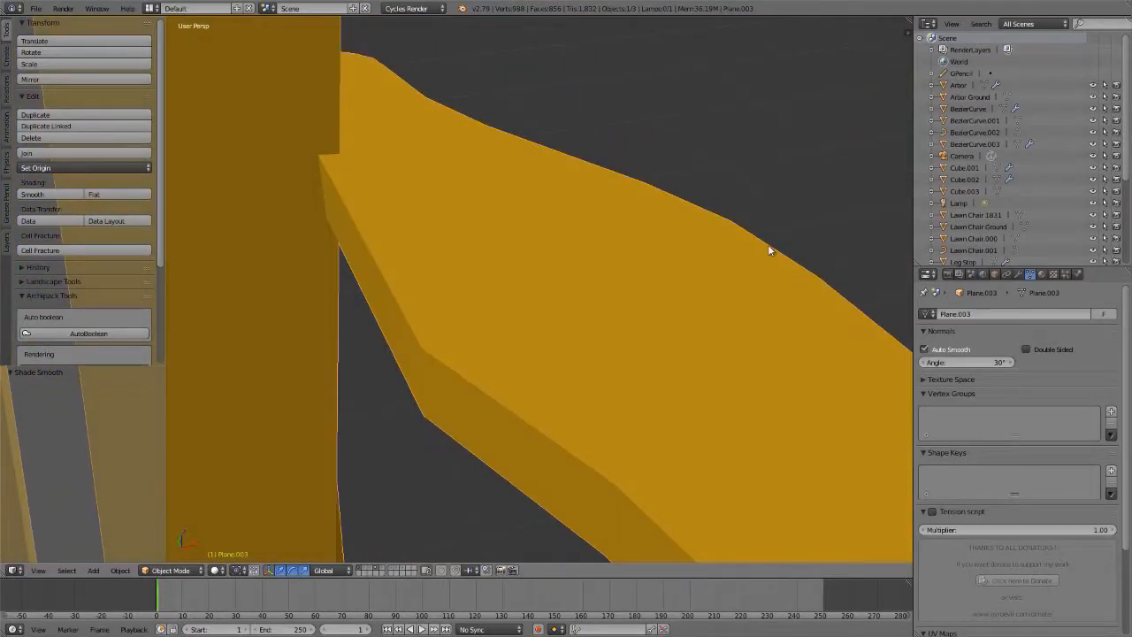
{"action": "middle_click_drag", "start_coordinate": [677, 203], "coordinate": [657, 247]}
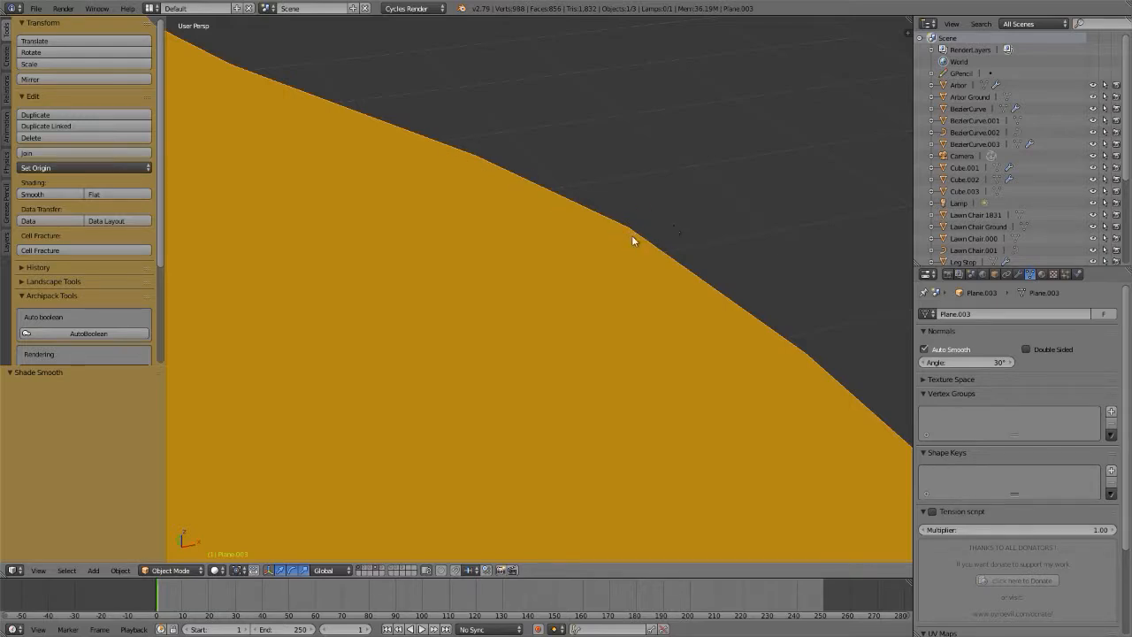
{"action": "middle_click_drag", "start_coordinate": [632, 236], "coordinate": [357, 249]}
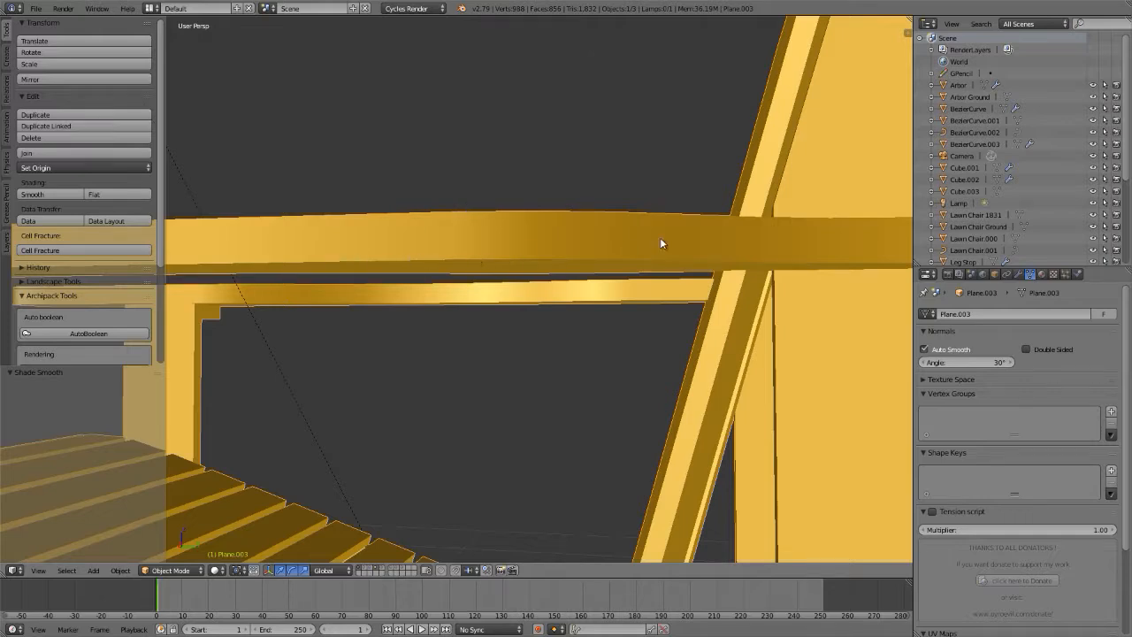
{"action": "scroll", "coordinate": [661, 236], "scroll_direction": "down", "scroll_amount": 8}
{"action": "middle_click_drag", "start_coordinate": [661, 238], "coordinate": [749, 255]}
{"action": "scroll", "coordinate": [769, 258], "scroll_direction": "up", "scroll_amount": 3}
{"action": "scroll", "coordinate": [793, 255], "scroll_direction": "down", "scroll_amount": 5}
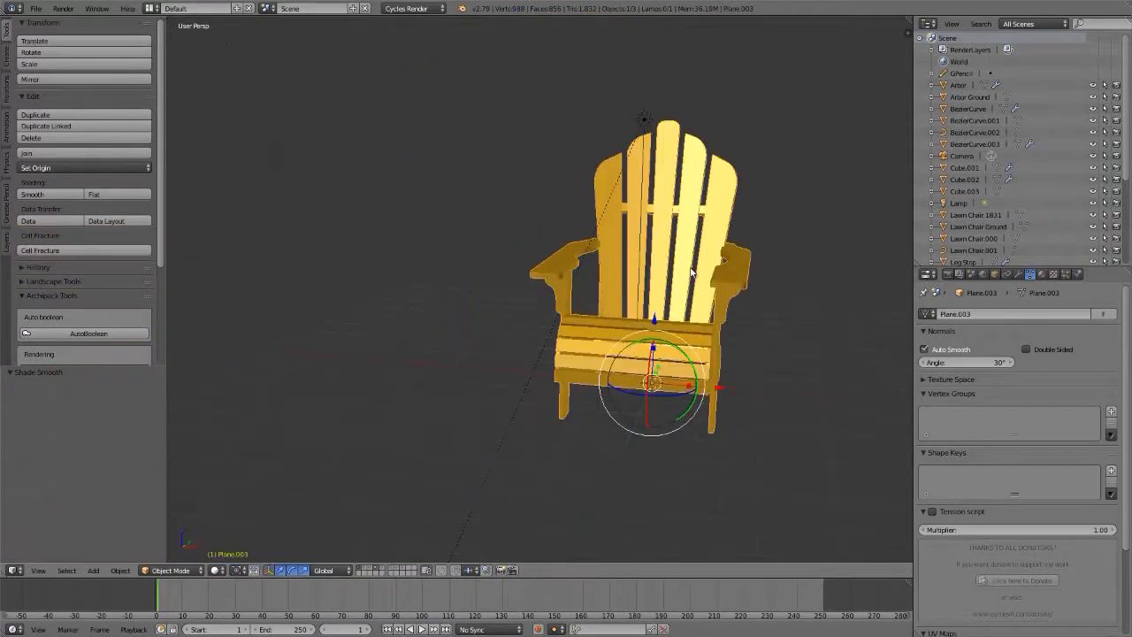
{"action": "middle_click_drag", "start_coordinate": [659, 287], "coordinate": [542, 266]}
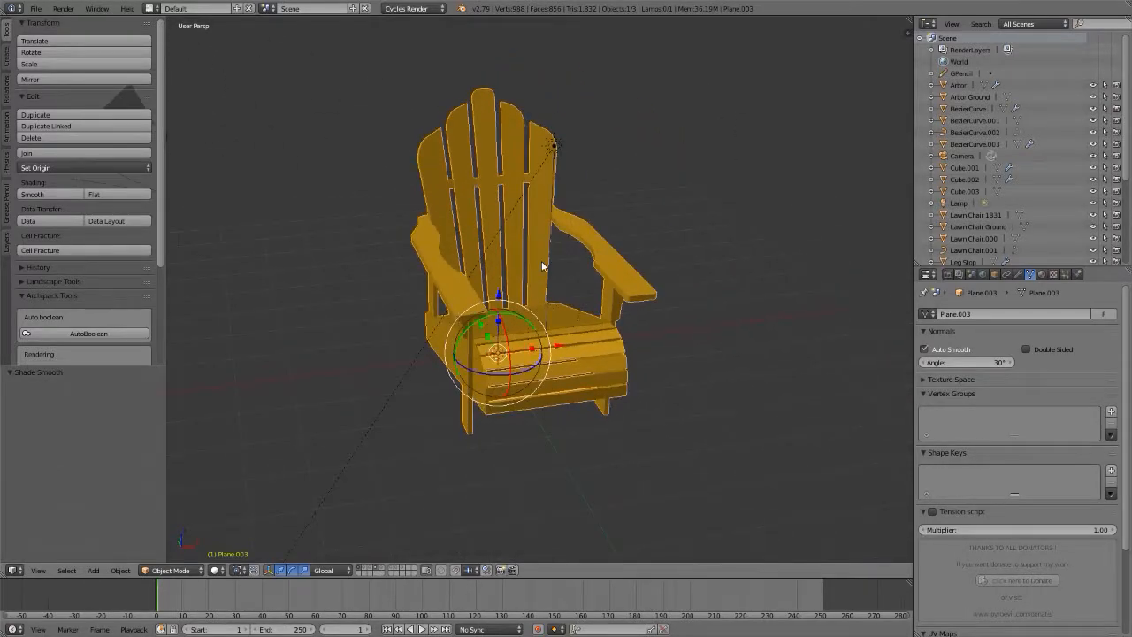
- Duplicate the chair along X on both sides of the original, moving the first copy about -4.24
{"action": "key", "text": "t"}
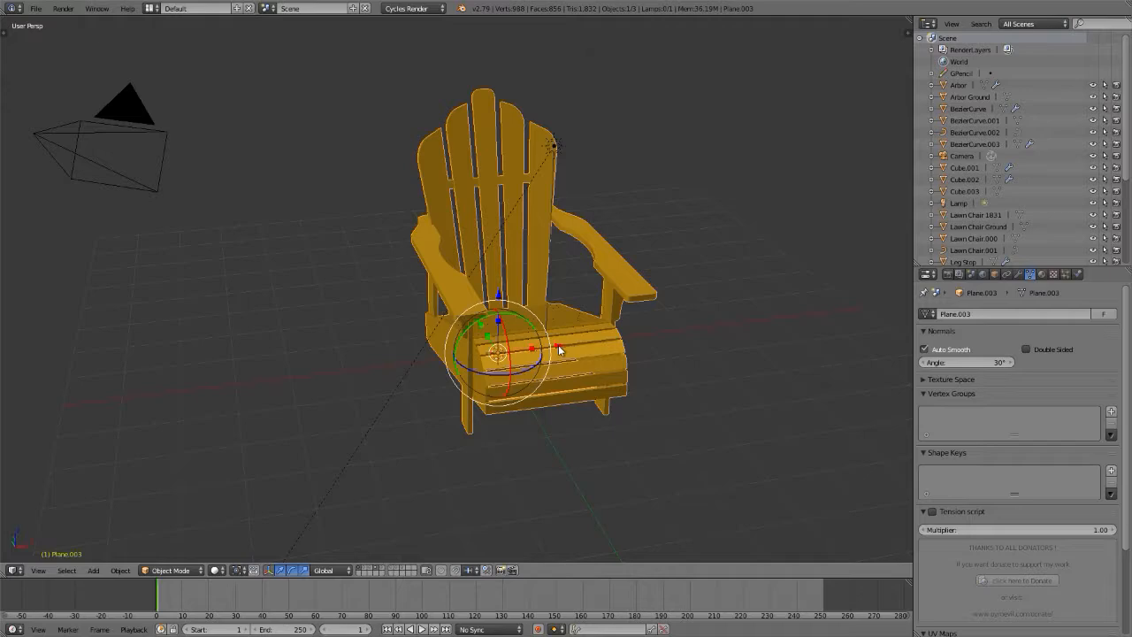
{"action": "key", "text": "shift+d"}
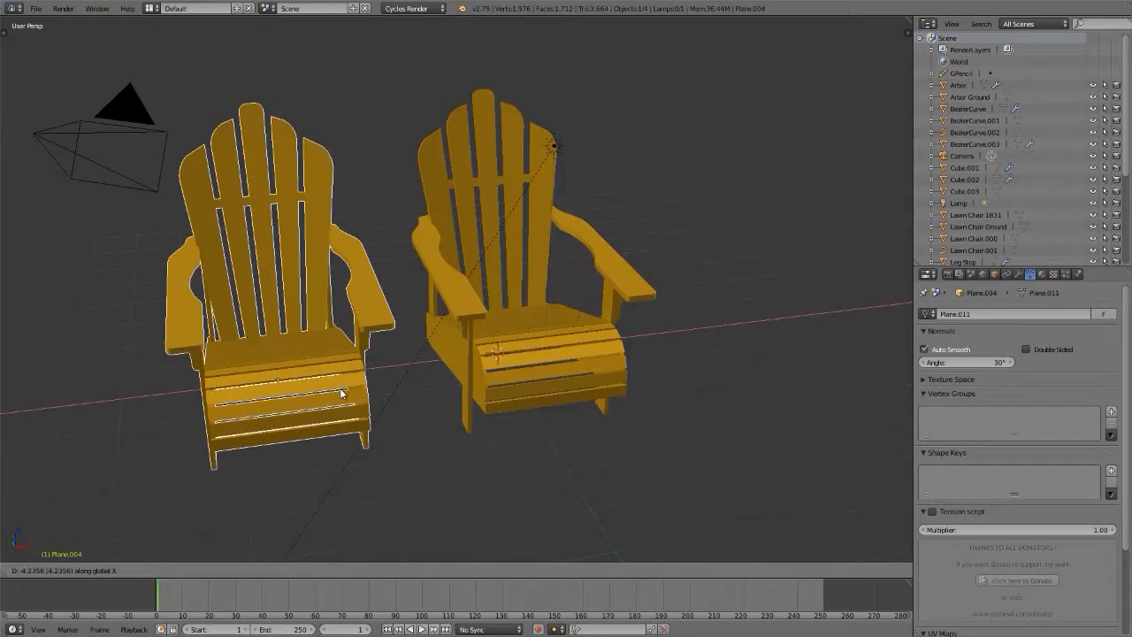
{"action": "left_click", "coordinate": [340, 387]}
{"action": "right_click", "coordinate": [548, 362]}
{"action": "key", "text": "shift+d"}
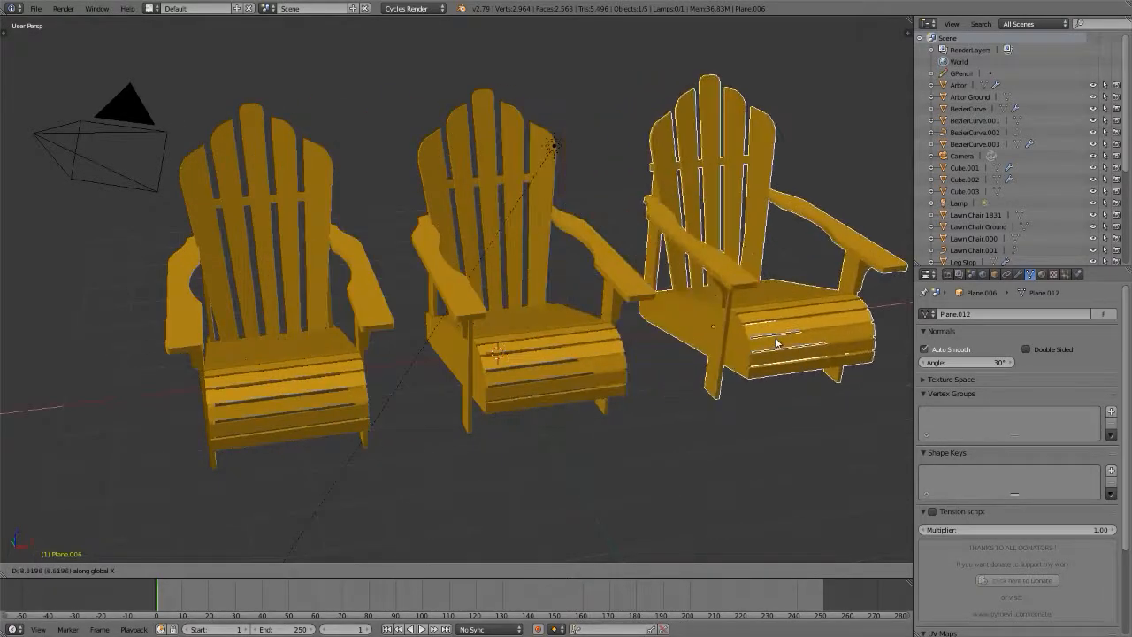
{"action": "left_click", "coordinate": [777, 343]}
- Duplicate the row of three chairs about 6.4 along Y to form a second row behind it, and clear the selection
{"action": "middle_click_drag", "start_coordinate": [776, 343], "coordinate": [718, 345]}
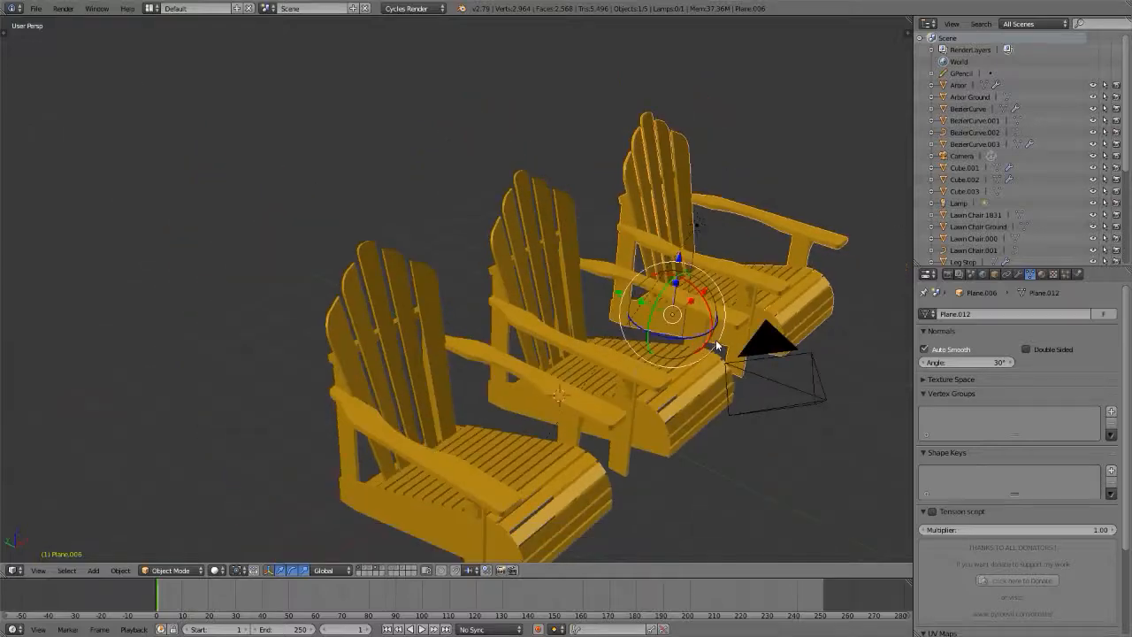
{"action": "right_click", "coordinate": [373, 360], "text": "shift"}
{"action": "right_click", "coordinate": [528, 234], "text": "shift"}
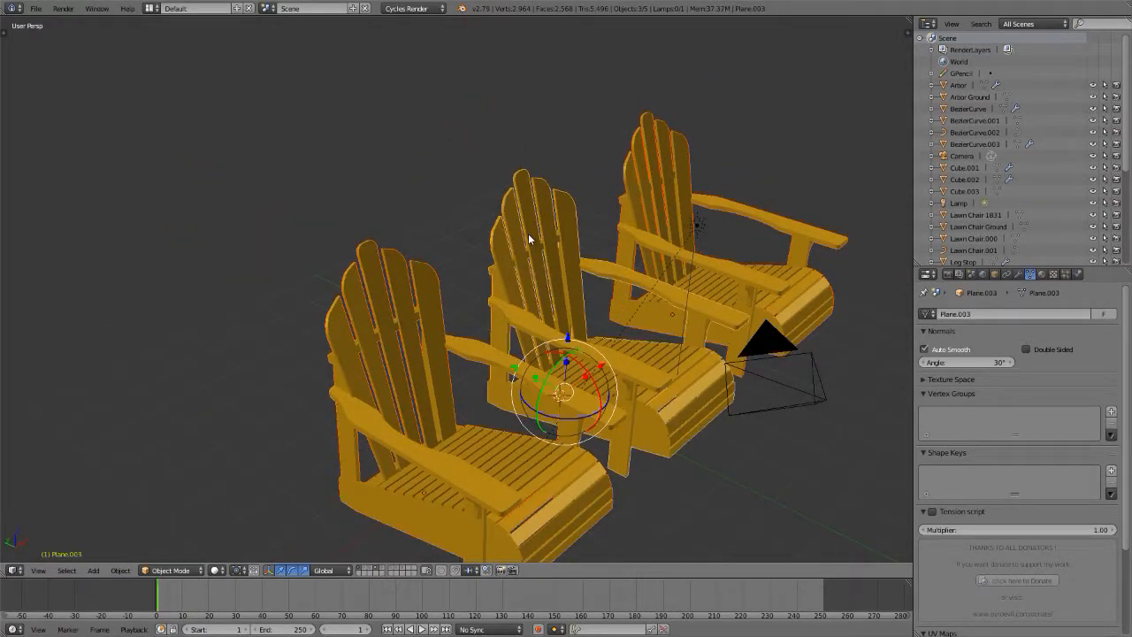
{"action": "key", "text": "shift+d"}
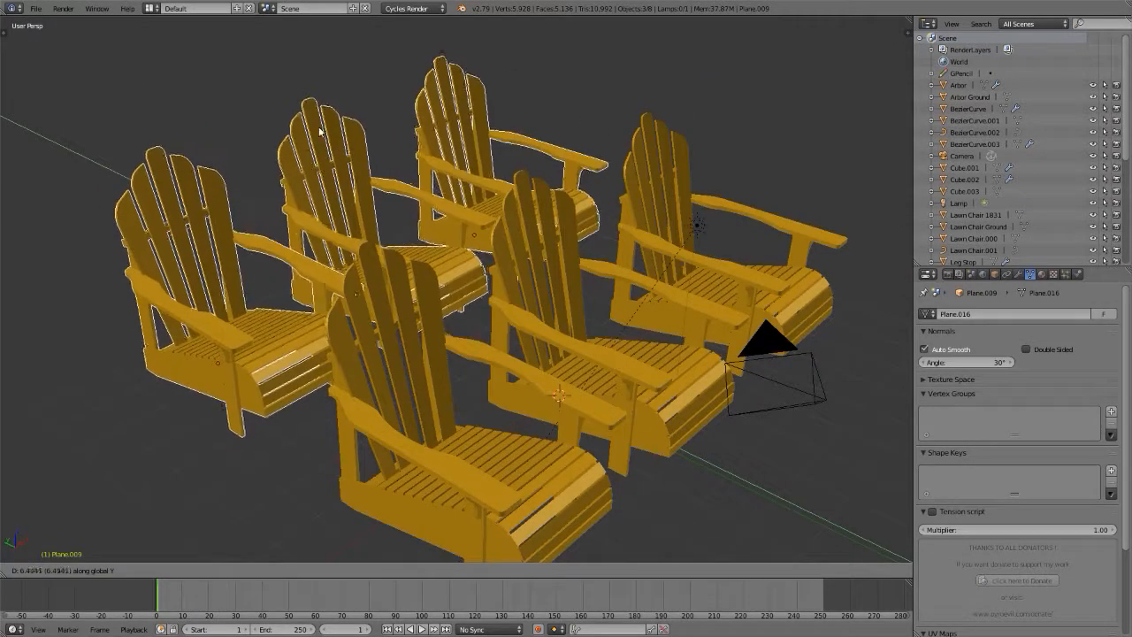
{"action": "left_click", "coordinate": [309, 114]}
{"action": "scroll", "coordinate": [387, 119], "scroll_direction": "down", "scroll_amount": 3}
{"action": "middle_click_drag", "start_coordinate": [487, 199], "coordinate": [517, 281]}
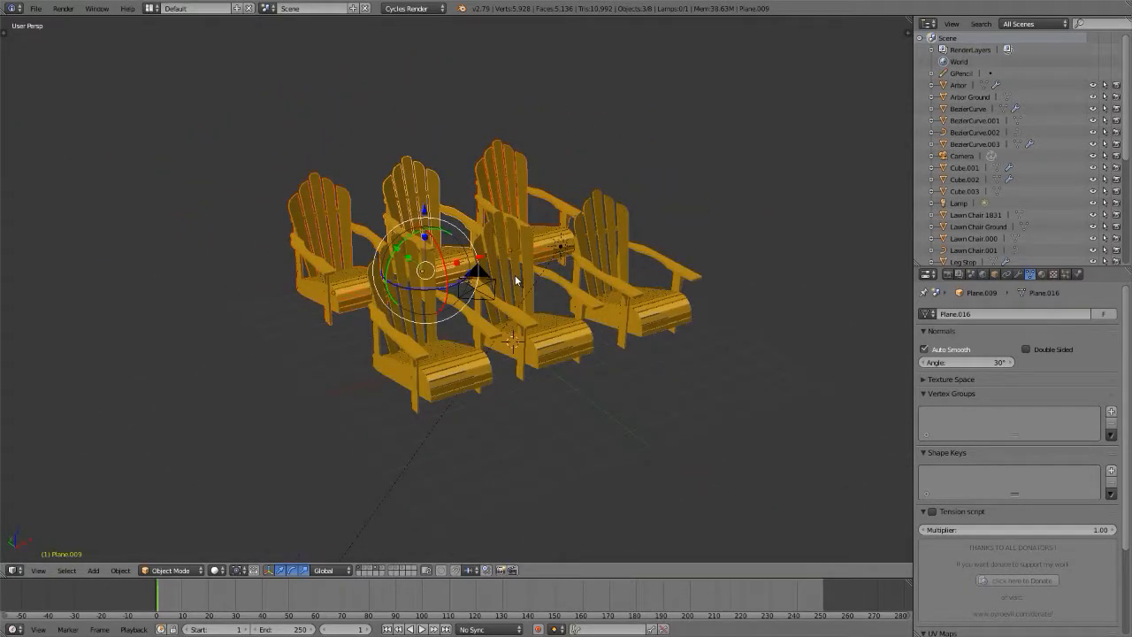
{"action": "key", "text": "a"}
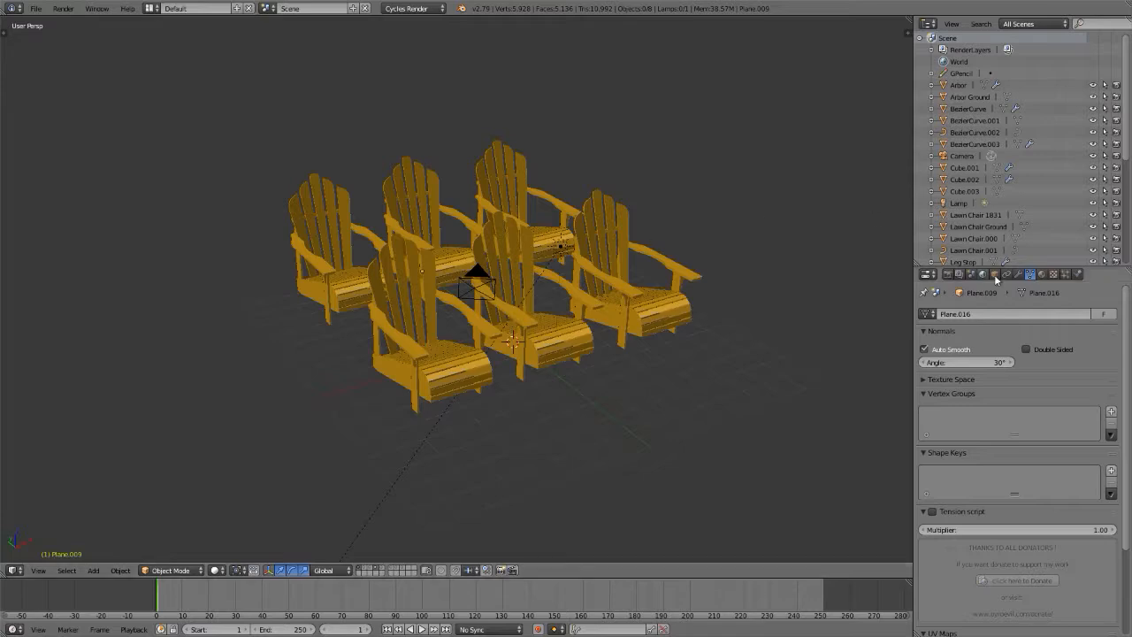
- Open the adirondack yellow material's node tree in a maximized node editor and add a ColorRamp node beside the Diffuse BSDF
{"action": "left_click", "coordinate": [1041, 275]}
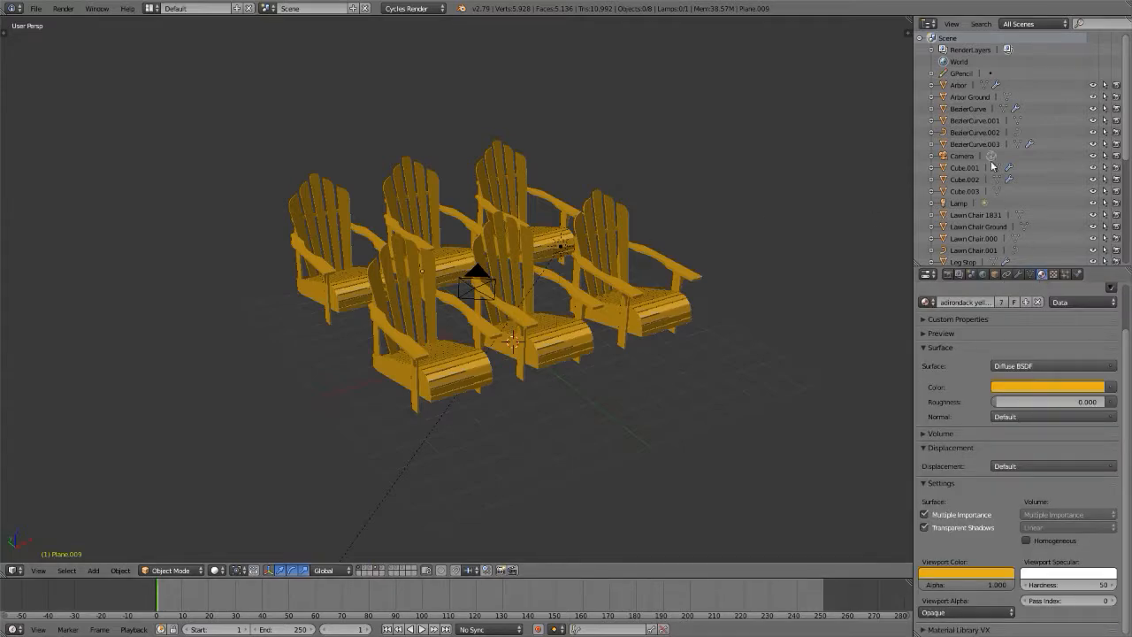
{"action": "key", "text": "shift+F3"}
{"action": "key", "text": "ctrl+Up"}
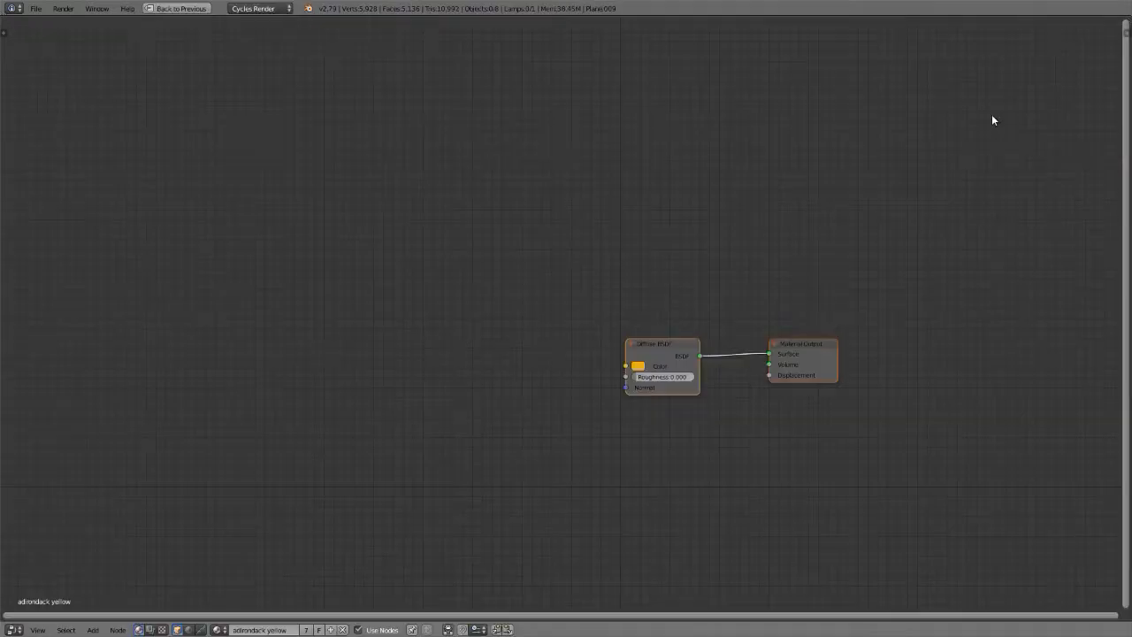
{"action": "scroll", "coordinate": [866, 437], "scroll_direction": "up", "scroll_amount": 3}
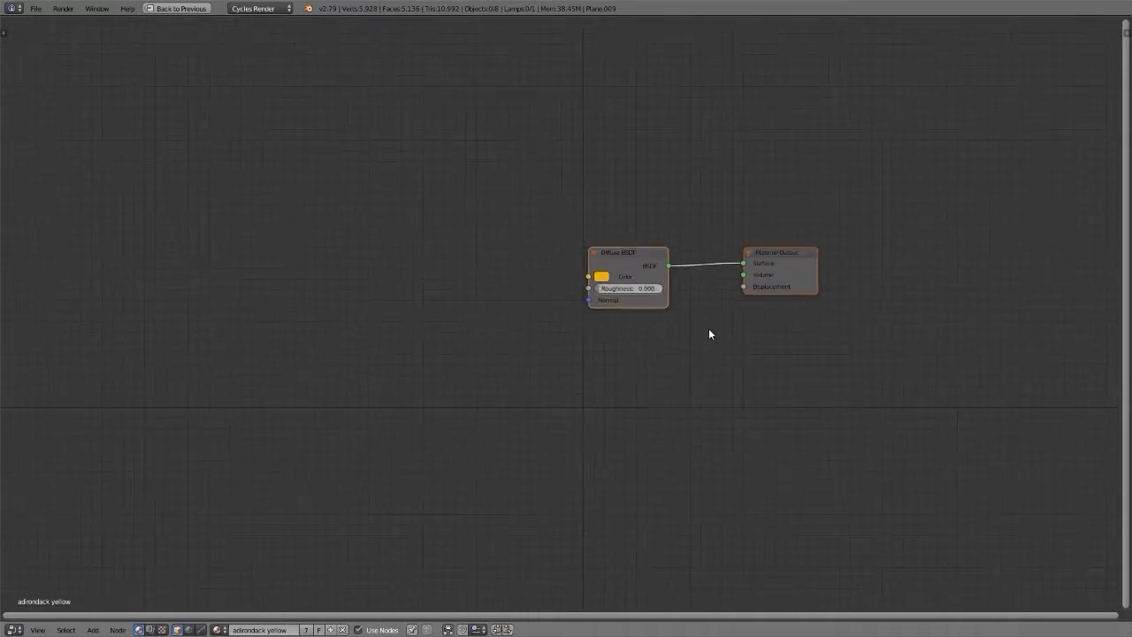
{"action": "key", "text": "shift+a"}
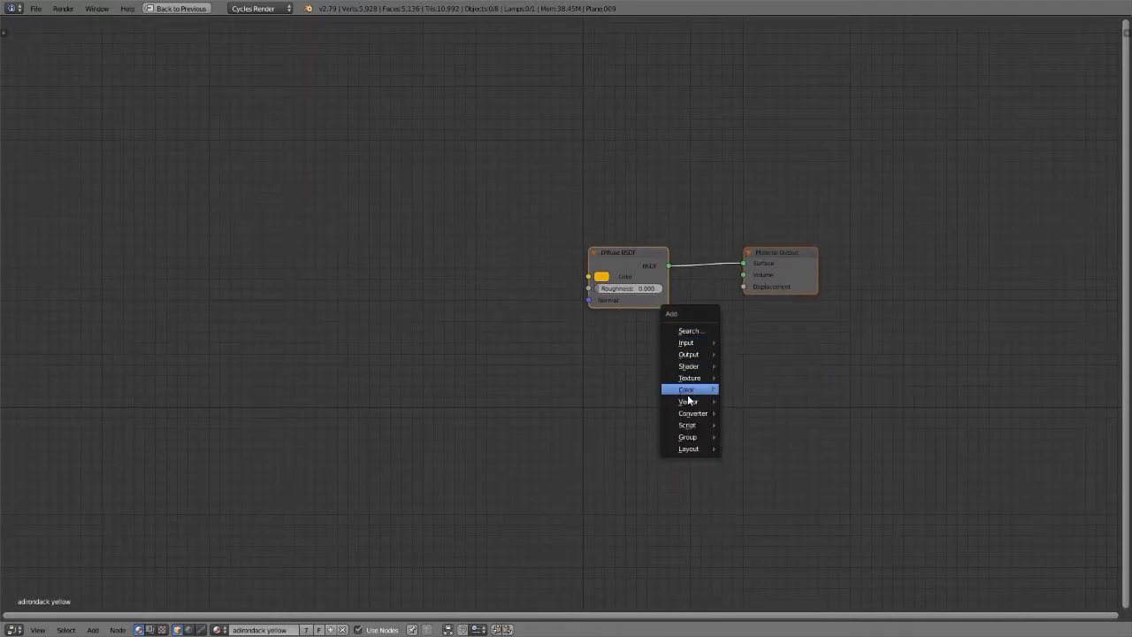
{"action": "mouse_move", "coordinate": [689, 418]}
{"action": "left_click", "coordinate": [752, 426]}
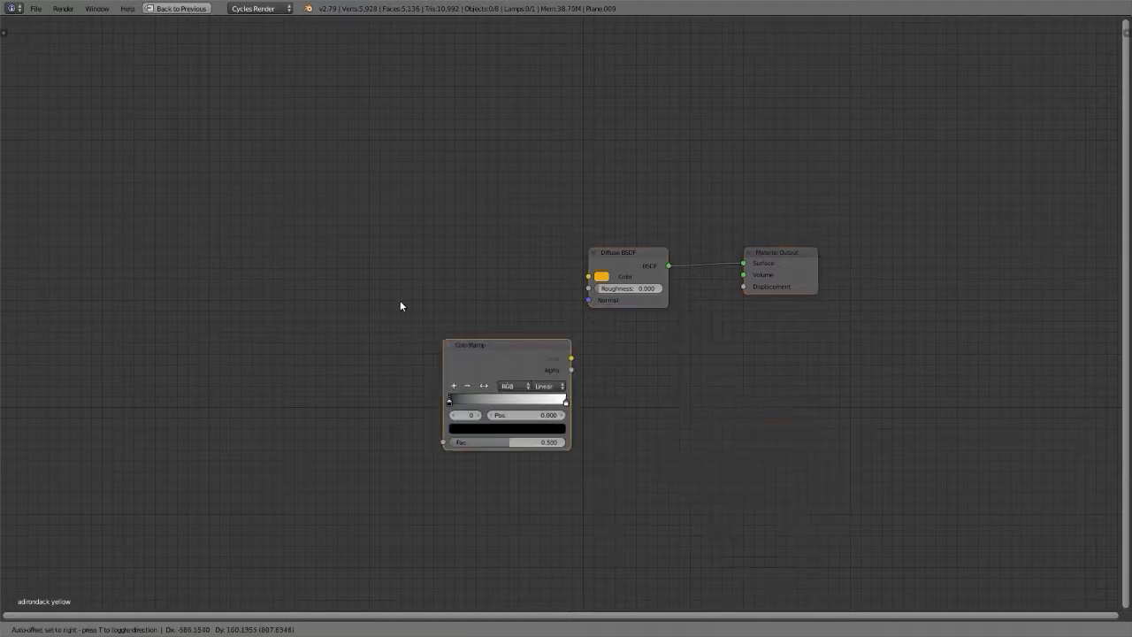
{"action": "left_click", "coordinate": [408, 198]}
{"action": "scroll", "coordinate": [431, 234], "scroll_direction": "up", "scroll_amount": 2}
{"action": "key", "text": "g"}
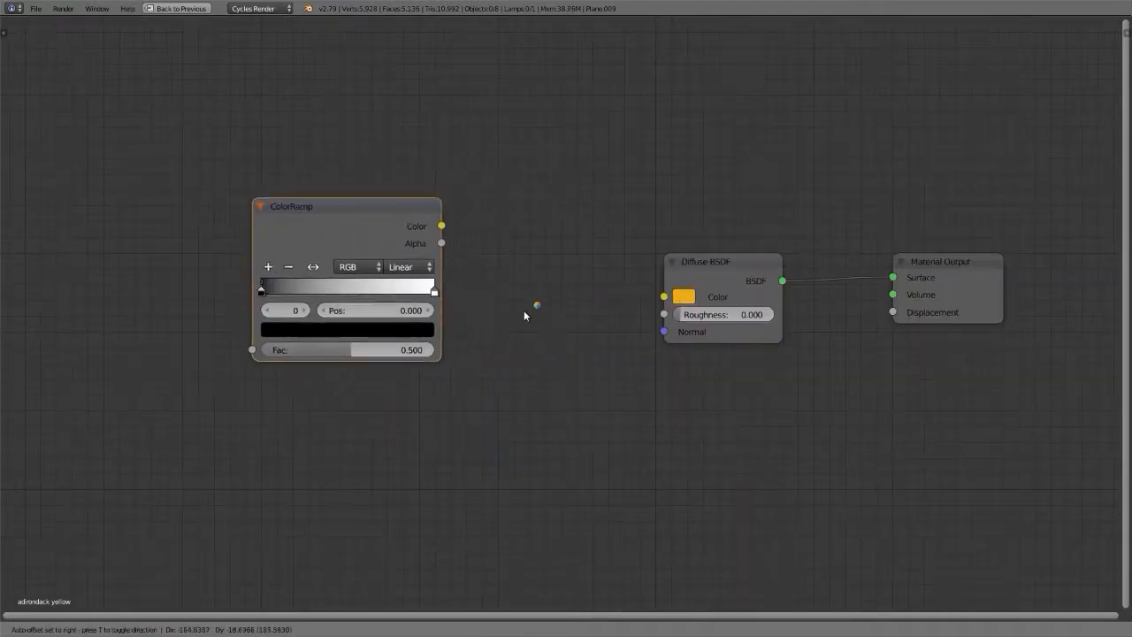
- Copy the Diffuse BSDF's yellow to both ColorRamp stops and link the ramp's Color output to the Diffuse Color input
{"action": "left_click", "coordinate": [688, 302]}
{"action": "left_click_drag", "start_coordinate": [688, 303], "coordinate": [485, 334]}
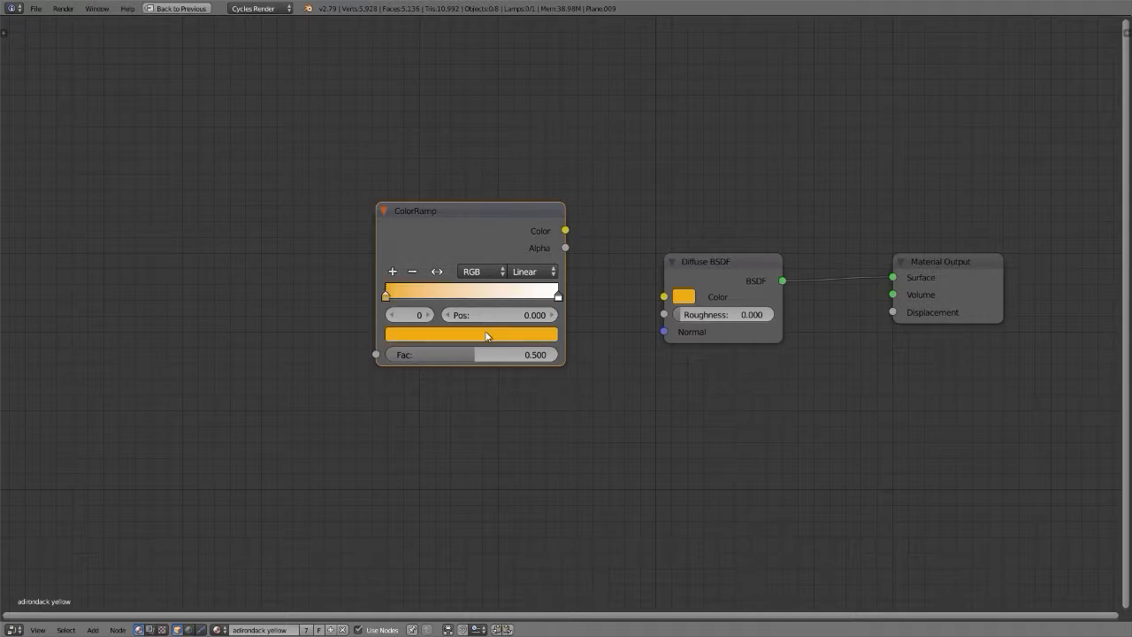
{"action": "left_click", "coordinate": [428, 314]}
{"action": "left_click_drag", "start_coordinate": [688, 302], "coordinate": [541, 334]}
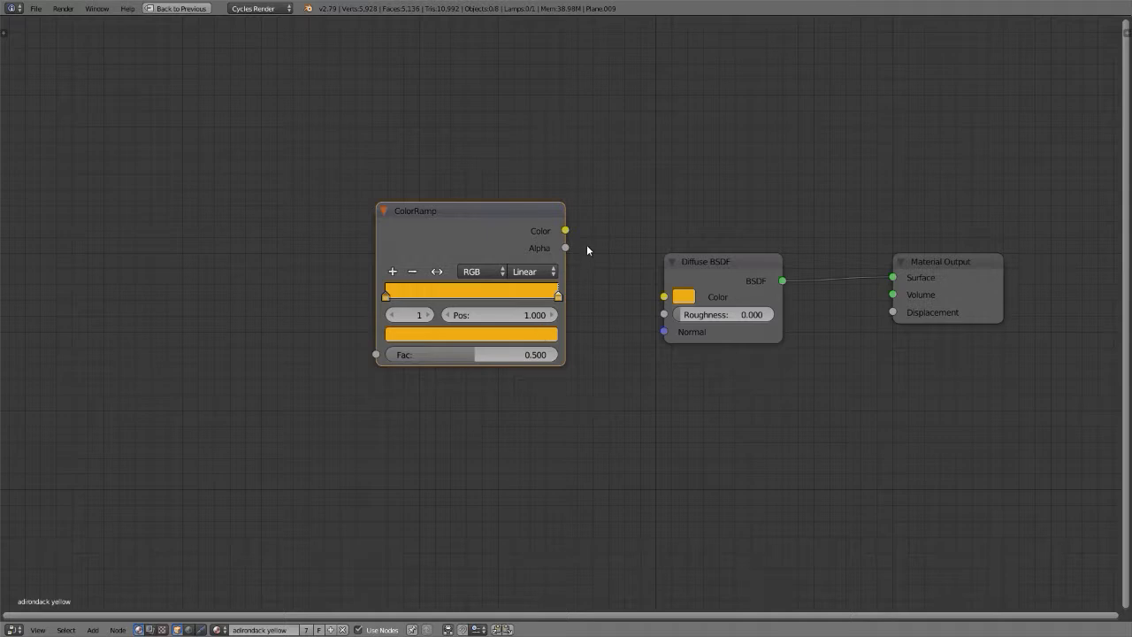
{"action": "left_click_drag", "start_coordinate": [565, 231], "coordinate": [566, 177]}
{"action": "left_click_drag", "start_coordinate": [508, 208], "coordinate": [666, 297]}
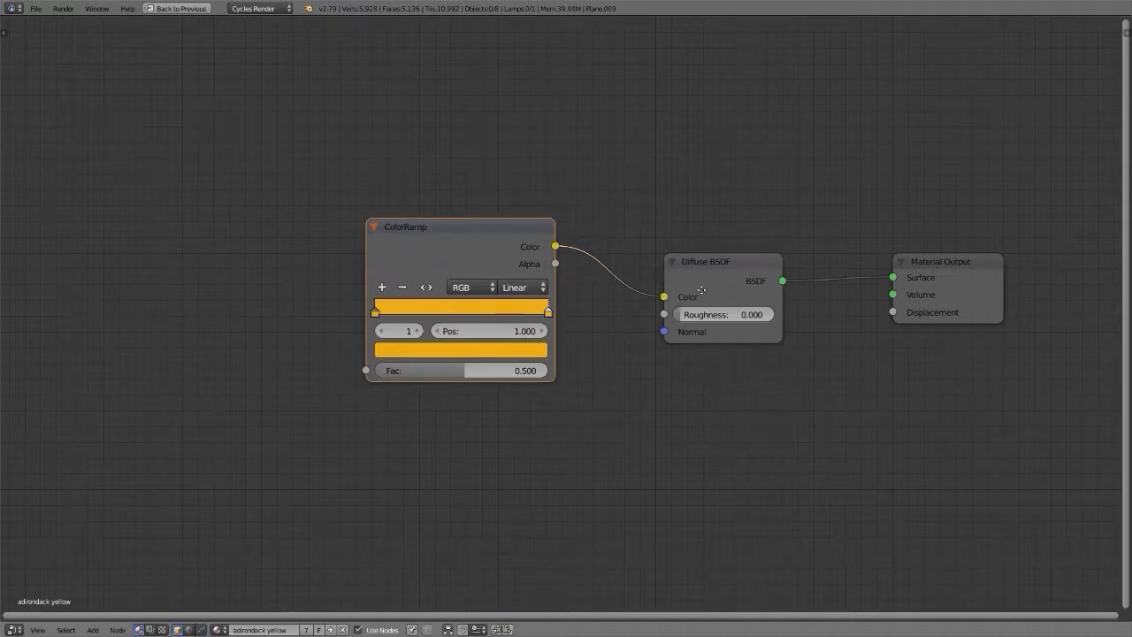
- Shift the hue of the ColorRamp's end stop at position 1.000 to blue
{"action": "middle_click_drag", "start_coordinate": [700, 290], "coordinate": [817, 283]}
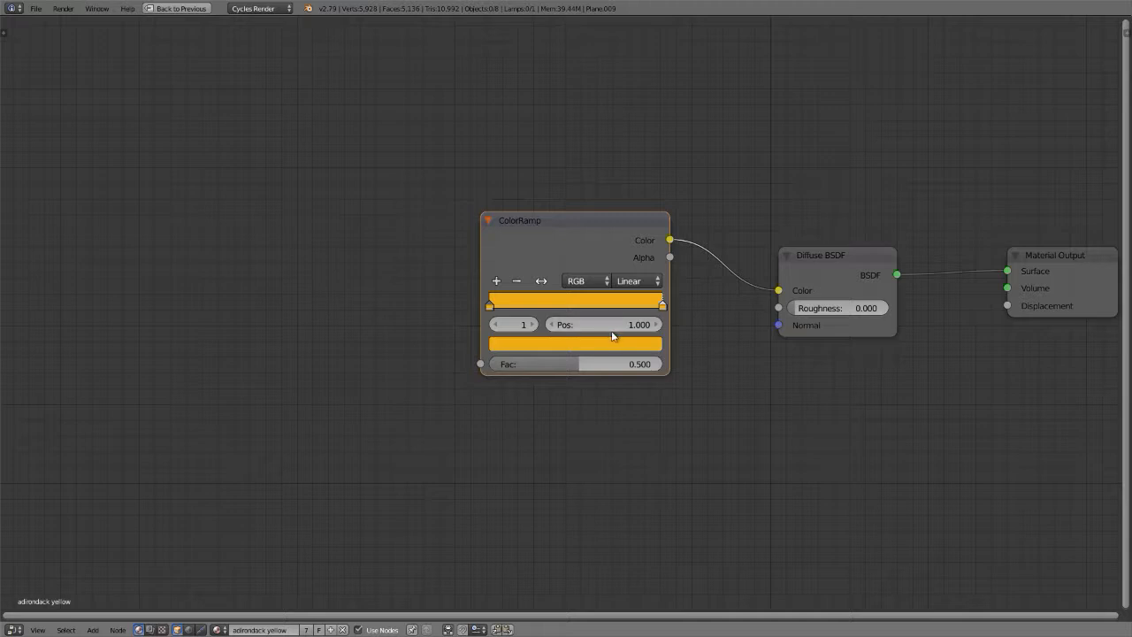
{"action": "left_click", "coordinate": [583, 345]}
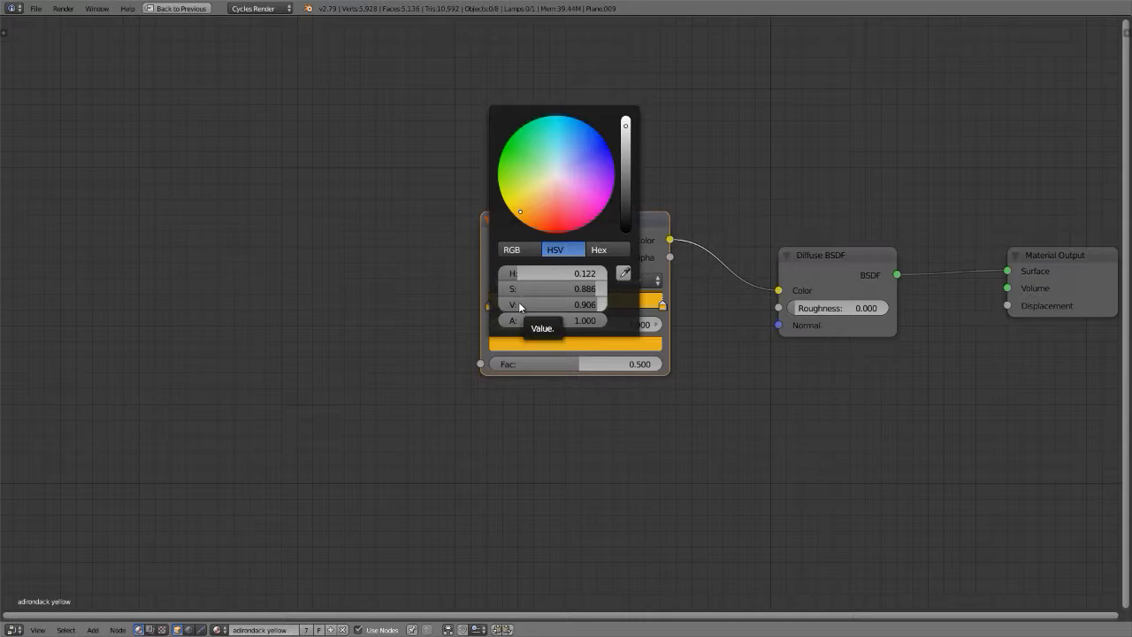
{"action": "left_click", "coordinate": [531, 273]}
{"action": "type", "text": "0.472"}
{"action": "key", "text": "Return"}
{"action": "left_click_drag", "start_coordinate": [530, 273], "coordinate": [557, 273]}
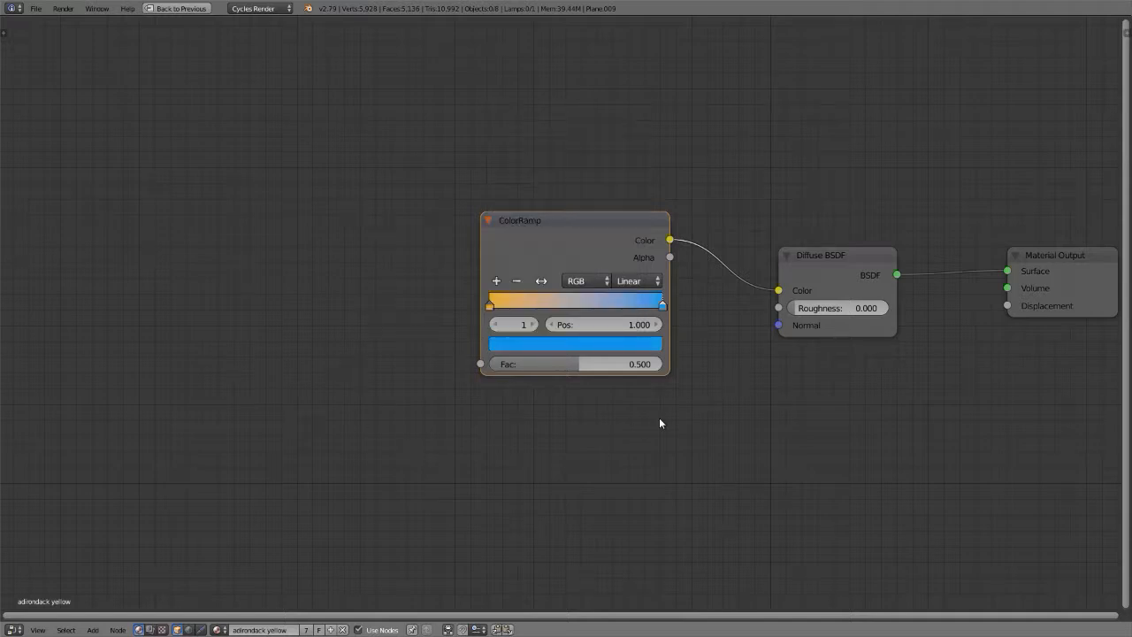
- Add an Object Info node and link its Random output to the ColorRamp's Fac input
{"action": "key", "text": "shift+a"}
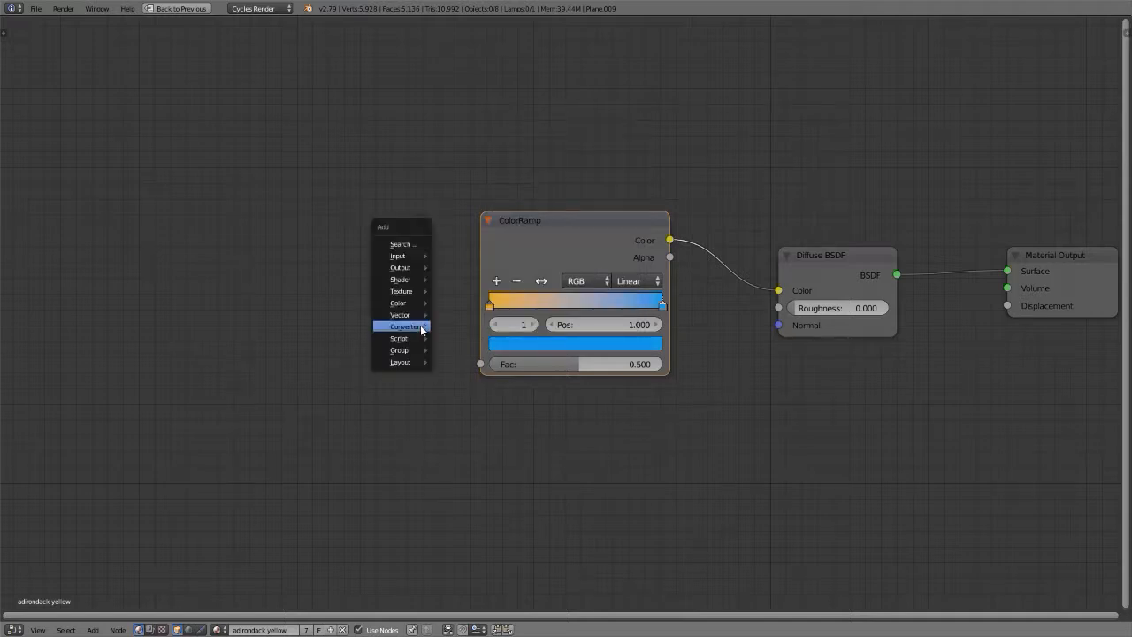
{"action": "mouse_move", "coordinate": [422, 328]}
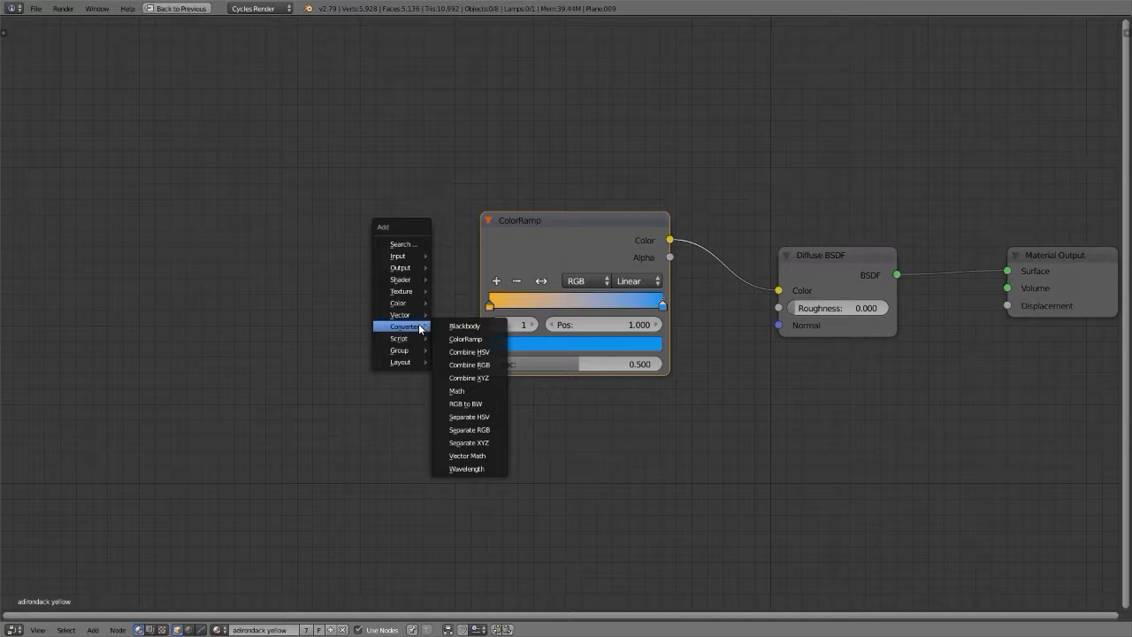
{"action": "mouse_move", "coordinate": [405, 257]}
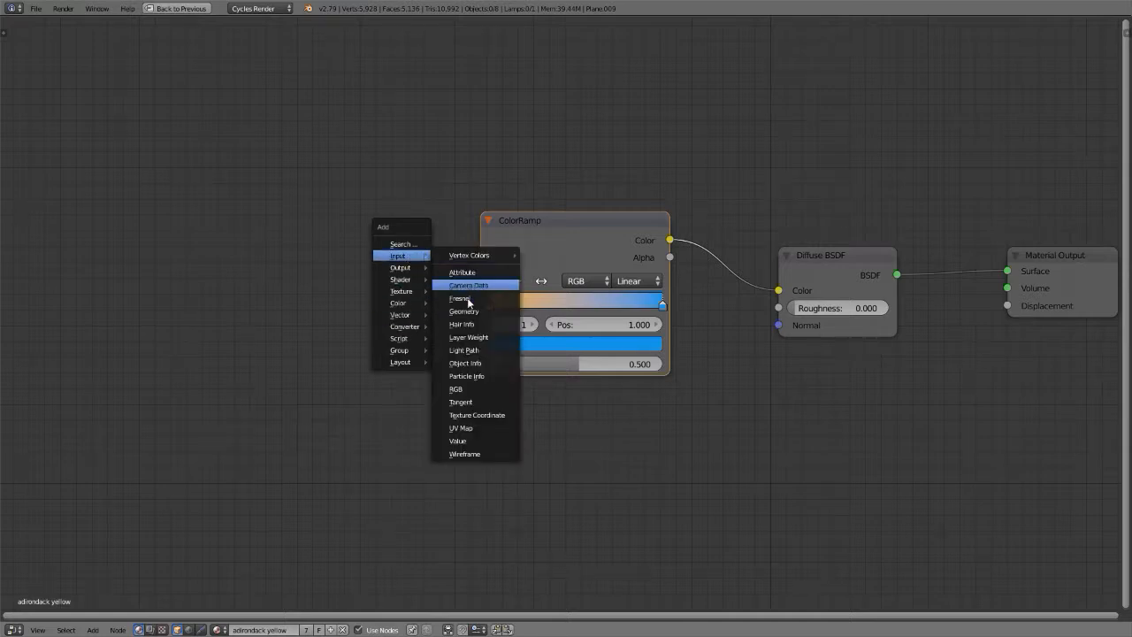
{"action": "left_click_drag", "start_coordinate": [391, 203], "coordinate": [479, 370]}
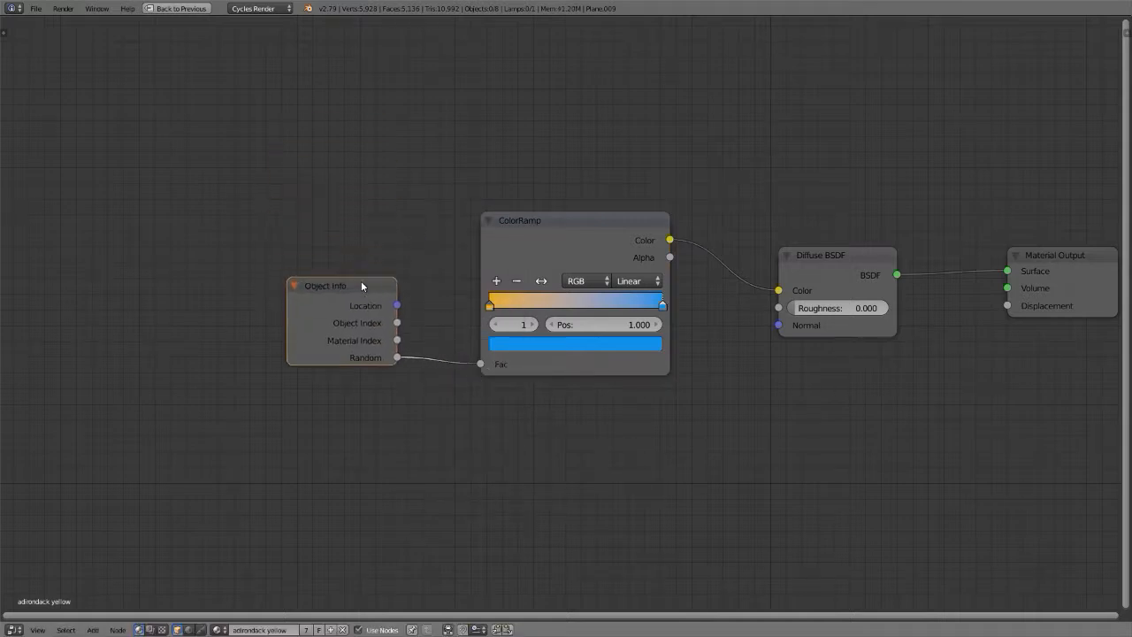
- Preview the chairs in rendered shading and set the ColorRamp to HSV color mode with Far interpolation
{"action": "key", "text": "ctrl+Up"}
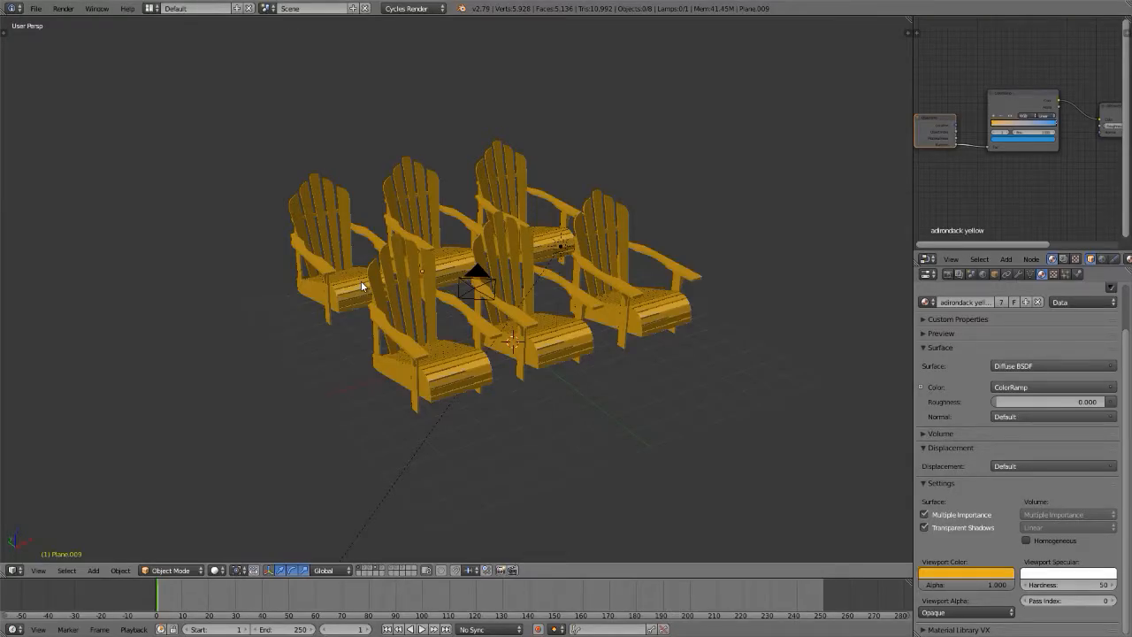
{"action": "key", "text": "shift+z"}
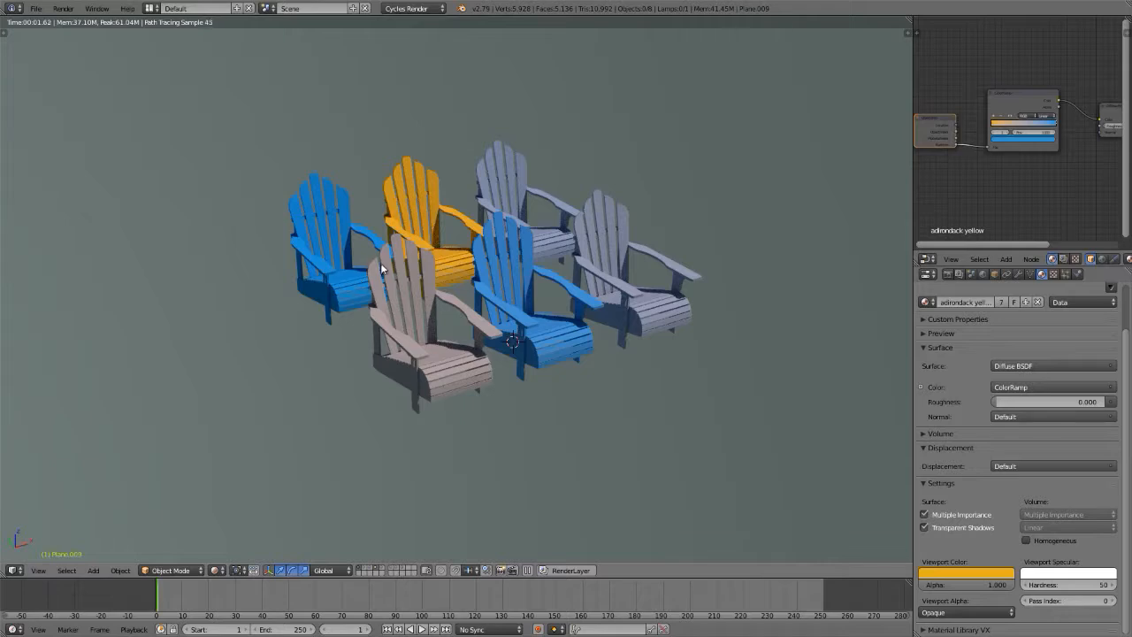
{"action": "scroll", "coordinate": [1057, 130], "scroll_direction": "up", "scroll_amount": 2}
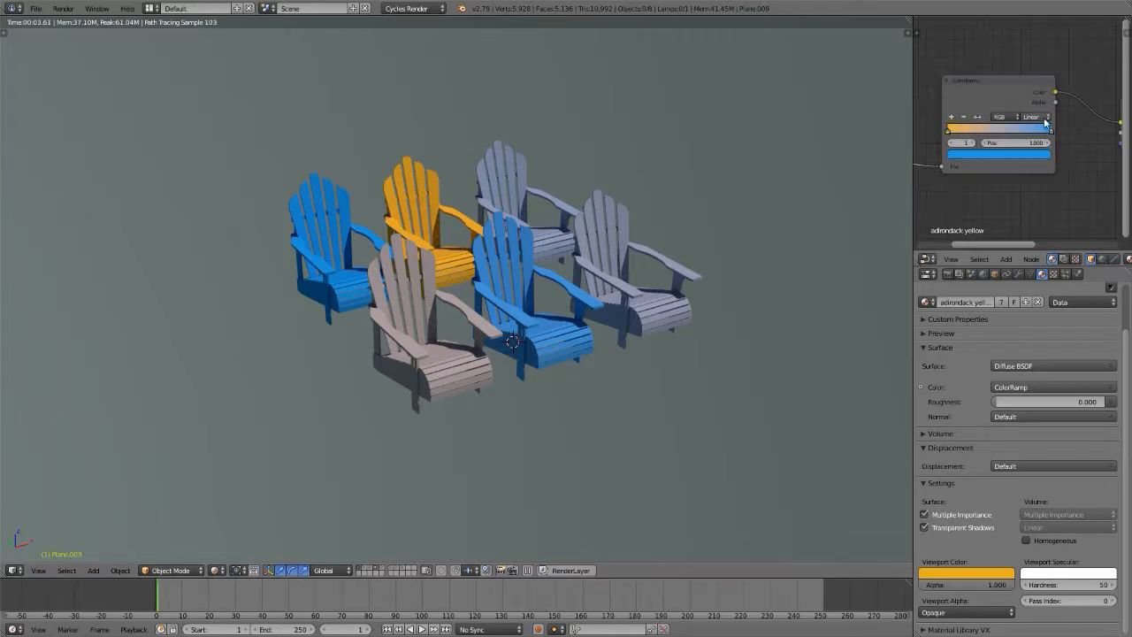
{"action": "middle_click_drag", "start_coordinate": [1045, 122], "coordinate": [1066, 119]}
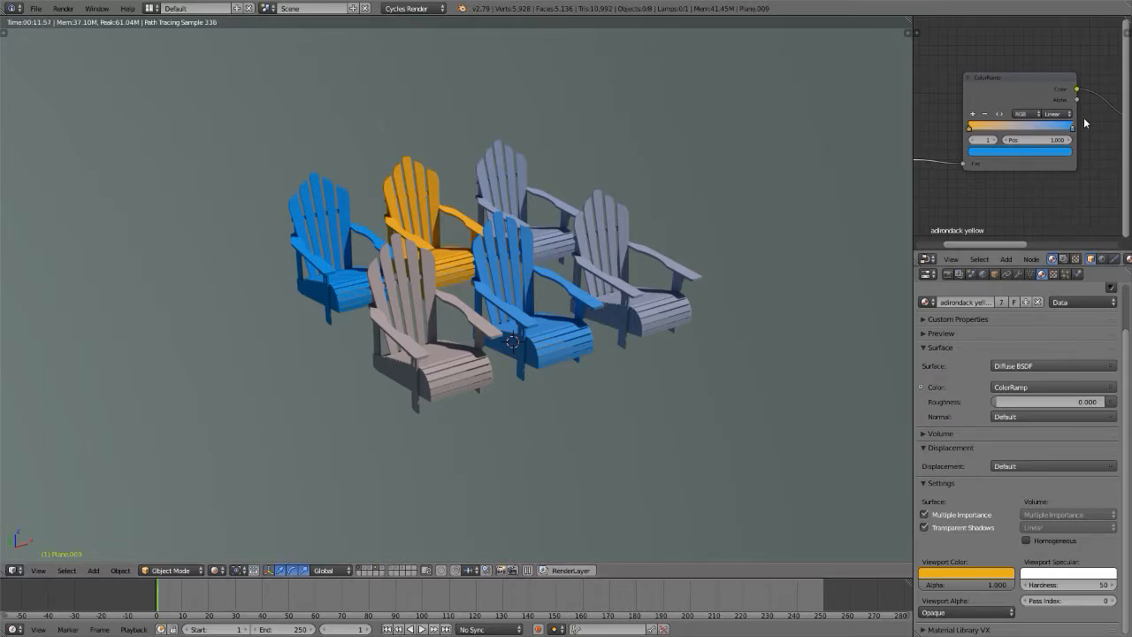
{"action": "scroll", "coordinate": [1025, 115], "scroll_direction": "up", "scroll_amount": 3}
{"action": "left_click", "coordinate": [1019, 116]}
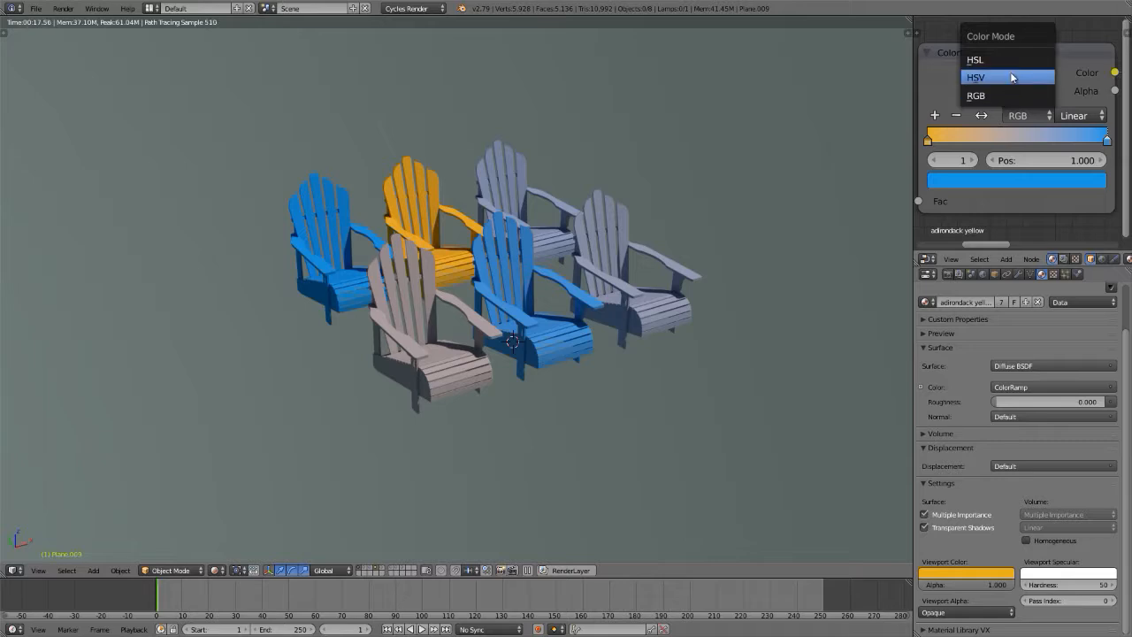
{"action": "left_click", "coordinate": [1012, 78]}
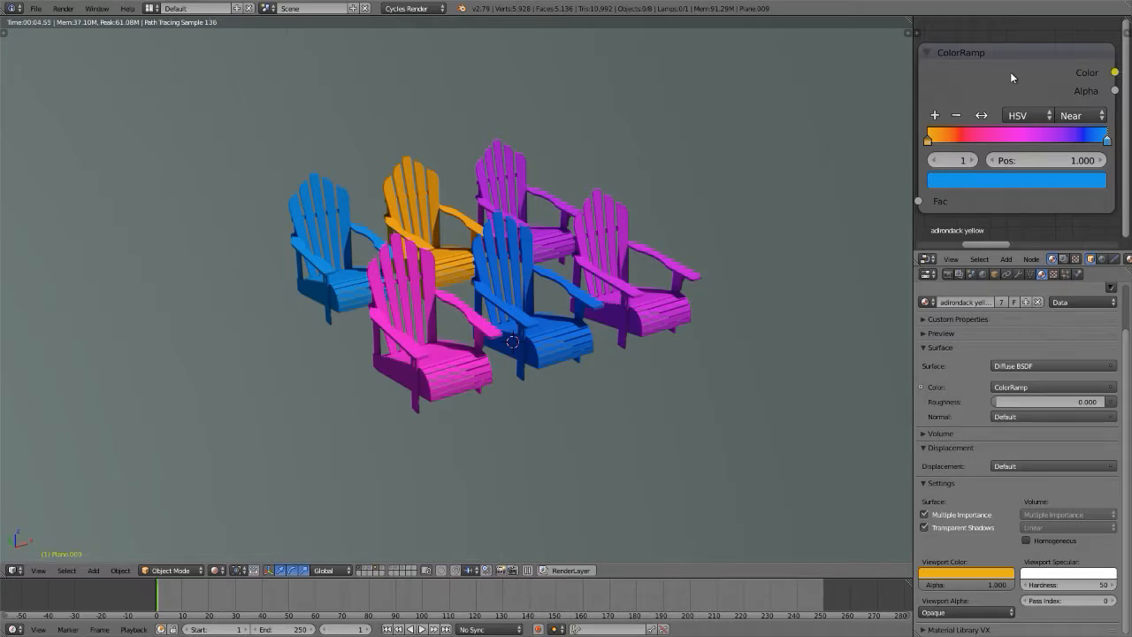
{"action": "left_click", "coordinate": [1076, 115]}
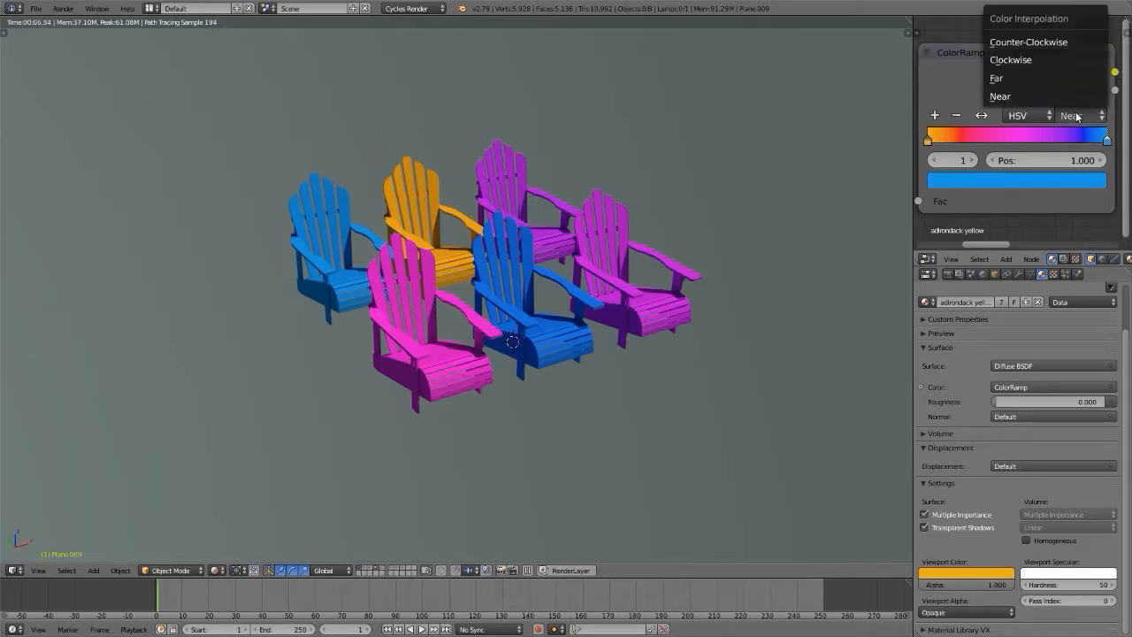
{"action": "key", "text": "f"}
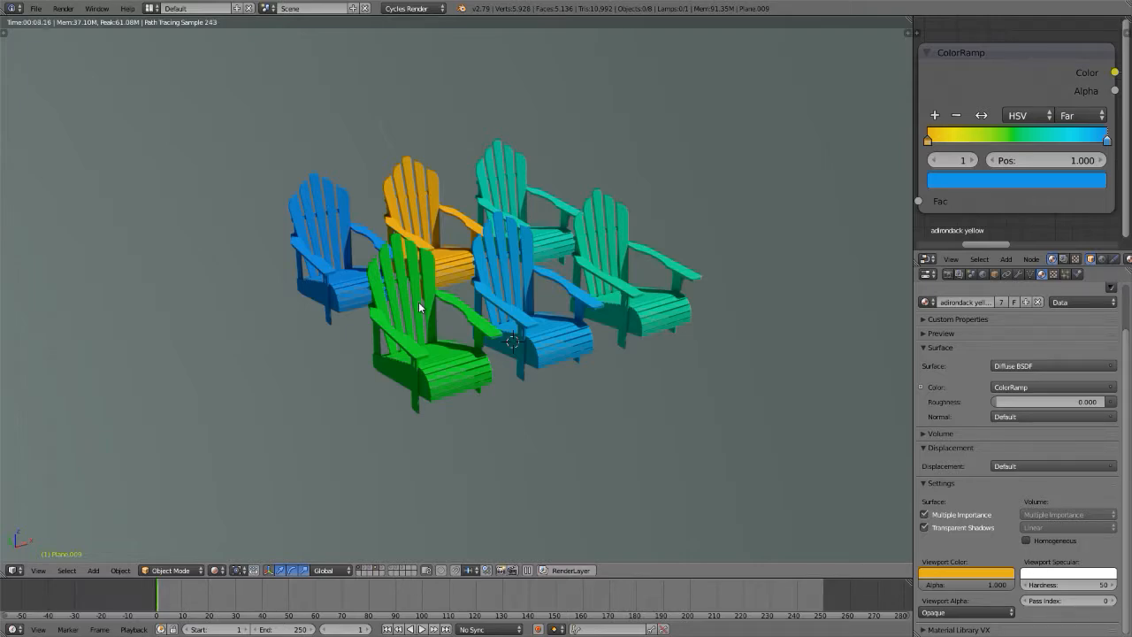
- Examine the randomly coloured chairs in the rendered preview at several zoom levels and from the side
{"action": "scroll", "coordinate": [477, 277], "scroll_direction": "up", "scroll_amount": 4}
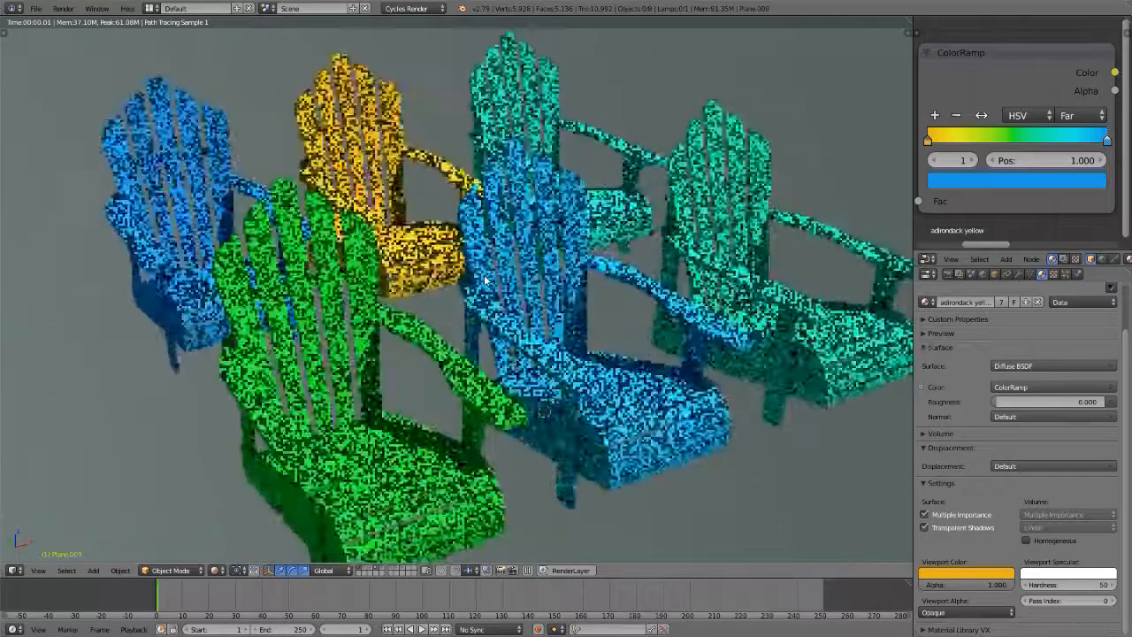
{"action": "scroll", "coordinate": [487, 280], "scroll_direction": "down", "scroll_amount": 2}
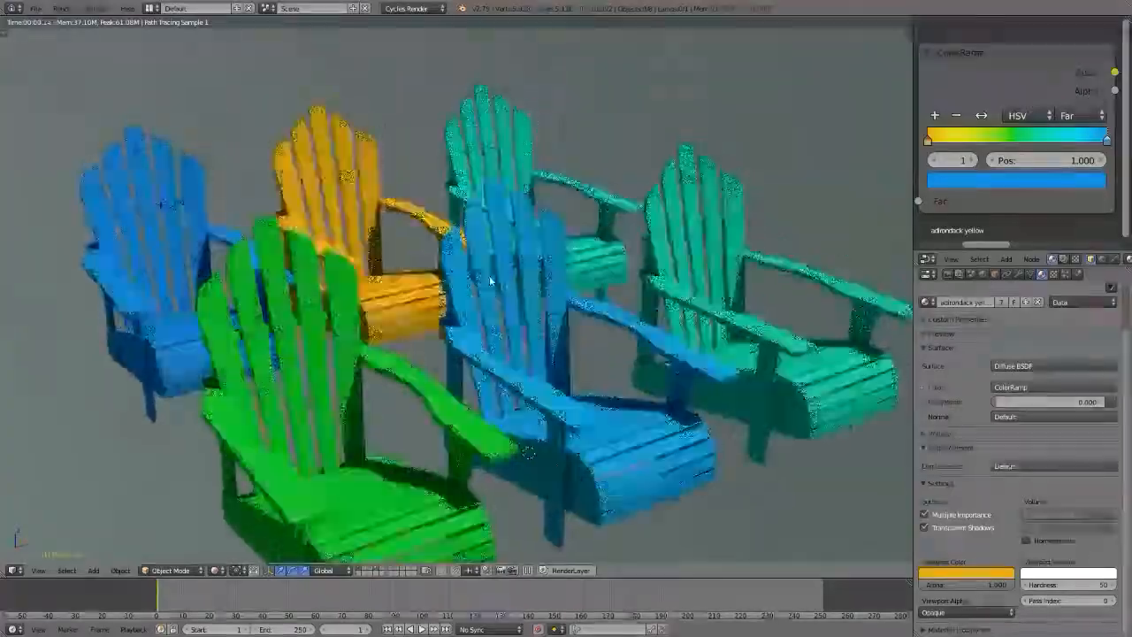
{"action": "scroll", "coordinate": [490, 281], "scroll_direction": "up", "scroll_amount": 2}
{"action": "scroll", "coordinate": [504, 284], "scroll_direction": "down", "scroll_amount": 3}
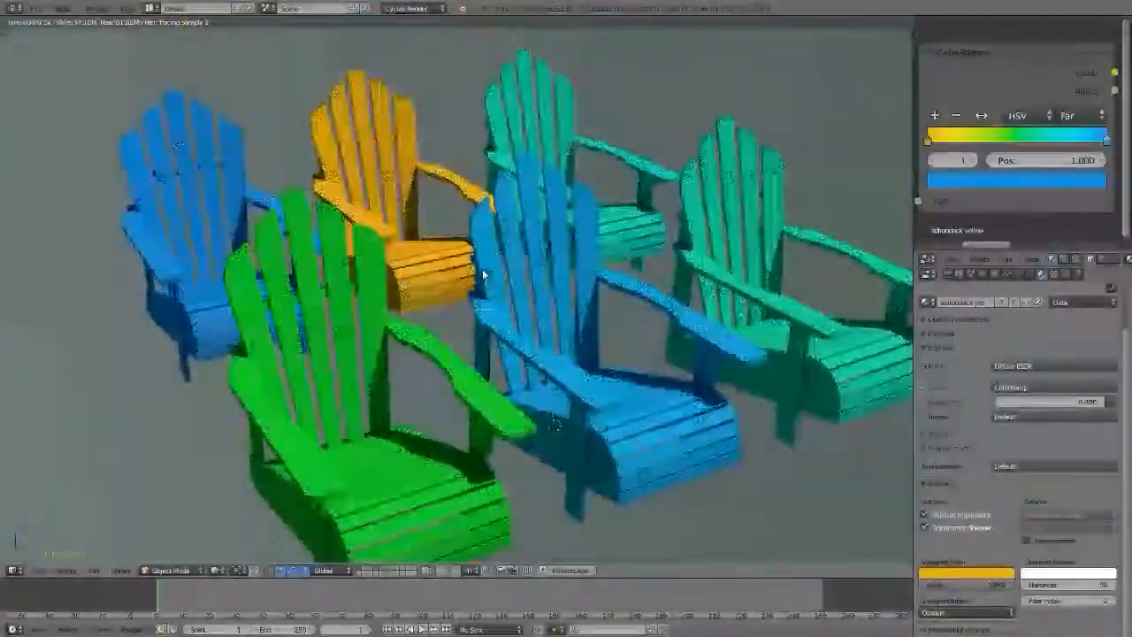
{"action": "scroll", "coordinate": [483, 275], "scroll_direction": "down", "scroll_amount": 2}
{"action": "scroll", "coordinate": [499, 272], "scroll_direction": "up", "scroll_amount": 1}
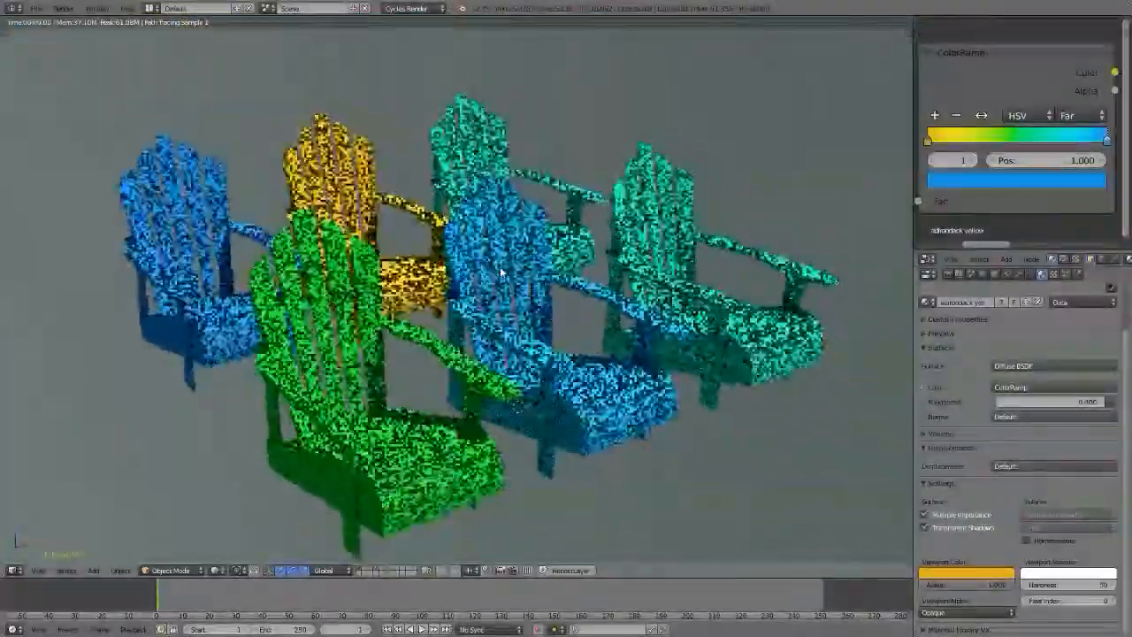
{"action": "scroll", "coordinate": [510, 255], "scroll_direction": "up", "scroll_amount": 1}
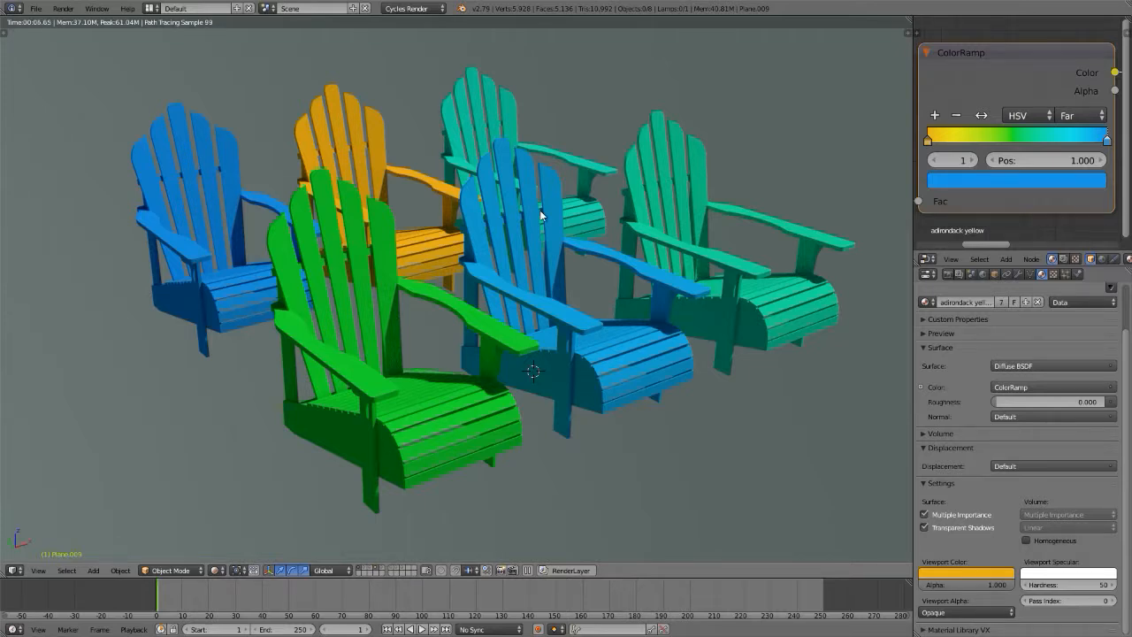
{"action": "key", "text": "KP_3"}
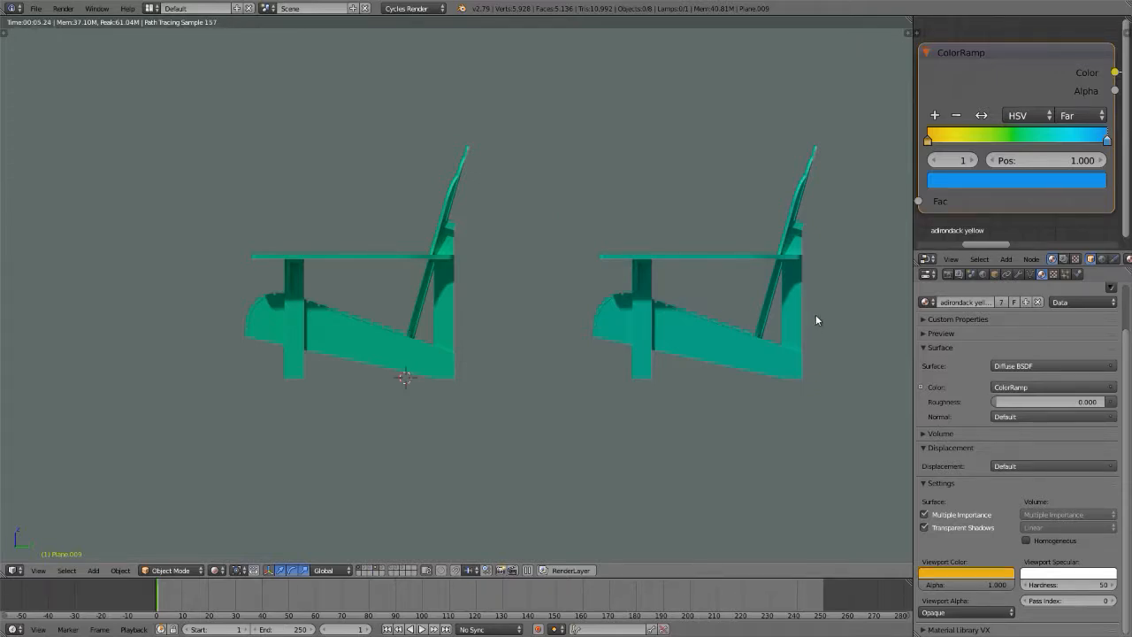
- Examine the chairs up close from the side and the front in the rendered preview
{"action": "scroll", "coordinate": [812, 300], "scroll_direction": "up", "scroll_amount": 2}
{"action": "scroll", "coordinate": [811, 300], "scroll_direction": "down", "scroll_amount": 1}
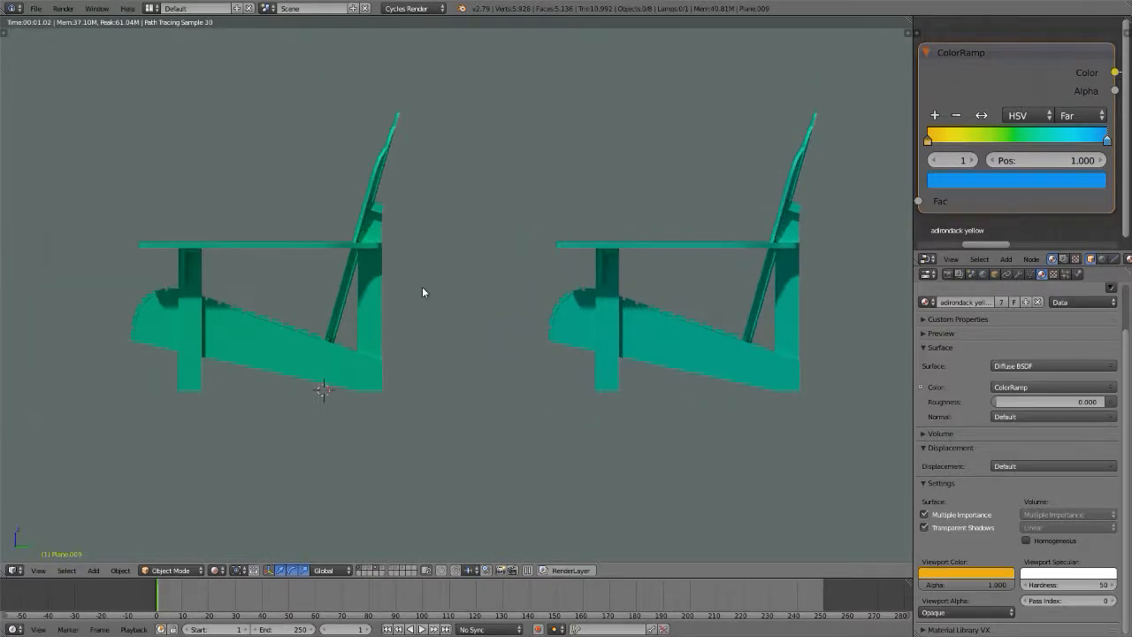
{"action": "scroll", "coordinate": [134, 192], "scroll_direction": "up", "scroll_amount": 3}
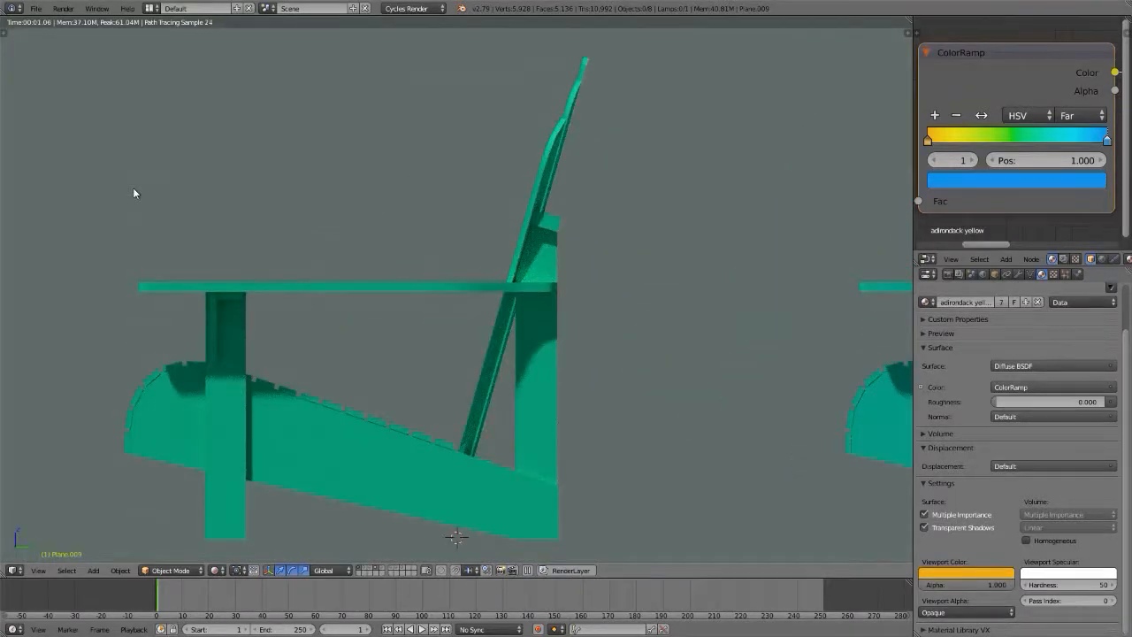
{"action": "key", "text": "KP_1"}
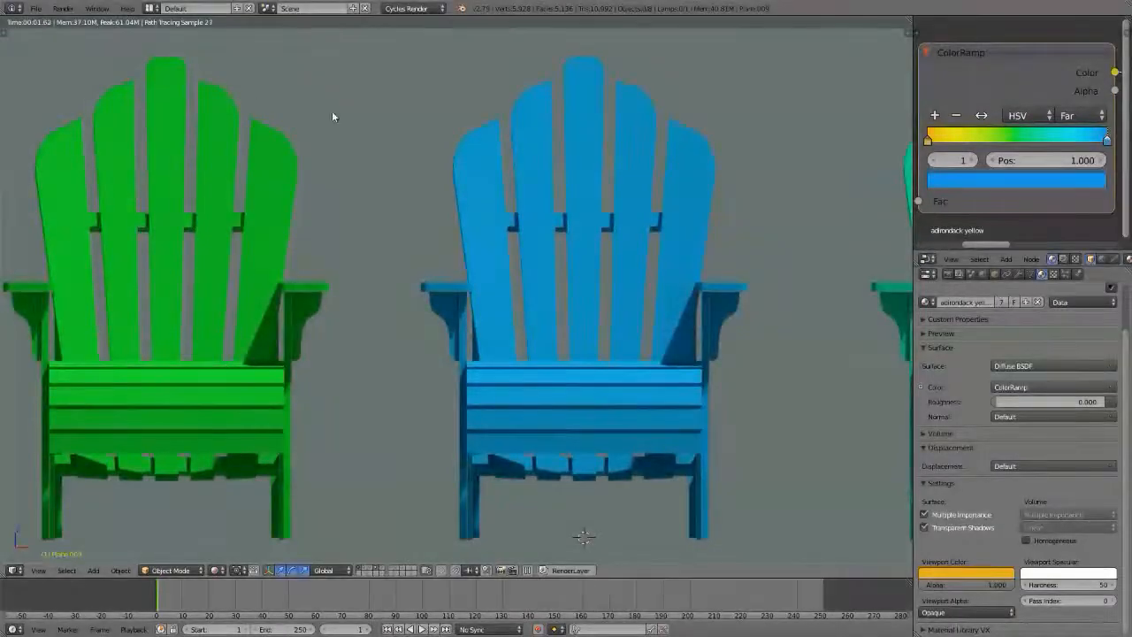
{"action": "scroll", "coordinate": [611, 410], "scroll_direction": "up", "scroll_amount": 1}
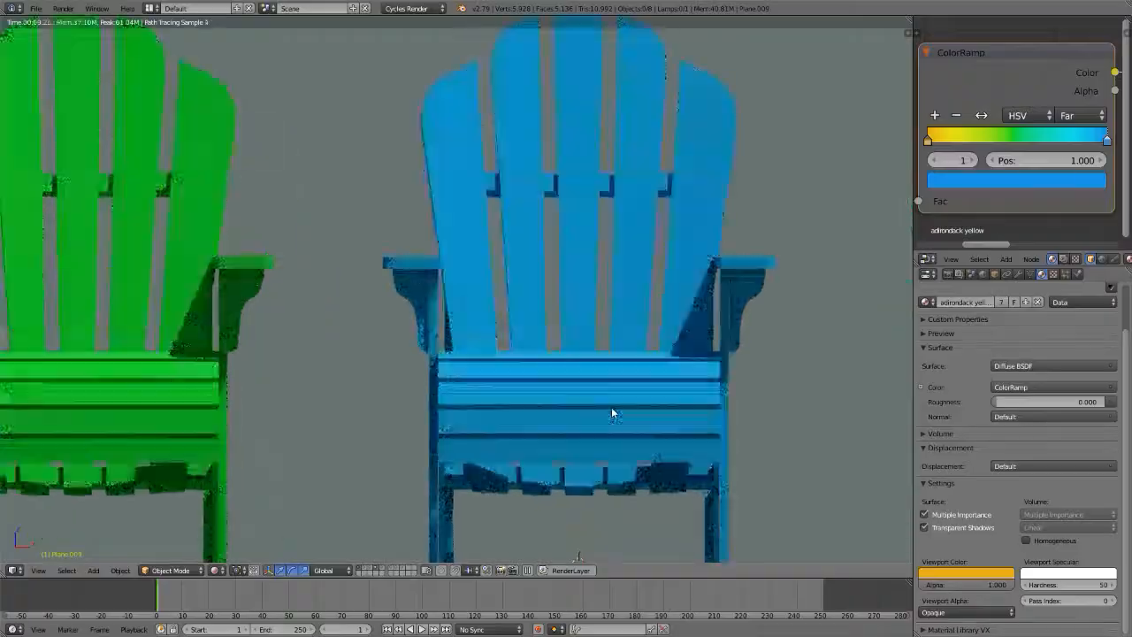
{"action": "scroll", "coordinate": [611, 409], "scroll_direction": "down", "scroll_amount": 1}
- Switch to Windows Photo Viewer, review the chair reference photos and the hand-drawn dimension sketch, and return to Blender
{"action": "key", "text": "alt+Tab"}
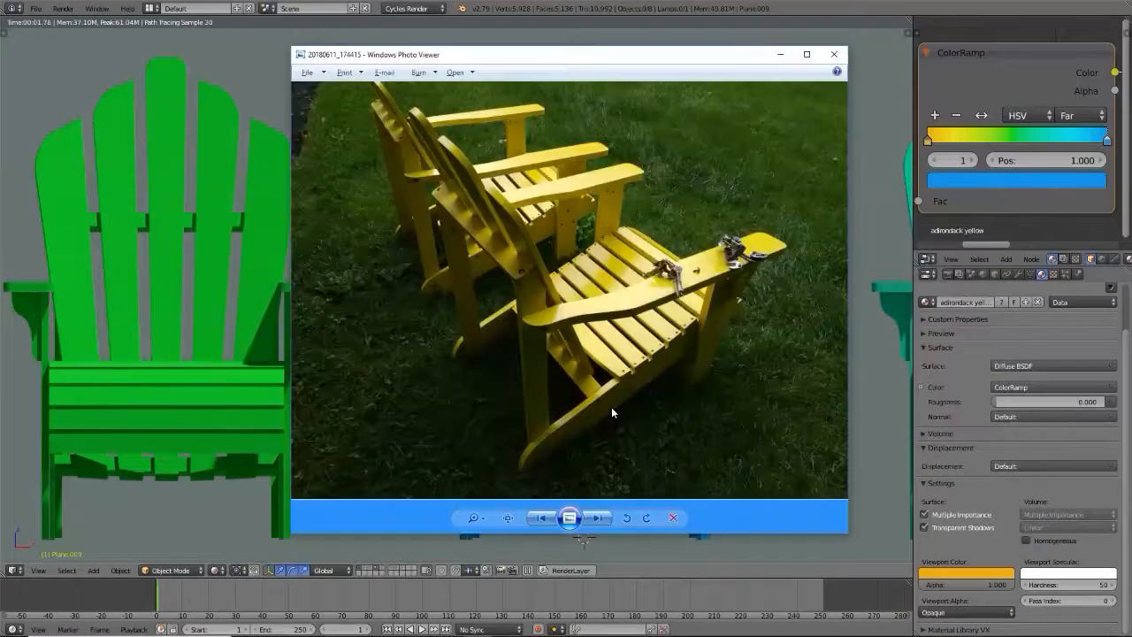
{"action": "left_click_drag", "start_coordinate": [659, 59], "coordinate": [370, 51]}
{"action": "key", "text": "Right"}
{"action": "key", "text": "Right"}
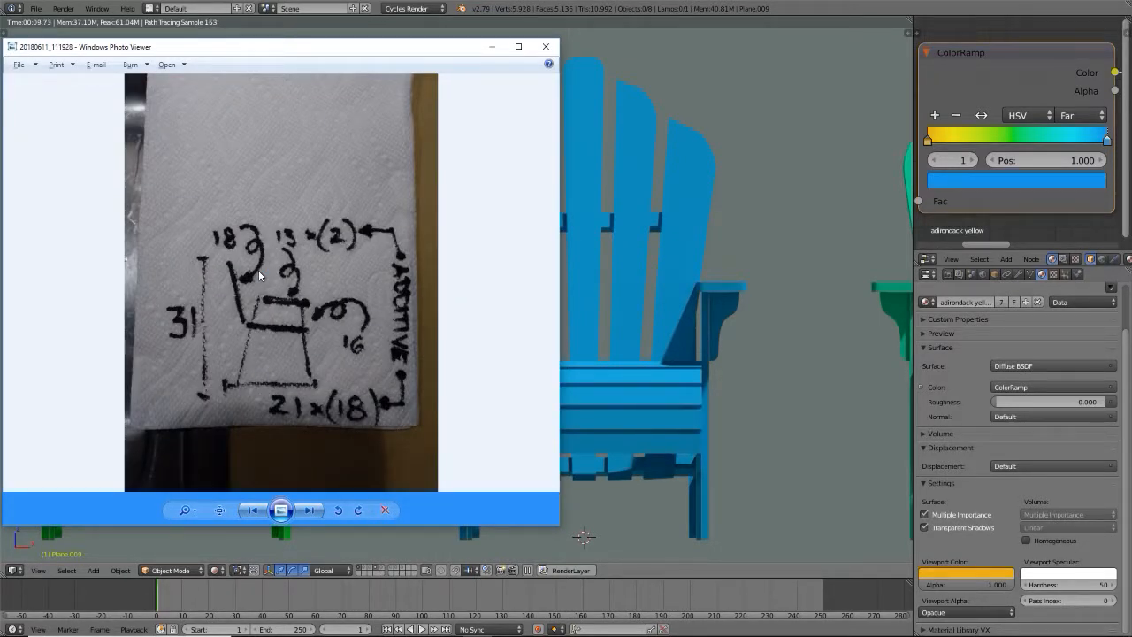
{"action": "key", "text": "Right"}
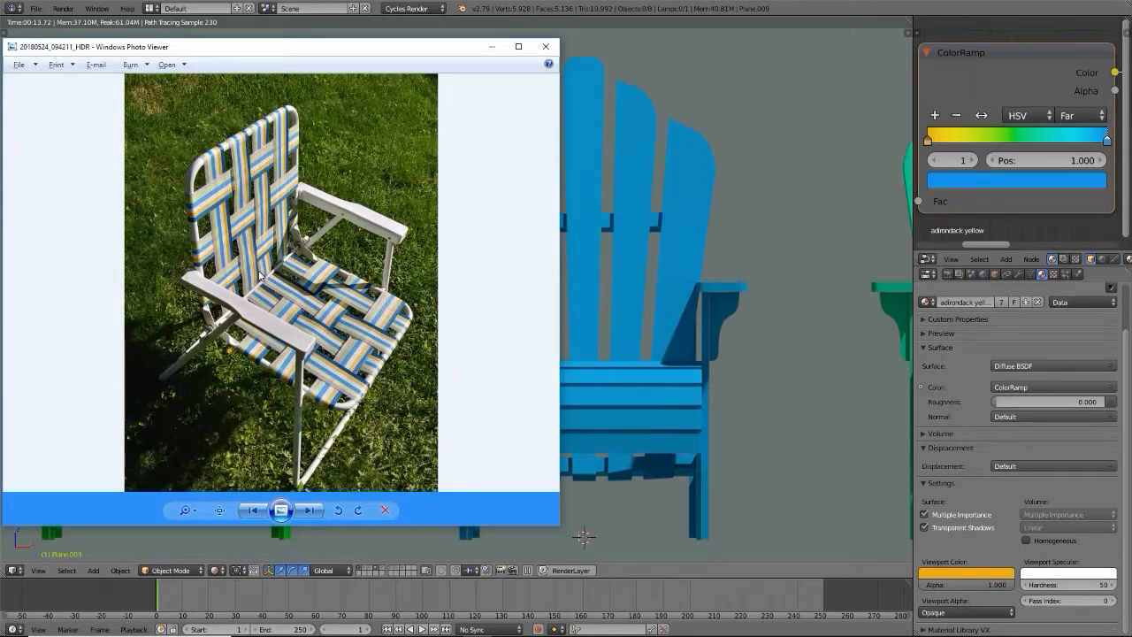
{"action": "key", "text": "Left"}
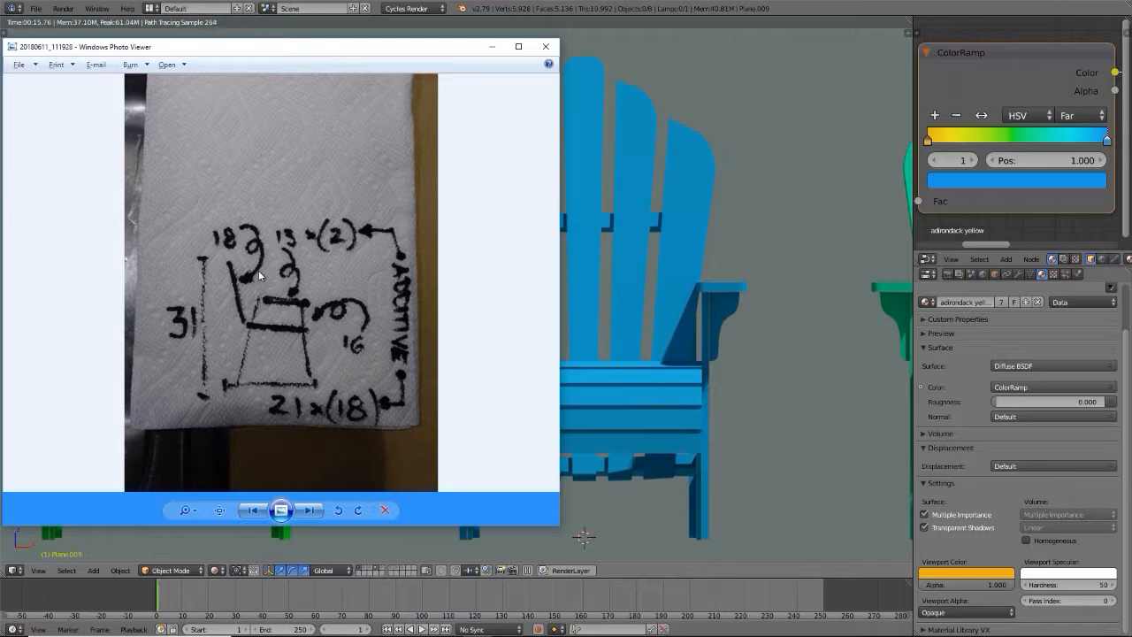
{"action": "key", "text": "Left"}
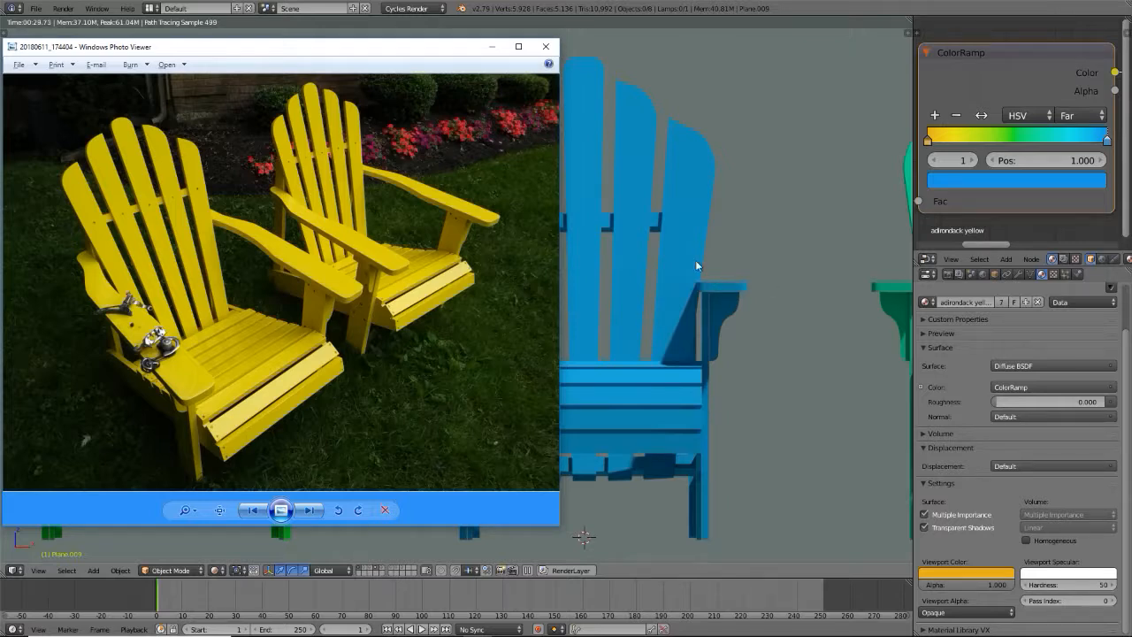
{"action": "key", "text": "alt+Tab"}
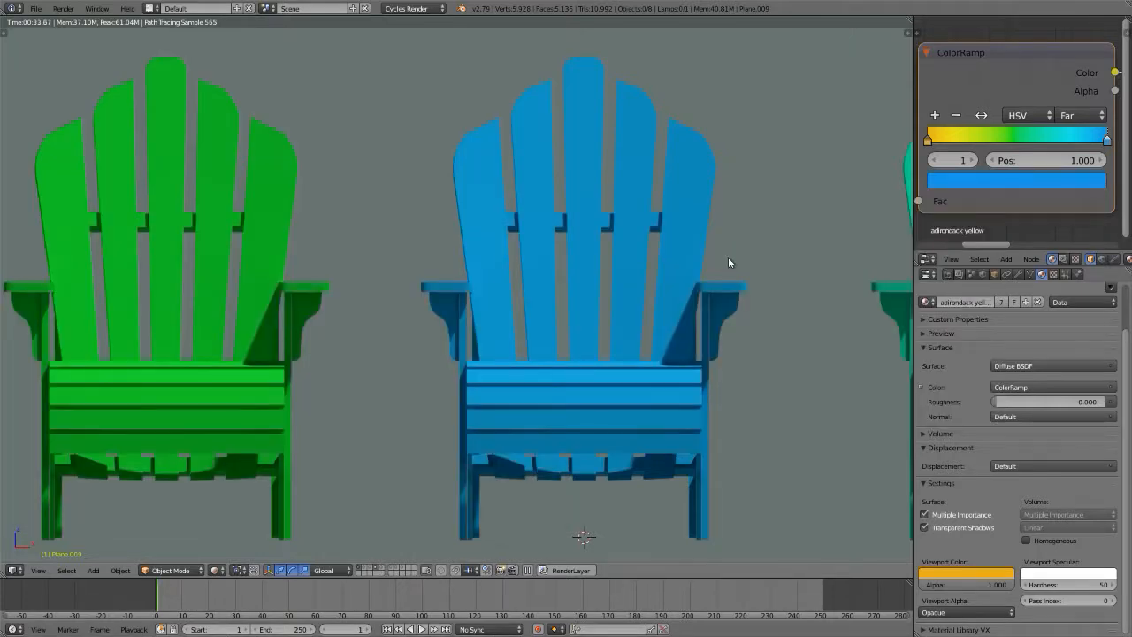
- Select the four corner chairs of the two rows in solid shading and return to the rendered preview
{"action": "middle_click_drag", "start_coordinate": [540, 203], "coordinate": [616, 260]}
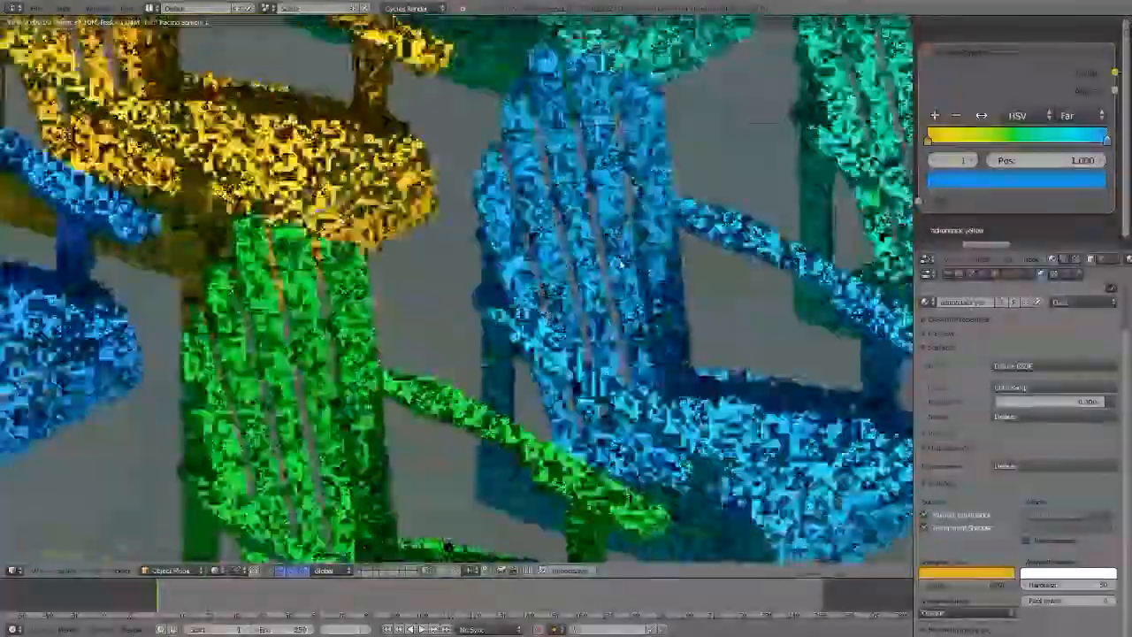
{"action": "scroll", "coordinate": [566, 242], "scroll_direction": "down", "scroll_amount": 5}
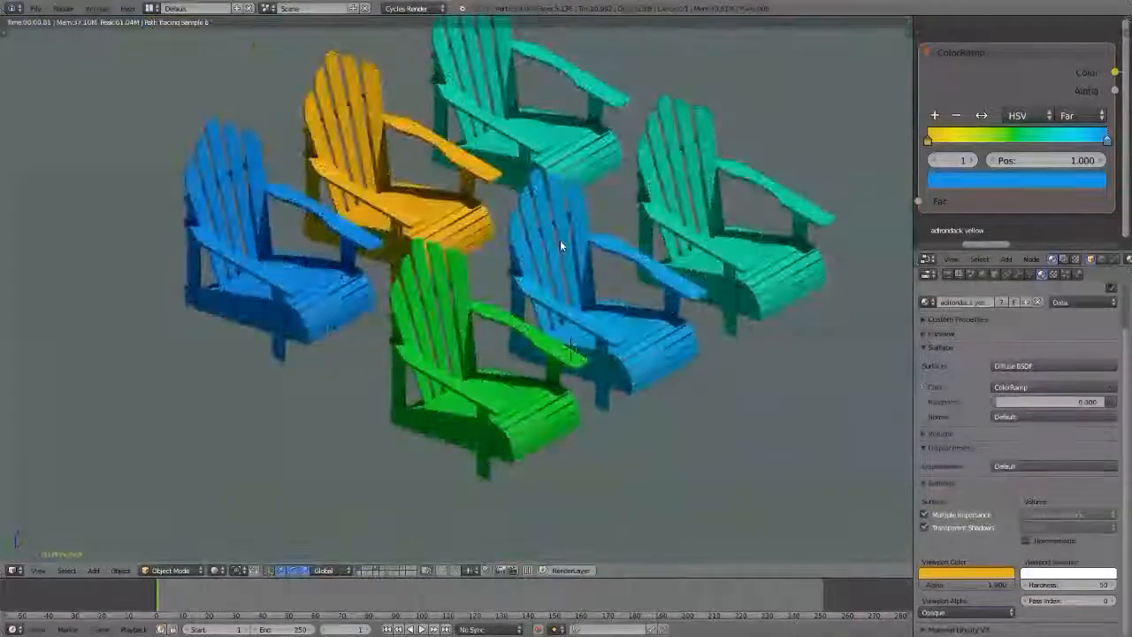
{"action": "key", "text": "shift+z"}
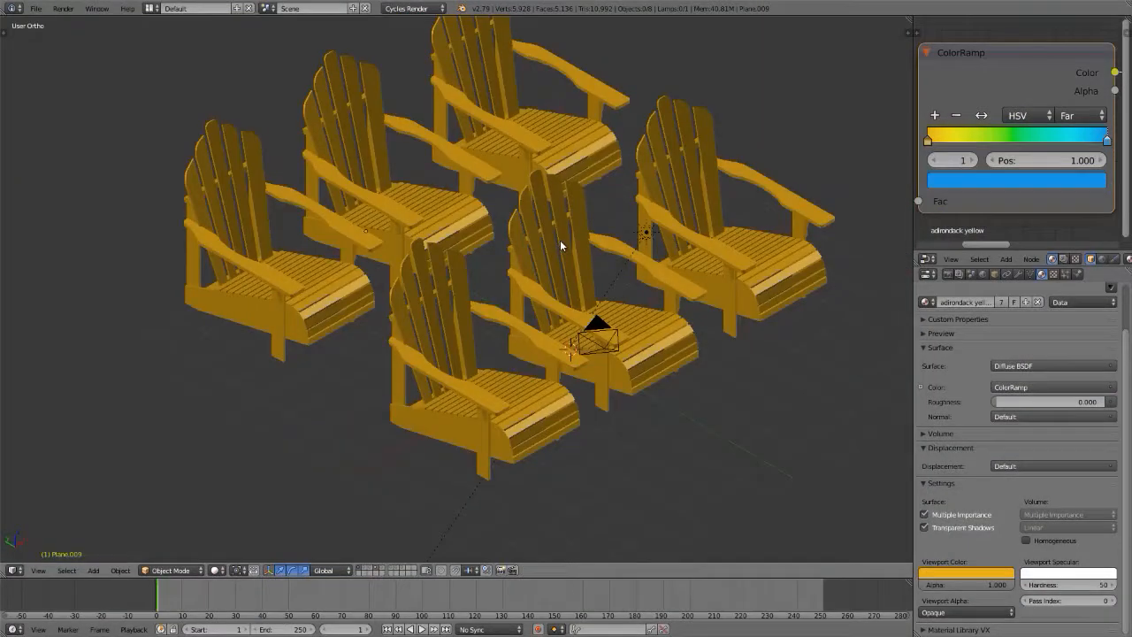
{"action": "right_click", "coordinate": [211, 170]}
{"action": "right_click", "coordinate": [679, 124], "text": "shift"}
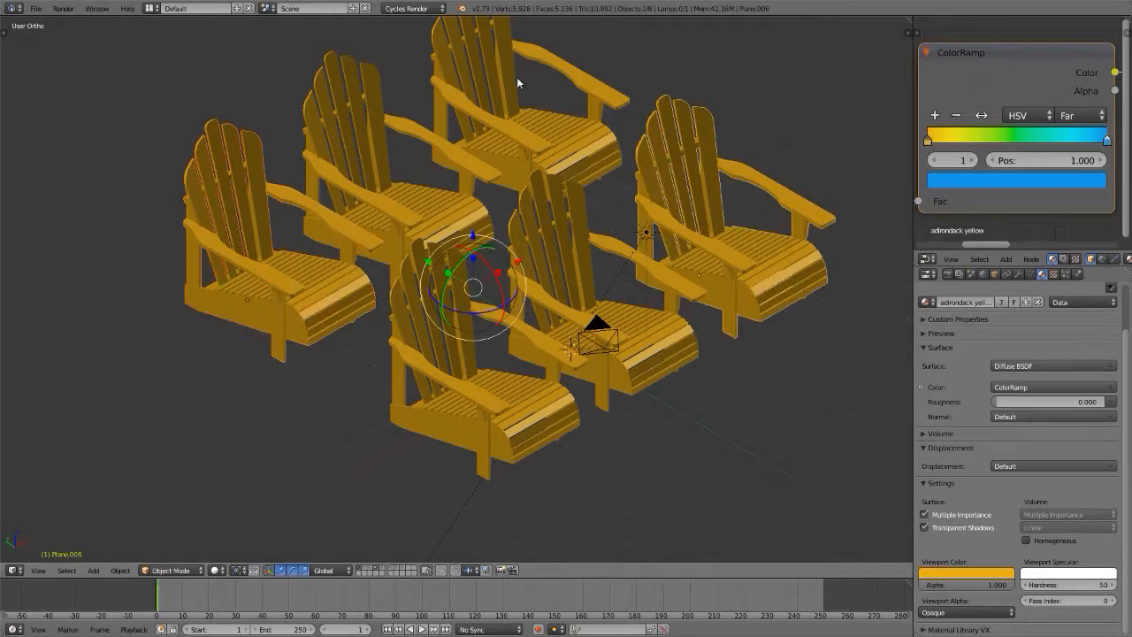
{"action": "right_click", "coordinate": [516, 77], "text": "shift"}
{"action": "right_click", "coordinate": [448, 400], "text": "shift"}
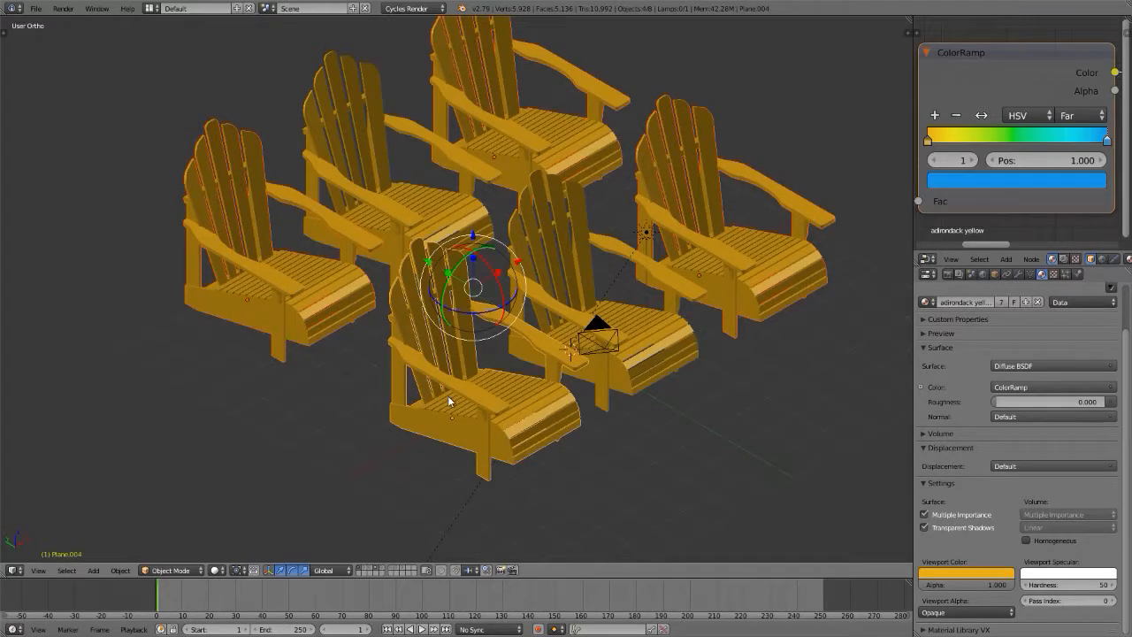
{"action": "scroll", "coordinate": [448, 400], "scroll_direction": "down", "scroll_amount": 1}
{"action": "key", "text": "shift+z"}
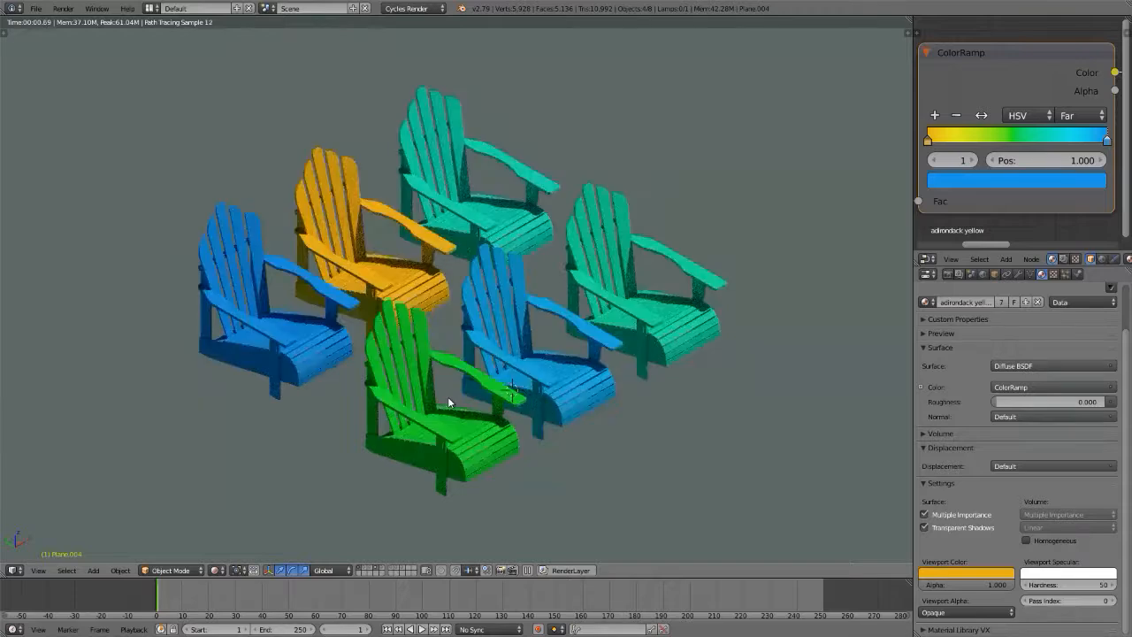
- Compare the rendered chairs with the yellow chair photo in Windows Photo Viewer and examine the front green chair's arms, seat slats and side board
{"action": "scroll", "coordinate": [413, 257], "scroll_direction": "up", "scroll_amount": 2}
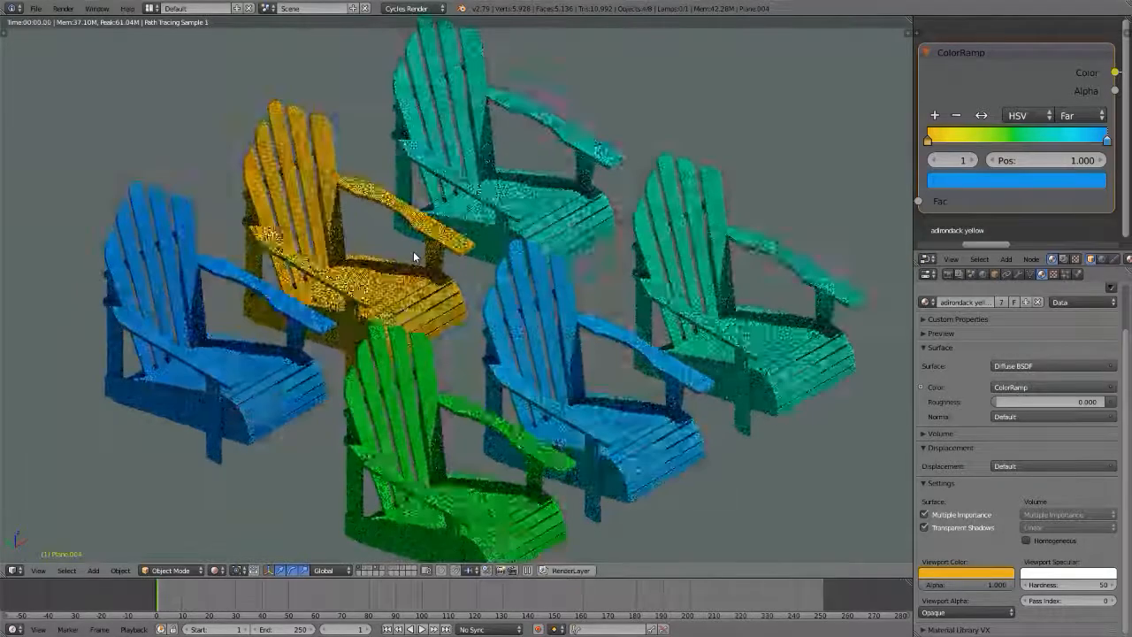
{"action": "scroll", "coordinate": [414, 256], "scroll_direction": "down", "scroll_amount": 1}
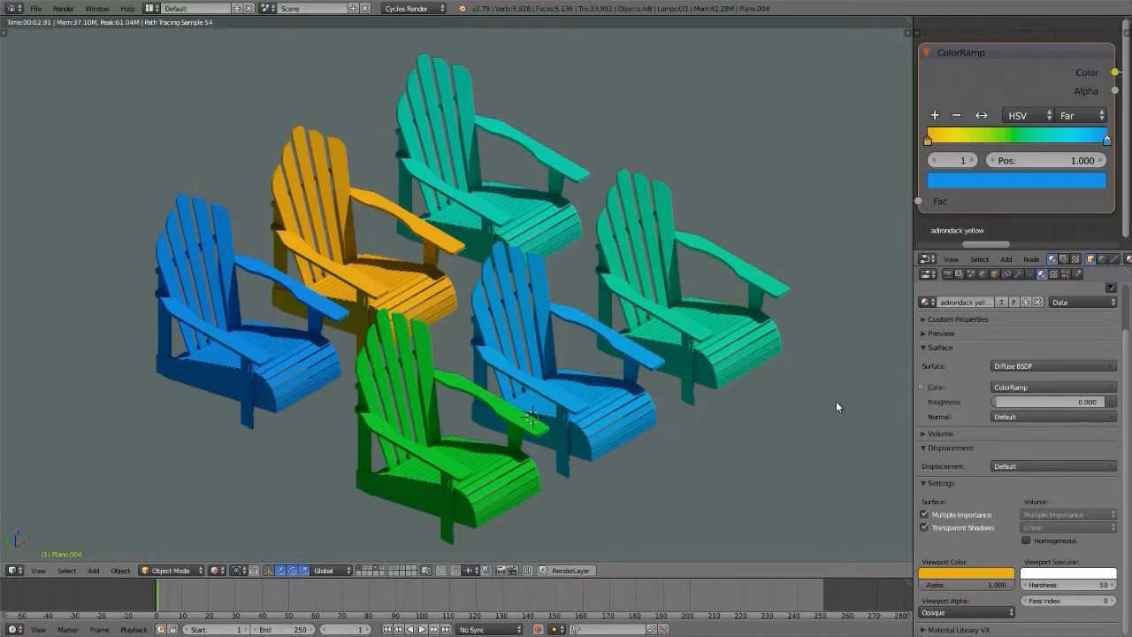
{"action": "key", "text": "alt+Tab"}
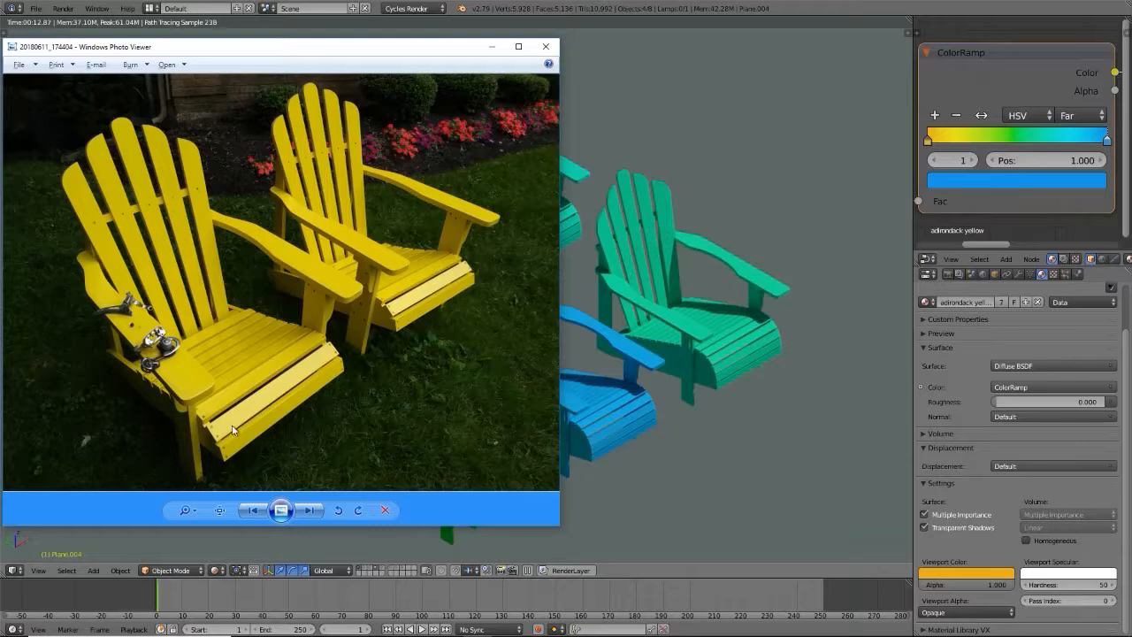
{"action": "key", "text": "alt+Tab"}
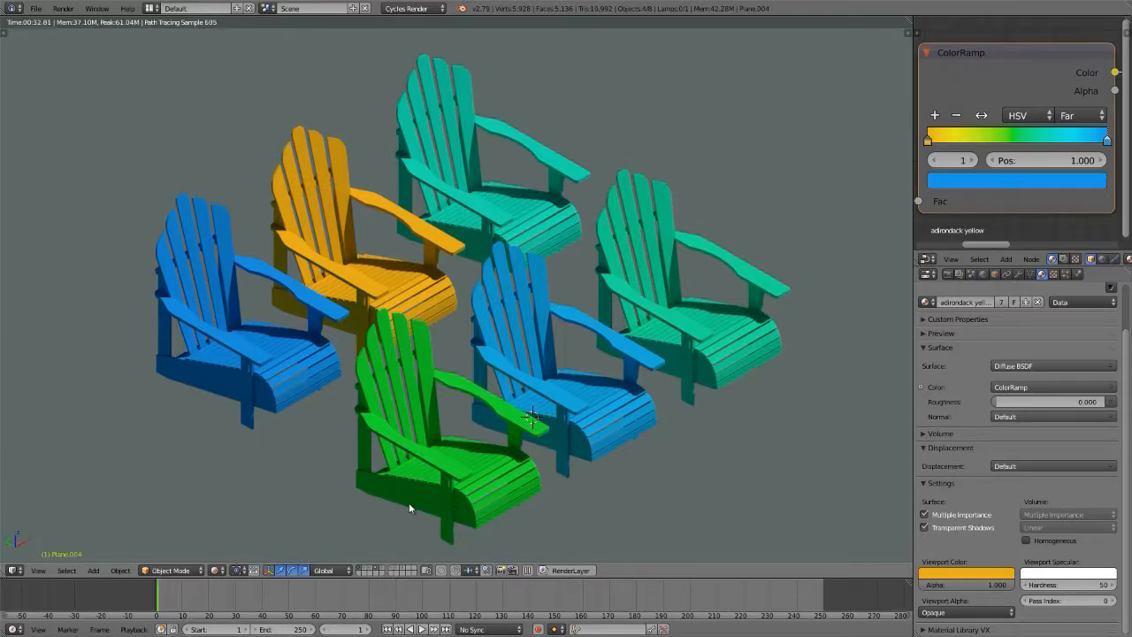
{"action": "scroll", "coordinate": [409, 502], "scroll_direction": "up", "scroll_amount": 6}
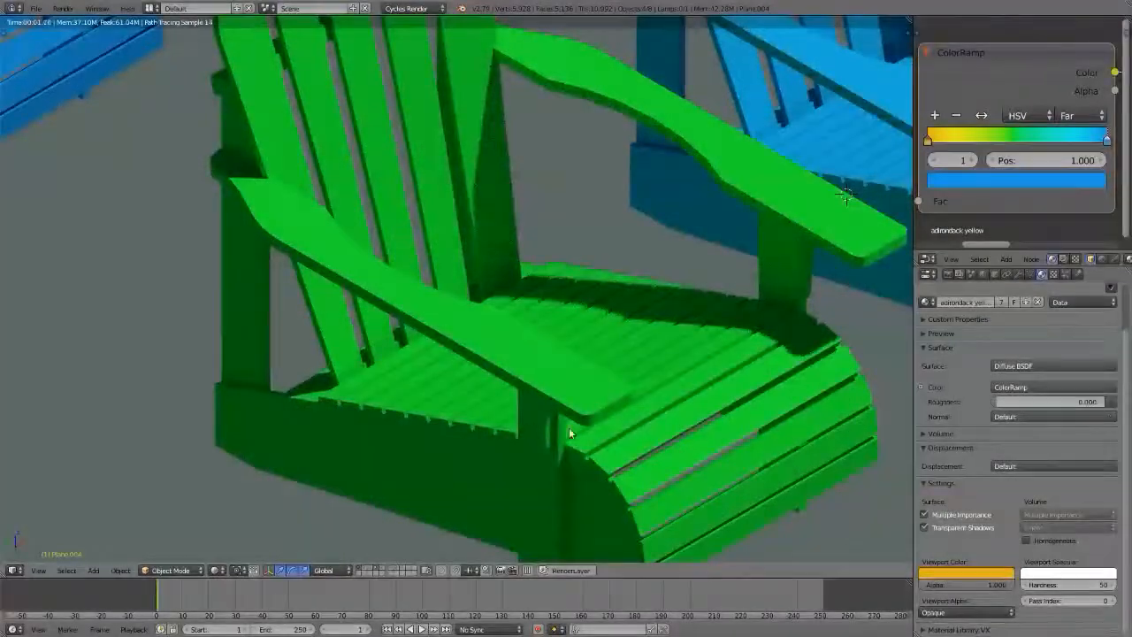
{"action": "scroll", "coordinate": [365, 106], "scroll_direction": "down", "scroll_amount": 4}
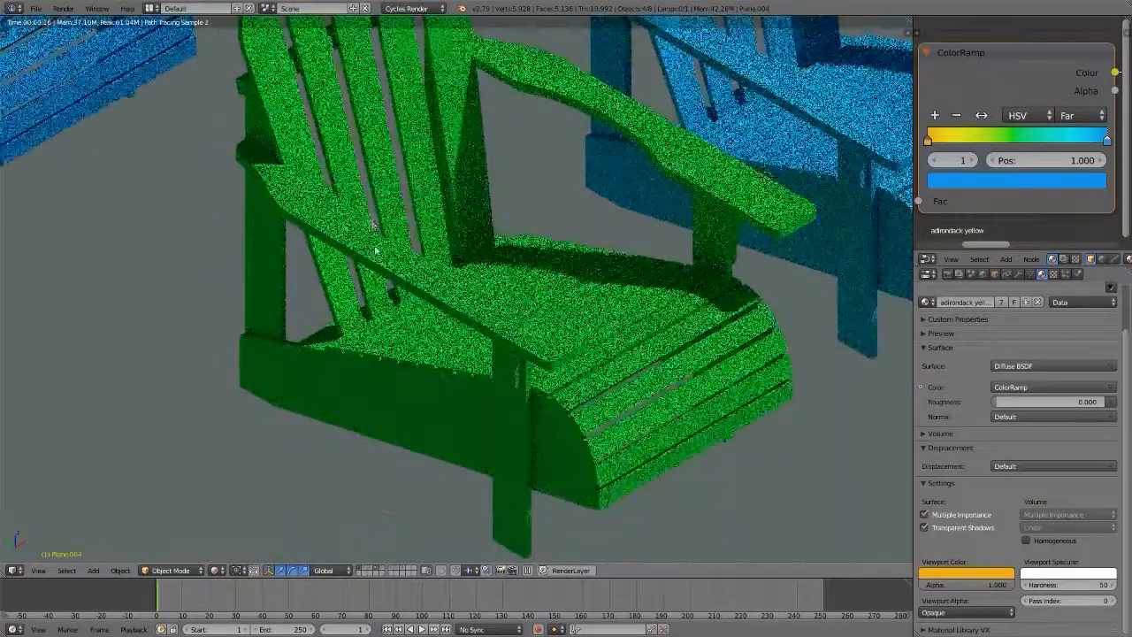
{"action": "scroll", "coordinate": [461, 412], "scroll_direction": "up", "scroll_amount": 5}
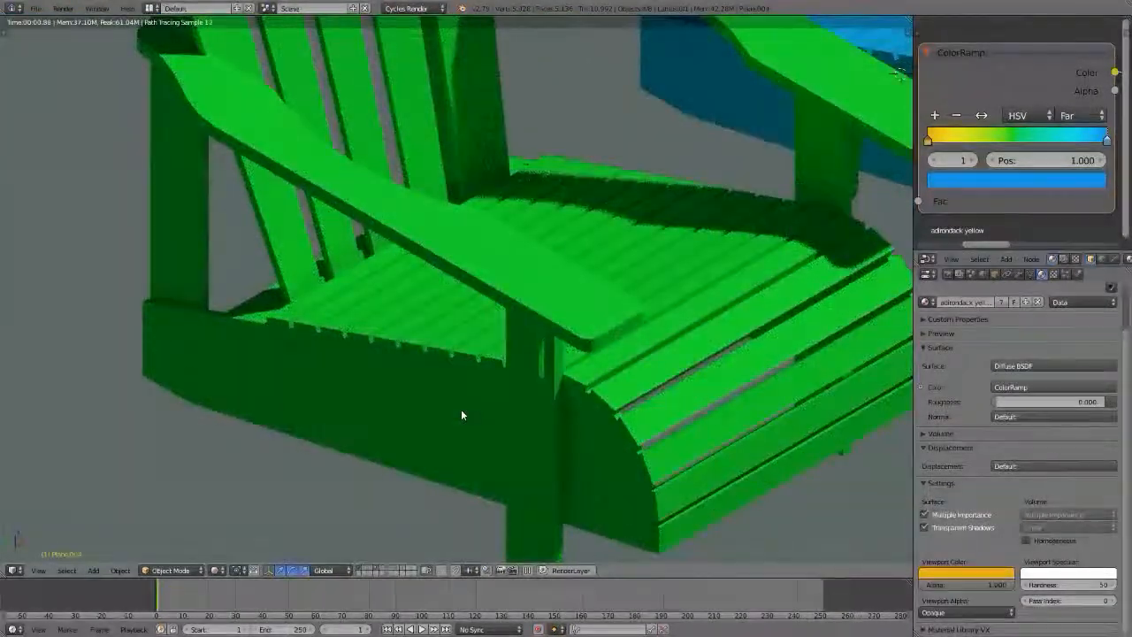
{"action": "scroll", "coordinate": [461, 412], "scroll_direction": "down", "scroll_amount": 5}
{"action": "scroll", "coordinate": [451, 487], "scroll_direction": "down", "scroll_amount": 2}
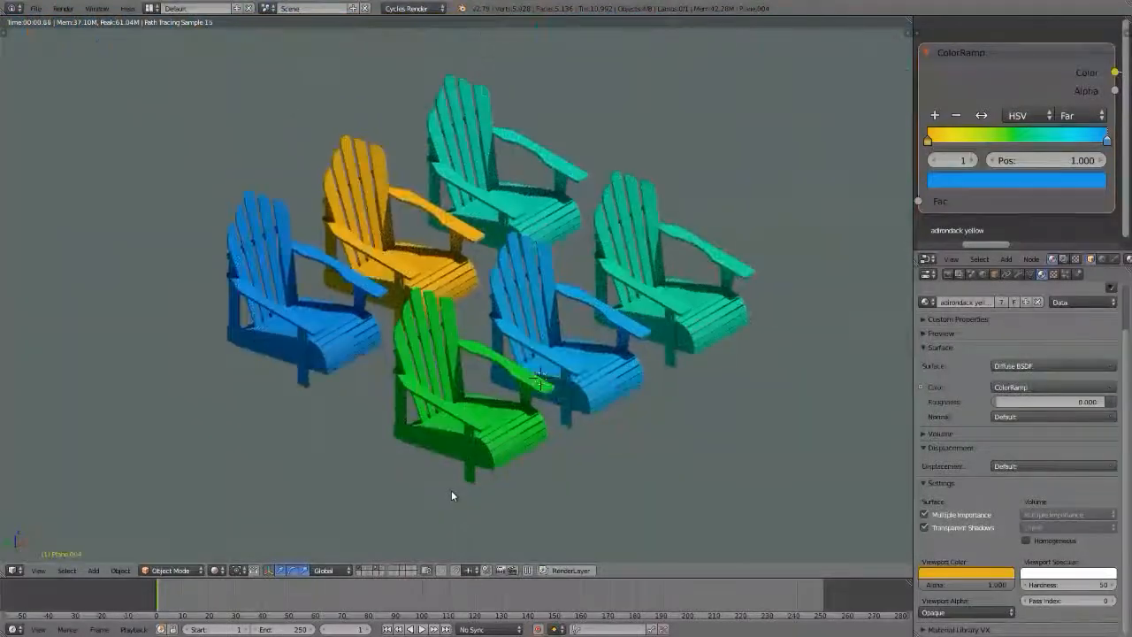